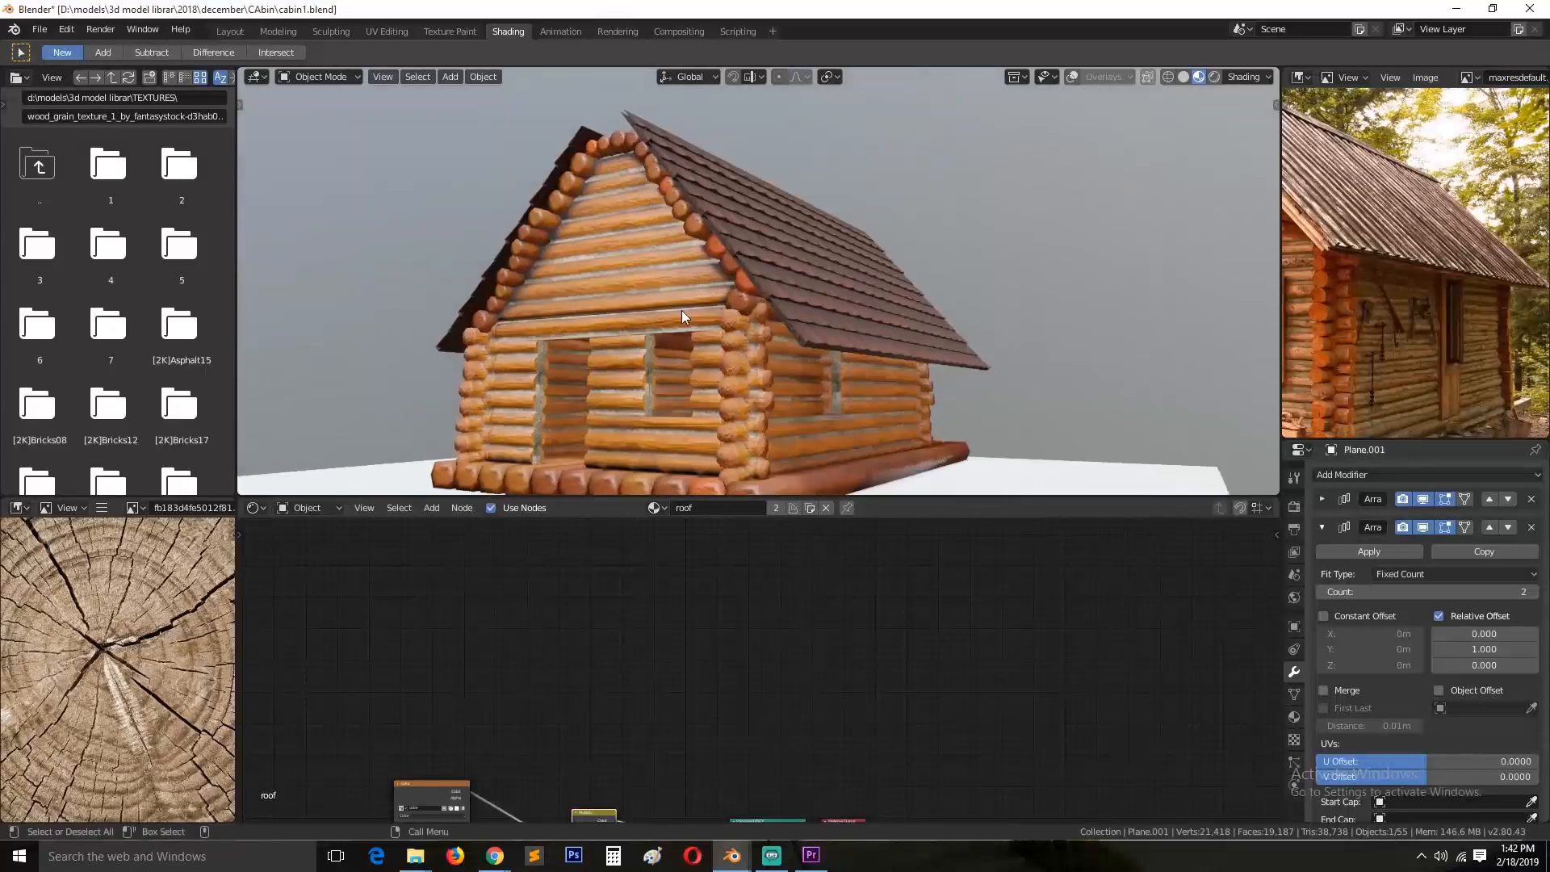
Step: Switch the cabin viewport to rendered shading
{"action": "middle_click_drag", "start_coordinate": [654, 380], "coordinate": [723, 379]}
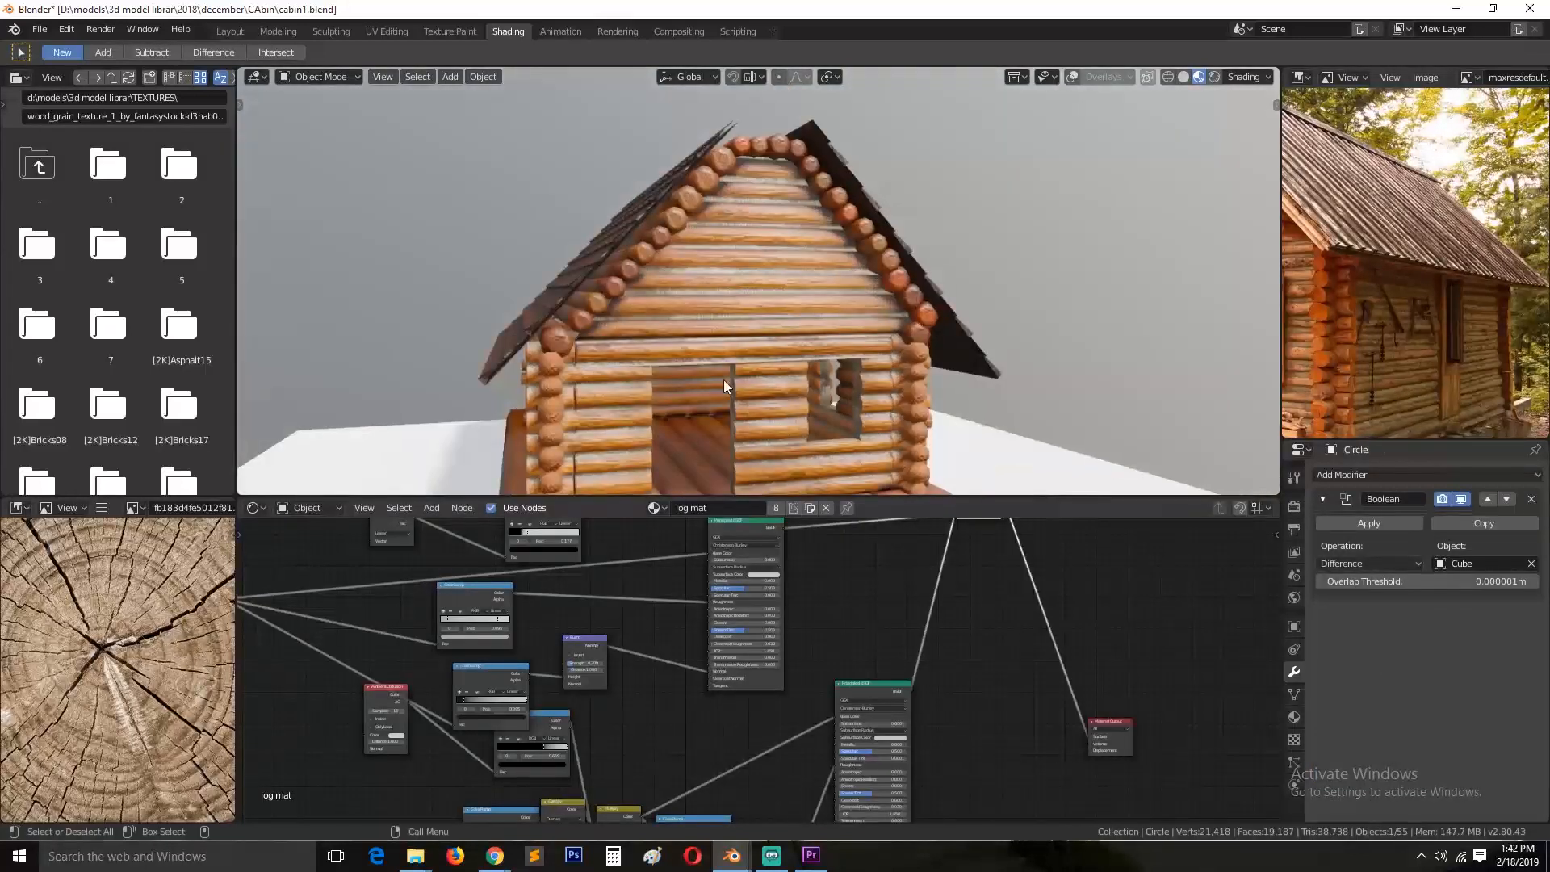
{"action": "left_click", "coordinate": [791, 443]}
{"action": "scroll", "coordinate": [787, 432], "scroll_direction": "down", "scroll_amount": 4}
{"action": "middle_click_drag", "start_coordinate": [782, 422], "coordinate": [617, 449]}
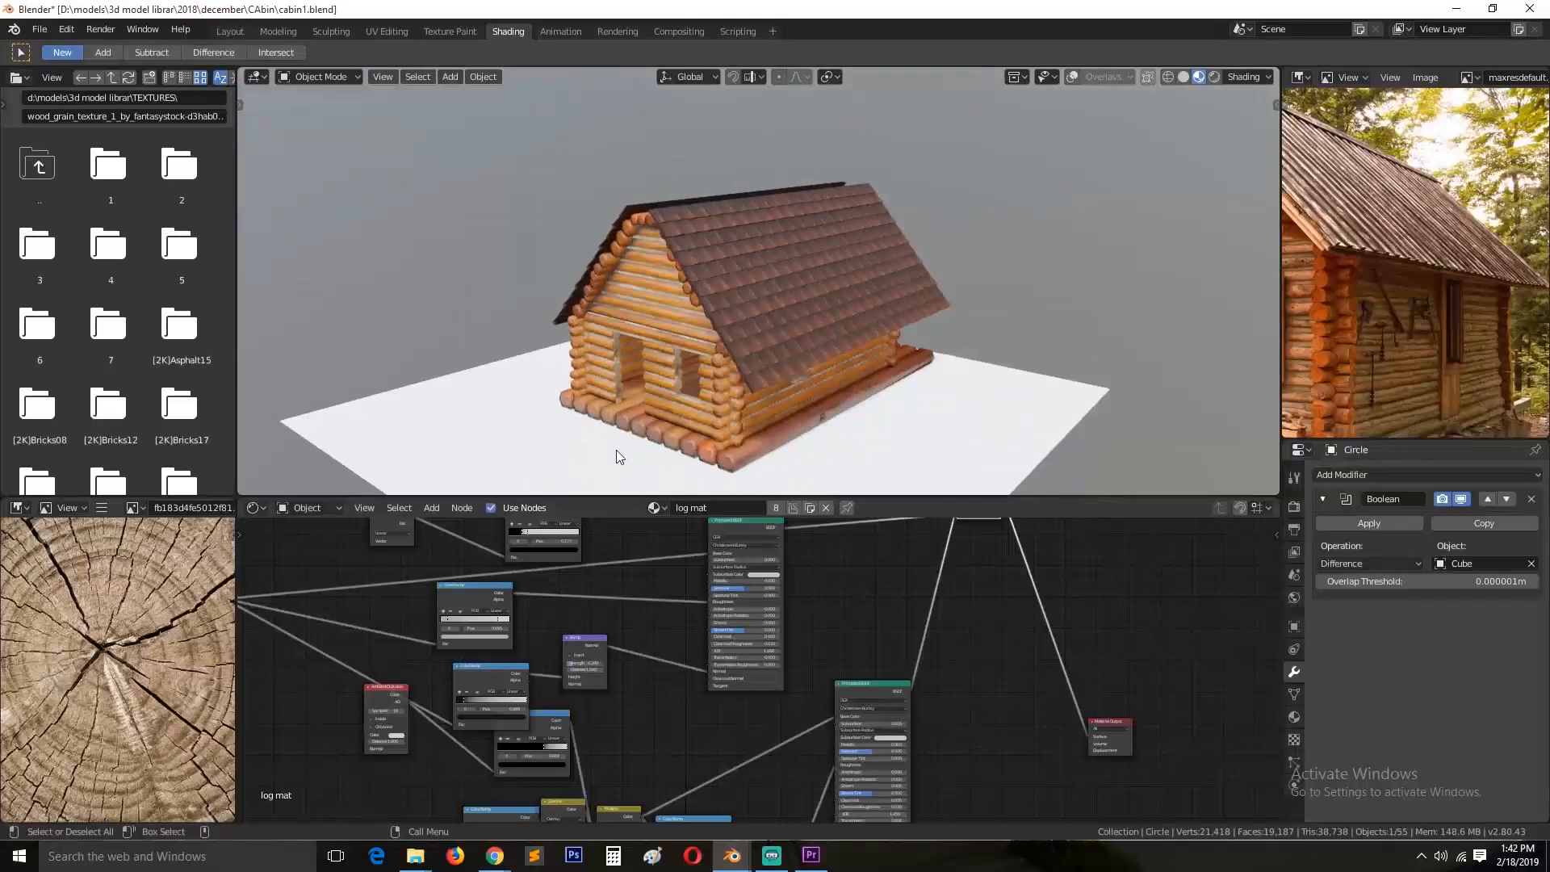
{"action": "left_click", "coordinate": [1214, 77]}
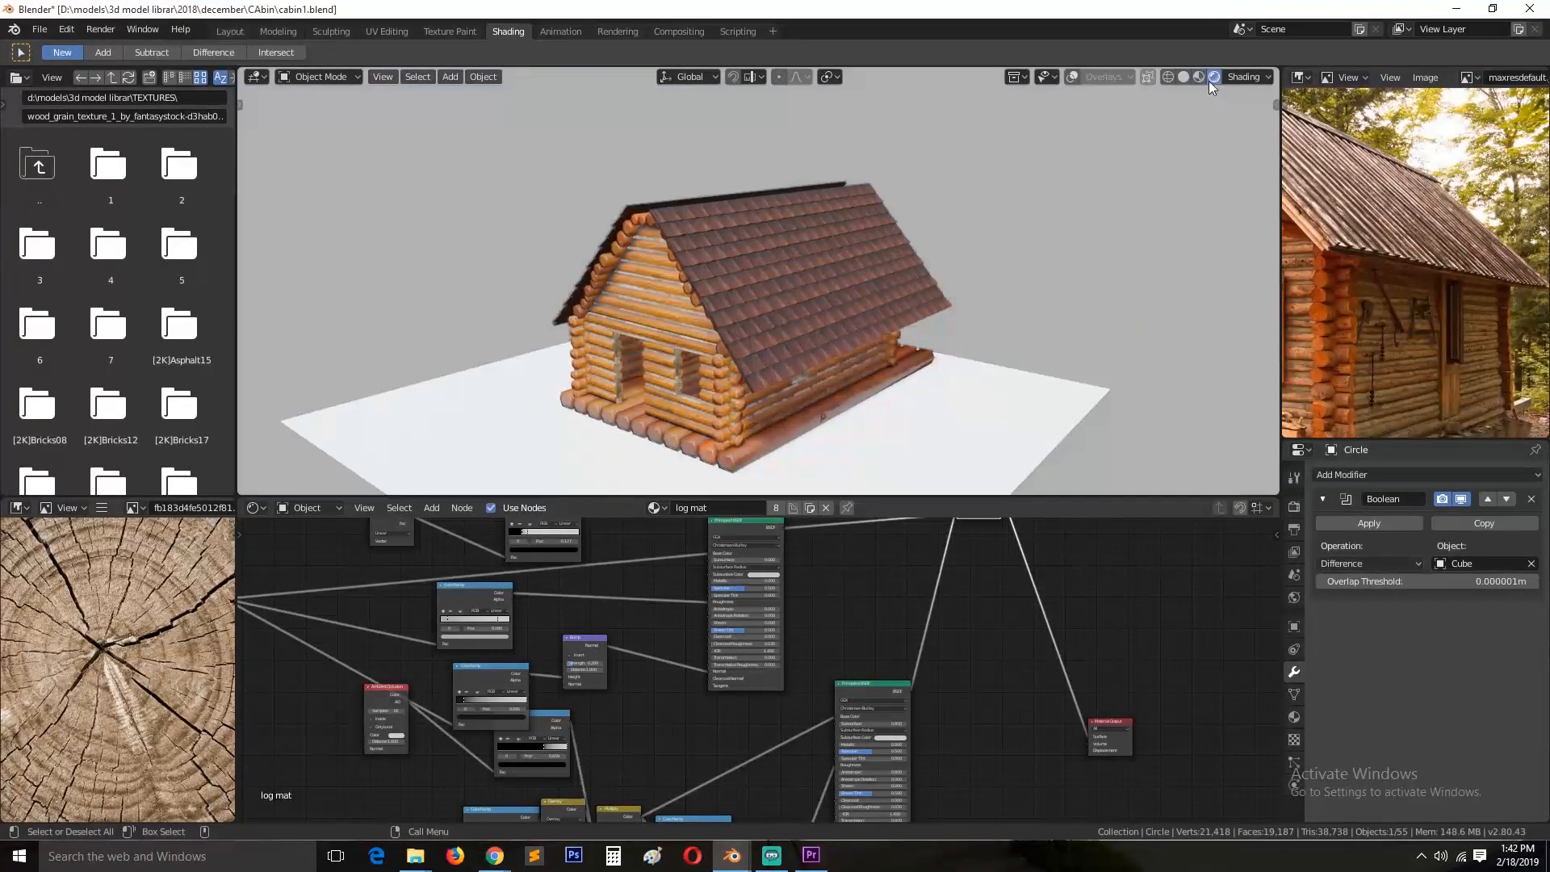
{"action": "mouse_move", "coordinate": [793, 378]}
{"action": "middle_mouse_down"}
{"action": "mouse_move", "coordinate": [859, 355]}
{"action": "mouse_move", "coordinate": [749, 394]}
{"action": "mouse_move", "coordinate": [768, 307]}
{"action": "middle_mouse_up"}
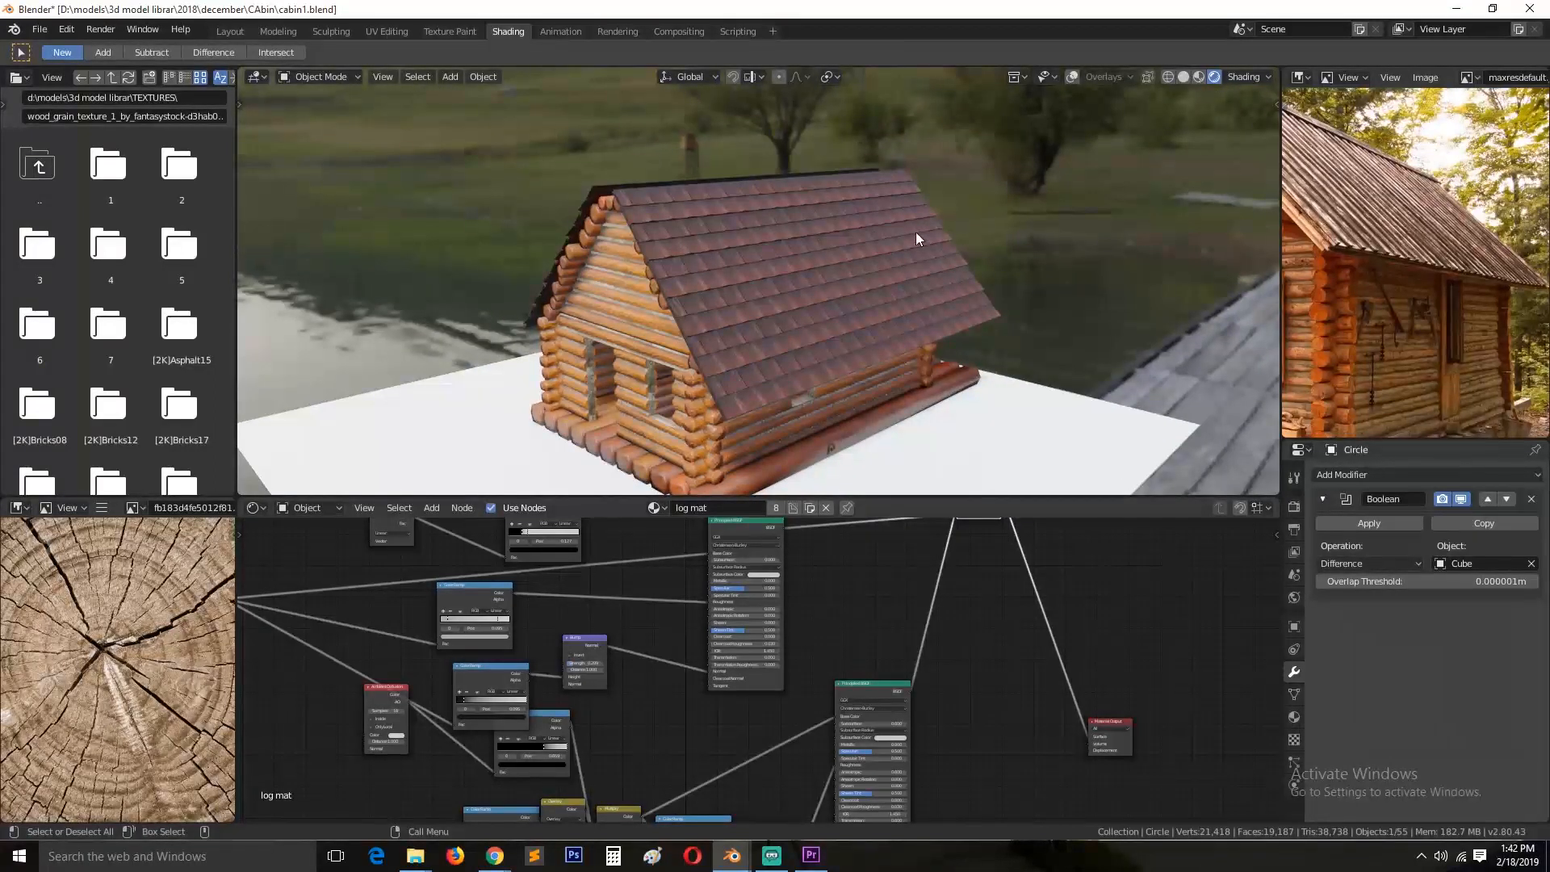
Step: Examine the cabin's tiled roof up close and compare it with the roof in the reference photo
{"action": "left_click", "coordinate": [915, 231]}
{"action": "middle_click_drag", "start_coordinate": [1059, 346], "coordinate": [879, 317]}
{"action": "scroll", "coordinate": [1408, 219], "scroll_direction": "up", "scroll_amount": 4}
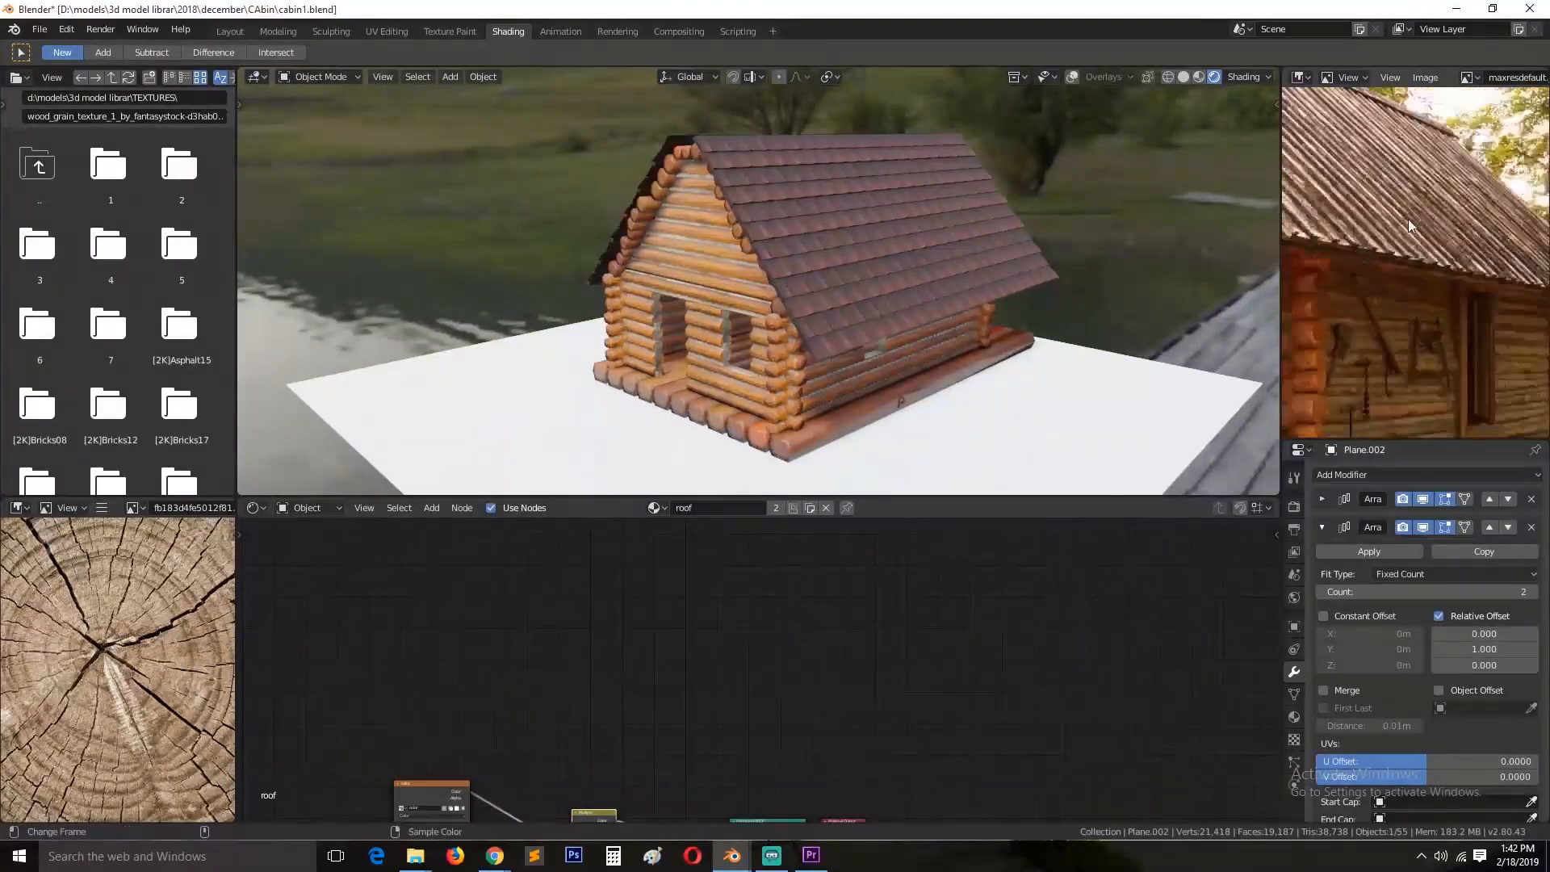
{"action": "scroll", "coordinate": [1407, 220], "scroll_direction": "down", "scroll_amount": 4}
{"action": "middle_click_drag", "start_coordinate": [1372, 226], "coordinate": [1343, 277]}
{"action": "scroll", "coordinate": [1411, 235], "scroll_direction": "up", "scroll_amount": 4}
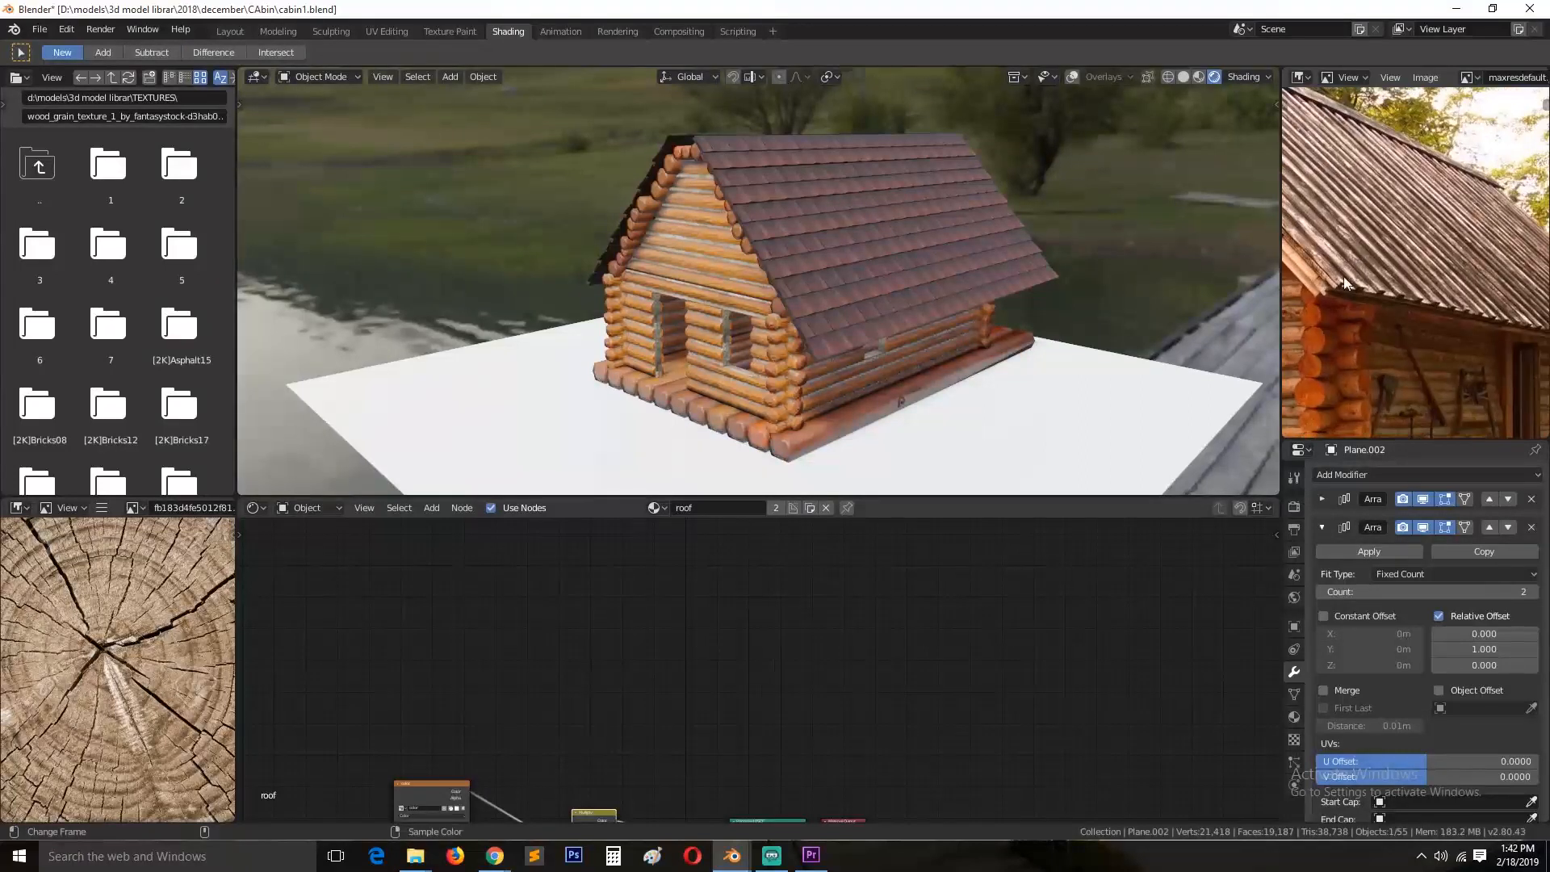
{"action": "scroll", "coordinate": [1414, 294], "scroll_direction": "up", "scroll_amount": 1}
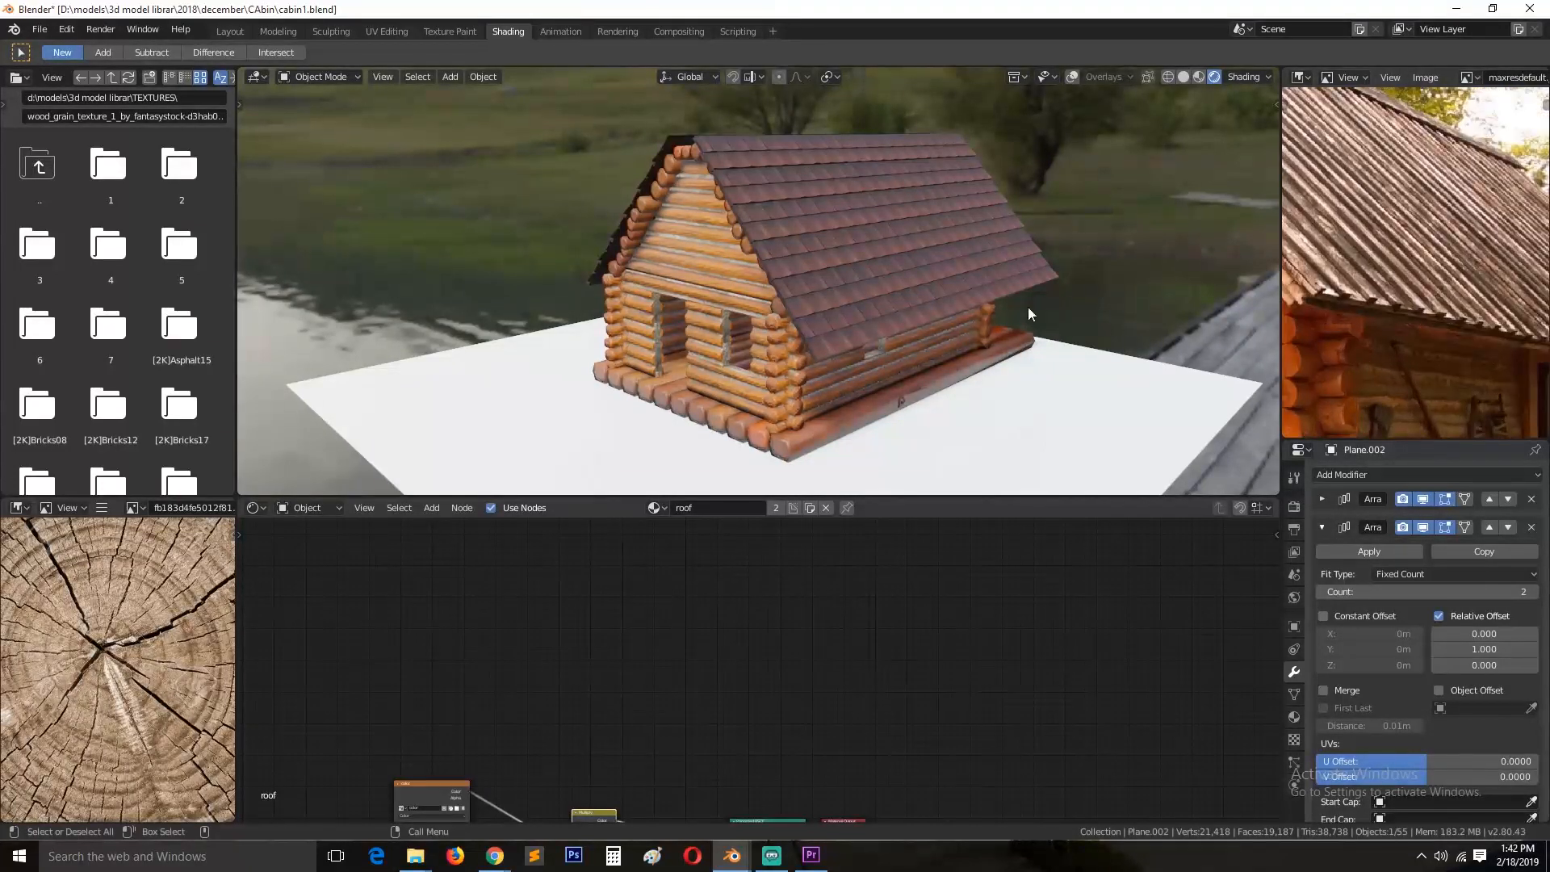
{"action": "scroll", "coordinate": [859, 259], "scroll_direction": "up", "scroll_amount": 6}
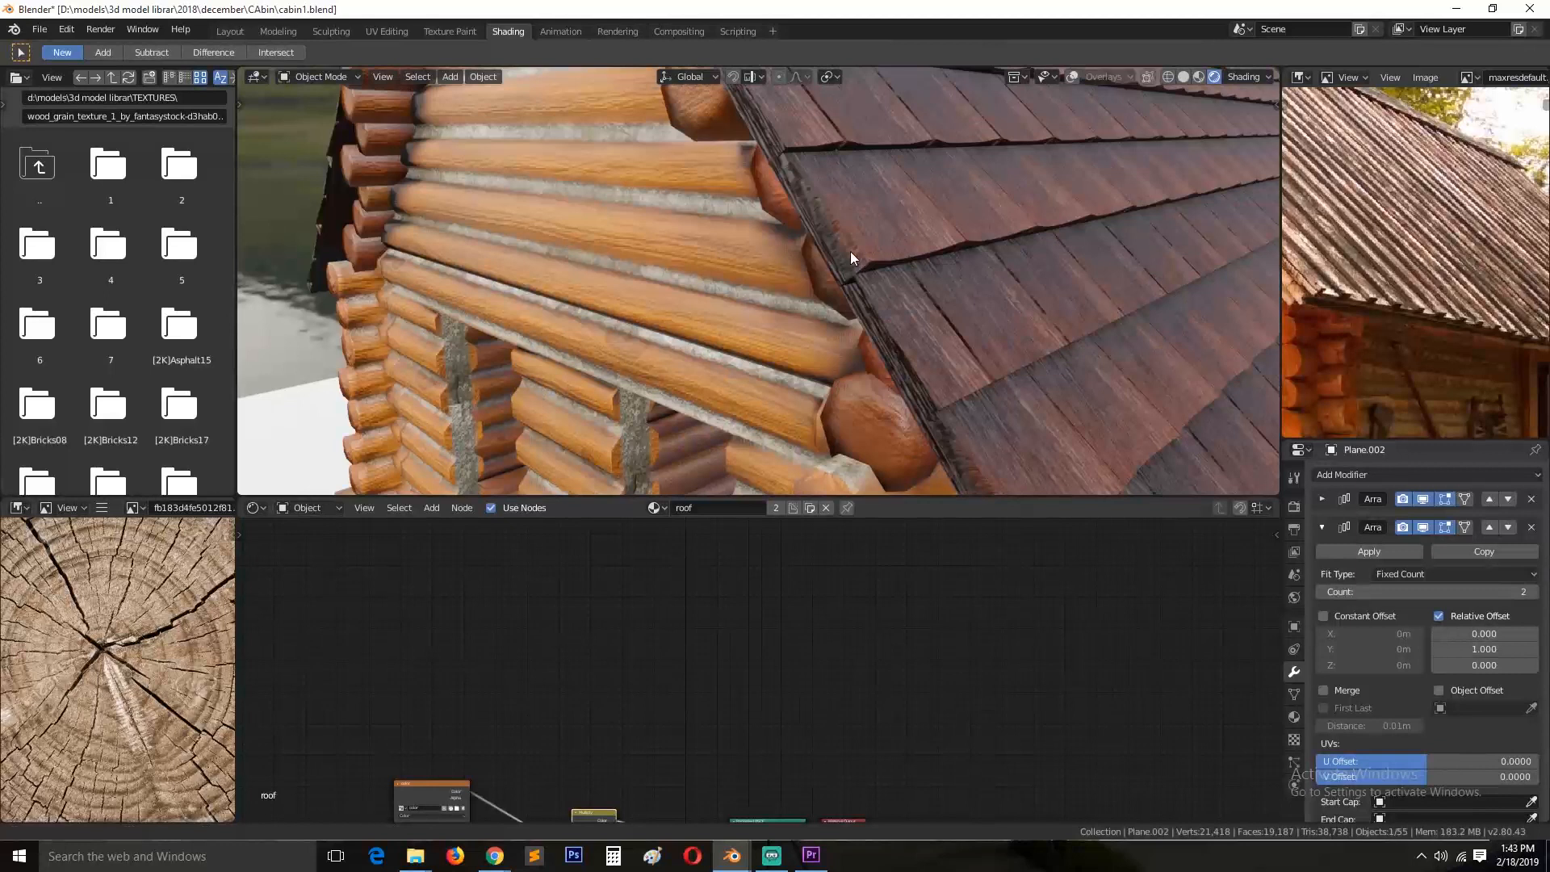
{"action": "scroll", "coordinate": [802, 292], "scroll_direction": "down", "scroll_amount": 4}
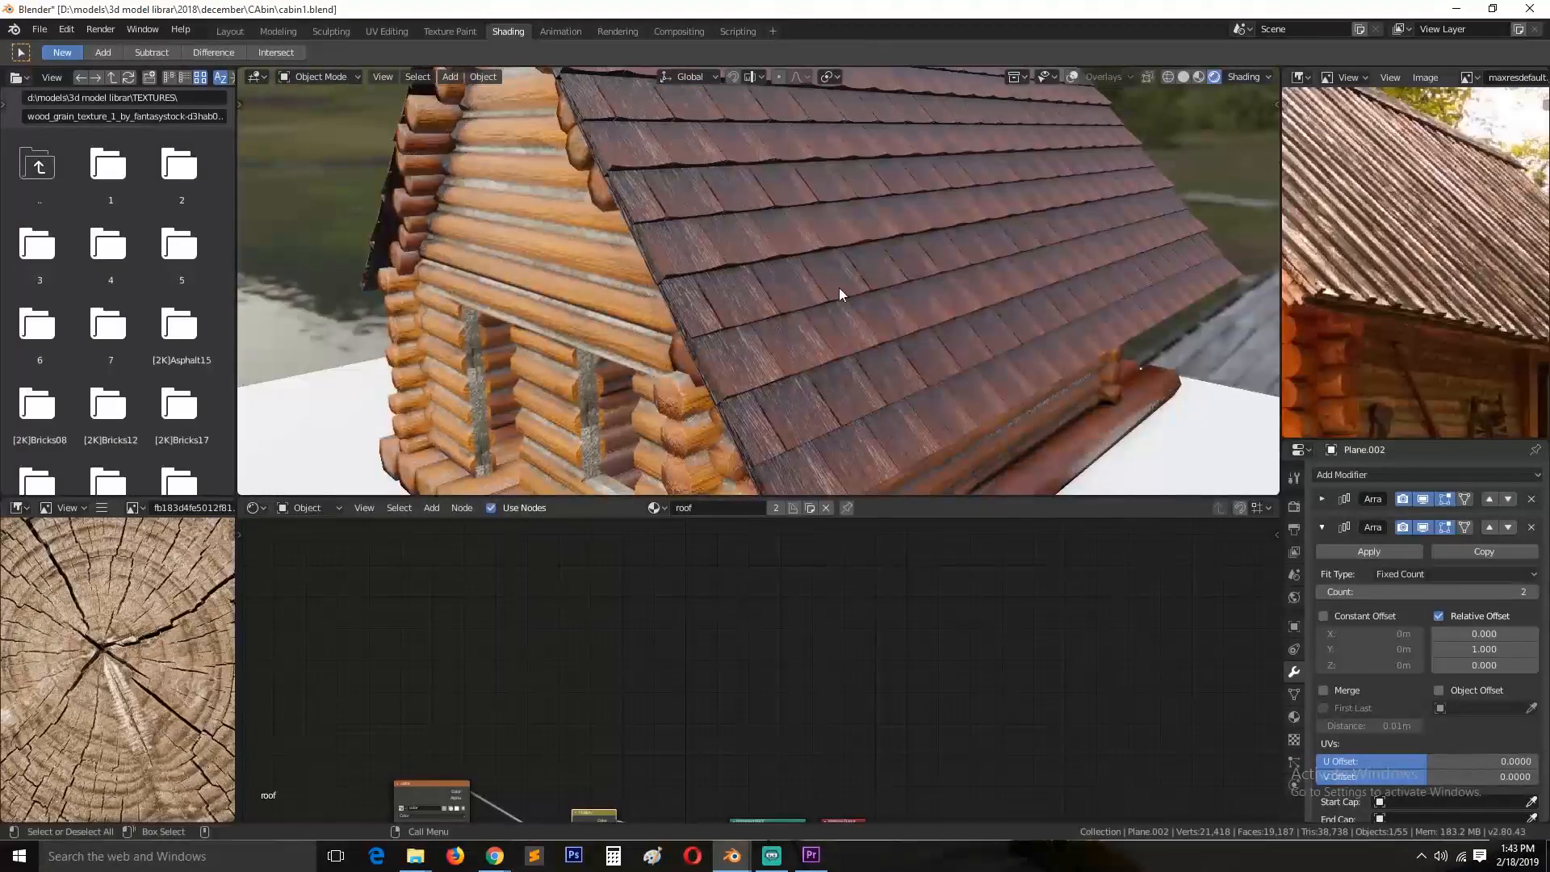
{"action": "scroll", "coordinate": [840, 288], "scroll_direction": "down", "scroll_amount": 5}
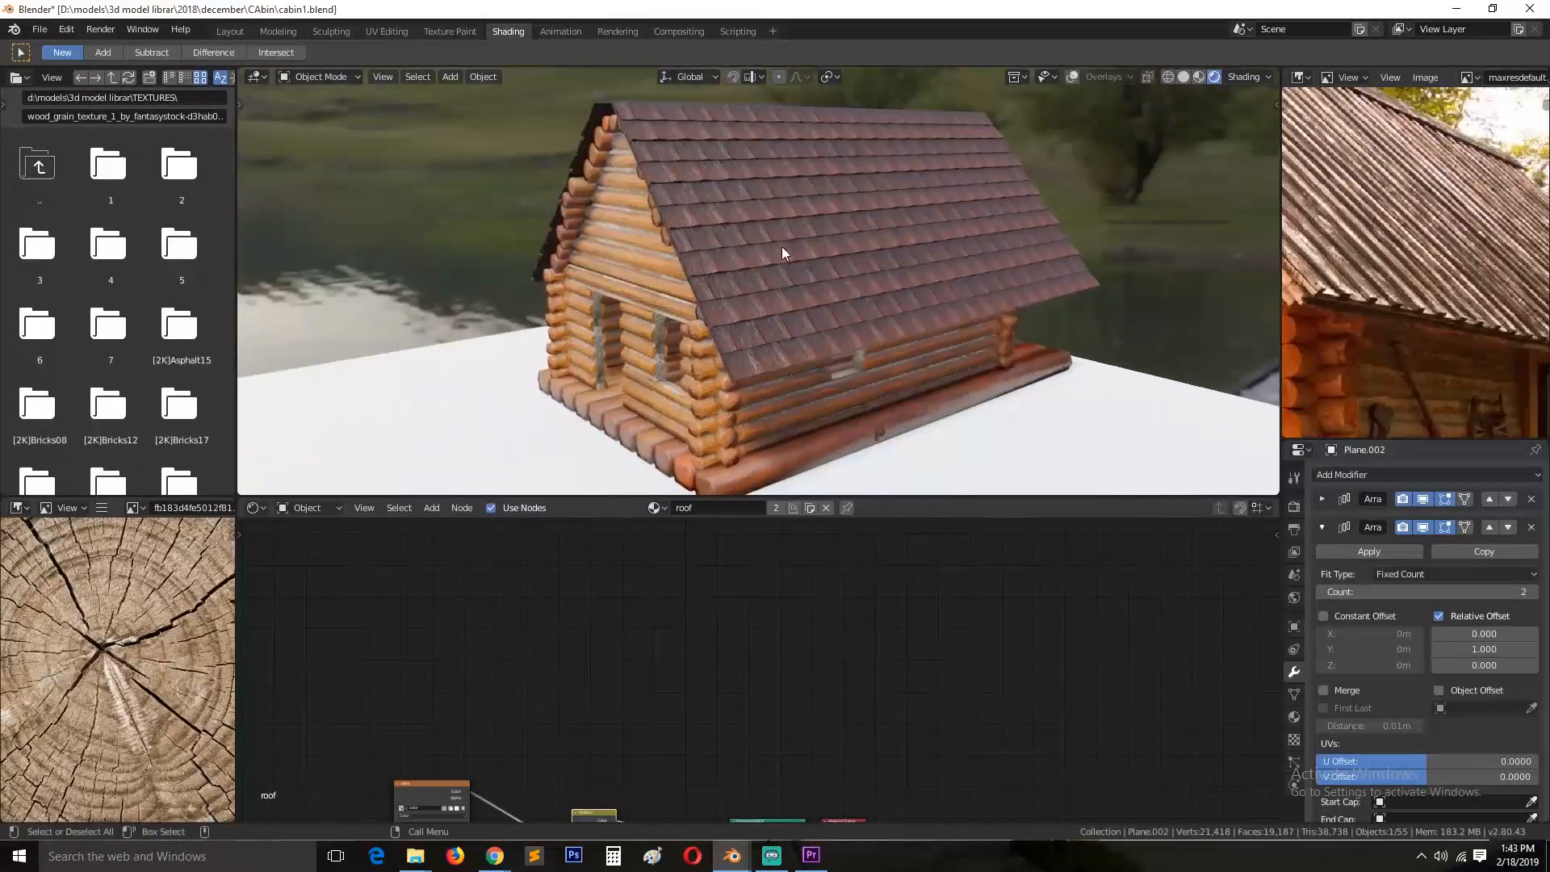
{"action": "scroll", "coordinate": [781, 251], "scroll_direction": "up", "scroll_amount": 1}
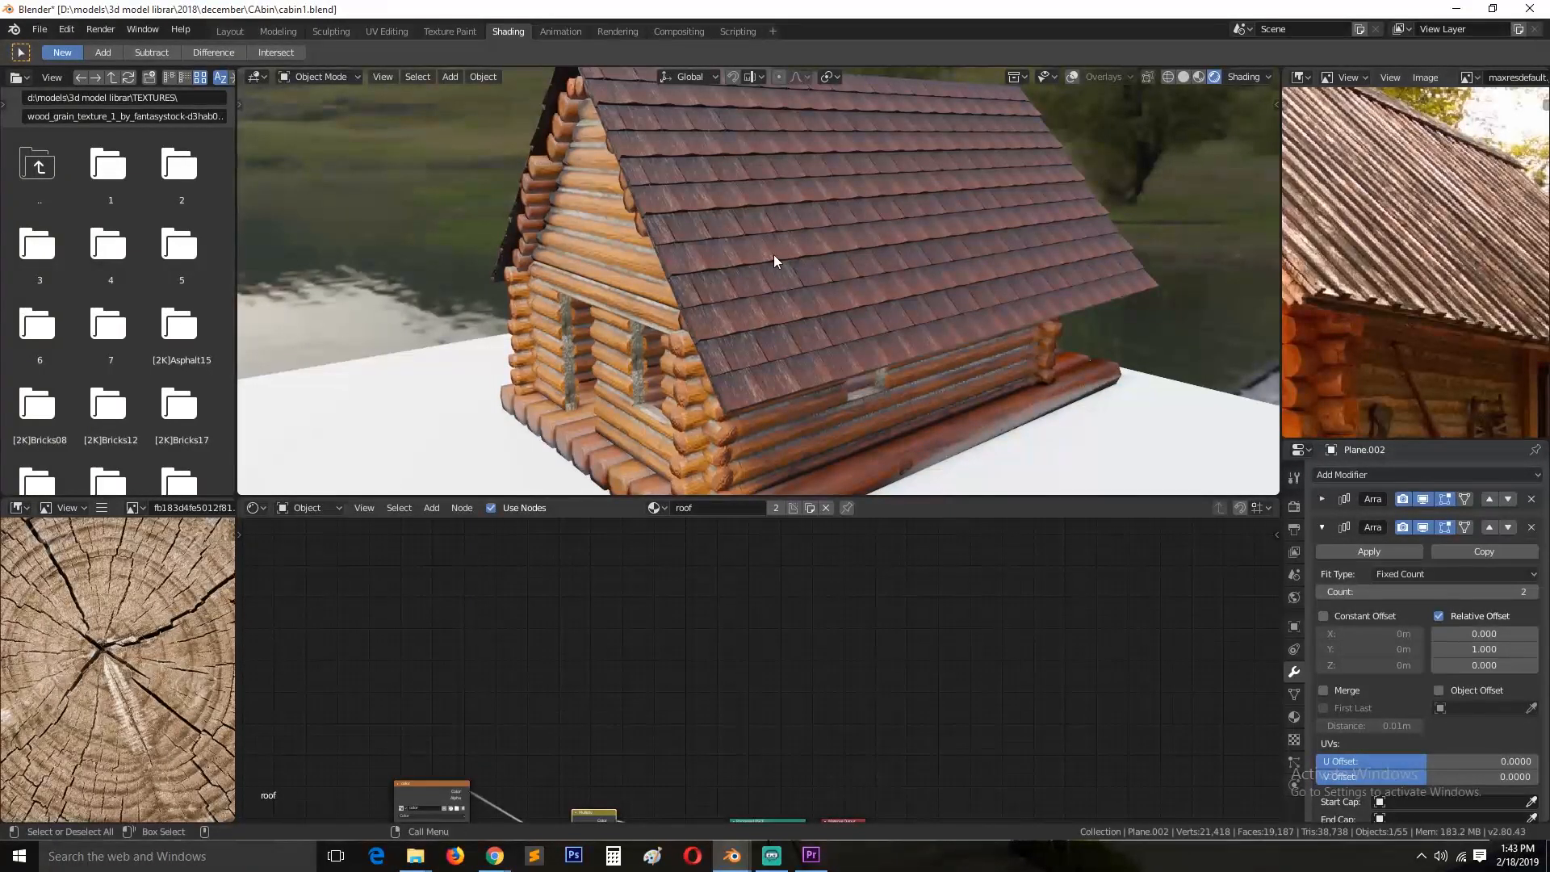
{"action": "left_click", "coordinate": [775, 257]}
{"action": "scroll", "coordinate": [779, 258], "scroll_direction": "up", "scroll_amount": 3}
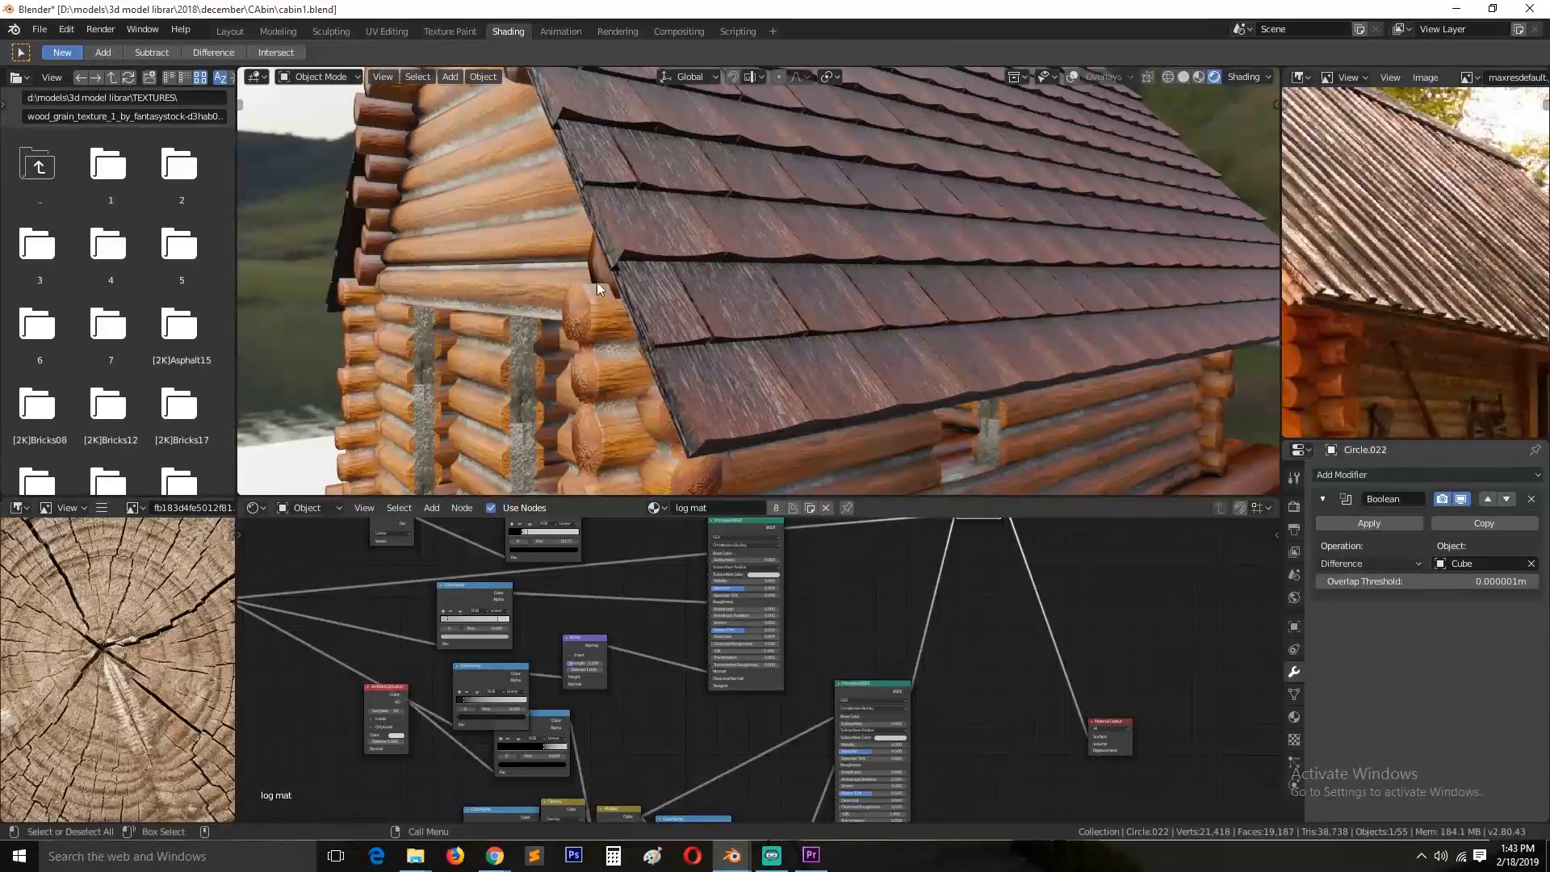
Step: Turn off the viewport display of the roof panel's two Array modifiers to compare, and turn both back on
{"action": "scroll", "coordinate": [598, 283], "scroll_direction": "down", "scroll_amount": 4}
{"action": "left_click", "coordinate": [792, 169]}
{"action": "left_click", "coordinate": [1335, 527]}
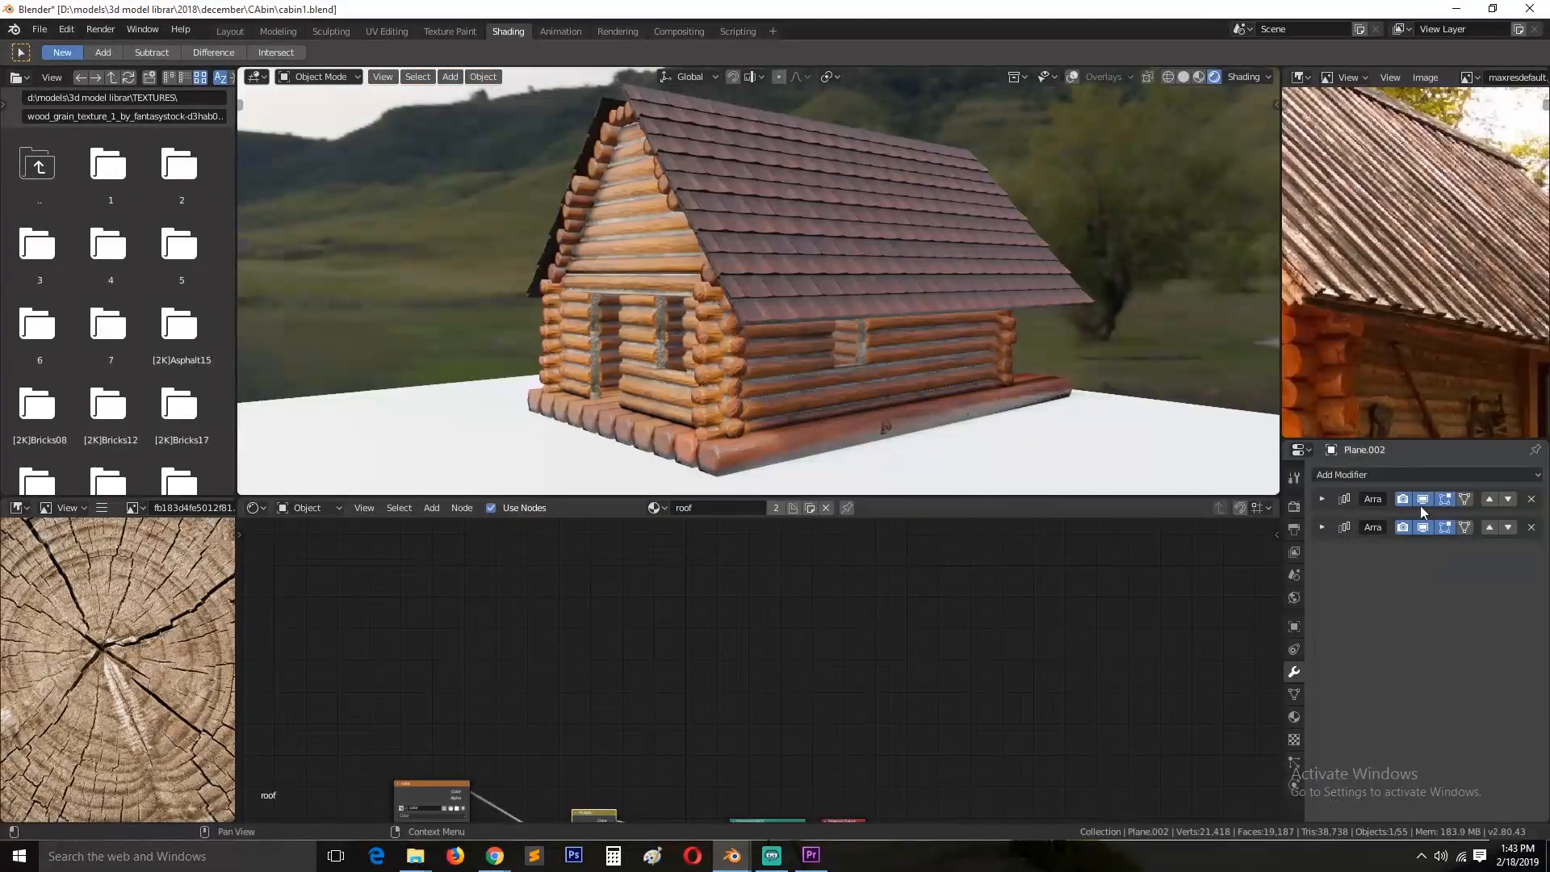
{"action": "left_click", "coordinate": [1422, 498]}
{"action": "left_click", "coordinate": [1422, 527]}
{"action": "mouse_move", "coordinate": [819, 339]}
{"action": "middle_mouse_down"}
{"action": "mouse_move", "coordinate": [631, 322]}
{"action": "mouse_move", "coordinate": [573, 293]}
{"action": "mouse_move", "coordinate": [809, 343]}
{"action": "middle_mouse_up"}
{"action": "left_click", "coordinate": [1422, 498]}
{"action": "left_click", "coordinate": [1422, 526]}
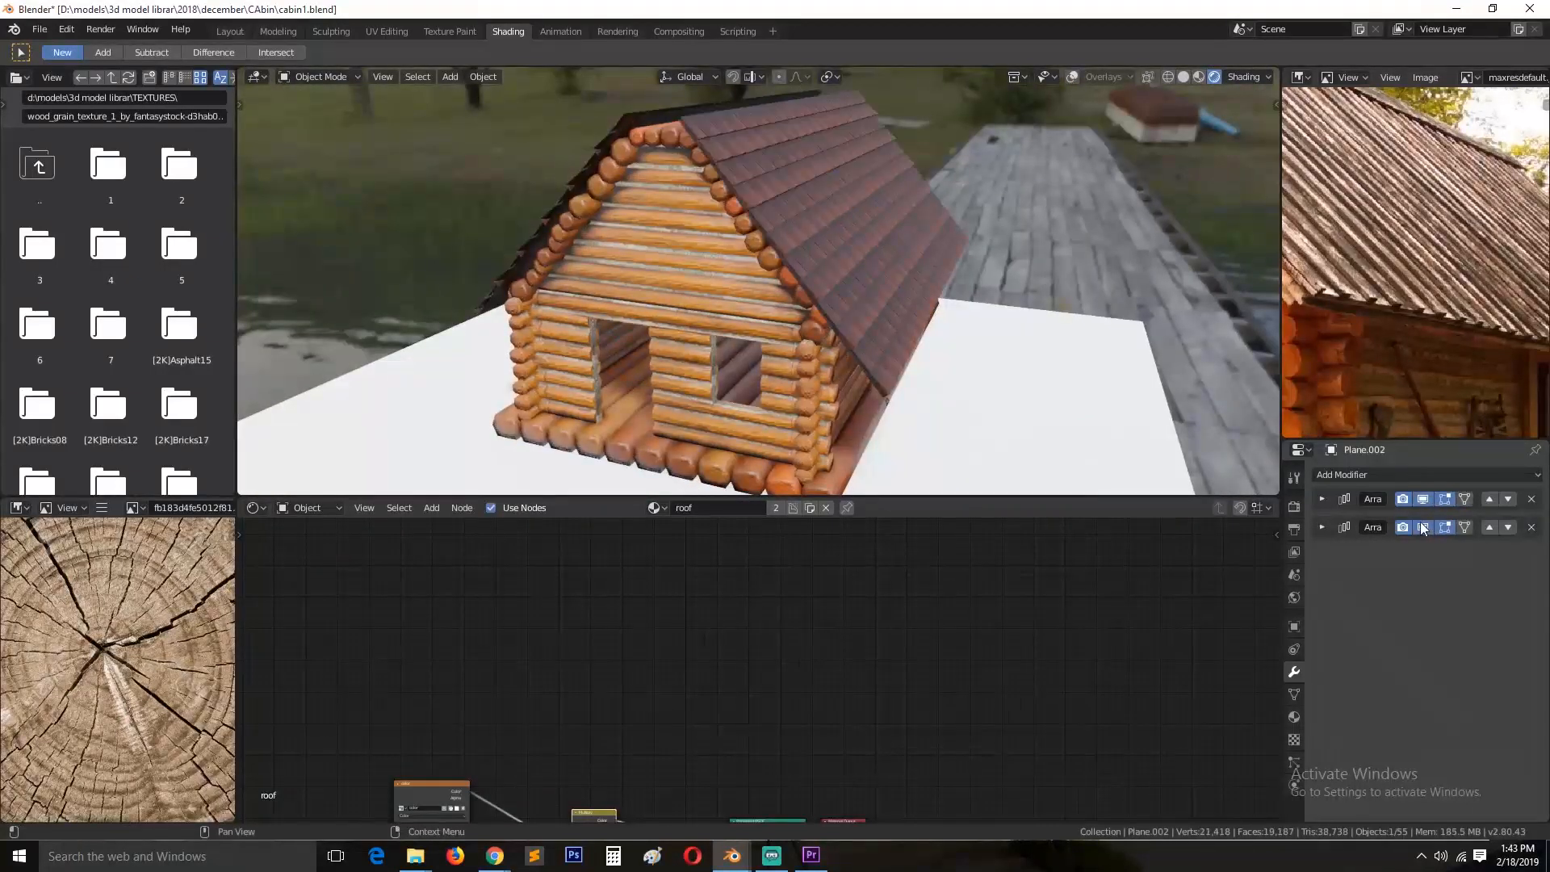
Step: Try moving the front log wall relative to its door and window cutouts
{"action": "scroll", "coordinate": [697, 197], "scroll_direction": "up", "scroll_amount": 3}
{"action": "middle_click_drag", "start_coordinate": [697, 197], "coordinate": [821, 236]}
{"action": "middle_click_drag", "start_coordinate": [831, 375], "coordinate": [743, 322]}
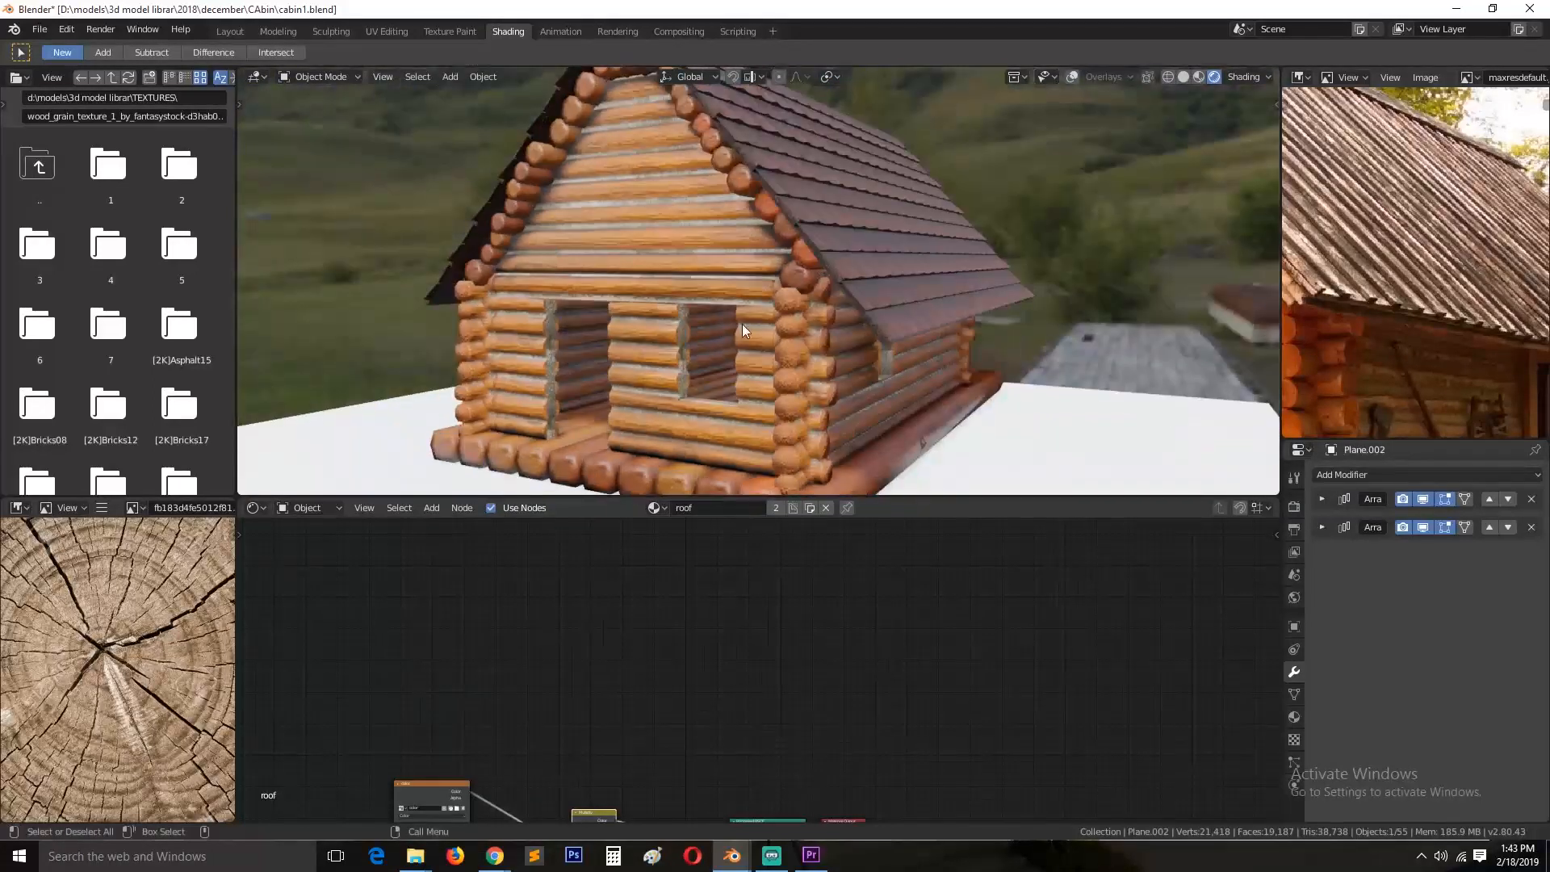
{"action": "left_click", "coordinate": [715, 392]}
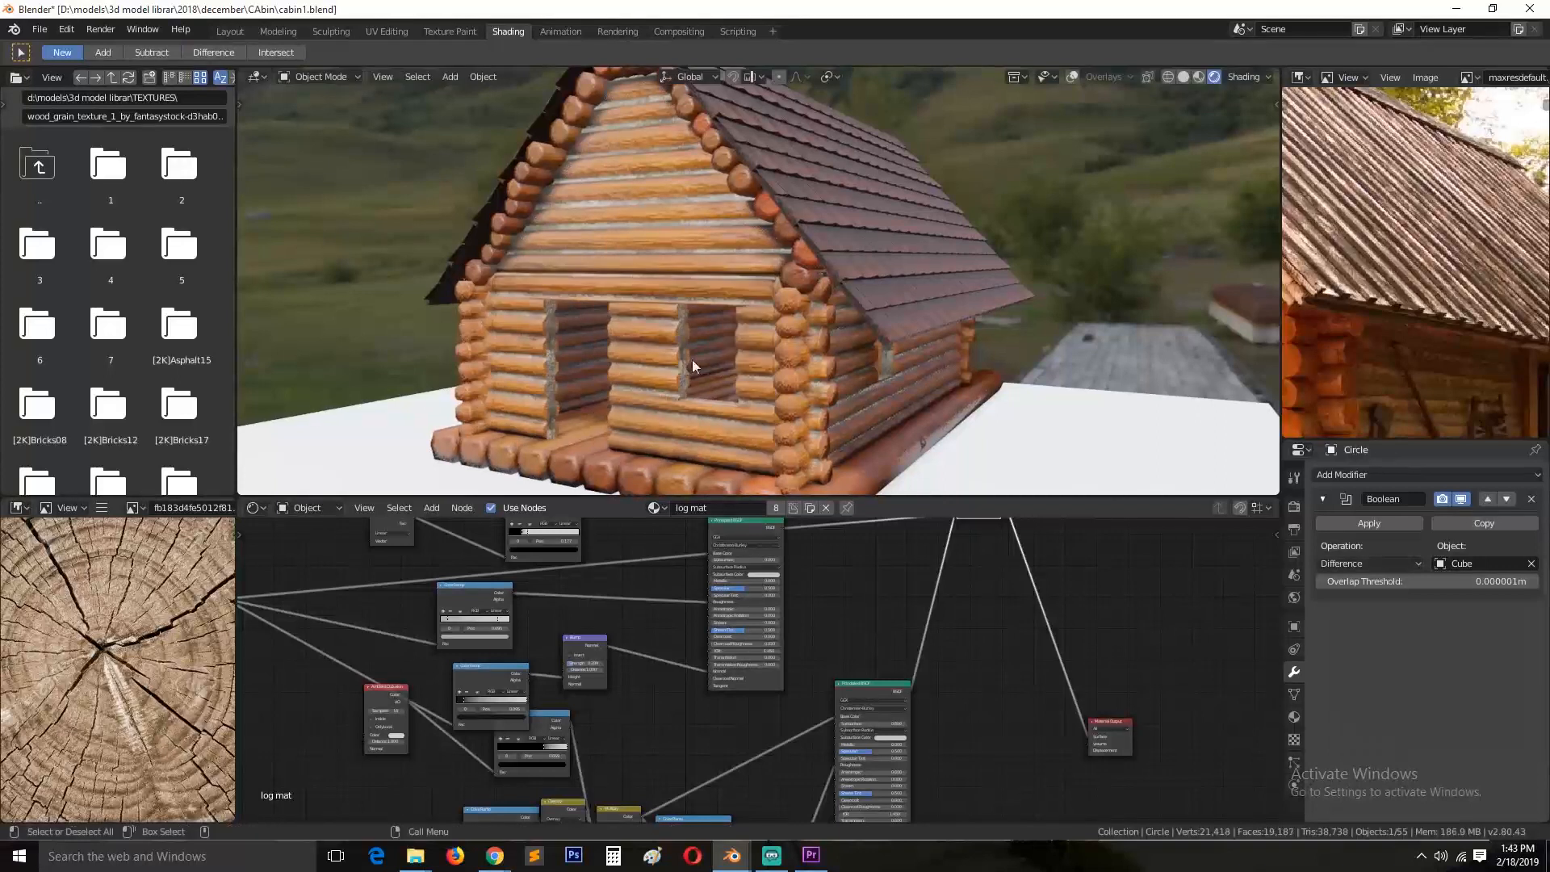
{"action": "middle_click_drag", "start_coordinate": [738, 366], "coordinate": [685, 414]}
{"action": "key", "text": "g"}
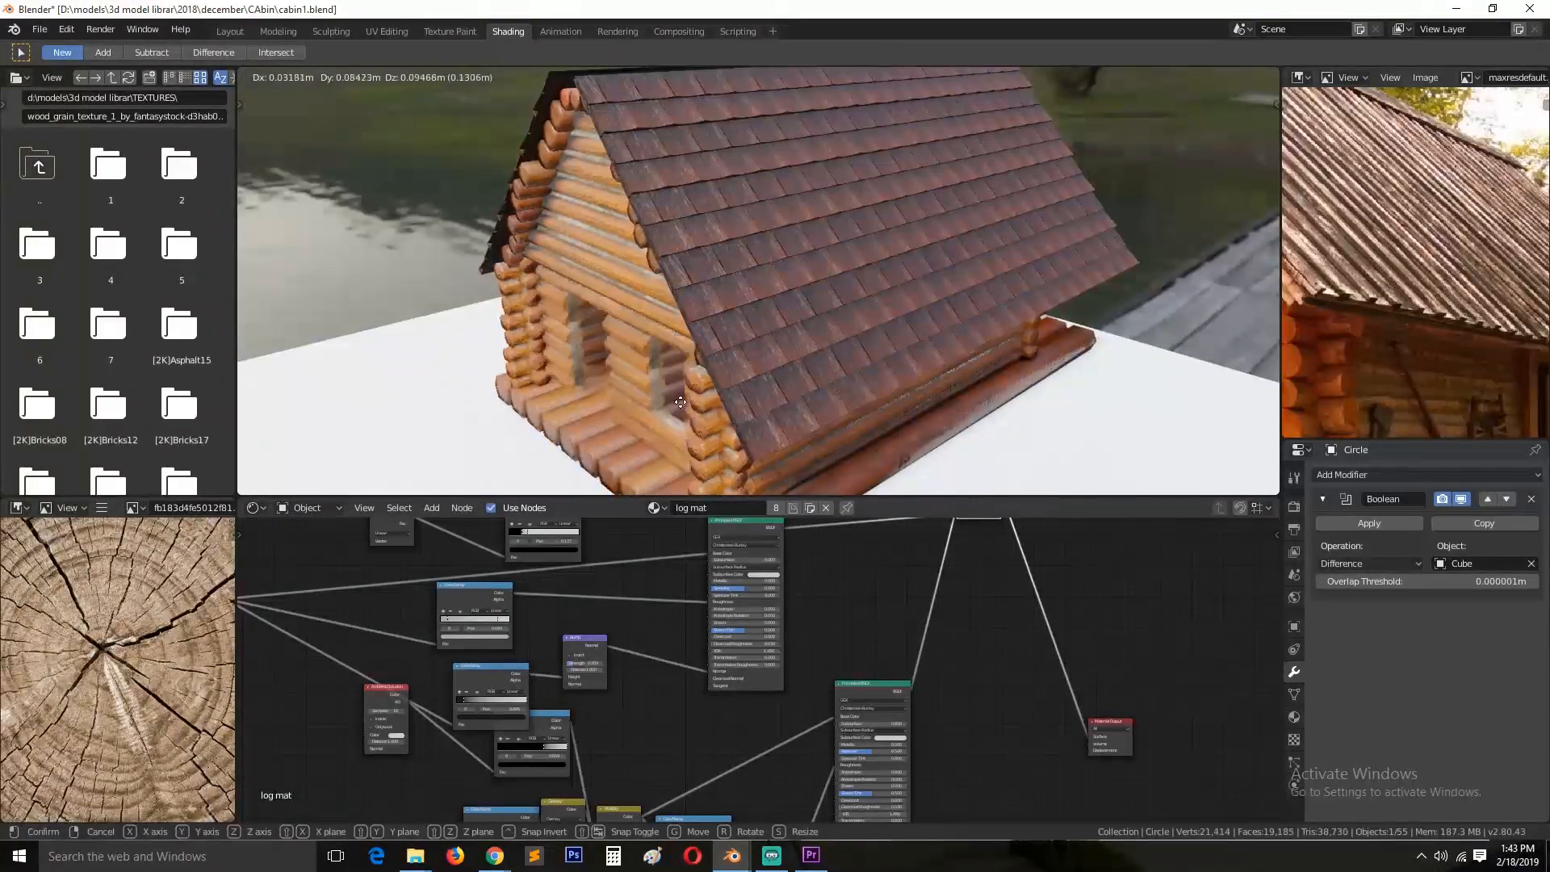
{"action": "left_click", "coordinate": [693, 401]}
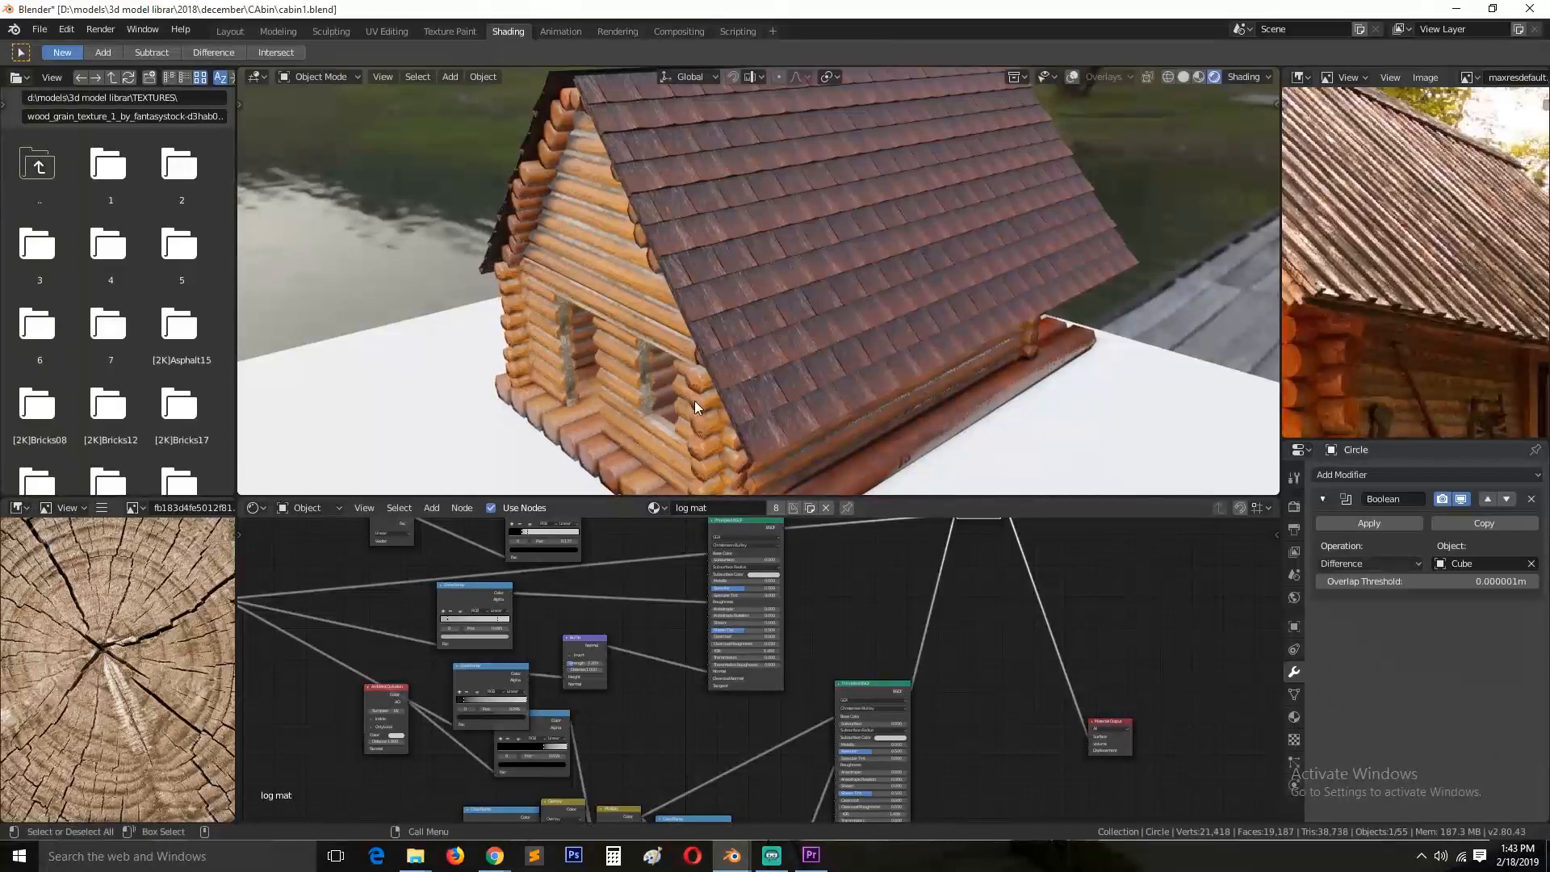
{"action": "middle_click_drag", "start_coordinate": [694, 400], "coordinate": [760, 381]}
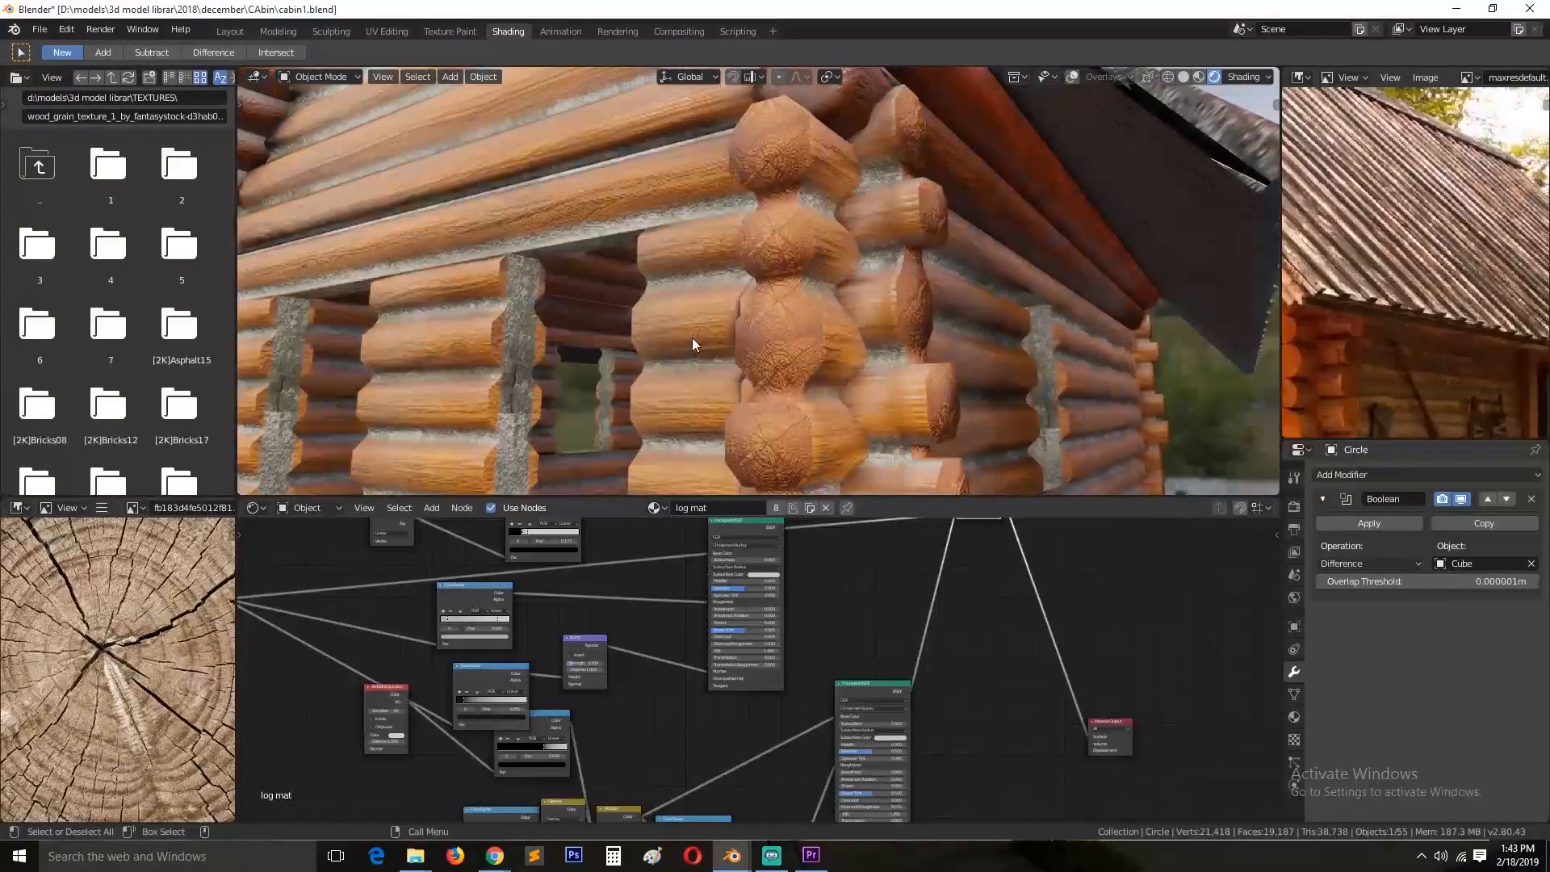
{"action": "key", "text": "g"}
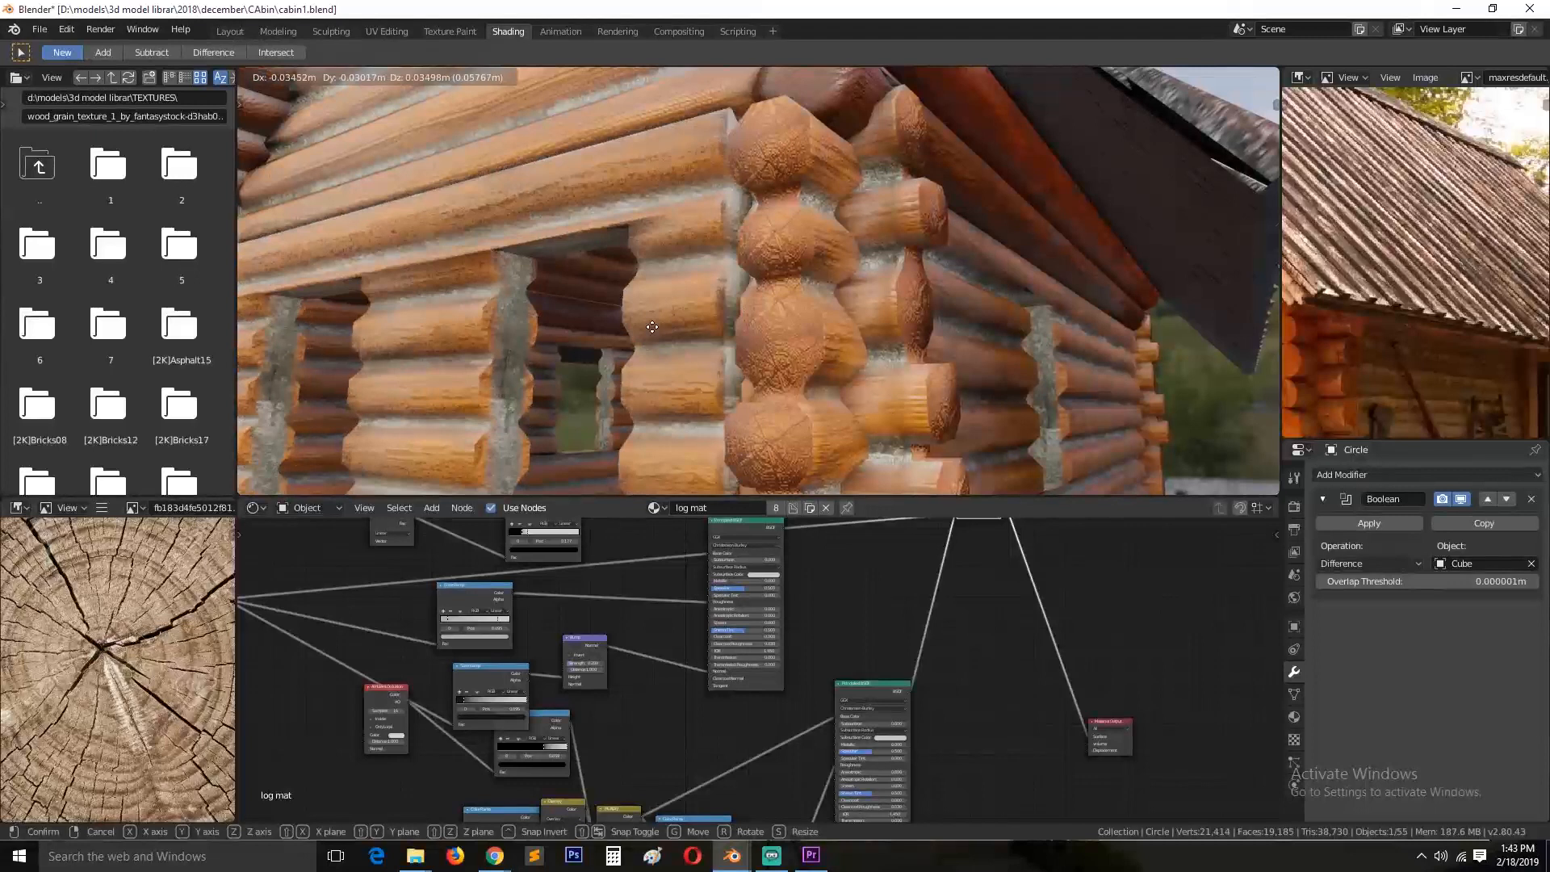
{"action": "left_click", "coordinate": [716, 294]}
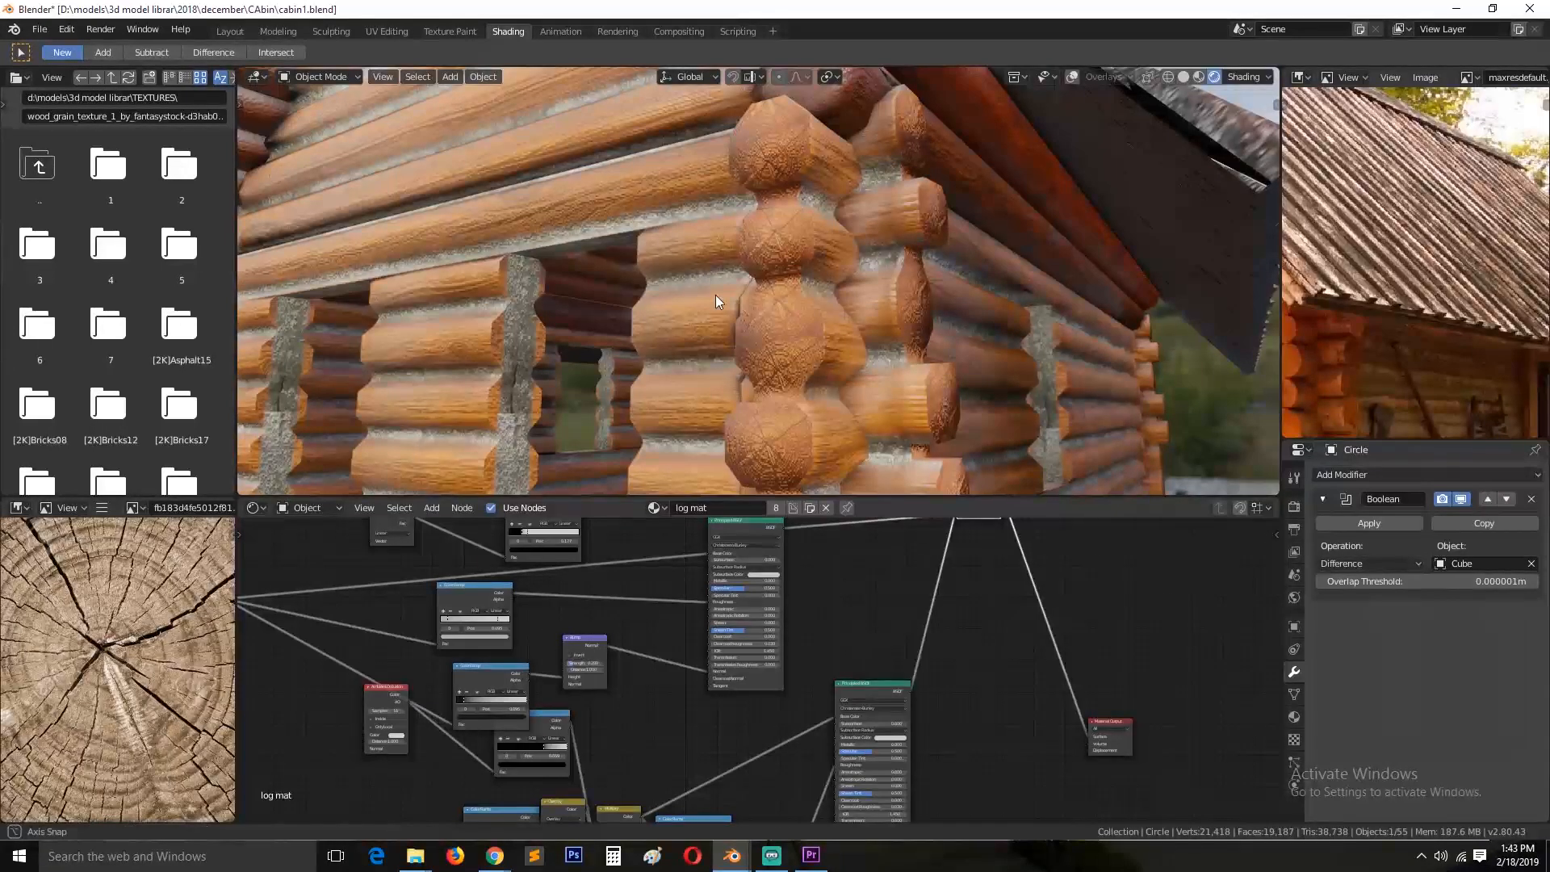
Step: Hide the log columns at the front corner to expose the wall ends, and reveal all hidden objects again
{"action": "middle_click_drag", "start_coordinate": [716, 294], "coordinate": [834, 339]}
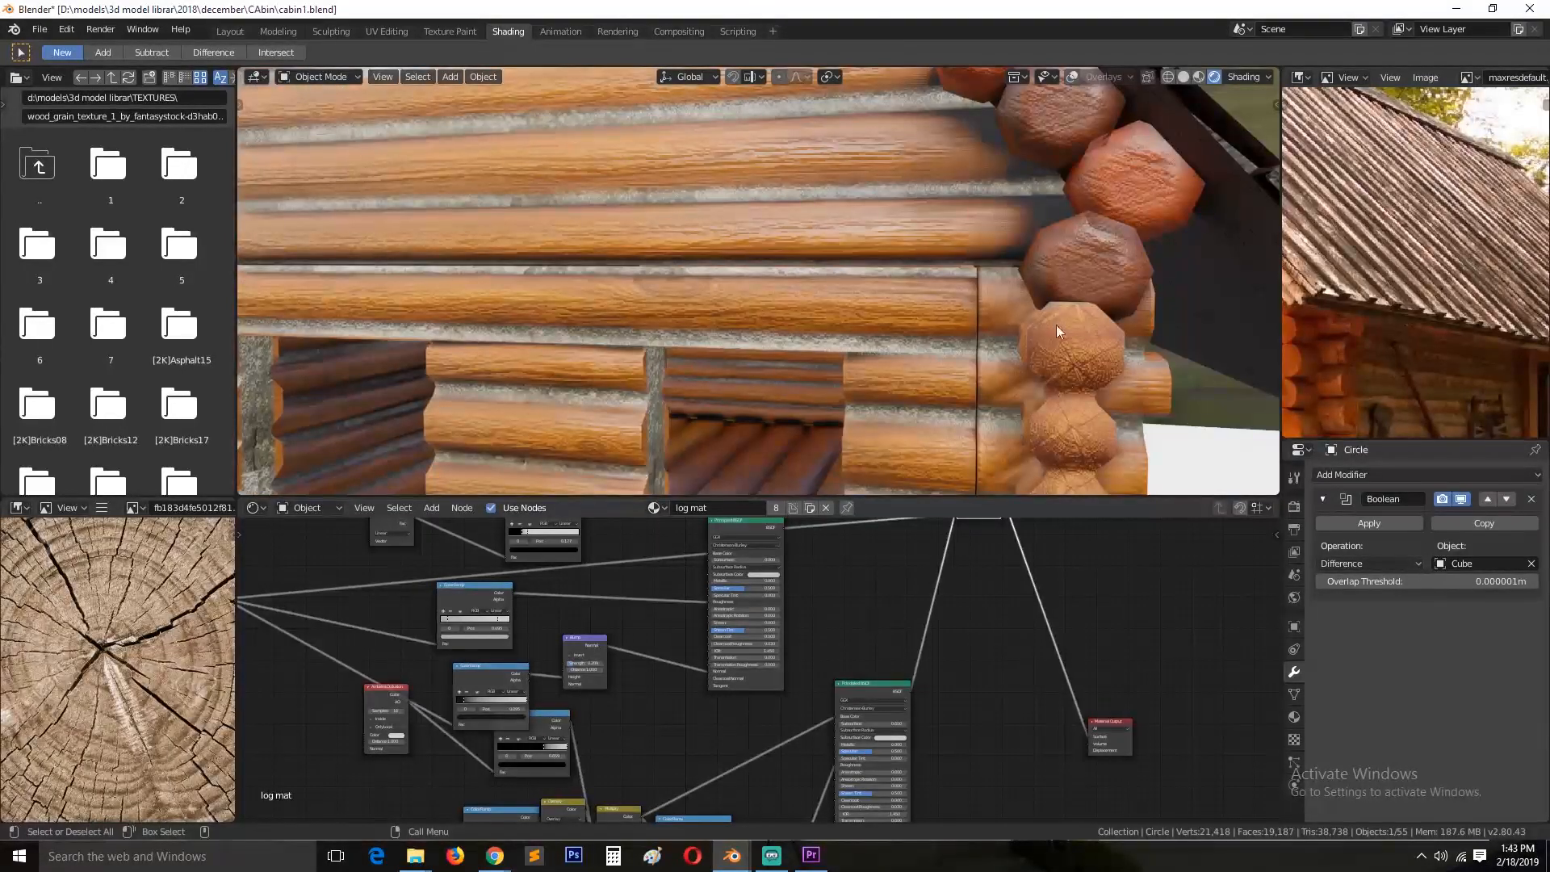
{"action": "scroll", "coordinate": [1022, 372], "scroll_direction": "down", "scroll_amount": 6}
{"action": "middle_click_drag", "start_coordinate": [834, 376], "coordinate": [765, 411]}
{"action": "left_click", "coordinate": [731, 368]}
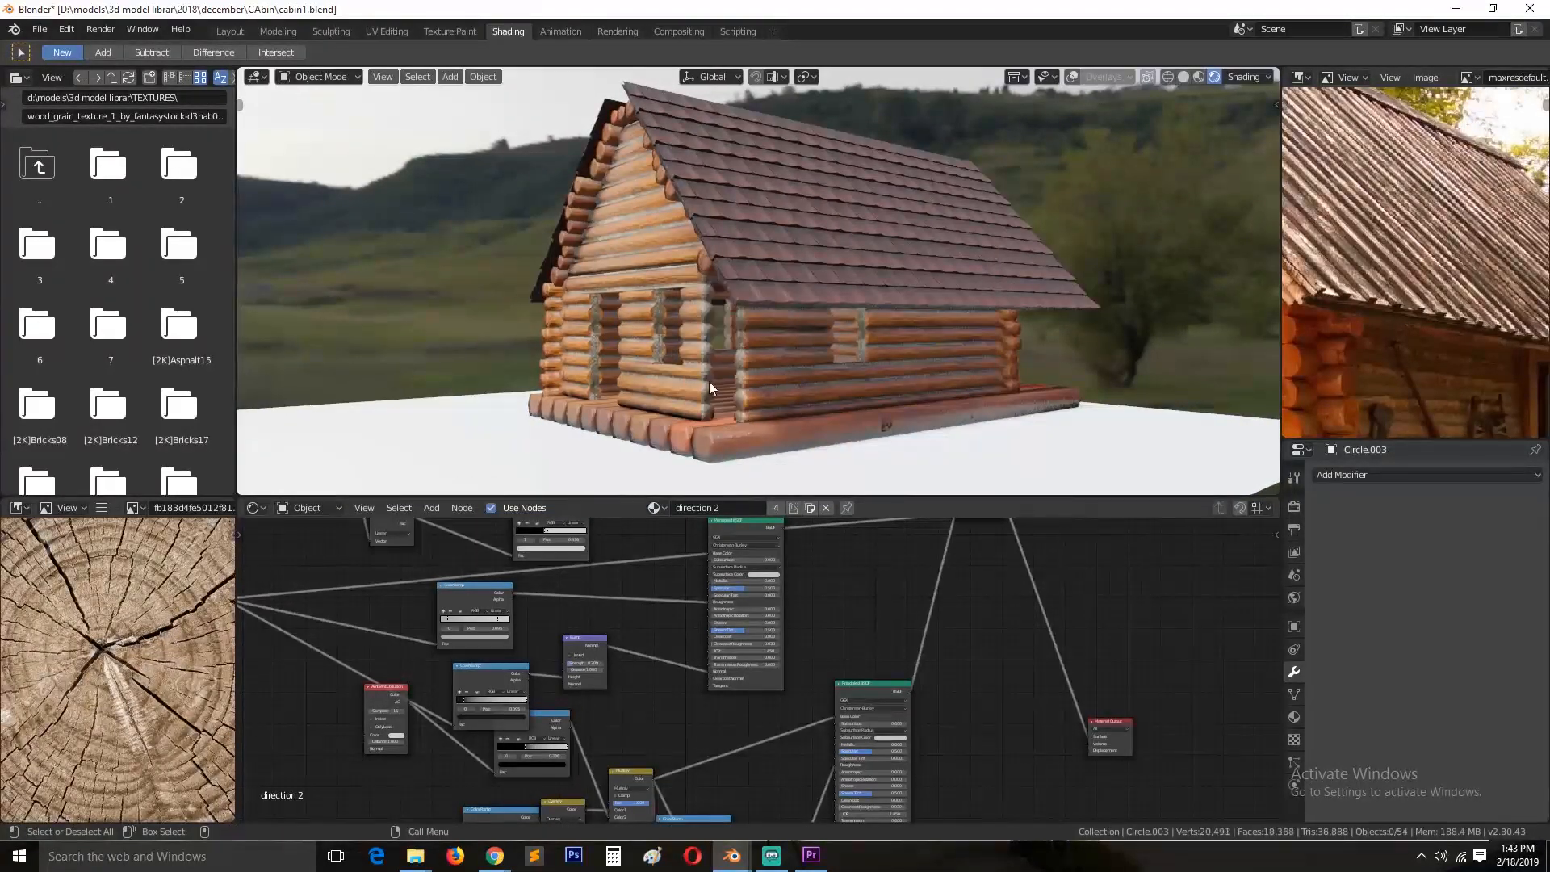
{"action": "middle_click_drag", "start_coordinate": [709, 381], "coordinate": [800, 410]}
{"action": "left_click", "coordinate": [821, 394]}
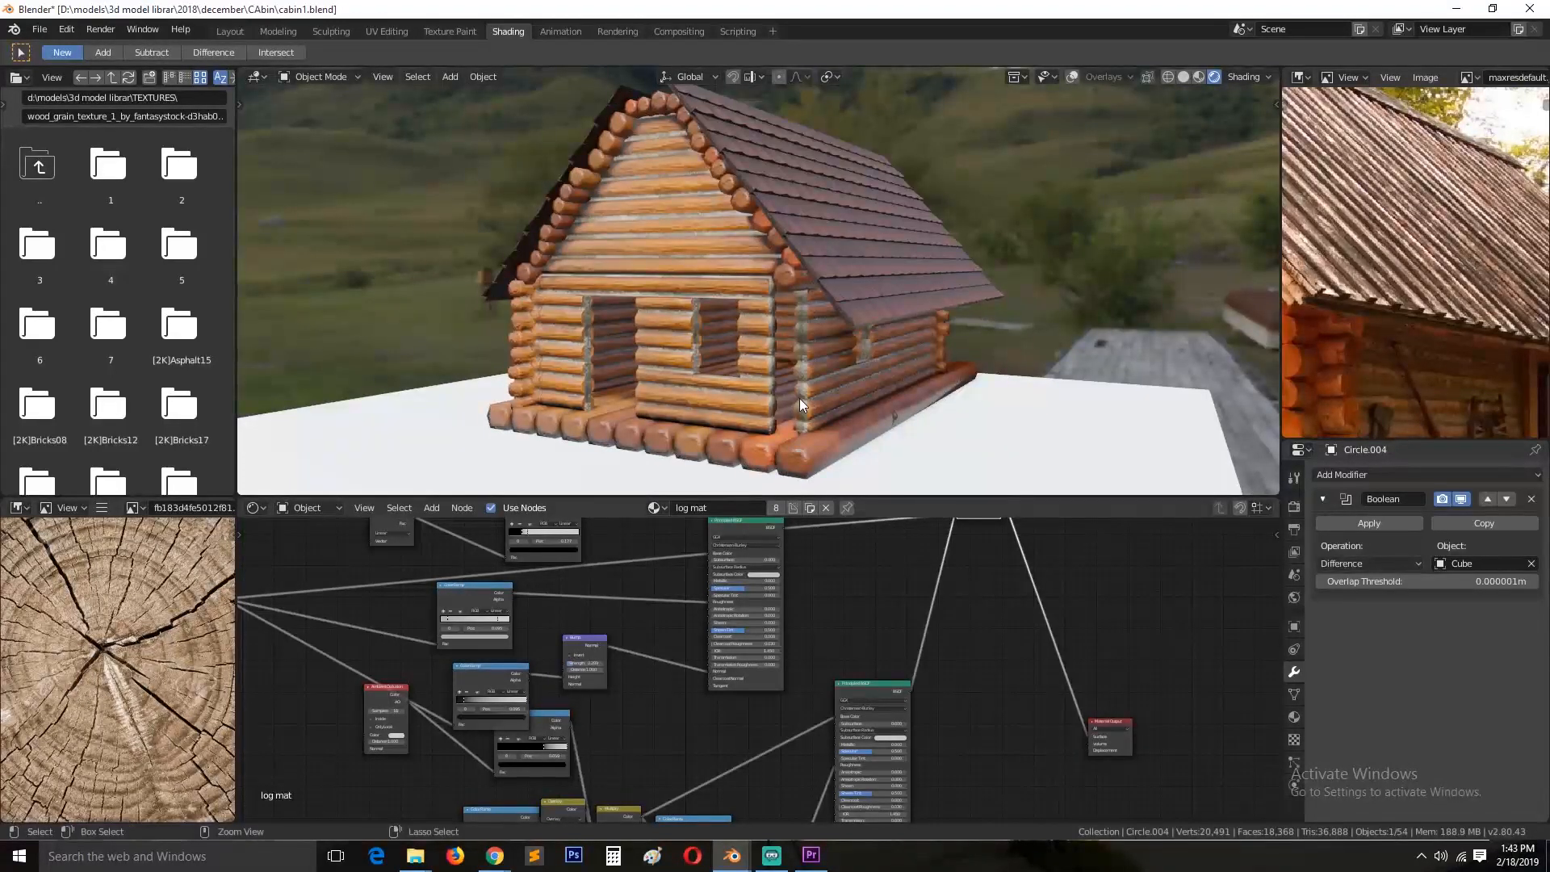
{"action": "left_click", "coordinate": [782, 373]}
{"action": "key", "text": "alt+h"}
{"action": "mouse_move", "coordinate": [812, 384]}
{"action": "middle_mouse_down"}
{"action": "mouse_move", "coordinate": [682, 388]}
{"action": "mouse_move", "coordinate": [806, 404]}
{"action": "middle_mouse_up"}
Step: Duplicate the side log wall outside the cabin and rotate the copy 90° about the Z axis
{"action": "left_click", "coordinate": [822, 378]}
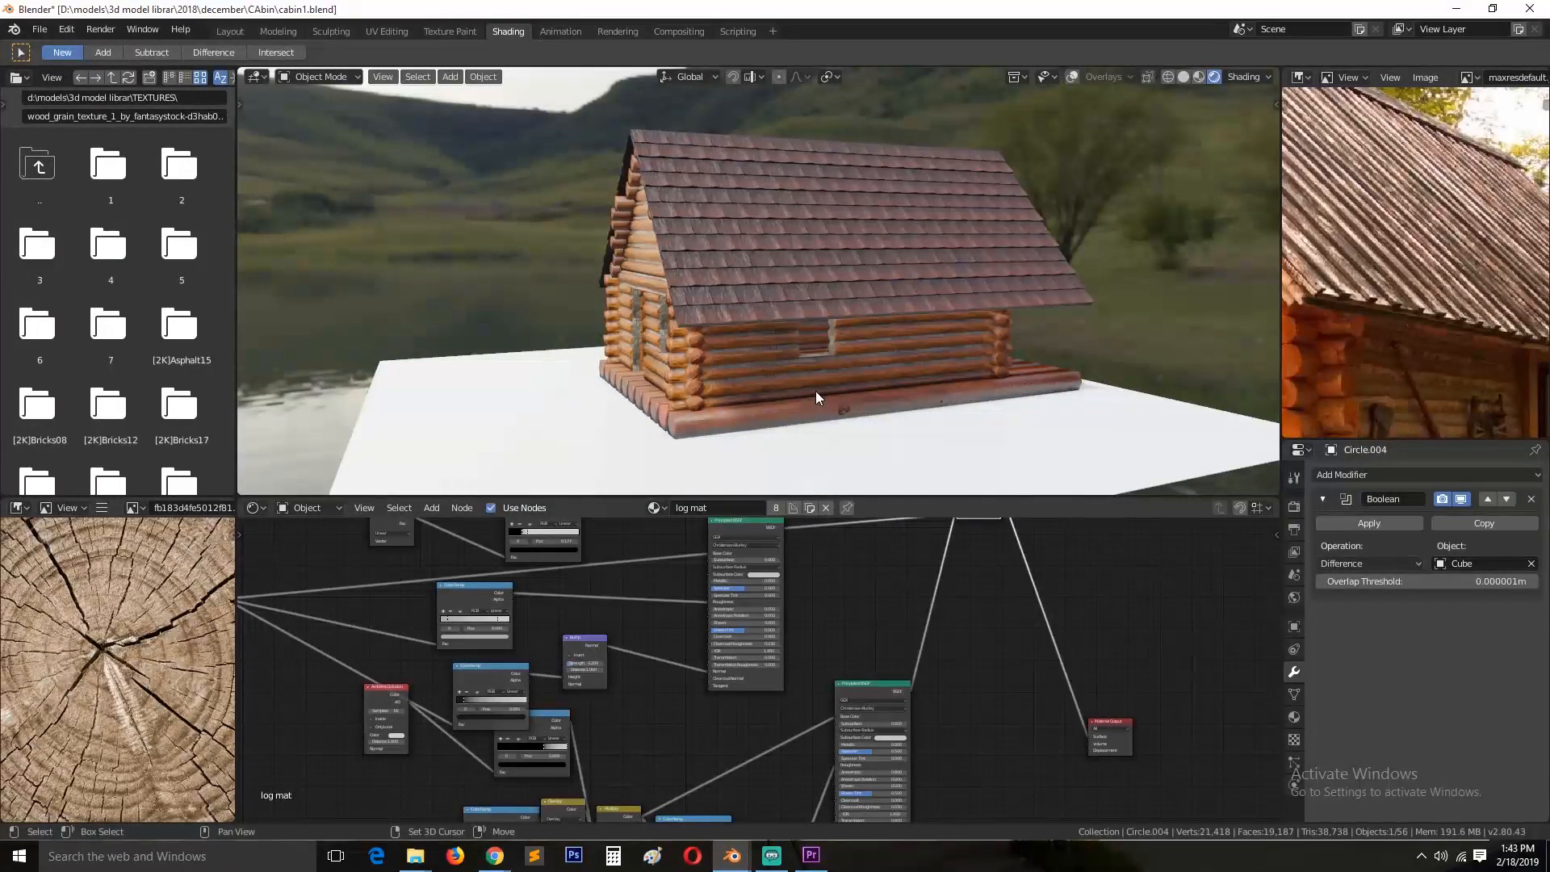
{"action": "key", "text": "shift+d"}
{"action": "left_click", "coordinate": [850, 419]}
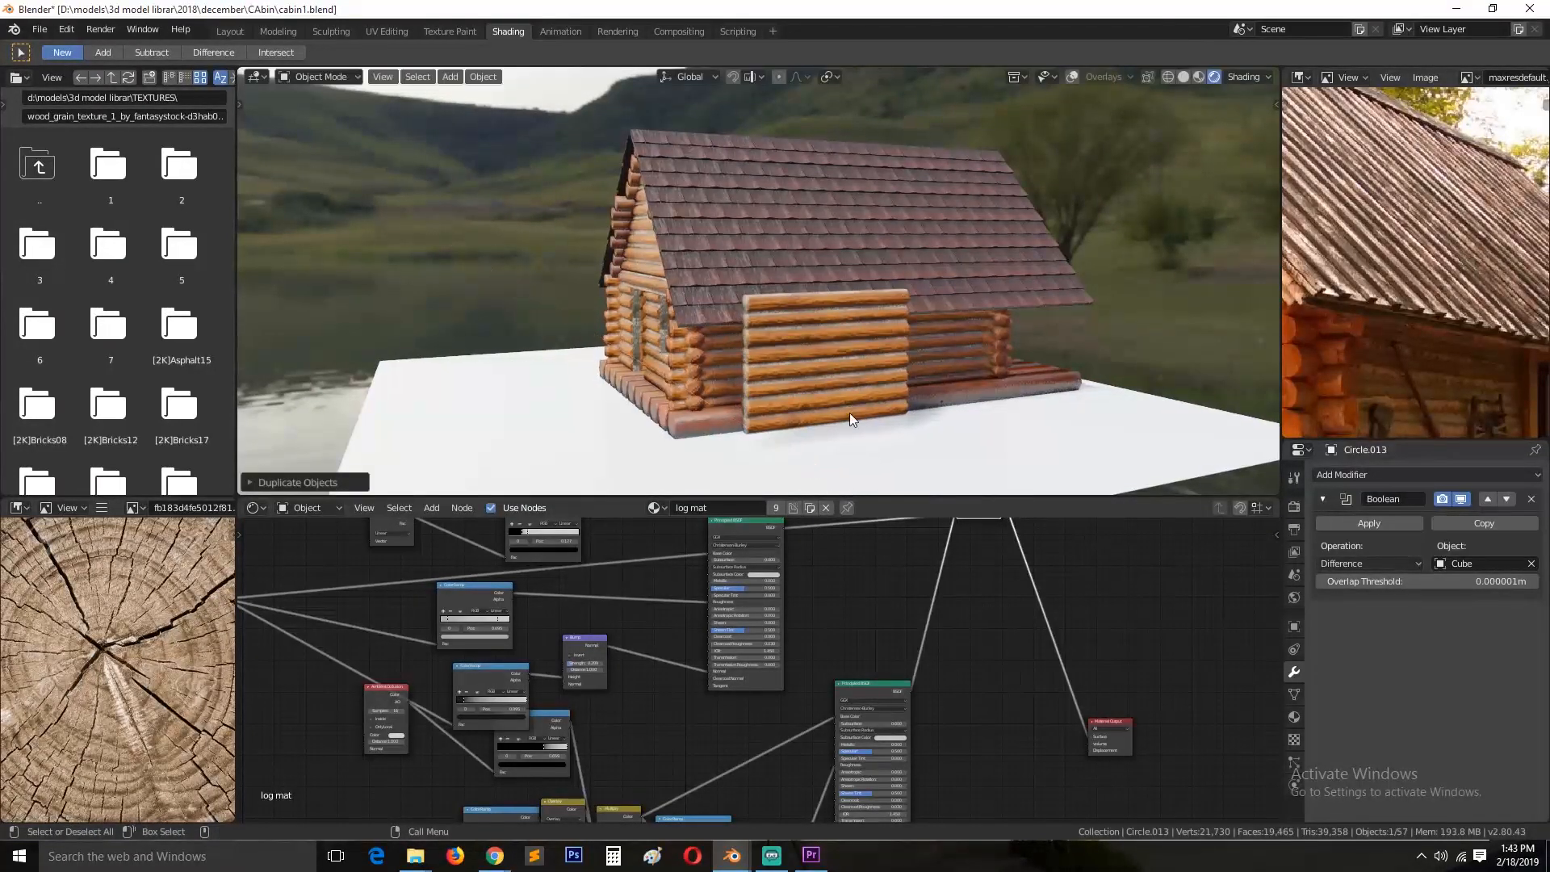
{"action": "type", "text": "rz90"}
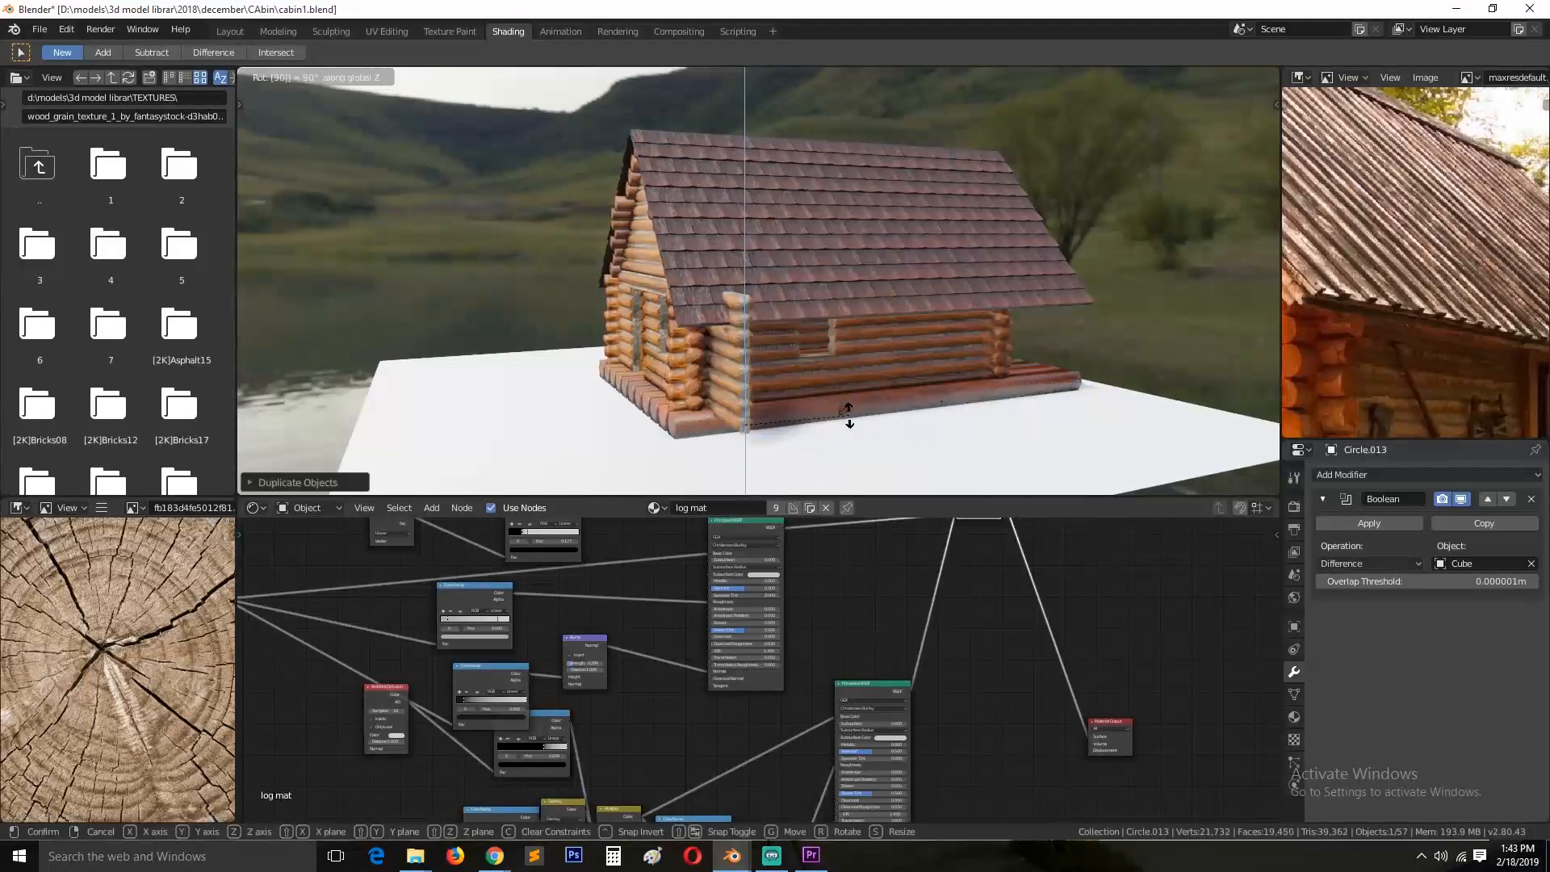
{"action": "key", "text": "Return"}
Step: Slide the copied wall along X so it extends sideways from the cabin's front corner, and shift it about -0.12 m along Y
{"action": "middle_click_drag", "start_coordinate": [849, 417], "coordinate": [811, 448]}
{"action": "key", "text": "g"}
{"action": "key", "text": "x"}
{"action": "left_click", "coordinate": [815, 384]}
{"action": "middle_click_drag", "start_coordinate": [828, 384], "coordinate": [888, 380]}
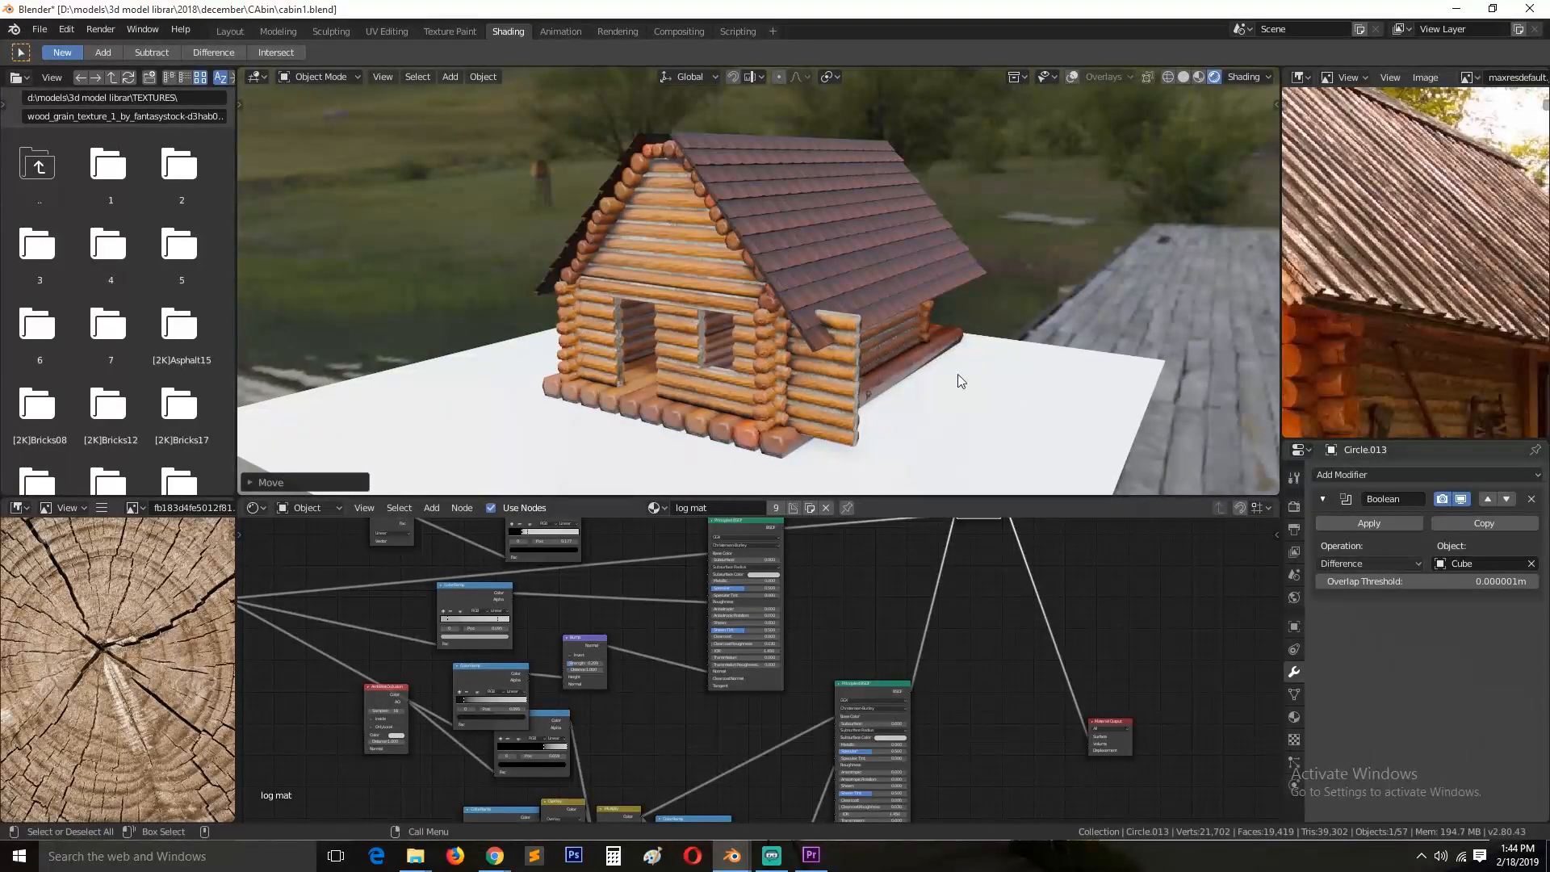
{"action": "key", "text": "g"}
{"action": "key", "text": "y"}
{"action": "key", "text": "x"}
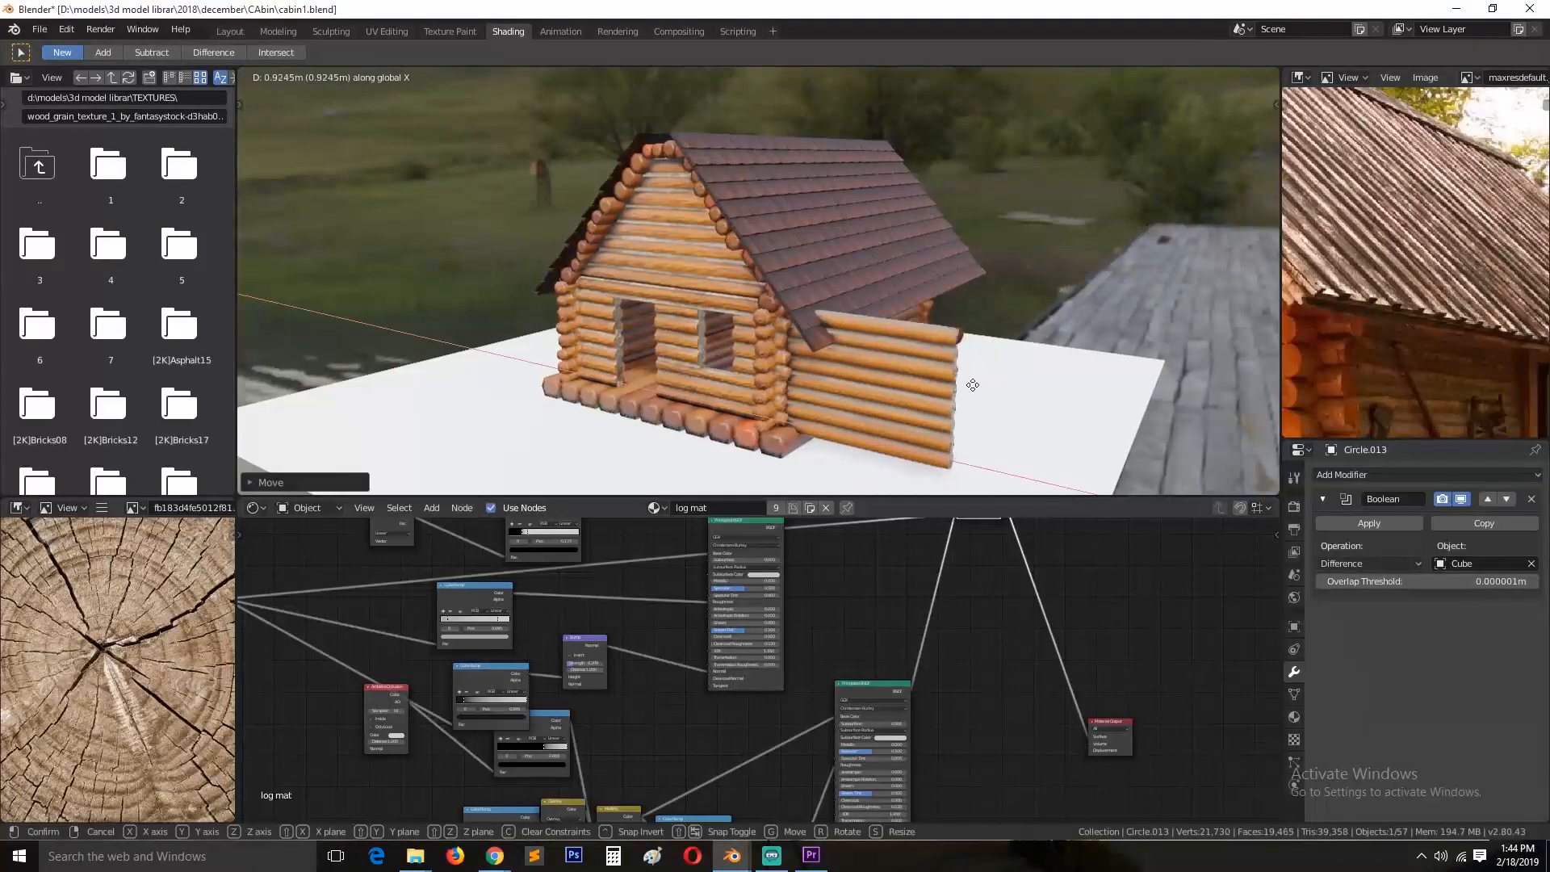
{"action": "left_click", "coordinate": [951, 385]}
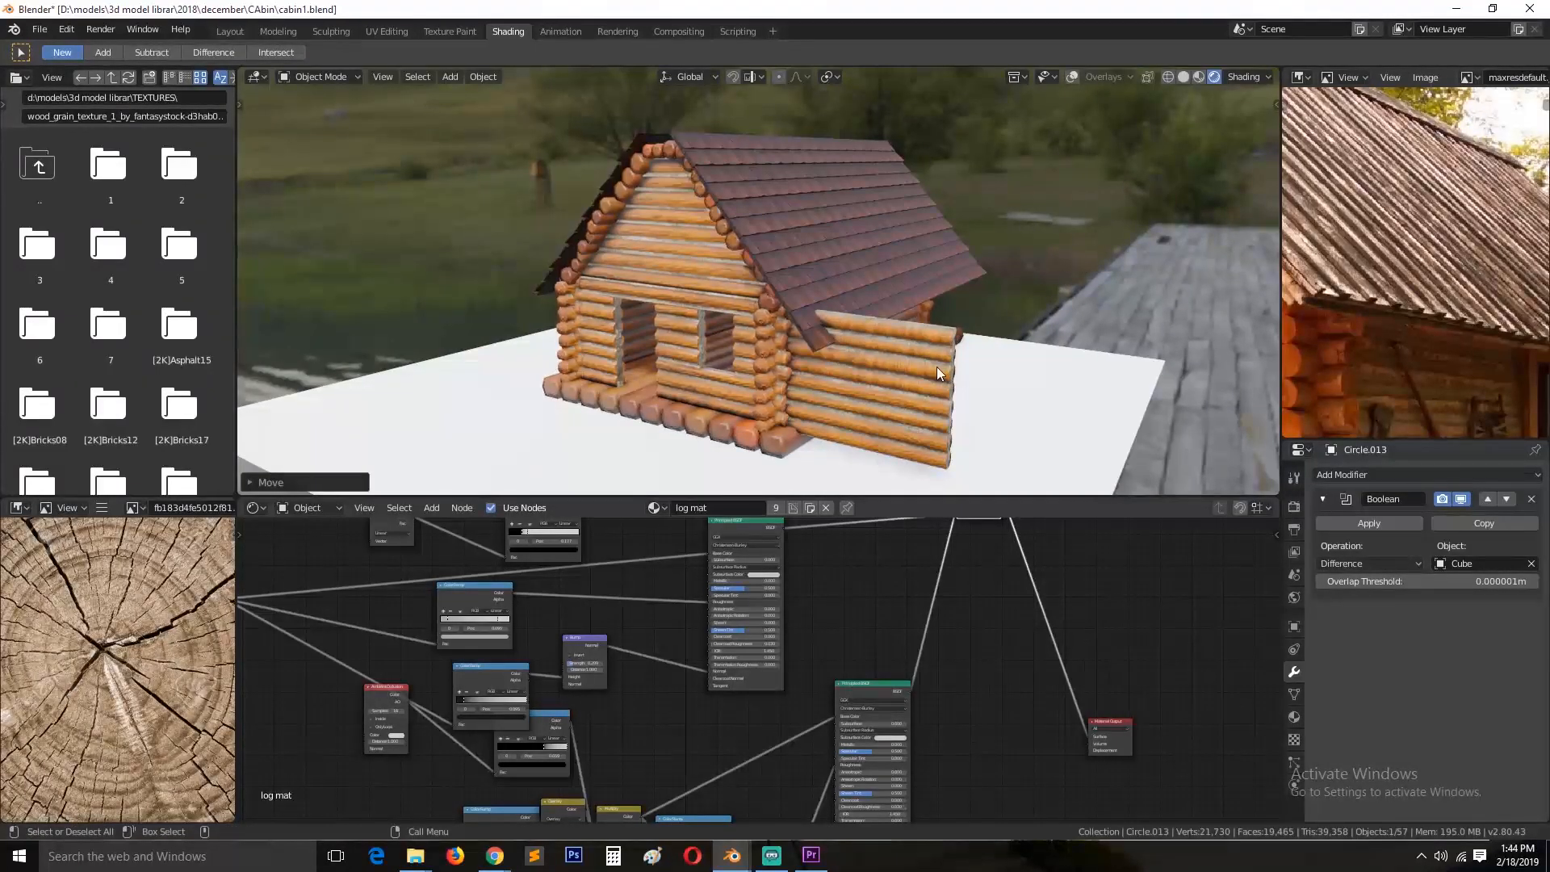
{"action": "key", "text": "g"}
{"action": "key", "text": "y"}
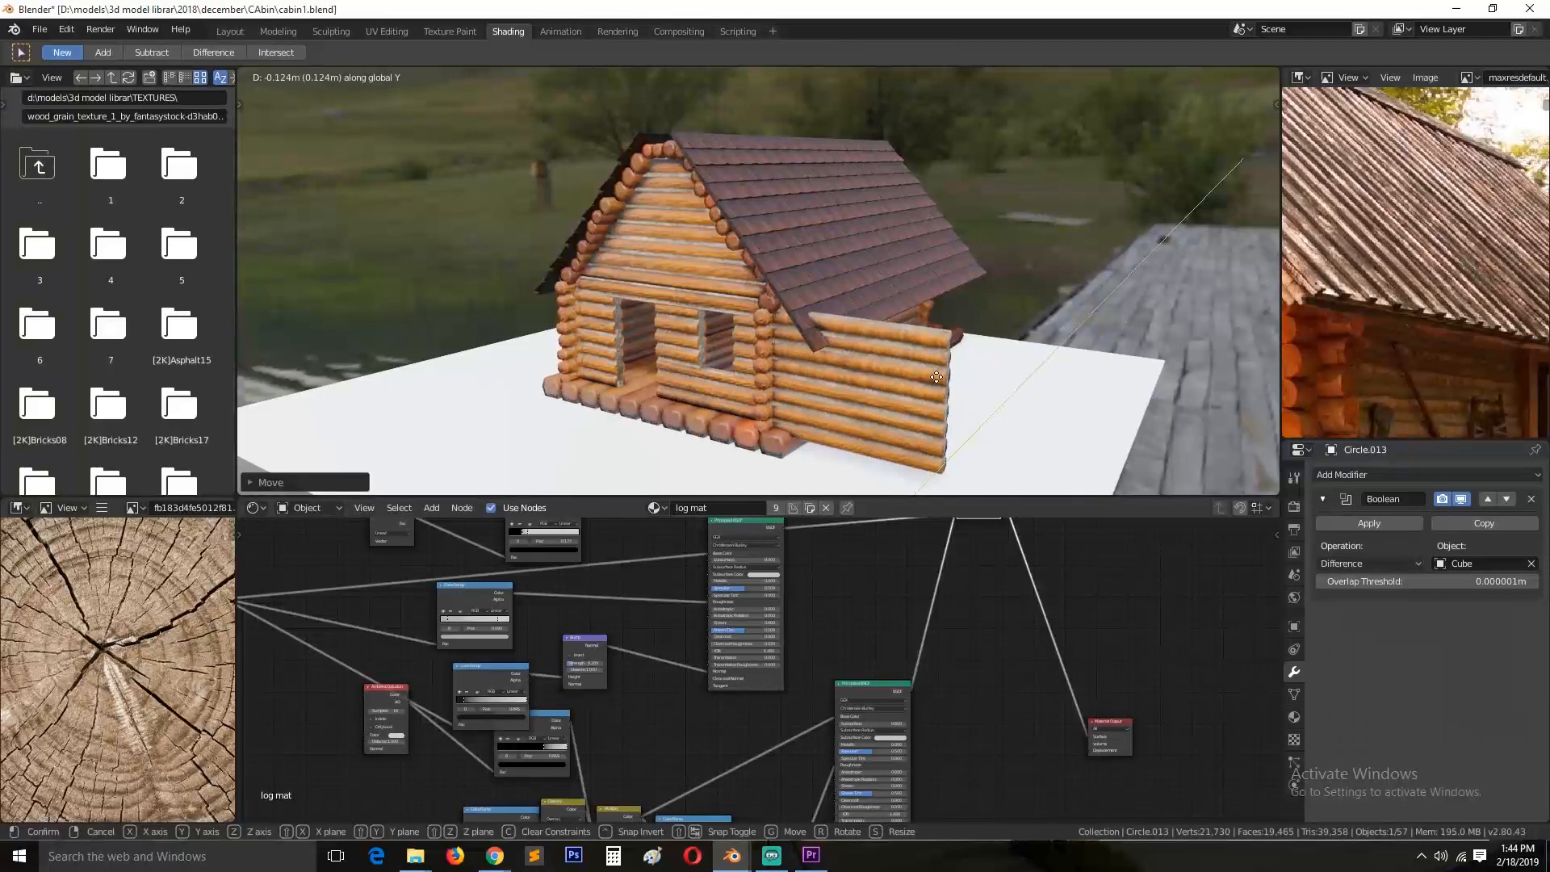
{"action": "left_click", "coordinate": [937, 377]}
Step: Turn on the viewport overlays and view the cabin from the front
{"action": "left_click", "coordinate": [712, 328]}
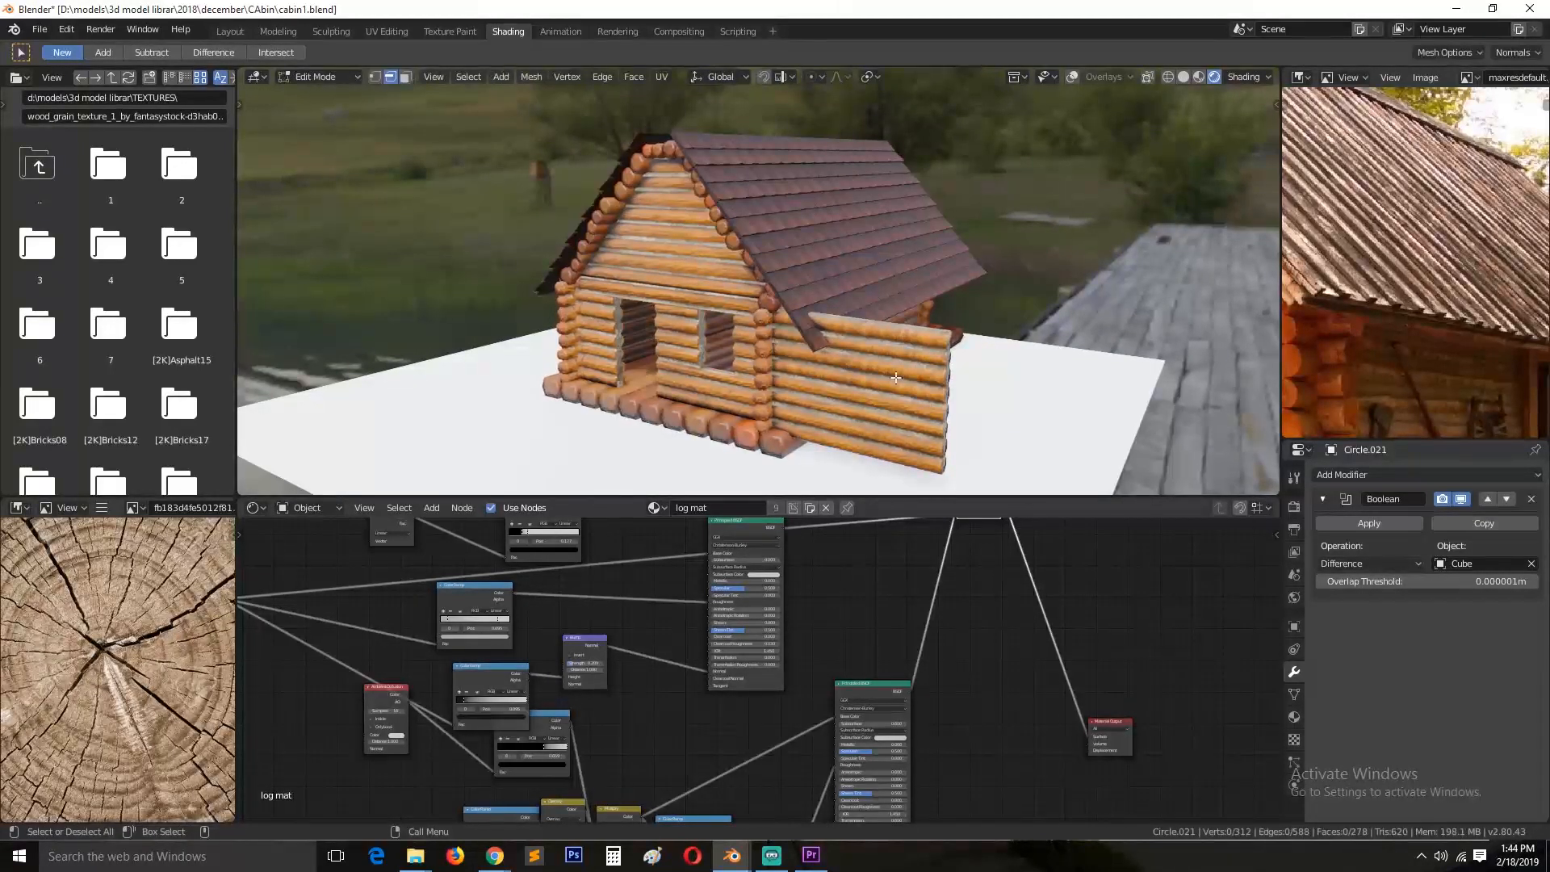
{"action": "middle_click_drag", "start_coordinate": [876, 355], "coordinate": [1004, 374]}
{"action": "left_click", "coordinate": [1077, 75]}
{"action": "left_click", "coordinate": [1071, 77]}
Step: In the Cube cutter mesh, duplicate the front window box and move the copy along X into the duplicated log wall
{"action": "left_click", "coordinate": [806, 324]}
{"action": "left_click", "coordinate": [810, 329]}
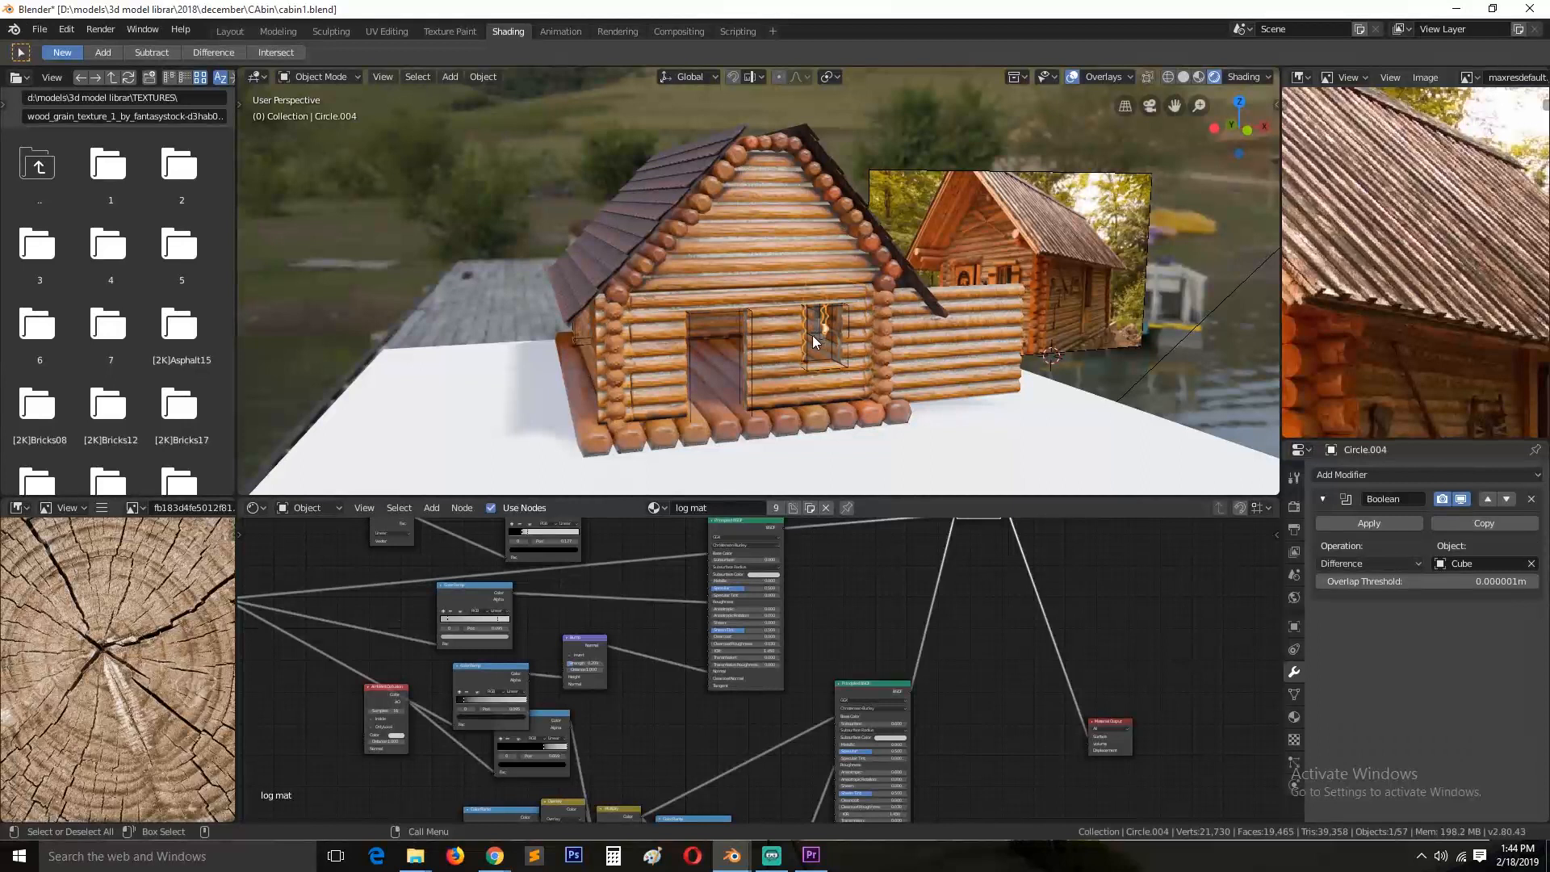
{"action": "middle_click_drag", "start_coordinate": [795, 371], "coordinate": [838, 379]}
{"action": "left_click", "coordinate": [768, 363]}
{"action": "left_click", "coordinate": [838, 379]}
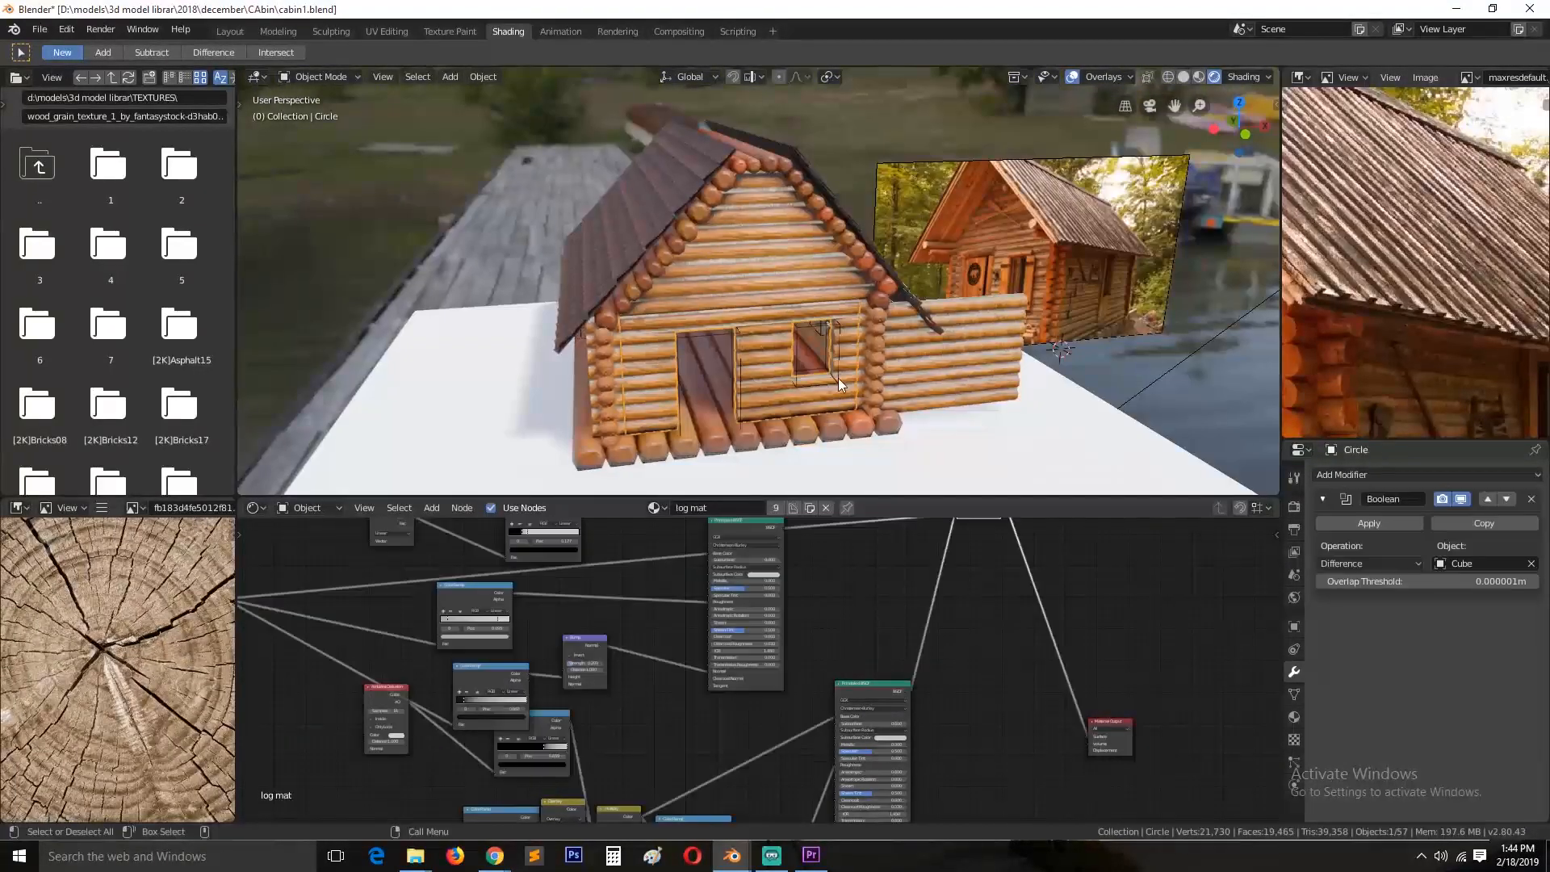
{"action": "left_click", "coordinate": [838, 378]}
{"action": "key", "text": "Tab"}
{"action": "left_click", "coordinate": [802, 347]}
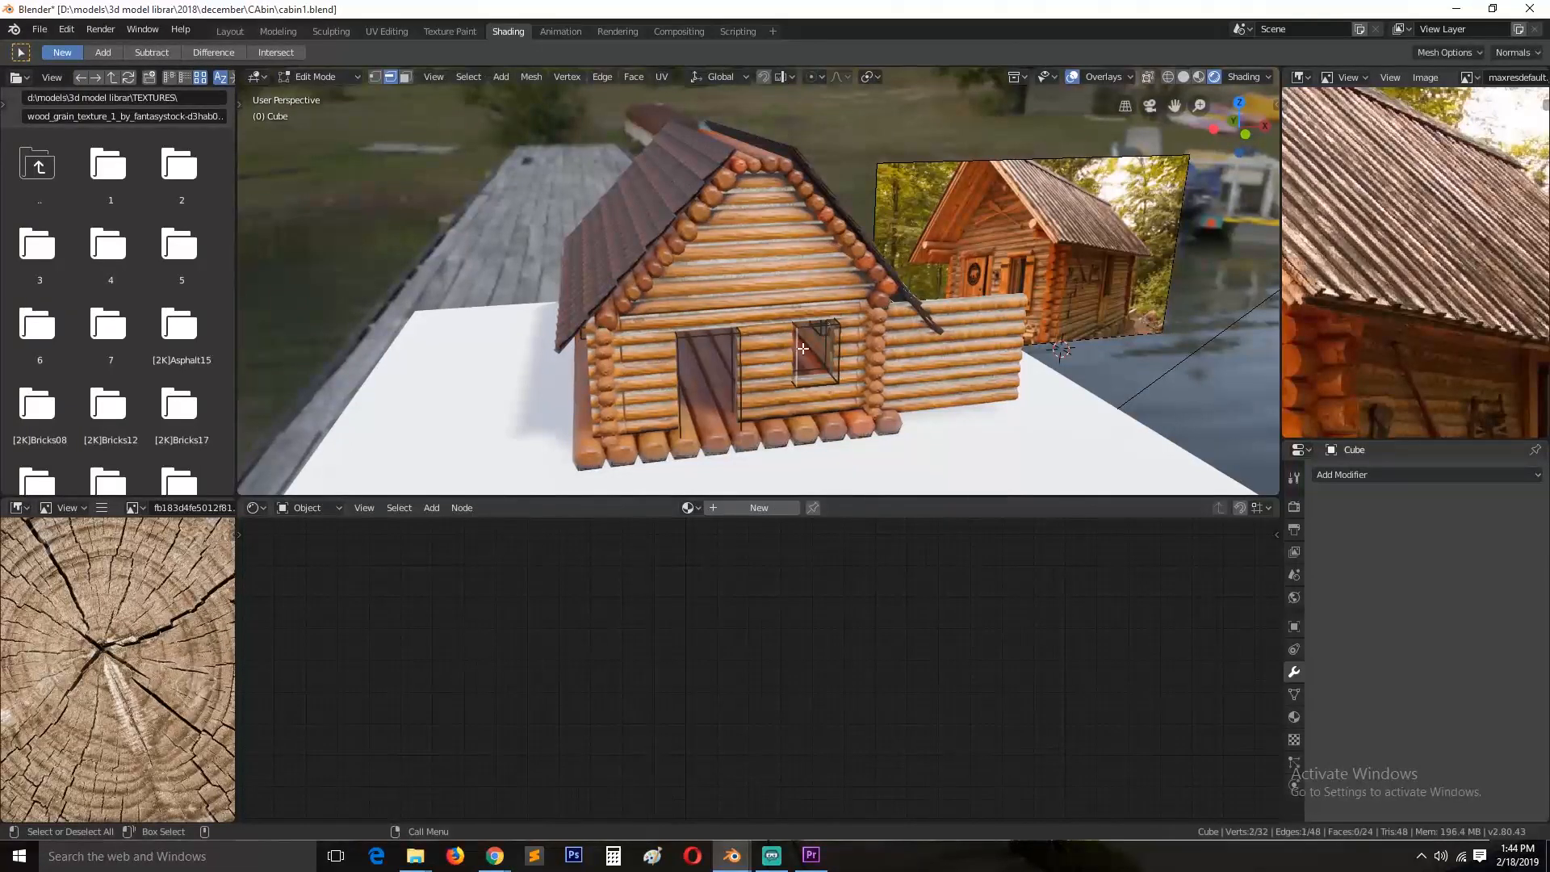
{"action": "key", "text": "ctrl+l"}
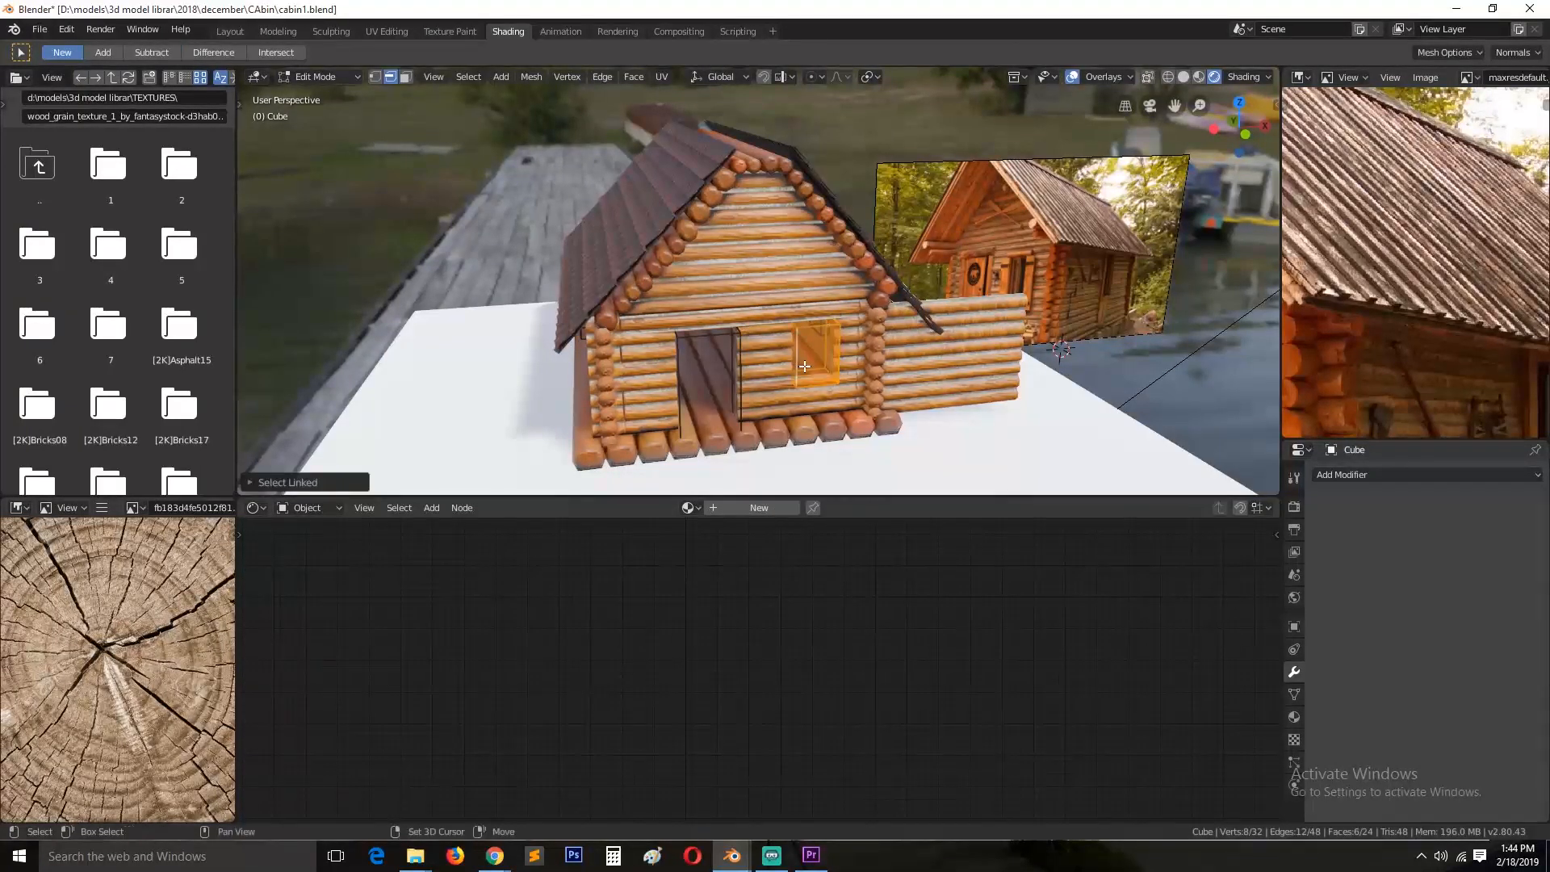
{"action": "key", "text": "shift+d"}
{"action": "key", "text": "x"}
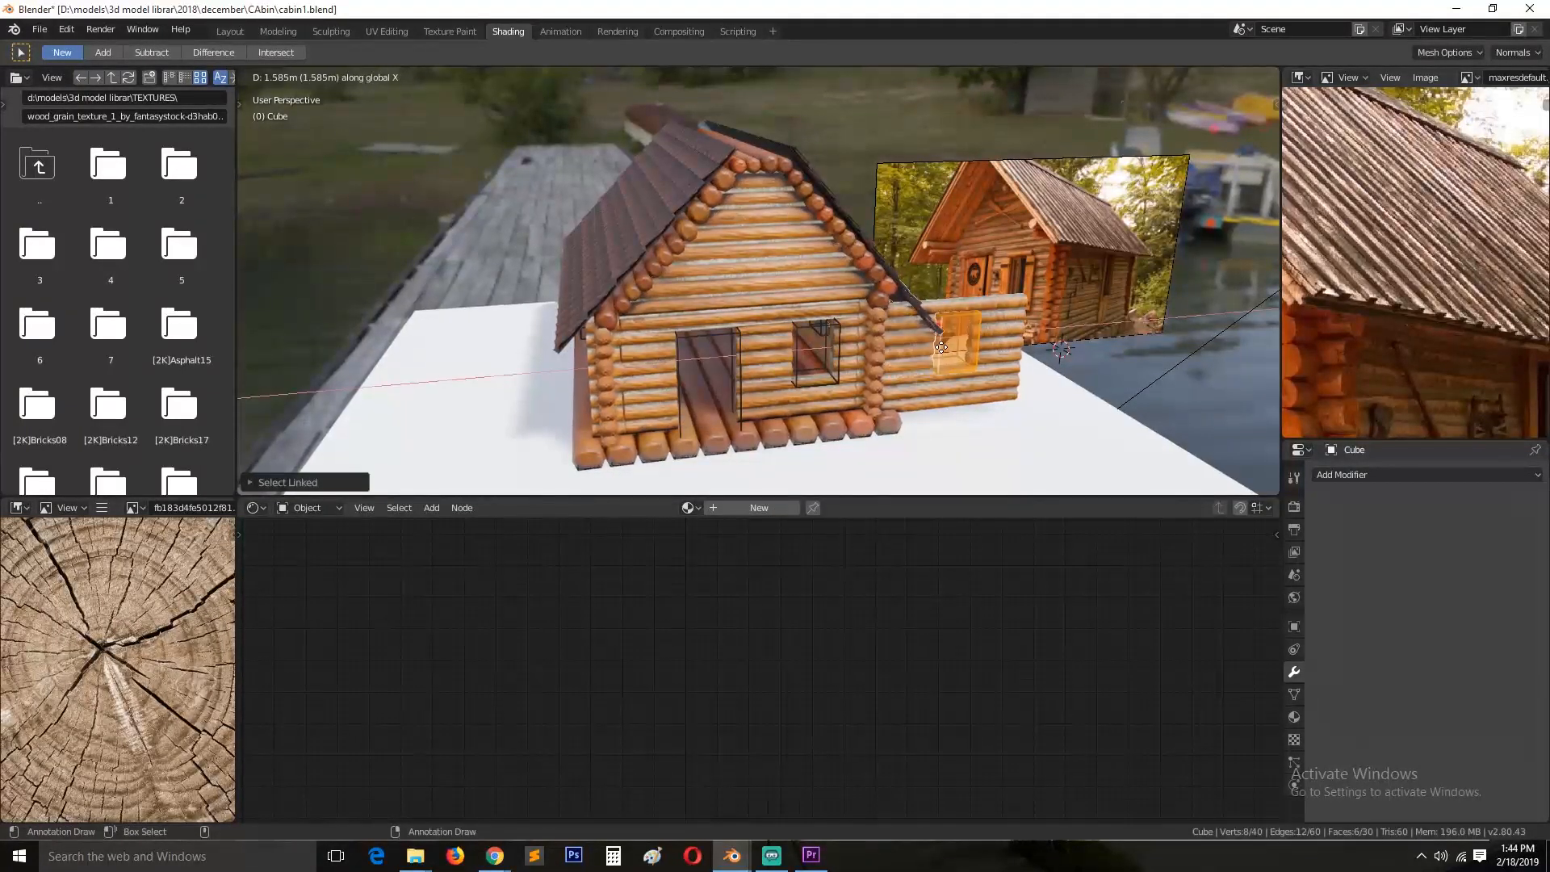
{"action": "left_click", "coordinate": [957, 355]}
{"action": "key", "text": "Tab"}
Step: Select the cabin's roof slope and inspect the roof, front wall and cut openings from several angles
{"action": "middle_click_drag", "start_coordinate": [988, 381], "coordinate": [771, 318]}
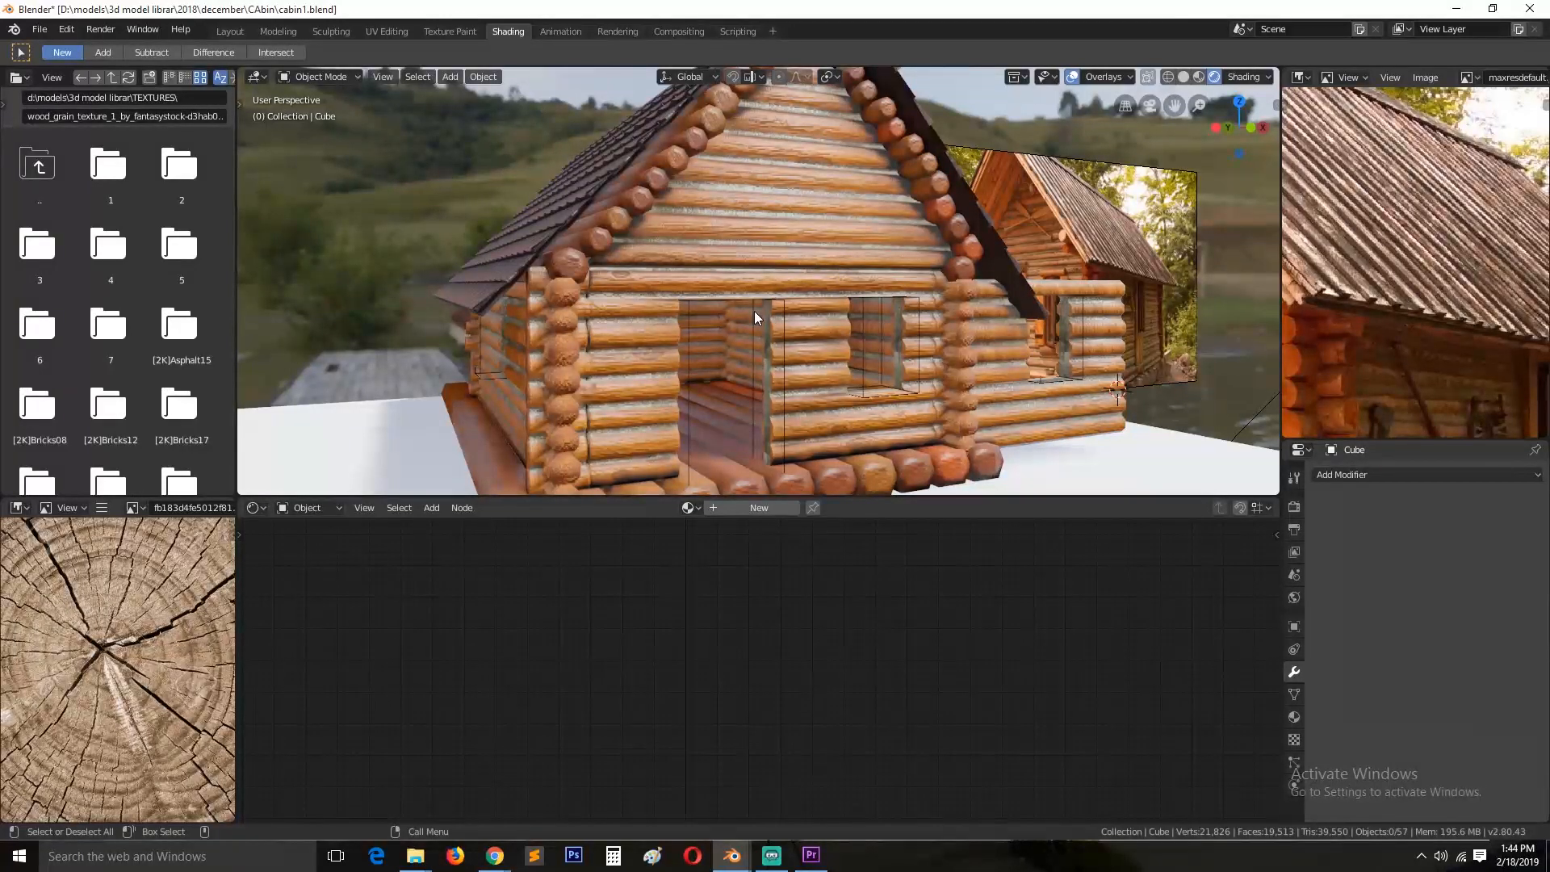
{"action": "middle_click_drag", "start_coordinate": [754, 312], "coordinate": [688, 334]}
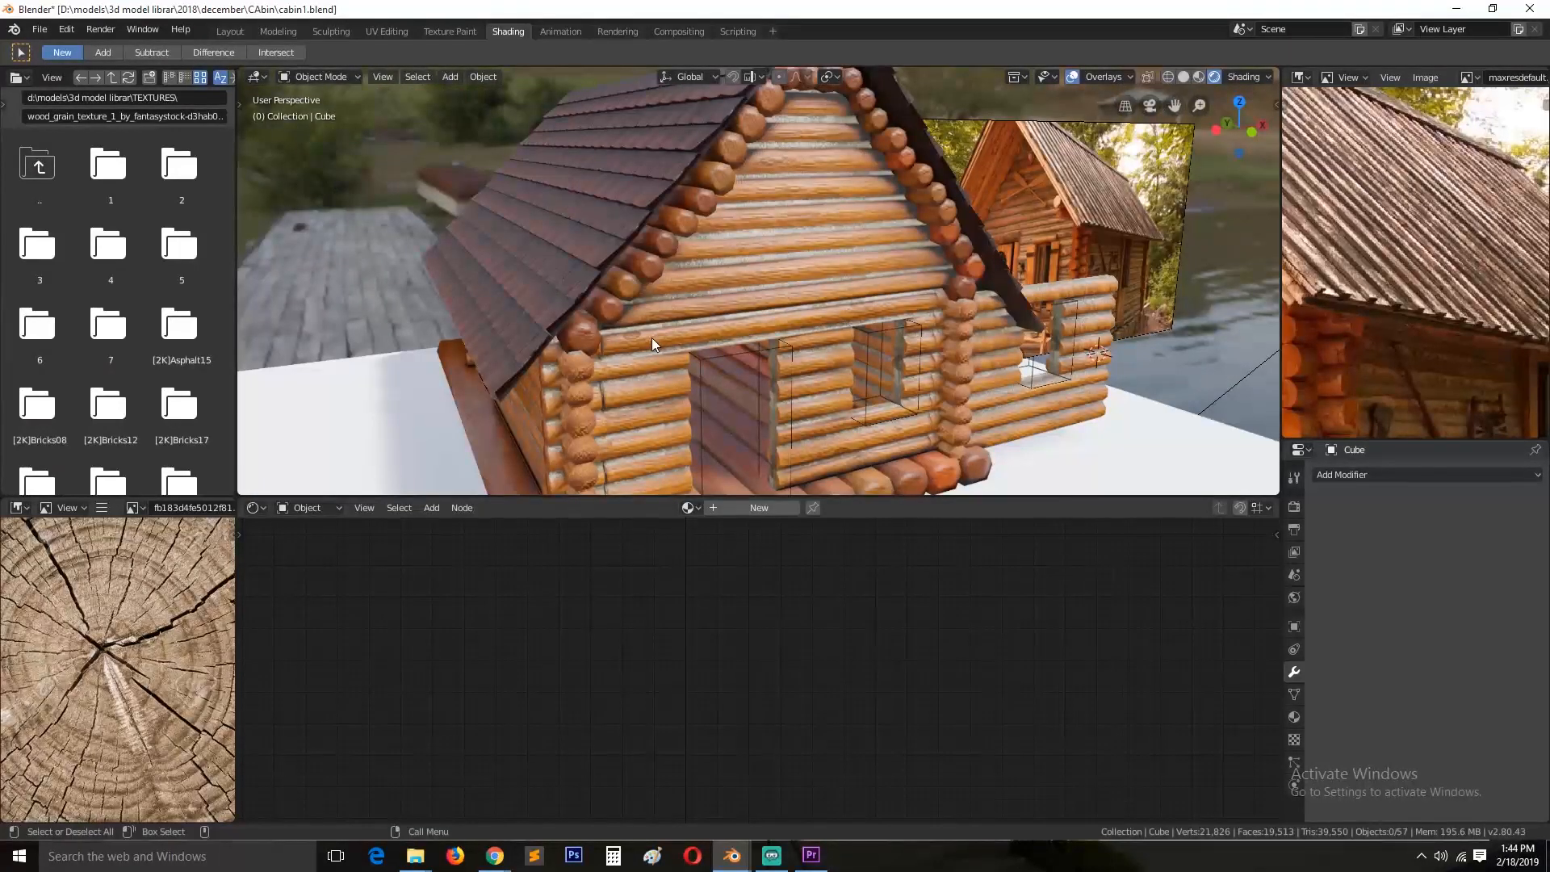
{"action": "left_click", "coordinate": [560, 254]}
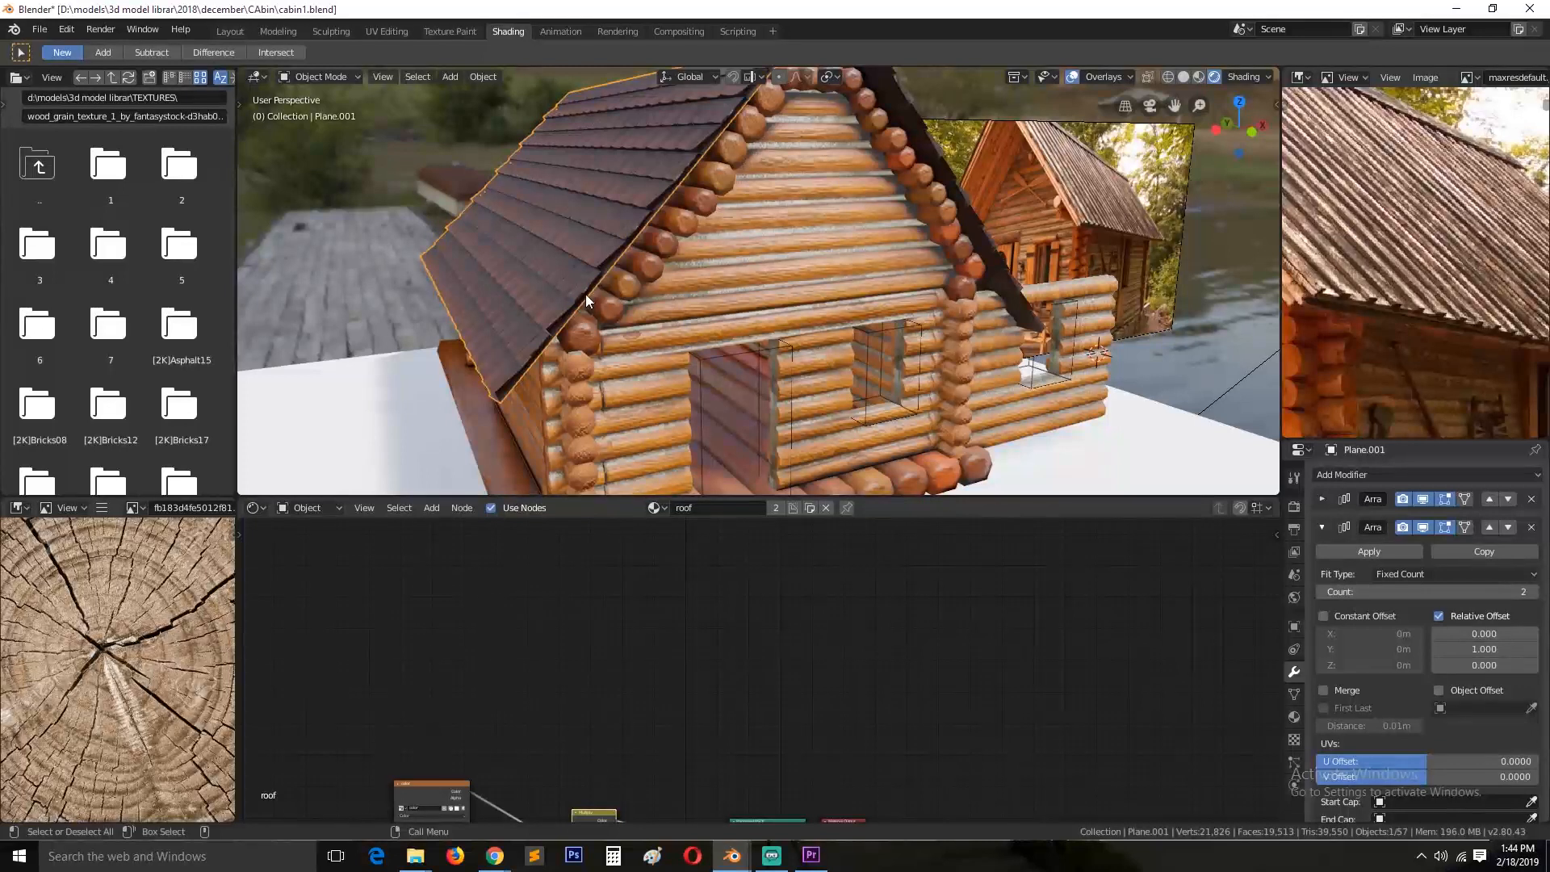
{"action": "middle_click_drag", "start_coordinate": [644, 301], "coordinate": [786, 364]}
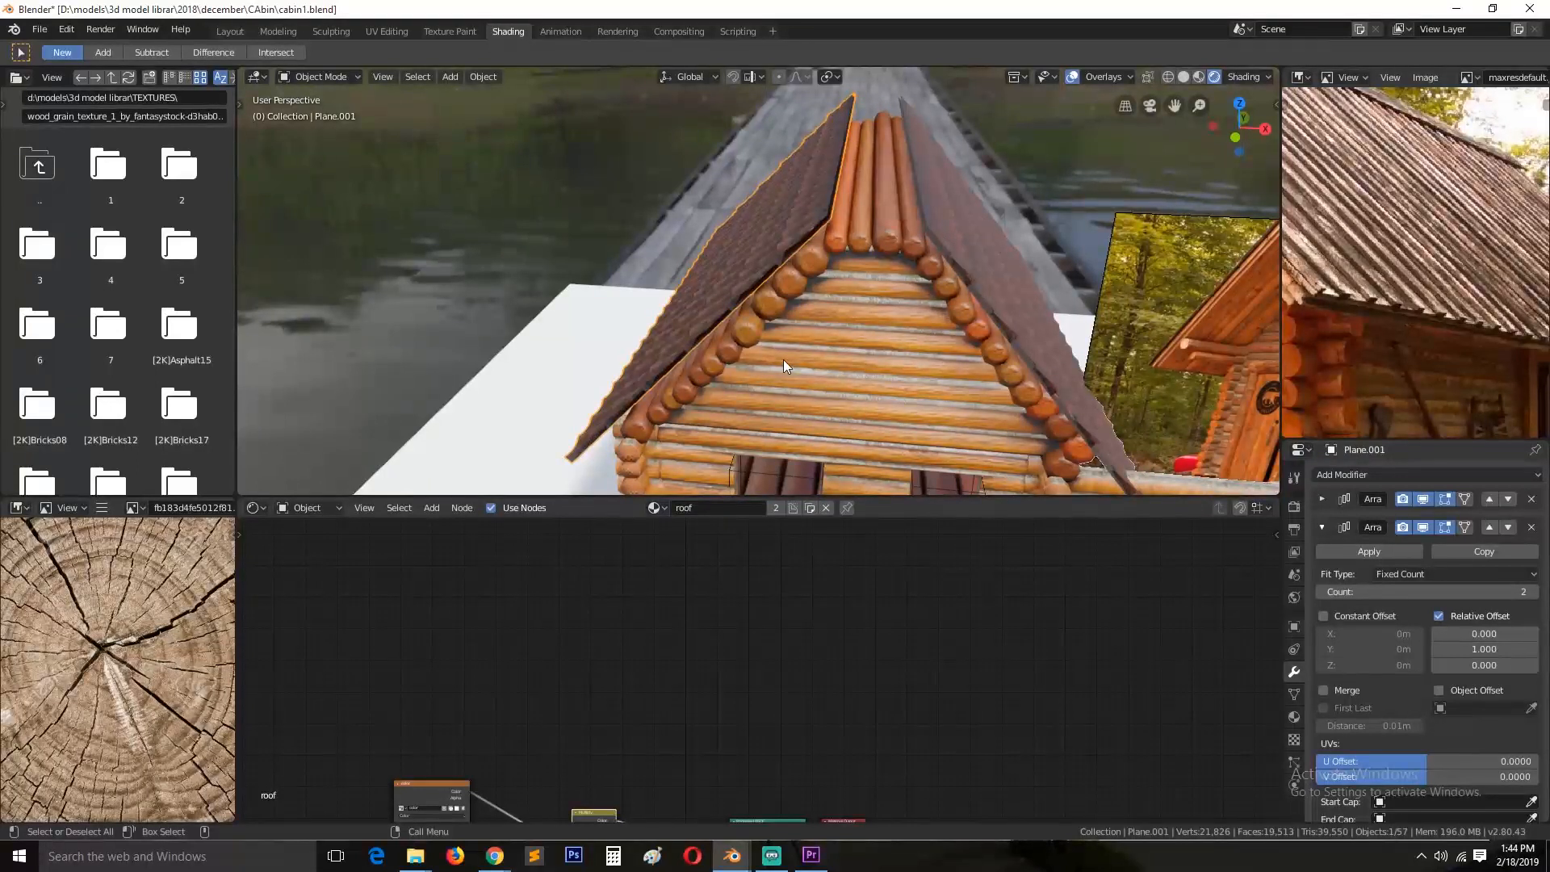
{"action": "middle_click_drag", "start_coordinate": [783, 360], "coordinate": [856, 278]}
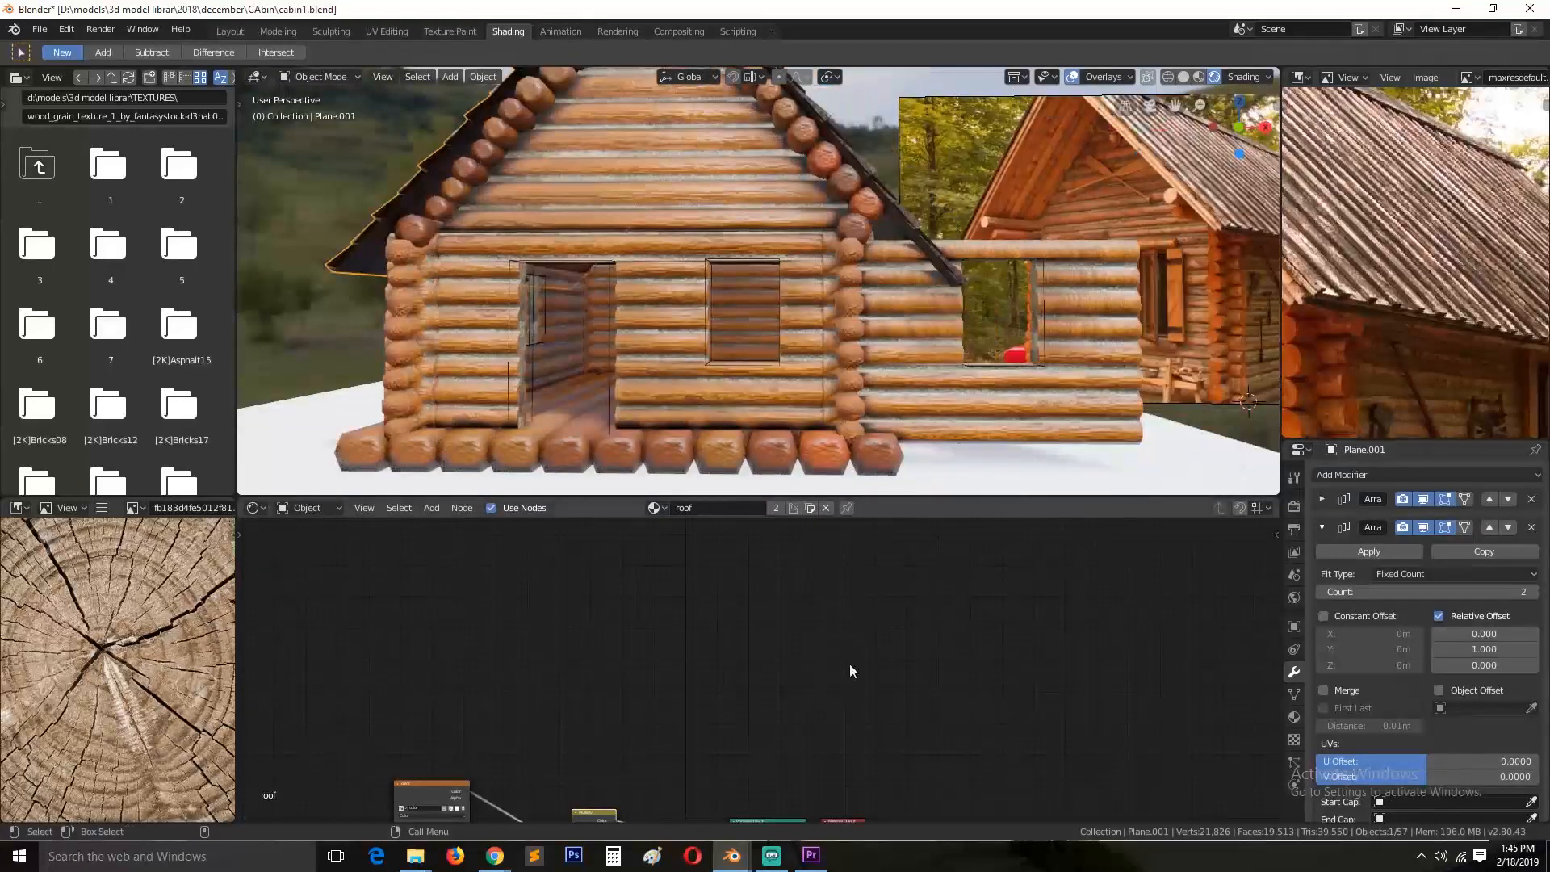
Step: Switch to the Blender window with roofs.blend and bring the shingle panels into view
{"action": "mouse_move", "coordinate": [732, 854]}
{"action": "left_click", "coordinate": [700, 815]}
{"action": "middle_click_drag", "start_coordinate": [694, 259], "coordinate": [930, 297]}
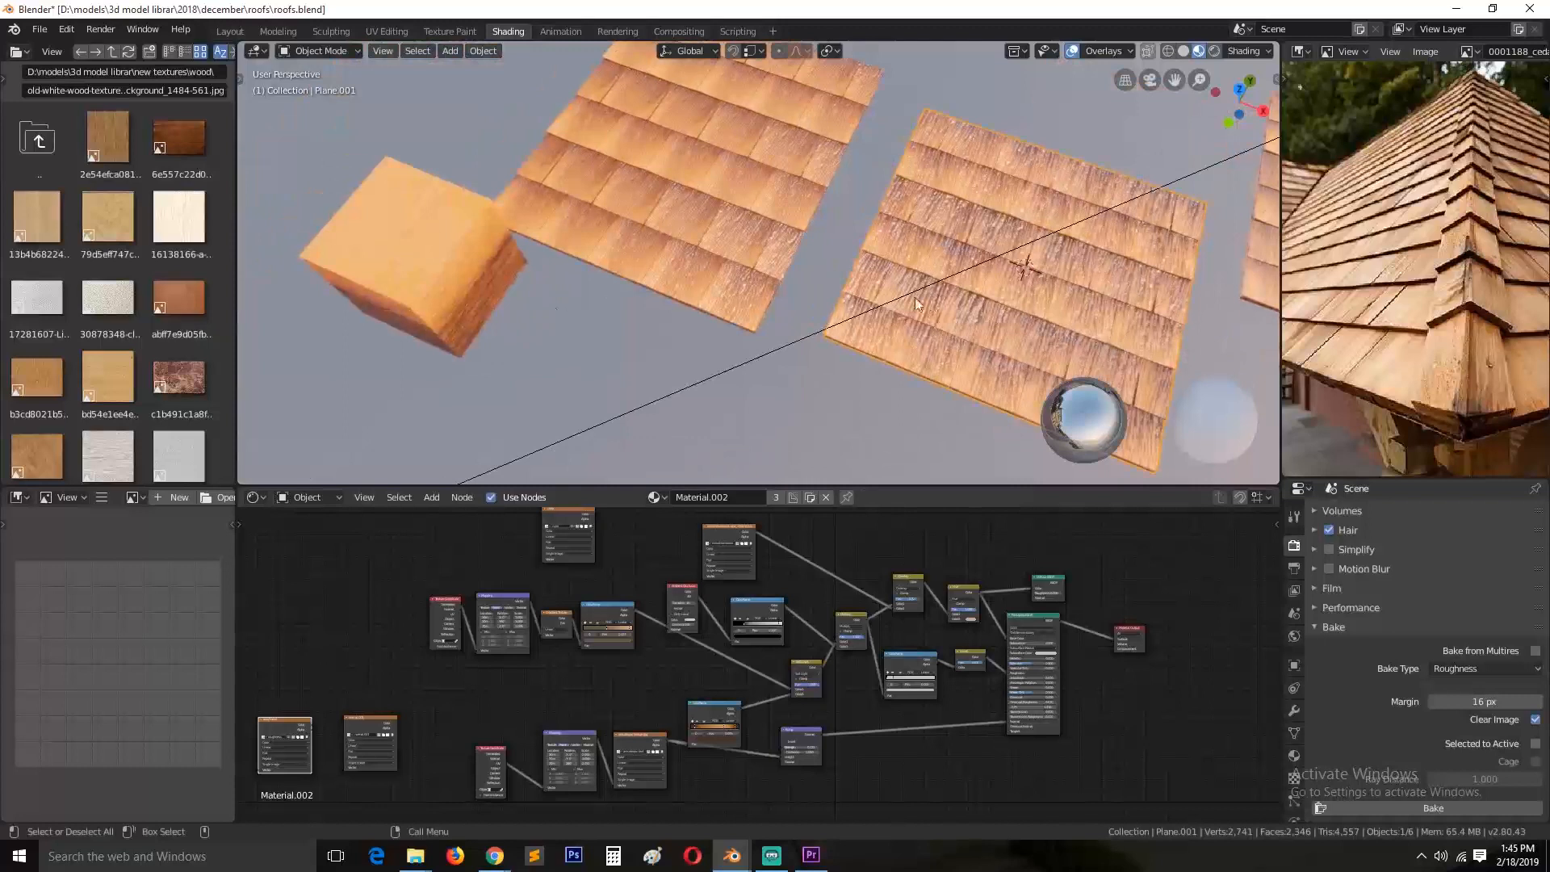
{"action": "middle_click_drag", "start_coordinate": [771, 309], "coordinate": [695, 300]}
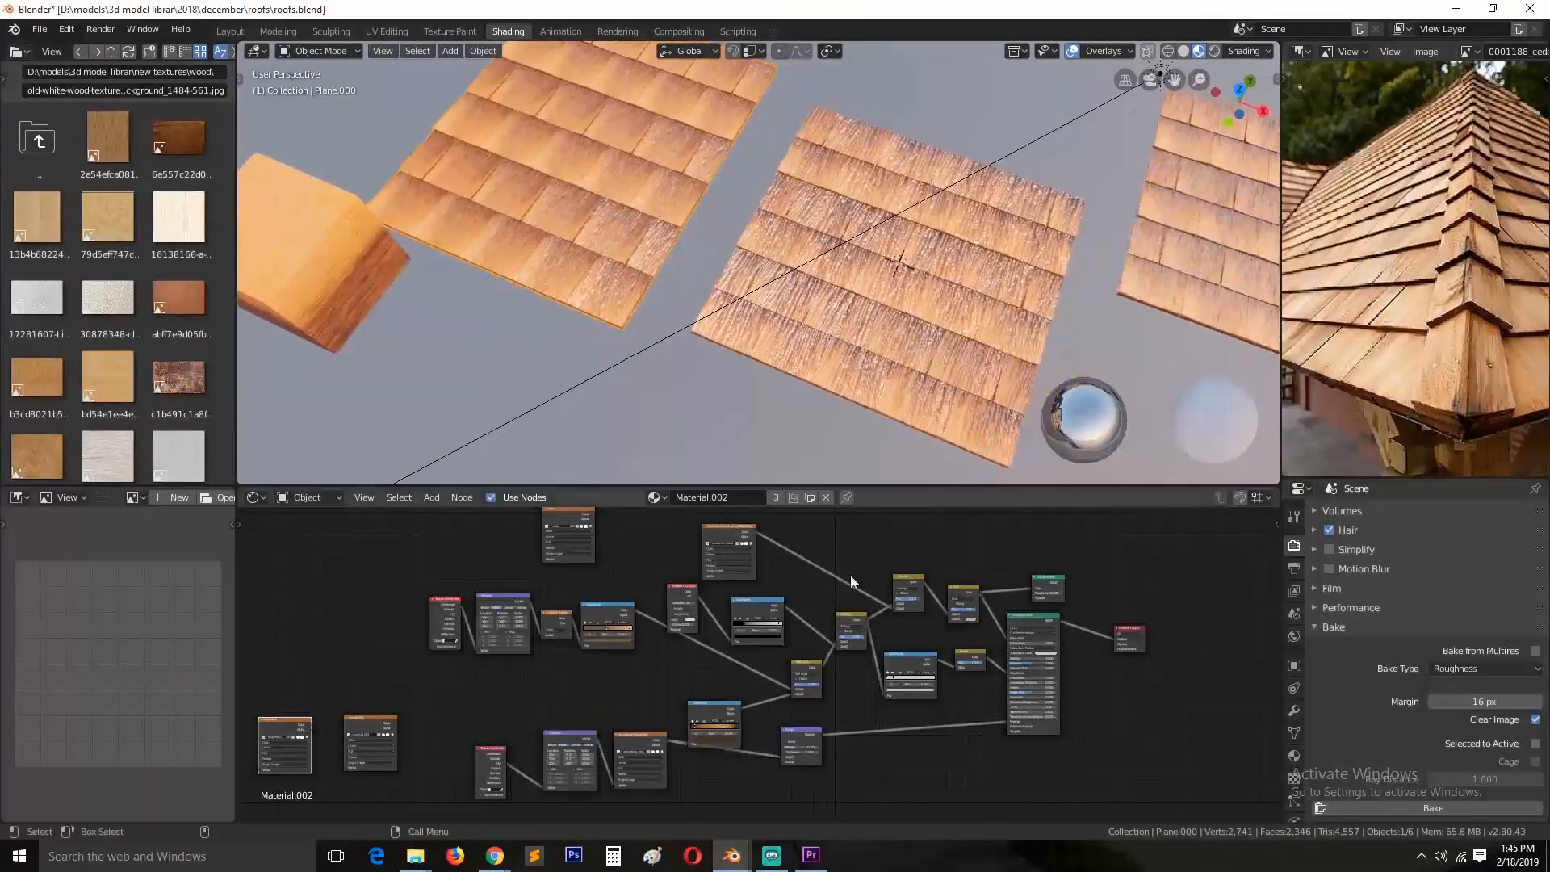
{"action": "middle_click_drag", "start_coordinate": [913, 269], "coordinate": [557, 269], "text": "shift"}
Step: Compare the modelled shingle panels by selecting them alternately
{"action": "left_click", "coordinate": [853, 264]}
{"action": "left_click", "coordinate": [721, 337]}
{"action": "left_click", "coordinate": [859, 264]}
{"action": "left_click", "coordinate": [754, 260]}
{"action": "left_click", "coordinate": [858, 255]}
{"action": "left_click", "coordinate": [754, 240]}
{"action": "left_click", "coordinate": [985, 264]}
{"action": "left_click", "coordinate": [729, 269]}
{"action": "left_click", "coordinate": [994, 302]}
{"action": "left_click", "coordinate": [718, 339]}
{"action": "middle_click_drag", "start_coordinate": [773, 345], "coordinate": [757, 319]}
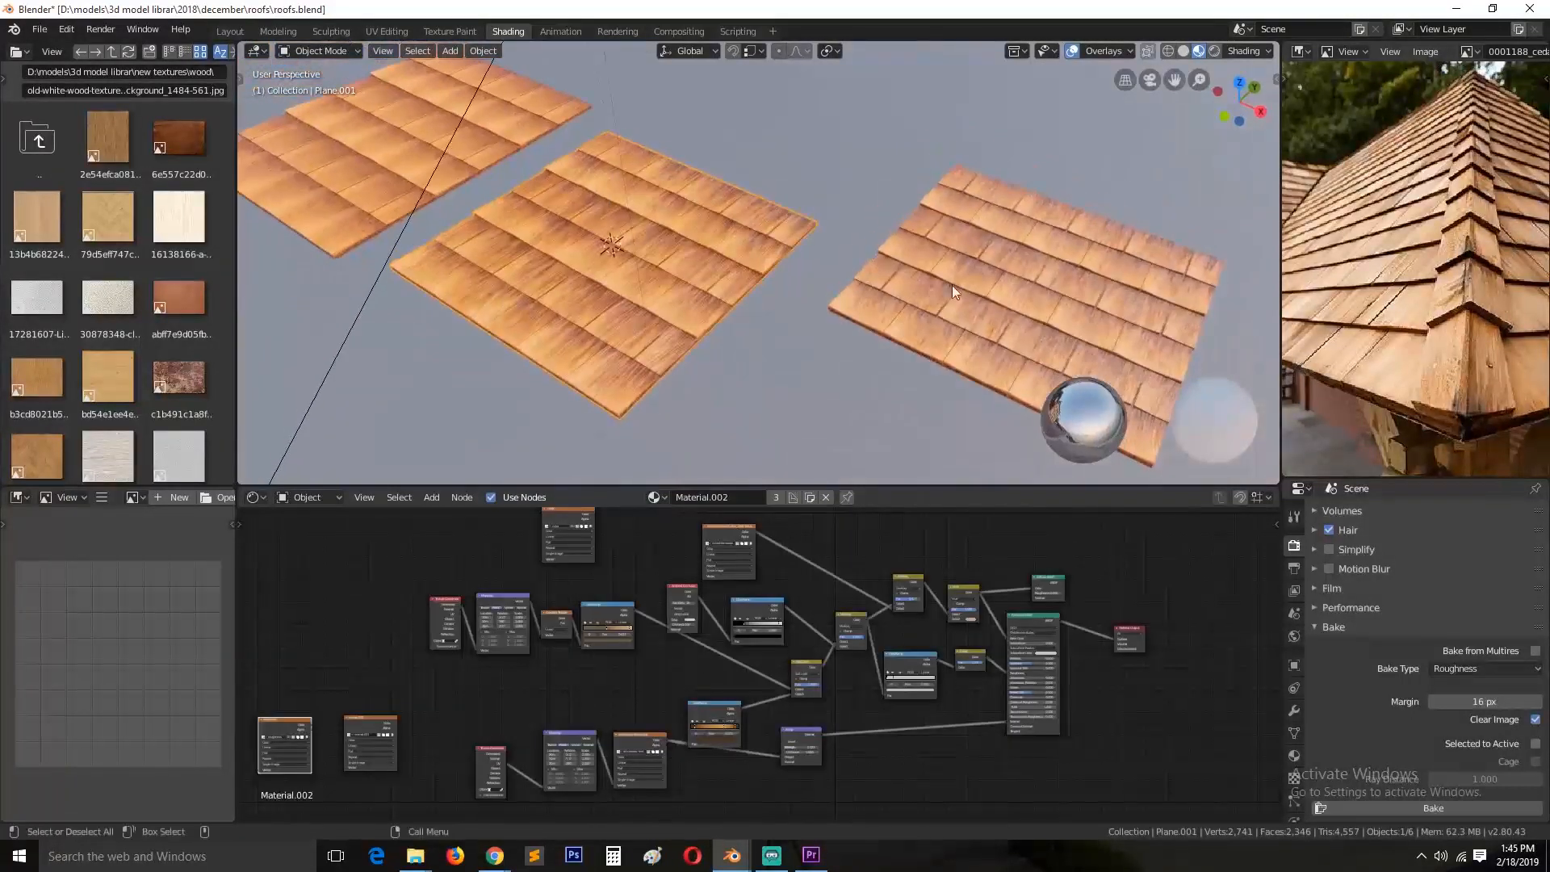
Step: Compare the simple image-texture nodes of the roof material with the procedural network of Material.002 on the middle shingle panel
{"action": "left_click", "coordinate": [996, 308]}
{"action": "middle_click_drag", "start_coordinate": [900, 264], "coordinate": [880, 230]}
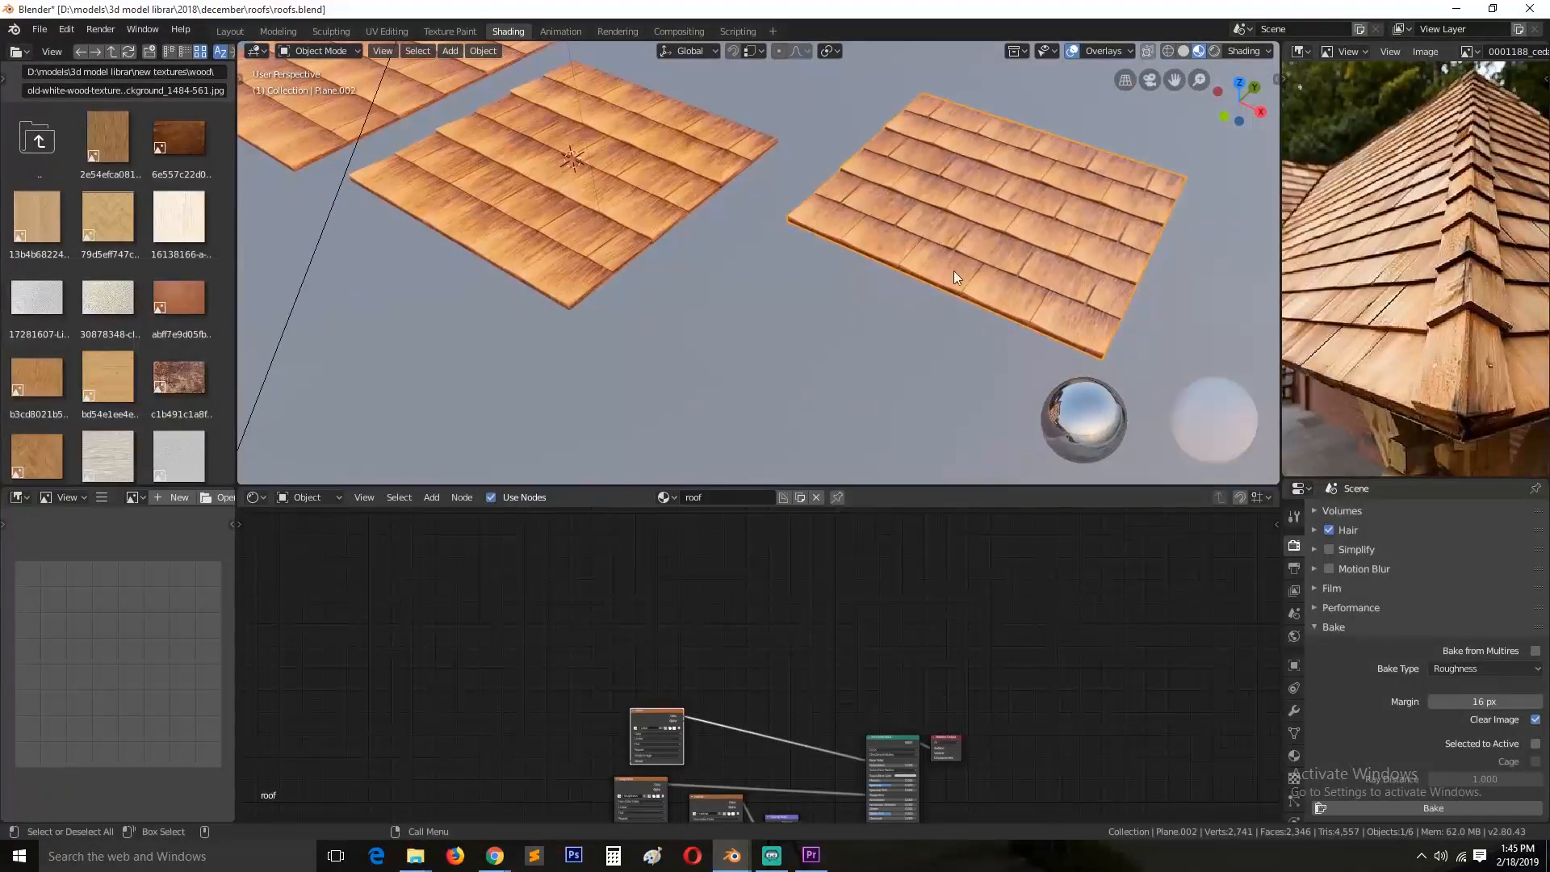
{"action": "middle_click_drag", "start_coordinate": [833, 712], "coordinate": [837, 618]}
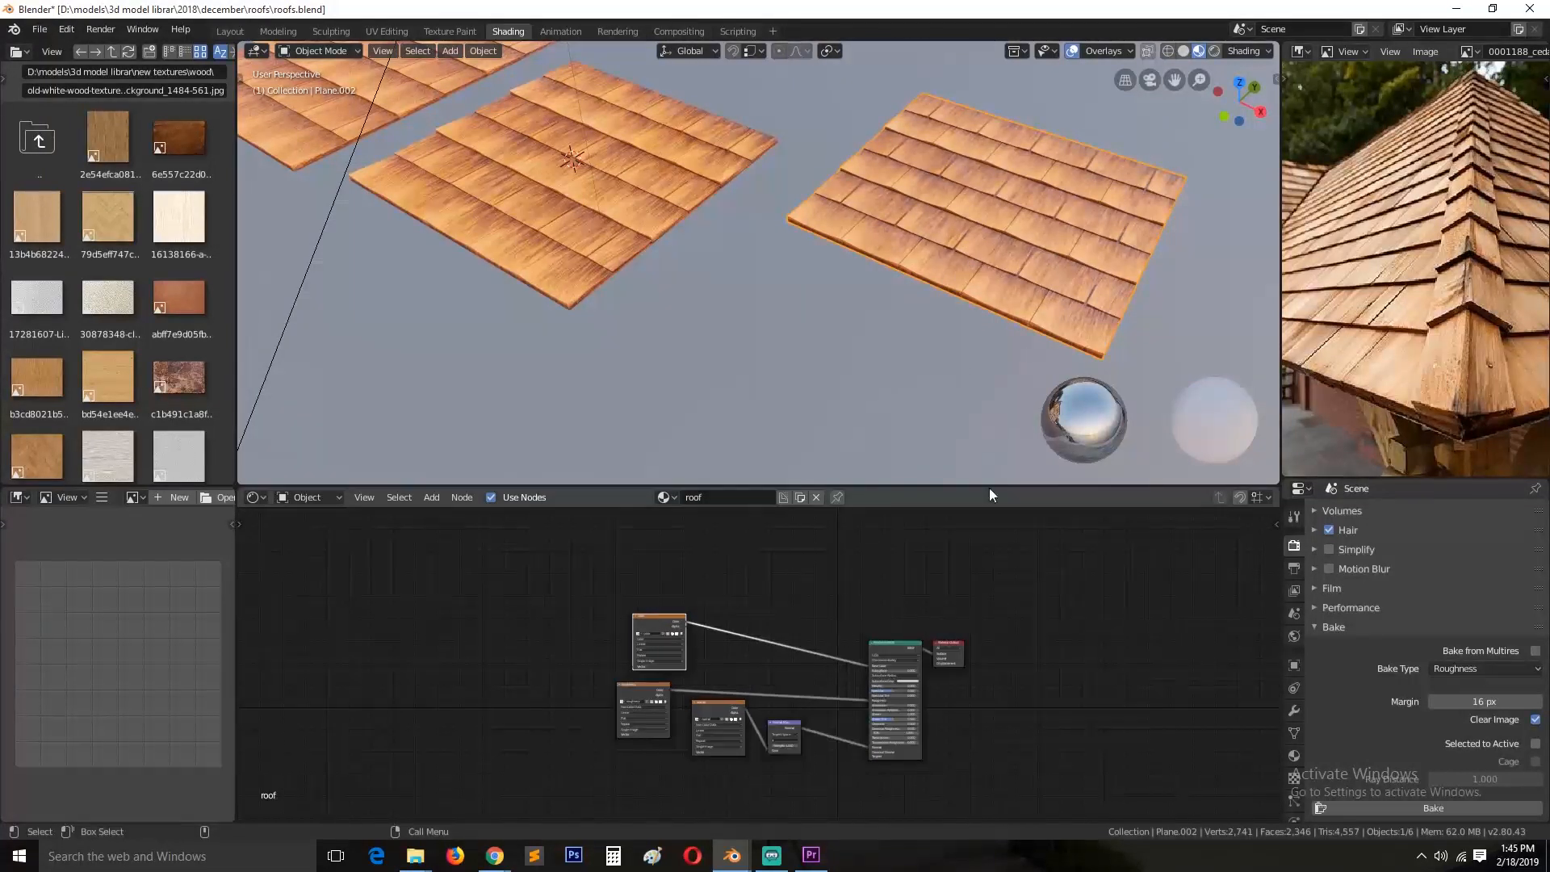
{"action": "scroll", "coordinate": [761, 671], "scroll_direction": "up", "scroll_amount": 2}
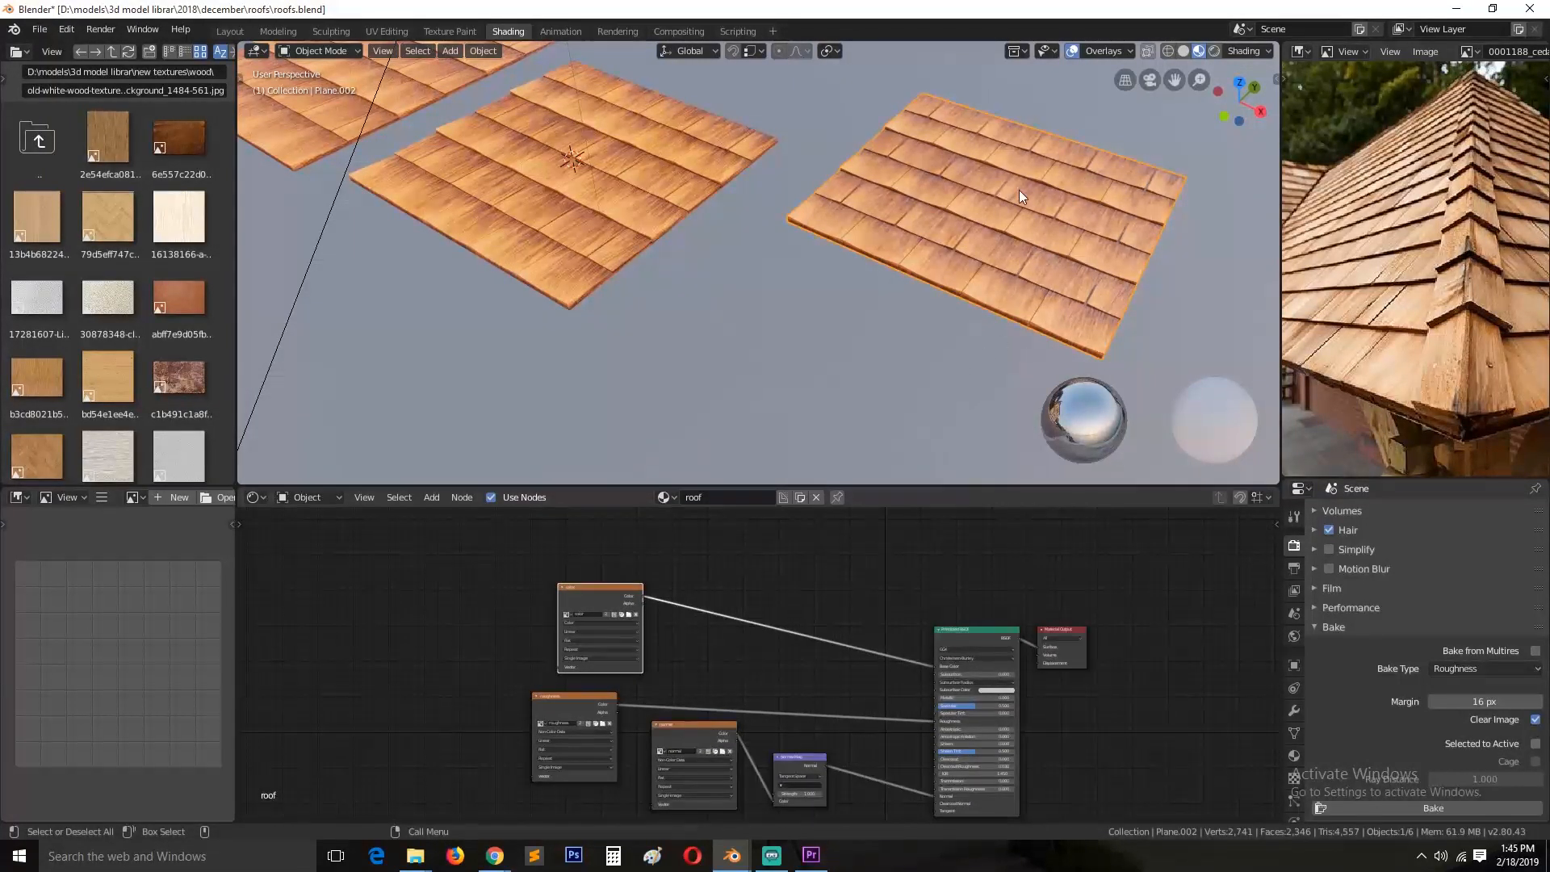
{"action": "left_click", "coordinate": [533, 244]}
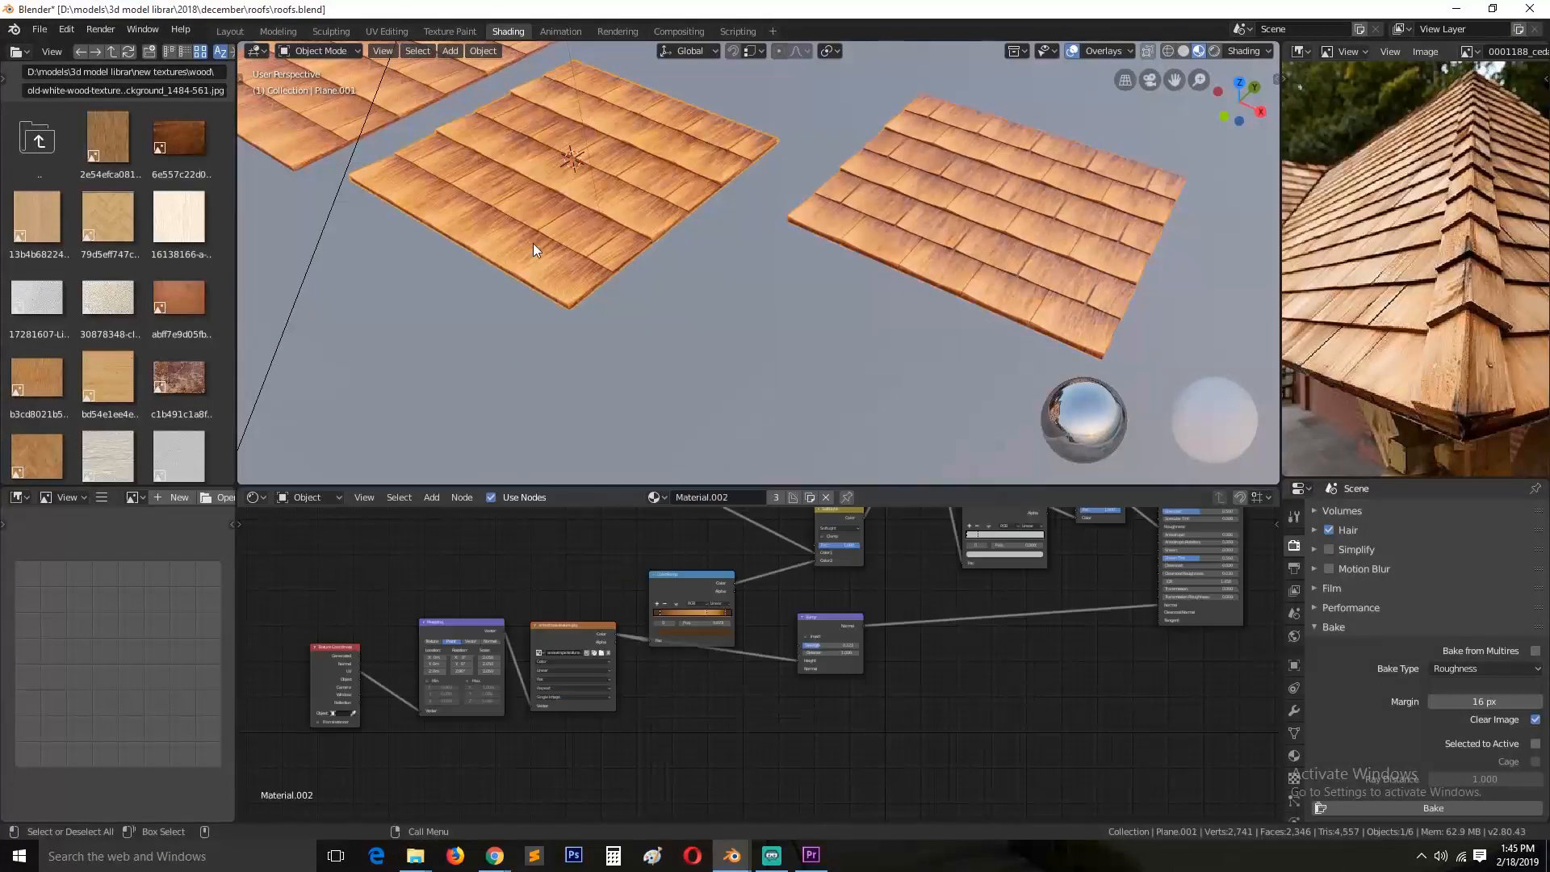
{"action": "middle_click_drag", "start_coordinate": [795, 550], "coordinate": [566, 811]}
{"action": "middle_click_drag", "start_coordinate": [658, 818], "coordinate": [740, 782]}
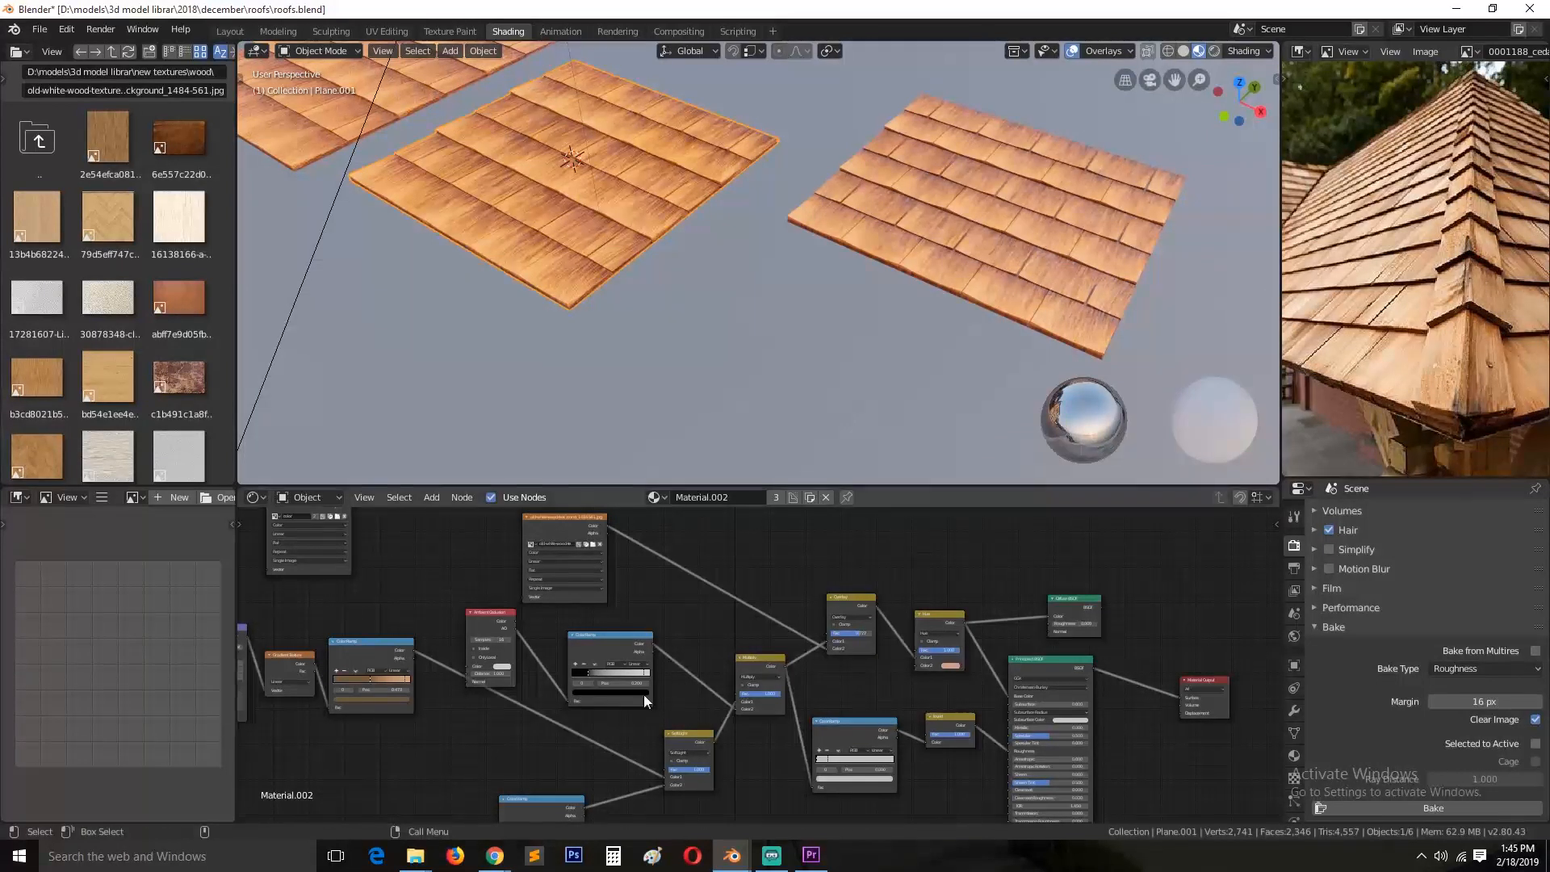
{"action": "scroll", "coordinate": [670, 670], "scroll_direction": "down", "scroll_amount": 3}
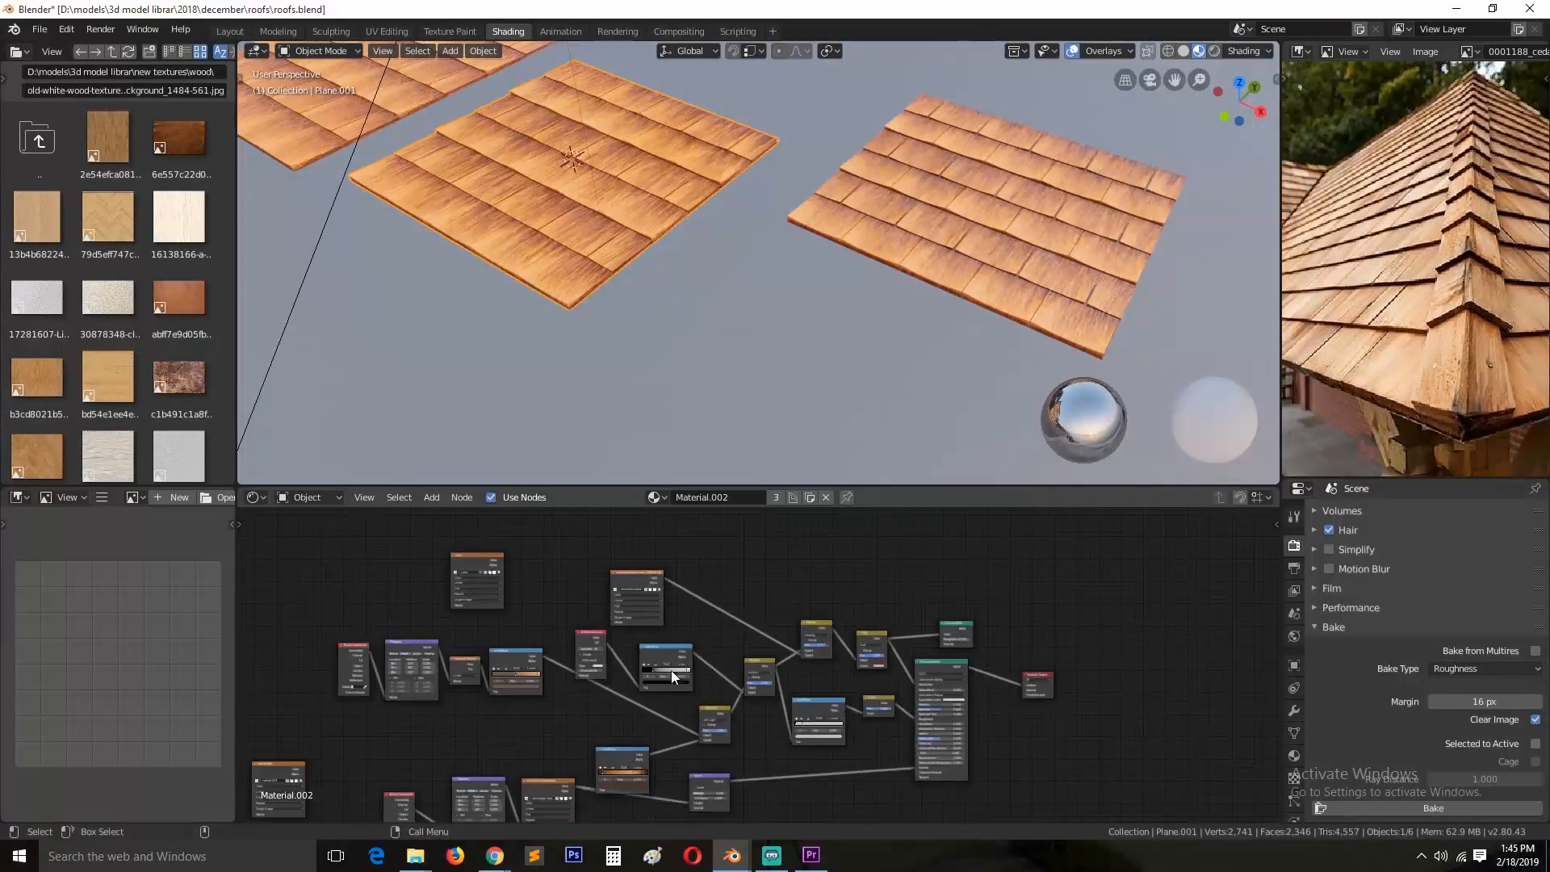
Step: Preview the color image texture alone on the shingle panel that uses the roof material
{"action": "left_click", "coordinate": [1038, 238]}
{"action": "middle_click_drag", "start_coordinate": [784, 781], "coordinate": [826, 756]}
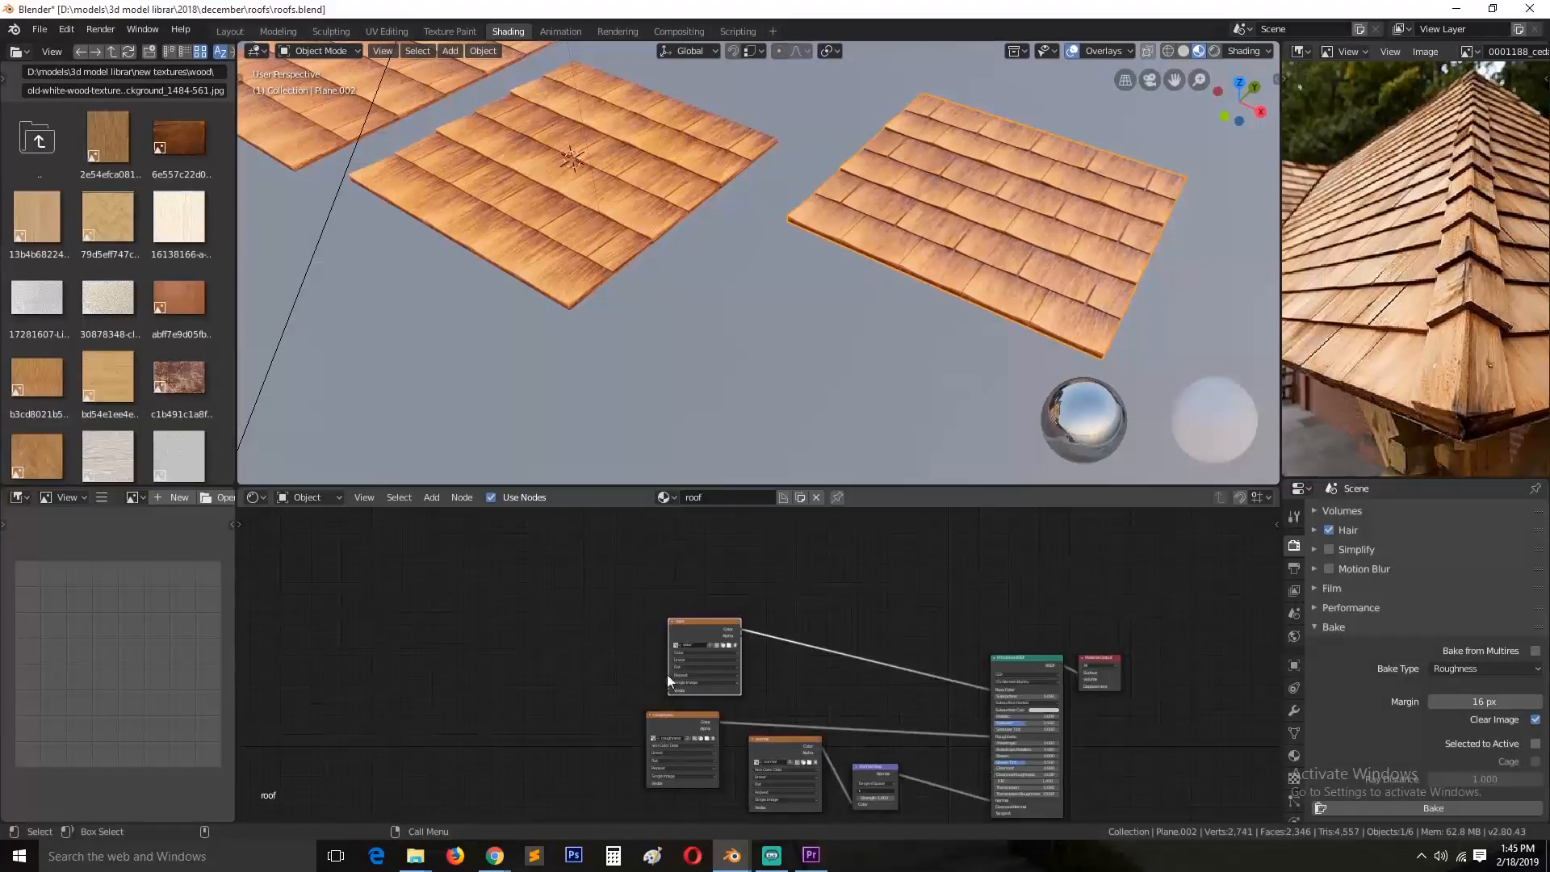
{"action": "left_click", "coordinate": [685, 632], "text": "ctrl+shift"}
{"action": "scroll", "coordinate": [878, 313], "scroll_direction": "up", "scroll_amount": 5}
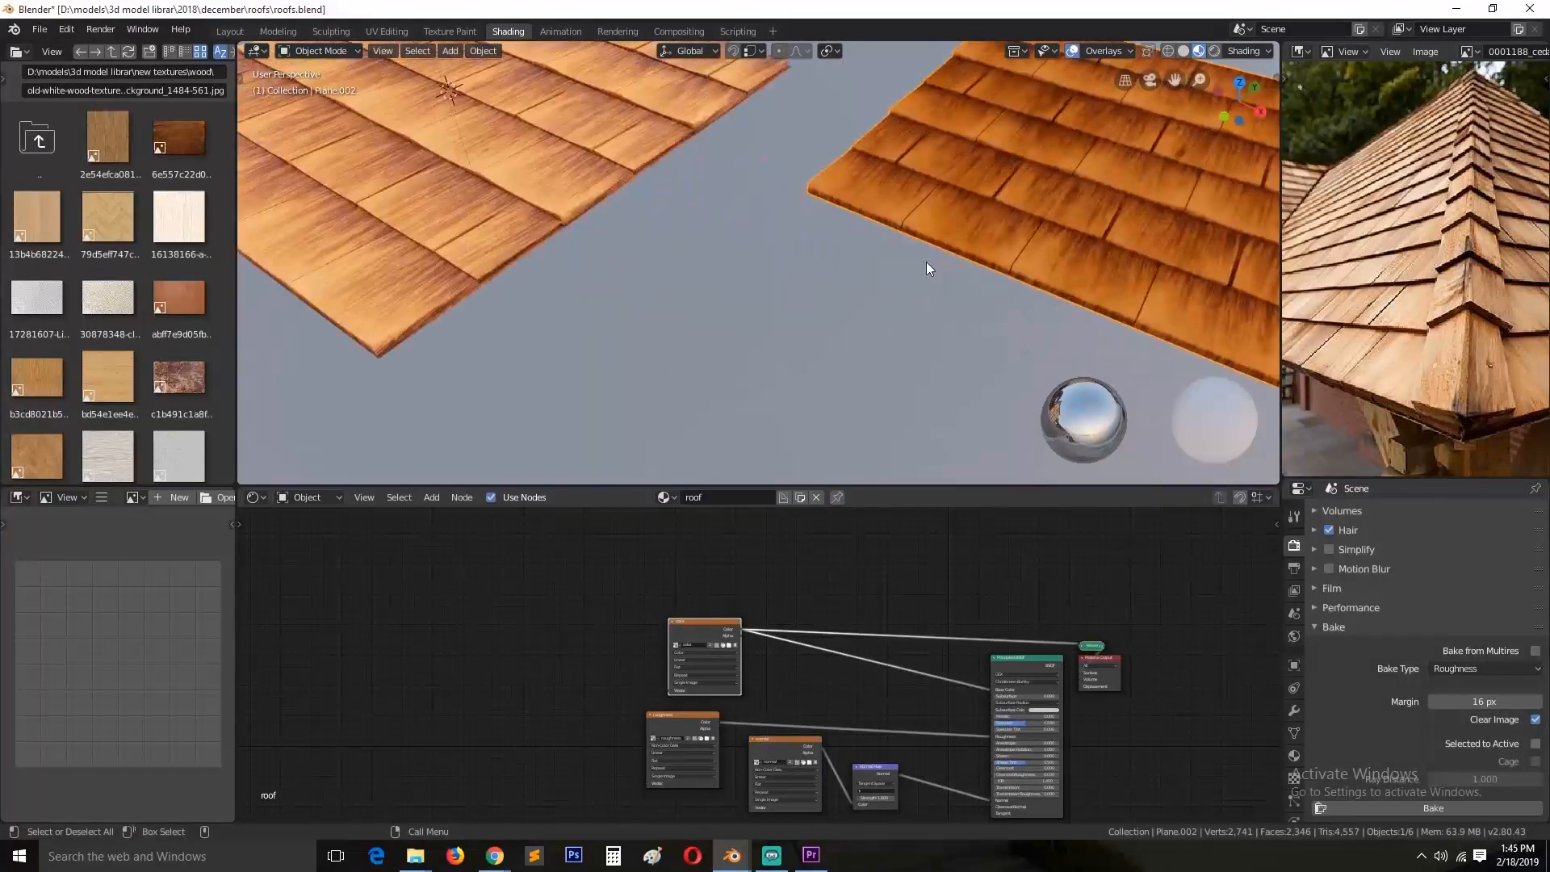
Step: Preview the roughness image texture alone and examine it closely on the shingle panel
{"action": "left_click", "coordinate": [662, 728], "text": "ctrl+shift"}
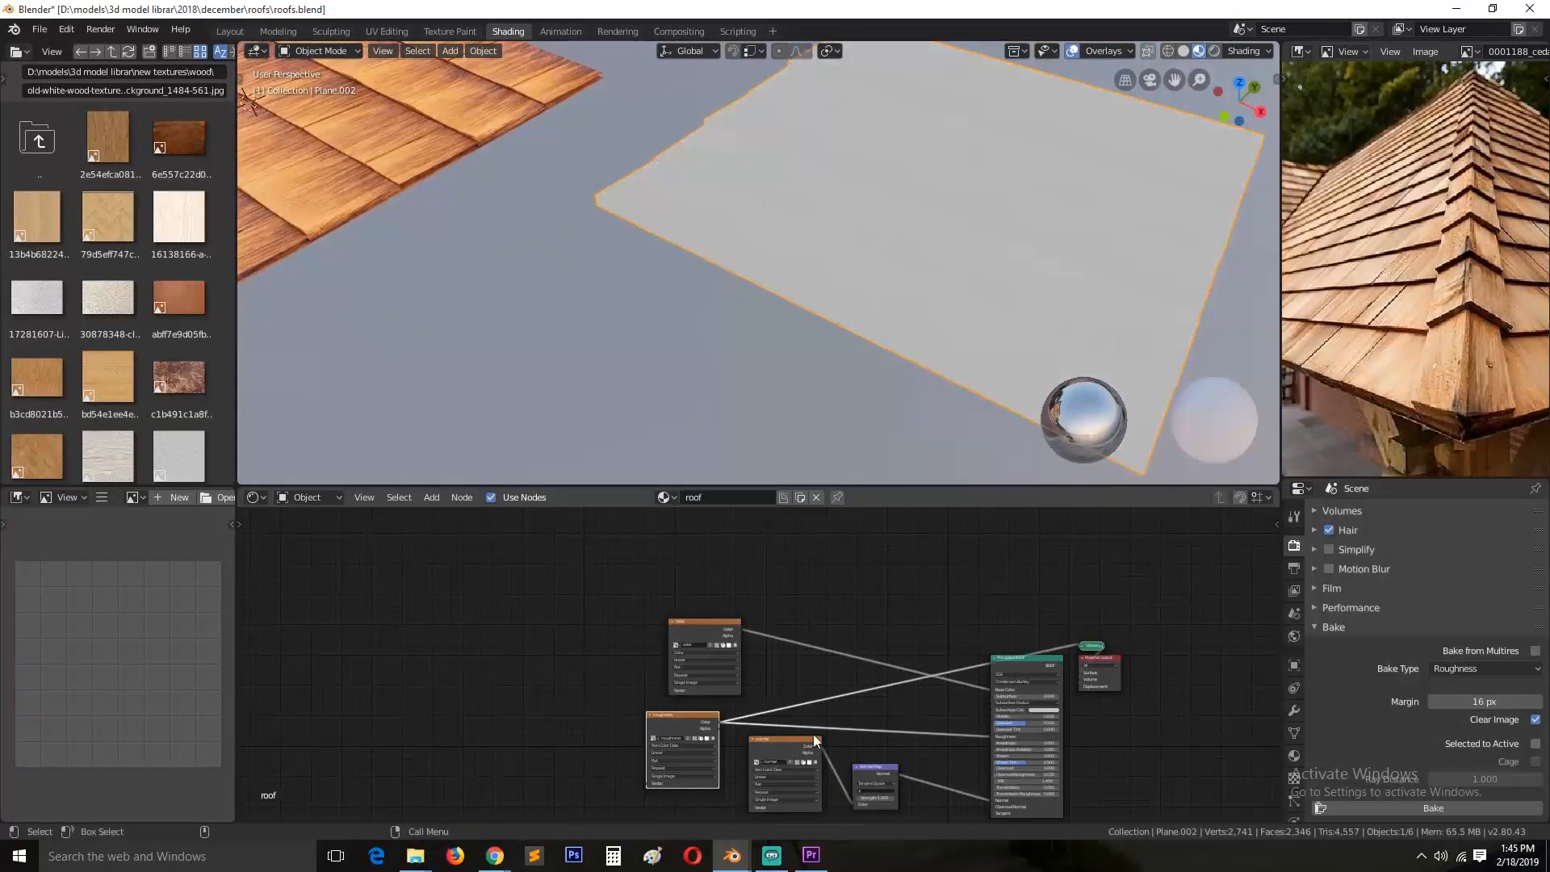
{"action": "middle_click_drag", "start_coordinate": [868, 351], "coordinate": [721, 296]}
{"action": "scroll", "coordinate": [636, 293], "scroll_direction": "up", "scroll_amount": 5}
{"action": "scroll", "coordinate": [649, 294], "scroll_direction": "down", "scroll_amount": 6}
{"action": "scroll", "coordinate": [723, 301], "scroll_direction": "up", "scroll_amount": 5}
{"action": "scroll", "coordinate": [730, 347], "scroll_direction": "down", "scroll_amount": 4}
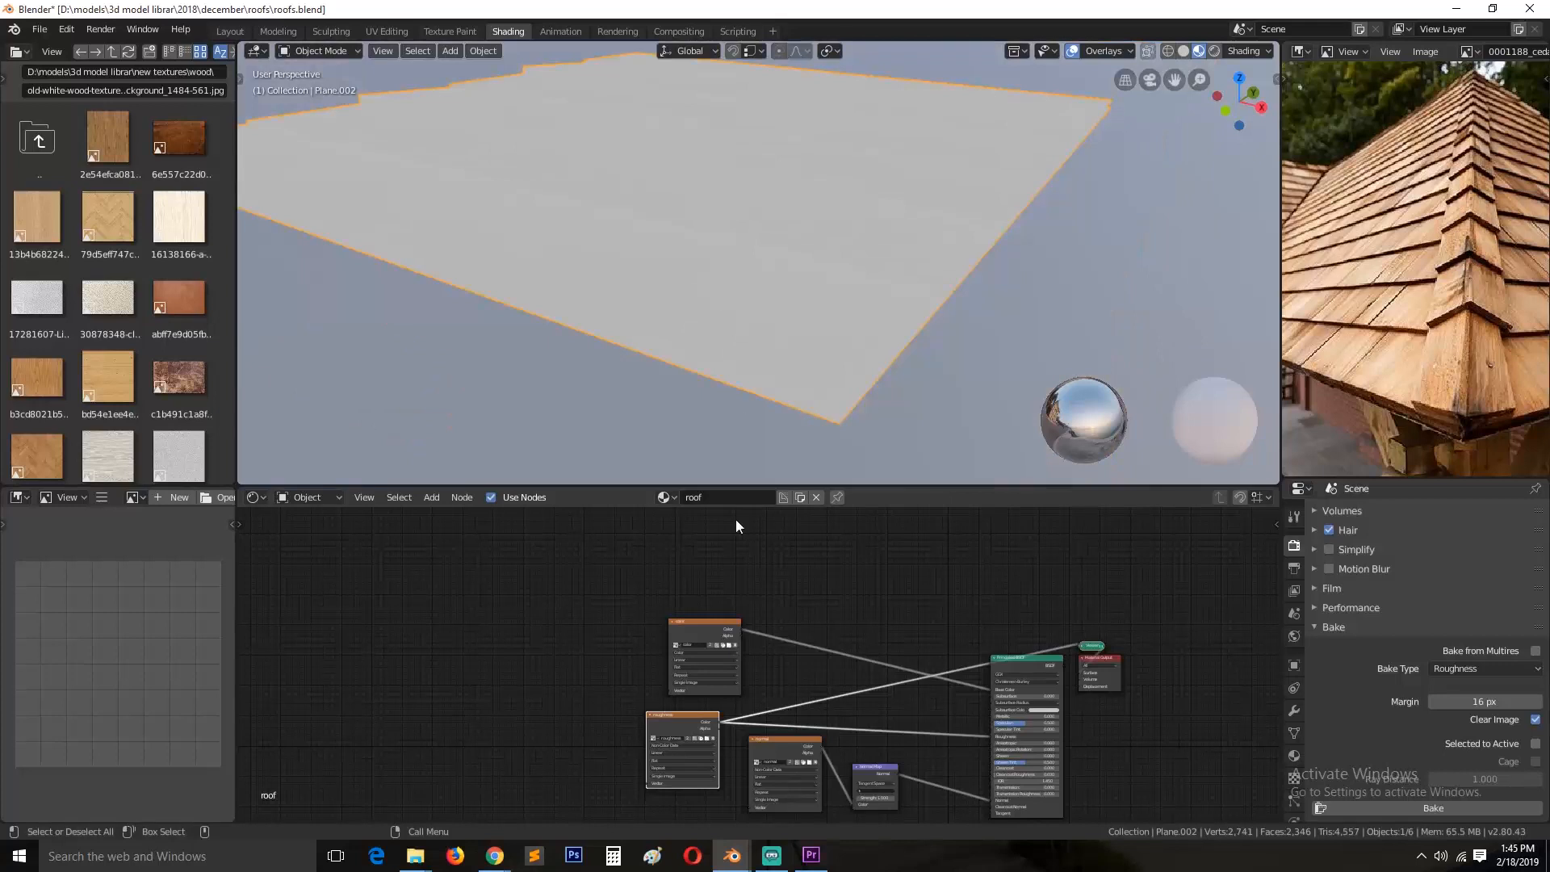
{"action": "scroll", "coordinate": [847, 704], "scroll_direction": "up", "scroll_amount": 1}
{"action": "scroll", "coordinate": [847, 699], "scroll_direction": "up", "scroll_amount": 1}
{"action": "middle_click_drag", "start_coordinate": [835, 692], "coordinate": [822, 636]}
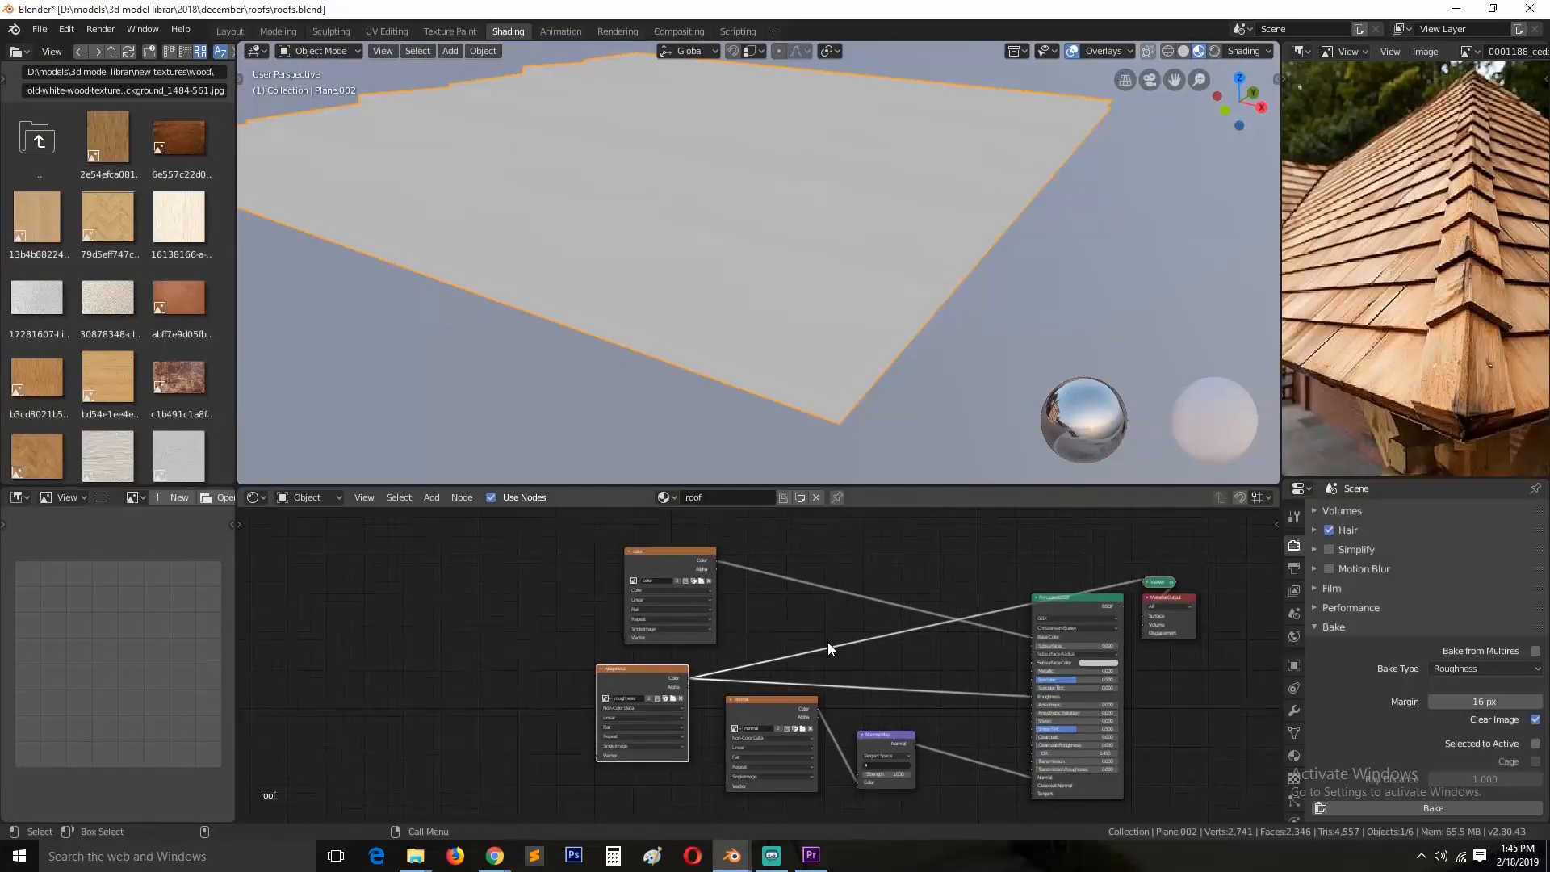
{"action": "scroll", "coordinate": [795, 652], "scroll_direction": "up", "scroll_amount": 2}
{"action": "middle_click_drag", "start_coordinate": [715, 323], "coordinate": [693, 367]}
{"action": "scroll", "coordinate": [732, 394], "scroll_direction": "down", "scroll_amount": 3}
Step: Insert a ColorRamp node between the roughness texture and the Principled BSDF's roughness input, and preview its output
{"action": "key", "text": "shift+a"}
{"action": "mouse_move", "coordinate": [770, 773]}
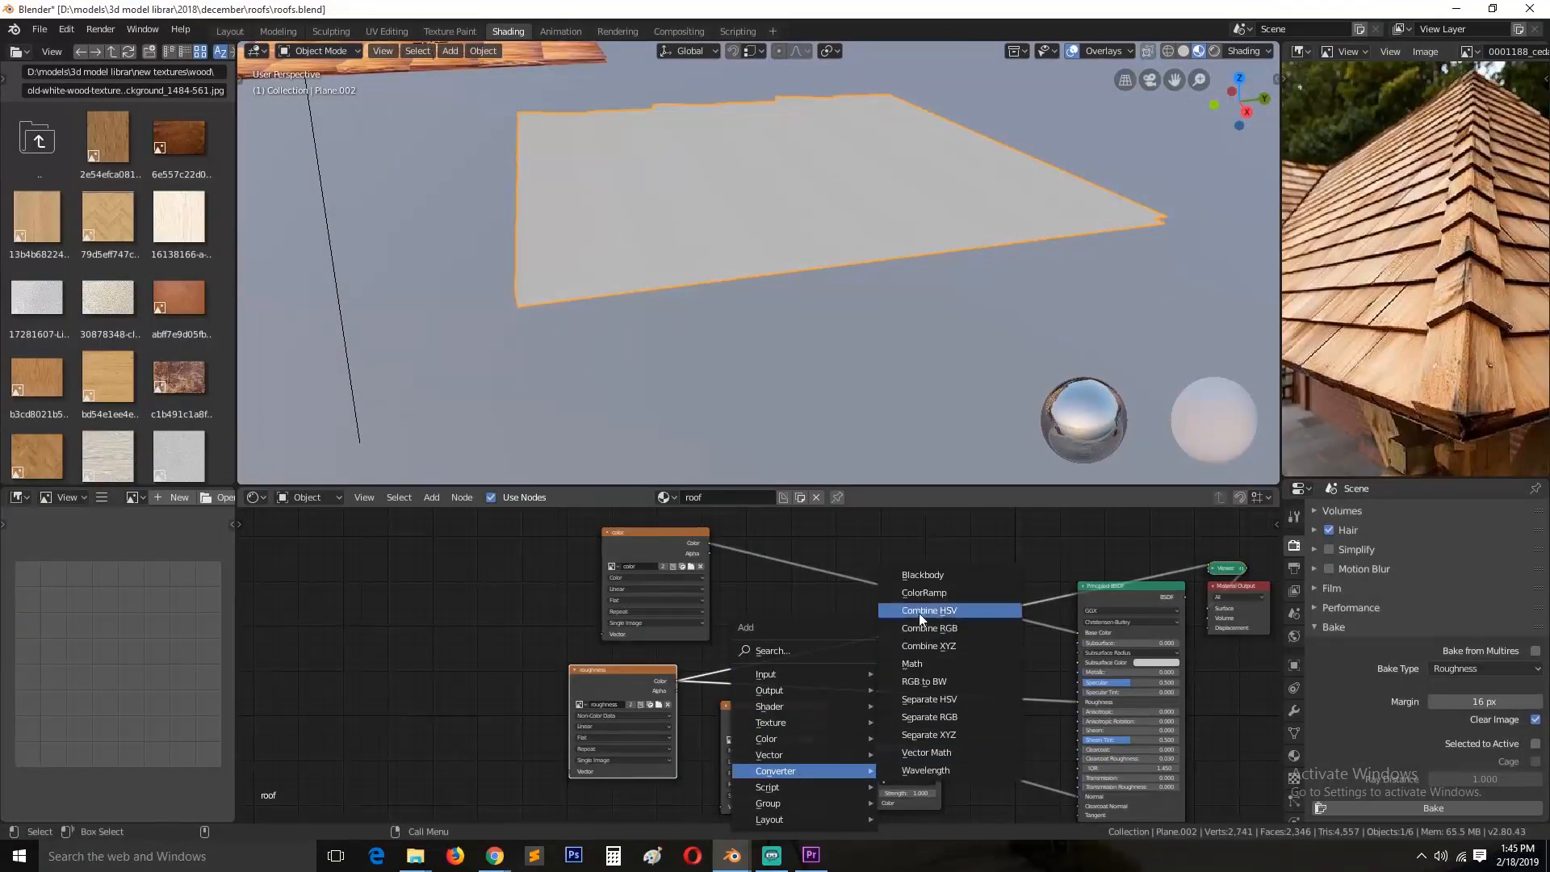
{"action": "left_click", "coordinate": [923, 593]}
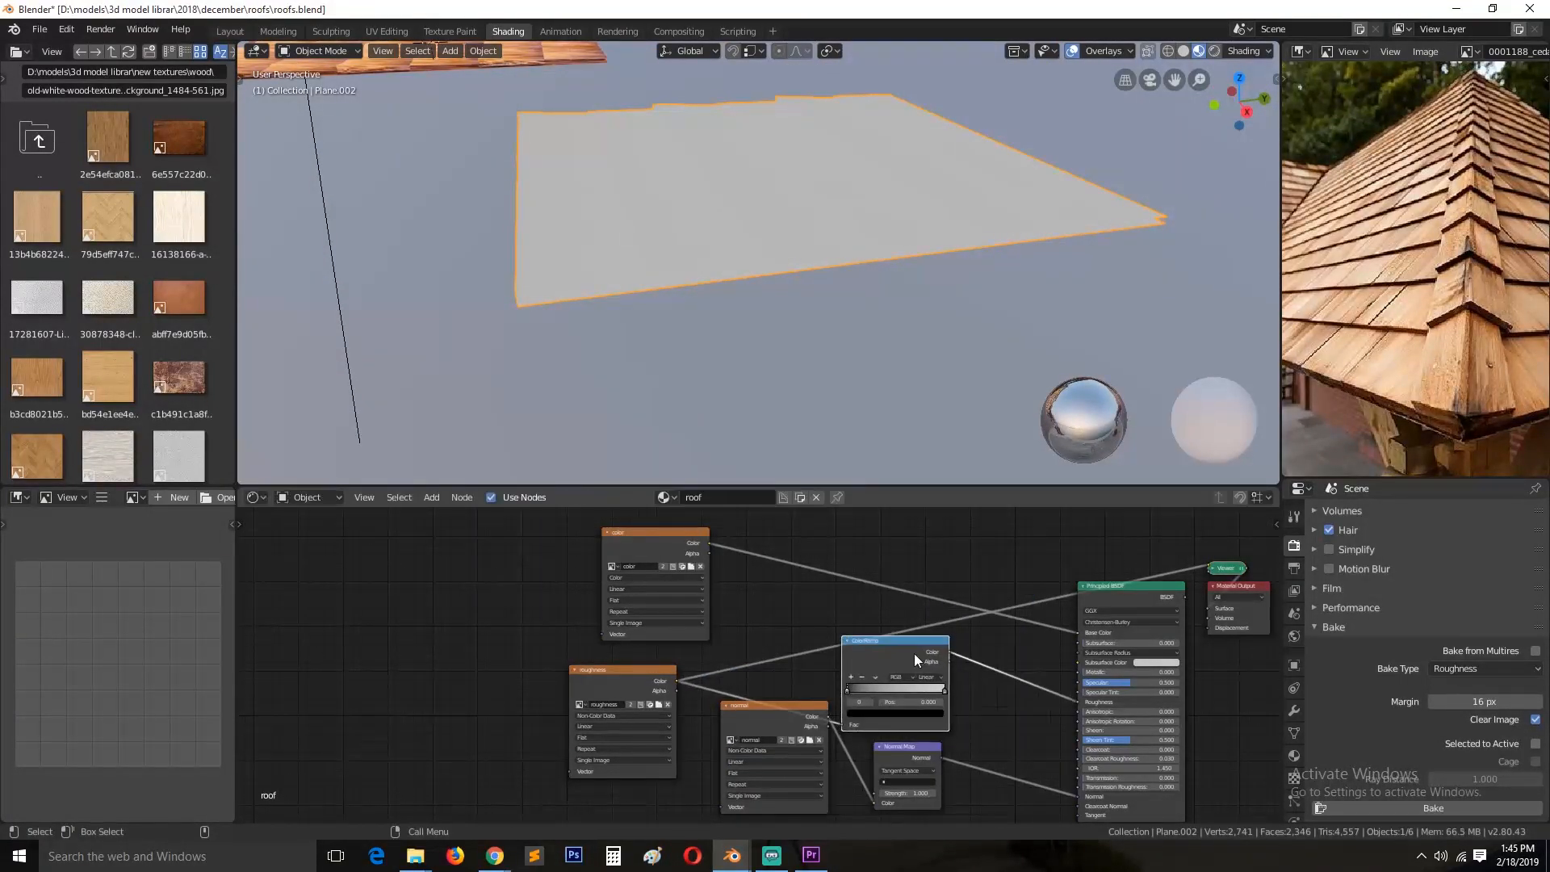
{"action": "left_click", "coordinate": [914, 652]}
Step: Move the ColorRamp's black stop to about 0.5 and reconnect the Principled BSDF to the material output
{"action": "left_click_drag", "start_coordinate": [855, 688], "coordinate": [894, 682]}
{"action": "scroll", "coordinate": [793, 366], "scroll_direction": "up", "scroll_amount": 3}
{"action": "middle_click_drag", "start_coordinate": [793, 366], "coordinate": [851, 375]}
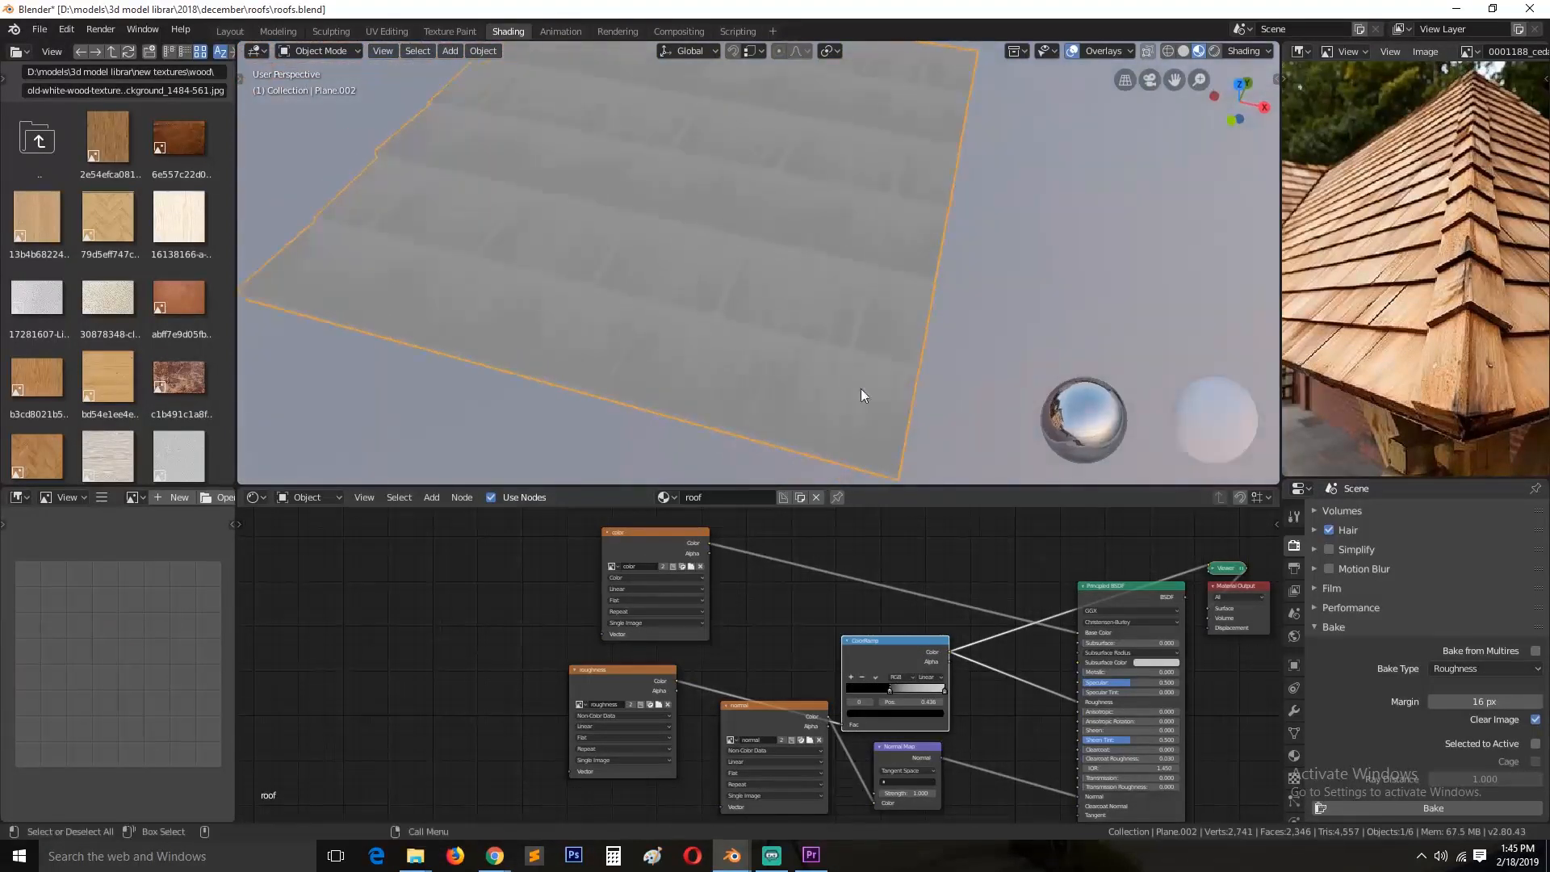
{"action": "left_click_drag", "start_coordinate": [898, 690], "coordinate": [900, 691]}
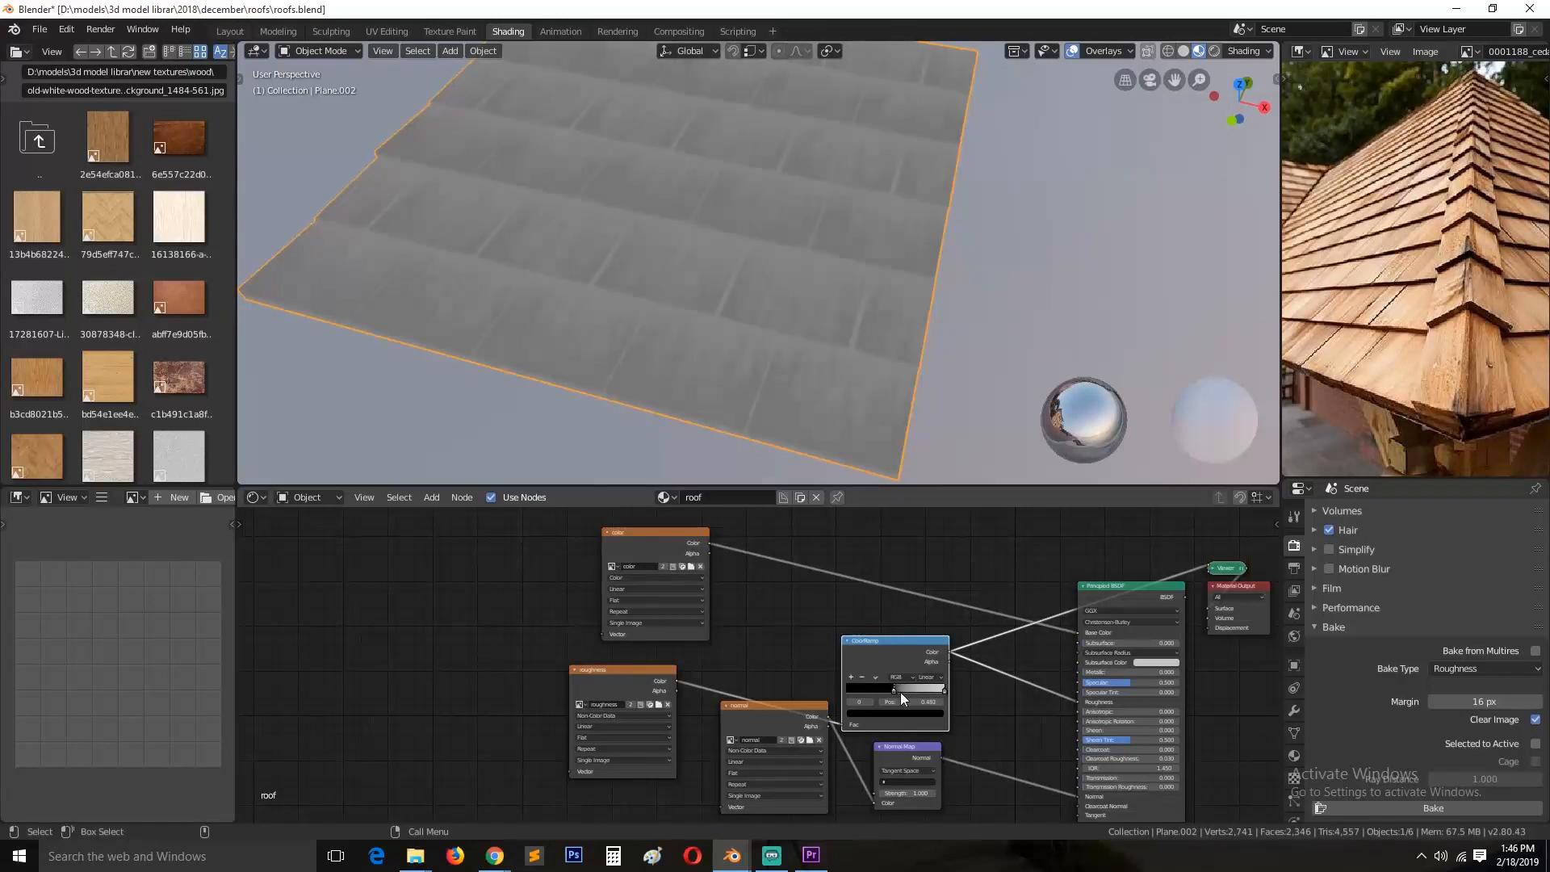
{"action": "left_click", "coordinate": [1109, 586], "text": "ctrl+shift"}
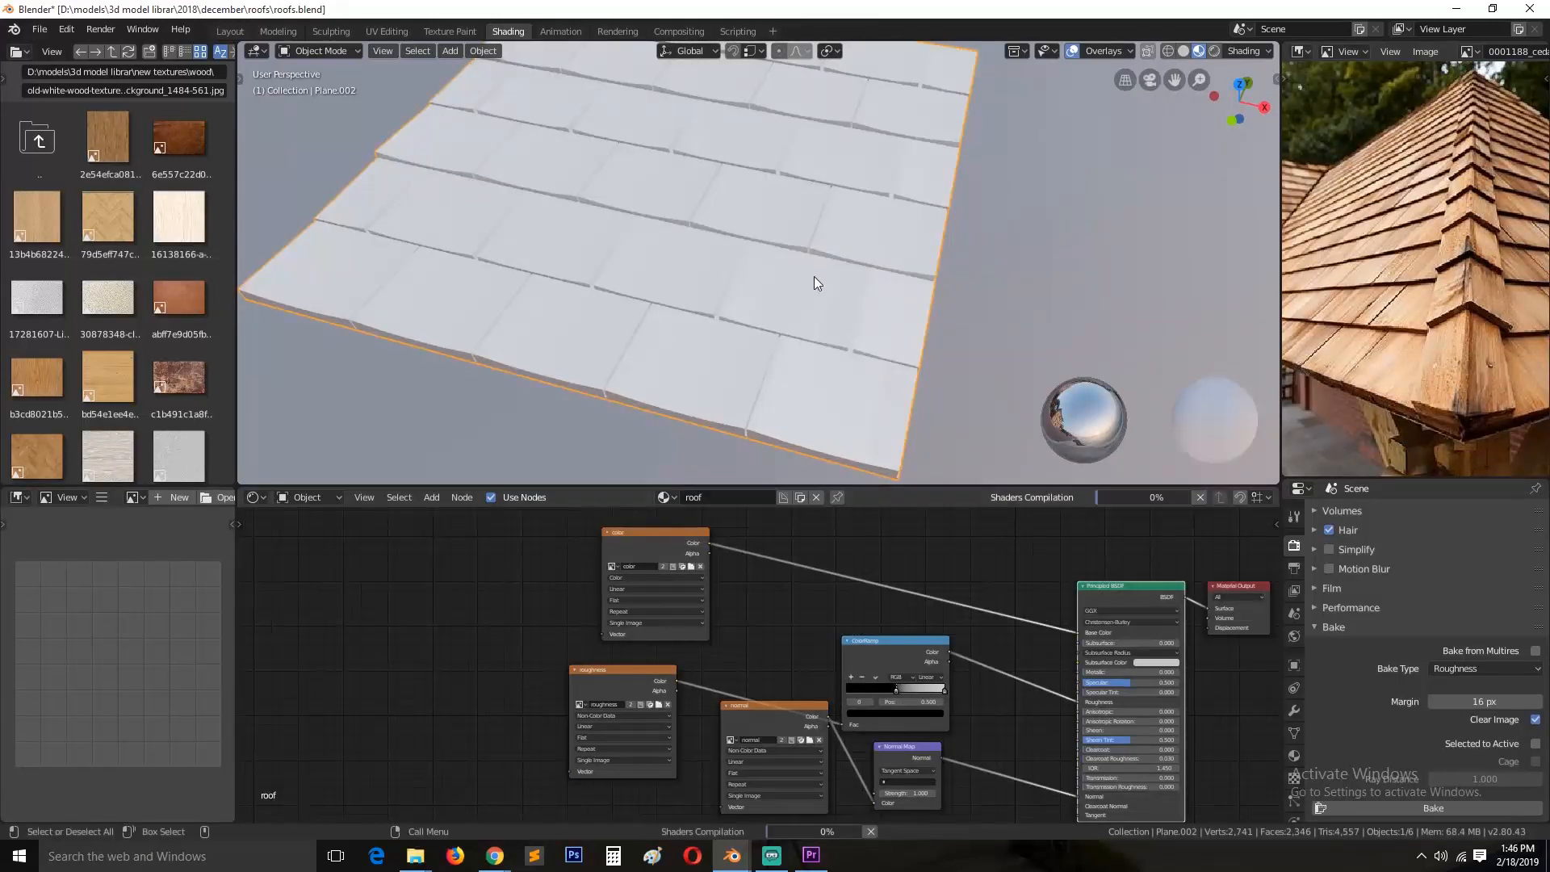
{"action": "middle_click_drag", "start_coordinate": [814, 276], "coordinate": [824, 452]}
Step: Move the normal texture node lower, preview its map up close on the panel, and restore the Principled BSDF output
{"action": "middle_click_drag", "start_coordinate": [824, 748], "coordinate": [803, 674]}
{"action": "left_click_drag", "start_coordinate": [753, 630], "coordinate": [749, 693]}
{"action": "left_click", "coordinate": [749, 694], "text": "ctrl+shift"}
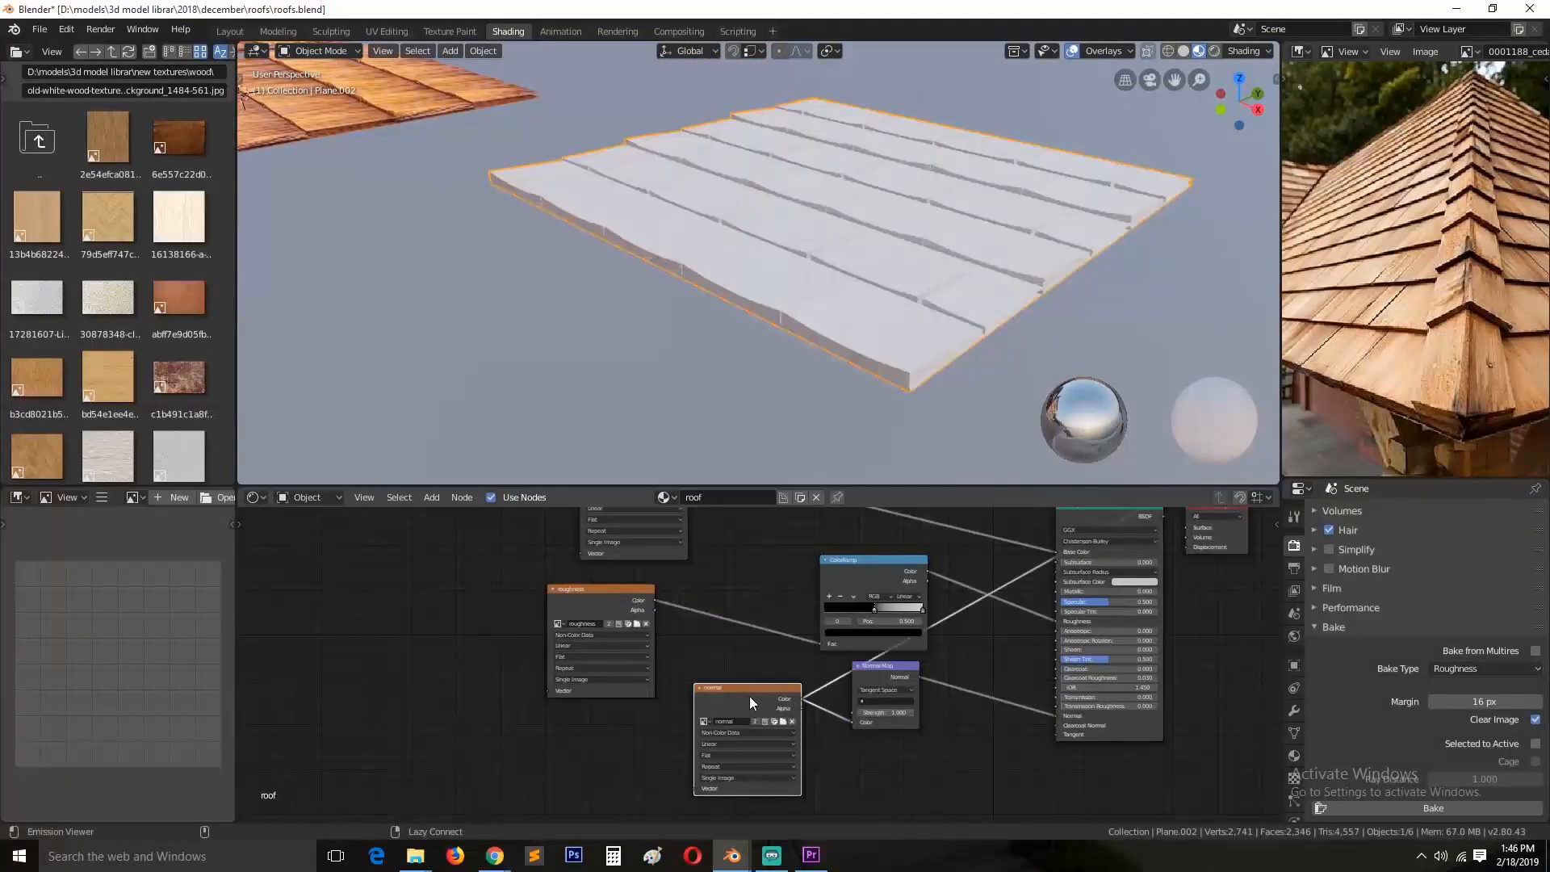
{"action": "scroll", "coordinate": [709, 271], "scroll_direction": "up", "scroll_amount": 8}
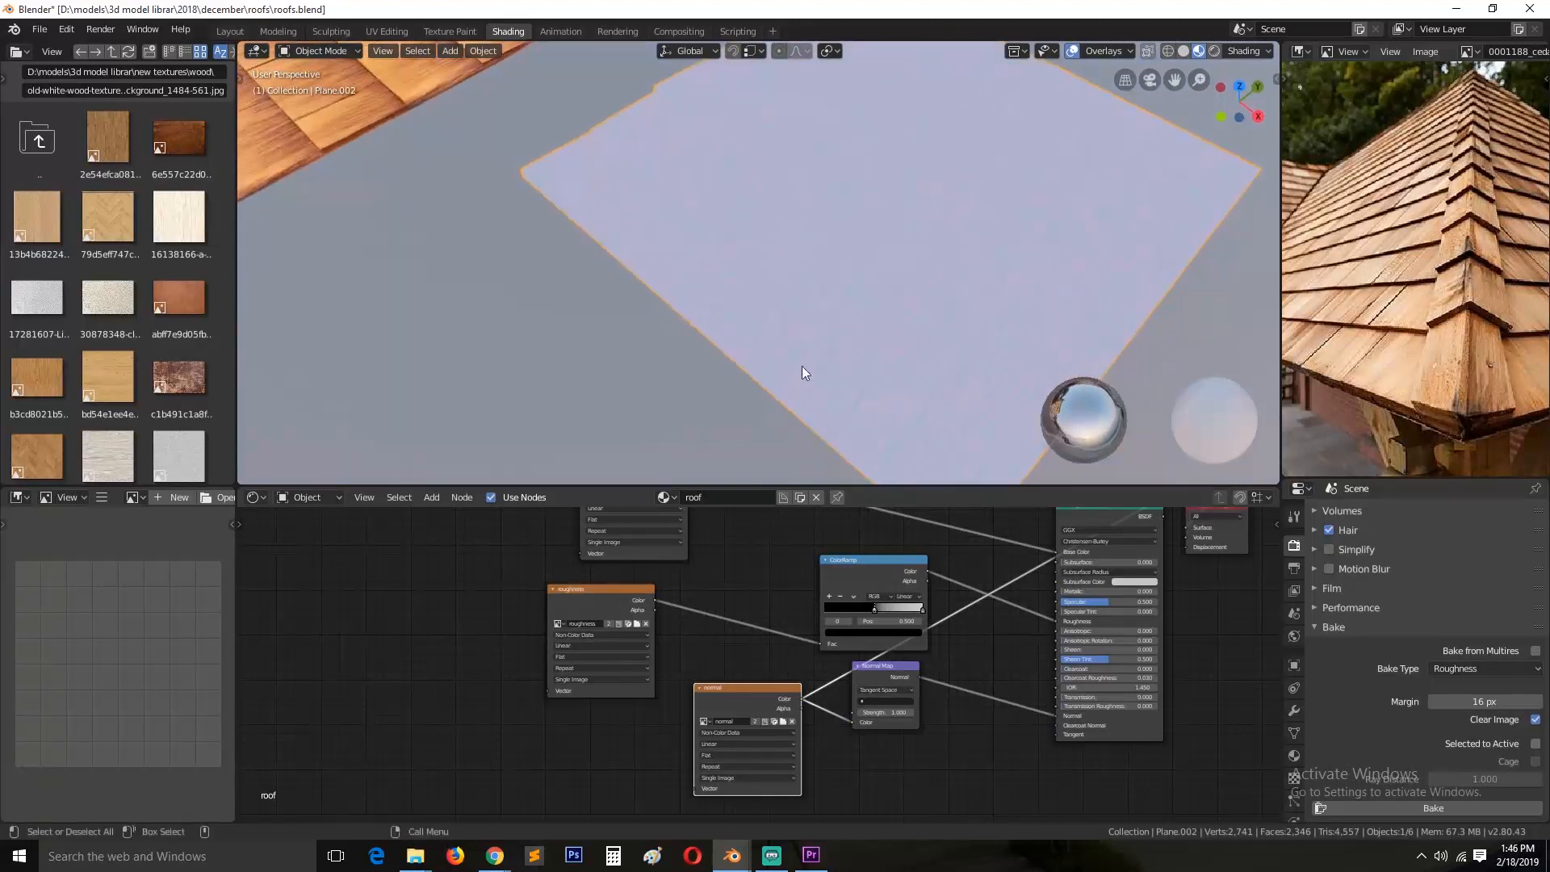
{"action": "middle_click_drag", "start_coordinate": [814, 354], "coordinate": [807, 305]}
{"action": "scroll", "coordinate": [723, 534], "scroll_direction": "down", "scroll_amount": 4}
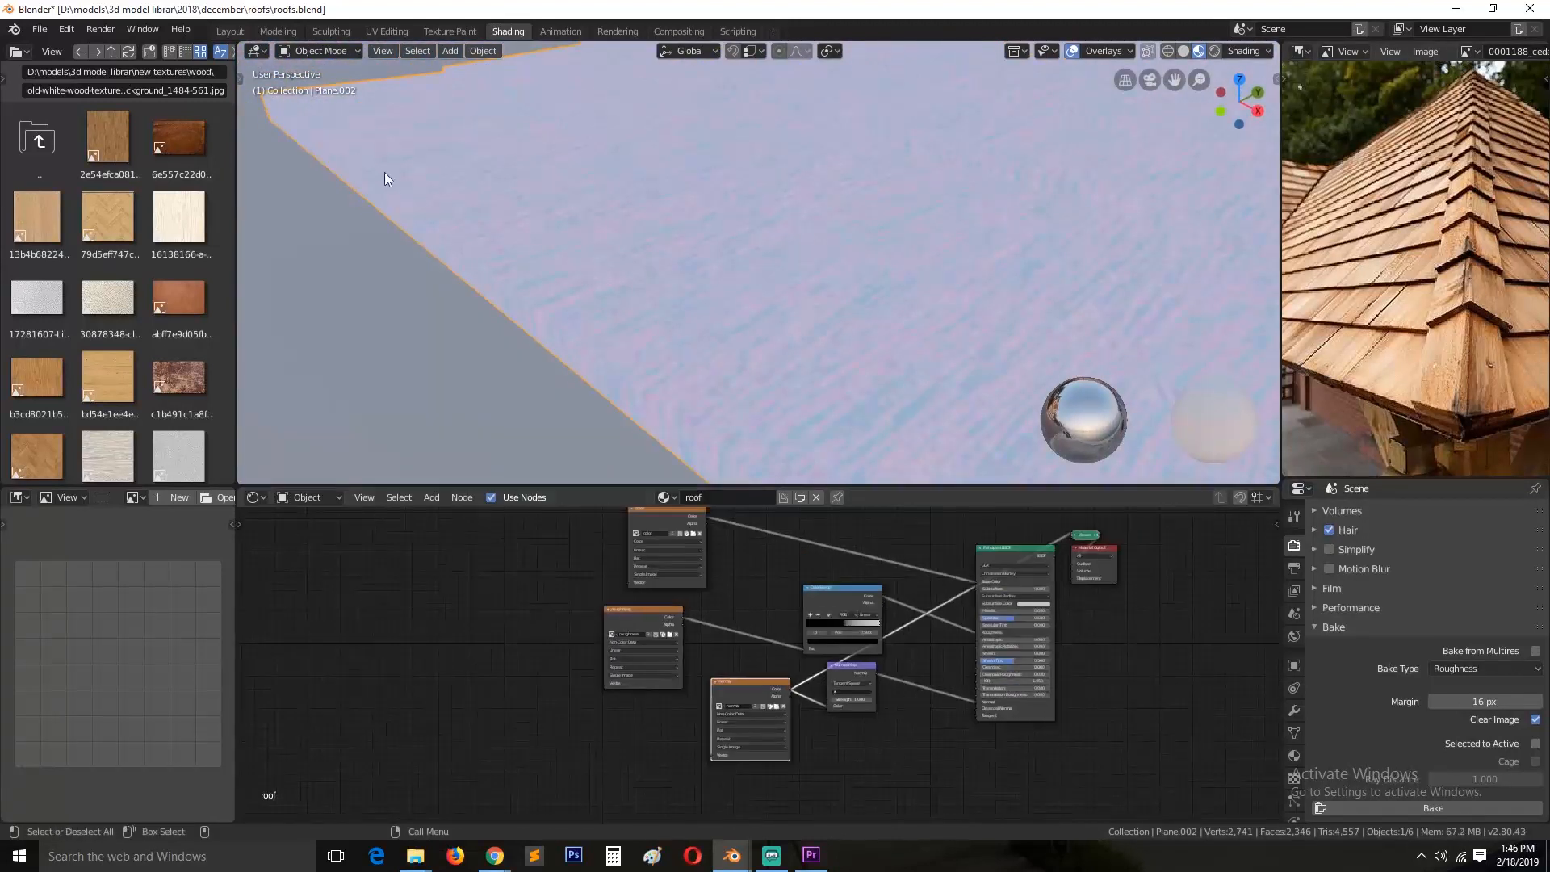
{"action": "scroll", "coordinate": [371, 161], "scroll_direction": "down", "scroll_amount": 7}
{"action": "left_click", "coordinate": [1014, 549], "text": "ctrl+shift"}
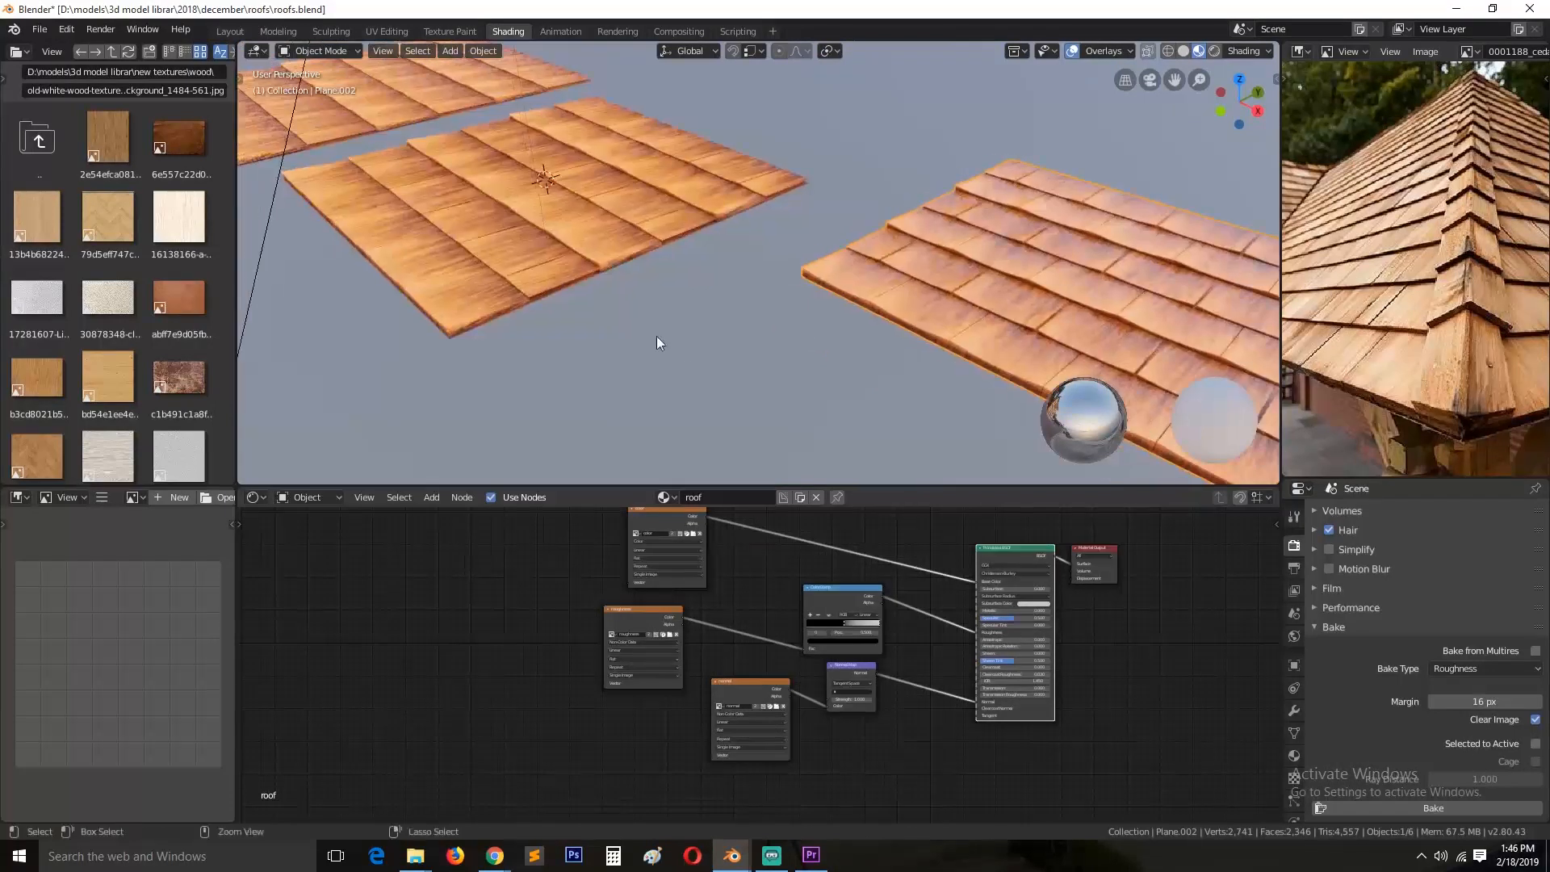
Step: Save roofs.blend and examine the full Material.002 node network of the middle shingle panel
{"action": "key", "text": "ctrl+s"}
{"action": "left_click", "coordinate": [520, 269]}
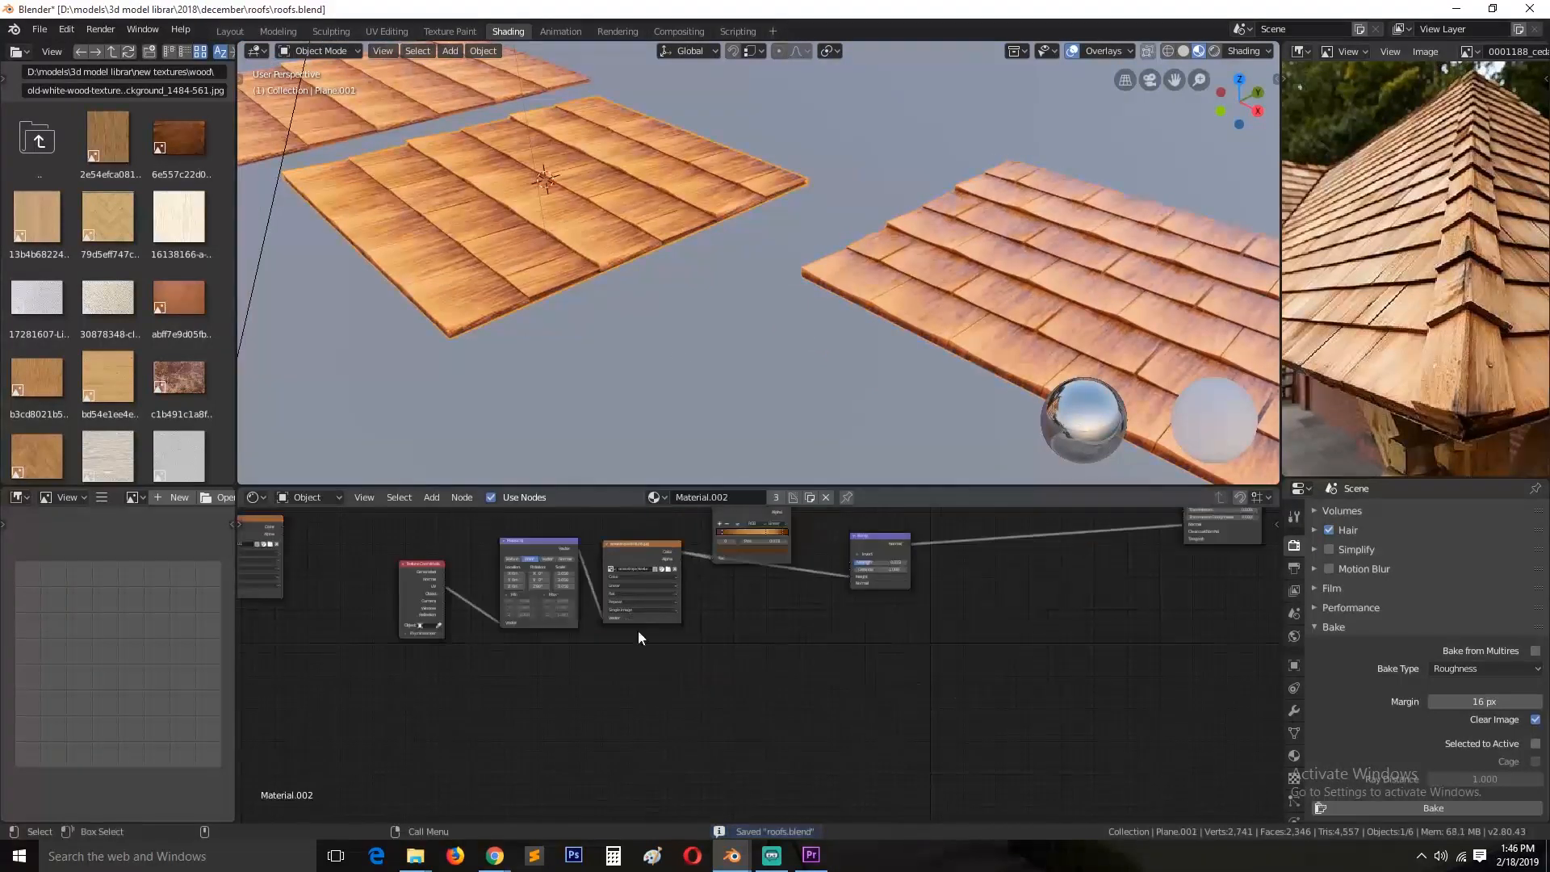
{"action": "scroll", "coordinate": [686, 452], "scroll_direction": "down", "scroll_amount": 5}
{"action": "scroll", "coordinate": [816, 541], "scroll_direction": "down", "scroll_amount": 3}
{"action": "middle_click_drag", "start_coordinate": [816, 567], "coordinate": [742, 661]}
{"action": "scroll", "coordinate": [741, 656], "scroll_direction": "down", "scroll_amount": 2}
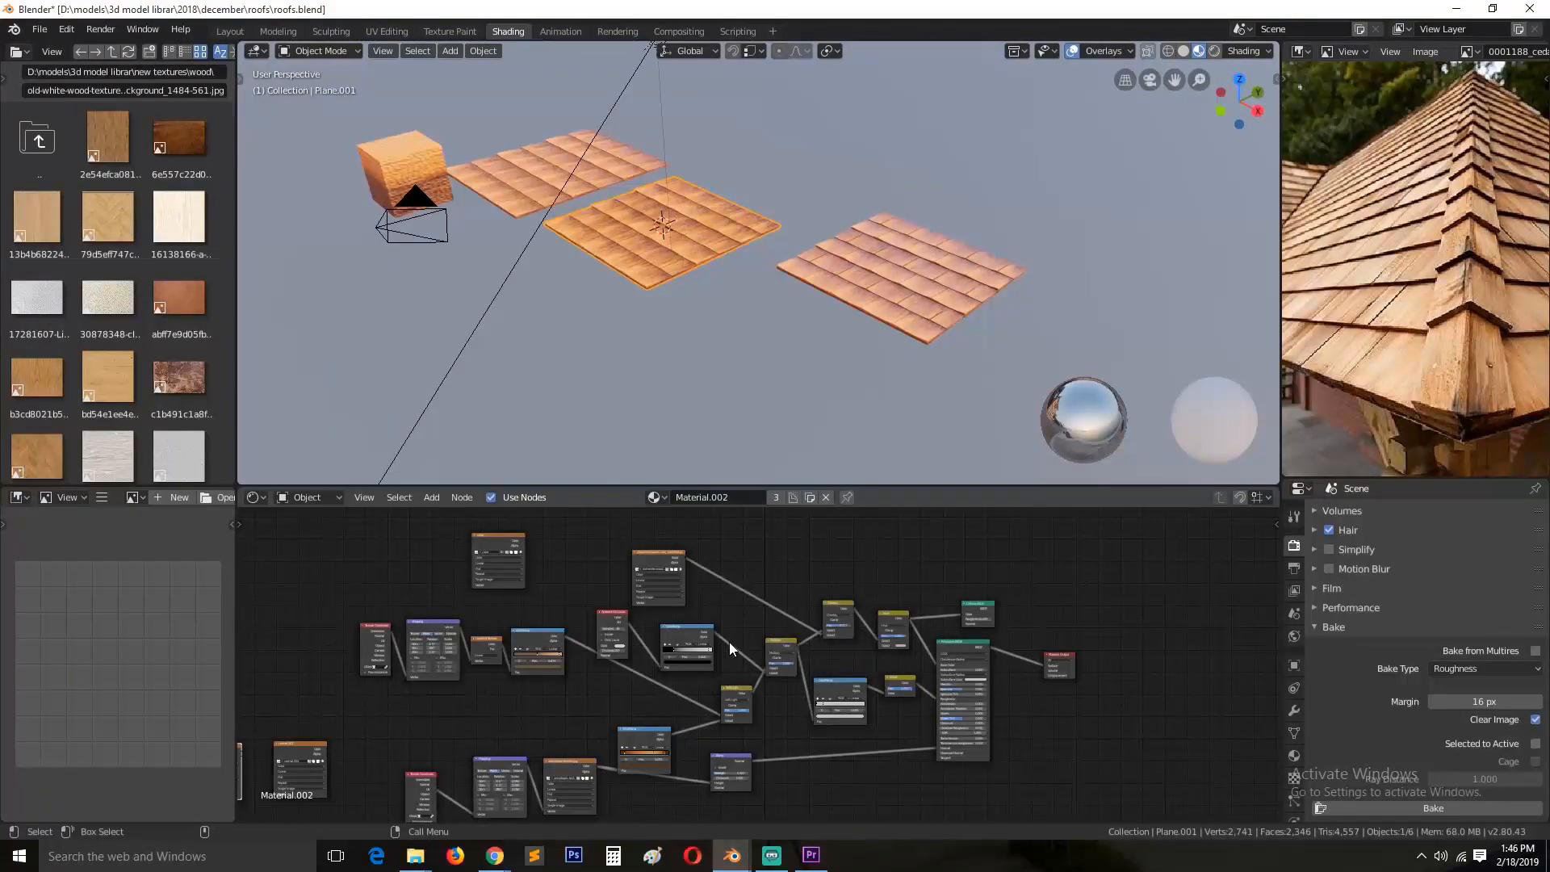
Step: Preview the anisotropic-texture.jpg image node's output on the middle shingle panel
{"action": "scroll", "coordinate": [759, 654], "scroll_direction": "up", "scroll_amount": 2}
{"action": "middle_click_drag", "start_coordinate": [770, 664], "coordinate": [968, 497]}
{"action": "scroll", "coordinate": [932, 626], "scroll_direction": "up", "scroll_amount": 2}
{"action": "middle_click_drag", "start_coordinate": [788, 675], "coordinate": [976, 675]}
{"action": "scroll", "coordinate": [602, 662], "scroll_direction": "up", "scroll_amount": 2}
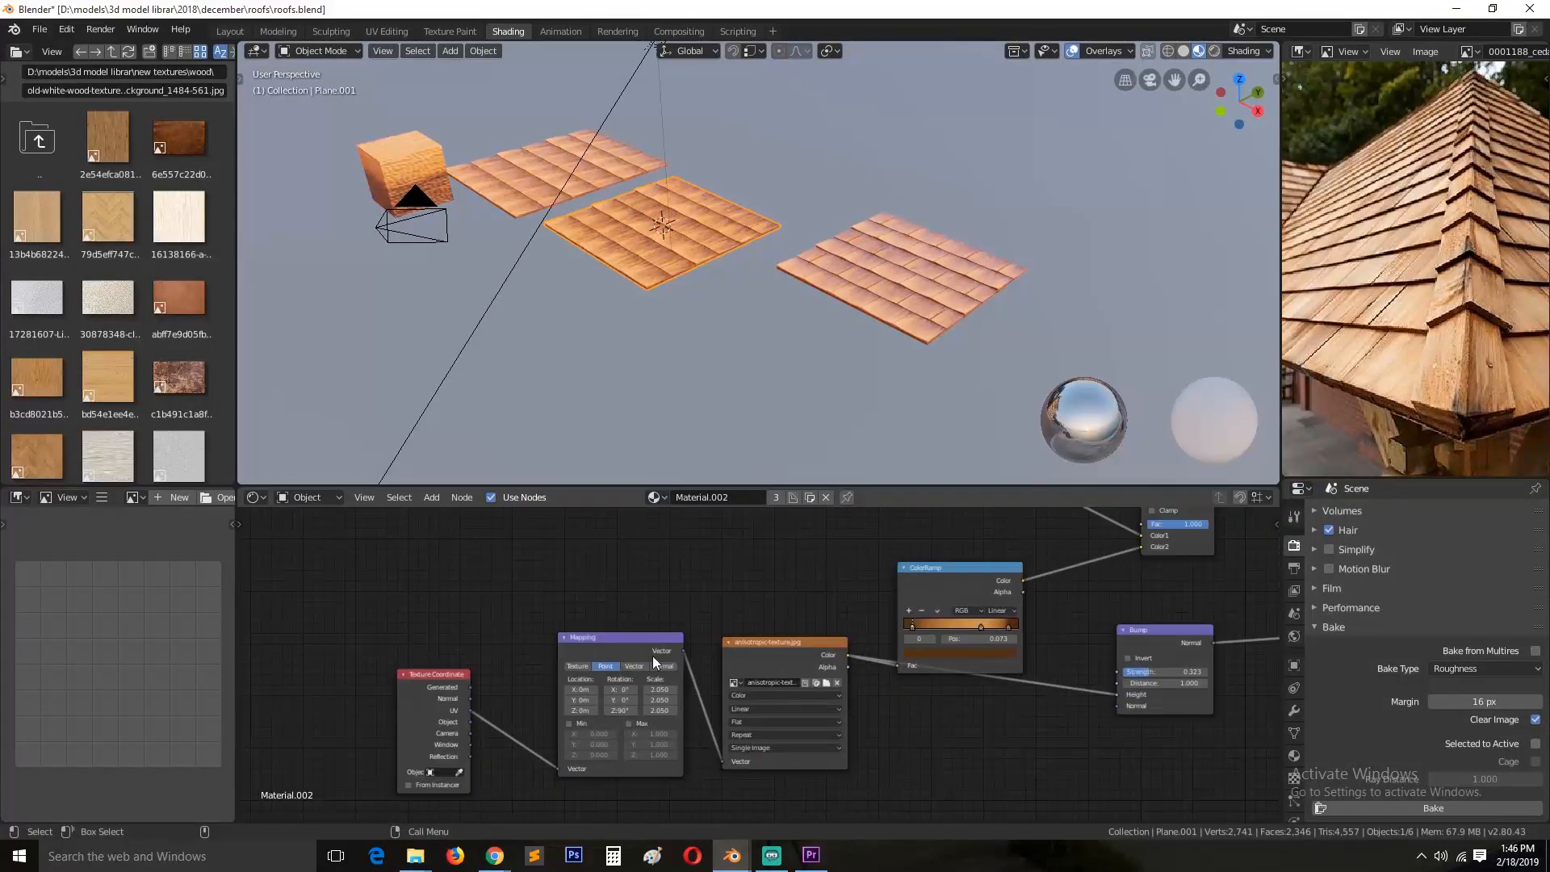
{"action": "left_click", "coordinate": [801, 646]}
{"action": "left_click", "coordinate": [809, 644], "text": "ctrl+shift"}
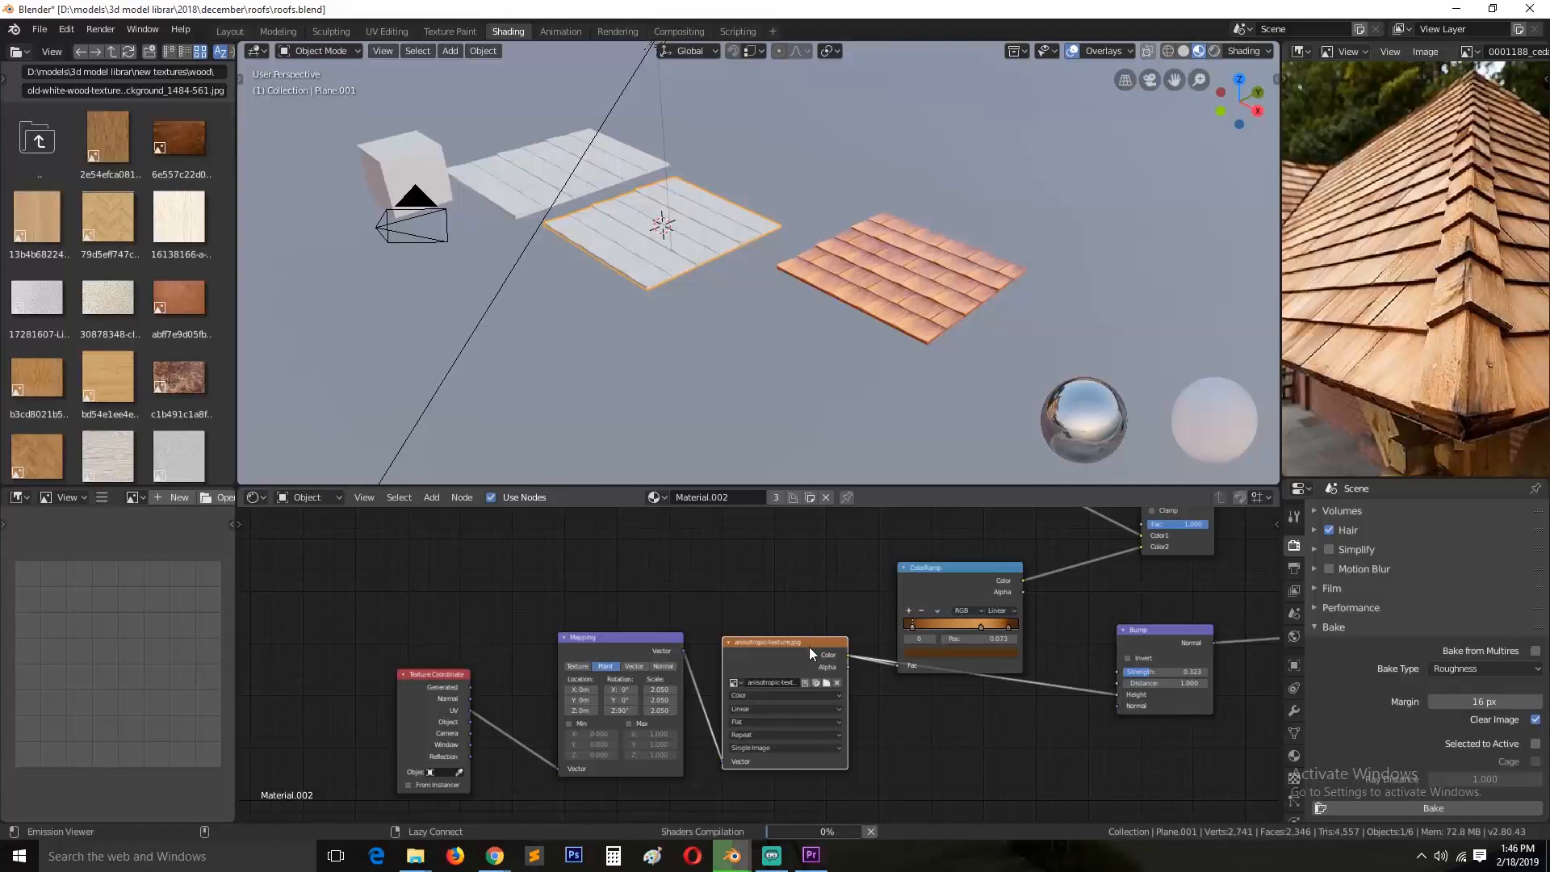
{"action": "scroll", "coordinate": [667, 316], "scroll_direction": "up", "scroll_amount": 4}
{"action": "mouse_move", "coordinate": [525, 297]}
{"action": "middle_mouse_down"}
{"action": "mouse_move", "coordinate": [662, 345]}
{"action": "mouse_move", "coordinate": [847, 339]}
{"action": "middle_mouse_up"}
{"action": "mouse_move", "coordinate": [632, 346]}
{"action": "middle_mouse_down"}
{"action": "mouse_move", "coordinate": [655, 292]}
{"action": "mouse_move", "coordinate": [642, 313]}
{"action": "middle_mouse_up"}
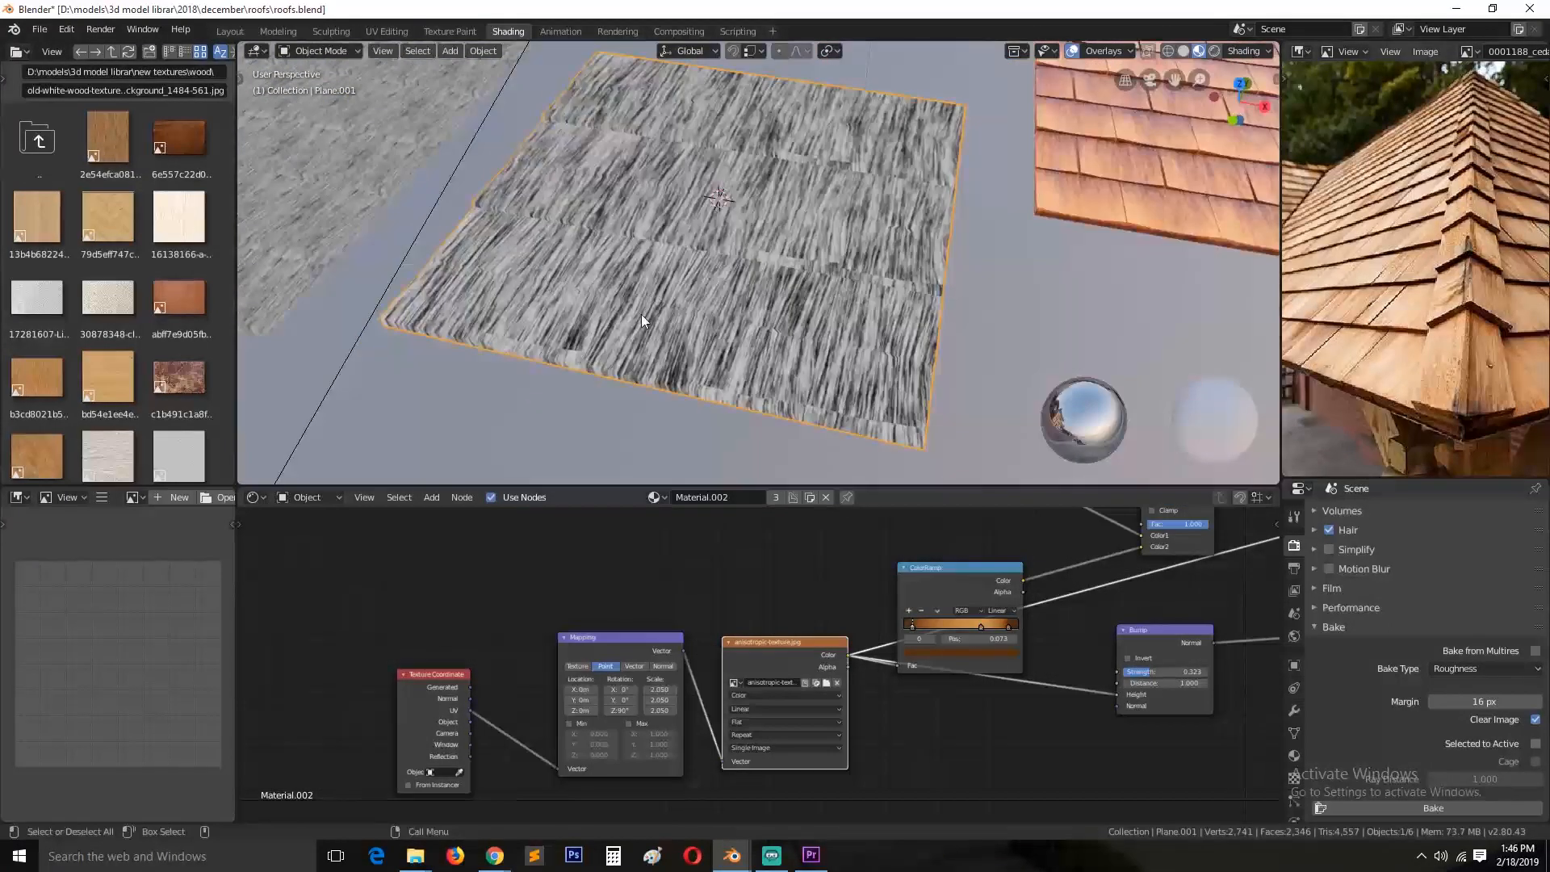
Step: Display anisotropic-texture.jpg in the reference image editor, widen that editor, and compare the image with the grain on the panel
{"action": "scroll", "coordinate": [103, 399], "scroll_direction": "down", "scroll_amount": 4}
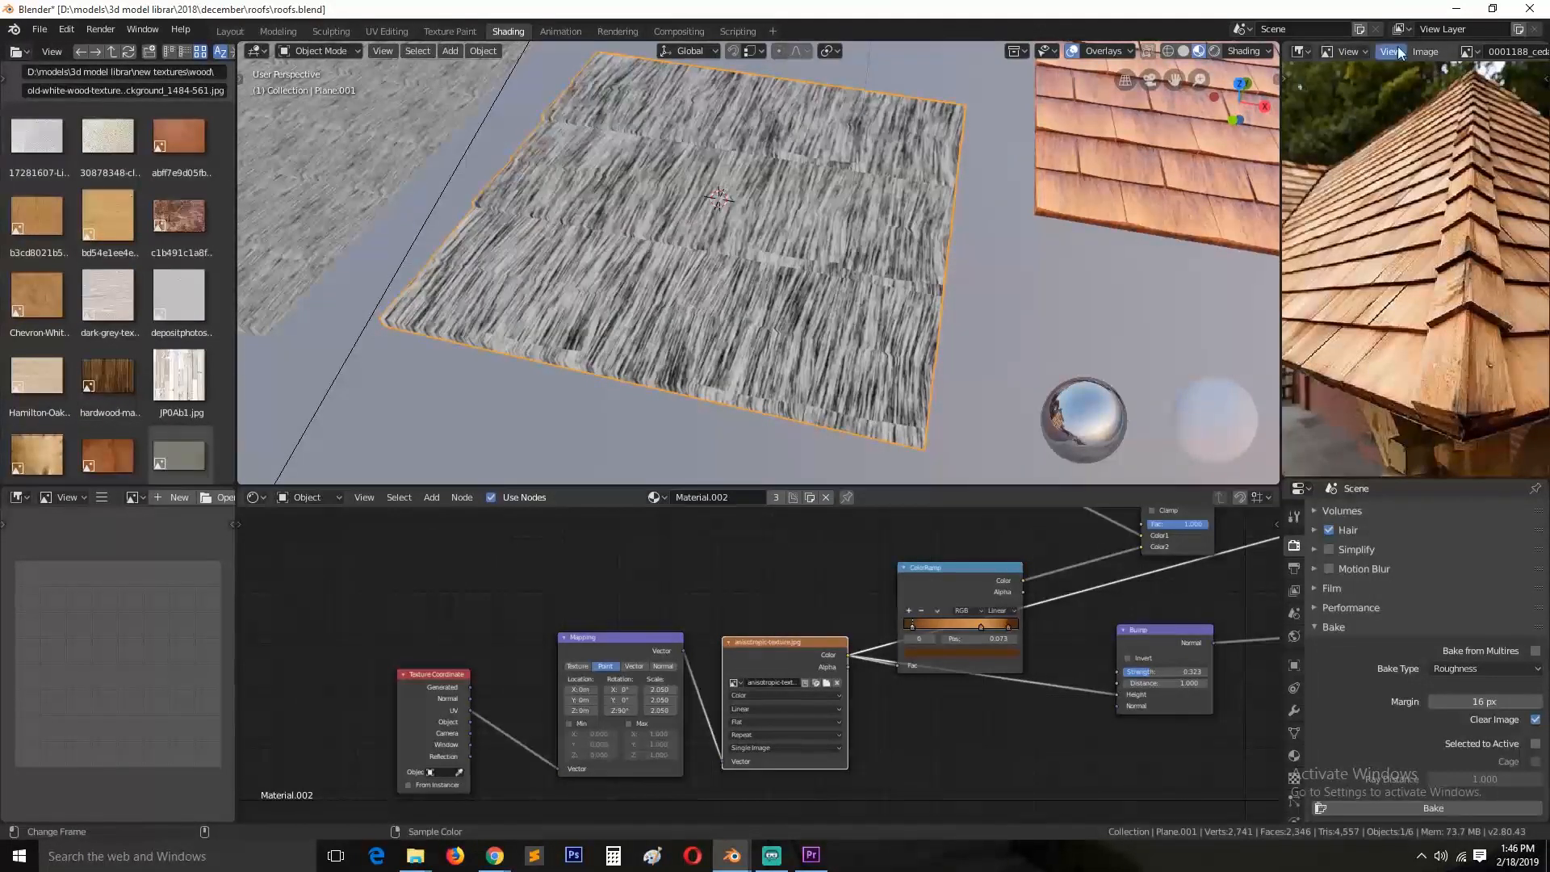
{"action": "left_click", "coordinate": [1466, 50]}
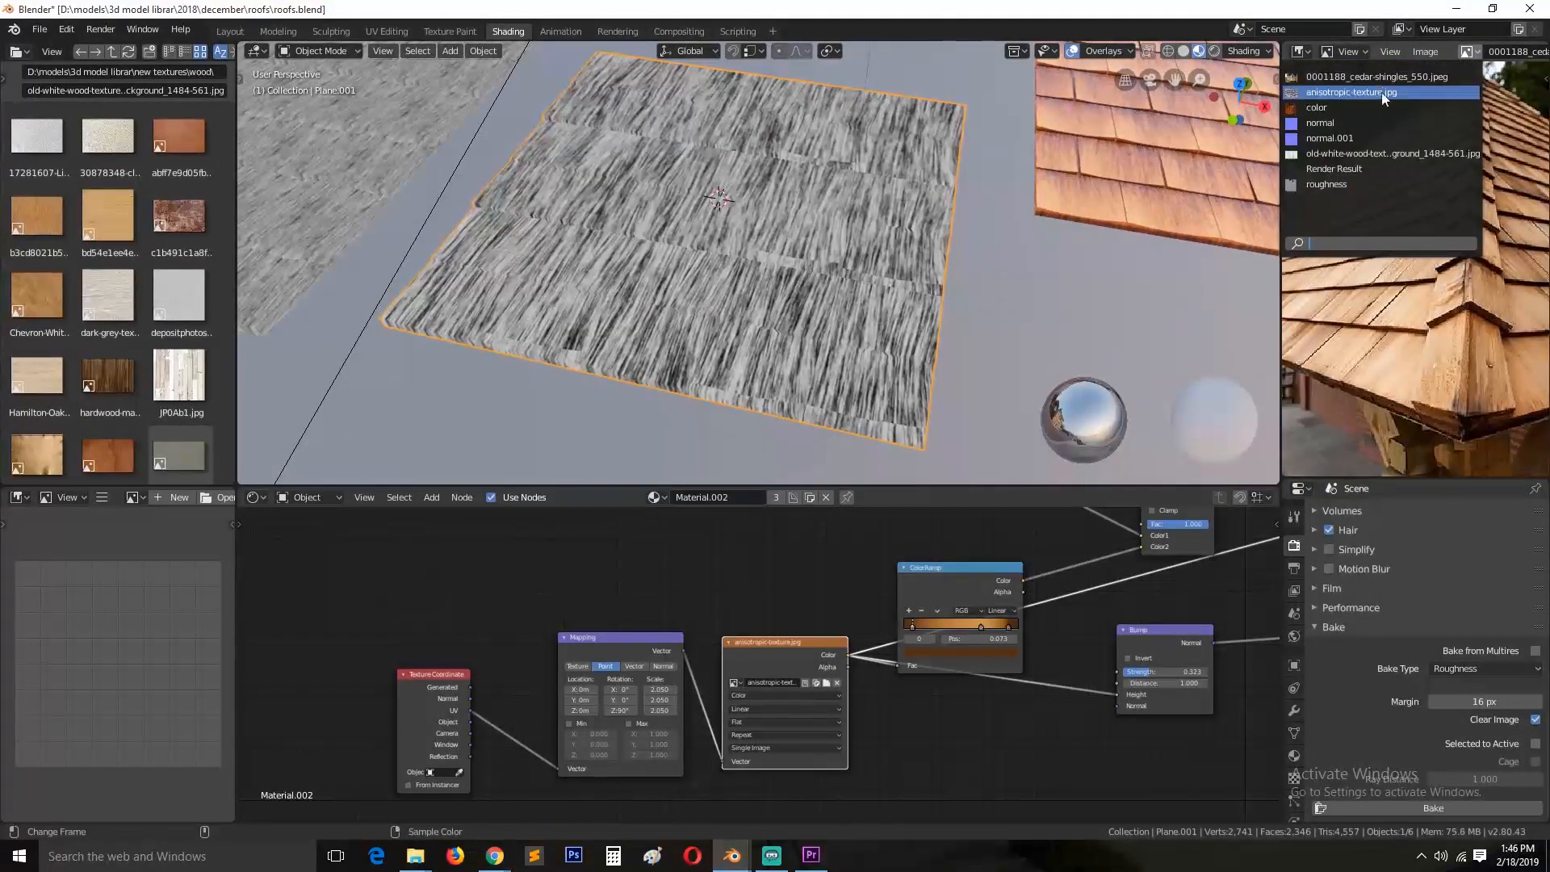
{"action": "left_click", "coordinate": [1382, 92]}
{"action": "left_click_drag", "start_coordinate": [1281, 275], "coordinate": [1066, 305]}
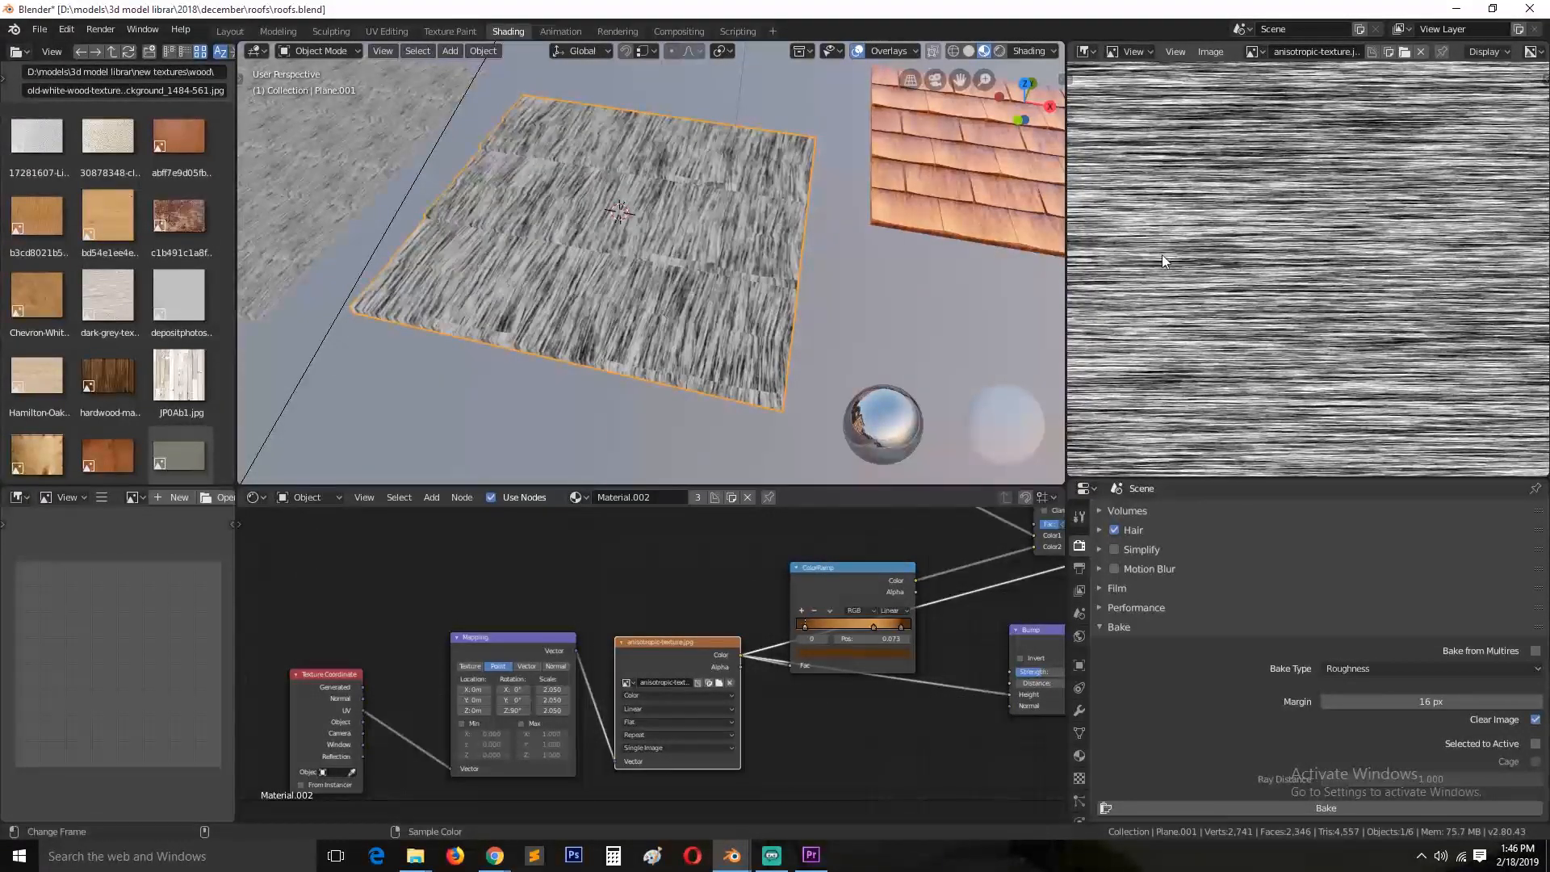
{"action": "scroll", "coordinate": [1160, 254], "scroll_direction": "down", "scroll_amount": 3}
{"action": "scroll", "coordinate": [808, 265], "scroll_direction": "up", "scroll_amount": 5}
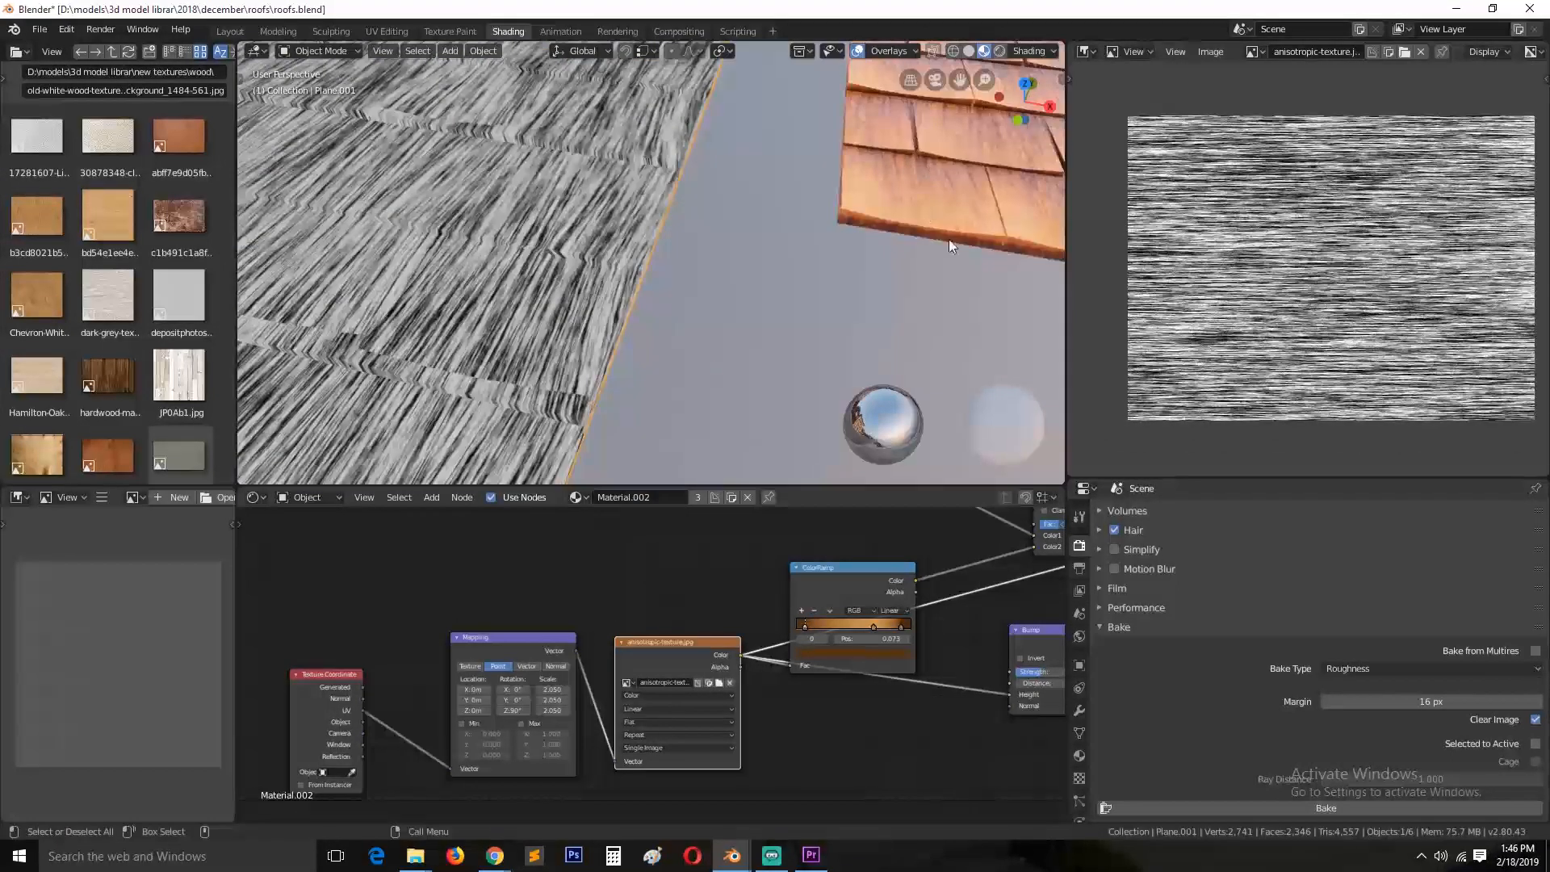
{"action": "middle_click_drag", "start_coordinate": [927, 196], "coordinate": [1005, 281]}
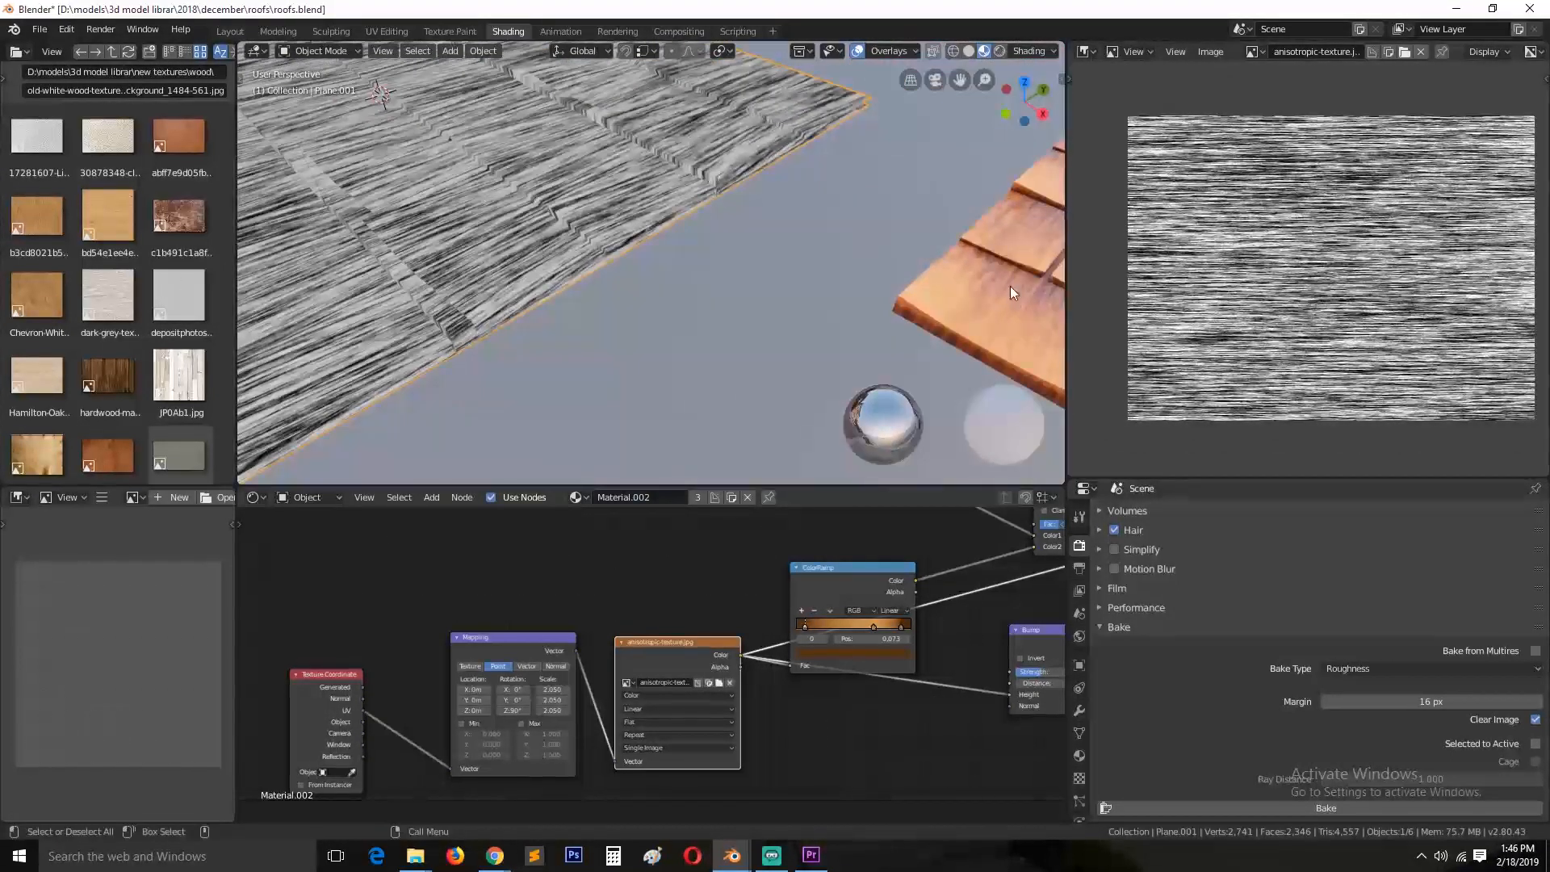
Step: Move the ColorRamp fed by the anisotropic texture higher in the network and preview its output on the panel
{"action": "middle_click_drag", "start_coordinate": [777, 615], "coordinate": [581, 606]}
{"action": "left_click_drag", "start_coordinate": [616, 580], "coordinate": [623, 515]}
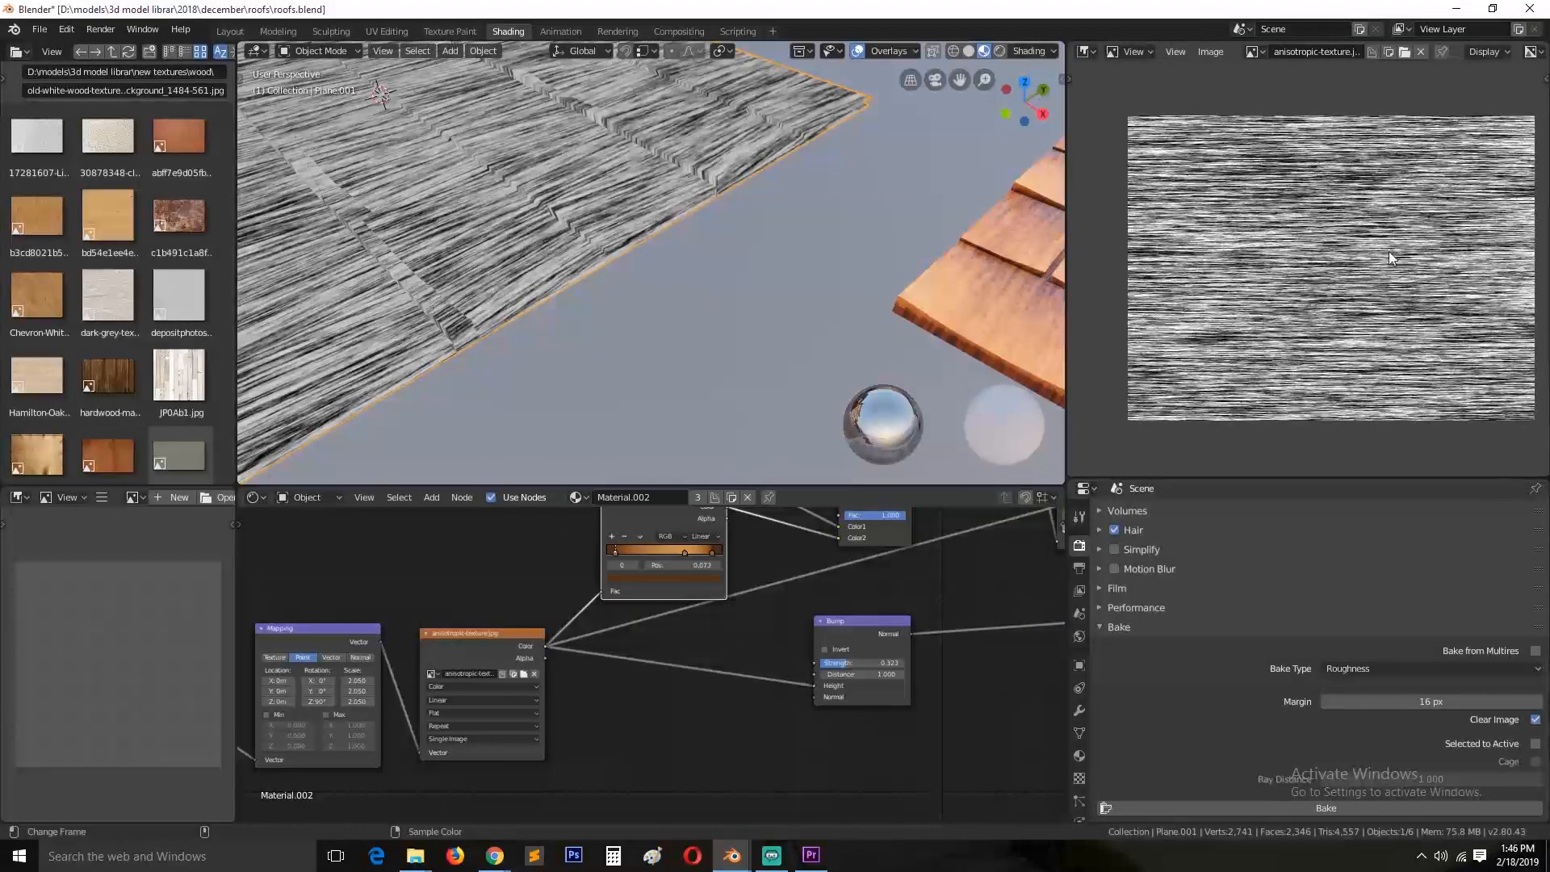
{"action": "middle_click_drag", "start_coordinate": [644, 588], "coordinate": [657, 667]}
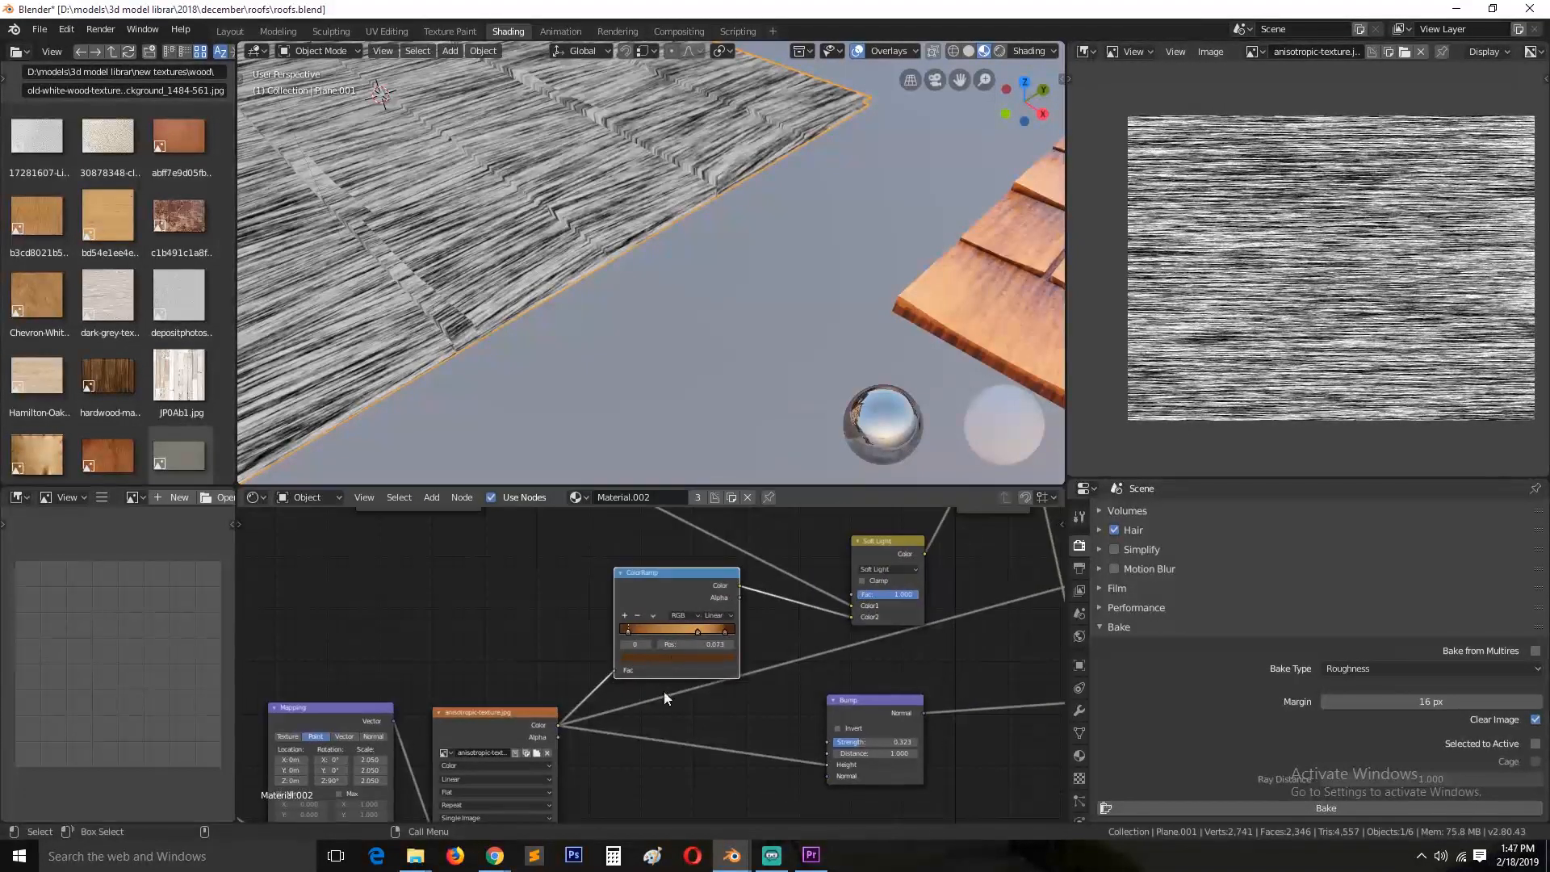
{"action": "left_click", "coordinate": [677, 593], "text": "ctrl+shift"}
{"action": "middle_click_drag", "start_coordinate": [583, 292], "coordinate": [901, 278], "text": "shift"}
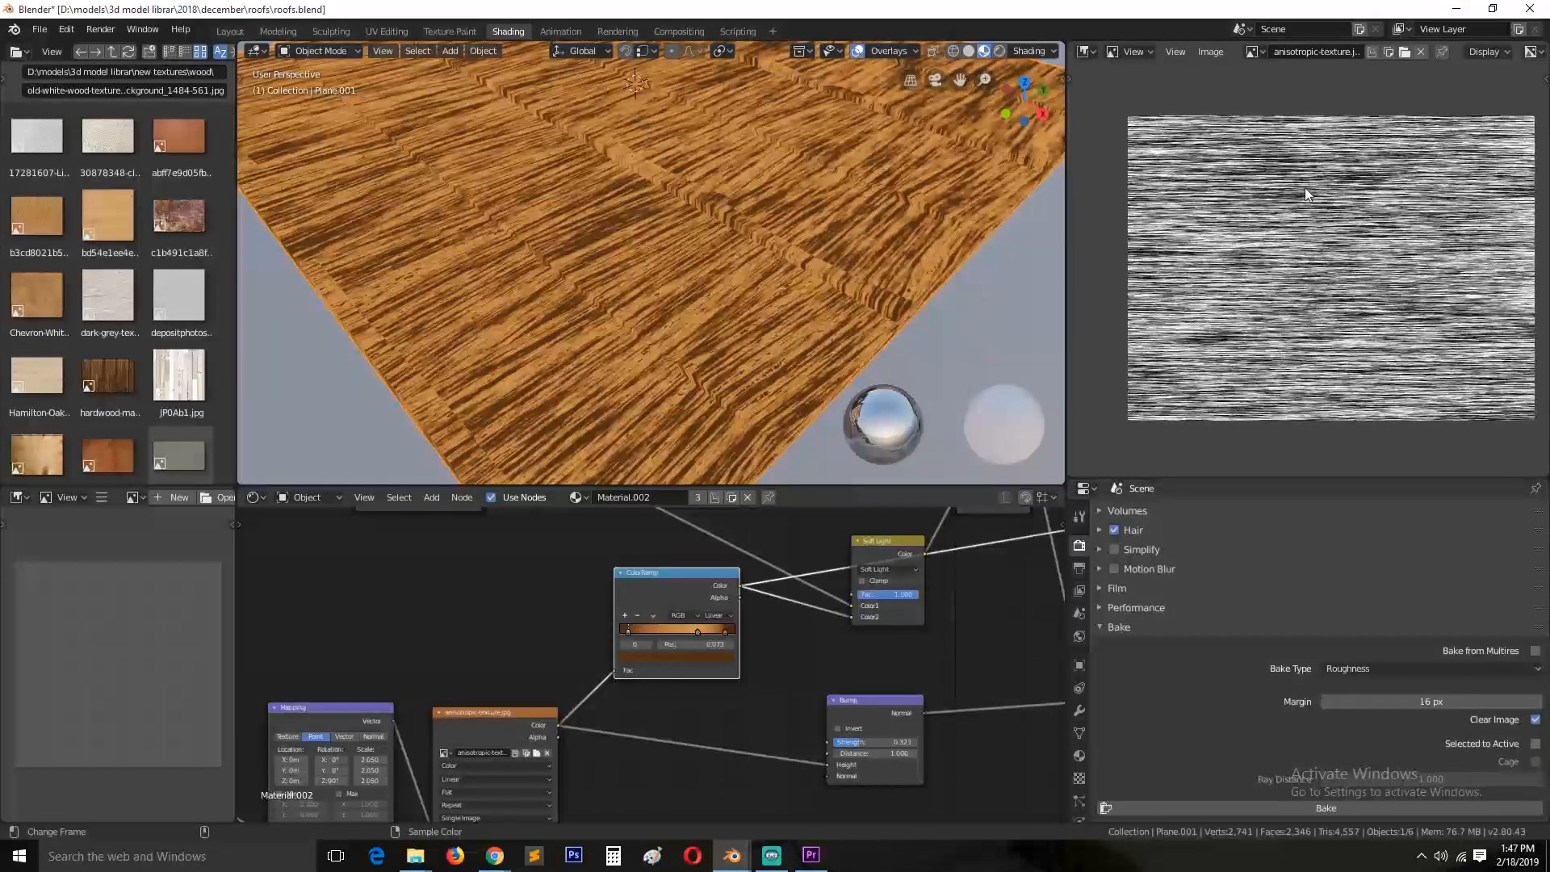
Step: Adjust the wood-grain ColorRamp by moving its light middle stop to about 0.57 and its first dark stop to about 0.08
{"action": "left_click_drag", "start_coordinate": [633, 630], "coordinate": [684, 633]}
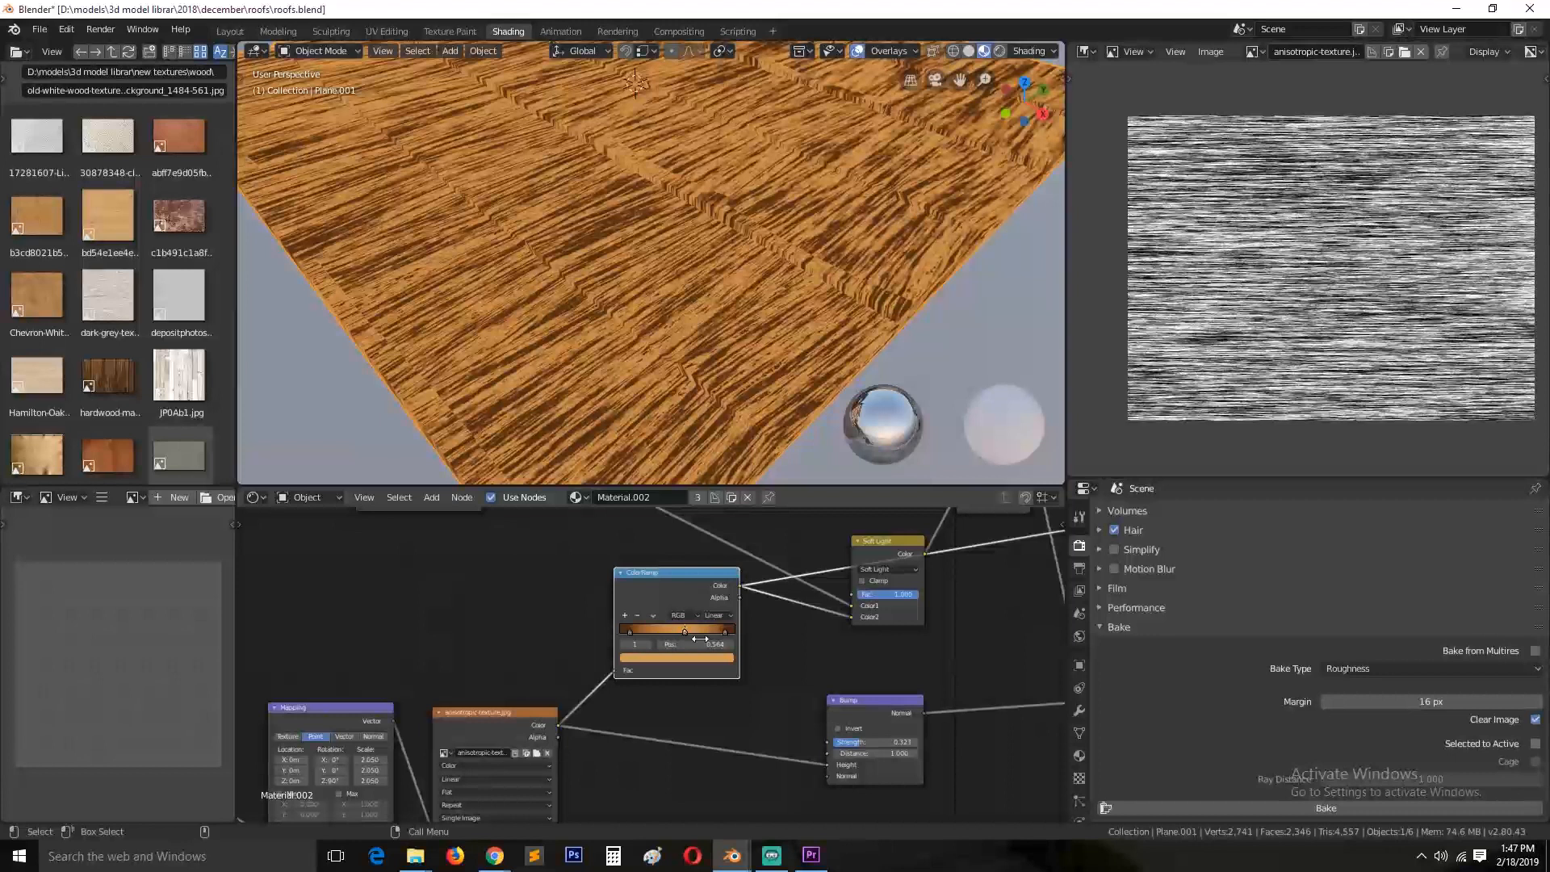
{"action": "left_click", "coordinate": [630, 632]}
{"action": "scroll", "coordinate": [829, 471], "scroll_direction": "down", "scroll_amount": 5}
{"action": "scroll", "coordinate": [828, 471], "scroll_direction": "down", "scroll_amount": 2}
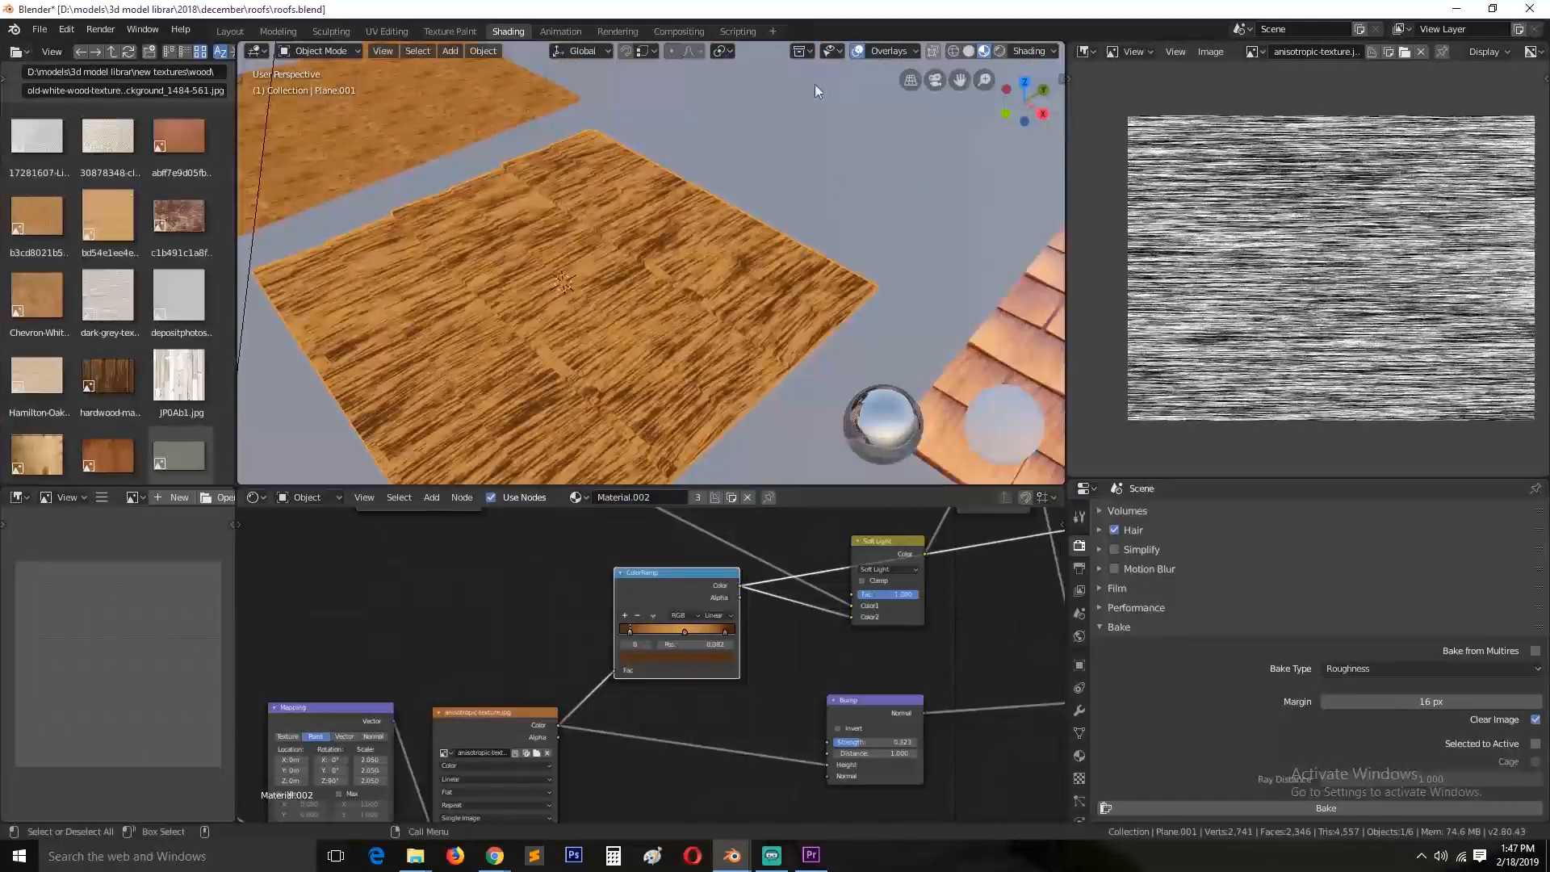
Step: Preview the output of the ColorRamp that follows the Gradient Texture and examine its shading across the shingles
{"action": "middle_click_drag", "start_coordinate": [904, 598], "coordinate": [851, 786]}
{"action": "middle_click_drag", "start_coordinate": [539, 736], "coordinate": [813, 709]}
{"action": "middle_click_drag", "start_coordinate": [577, 646], "coordinate": [694, 701]}
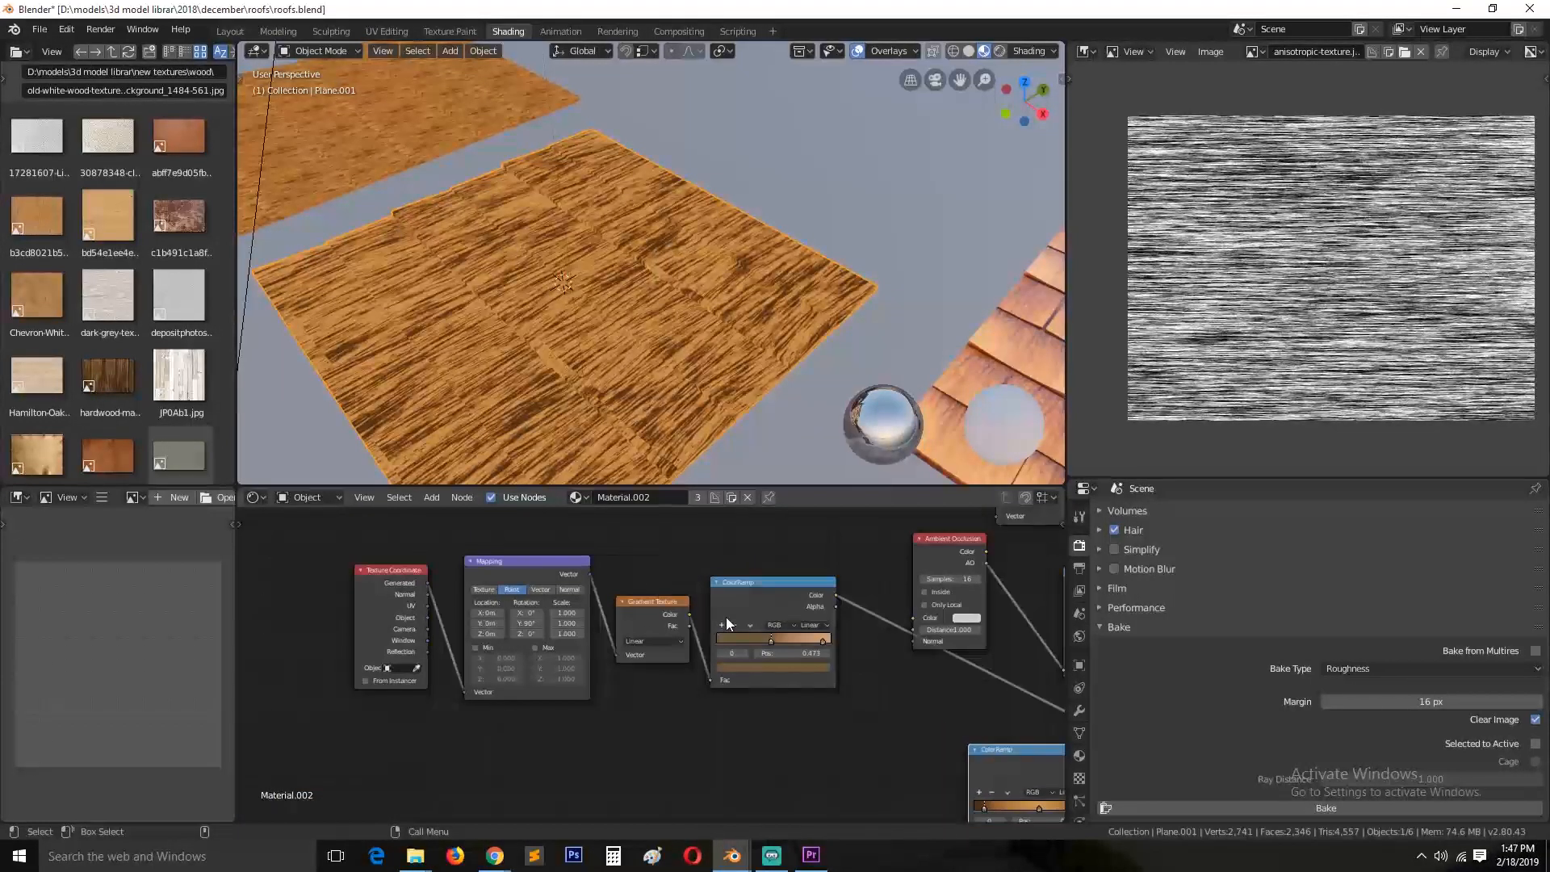
{"action": "left_click", "coordinate": [783, 594], "text": "ctrl+shift"}
{"action": "scroll", "coordinate": [521, 365], "scroll_direction": "down", "scroll_amount": 3}
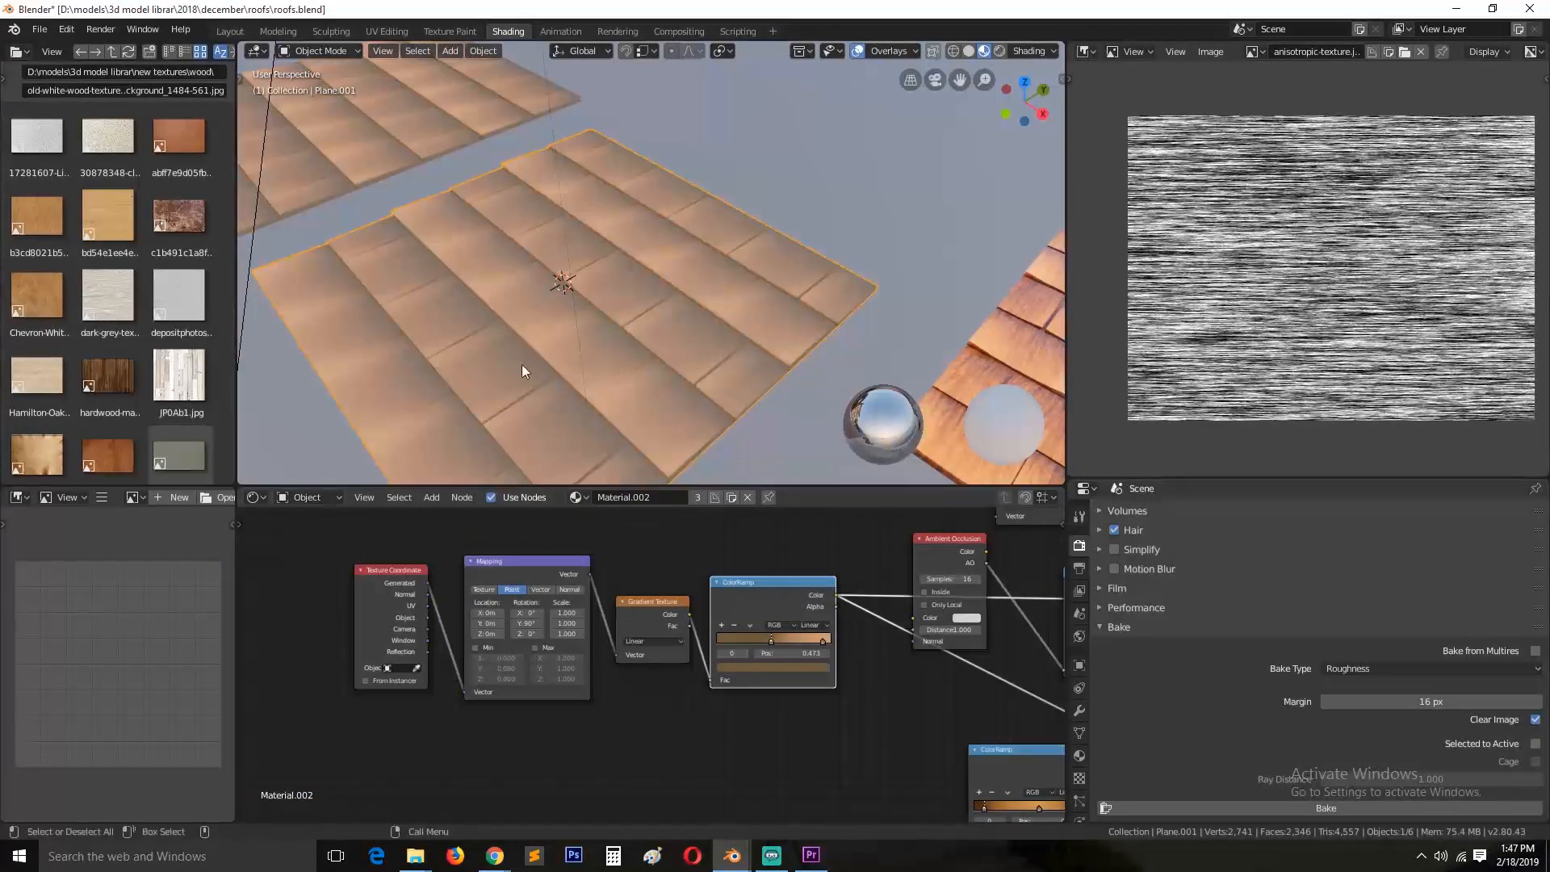
{"action": "scroll", "coordinate": [512, 320], "scroll_direction": "up", "scroll_amount": 5}
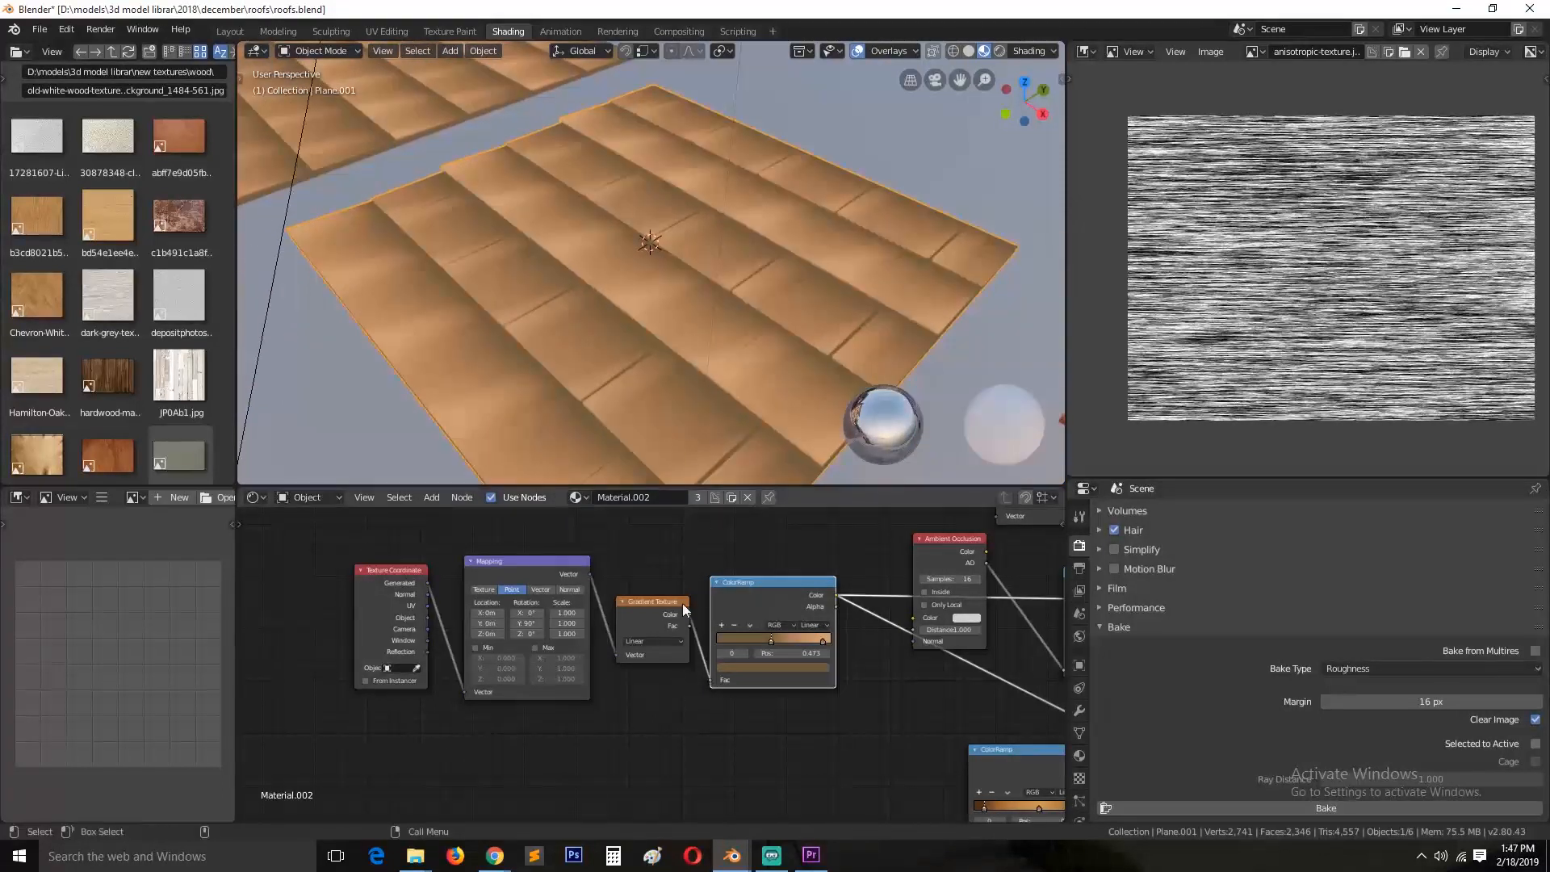
{"action": "scroll", "coordinate": [592, 353], "scroll_direction": "up", "scroll_amount": 4}
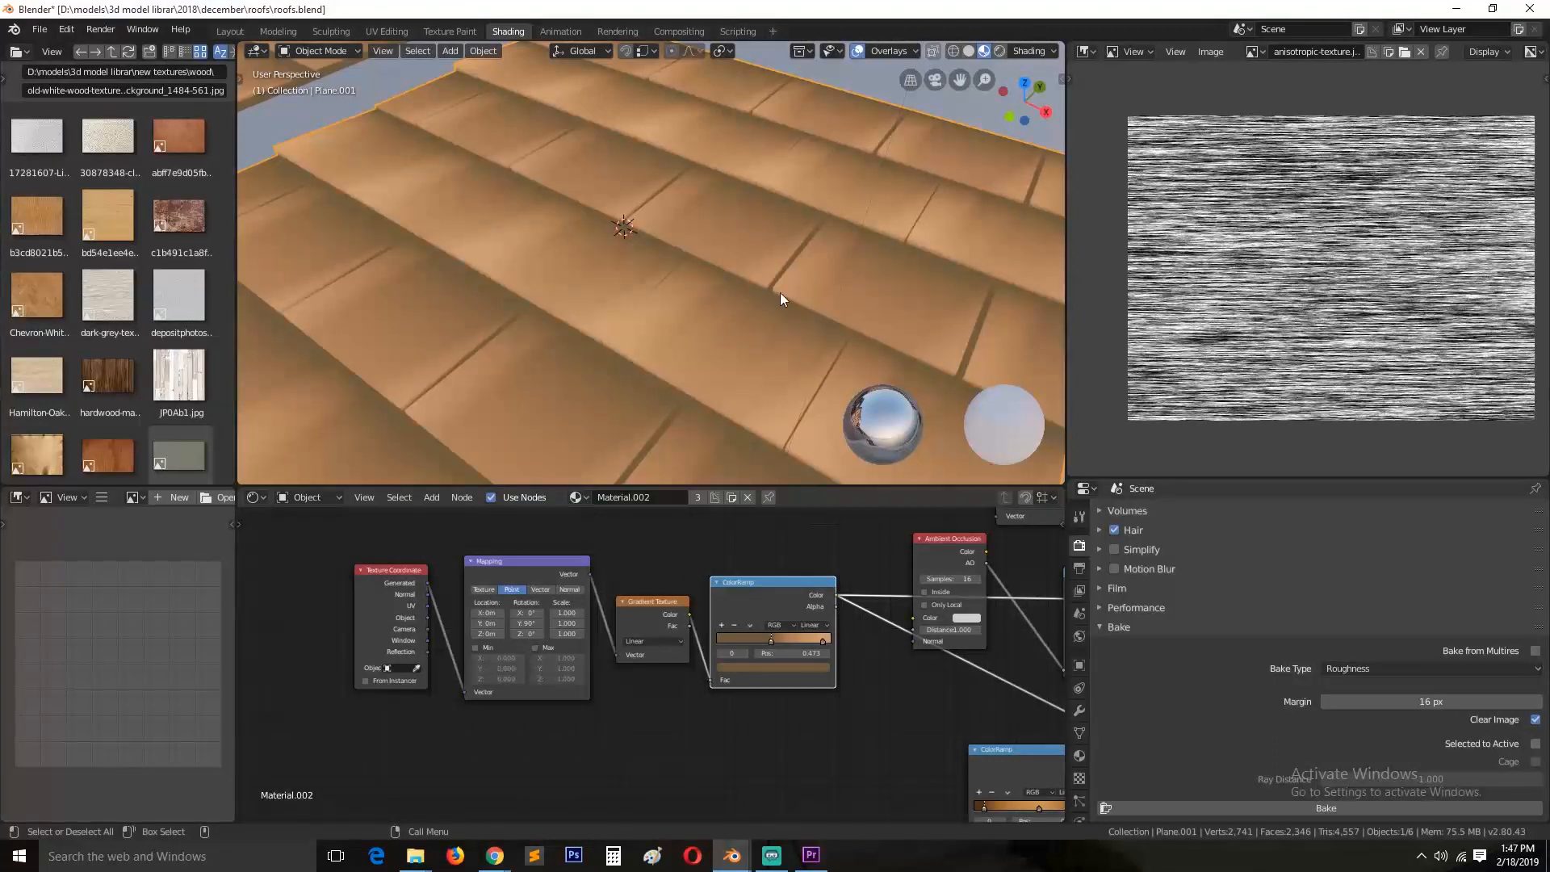
{"action": "middle_click_drag", "start_coordinate": [736, 291], "coordinate": [684, 400]}
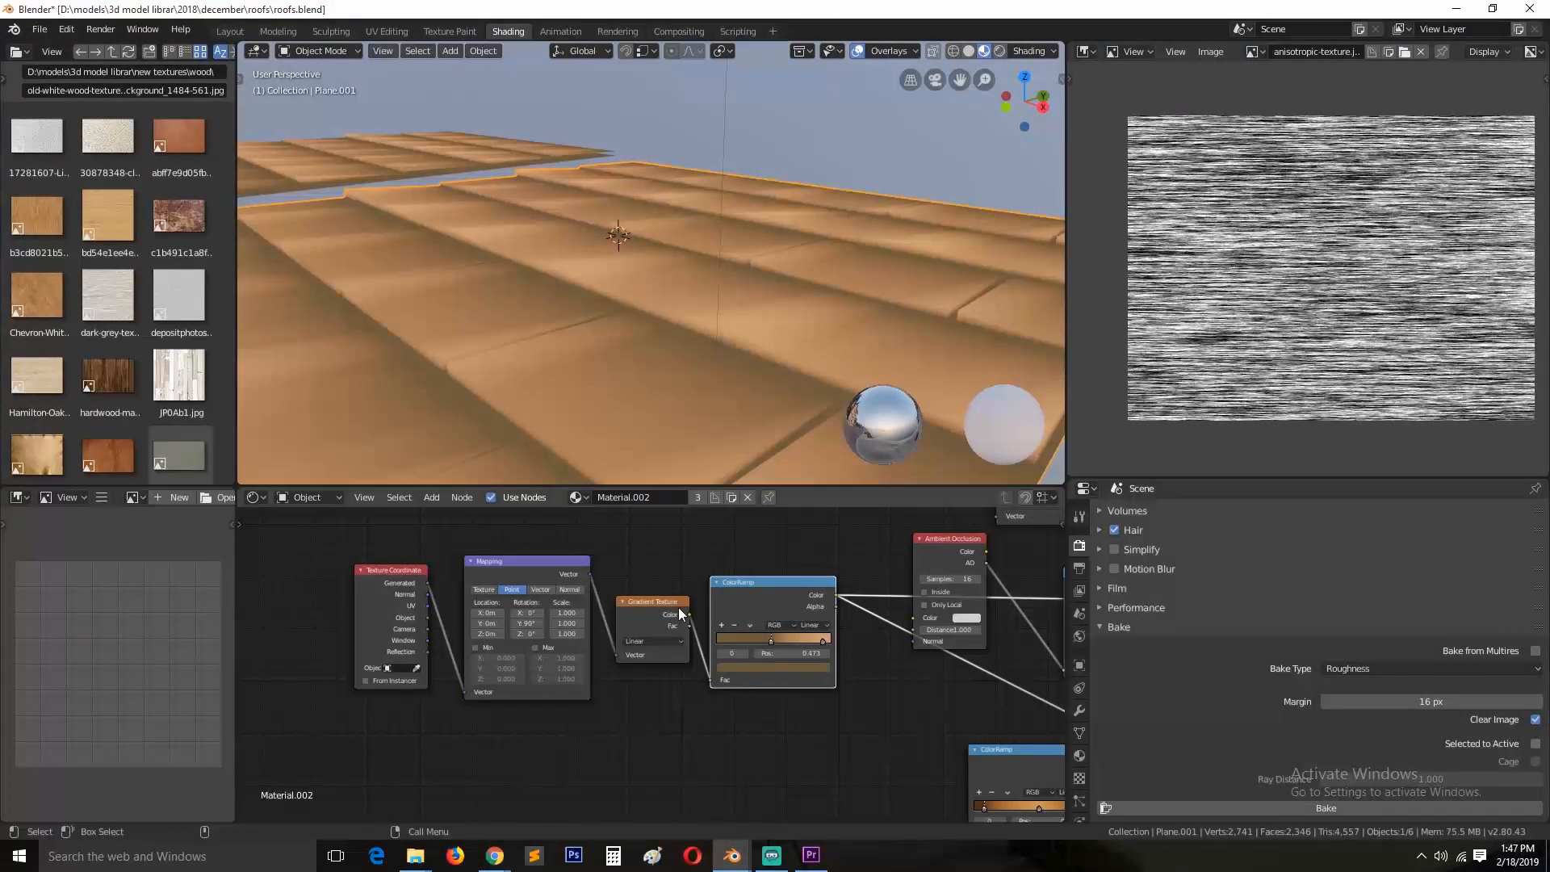
Step: Preview the raw Gradient Texture on the panel, and switch the preview back to its ColorRamp
{"action": "left_click", "coordinate": [650, 610], "text": "ctrl+shift"}
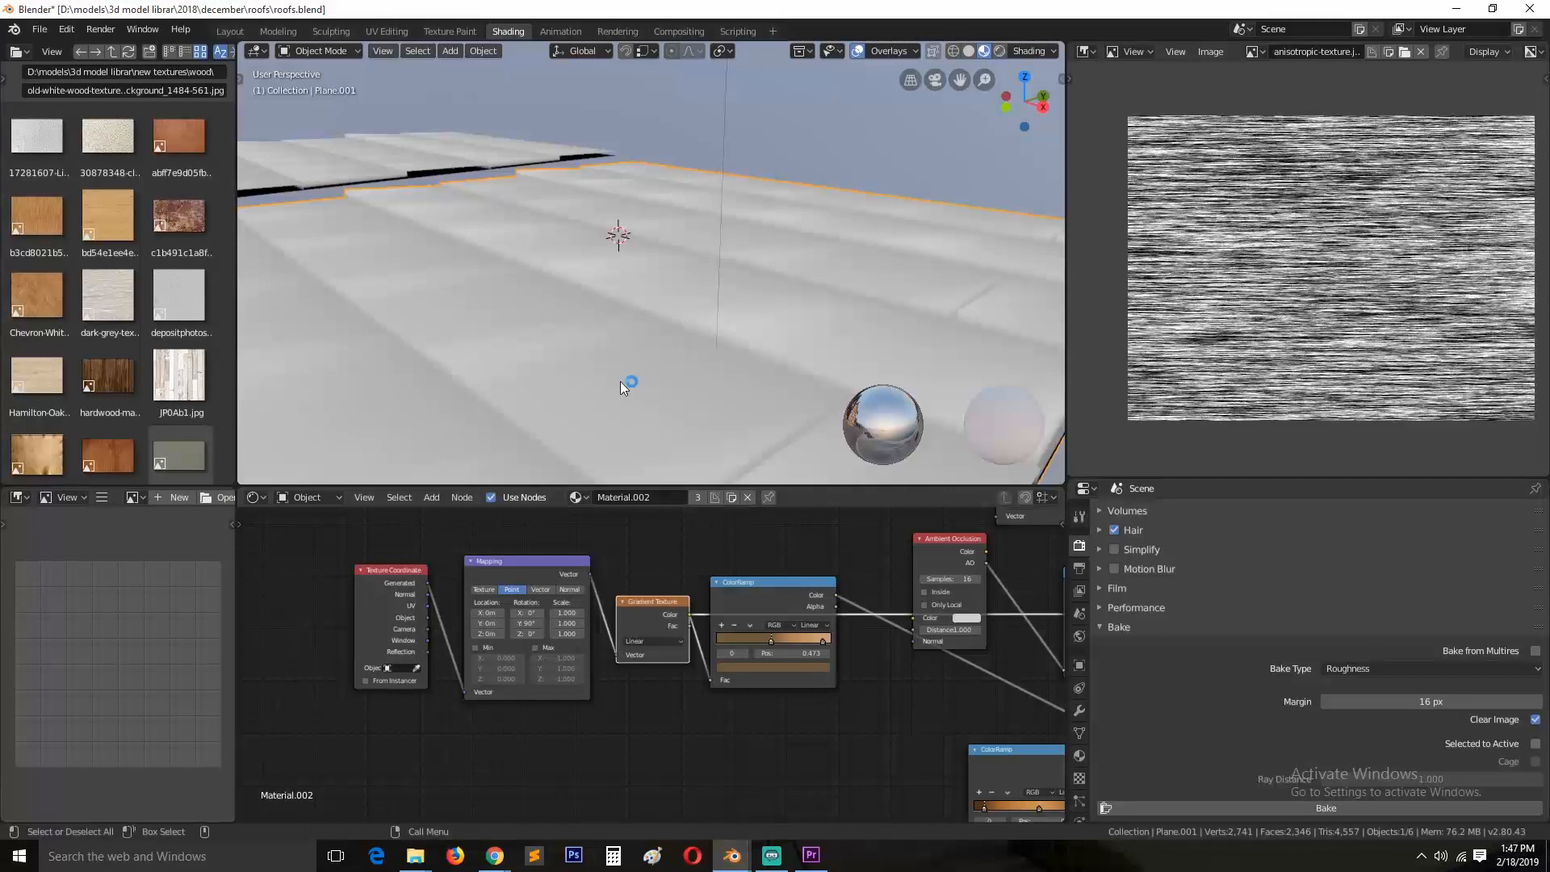
{"action": "middle_click_drag", "start_coordinate": [607, 206], "coordinate": [691, 394]}
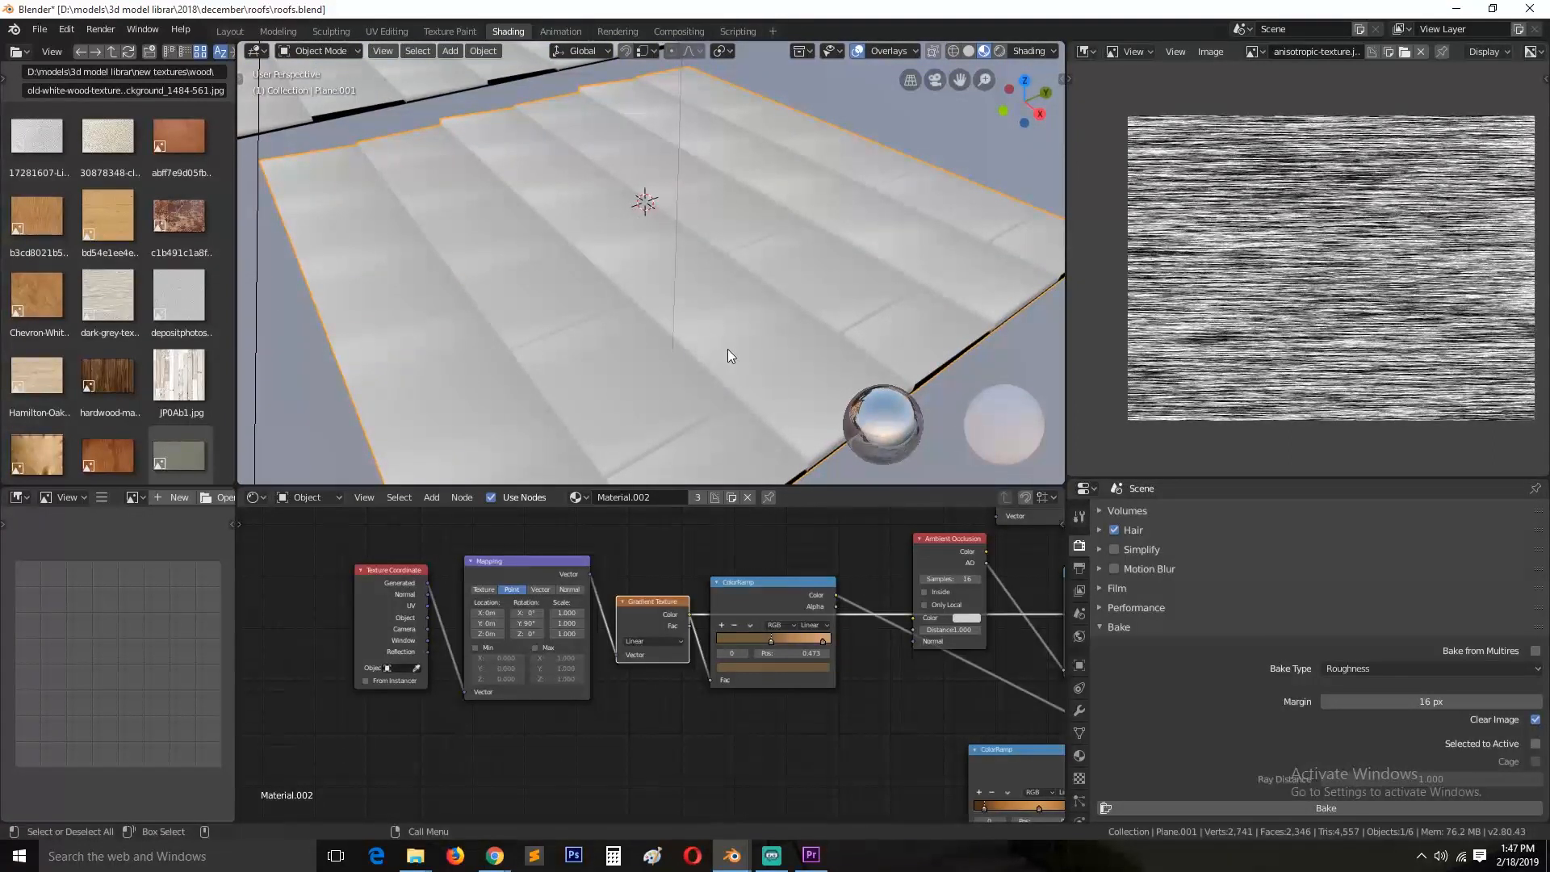
{"action": "left_click", "coordinate": [798, 586], "text": "ctrl+shift"}
Step: Preview the Soft Light node that blends the gradient ColorRamp with the anisotropic grain ColorRamp
{"action": "middle_click_drag", "start_coordinate": [854, 669], "coordinate": [504, 575]}
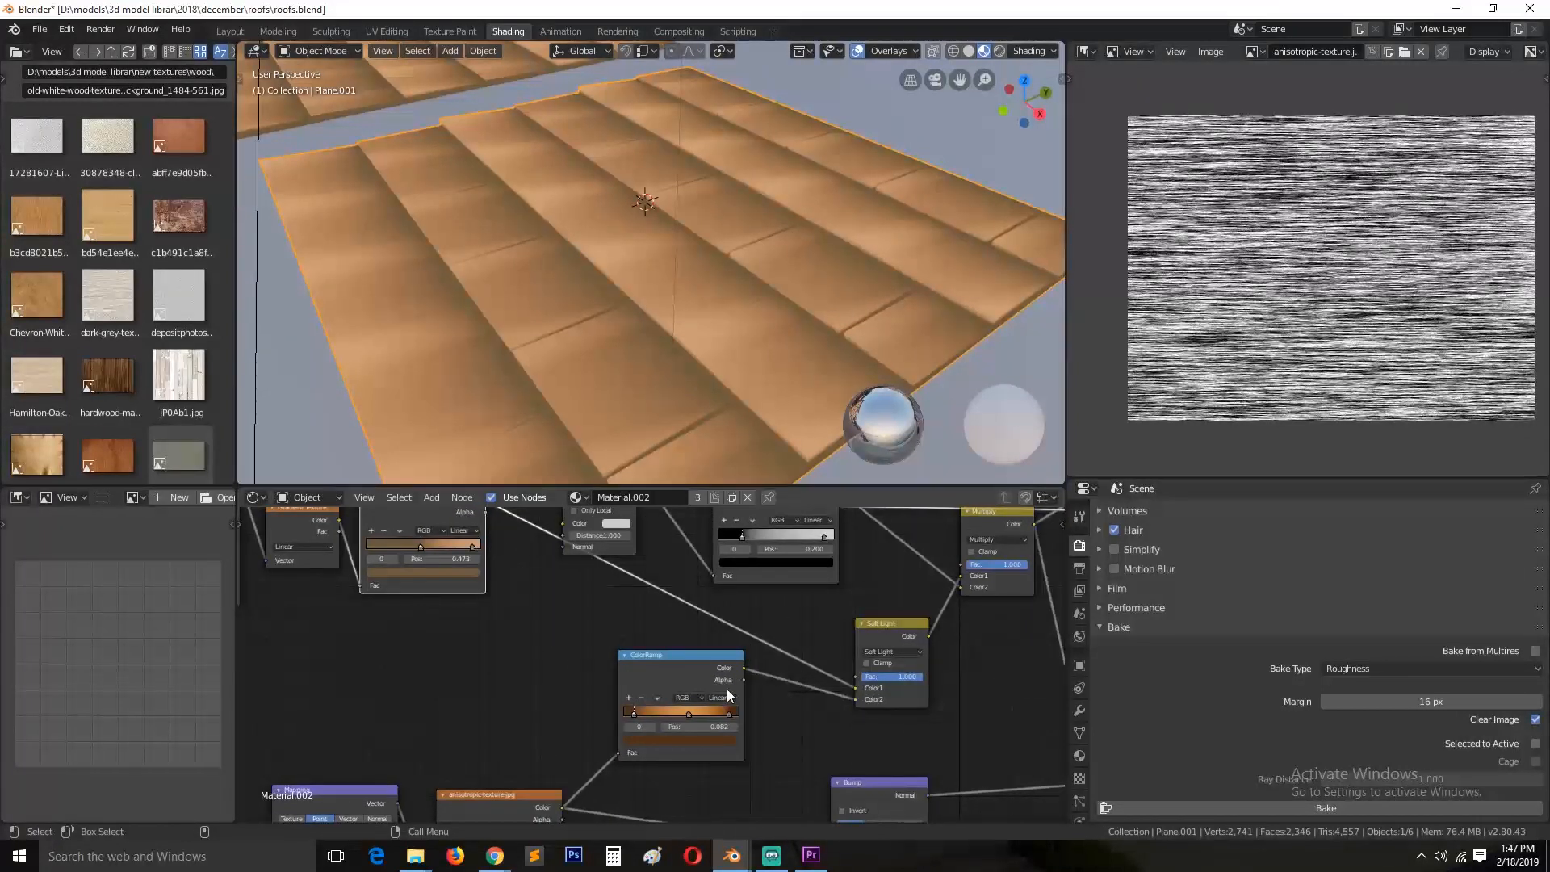
{"action": "left_click_drag", "start_coordinate": [727, 690], "coordinate": [720, 692]}
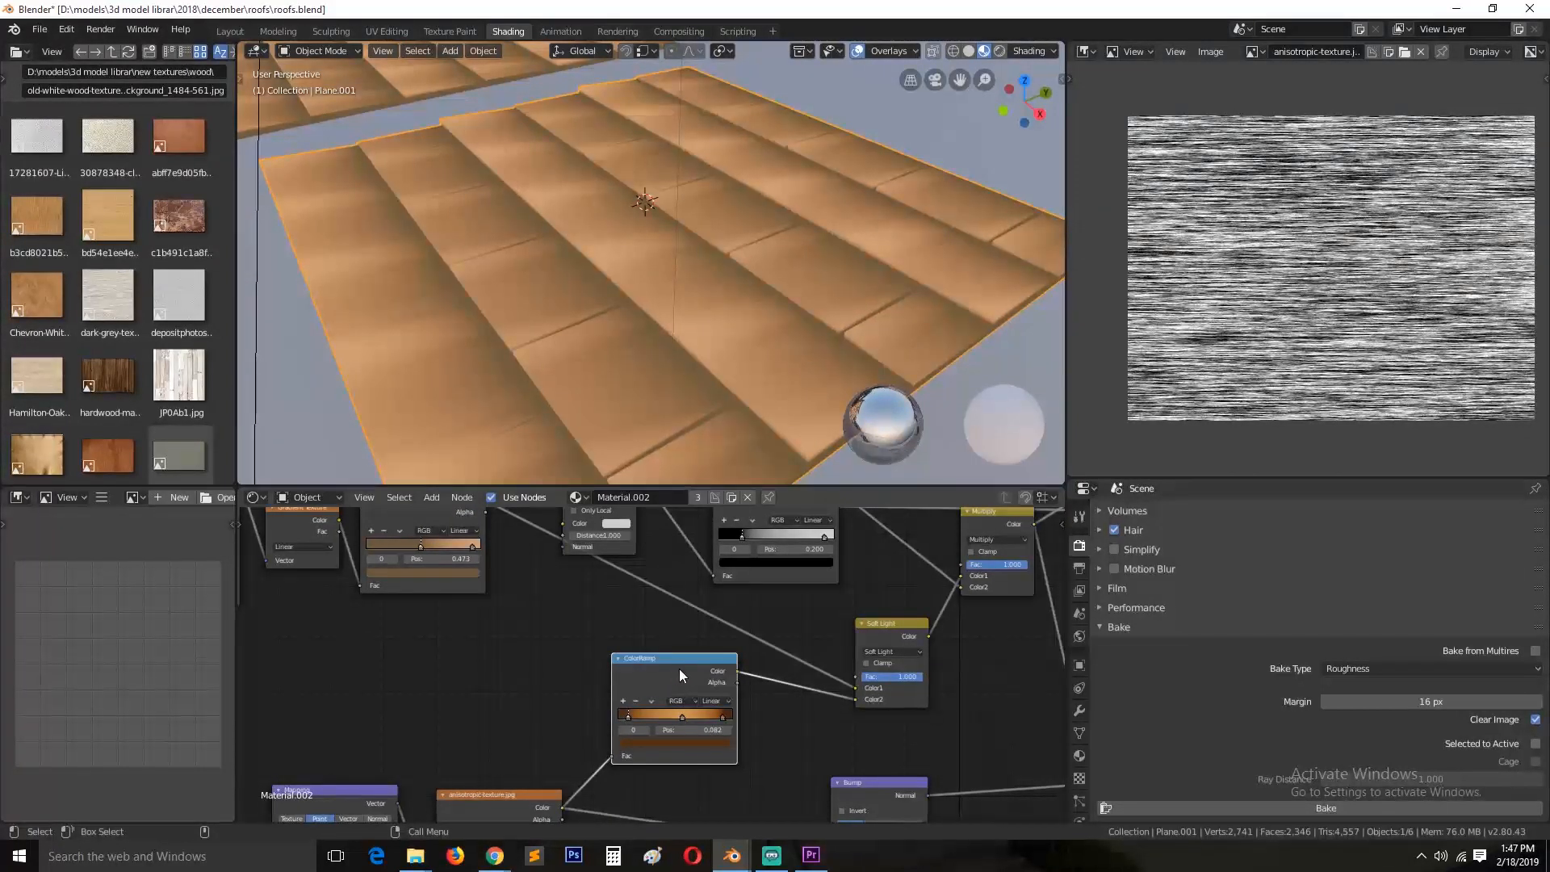
{"action": "middle_click_drag", "start_coordinate": [509, 765], "coordinate": [523, 705]}
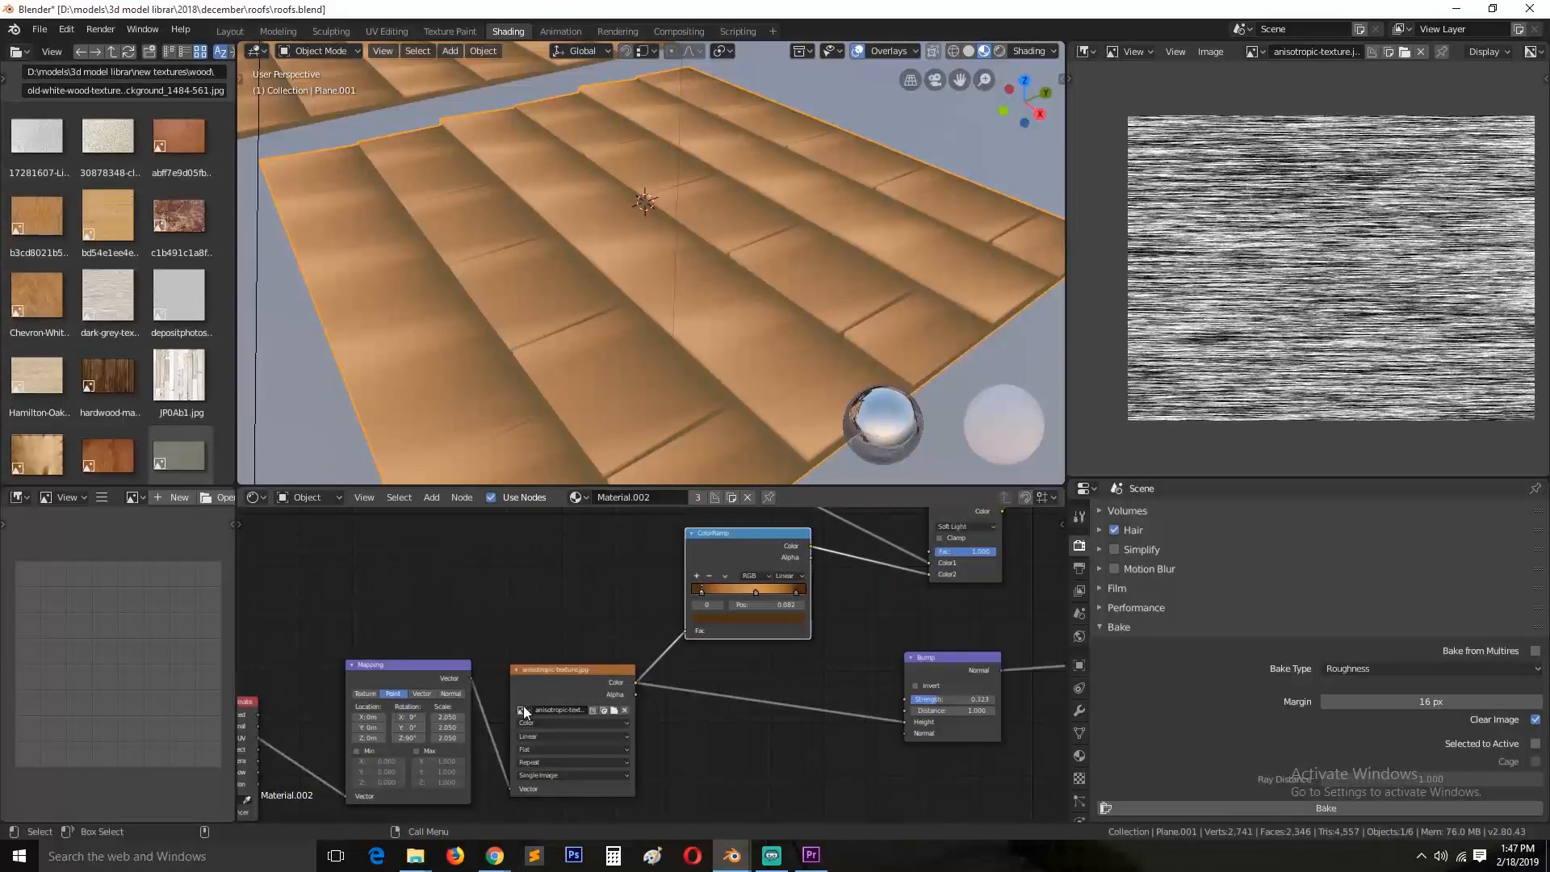
{"action": "middle_click_drag", "start_coordinate": [861, 641], "coordinate": [669, 734]}
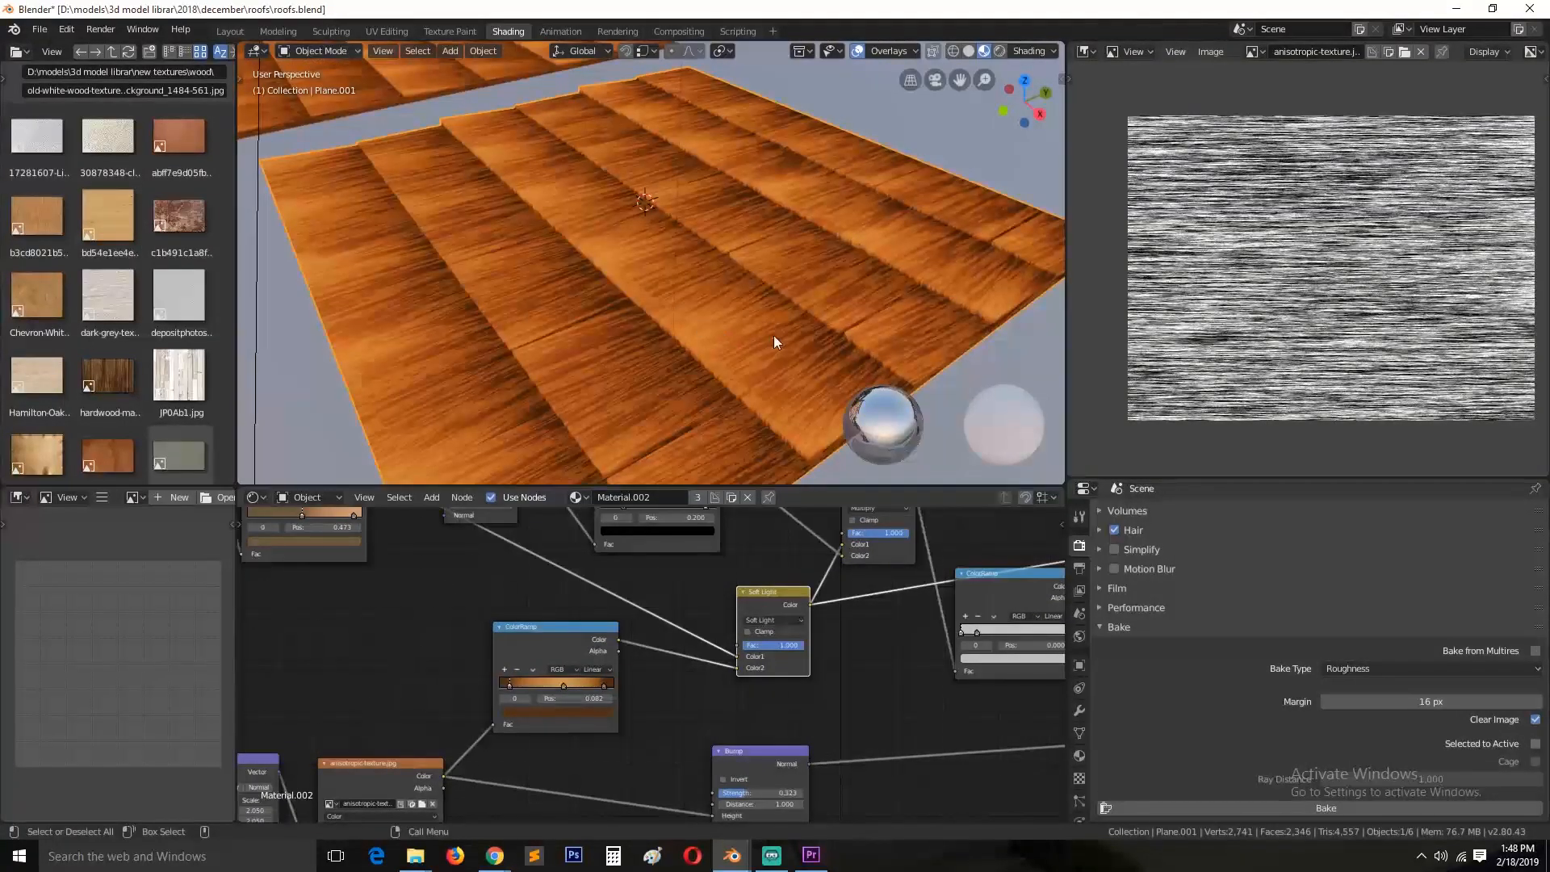
Step: Preview the Multiply node that adds the Ambient Occlusion ColorRamp, and examine the gaps between the shingles
{"action": "middle_click_drag", "start_coordinate": [677, 648], "coordinate": [652, 800]}
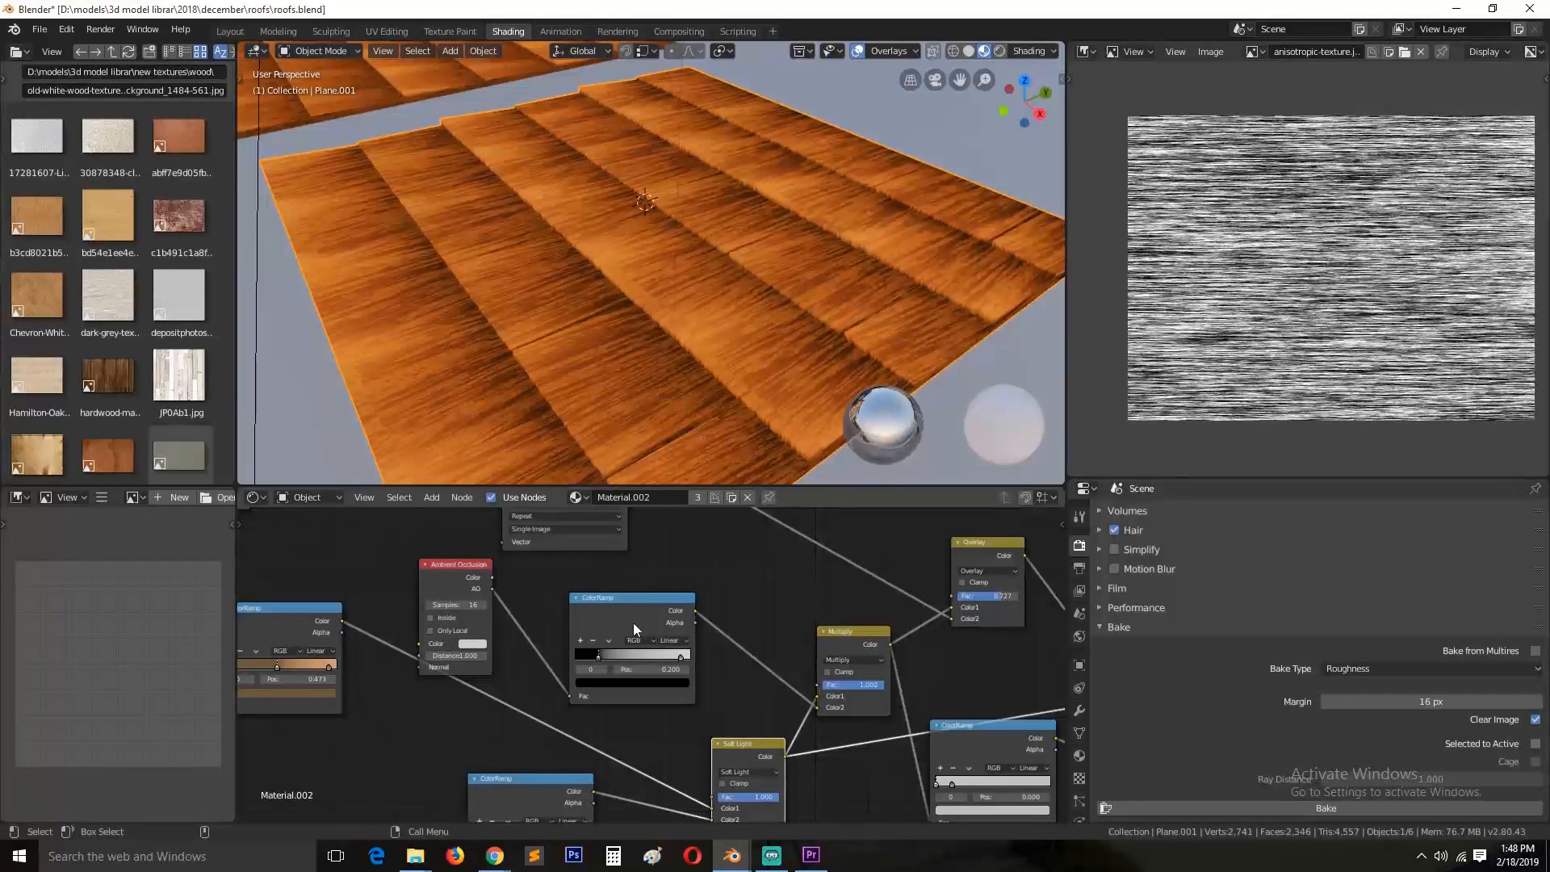
{"action": "left_click", "coordinate": [862, 632], "text": "ctrl+shift"}
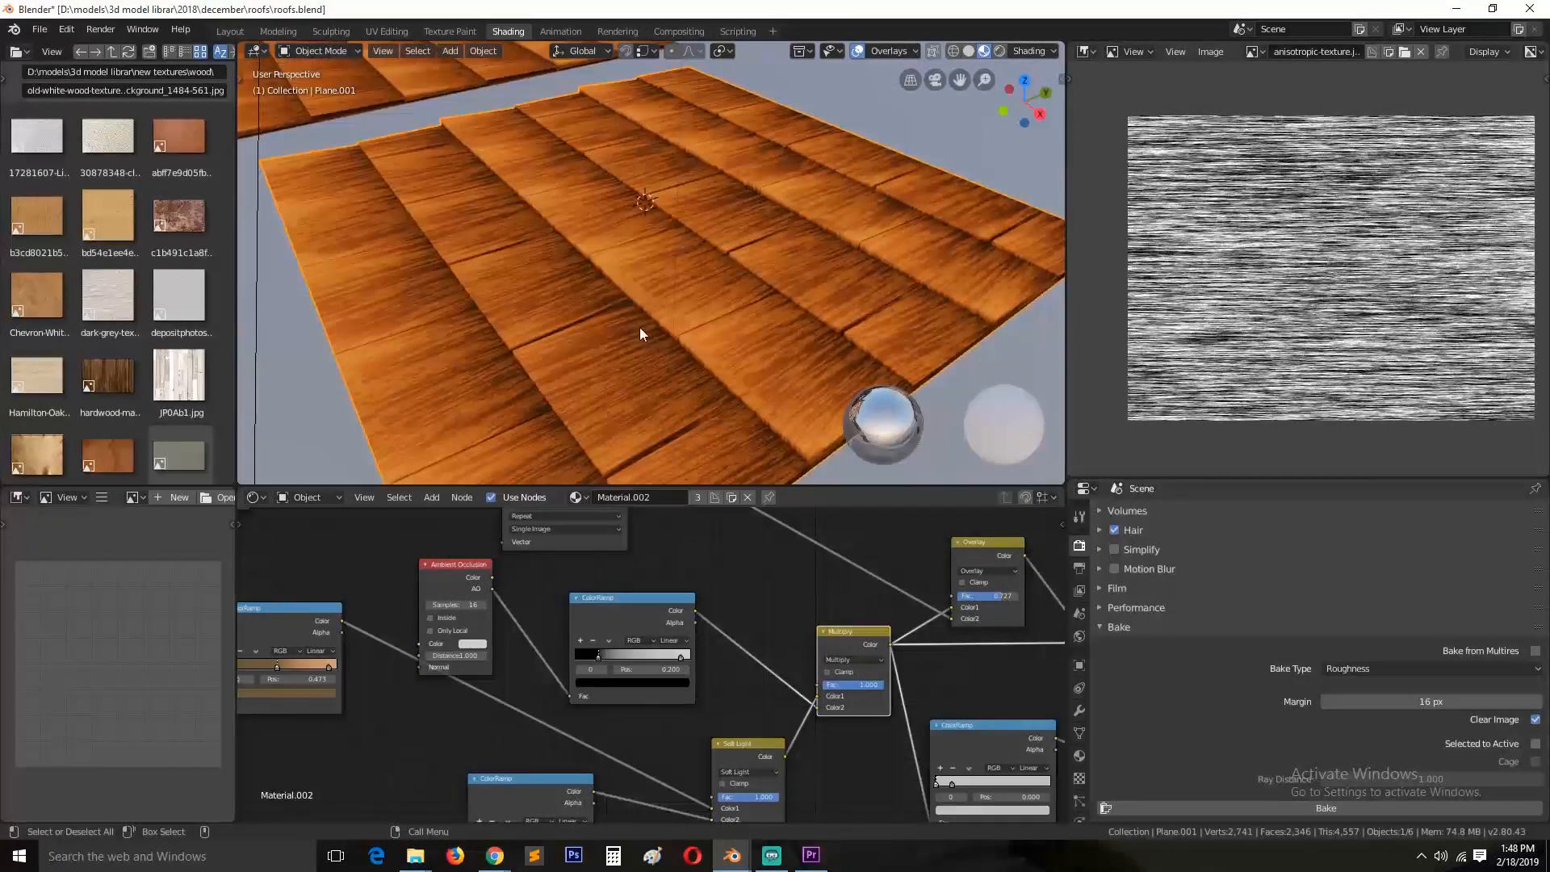
{"action": "middle_click_drag", "start_coordinate": [640, 326], "coordinate": [786, 365]}
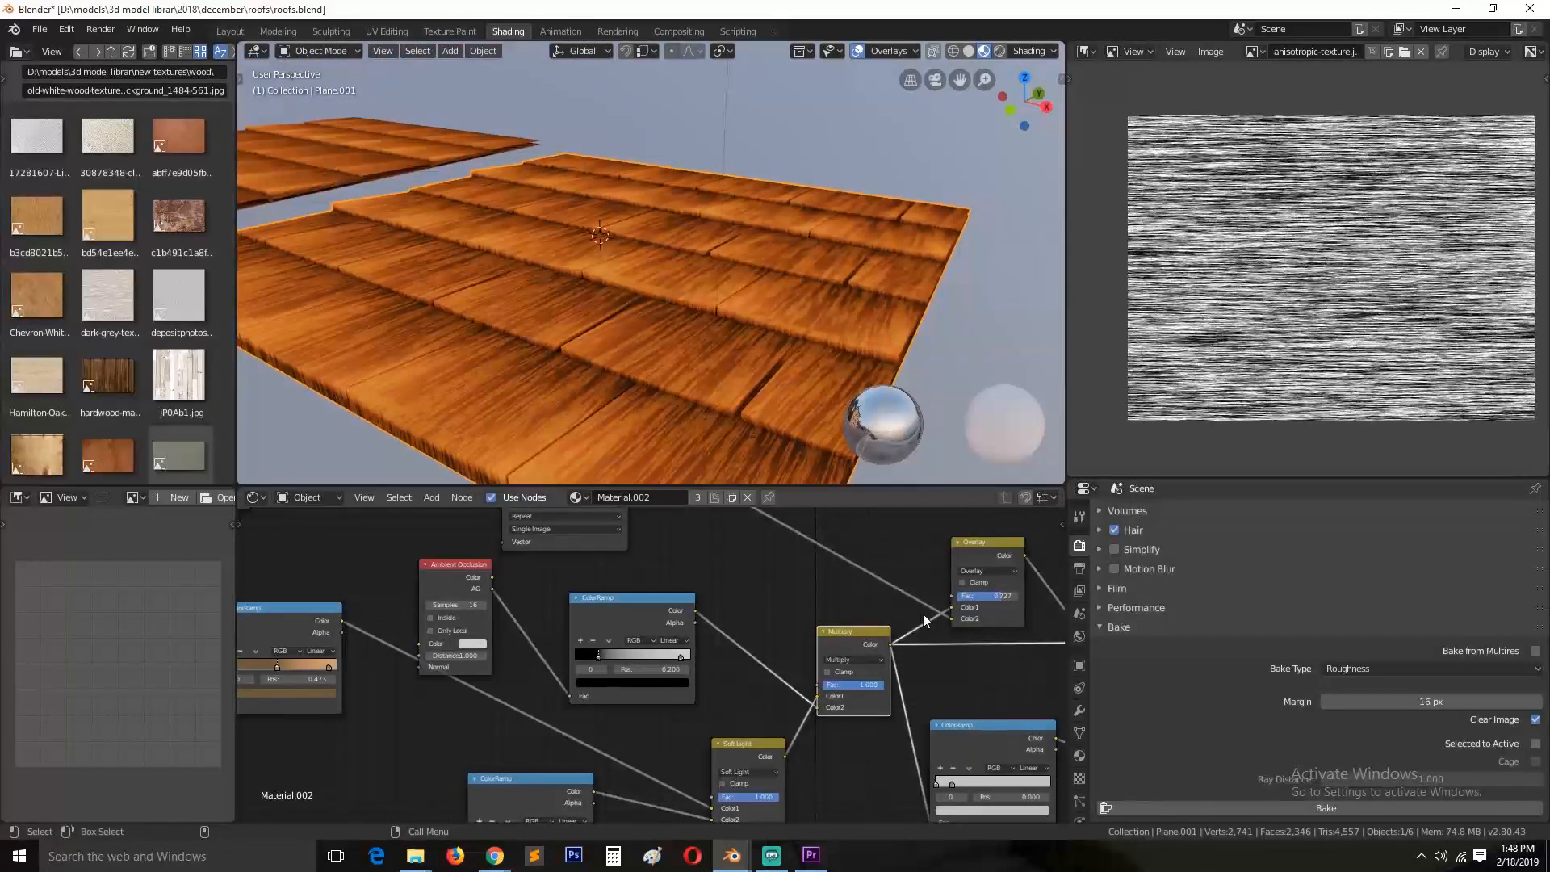
Step: Preview the old-white-wood image texture on the panel and trace its link to the Overlay node
{"action": "scroll", "coordinate": [992, 599], "scroll_direction": "down", "scroll_amount": 6}
{"action": "middle_click_drag", "start_coordinate": [700, 607], "coordinate": [858, 683]}
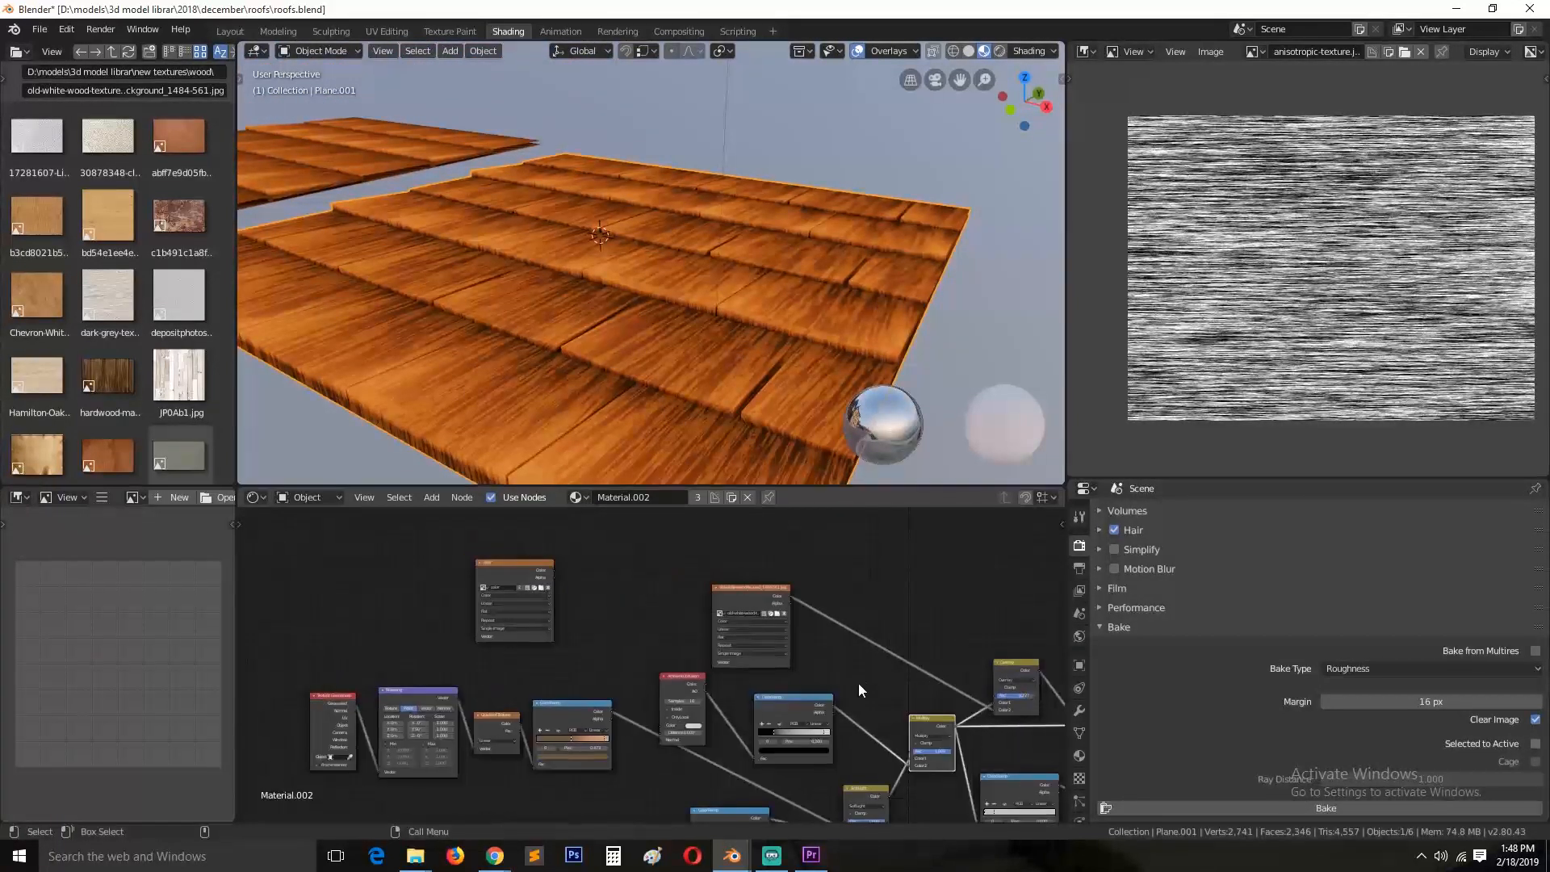
{"action": "scroll", "coordinate": [832, 634], "scroll_direction": "up", "scroll_amount": 4}
{"action": "left_click", "coordinate": [802, 570], "text": "ctrl+shift"}
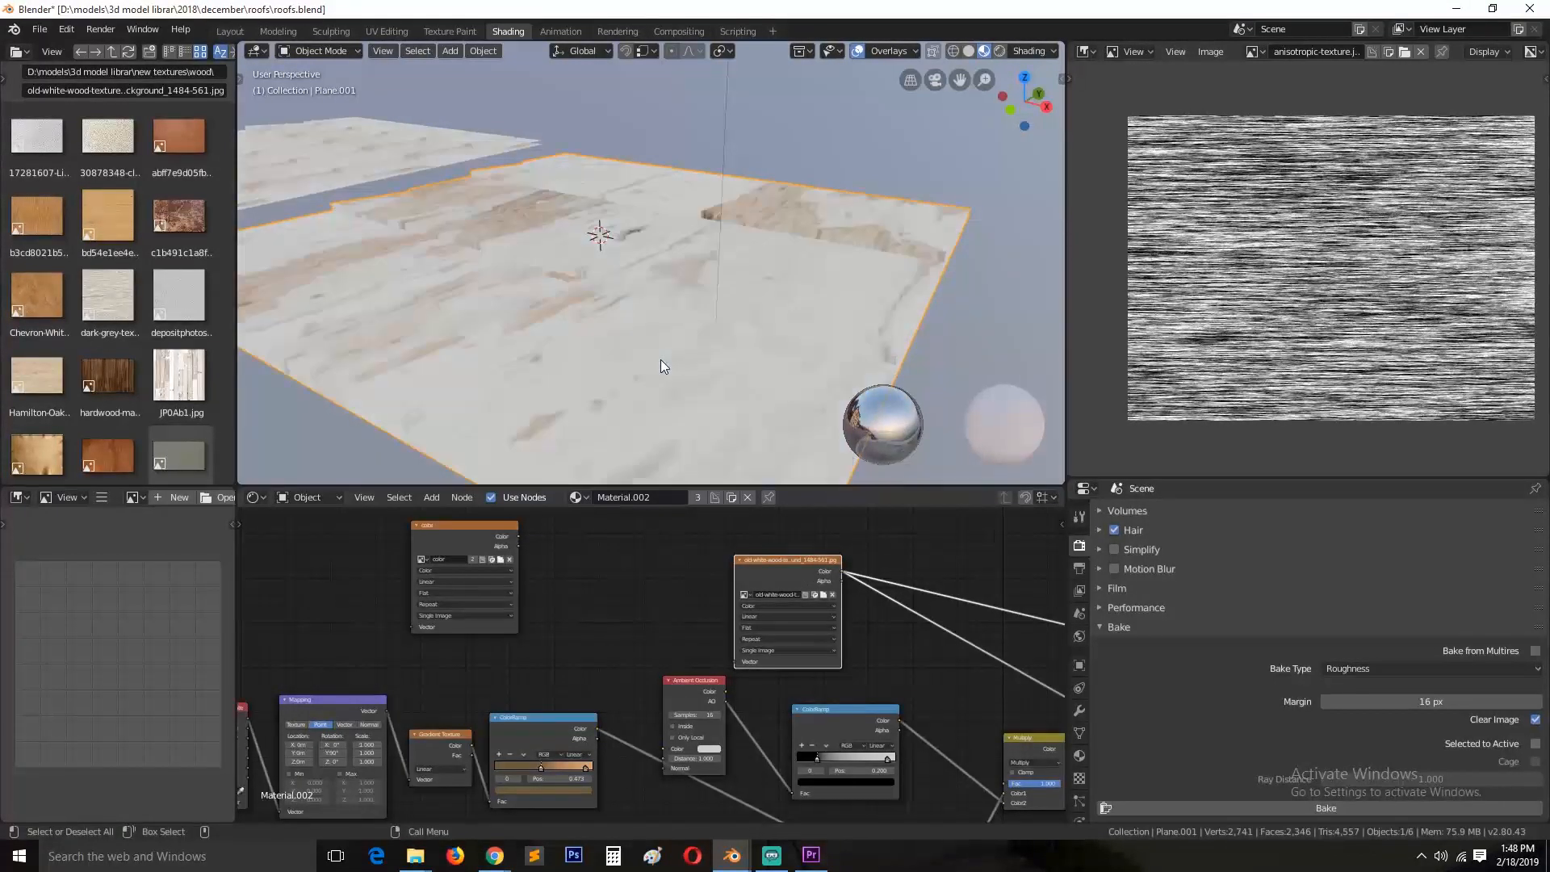
{"action": "middle_click_drag", "start_coordinate": [660, 360], "coordinate": [647, 439]}
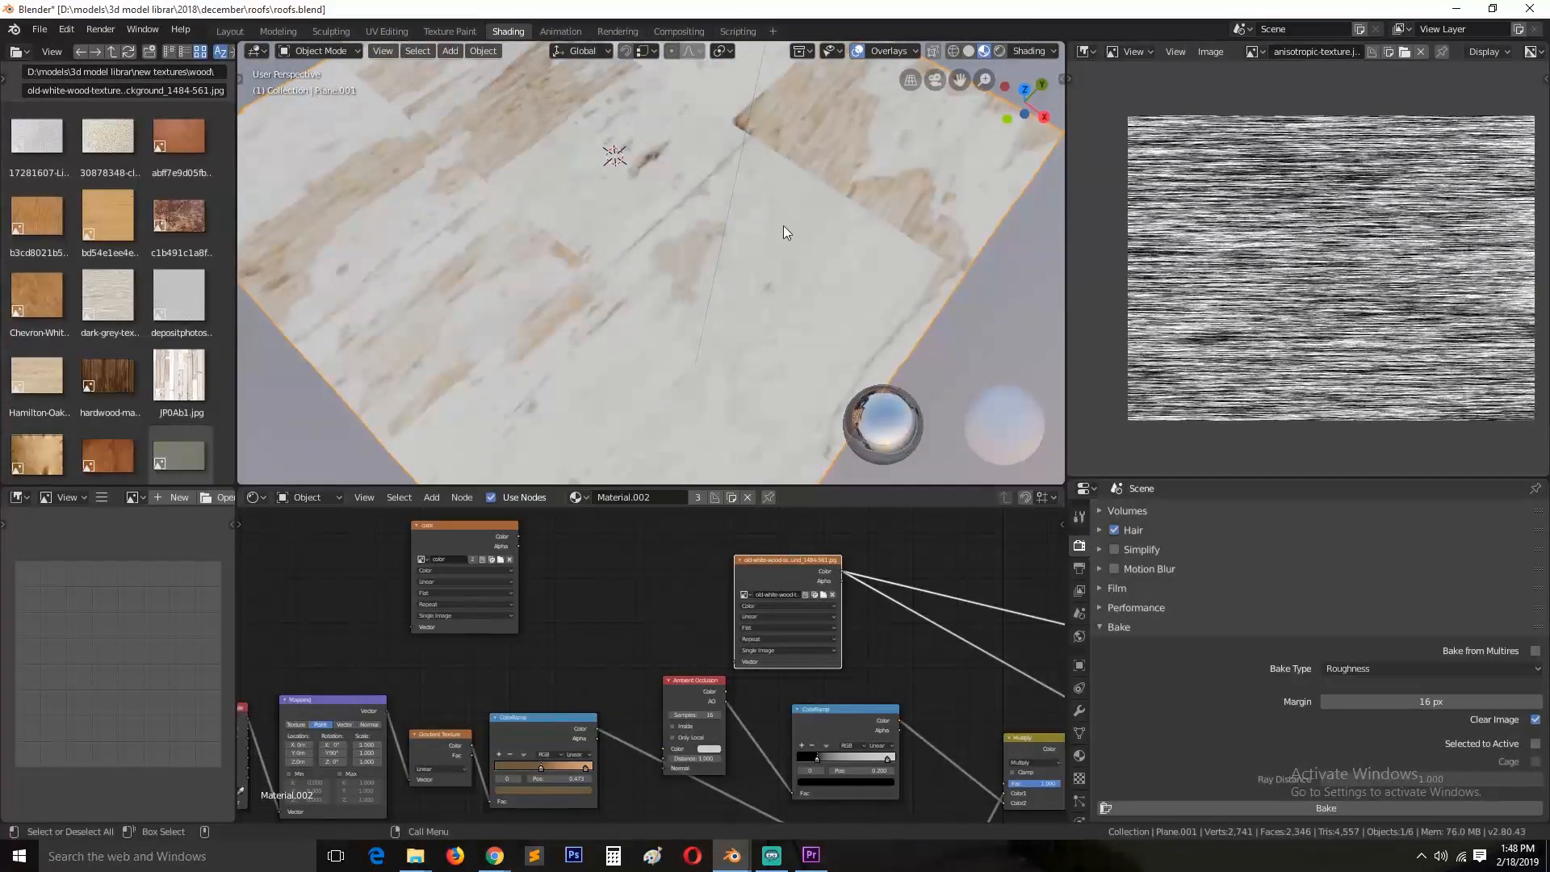
{"action": "middle_click_drag", "start_coordinate": [688, 352], "coordinate": [637, 296], "text": "shift"}
{"action": "middle_click_drag", "start_coordinate": [855, 583], "coordinate": [548, 534]}
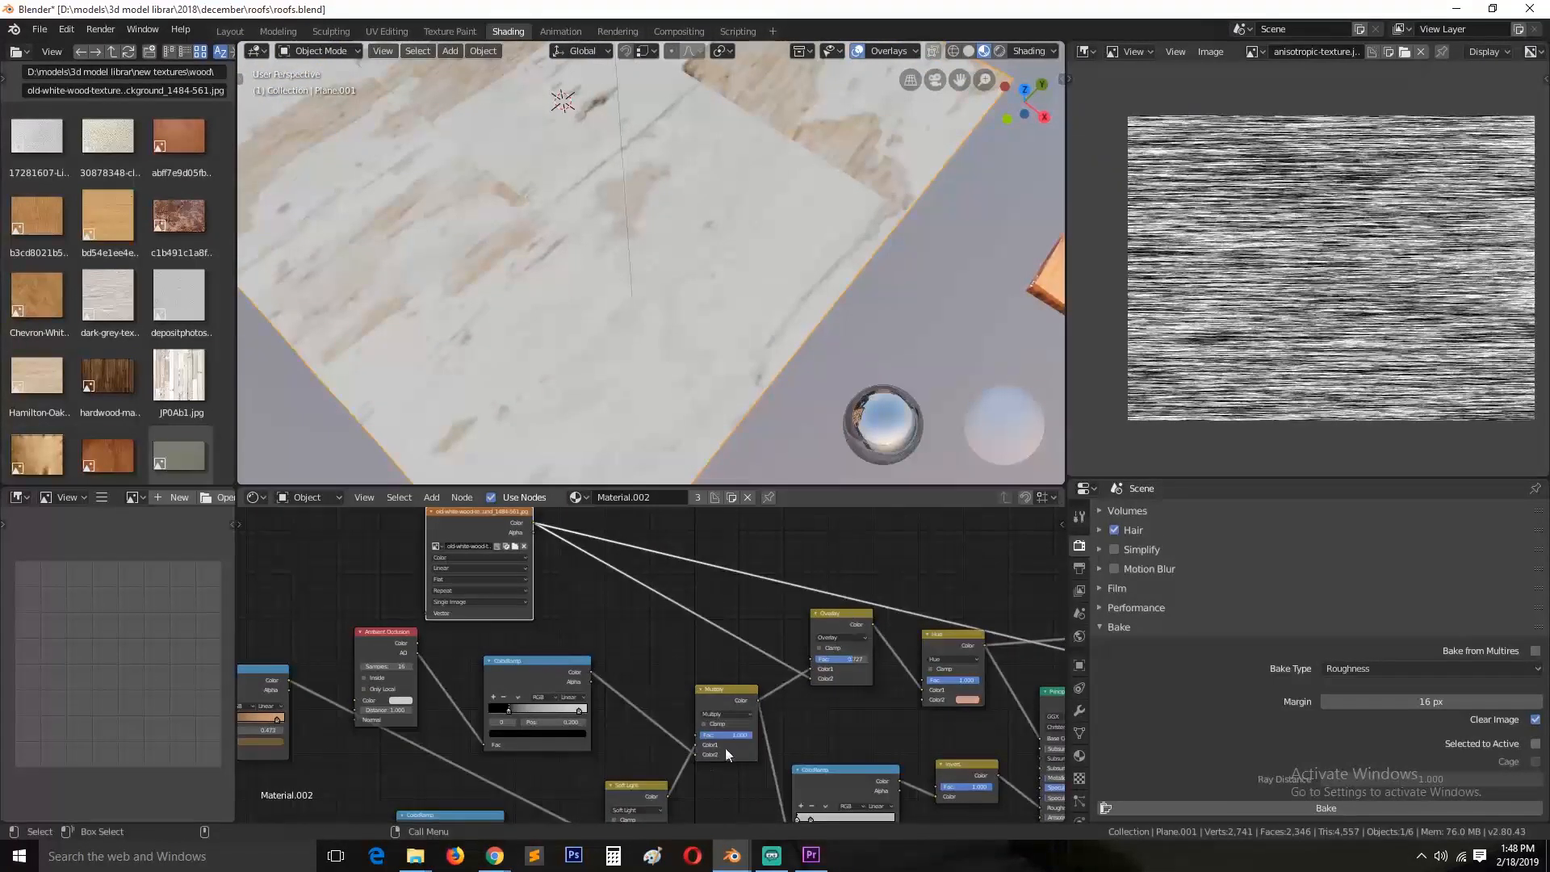
Step: Preview the Overlay node that combines the old-white-wood texture with the multiplied shingle colour
{"action": "key", "text": "Home"}
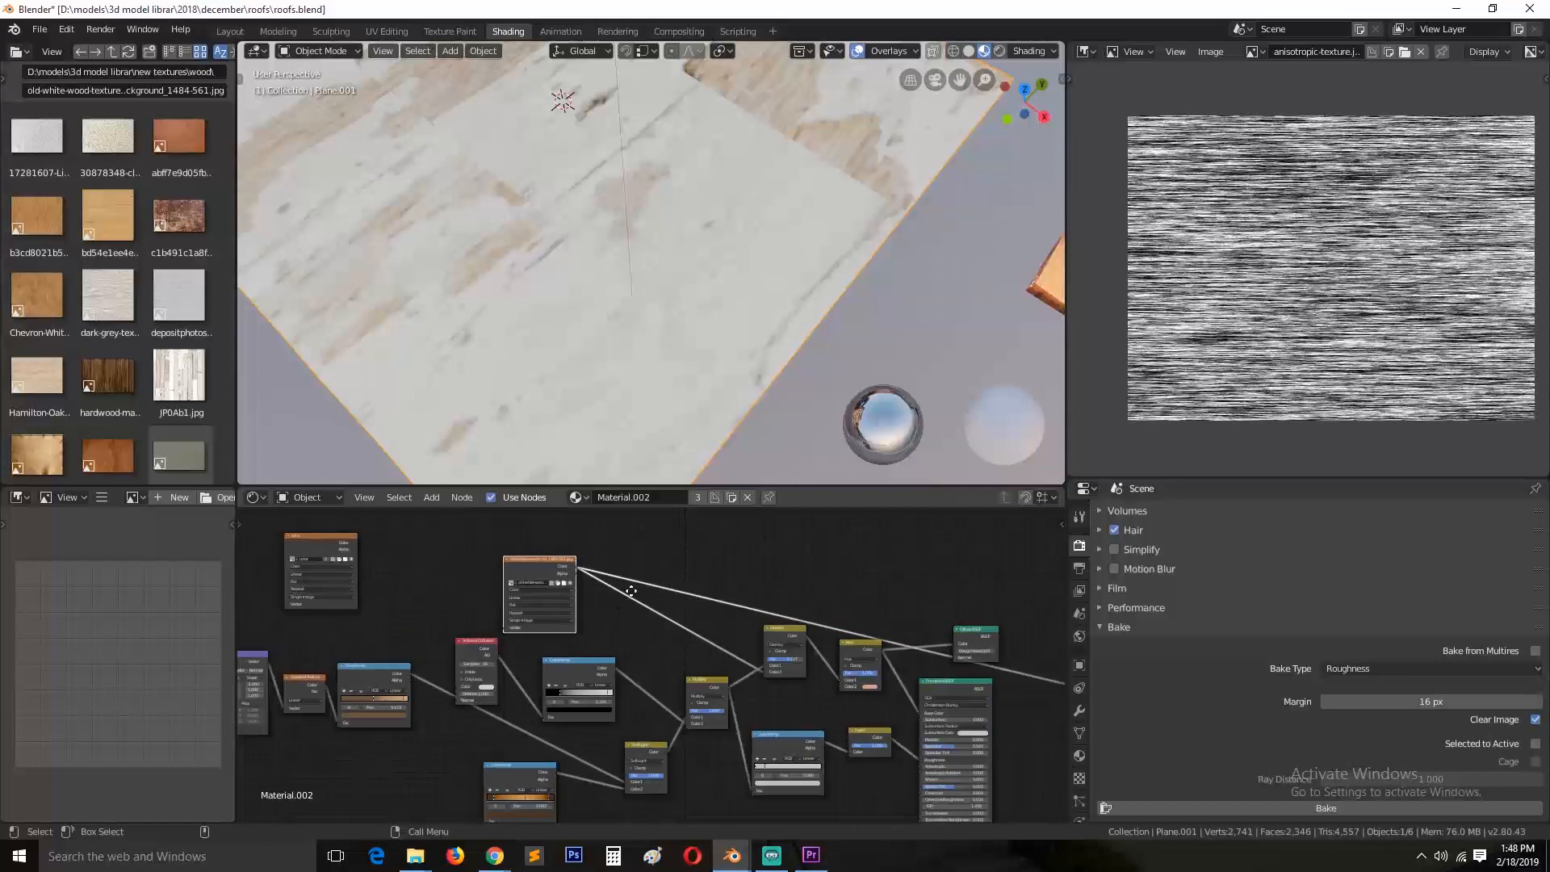
{"action": "middle_click_drag", "start_coordinate": [786, 646], "coordinate": [558, 690]}
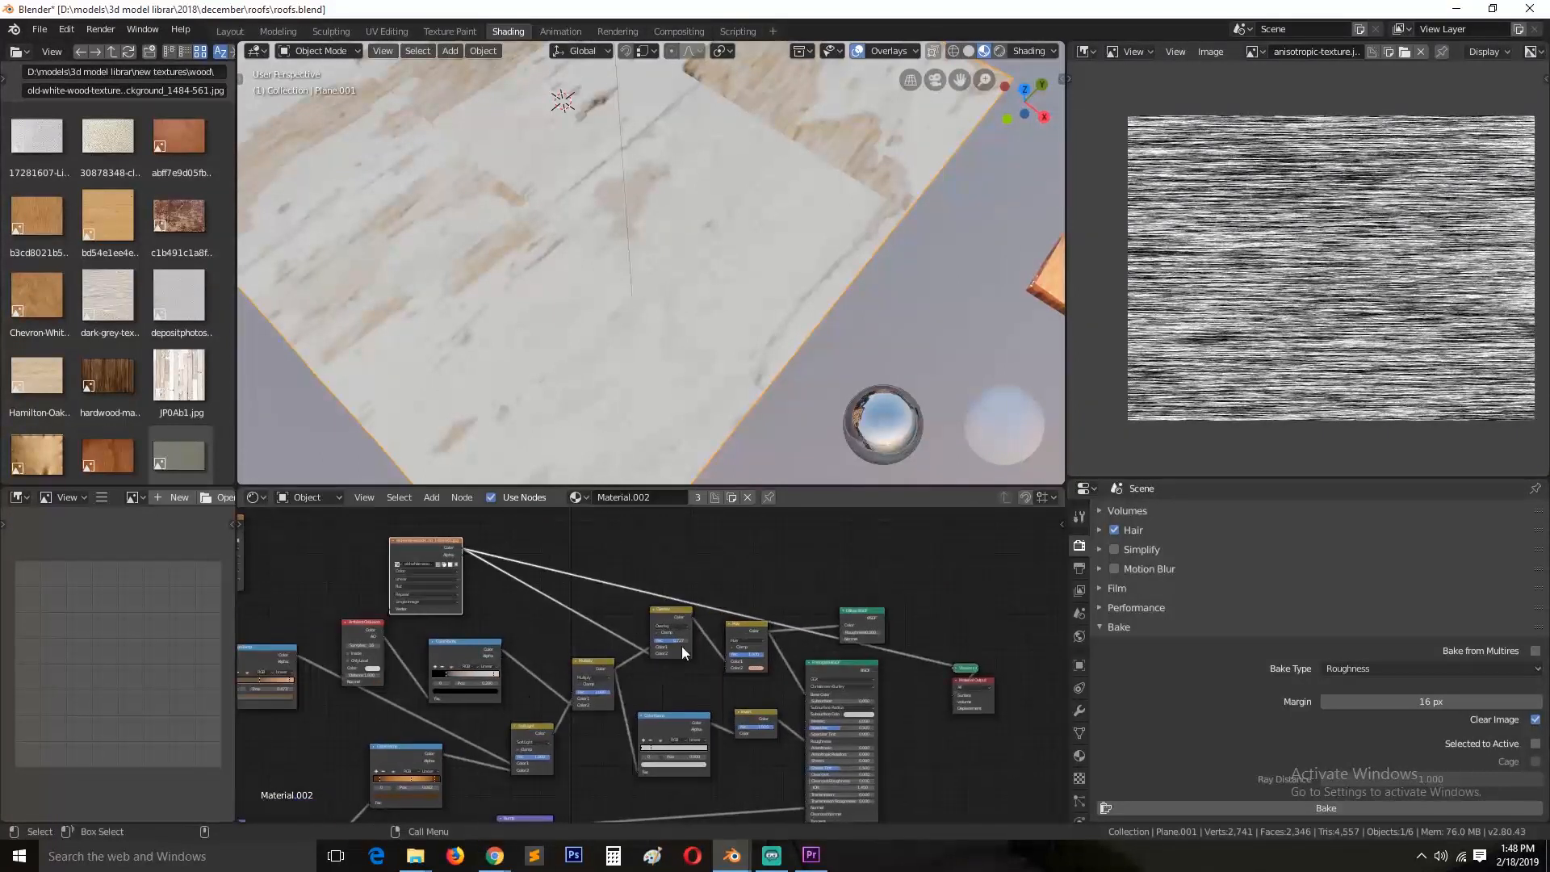
{"action": "left_click", "coordinate": [686, 617], "text": "ctrl+shift"}
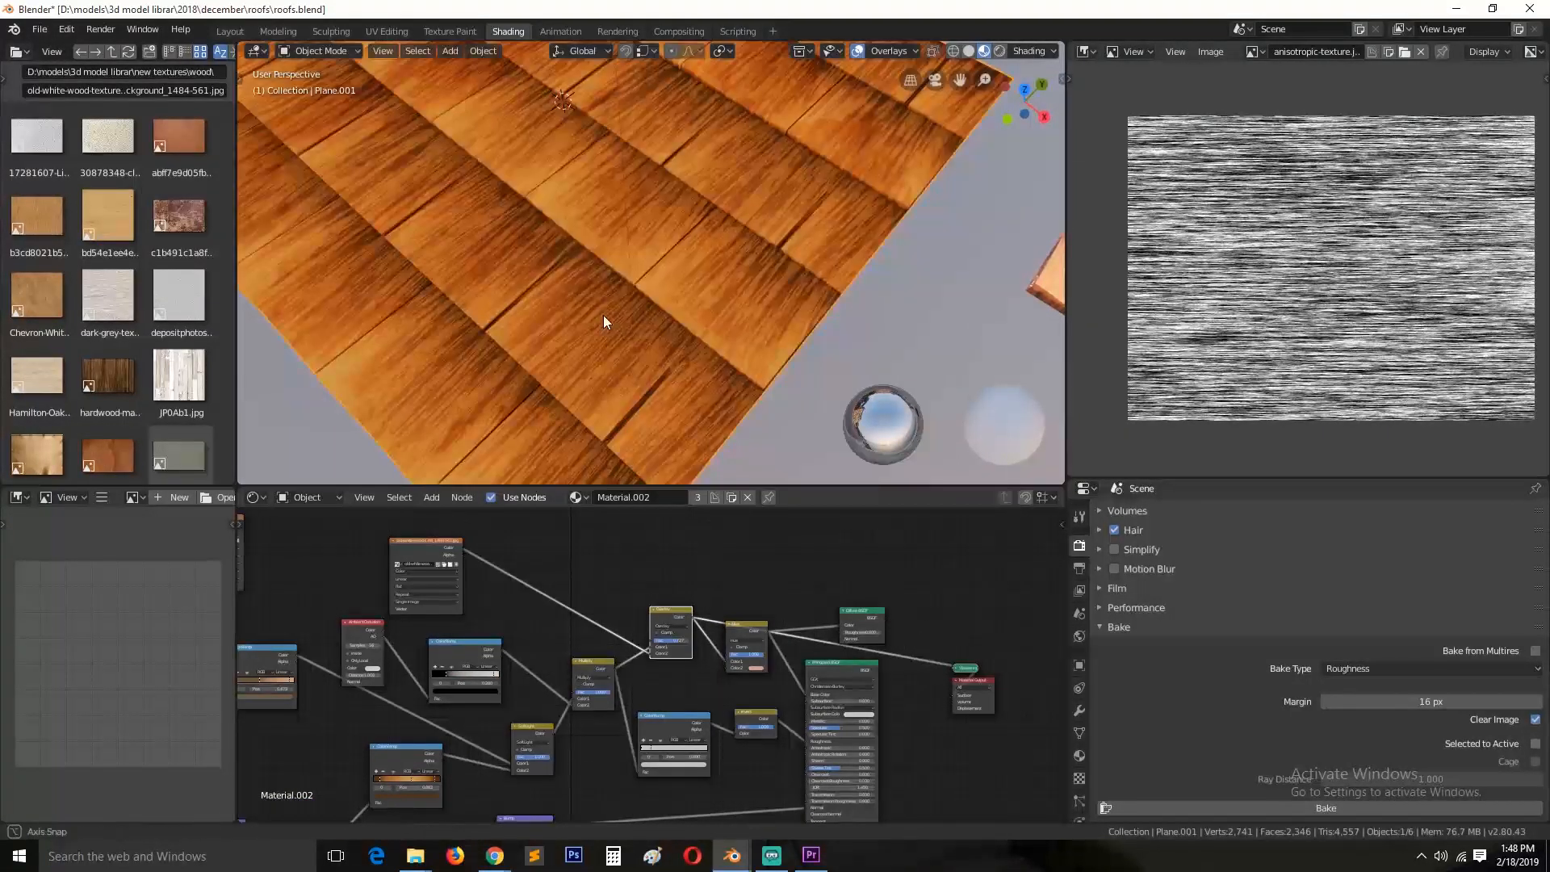
{"action": "middle_click_drag", "start_coordinate": [603, 314], "coordinate": [622, 255]}
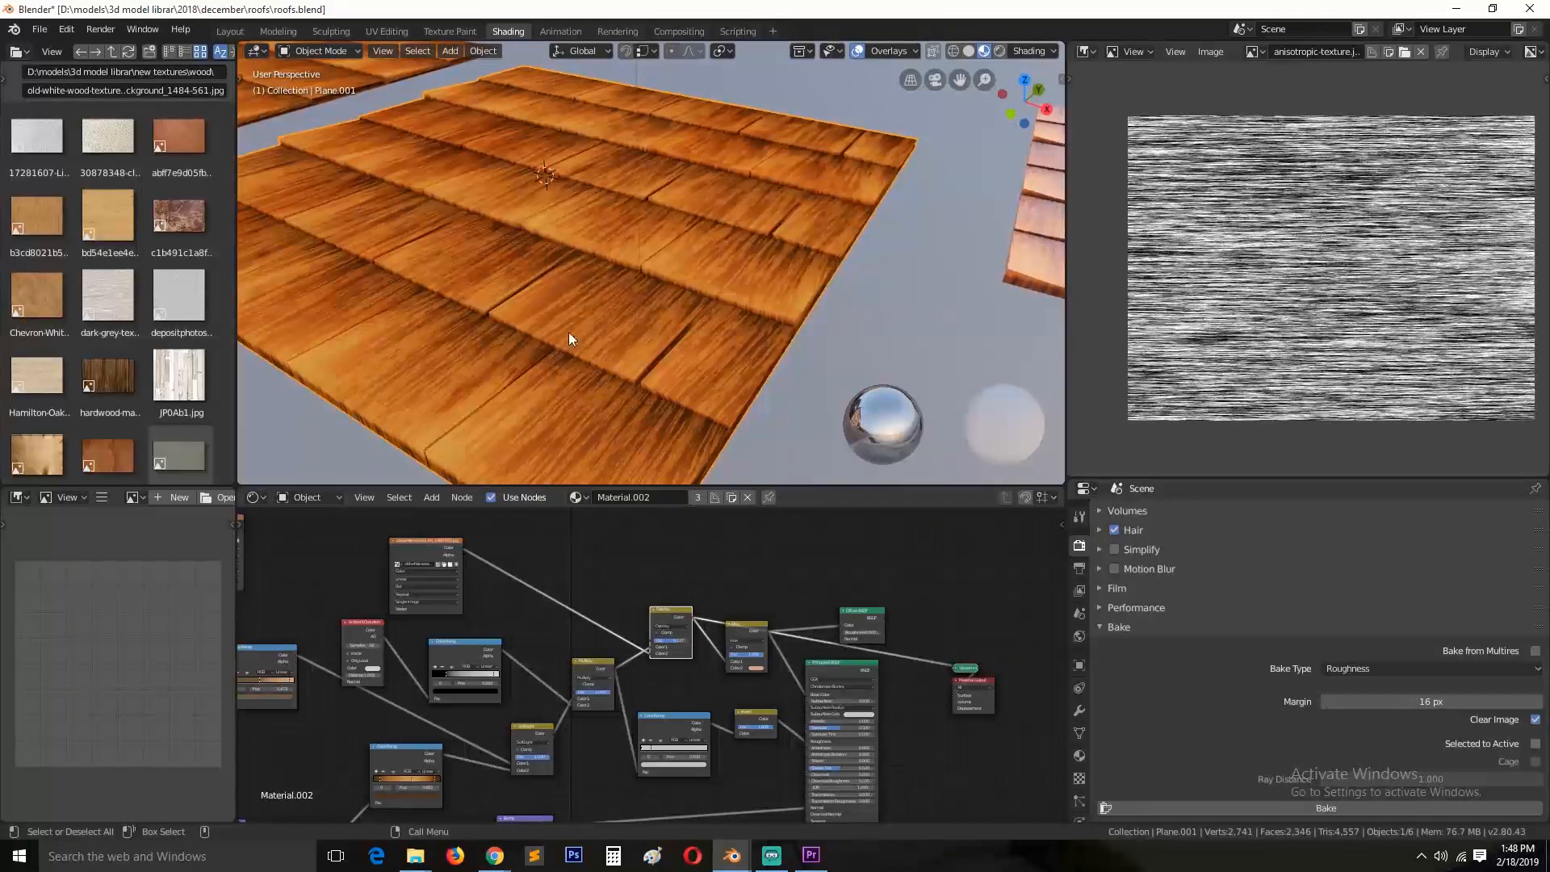
Step: Reposition the Hue node between the Overlay node and the shader nodes so its links can be read
{"action": "scroll", "coordinate": [698, 708], "scroll_direction": "up", "scroll_amount": 4}
{"action": "left_click_drag", "start_coordinate": [709, 613], "coordinate": [723, 611]}
{"action": "middle_click_drag", "start_coordinate": [779, 605], "coordinate": [612, 611]}
{"action": "left_click_drag", "start_coordinate": [685, 594], "coordinate": [723, 555]}
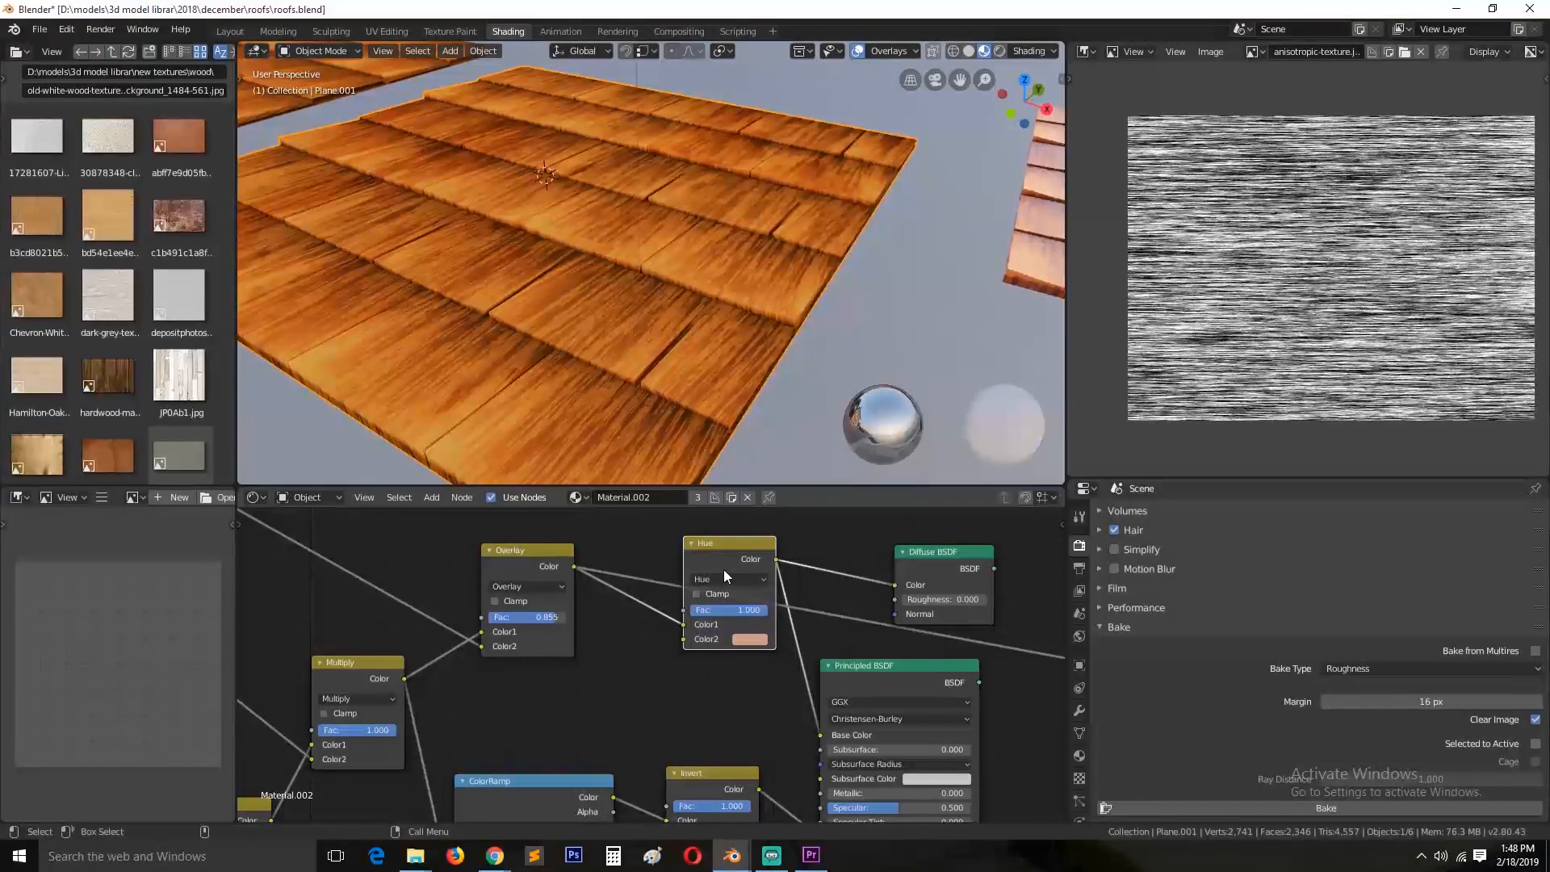
{"action": "middle_click_drag", "start_coordinate": [767, 594], "coordinate": [595, 590]}
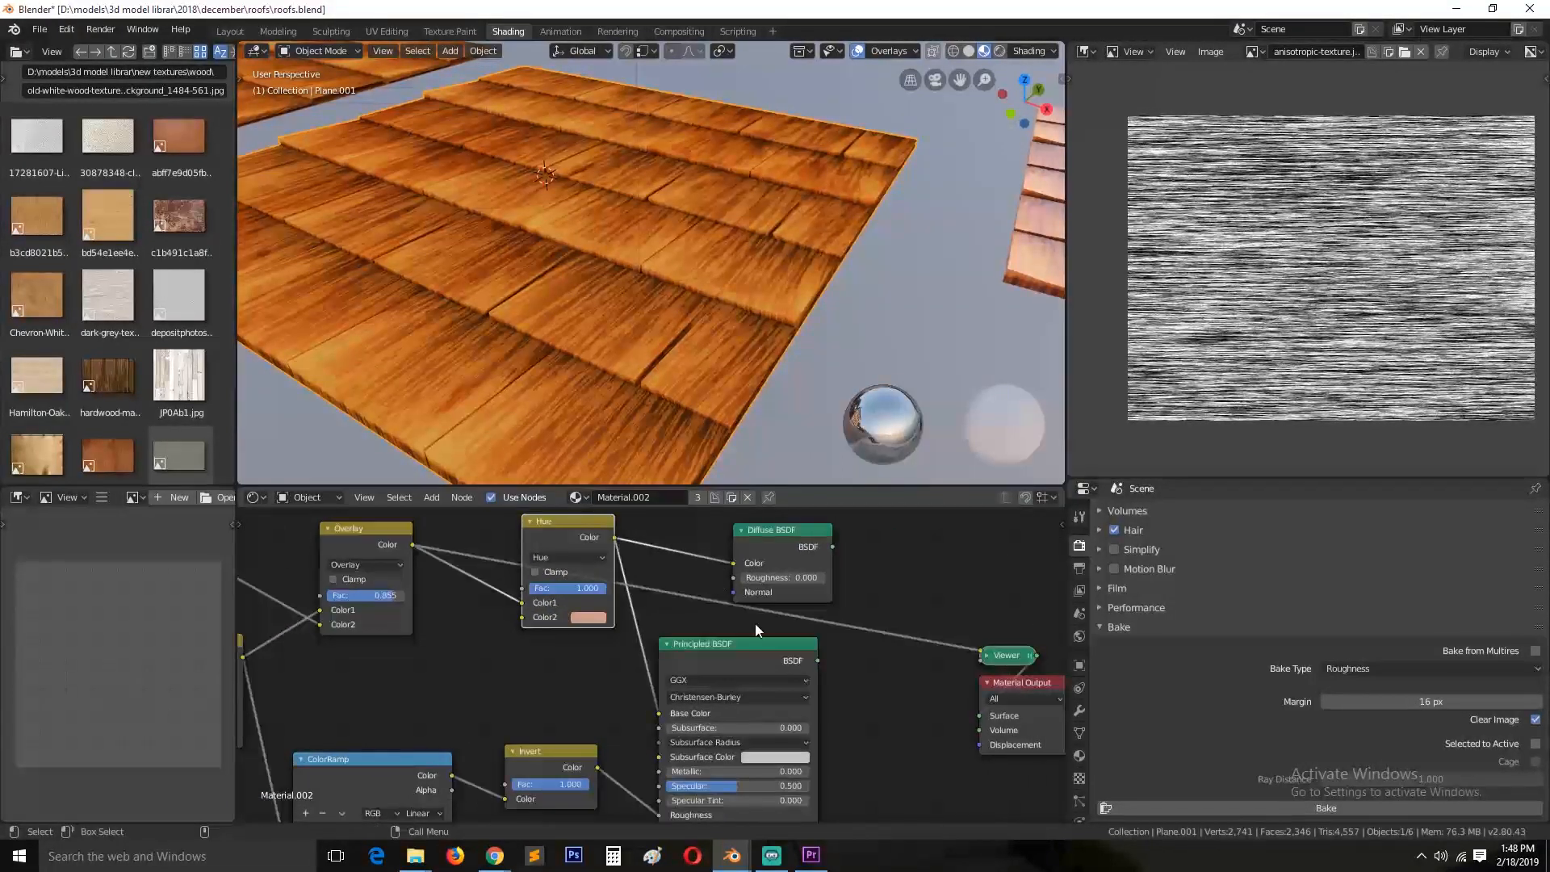
Step: Move the Diffuse BSDF and Principled BSDF nodes farther from the Hue node to separate their connections
{"action": "left_click", "coordinate": [816, 542]}
{"action": "left_click_drag", "start_coordinate": [816, 542], "coordinate": [875, 526]}
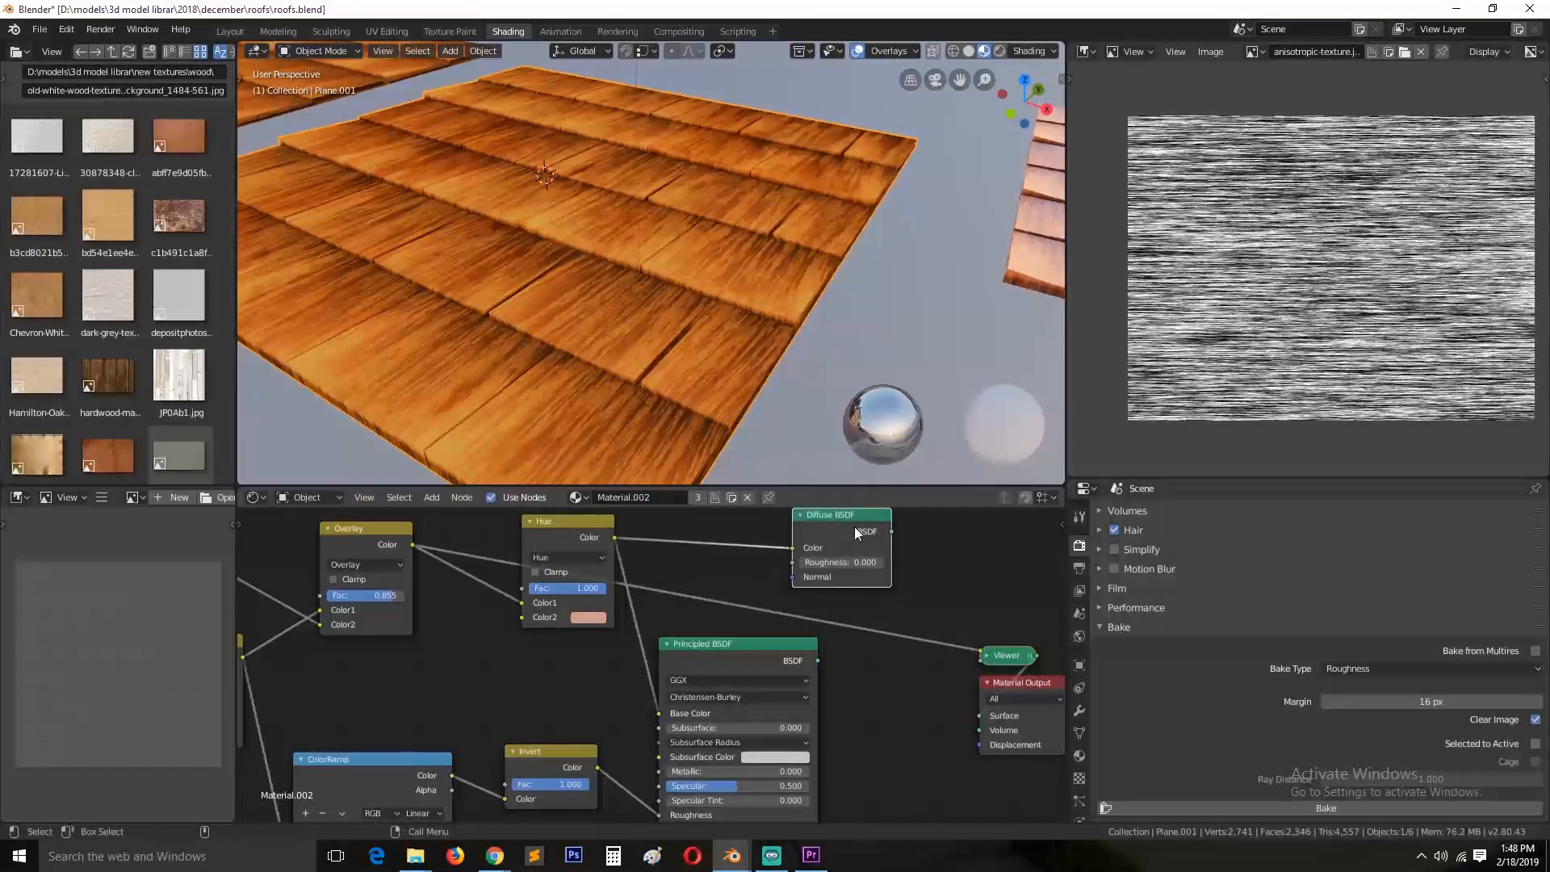
{"action": "middle_click_drag", "start_coordinate": [806, 554], "coordinate": [695, 542]}
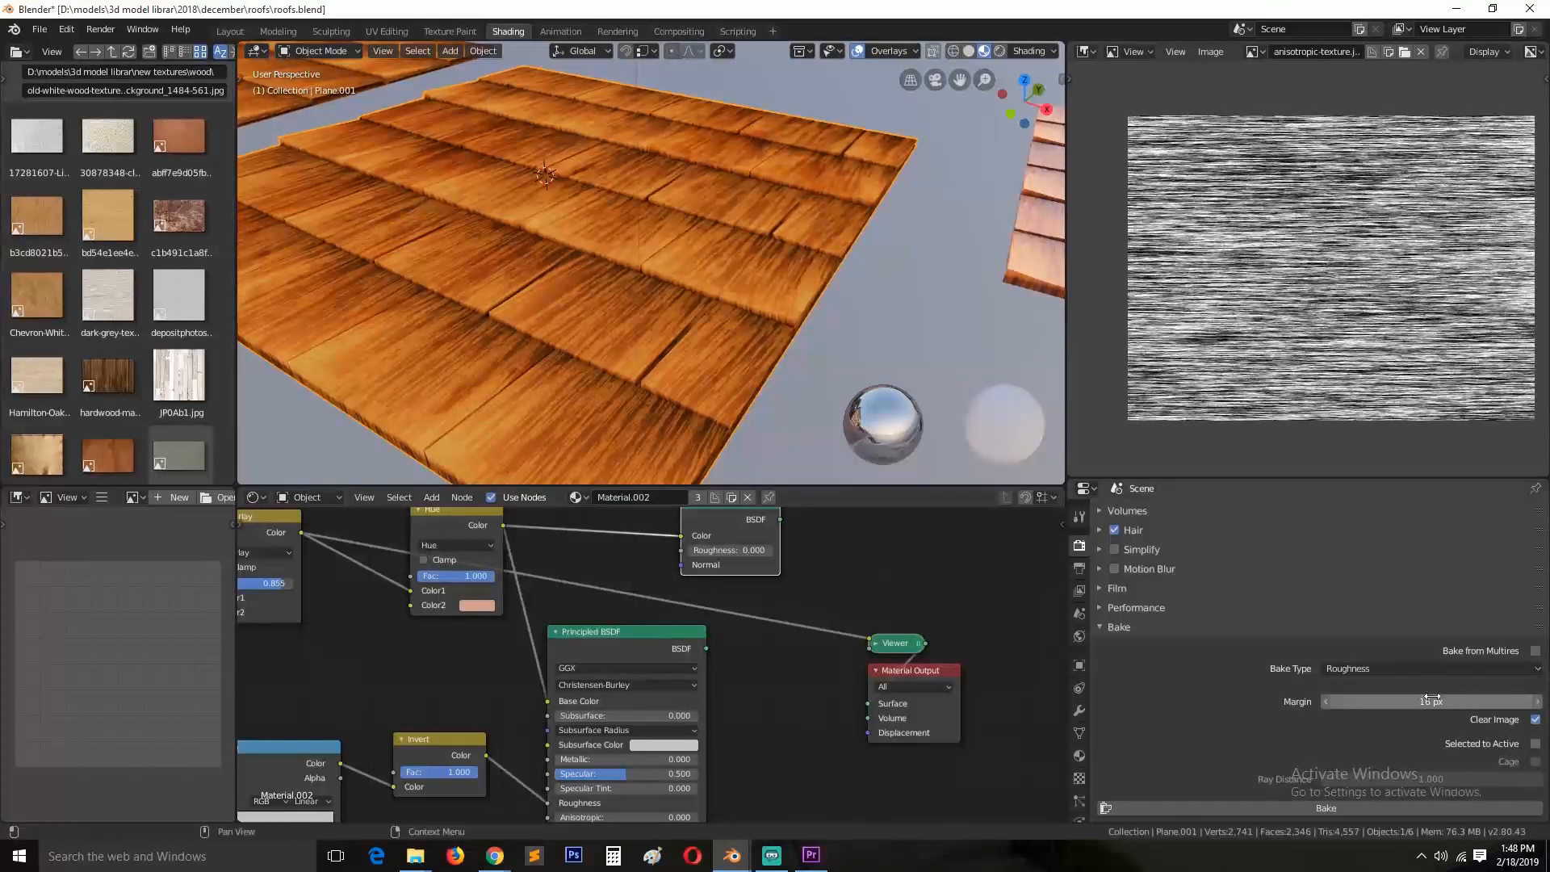
{"action": "left_click_drag", "start_coordinate": [617, 647], "coordinate": [666, 649]}
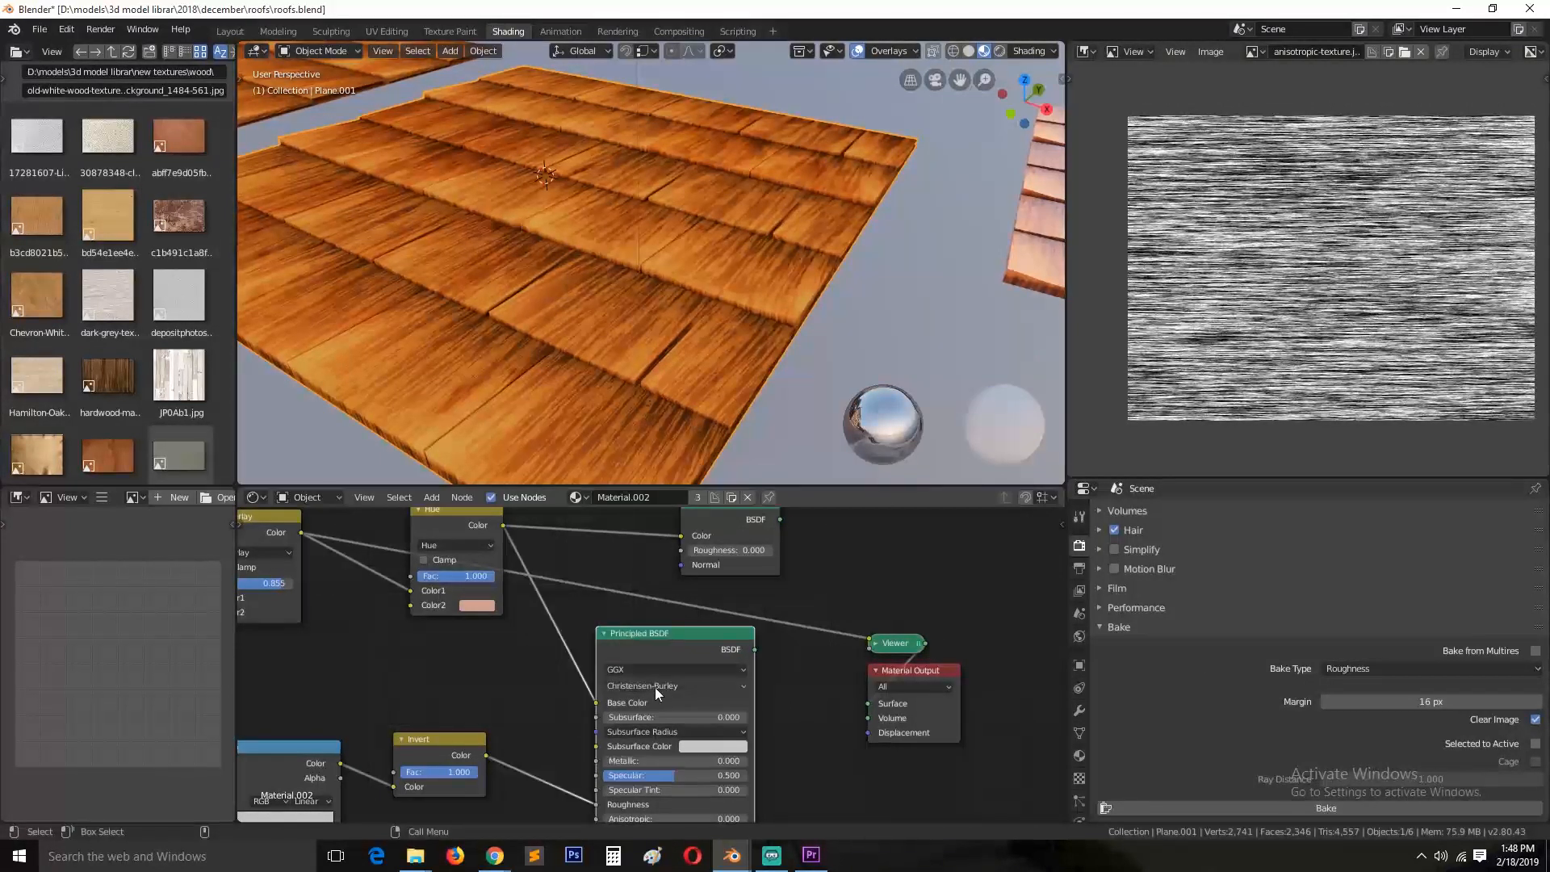
{"action": "middle_click_drag", "start_coordinate": [687, 734], "coordinate": [684, 761]}
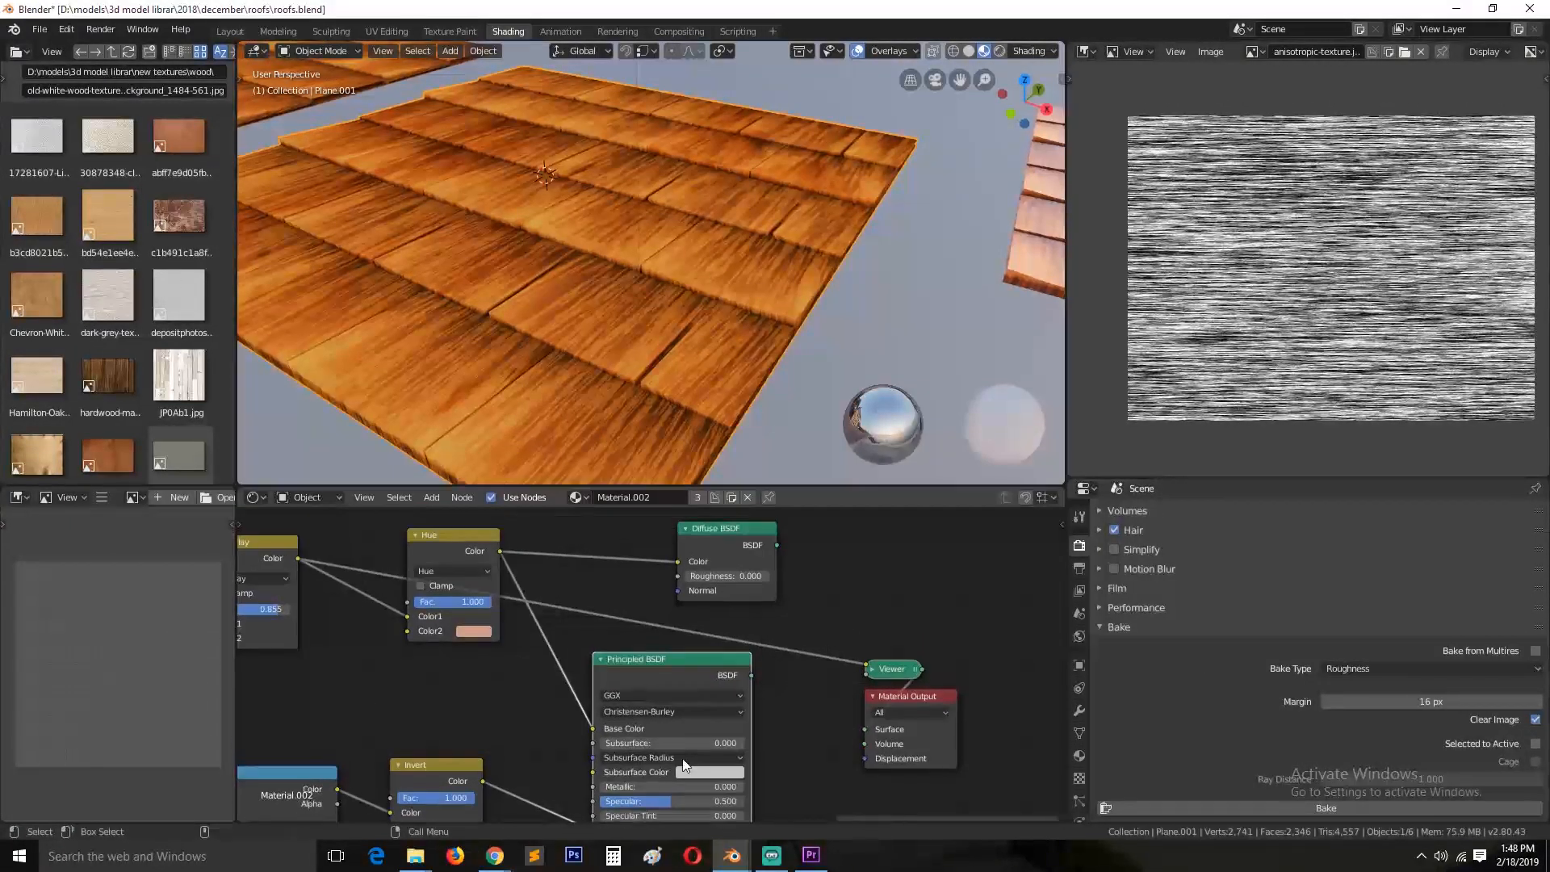
Step: Set the bake type to Diffuse
{"action": "left_click", "coordinate": [1398, 669]}
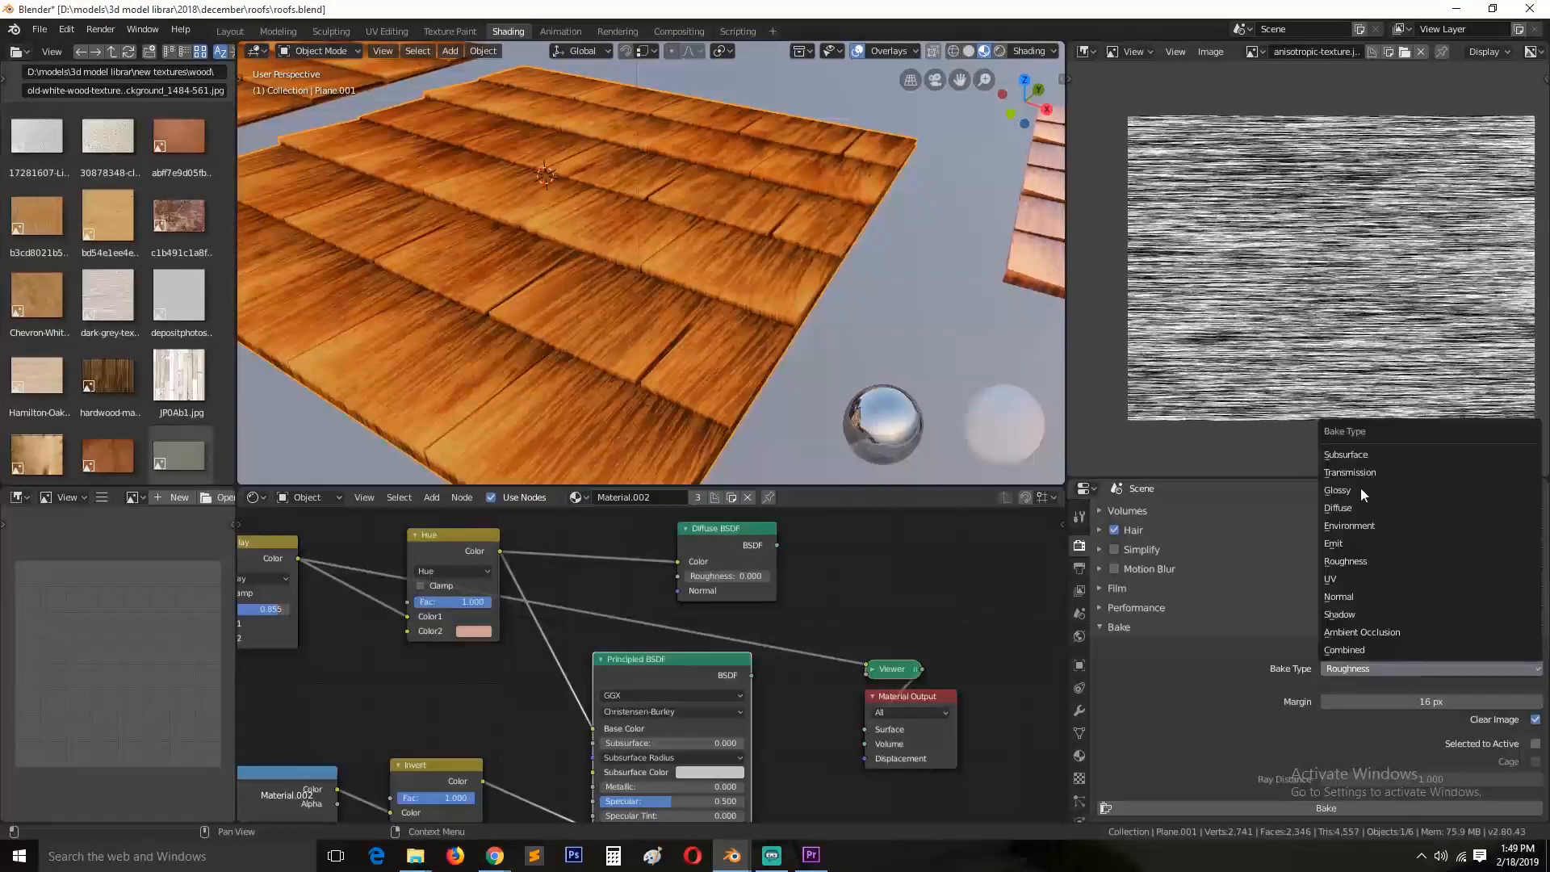
{"action": "left_click", "coordinate": [1382, 567]}
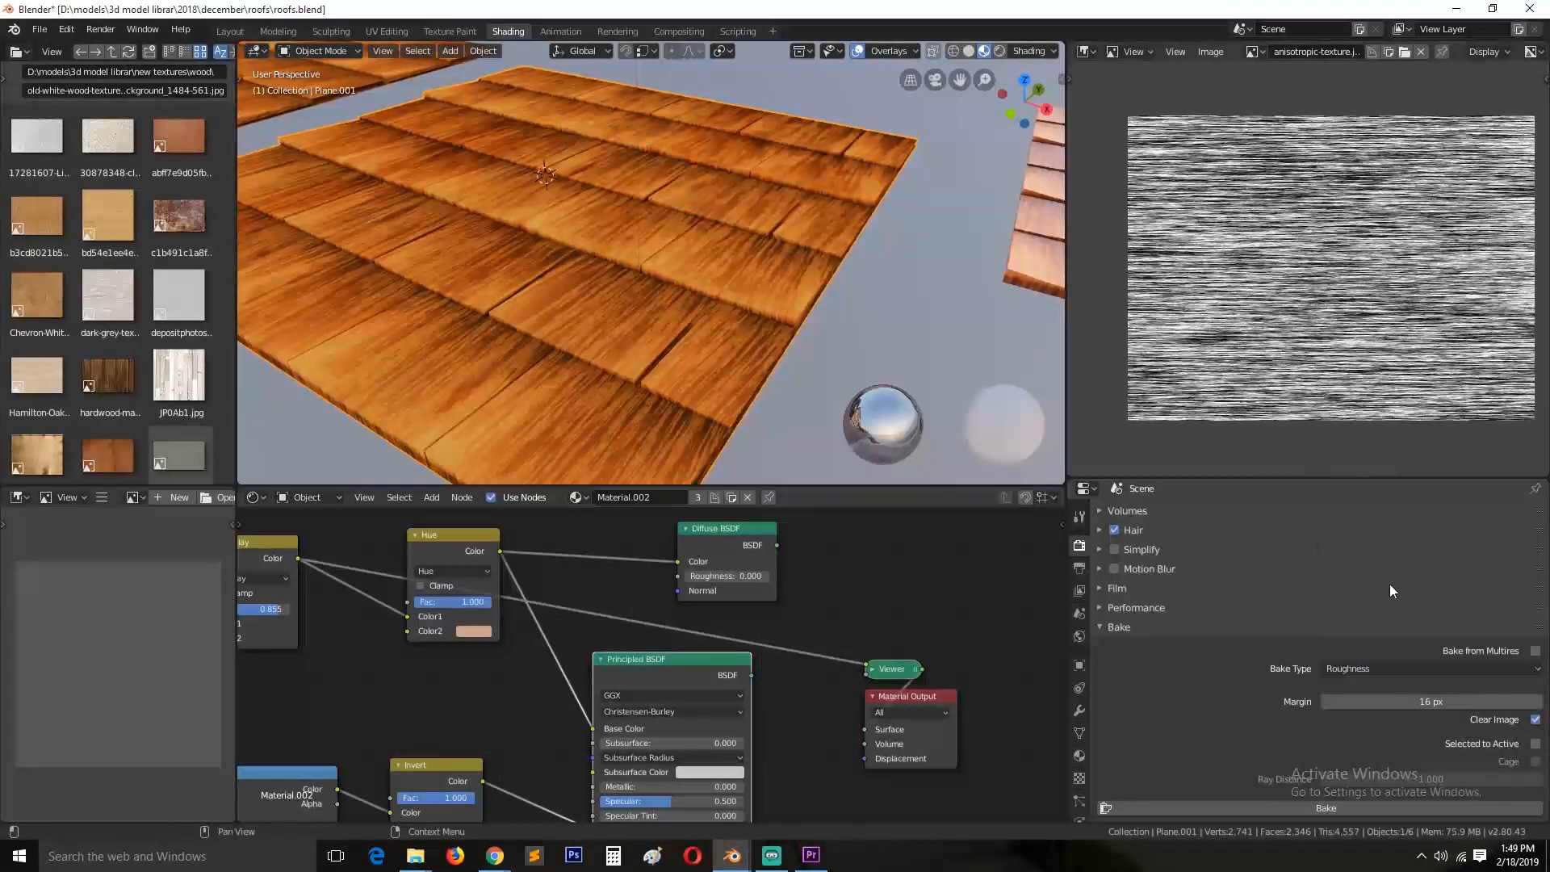
{"action": "left_click", "coordinate": [1341, 671]}
{"action": "left_click", "coordinate": [1346, 507]}
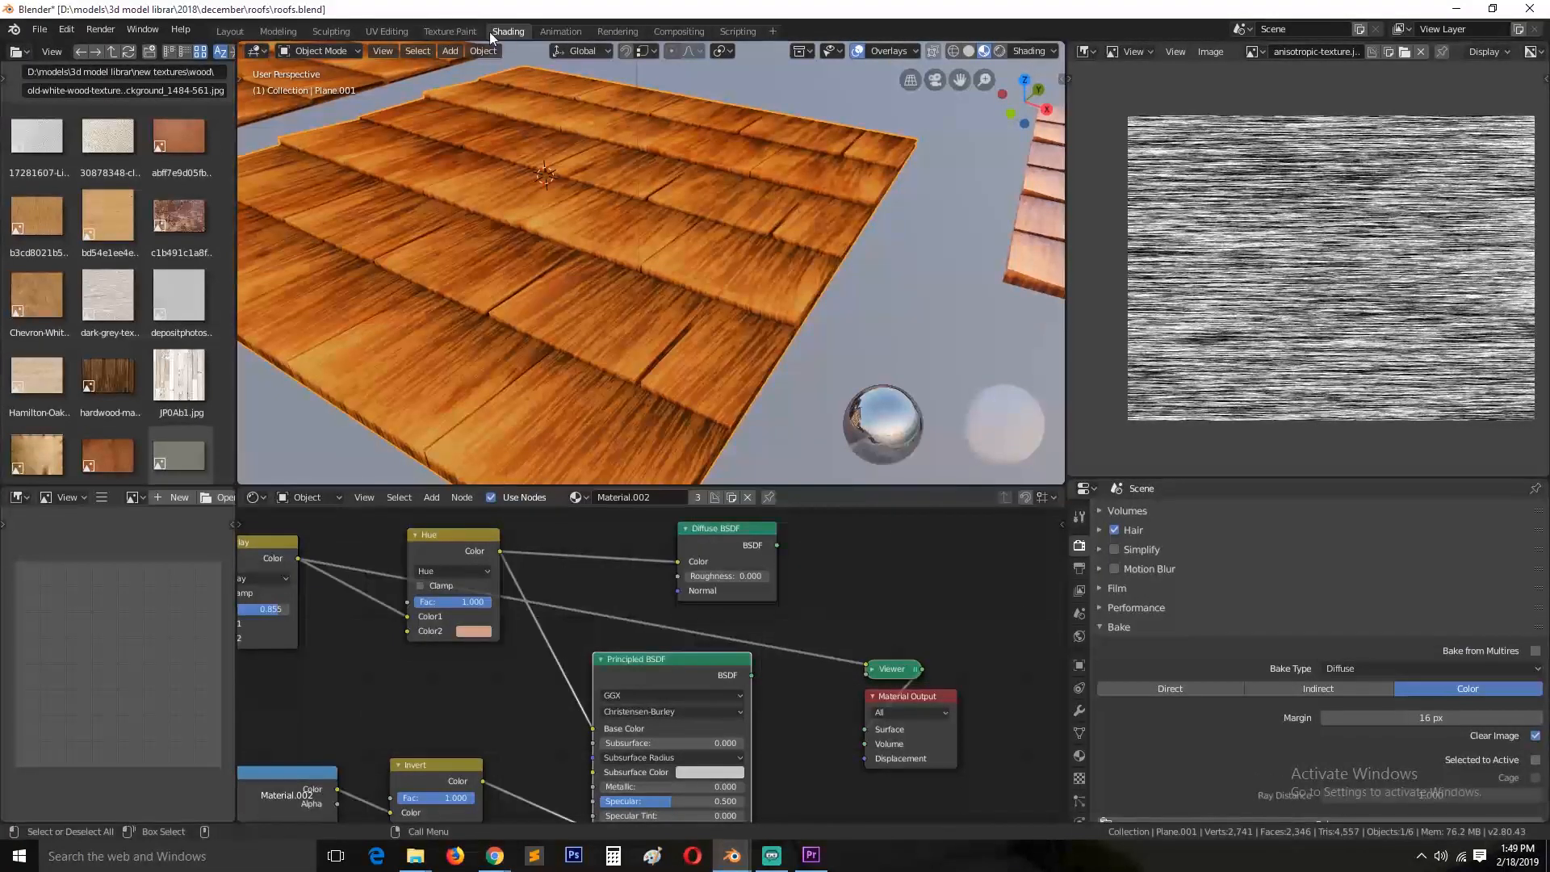
Step: Display the baked color image in the image editor and zoom in on its shingles
{"action": "left_click", "coordinate": [1252, 51]}
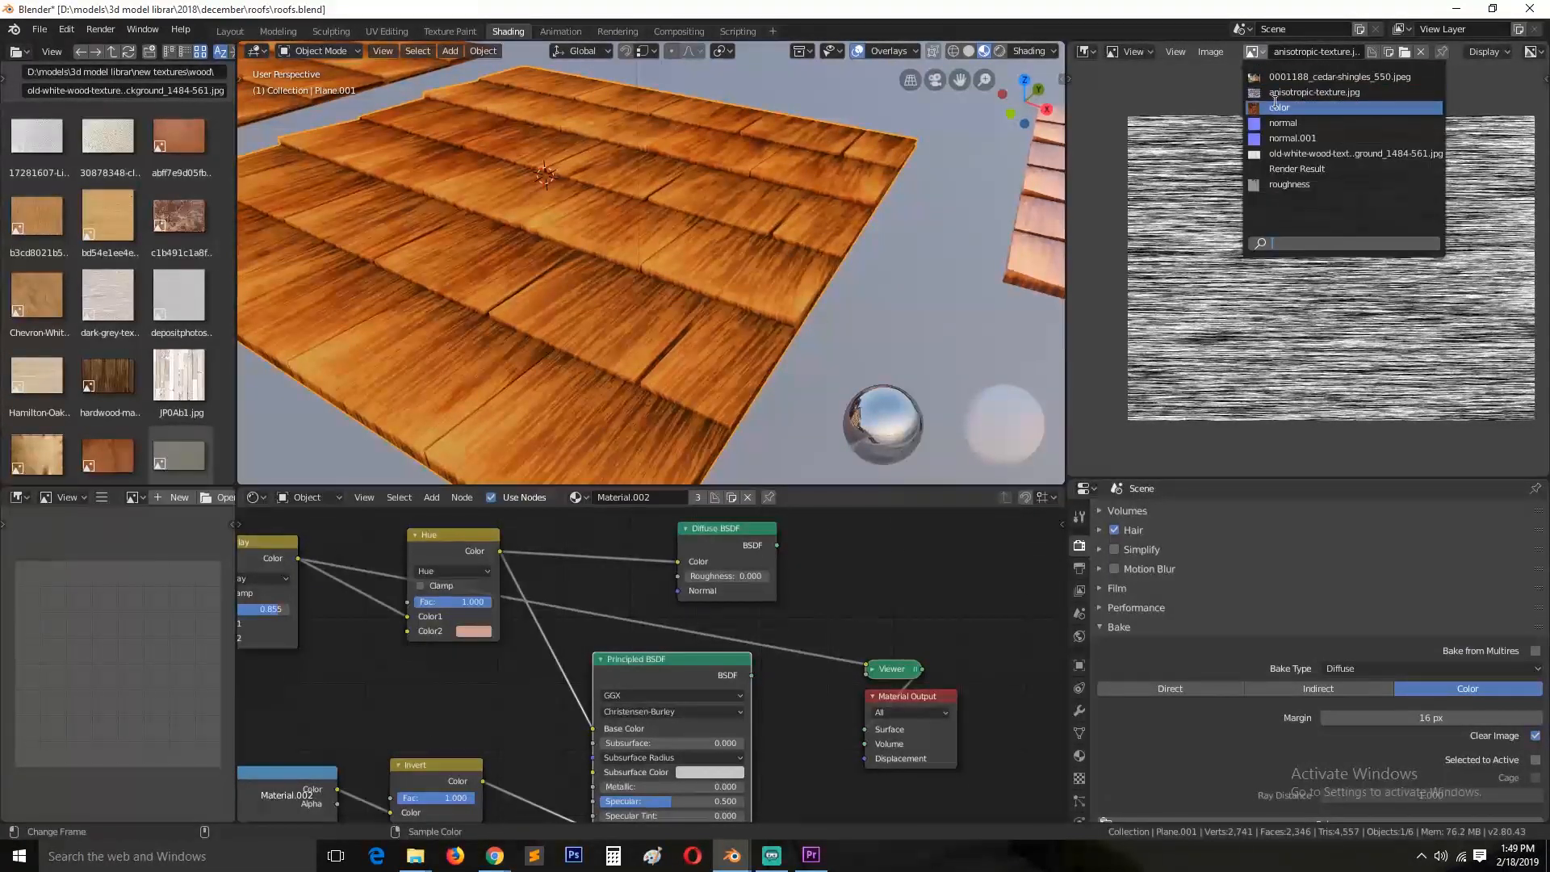
{"action": "left_click", "coordinate": [1279, 110]}
{"action": "scroll", "coordinate": [1295, 356], "scroll_direction": "up", "scroll_amount": 3}
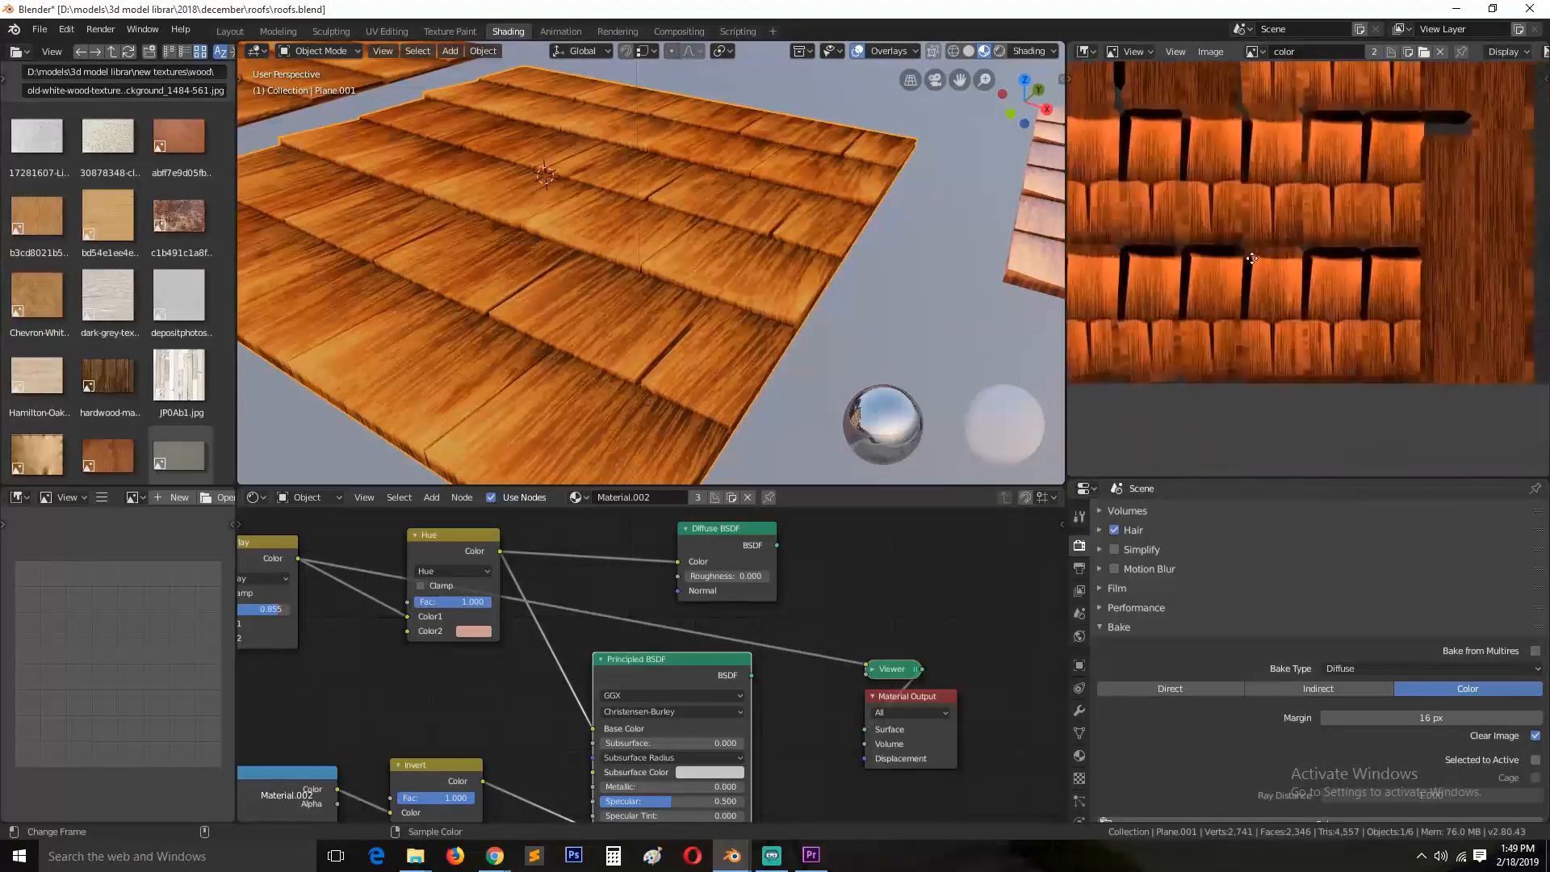
Step: Inspect the shingle panel from several angles and output the Principled BSDF to the Material Output surface
{"action": "middle_click_drag", "start_coordinate": [685, 324], "coordinate": [671, 283]}
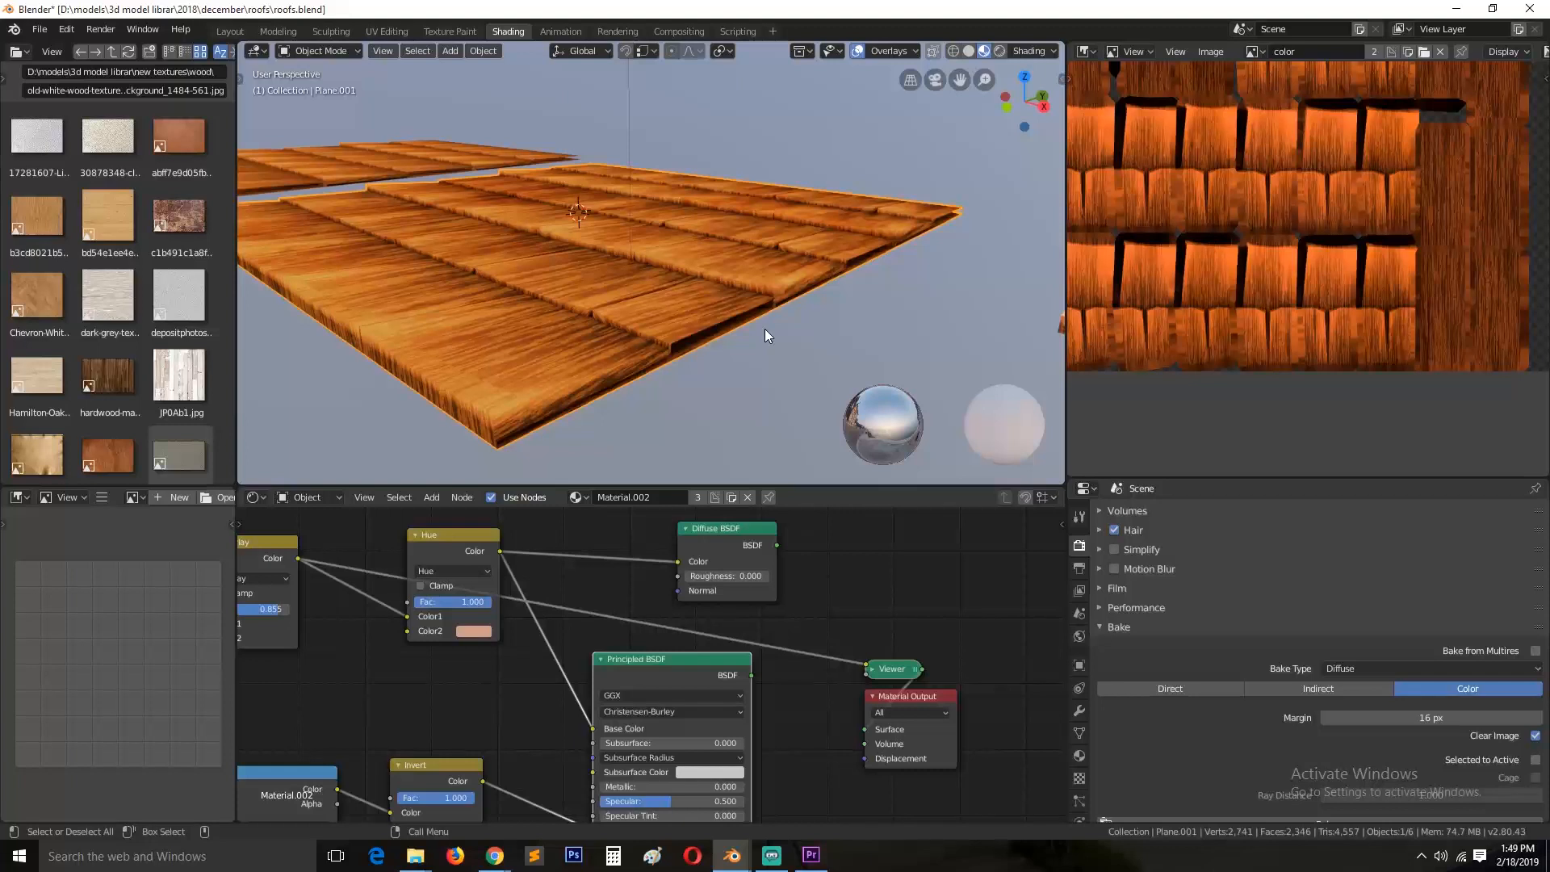
{"action": "scroll", "coordinate": [1144, 233], "scroll_direction": "down", "scroll_amount": 5}
{"action": "scroll", "coordinate": [788, 347], "scroll_direction": "up", "scroll_amount": 2}
{"action": "middle_click_drag", "start_coordinate": [787, 349], "coordinate": [764, 366]}
{"action": "scroll", "coordinate": [771, 364], "scroll_direction": "down", "scroll_amount": 4}
{"action": "scroll", "coordinate": [772, 365], "scroll_direction": "up", "scroll_amount": 2}
{"action": "middle_click_drag", "start_coordinate": [676, 700], "coordinate": [561, 635]}
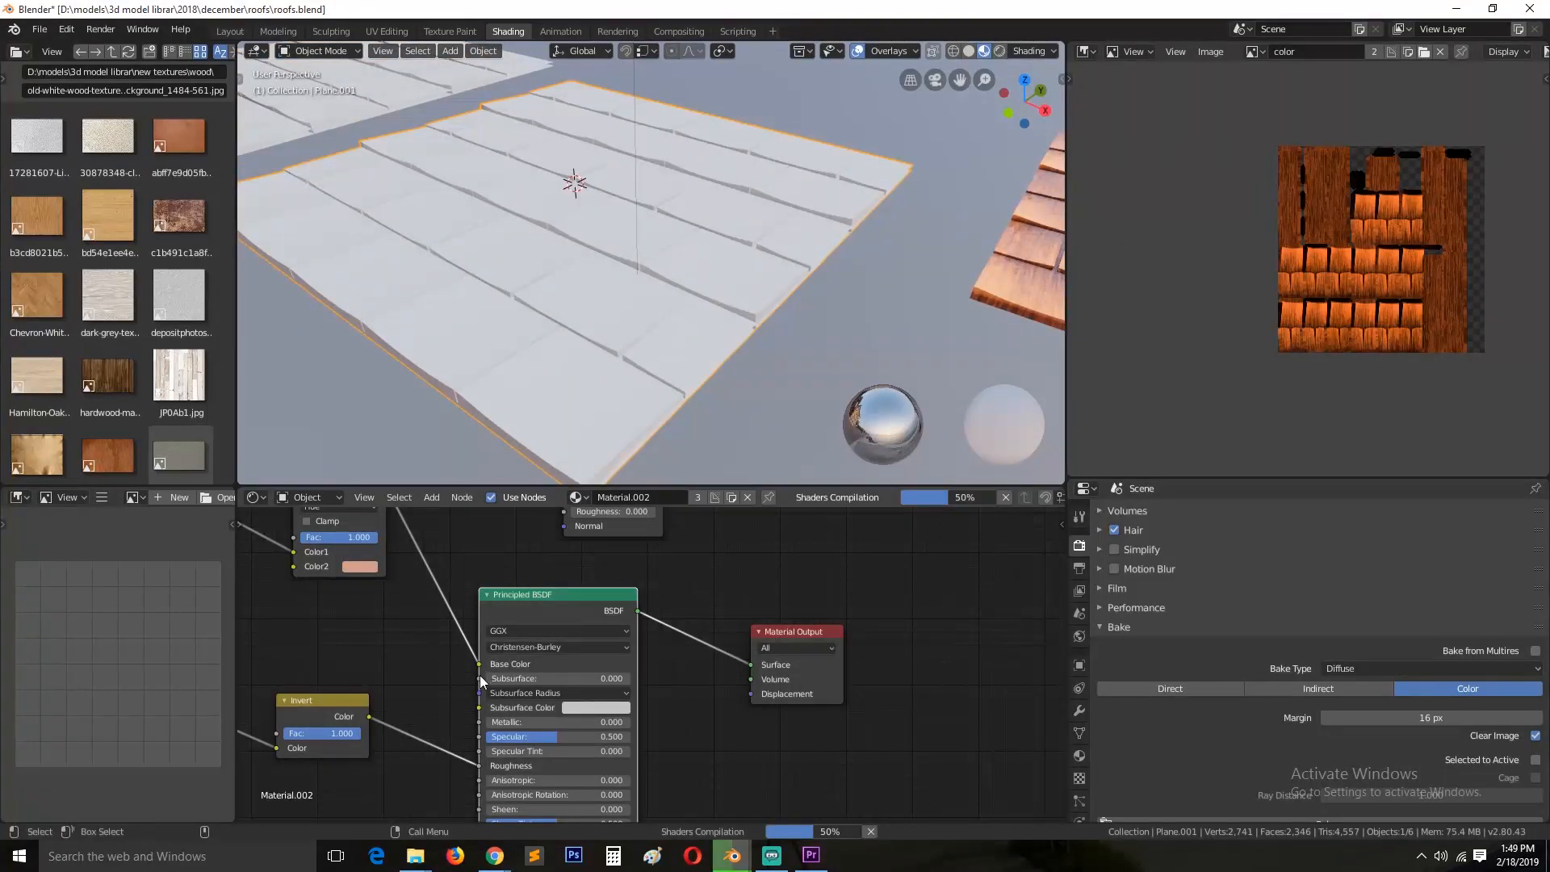
Step: Trace the roughness branch from the Multiply node through the ColorRamp and Invert nodes to the Principled BSDF
{"action": "middle_click_drag", "start_coordinate": [474, 712], "coordinate": [715, 594]}
{"action": "scroll", "coordinate": [622, 622], "scroll_direction": "down", "scroll_amount": 4}
{"action": "middle_click_drag", "start_coordinate": [490, 635], "coordinate": [645, 673]}
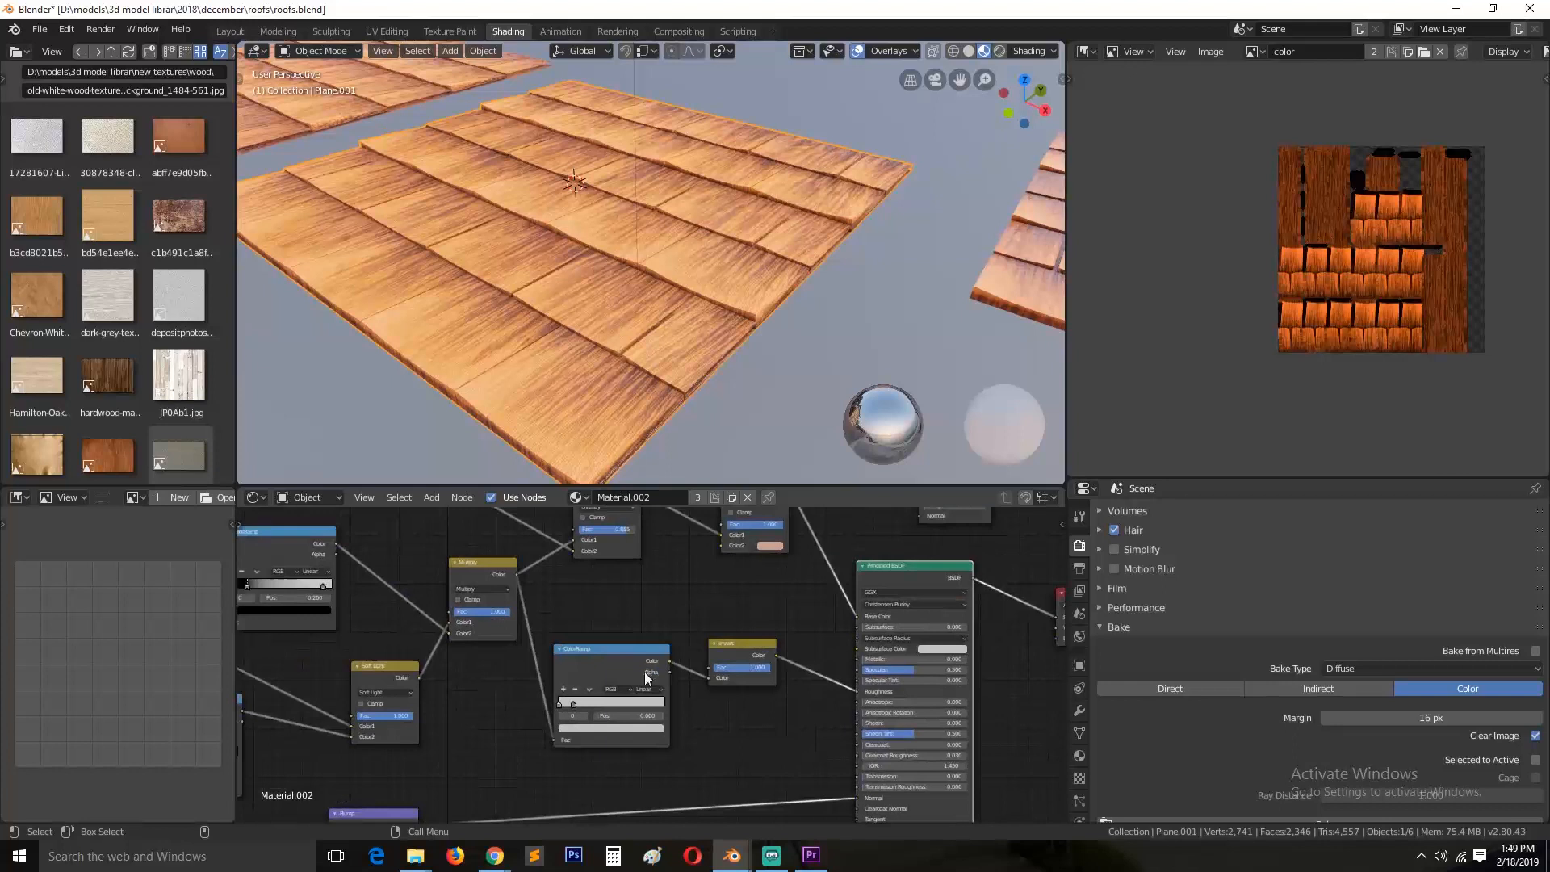
{"action": "left_click", "coordinate": [481, 584]}
{"action": "middle_click_drag", "start_coordinate": [395, 598], "coordinate": [557, 656]}
{"action": "scroll", "coordinate": [748, 682], "scroll_direction": "down", "scroll_amount": 5}
{"action": "scroll", "coordinate": [521, 605], "scroll_direction": "up", "scroll_amount": 4}
{"action": "scroll", "coordinate": [617, 604], "scroll_direction": "up", "scroll_amount": 2}
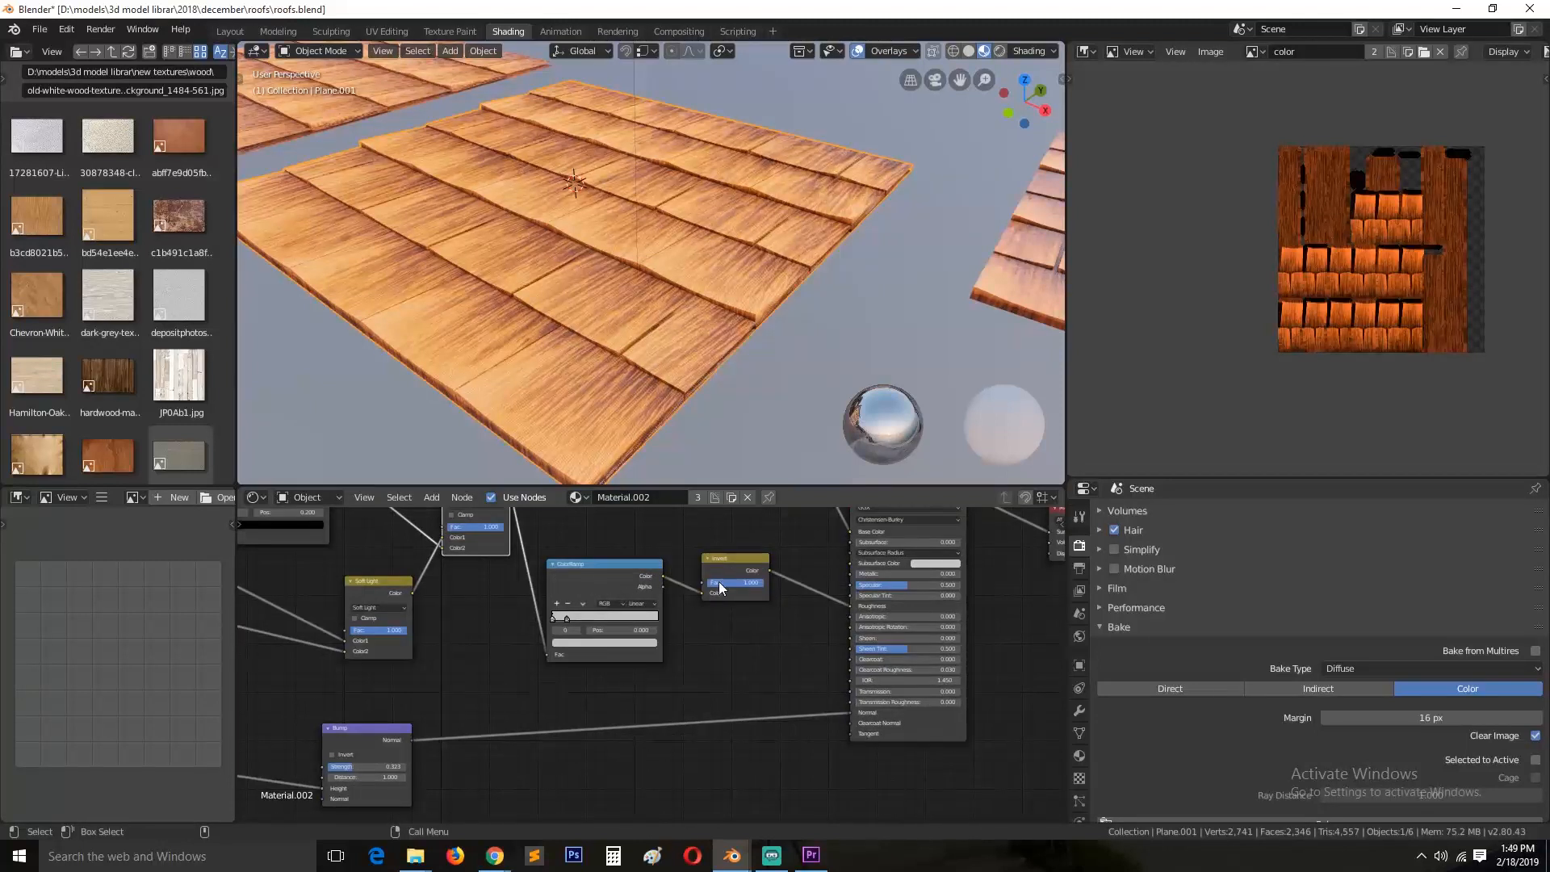
{"action": "middle_click_drag", "start_coordinate": [710, 594], "coordinate": [744, 602]}
Step: Trace the anisotropic texture through the Bump node to the Principled BSDF normal and save the file
{"action": "middle_click_drag", "start_coordinate": [289, 765], "coordinate": [682, 687]}
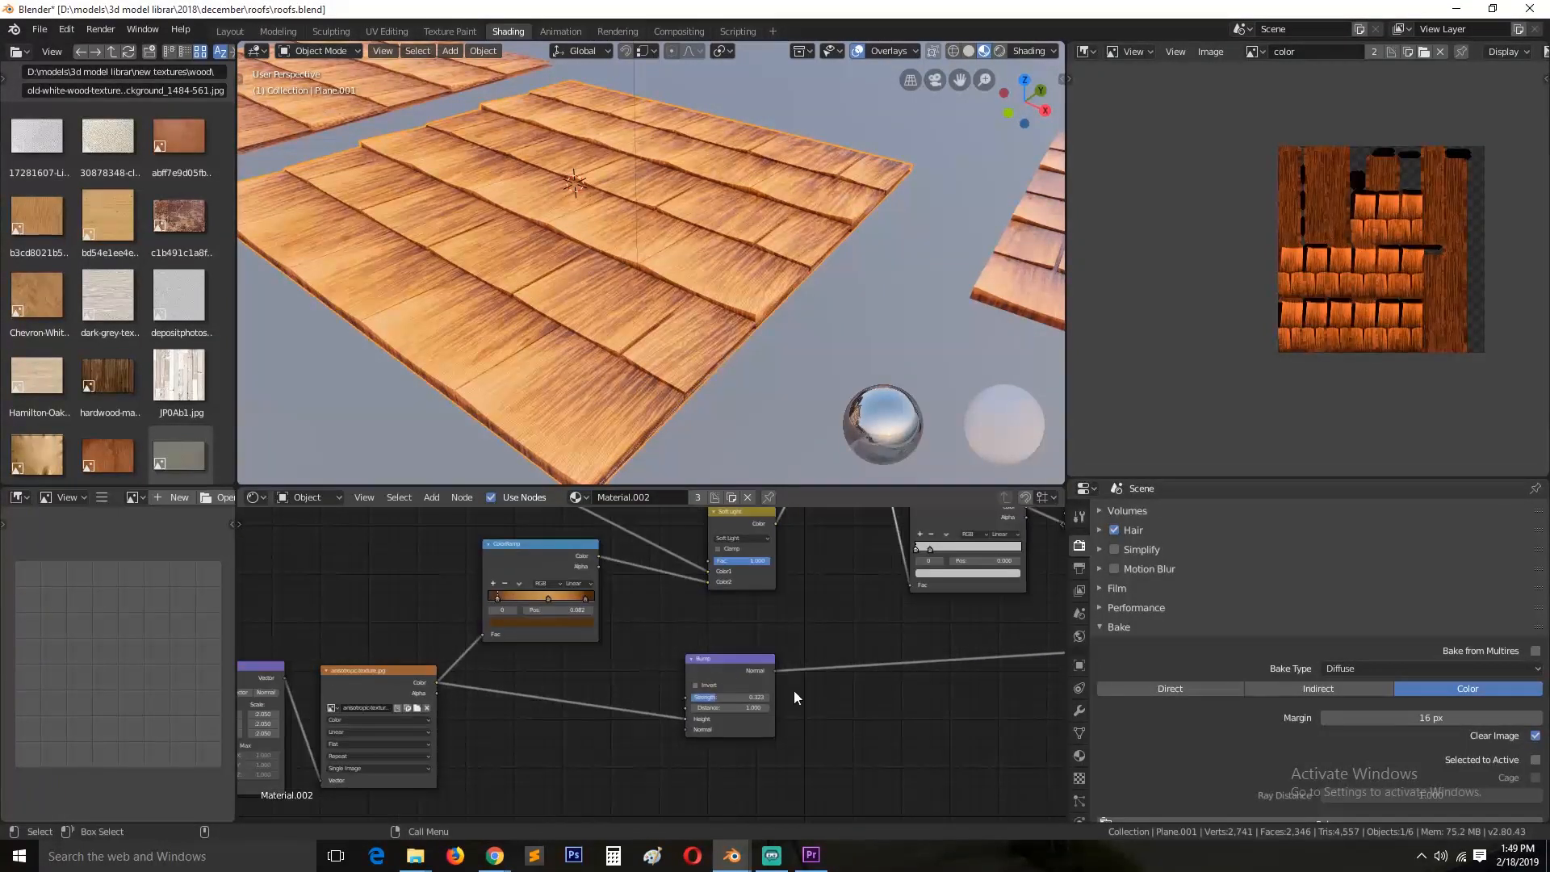
{"action": "middle_click_drag", "start_coordinate": [796, 697], "coordinate": [659, 704]}
{"action": "key", "text": "ctrl+s"}
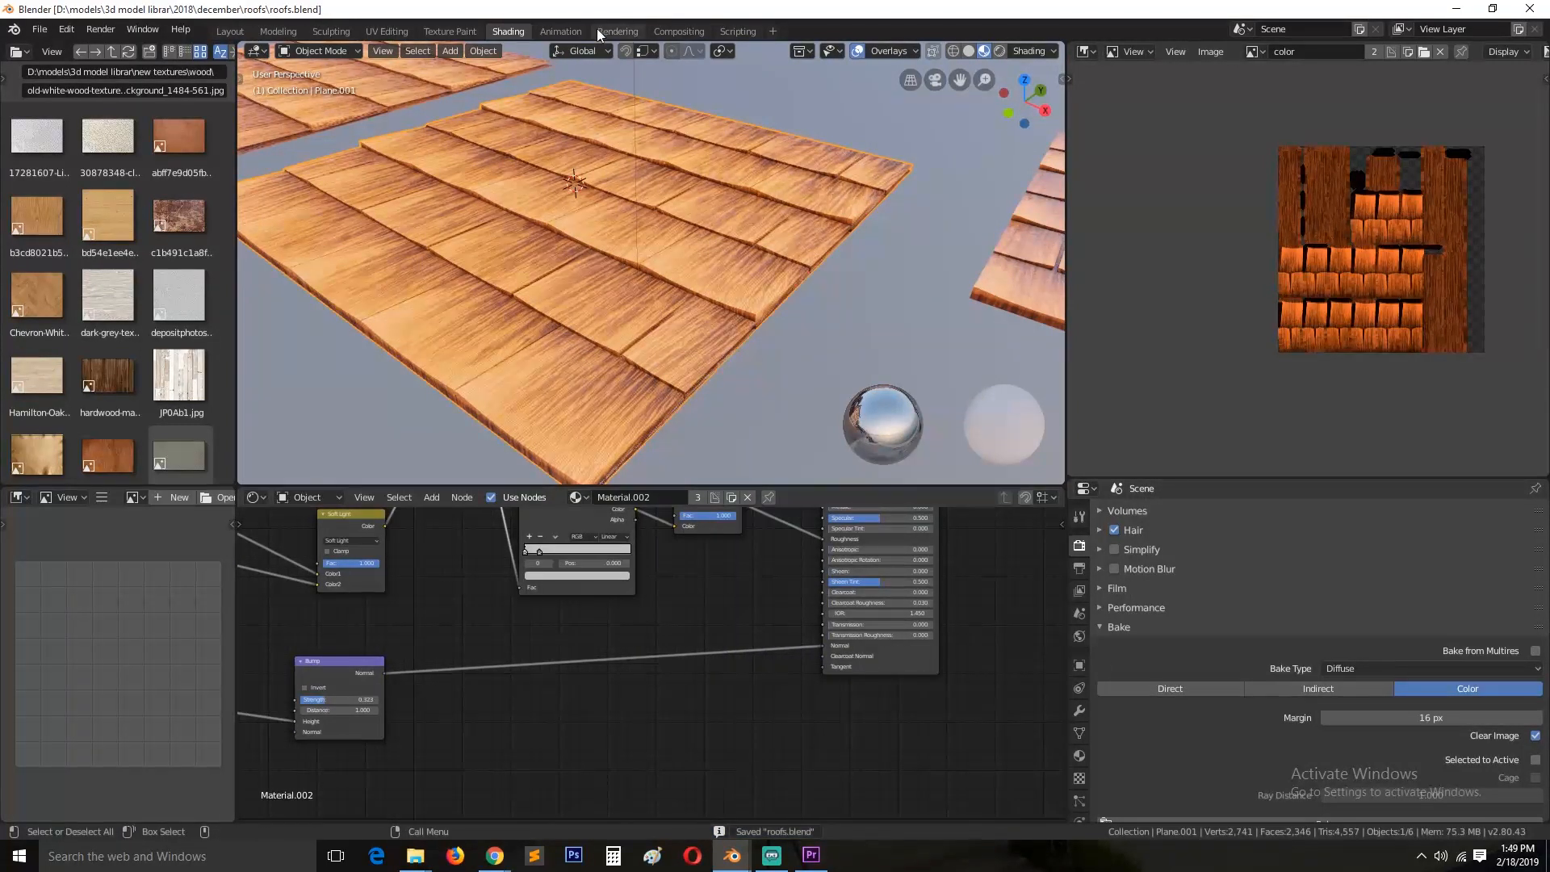
Step: Select the baked shingle panel, review its roughness and normal map nodes in the roof material, and save the file
{"action": "left_click", "coordinate": [1004, 307]}
{"action": "middle_click_drag", "start_coordinate": [557, 634], "coordinate": [896, 468]}
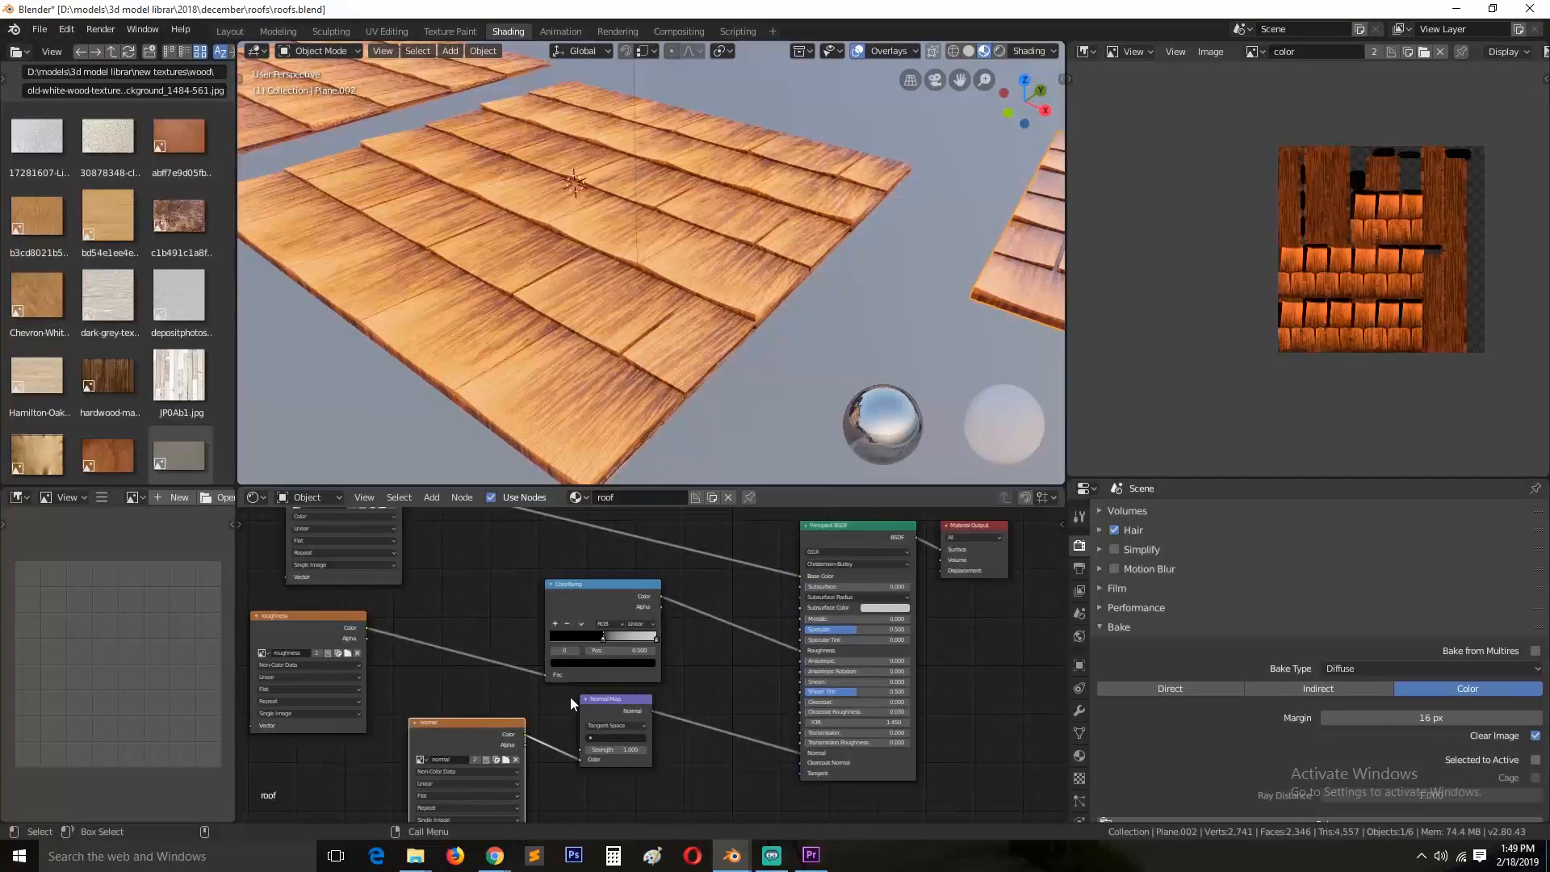
{"action": "middle_click_drag", "start_coordinate": [611, 756], "coordinate": [502, 702]}
{"action": "key", "text": "ctrl+s"}
Step: Hide both Array modifiers in the viewport for the shingle panel beside the wooden block
{"action": "scroll", "coordinate": [698, 351], "scroll_direction": "down", "scroll_amount": 3}
{"action": "middle_click_drag", "start_coordinate": [698, 351], "coordinate": [448, 372], "text": "shift"}
{"action": "middle_click_drag", "start_coordinate": [520, 323], "coordinate": [758, 349], "text": "shift"}
{"action": "left_click", "coordinate": [625, 325]}
{"action": "middle_click_drag", "start_coordinate": [625, 325], "coordinate": [856, 378]}
{"action": "left_click", "coordinate": [604, 260]}
{"action": "scroll", "coordinate": [657, 339], "scroll_direction": "up", "scroll_amount": 3}
{"action": "middle_click_drag", "start_coordinate": [626, 241], "coordinate": [758, 220], "text": "shift"}
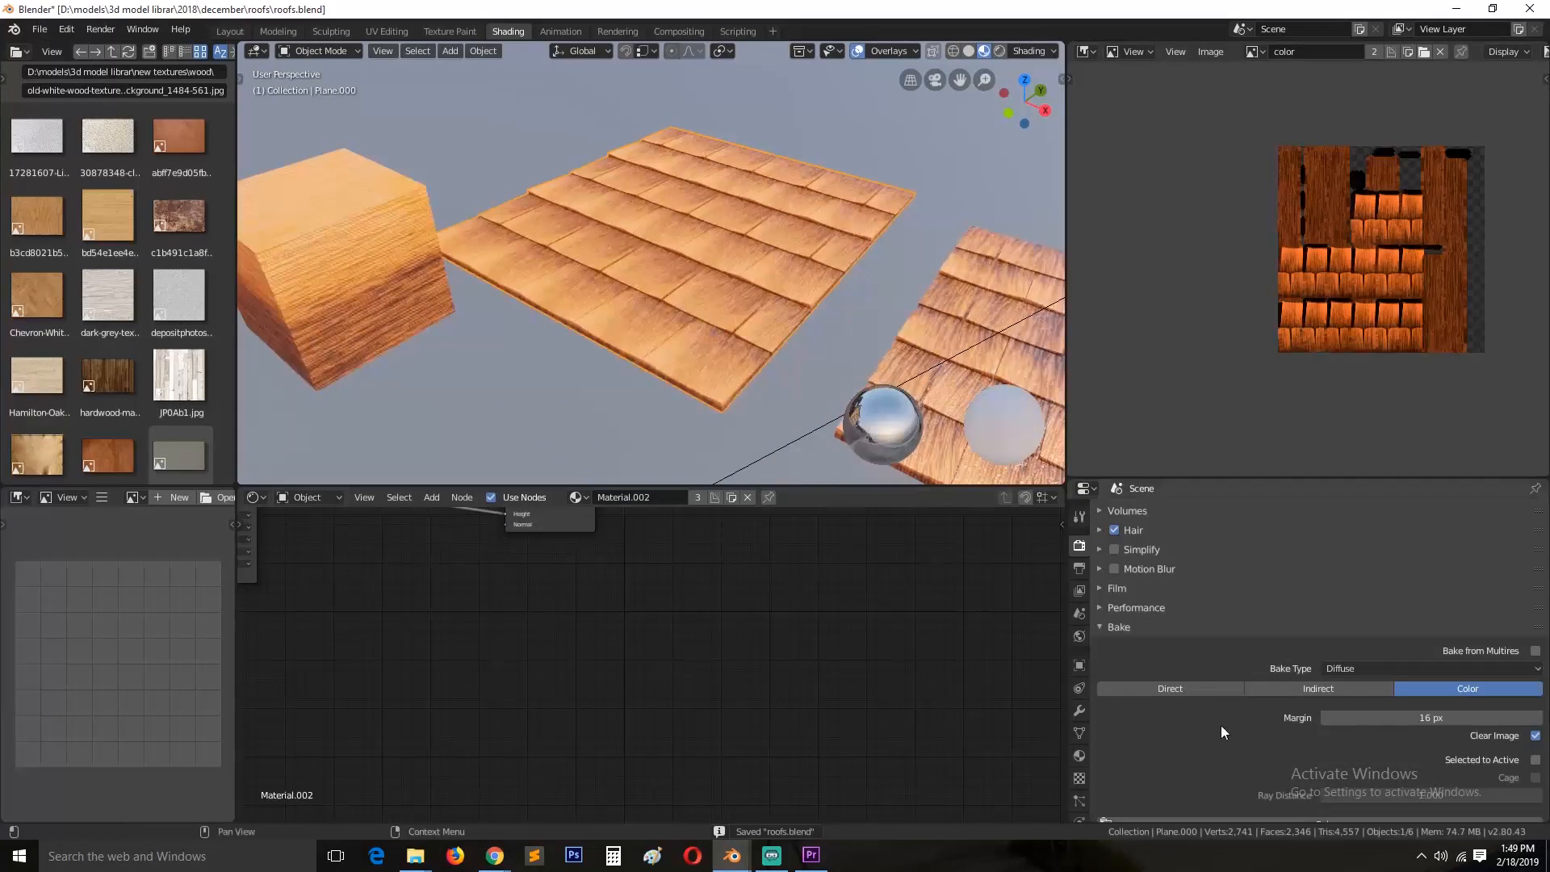
{"action": "left_click", "coordinate": [1078, 711]}
{"action": "left_click", "coordinate": [1417, 538]}
{"action": "left_click", "coordinate": [1417, 566]}
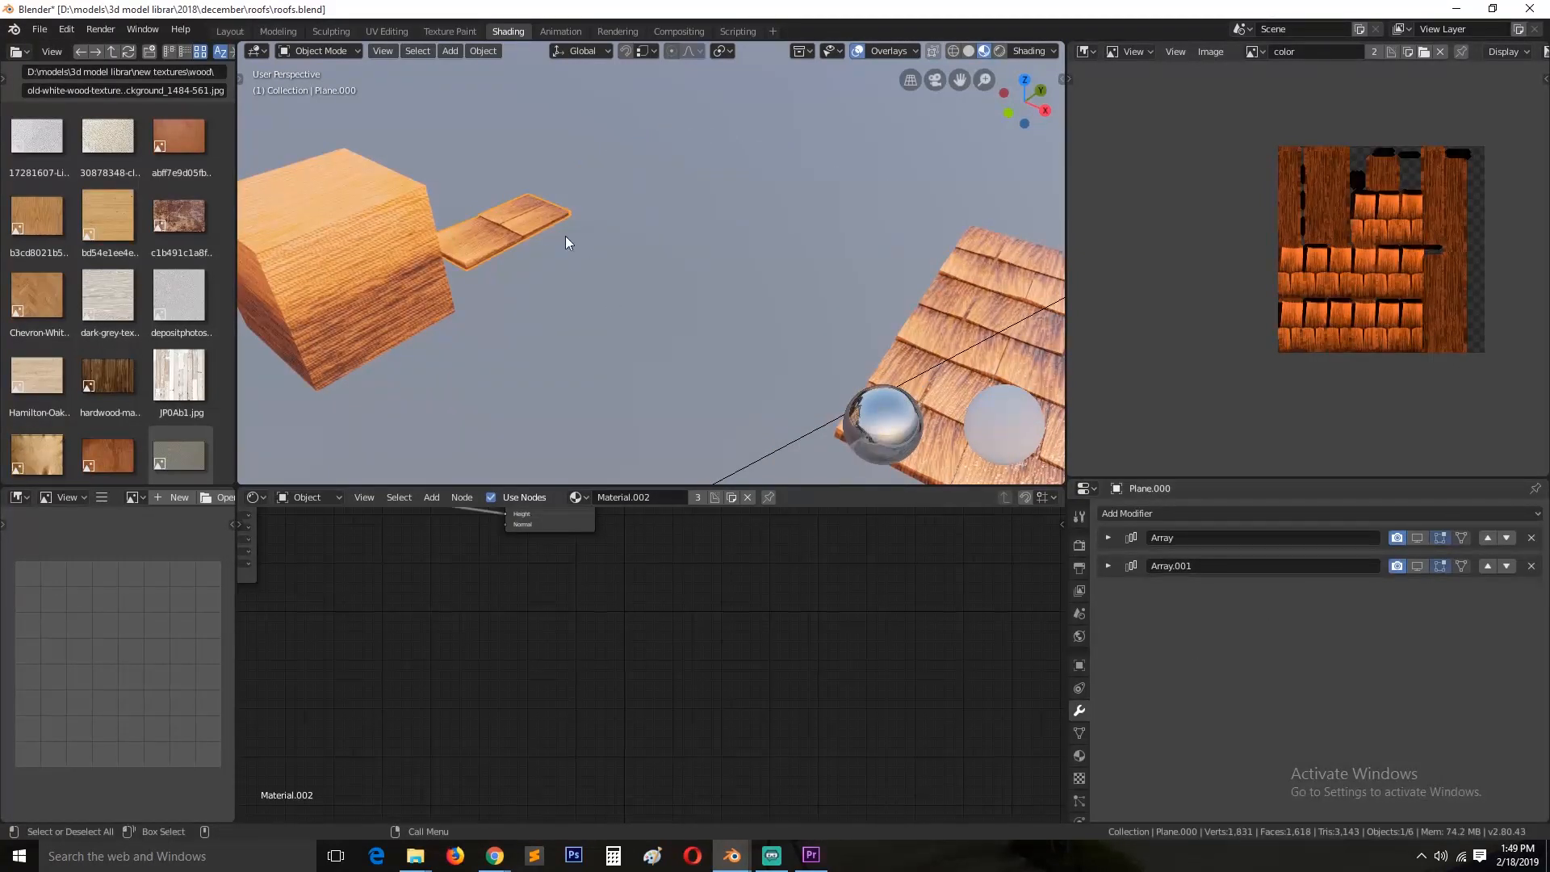
Step: Examine the base shingles up close and show the first Array modifier in the viewport again
{"action": "scroll", "coordinate": [499, 219], "scroll_direction": "up", "scroll_amount": 2}
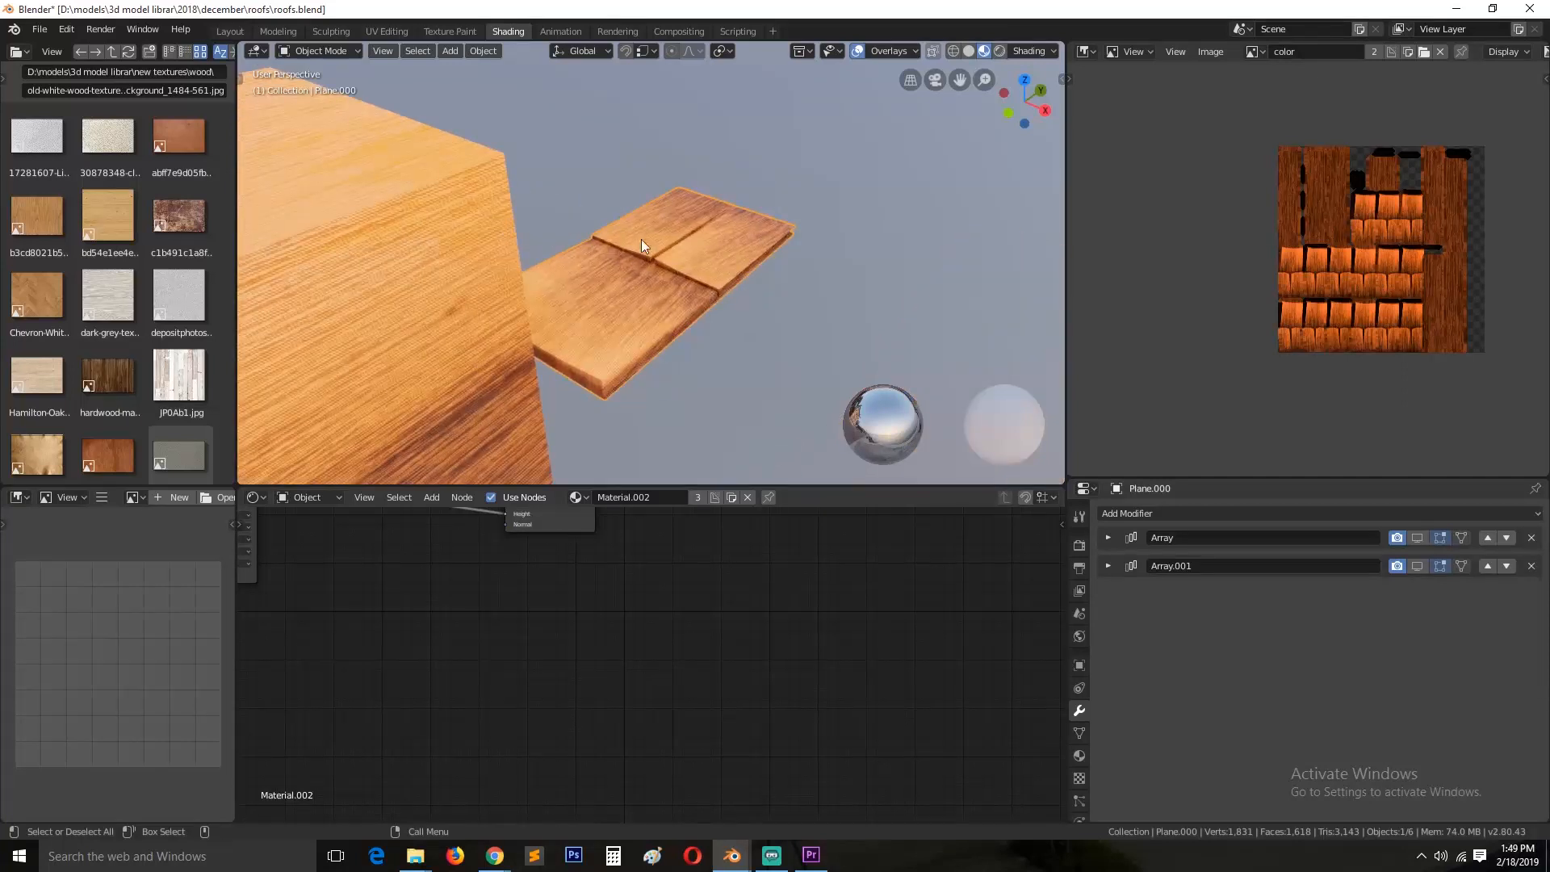
{"action": "scroll", "coordinate": [641, 239], "scroll_direction": "down", "scroll_amount": 5}
{"action": "key", "text": "KP_Decimal"}
{"action": "middle_click_drag", "start_coordinate": [442, 219], "coordinate": [675, 293], "text": "shift"}
{"action": "scroll", "coordinate": [598, 302], "scroll_direction": "up", "scroll_amount": 4}
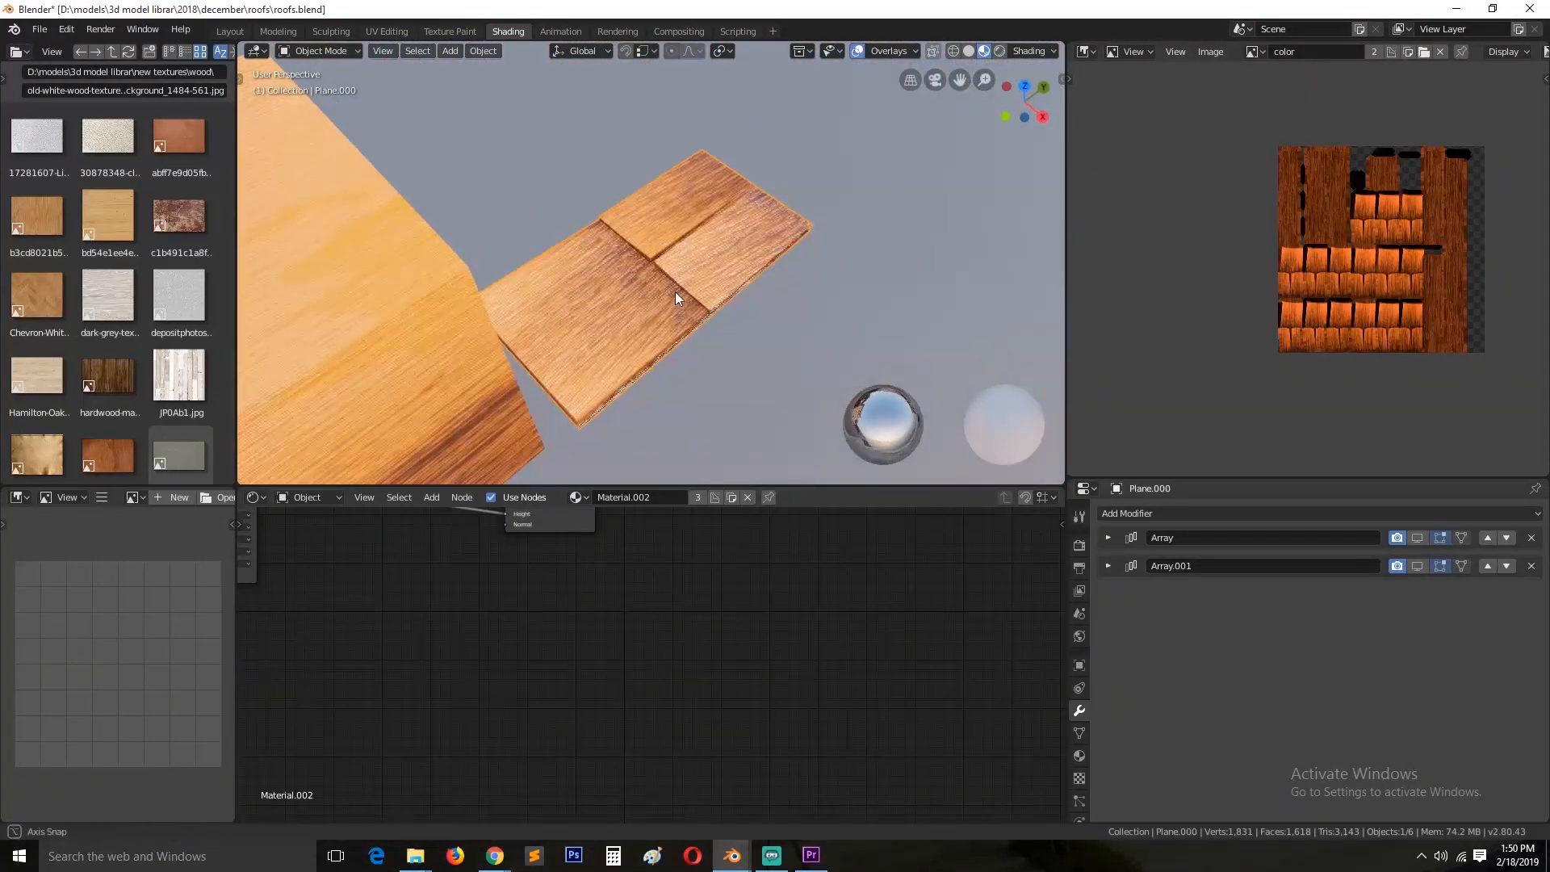
{"action": "left_click", "coordinate": [1107, 537]}
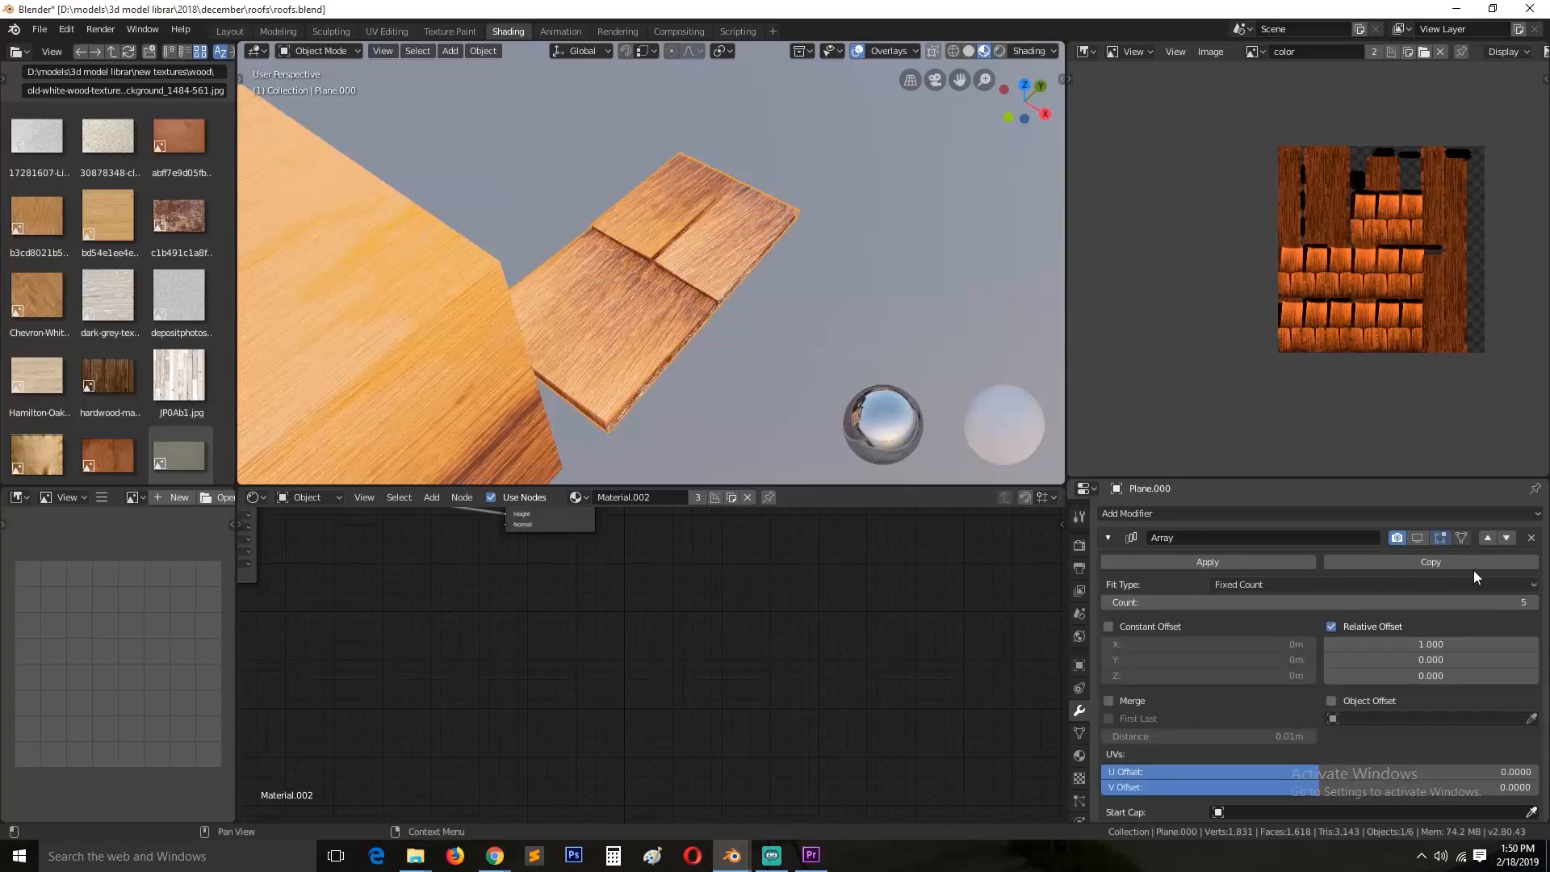
{"action": "left_click", "coordinate": [1421, 540]}
{"action": "scroll", "coordinate": [811, 331], "scroll_direction": "down", "scroll_amount": 4}
{"action": "middle_click_drag", "start_coordinate": [810, 331], "coordinate": [607, 223], "text": "shift"}
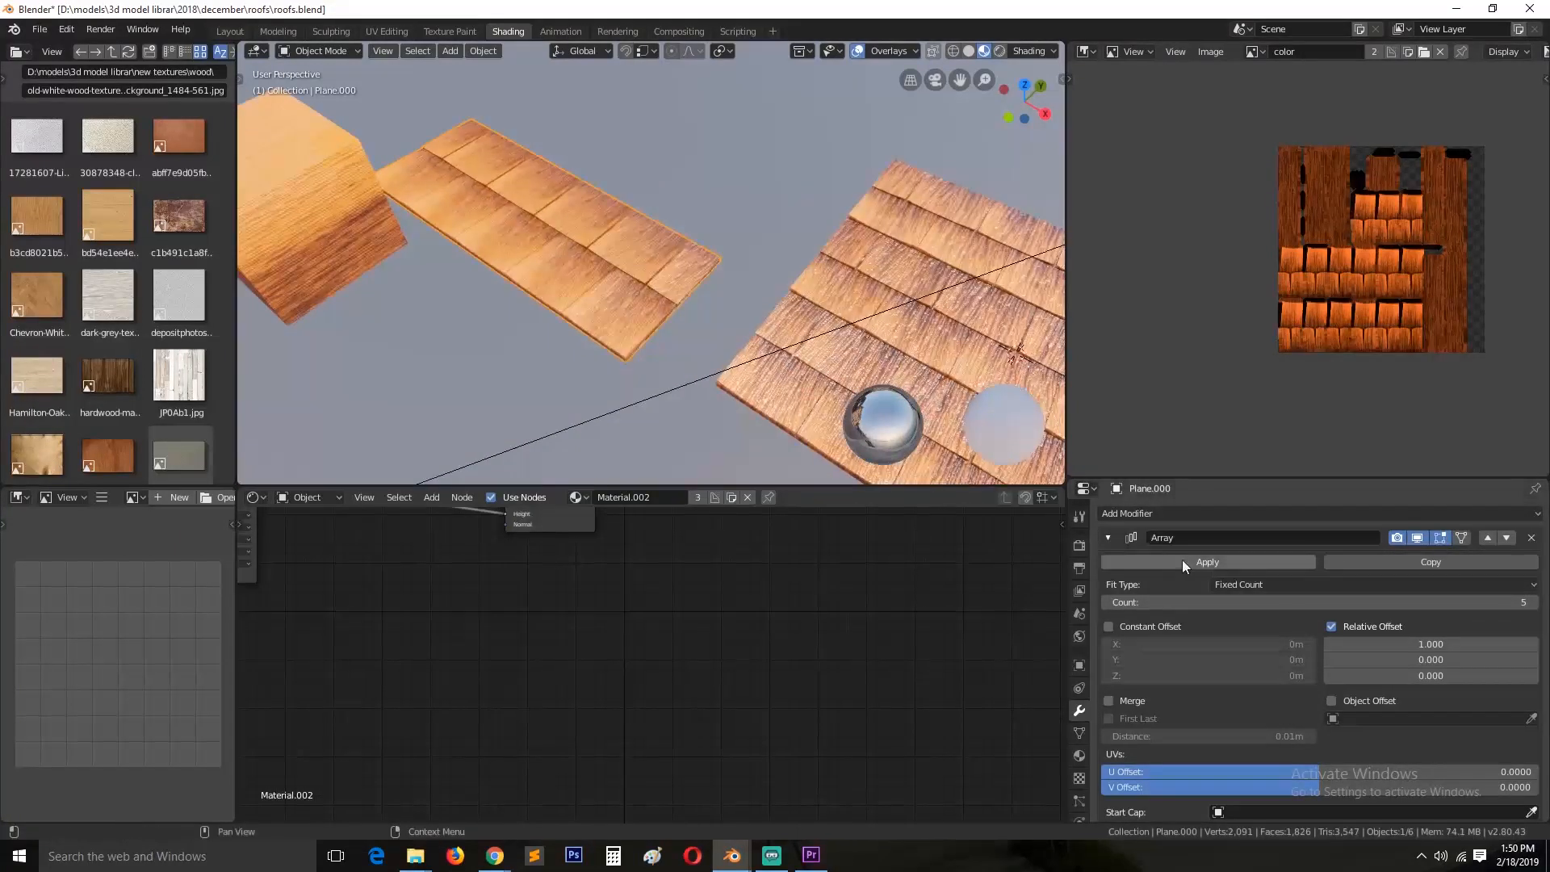
Step: Show the Array.001 modifier in the viewport again and view the panel from above
{"action": "left_click", "coordinate": [1112, 530]}
{"action": "left_click", "coordinate": [1416, 565]}
{"action": "middle_click_drag", "start_coordinate": [524, 265], "coordinate": [644, 338]}
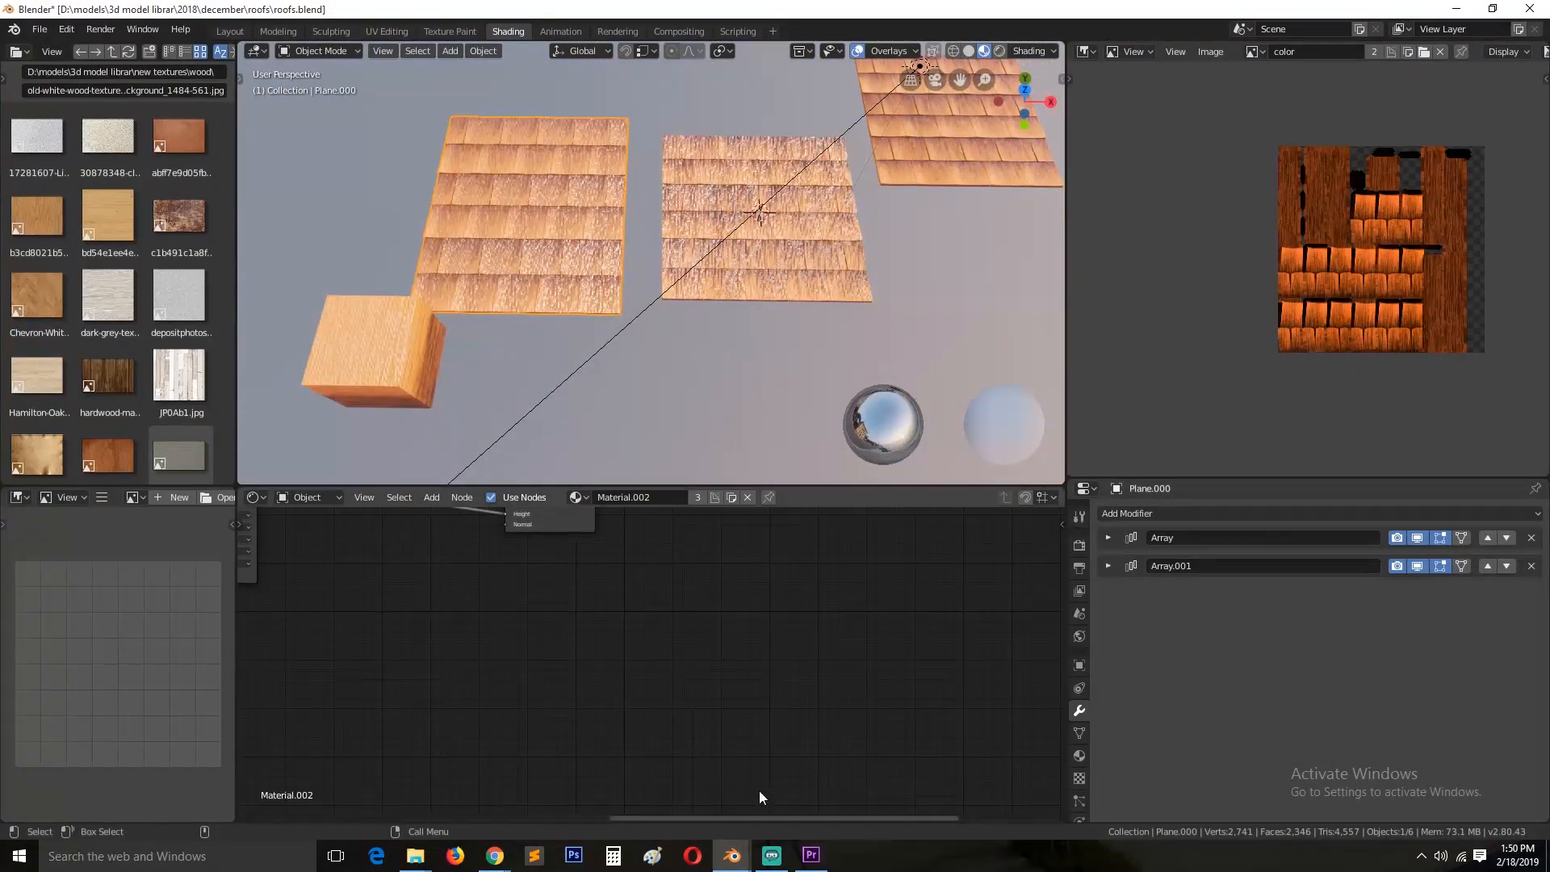
Step: Switch to the cabin1.blend window, select the cabin's shingle roof, and fit its whole roof material node tree in view
{"action": "mouse_move", "coordinate": [749, 858]}
{"action": "left_click", "coordinate": [761, 779]}
{"action": "middle_click_drag", "start_coordinate": [750, 388], "coordinate": [795, 242]}
{"action": "left_click", "coordinate": [798, 231]}
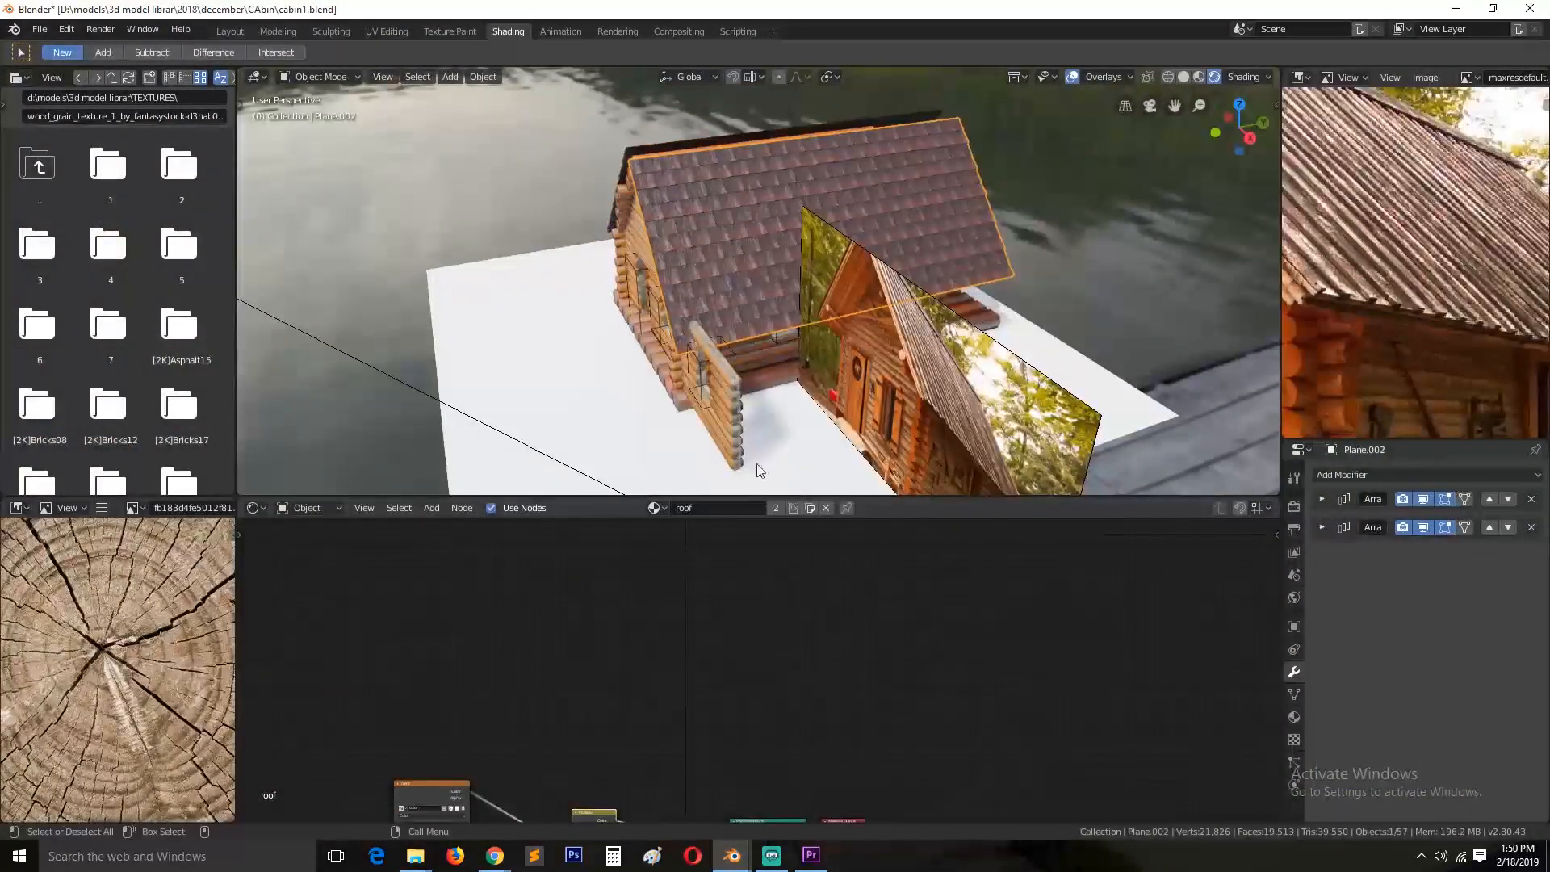
{"action": "key", "text": "Home"}
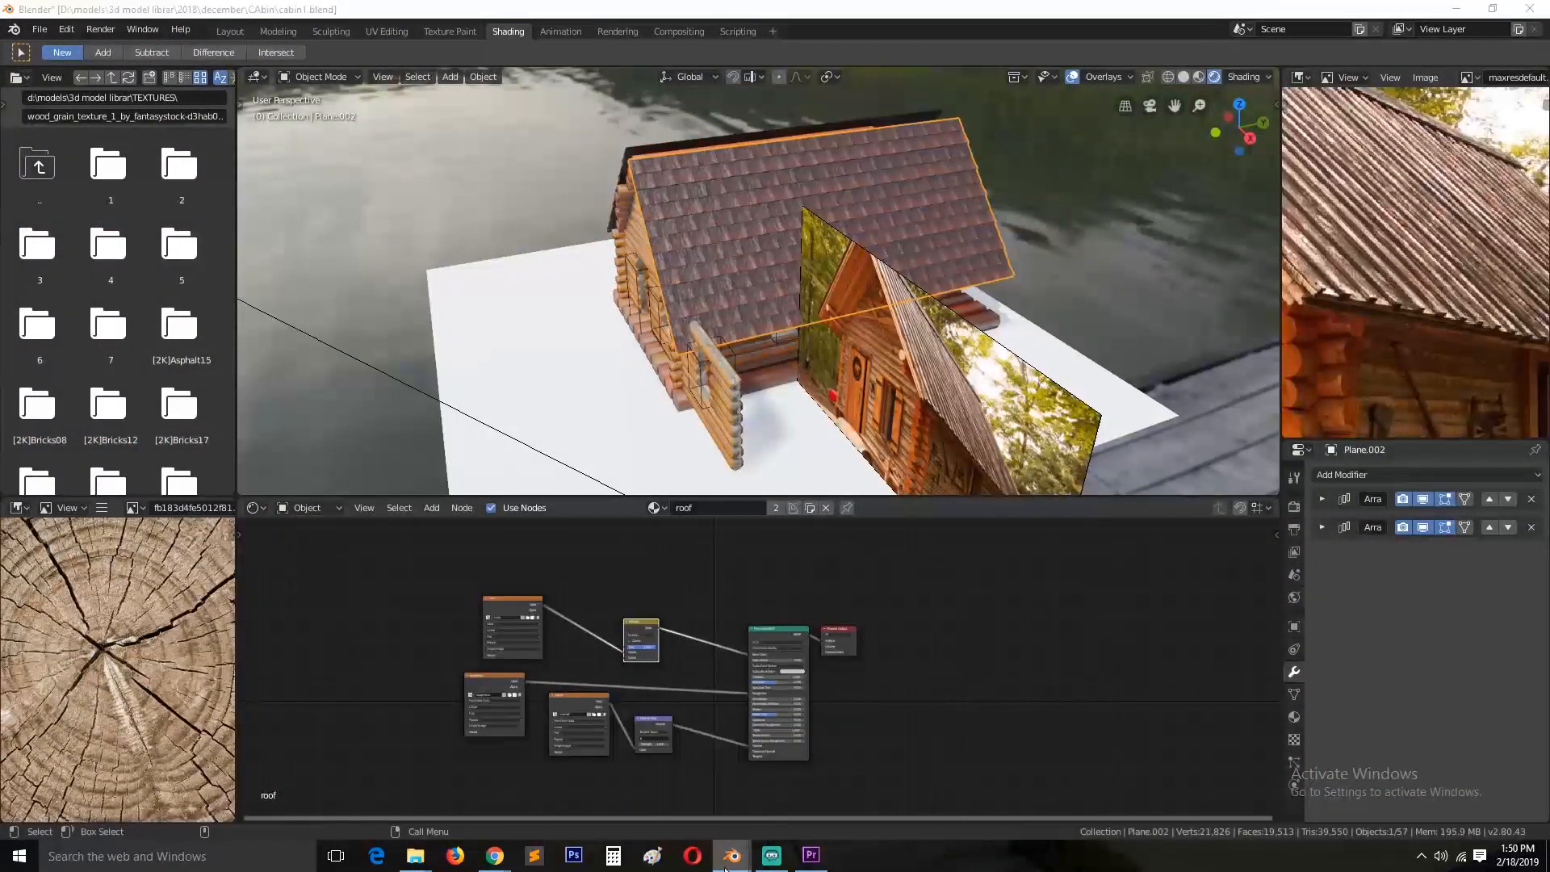
Step: Return to the roofs.blend window and compare the middle panel's procedural node tree with the baked panel's roof material
{"action": "mouse_move", "coordinate": [727, 852]}
{"action": "left_click", "coordinate": [680, 812]}
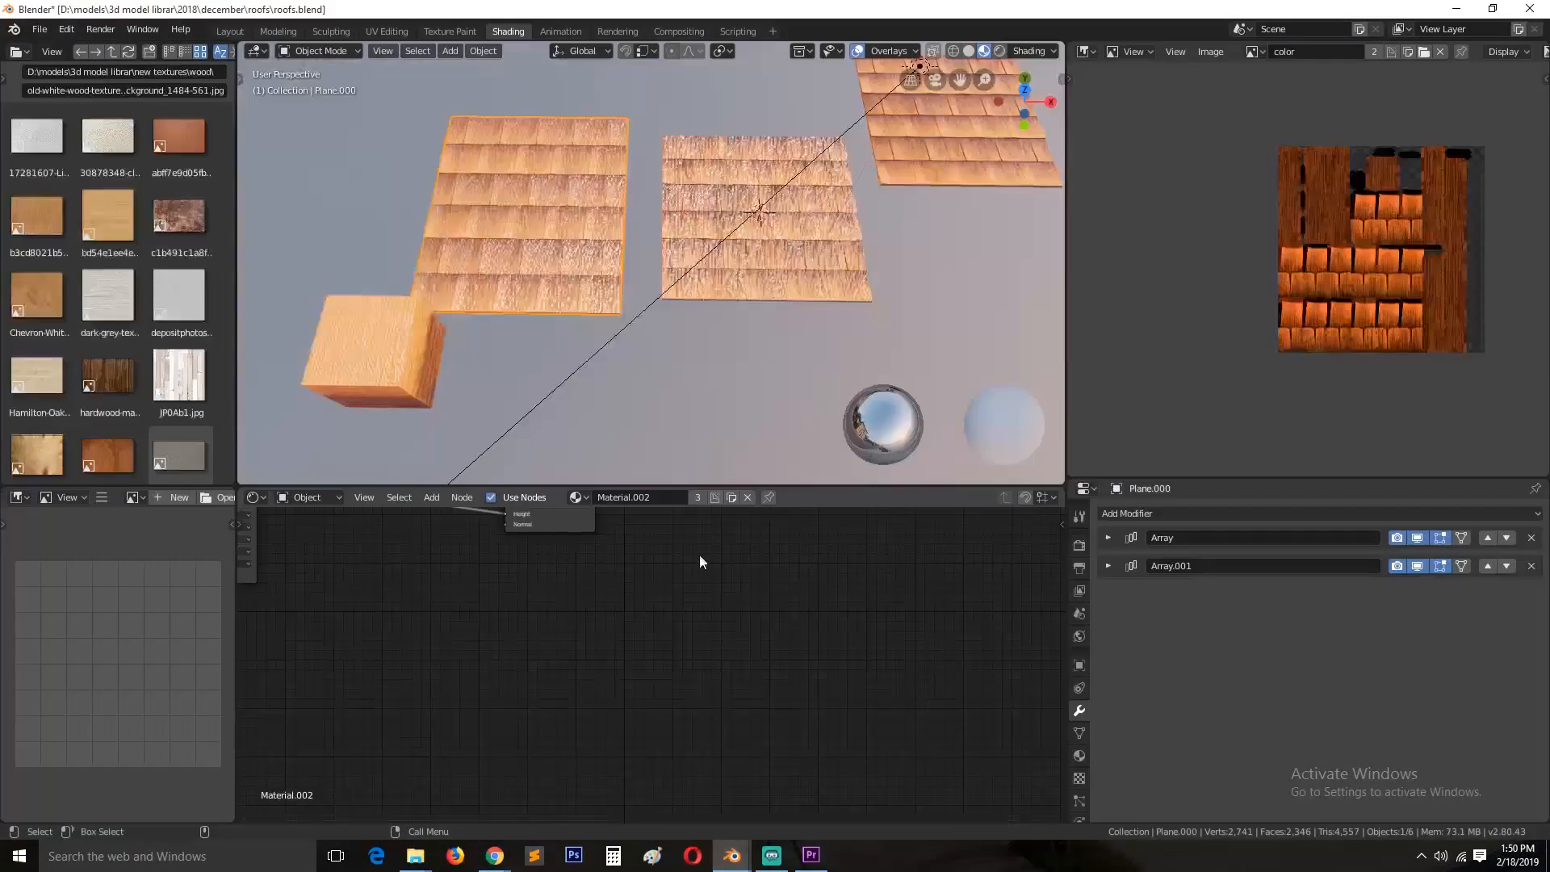
{"action": "left_click", "coordinate": [758, 274]}
{"action": "key", "text": "Home"}
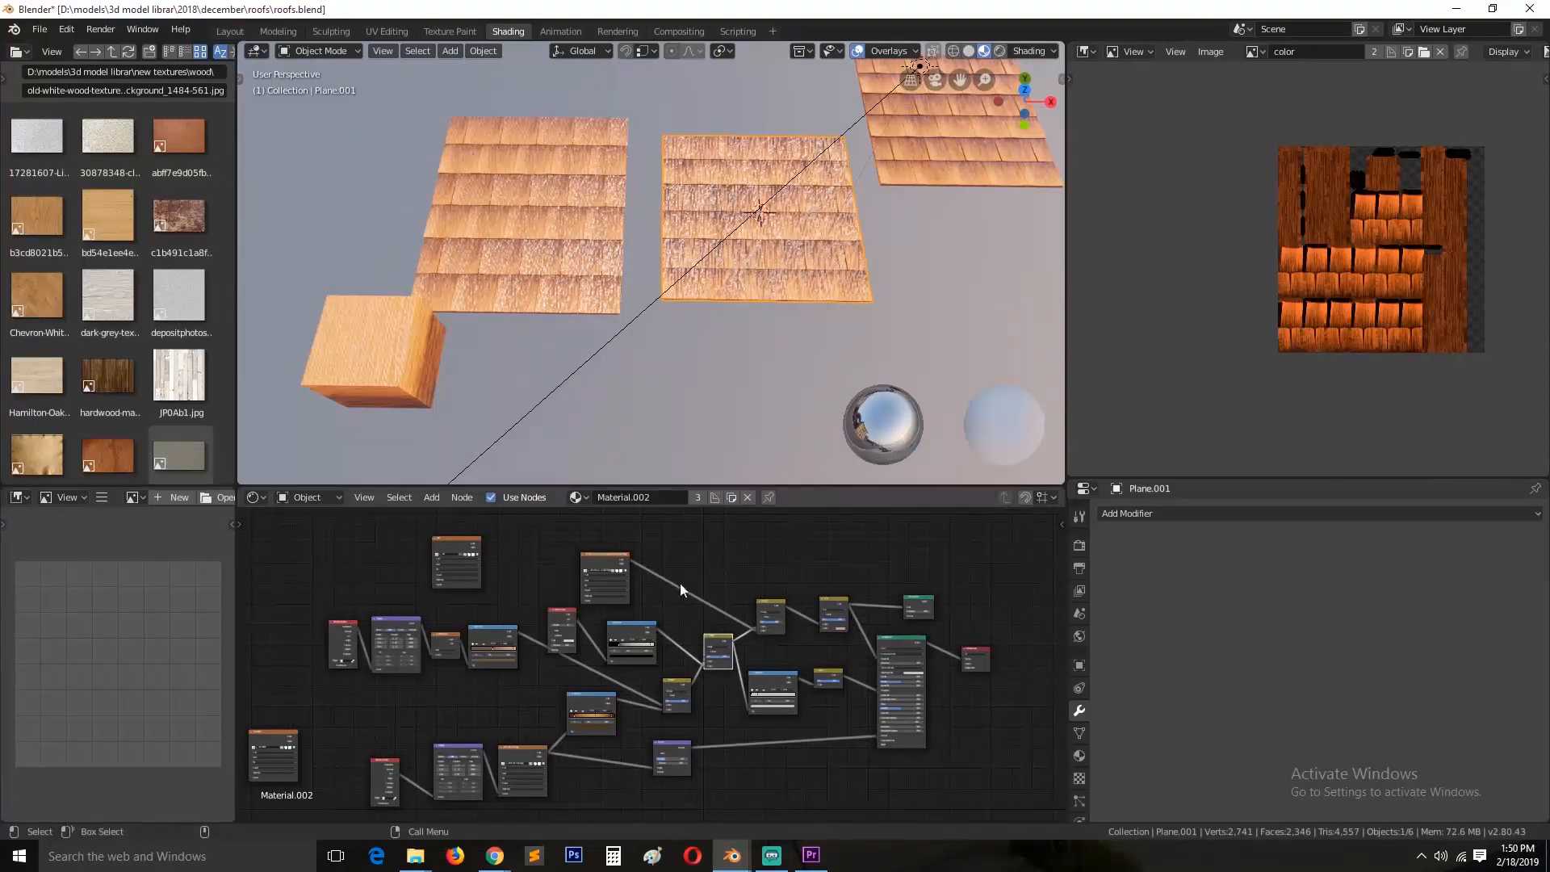
{"action": "left_click", "coordinate": [947, 114]}
{"action": "middle_click_drag", "start_coordinate": [680, 614], "coordinate": [732, 613]}
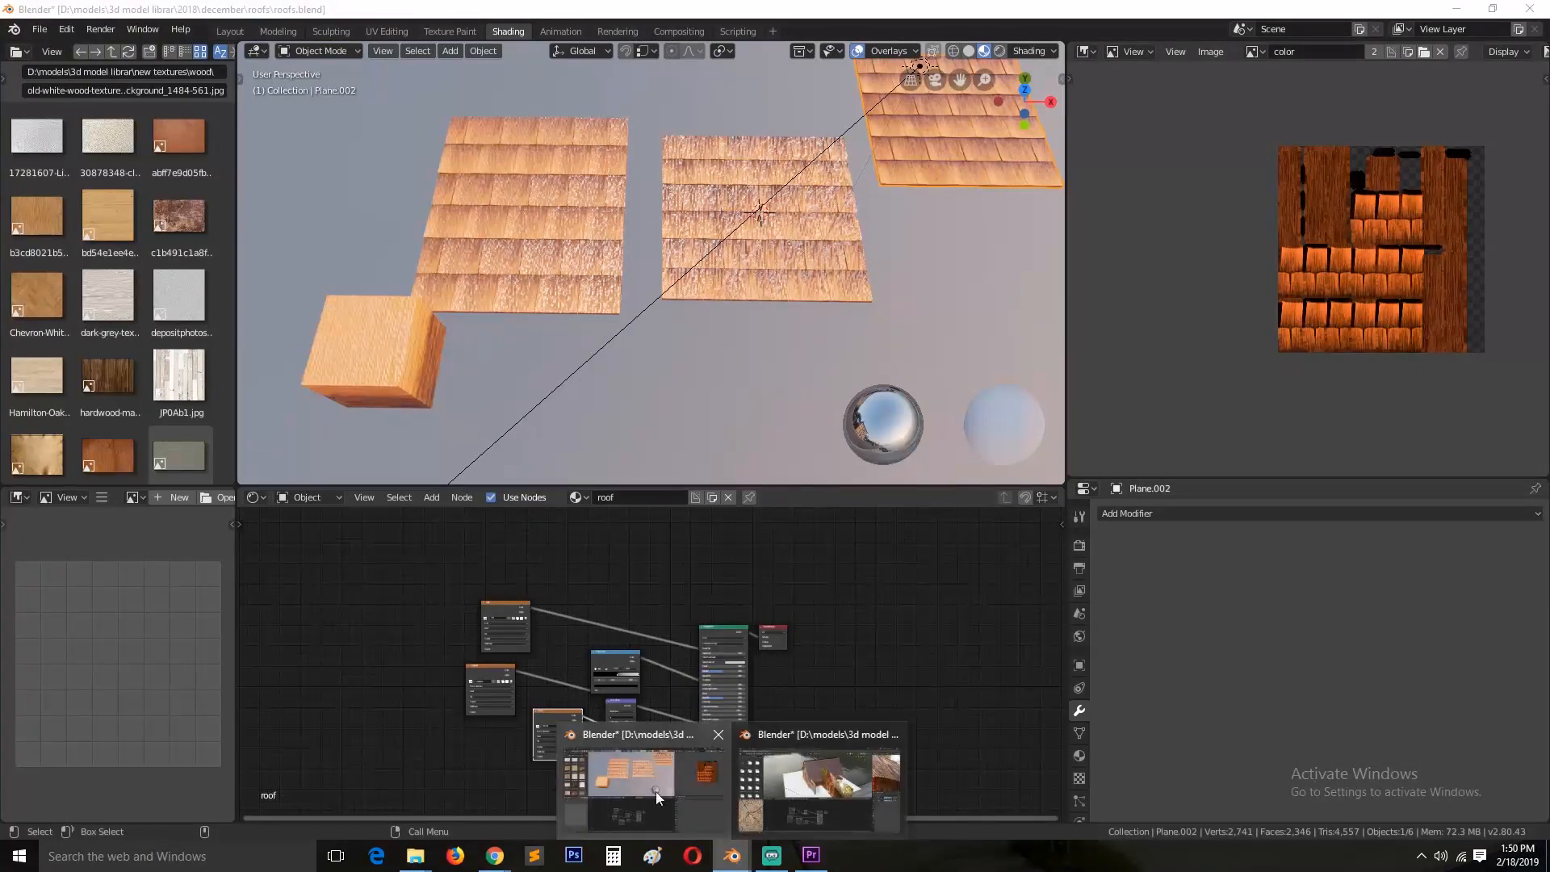
Step: Switch to the cabin1.blend window, move the colour image texture node away from the mix node, and inspect the roof closely
{"action": "left_click", "coordinate": [801, 776]}
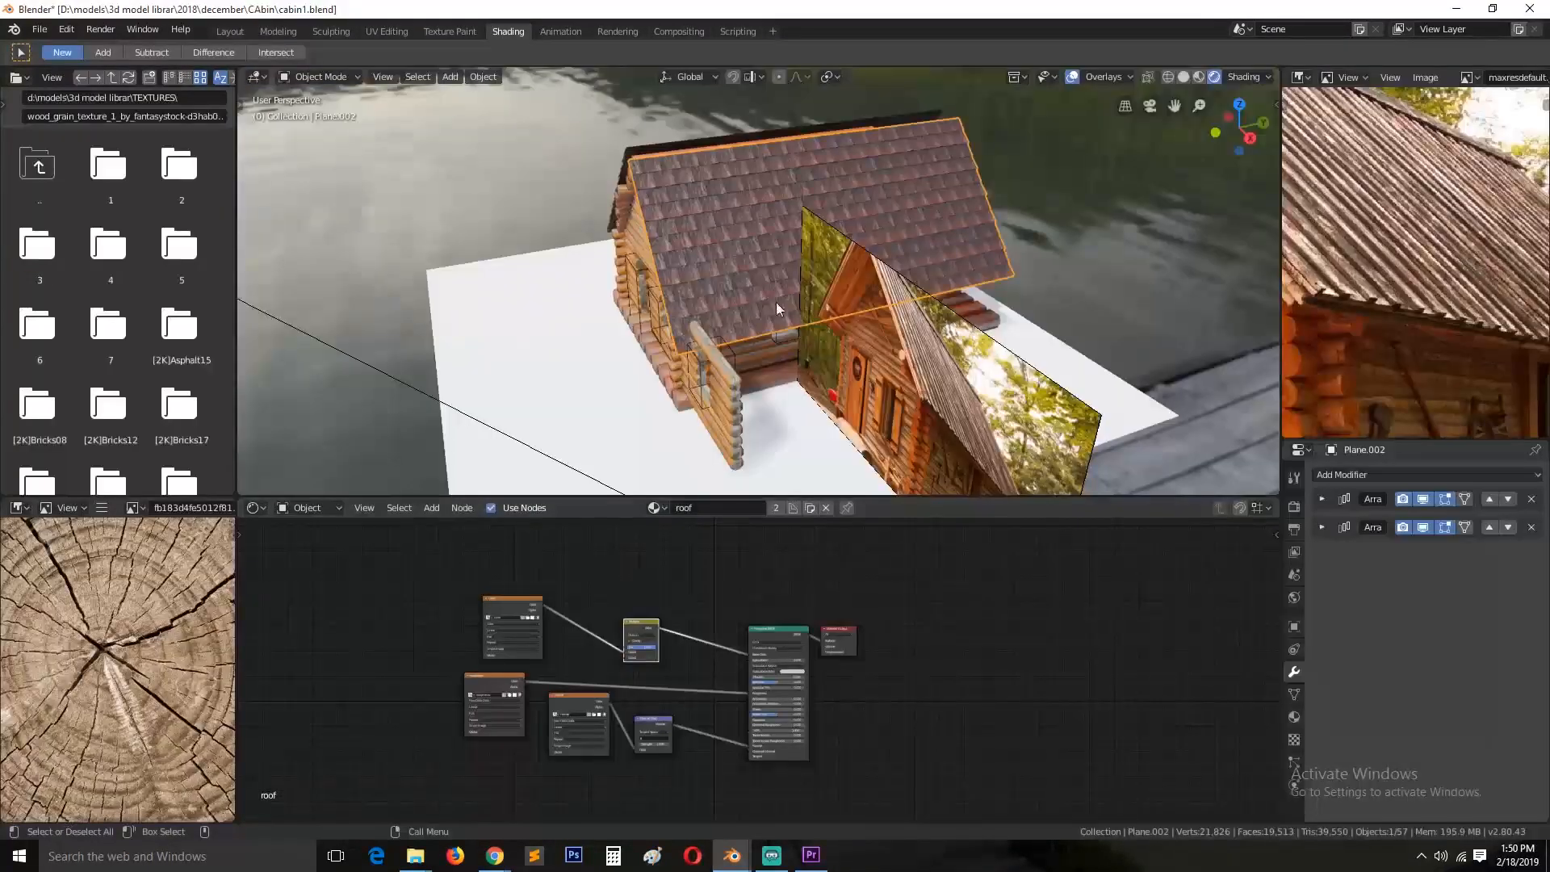
{"action": "scroll", "coordinate": [784, 662], "scroll_direction": "up", "scroll_amount": 2}
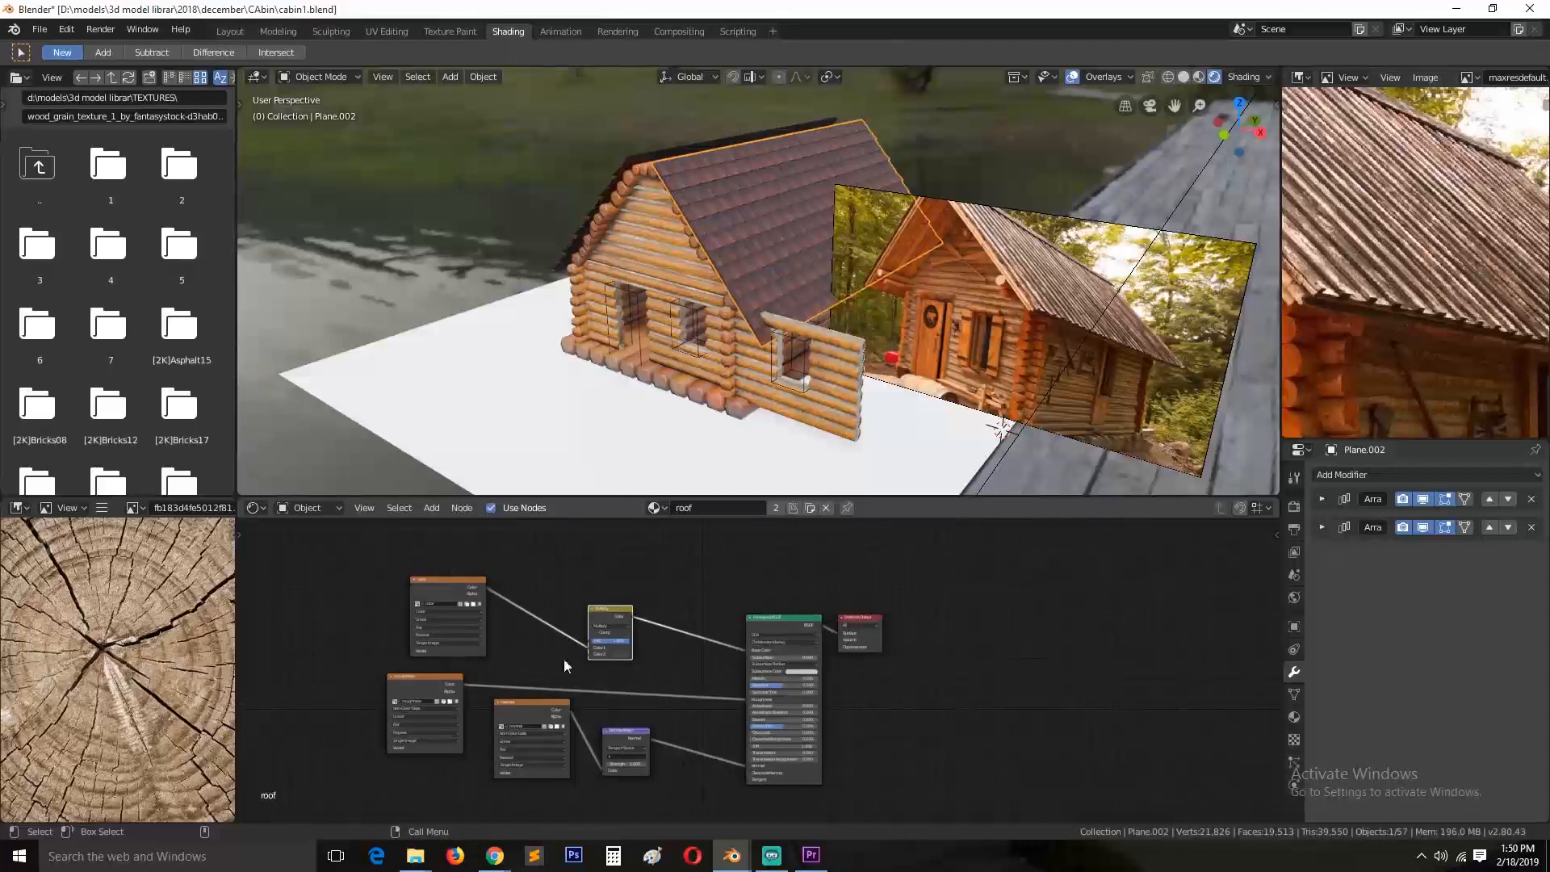
{"action": "middle_click_drag", "start_coordinate": [418, 728], "coordinate": [658, 681]}
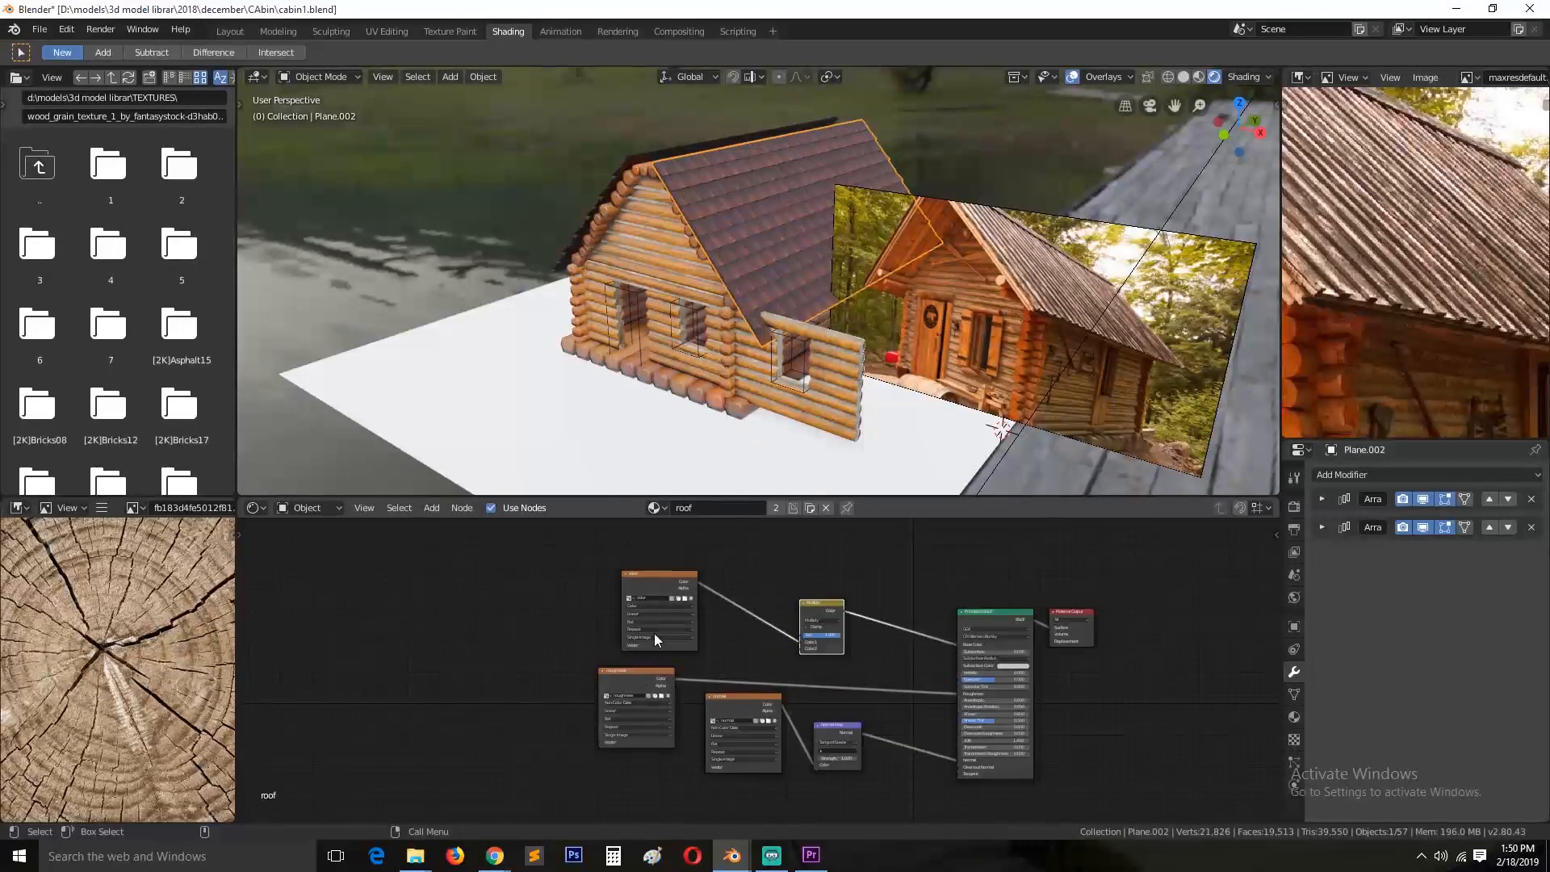
{"action": "left_click_drag", "start_coordinate": [652, 583], "coordinate": [593, 578]}
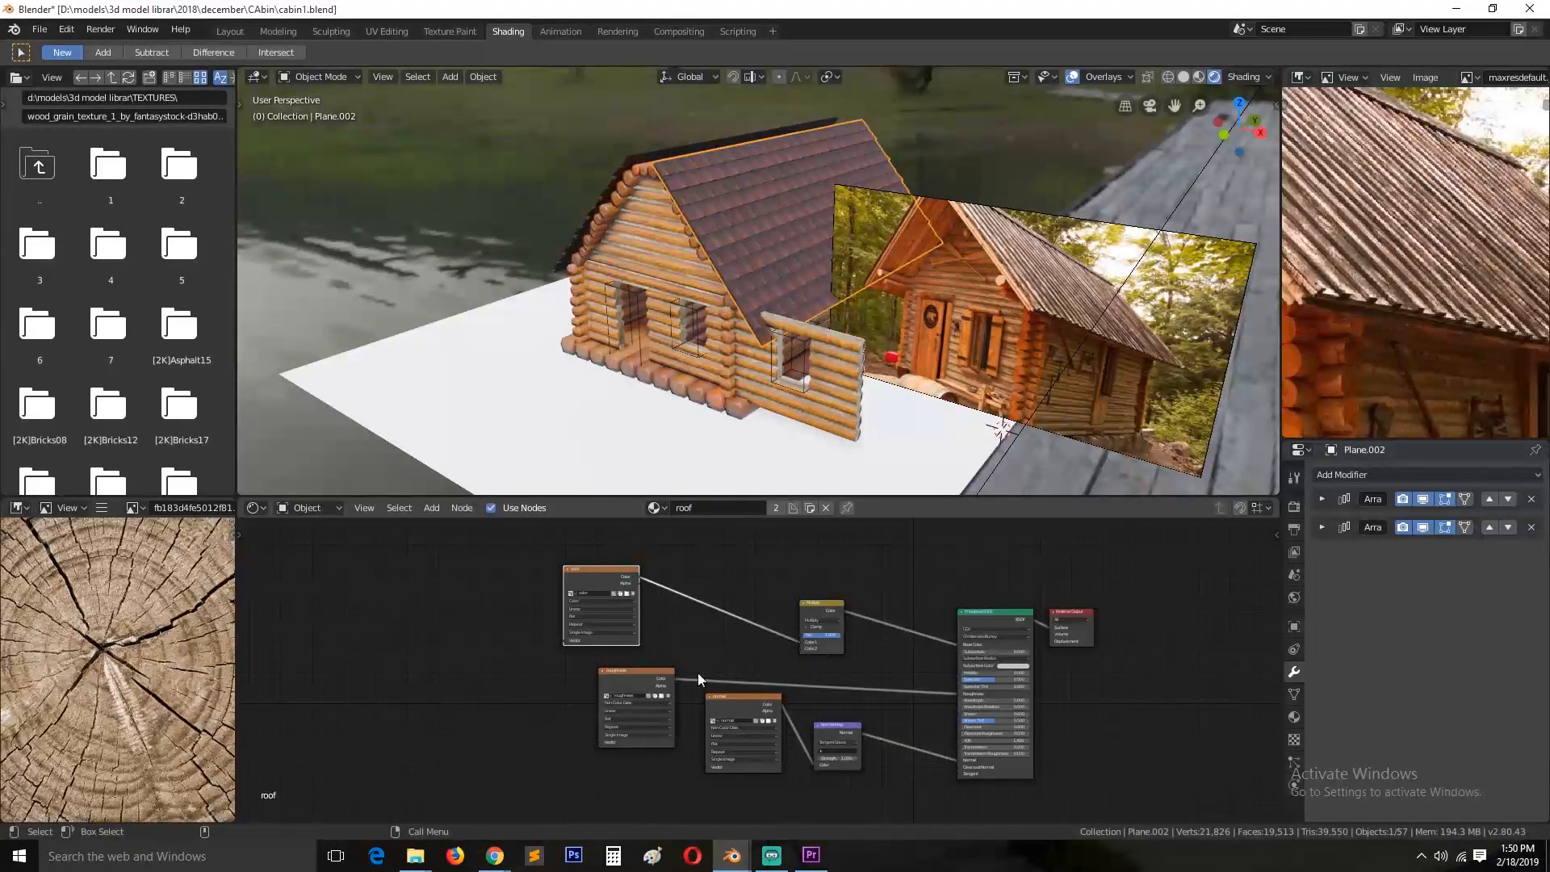
{"action": "scroll", "coordinate": [810, 232], "scroll_direction": "up", "scroll_amount": 4}
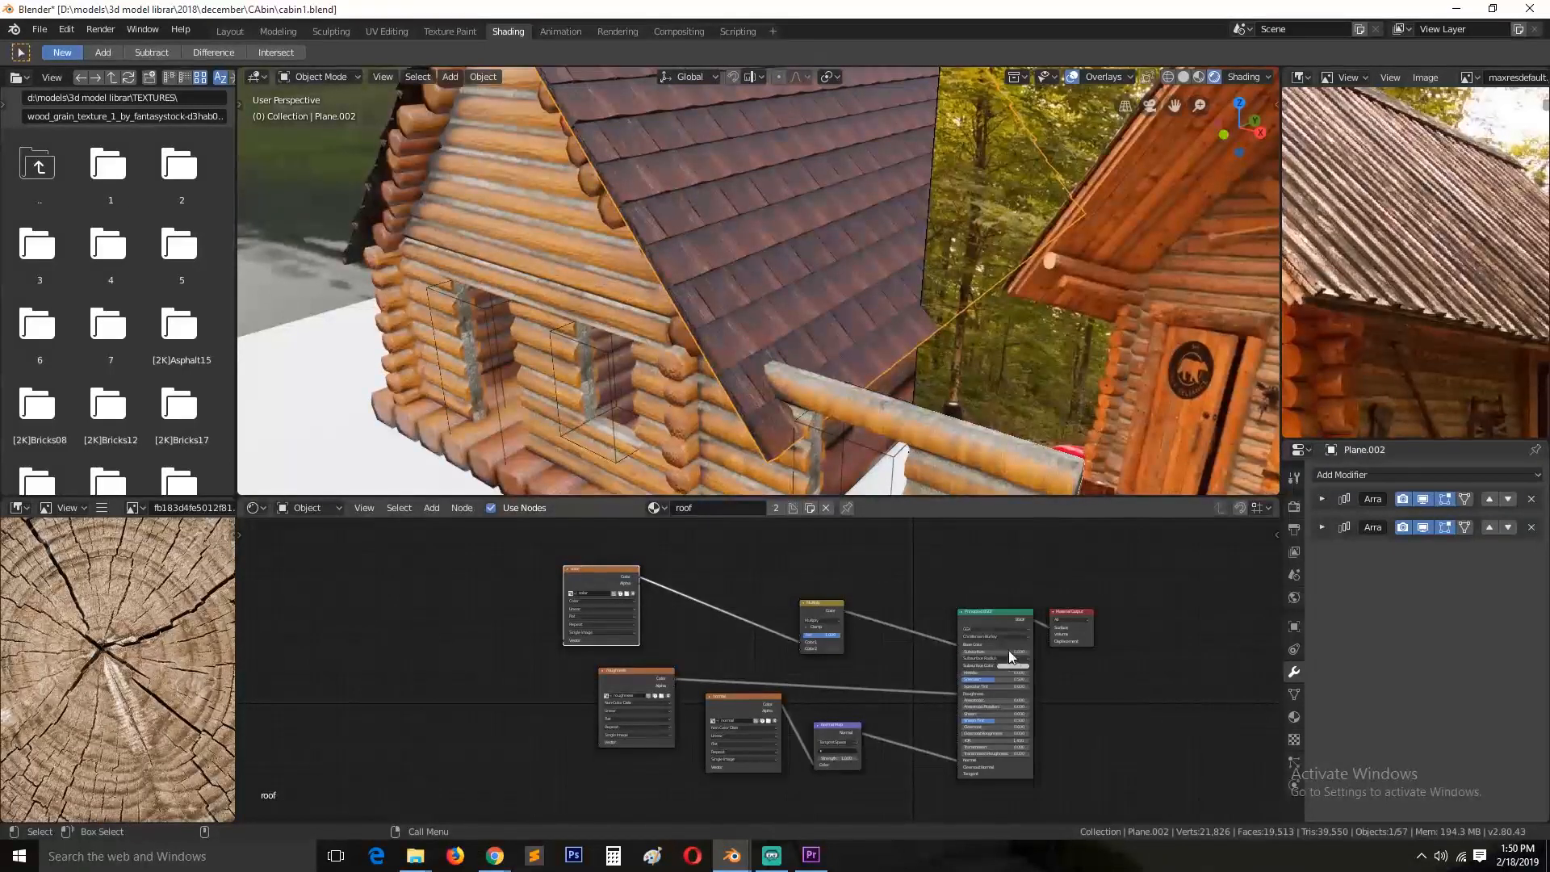
Step: Nudge the Multiply node in the roof material and look over the cabin from the front and the side
{"action": "scroll", "coordinate": [771, 281], "scroll_direction": "down", "scroll_amount": 5}
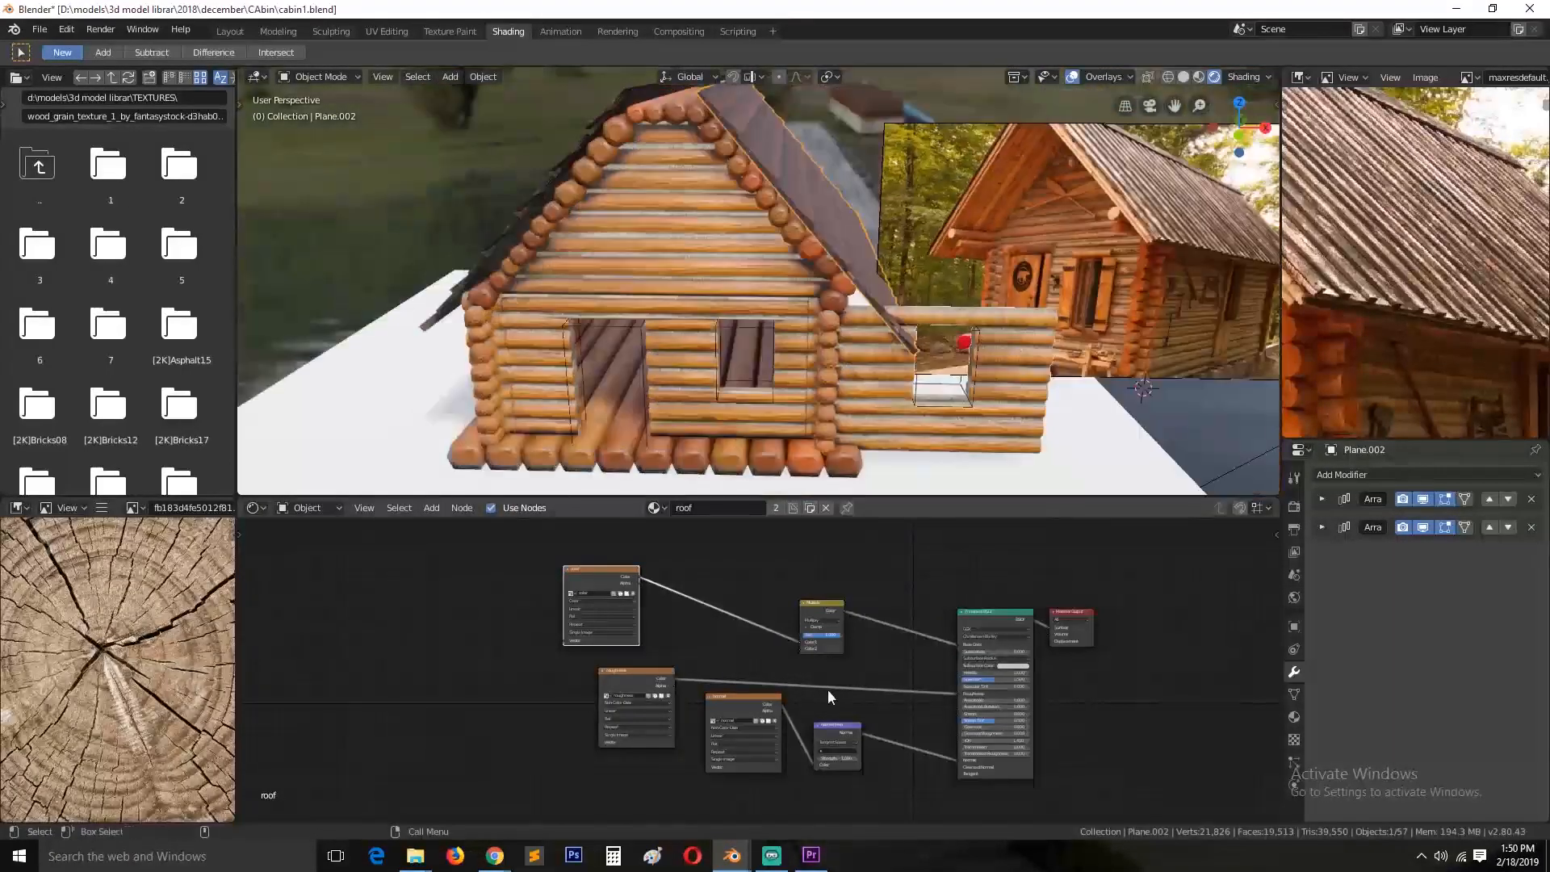
{"action": "scroll", "coordinate": [826, 690], "scroll_direction": "up", "scroll_amount": 2}
{"action": "left_click_drag", "start_coordinate": [856, 590], "coordinate": [854, 579]}
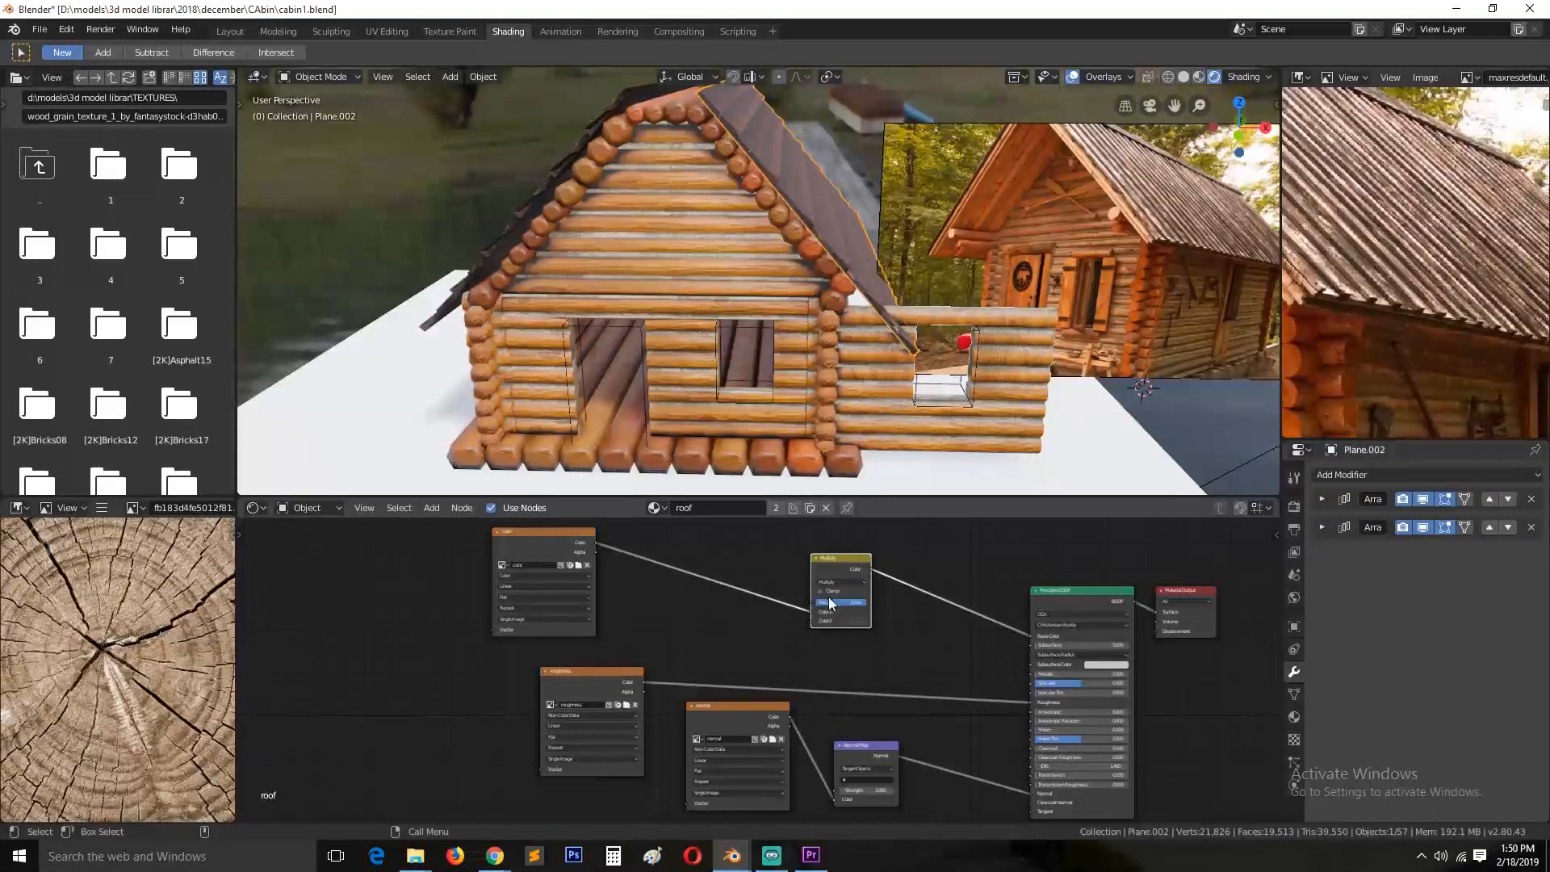
{"action": "middle_click_drag", "start_coordinate": [801, 435], "coordinate": [686, 195]}
{"action": "scroll", "coordinate": [697, 321], "scroll_direction": "down", "scroll_amount": 2}
{"action": "middle_click_drag", "start_coordinate": [697, 321], "coordinate": [772, 308]}
{"action": "scroll", "coordinate": [845, 278], "scroll_direction": "up", "scroll_amount": 2}
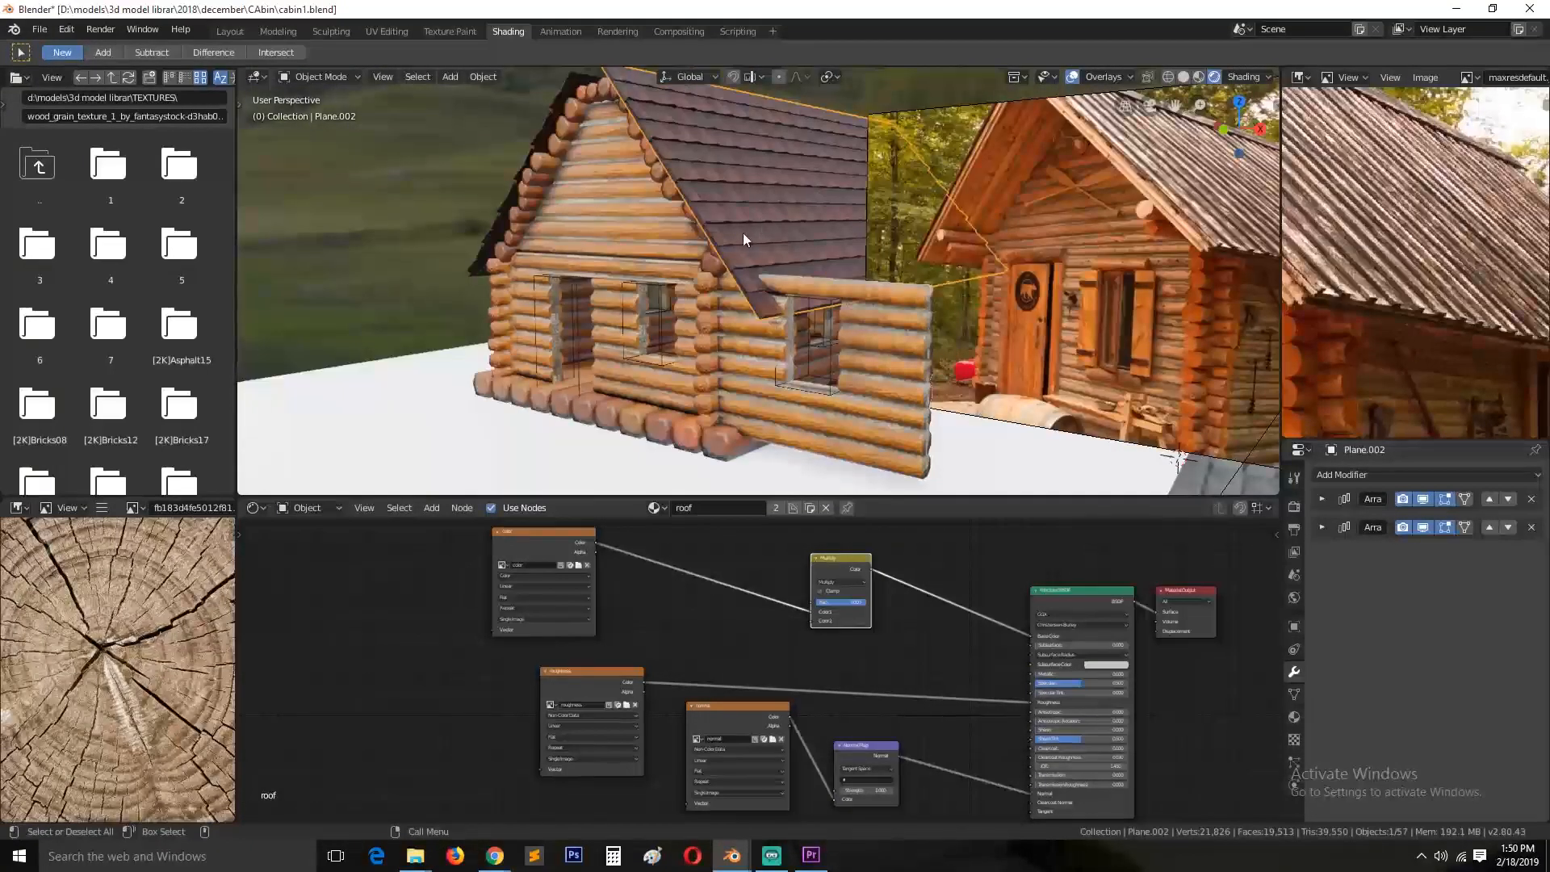
{"action": "mouse_move", "coordinate": [765, 247]}
{"action": "middle_mouse_down"}
{"action": "mouse_move", "coordinate": [779, 258]}
{"action": "mouse_move", "coordinate": [754, 258]}
{"action": "mouse_move", "coordinate": [830, 259]}
{"action": "mouse_move", "coordinate": [762, 265]}
{"action": "middle_mouse_up"}
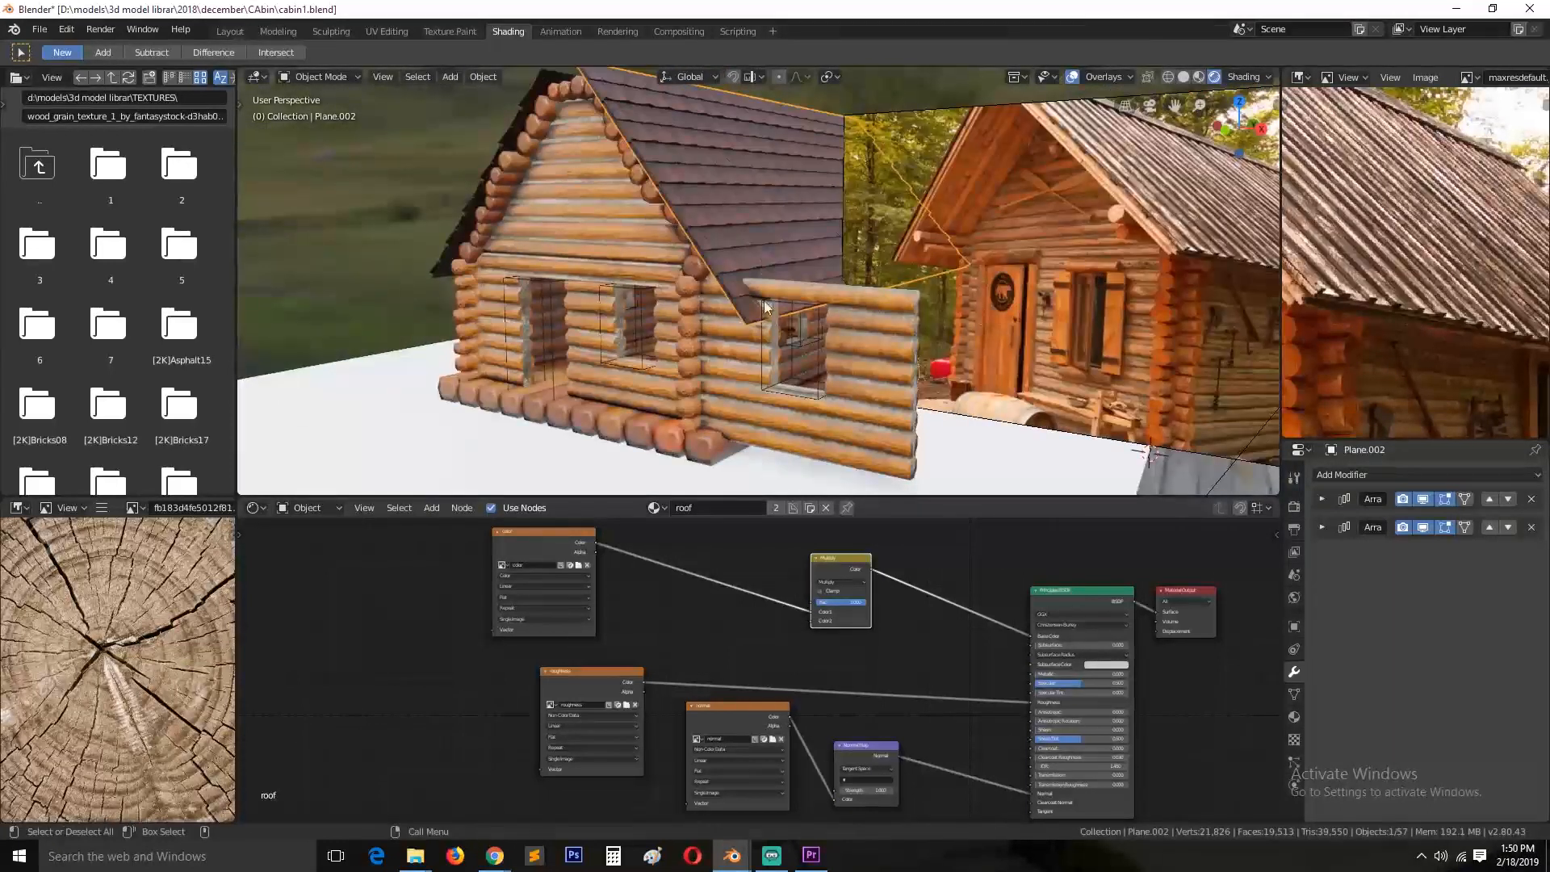
Step: Switch to the roofs.blend window, select the shingle panel beside the cube, and hide both its Array modifiers in the viewport
{"action": "left_click", "coordinate": [757, 857]}
{"action": "middle_click_drag", "start_coordinate": [757, 298], "coordinate": [582, 291]}
{"action": "scroll", "coordinate": [828, 300], "scroll_direction": "up", "scroll_amount": 6}
{"action": "left_click", "coordinate": [709, 298]}
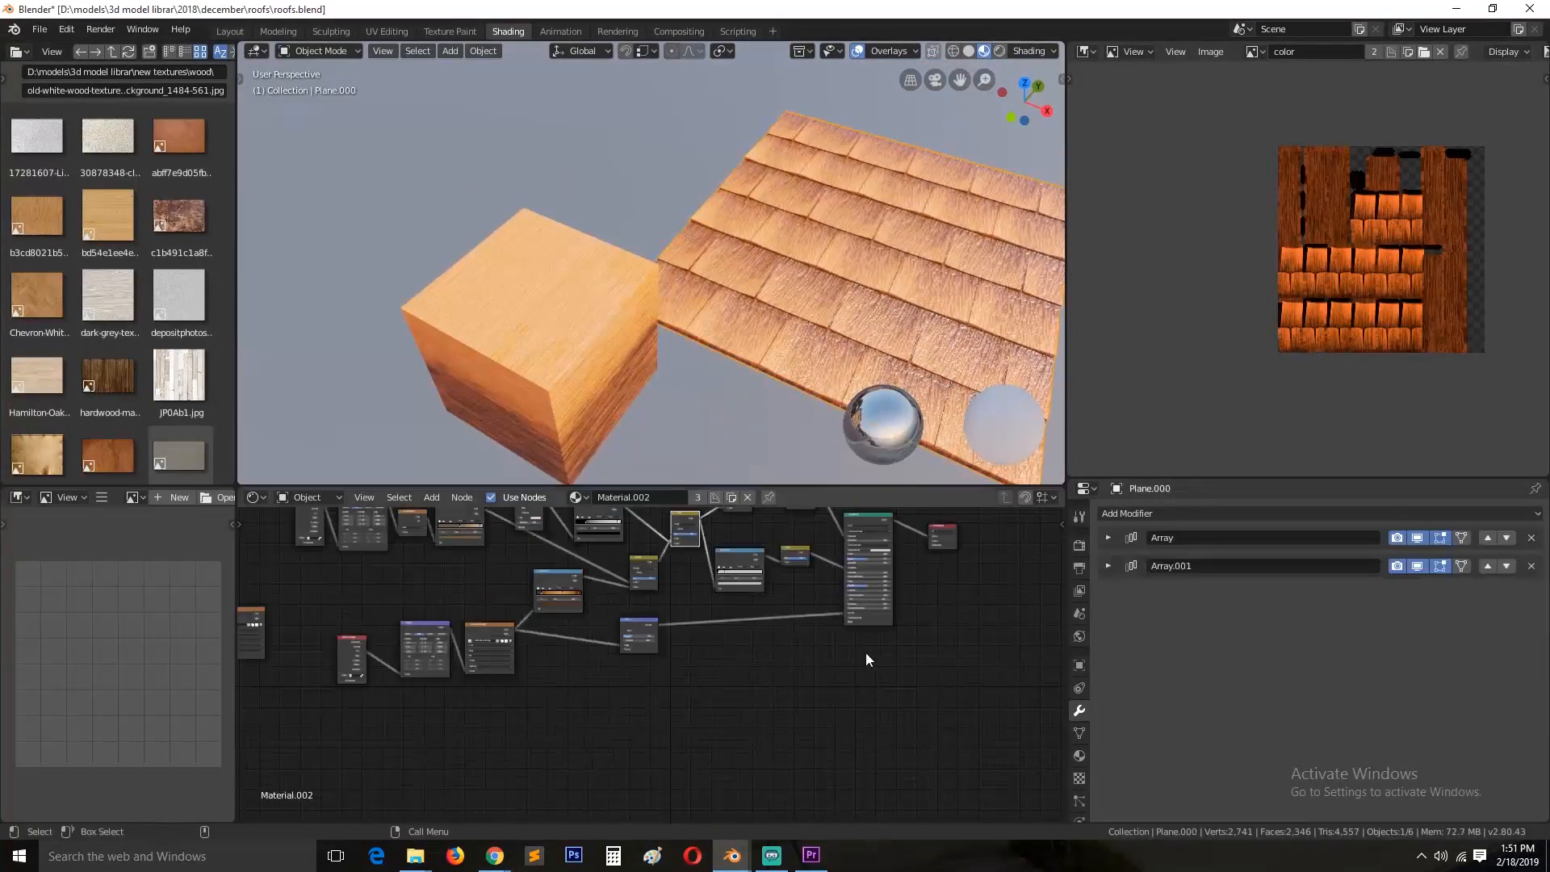
{"action": "left_click", "coordinate": [1418, 539]}
{"action": "left_click", "coordinate": [1418, 567]}
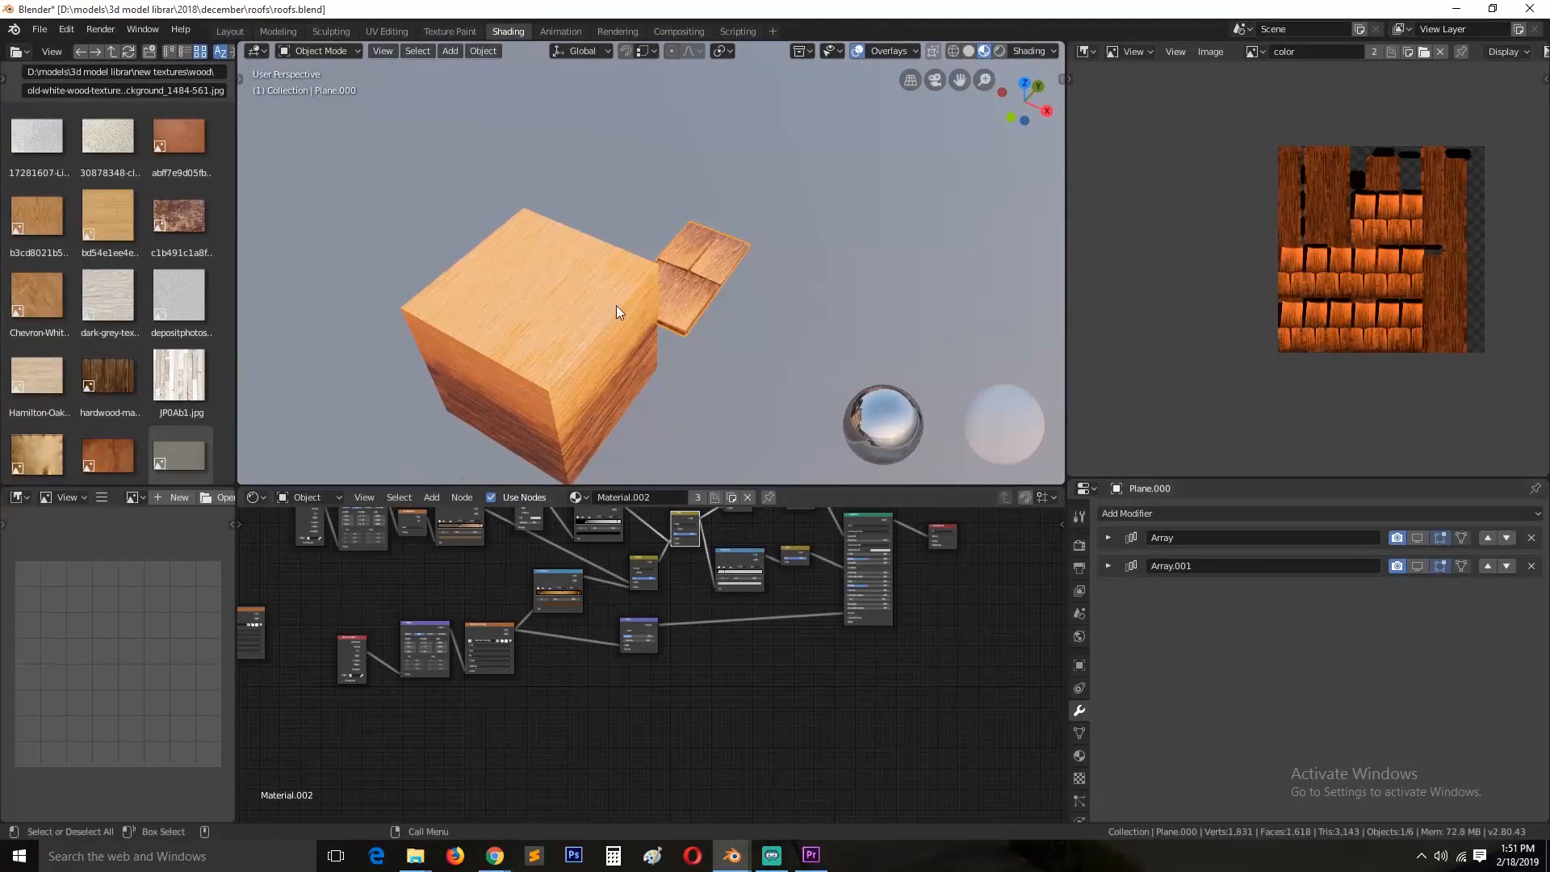
{"action": "scroll", "coordinate": [620, 310], "scroll_direction": "up", "scroll_amount": 3}
{"action": "middle_click_drag", "start_coordinate": [754, 289], "coordinate": [641, 262], "text": "shift"}
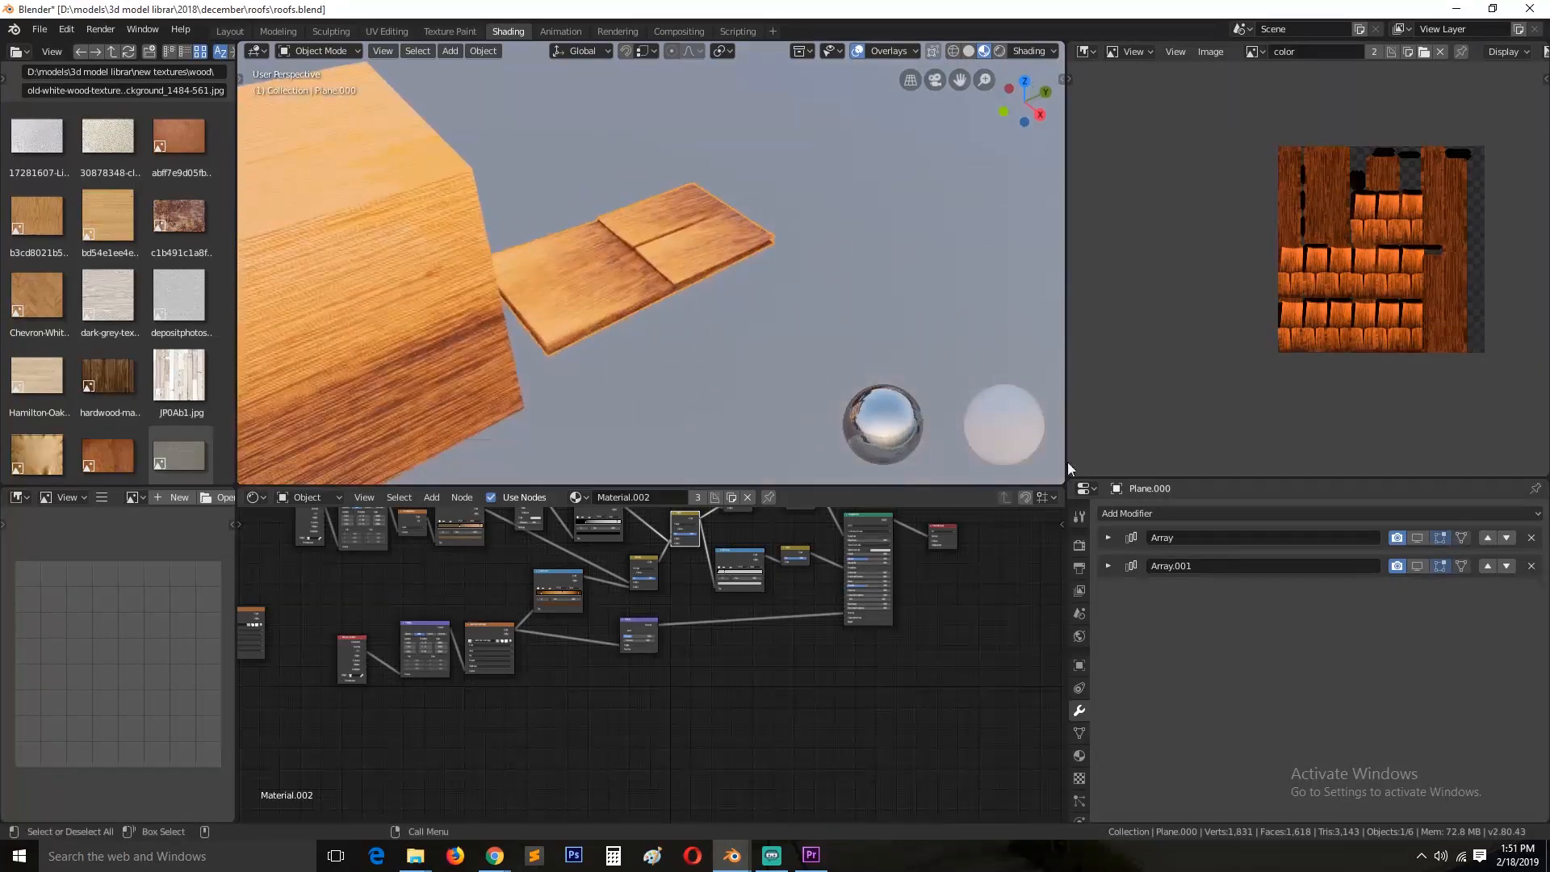
Step: Show both Array modifiers of the panel beside the cube in the viewport again
{"action": "left_click", "coordinate": [1417, 538]}
{"action": "left_click", "coordinate": [1419, 566]}
{"action": "scroll", "coordinate": [749, 324], "scroll_direction": "down", "scroll_amount": 5}
{"action": "middle_click_drag", "start_coordinate": [749, 325], "coordinate": [536, 266], "text": "shift"}
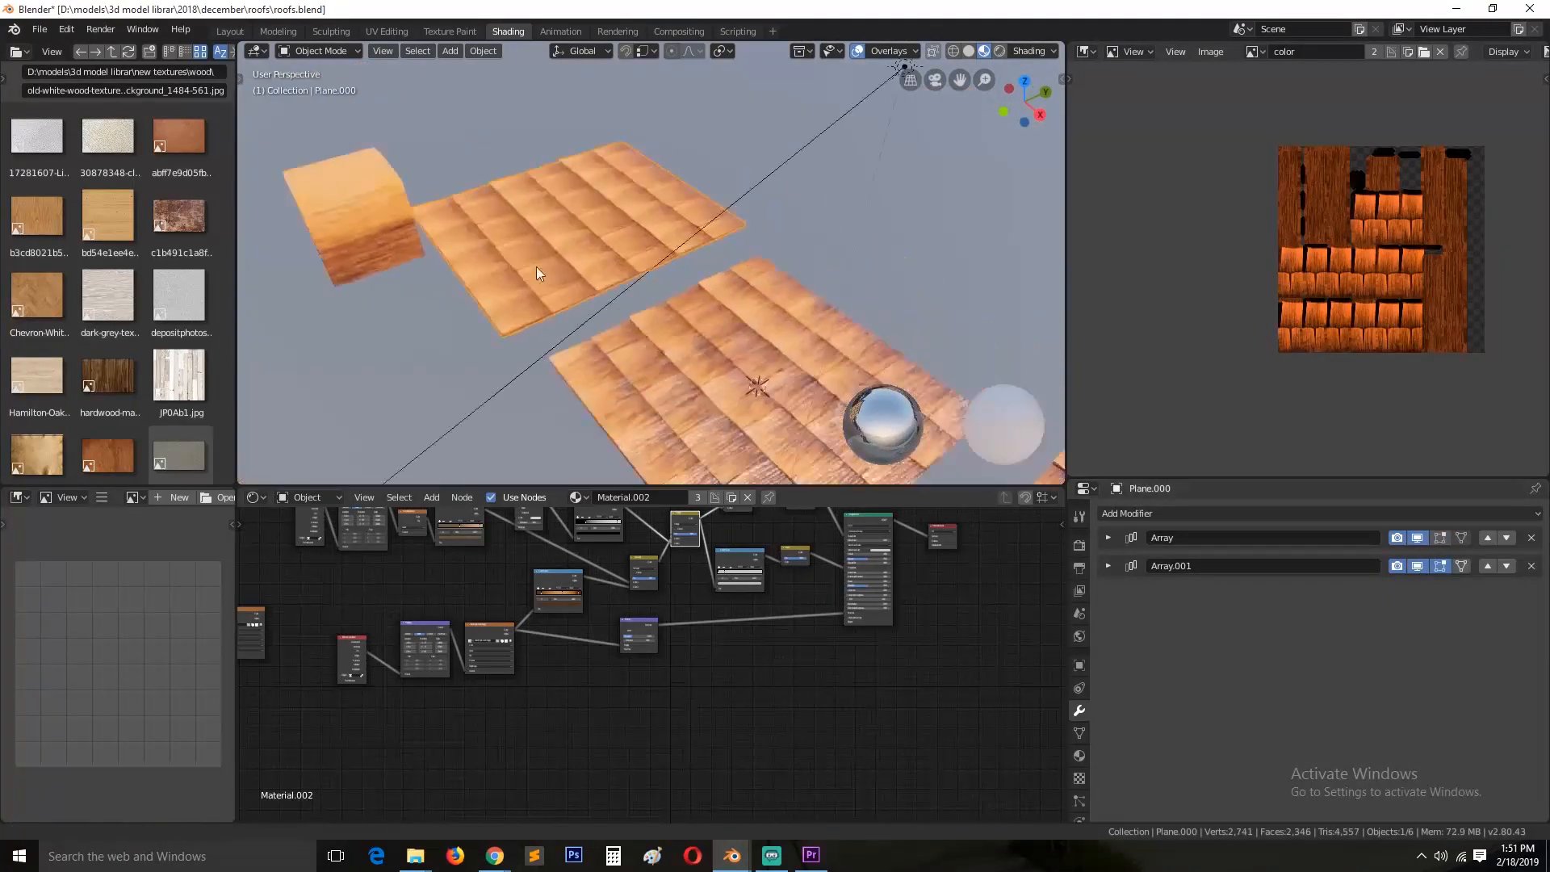
{"action": "scroll", "coordinate": [536, 266], "scroll_direction": "up", "scroll_amount": 1}
Step: Expand the panel's first Array modifier and try counts of 7 and 6 to see the panel lengthen
{"action": "left_click", "coordinate": [1108, 537]}
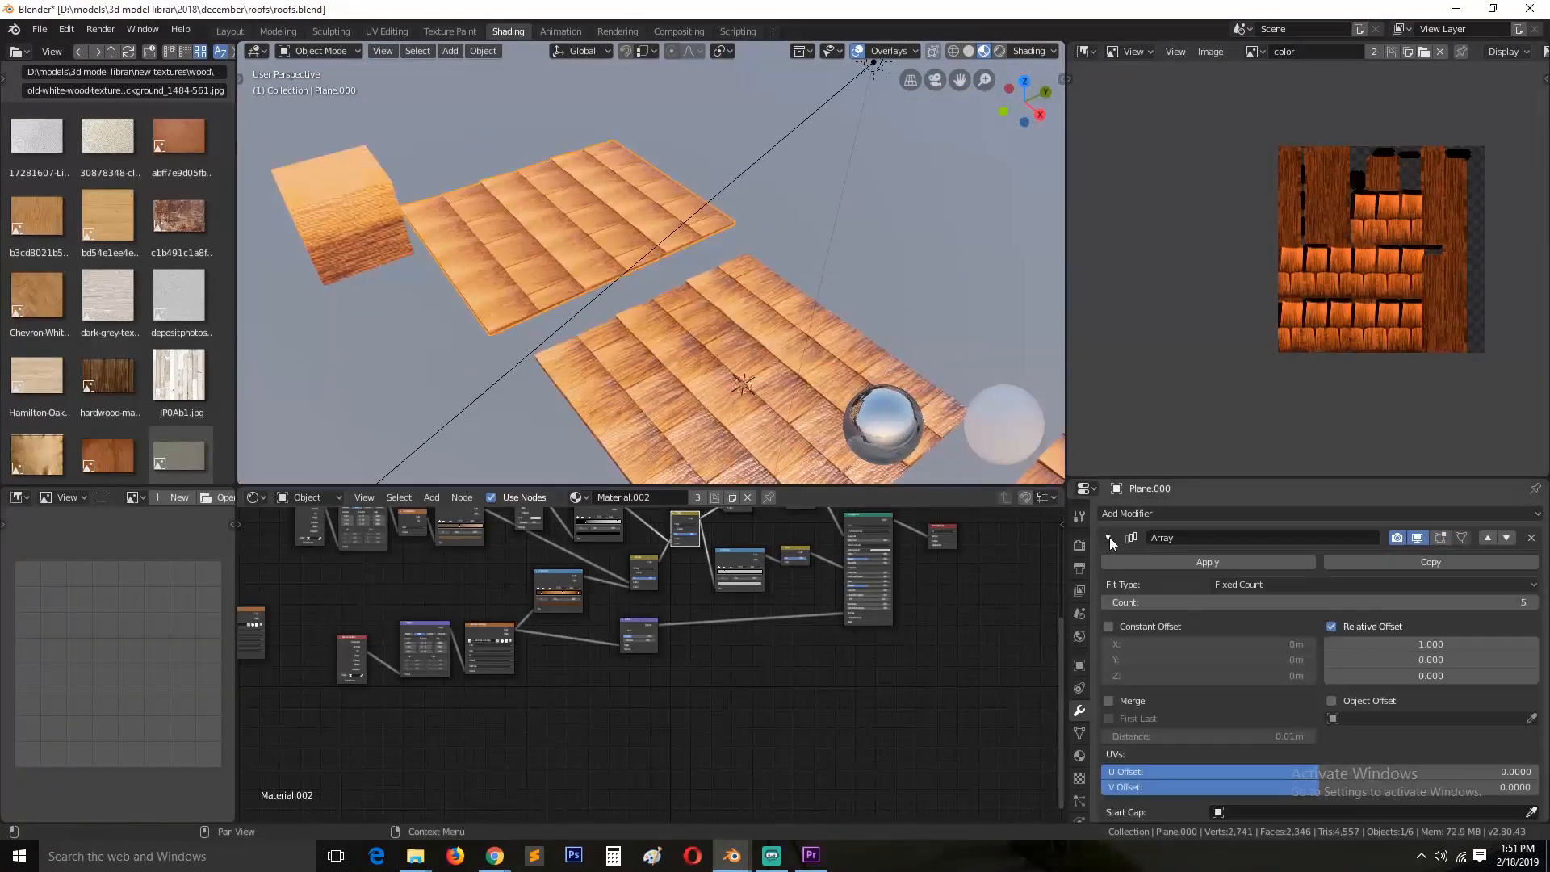
{"action": "left_click", "coordinate": [1533, 602]}
{"action": "left_click", "coordinate": [1537, 604]}
{"action": "left_click", "coordinate": [1536, 604]}
{"action": "left_click", "coordinate": [1113, 600]}
{"action": "type", "text": "5"}
{"action": "key", "text": "Return"}
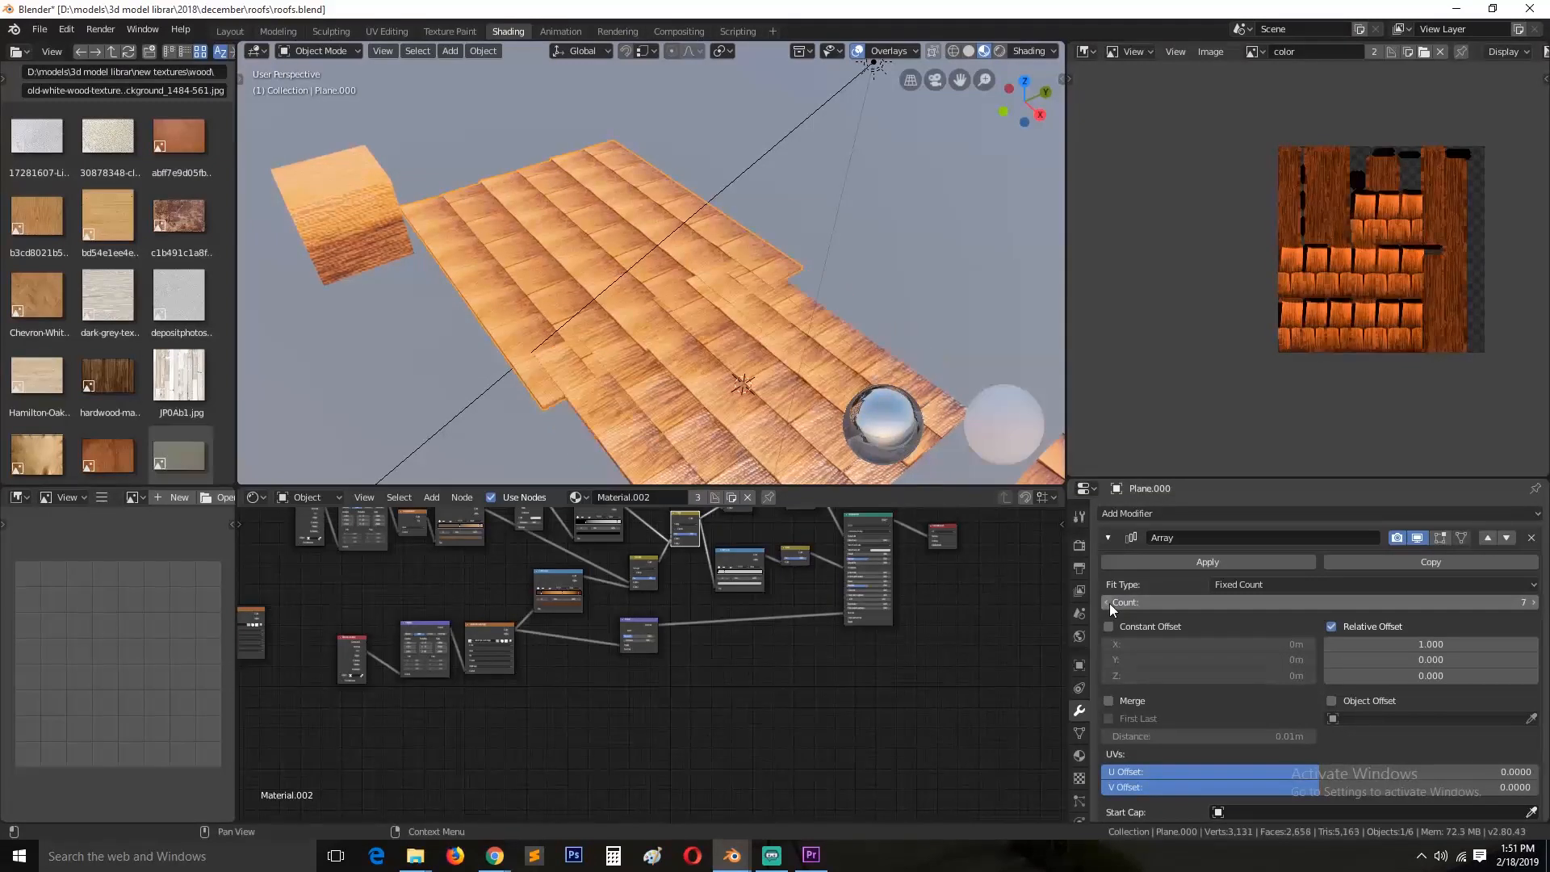
{"action": "left_click", "coordinate": [1533, 603]}
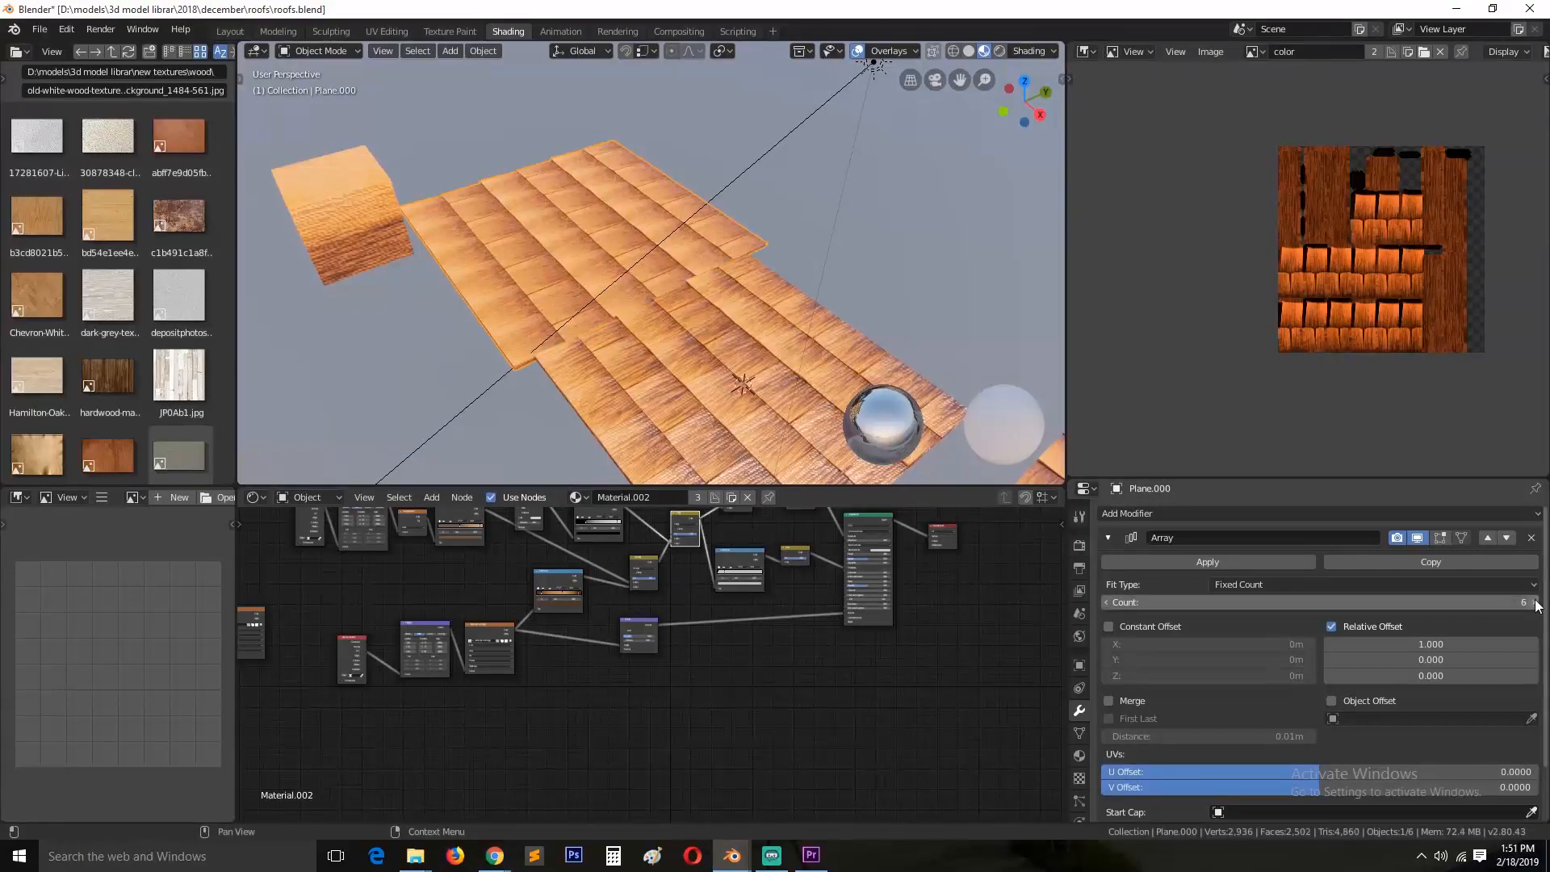
{"action": "left_click", "coordinate": [1533, 603]}
{"action": "left_click", "coordinate": [1105, 602]}
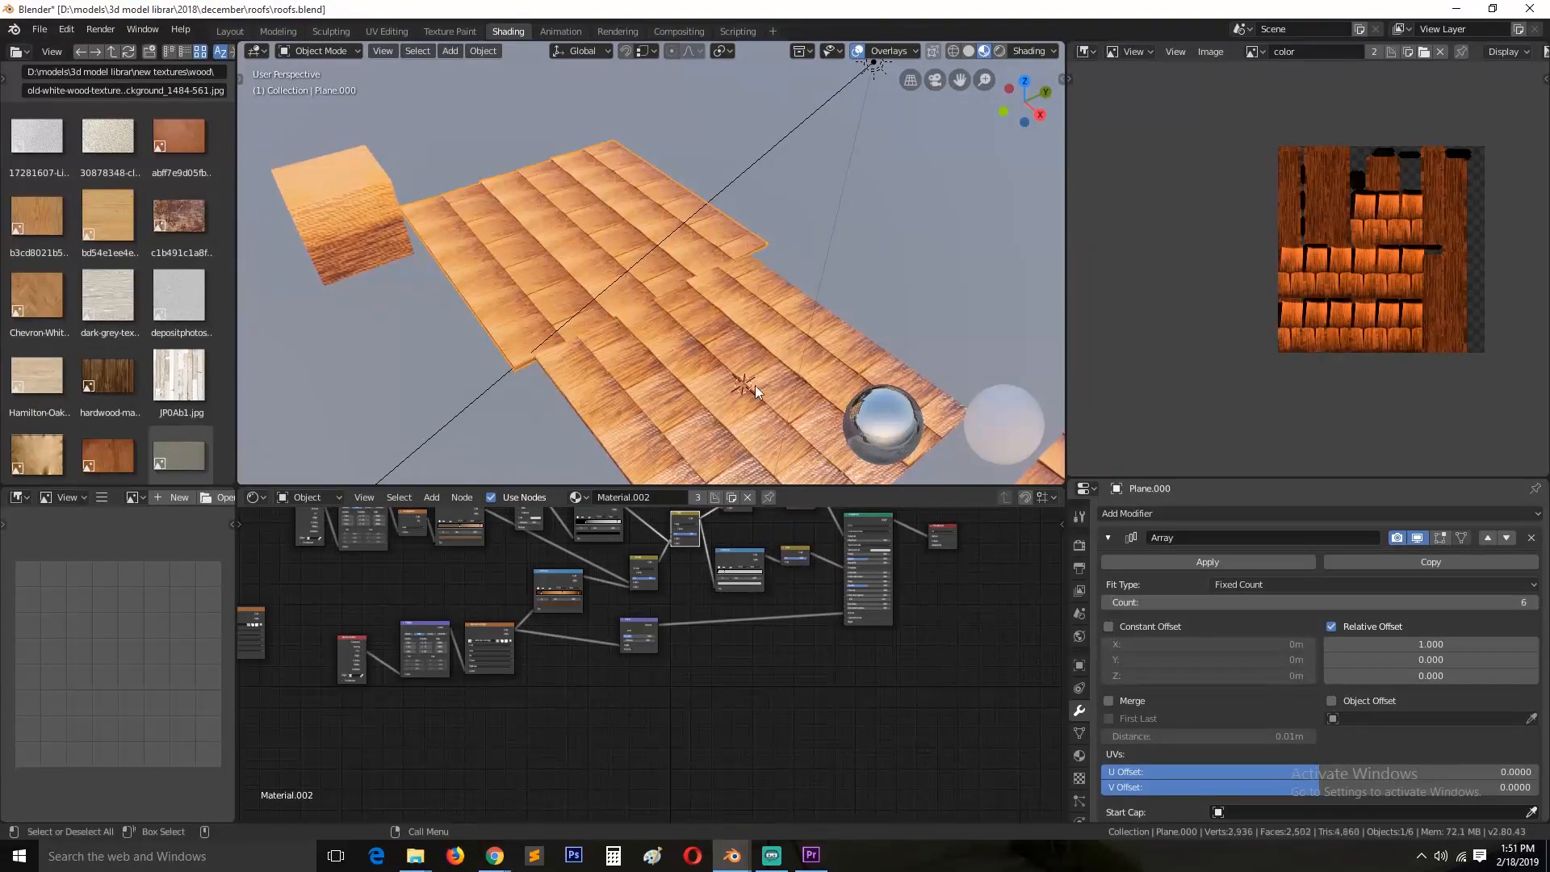
{"action": "scroll", "coordinate": [753, 385], "scroll_direction": "down", "scroll_amount": 2}
{"action": "middle_click_drag", "start_coordinate": [672, 392], "coordinate": [807, 420]}
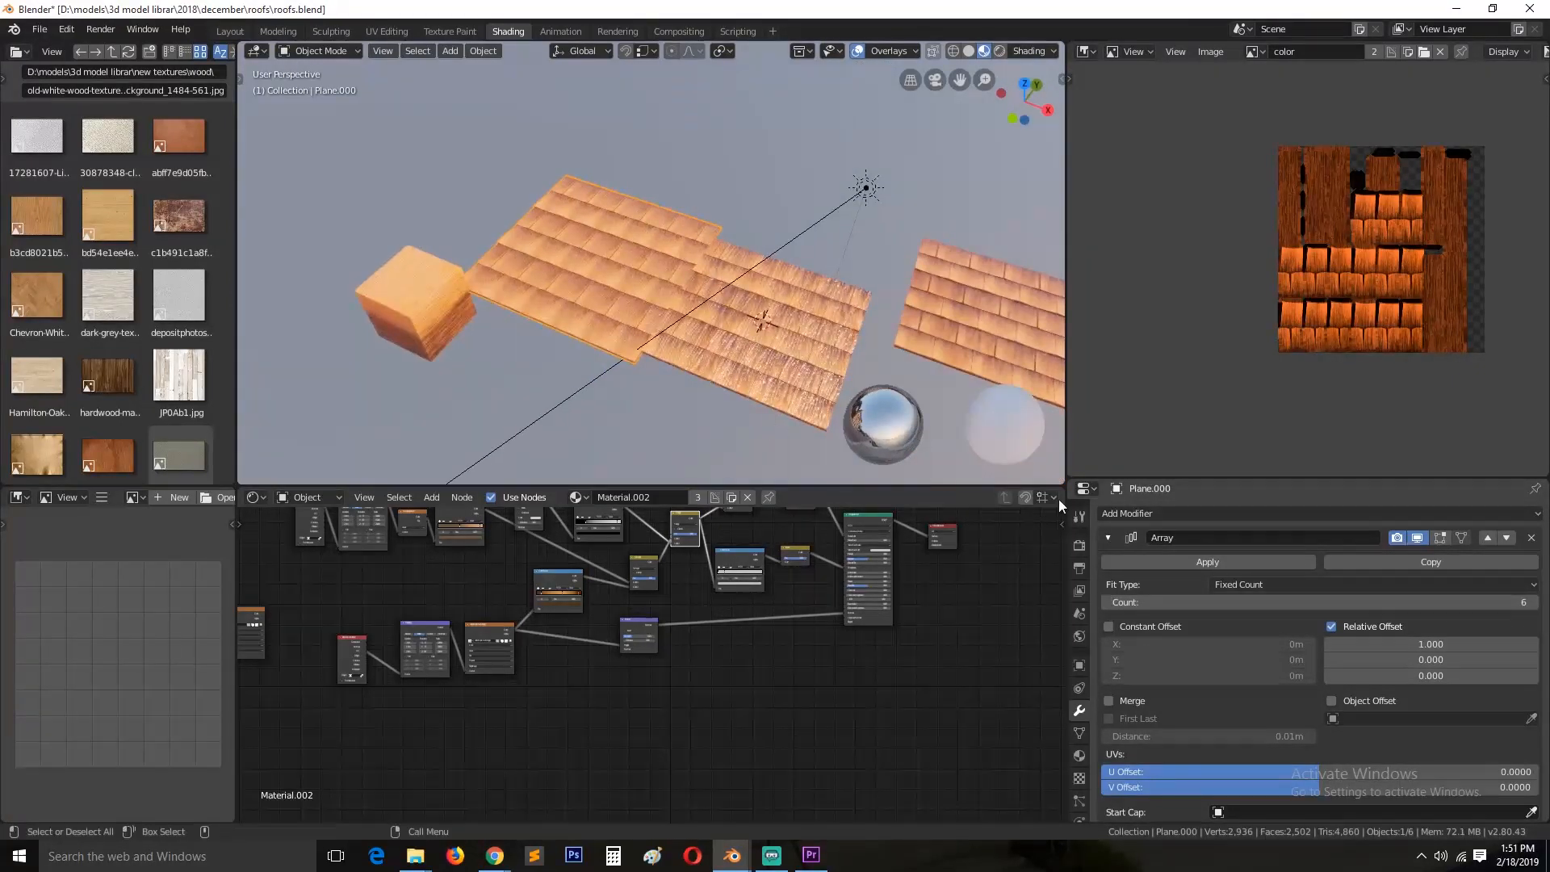
Step: Return the first Array modifier's count to 5 and collapse its settings
{"action": "left_click", "coordinate": [1113, 602]}
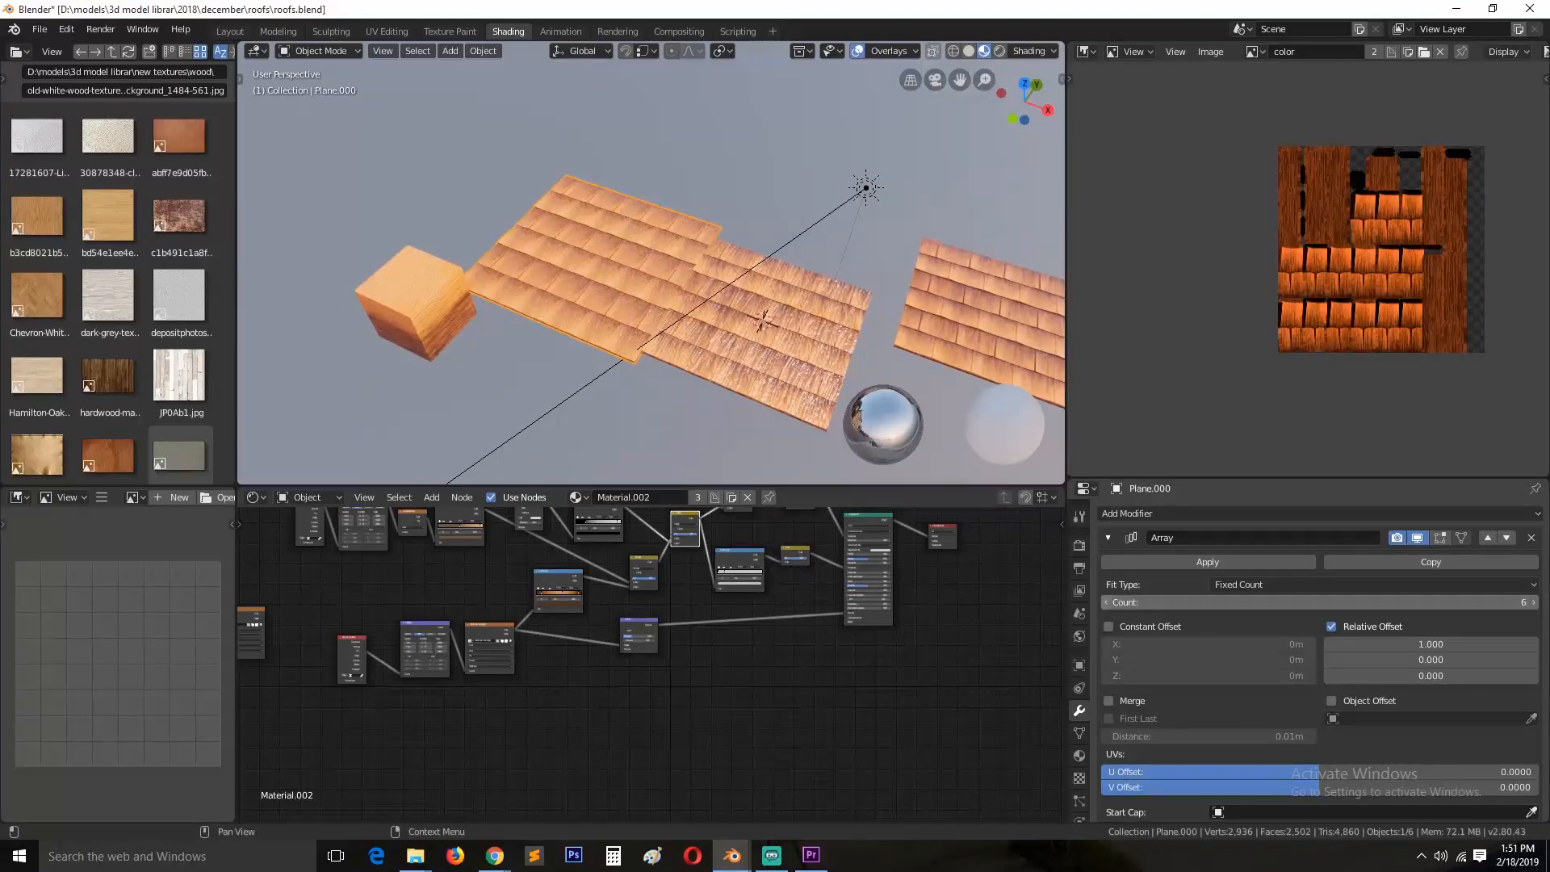
{"action": "left_click", "coordinate": [1110, 537]}
{"action": "scroll", "coordinate": [661, 312], "scroll_direction": "down", "scroll_amount": 4}
{"action": "middle_click_drag", "start_coordinate": [661, 311], "coordinate": [585, 304]}
{"action": "scroll", "coordinate": [594, 302], "scroll_direction": "up", "scroll_amount": 3}
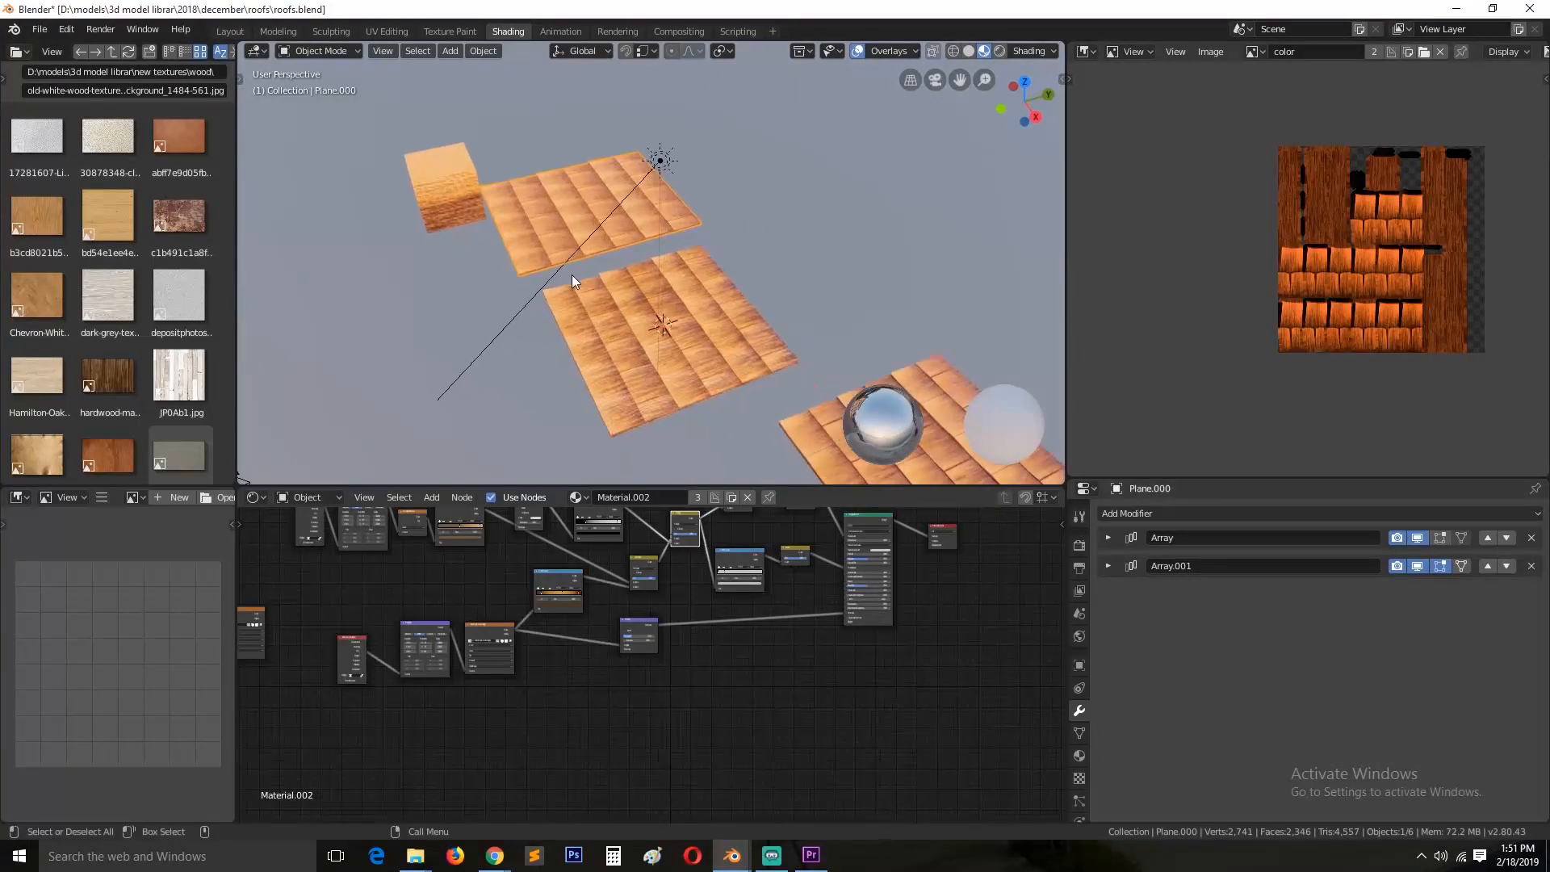
Step: Save roofs.blend and inspect the arrayed panel closely from a low angle
{"action": "key", "text": "ctrl+s"}
{"action": "middle_click_drag", "start_coordinate": [623, 313], "coordinate": [700, 275], "text": "shift"}
{"action": "scroll", "coordinate": [732, 308], "scroll_direction": "up", "scroll_amount": 3}
{"action": "scroll", "coordinate": [724, 289], "scroll_direction": "up", "scroll_amount": 2}
{"action": "middle_click_drag", "start_coordinate": [730, 334], "coordinate": [563, 311], "text": "shift"}
{"action": "key", "text": "Tab"}
{"action": "key", "text": "Tab"}
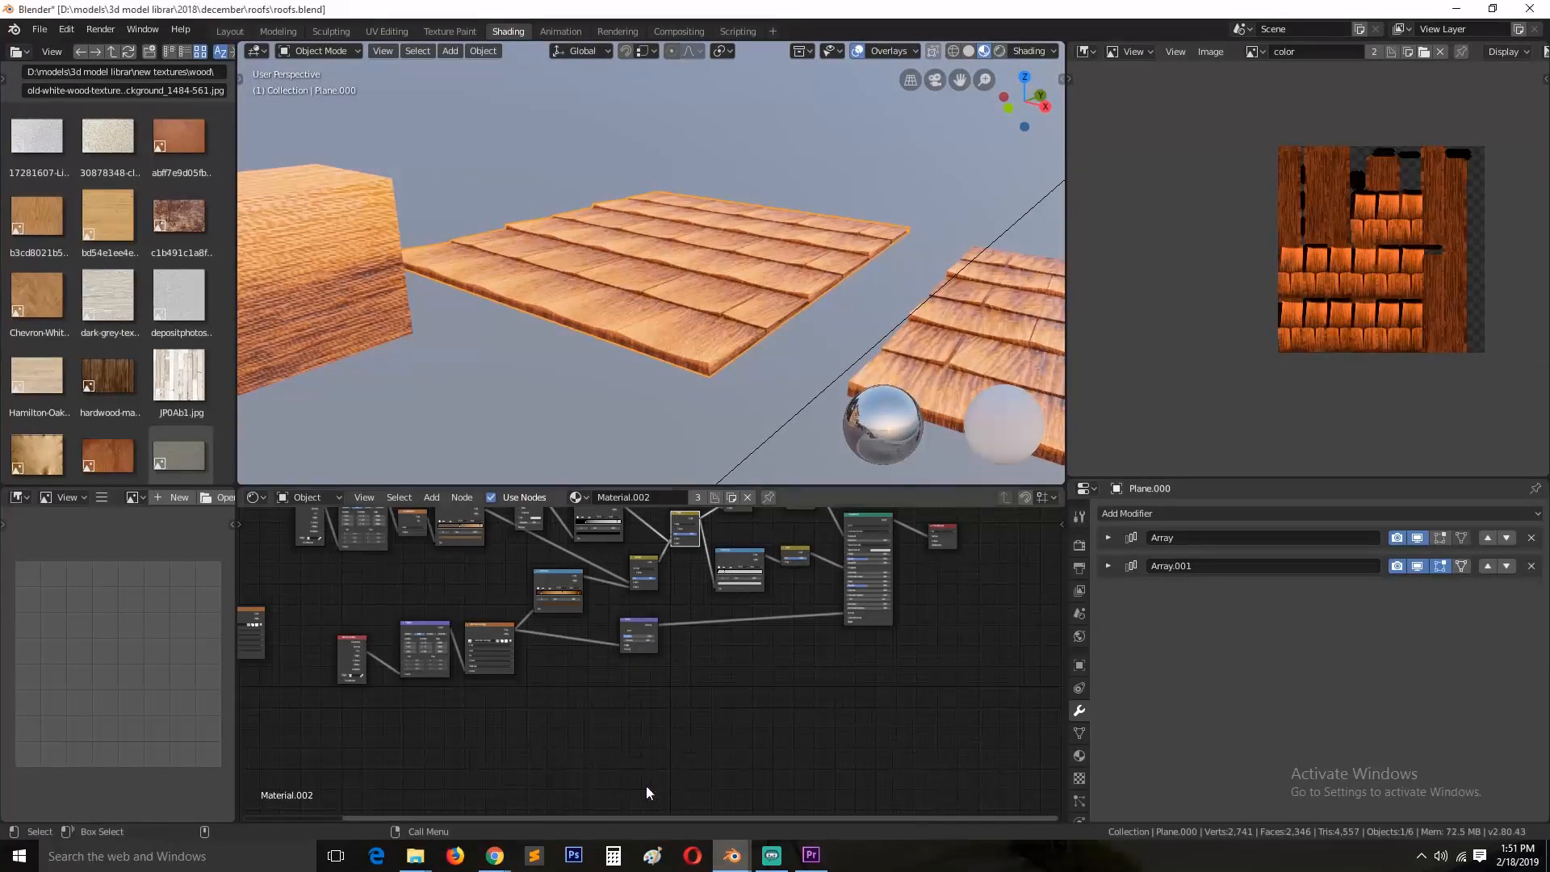
Step: Switch to the cabin1.blend window to view its shingle roof, and return to roofs.blend to compare it with the arrayed panels
{"action": "mouse_move", "coordinate": [732, 855]}
{"action": "left_click", "coordinate": [768, 807]}
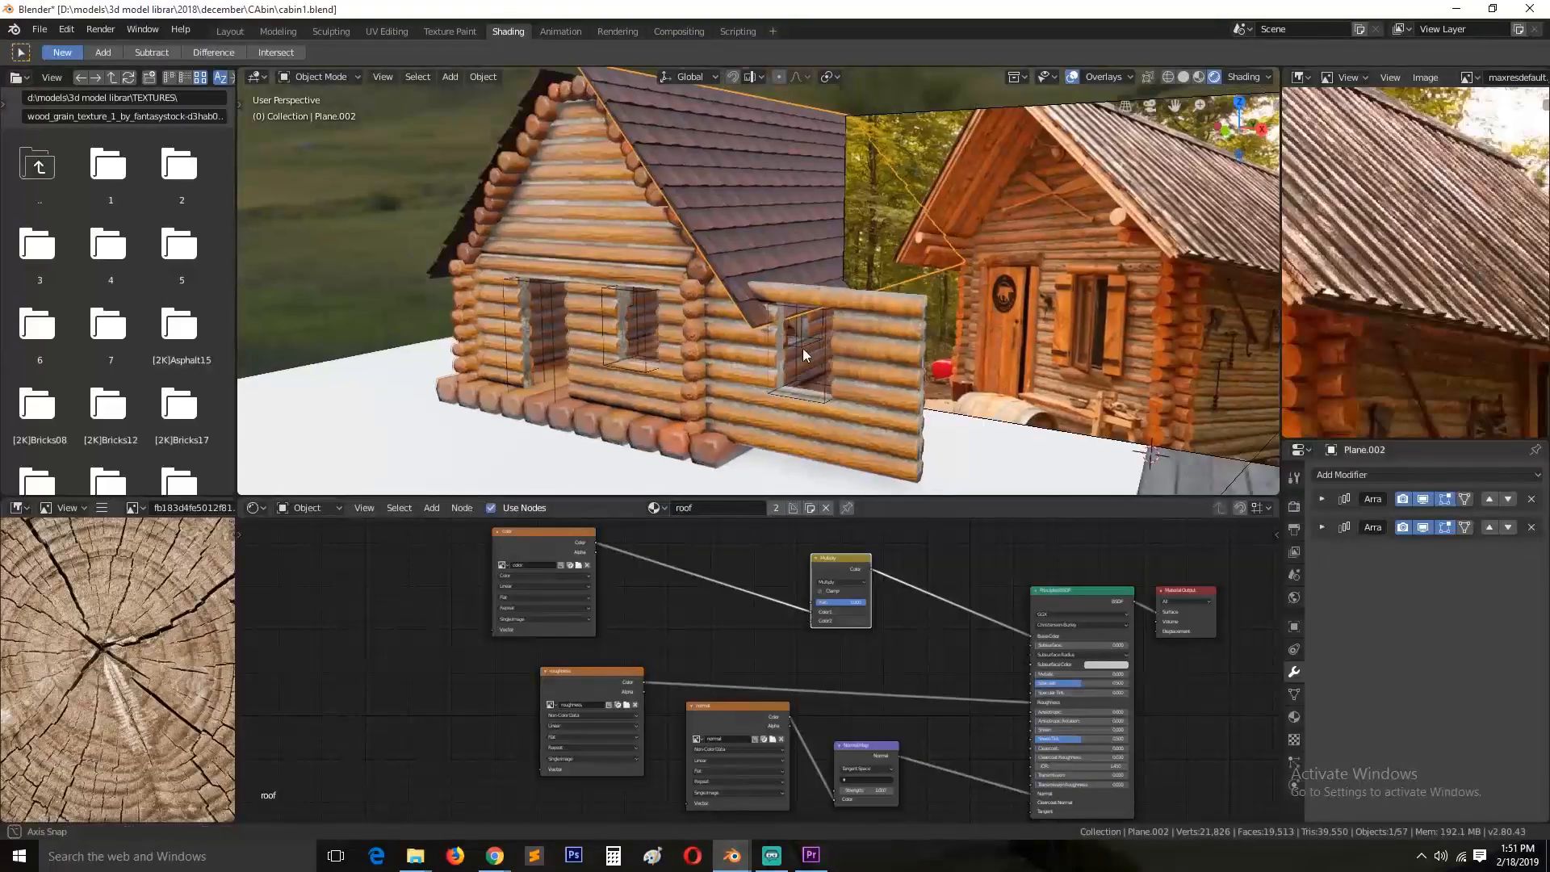
{"action": "middle_click_drag", "start_coordinate": [803, 349], "coordinate": [798, 489]}
{"action": "middle_click_drag", "start_coordinate": [788, 275], "coordinate": [797, 131]}
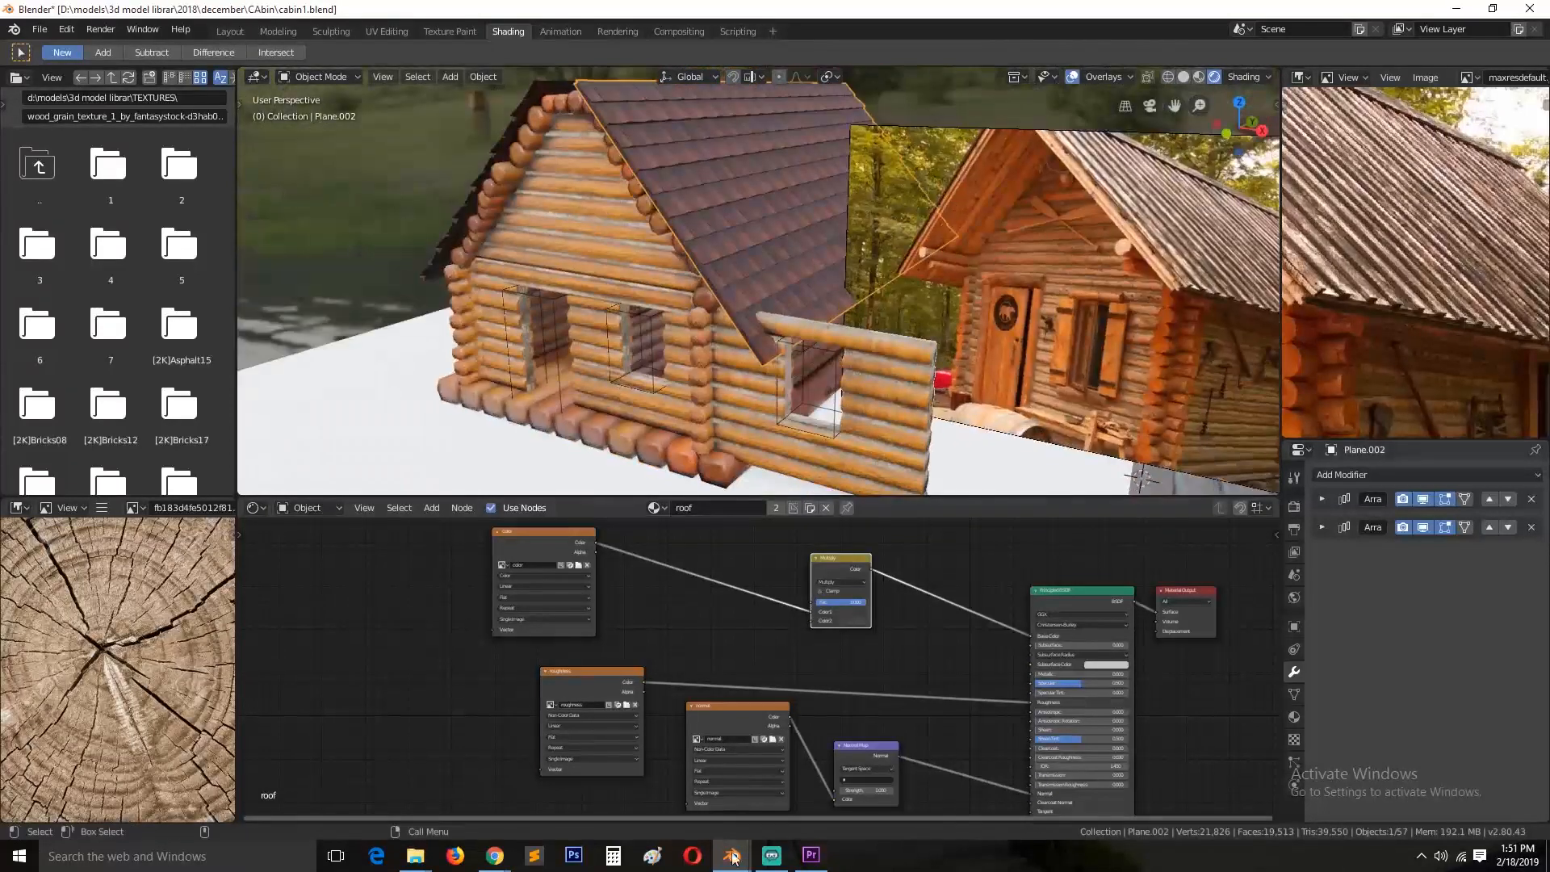
{"action": "mouse_move", "coordinate": [732, 854]}
{"action": "left_click", "coordinate": [612, 792]}
{"action": "middle_click_drag", "start_coordinate": [642, 343], "coordinate": [690, 287]}
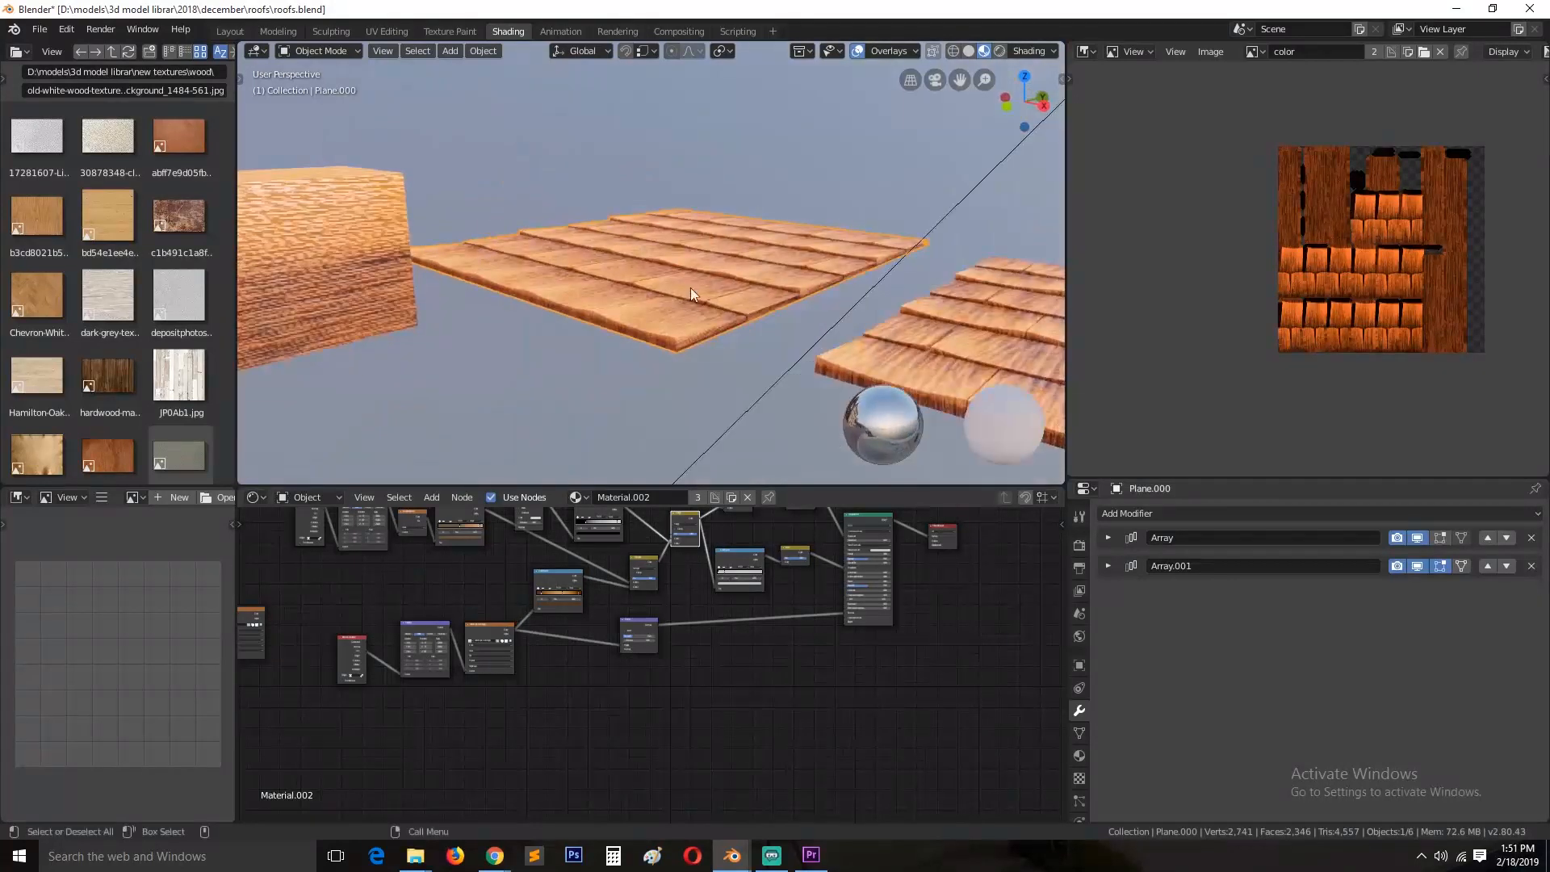
{"action": "middle_click_drag", "start_coordinate": [783, 258], "coordinate": [737, 664]}
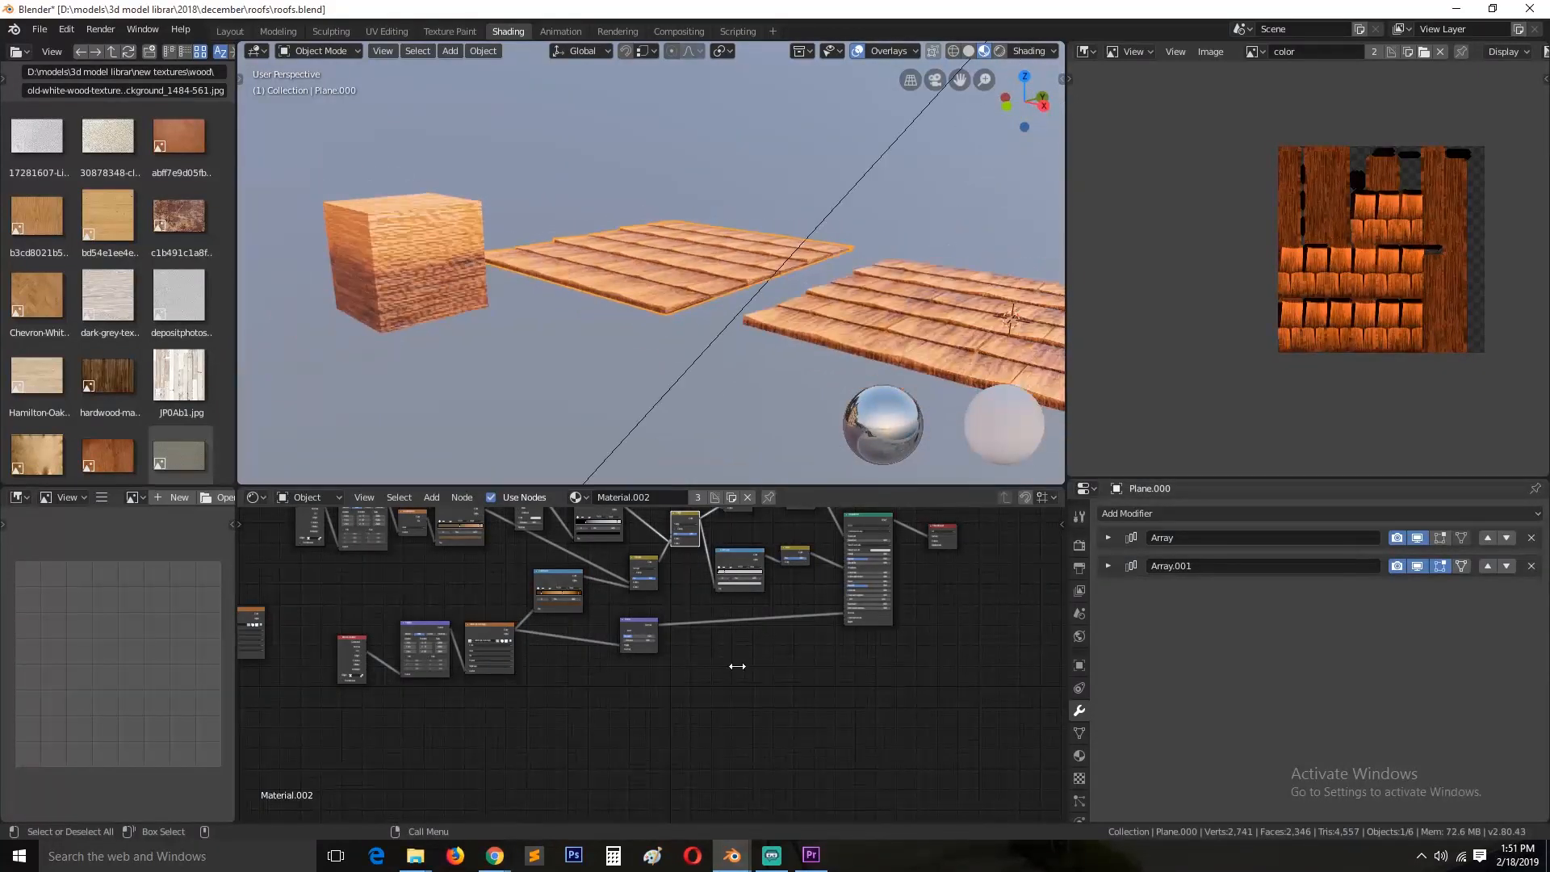
Step: Switch to the cabin1.blend window and view the cabin through the camera beside the whole reference photo
{"action": "mouse_move", "coordinate": [732, 855]}
{"action": "left_click", "coordinate": [759, 812]}
{"action": "scroll", "coordinate": [733, 256], "scroll_direction": "down", "scroll_amount": 5}
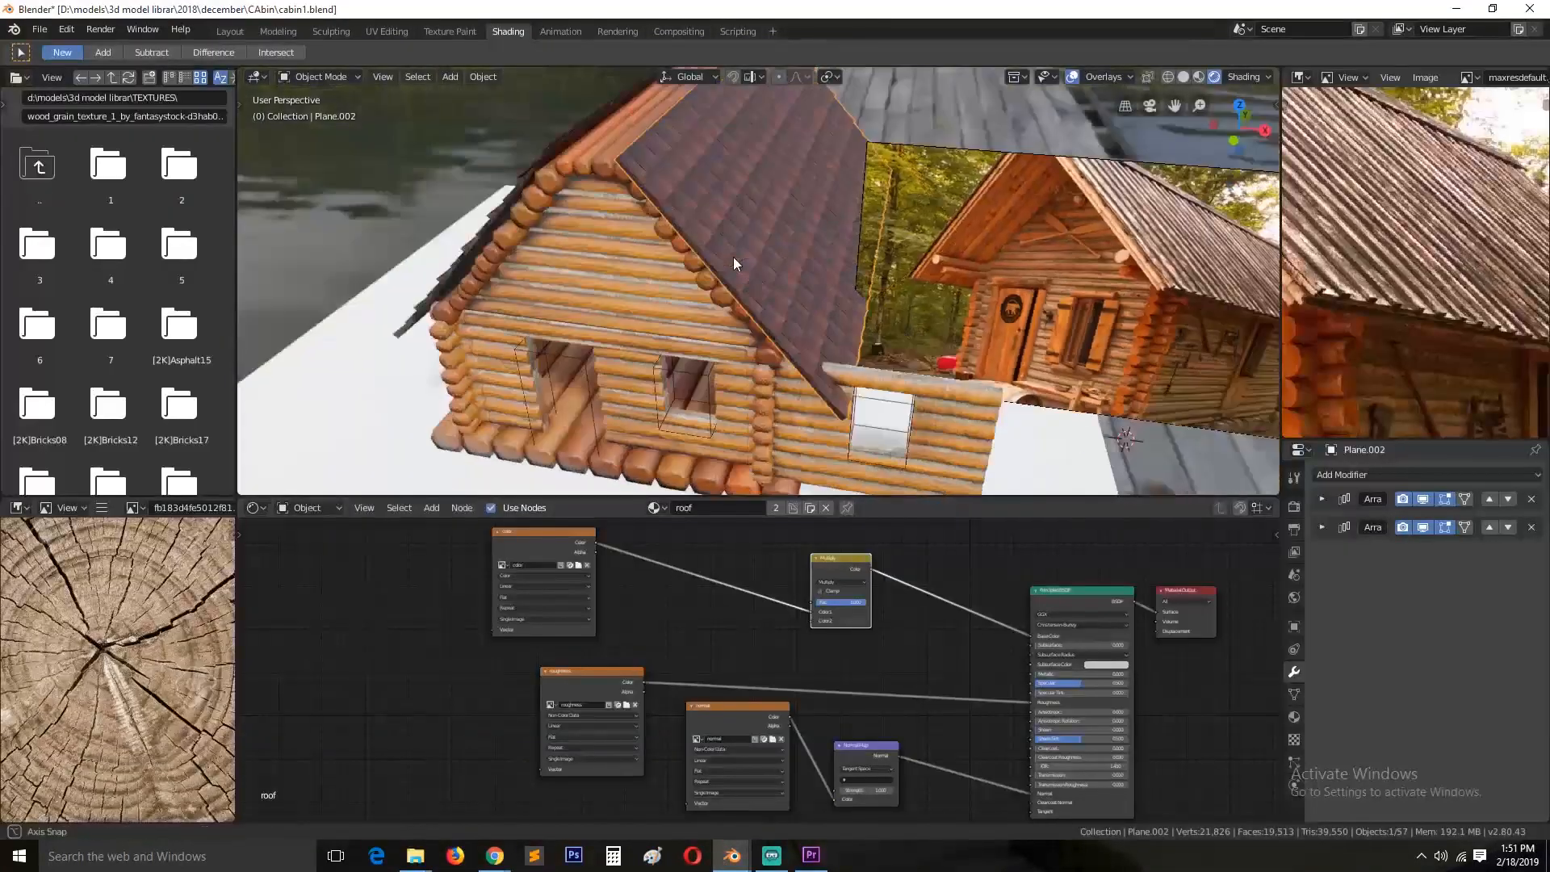
{"action": "scroll", "coordinate": [727, 196], "scroll_direction": "up", "scroll_amount": 3}
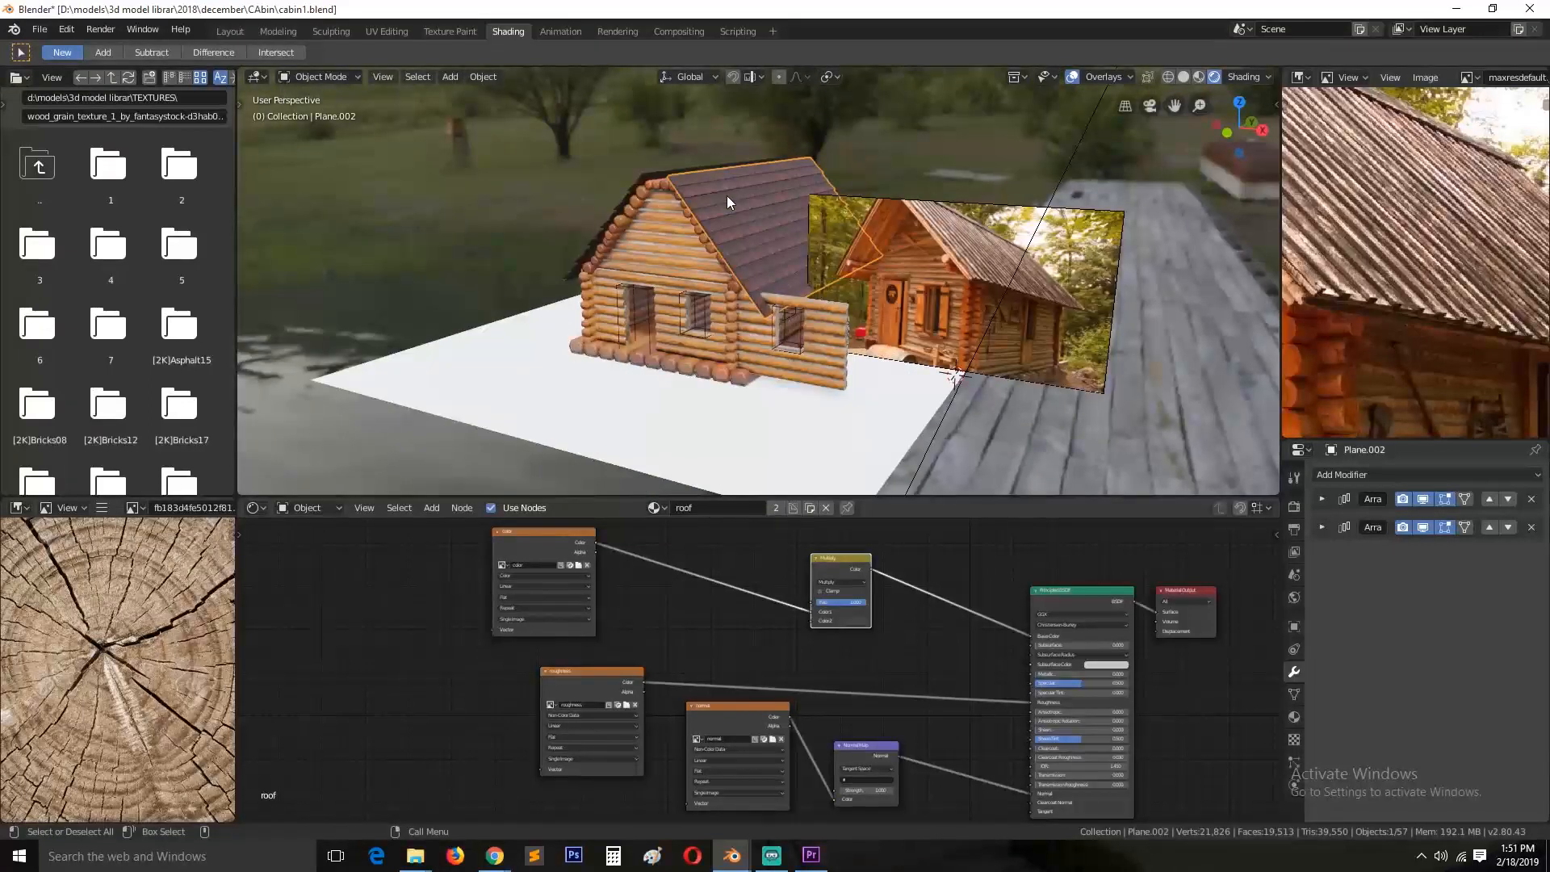
{"action": "key", "text": "KP_0"}
{"action": "key", "text": "Home"}
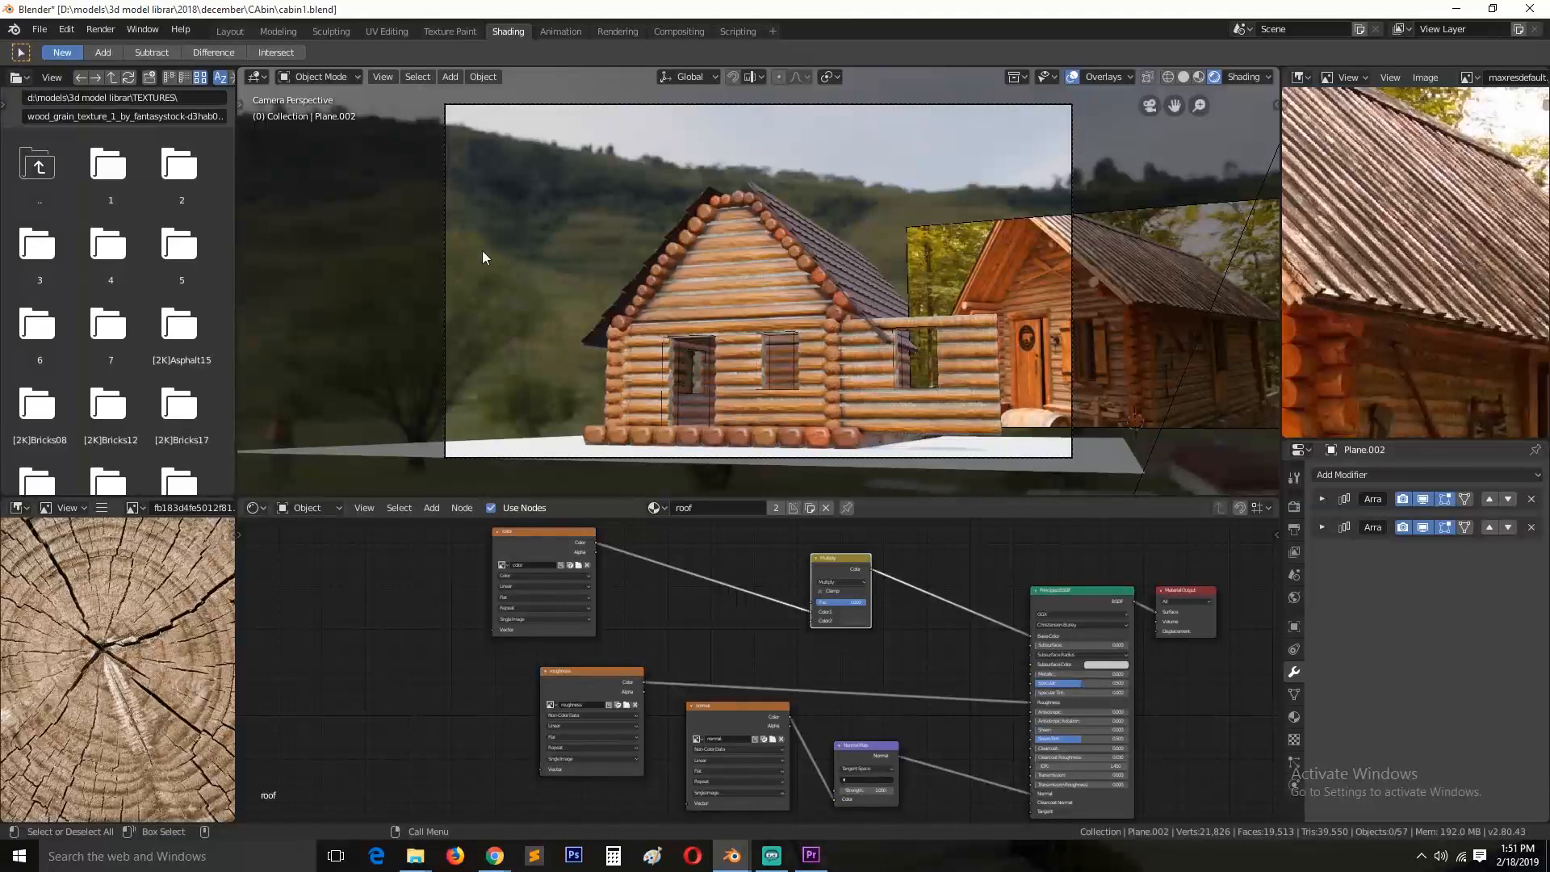
{"action": "scroll", "coordinate": [1372, 210], "scroll_direction": "down", "scroll_amount": 5}
{"action": "middle_click_drag", "start_coordinate": [1332, 288], "coordinate": [1449, 274]}
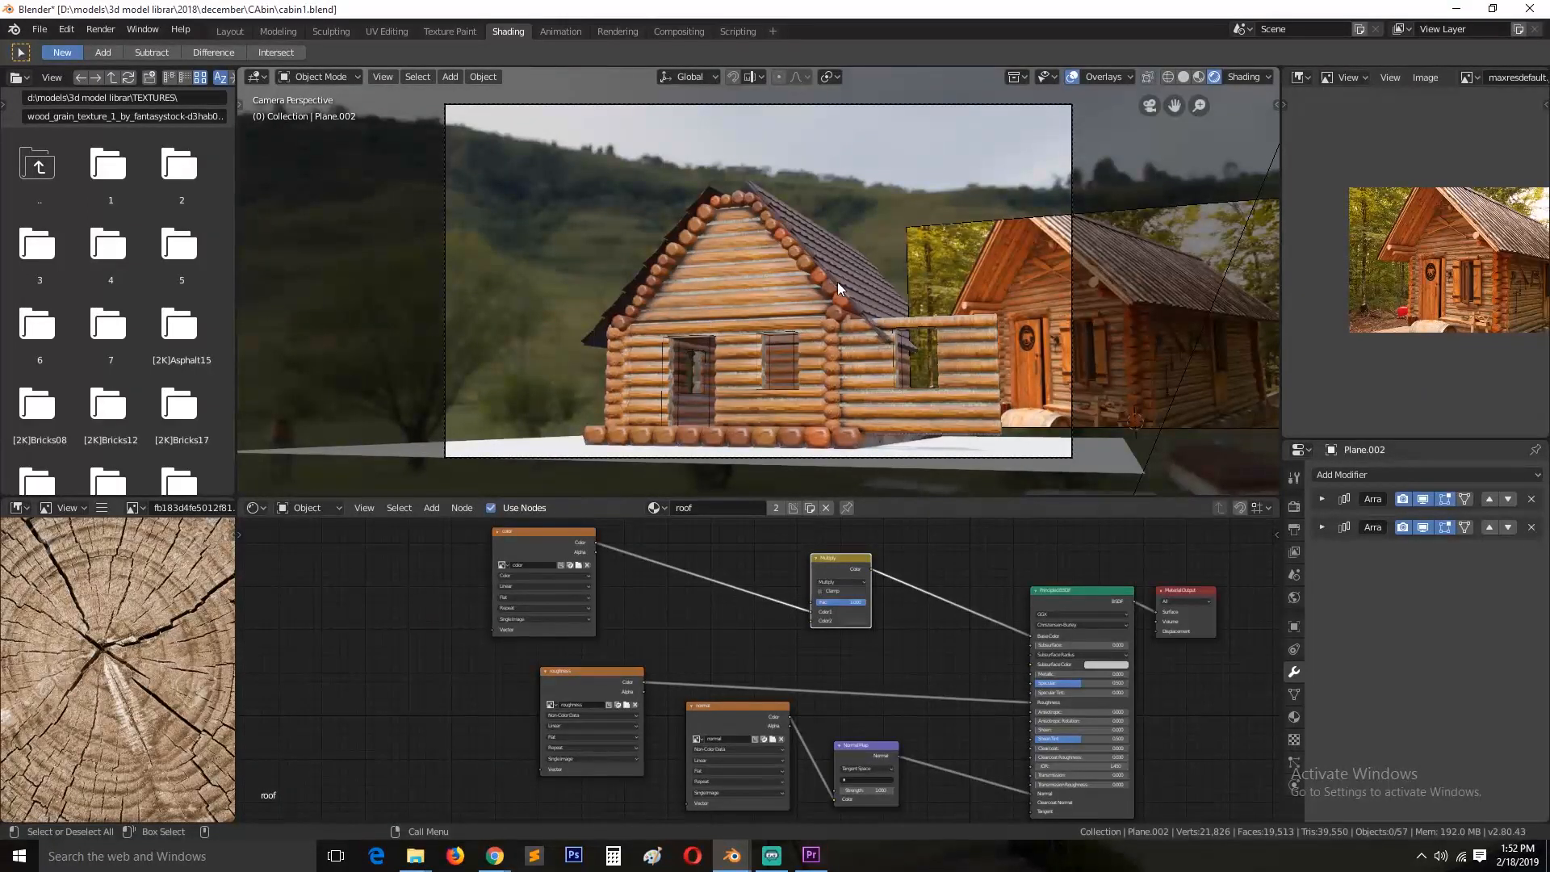
Step: Delete the extra log wall projecting beyond the cabin and the leftover box geometry of the window-cutter Cube
{"action": "left_click", "coordinate": [980, 355]}
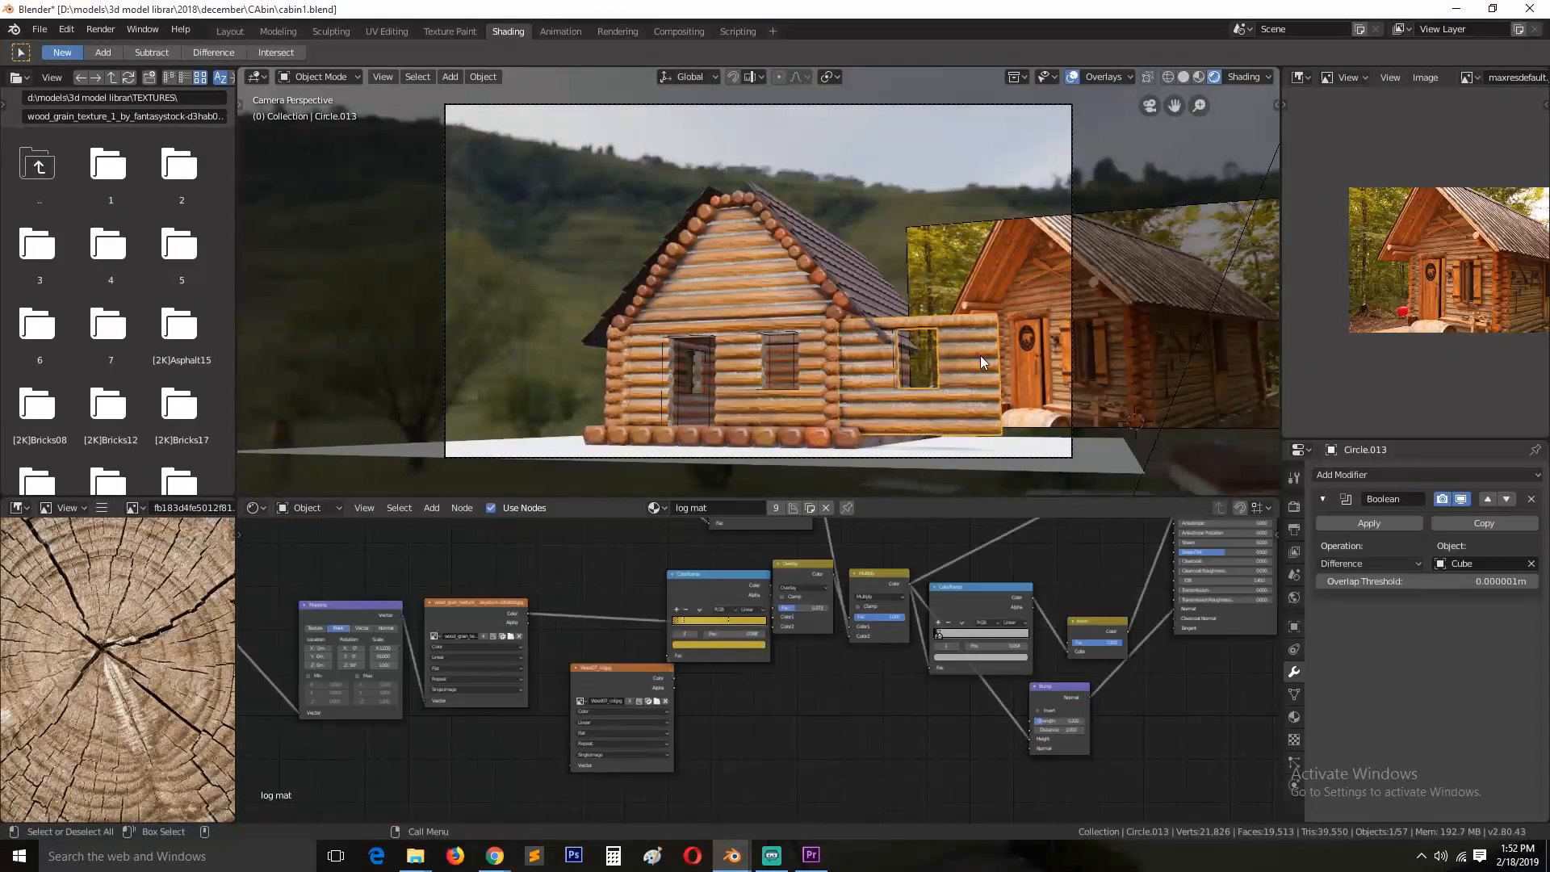
{"action": "key", "text": "Delete"}
{"action": "left_click", "coordinate": [903, 346]}
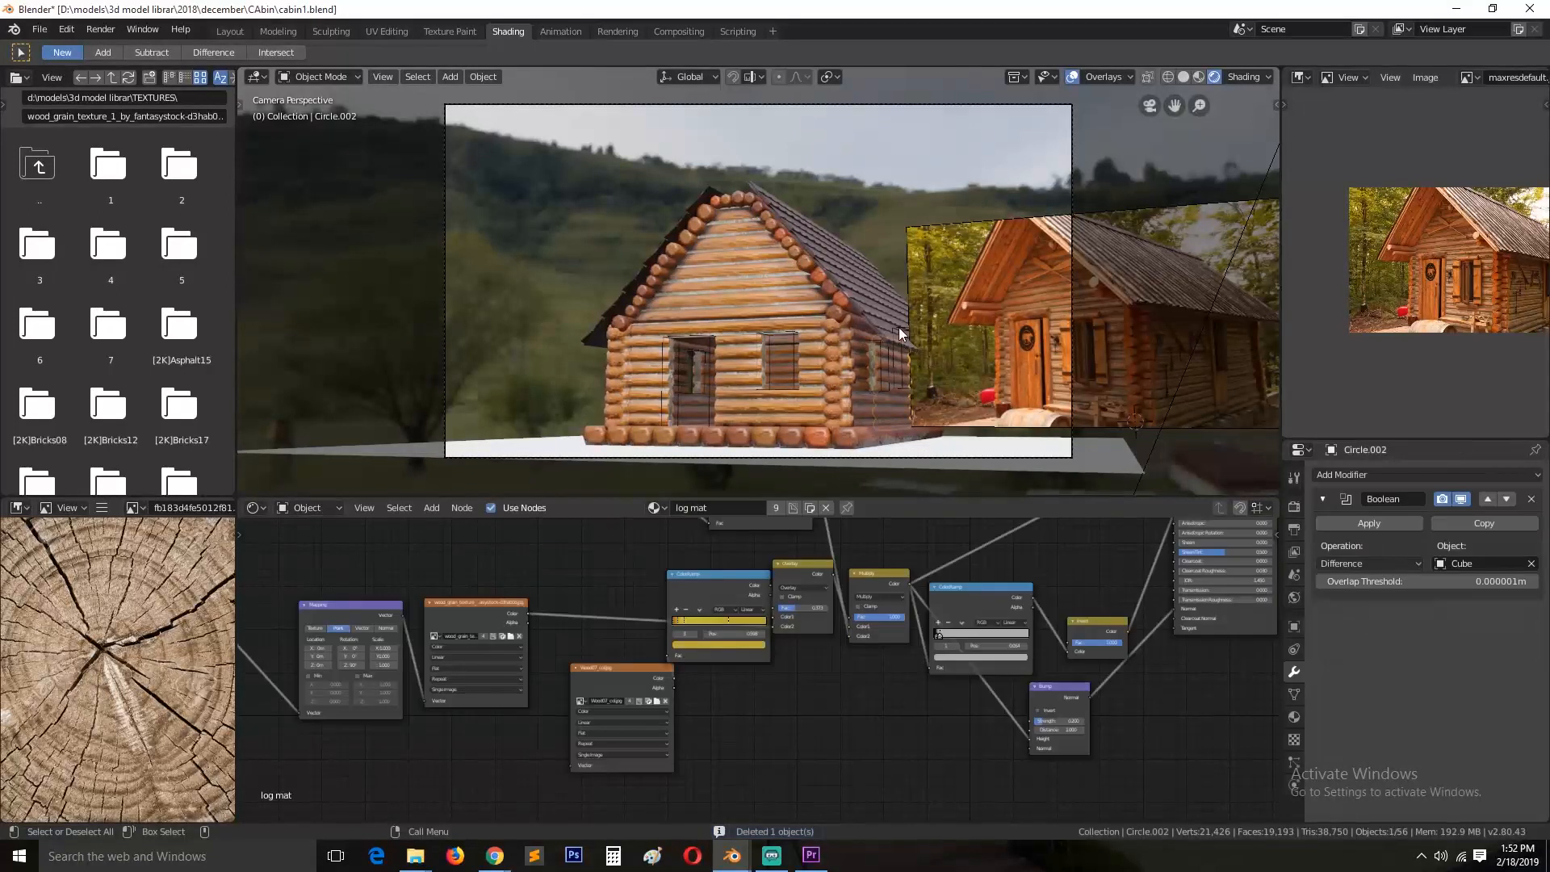
{"action": "left_click", "coordinate": [898, 327]}
{"action": "left_click", "coordinate": [904, 334]}
{"action": "left_click", "coordinate": [908, 364]}
{"action": "left_click", "coordinate": [905, 376]}
{"action": "key", "text": "Tab"}
{"action": "key", "text": "x"}
{"action": "left_click", "coordinate": [936, 400]}
{"action": "key", "text": "Tab"}
Step: Deselect everything, leave the camera view, and save cabin1.blend
{"action": "key", "text": "ctrl+s"}
{"action": "key", "text": "alt+a"}
{"action": "middle_click_drag", "start_coordinate": [902, 352], "coordinate": [753, 312]}
{"action": "key", "text": "ctrl+s"}
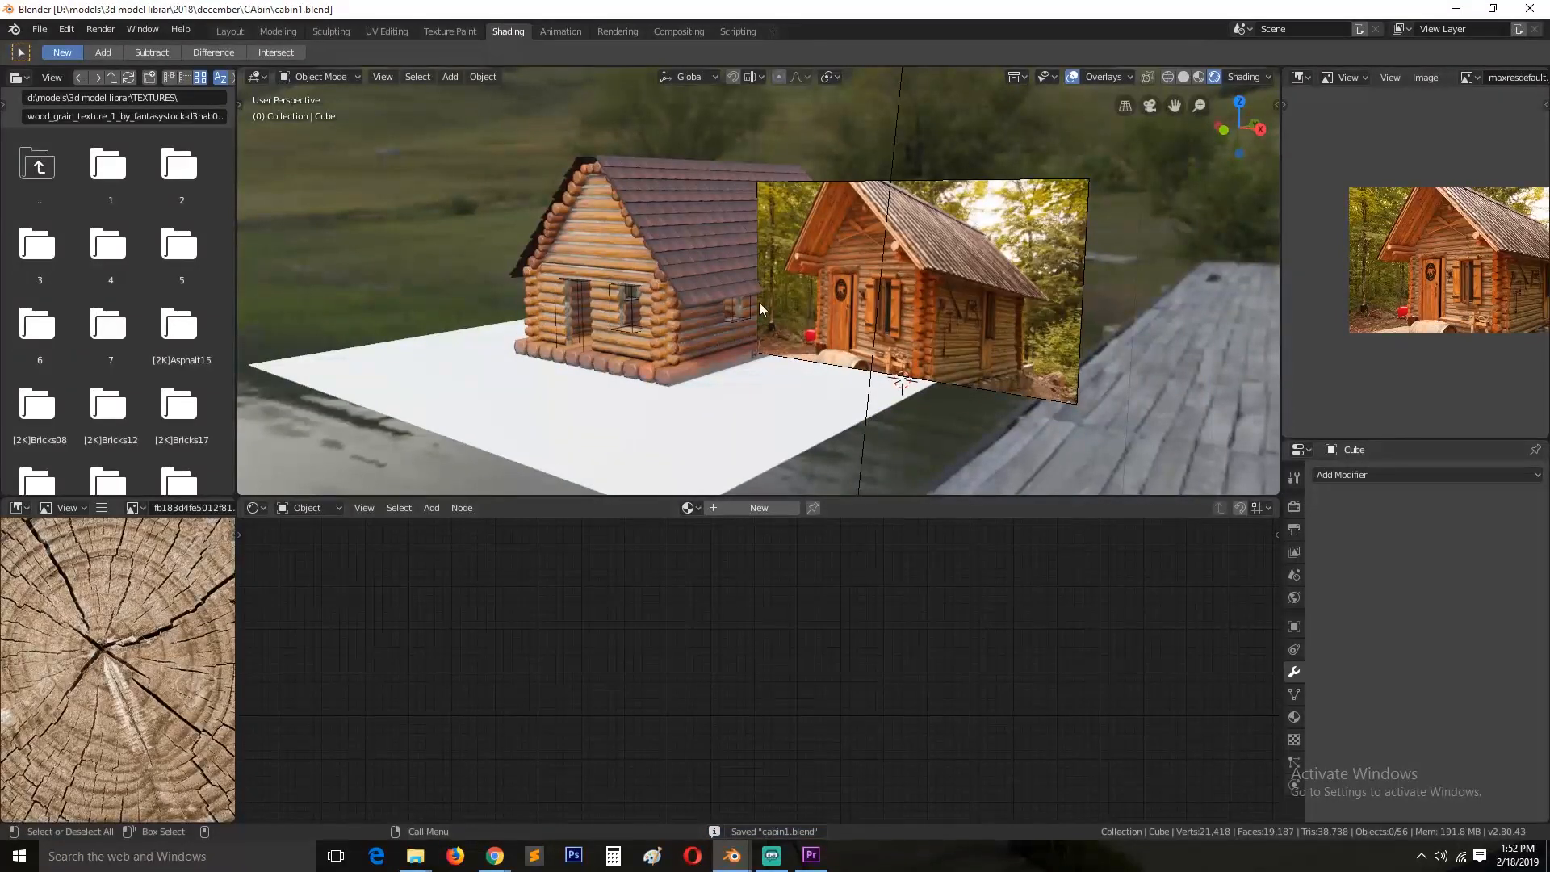
Step: Switch to Firefox, open the Blendertimelapses YouTube channel, and look over its banner and uploads
{"action": "left_click", "coordinate": [472, 857]}
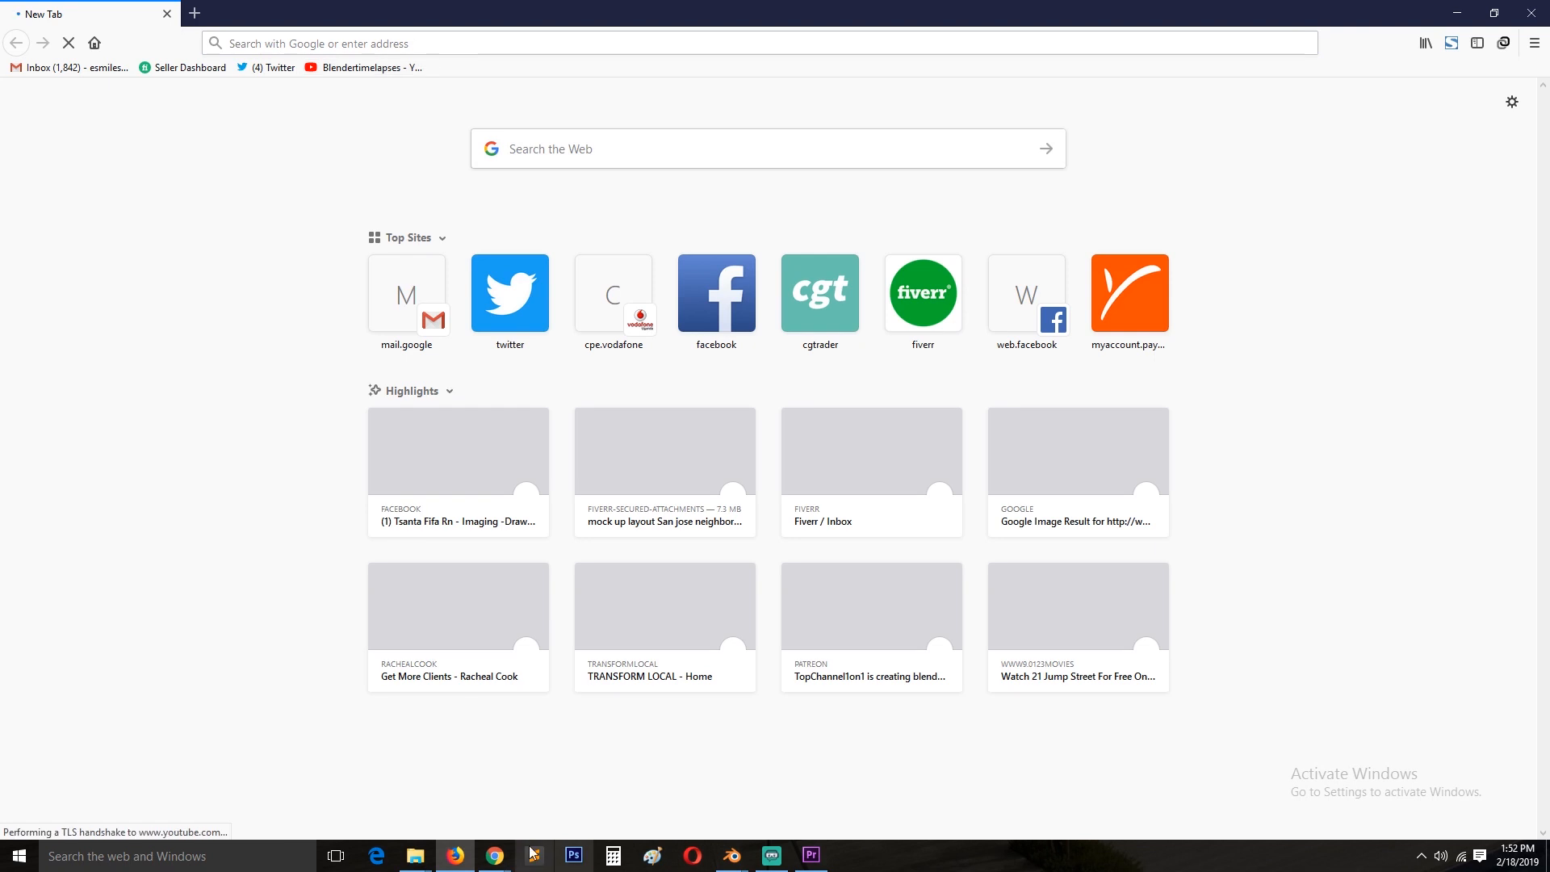
{"action": "left_click", "coordinate": [494, 856]}
{"action": "left_click", "coordinate": [505, 864]}
{"action": "left_click", "coordinate": [581, 787]}
{"action": "left_click", "coordinate": [499, 859]}
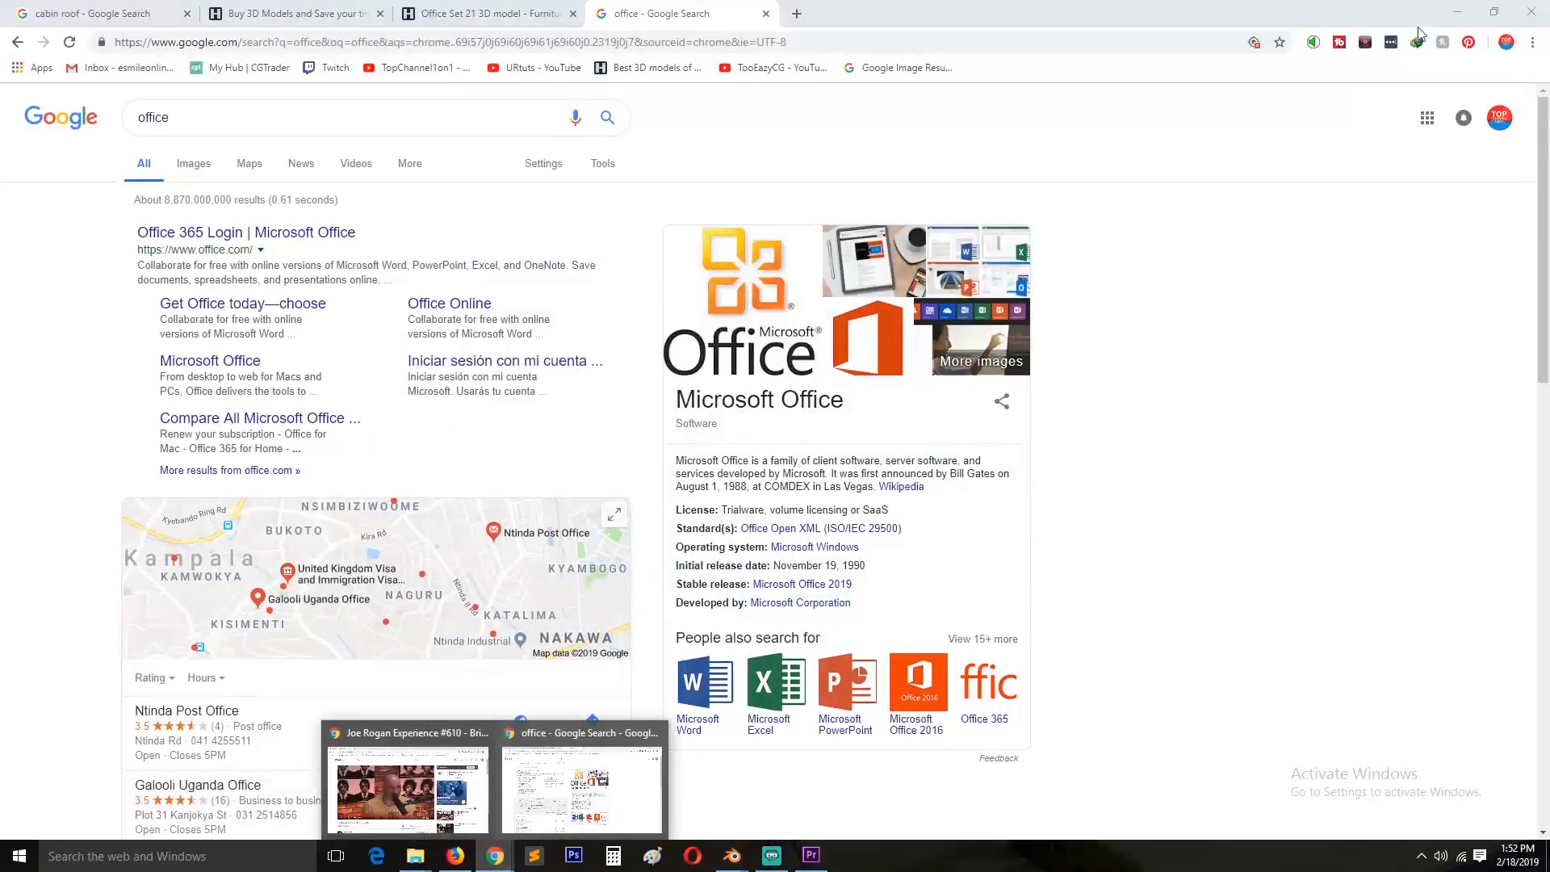
{"action": "left_click", "coordinate": [1457, 16]}
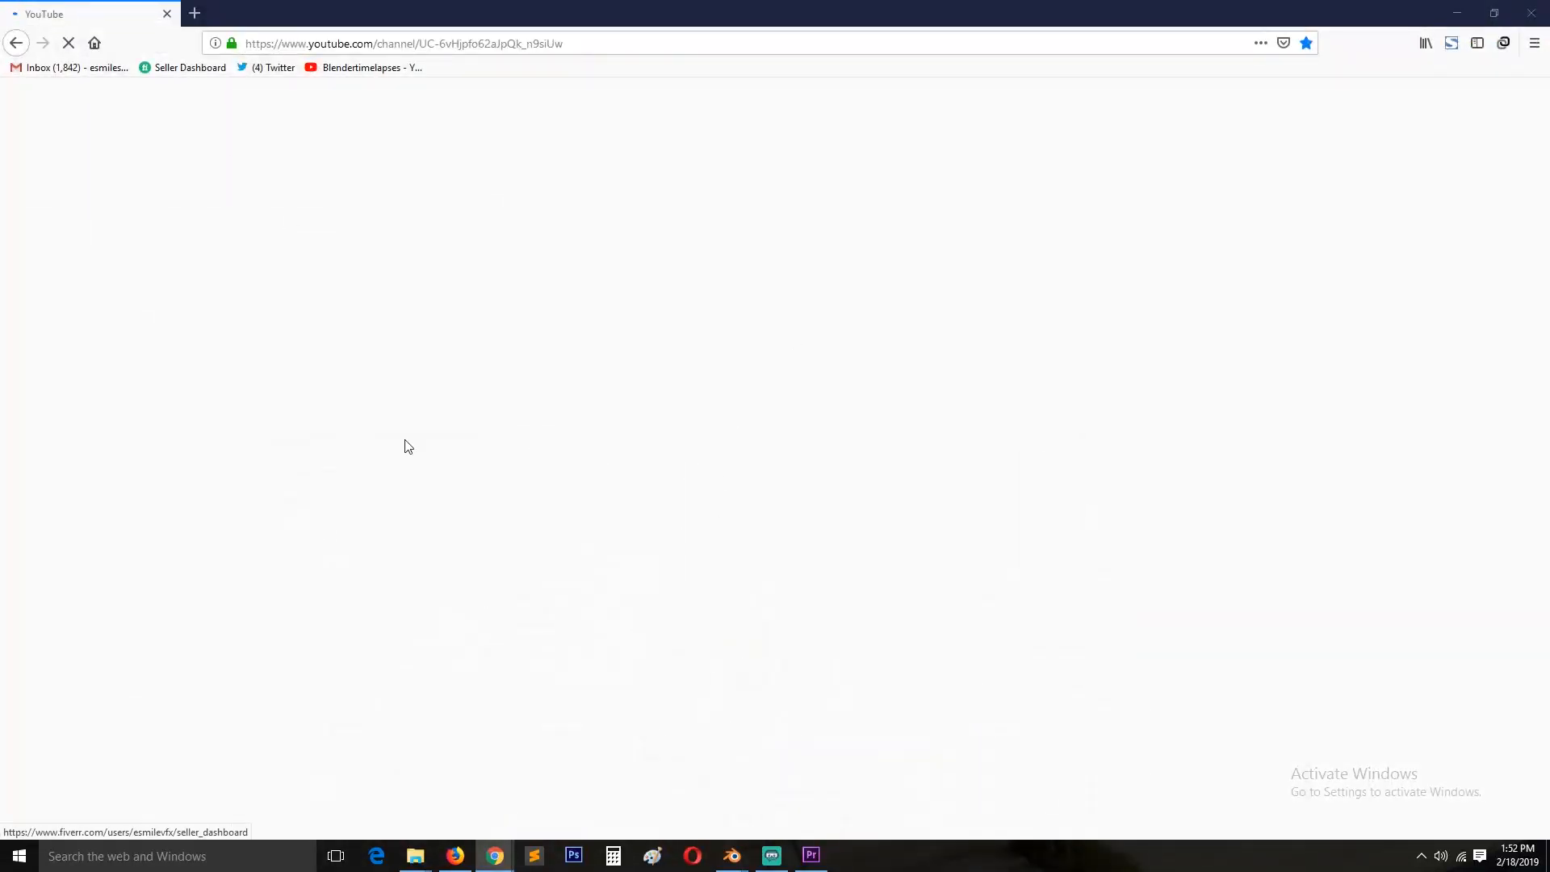
{"action": "left_click", "coordinate": [731, 857]}
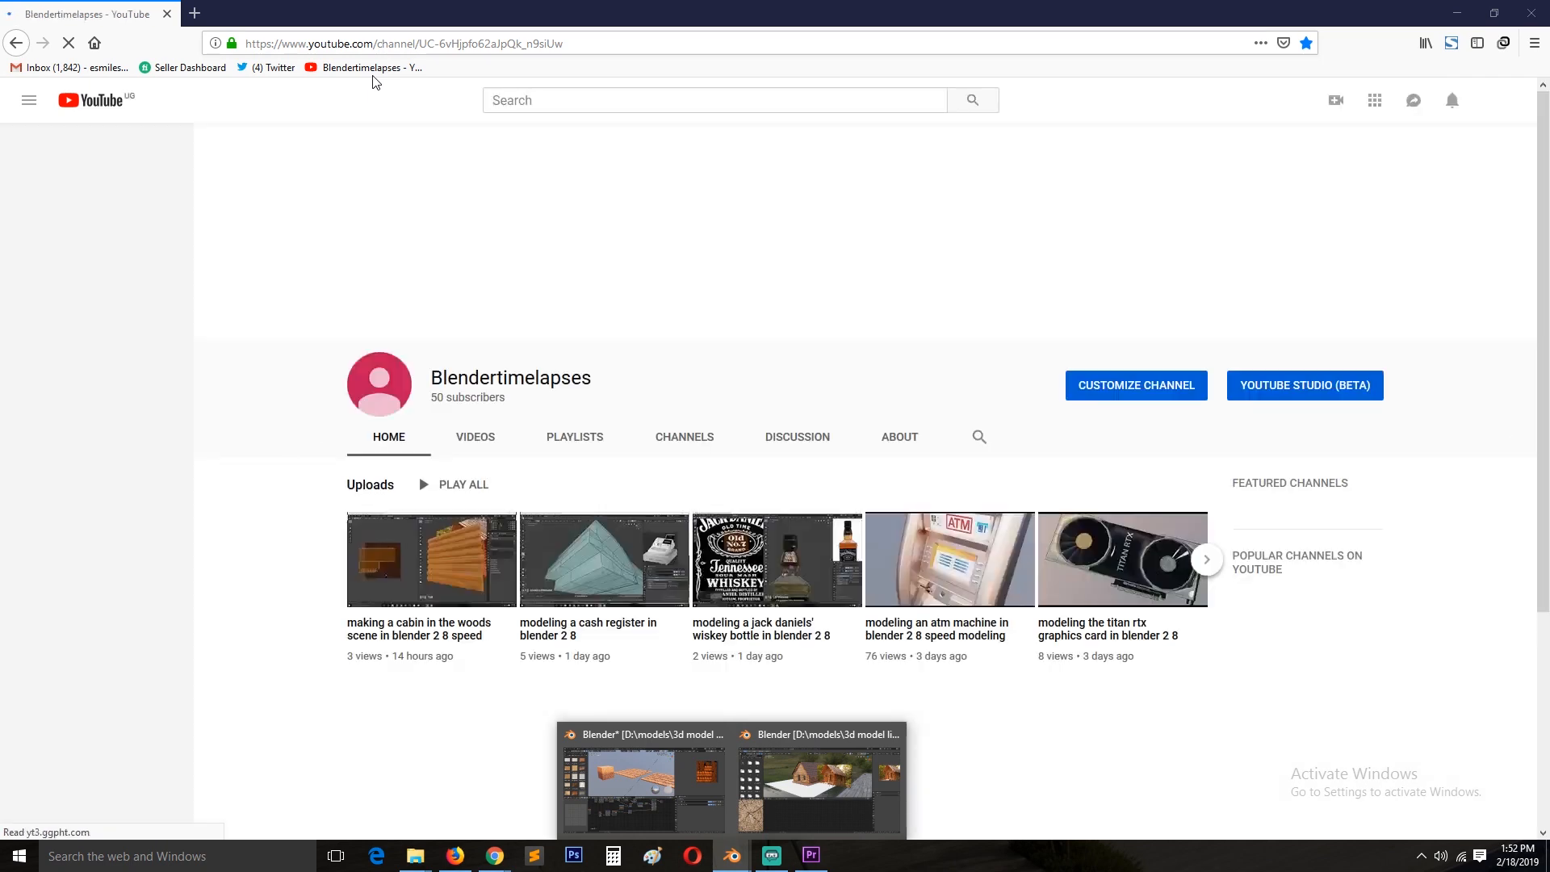
{"action": "scroll", "coordinate": [392, 456], "scroll_direction": "down", "scroll_amount": 2}
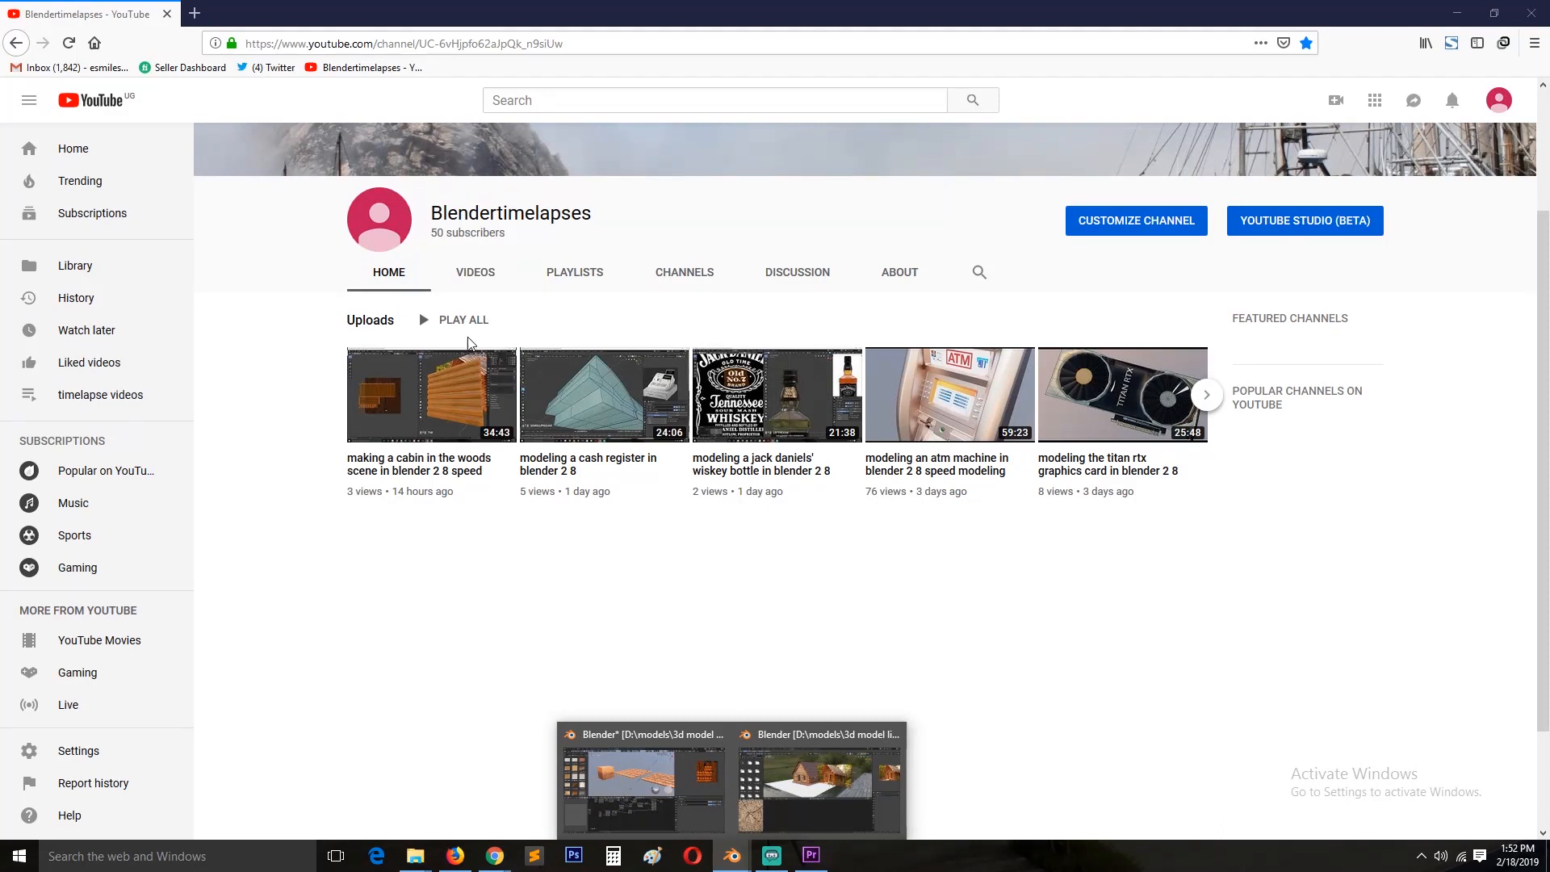
{"action": "scroll", "coordinate": [469, 343], "scroll_direction": "up", "scroll_amount": 2}
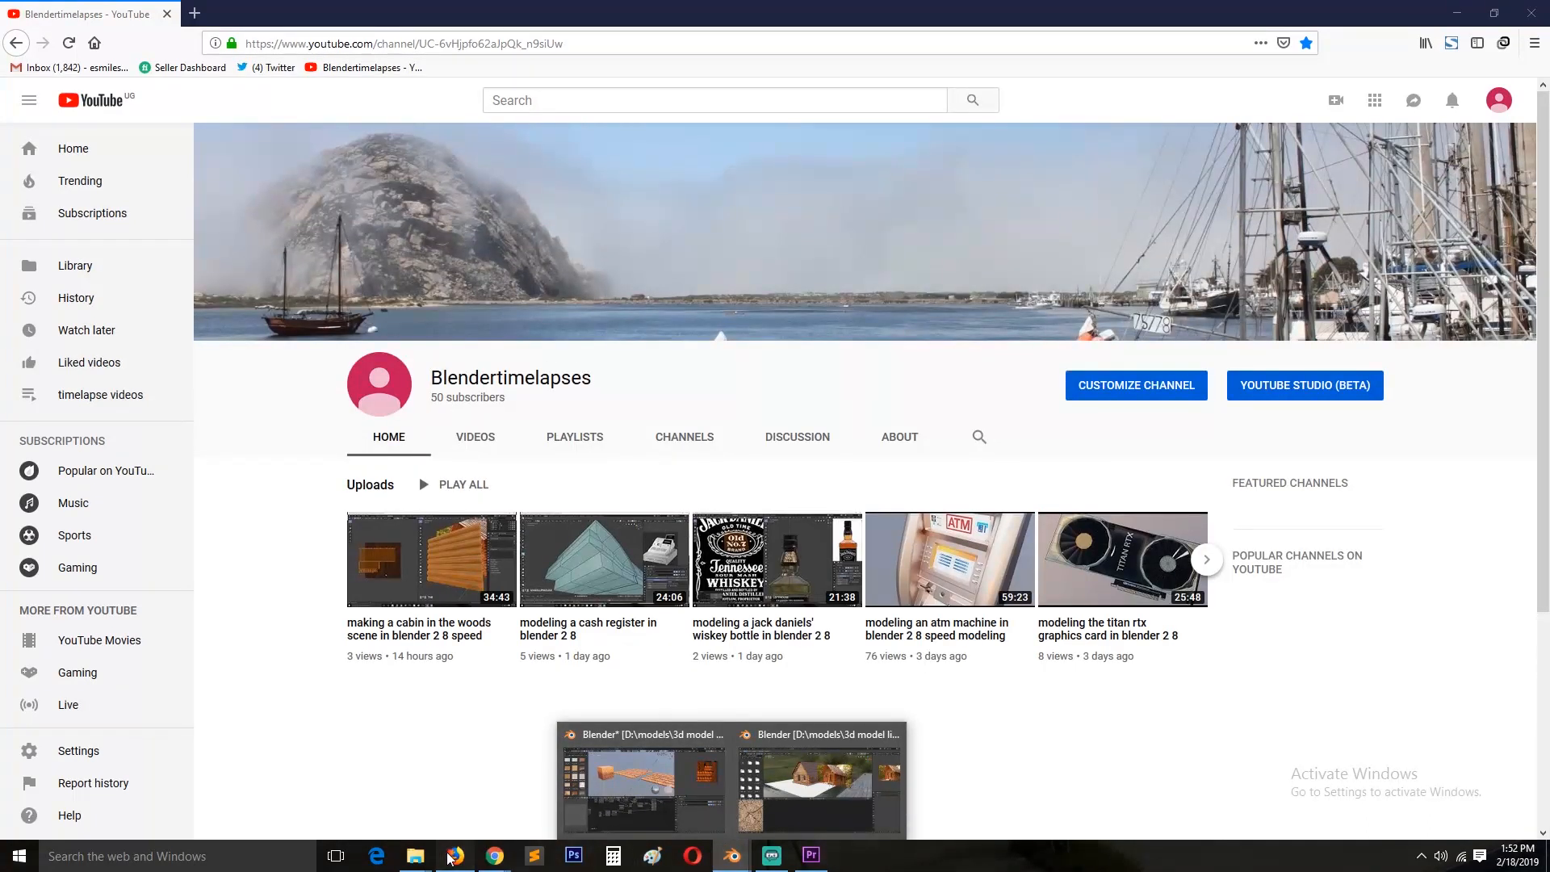
Step: Switch to the Chrome window with the office search and open the TopChannel1on1 YouTube videos page
{"action": "mouse_move", "coordinate": [492, 857]}
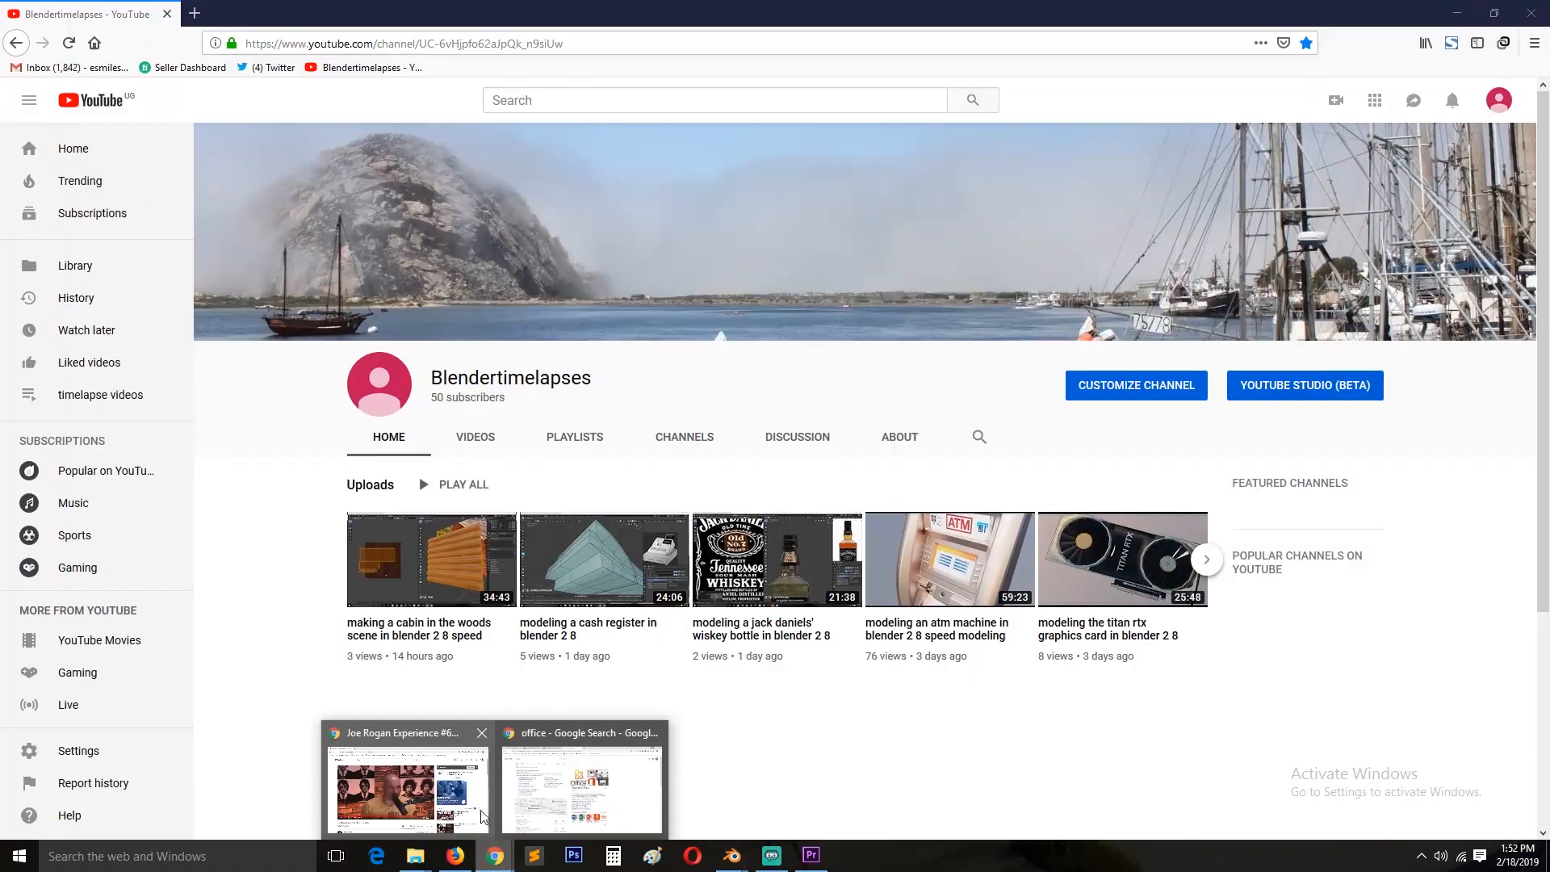
{"action": "left_click", "coordinate": [594, 754]}
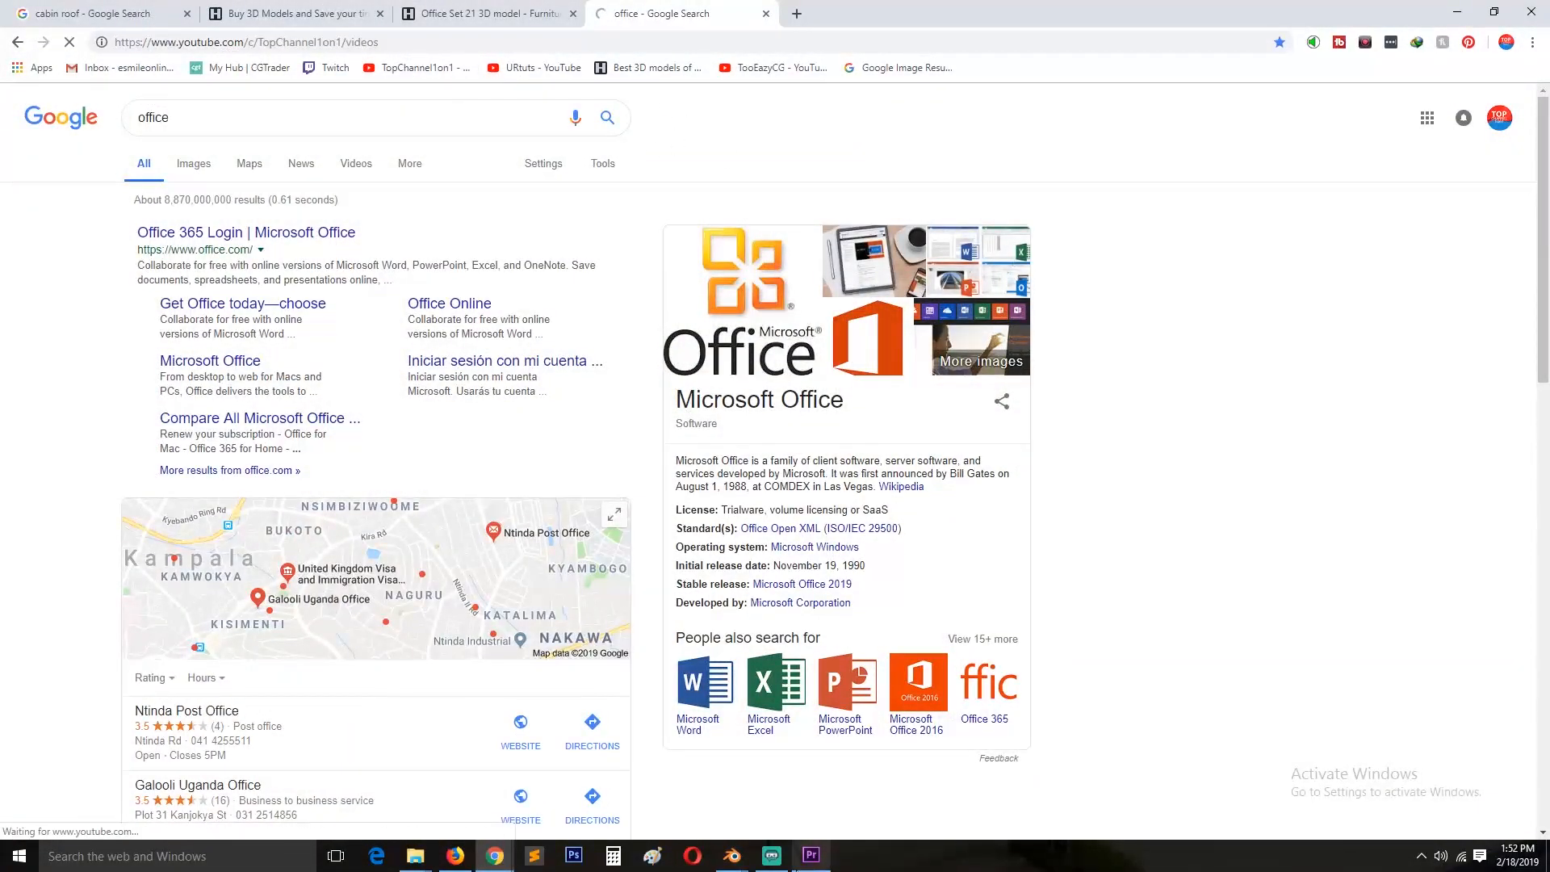
Step: Switch to the Blender window with roofs.blend and save the file
{"action": "mouse_move", "coordinate": [743, 840]}
{"action": "left_click", "coordinate": [579, 744]}
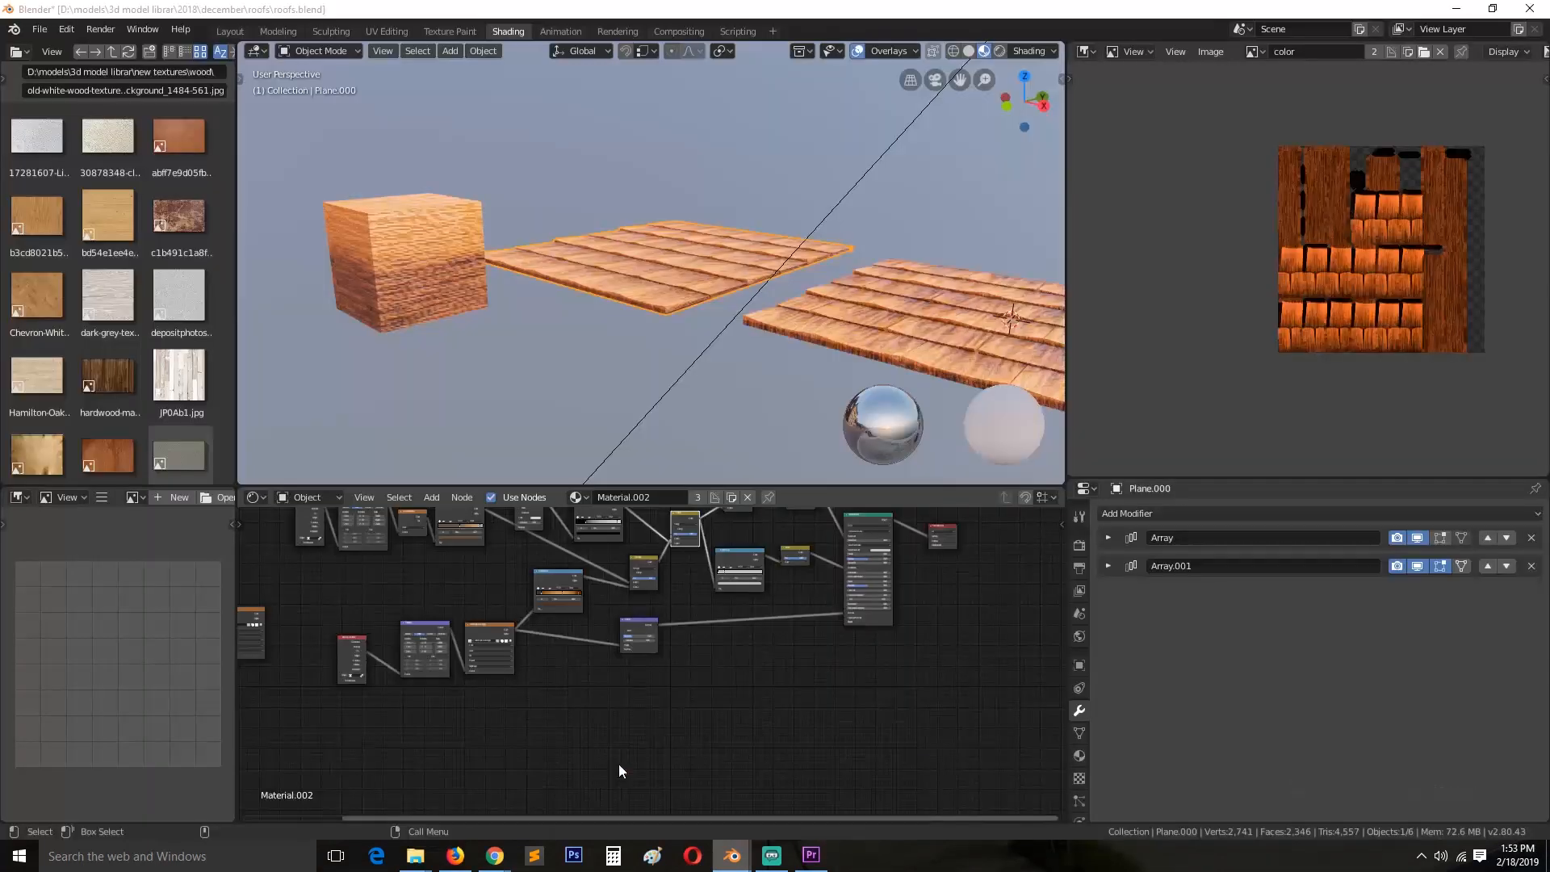
{"action": "middle_click_drag", "start_coordinate": [673, 302], "coordinate": [761, 330]}
{"action": "key", "text": "ctrl+s"}
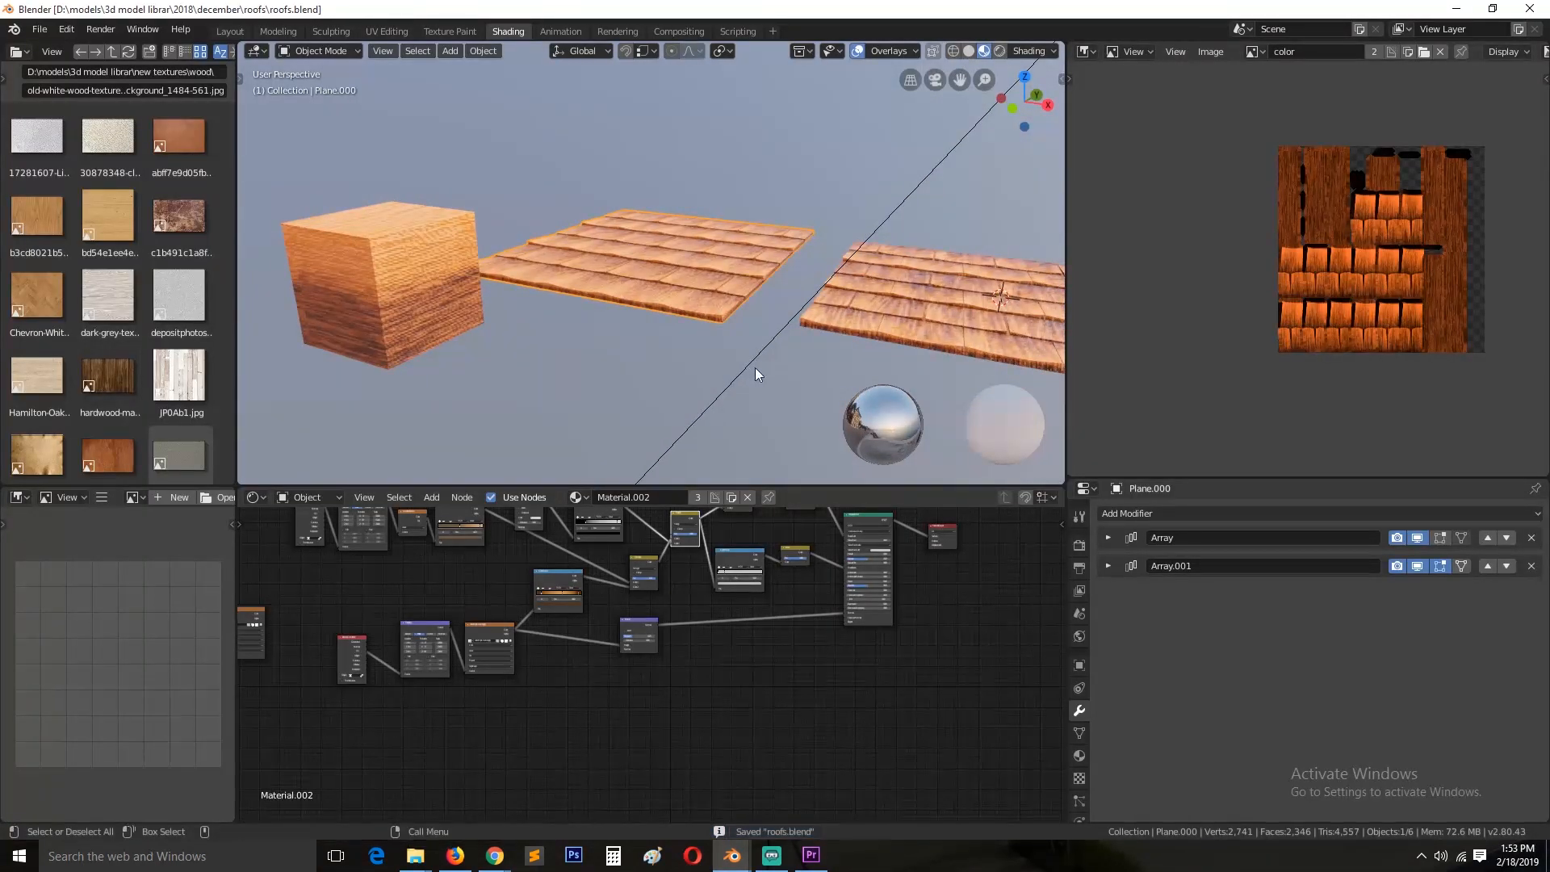
{"action": "middle_click_drag", "start_coordinate": [768, 392], "coordinate": [775, 417]}
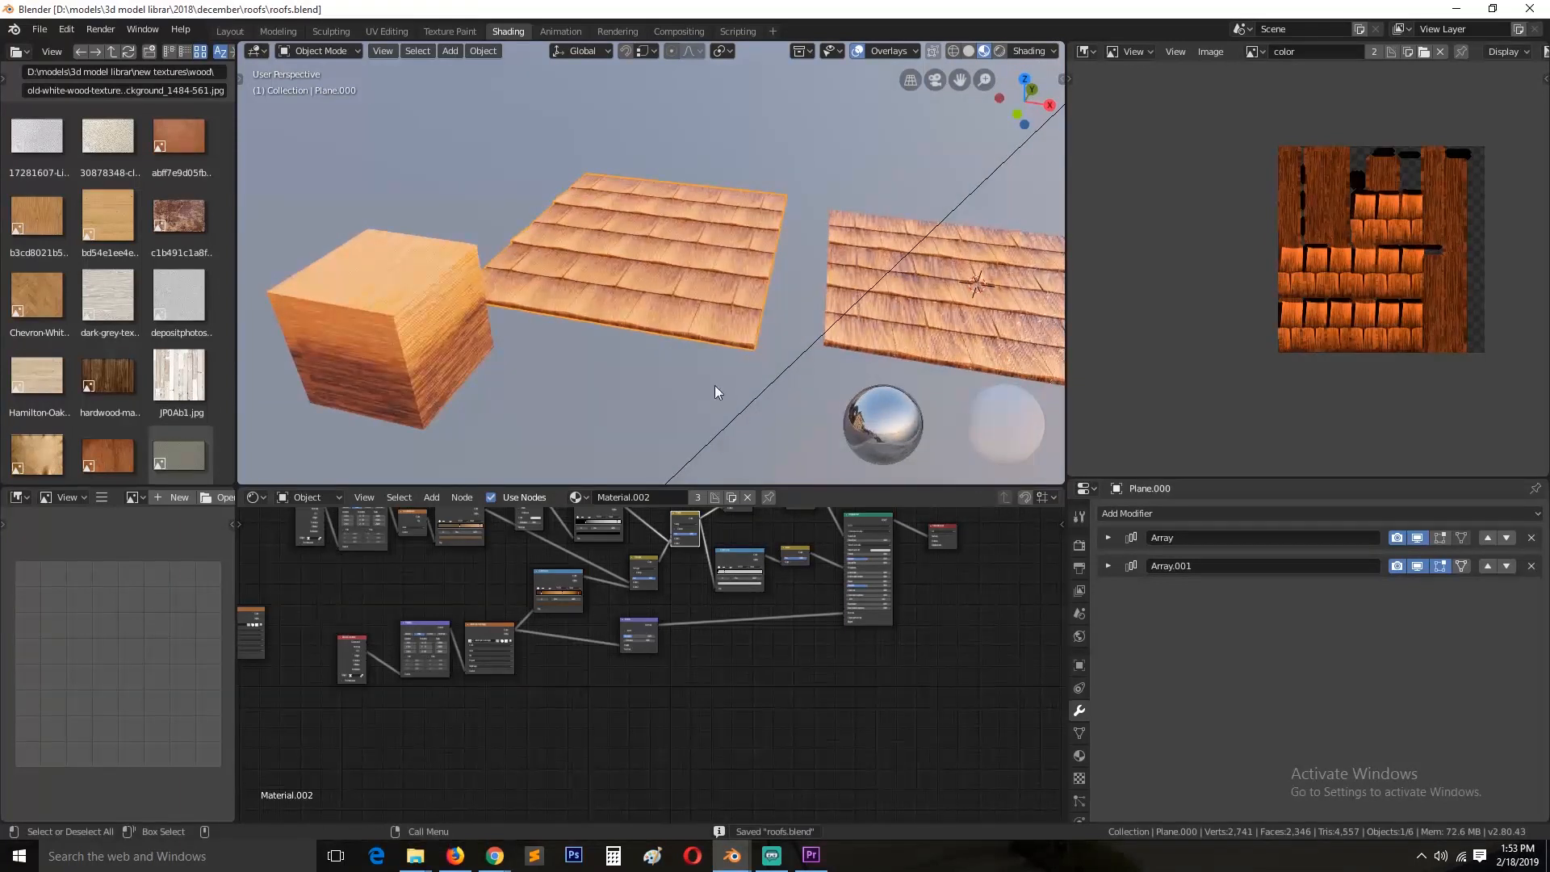
{"action": "left_click", "coordinate": [773, 856]}
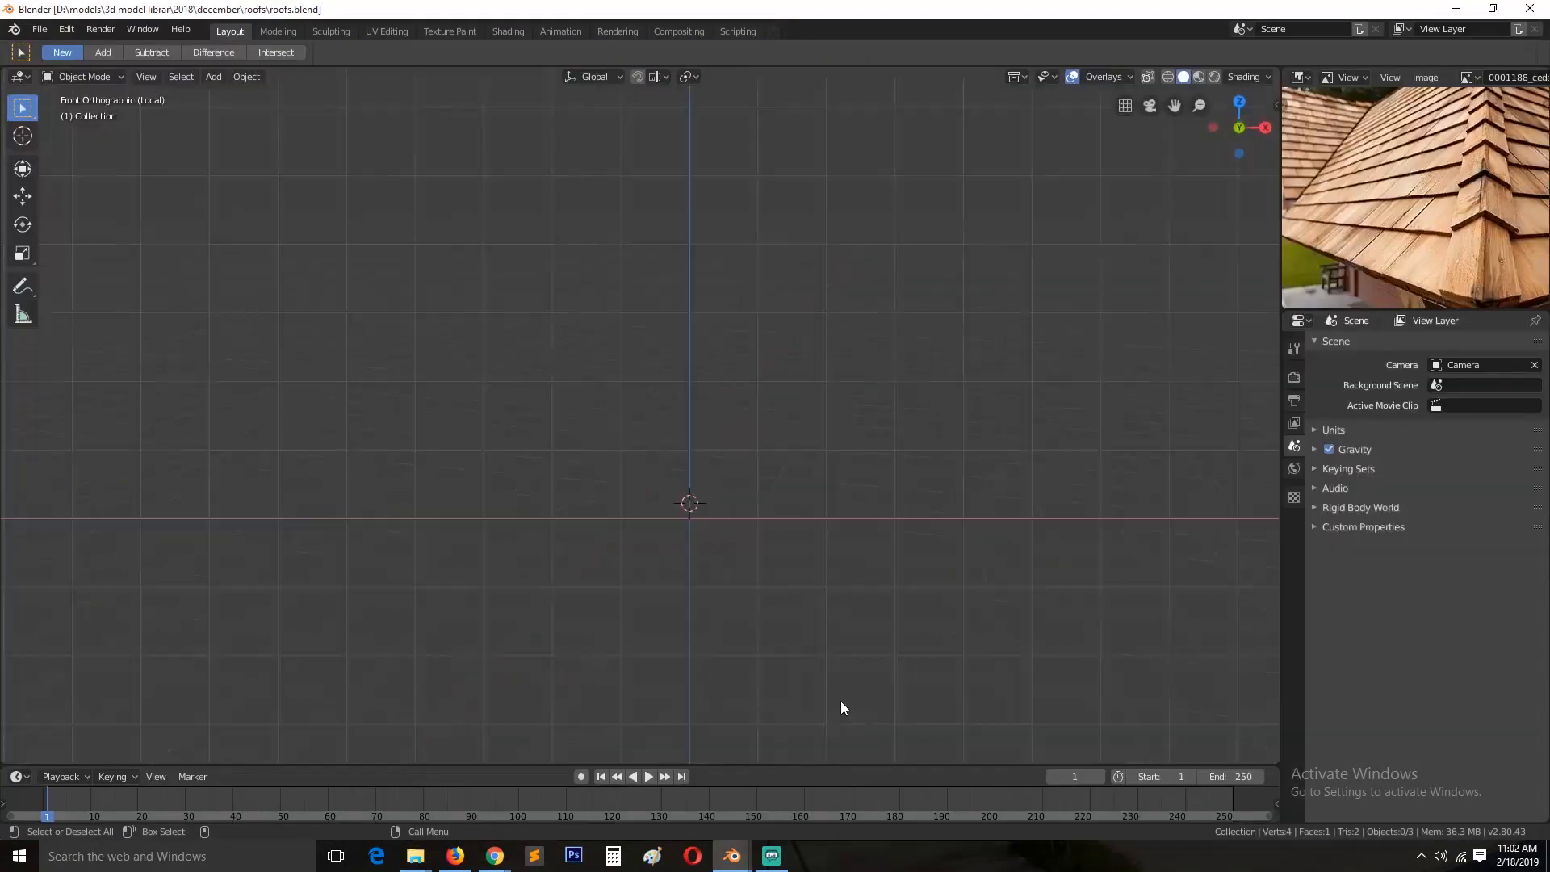
Step: Add a new plane at the origin to start the shingle mesh
{"action": "key", "text": "shift+a"}
{"action": "left_click", "coordinate": [851, 530]}
{"action": "key", "text": "KP_7"}
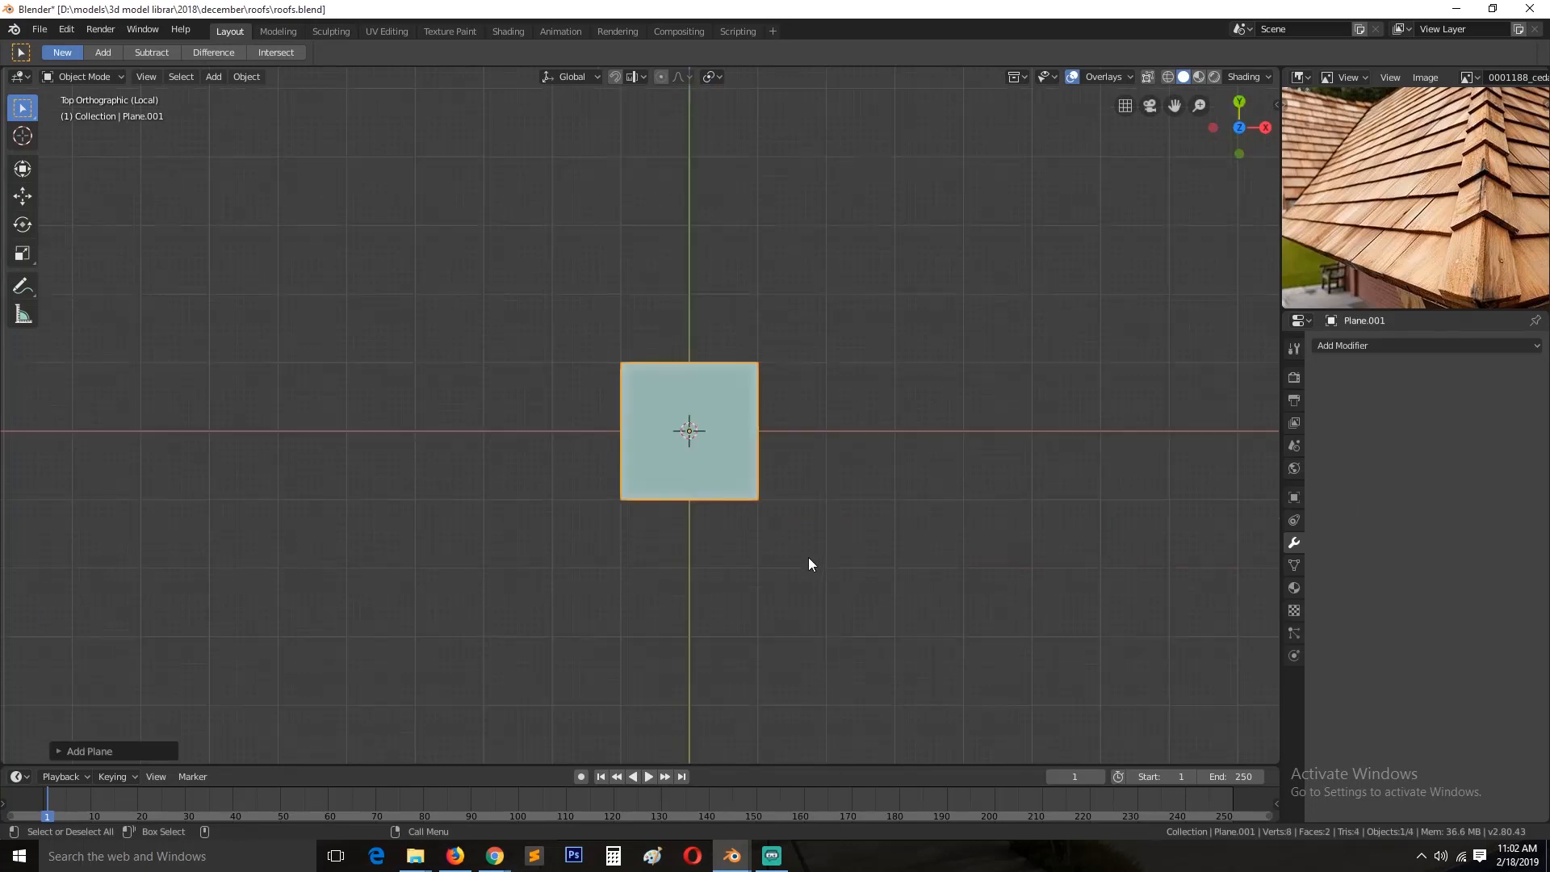
{"action": "key", "text": "KP_Decimal"}
{"action": "middle_click_drag", "start_coordinate": [912, 611], "coordinate": [676, 489]}
{"action": "scroll", "coordinate": [676, 490], "scroll_direction": "down", "scroll_amount": 3}
{"action": "scroll", "coordinate": [677, 489], "scroll_direction": "up", "scroll_amount": 2}
Step: Extrude the plane's far edge upward and outward along Y to form a raised second shingle level
{"action": "key", "text": "Tab"}
{"action": "key", "text": "e"}
{"action": "left_click", "coordinate": [884, 486]}
{"action": "key", "text": "KP_3"}
{"action": "key", "text": "e"}
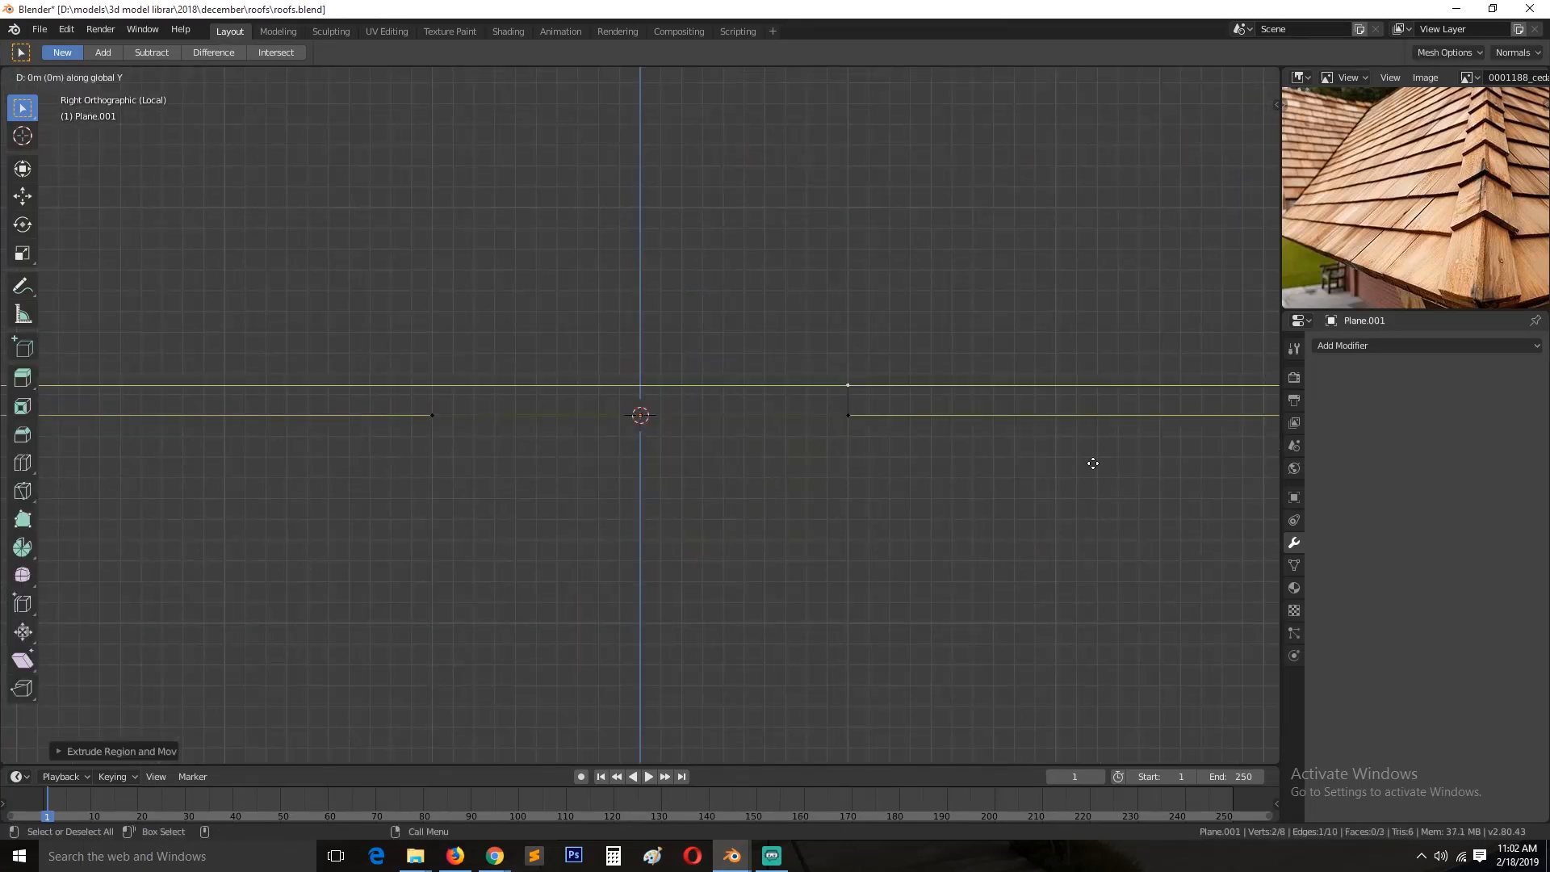
{"action": "left_click", "coordinate": [1073, 463]}
{"action": "key", "text": "Tab"}
{"action": "middle_click_drag", "start_coordinate": [670, 481], "coordinate": [727, 561]}
{"action": "scroll", "coordinate": [869, 573], "scroll_direction": "down", "scroll_amount": 2}
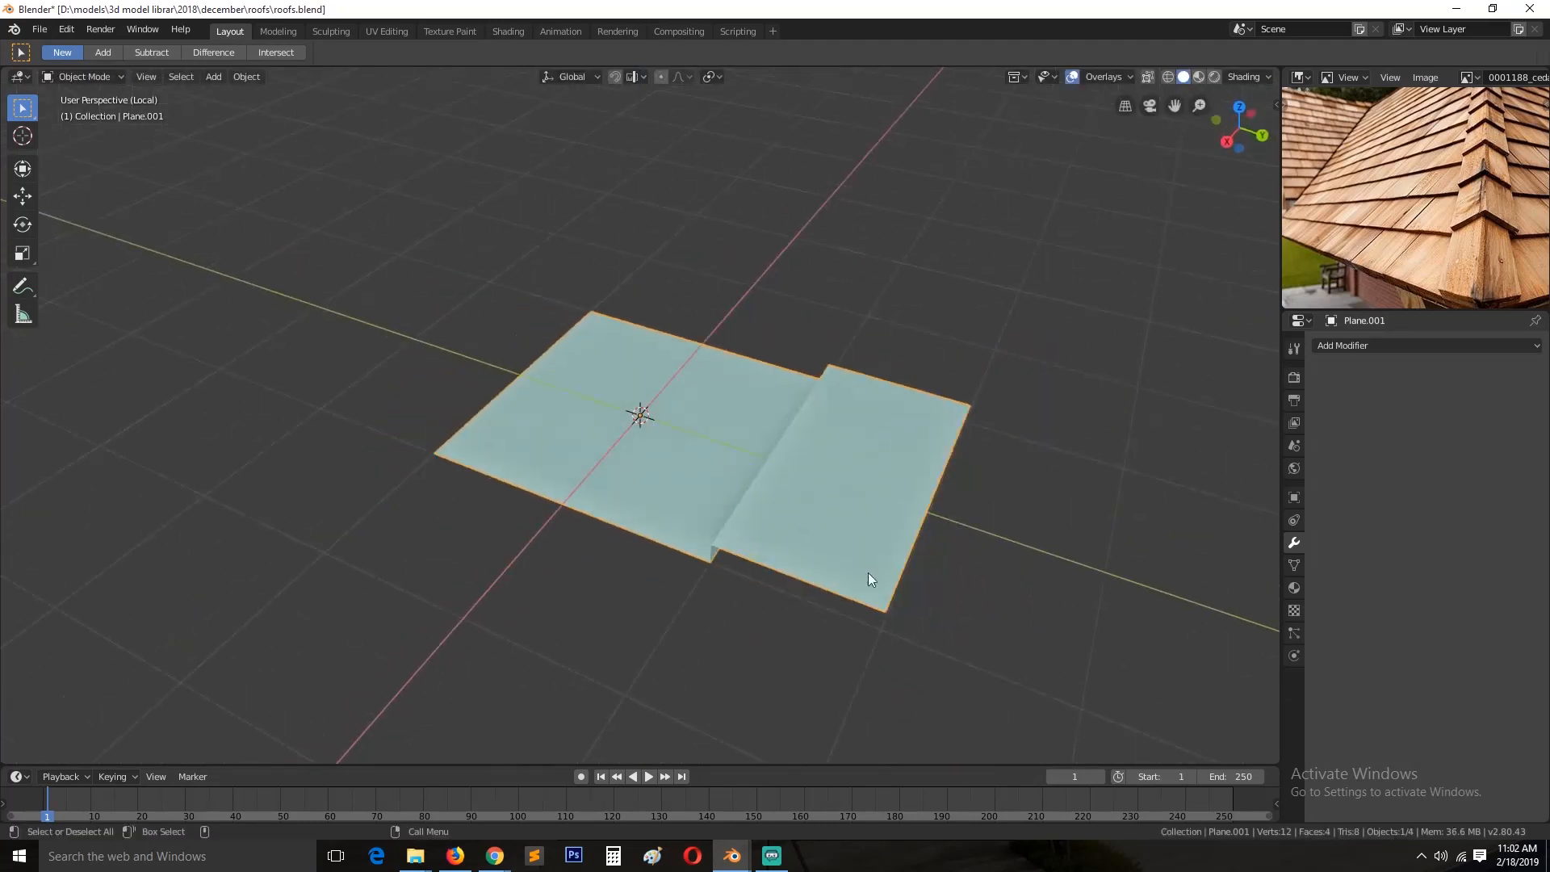
Step: Move the front edge inward along Y to shorten the lower shingle level
{"action": "middle_click_drag", "start_coordinate": [869, 573], "coordinate": [799, 585]}
{"action": "key", "text": "Tab"}
{"action": "left_click", "coordinate": [502, 477], "text": "alt"}
{"action": "key", "text": "g"}
{"action": "key", "text": "y"}
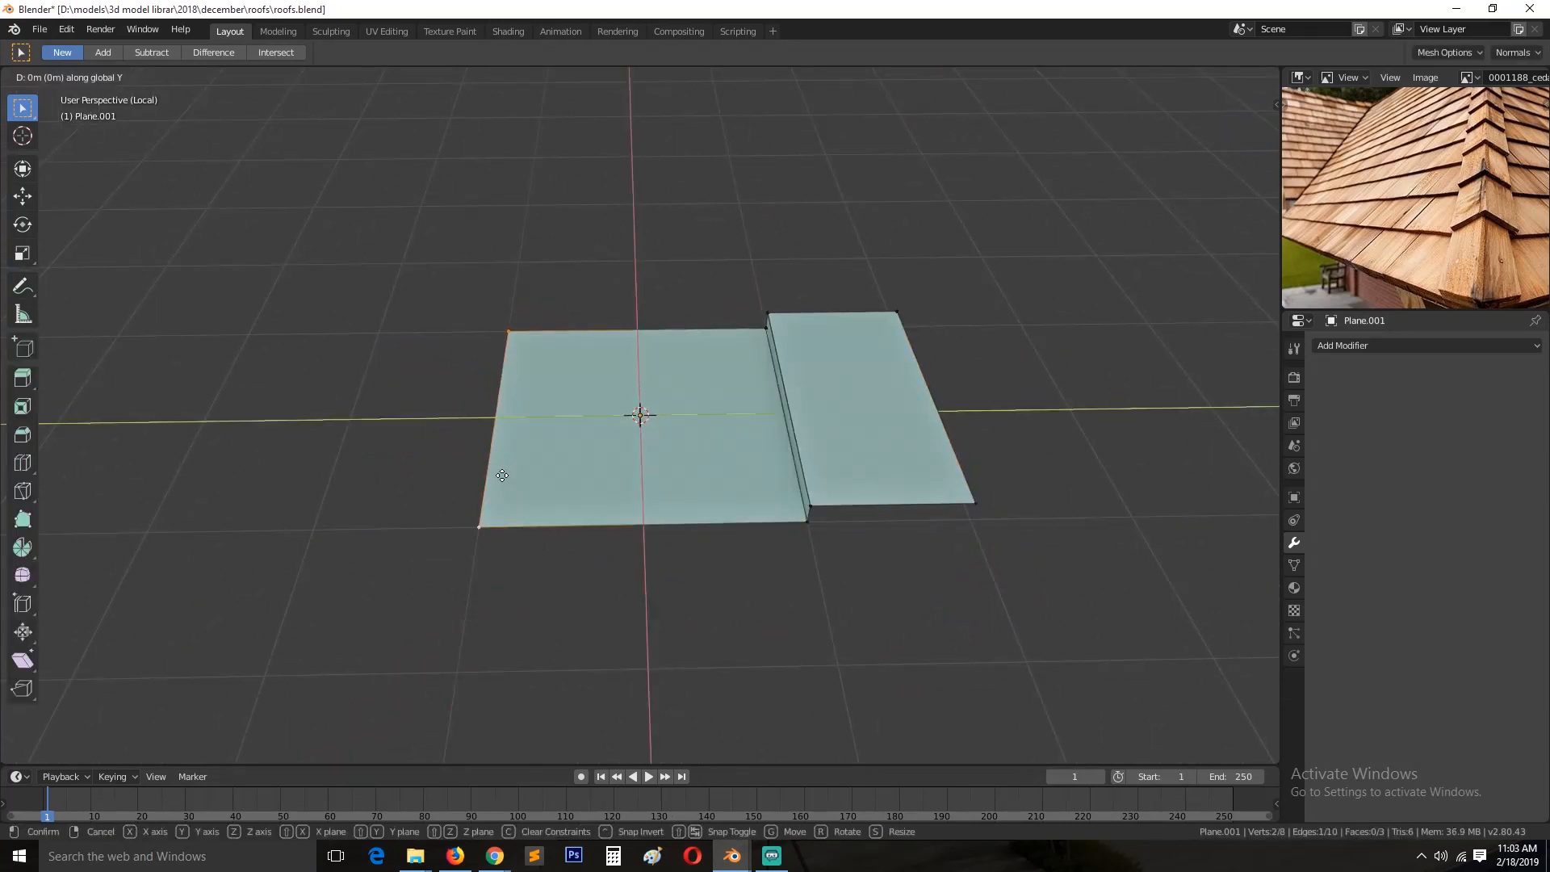
{"action": "left_click", "coordinate": [638, 478]}
{"action": "key", "text": "Tab"}
{"action": "middle_click_drag", "start_coordinate": [704, 502], "coordinate": [1121, 468]}
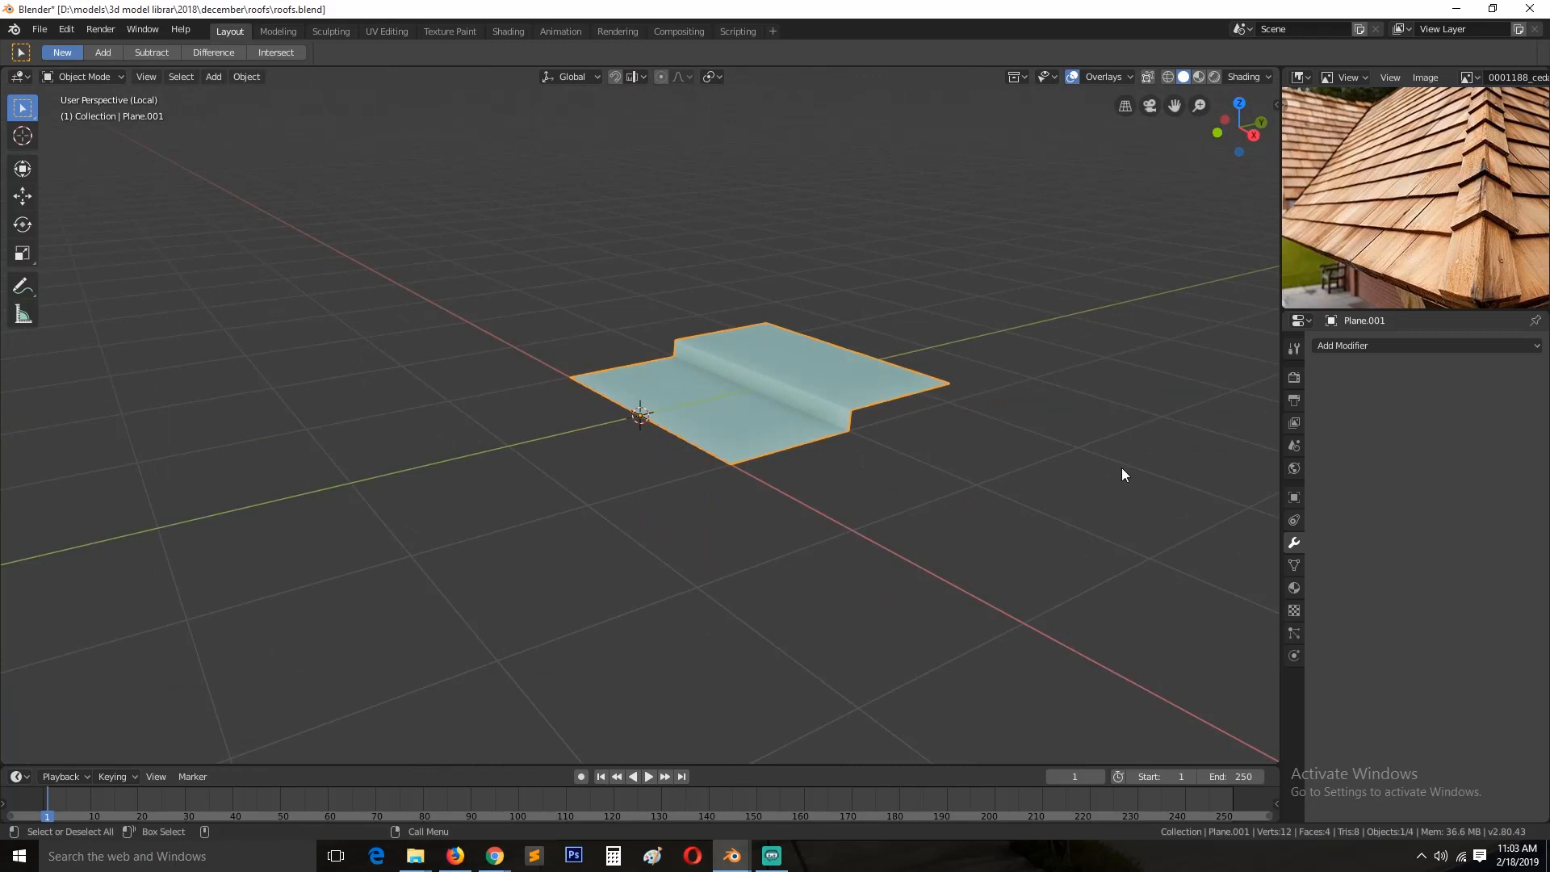
Step: Add an Array modifier to the stepped plane with a relative offset of 0 in X and 1 in Y
{"action": "left_click", "coordinate": [1403, 351]}
{"action": "left_click", "coordinate": [1273, 382]}
{"action": "left_click", "coordinate": [1490, 477]}
{"action": "type", "text": "0"}
{"action": "key", "text": "Return"}
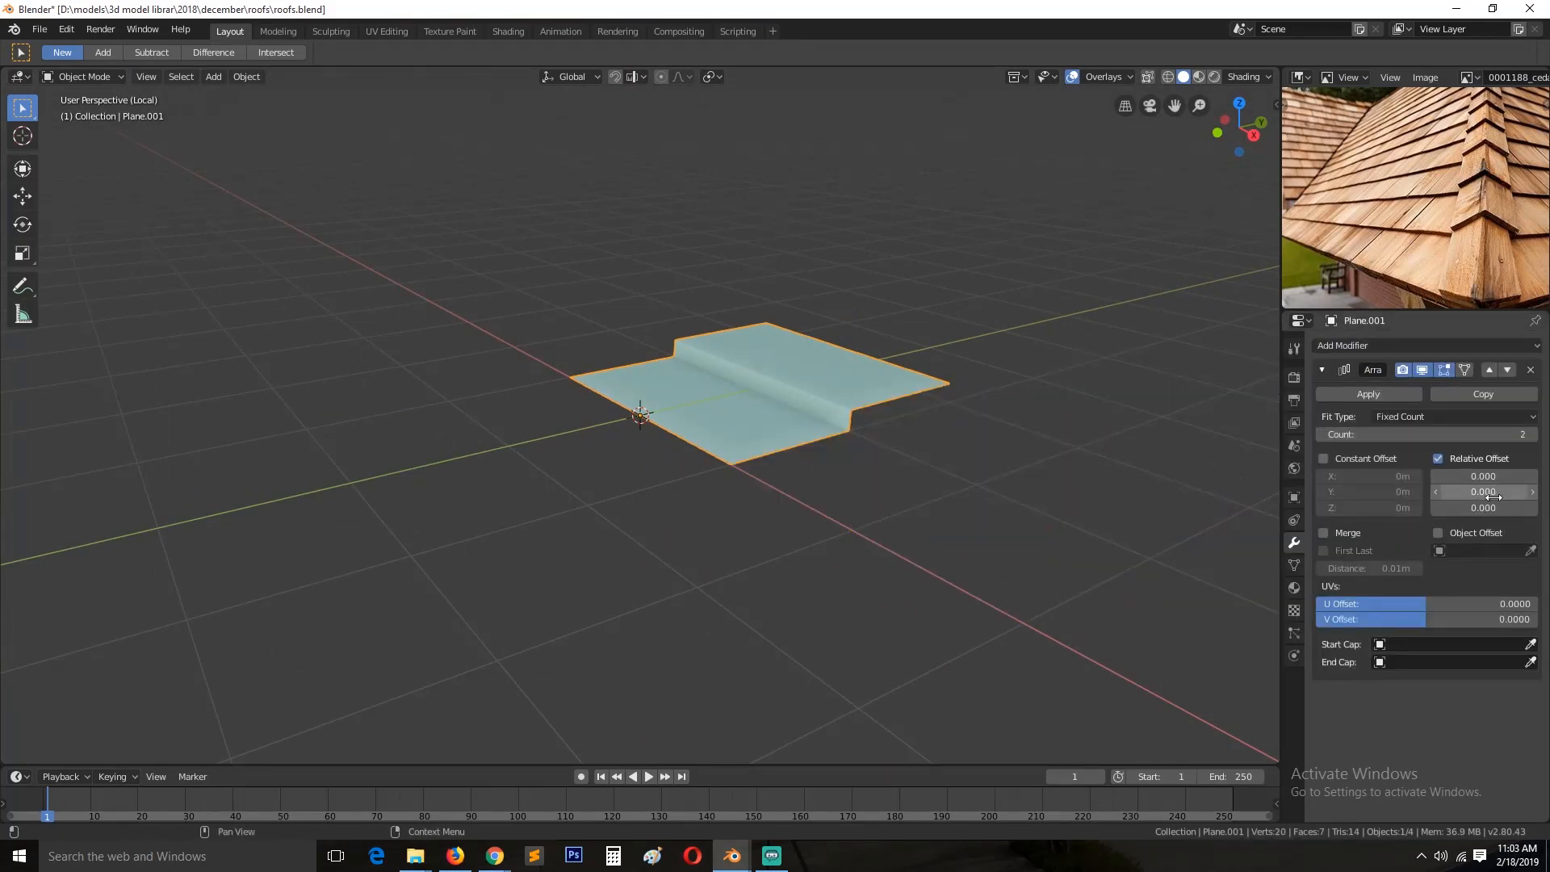
{"action": "left_click", "coordinate": [1496, 491]}
{"action": "type", "text": "1"}
{"action": "key", "text": "Return"}
{"action": "scroll", "coordinate": [924, 443], "scroll_direction": "up", "scroll_amount": 2}
{"action": "middle_click_drag", "start_coordinate": [922, 441], "coordinate": [622, 434], "text": "shift"}
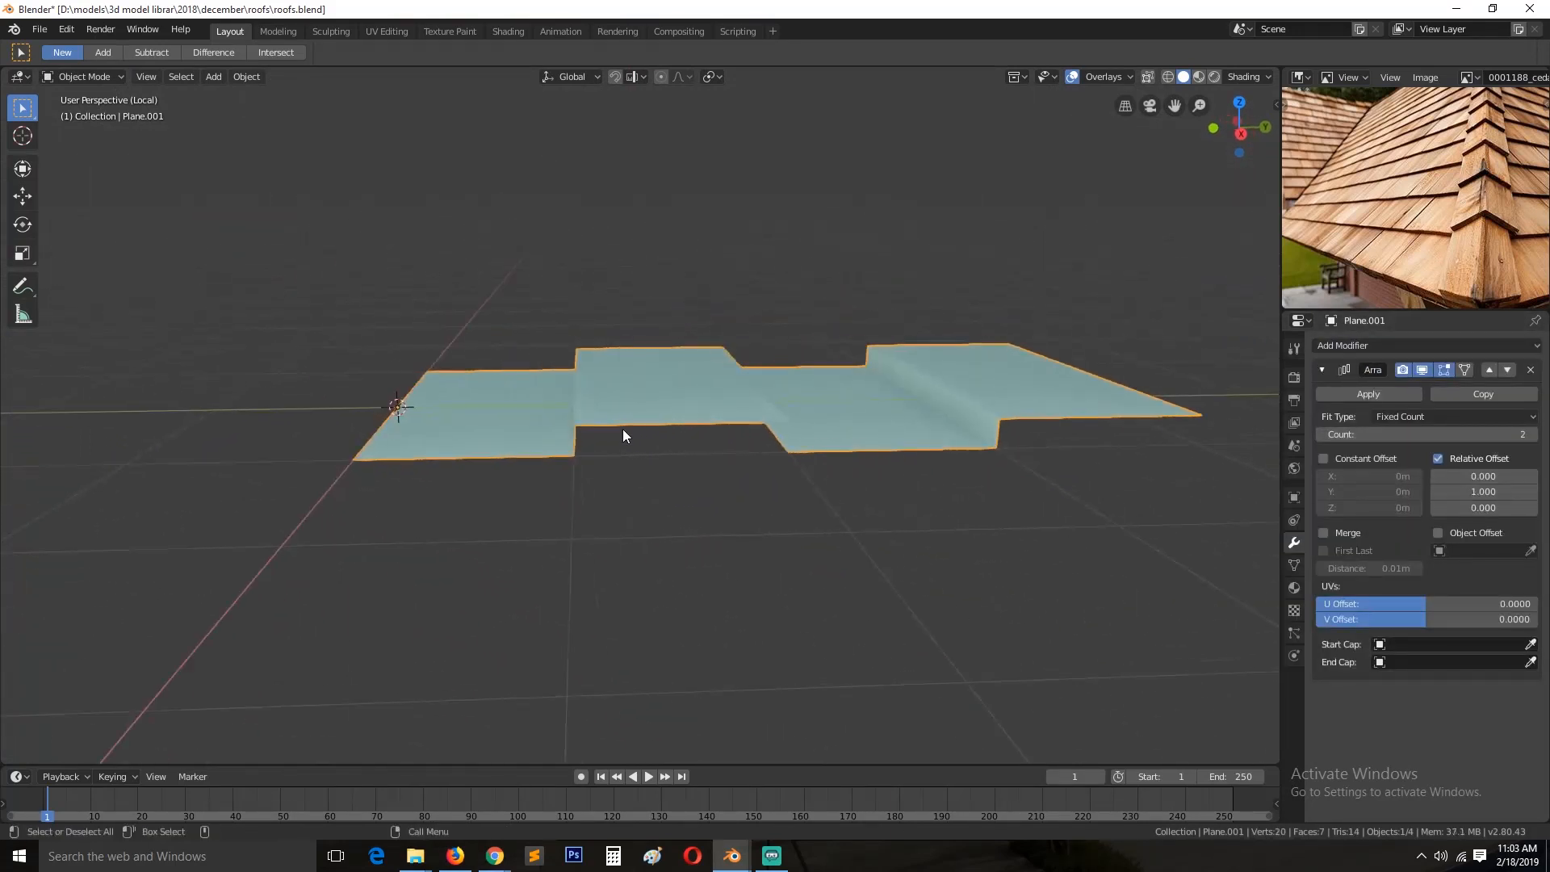
Step: Level the mesh's front and back end edges by scaling them to 0 along Z
{"action": "key", "text": "Tab"}
{"action": "left_click", "coordinate": [769, 372], "text": "alt"}
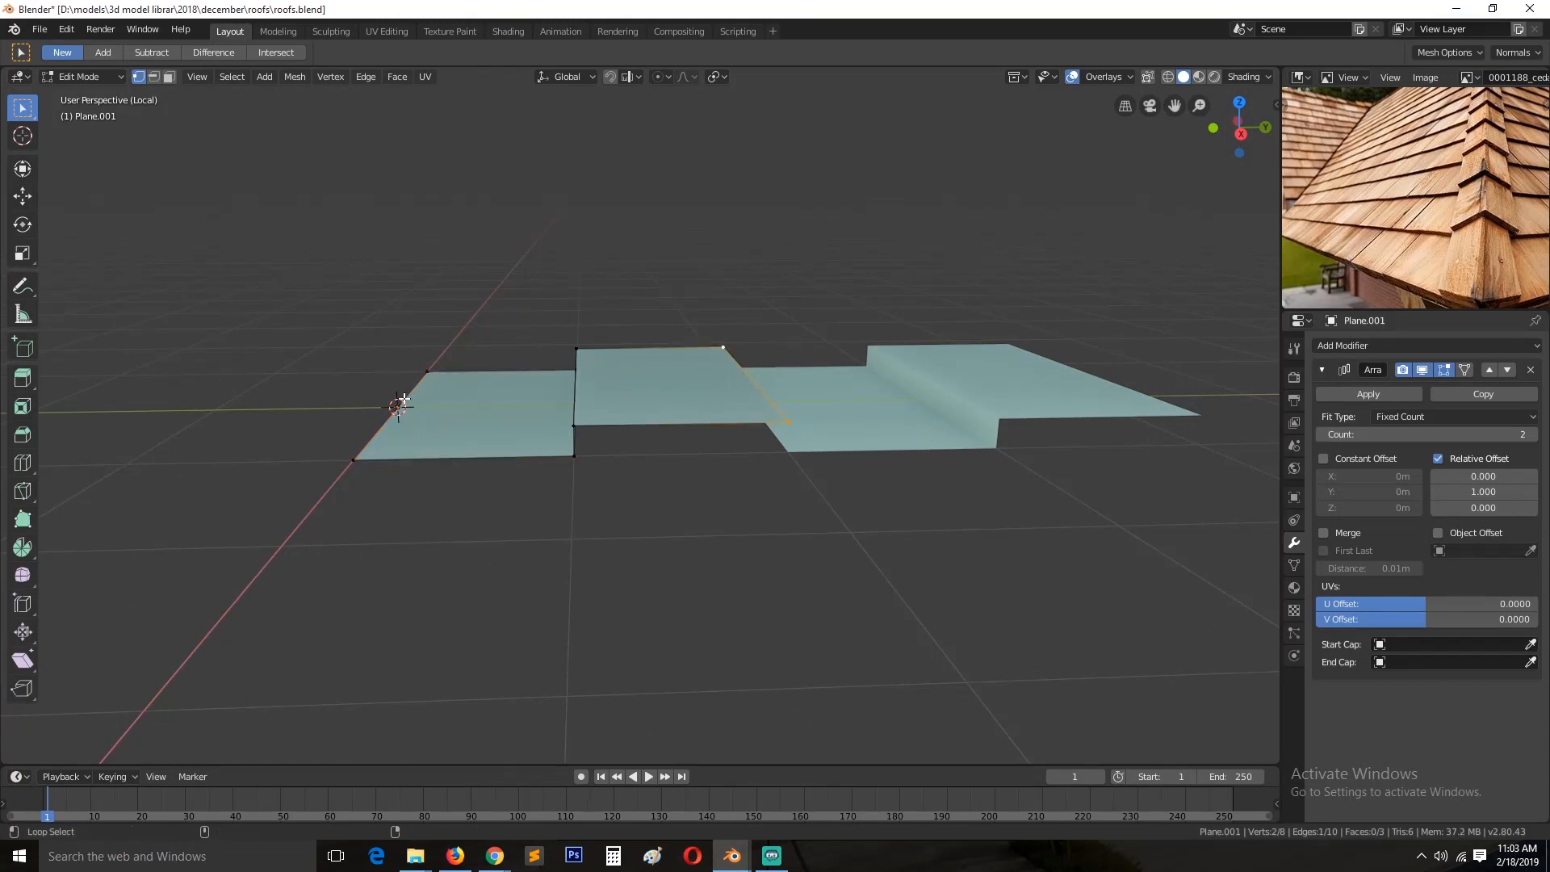
{"action": "left_click", "coordinate": [404, 398], "text": "alt+shift"}
{"action": "key", "text": "s"}
{"action": "key", "text": "z"}
{"action": "key", "text": "0"}
{"action": "key", "text": "Return"}
{"action": "key", "text": "Tab"}
{"action": "key", "text": "r"}
{"action": "key", "text": "x"}
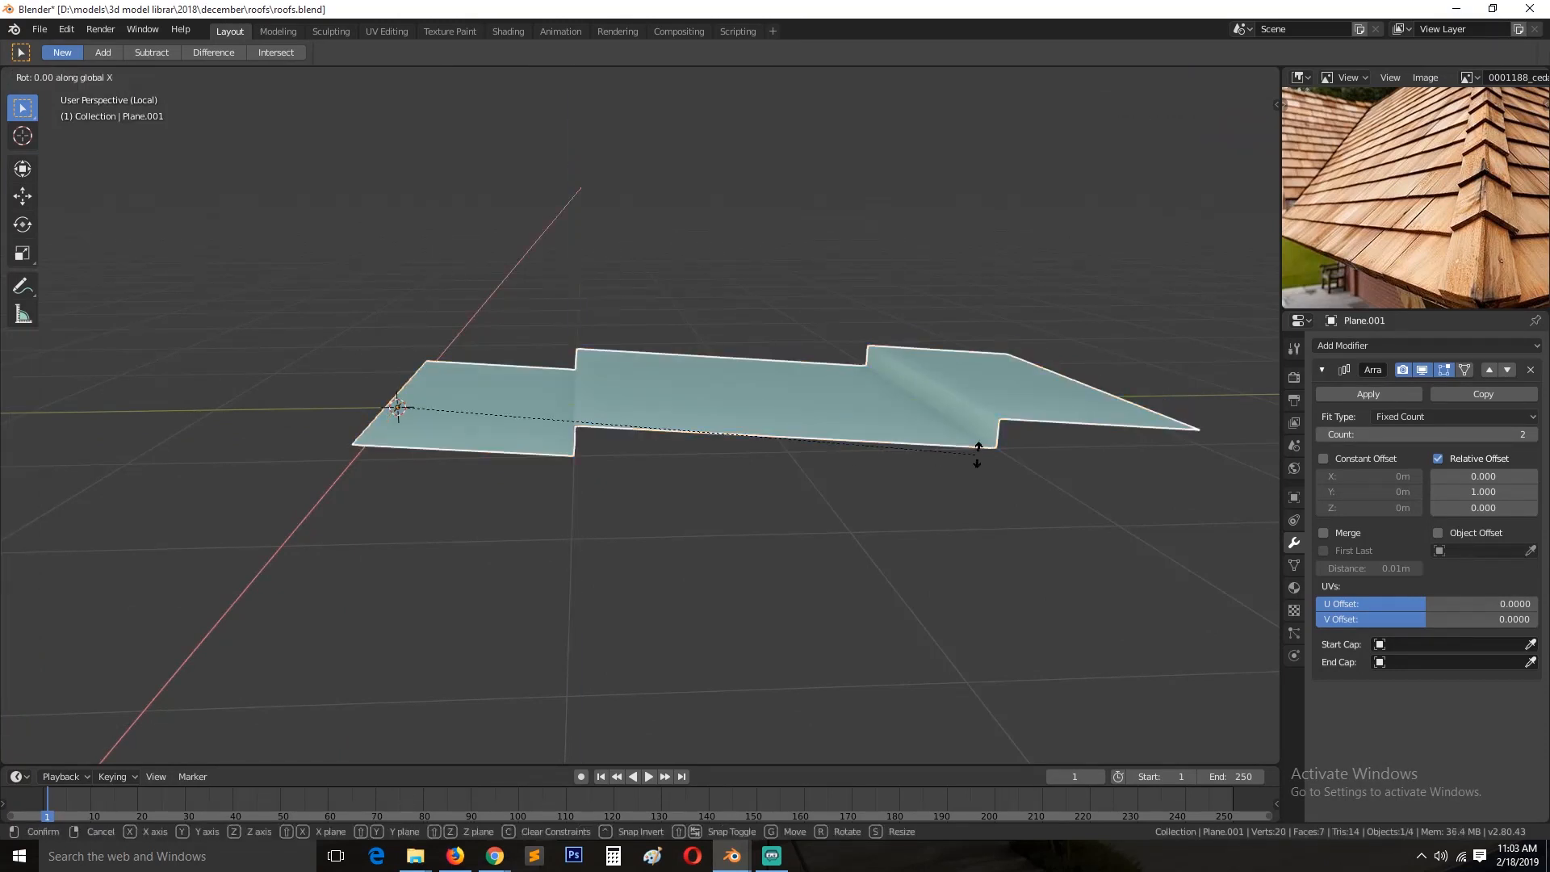
{"action": "right_click", "coordinate": [859, 242]}
{"action": "key", "text": "KP_3"}
{"action": "key", "text": "KP_7"}
{"action": "scroll", "coordinate": [755, 432], "scroll_direction": "down", "scroll_amount": 4}
Step: Select the front edge of the stepped plane and move it slightly along Y
{"action": "key", "text": "Tab"}
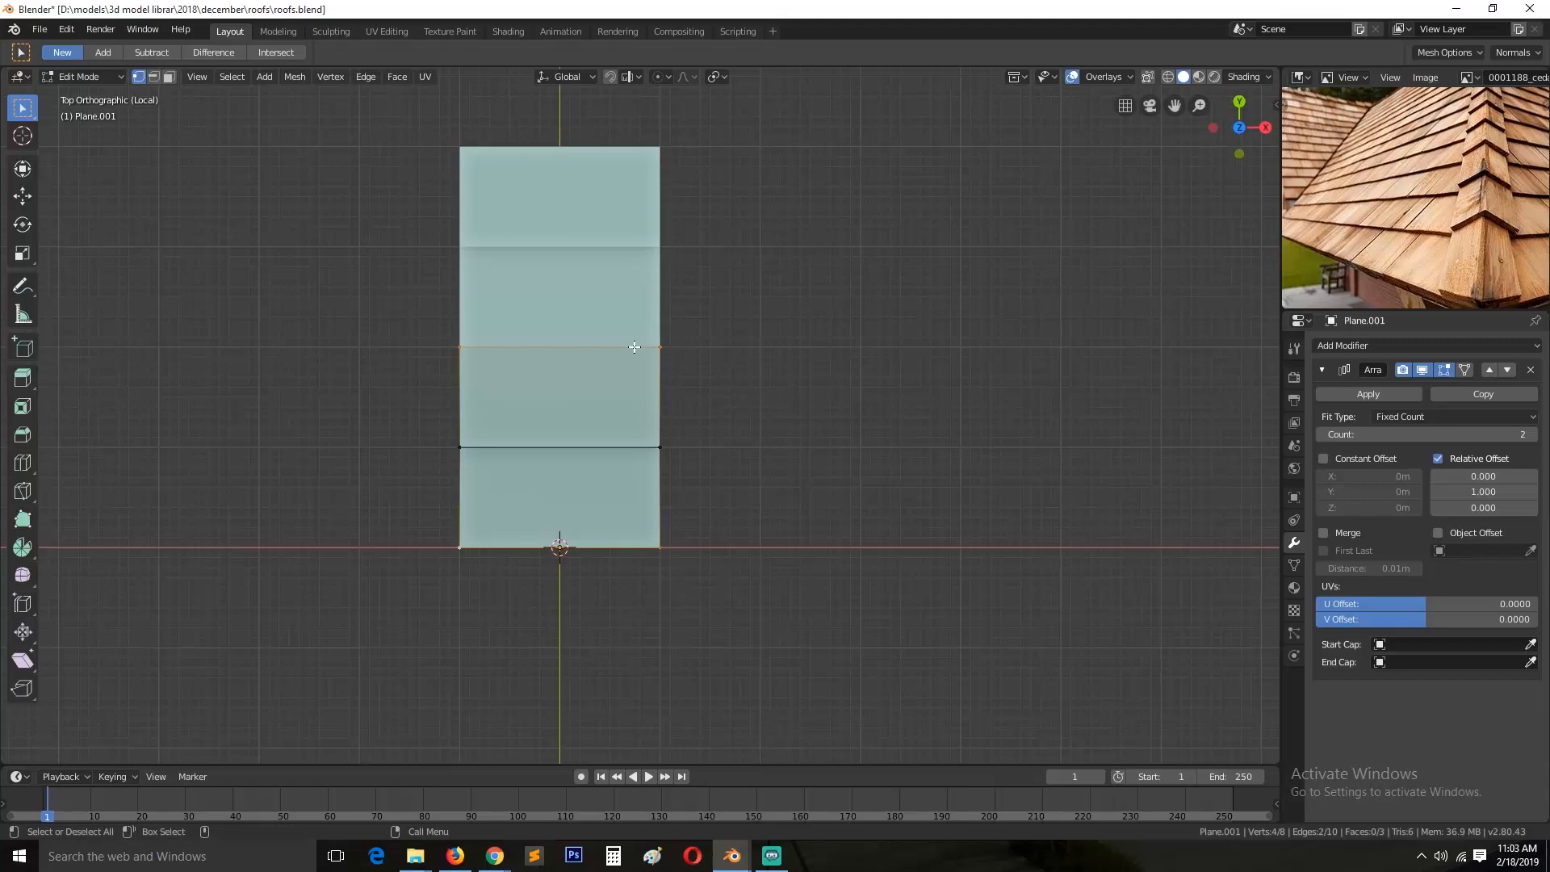
{"action": "middle_click_drag", "start_coordinate": [591, 549], "coordinate": [419, 554]}
{"action": "left_click", "coordinate": [511, 478], "text": "alt"}
{"action": "key", "text": "KP_Decimal"}
{"action": "scroll", "coordinate": [513, 481], "scroll_direction": "down", "scroll_amount": 3}
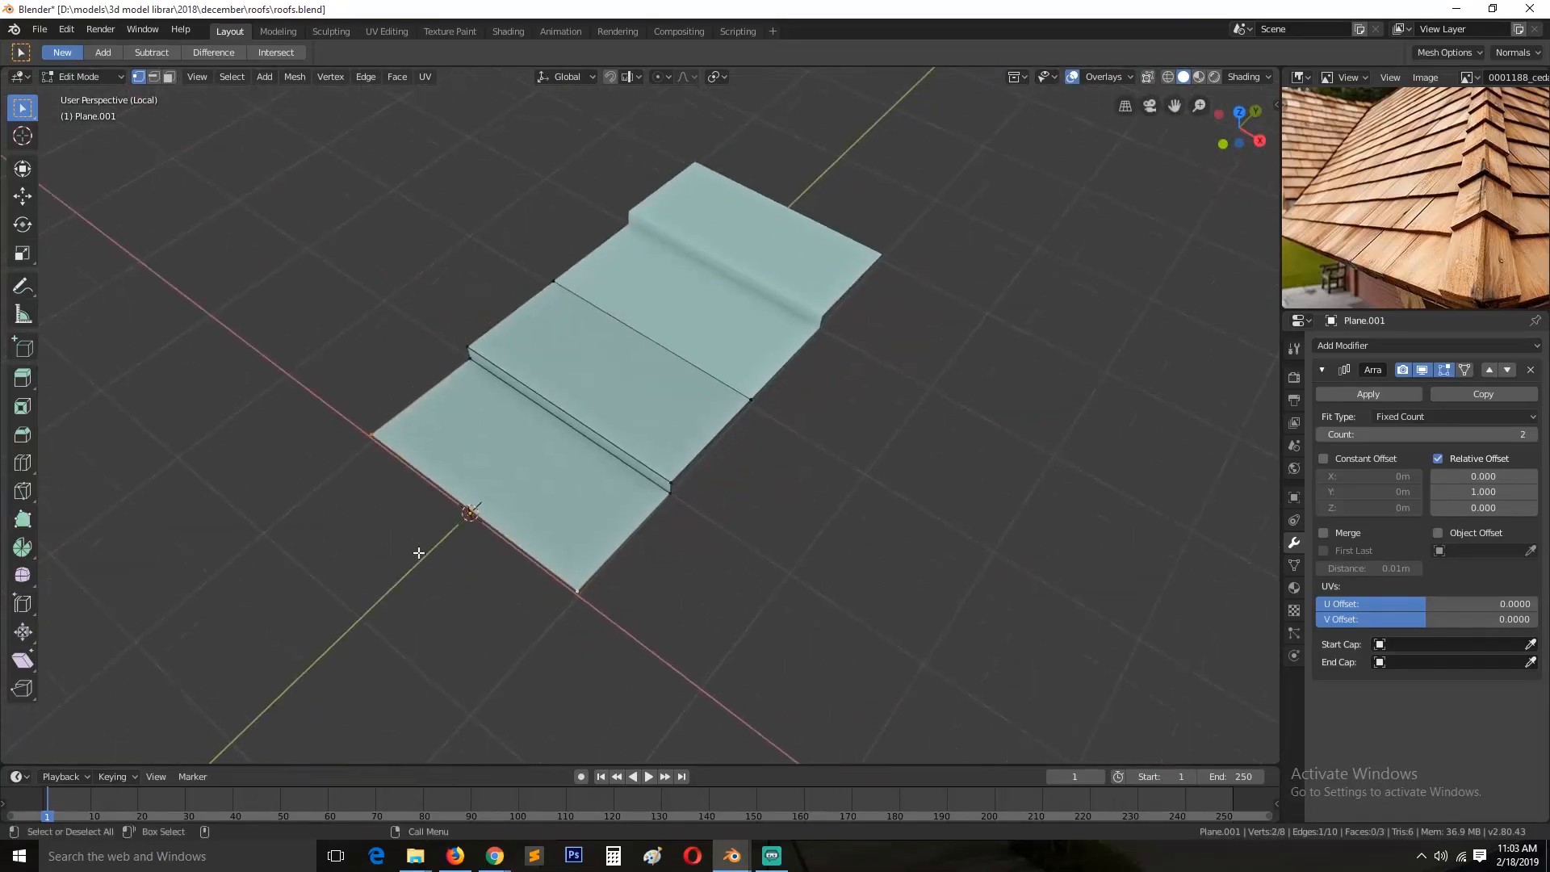
{"action": "scroll", "coordinate": [526, 525], "scroll_direction": "up", "scroll_amount": 2}
{"action": "middle_click_drag", "start_coordinate": [533, 522], "coordinate": [494, 436]}
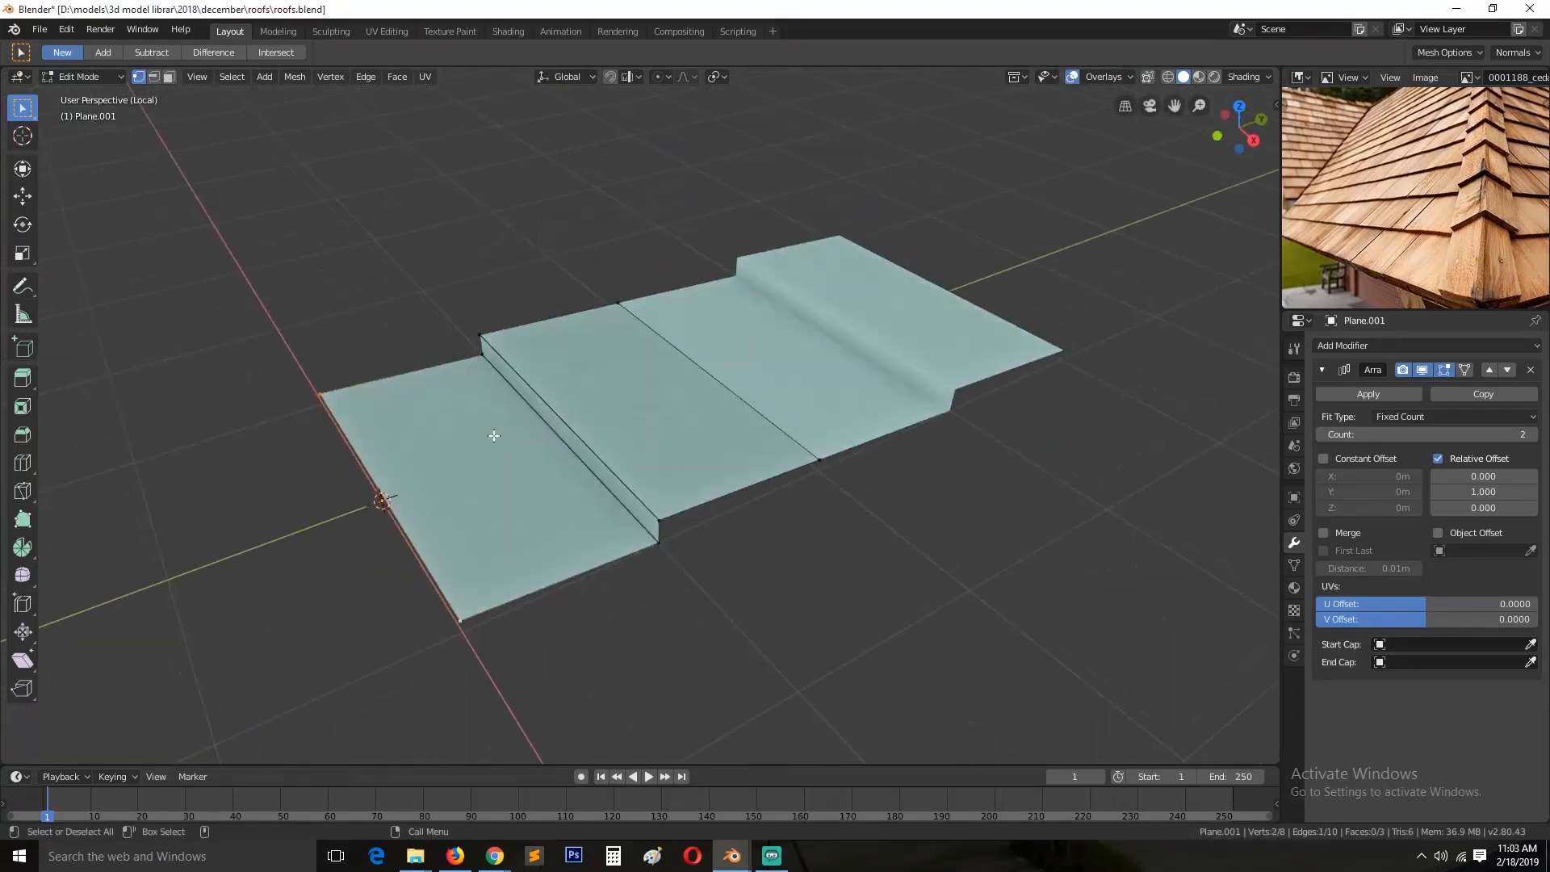
{"action": "key", "text": "g"}
{"action": "key", "text": "y"}
{"action": "left_click", "coordinate": [626, 486]}
{"action": "mouse_move", "coordinate": [626, 486]}
{"action": "middle_mouse_down"}
{"action": "mouse_move", "coordinate": [778, 562]}
{"action": "mouse_move", "coordinate": [671, 546]}
{"action": "mouse_move", "coordinate": [711, 562]}
{"action": "mouse_move", "coordinate": [531, 590]}
{"action": "mouse_move", "coordinate": [623, 355]}
{"action": "mouse_move", "coordinate": [553, 553]}
{"action": "mouse_move", "coordinate": [641, 512]}
{"action": "middle_mouse_up"}
{"action": "key", "text": "Tab"}
{"action": "key", "text": "Tab"}
Step: Try extruding the front edge downward along Z and delete the extrusion
{"action": "middle_click_drag", "start_coordinate": [757, 634], "coordinate": [630, 567]}
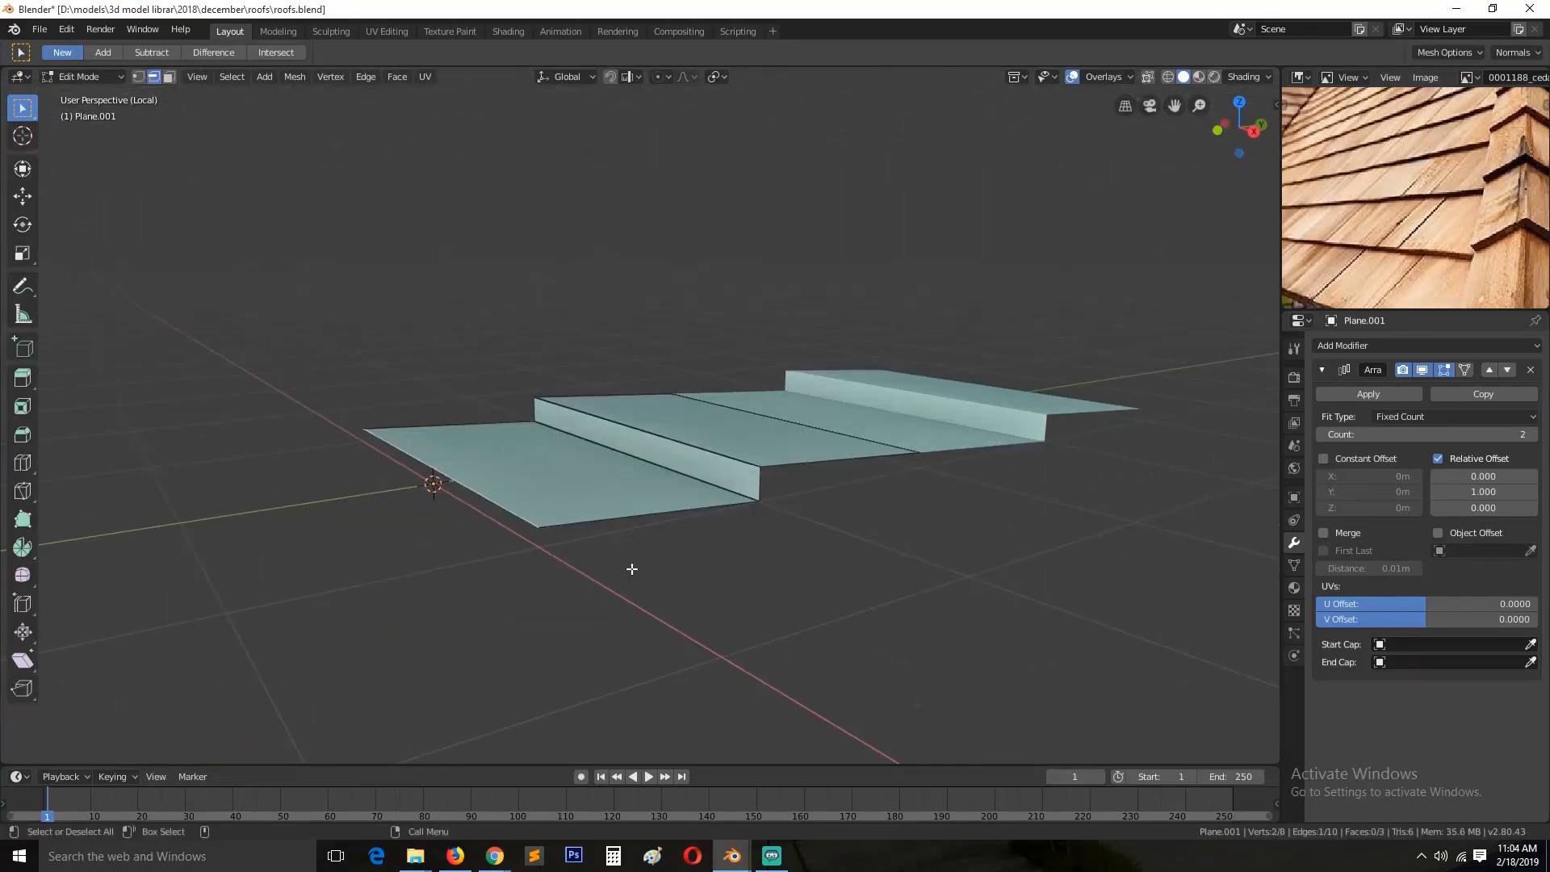
{"action": "key", "text": "e"}
{"action": "key", "text": "z"}
{"action": "left_click", "coordinate": [632, 597]}
{"action": "key", "text": "x"}
{"action": "left_click", "coordinate": [632, 628]}
Step: Add a lengthwise loop cut through the middle of the stepped plane and bevel it into a narrow strip
{"action": "middle_click_drag", "start_coordinate": [554, 518], "coordinate": [607, 524]}
{"action": "key", "text": "x"}
{"action": "left_click", "coordinate": [545, 526]}
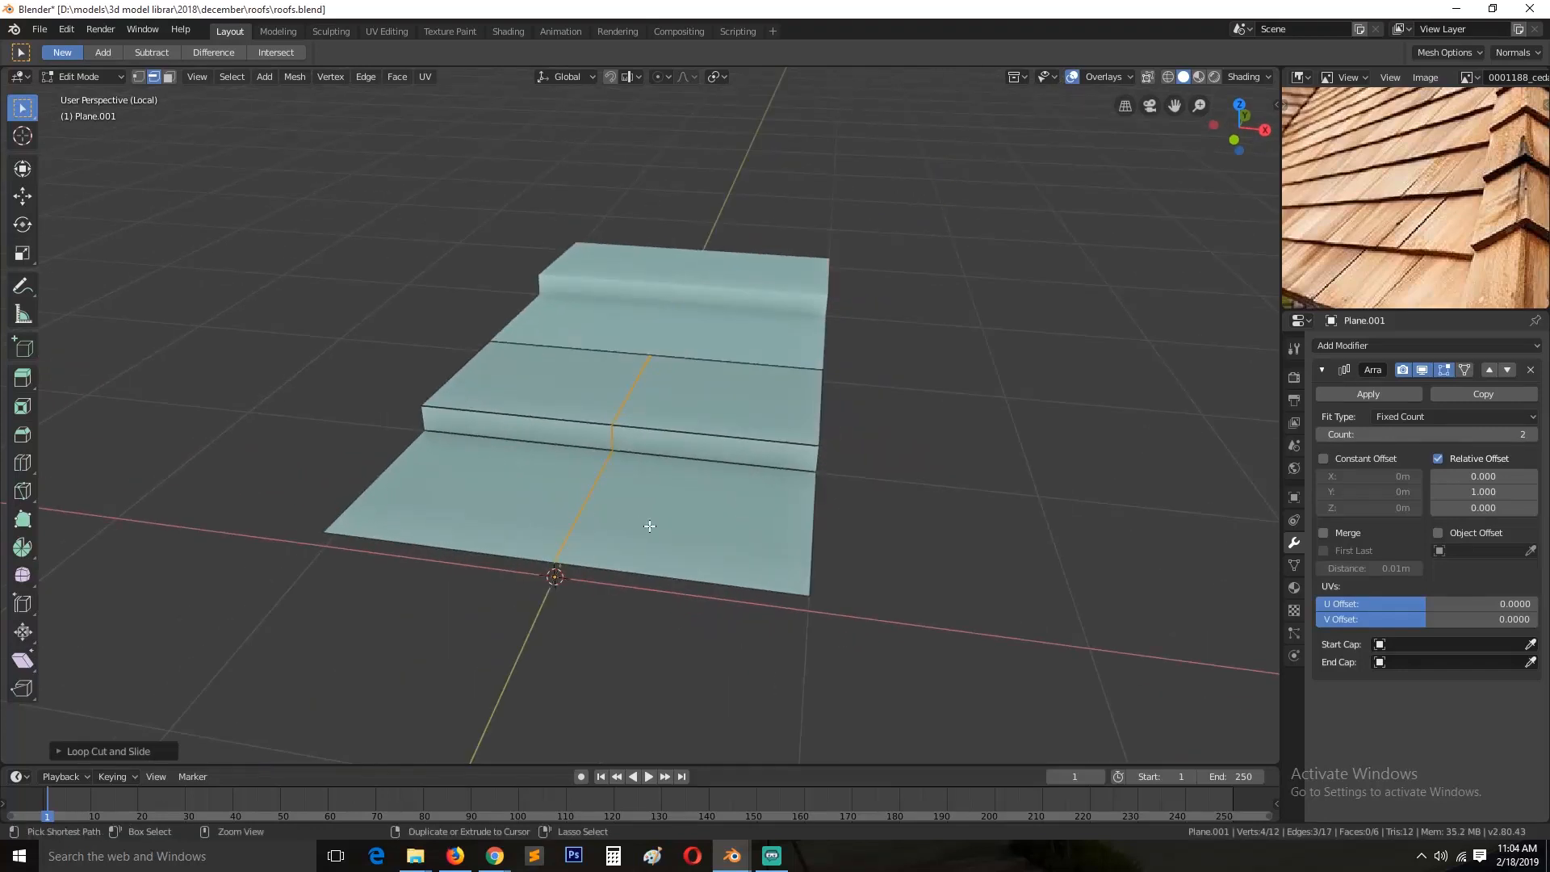
{"action": "key", "text": "ctrl+b"}
{"action": "left_click", "coordinate": [673, 533]}
{"action": "scroll", "coordinate": [637, 545], "scroll_direction": "up", "scroll_amount": 2}
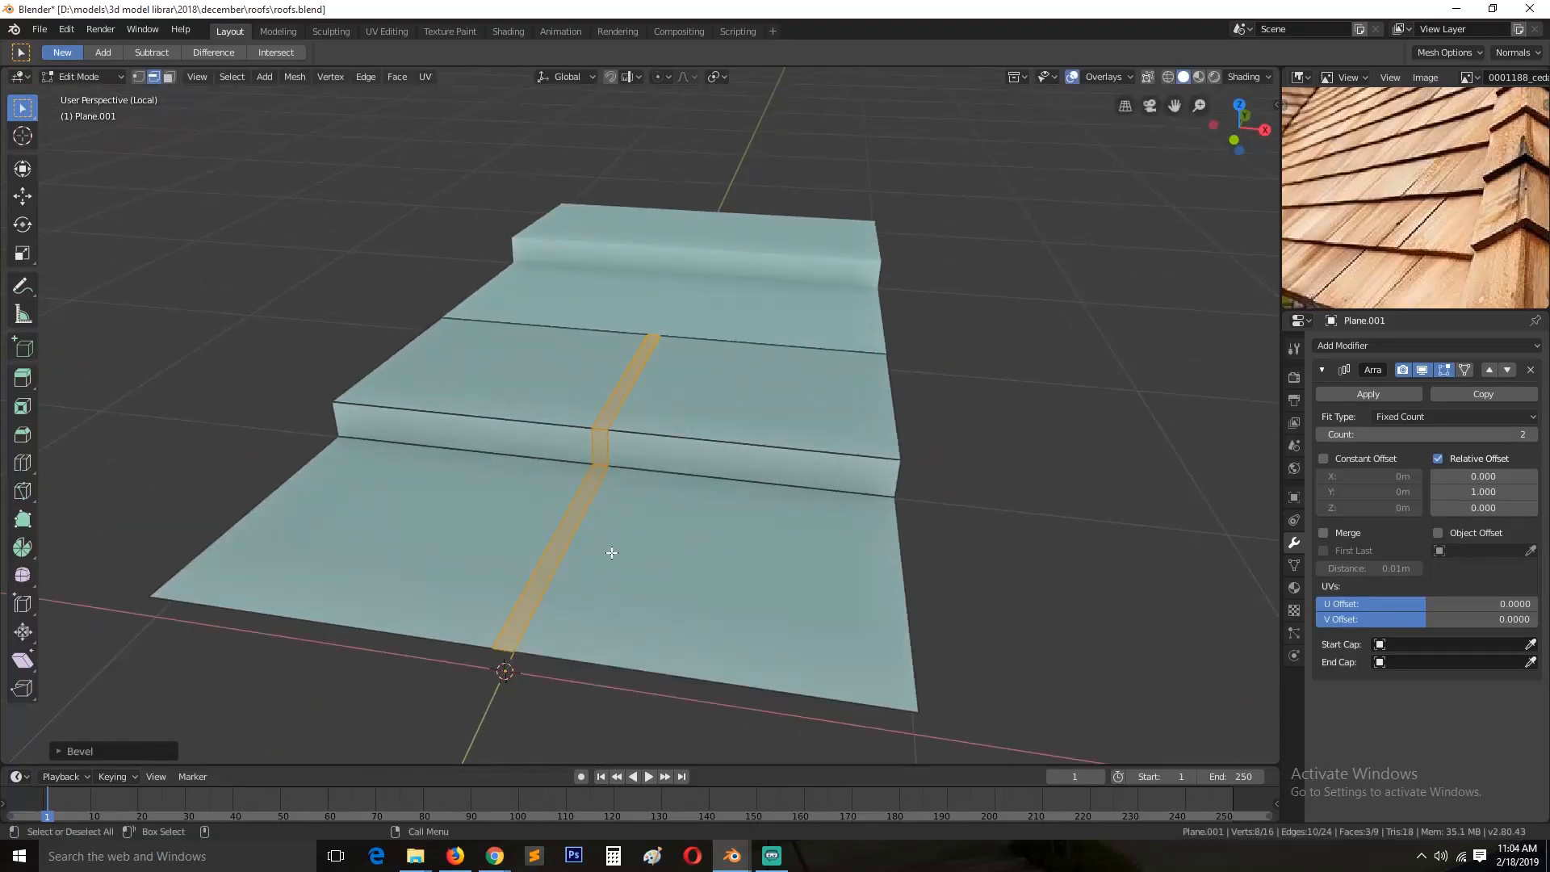
Step: Try insetting the front section's face of the center strip
{"action": "key", "text": "e"}
{"action": "key", "text": "Escape"}
{"action": "scroll", "coordinate": [591, 549], "scroll_direction": "up", "scroll_amount": 2}
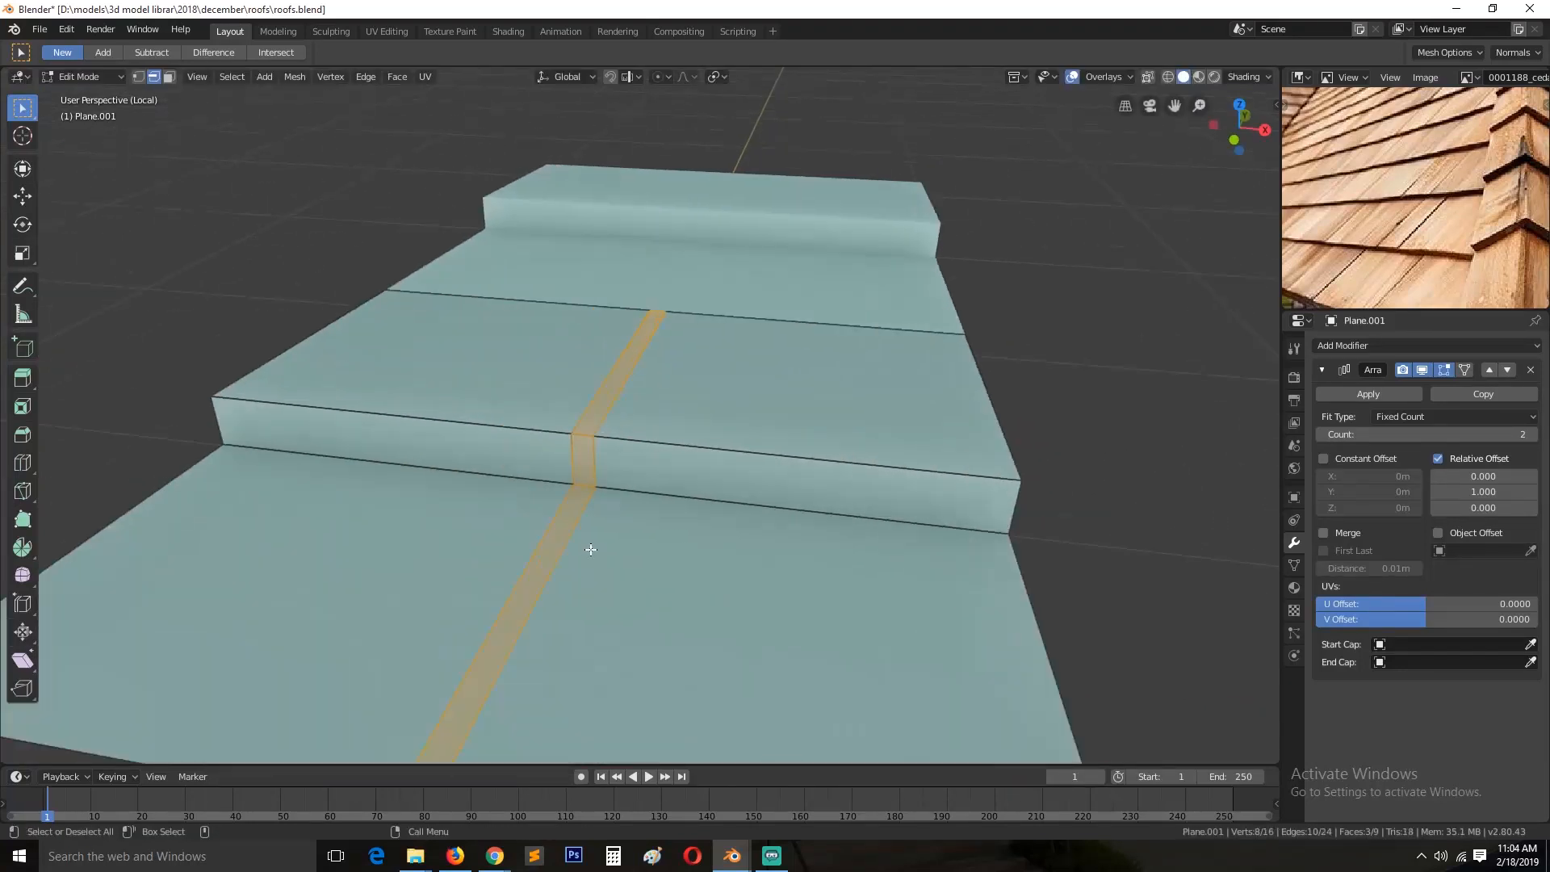
{"action": "key", "text": "i"}
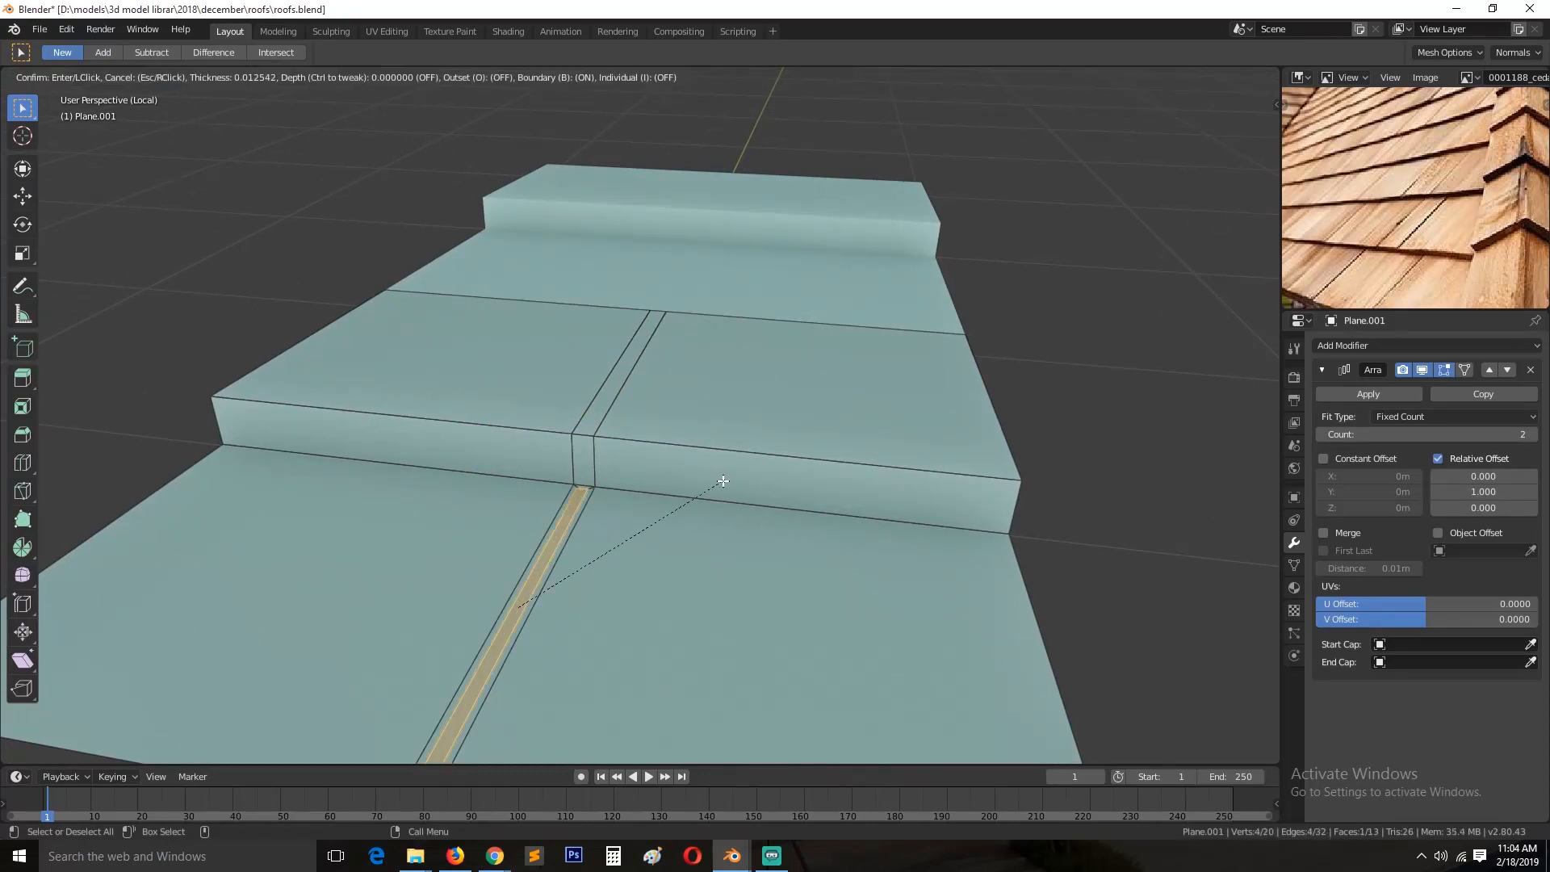
{"action": "left_click", "coordinate": [722, 481]}
{"action": "middle_click_drag", "start_coordinate": [723, 481], "coordinate": [727, 422], "text": "shift"}
Step: Try extruding the inset strip face downward to make a groove
{"action": "key", "text": "e"}
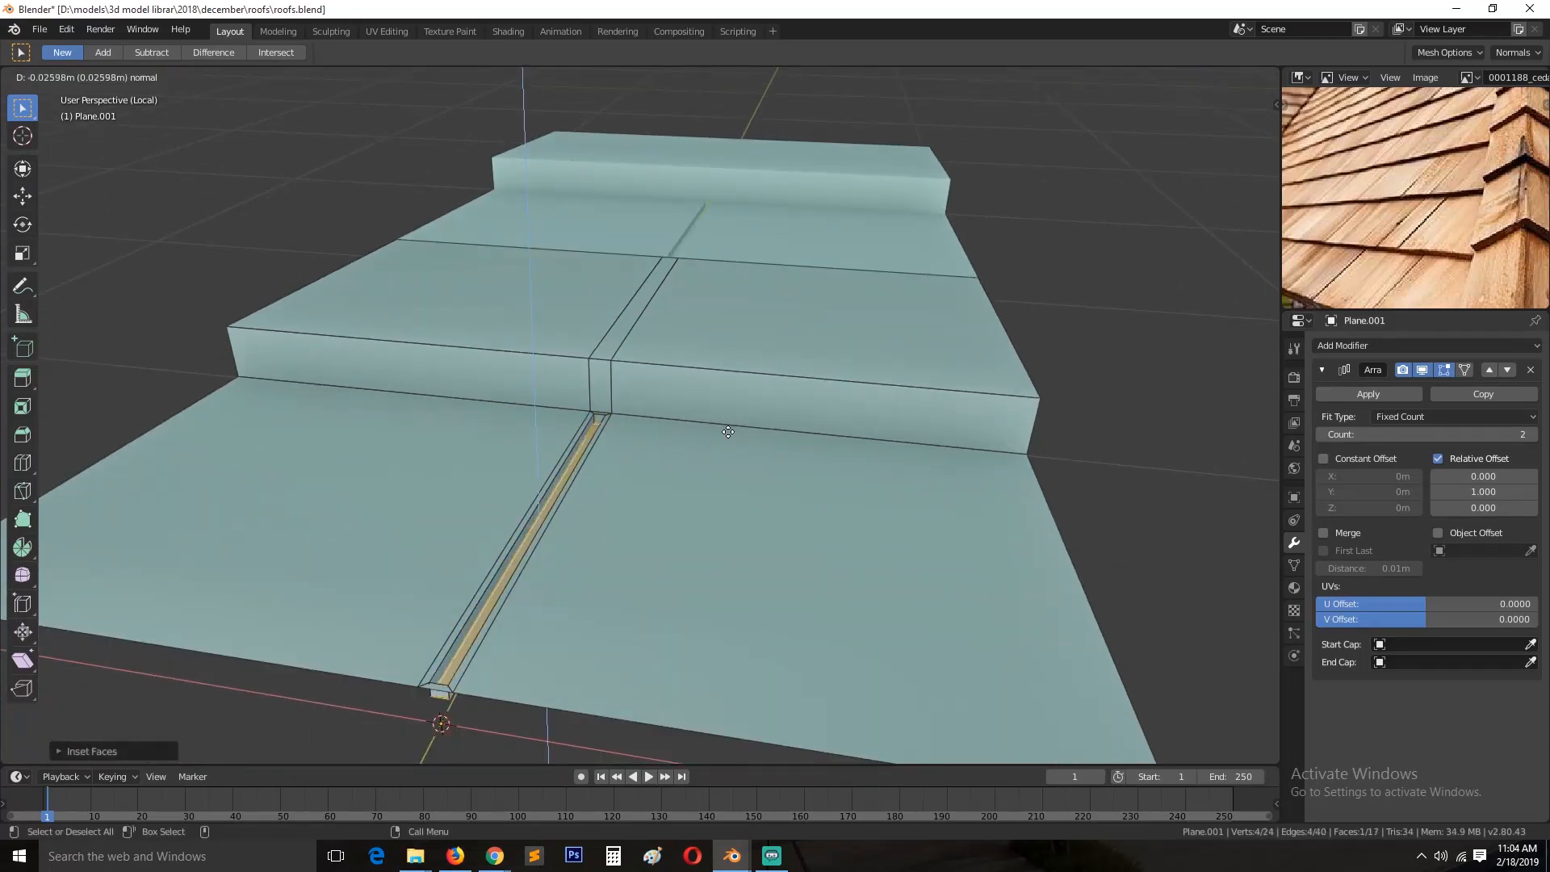
{"action": "key", "text": "Escape"}
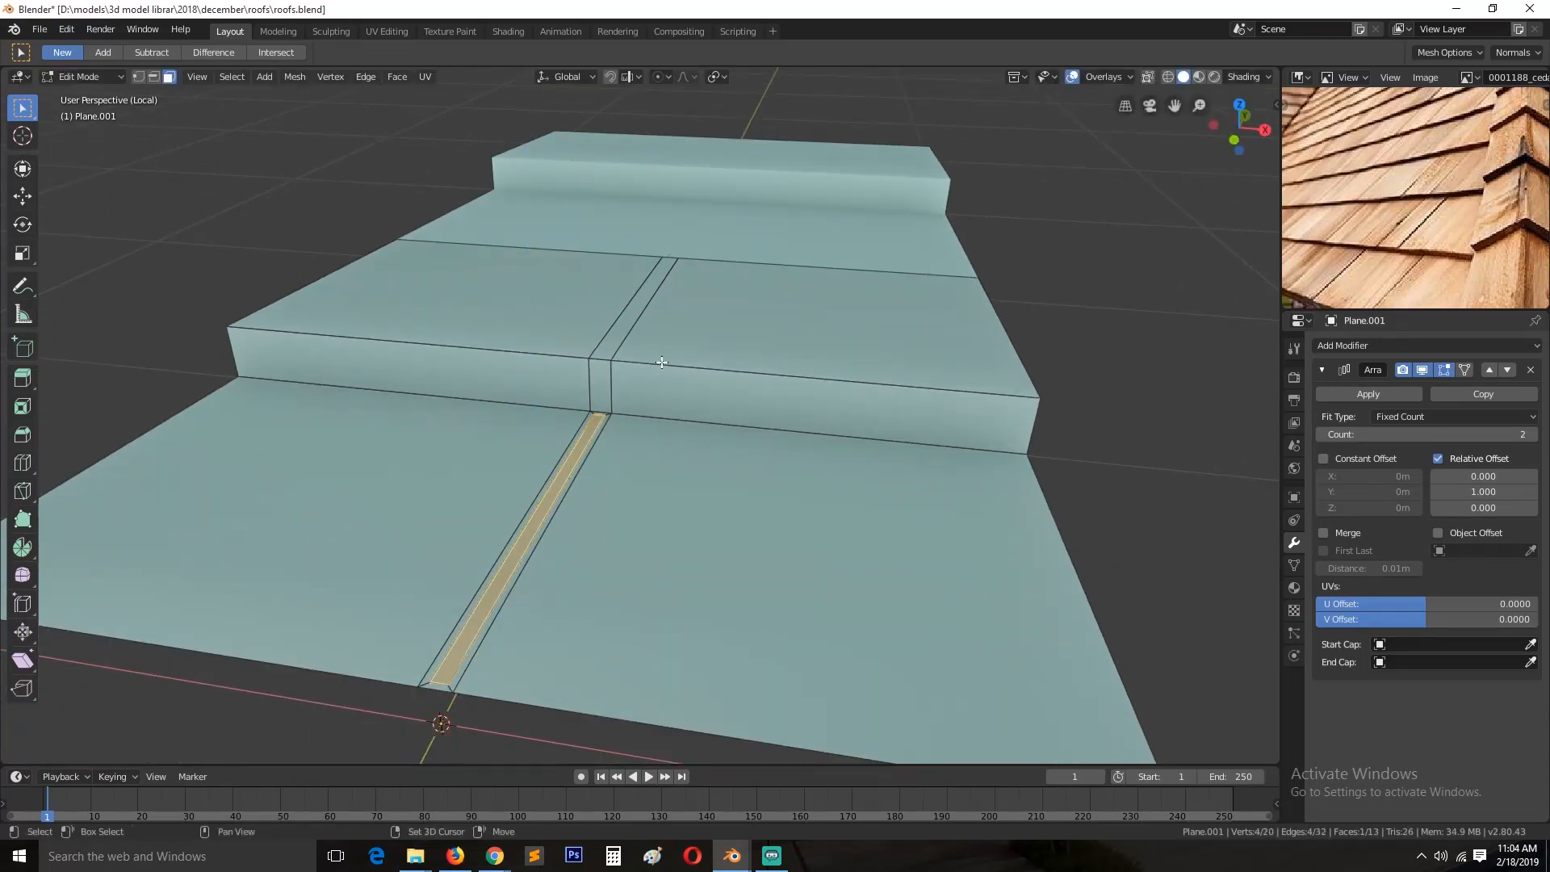
{"action": "key", "text": "e"}
{"action": "left_click", "coordinate": [676, 431]}
{"action": "key", "text": "Tab"}
{"action": "scroll", "coordinate": [677, 432], "scroll_direction": "down", "scroll_amount": 5}
{"action": "middle_click_drag", "start_coordinate": [676, 432], "coordinate": [628, 496]}
{"action": "scroll", "coordinate": [682, 528], "scroll_direction": "up", "scroll_amount": 3}
{"action": "key", "text": "Tab"}
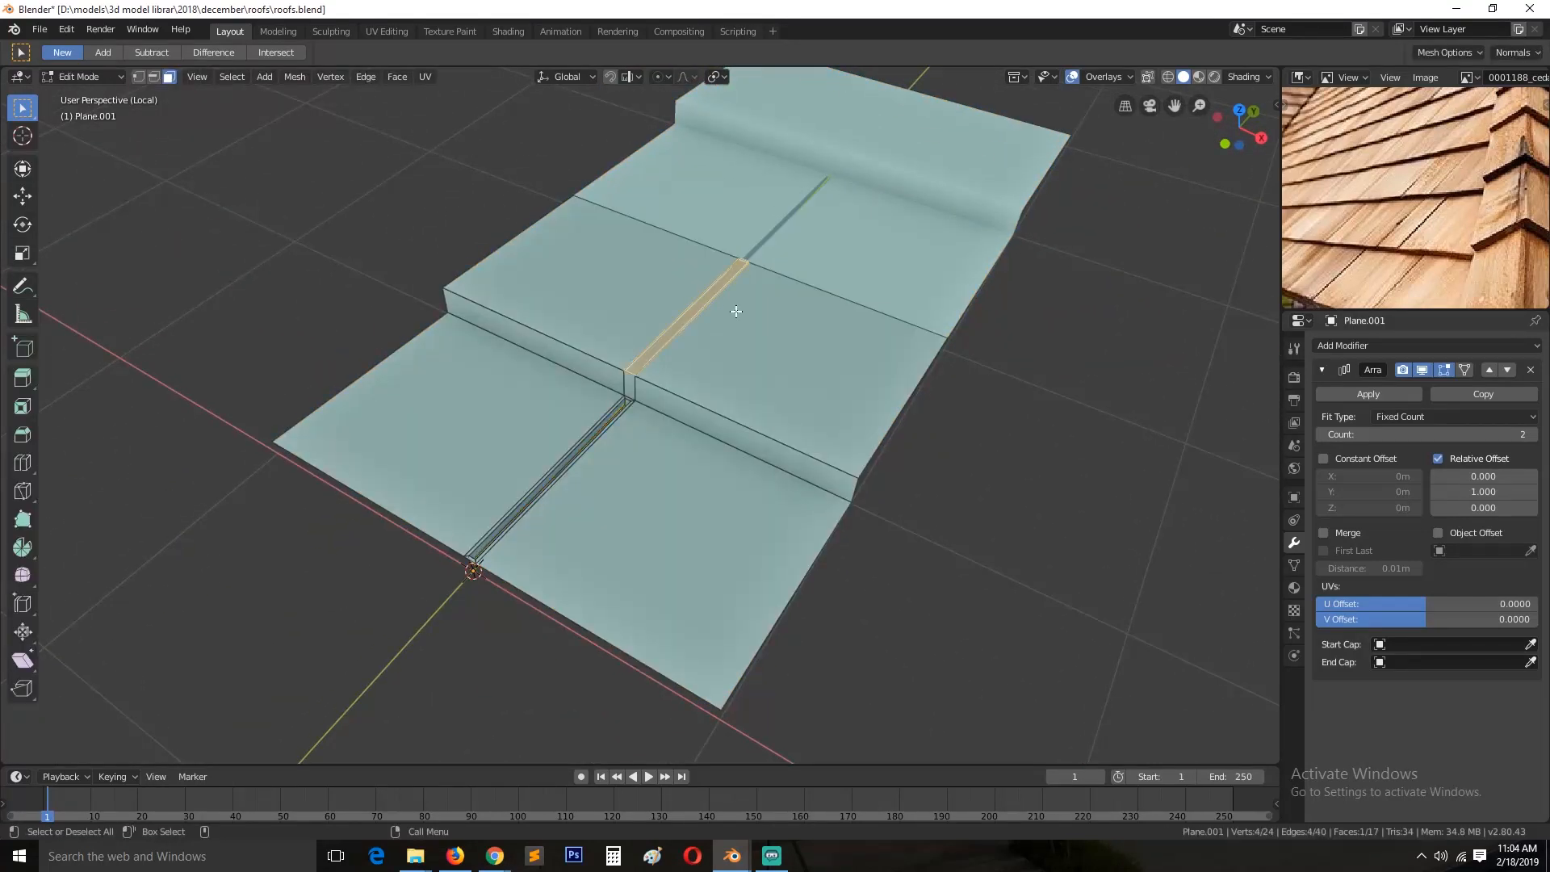
Step: Extrude the whole center strip inward along its normals to form a groove between the shingles
{"action": "middle_click_drag", "start_coordinate": [634, 374], "coordinate": [163, 355]}
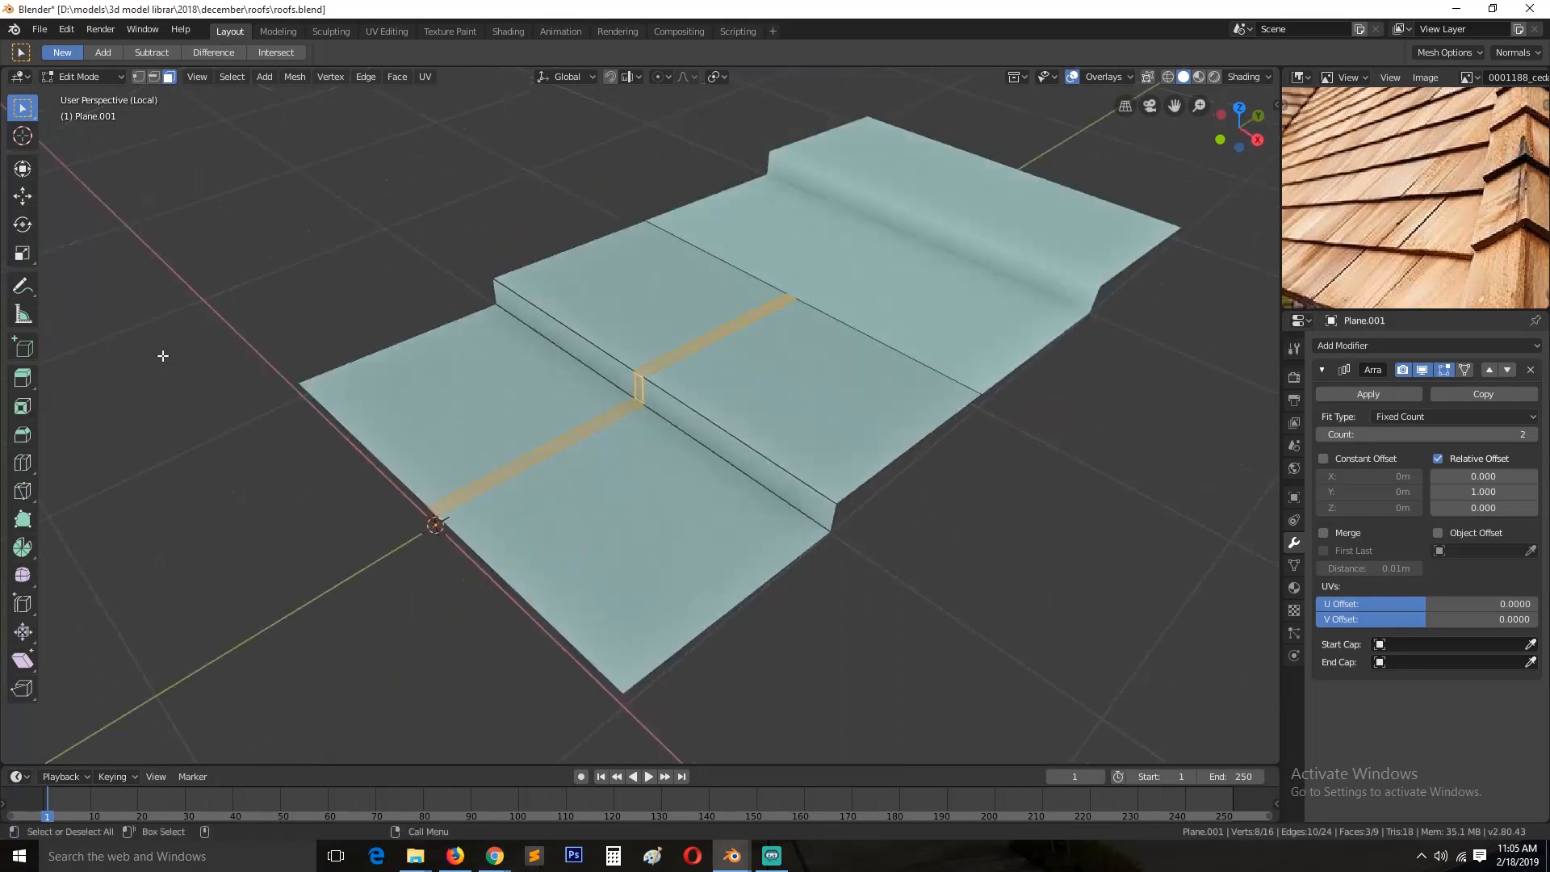
{"action": "left_click_drag", "start_coordinate": [57, 409], "coordinate": [89, 413]}
{"action": "scroll", "coordinate": [623, 436], "scroll_direction": "up", "scroll_amount": 5}
{"action": "mouse_move", "coordinate": [635, 325]}
{"action": "left_mouse_down"}
{"action": "mouse_move", "coordinate": [643, 335]}
{"action": "mouse_move", "coordinate": [631, 307]}
{"action": "left_mouse_up"}
{"action": "scroll", "coordinate": [634, 315], "scroll_direction": "down", "scroll_amount": 3}
Step: Delete the cap faces at the back and front ends of the center groove
{"action": "left_click", "coordinate": [841, 259]}
{"action": "key", "text": "x"}
{"action": "left_click", "coordinate": [830, 295]}
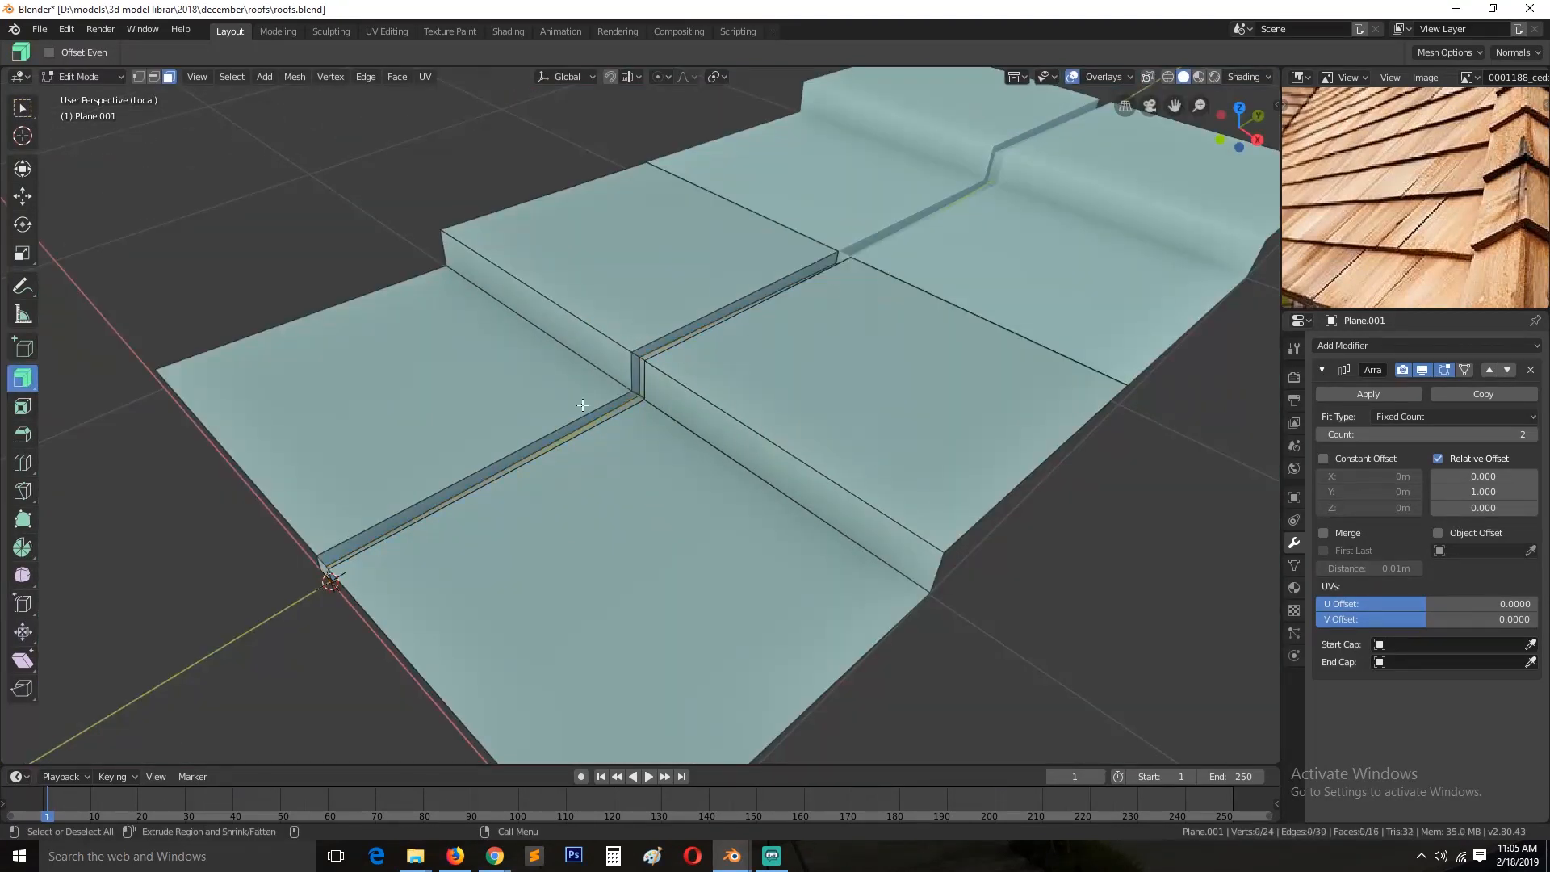
{"action": "middle_click_drag", "start_coordinate": [638, 402], "coordinate": [759, 374]}
{"action": "left_click", "coordinate": [694, 629]}
{"action": "key", "text": "x"}
{"action": "left_click", "coordinate": [692, 628]}
{"action": "key", "text": "Tab"}
{"action": "left_click", "coordinate": [772, 856]}
{"action": "left_click", "coordinate": [836, 681]}
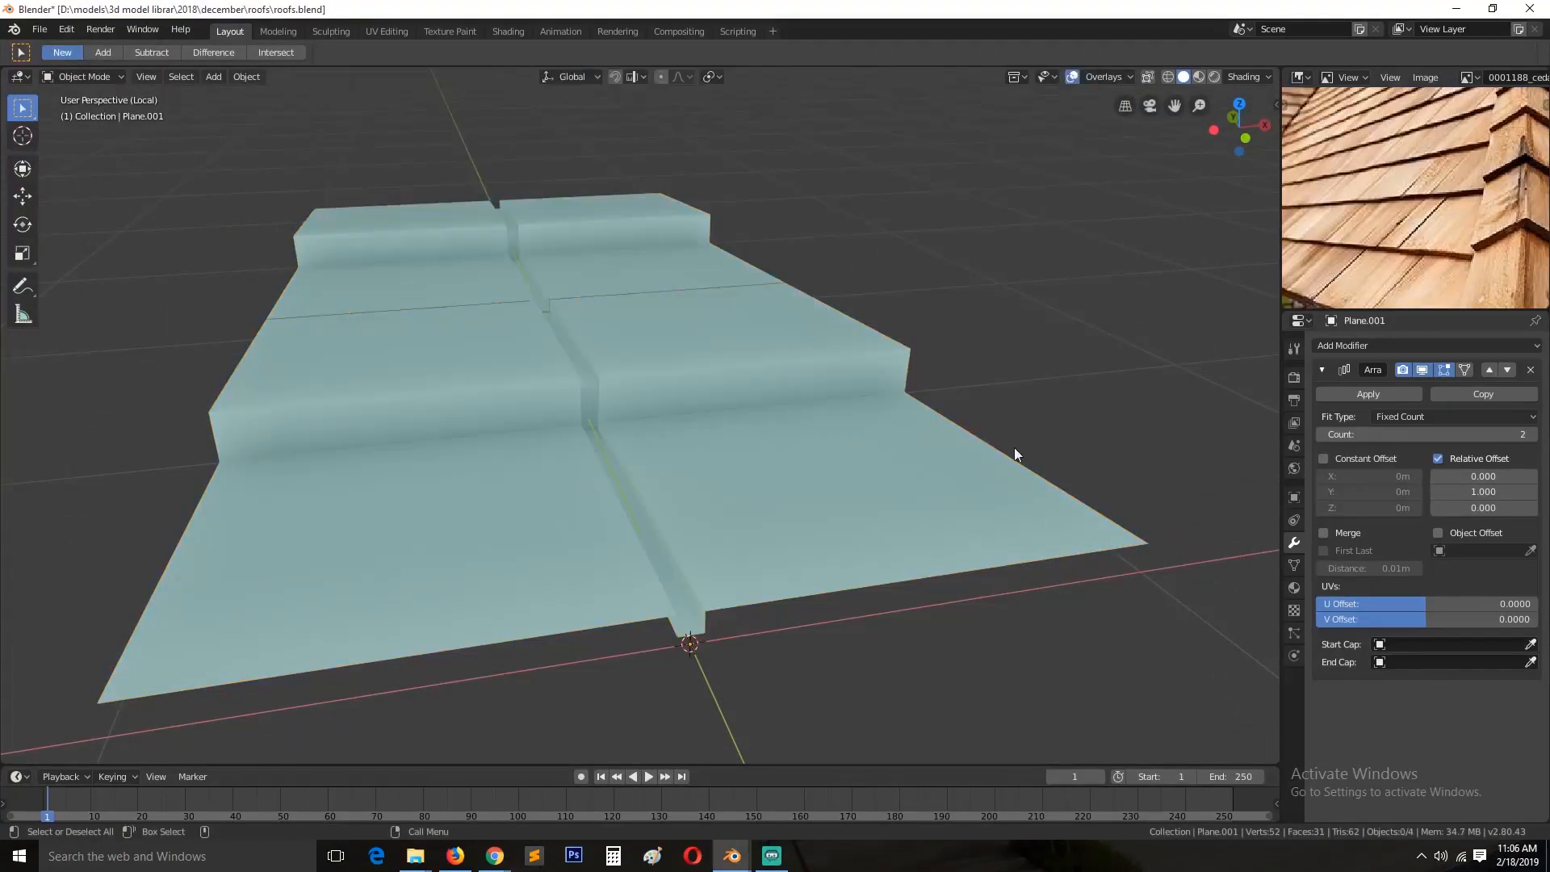
Step: Add a lengthwise loop cut close to the outer side edge of the stepped plane
{"action": "middle_click_drag", "start_coordinate": [1014, 450], "coordinate": [699, 484]}
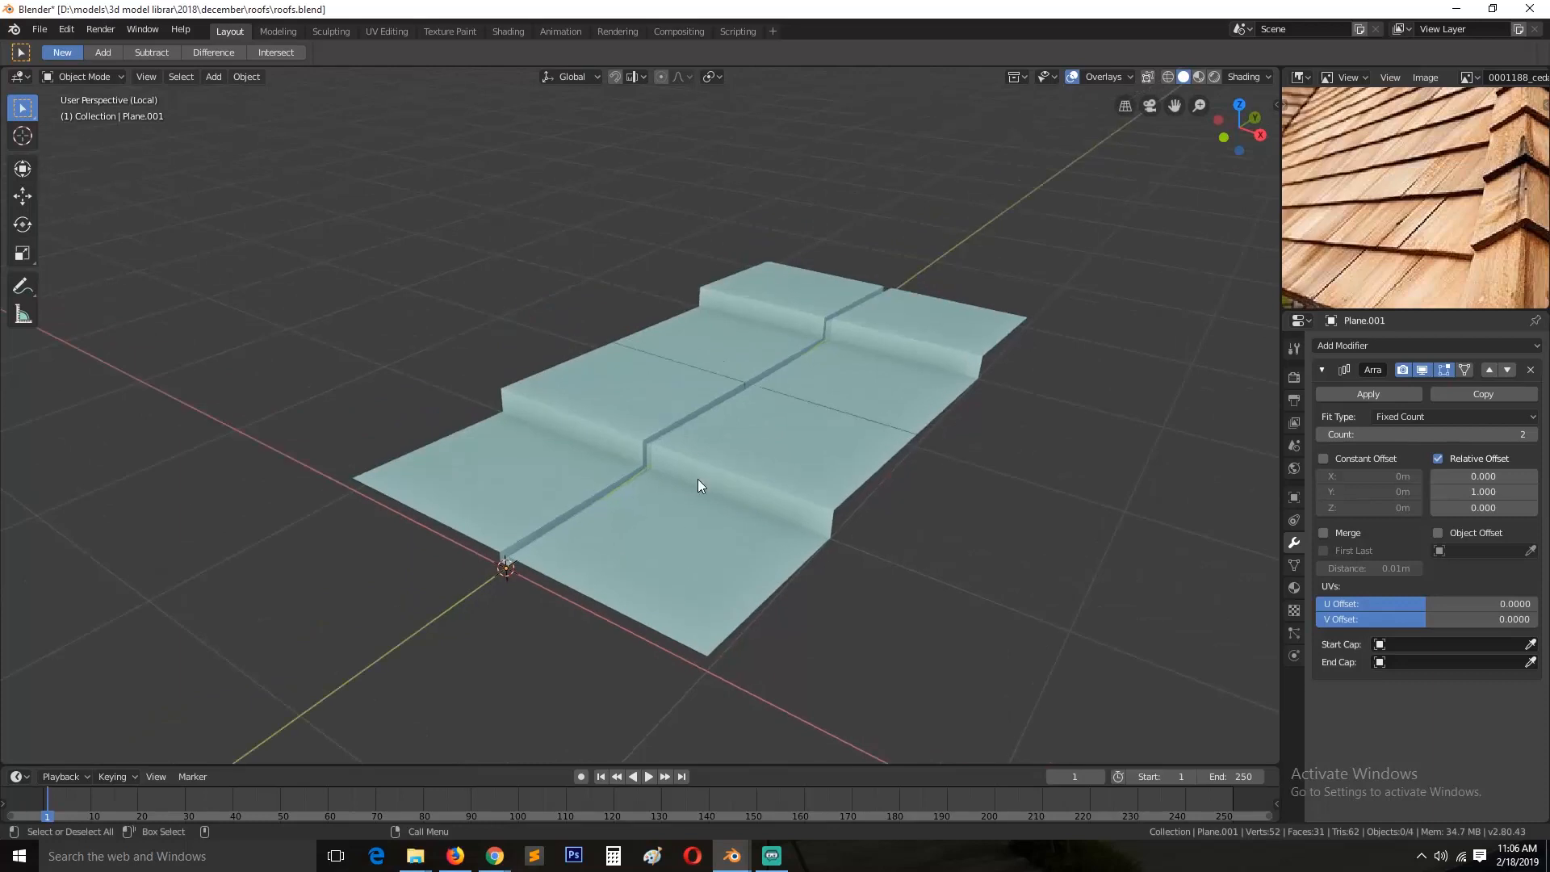
{"action": "key", "text": "Tab"}
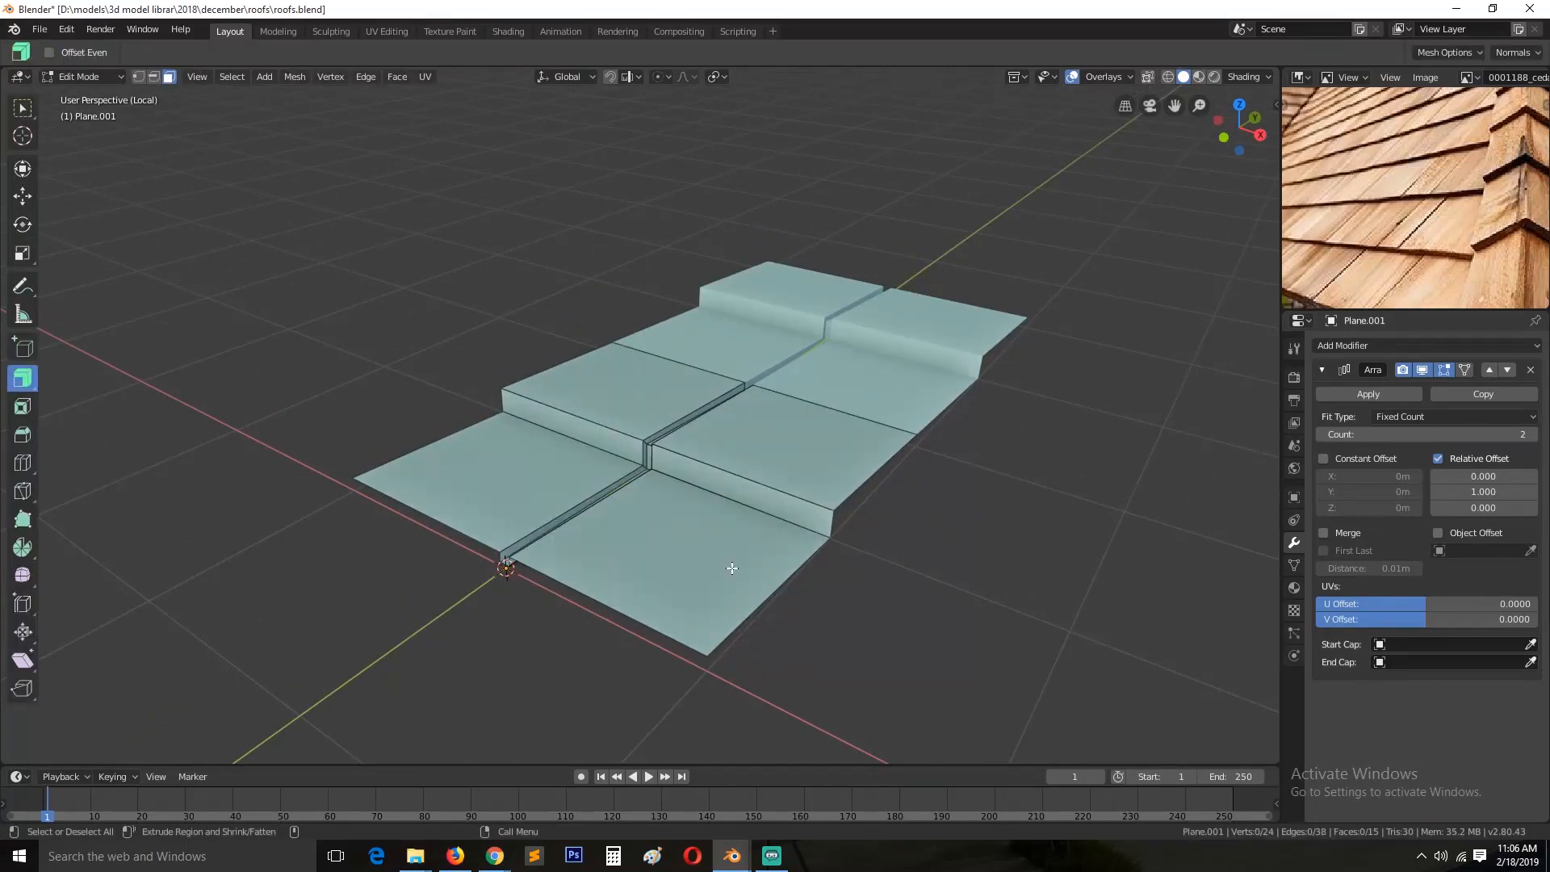
{"action": "key", "text": "ctrl+r"}
{"action": "left_click", "coordinate": [731, 568]}
{"action": "left_click", "coordinate": [902, 555]}
{"action": "scroll", "coordinate": [868, 637], "scroll_direction": "up", "scroll_amount": 2}
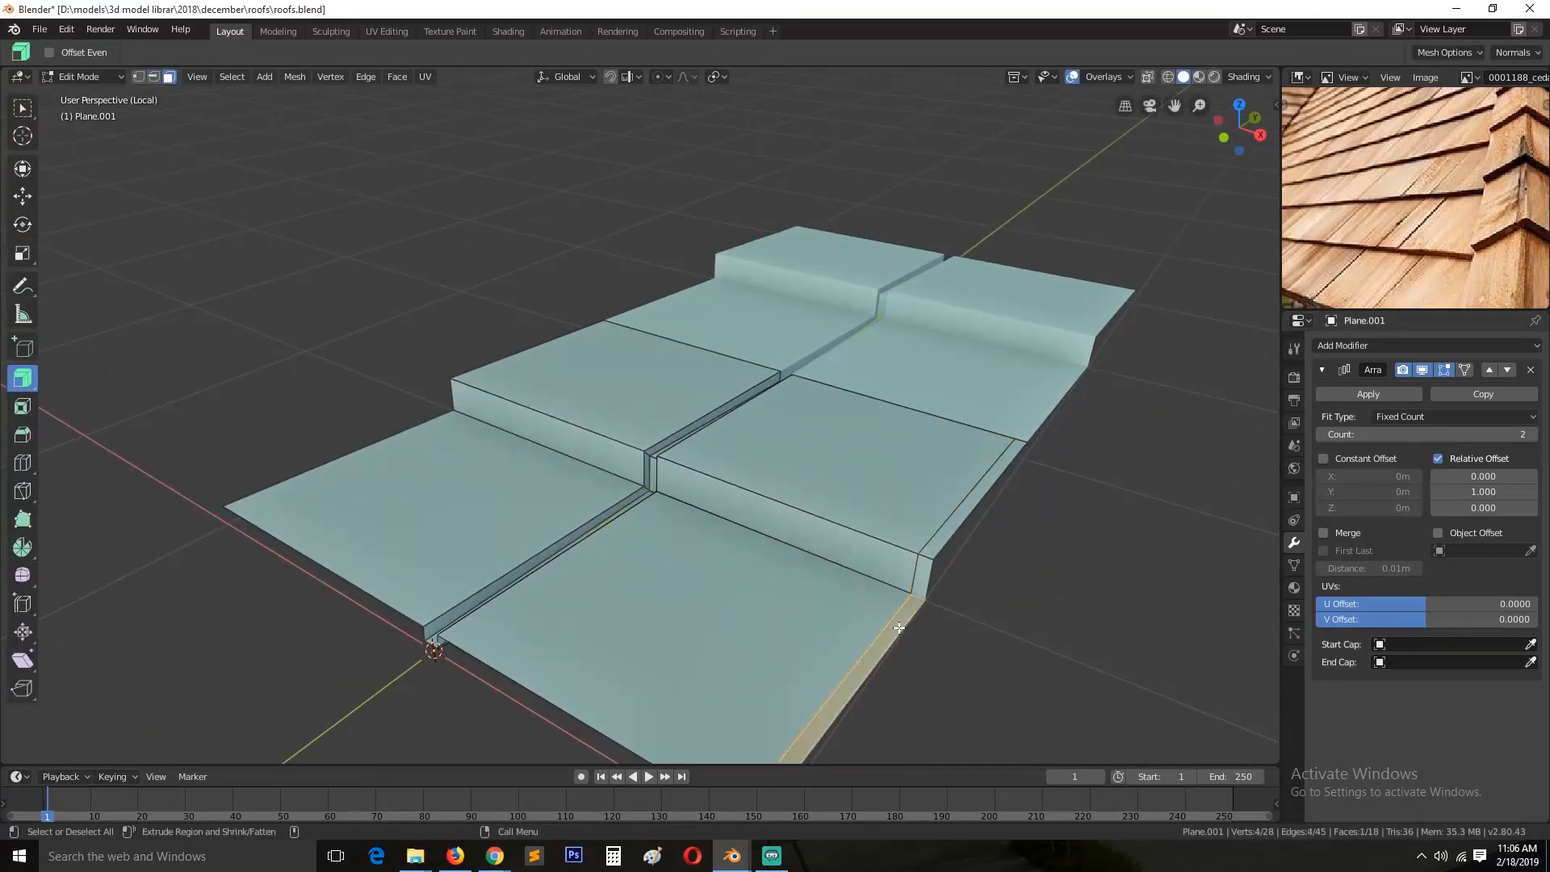
{"action": "scroll", "coordinate": [899, 627], "scroll_direction": "down", "scroll_amount": 1}
{"action": "key", "text": "e"}
{"action": "right_click", "coordinate": [909, 646]}
{"action": "key", "text": "ctrl+z"}
Step: Extrude the narrow outer strip of the front shingle section downward
{"action": "scroll", "coordinate": [910, 647], "scroll_direction": "up", "scroll_amount": 1}
{"action": "middle_click_drag", "start_coordinate": [906, 647], "coordinate": [889, 574], "text": "shift"}
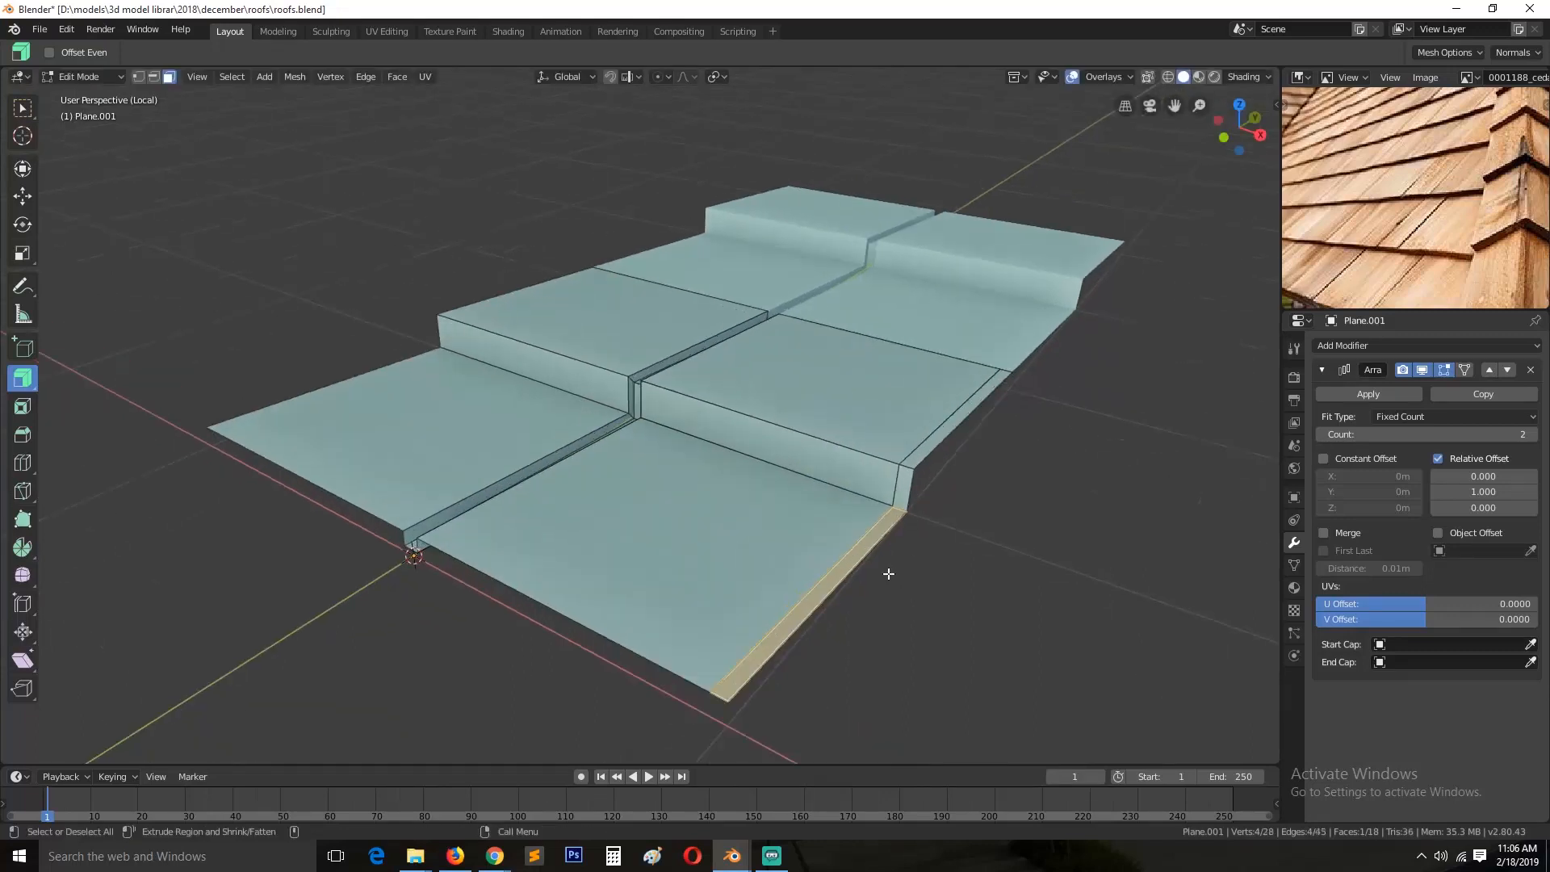
{"action": "left_click", "coordinate": [872, 539]}
{"action": "key", "text": "e"}
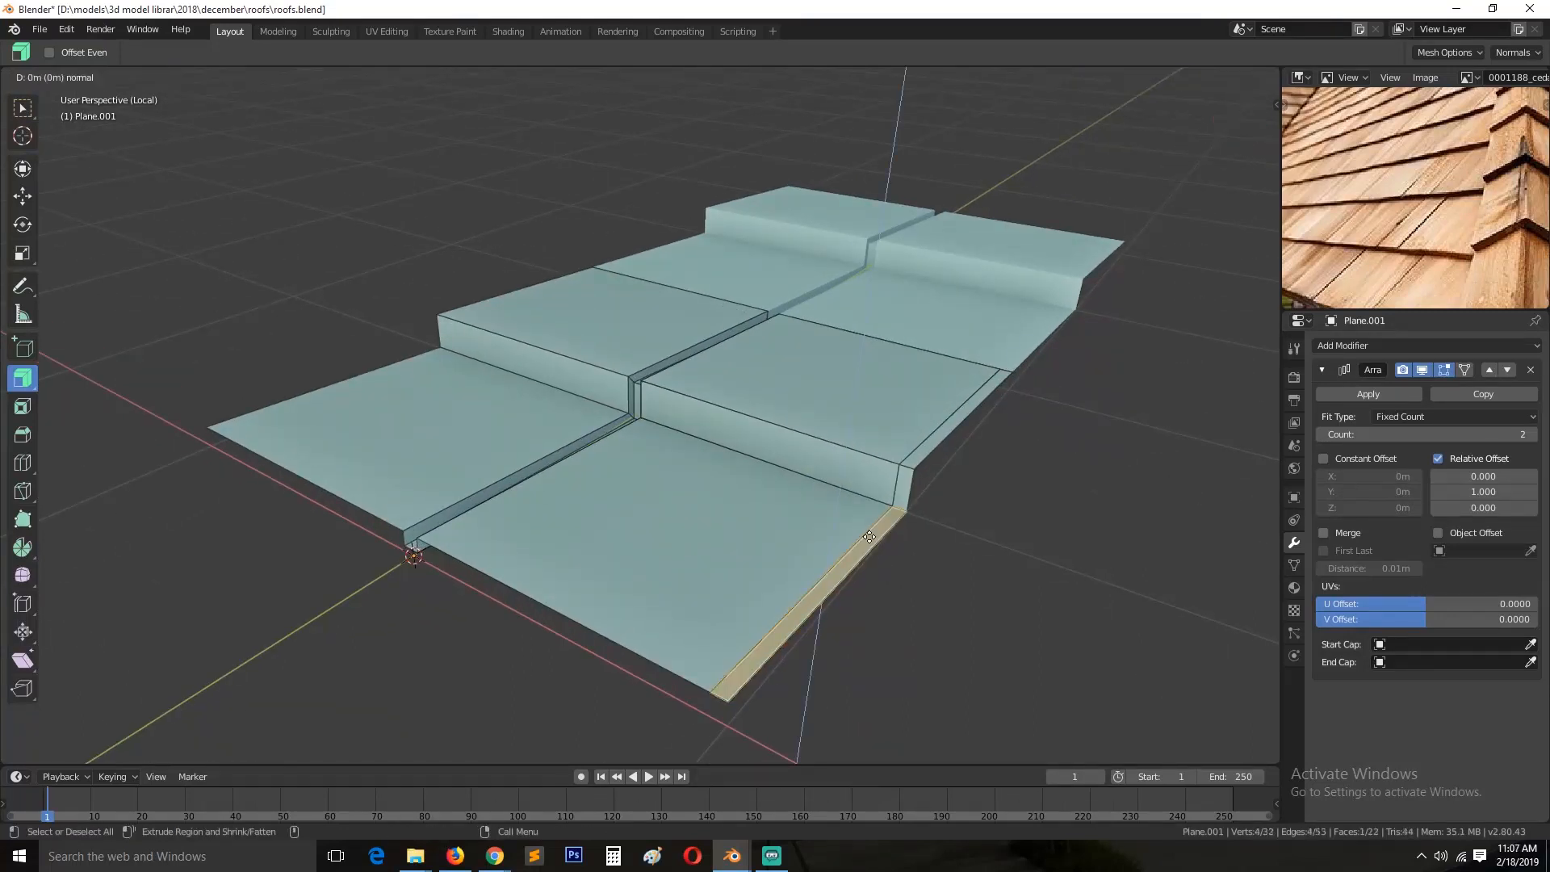
{"action": "left_click", "coordinate": [866, 551]}
{"action": "key", "text": "Tab"}
{"action": "middle_click_drag", "start_coordinate": [781, 521], "coordinate": [734, 506]}
Step: Delete the outer side face and the front end face of the lowered edge strip
{"action": "key", "text": "Tab"}
{"action": "left_click", "coordinate": [810, 569]}
{"action": "key", "text": "x"}
{"action": "left_click", "coordinate": [811, 571]}
{"action": "key", "text": "x"}
{"action": "left_click", "coordinate": [552, 661]}
{"action": "key", "text": "Tab"}
Step: Delete the center groove geometry in the front shingle section
{"action": "middle_click_drag", "start_coordinate": [592, 567], "coordinate": [627, 607]}
{"action": "key", "text": "Tab"}
{"action": "key", "text": "Tab"}
{"action": "key", "text": "Tab"}
{"action": "scroll", "coordinate": [609, 605], "scroll_direction": "up", "scroll_amount": 4}
{"action": "middle_click_drag", "start_coordinate": [551, 511], "coordinate": [523, 495]}
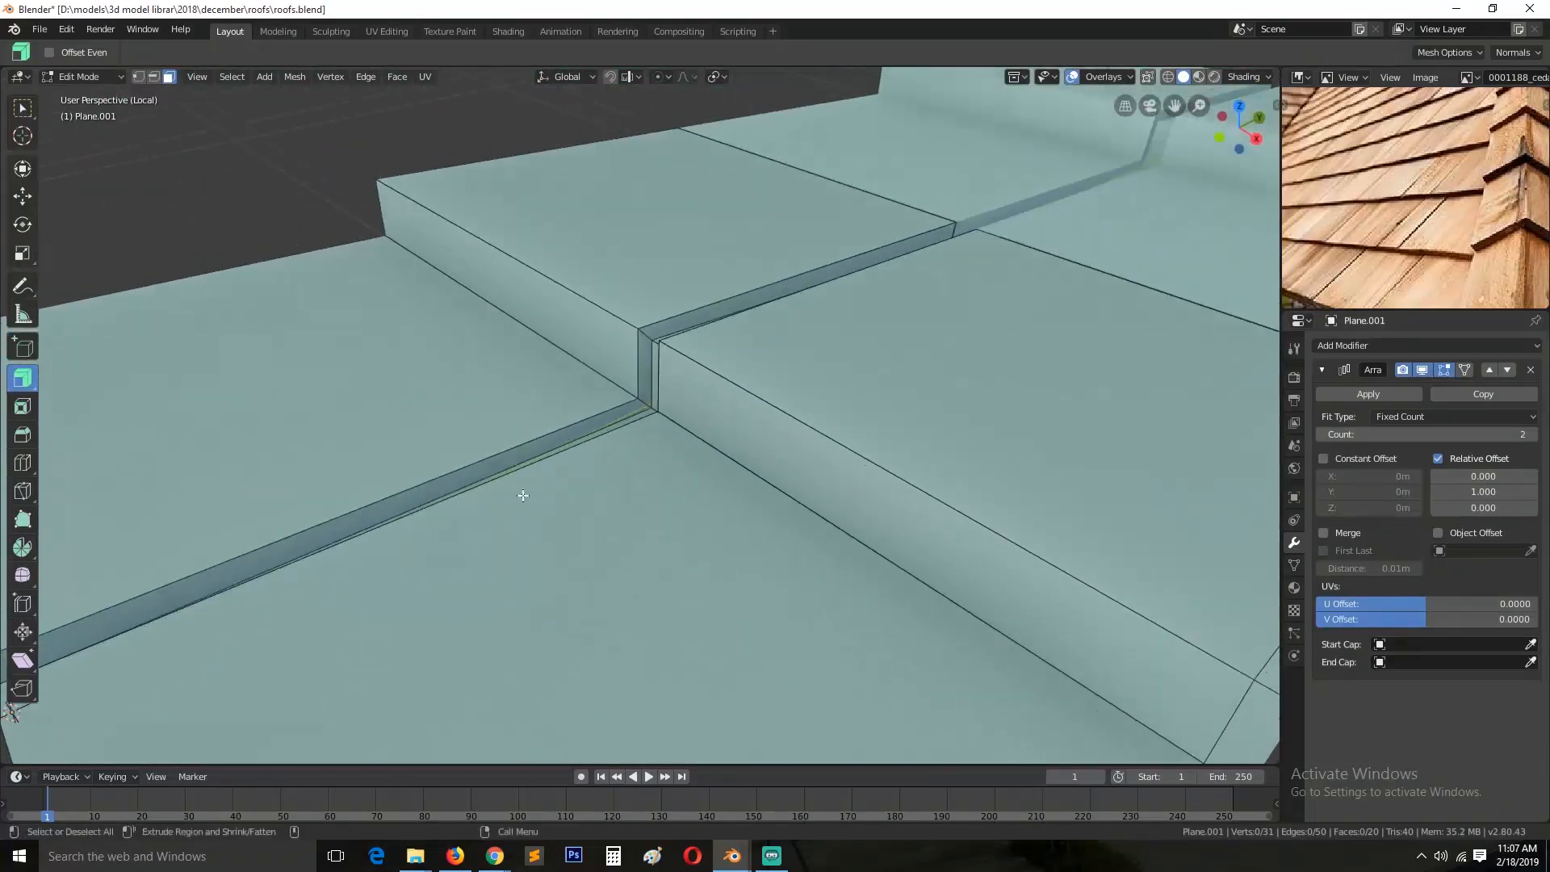
{"action": "middle_click_drag", "start_coordinate": [602, 426], "coordinate": [758, 450]}
{"action": "left_click", "coordinate": [635, 507]}
{"action": "key", "text": "x"}
{"action": "left_click", "coordinate": [636, 505]}
Step: Bridge the two edges of the front section's gap with a new face and check the result
{"action": "middle_click_drag", "start_coordinate": [636, 507], "coordinate": [778, 539]}
{"action": "key", "text": "2"}
{"action": "left_click", "coordinate": [594, 524]}
{"action": "left_click", "coordinate": [551, 524], "text": "shift"}
{"action": "key", "text": "f"}
{"action": "key", "text": "Tab"}
{"action": "scroll", "coordinate": [452, 524], "scroll_direction": "down", "scroll_amount": 5}
{"action": "scroll", "coordinate": [791, 581], "scroll_direction": "up", "scroll_amount": 4}
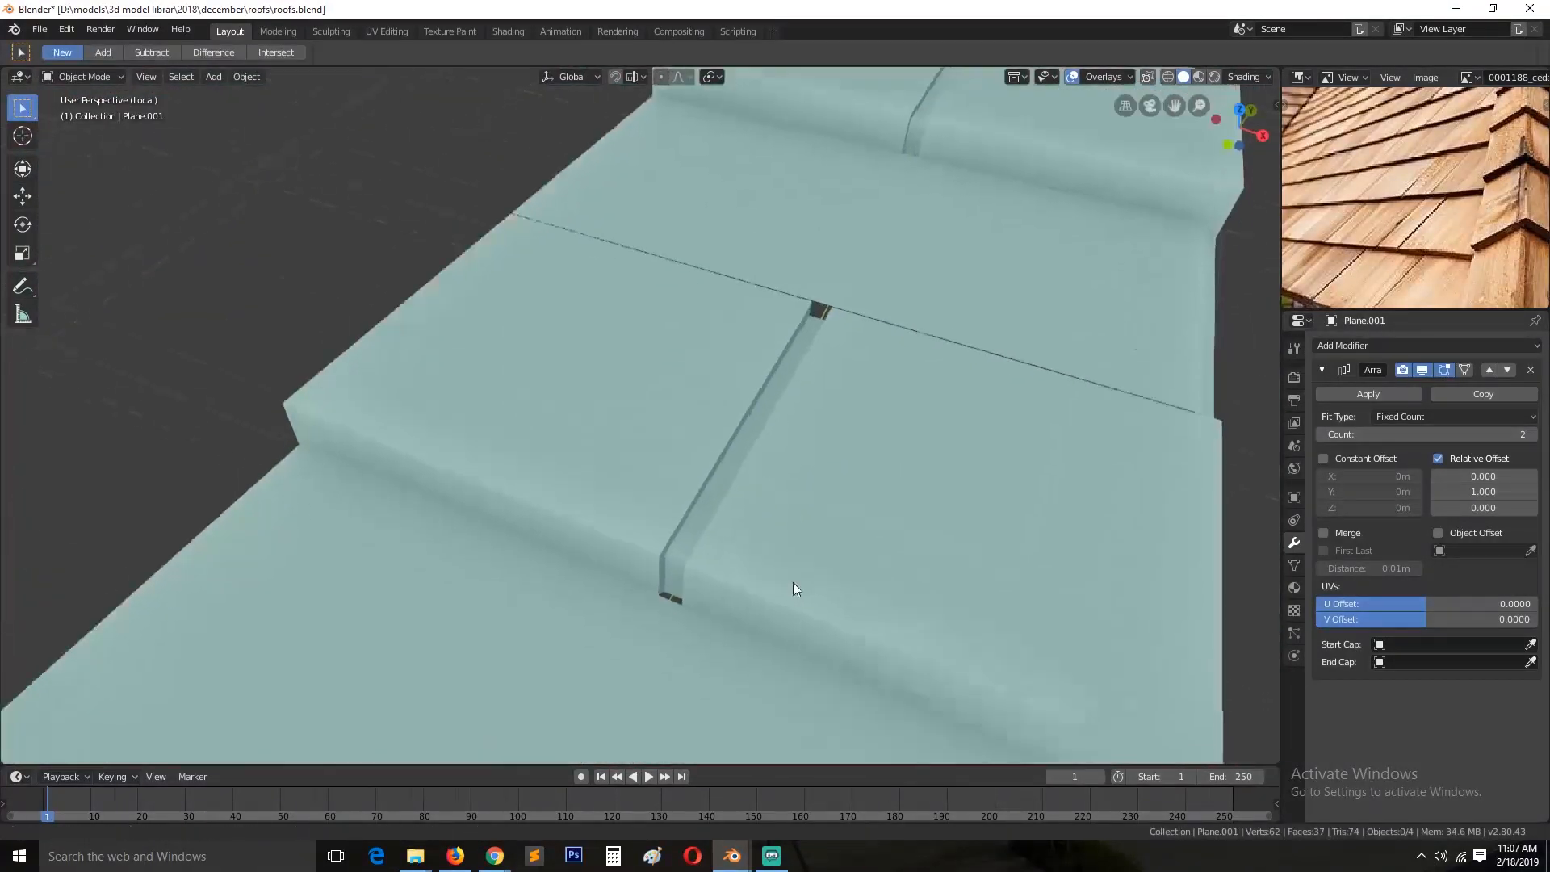
{"action": "key", "text": "Tab"}
{"action": "key", "text": "Tab"}
{"action": "scroll", "coordinate": [696, 589], "scroll_direction": "down", "scroll_amount": 8}
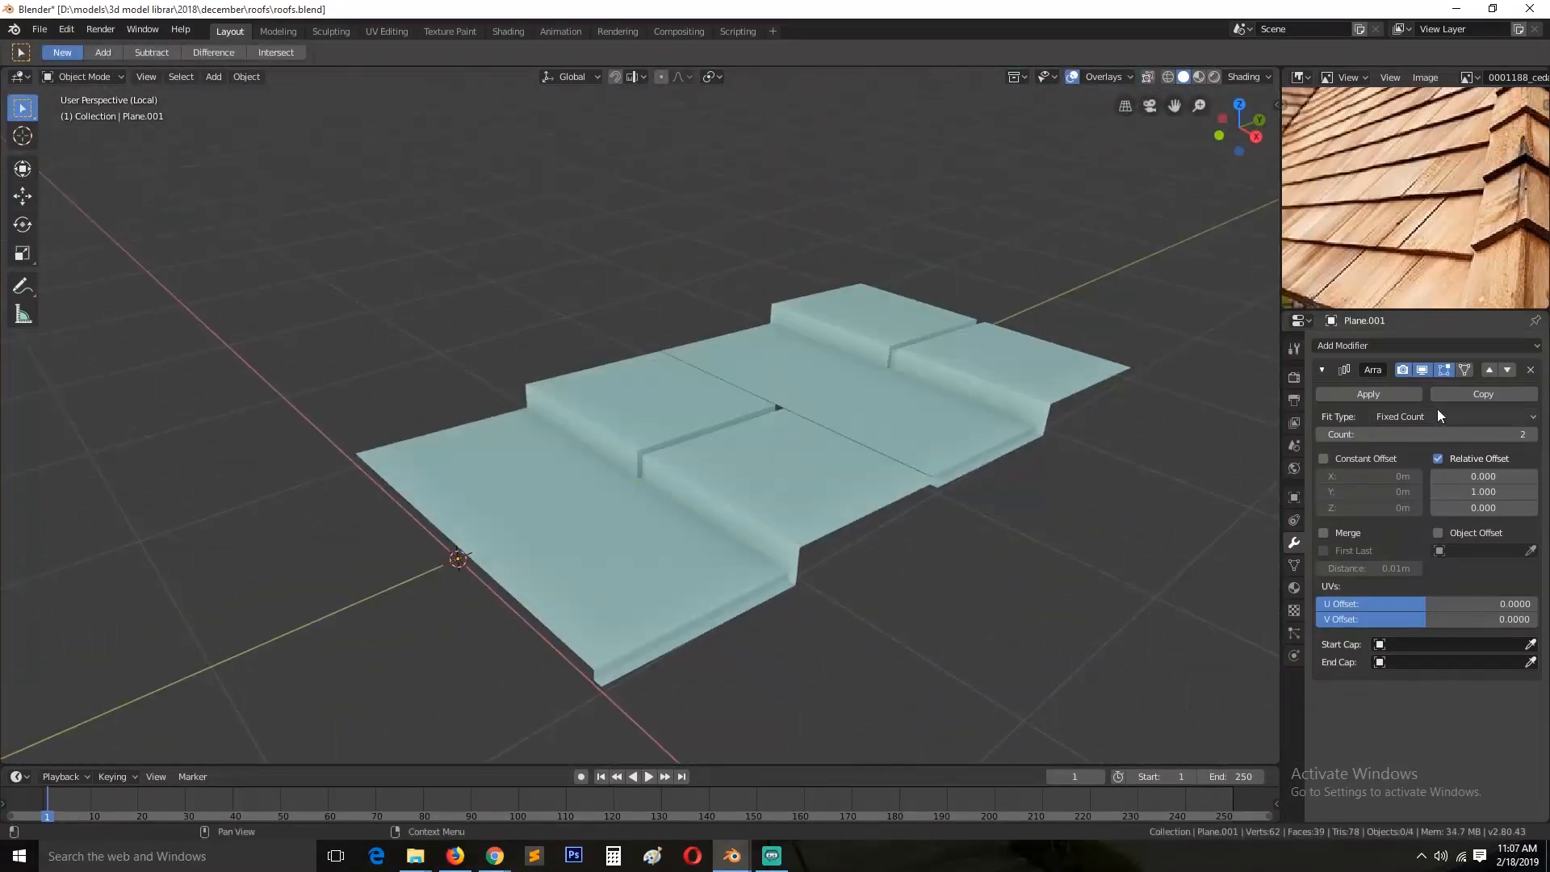
Step: Duplicate the shingle tile's Array modifier, keeping the count at 2
{"action": "left_click_drag", "start_coordinate": [1449, 435], "coordinate": [1473, 436]}
{"action": "left_click", "coordinate": [1319, 434]}
{"action": "left_click", "coordinate": [1475, 394]}
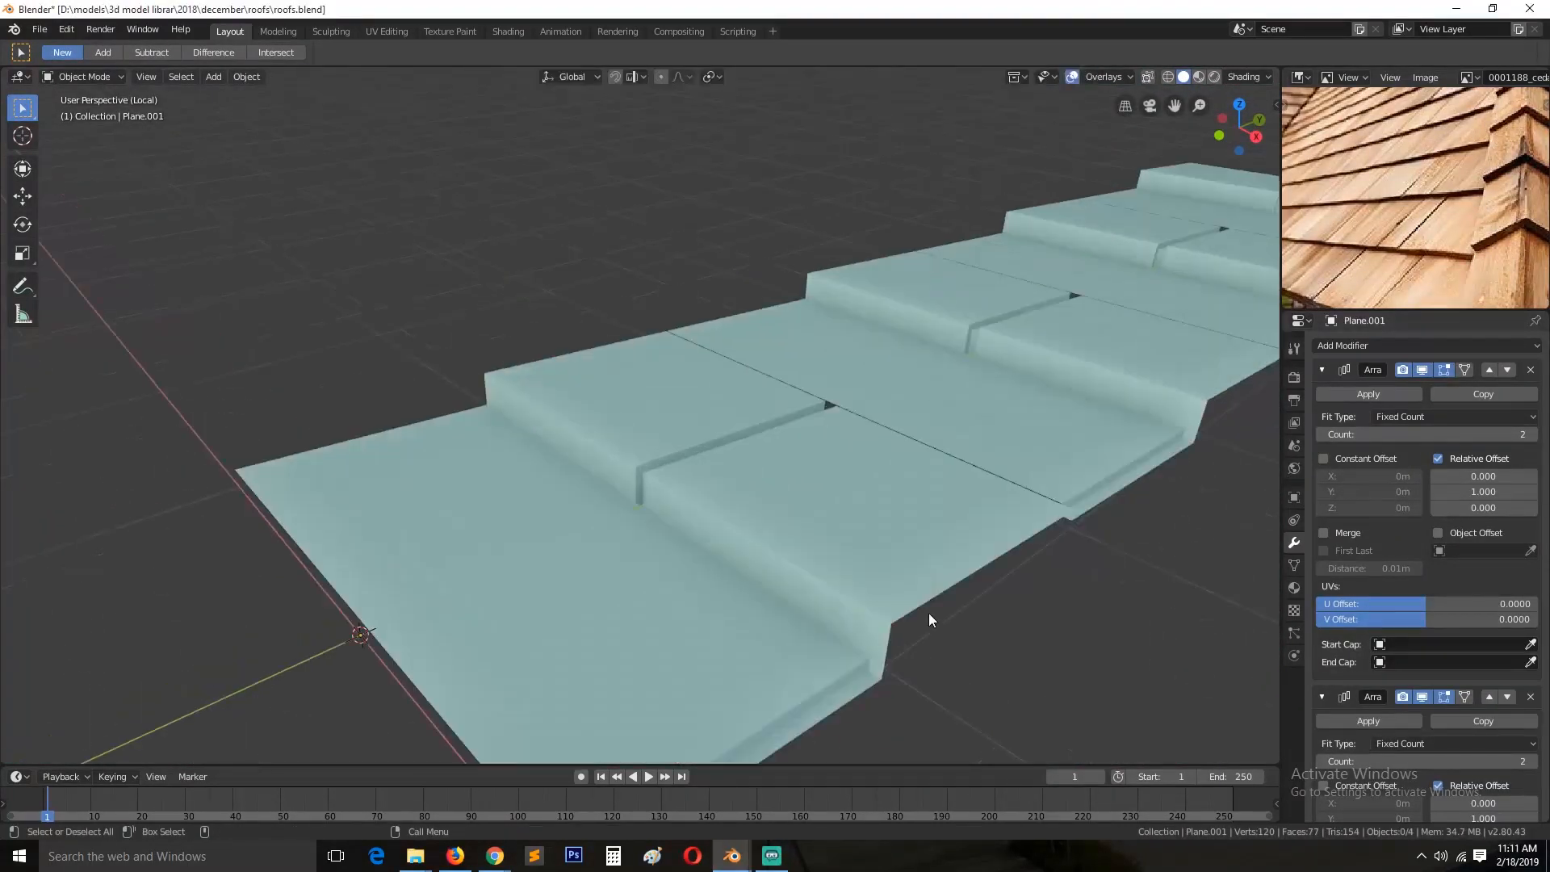
Step: Try to straighten the edge loop at the tile's end by scaling it along Y
{"action": "middle_click_drag", "start_coordinate": [928, 615], "coordinate": [937, 602]}
{"action": "key", "text": "Tab"}
{"action": "middle_click_drag", "start_coordinate": [928, 530], "coordinate": [687, 541]}
{"action": "key", "text": "Tab"}
{"action": "key", "text": "Tab"}
{"action": "left_click", "coordinate": [786, 600], "text": "alt"}
{"action": "scroll", "coordinate": [788, 608], "scroll_direction": "down", "scroll_amount": 2}
{"action": "mouse_move", "coordinate": [789, 608]}
{"action": "middle_mouse_down"}
{"action": "mouse_move", "coordinate": [823, 536]}
{"action": "mouse_move", "coordinate": [807, 620]}
{"action": "middle_mouse_up"}
{"action": "middle_click_drag", "start_coordinate": [710, 569], "coordinate": [628, 635]}
{"action": "key", "text": "s"}
{"action": "key", "text": "y"}
{"action": "right_click", "coordinate": [753, 571]}
{"action": "key", "text": "alt+a"}
{"action": "key", "text": "Tab"}
{"action": "scroll", "coordinate": [755, 575], "scroll_direction": "up", "scroll_amount": 3}
{"action": "key", "text": "ctrl+s"}
{"action": "middle_click_drag", "start_coordinate": [758, 573], "coordinate": [705, 533]}
Step: Examine the tile's front and rear boundary edges where the repeated tiles meet, and save the file
{"action": "key", "text": "Tab"}
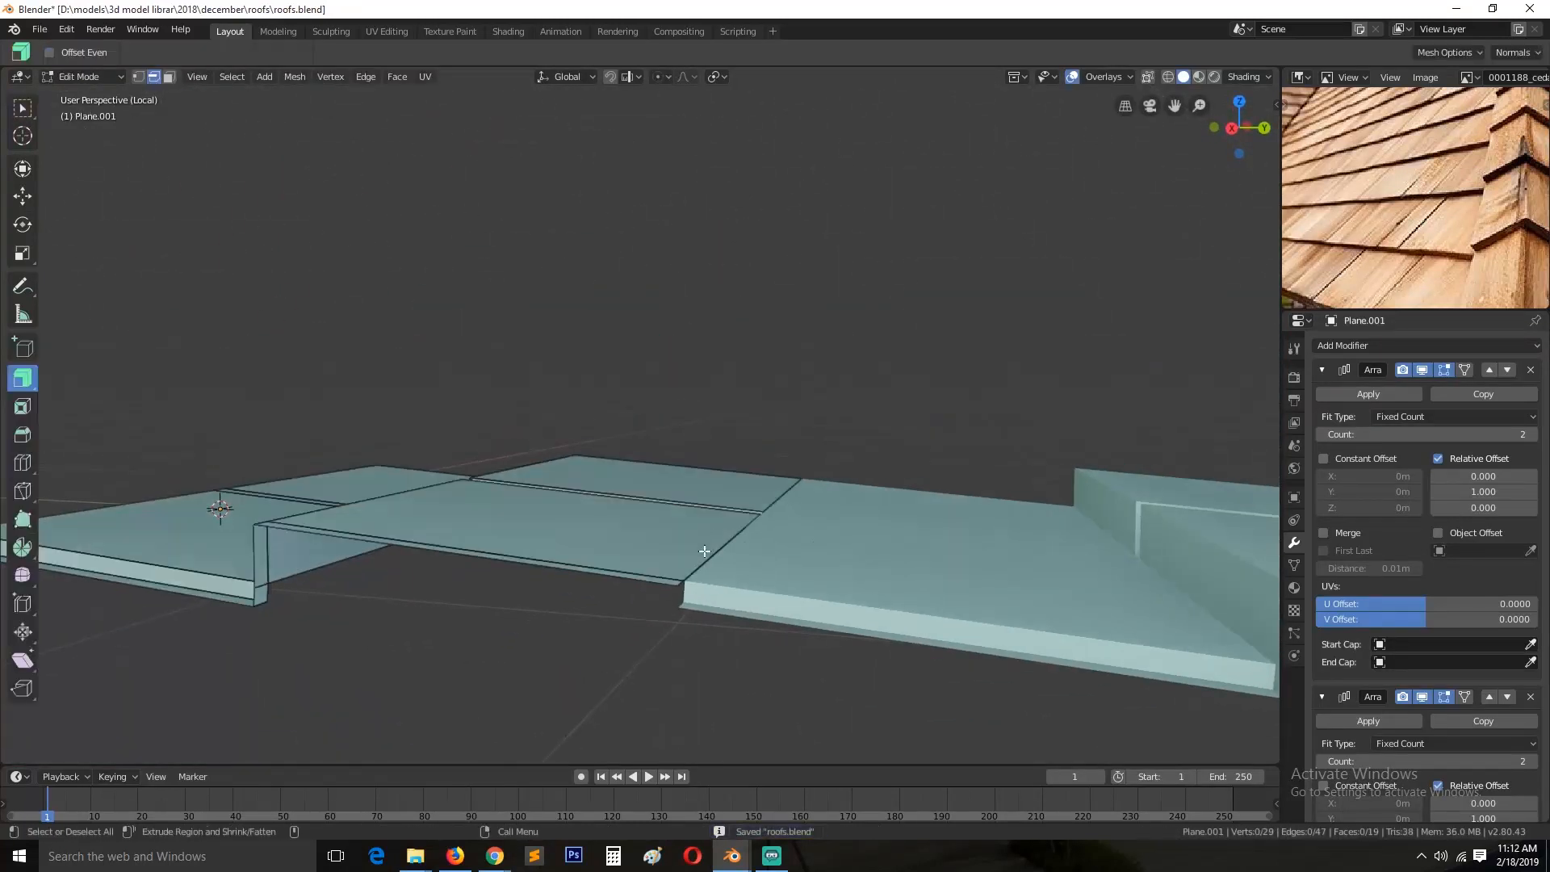
{"action": "left_click", "coordinate": [706, 552], "text": "alt"}
{"action": "scroll", "coordinate": [707, 588], "scroll_direction": "down", "scroll_amount": 2}
{"action": "middle_click_drag", "start_coordinate": [706, 589], "coordinate": [763, 599]}
{"action": "middle_click_drag", "start_coordinate": [190, 499], "coordinate": [453, 335]}
{"action": "left_click", "coordinate": [453, 335], "text": "ctrl"}
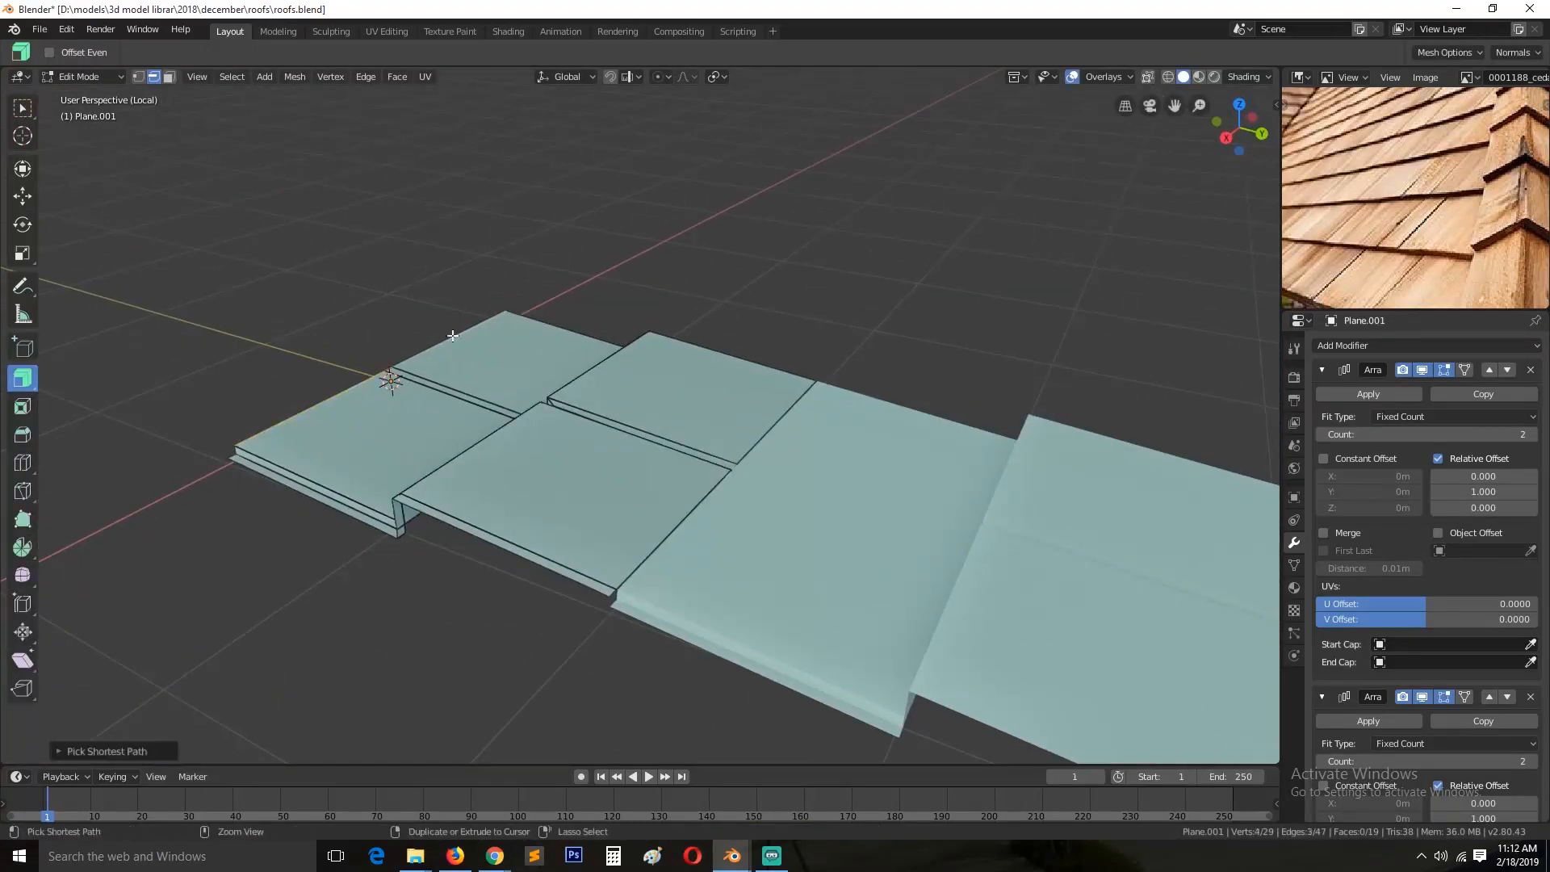
{"action": "left_click", "coordinate": [661, 536], "text": "ctrl"}
{"action": "middle_click_drag", "start_coordinate": [683, 537], "coordinate": [936, 505]}
{"action": "key", "text": "alt+a"}
{"action": "scroll", "coordinate": [651, 579], "scroll_direction": "up", "scroll_amount": 4}
{"action": "key", "text": "Tab"}
{"action": "key", "text": "Tab"}
{"action": "middle_click_drag", "start_coordinate": [605, 549], "coordinate": [345, 565]}
{"action": "key", "text": "Tab"}
{"action": "middle_click_drag", "start_coordinate": [778, 613], "coordinate": [737, 665]}
{"action": "key", "text": "ctrl+s"}
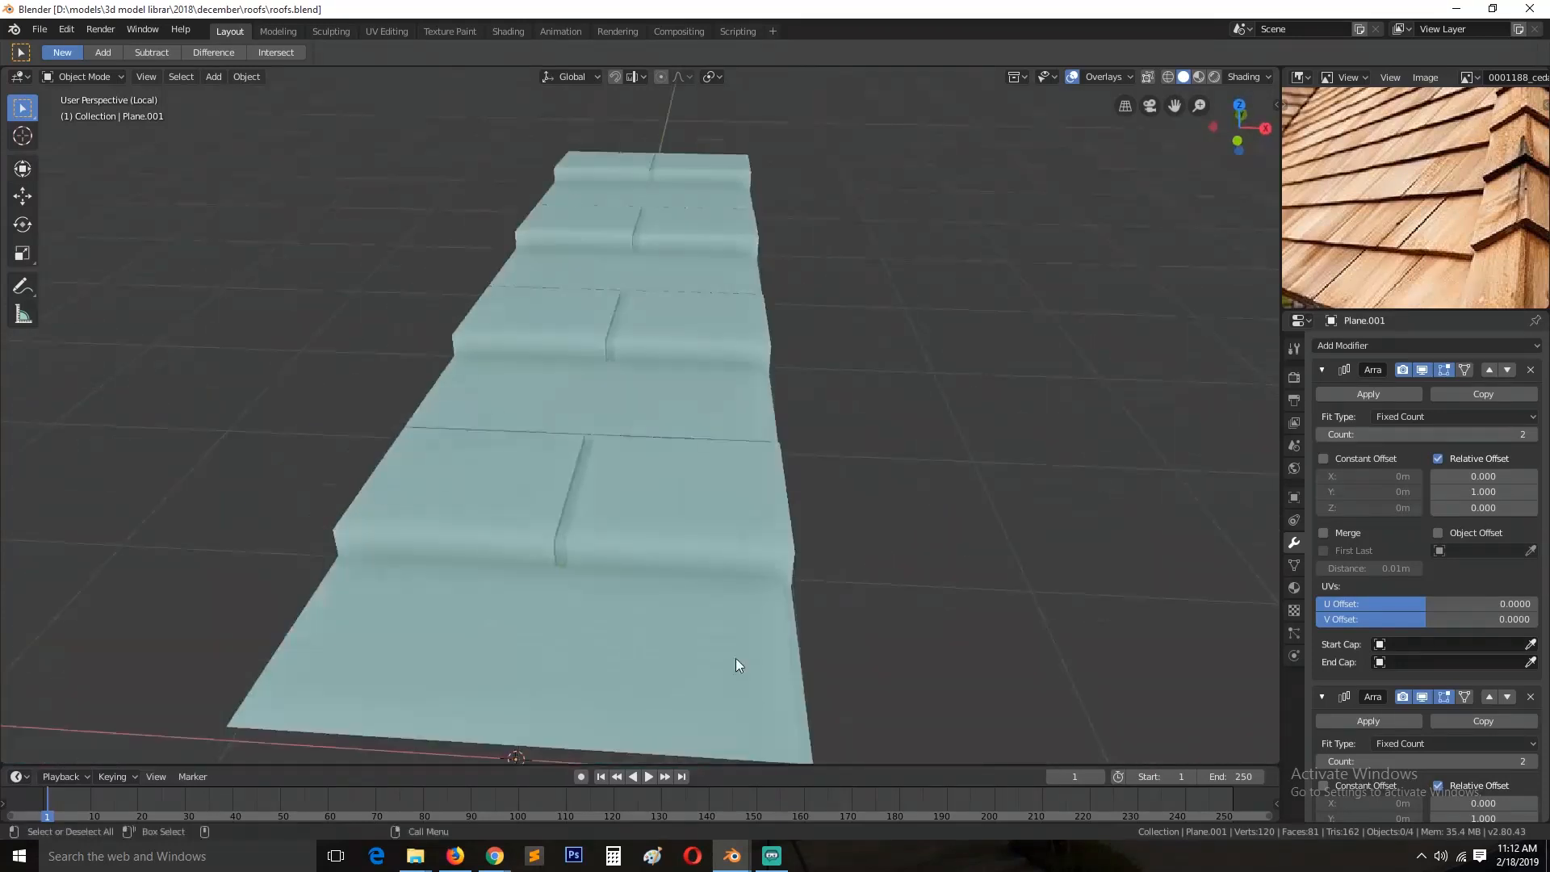
Step: Split the tile lengthwise through its center groove, delete the half on the negative X side, and save the file
{"action": "key", "text": "Tab"}
{"action": "left_click", "coordinate": [562, 546]}
{"action": "key", "text": "ctrl+KP_Add"}
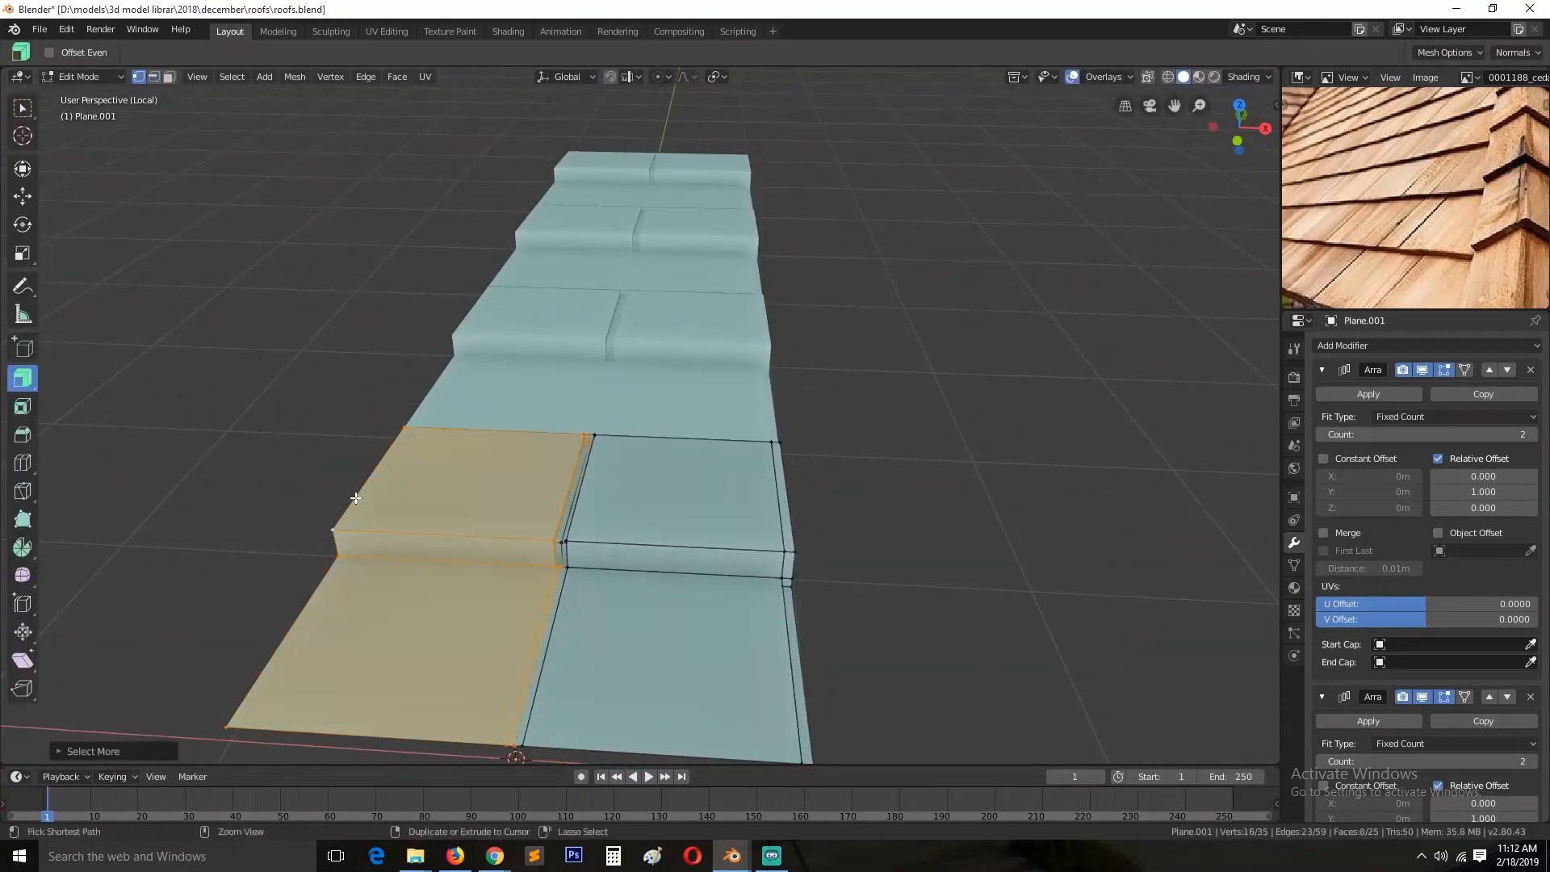
{"action": "middle_click_drag", "start_coordinate": [356, 498], "coordinate": [916, 646]}
{"action": "key", "text": "x"}
{"action": "left_click", "coordinate": [607, 479]}
{"action": "left_click", "coordinate": [914, 676], "text": "shift"}
{"action": "key", "text": "g"}
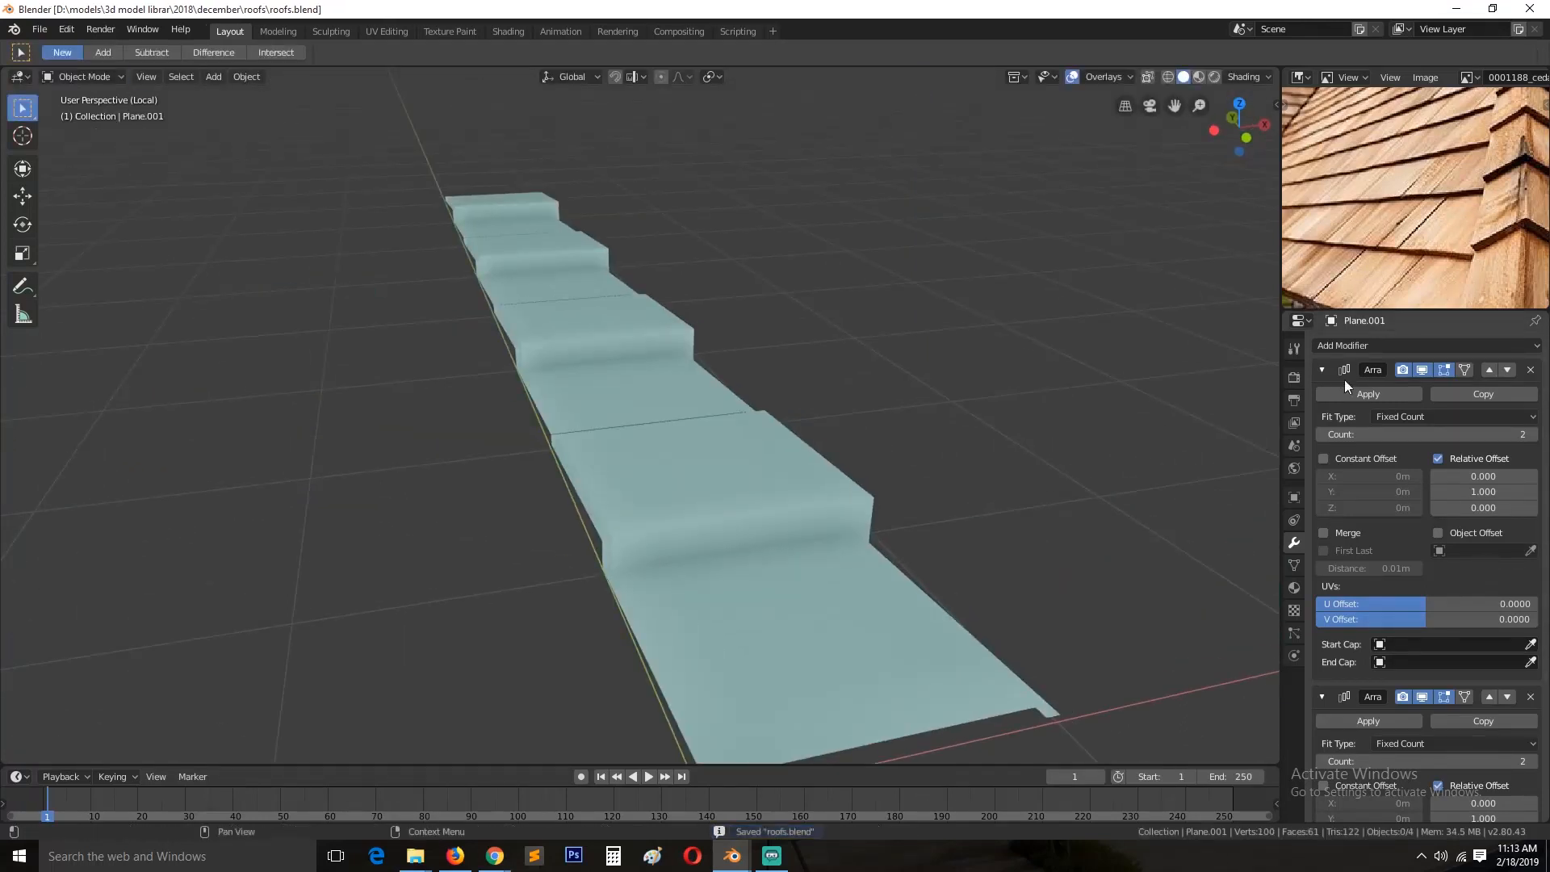
{"action": "left_click", "coordinate": [1344, 376]}
{"action": "key", "text": "ctrl+s"}
Step: Add a Mirror modifier on the X axis and move it above both Array modifiers
{"action": "middle_click_drag", "start_coordinate": [1038, 447], "coordinate": [791, 444]}
{"action": "key", "text": "Tab"}
{"action": "key", "text": "Tab"}
{"action": "middle_click_drag", "start_coordinate": [913, 463], "coordinate": [973, 465]}
{"action": "left_click", "coordinate": [1422, 345]}
{"action": "left_click", "coordinate": [1228, 505]}
{"action": "left_click", "coordinate": [1322, 397]}
{"action": "left_click", "coordinate": [1488, 424]}
{"action": "left_click", "coordinate": [1488, 399]}
{"action": "middle_click_drag", "start_coordinate": [492, 475], "coordinate": [502, 501]}
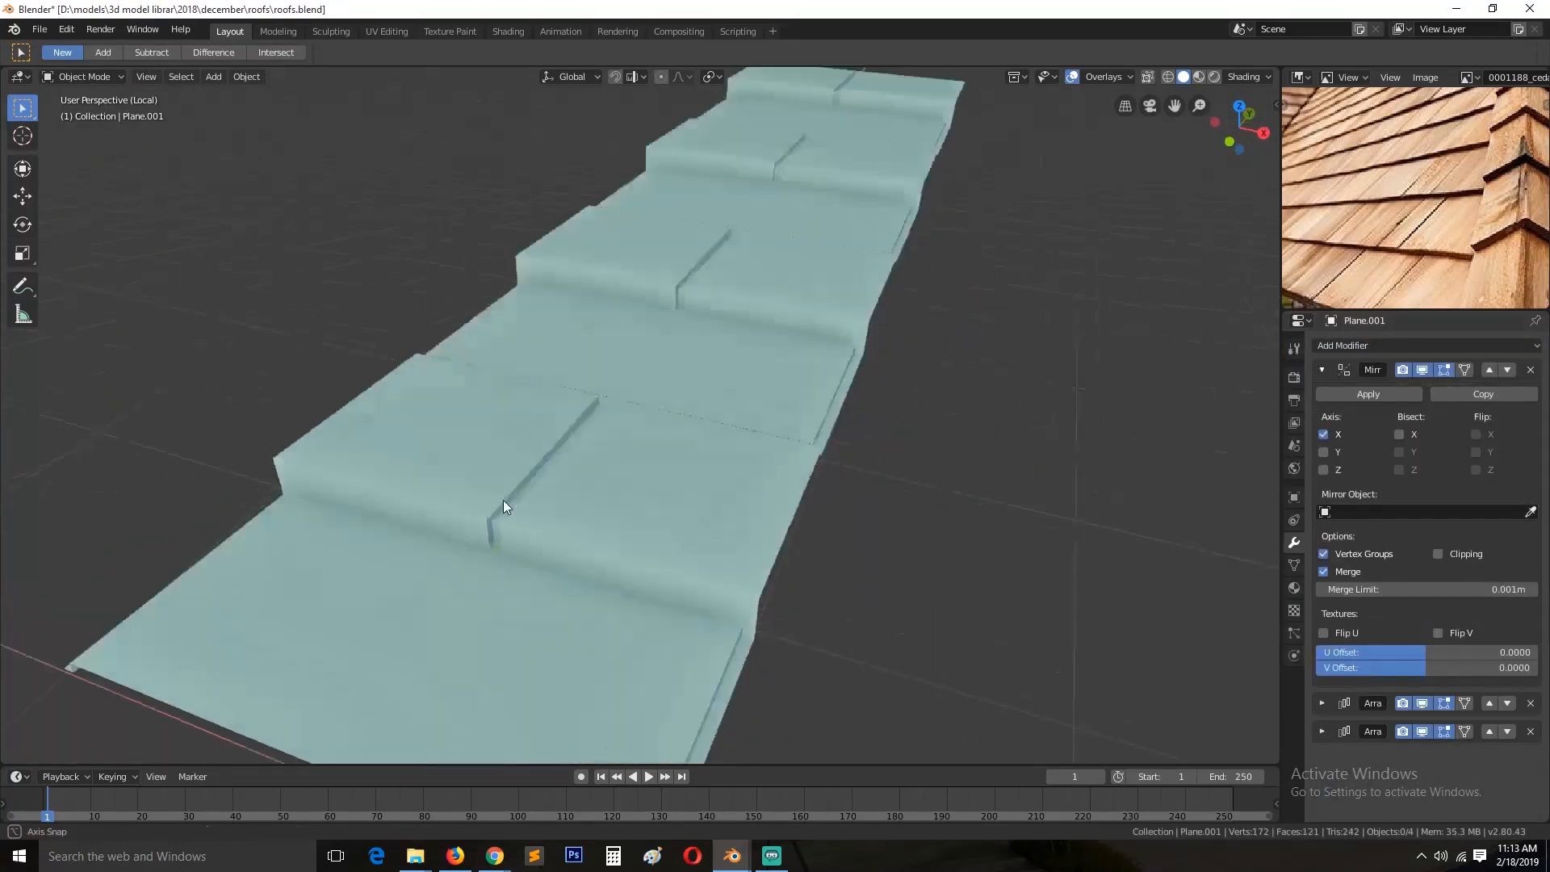
Step: Align the vertices along the half tile's outer side edge by scaling them to 0 on X, and save the file
{"action": "scroll", "coordinate": [503, 506], "scroll_direction": "down", "scroll_amount": 5}
{"action": "key", "text": "Tab"}
{"action": "scroll", "coordinate": [523, 466], "scroll_direction": "up", "scroll_amount": 3}
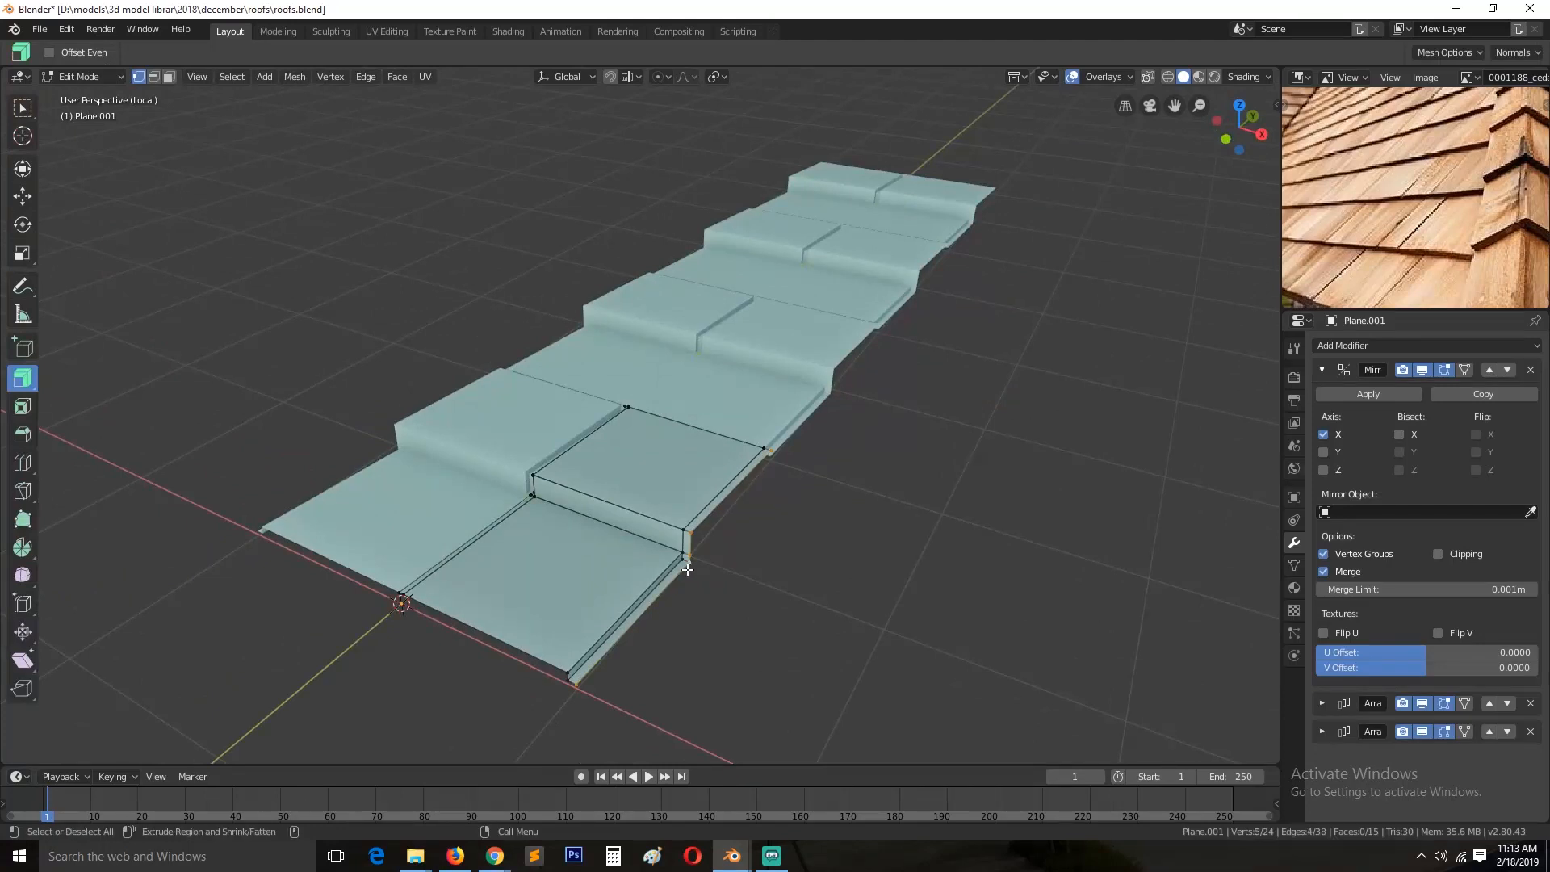
{"action": "type", "text": "sx"}
{"action": "type", "text": "0"}
{"action": "key", "text": "Return"}
{"action": "key", "text": "Tab"}
{"action": "middle_click_drag", "start_coordinate": [692, 504], "coordinate": [761, 543]}
{"action": "key", "text": "ctrl+s"}
Step: Try different counts on the two Array modifiers
{"action": "left_click", "coordinate": [1322, 370]}
{"action": "left_click", "coordinate": [1322, 425]}
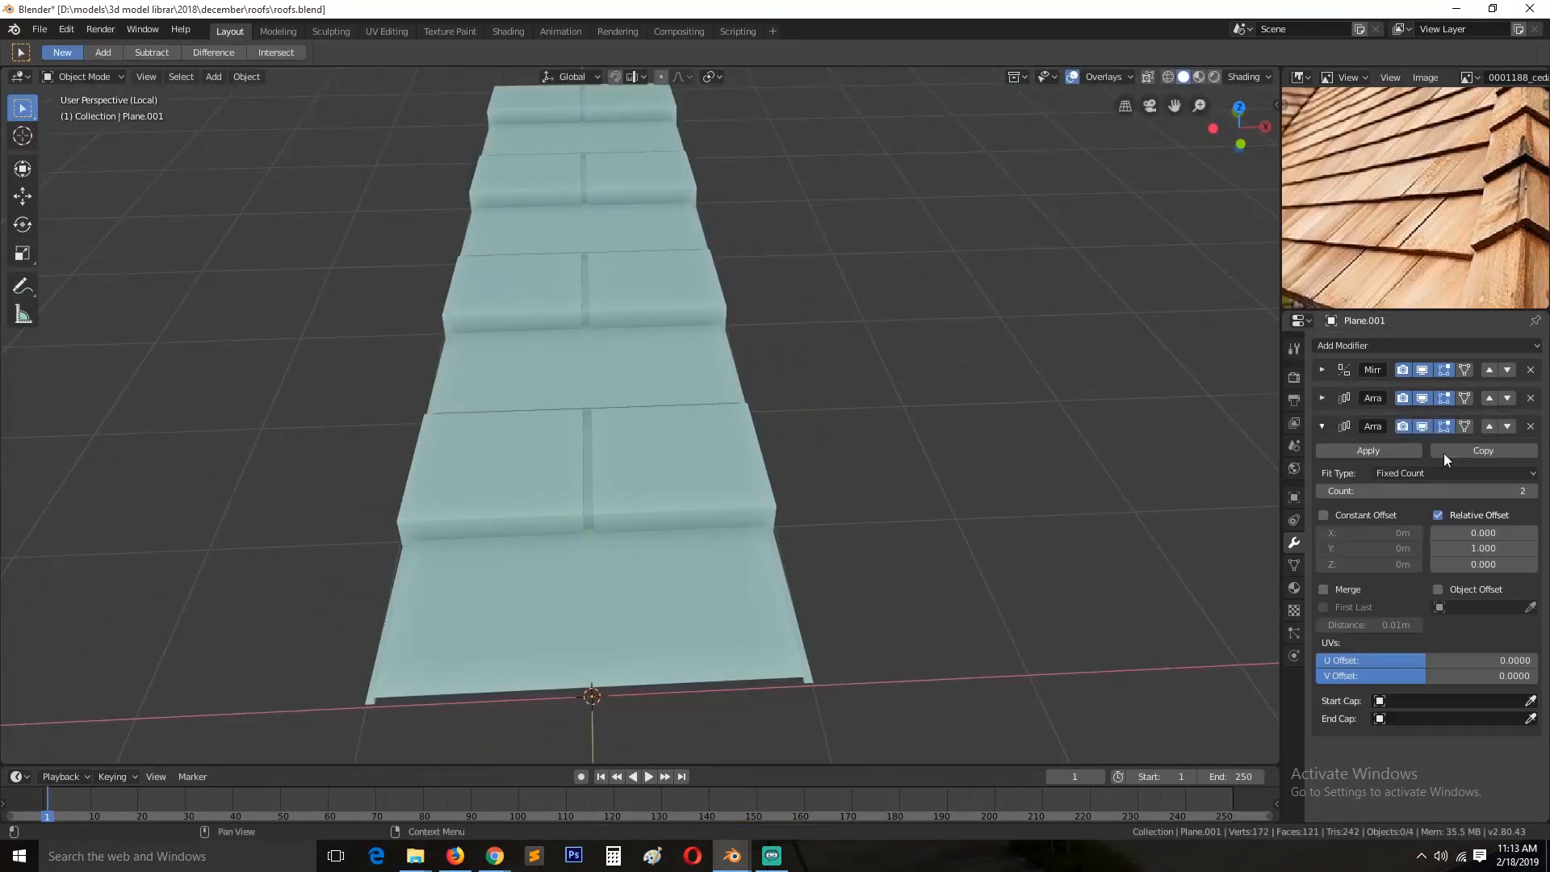
{"action": "mouse_move", "coordinate": [1364, 488]}
{"action": "left_mouse_down"}
{"action": "mouse_move", "coordinate": [1324, 490]}
{"action": "mouse_move", "coordinate": [1344, 490]}
{"action": "left_mouse_up"}
{"action": "left_click", "coordinate": [1321, 398]}
{"action": "double_click", "coordinate": [1324, 462]}
{"action": "left_click", "coordinate": [1530, 462]}
{"action": "left_click", "coordinate": [1321, 398]}
Step: Set the second Array modifier's relative offset to 1 on X and 0 on Y so the tiles repeat sideways
{"action": "double_click", "coordinate": [1479, 535]}
{"action": "type", "text": "1"}
{"action": "key", "text": "Return"}
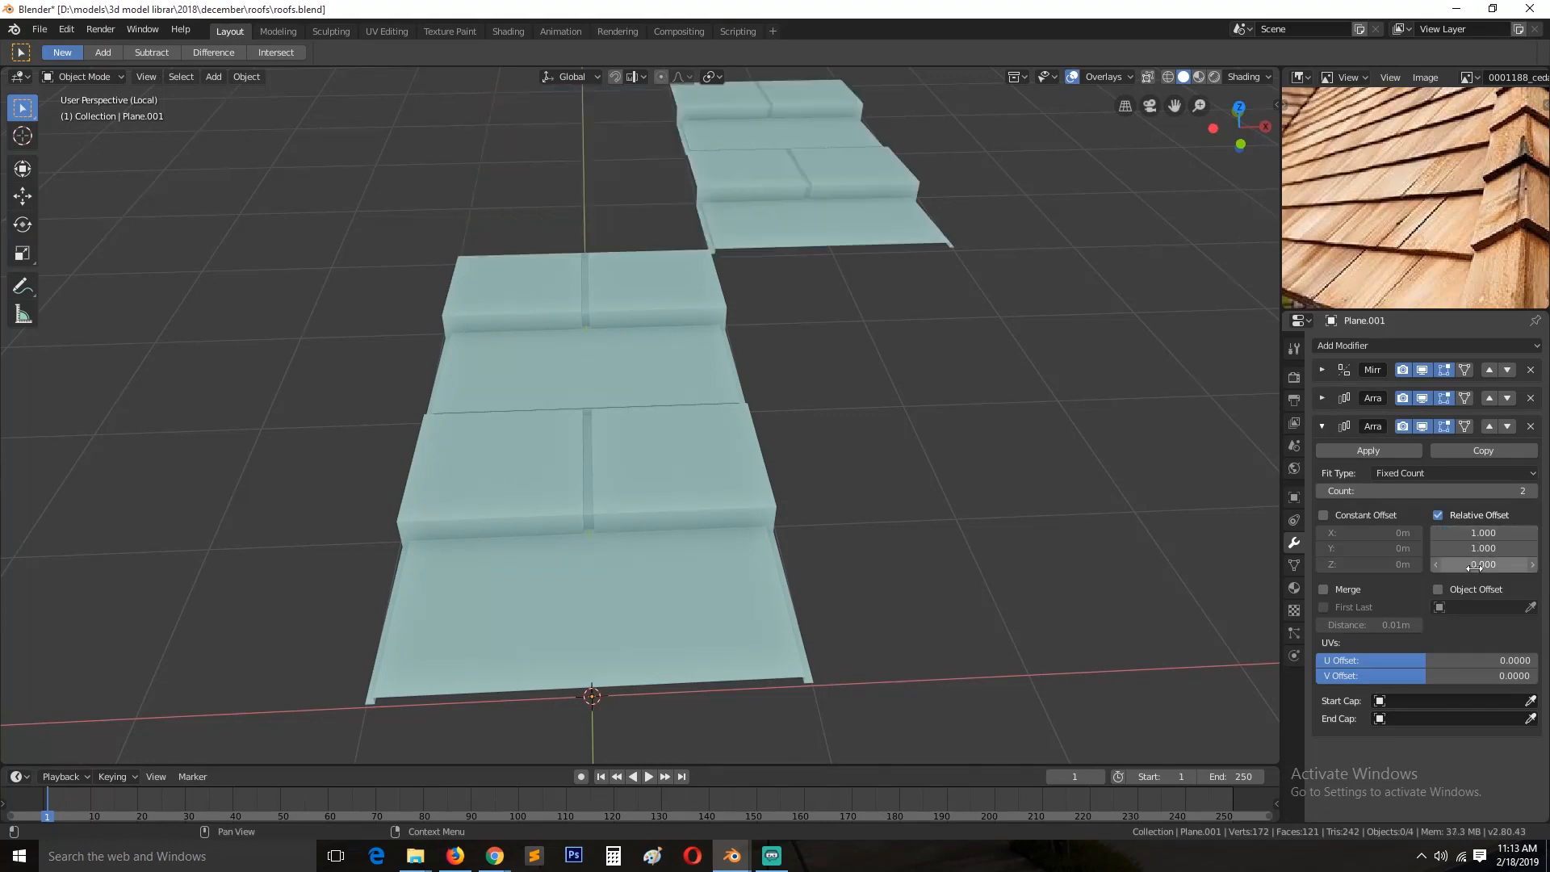
{"action": "type", "text": "0"}
{"action": "key", "text": "Return"}
{"action": "scroll", "coordinate": [941, 467], "scroll_direction": "down", "scroll_amount": 3}
{"action": "scroll", "coordinate": [754, 433], "scroll_direction": "up", "scroll_amount": 3}
{"action": "middle_click_drag", "start_coordinate": [942, 466], "coordinate": [869, 455]}
{"action": "scroll", "coordinate": [868, 455], "scroll_direction": "down", "scroll_amount": 3}
Step: Adjust the tile's width by moving its outer edge vertices along X, and enable Merge on the second Array modifier
{"action": "left_click", "coordinate": [724, 528]}
{"action": "key", "text": "Tab"}
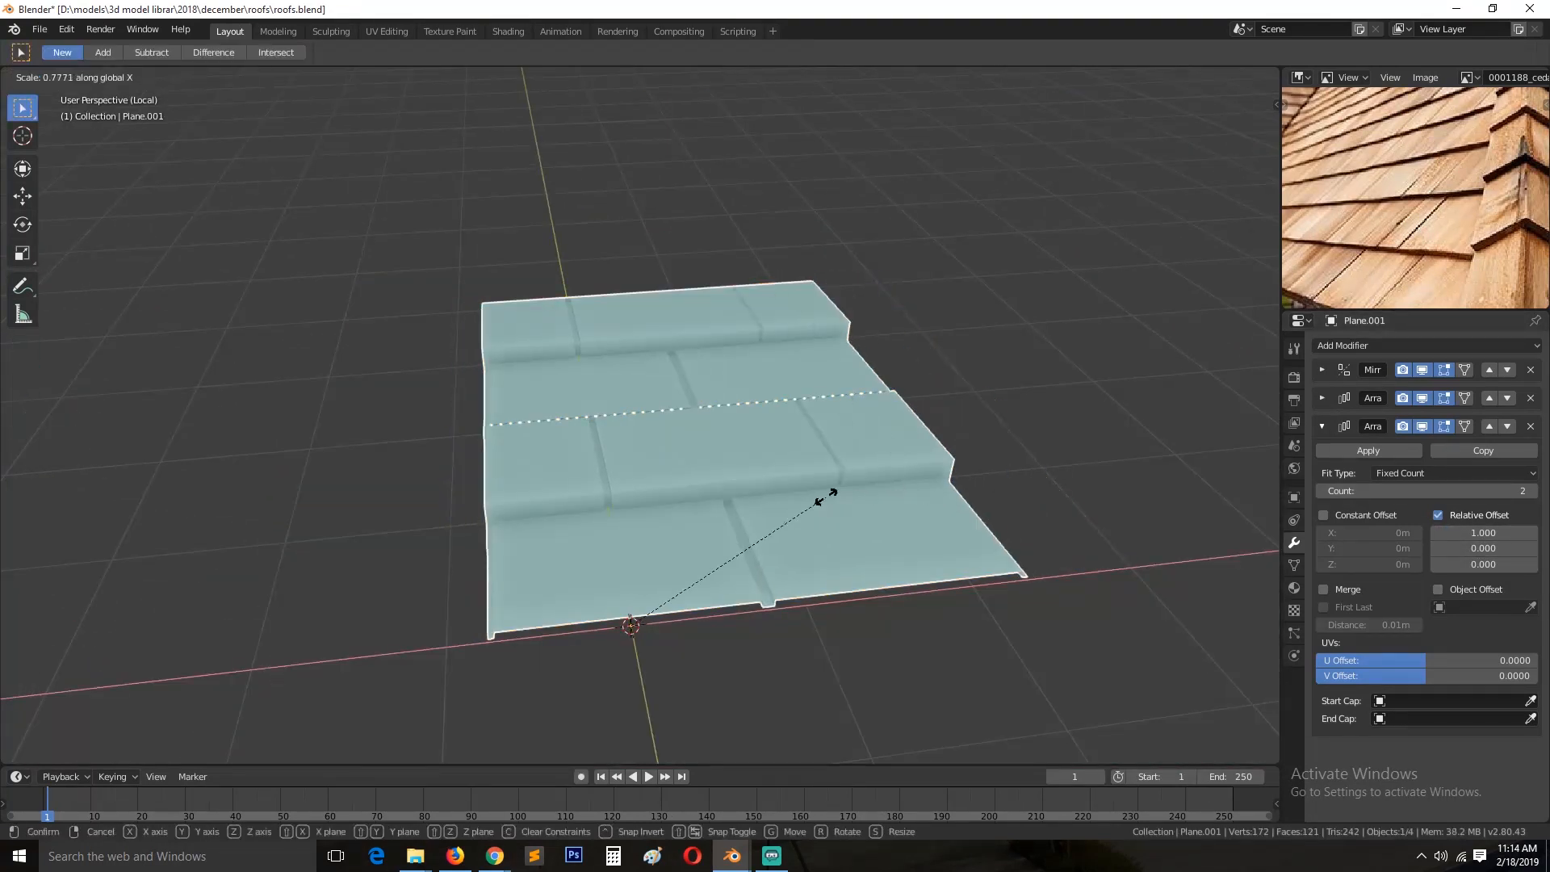
{"action": "key", "text": "KP_7"}
{"action": "key", "text": "shift+z"}
{"action": "key", "text": "b"}
{"action": "left_click_drag", "start_coordinate": [680, 322], "coordinate": [781, 648]}
{"action": "key", "text": "g"}
{"action": "key", "text": "x"}
{"action": "left_click", "coordinate": [783, 480]}
{"action": "key", "text": "Tab"}
{"action": "key", "text": "shift+z"}
{"action": "key", "text": "Tab"}
{"action": "middle_click_drag", "start_coordinate": [941, 598], "coordinate": [719, 630]}
{"action": "left_click", "coordinate": [1323, 589]}
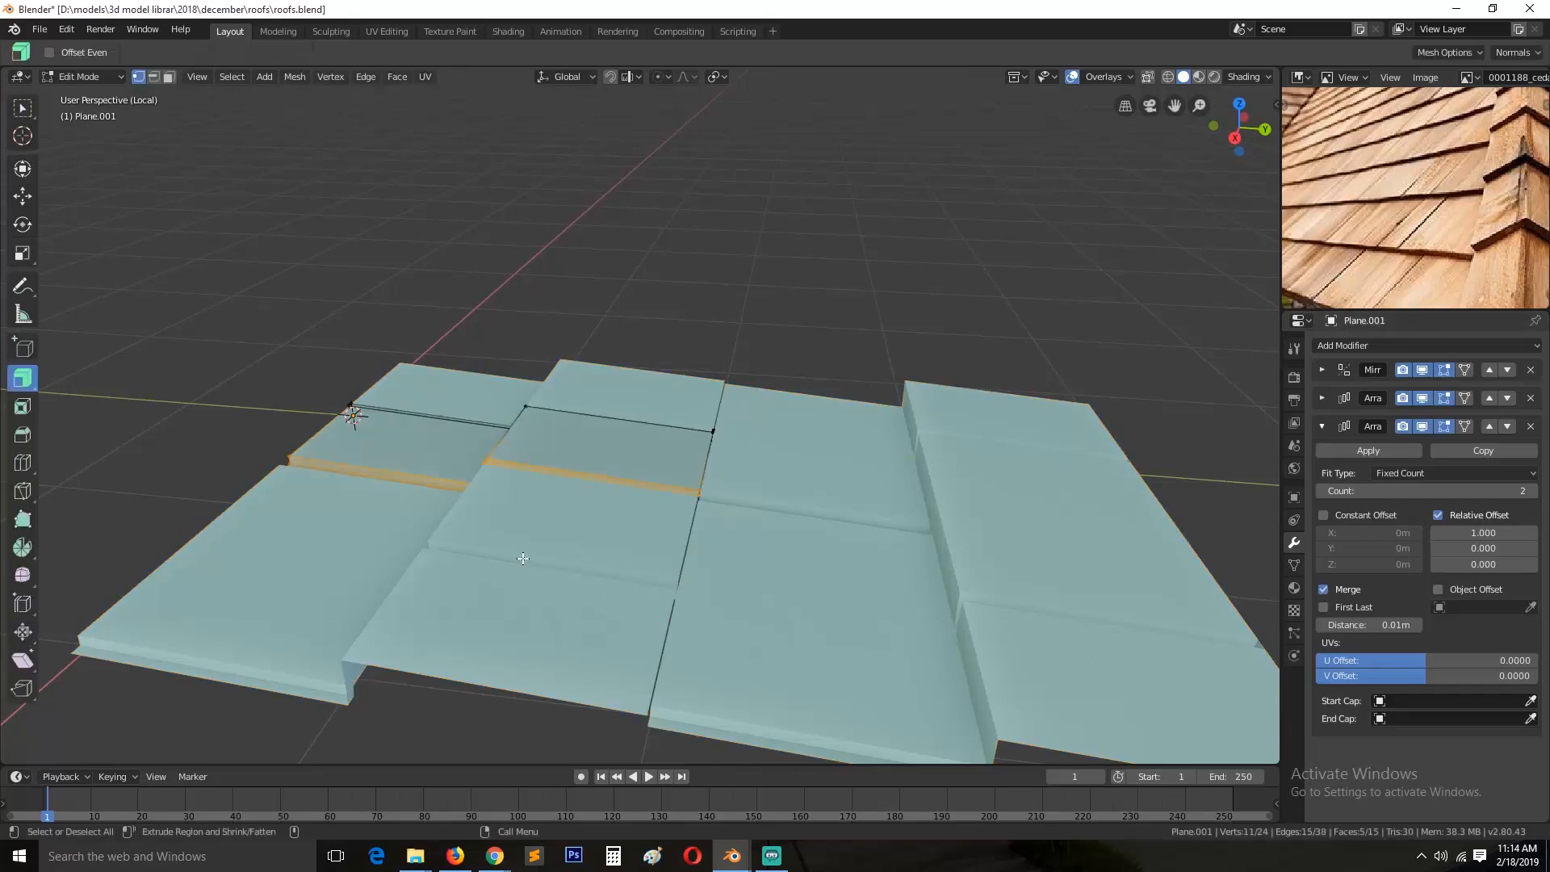
Step: Flatten the vertices along the tile's rear edge by scaling them to 0 on Y
{"action": "left_click", "coordinate": [725, 443], "text": "alt"}
{"action": "scroll", "coordinate": [719, 457], "scroll_direction": "up", "scroll_amount": 6}
{"action": "mouse_move", "coordinate": [719, 457]}
{"action": "middle_mouse_down"}
{"action": "mouse_move", "coordinate": [681, 492]}
{"action": "mouse_move", "coordinate": [772, 536]}
{"action": "middle_mouse_up"}
{"action": "key", "text": "z"}
{"action": "left_click", "coordinate": [707, 526]}
{"action": "key", "text": "KP_7"}
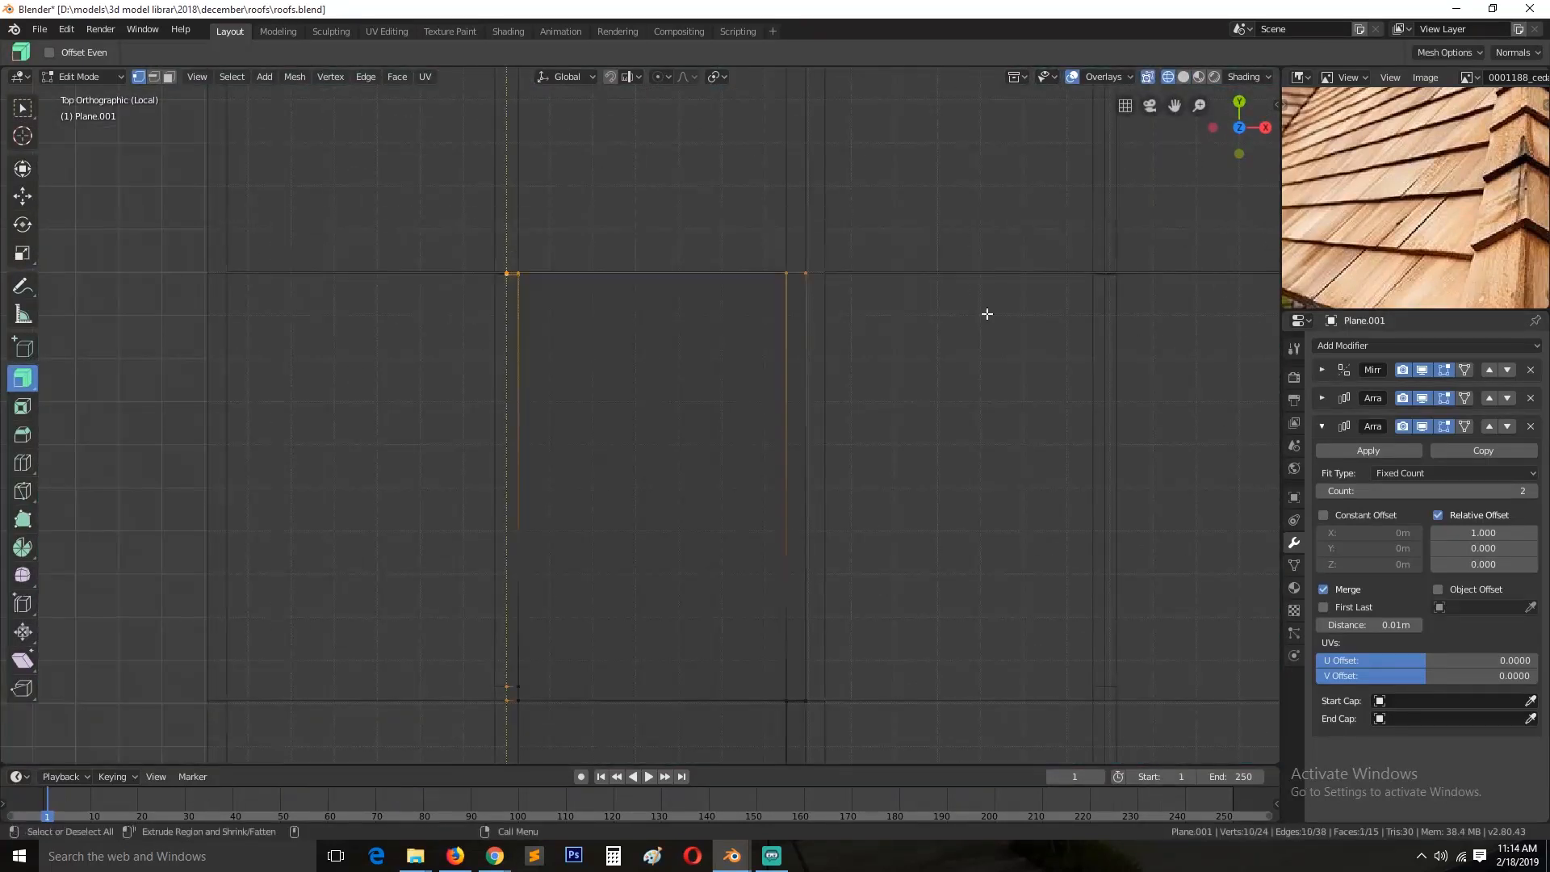
{"action": "key", "text": "s"}
{"action": "key", "text": "y"}
{"action": "key", "text": "0"}
{"action": "right_click", "coordinate": [796, 339]}
{"action": "key", "text": "alt+a"}
{"action": "key", "text": "b"}
{"action": "left_click_drag", "start_coordinate": [454, 227], "coordinate": [1015, 370]}
{"action": "key", "text": "s"}
{"action": "key", "text": "y"}
{"action": "left_click", "coordinate": [855, 390]}
{"action": "key", "text": "z"}
{"action": "mouse_move", "coordinate": [855, 389]}
{"action": "middle_mouse_down"}
{"action": "mouse_move", "coordinate": [740, 298]}
{"action": "mouse_move", "coordinate": [758, 511]}
{"action": "mouse_move", "coordinate": [1275, 585]}
{"action": "middle_mouse_up"}
{"action": "key", "text": "Tab"}
{"action": "key", "text": "Tab"}
Step: Flatten the vertices along the tile's front edge by scaling them to 0 on Y
{"action": "scroll", "coordinate": [525, 348], "scroll_direction": "down", "scroll_amount": 2}
{"action": "key", "text": "KP_7"}
{"action": "key", "text": "z"}
{"action": "left_click", "coordinate": [381, 452]}
{"action": "key", "text": "b"}
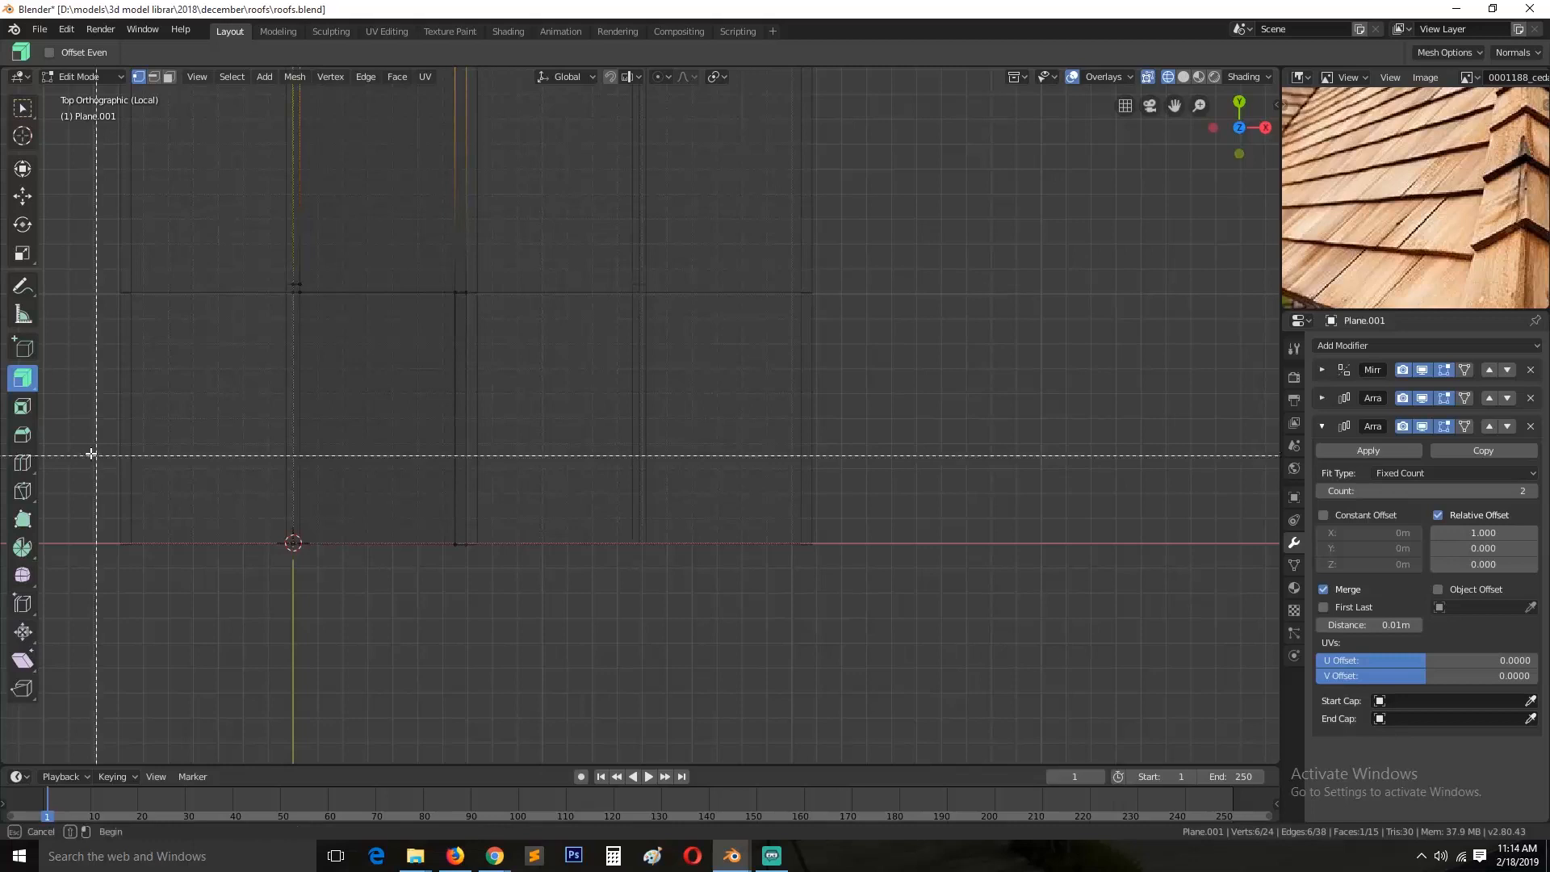
{"action": "left_click_drag", "start_coordinate": [94, 453], "coordinate": [626, 625]}
{"action": "key", "text": "s"}
{"action": "key", "text": "y"}
{"action": "key", "text": "0"}
{"action": "right_click", "coordinate": [629, 624]}
{"action": "scroll", "coordinate": [605, 580], "scroll_direction": "down", "scroll_amount": 4}
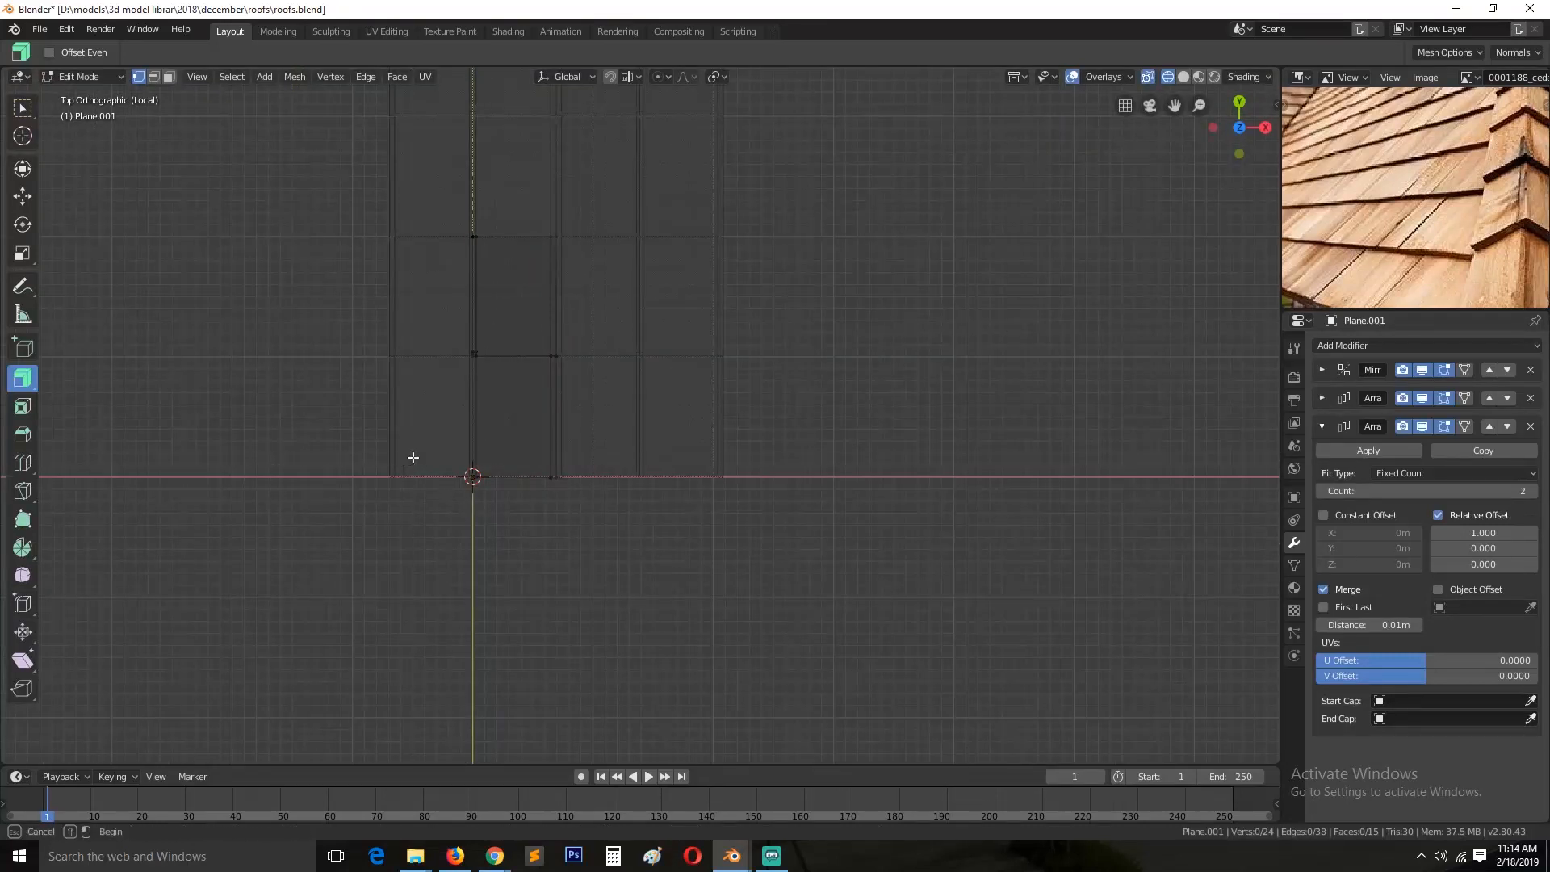
{"action": "left_click_drag", "start_coordinate": [412, 458], "coordinate": [632, 529]}
{"action": "key", "text": "s"}
{"action": "key", "text": "y"}
{"action": "left_click", "coordinate": [635, 532]}
{"action": "key", "text": "Tab"}
{"action": "key", "text": "z"}
{"action": "scroll", "coordinate": [890, 523], "scroll_direction": "up", "scroll_amount": 3}
{"action": "mouse_move", "coordinate": [890, 523]}
{"action": "middle_mouse_down"}
{"action": "mouse_move", "coordinate": [750, 388]}
{"action": "mouse_move", "coordinate": [573, 361]}
{"action": "mouse_move", "coordinate": [643, 440]}
{"action": "mouse_move", "coordinate": [863, 442]}
{"action": "middle_mouse_up"}
Step: Cap the open front end of the groove between neighboring tiles with a triangular face
{"action": "key", "text": "Tab"}
{"action": "key", "text": "alt+a"}
{"action": "scroll", "coordinate": [864, 443], "scroll_direction": "up", "scroll_amount": 4}
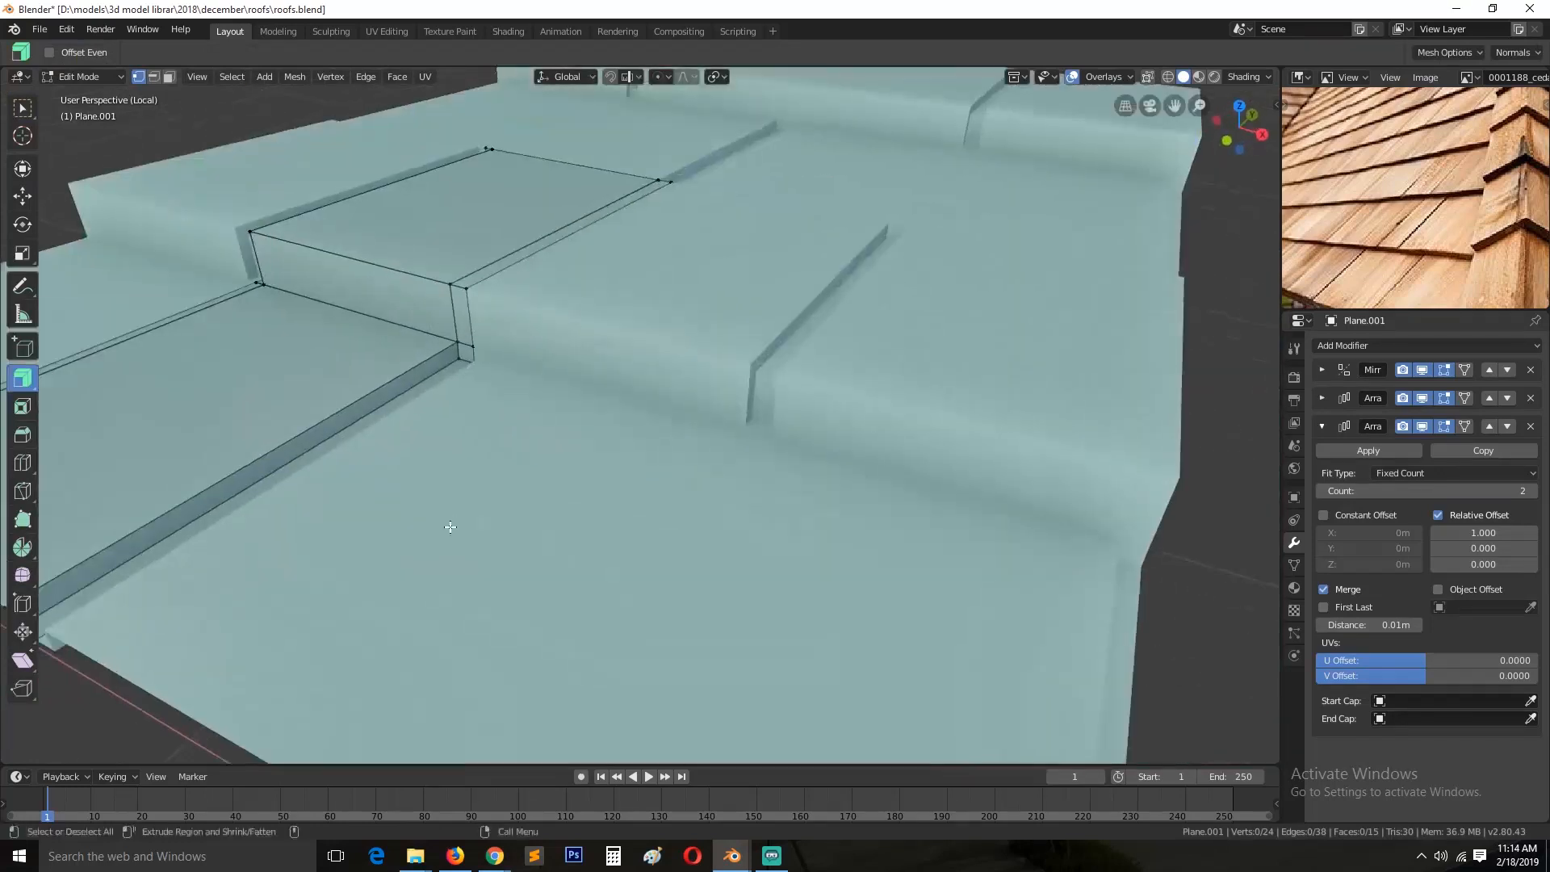
{"action": "middle_click_drag", "start_coordinate": [449, 530], "coordinate": [1069, 418], "text": "shift"}
{"action": "middle_click_drag", "start_coordinate": [738, 556], "coordinate": [754, 529]}
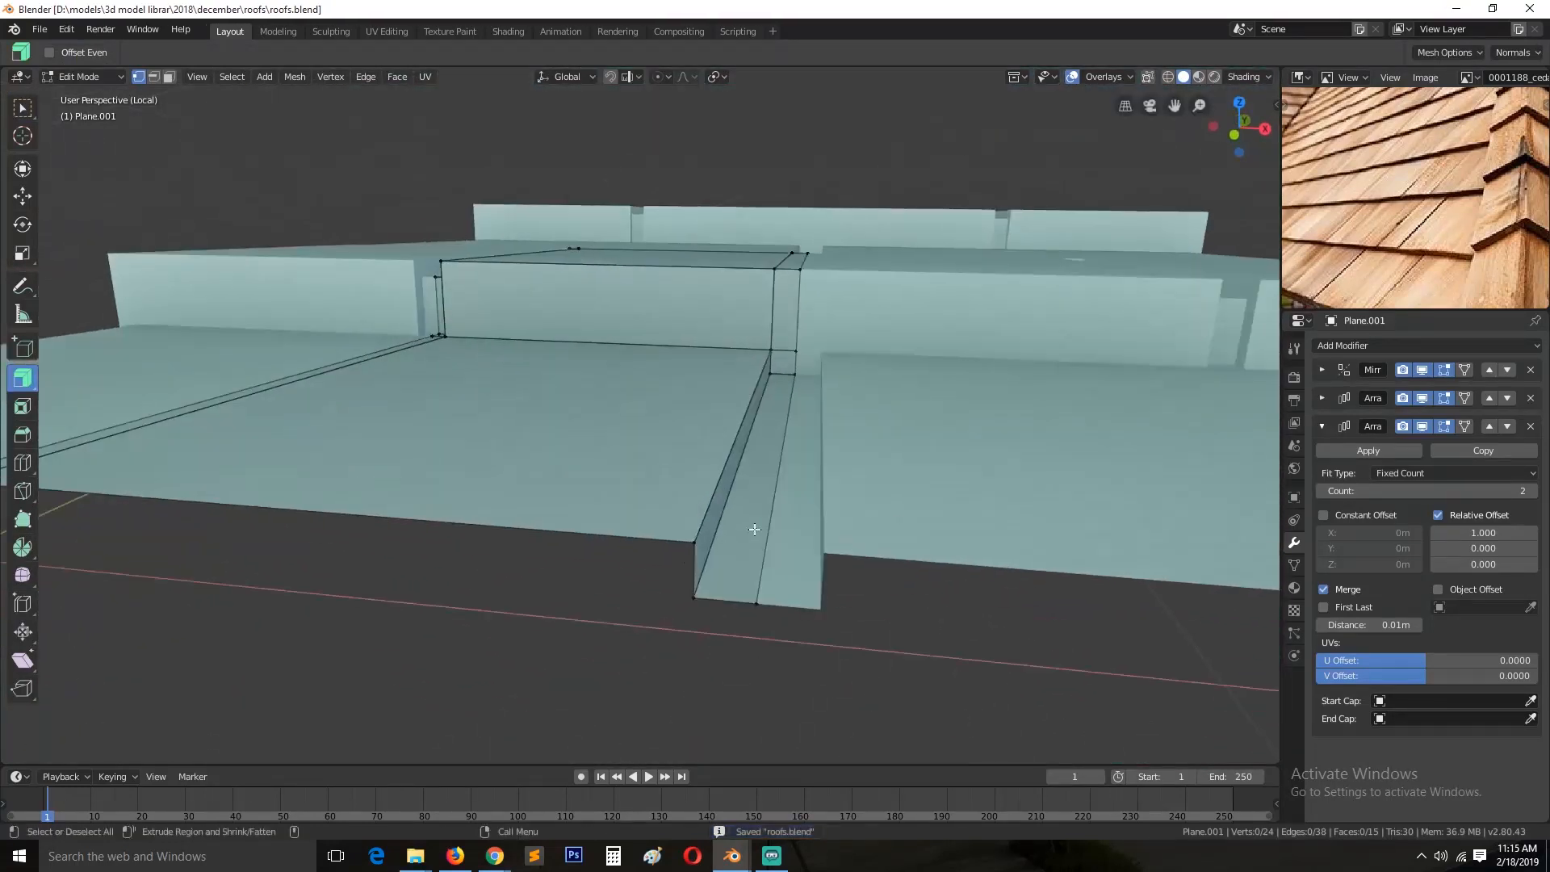
{"action": "key", "text": "Tab"}
Step: Enable Clipping on the Mirror modifier and extend the triangular groove cap along X into a four-sided face
{"action": "left_click", "coordinate": [1321, 369]}
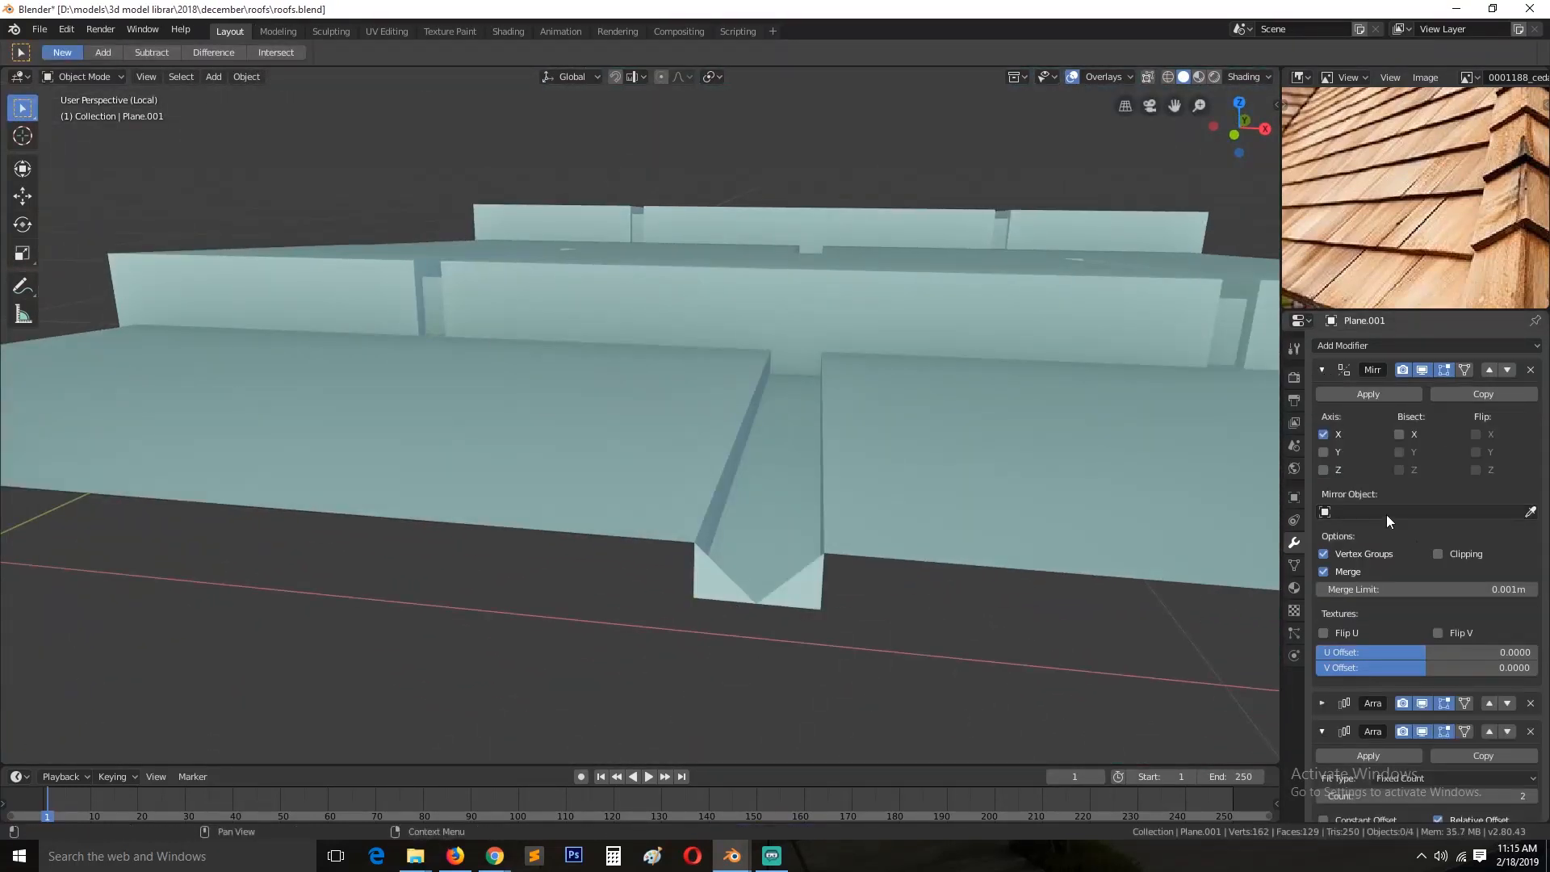
{"action": "key", "text": "Tab"}
{"action": "left_click", "coordinate": [724, 570]}
{"action": "key", "text": "e"}
{"action": "right_click", "coordinate": [783, 575]}
{"action": "key", "text": "x"}
{"action": "key", "text": "Escape"}
{"action": "key", "text": "g"}
{"action": "right_click", "coordinate": [814, 570]}
{"action": "key", "text": "x"}
{"action": "left_click", "coordinate": [738, 558]}
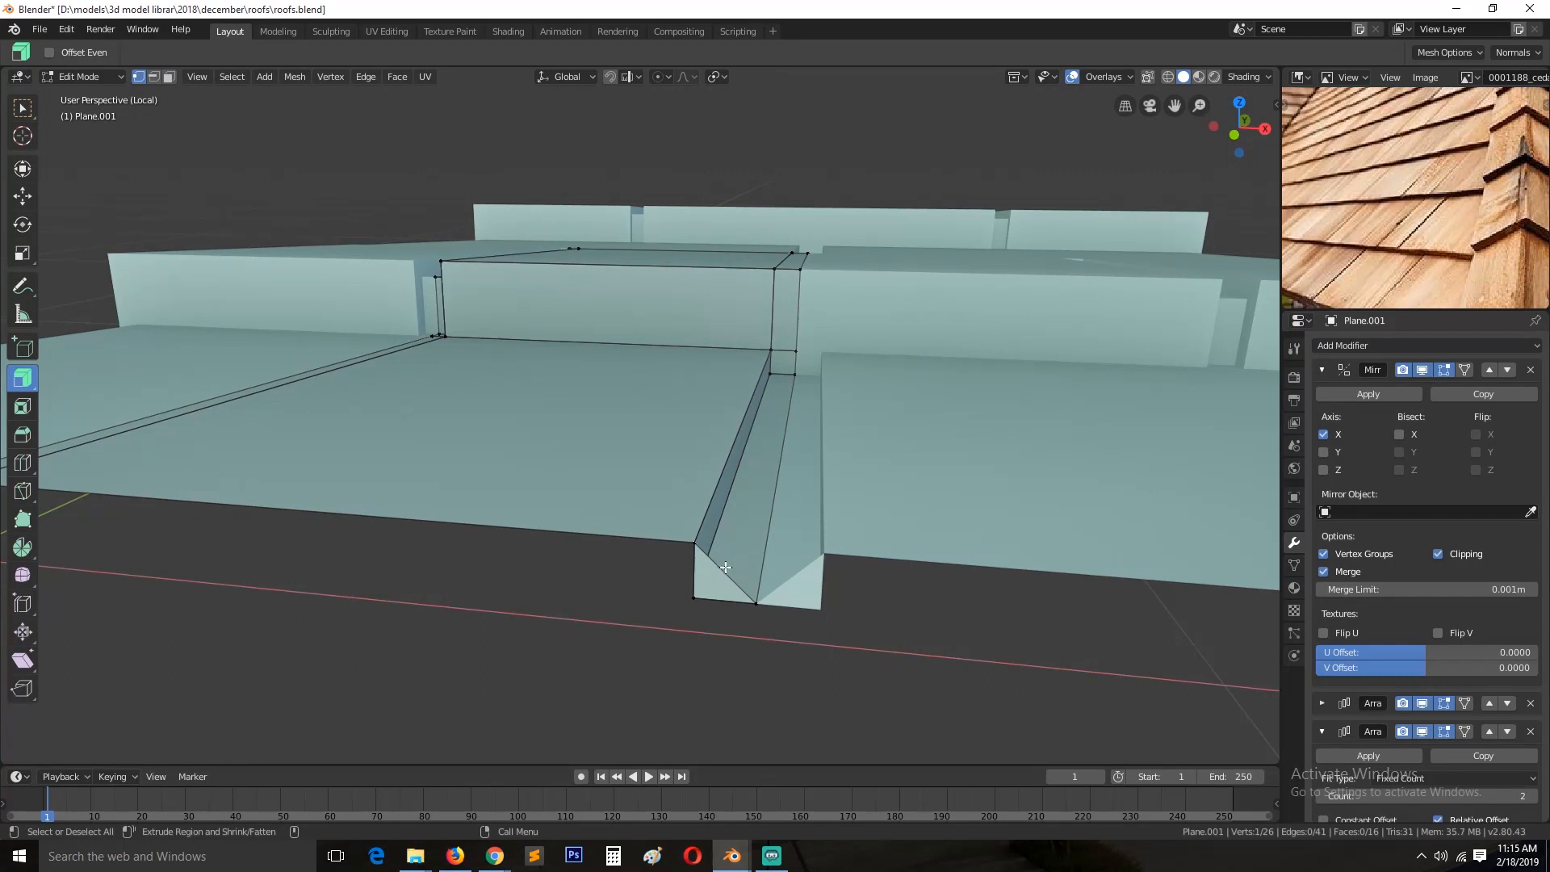
{"action": "key", "text": "x"}
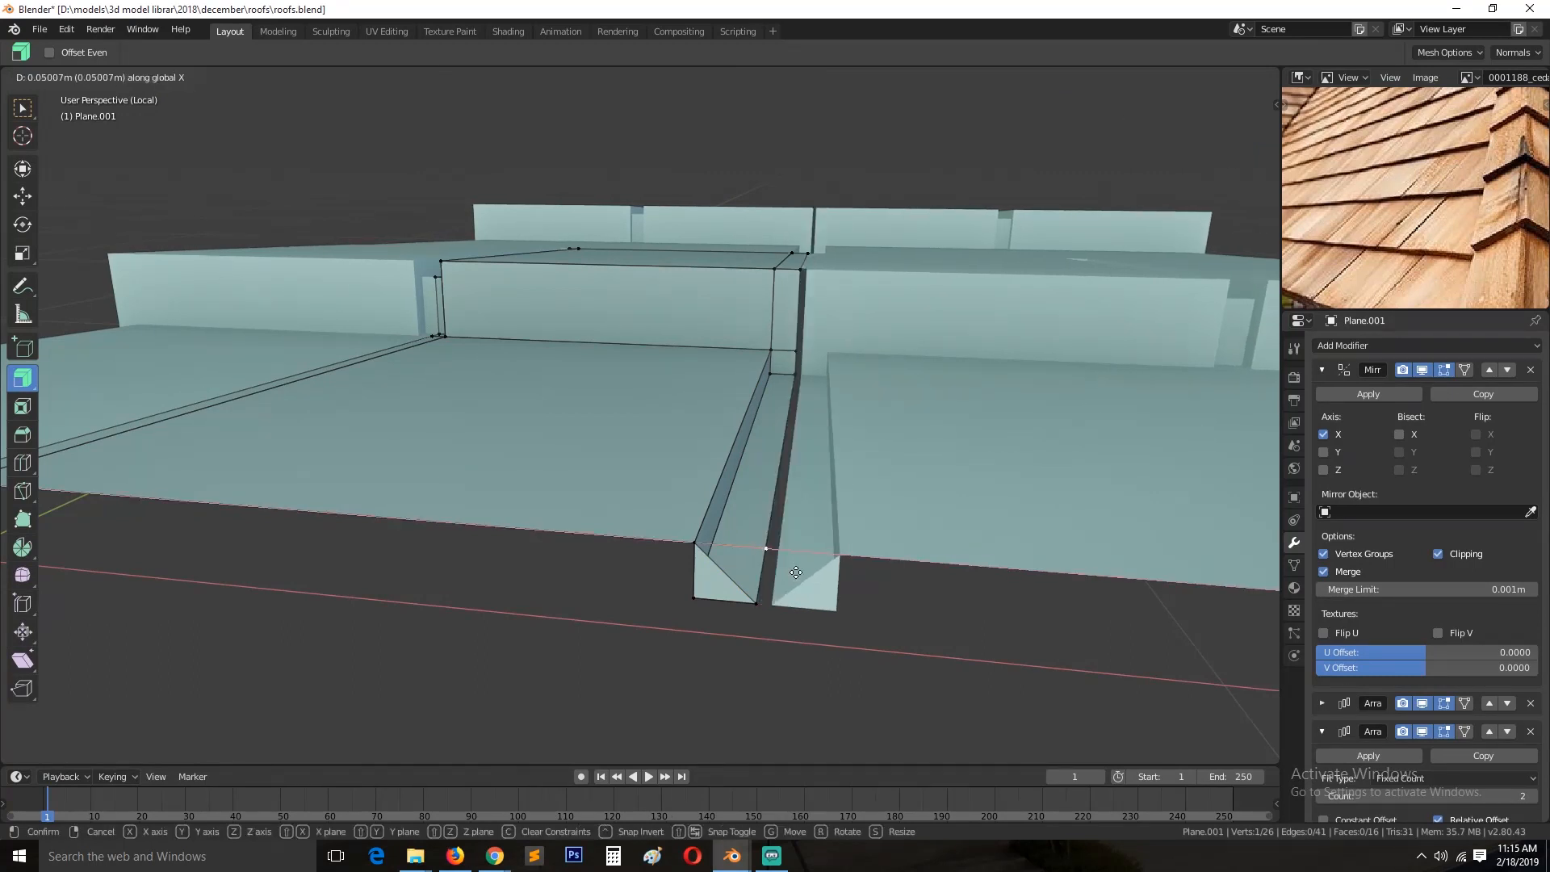
{"action": "left_click", "coordinate": [741, 565]}
{"action": "key", "text": "ctrl+x"}
Step: Save the file and examine the capped groove across the repeated shingles
{"action": "key", "text": "Tab"}
{"action": "scroll", "coordinate": [855, 498], "scroll_direction": "down", "scroll_amount": 7}
{"action": "key", "text": "ctrl+s"}
{"action": "middle_click_drag", "start_coordinate": [694, 517], "coordinate": [876, 547]}
{"action": "scroll", "coordinate": [874, 404], "scroll_direction": "up", "scroll_amount": 3}
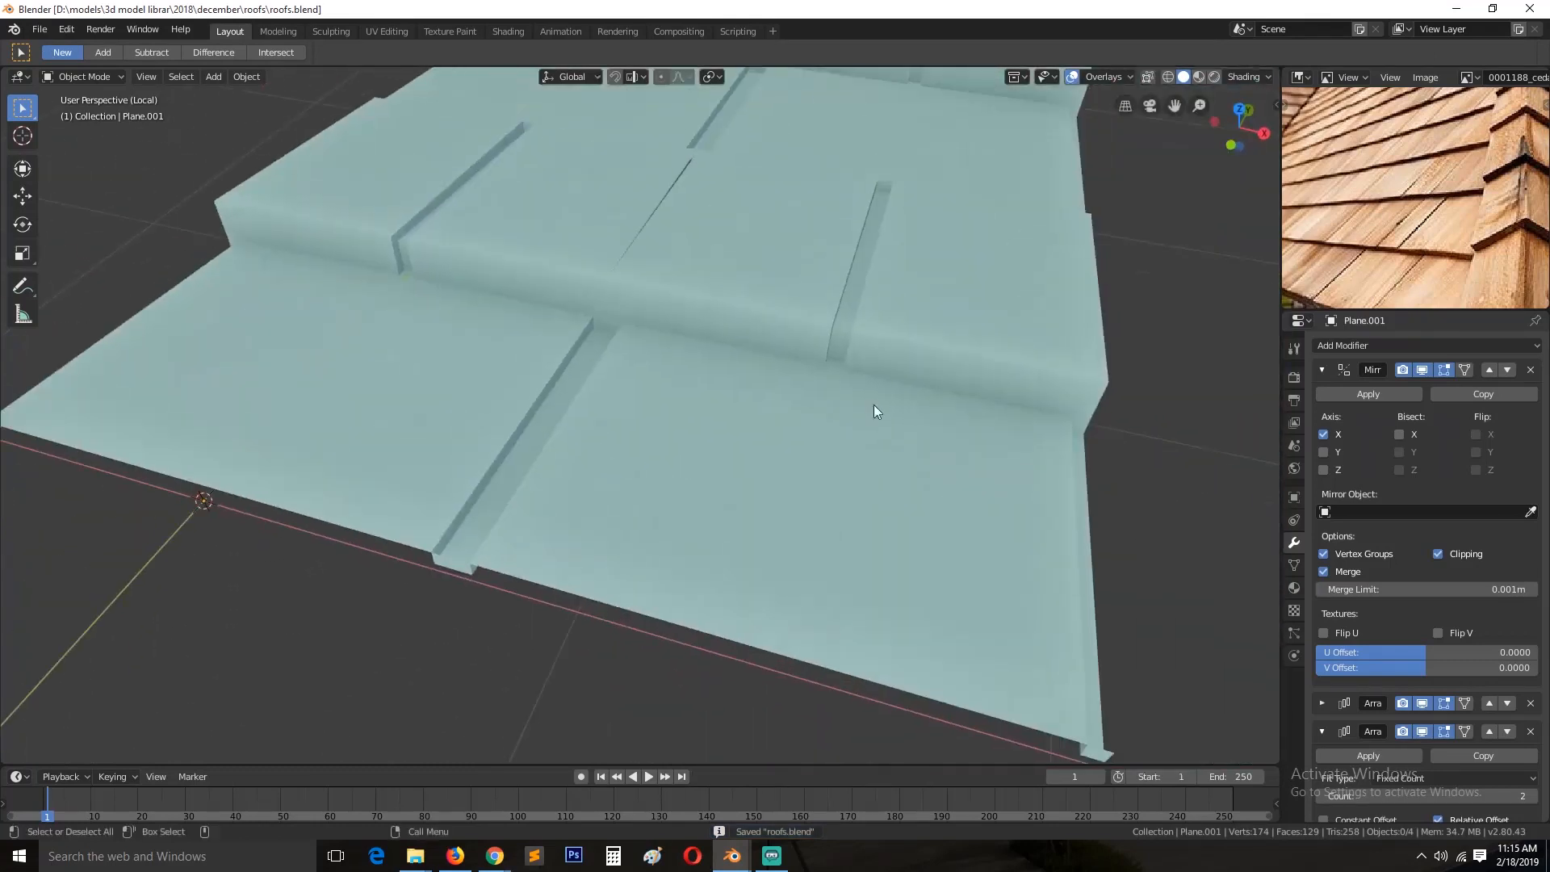
{"action": "key", "text": "Tab"}
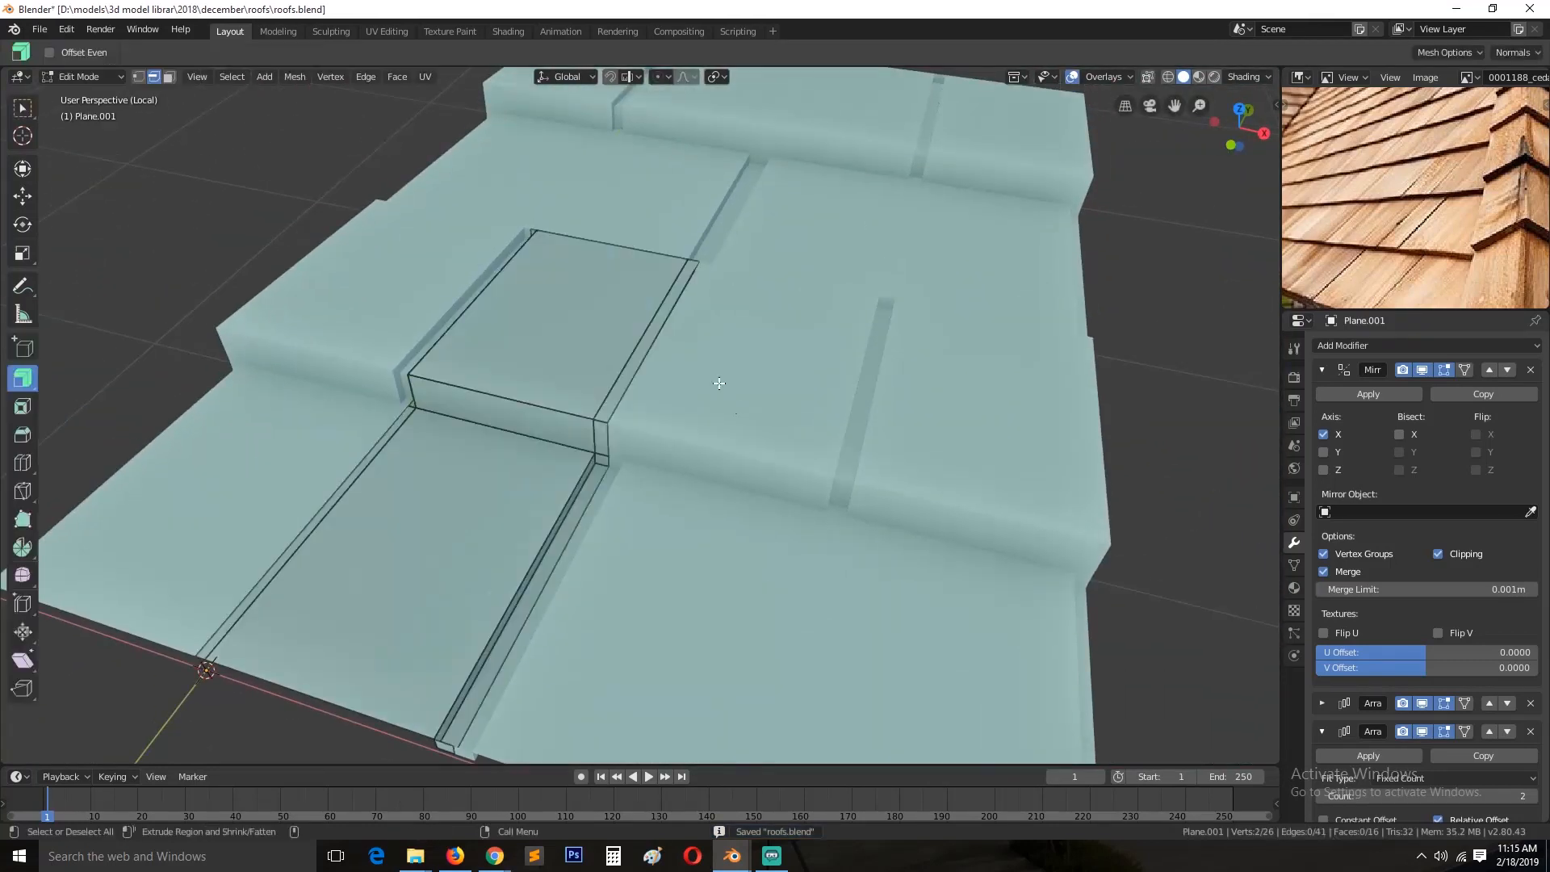
Step: Scale the two selected groove vertices to 0 and examine the groove across the repeated shingles
{"action": "key", "text": "0"}
{"action": "key", "text": "Return"}
{"action": "key", "text": "Tab"}
{"action": "scroll", "coordinate": [807, 532], "scroll_direction": "down", "scroll_amount": 4}
{"action": "middle_click_drag", "start_coordinate": [831, 605], "coordinate": [712, 579]}
{"action": "scroll", "coordinate": [728, 558], "scroll_direction": "up", "scroll_amount": 2}
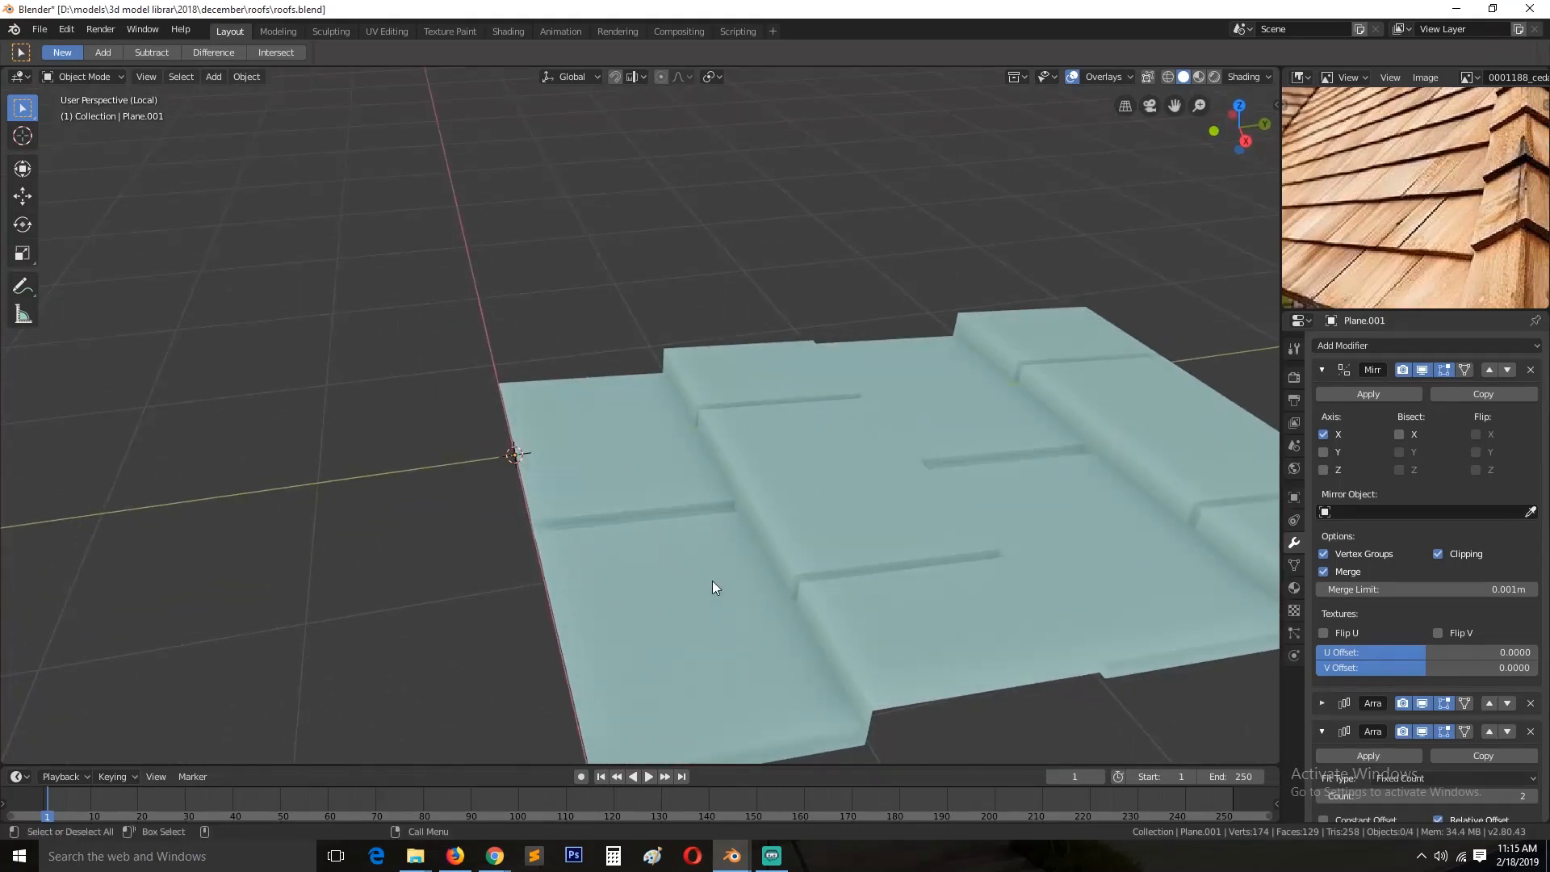
{"action": "key", "text": "Tab"}
{"action": "middle_click_drag", "start_coordinate": [610, 586], "coordinate": [623, 373]}
{"action": "key", "text": "Tab"}
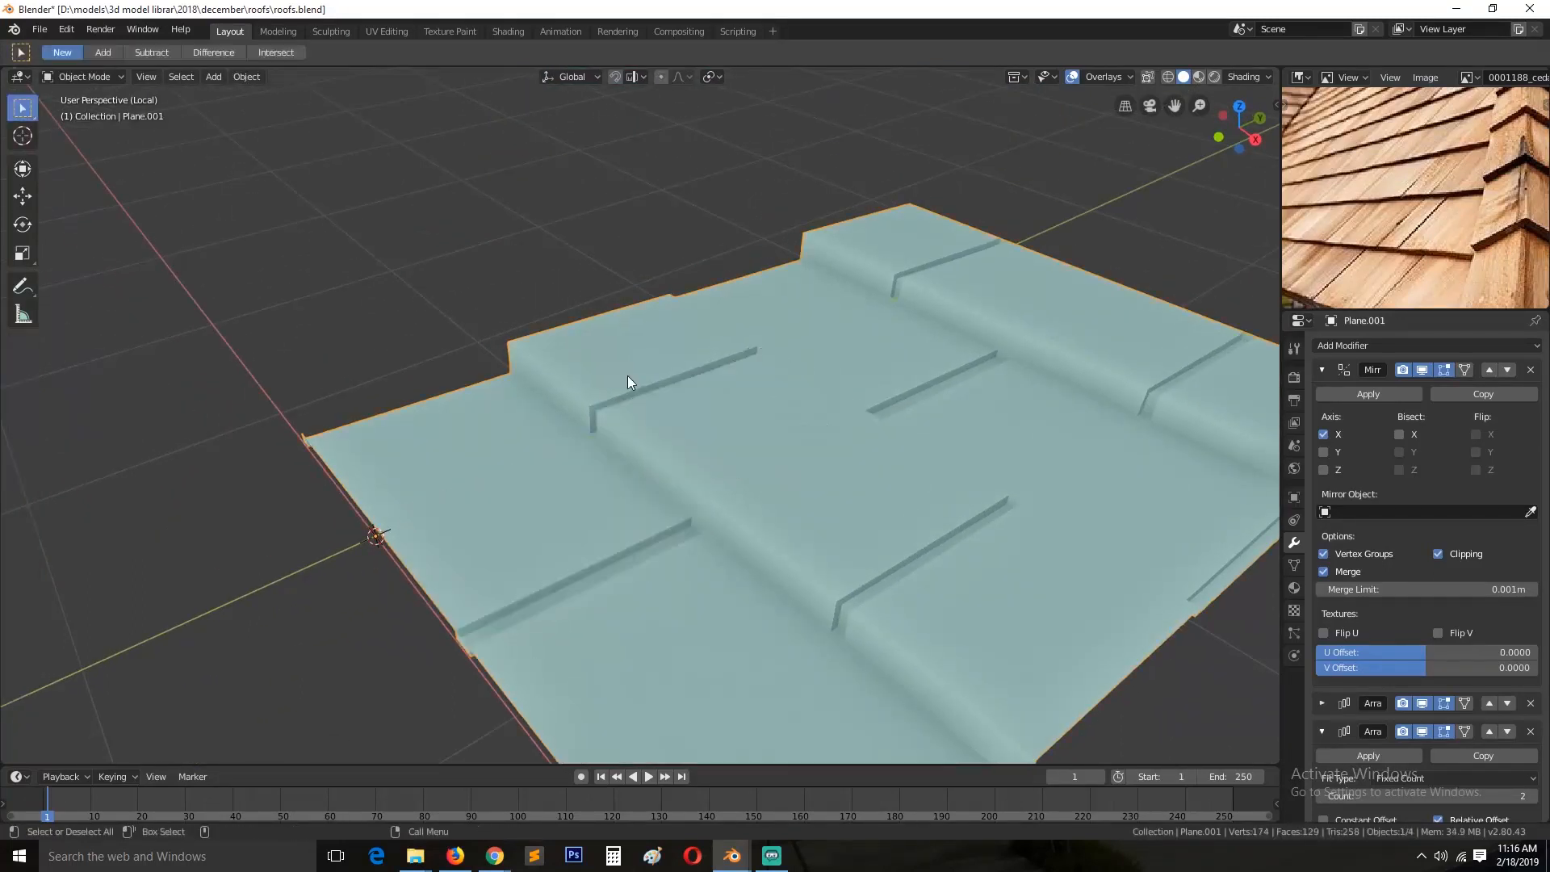
{"action": "key", "text": "Tab"}
{"action": "key", "text": "Tab"}
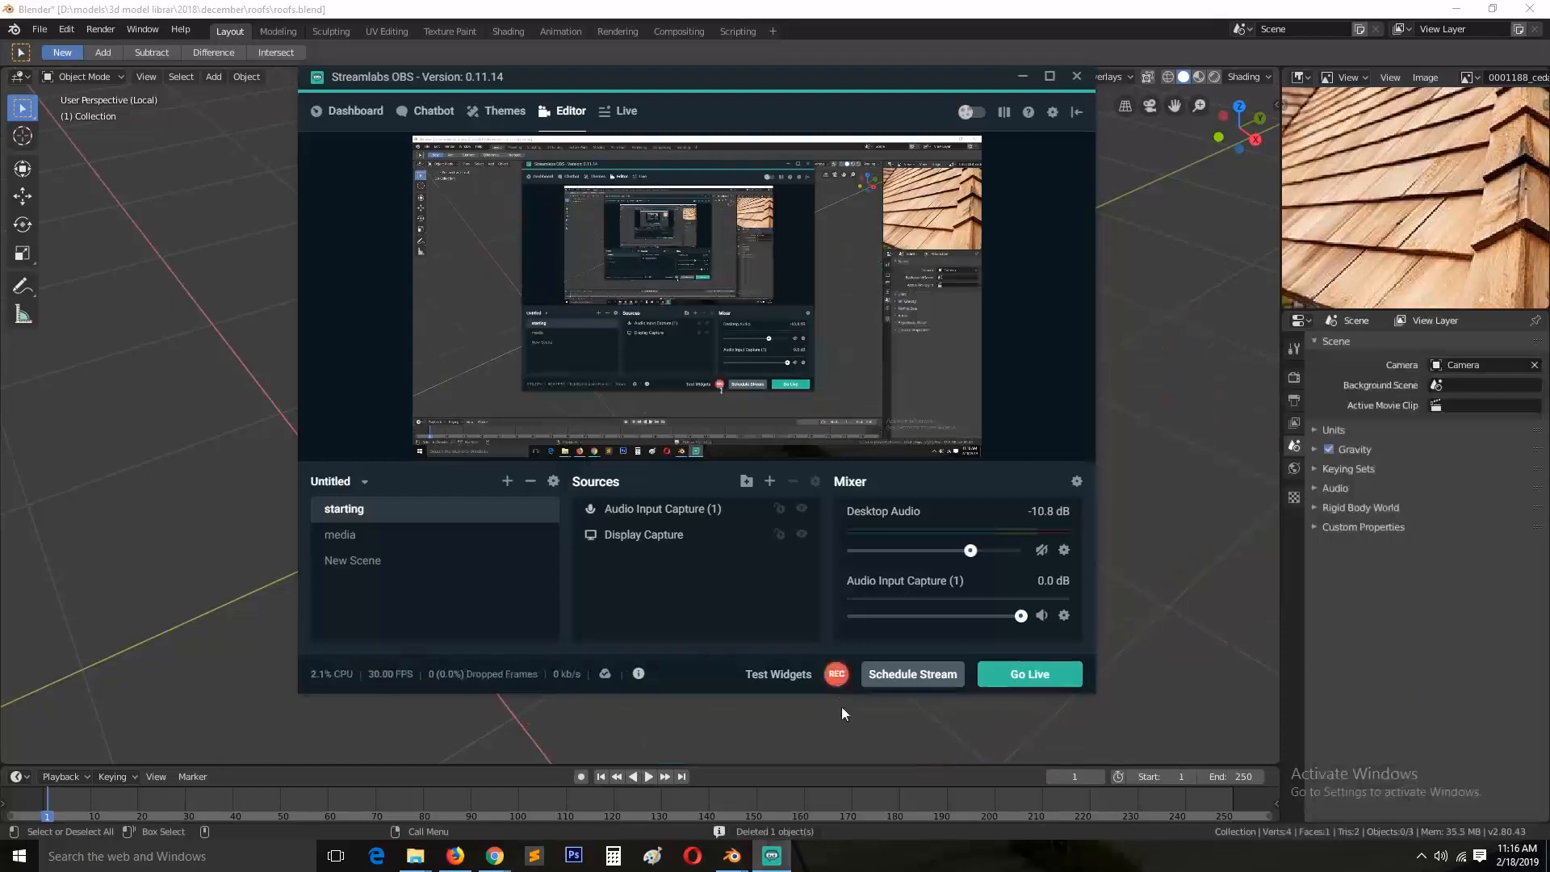
Step: Add a new plane and give it an Array modifier with a count of 3
{"action": "key", "text": "shift+a"}
{"action": "left_click", "coordinate": [638, 478]}
{"action": "key", "text": "KP_Decimal"}
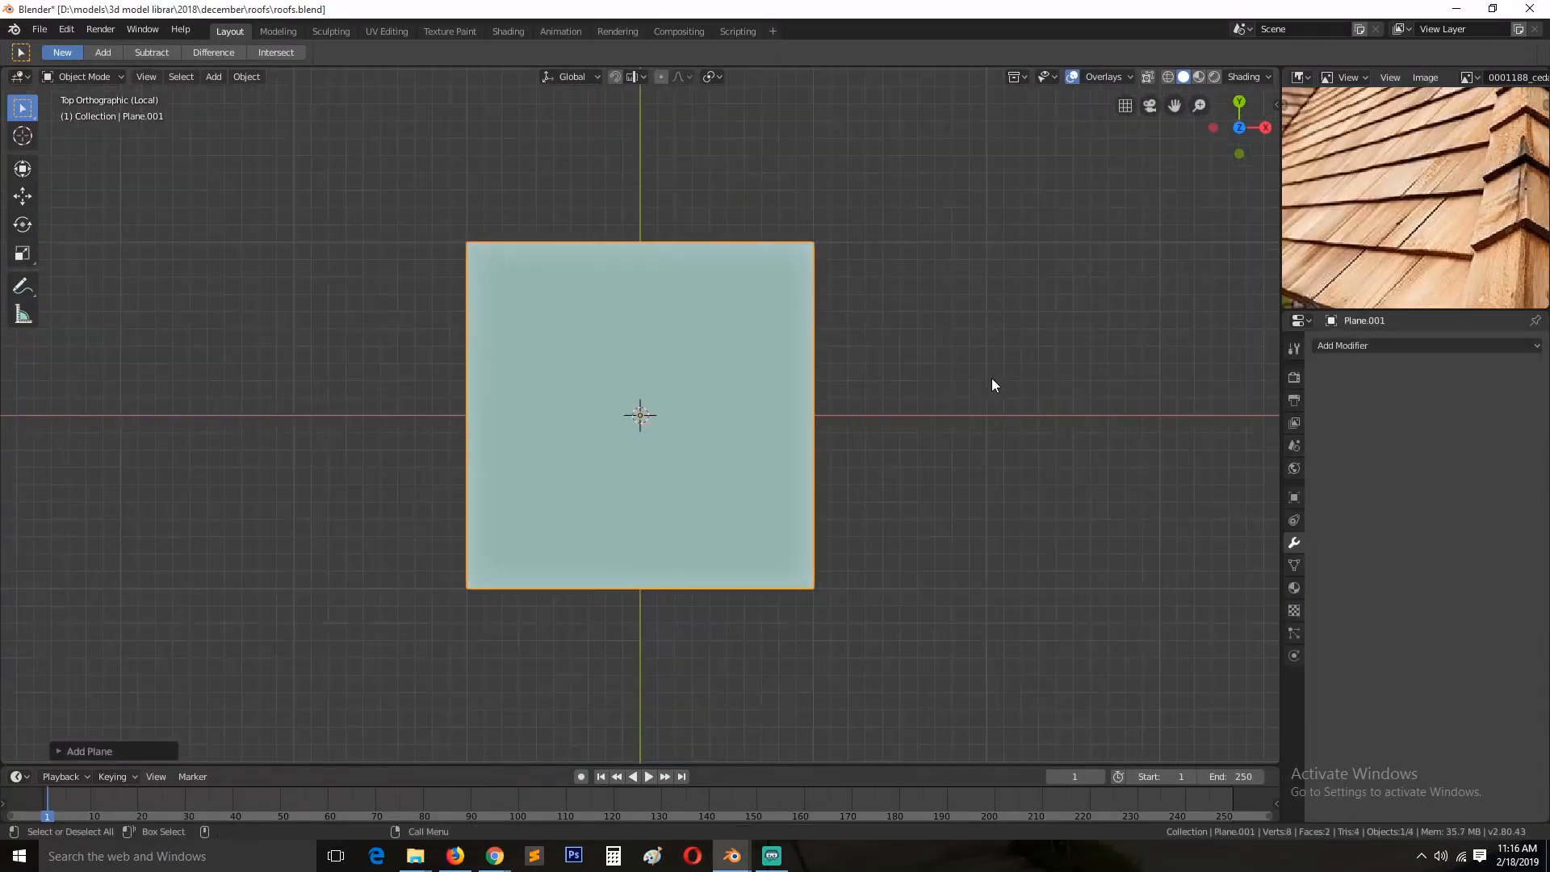
{"action": "scroll", "coordinate": [1367, 288], "scroll_direction": "down", "scroll_amount": 2}
{"action": "left_click", "coordinate": [1372, 345]}
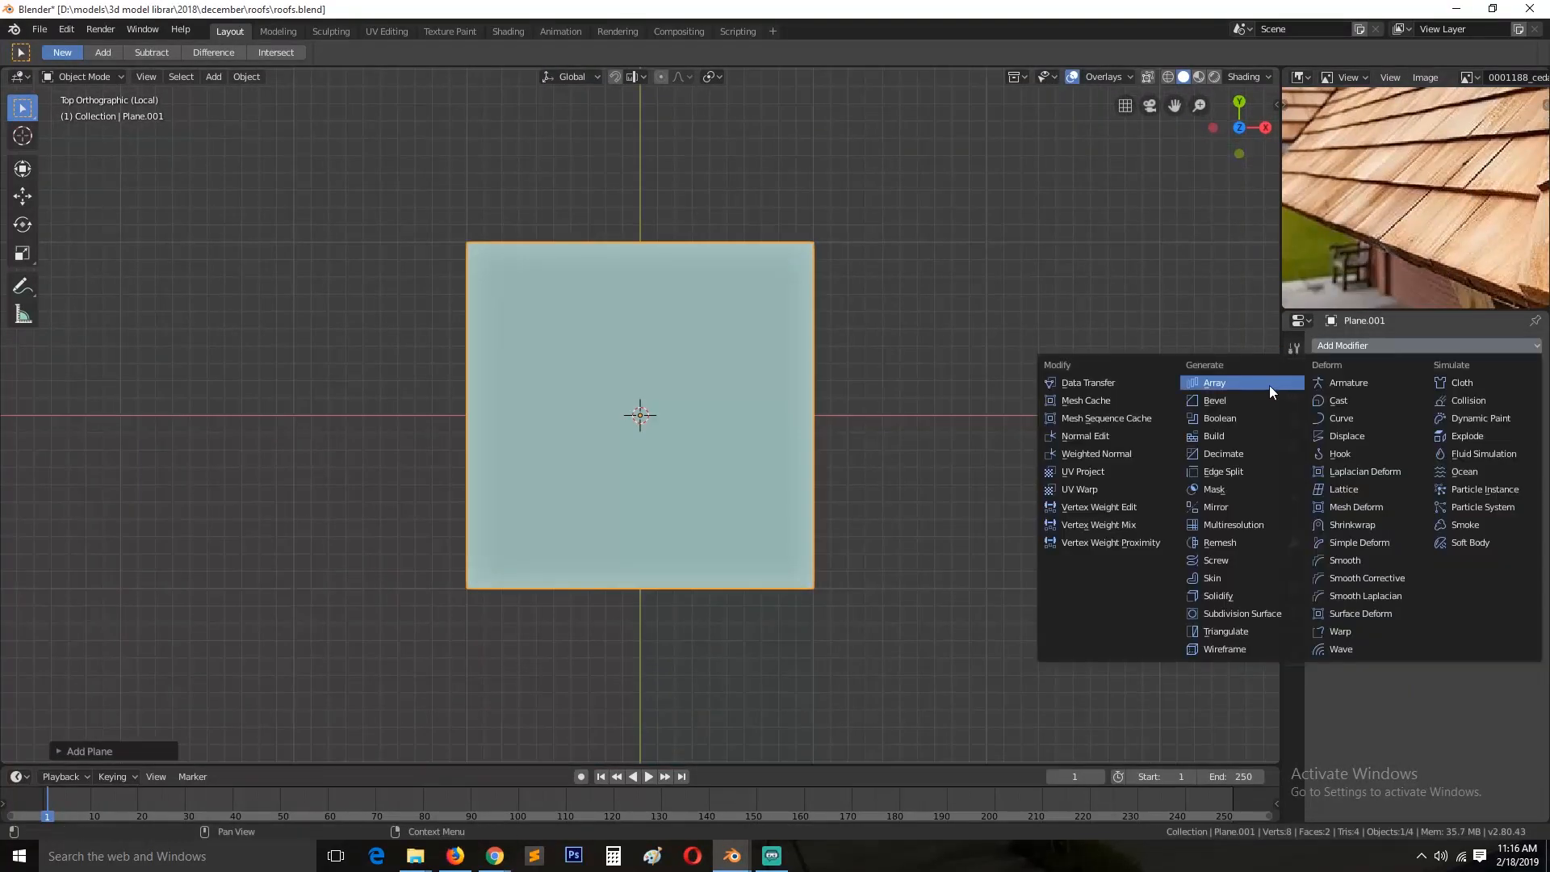
{"action": "left_click", "coordinate": [1269, 385]}
{"action": "left_click", "coordinate": [1528, 434]}
Step: Extrude the whole plane into a thin slab and split it lengthwise with a centered loop cut
{"action": "key", "text": "Tab"}
{"action": "middle_click_drag", "start_coordinate": [647, 477], "coordinate": [658, 332]}
{"action": "scroll", "coordinate": [658, 332], "scroll_direction": "up", "scroll_amount": 3}
{"action": "key", "text": "alt+a"}
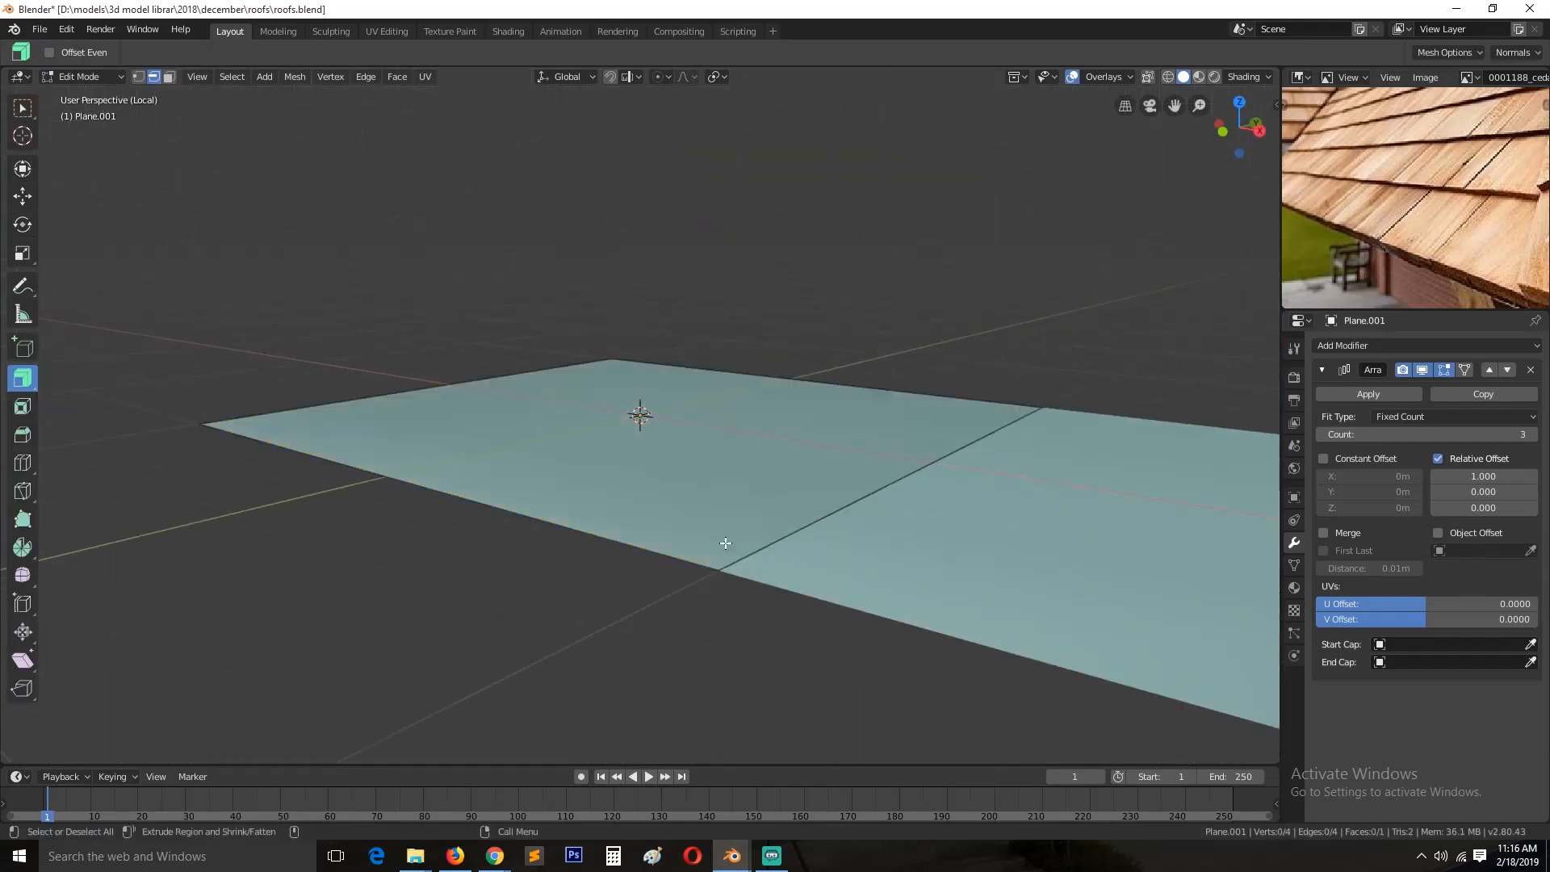
{"action": "key", "text": "a"}
{"action": "key", "text": "e"}
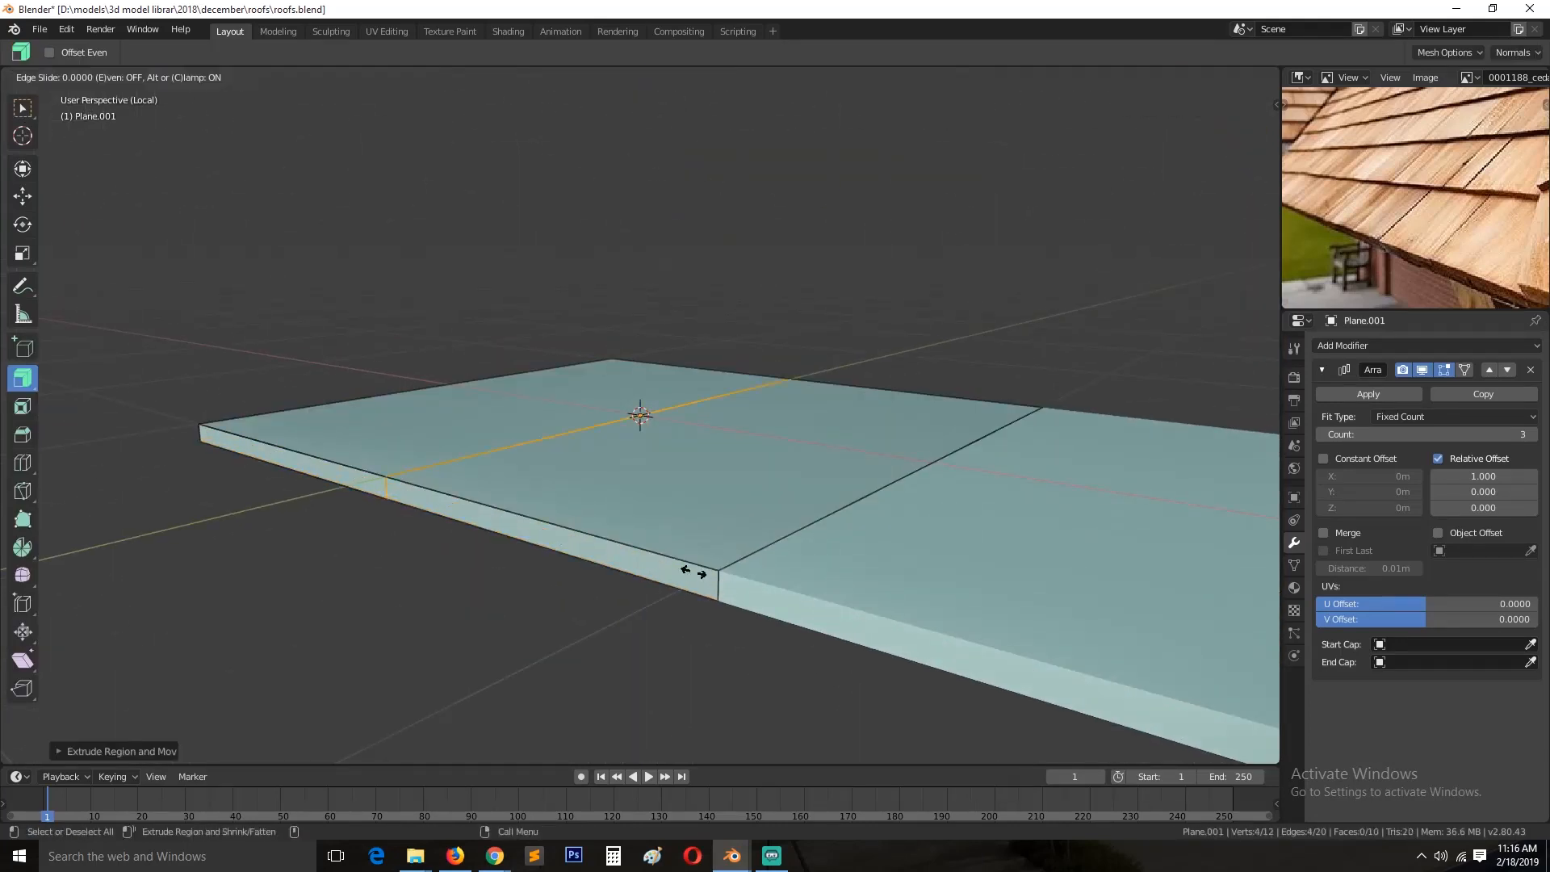
{"action": "right_click", "coordinate": [694, 573]}
Step: Delete the slab's faces on the negative X side of the center cut
{"action": "scroll", "coordinate": [696, 569], "scroll_direction": "down", "scroll_amount": 4}
{"action": "middle_click_drag", "start_coordinate": [696, 533], "coordinate": [807, 564]}
{"action": "key", "text": "3"}
{"action": "left_click", "coordinate": [658, 573]}
{"action": "key", "text": "x"}
{"action": "left_click", "coordinate": [657, 563]}
Step: Cut a horizontal loop through the slab's thickness and extrude the lower side face slightly along X as a lip
{"action": "middle_click_drag", "start_coordinate": [674, 533], "coordinate": [580, 491]}
{"action": "scroll", "coordinate": [840, 638], "scroll_direction": "up", "scroll_amount": 4}
{"action": "middle_click_drag", "start_coordinate": [886, 674], "coordinate": [779, 517], "text": "shift"}
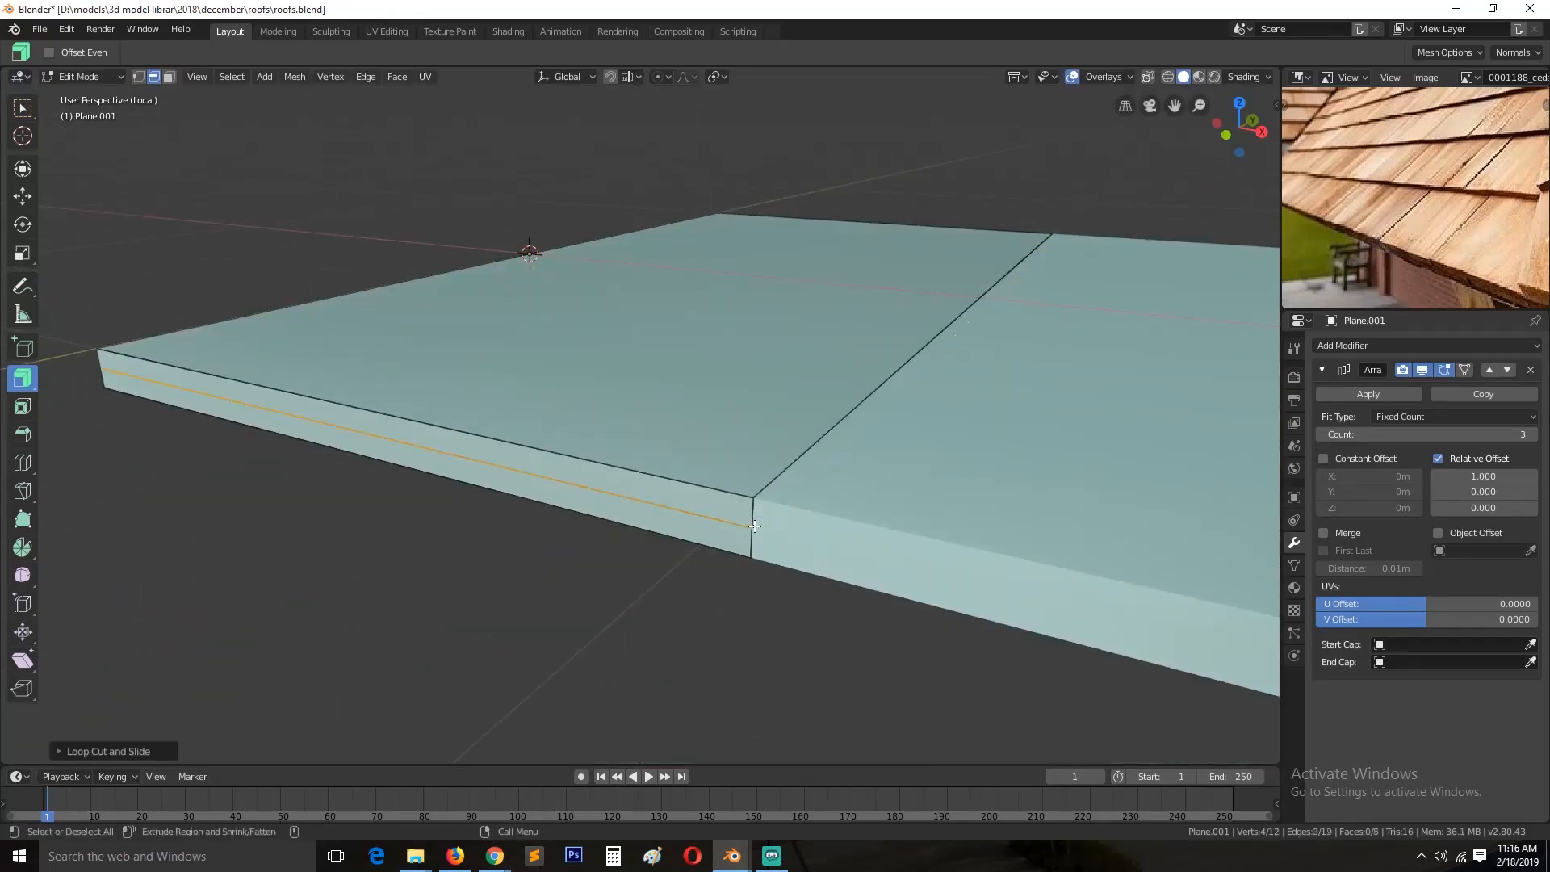
{"action": "key", "text": "shift+z"}
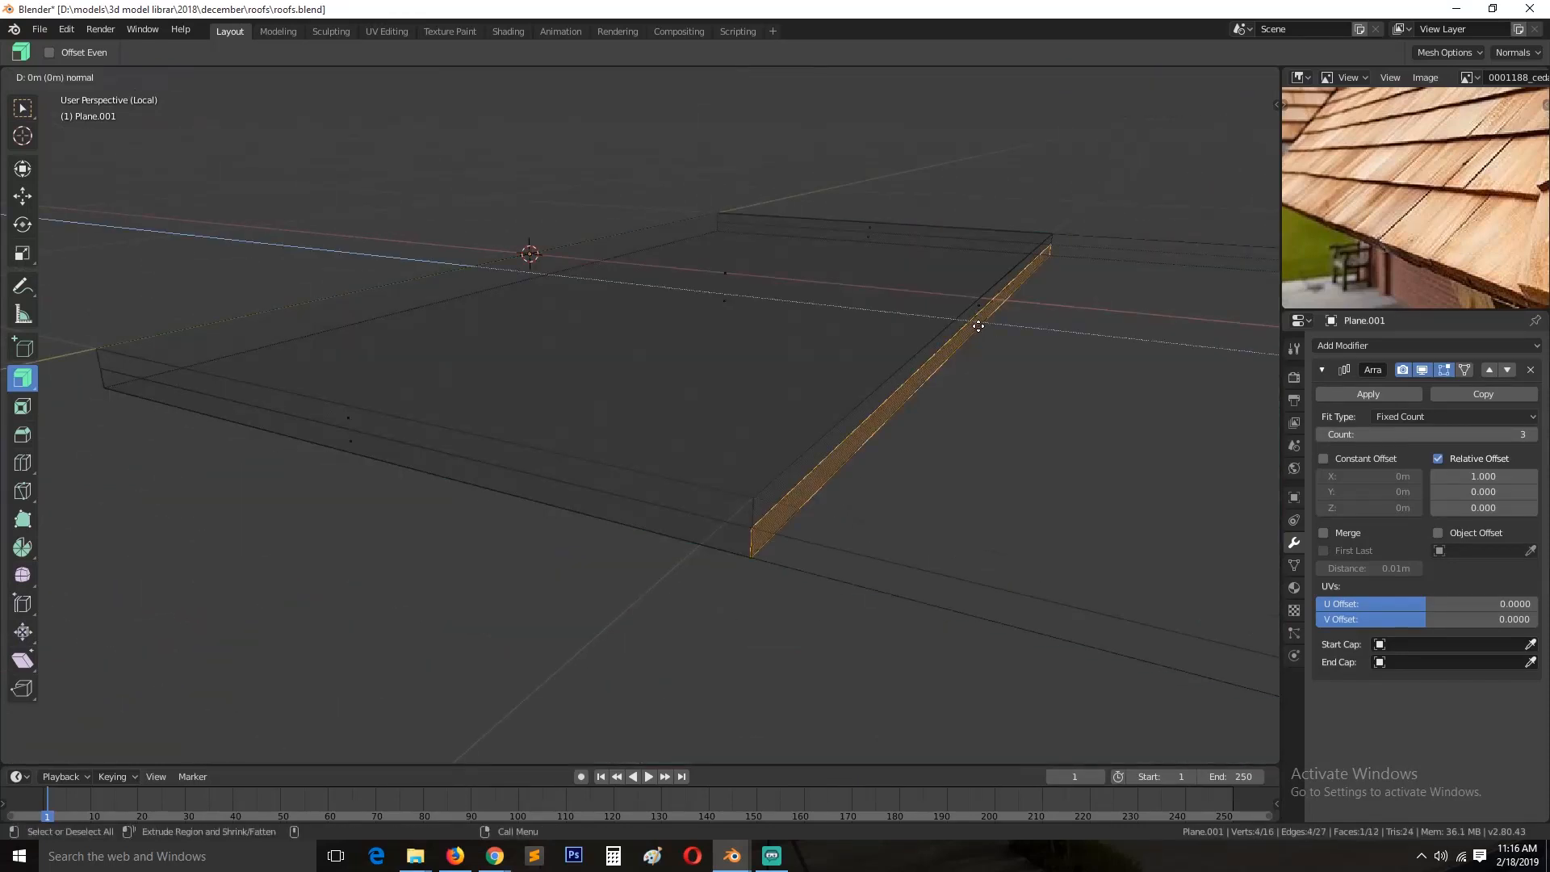
{"action": "left_click", "coordinate": [996, 326]}
{"action": "key", "text": "shift+z"}
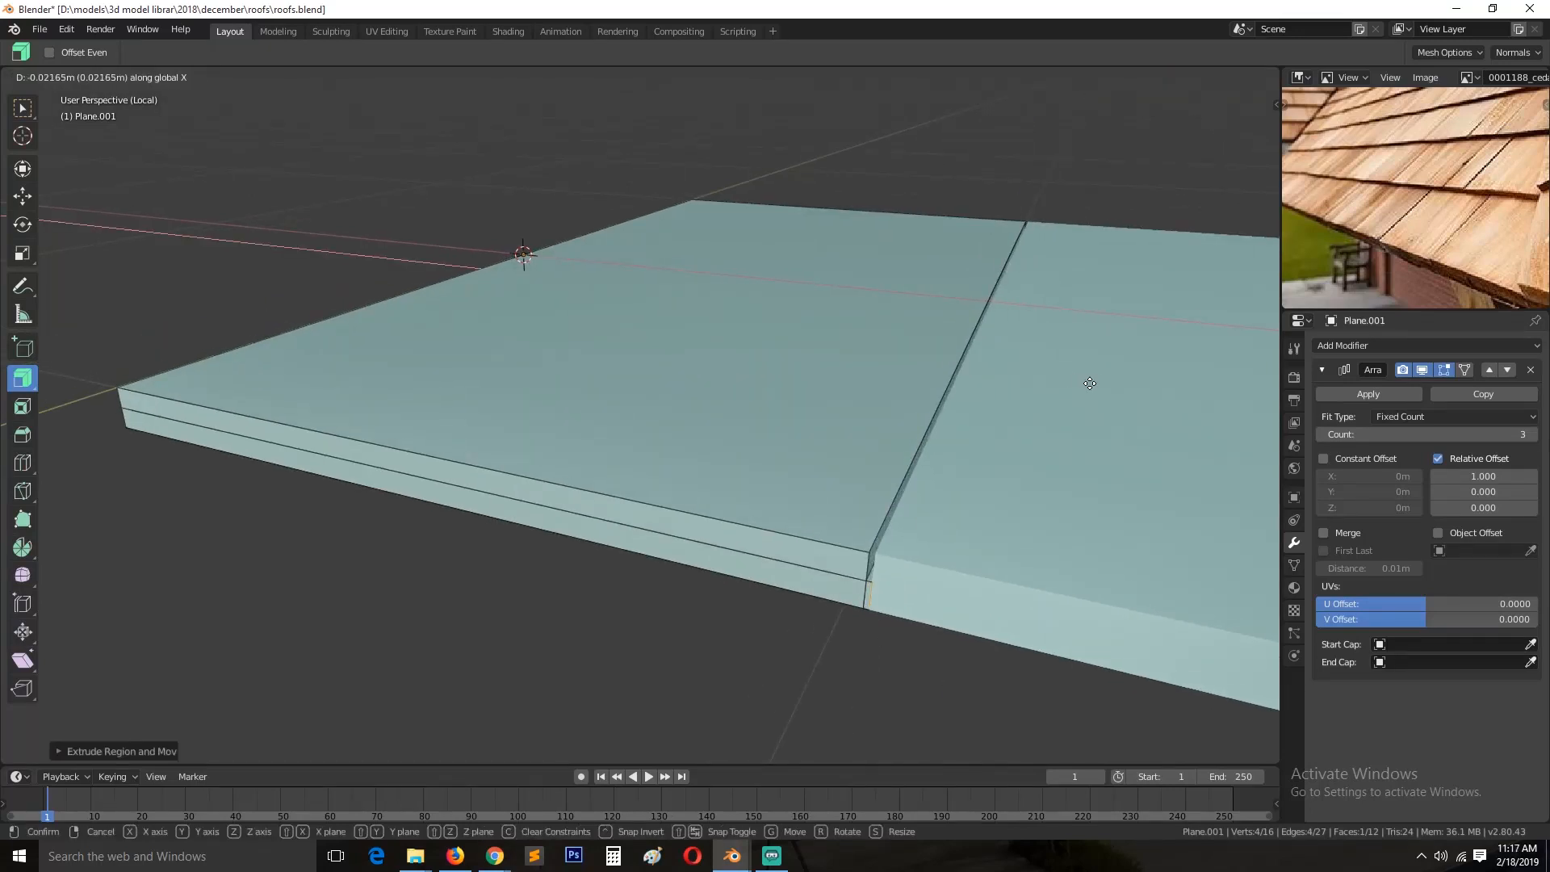
{"action": "left_click", "coordinate": [1122, 386]}
Step: Add a centered loop cut across the tile to divide it into front and rear halves
{"action": "key", "text": "Tab"}
{"action": "scroll", "coordinate": [1050, 403], "scroll_direction": "down", "scroll_amount": 4}
{"action": "middle_click_drag", "start_coordinate": [872, 444], "coordinate": [798, 434]}
{"action": "key", "text": "alt+a"}
{"action": "scroll", "coordinate": [759, 472], "scroll_direction": "down", "scroll_amount": 3}
{"action": "scroll", "coordinate": [761, 506], "scroll_direction": "up", "scroll_amount": 3}
{"action": "key", "text": "Tab"}
{"action": "key", "text": "alt+a"}
{"action": "left_click", "coordinate": [788, 365]}
{"action": "right_click", "coordinate": [788, 365]}
Step: Delete the unneeded groove faces beside the crosswise cut and cap the groove there with a small four-sided face
{"action": "key", "text": "alt+a"}
{"action": "scroll", "coordinate": [851, 436], "scroll_direction": "up", "scroll_amount": 5}
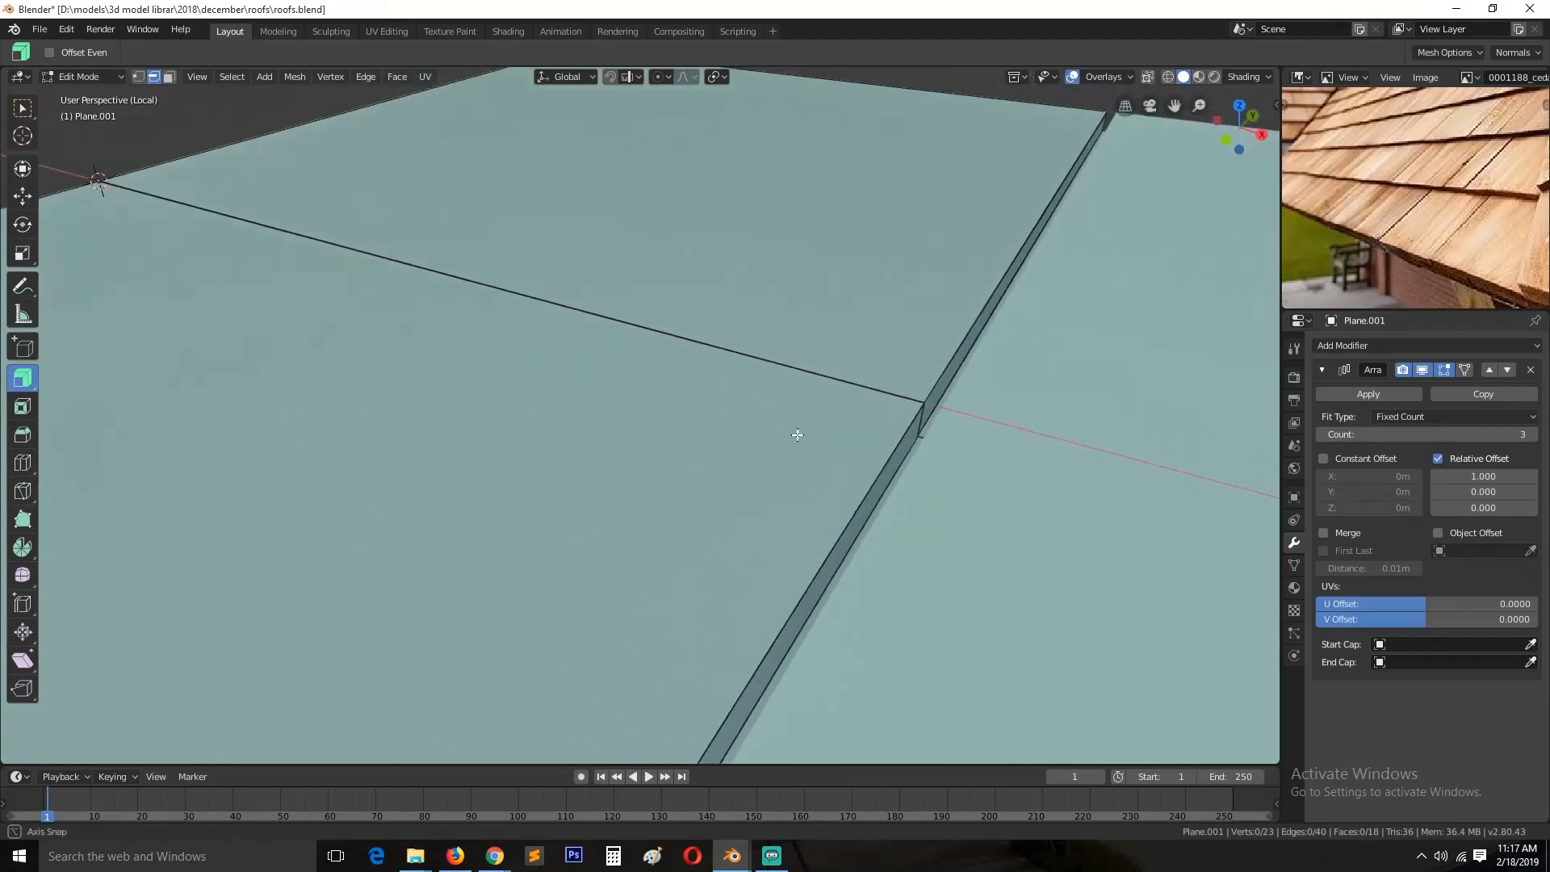
{"action": "middle_click_drag", "start_coordinate": [959, 382], "coordinate": [1008, 289]}
{"action": "left_click", "coordinate": [986, 361], "text": "shift"}
{"action": "key", "text": "x"}
{"action": "left_click", "coordinate": [1001, 374]}
{"action": "key", "text": "2"}
{"action": "left_click", "coordinate": [988, 326]}
{"action": "key", "text": "3"}
{"action": "key", "text": "1"}
{"action": "key", "text": "2"}
{"action": "middle_click_drag", "start_coordinate": [910, 324], "coordinate": [987, 367]}
{"action": "left_click", "coordinate": [980, 330]}
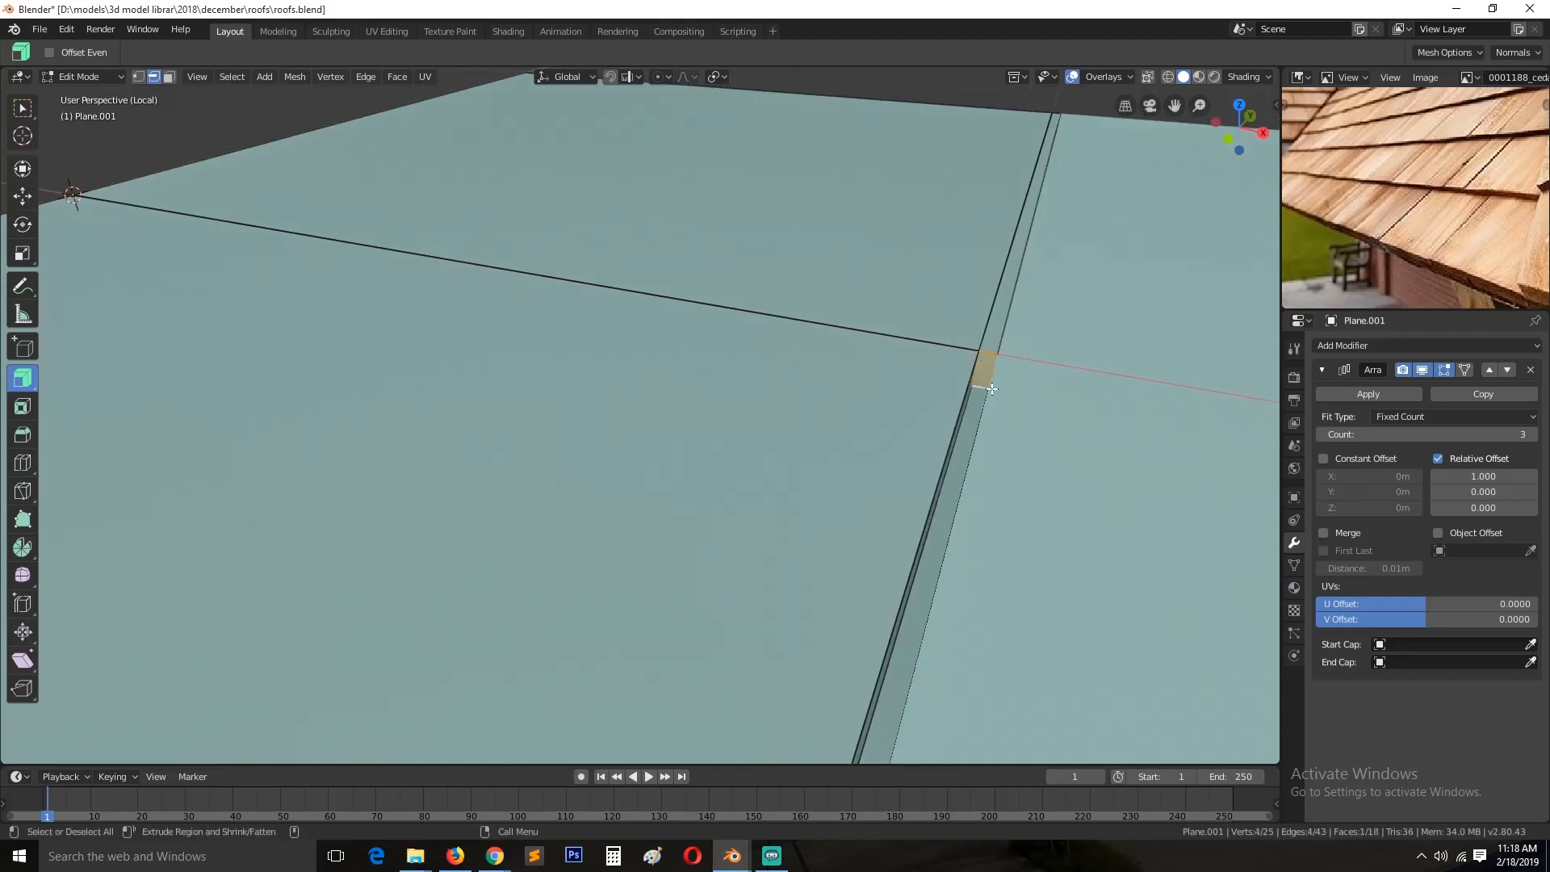
Step: Hide the Array modifier's result in the viewport and fill the missing faces along the tile's side
{"action": "scroll", "coordinate": [991, 389], "scroll_direction": "down", "scroll_amount": 4}
{"action": "left_click", "coordinate": [1422, 370]}
{"action": "middle_click_drag", "start_coordinate": [799, 411], "coordinate": [615, 392]}
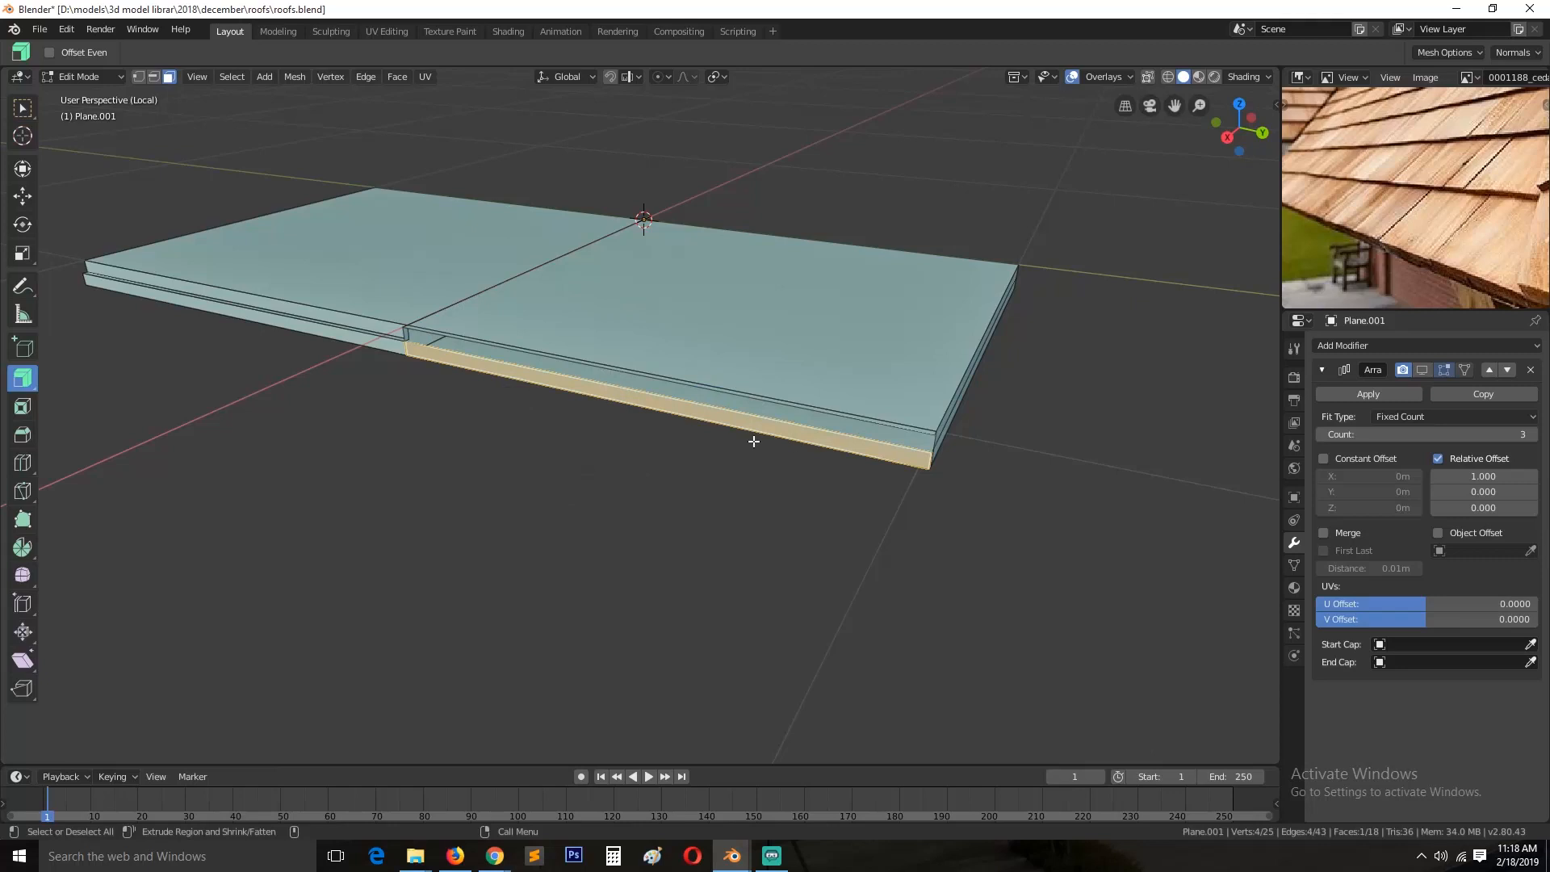
{"action": "scroll", "coordinate": [759, 419], "scroll_direction": "up", "scroll_amount": 5}
{"action": "middle_click_drag", "start_coordinate": [761, 422], "coordinate": [562, 409]}
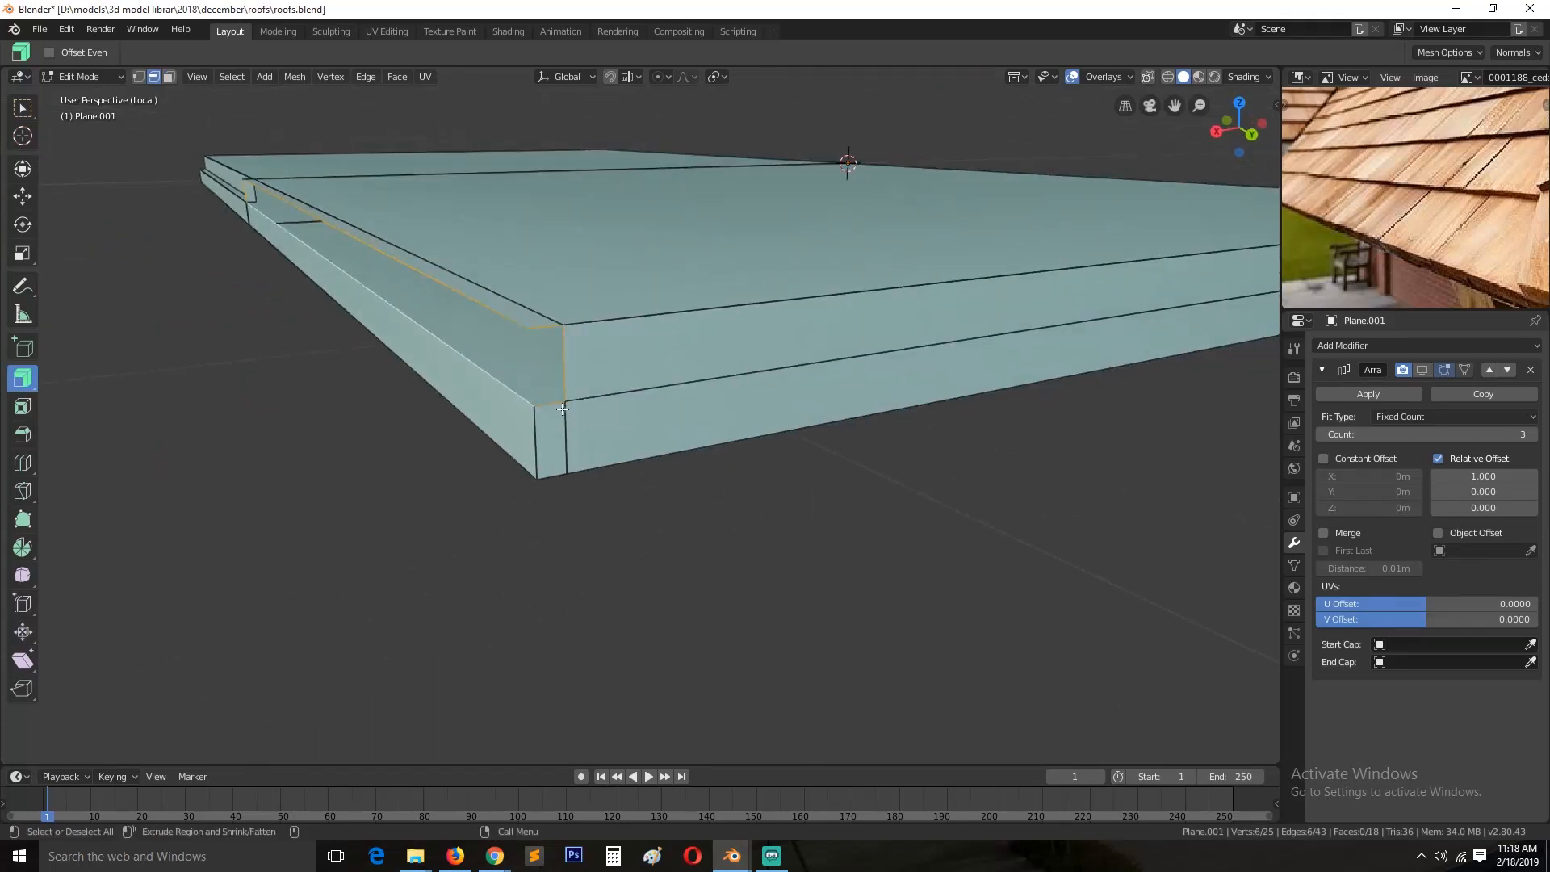
{"action": "key", "text": "Tab"}
{"action": "scroll", "coordinate": [523, 493], "scroll_direction": "down", "scroll_amount": 5}
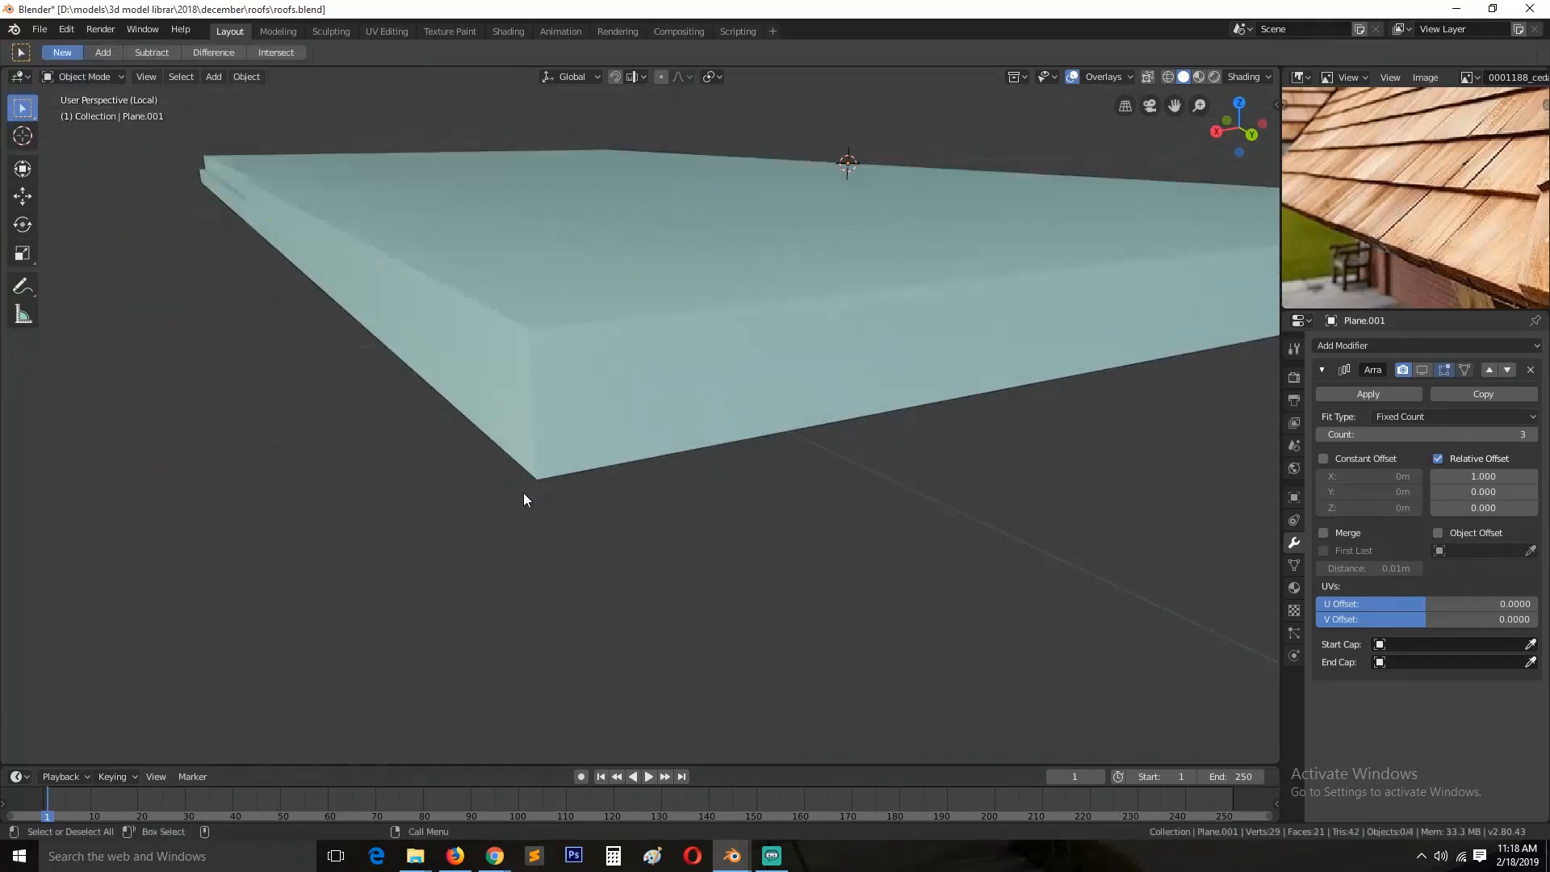
Step: Save the file and show the array copies in the viewport again
{"action": "key", "text": "ctrl+s"}
{"action": "middle_click_drag", "start_coordinate": [754, 495], "coordinate": [701, 519]}
{"action": "left_click", "coordinate": [1422, 370]}
{"action": "middle_click_drag", "start_coordinate": [1110, 460], "coordinate": [1041, 426]}
Step: Extrude the top face of the tile's rear half upward into a raised step and save the file
{"action": "key", "text": "Tab"}
{"action": "key", "text": "alt+a"}
{"action": "scroll", "coordinate": [923, 360], "scroll_direction": "up", "scroll_amount": 4}
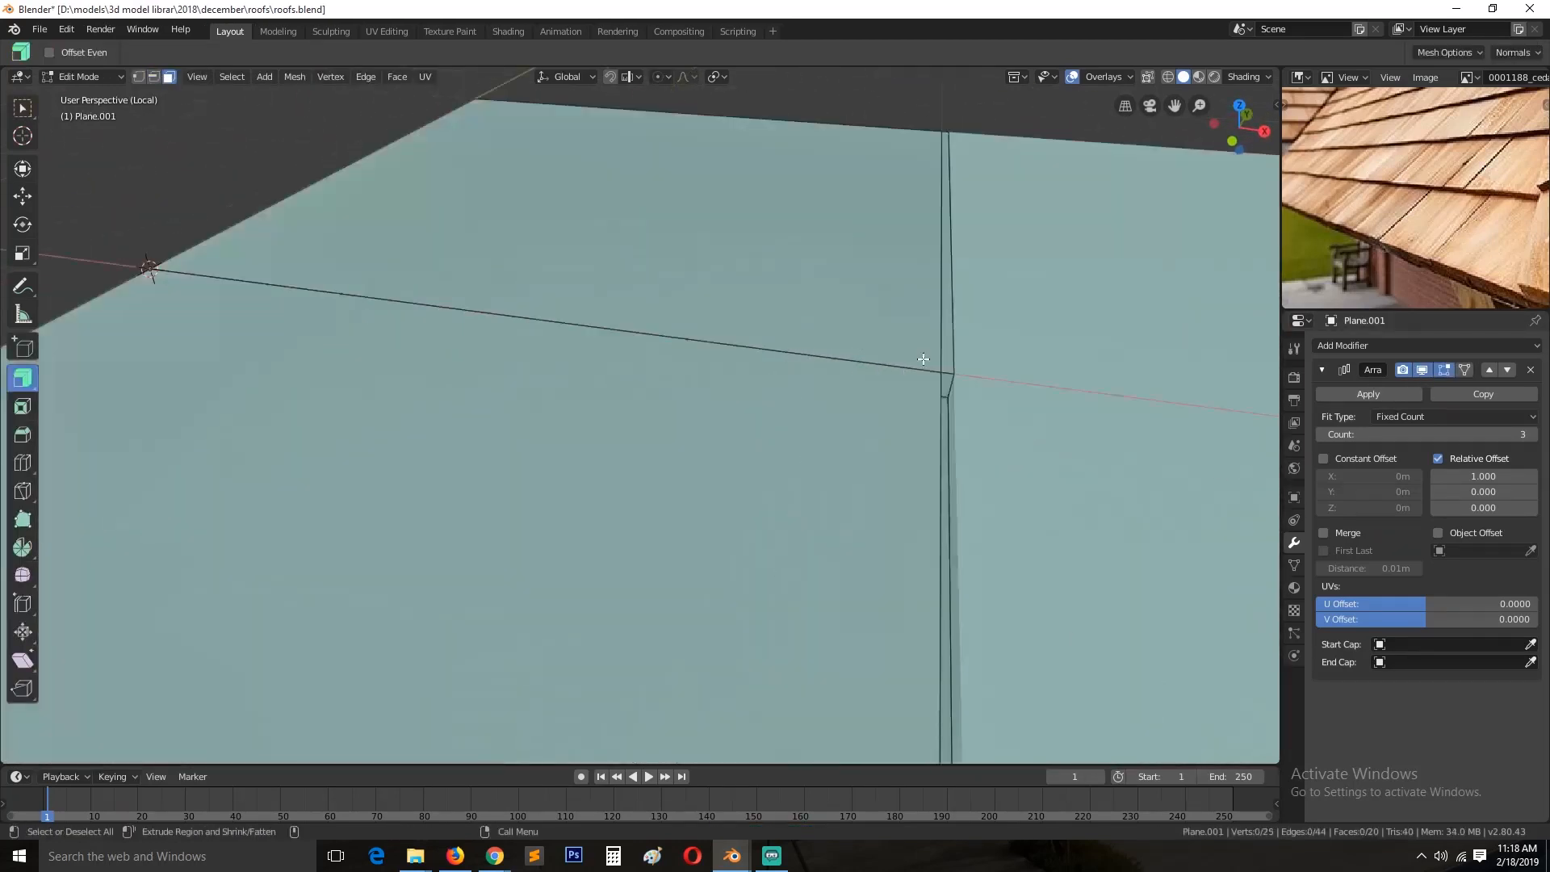
{"action": "key", "text": "e"}
{"action": "key", "text": "Tab"}
{"action": "scroll", "coordinate": [863, 383], "scroll_direction": "down", "scroll_amount": 4}
{"action": "middle_click_drag", "start_coordinate": [800, 452], "coordinate": [862, 549]}
{"action": "scroll", "coordinate": [877, 464], "scroll_direction": "up", "scroll_amount": 2}
{"action": "key", "text": "ctrl+s"}
Step: Add a lengthwise loop cut and slide it close to the tile's edge at X 0
{"action": "key", "text": "Tab"}
{"action": "key", "text": "alt+a"}
{"action": "scroll", "coordinate": [852, 549], "scroll_direction": "up", "scroll_amount": 1}
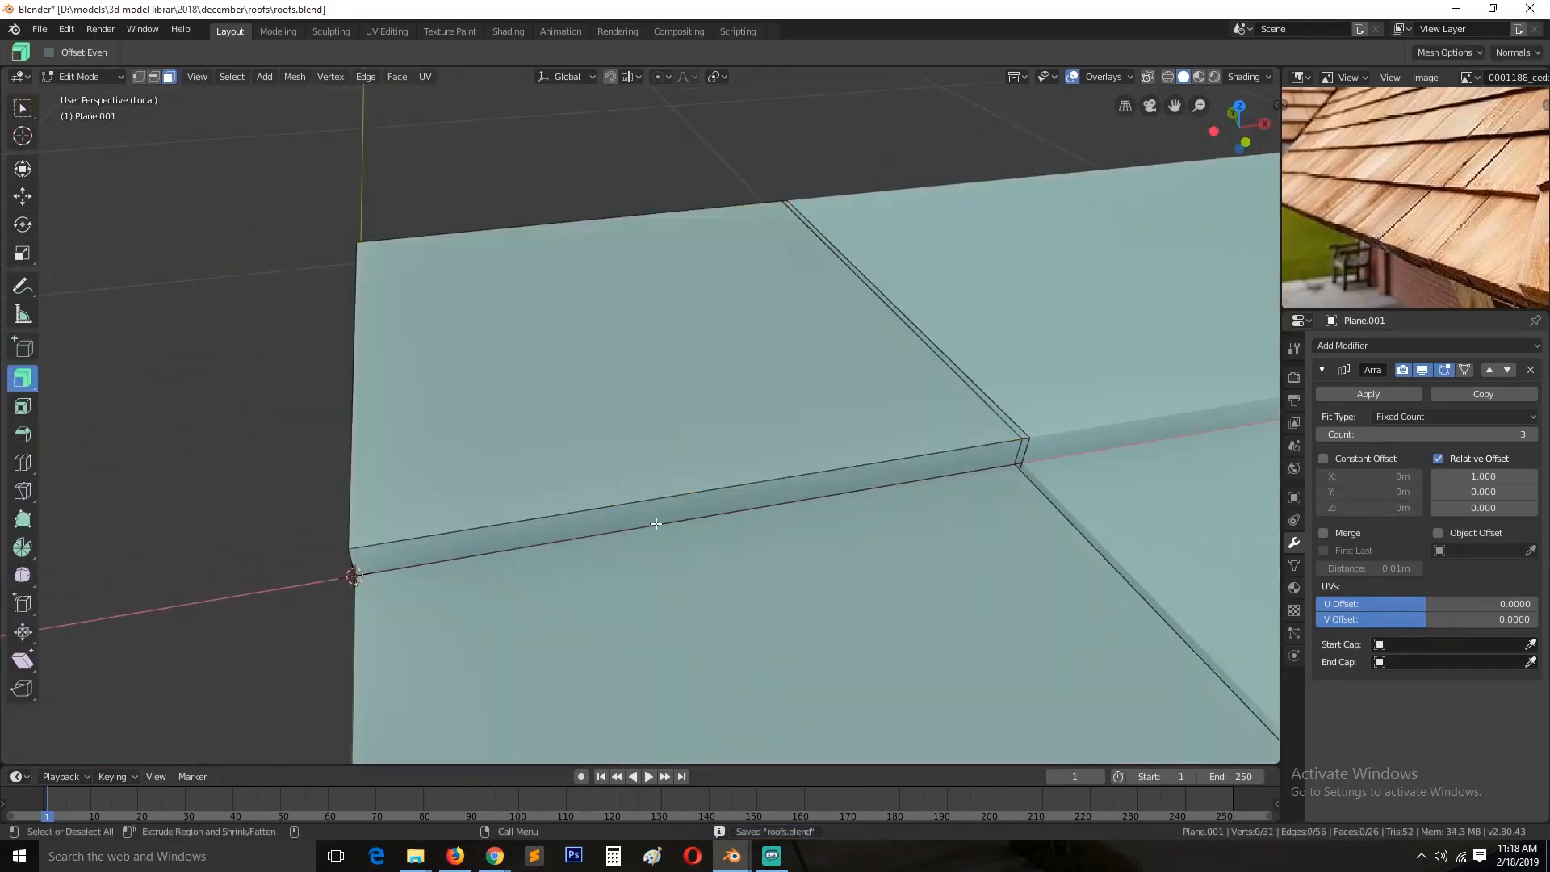
{"action": "middle_click_drag", "start_coordinate": [657, 525], "coordinate": [864, 488]}
{"action": "key", "text": "ctrl+r"}
{"action": "left_click", "coordinate": [759, 467]}
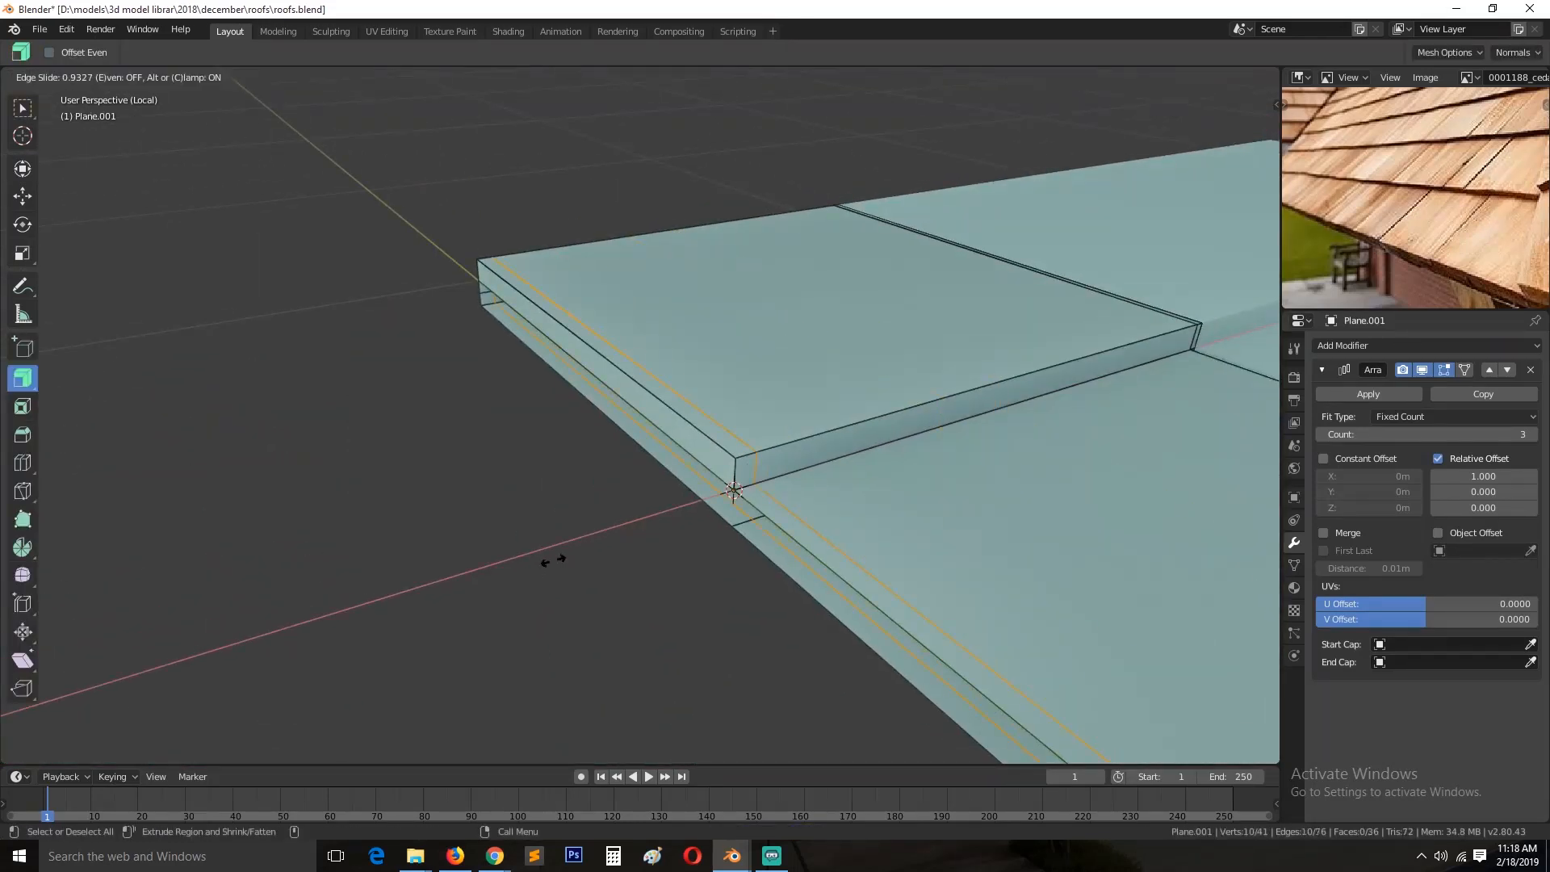
{"action": "left_click", "coordinate": [553, 559]}
Step: Delete the selected faces around the narrow strip at X 0 and fill the remaining gap with a face
{"action": "scroll", "coordinate": [634, 563], "scroll_direction": "up", "scroll_amount": 2}
{"action": "left_click", "coordinate": [815, 456], "text": "shift"}
{"action": "middle_click_drag", "start_coordinate": [880, 489], "coordinate": [1142, 496]}
{"action": "key", "text": "x"}
{"action": "left_click", "coordinate": [714, 265]}
{"action": "middle_click_drag", "start_coordinate": [646, 412], "coordinate": [933, 308]}
{"action": "left_click", "coordinate": [338, 603], "text": "shift"}
{"action": "key", "text": "f"}
Step: Cut a lengthwise edge loop down the middle of the tile and widen it into a narrow strip
{"action": "key", "text": "Tab"}
{"action": "left_click", "coordinate": [680, 544]}
{"action": "scroll", "coordinate": [680, 544], "scroll_direction": "down", "scroll_amount": 5}
{"action": "middle_click_drag", "start_coordinate": [680, 544], "coordinate": [560, 379]}
{"action": "scroll", "coordinate": [647, 512], "scroll_direction": "up", "scroll_amount": 4}
{"action": "key", "text": "Tab"}
{"action": "key", "text": "3"}
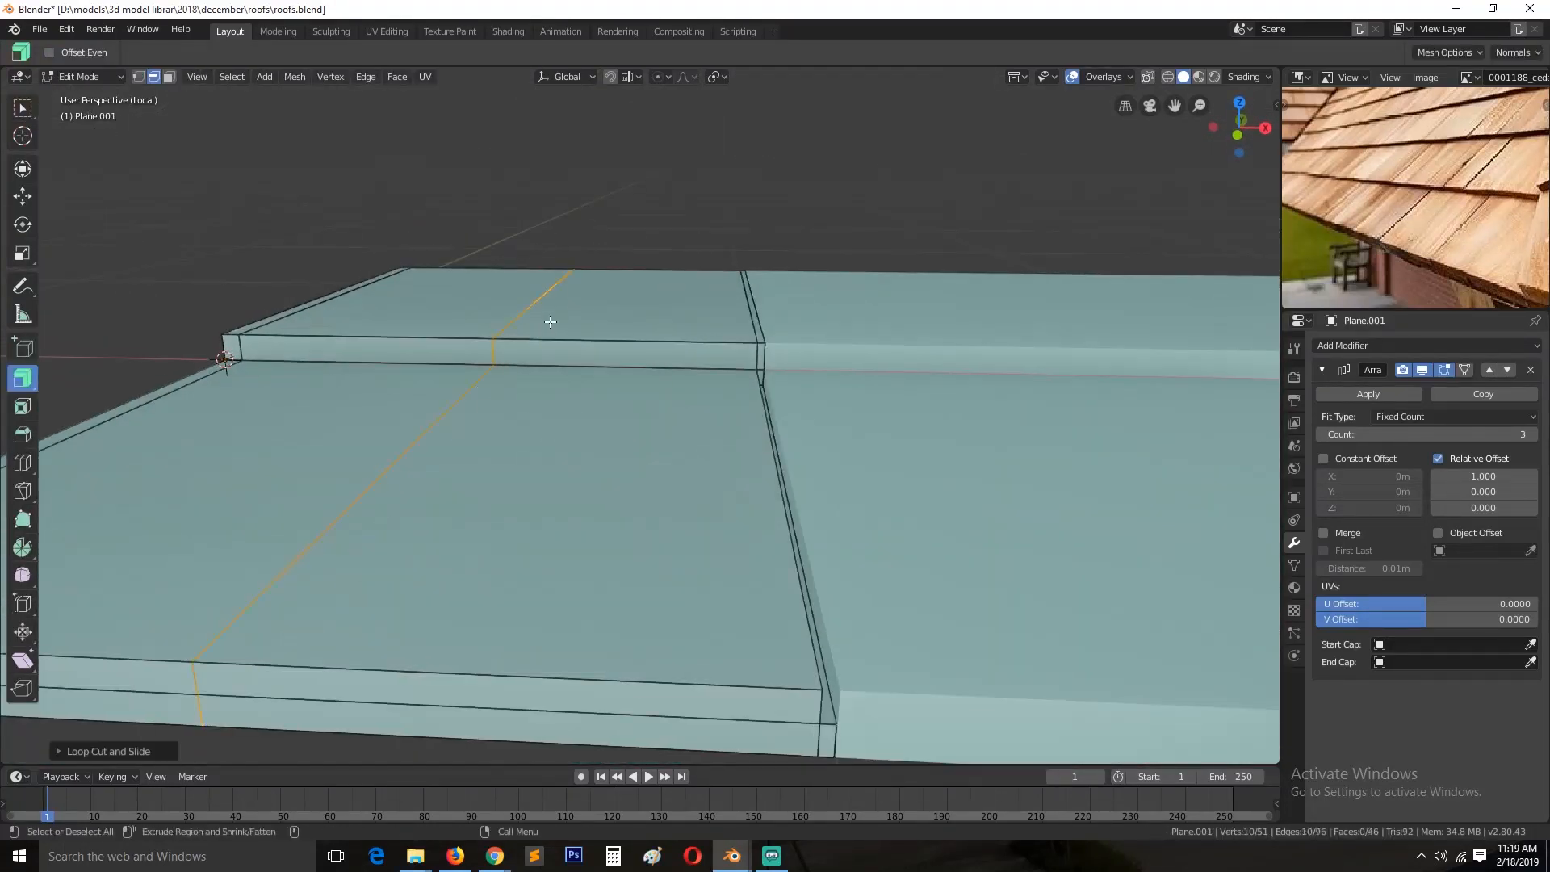
{"action": "scroll", "coordinate": [595, 377], "scroll_direction": "up", "scroll_amount": 3}
{"action": "middle_click_drag", "start_coordinate": [595, 377], "coordinate": [696, 448], "text": "shift"}
Step: Delete the narrow strip's faces on the raised rear half to open a central groove
{"action": "key", "text": "3"}
{"action": "left_click", "coordinate": [516, 627]}
{"action": "left_click", "coordinate": [540, 542], "text": "shift"}
{"action": "middle_click_drag", "start_coordinate": [662, 379], "coordinate": [379, 365]}
{"action": "left_click", "coordinate": [873, 595], "text": "shift"}
{"action": "key", "text": "x"}
{"action": "middle_click_drag", "start_coordinate": [945, 569], "coordinate": [653, 525]}
{"action": "key", "text": "x"}
{"action": "left_click", "coordinate": [801, 647]}
Step: Fill the open side walls of the central groove with faces and check the repeated tiles
{"action": "key", "text": "2"}
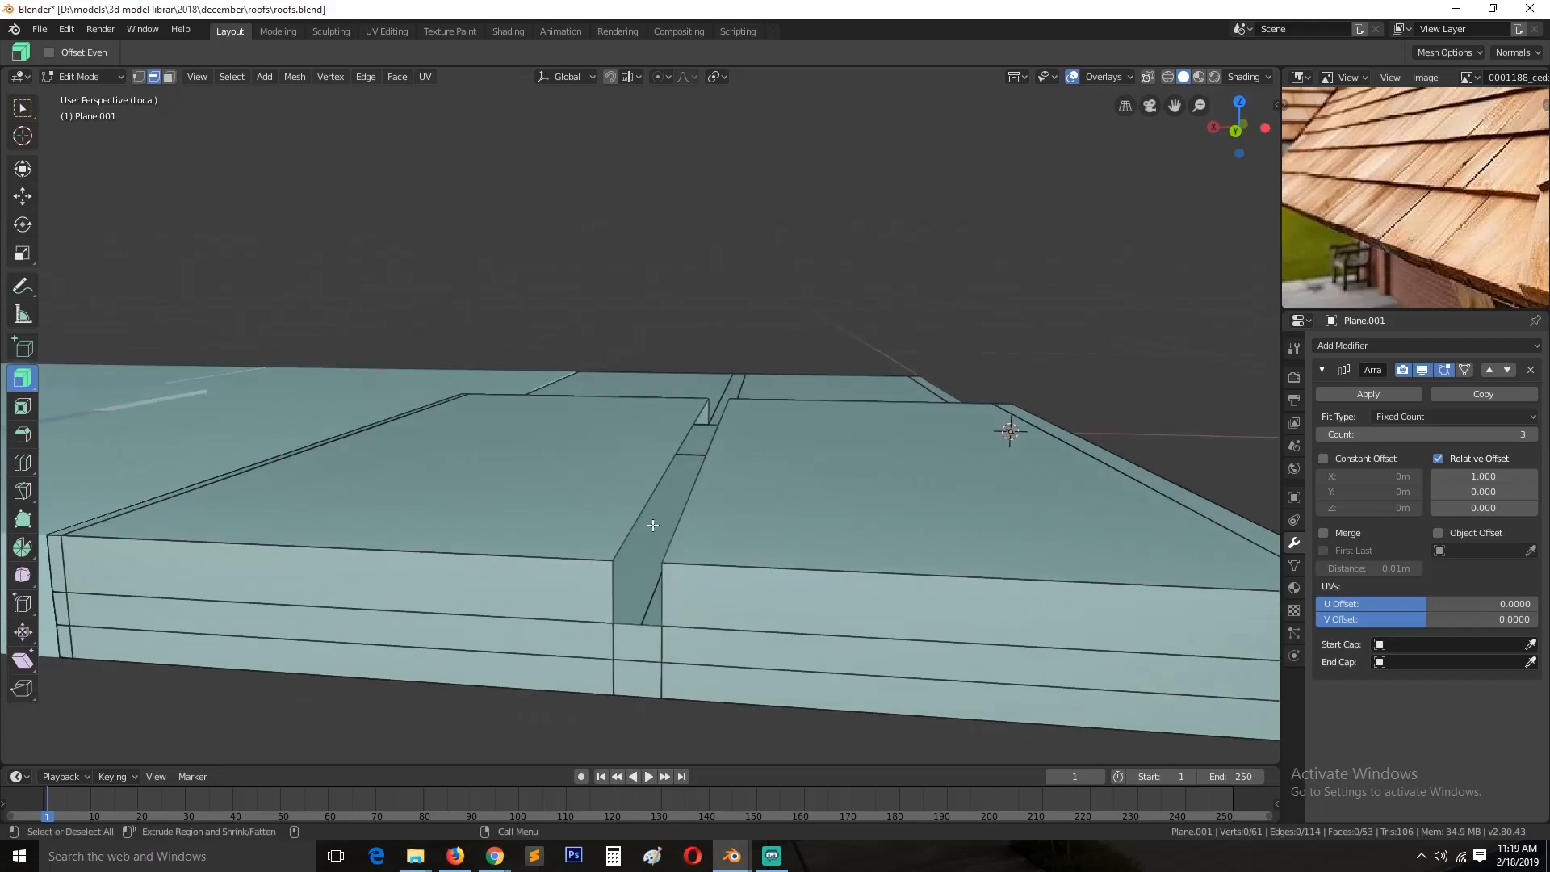
{"action": "middle_click_drag", "start_coordinate": [619, 592], "coordinate": [741, 593]}
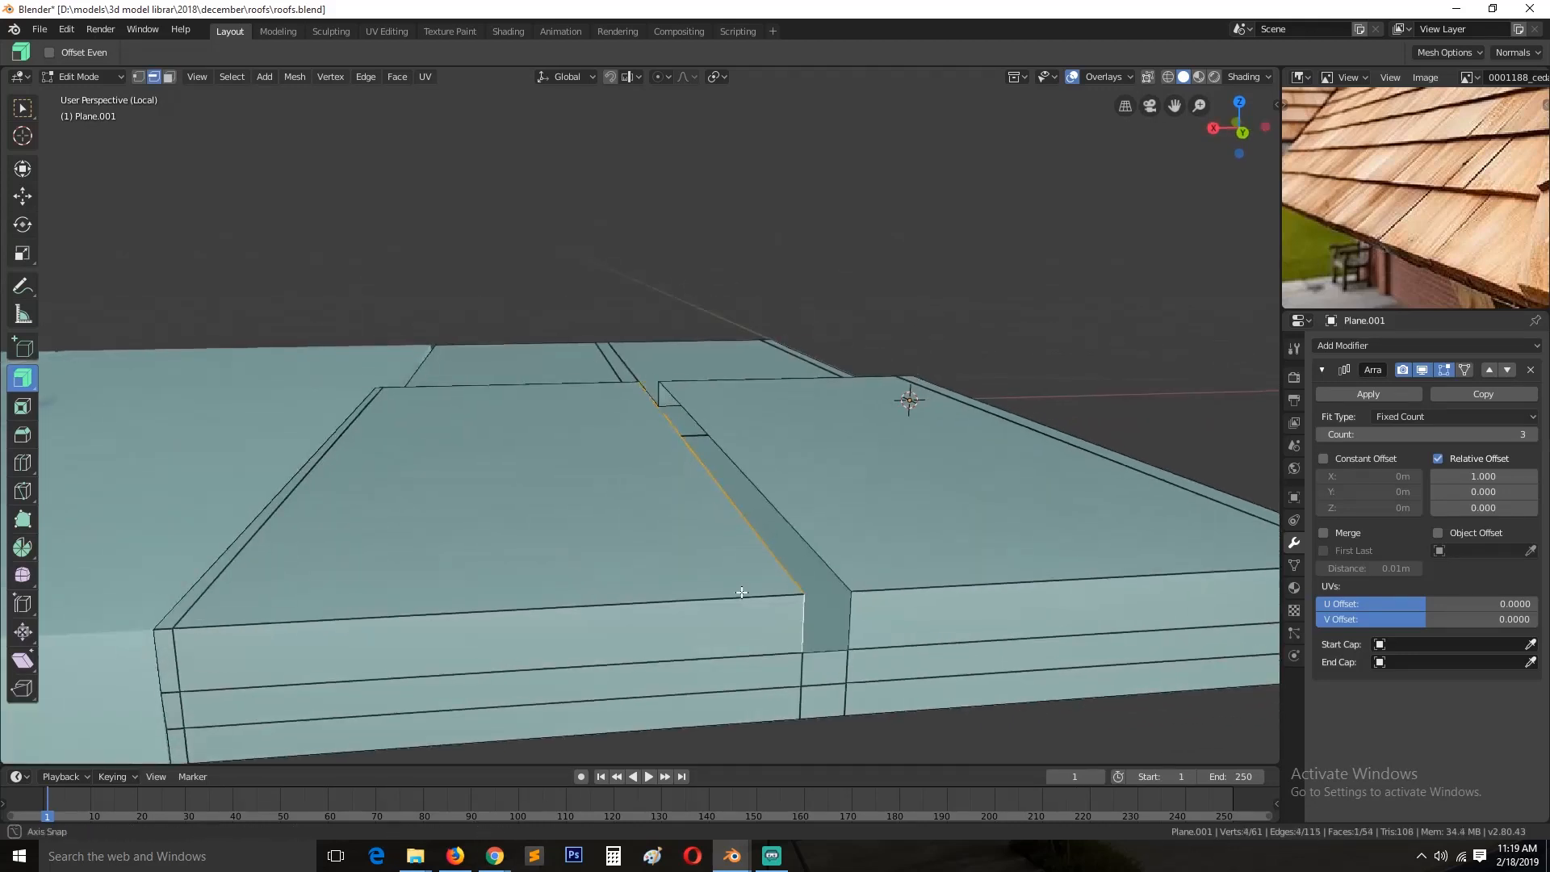
{"action": "key", "text": "f"}
{"action": "key", "text": "Tab"}
{"action": "key", "text": "alt+a"}
{"action": "scroll", "coordinate": [832, 597], "scroll_direction": "down", "scroll_amount": 5}
{"action": "middle_click_drag", "start_coordinate": [835, 565], "coordinate": [523, 434]}
Step: Copy the Array modifier, set the copy's relative offset to 0 on X and 1 on Y, and save the file
{"action": "left_click", "coordinate": [523, 434]}
{"action": "left_click", "coordinate": [1457, 395]}
{"action": "left_click", "coordinate": [1322, 370]}
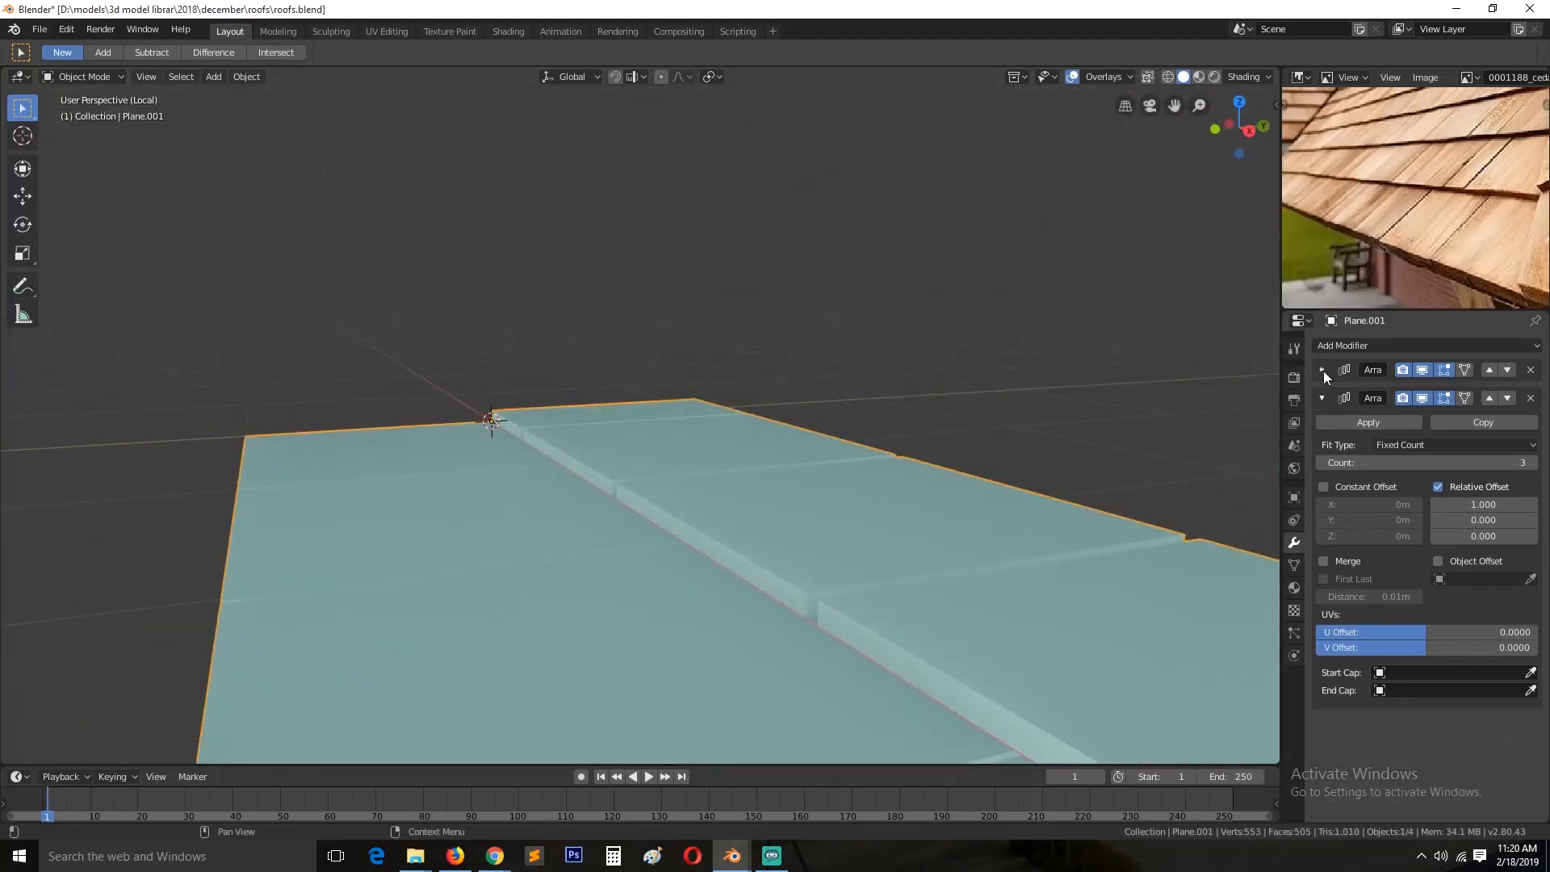
{"action": "type", "text": "0"}
{"action": "key", "text": "Tab"}
{"action": "type", "text": "1"}
{"action": "key", "text": "Return"}
{"action": "scroll", "coordinate": [961, 538], "scroll_direction": "down", "scroll_amount": 4}
{"action": "middle_click_drag", "start_coordinate": [960, 538], "coordinate": [1019, 625]}
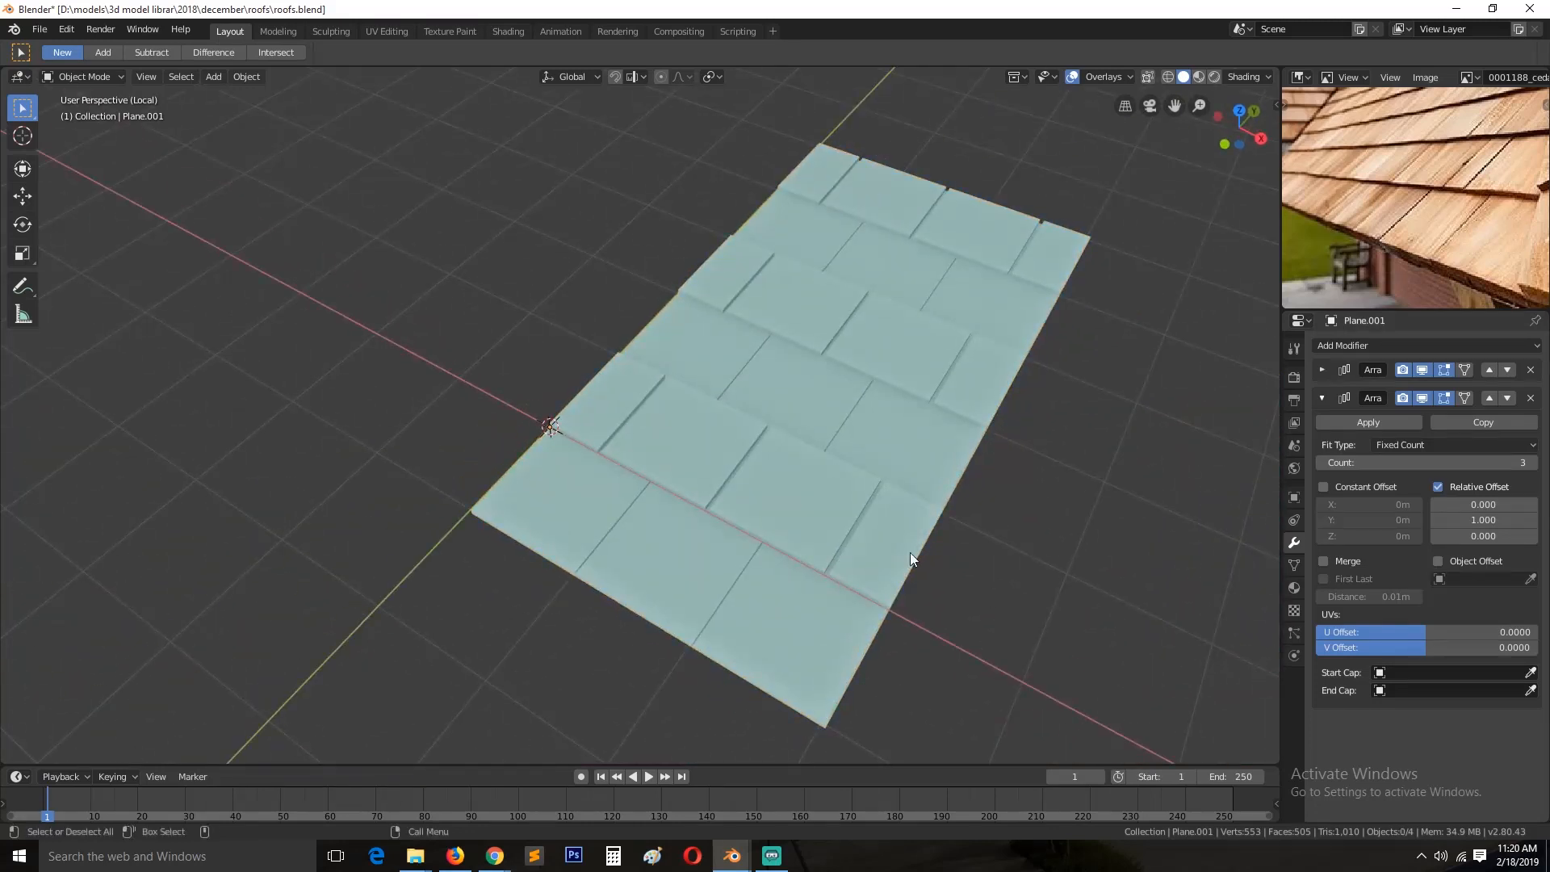
{"action": "scroll", "coordinate": [909, 552], "scroll_direction": "up", "scroll_amount": 3}
{"action": "key", "text": "ctrl+s"}
Step: Select the top edges along the raised tile's rear end and lower them along Z so the tile slopes
{"action": "middle_click_drag", "start_coordinate": [907, 621], "coordinate": [650, 615]}
{"action": "key", "text": "Tab"}
{"action": "scroll", "coordinate": [727, 618], "scroll_direction": "up", "scroll_amount": 4}
{"action": "left_click", "coordinate": [806, 623], "text": "alt"}
{"action": "middle_click_drag", "start_coordinate": [806, 622], "coordinate": [747, 593]}
{"action": "left_click", "coordinate": [985, 563], "text": "alt+shift"}
{"action": "middle_click_drag", "start_coordinate": [985, 565], "coordinate": [892, 557]}
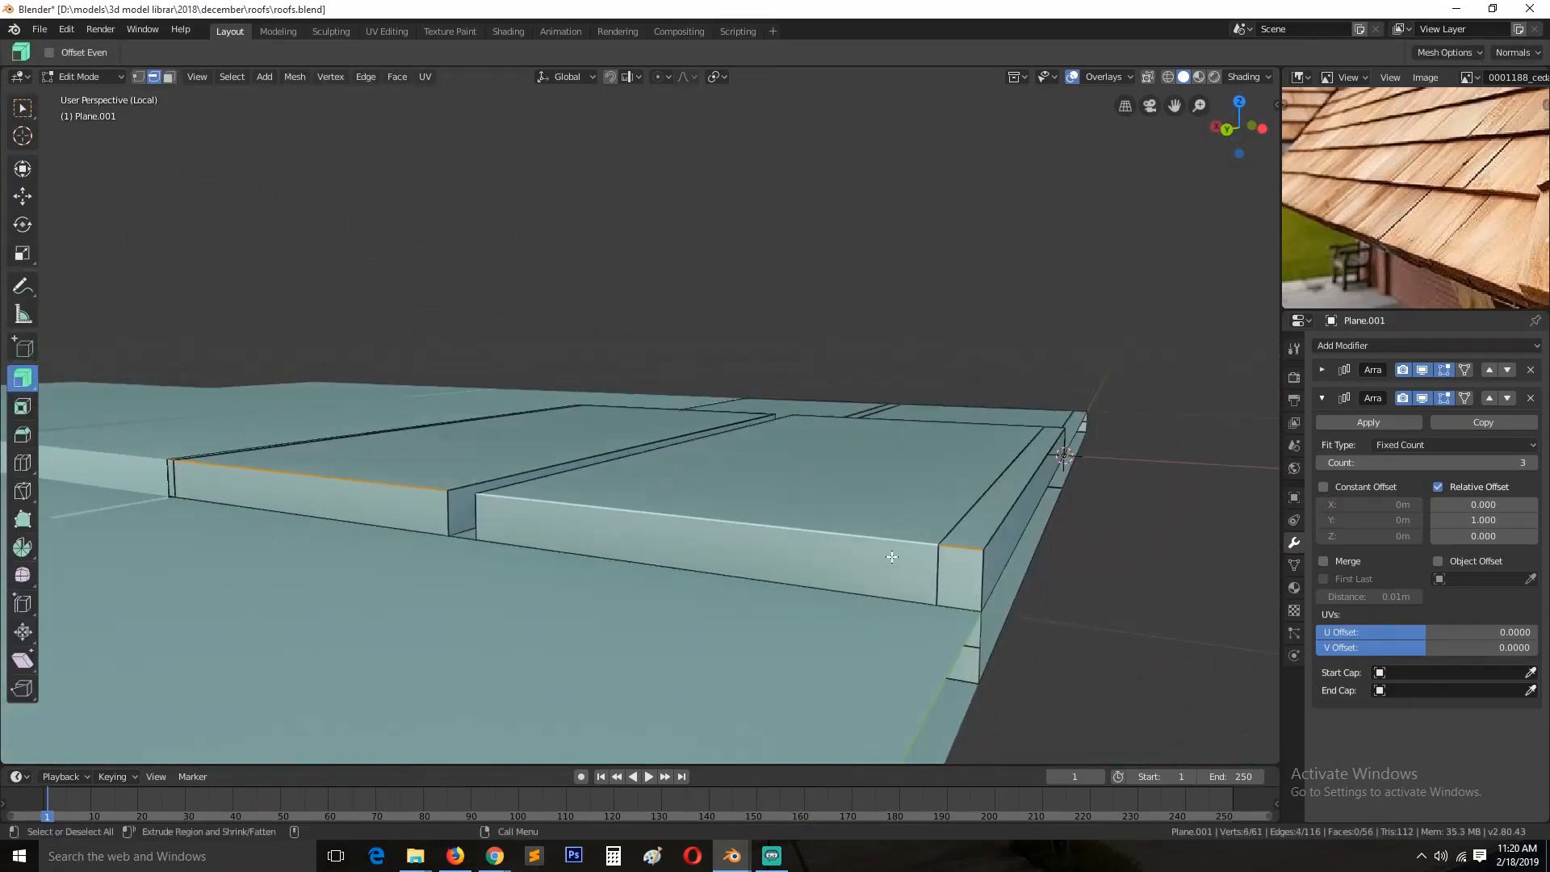
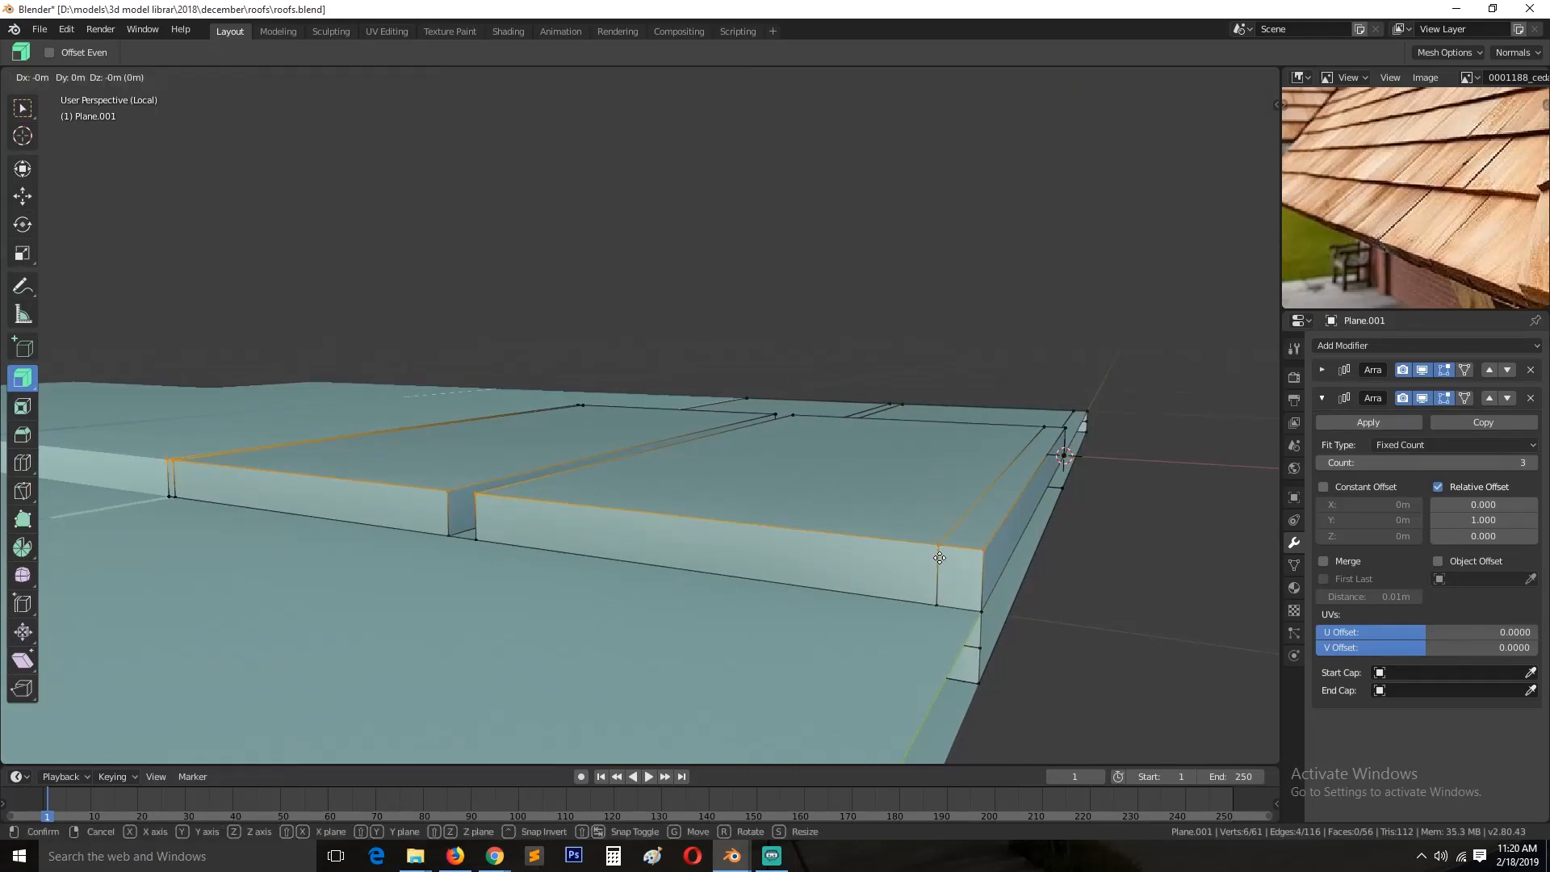
{"action": "left_click", "coordinate": [637, 77]}
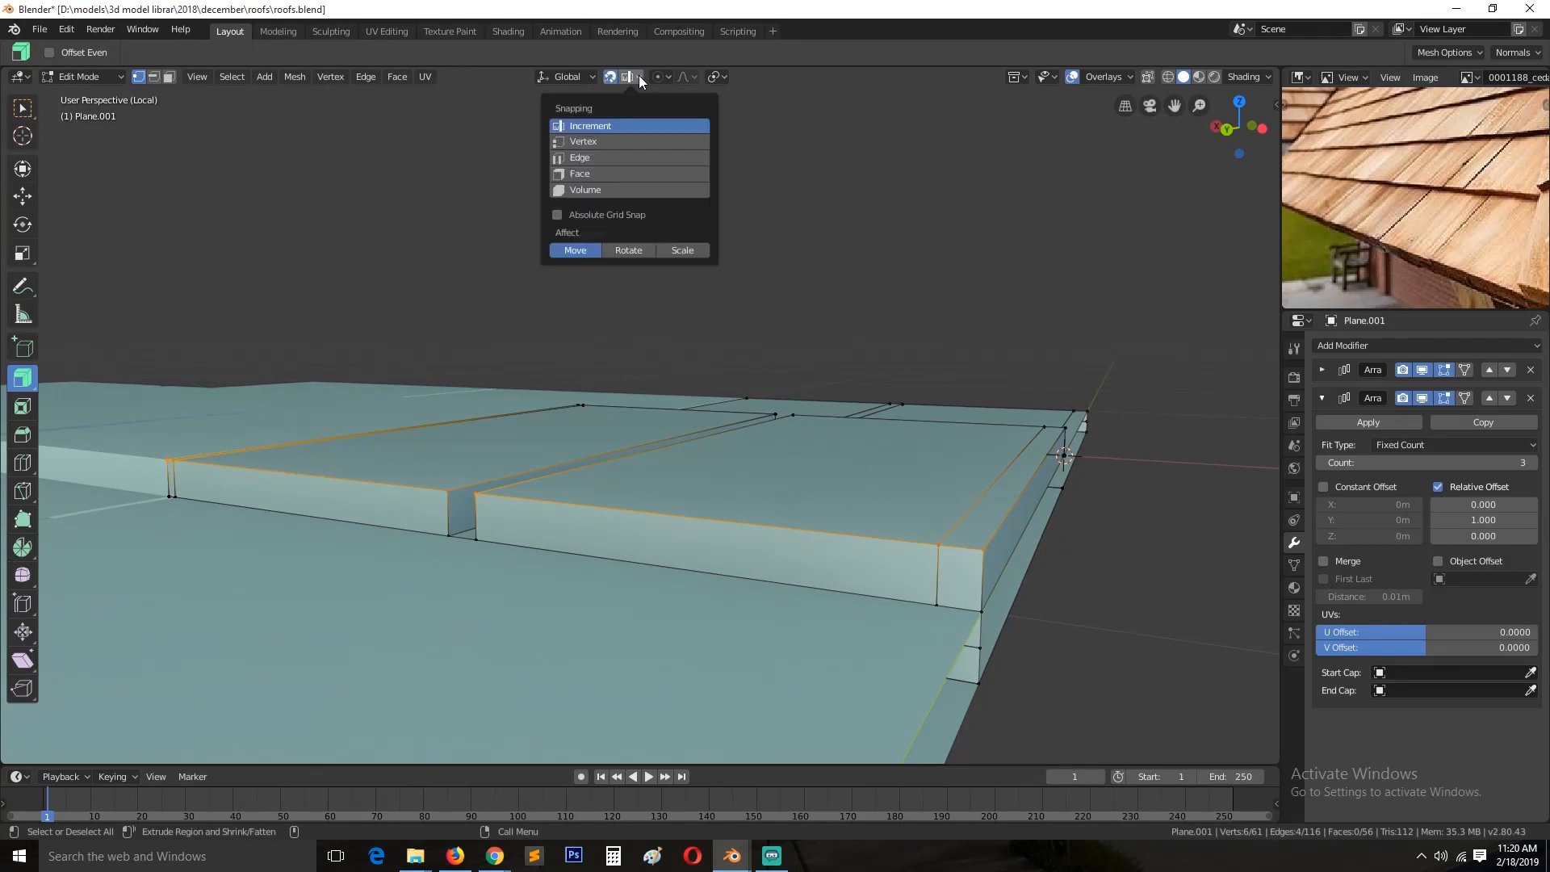
{"action": "key", "text": "g"}
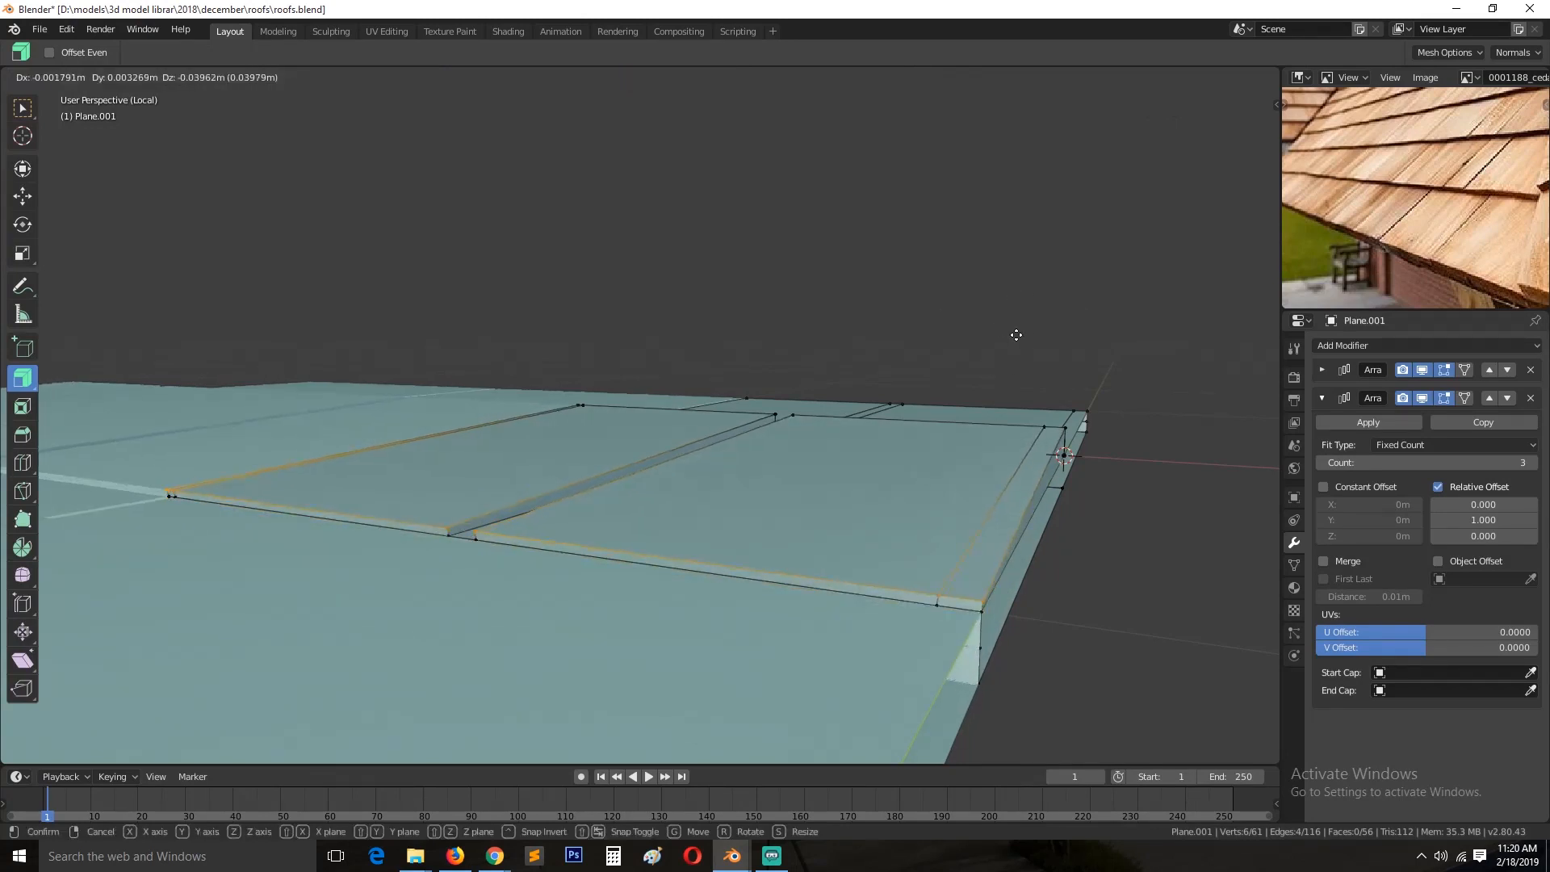
{"action": "left_click", "coordinate": [1014, 335]}
{"action": "key", "text": "z"}
{"action": "left_click", "coordinate": [946, 383]}
Step: Raise the top vertices along the lower tile's front edge so it slopes up toward the front
{"action": "key", "text": "Tab"}
{"action": "middle_click_drag", "start_coordinate": [946, 385], "coordinate": [812, 424]}
{"action": "key", "text": "Tab"}
{"action": "scroll", "coordinate": [1079, 508], "scroll_direction": "down", "scroll_amount": 3}
{"action": "middle_click_drag", "start_coordinate": [1065, 525], "coordinate": [1001, 547]}
{"action": "scroll", "coordinate": [998, 549], "scroll_direction": "up", "scroll_amount": 2}
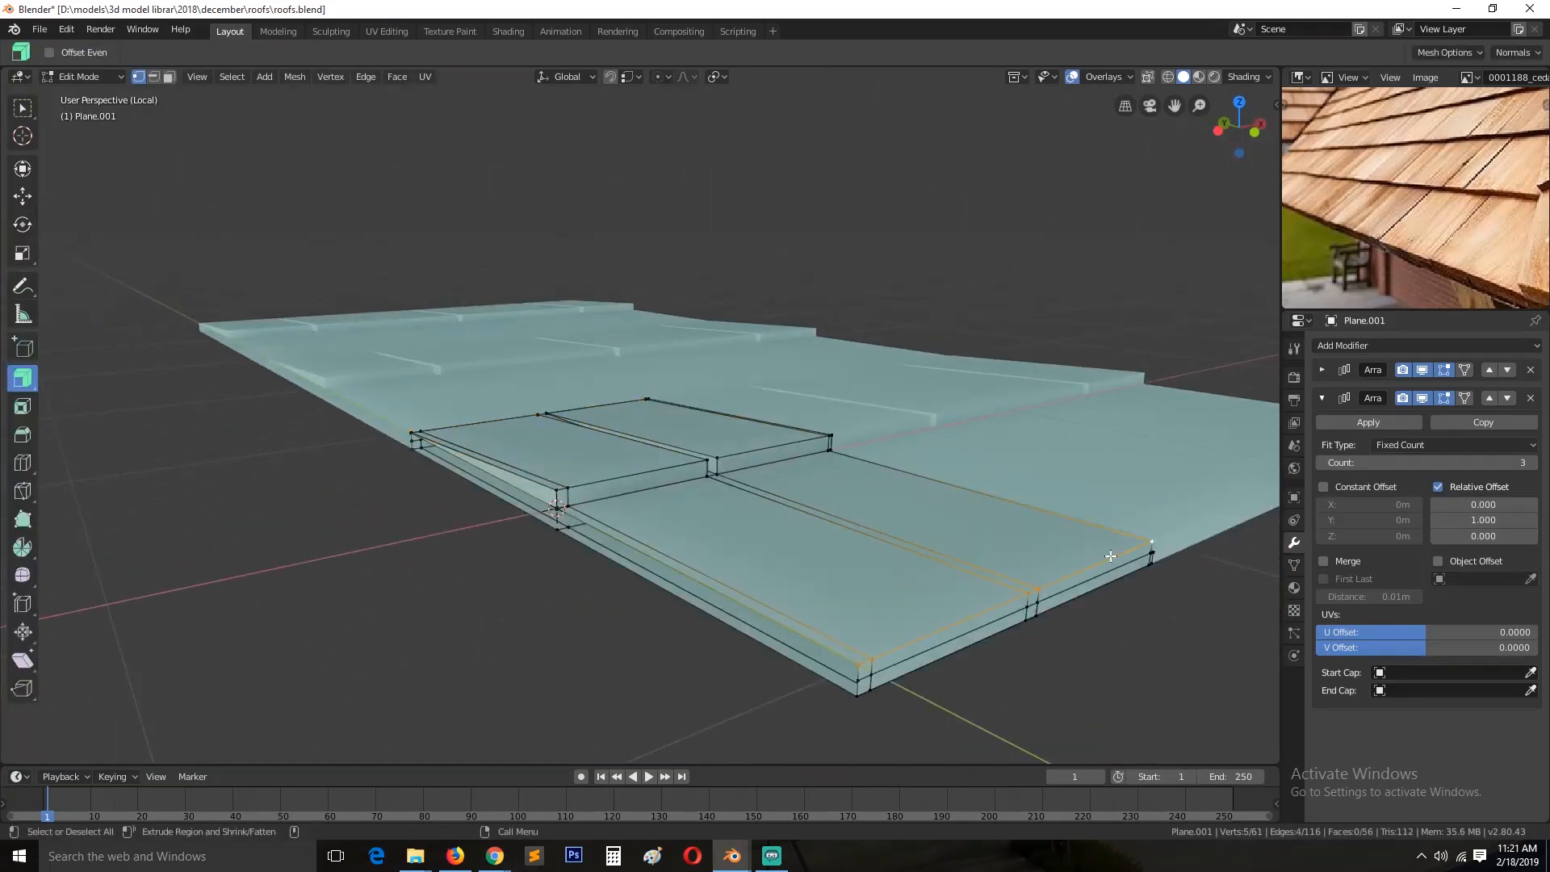
{"action": "left_click", "coordinate": [1110, 522]}
Step: Examine the slope and overlap of the repeated tiles from the side and from the front
{"action": "key", "text": "Tab"}
{"action": "middle_click_drag", "start_coordinate": [745, 452], "coordinate": [839, 456]}
{"action": "scroll", "coordinate": [767, 484], "scroll_direction": "up", "scroll_amount": 2}
{"action": "key", "text": "Tab"}
{"action": "middle_click_drag", "start_coordinate": [464, 450], "coordinate": [636, 414]}
{"action": "scroll", "coordinate": [910, 424], "scroll_direction": "down", "scroll_amount": 4}
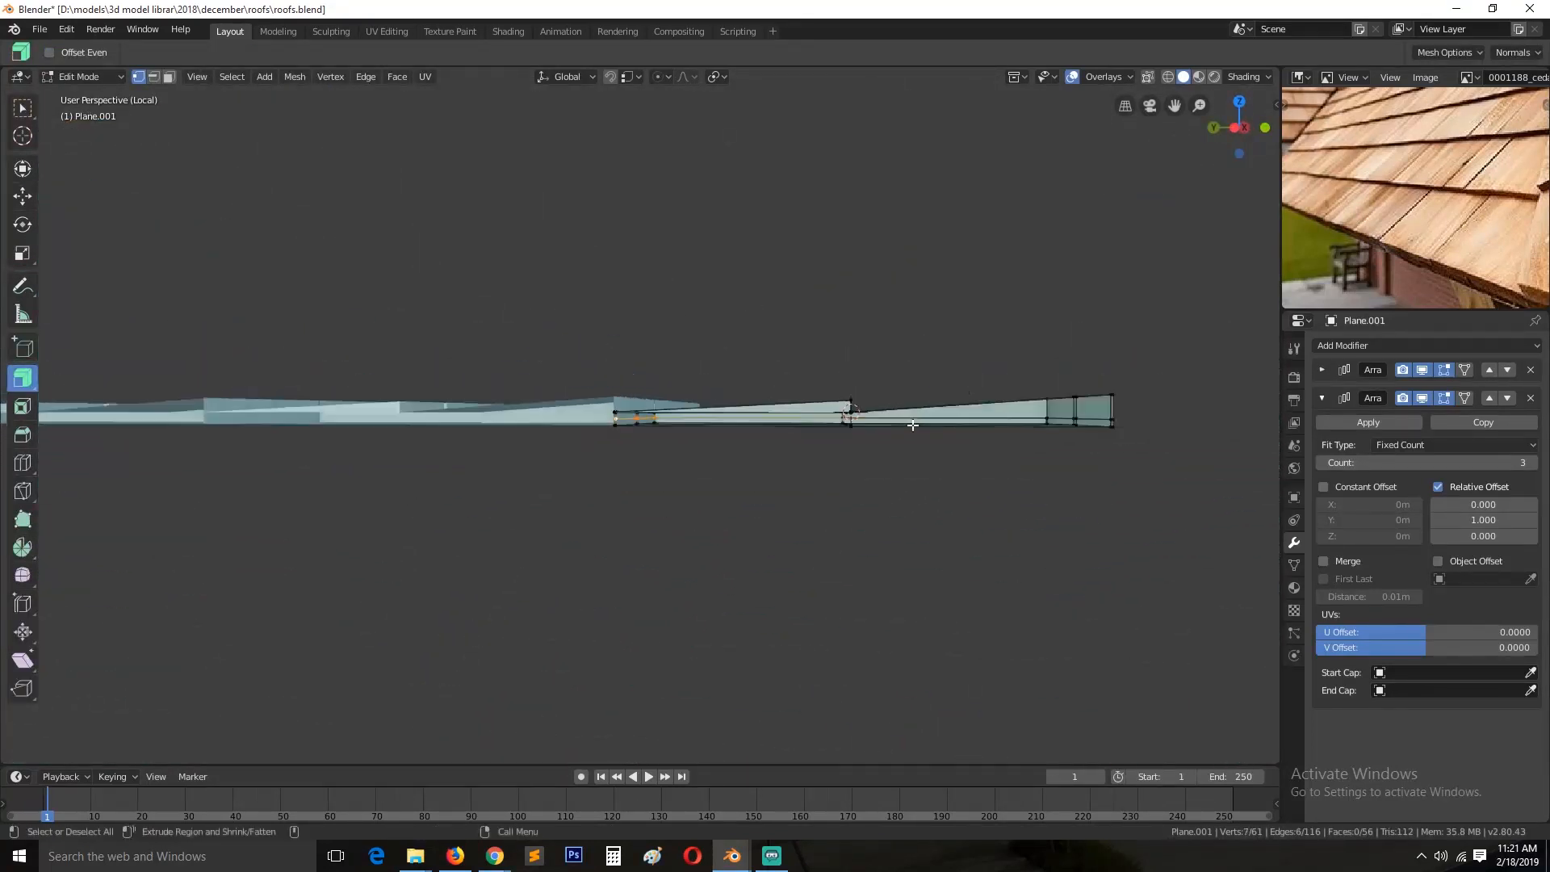
{"action": "key", "text": "Tab"}
{"action": "middle_click_drag", "start_coordinate": [904, 395], "coordinate": [692, 455]}
{"action": "key", "text": "alt+a"}
{"action": "scroll", "coordinate": [710, 468], "scroll_direction": "up", "scroll_amount": 3}
{"action": "middle_click_drag", "start_coordinate": [840, 520], "coordinate": [786, 516]}
{"action": "left_click", "coordinate": [786, 517]}
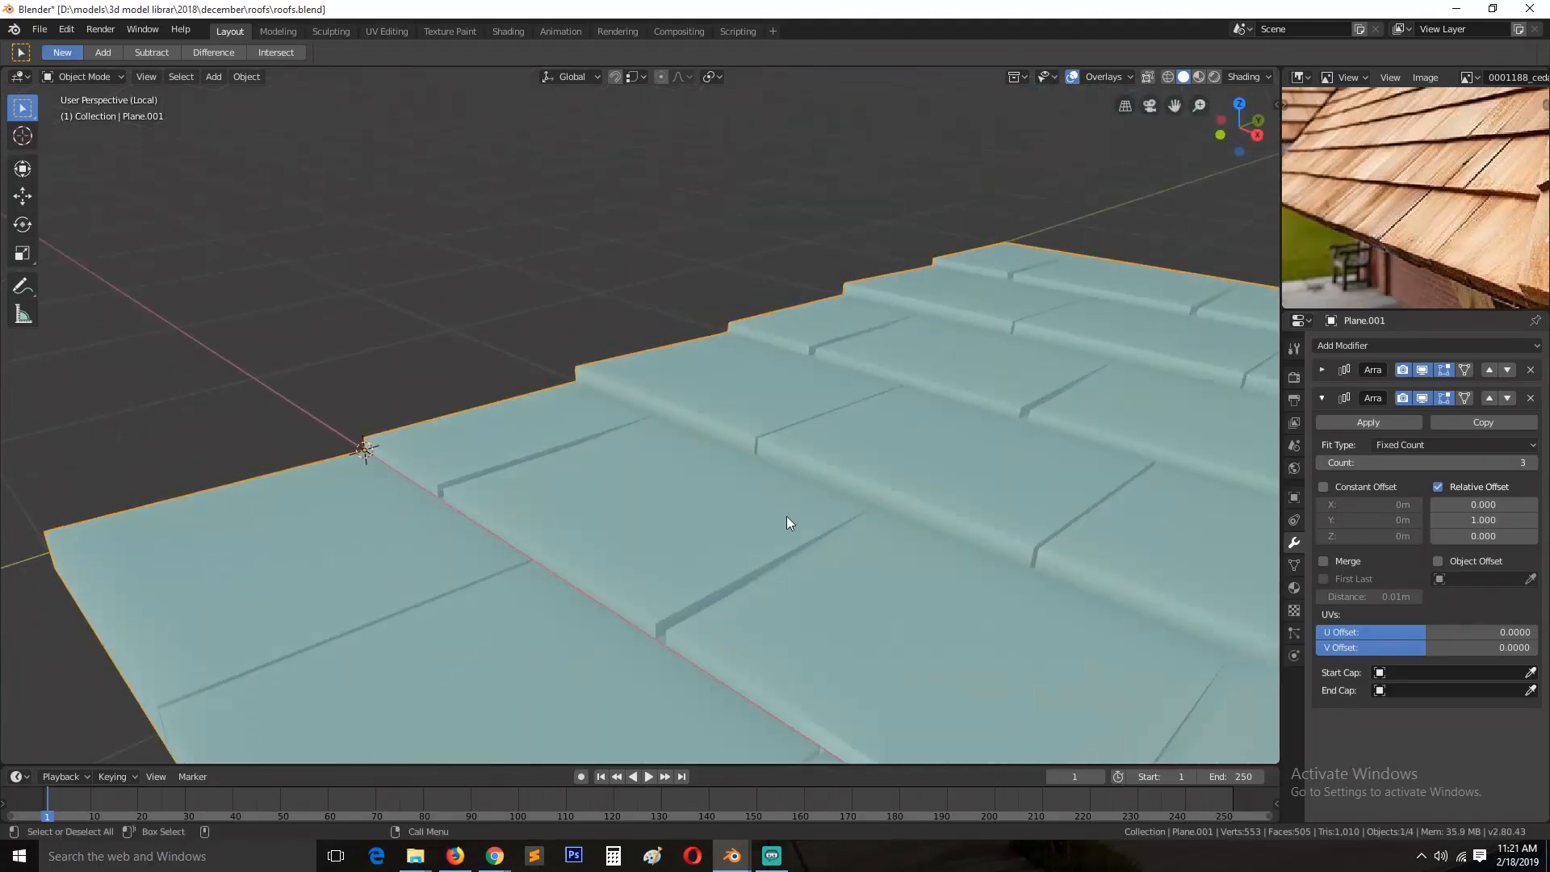
Step: Hide both Array modifiers in the viewport and examine the edge loops of the single base tile
{"action": "left_click", "coordinate": [1422, 398]}
{"action": "left_click", "coordinate": [1422, 370]}
{"action": "key", "text": "Tab"}
{"action": "scroll", "coordinate": [658, 463], "scroll_direction": "up", "scroll_amount": 2}
{"action": "middle_click_drag", "start_coordinate": [658, 476], "coordinate": [709, 461]}
{"action": "scroll", "coordinate": [645, 484], "scroll_direction": "up", "scroll_amount": 3}
{"action": "middle_click_drag", "start_coordinate": [584, 512], "coordinate": [537, 437]}
{"action": "key", "text": "3"}
{"action": "left_click", "coordinate": [537, 436], "text": "alt"}
{"action": "middle_click_drag", "start_coordinate": [605, 474], "coordinate": [794, 445]}
{"action": "left_click", "coordinate": [470, 315], "text": "alt"}
{"action": "scroll", "coordinate": [597, 335], "scroll_direction": "up", "scroll_amount": 3}
{"action": "middle_click_drag", "start_coordinate": [602, 336], "coordinate": [928, 350]}
{"action": "key", "text": "1"}
{"action": "scroll", "coordinate": [598, 413], "scroll_direction": "down", "scroll_amount": 6}
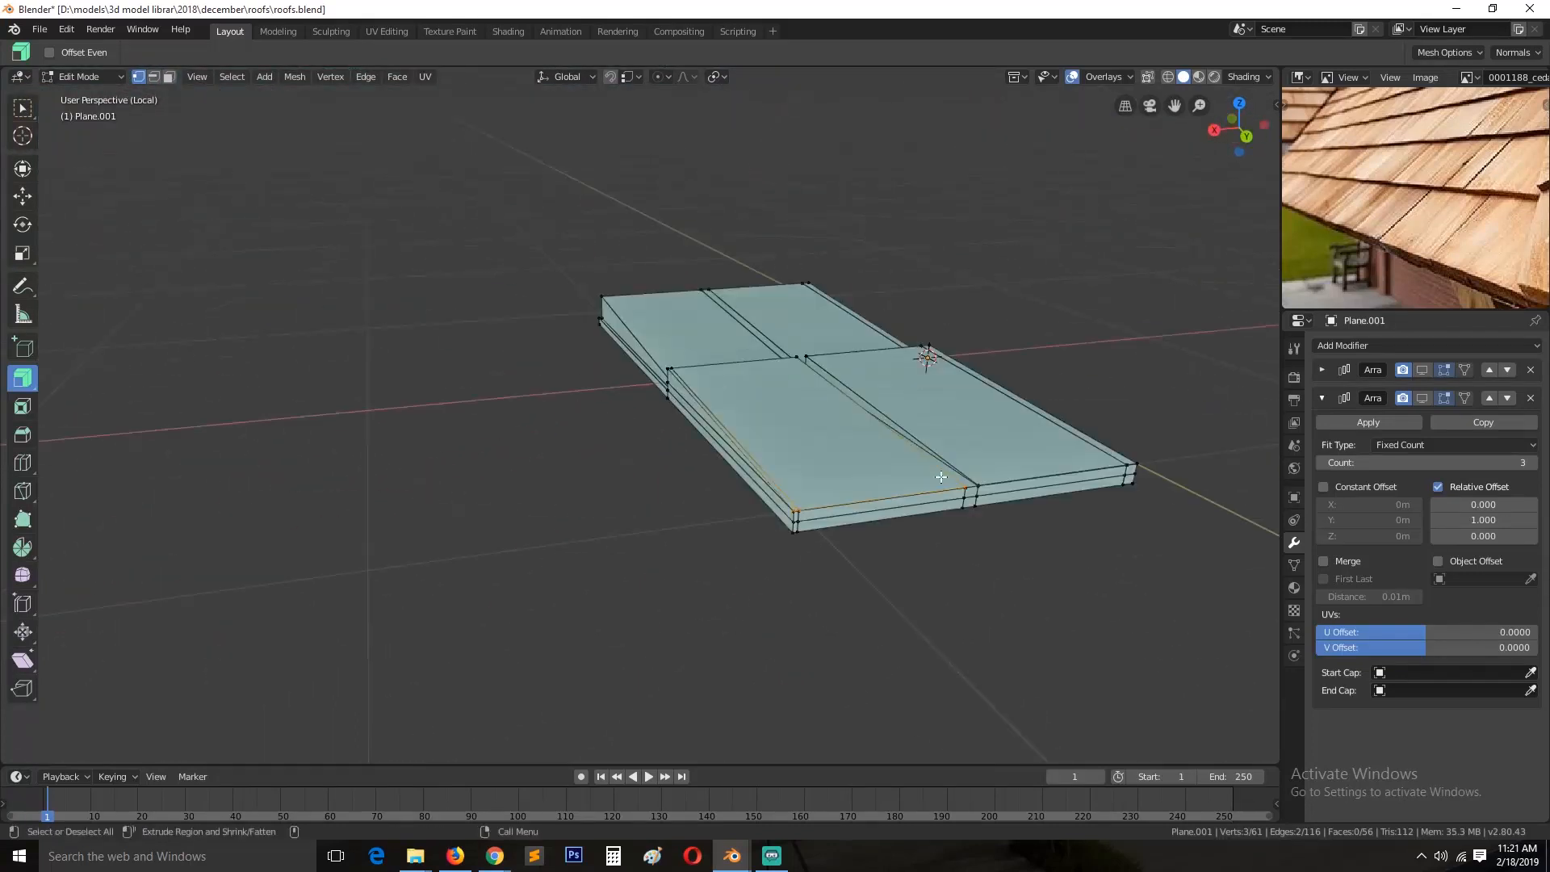
Step: Select the top vertices at the tile's rear end, scale them to 0 along Z and merge the overlapping ones
{"action": "scroll", "coordinate": [937, 452], "scroll_direction": "up", "scroll_amount": 3}
{"action": "left_click", "coordinate": [833, 532], "text": "alt+shift"}
{"action": "key", "text": "shift+z"}
{"action": "key", "text": "KP_1"}
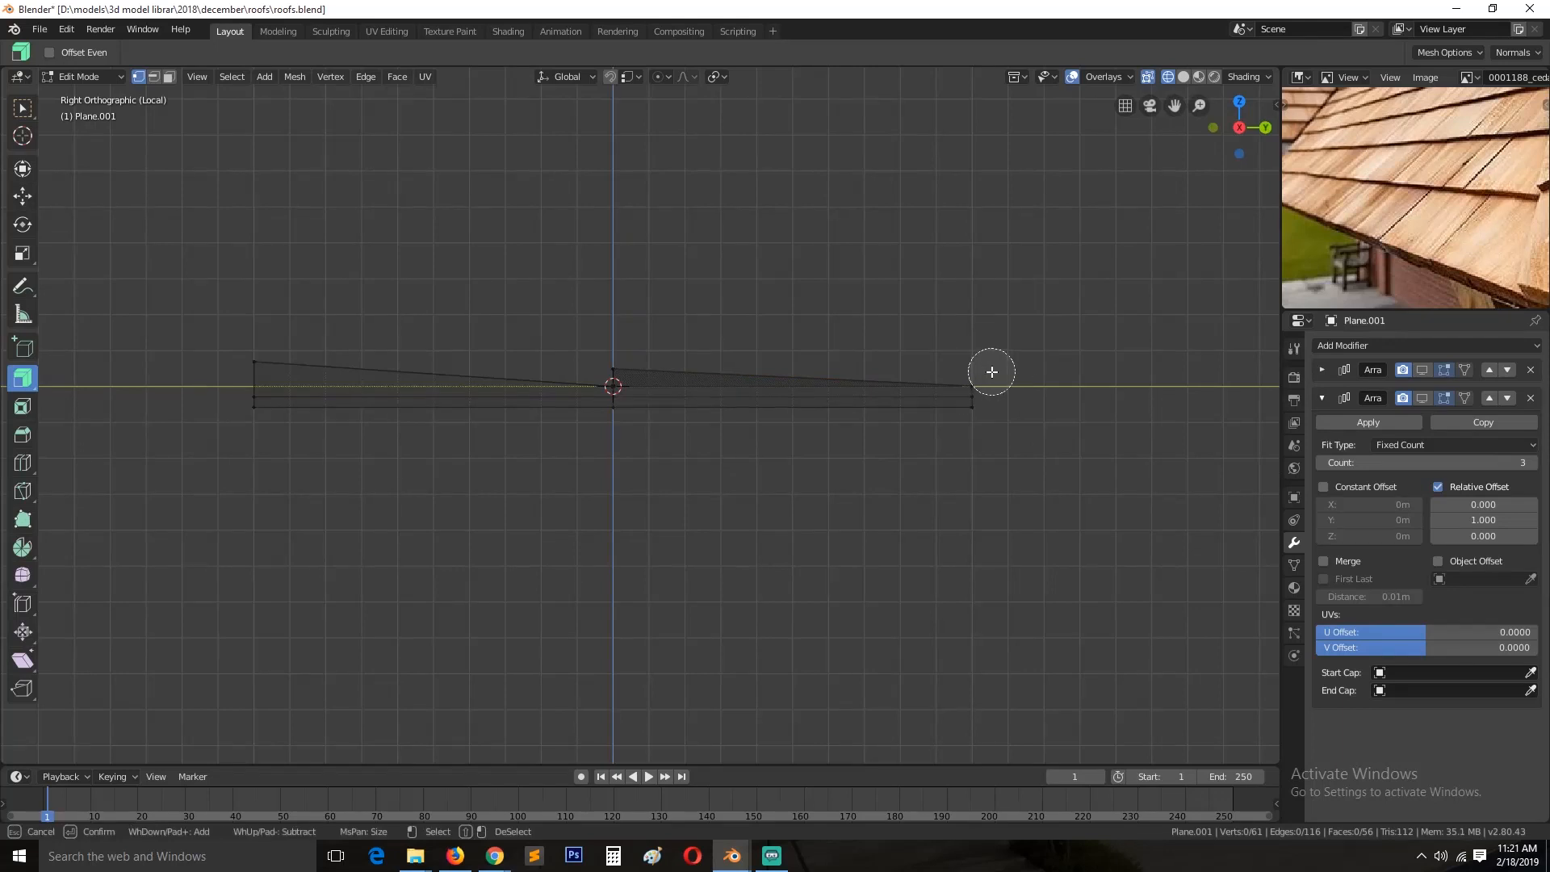
{"action": "key", "text": "Escape"}
{"action": "key", "text": "x"}
{"action": "key", "text": "s"}
{"action": "key", "text": "z"}
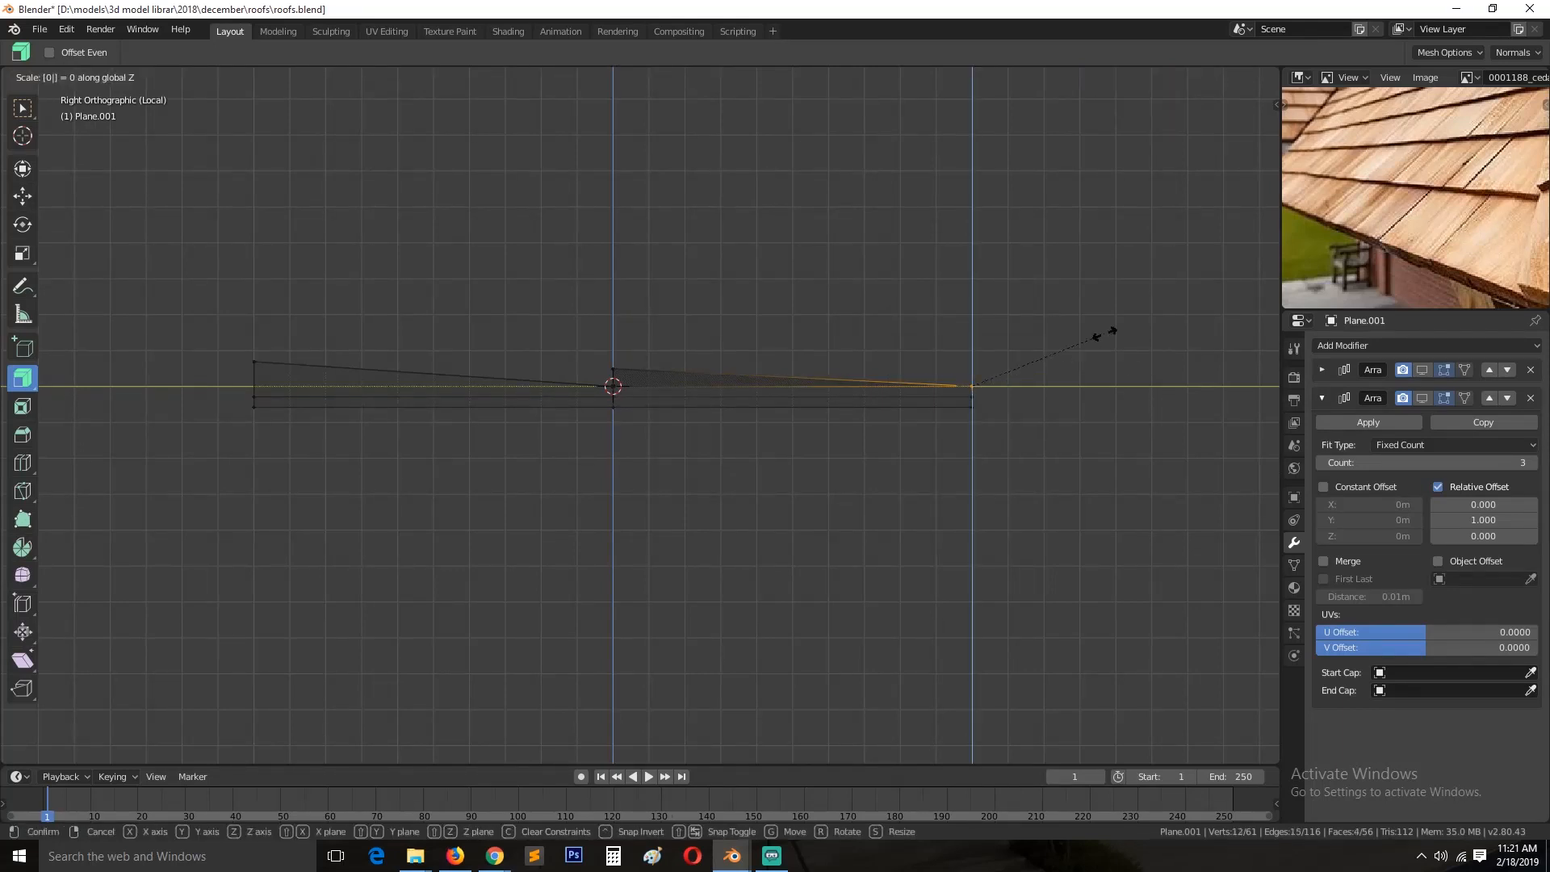
{"action": "key", "text": "Return"}
{"action": "right_click", "coordinate": [1104, 333]}
{"action": "left_click", "coordinate": [1095, 662]}
{"action": "key", "text": "shift+z"}
Step: Select all the faces closing off the tile's rear end and delete them
{"action": "key", "text": "a"}
{"action": "key", "text": "a"}
{"action": "middle_click_drag", "start_coordinate": [1024, 513], "coordinate": [848, 511]}
{"action": "key", "text": "Tab"}
{"action": "key", "text": "Tab"}
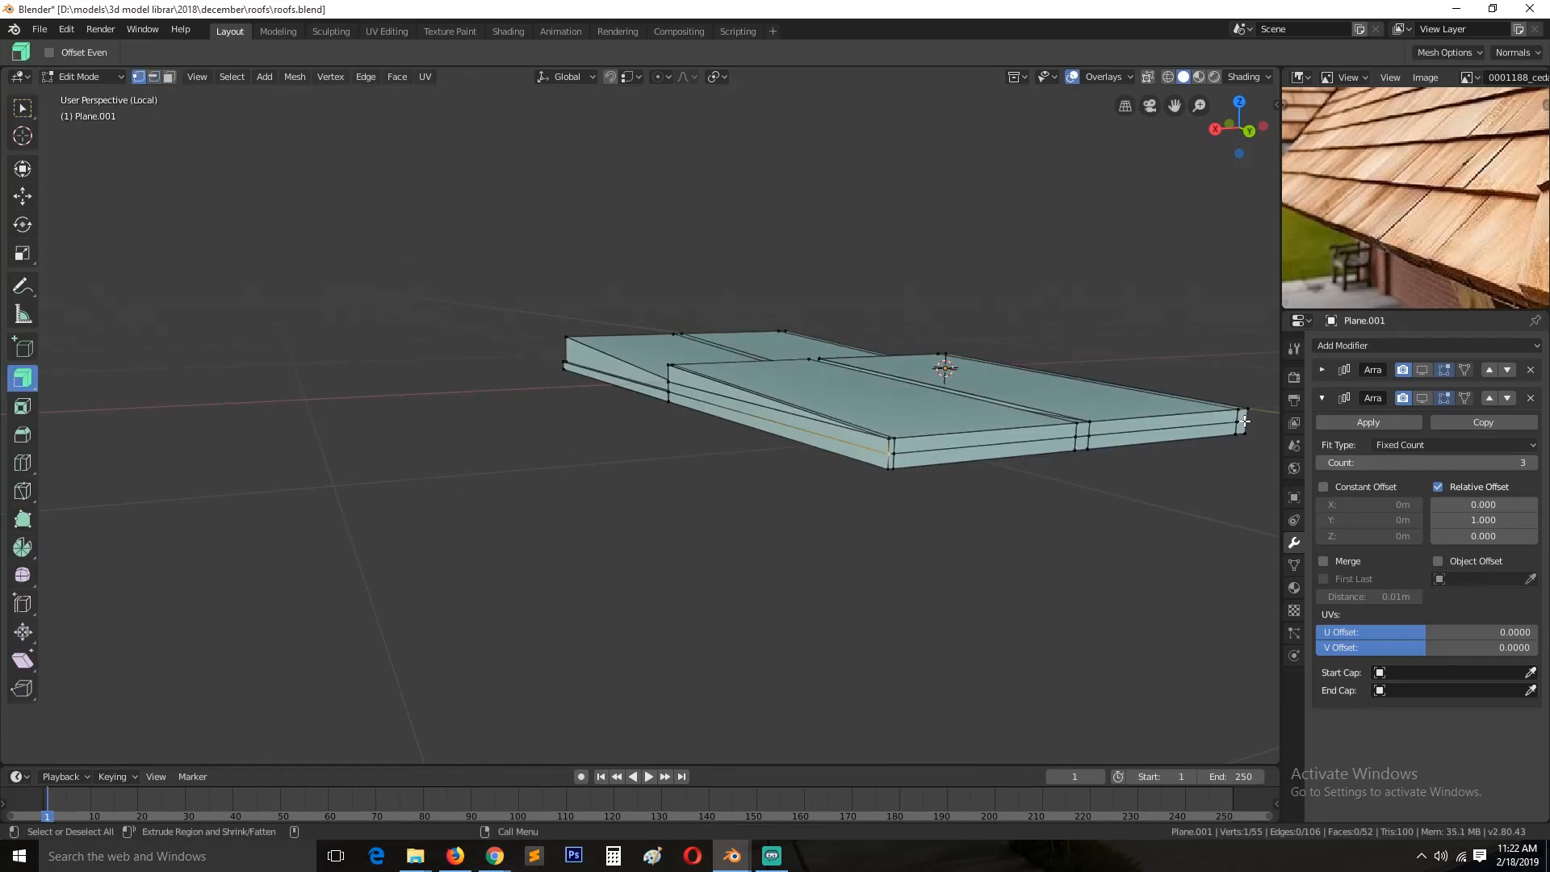
{"action": "middle_click_drag", "start_coordinate": [904, 447], "coordinate": [599, 491]}
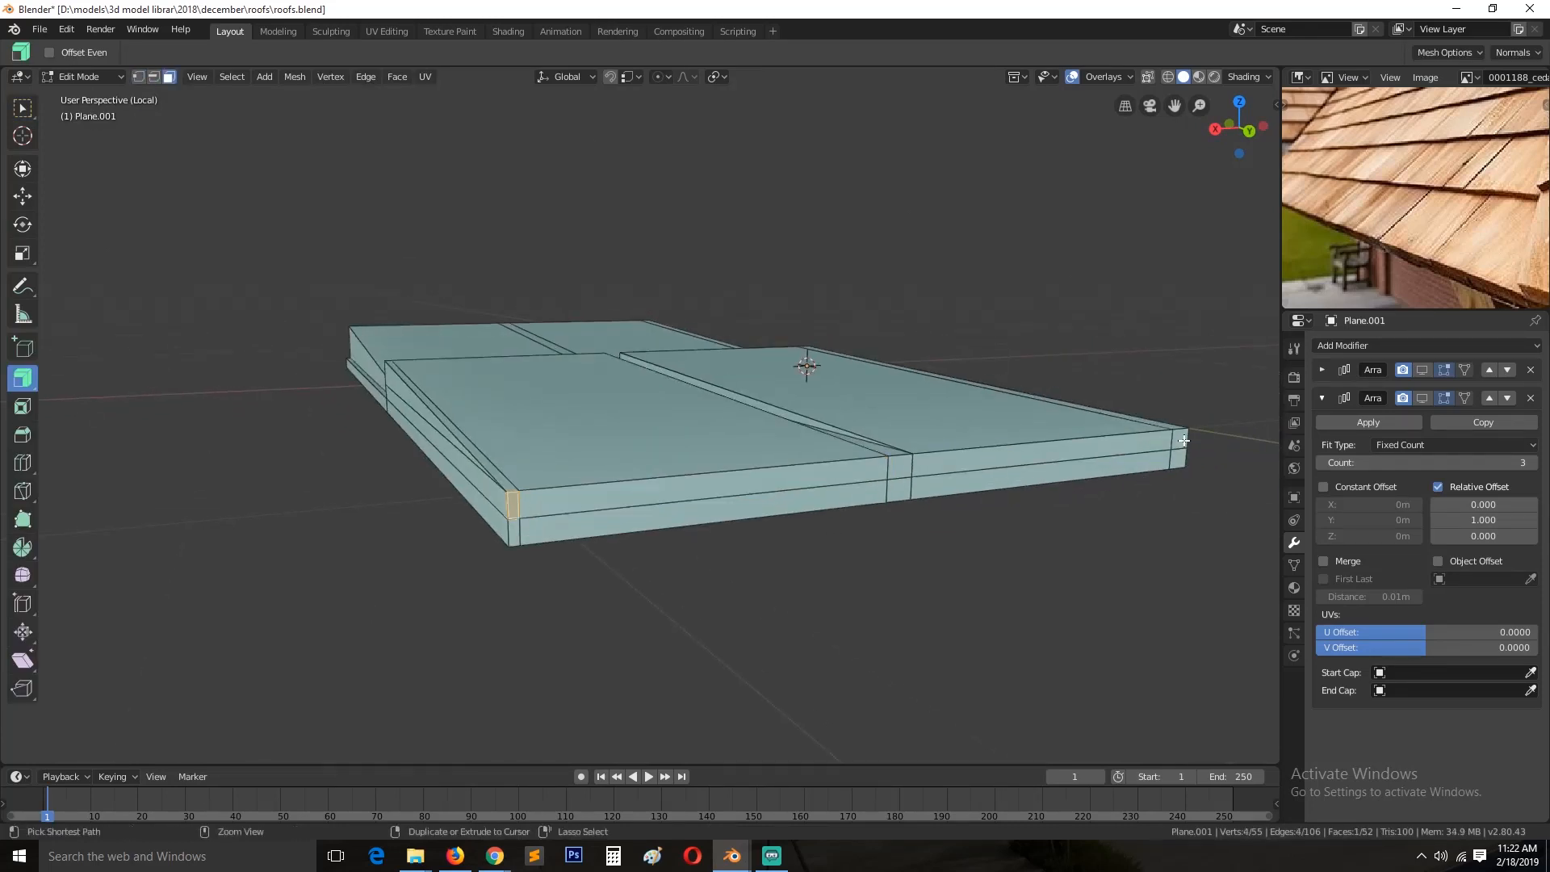
{"action": "left_click", "coordinate": [517, 539], "text": "ctrl"}
{"action": "key", "text": "x"}
{"action": "left_click", "coordinate": [518, 539]}
{"action": "key", "text": "ctrl+z"}
{"action": "middle_click_drag", "start_coordinate": [1073, 506], "coordinate": [910, 495]}
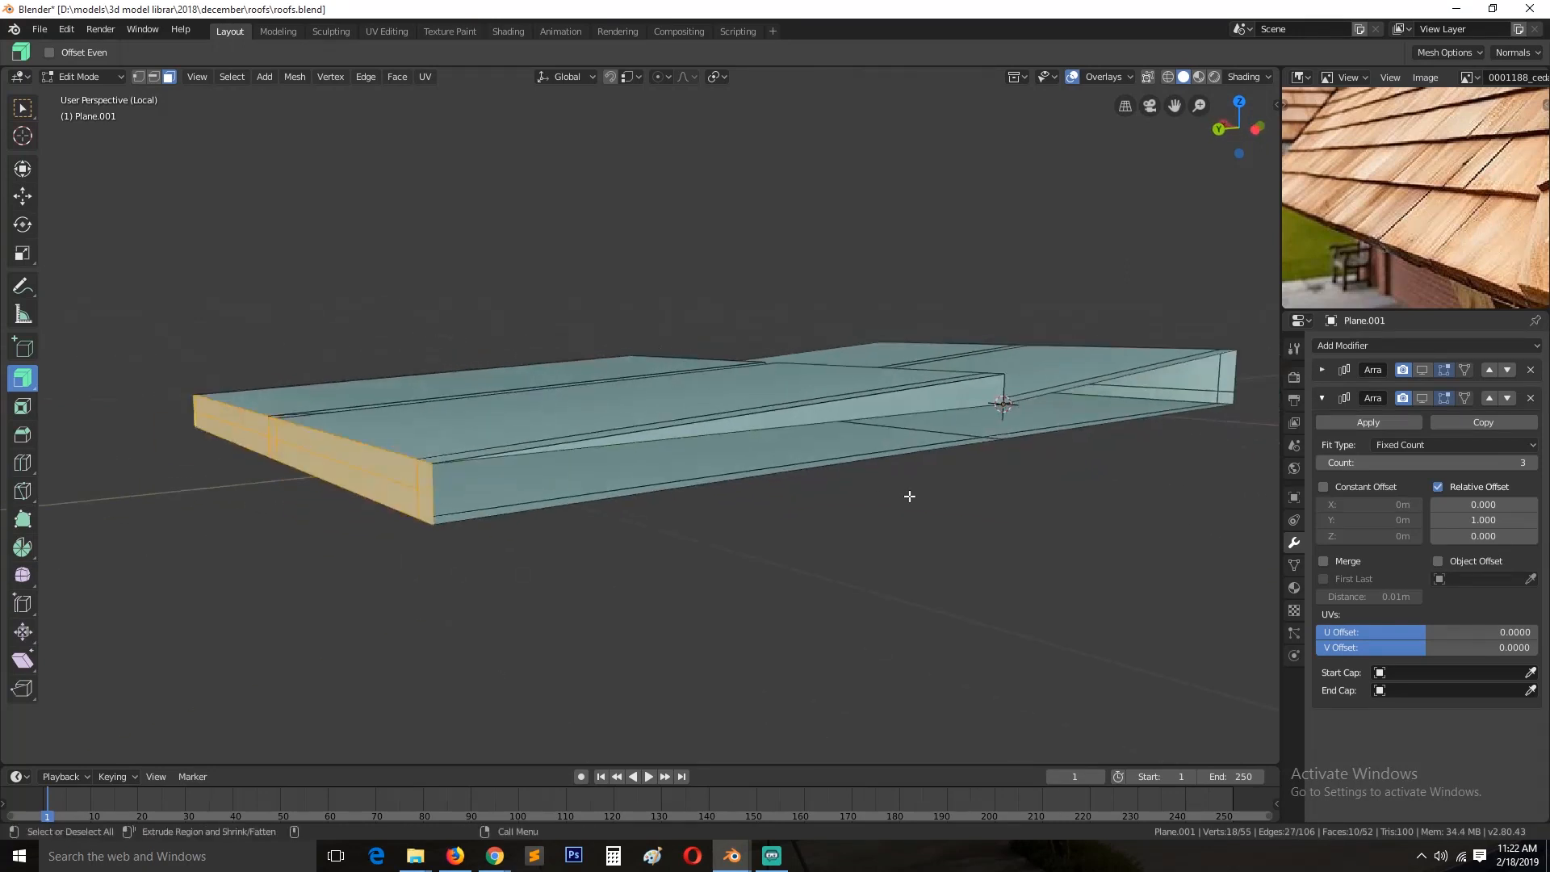
{"action": "key", "text": "x"}
{"action": "left_click", "coordinate": [911, 496]}
Step: Show both Array modifiers in the viewport again and check the repeated tiles
{"action": "key", "text": "Tab"}
{"action": "middle_click_drag", "start_coordinate": [615, 516], "coordinate": [727, 550]}
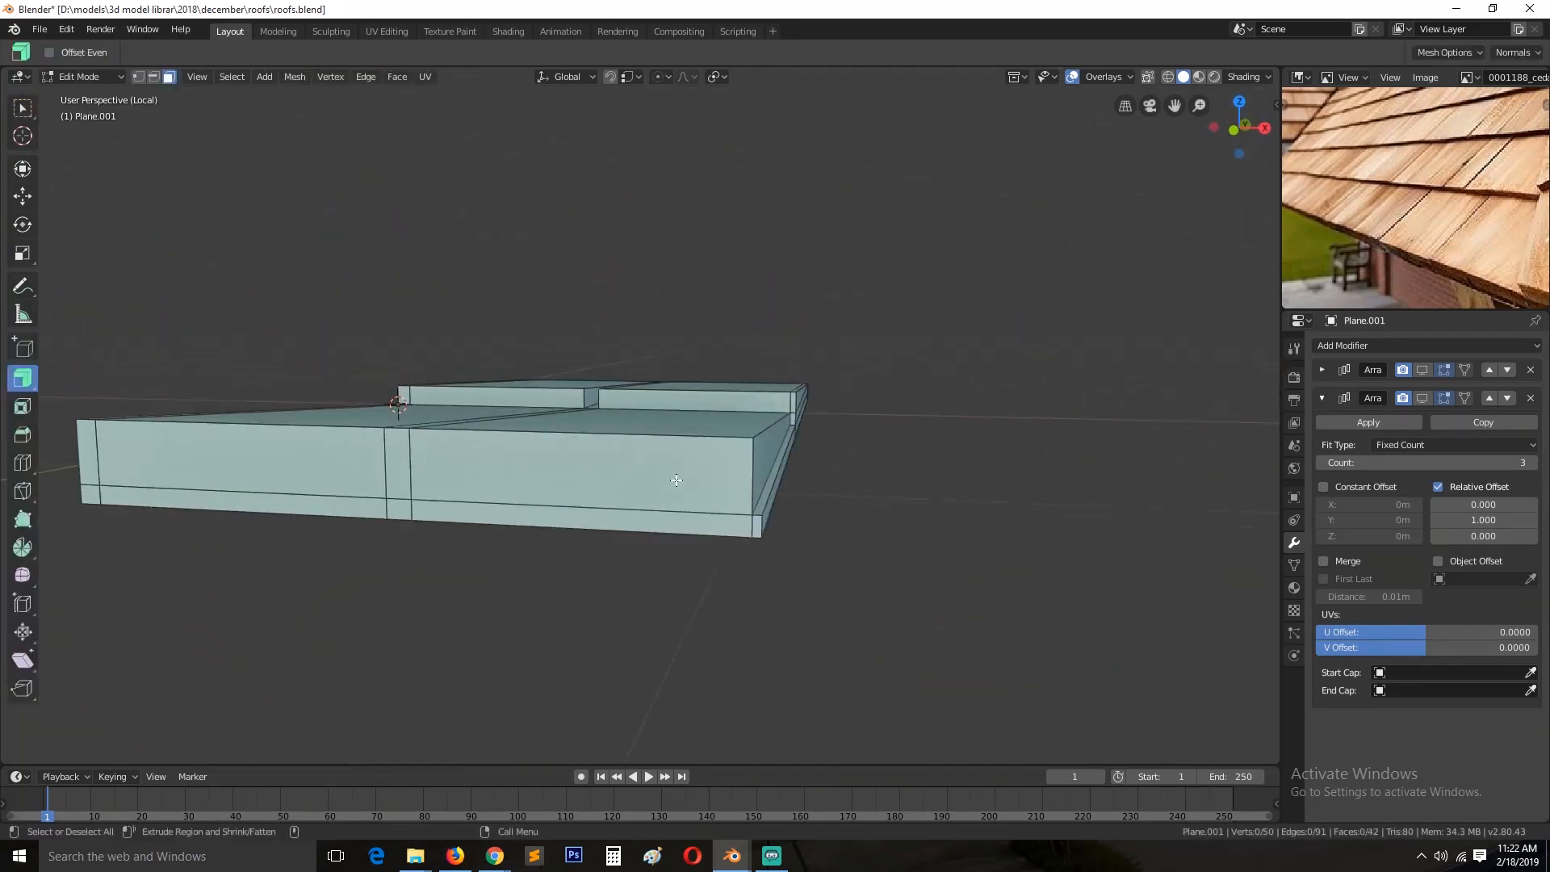
{"action": "left_click", "coordinate": [1421, 398]}
{"action": "left_click", "coordinate": [1422, 370]}
{"action": "middle_click_drag", "start_coordinate": [848, 492], "coordinate": [773, 497]}
Step: Try mirroring the tile array across X with a Mirror modifier, and remove the modifier
{"action": "left_click", "coordinate": [1426, 345]}
{"action": "left_click", "coordinate": [1219, 497]}
{"action": "middle_click_drag", "start_coordinate": [1009, 452], "coordinate": [699, 512]}
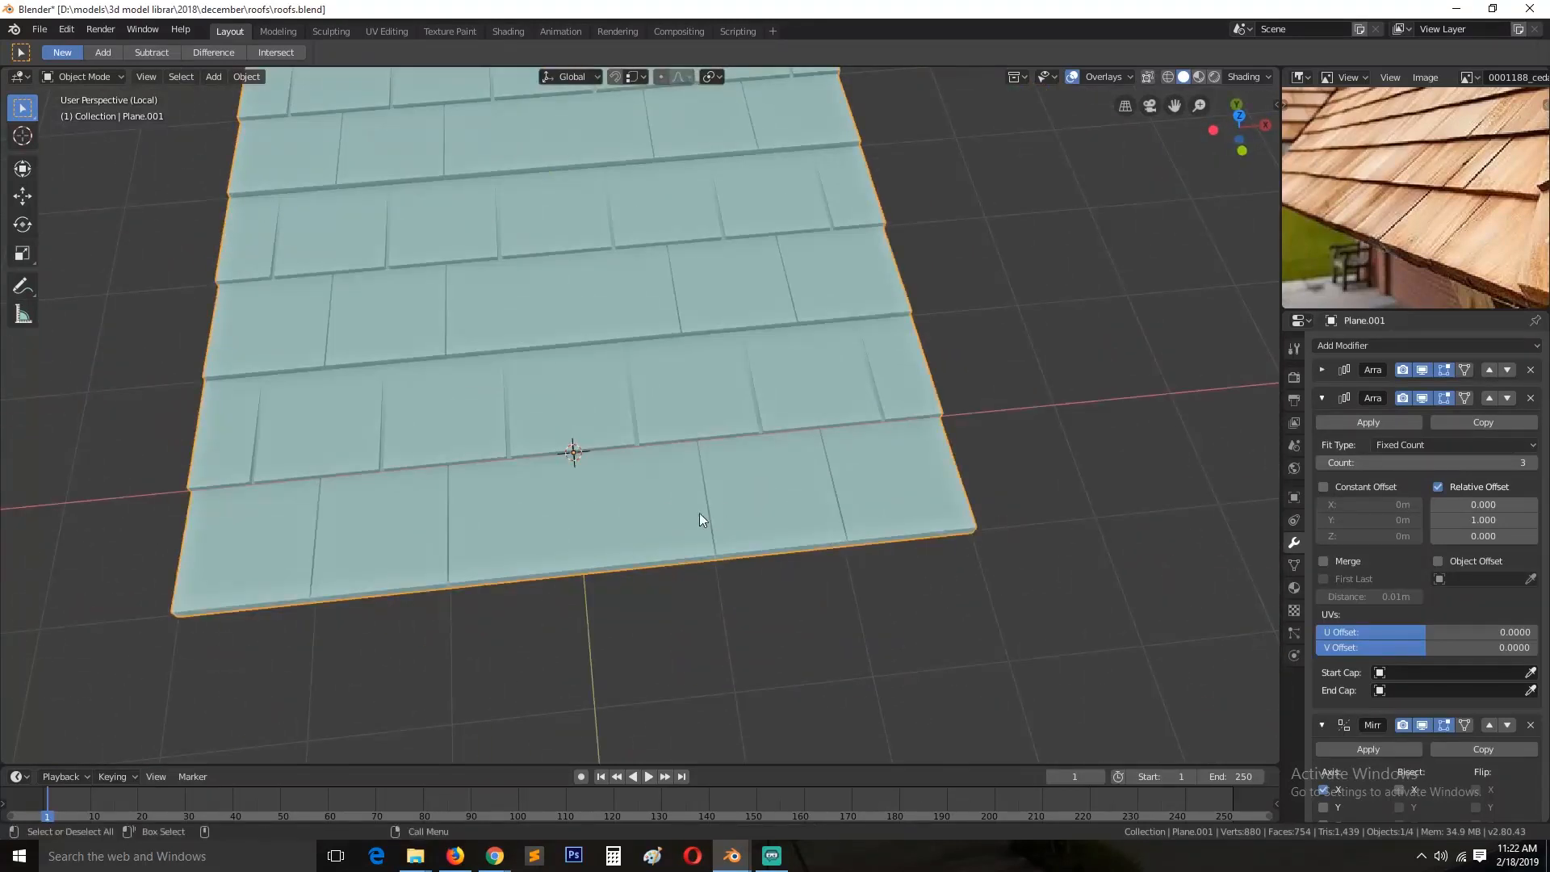
{"action": "left_click", "coordinate": [1323, 397]}
{"action": "left_click", "coordinate": [1530, 426]}
{"action": "middle_click_drag", "start_coordinate": [607, 540], "coordinate": [571, 495]}
{"action": "key", "text": "alt+a"}
{"action": "left_click", "coordinate": [1326, 398]}
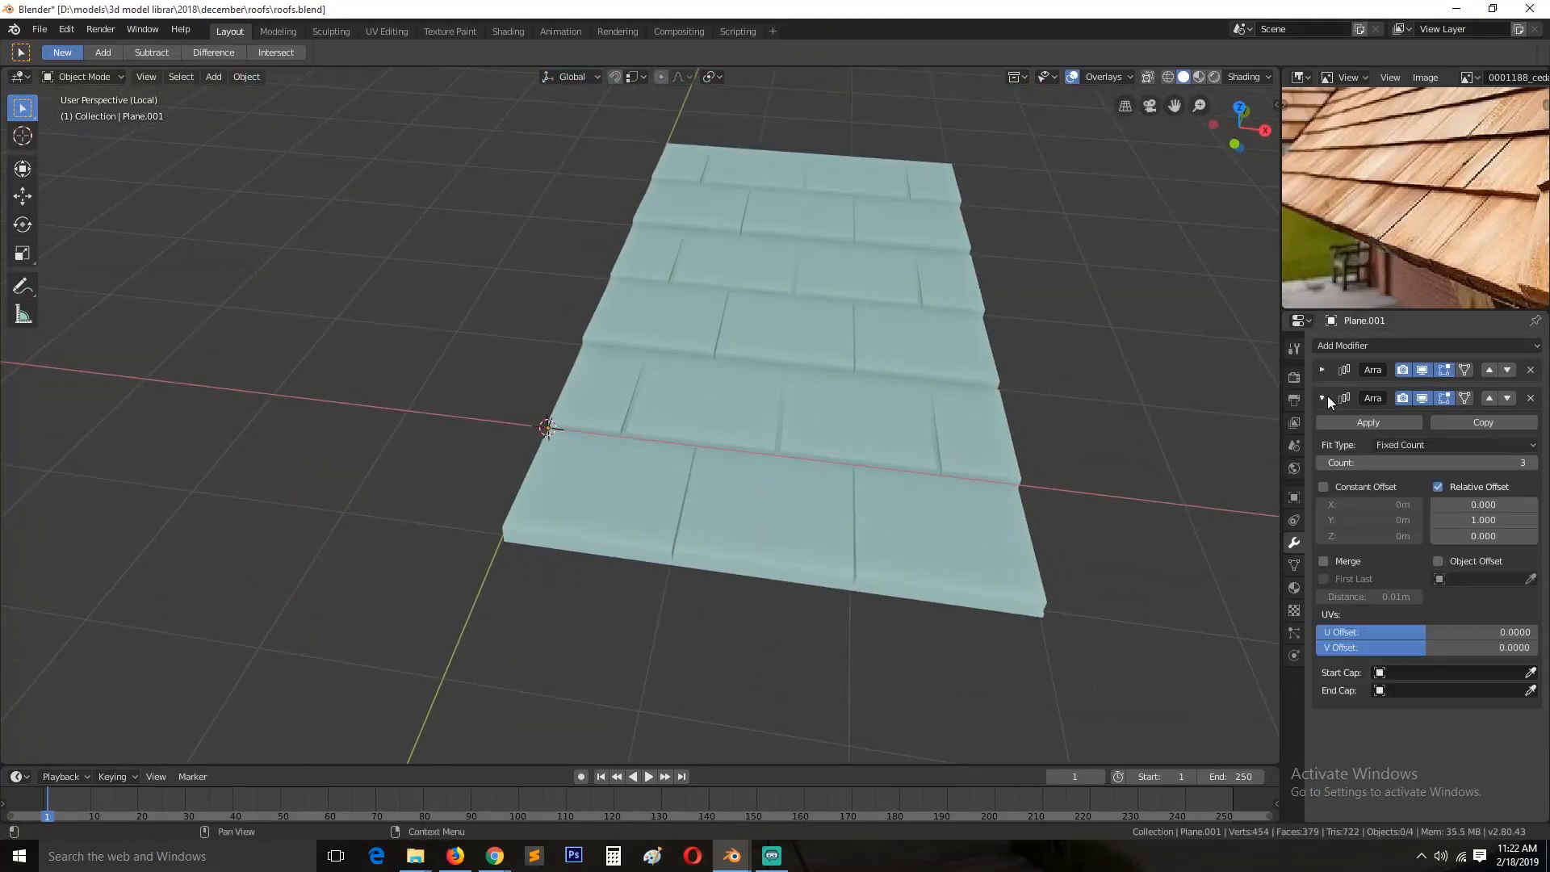
Step: Try a higher count on the second Array modifier and save the file
{"action": "left_click", "coordinate": [1531, 465]}
{"action": "left_click", "coordinate": [1532, 466]}
{"action": "middle_click_drag", "start_coordinate": [928, 387], "coordinate": [993, 414]}
{"action": "scroll", "coordinate": [991, 412], "scroll_direction": "up", "scroll_amount": 3}
{"action": "key", "text": "ctrl+s"}
{"action": "middle_click_drag", "start_coordinate": [986, 481], "coordinate": [961, 540]}
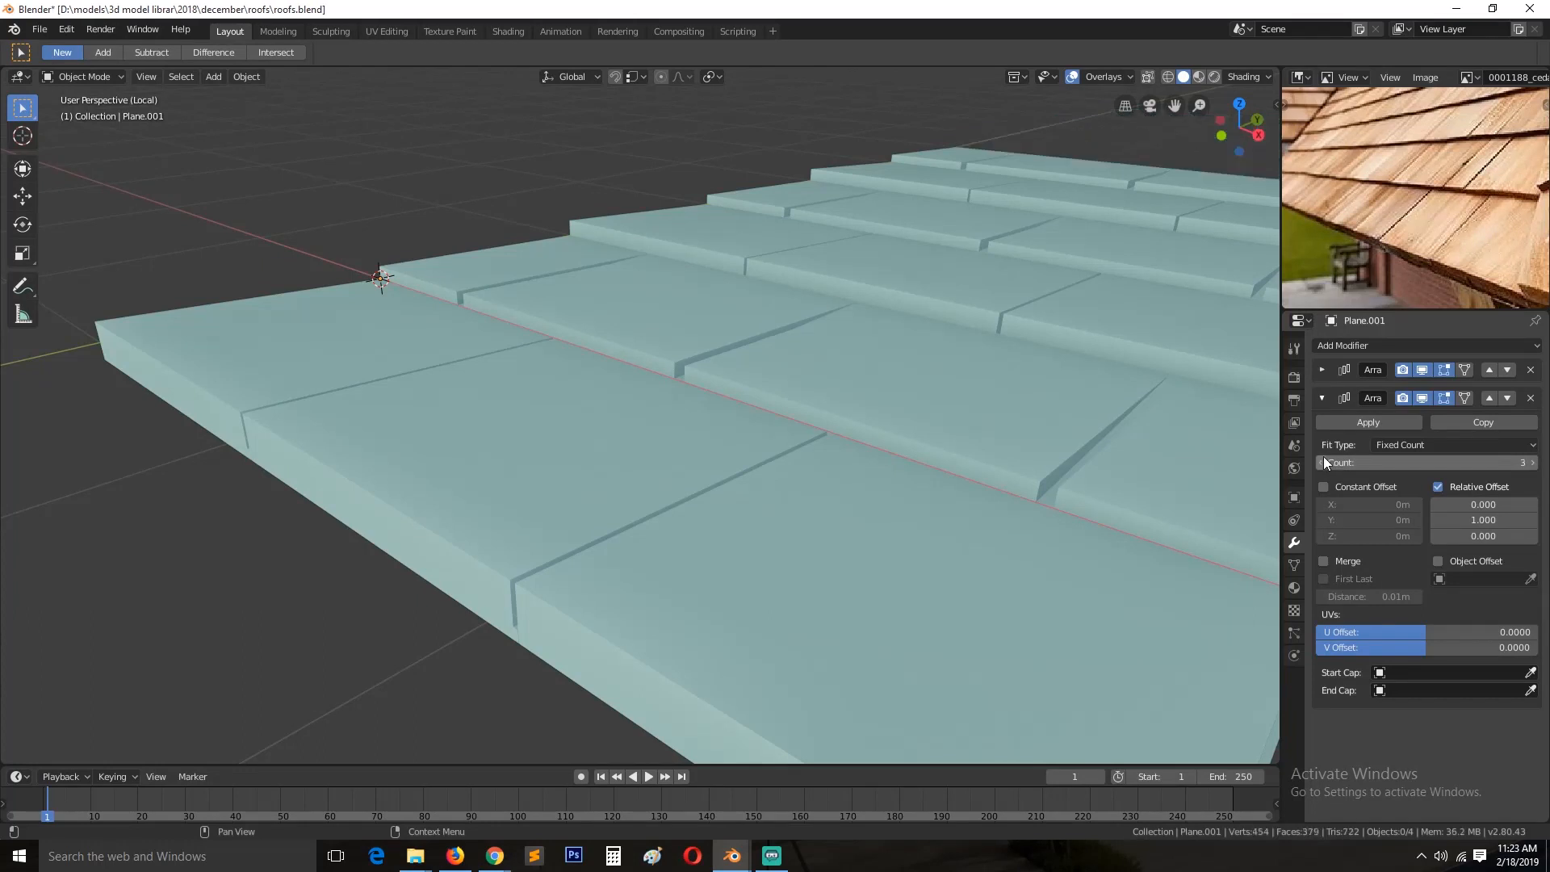
Step: Set the first Array modifier's count to 5 and save the file
{"action": "left_click", "coordinate": [1321, 369]}
{"action": "scroll", "coordinate": [890, 526], "scroll_direction": "down", "scroll_amount": 3}
{"action": "middle_click_drag", "start_coordinate": [889, 526], "coordinate": [699, 582]}
{"action": "key", "text": "ctrl+s"}
Step: Add one lengthwise loop cut down the middle of each half of the tile
{"action": "key", "text": "Tab"}
{"action": "scroll", "coordinate": [677, 520], "scroll_direction": "up", "scroll_amount": 4}
{"action": "key", "text": "alt+a"}
{"action": "scroll", "coordinate": [797, 636], "scroll_direction": "down", "scroll_amount": 3}
{"action": "key", "text": "Tab"}
{"action": "key", "text": "Tab"}
{"action": "scroll", "coordinate": [737, 646], "scroll_direction": "up", "scroll_amount": 4}
{"action": "key", "text": "ctrl+r"}
{"action": "double_click", "coordinate": [536, 462]}
{"action": "key", "text": "ctrl+r"}
{"action": "double_click", "coordinate": [830, 434]}
Step: Try moving part of the raised tile's front edge along Z
{"action": "key", "text": "3"}
{"action": "middle_click_drag", "start_coordinate": [701, 446], "coordinate": [760, 443]}
{"action": "scroll", "coordinate": [540, 377], "scroll_direction": "up", "scroll_amount": 6}
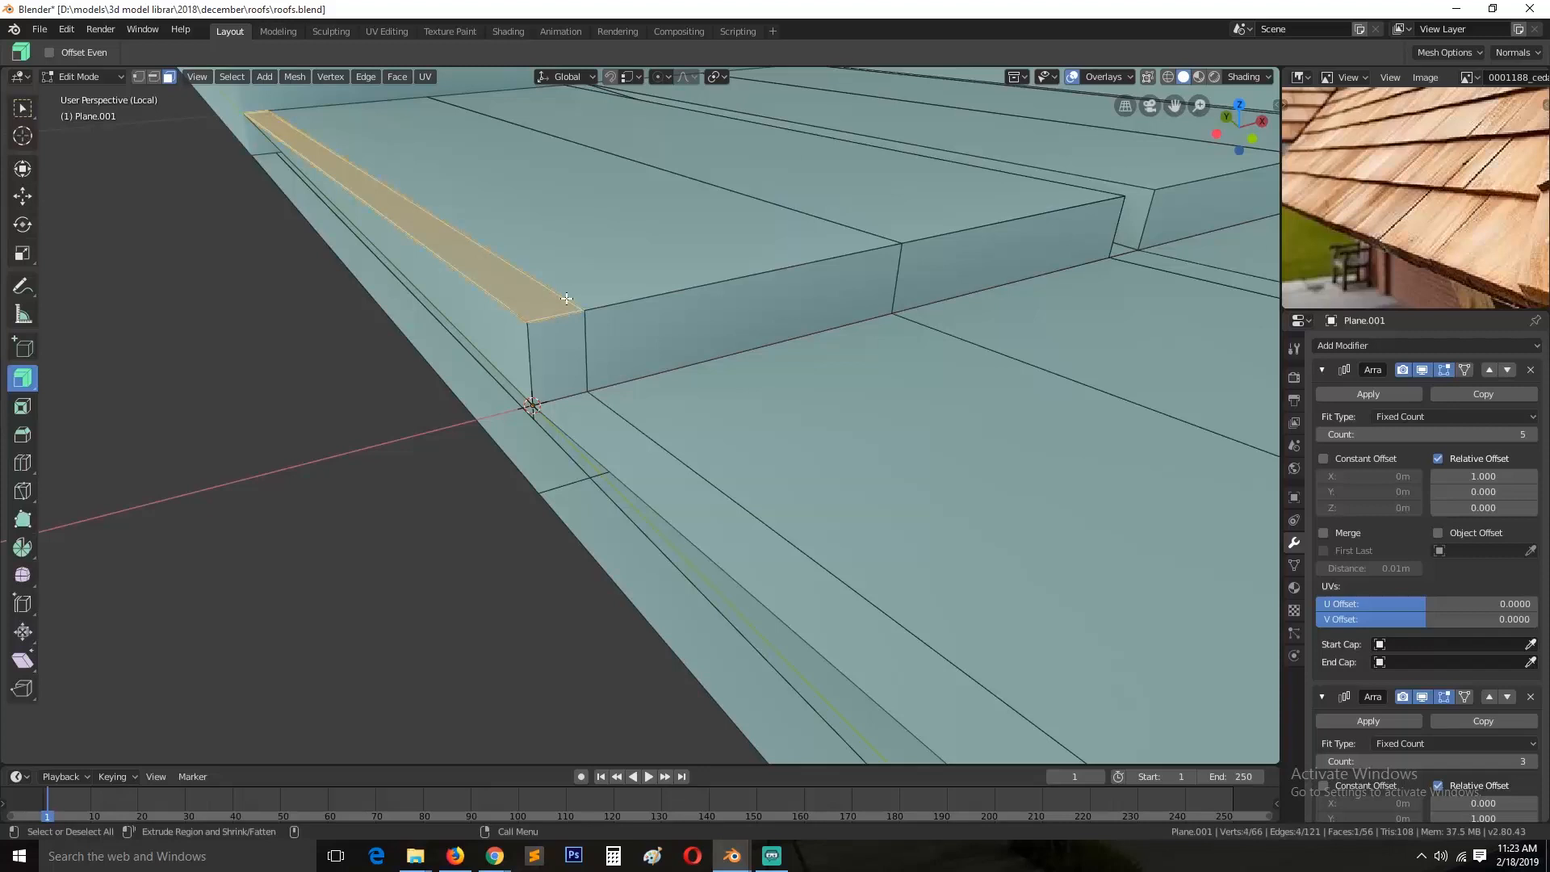
{"action": "scroll", "coordinate": [595, 345], "scroll_direction": "down", "scroll_amount": 2}
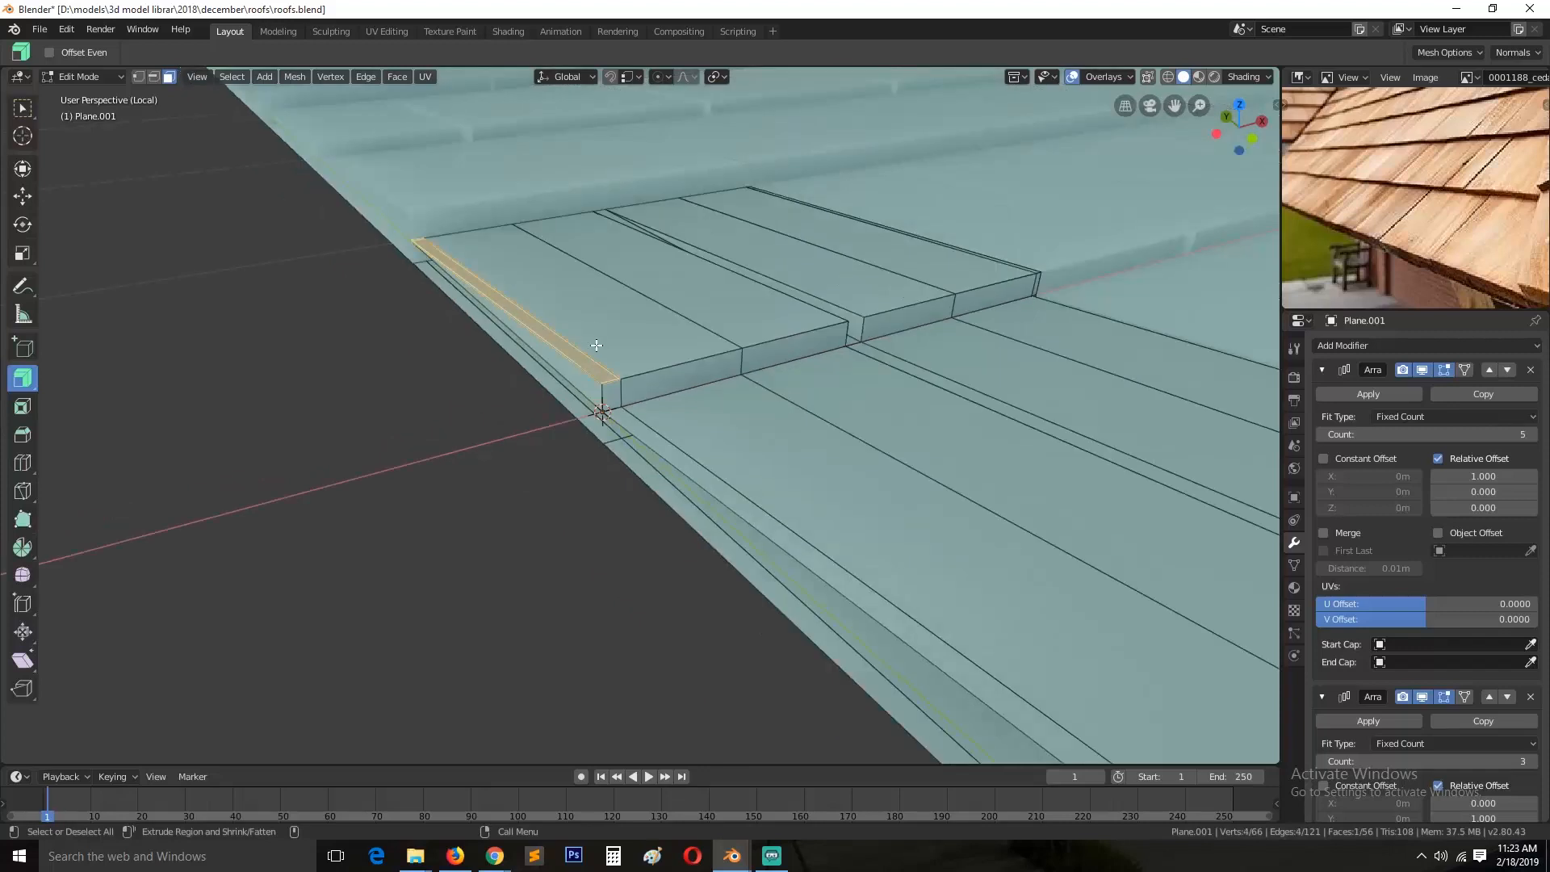
{"action": "left_click", "coordinate": [745, 351], "text": "shift"}
{"action": "key", "text": "g"}
{"action": "key", "text": "z"}
{"action": "left_click", "coordinate": [725, 379]}
Step: Select the short edges at both outer ends of the raised tile's front and lower them slightly
{"action": "middle_click_drag", "start_coordinate": [854, 391], "coordinate": [800, 401]}
{"action": "left_click", "coordinate": [475, 347], "text": "shift"}
{"action": "middle_click_drag", "start_coordinate": [853, 354], "coordinate": [729, 353]}
{"action": "left_click", "coordinate": [681, 364], "text": "shift"}
{"action": "left_click", "coordinate": [690, 368], "text": "shift"}
{"action": "key", "text": "g"}
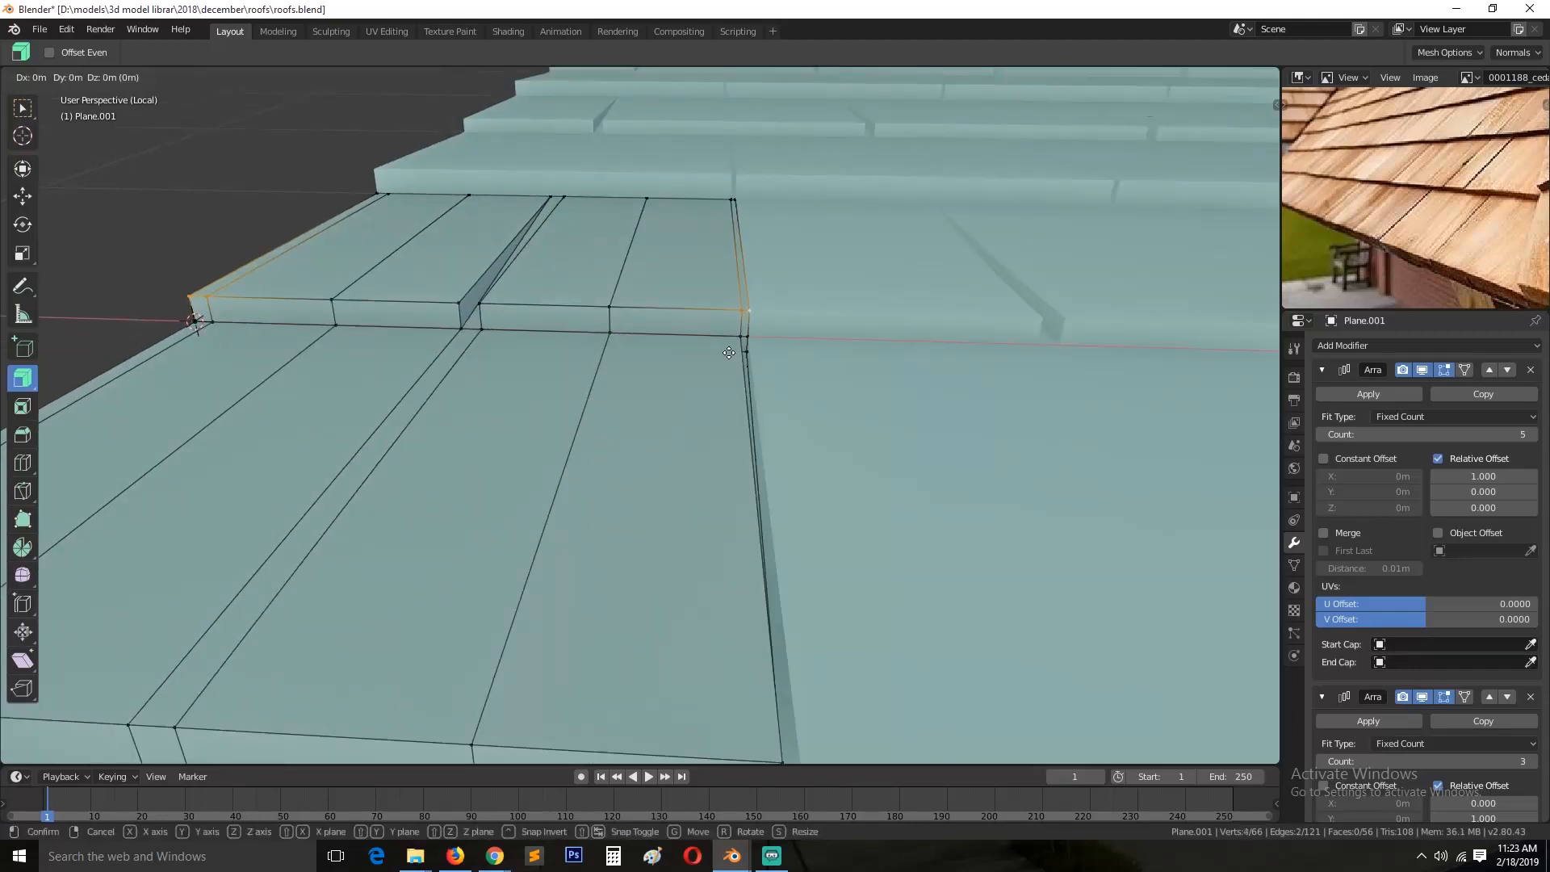
{"action": "left_click", "coordinate": [733, 364]}
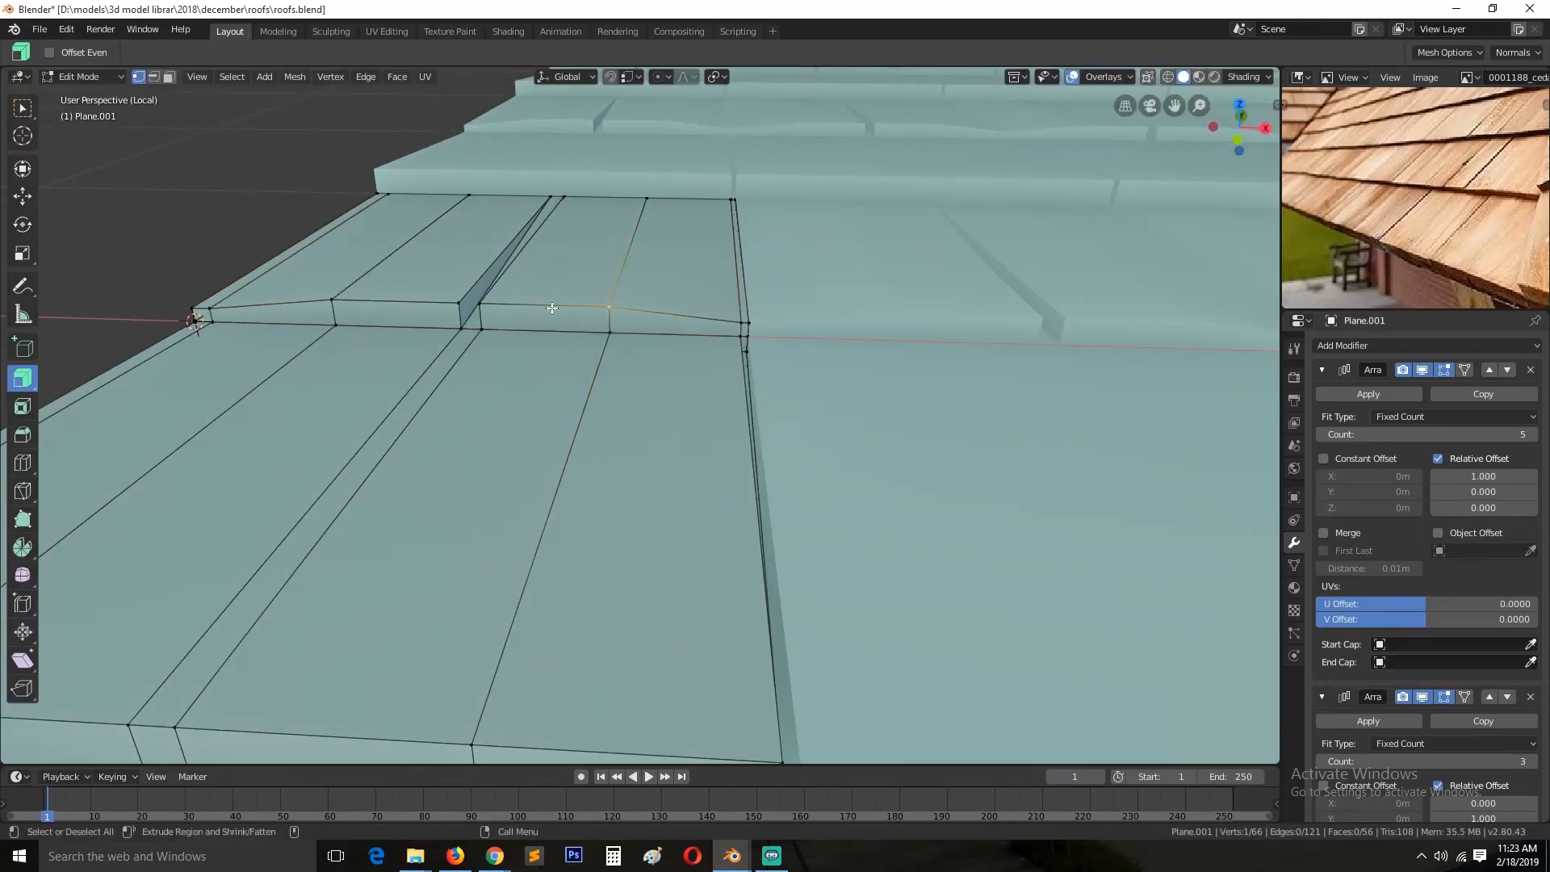
Step: Lower the middle vertices of both halves along the raised tile's front edge along Z and check the repeated tiles
{"action": "key", "text": "z"}
{"action": "left_click", "coordinate": [650, 332]}
{"action": "key", "text": "Tab"}
{"action": "mouse_move", "coordinate": [727, 418]}
{"action": "middle_mouse_down"}
{"action": "mouse_move", "coordinate": [788, 410]}
{"action": "mouse_move", "coordinate": [705, 418]}
{"action": "middle_mouse_up"}
{"action": "key", "text": "Tab"}
Step: Select the vertices along the middle of the lower tile's front top edge and lower them along Z
{"action": "middle_click_drag", "start_coordinate": [627, 356], "coordinate": [630, 444], "text": "ctrl"}
{"action": "middle_click_drag", "start_coordinate": [629, 444], "coordinate": [669, 431]}
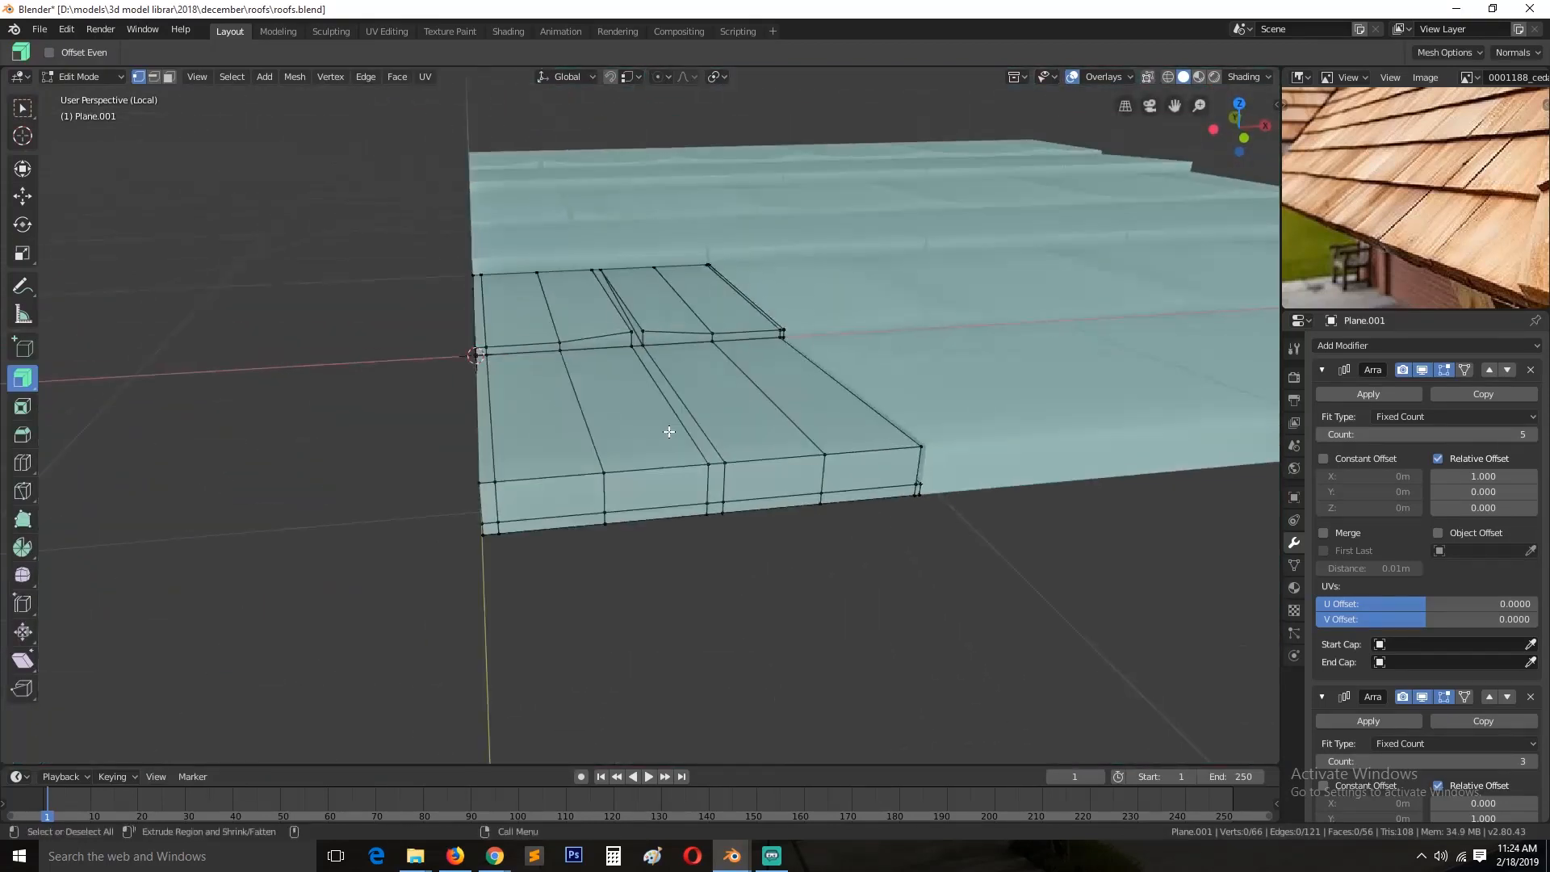
{"action": "left_click", "coordinate": [821, 455], "text": "ctrl"}
{"action": "key", "text": "g"}
{"action": "key", "text": "z"}
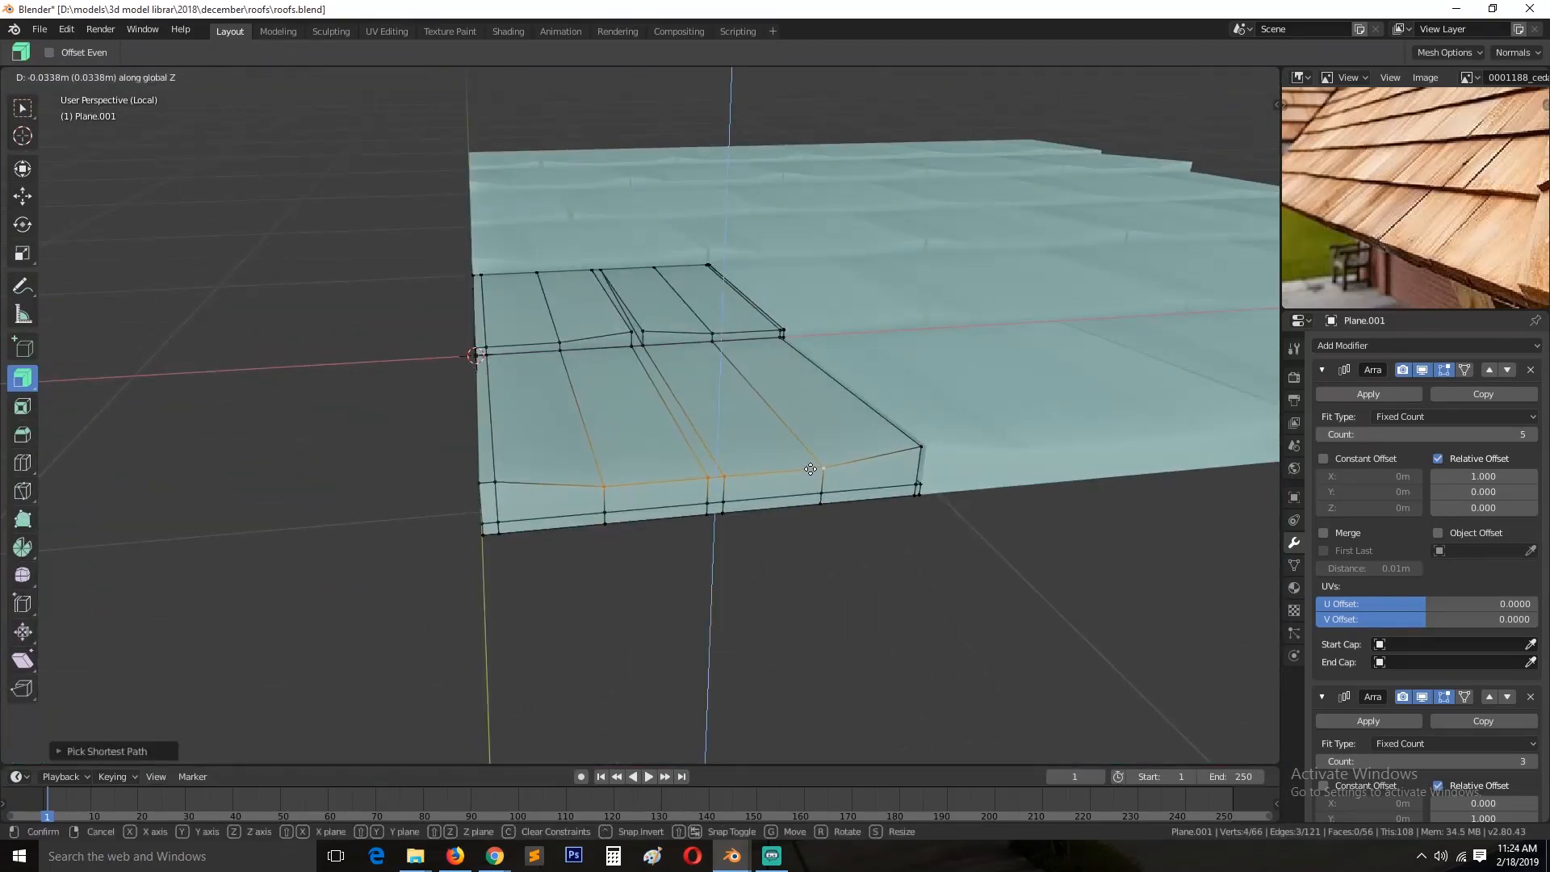
{"action": "left_click", "coordinate": [708, 473]}
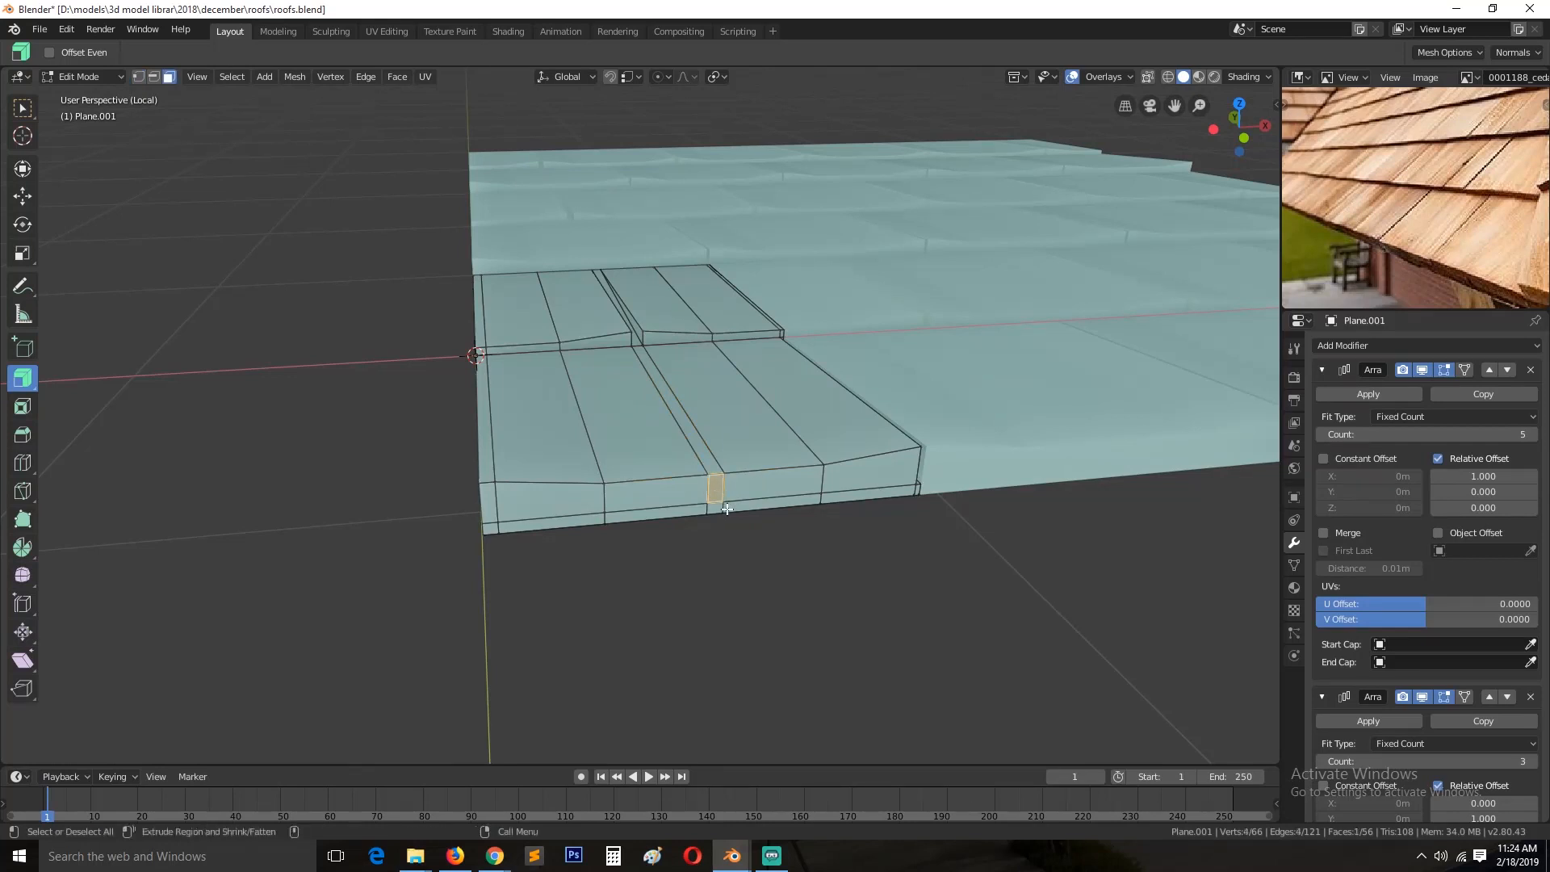
Step: Select the two narrow faces in the middle of the lower tile's front and widen them along X
{"action": "left_click", "coordinate": [726, 509], "text": "shift"}
{"action": "key", "text": "s"}
{"action": "key", "text": "x"}
{"action": "left_click", "coordinate": [1039, 459]}
Step: Lower the middle edges of the lower tile's front top along Z and scale them smaller along Z
{"action": "key", "text": "2"}
{"action": "left_click", "coordinate": [727, 485]}
{"action": "key", "text": "g"}
{"action": "key", "text": "z"}
{"action": "left_click", "coordinate": [729, 498]}
{"action": "middle_click_drag", "start_coordinate": [746, 484], "coordinate": [888, 477]}
{"action": "key", "text": "g"}
{"action": "key", "text": "z"}
{"action": "left_click", "coordinate": [894, 494]}
{"action": "key", "text": "s"}
{"action": "key", "text": "z"}
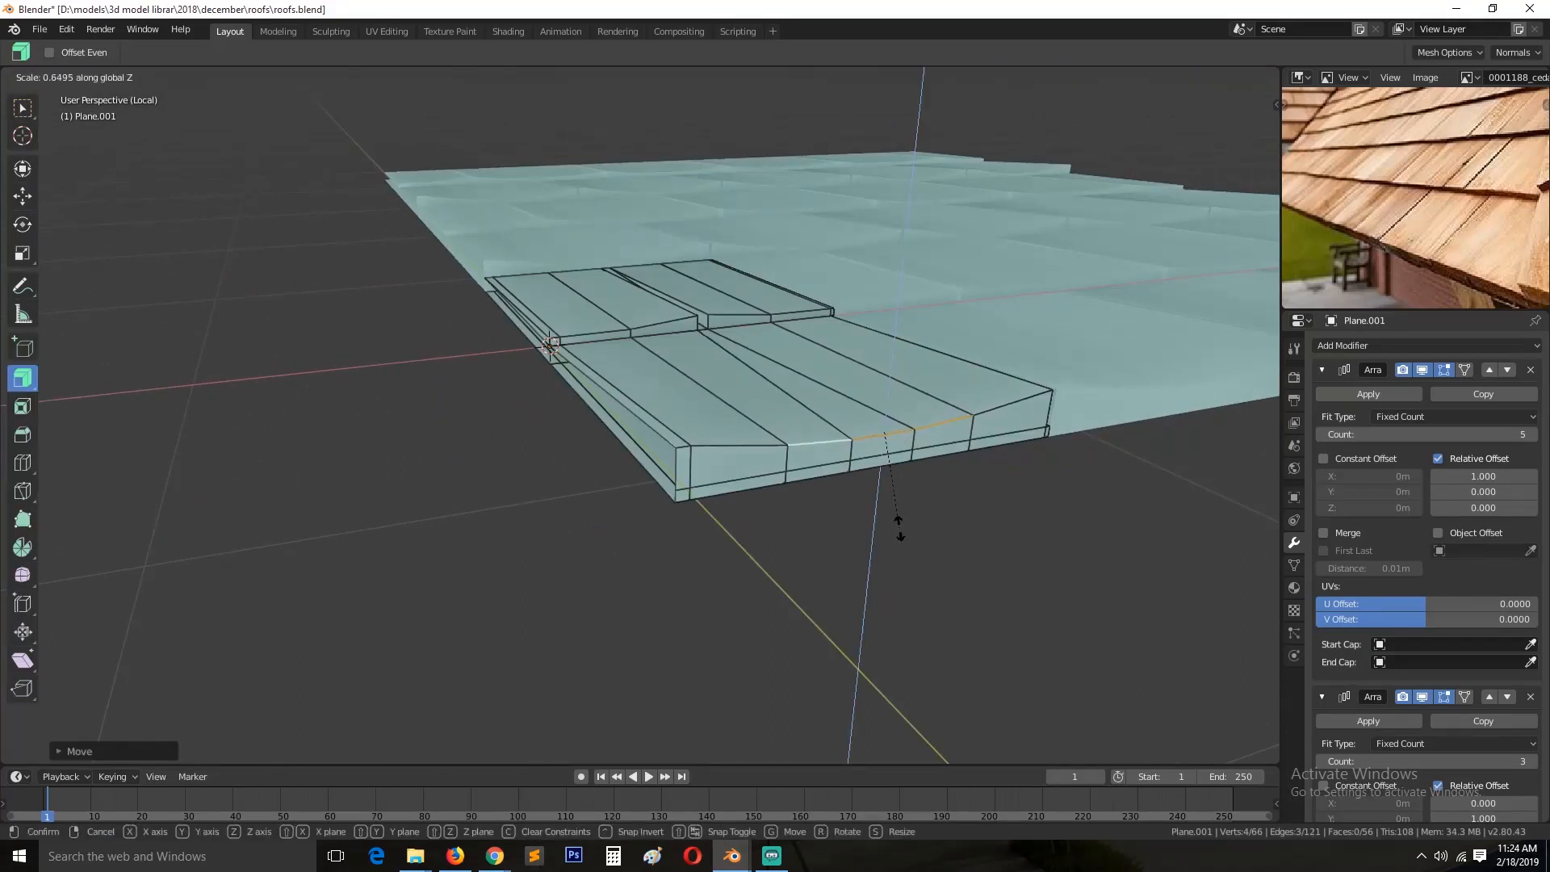
{"action": "left_click", "coordinate": [900, 525]}
Step: Raise the same middle front edges of the lower tile along Z and scale them along Z
{"action": "key", "text": "Tab"}
{"action": "middle_click_drag", "start_coordinate": [456, 331], "coordinate": [525, 387]}
{"action": "scroll", "coordinate": [535, 414], "scroll_direction": "down", "scroll_amount": 4}
{"action": "scroll", "coordinate": [692, 399], "scroll_direction": "up", "scroll_amount": 4}
{"action": "key", "text": "Tab"}
{"action": "key", "text": "s"}
{"action": "key", "text": "z"}
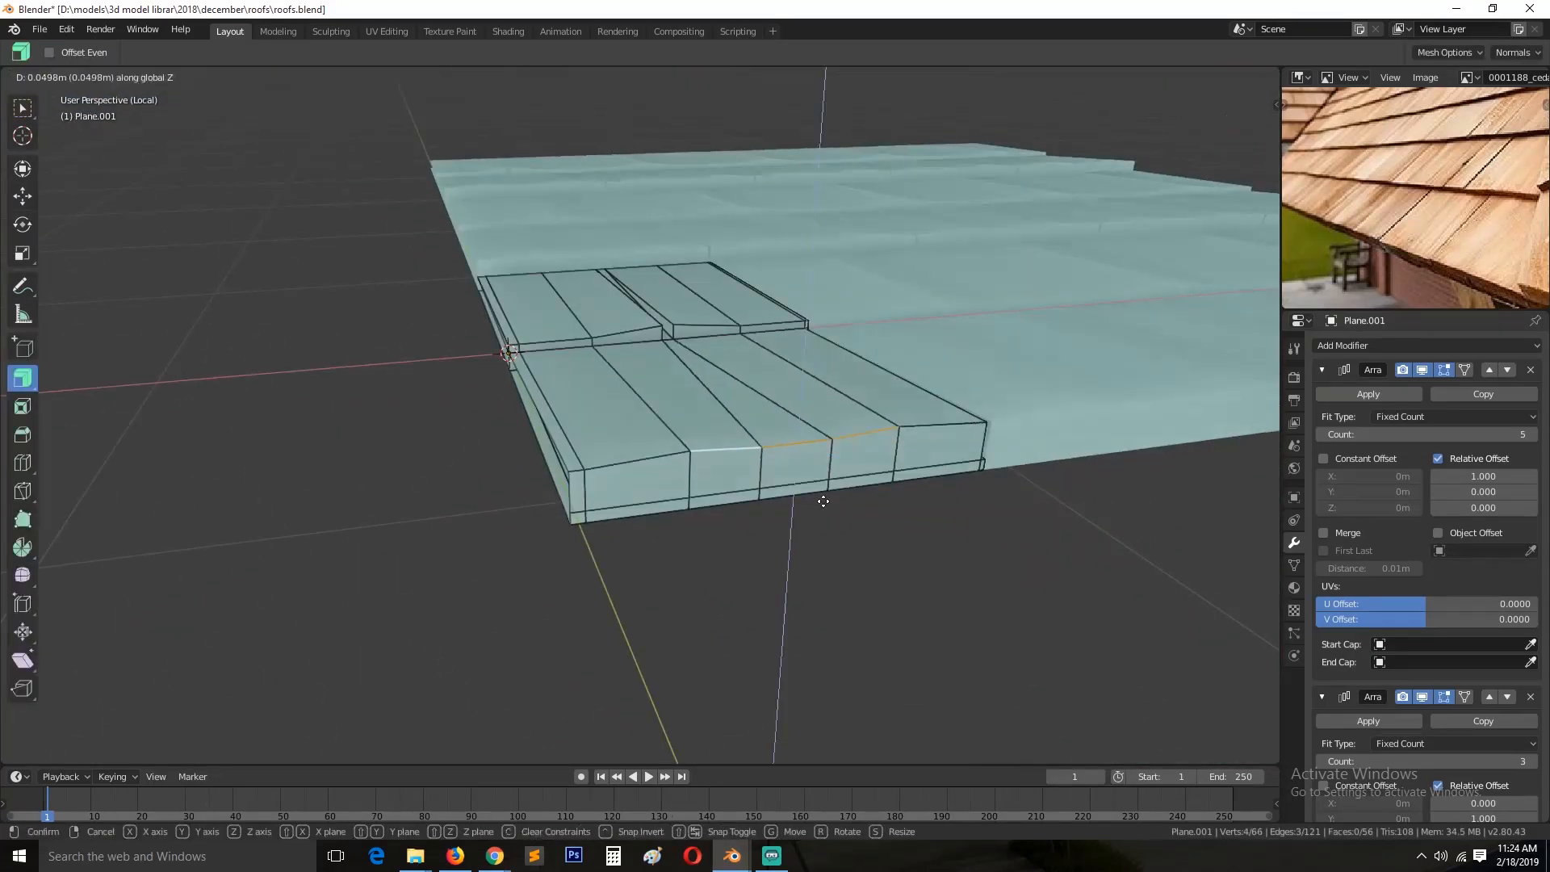
{"action": "left_click", "coordinate": [839, 555]}
Step: Save the file and inspect the repeated tiles, switching to the top view of the base tile
{"action": "key", "text": "Tab"}
{"action": "middle_click_drag", "start_coordinate": [819, 564], "coordinate": [762, 598]}
{"action": "key", "text": "KP_3"}
{"action": "scroll", "coordinate": [676, 521], "scroll_direction": "up", "scroll_amount": 2}
{"action": "key", "text": "ctrl+s"}
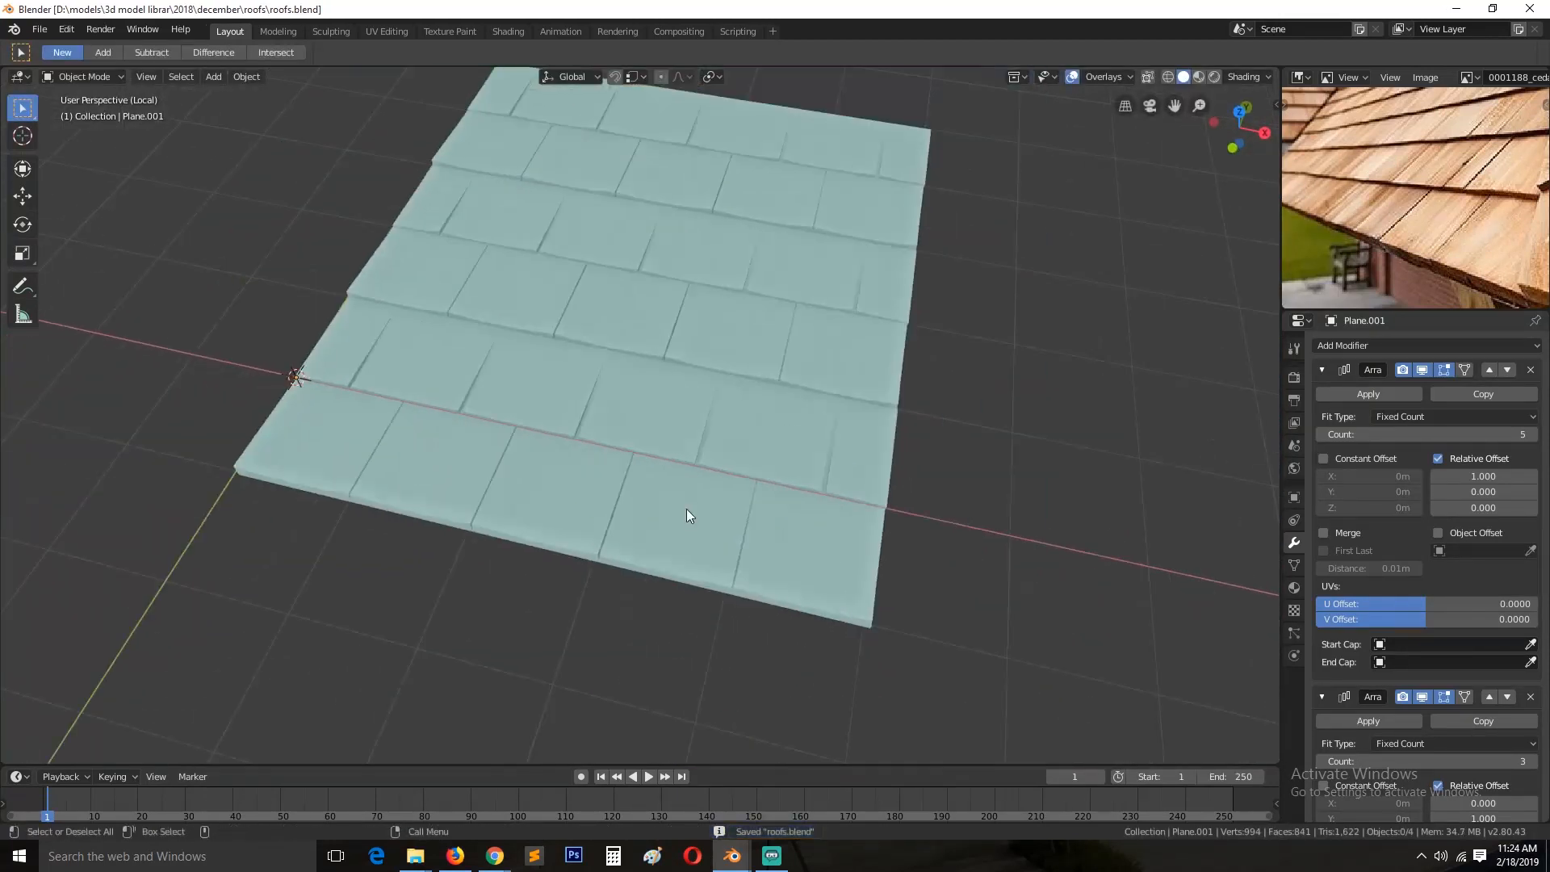
{"action": "key", "text": "KP_7"}
{"action": "scroll", "coordinate": [533, 678], "scroll_direction": "up", "scroll_amount": 4}
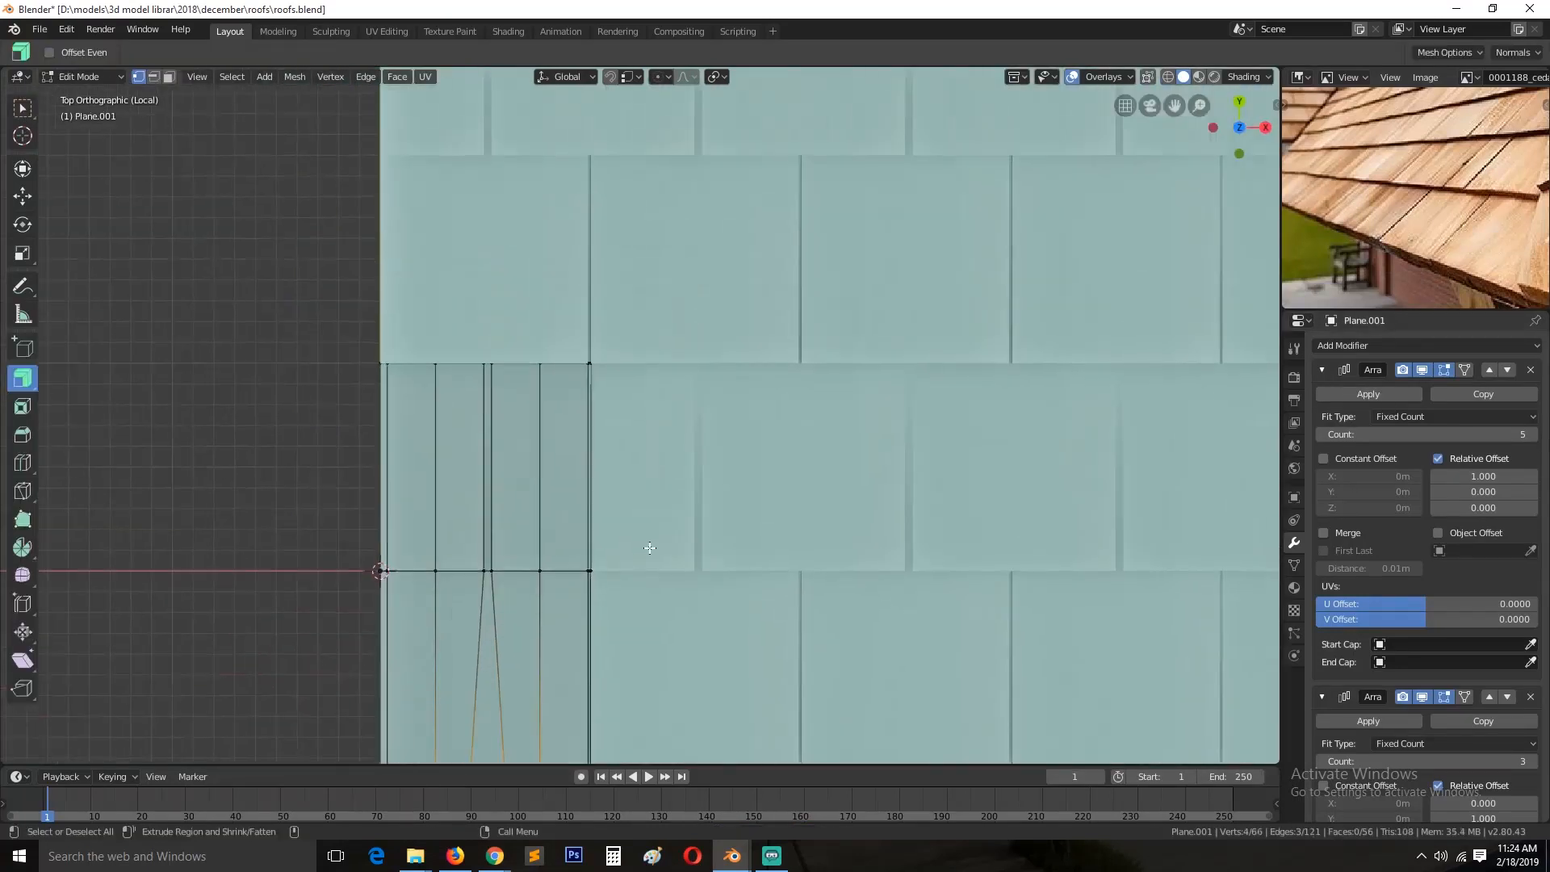
Step: Collapse both Array modifiers, turn off their viewport display, and enter Edit Mode on the base shingle mesh
{"action": "middle_click_drag", "start_coordinate": [678, 643], "coordinate": [644, 583]}
{"action": "scroll", "coordinate": [645, 583], "scroll_direction": "up", "scroll_amount": 4}
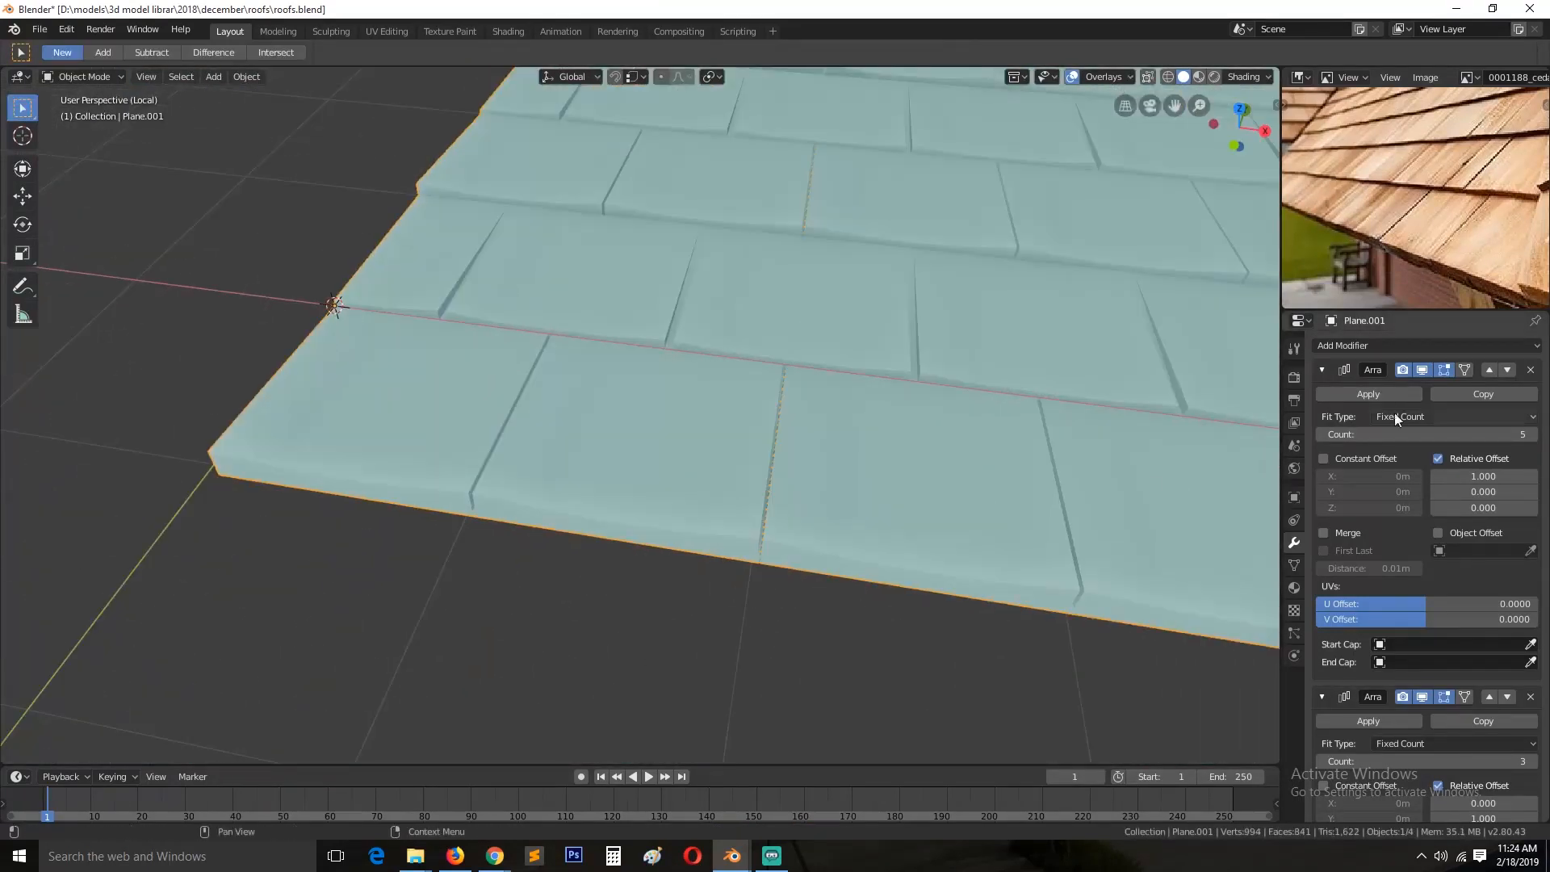
{"action": "left_click", "coordinate": [1323, 370]}
{"action": "left_click", "coordinate": [1322, 398]}
{"action": "left_click", "coordinate": [1422, 398]}
{"action": "left_click", "coordinate": [1422, 372]}
{"action": "middle_click_drag", "start_coordinate": [621, 452], "coordinate": [727, 622]}
{"action": "key", "text": "Tab"}
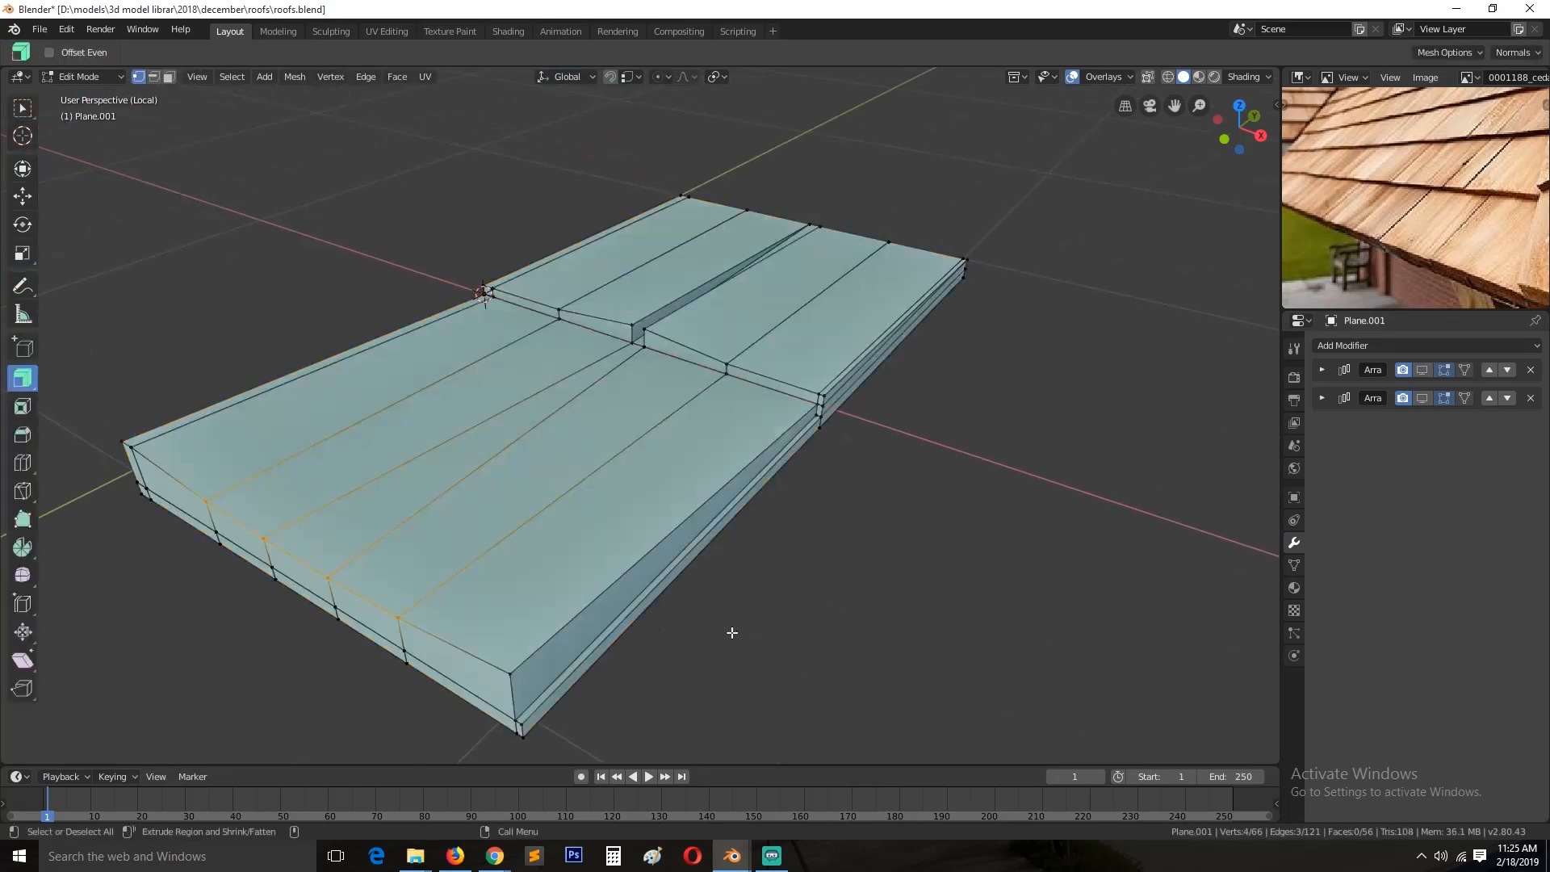
Step: Delete the faces along the long outer side of the base shingle mesh and return to Object Mode
{"action": "middle_click_drag", "start_coordinate": [588, 672], "coordinate": [458, 564]}
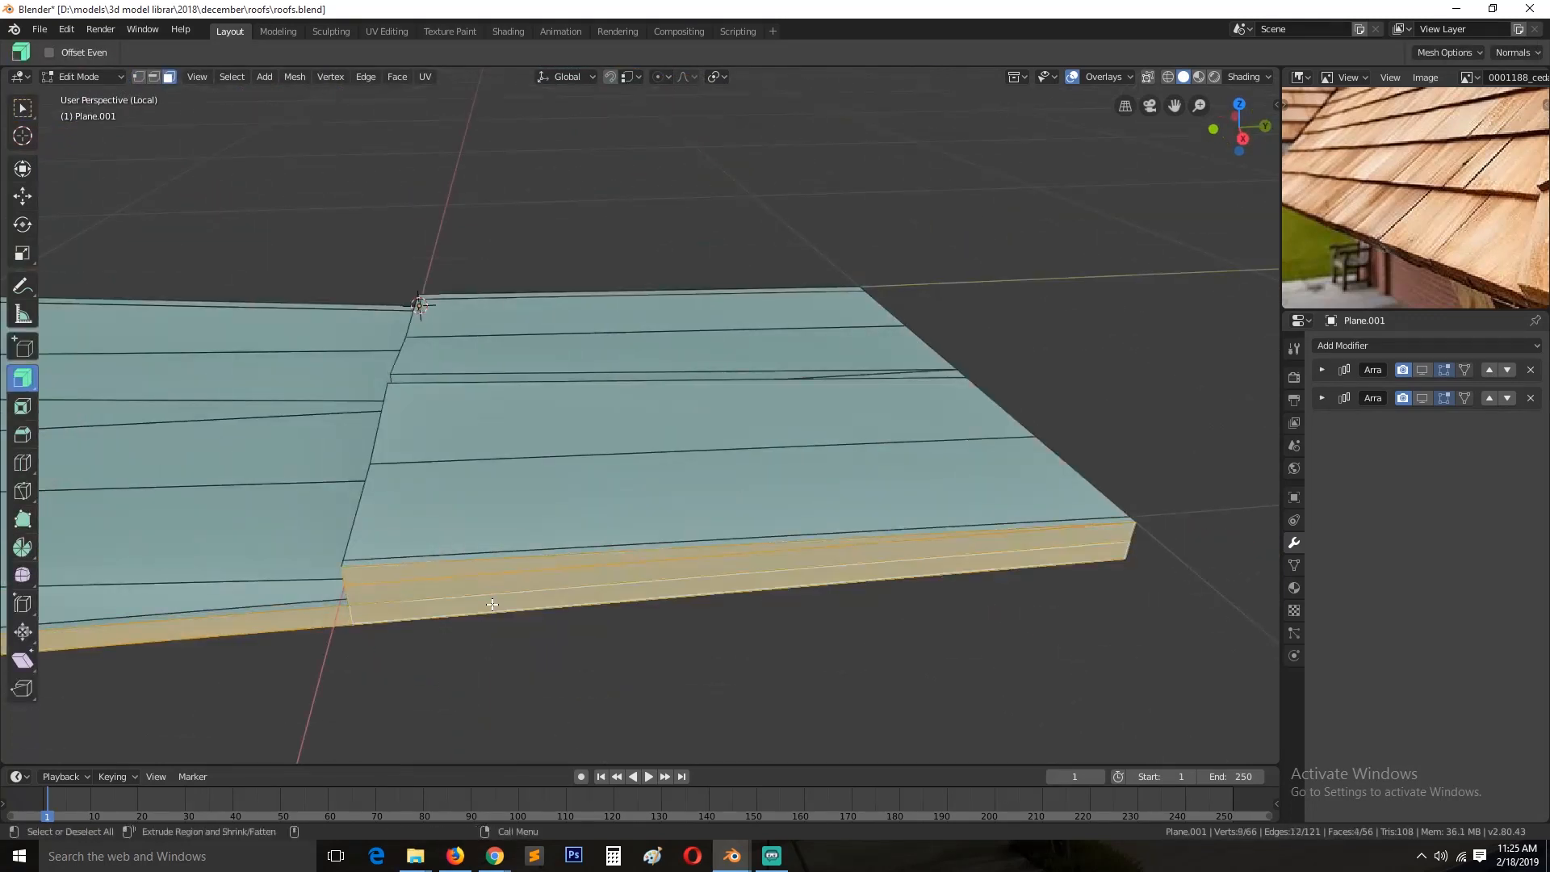
{"action": "key", "text": "x"}
{"action": "left_click", "coordinate": [491, 605]}
{"action": "key", "text": "Tab"}
{"action": "middle_click_drag", "start_coordinate": [670, 622], "coordinate": [592, 589]}
{"action": "key", "text": "Tab"}
{"action": "key", "text": "Tab"}
Step: Turn the viewport display of both Array modifiers back on and save the file
{"action": "left_click", "coordinate": [1422, 371]}
{"action": "left_click", "coordinate": [1422, 398]}
{"action": "scroll", "coordinate": [473, 501], "scroll_direction": "down", "scroll_amount": 4}
{"action": "scroll", "coordinate": [473, 501], "scroll_direction": "down", "scroll_amount": 4}
{"action": "middle_click_drag", "start_coordinate": [472, 500], "coordinate": [351, 657]}
{"action": "left_click", "coordinate": [433, 612]}
{"action": "key", "text": "z"}
{"action": "left_click", "coordinate": [687, 612]}
{"action": "key", "text": "alt+a"}
{"action": "mouse_move", "coordinate": [726, 623]}
{"action": "middle_mouse_down"}
{"action": "mouse_move", "coordinate": [658, 557]}
{"action": "mouse_move", "coordinate": [807, 644]}
{"action": "middle_mouse_up"}
{"action": "key", "text": "ctrl+s"}
{"action": "left_click", "coordinate": [760, 549]}
{"action": "middle_click_drag", "start_coordinate": [760, 549], "coordinate": [713, 646]}
{"action": "scroll", "coordinate": [713, 647], "scroll_direction": "up", "scroll_amount": 3}
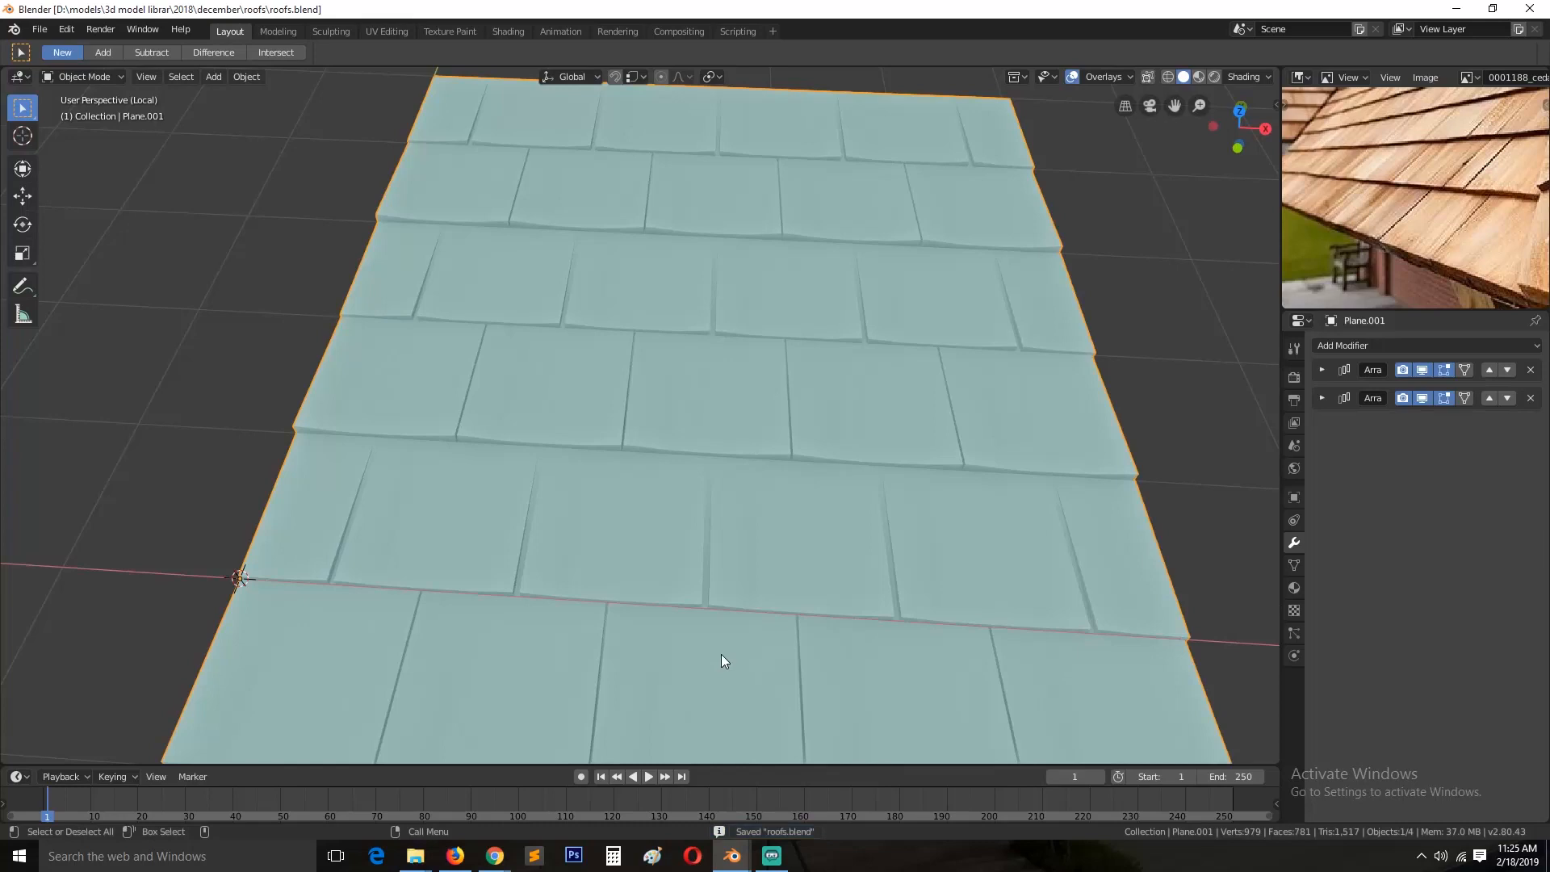
{"action": "scroll", "coordinate": [720, 654], "scroll_direction": "down", "scroll_amount": 5}
{"action": "middle_click_drag", "start_coordinate": [729, 588], "coordinate": [606, 510]}
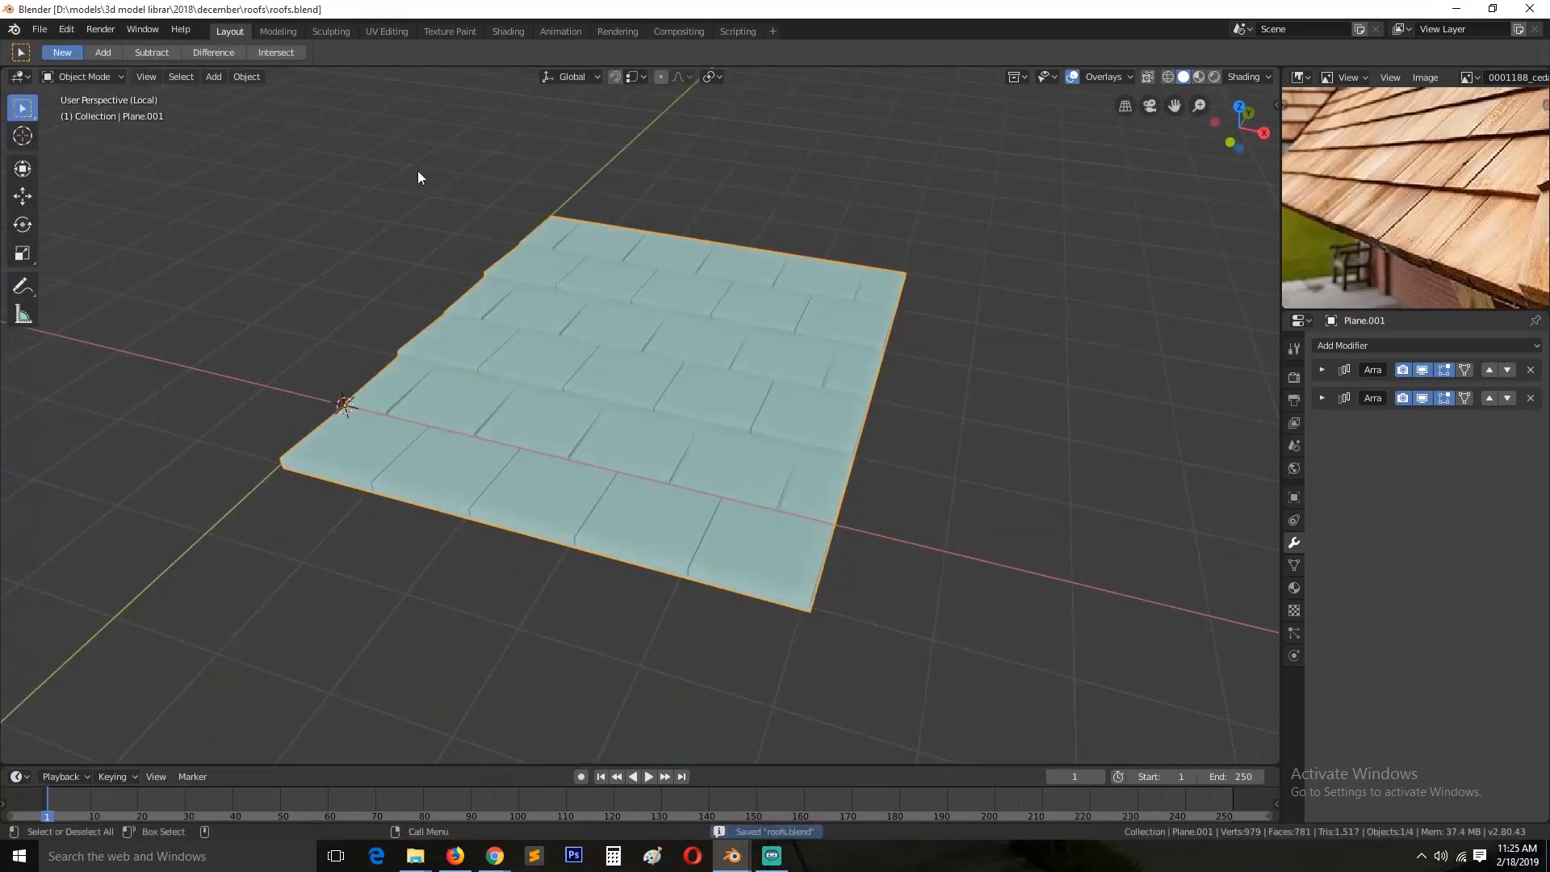
Step: Switch to the Shading workspace, delete the spare flat plane and select the shingle roof
{"action": "left_click", "coordinate": [508, 31]}
{"action": "left_click", "coordinate": [736, 339]}
{"action": "key", "text": "Delete"}
{"action": "left_click", "coordinate": [886, 278]}
{"action": "middle_click_drag", "start_coordinate": [886, 276], "coordinate": [808, 273], "text": "shift"}
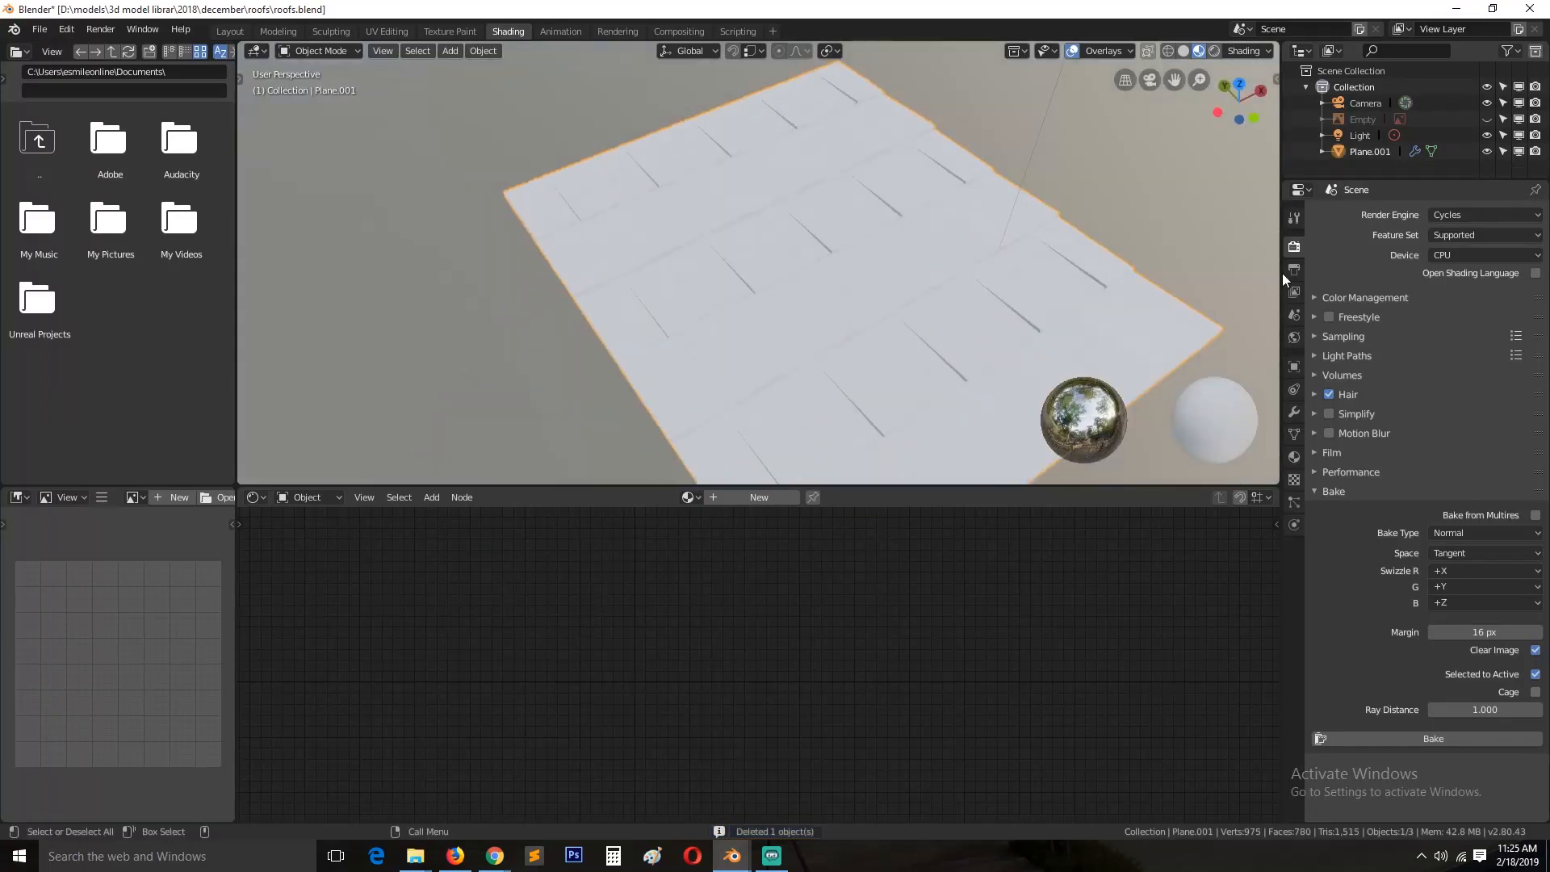
Step: Set the render engine to Eevee and enable Ambient Occlusion
{"action": "left_click", "coordinate": [1318, 484]}
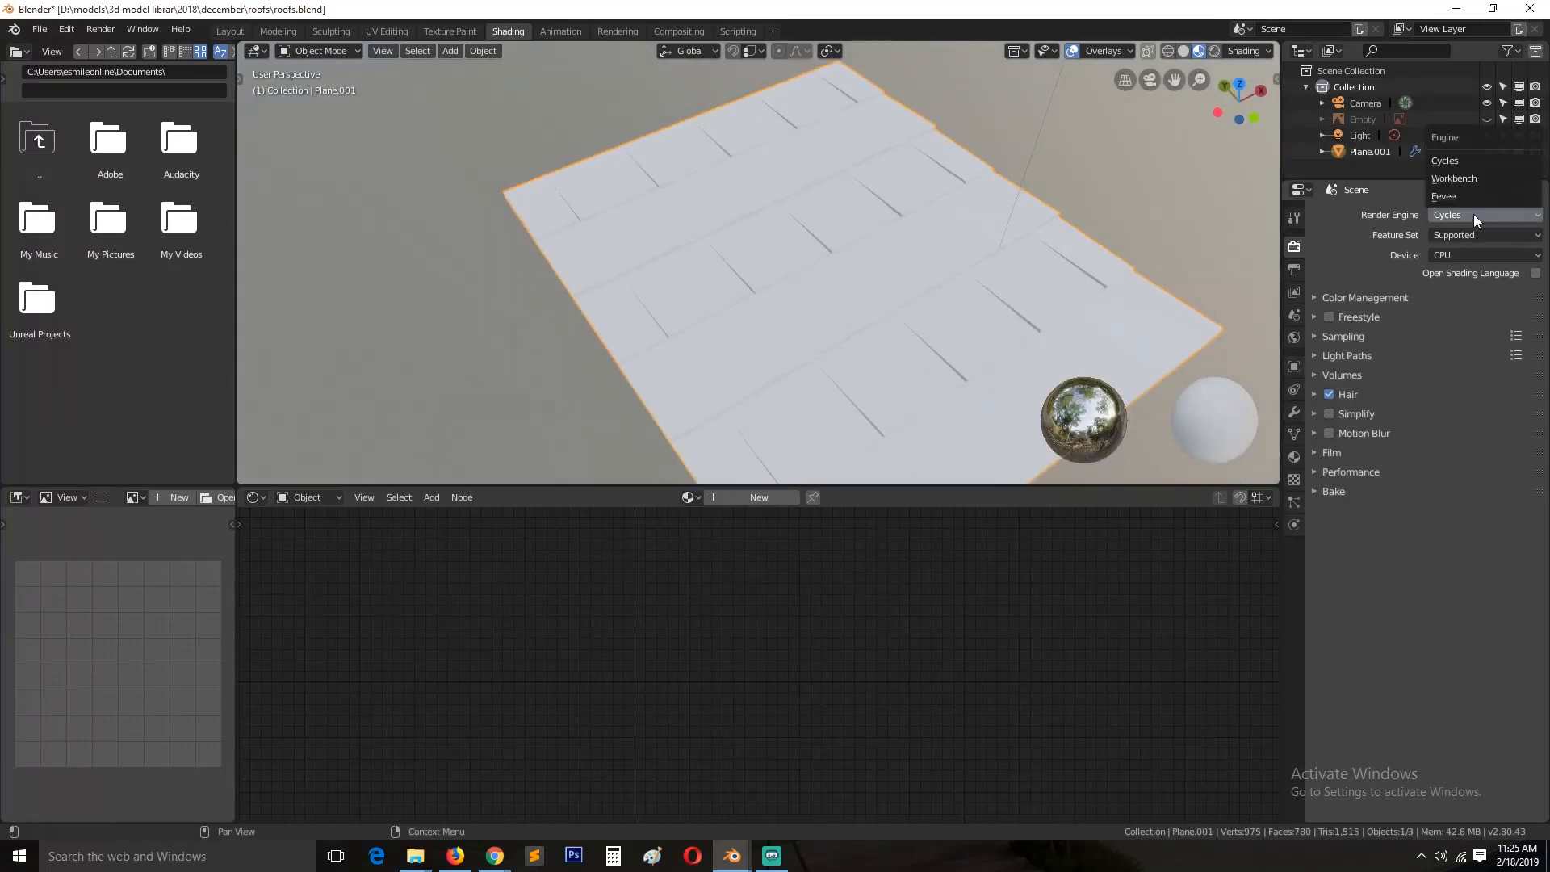
{"action": "left_click", "coordinate": [1444, 196]}
{"action": "left_click", "coordinate": [1329, 324]}
{"action": "scroll", "coordinate": [988, 378], "scroll_direction": "up", "scroll_amount": 4}
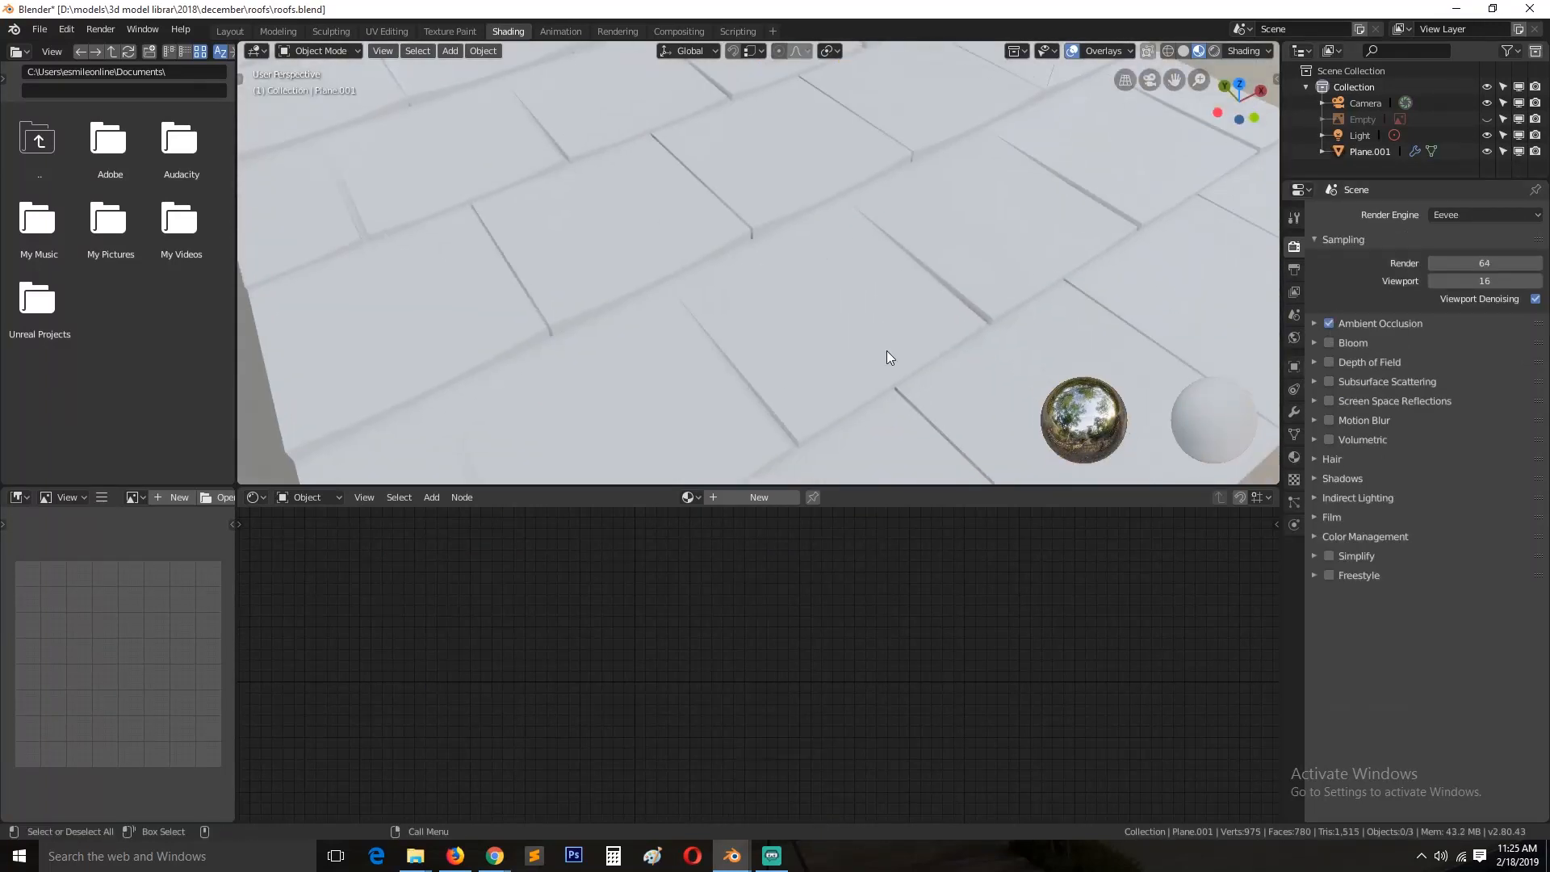
Step: Unwrap the base shingle mesh in Edit Mode and switch to the UV Editing workspace
{"action": "scroll", "coordinate": [886, 350], "scroll_direction": "down", "scroll_amount": 5}
{"action": "key", "text": "Tab"}
{"action": "key", "text": "u"}
{"action": "left_click", "coordinate": [775, 409]}
{"action": "left_click", "coordinate": [387, 31]}
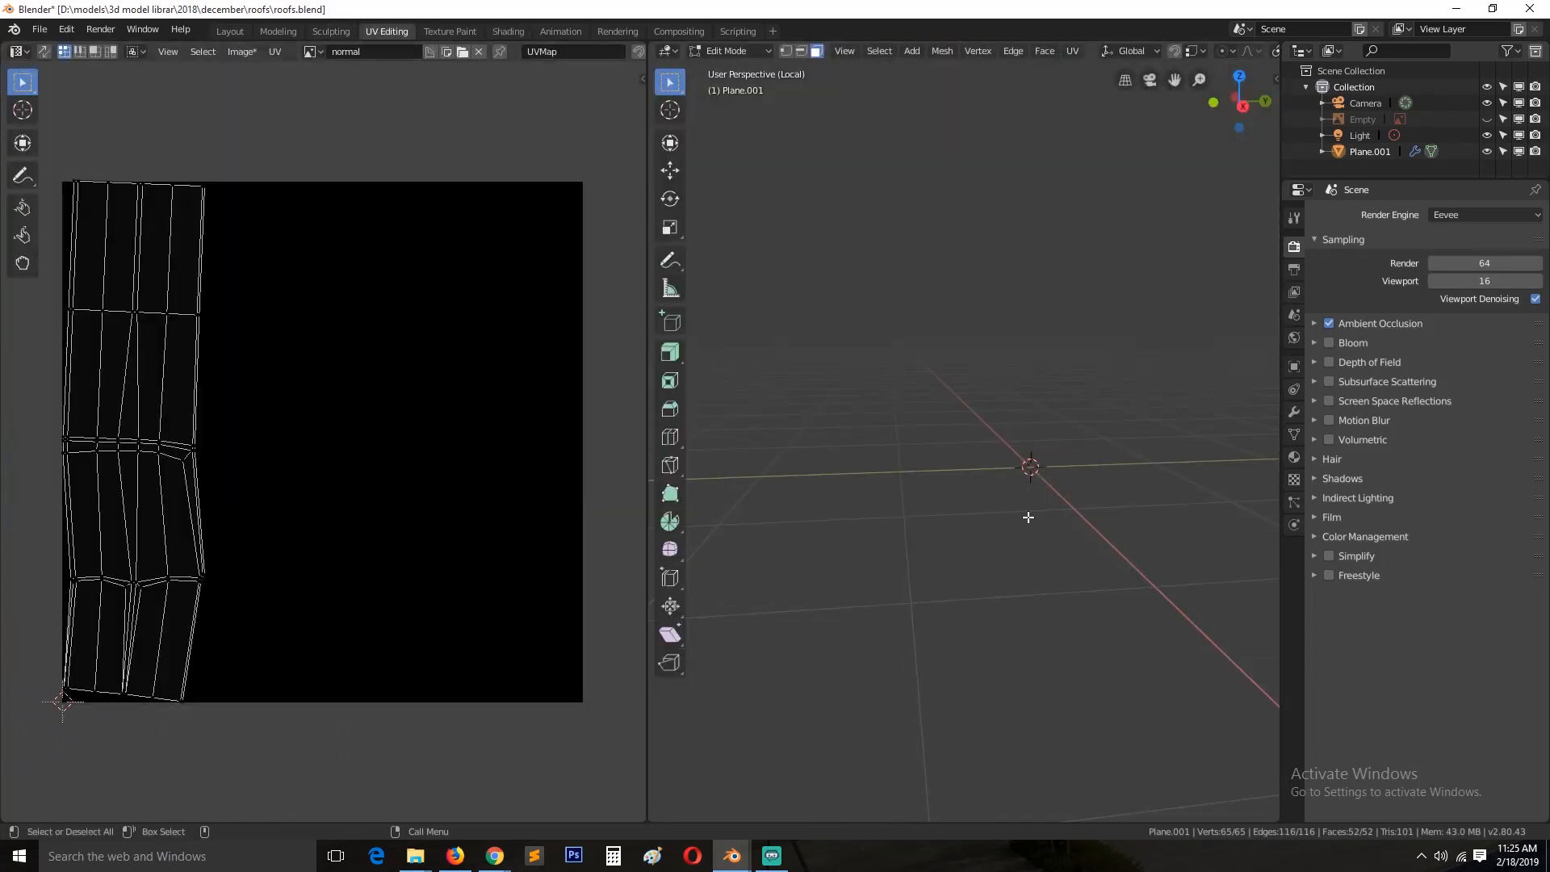
Step: Save the file and leave local view so the roof shows in the UV Editing viewport
{"action": "scroll", "coordinate": [904, 444], "scroll_direction": "down", "scroll_amount": 1}
{"action": "key", "text": "Tab"}
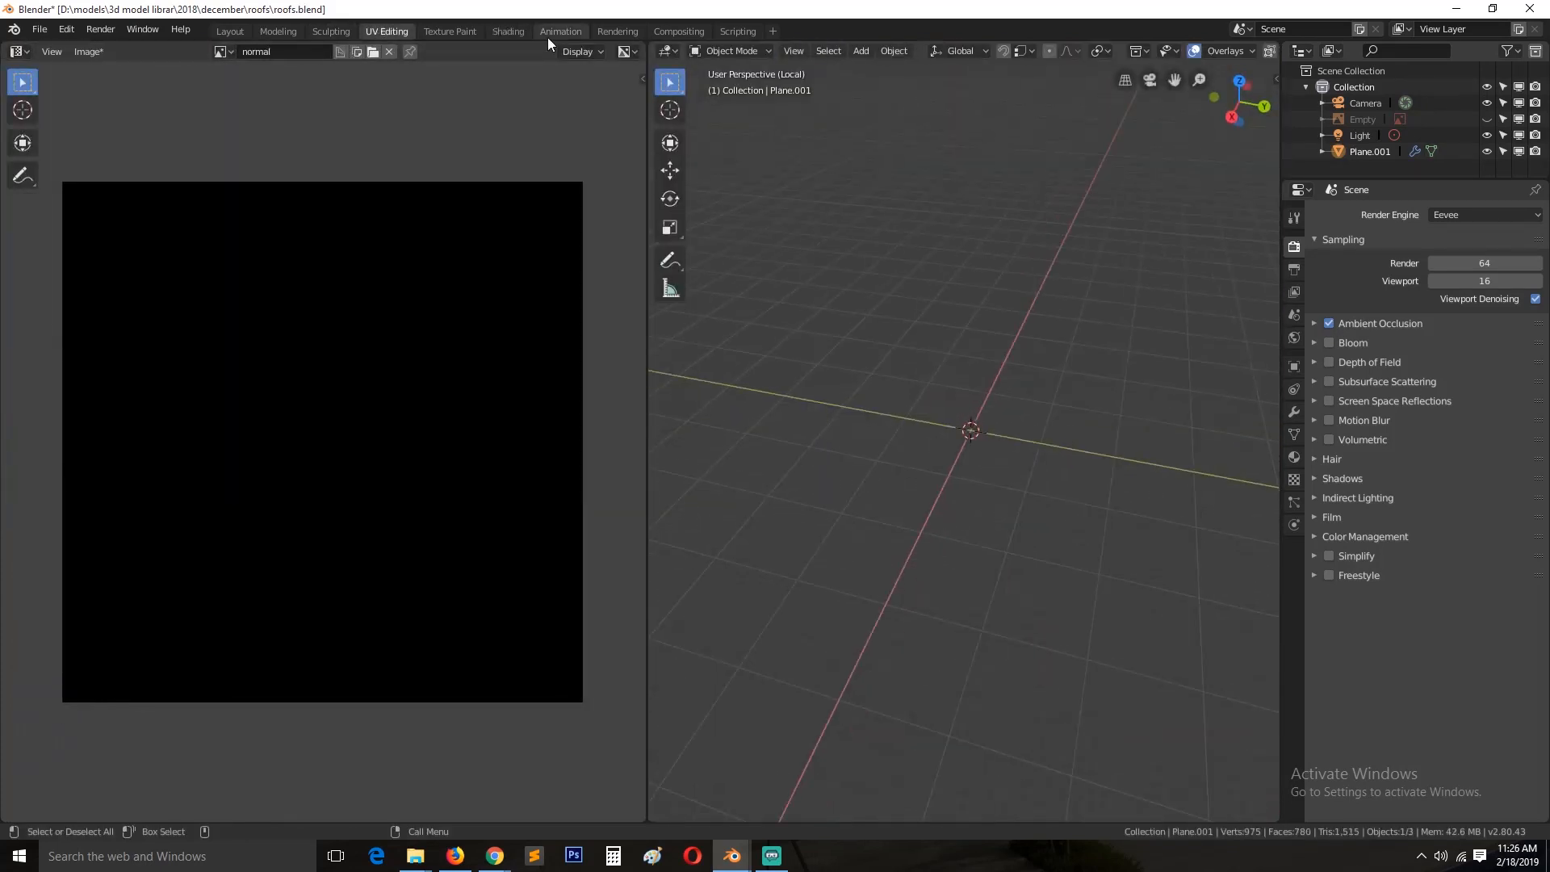
{"action": "left_click", "coordinate": [508, 31]}
{"action": "left_click", "coordinate": [387, 31]}
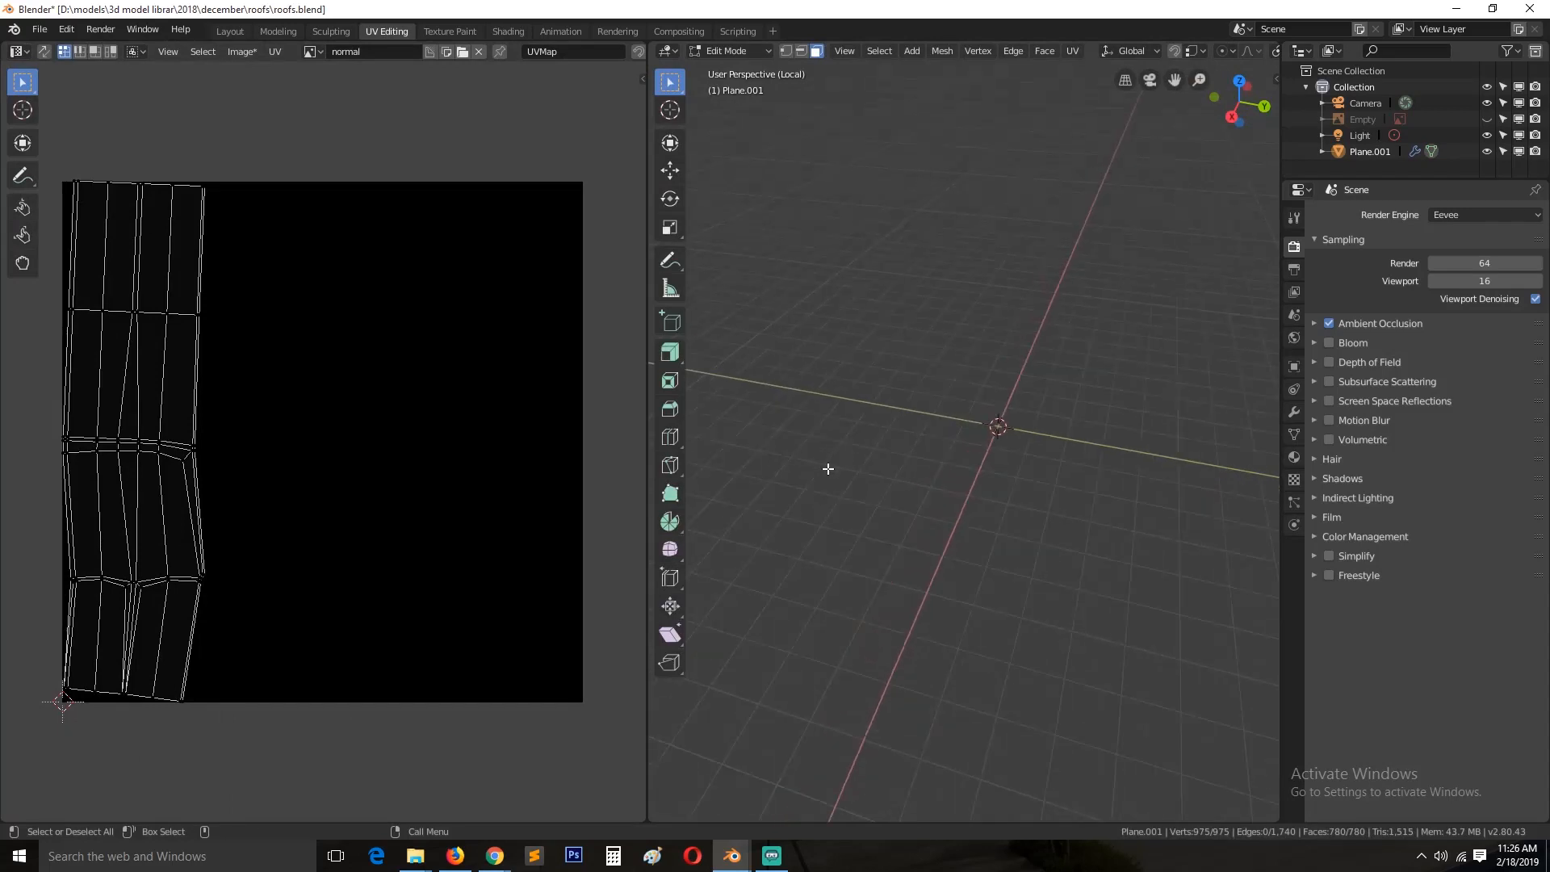
{"action": "key", "text": "ctrl+s"}
{"action": "key", "text": "KP_Divide"}
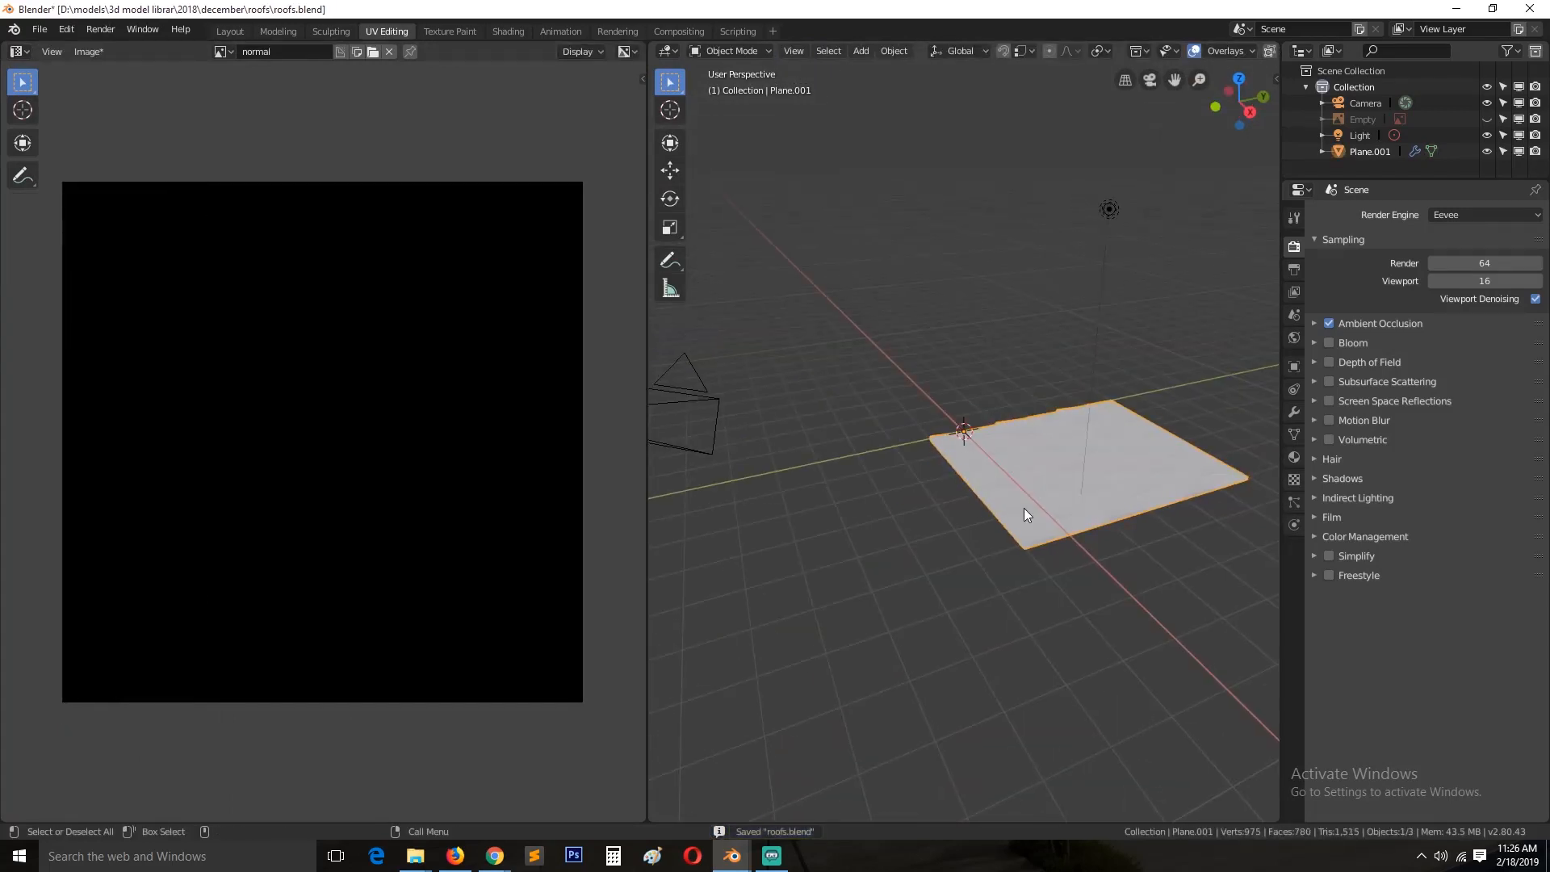
Step: Mark the bottom edge loop of the base shingle mesh as a seam
{"action": "scroll", "coordinate": [969, 521], "scroll_direction": "up", "scroll_amount": 3}
{"action": "middle_click_drag", "start_coordinate": [795, 548], "coordinate": [925, 519]}
{"action": "scroll", "coordinate": [807, 577], "scroll_direction": "up", "scroll_amount": 4}
{"action": "middle_click_drag", "start_coordinate": [1086, 564], "coordinate": [1073, 346]}
{"action": "key", "text": "alt+a"}
{"action": "key", "text": "2"}
{"action": "left_click", "coordinate": [1043, 404], "text": "alt"}
{"action": "key", "text": "ctrl+e"}
{"action": "left_click", "coordinate": [1048, 621]}
Step: Unwrap the whole base shingle mesh using the bottom seam, then clear the selection
{"action": "key", "text": "a"}
{"action": "key", "text": "u"}
{"action": "left_click", "coordinate": [1012, 393]}
{"action": "key", "text": "alt+a"}
{"action": "mouse_move", "coordinate": [951, 449]}
{"action": "middle_mouse_down"}
{"action": "mouse_move", "coordinate": [986, 453]}
{"action": "mouse_move", "coordinate": [975, 464]}
{"action": "middle_mouse_up"}
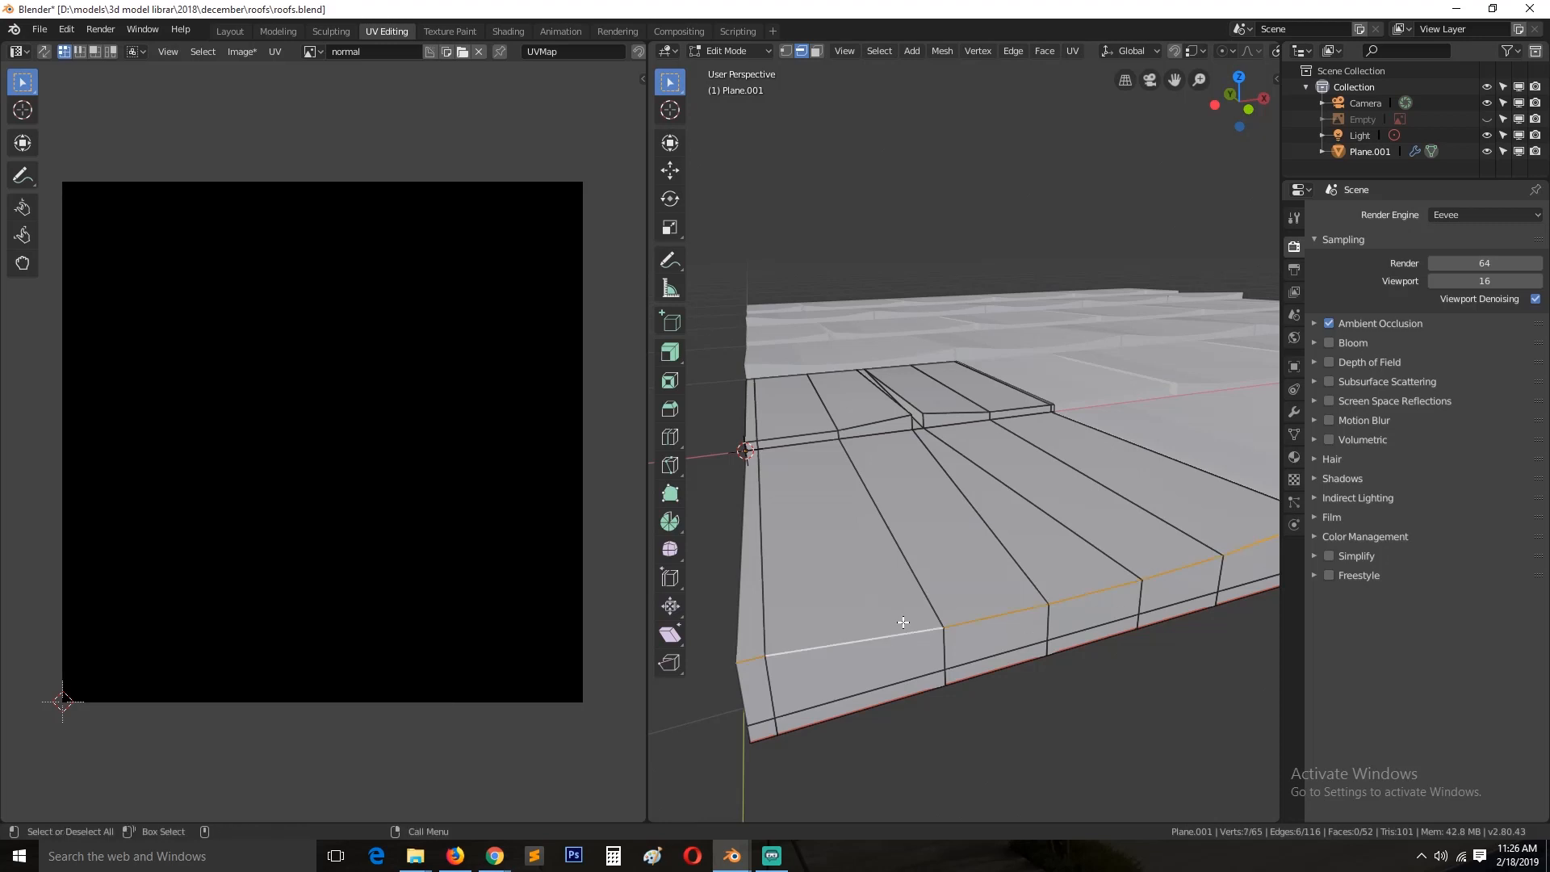
Step: Mark the lower corner edge of the UV layout as a seam and unwrap the mesh again
{"action": "key", "text": "a"}
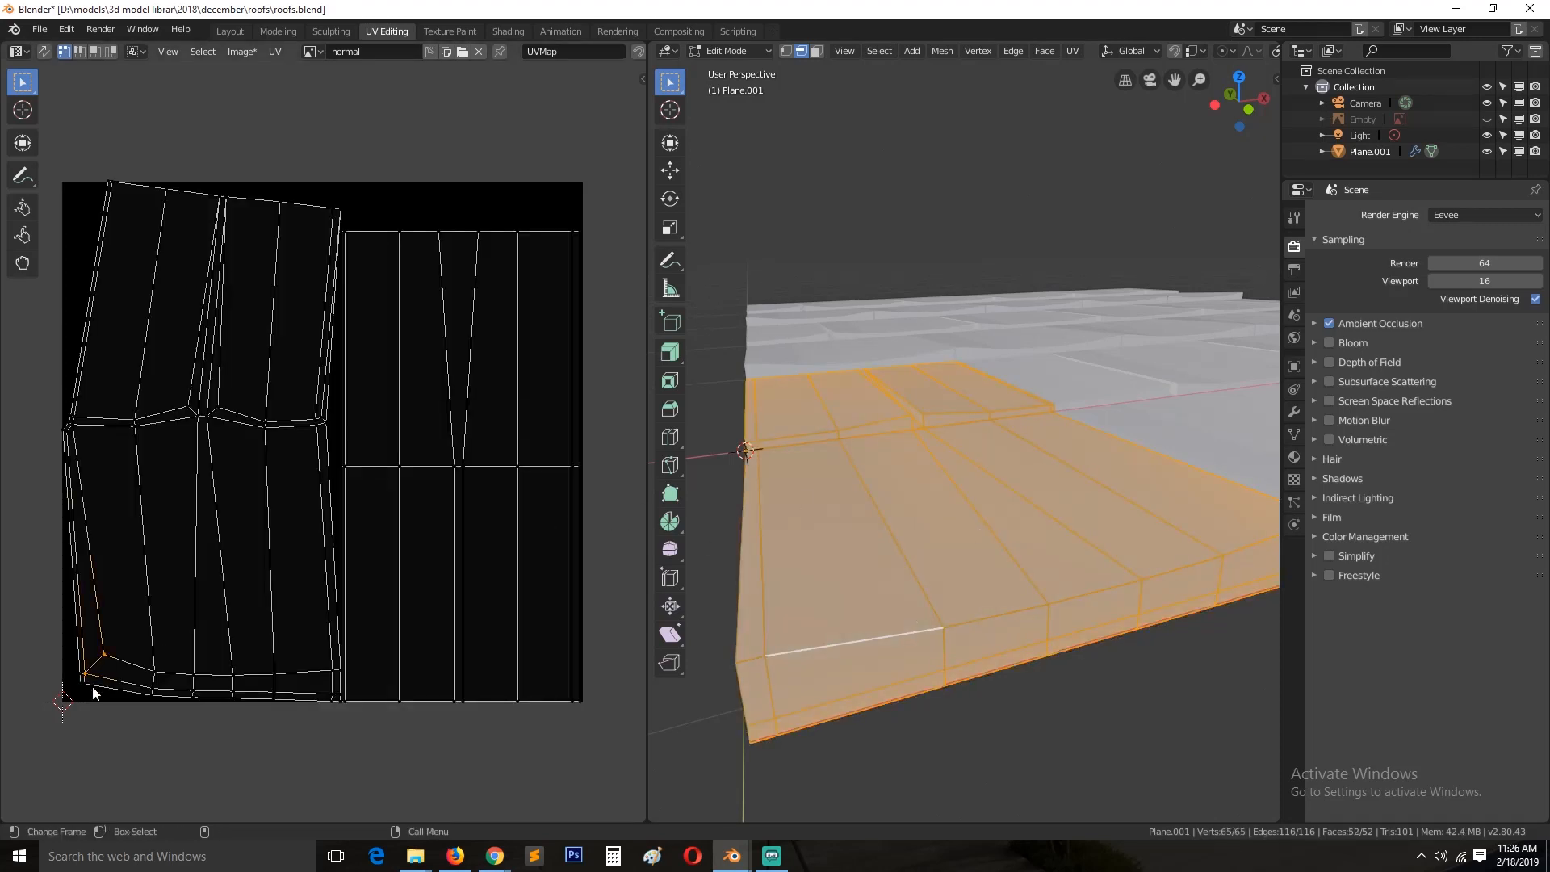
{"action": "scroll", "coordinate": [434, 511], "scroll_direction": "up", "scroll_amount": 4}
{"action": "key", "text": "ctrl+e"}
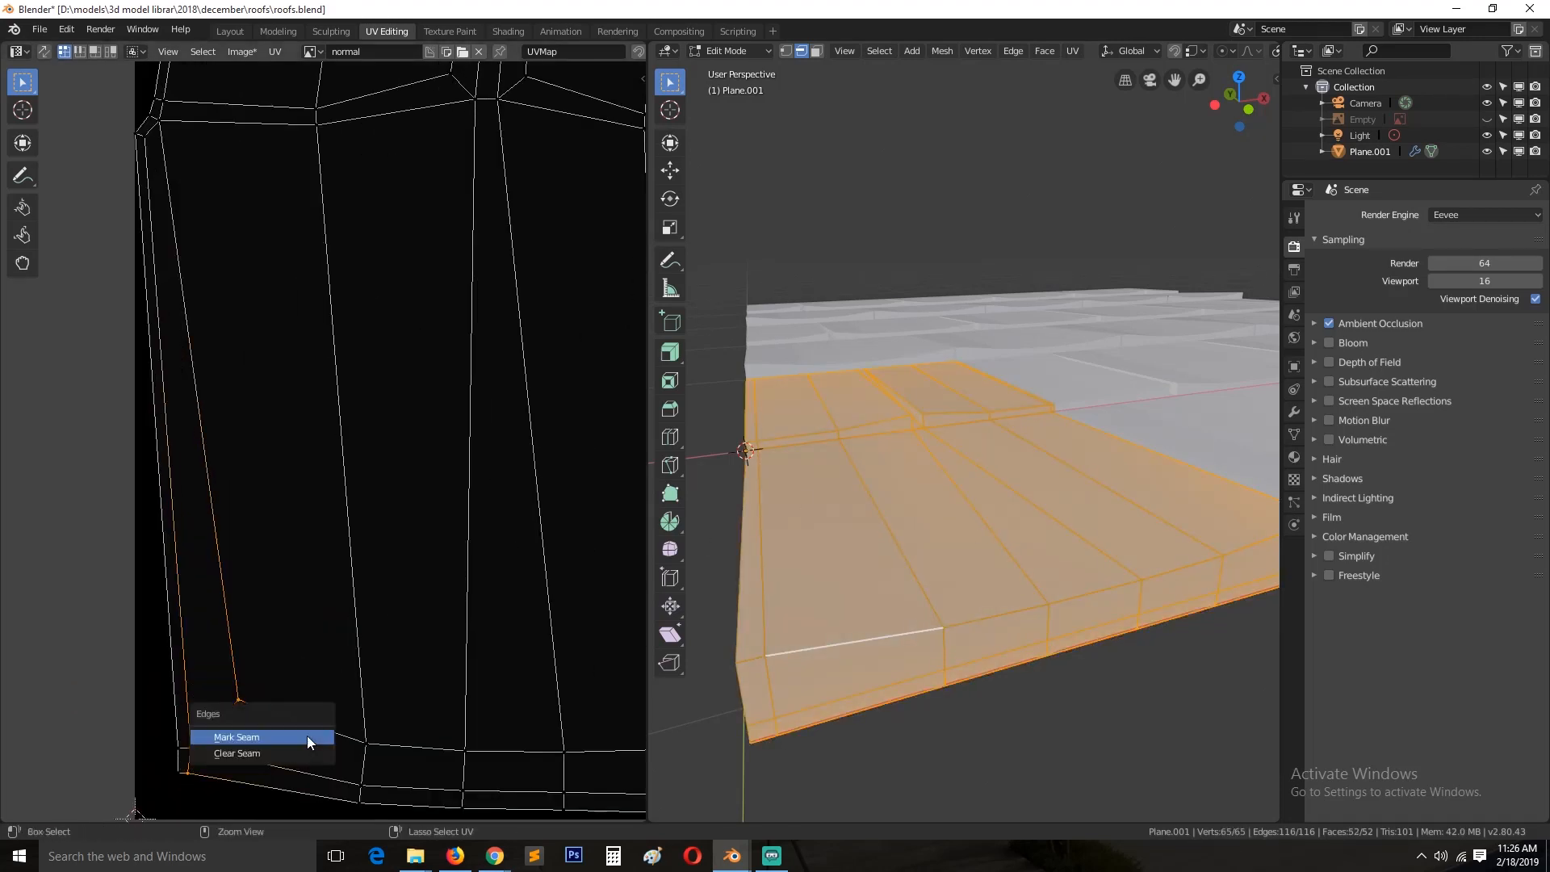
{"action": "left_click", "coordinate": [307, 737]}
{"action": "key", "text": "a"}
{"action": "key", "text": "e"}
{"action": "scroll", "coordinate": [355, 670], "scroll_direction": "down", "scroll_amount": 5}
{"action": "key", "text": "alt+a"}
{"action": "scroll", "coordinate": [475, 622], "scroll_direction": "up", "scroll_amount": 1}
{"action": "middle_click_drag", "start_coordinate": [448, 520], "coordinate": [230, 549]}
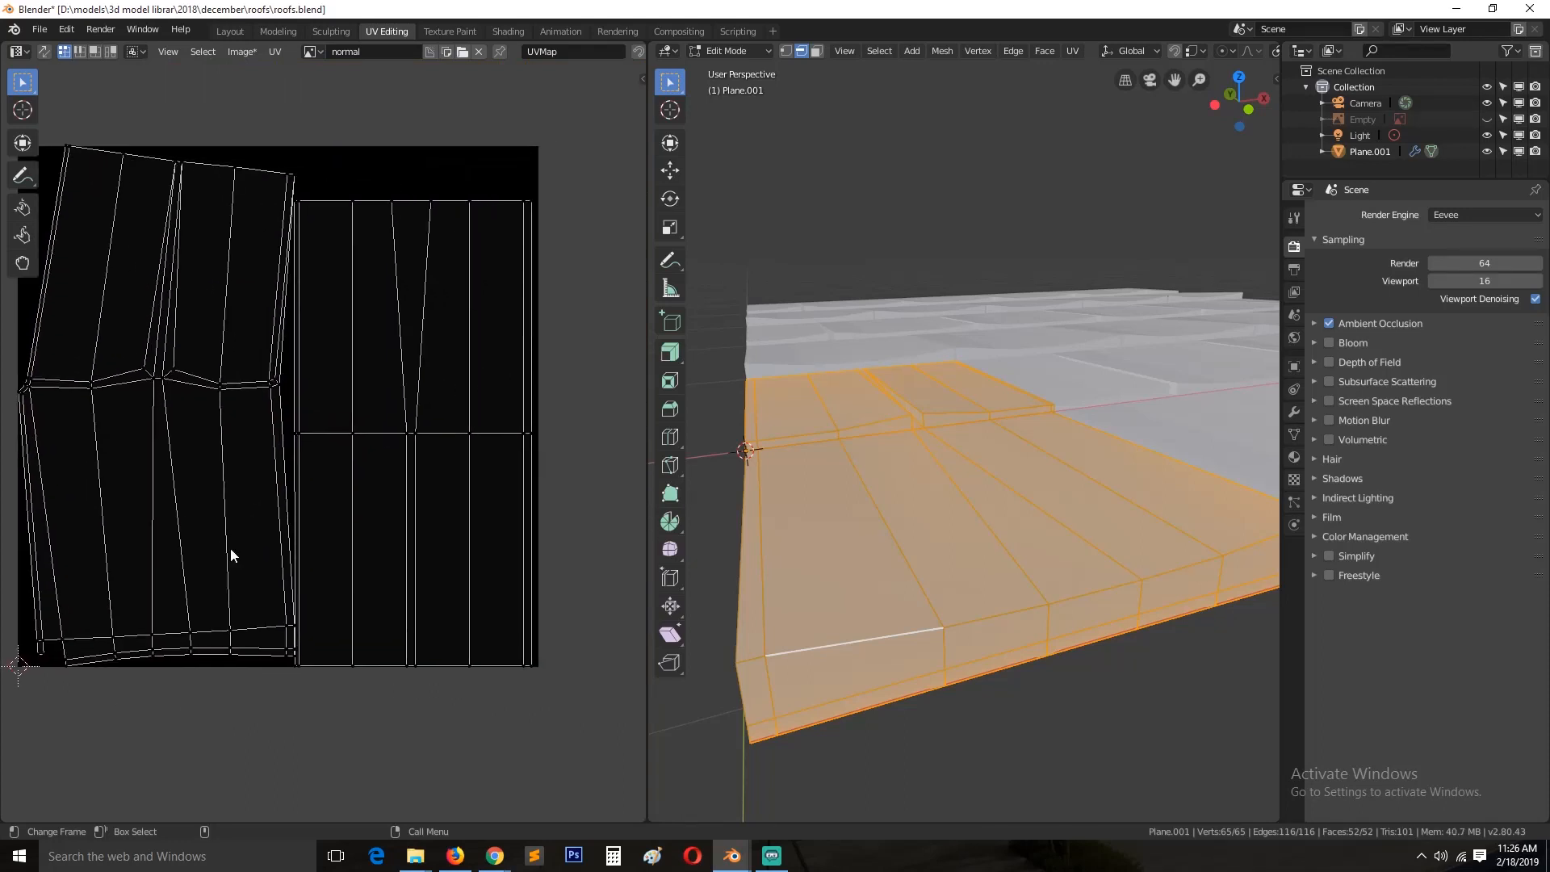
Step: Leave Edit Mode, save the file and return to the Shading workspace
{"action": "key", "text": "Tab"}
{"action": "key", "text": "ctrl+s"}
{"action": "left_click", "coordinate": [510, 31]}
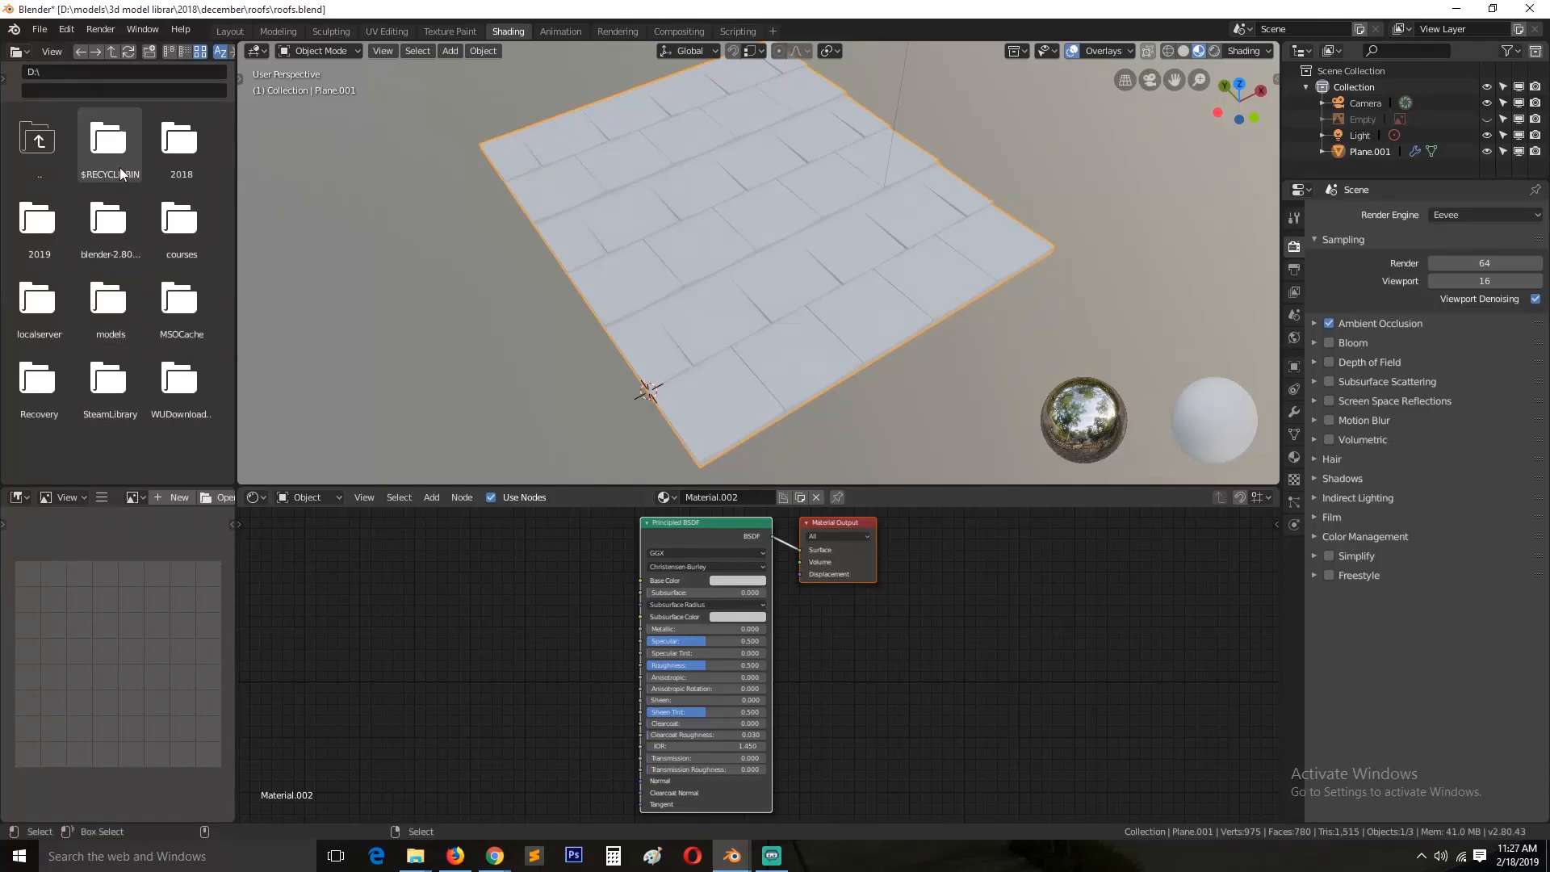
Step: Browse to the models\3d model librar\TEXTURES folder on drive D
{"action": "double_click", "coordinate": [101, 307]}
{"action": "double_click", "coordinate": [101, 162]}
{"action": "double_click", "coordinate": [109, 226]}
{"action": "scroll", "coordinate": [129, 412], "scroll_direction": "down", "scroll_amount": 5}
Step: Replace the outliner with an image editor showing the cedar roof reference photo and enlarge that area
{"action": "left_click", "coordinate": [1302, 50]}
{"action": "left_click", "coordinate": [807, 129]}
{"action": "left_click", "coordinate": [1465, 51]}
{"action": "left_click", "coordinate": [1405, 65]}
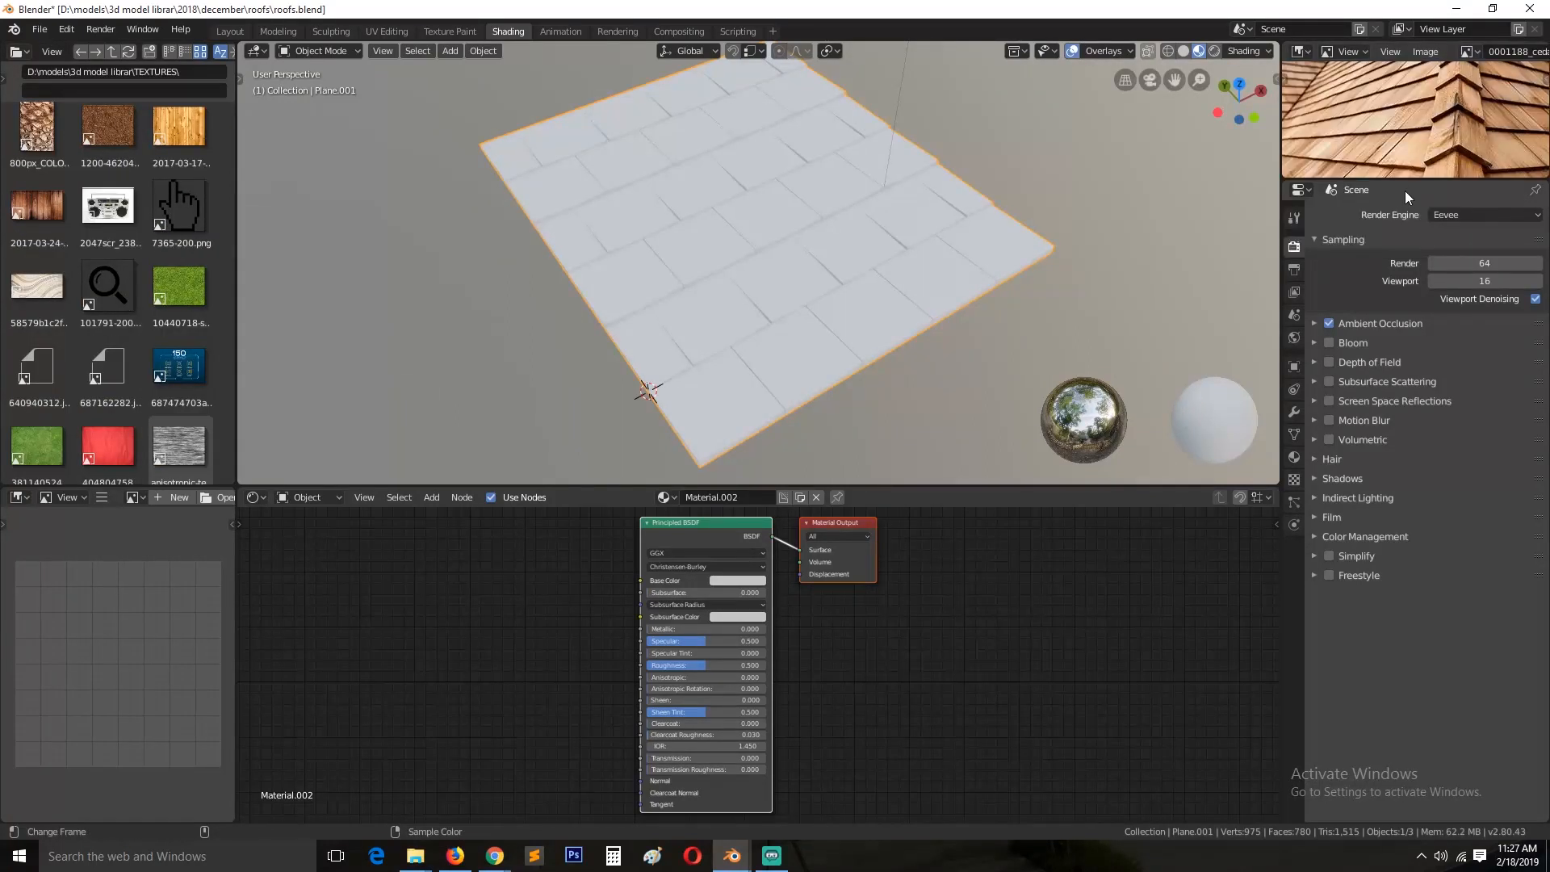
{"action": "left_click_drag", "start_coordinate": [1418, 179], "coordinate": [1373, 478]}
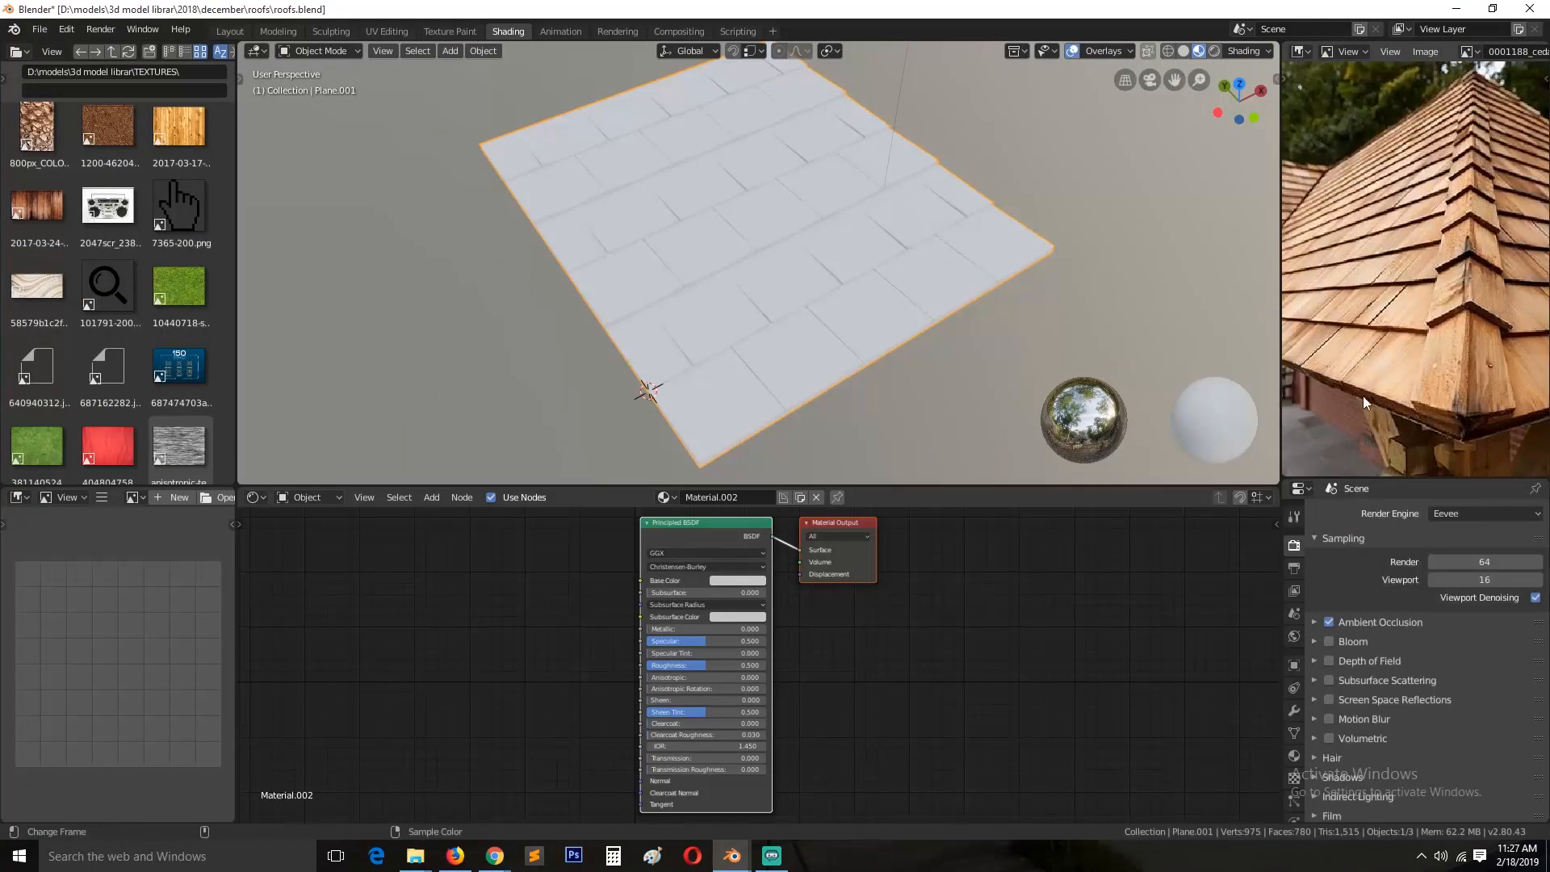
Step: Search the TEXTURES folder for a wood texture and add anisotropic-texture.jpg as an image node
{"action": "scroll", "coordinate": [92, 307], "scroll_direction": "down", "scroll_amount": 15}
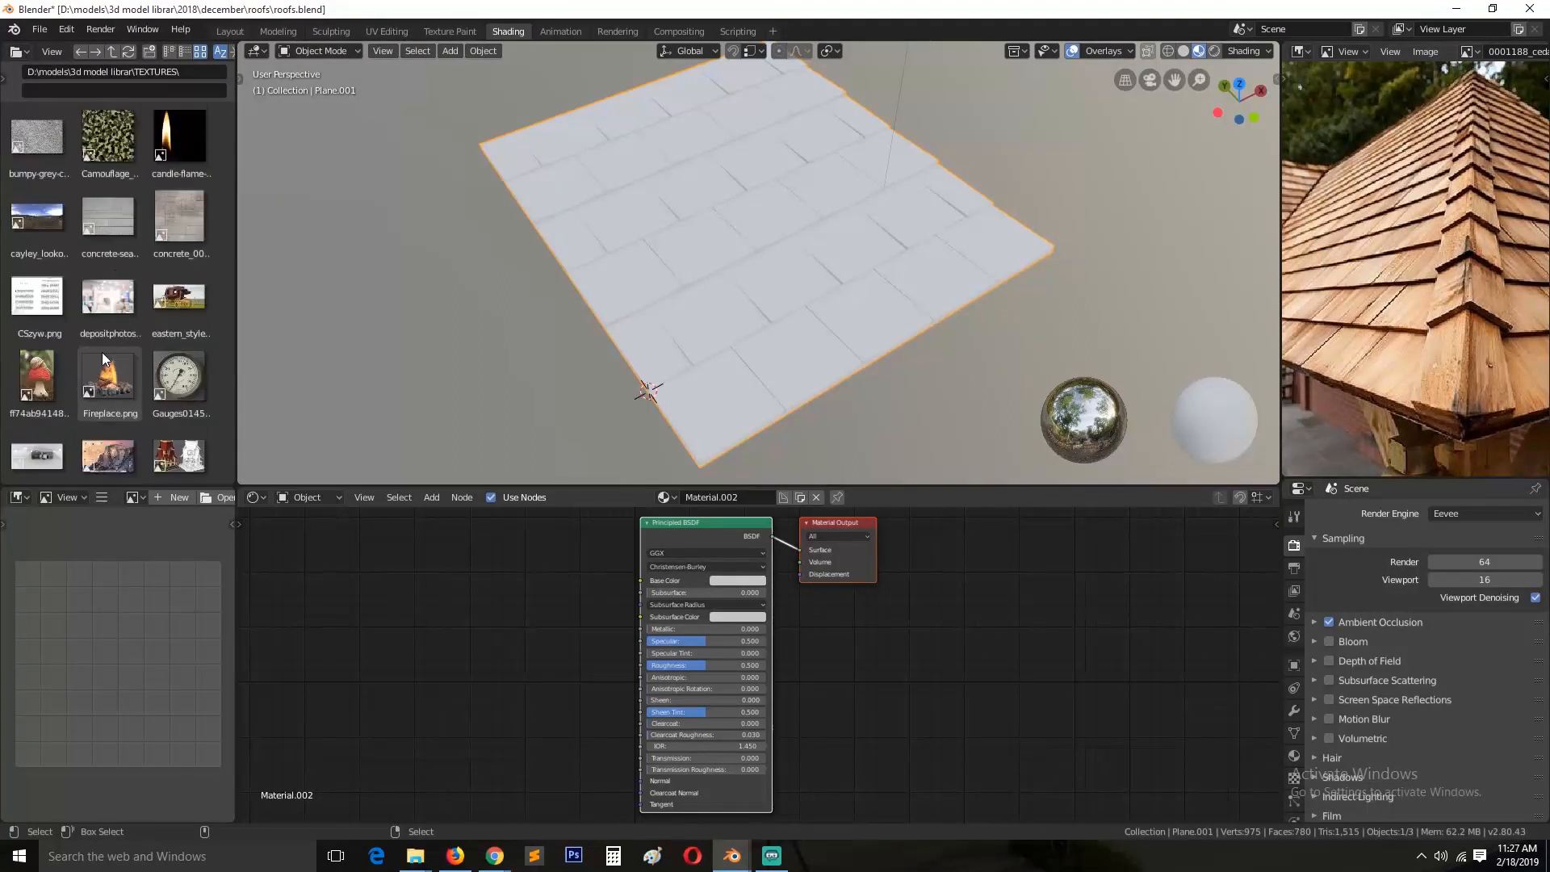
{"action": "scroll", "coordinate": [102, 355], "scroll_direction": "down", "scroll_amount": 15}
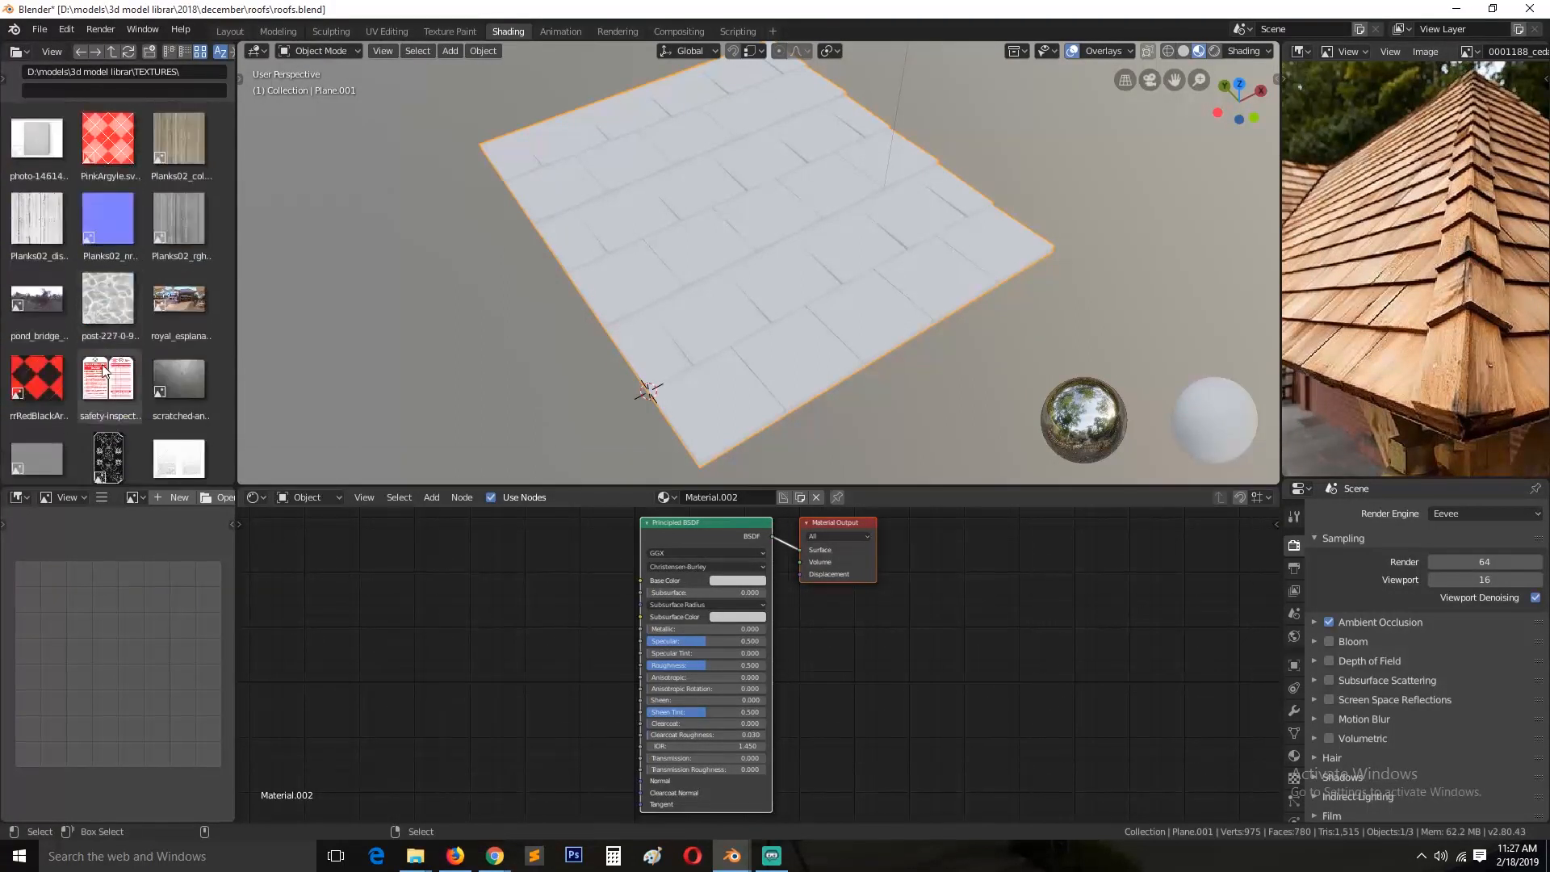
{"action": "scroll", "coordinate": [51, 363], "scroll_direction": "up", "scroll_amount": 6}
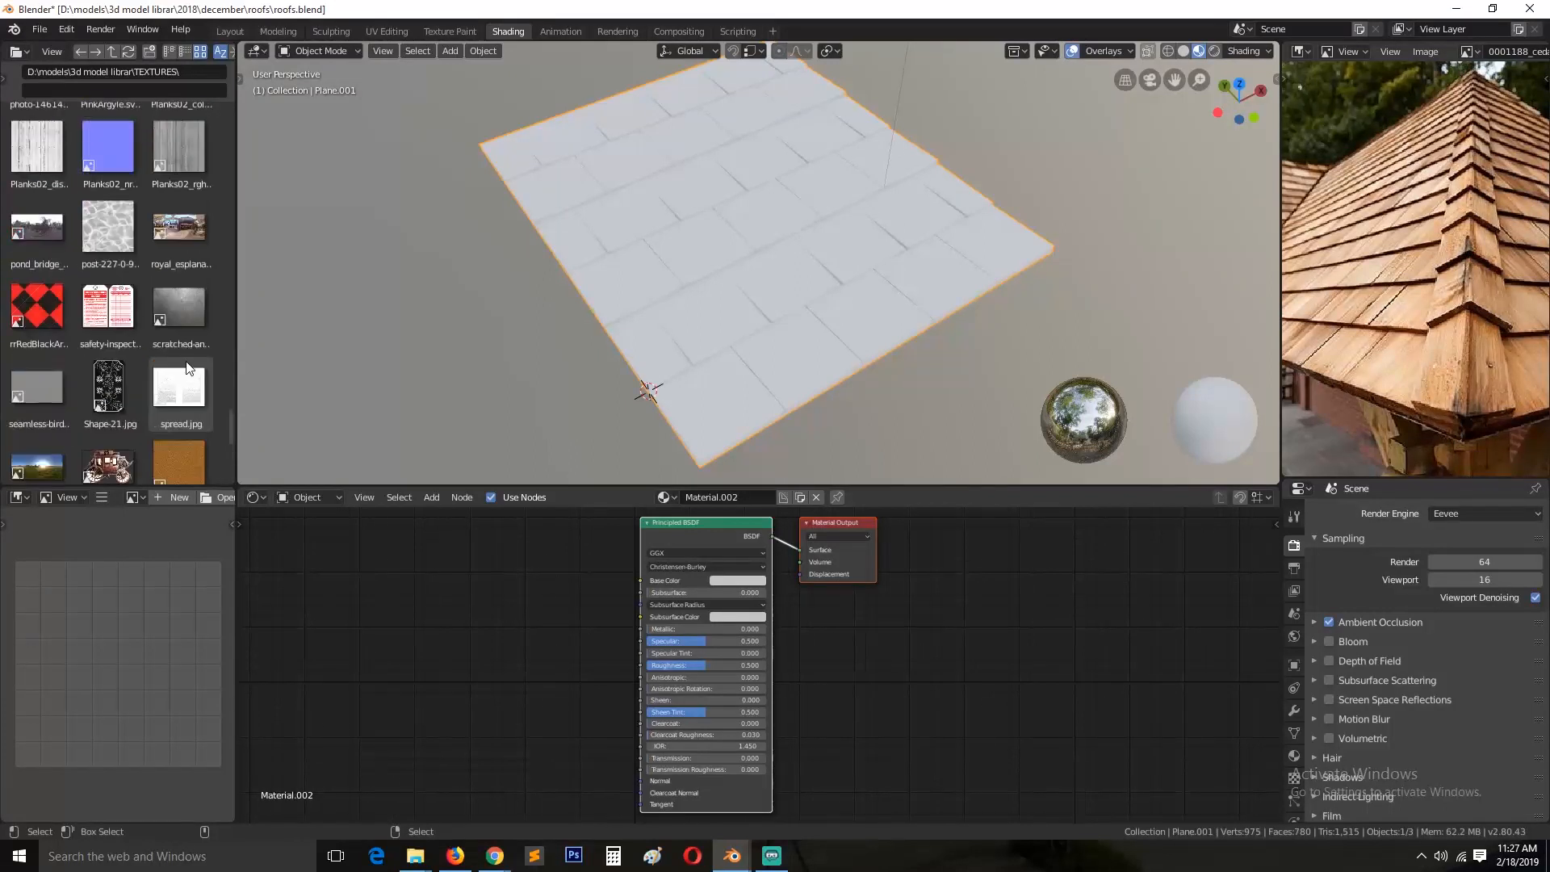
{"action": "scroll", "coordinate": [194, 367], "scroll_direction": "up", "scroll_amount": 15}
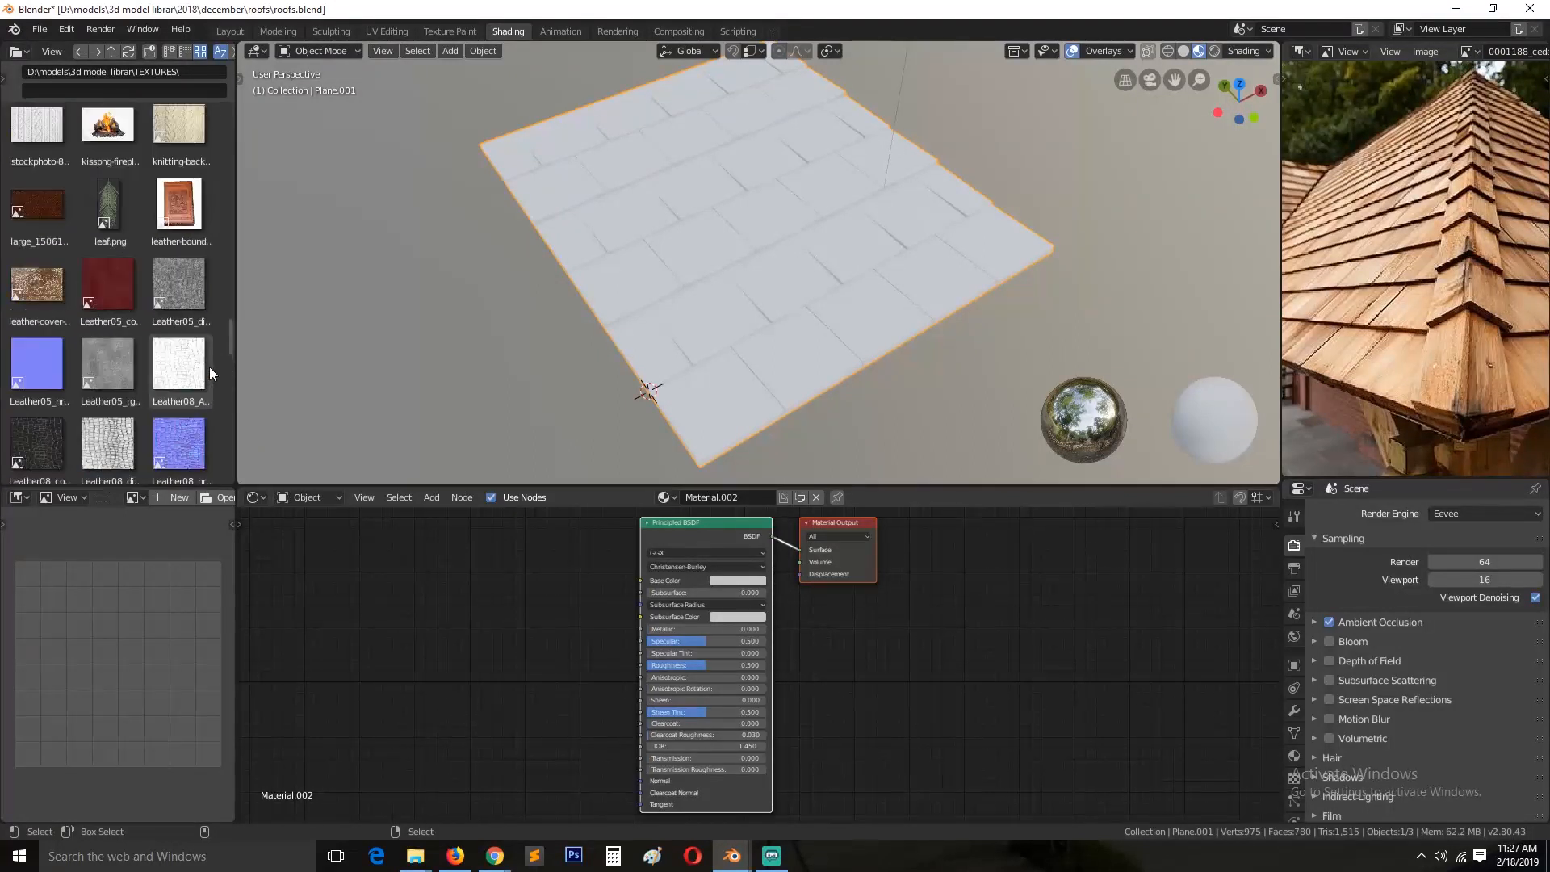
{"action": "scroll", "coordinate": [212, 366], "scroll_direction": "up", "scroll_amount": 8}
{"action": "left_click_drag", "start_coordinate": [194, 239], "coordinate": [314, 621]}
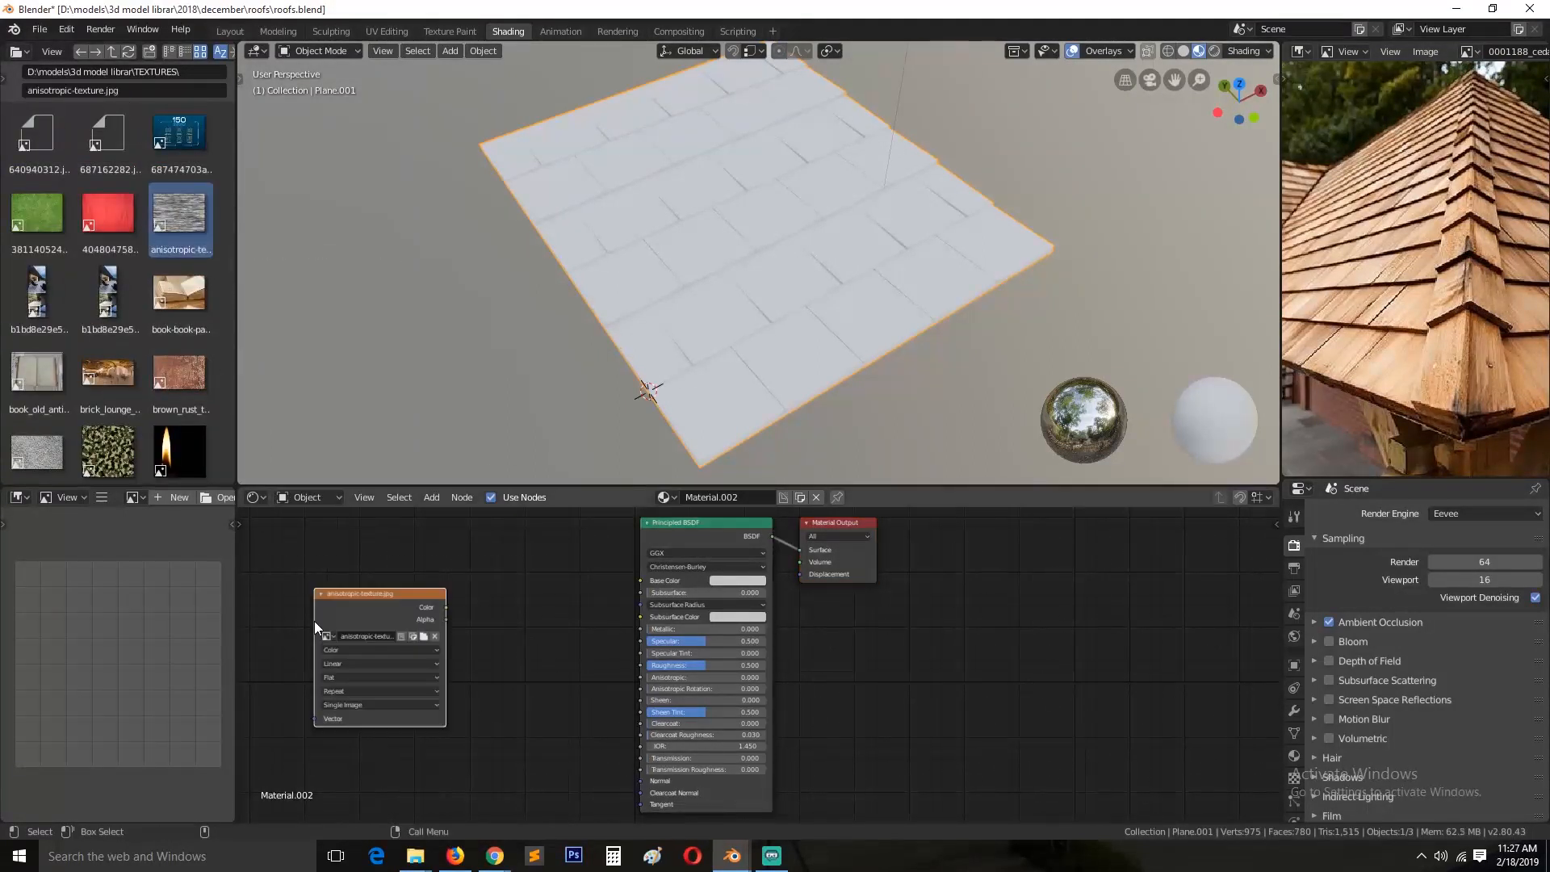
Step: Add wildtextures-old-wood-original-file.jpg from New folder as an image node, preview it on the roof and save
{"action": "scroll", "coordinate": [123, 270], "scroll_direction": "up", "scroll_amount": 10}
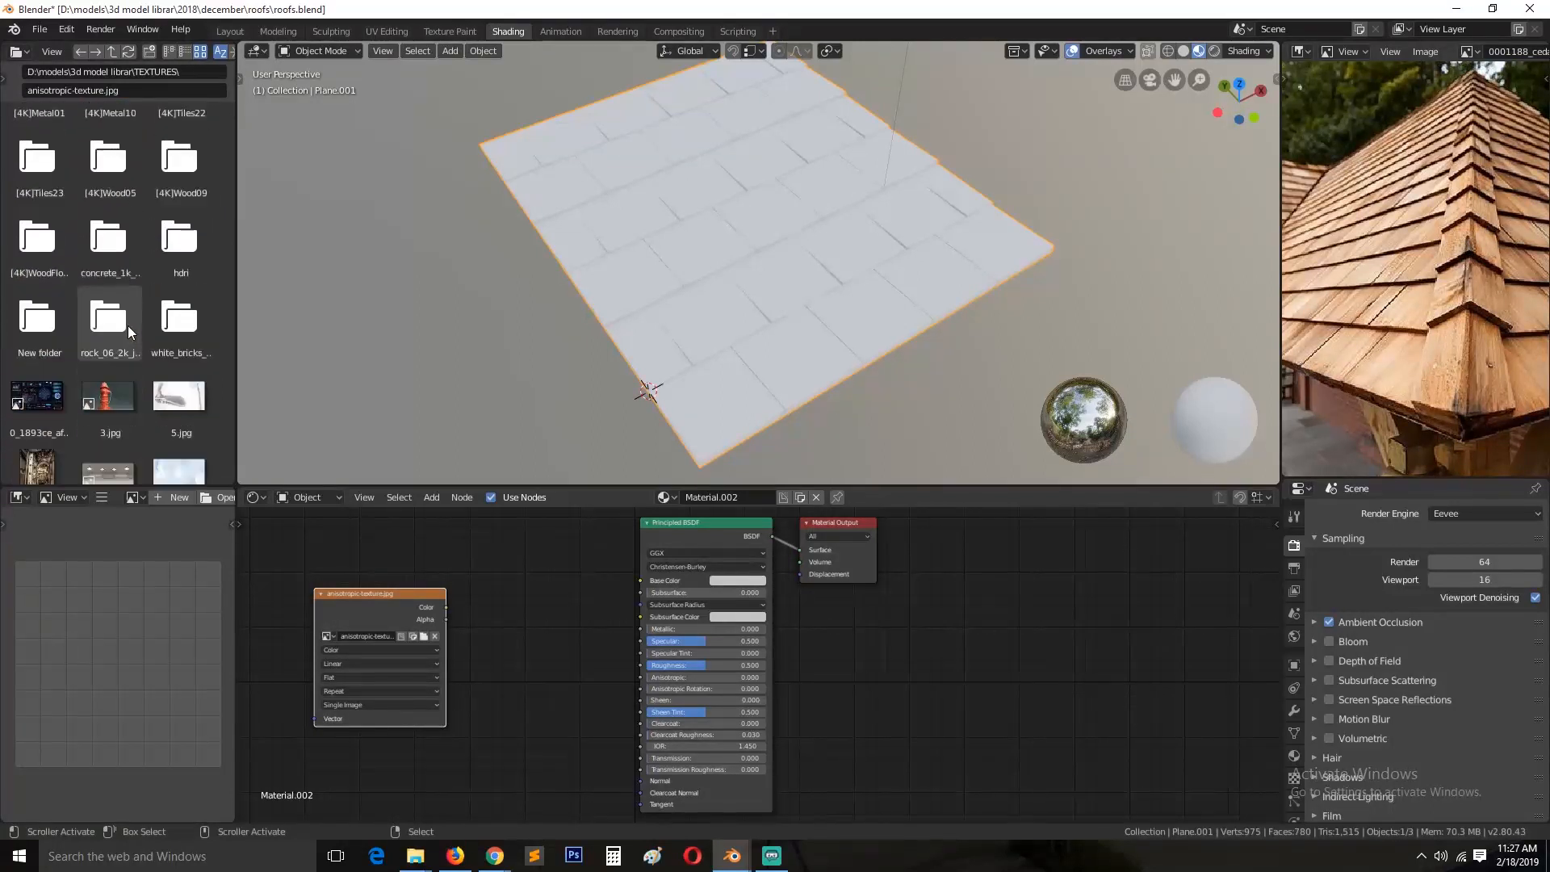
{"action": "double_click", "coordinate": [37, 351]}
{"action": "scroll", "coordinate": [71, 343], "scroll_direction": "down", "scroll_amount": 2}
{"action": "left_click_drag", "start_coordinate": [113, 351], "coordinate": [406, 594]}
{"action": "left_click", "coordinate": [484, 560], "text": "ctrl+shift"}
{"action": "key", "text": "ctrl+s"}
Step: Add Mapping and Texture Coordinate nodes to the old wood texture, space the nodes apart and save
{"action": "scroll", "coordinate": [559, 402], "scroll_direction": "up", "scroll_amount": 5}
{"action": "middle_click_drag", "start_coordinate": [602, 367], "coordinate": [529, 348]}
{"action": "left_click_drag", "start_coordinate": [389, 618], "coordinate": [372, 721]}
{"action": "left_click_drag", "start_coordinate": [522, 539], "coordinate": [501, 542]}
{"action": "key", "text": "ctrl+t"}
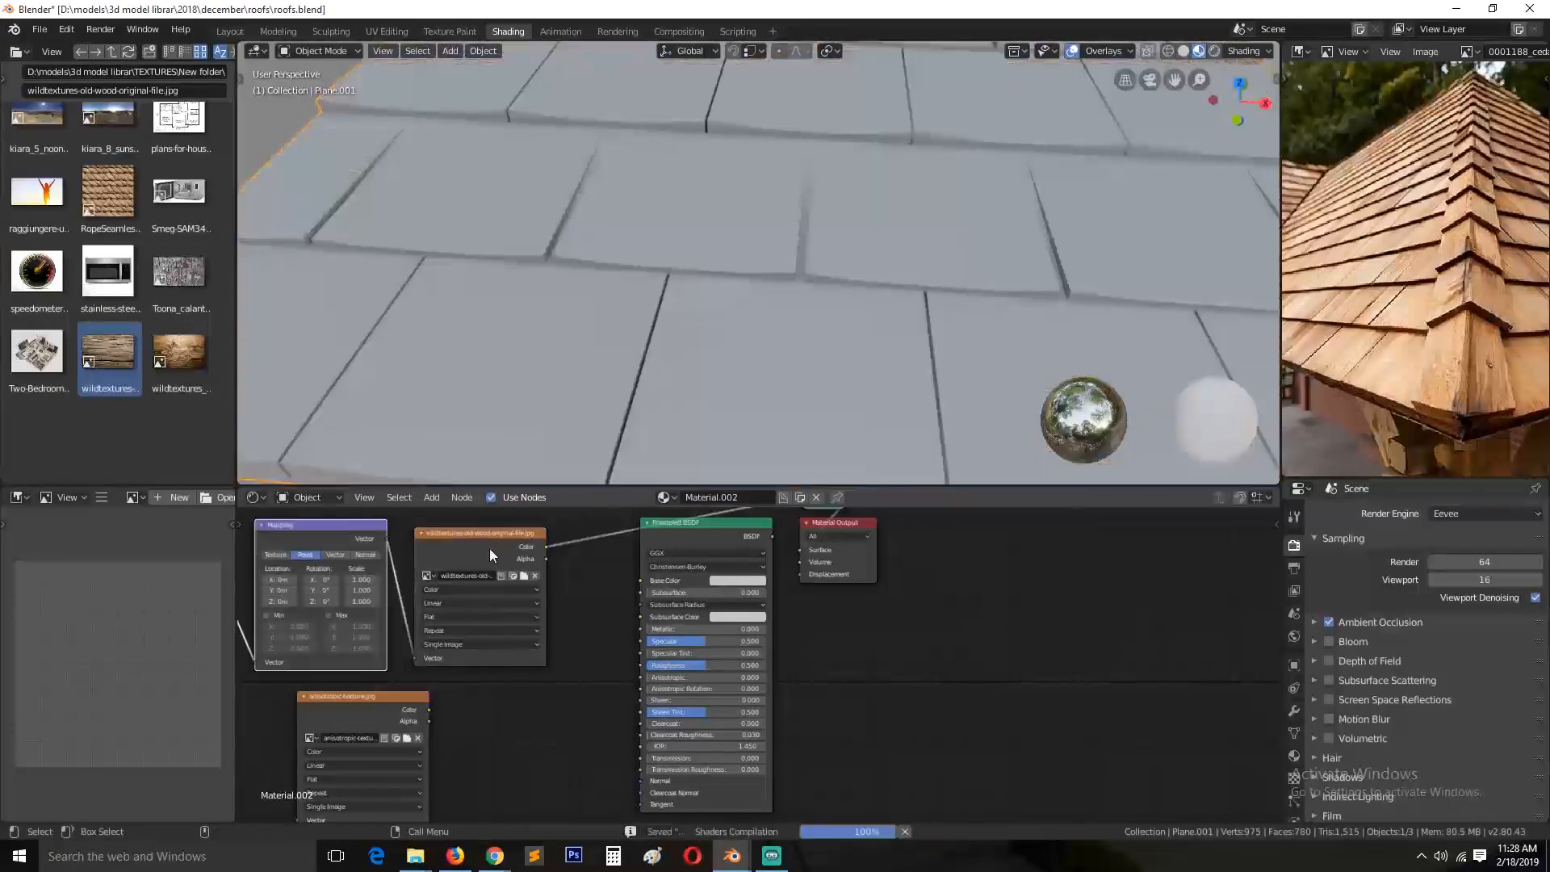
{"action": "middle_click_drag", "start_coordinate": [489, 549], "coordinate": [701, 587]}
{"action": "scroll", "coordinate": [665, 321], "scroll_direction": "down", "scroll_amount": 5}
{"action": "key", "text": "ctrl+s"}
{"action": "middle_click_drag", "start_coordinate": [665, 322], "coordinate": [775, 299]}
{"action": "scroll", "coordinate": [750, 323], "scroll_direction": "up", "scroll_amount": 4}
{"action": "left_click_drag", "start_coordinate": [392, 589], "coordinate": [305, 599]}
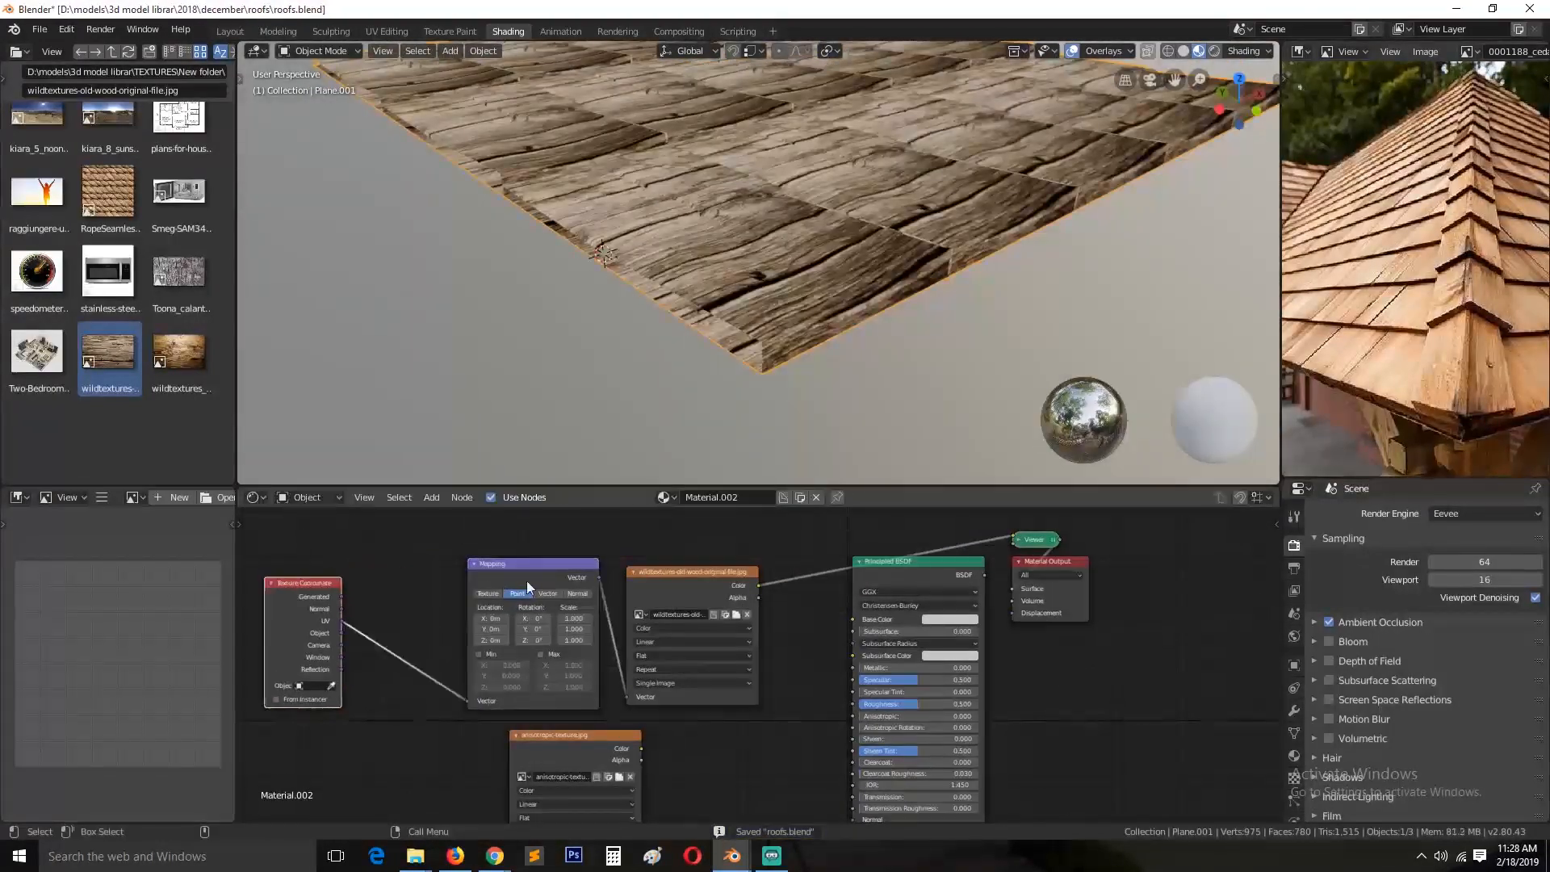
Step: Try rotating the wood texture 90° on the Mapping node's X axis and its Y axis, resetting each to 0°
{"action": "scroll", "coordinate": [483, 615], "scroll_direction": "up", "scroll_amount": 2}
{"action": "scroll", "coordinate": [676, 442], "scroll_direction": "up", "scroll_amount": 2}
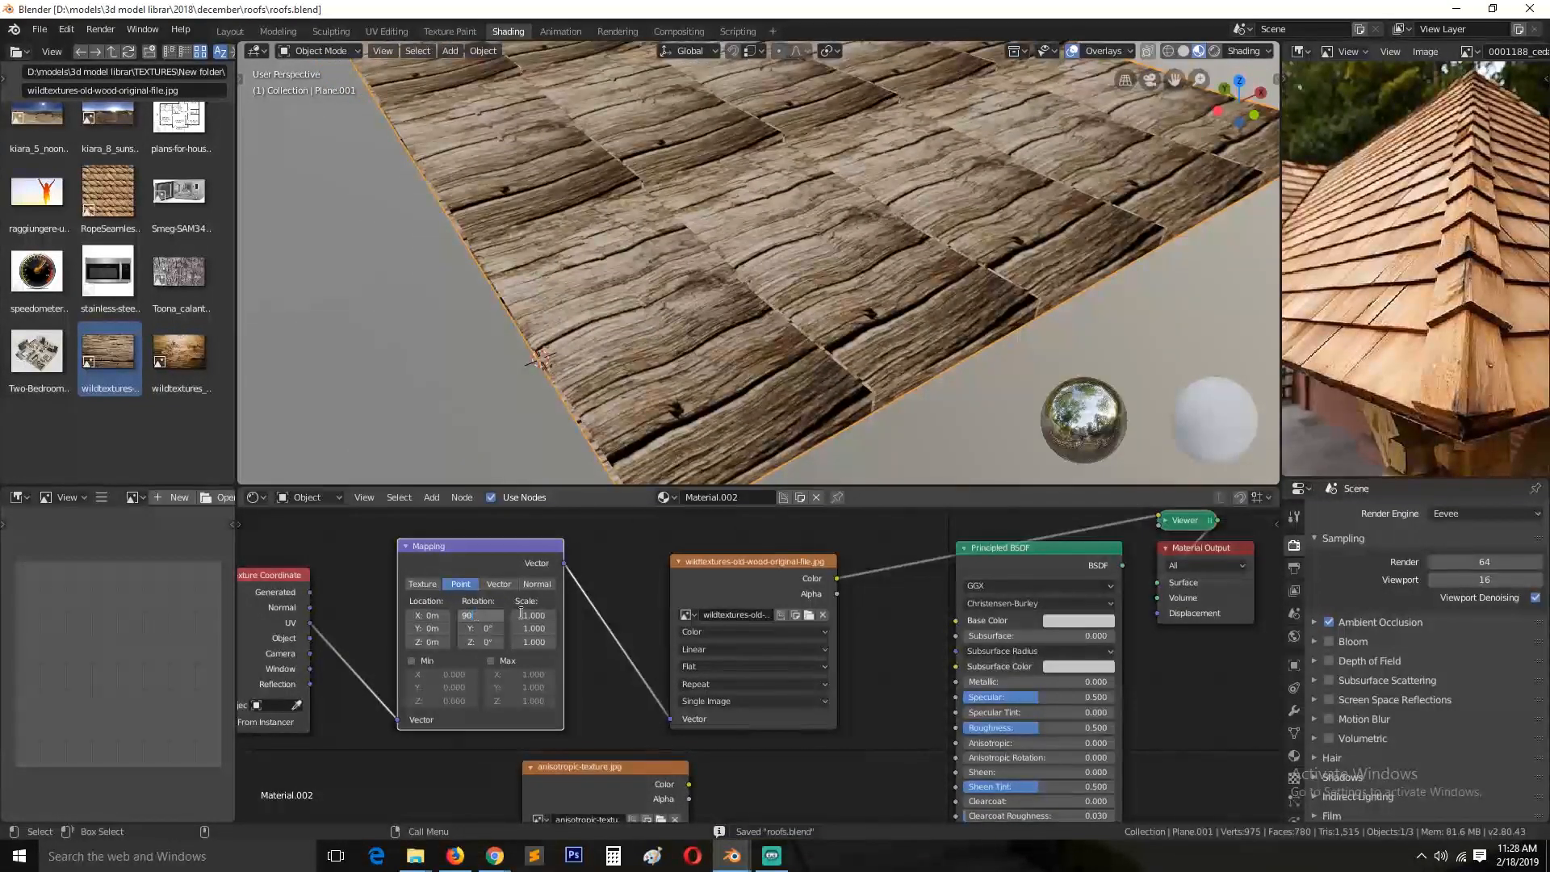
{"action": "key", "text": "Return"}
{"action": "type", "text": "0"}
{"action": "key", "text": "Return"}
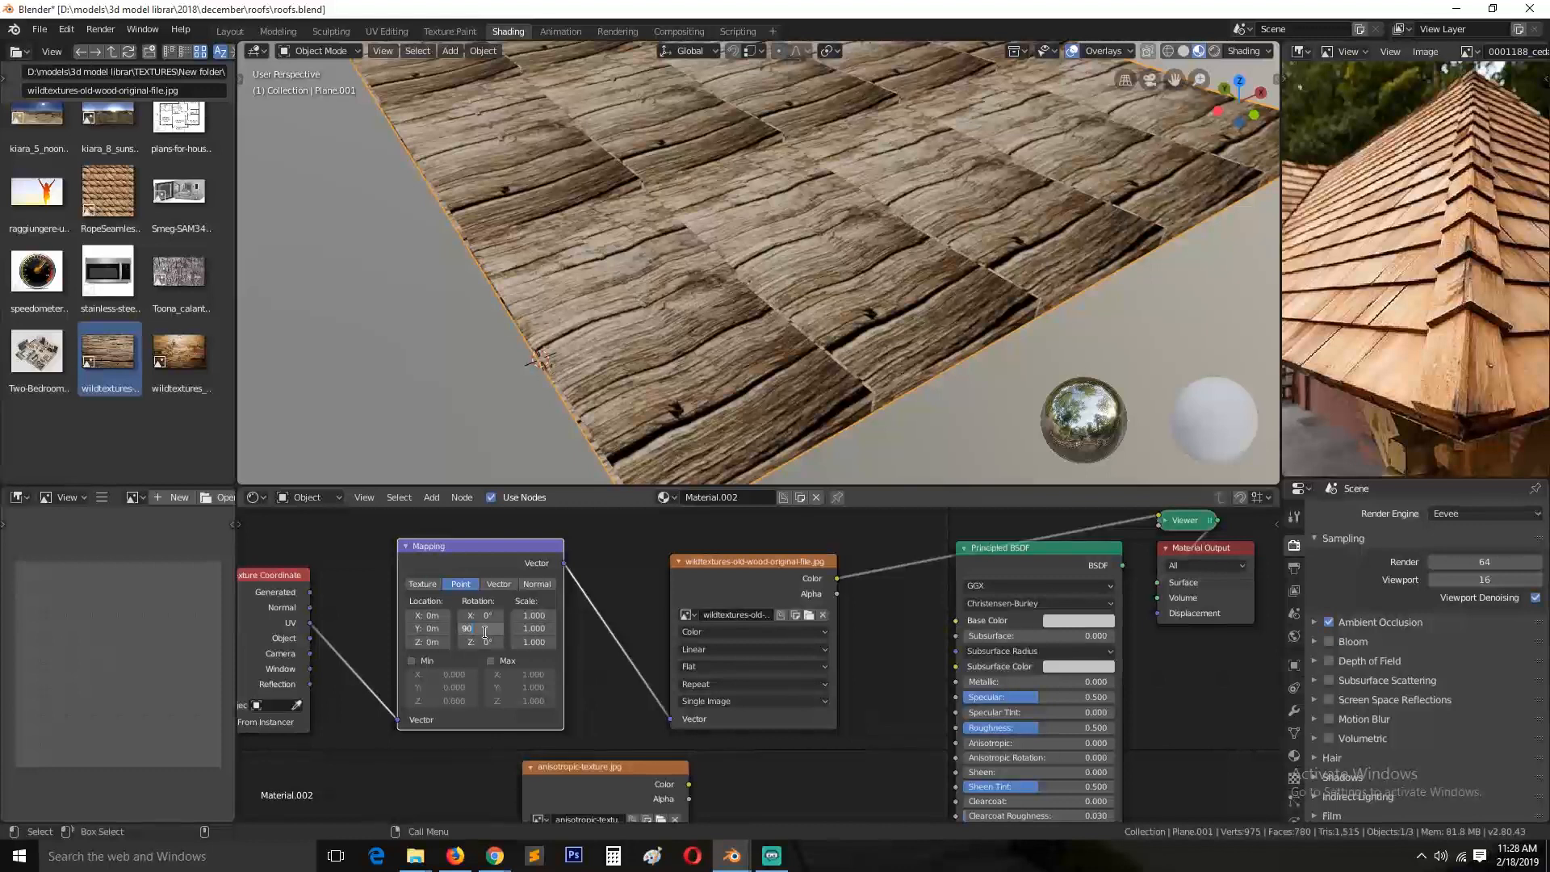
{"action": "left_click", "coordinate": [484, 631]}
{"action": "type", "text": "90"}
{"action": "key", "text": "Return"}
{"action": "type", "text": "0"}
{"action": "key", "text": "Return"}
Step: Set the Mapping node's Z rotation to 90° and save the file
{"action": "left_click_drag", "start_coordinate": [482, 643], "coordinate": [553, 642]}
{"action": "type", "text": "90"}
{"action": "key", "text": "Return"}
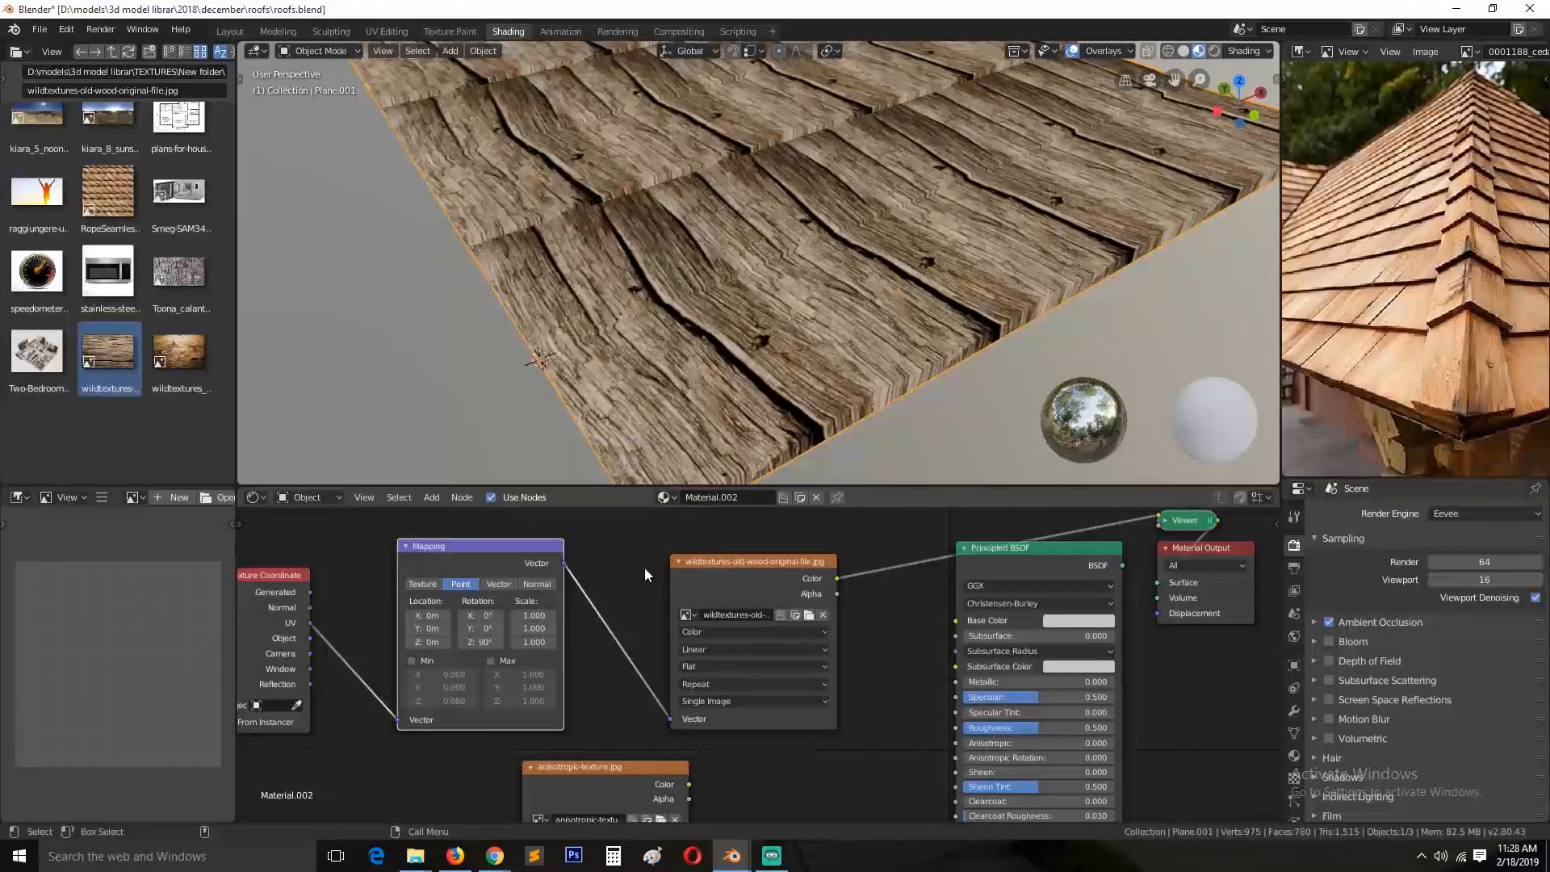
{"action": "scroll", "coordinate": [893, 308], "scroll_direction": "down", "scroll_amount": 5}
{"action": "key", "text": "ctrl+s"}
Step: Set the Mapping node's X scale to 4.4 and save the file
{"action": "scroll", "coordinate": [894, 308], "scroll_direction": "up", "scroll_amount": 7}
{"action": "left_click_drag", "start_coordinate": [426, 642], "coordinate": [443, 643]}
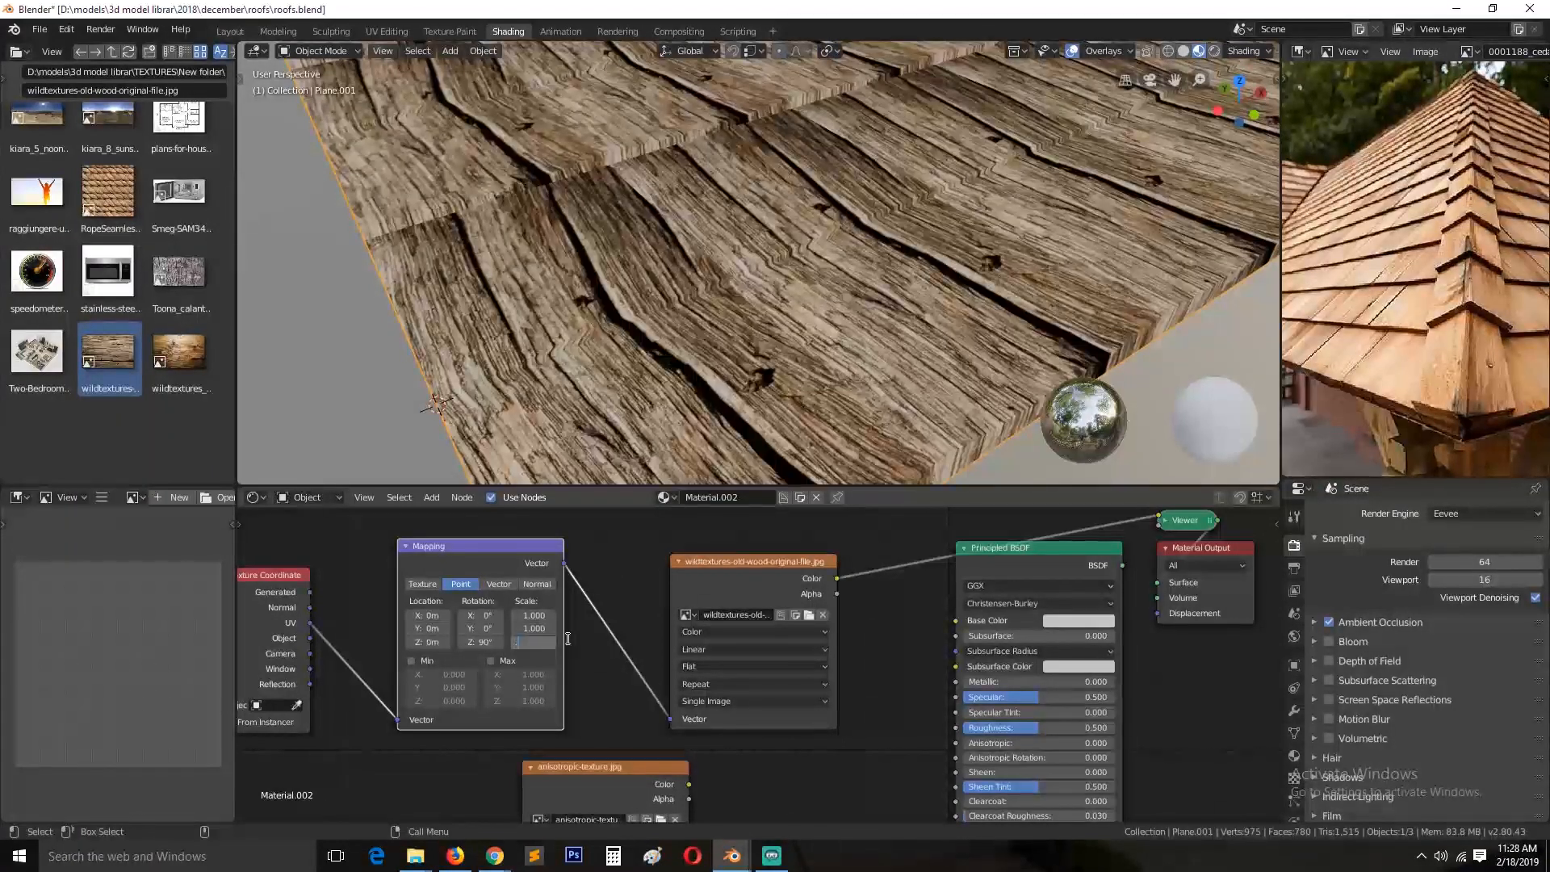
{"action": "left_click_drag", "start_coordinate": [533, 615], "coordinate": [597, 615]}
{"action": "scroll", "coordinate": [772, 360], "scroll_direction": "down", "scroll_amount": 7}
{"action": "middle_click_drag", "start_coordinate": [773, 360], "coordinate": [708, 349]}
{"action": "scroll", "coordinate": [708, 349], "scroll_direction": "up", "scroll_amount": 4}
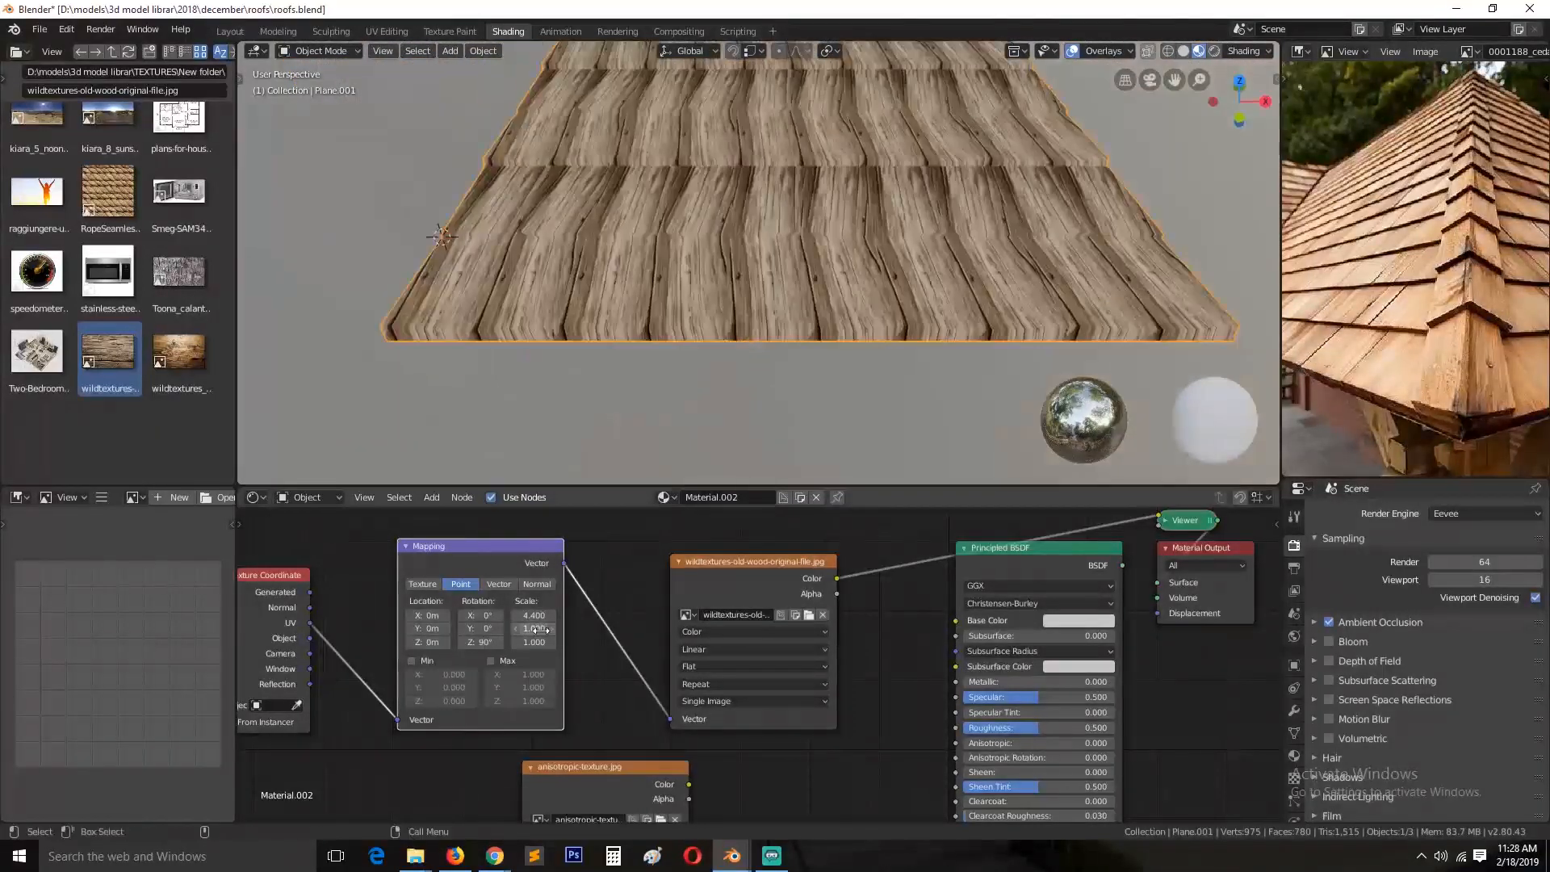
{"action": "middle_click_drag", "start_coordinate": [533, 632], "coordinate": [593, 648]}
{"action": "key", "text": "ctrl+s"}
Step: Duplicate the shingle roof and place the copy beside the original
{"action": "scroll", "coordinate": [868, 296], "scroll_direction": "down", "scroll_amount": 3}
{"action": "key", "text": "shift+d"}
{"action": "left_click", "coordinate": [444, 283]}
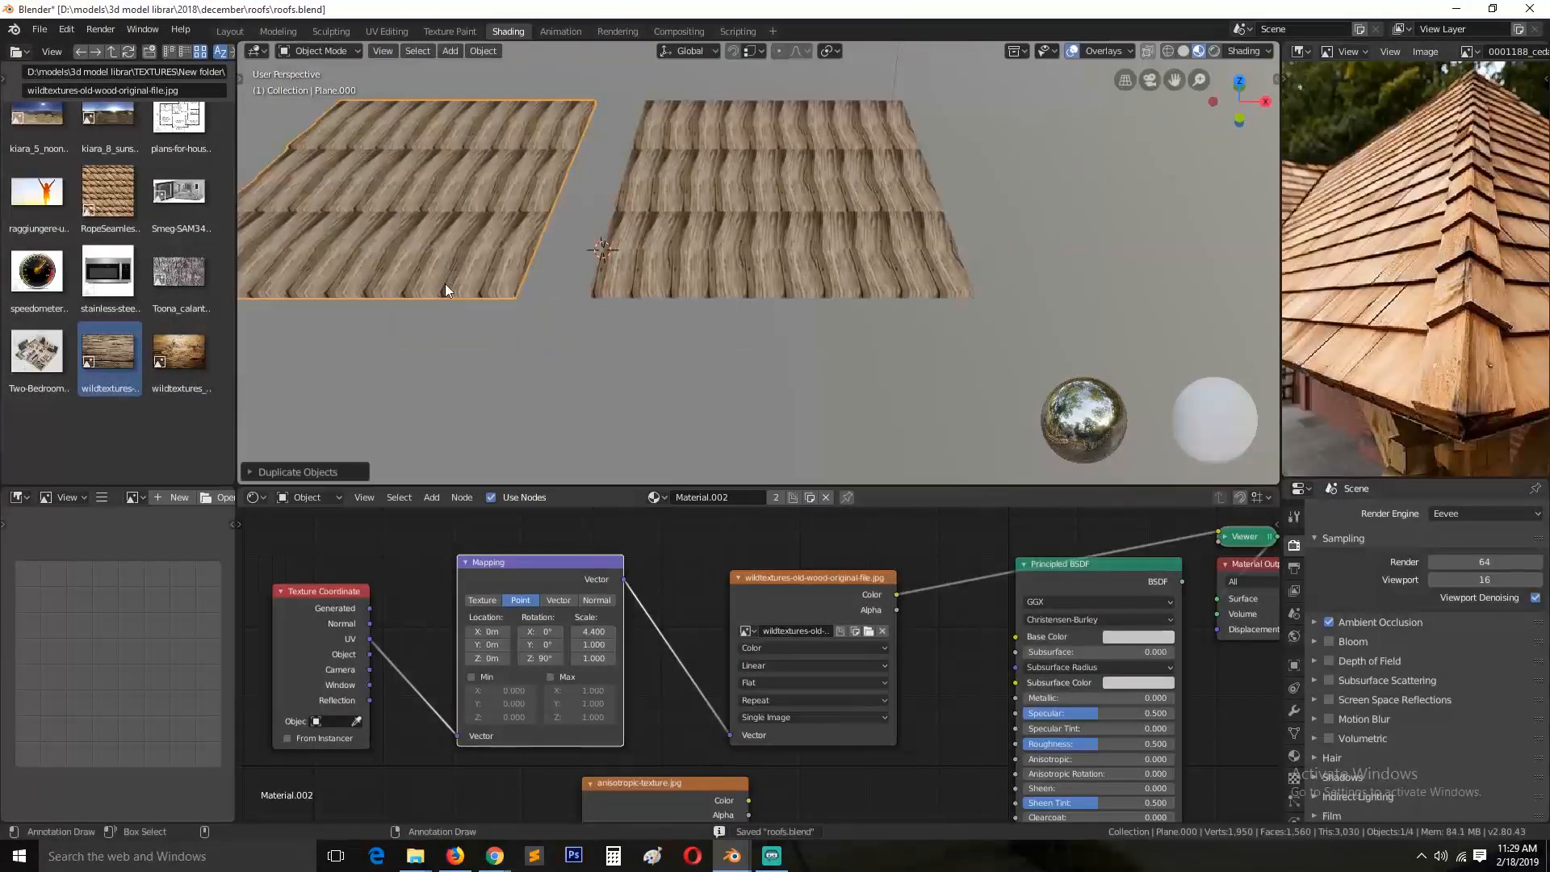
Step: Select the original shingle roof and apply both of its Array modifiers
{"action": "middle_click_drag", "start_coordinate": [1043, 447], "coordinate": [840, 336]}
{"action": "left_click", "coordinate": [840, 336]}
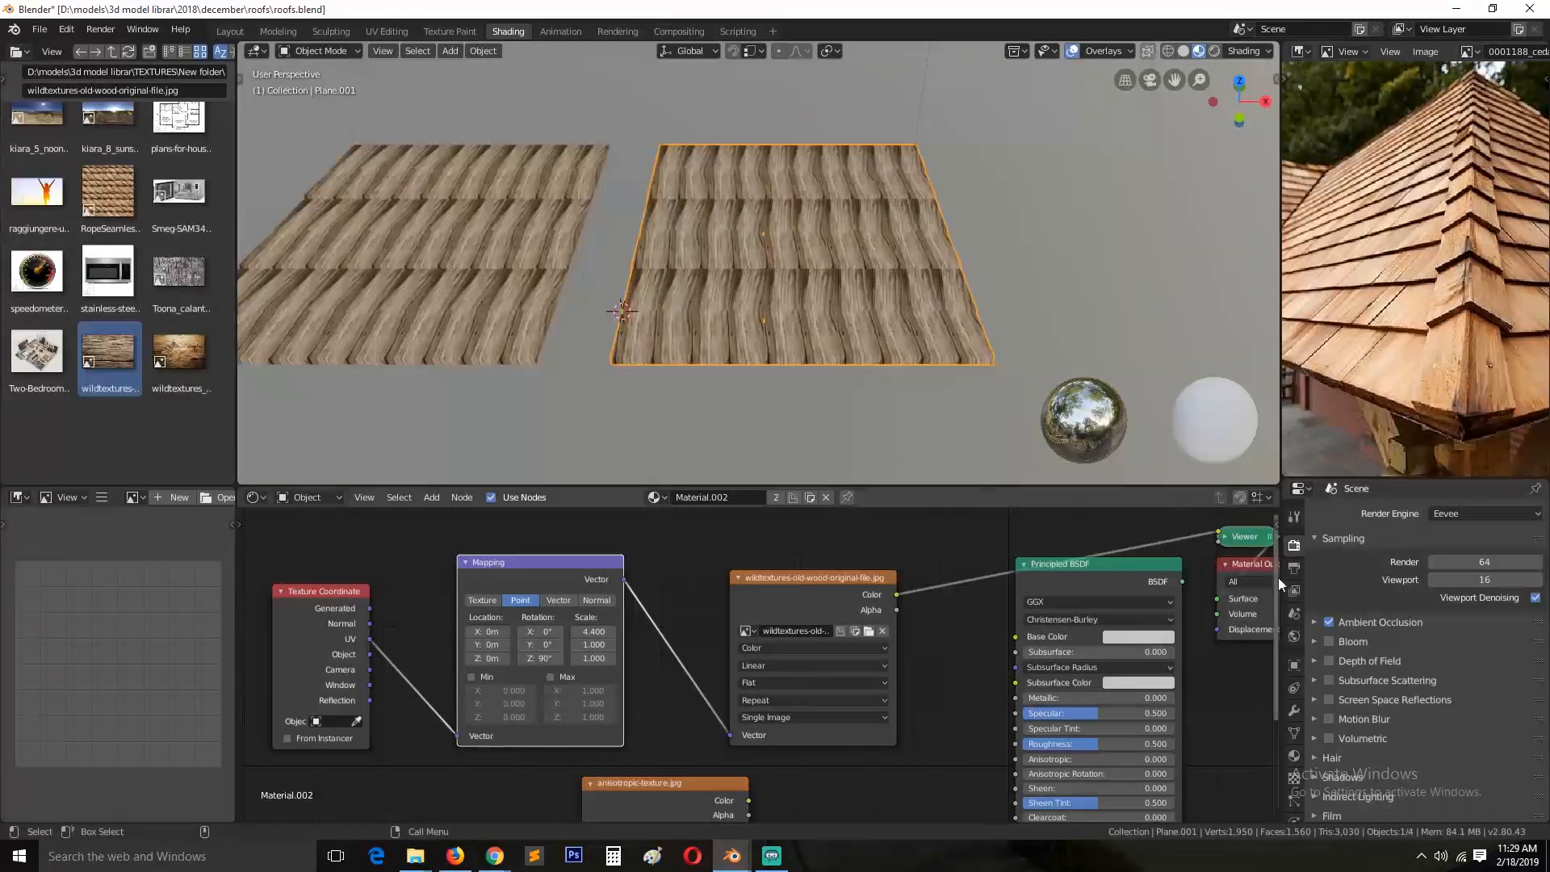
{"action": "left_click", "coordinate": [1294, 711]}
{"action": "left_click", "coordinate": [1326, 536]}
{"action": "left_click", "coordinate": [1340, 560]}
{"action": "left_click", "coordinate": [1326, 536]}
{"action": "left_click", "coordinate": [1344, 560]}
Step: Unwrap the full roof mesh, check its layout in the UV Editing workspace, and save from the Shading workspace
{"action": "key", "text": "Tab"}
{"action": "key", "text": "u"}
{"action": "left_click", "coordinate": [875, 310]}
{"action": "left_click", "coordinate": [387, 31]}
{"action": "key", "text": "Tab"}
{"action": "left_click", "coordinate": [508, 31]}
{"action": "scroll", "coordinate": [802, 331], "scroll_direction": "up", "scroll_amount": 4}
{"action": "key", "text": "ctrl+s"}
Step: Set the Mapping node's X scale to 1
{"action": "middle_click_drag", "start_coordinate": [664, 679], "coordinate": [686, 680]}
{"action": "double_click", "coordinate": [616, 631]}
{"action": "type", "text": "1"}
{"action": "key", "text": "Return"}
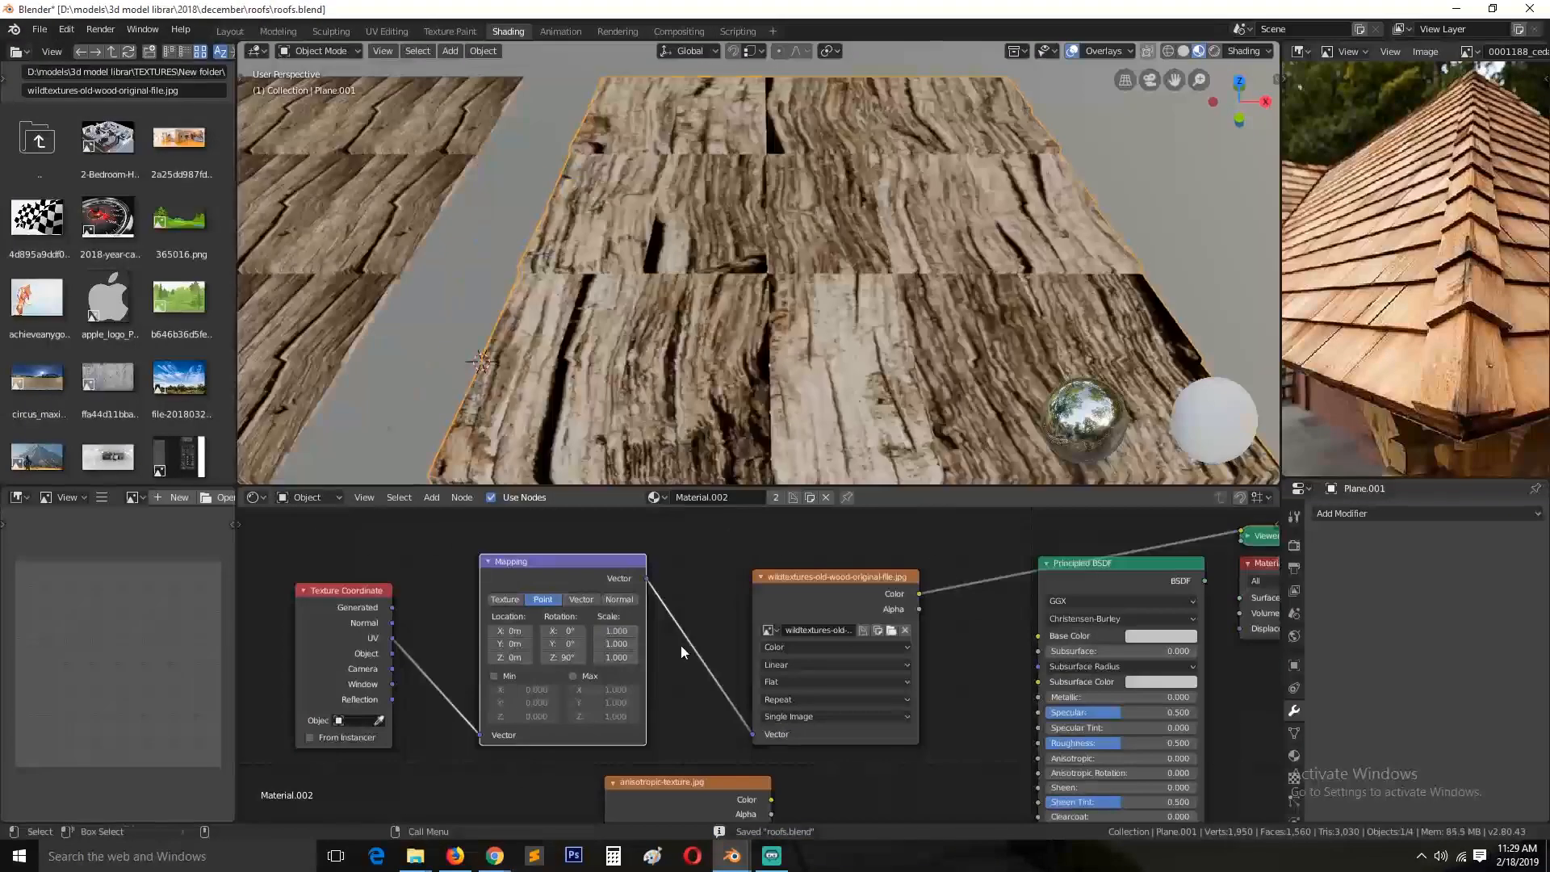
Step: Add the Toona_calantas bark image to the material as a texture node and preview it on the roof
{"action": "scroll", "coordinate": [727, 387], "scroll_direction": "down", "scroll_amount": 3}
{"action": "left_click_drag", "start_coordinate": [616, 631], "coordinate": [598, 657]}
{"action": "scroll", "coordinate": [94, 297], "scroll_direction": "down", "scroll_amount": 8}
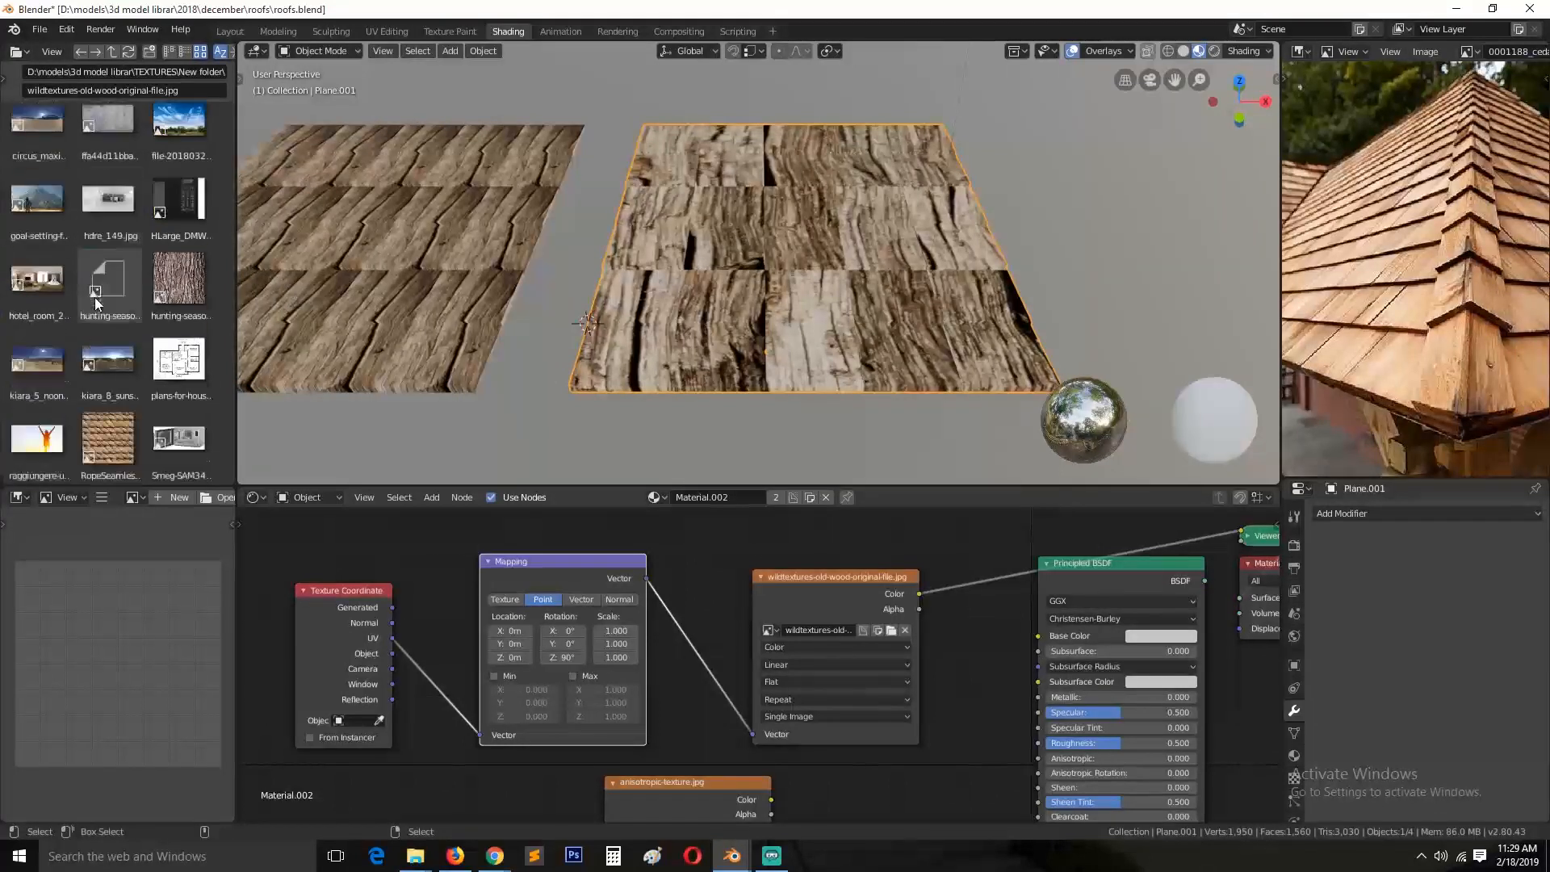
{"action": "scroll", "coordinate": [95, 297], "scroll_direction": "down", "scroll_amount": 3}
{"action": "left_click", "coordinate": [206, 183]}
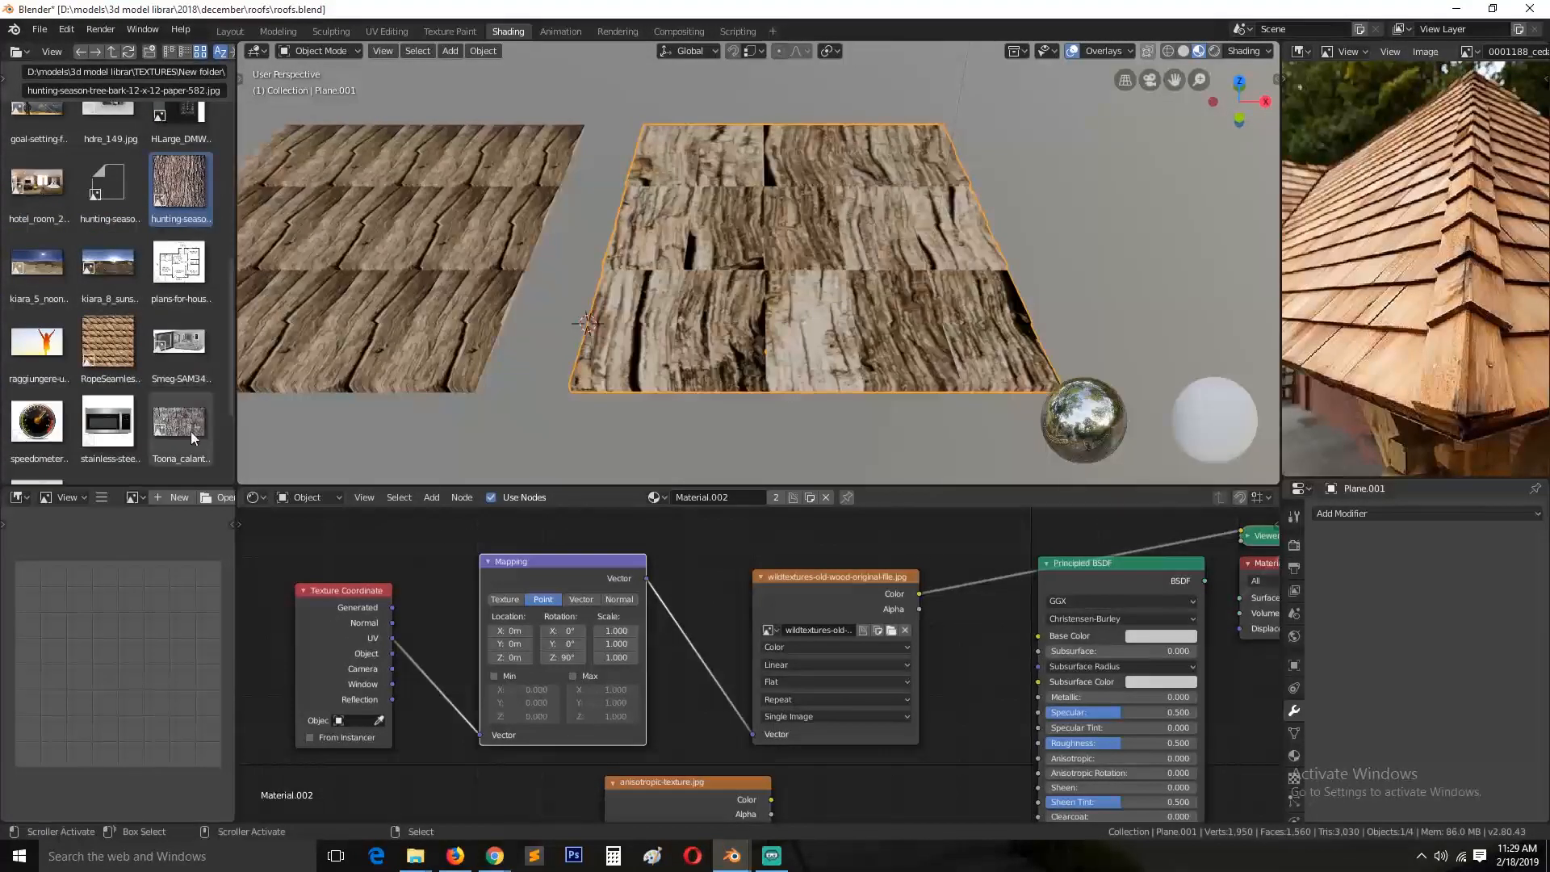
{"action": "left_click_drag", "start_coordinate": [191, 438], "coordinate": [348, 521]}
{"action": "left_click", "coordinate": [361, 552], "text": "ctrl+shift"}
Step: Move the Toona_calantas texture node clear of the old wood node and feed it from the Mapping node's vector
{"action": "middle_click_drag", "start_coordinate": [535, 342], "coordinate": [565, 388]}
{"action": "left_click_drag", "start_coordinate": [540, 583], "coordinate": [538, 687]}
{"action": "left_click_drag", "start_coordinate": [447, 531], "coordinate": [592, 445]}
{"action": "middle_click_drag", "start_coordinate": [629, 586], "coordinate": [466, 630]}
{"action": "left_click_drag", "start_coordinate": [466, 629], "coordinate": [579, 615]}
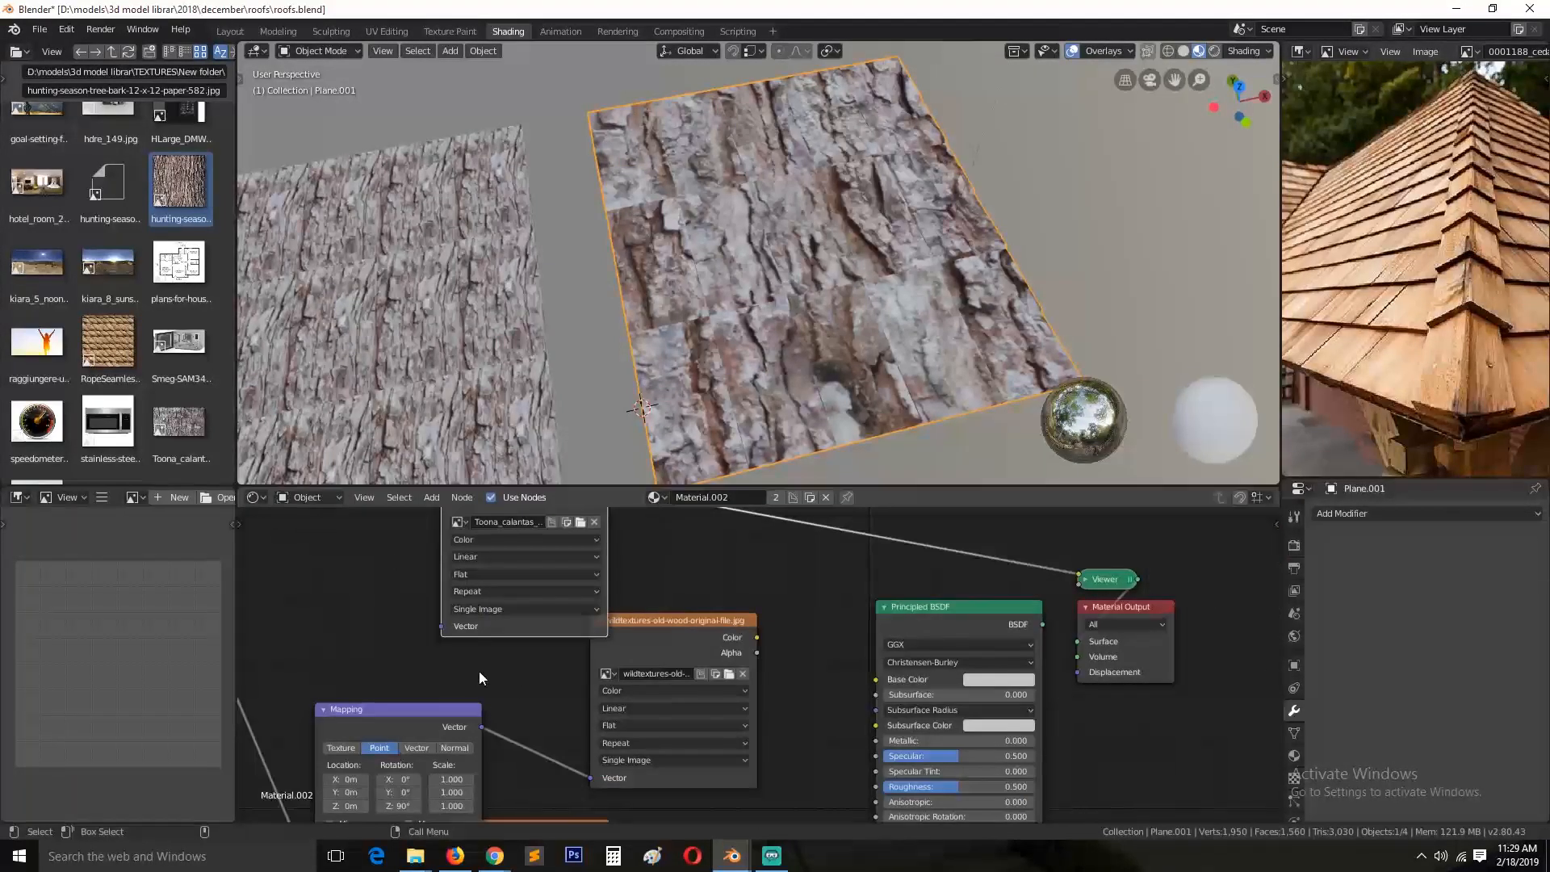
{"action": "left_click_drag", "start_coordinate": [445, 628], "coordinate": [443, 627]}
{"action": "left_click_drag", "start_coordinate": [525, 627], "coordinate": [580, 643]}
Step: Set the Mapping node's scale to 10.8 on all axes for the bark texture and save the file
{"action": "scroll", "coordinate": [574, 404], "scroll_direction": "down", "scroll_amount": 4}
{"action": "middle_click_drag", "start_coordinate": [575, 396], "coordinate": [597, 359]}
{"action": "scroll", "coordinate": [564, 331], "scroll_direction": "up", "scroll_amount": 5}
{"action": "scroll", "coordinate": [567, 606], "scroll_direction": "down", "scroll_amount": 3}
{"action": "middle_click_drag", "start_coordinate": [578, 682], "coordinate": [689, 598]}
{"action": "mouse_move", "coordinate": [590, 616]}
{"action": "left_mouse_down"}
{"action": "mouse_move", "coordinate": [549, 536]}
{"action": "mouse_move", "coordinate": [521, 590]}
{"action": "mouse_move", "coordinate": [606, 591]}
{"action": "left_mouse_up"}
{"action": "scroll", "coordinate": [553, 608], "scroll_direction": "up", "scroll_amount": 4}
{"action": "middle_click_drag", "start_coordinate": [593, 343], "coordinate": [563, 393]}
{"action": "key", "text": "alt+a"}
{"action": "scroll", "coordinate": [655, 347], "scroll_direction": "up", "scroll_amount": 4}
{"action": "scroll", "coordinate": [94, 380], "scroll_direction": "down", "scroll_amount": 5}
{"action": "scroll", "coordinate": [109, 366], "scroll_direction": "up", "scroll_amount": 7}
{"action": "scroll", "coordinate": [121, 366], "scroll_direction": "down", "scroll_amount": 2}
{"action": "scroll", "coordinate": [137, 365], "scroll_direction": "up", "scroll_amount": 1}
{"action": "scroll", "coordinate": [137, 365], "scroll_direction": "down", "scroll_amount": 4}
{"action": "left_click", "coordinate": [162, 370]}
{"action": "key", "text": "ctrl+s"}
Step: Add anisotropic-texture.jpg from the parent TEXTURES folder to the material and preview it on the roof
{"action": "scroll", "coordinate": [138, 288], "scroll_direction": "up", "scroll_amount": 10}
{"action": "left_click", "coordinate": [50, 179]}
{"action": "scroll", "coordinate": [133, 400], "scroll_direction": "down", "scroll_amount": 10}
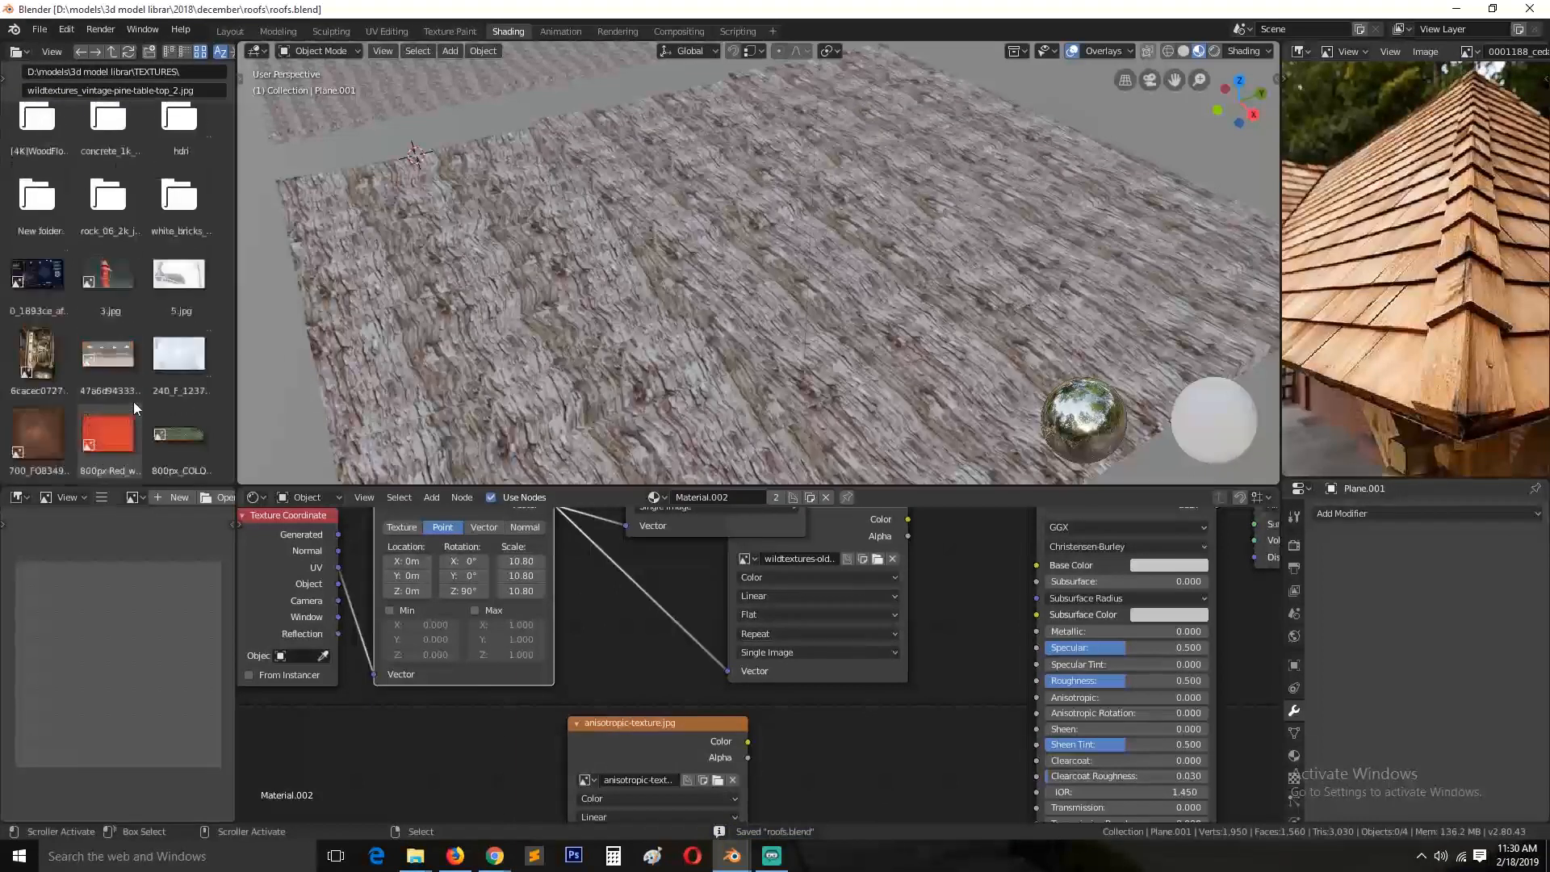
{"action": "scroll", "coordinate": [139, 405], "scroll_direction": "down", "scroll_amount": 5}
{"action": "left_click", "coordinate": [179, 387]}
{"action": "middle_click_drag", "start_coordinate": [387, 577], "coordinate": [681, 761]}
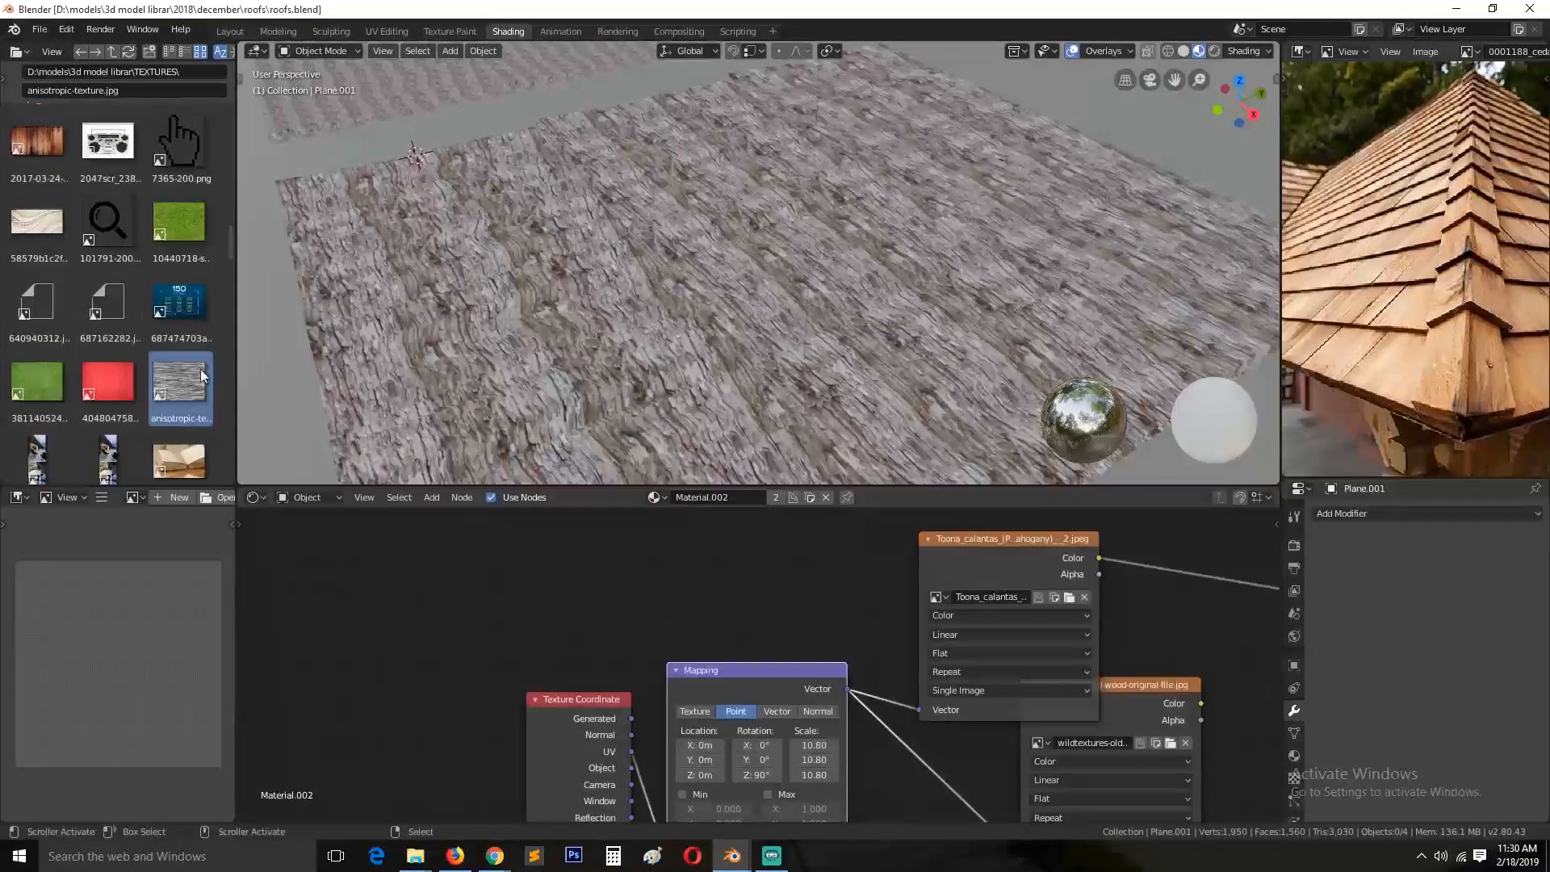
{"action": "left_click_drag", "start_coordinate": [196, 376], "coordinate": [401, 544]}
{"action": "left_click", "coordinate": [453, 586], "text": "ctrl+shift"}
Step: Give the anisotropic texture its own Texture Coordinate and Mapping nodes and rotate the mapping 90° around Z
{"action": "scroll", "coordinate": [646, 355], "scroll_direction": "down", "scroll_amount": 4}
{"action": "left_click_drag", "start_coordinate": [515, 557], "coordinate": [692, 484]}
{"action": "key", "text": "ctrl+t"}
{"action": "middle_click_drag", "start_coordinate": [486, 621], "coordinate": [552, 670]}
{"action": "scroll", "coordinate": [701, 355], "scroll_direction": "up", "scroll_amount": 4}
{"action": "scroll", "coordinate": [700, 355], "scroll_direction": "up", "scroll_amount": 2}
{"action": "key", "text": "Return"}
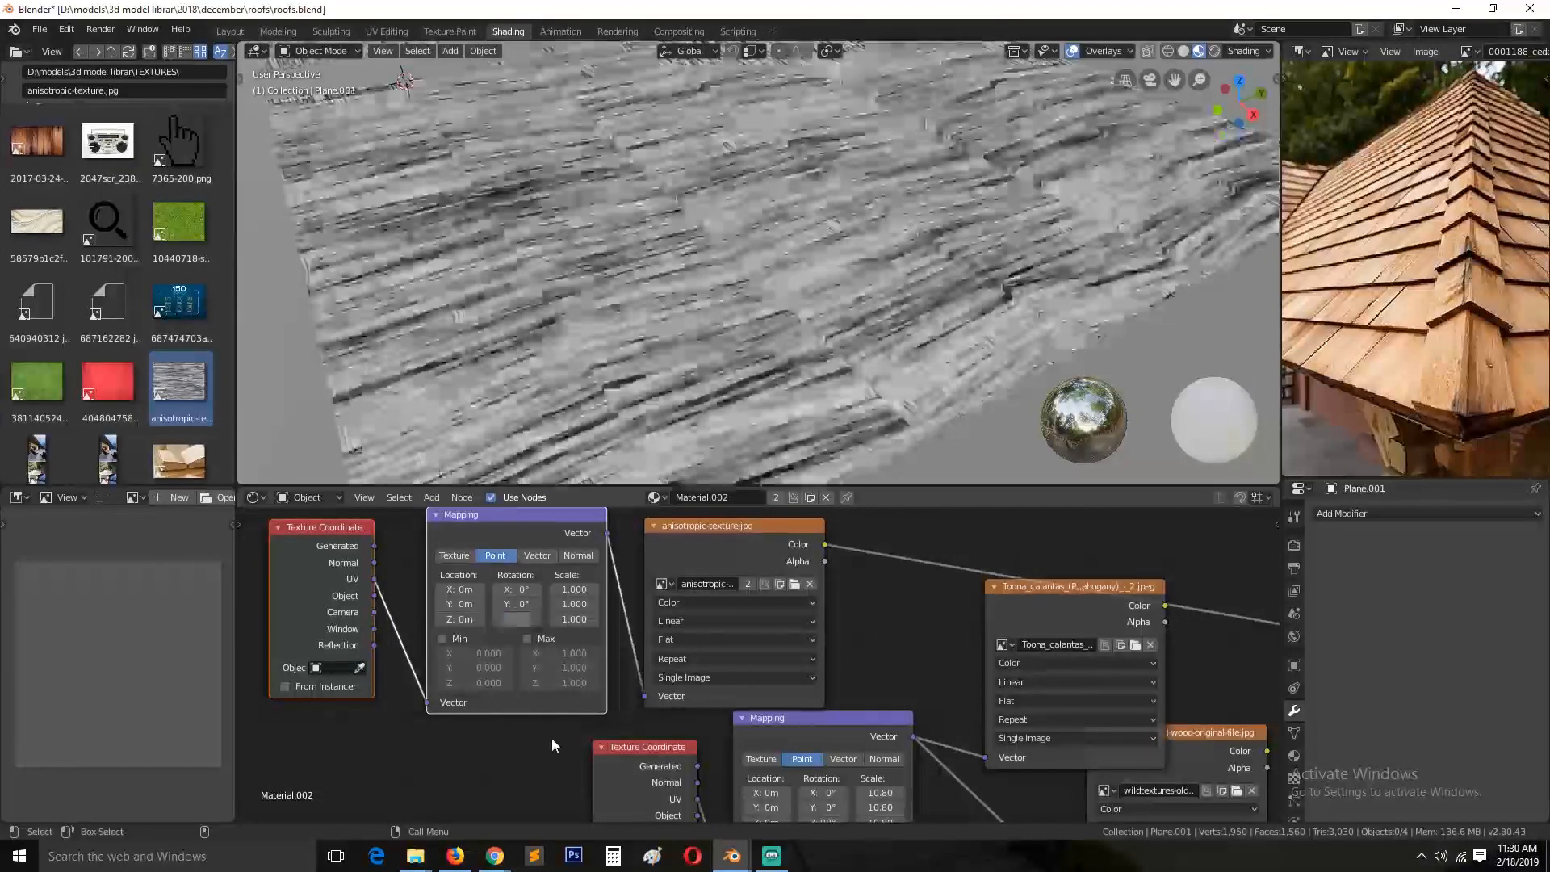
Step: Set the anisotropic texture's Mapping scale to 3.6 on all axes and save the file
{"action": "scroll", "coordinate": [654, 390], "scroll_direction": "down", "scroll_amount": 3}
{"action": "scroll", "coordinate": [539, 328], "scroll_direction": "up", "scroll_amount": 4}
{"action": "middle_click_drag", "start_coordinate": [539, 328], "coordinate": [574, 594]}
{"action": "left_click_drag", "start_coordinate": [574, 589], "coordinate": [626, 619]}
{"action": "scroll", "coordinate": [619, 326], "scroll_direction": "down", "scroll_amount": 5}
{"action": "middle_click_drag", "start_coordinate": [619, 325], "coordinate": [623, 267]}
{"action": "scroll", "coordinate": [623, 321], "scroll_direction": "up", "scroll_amount": 4}
{"action": "key", "text": "ctrl+s"}
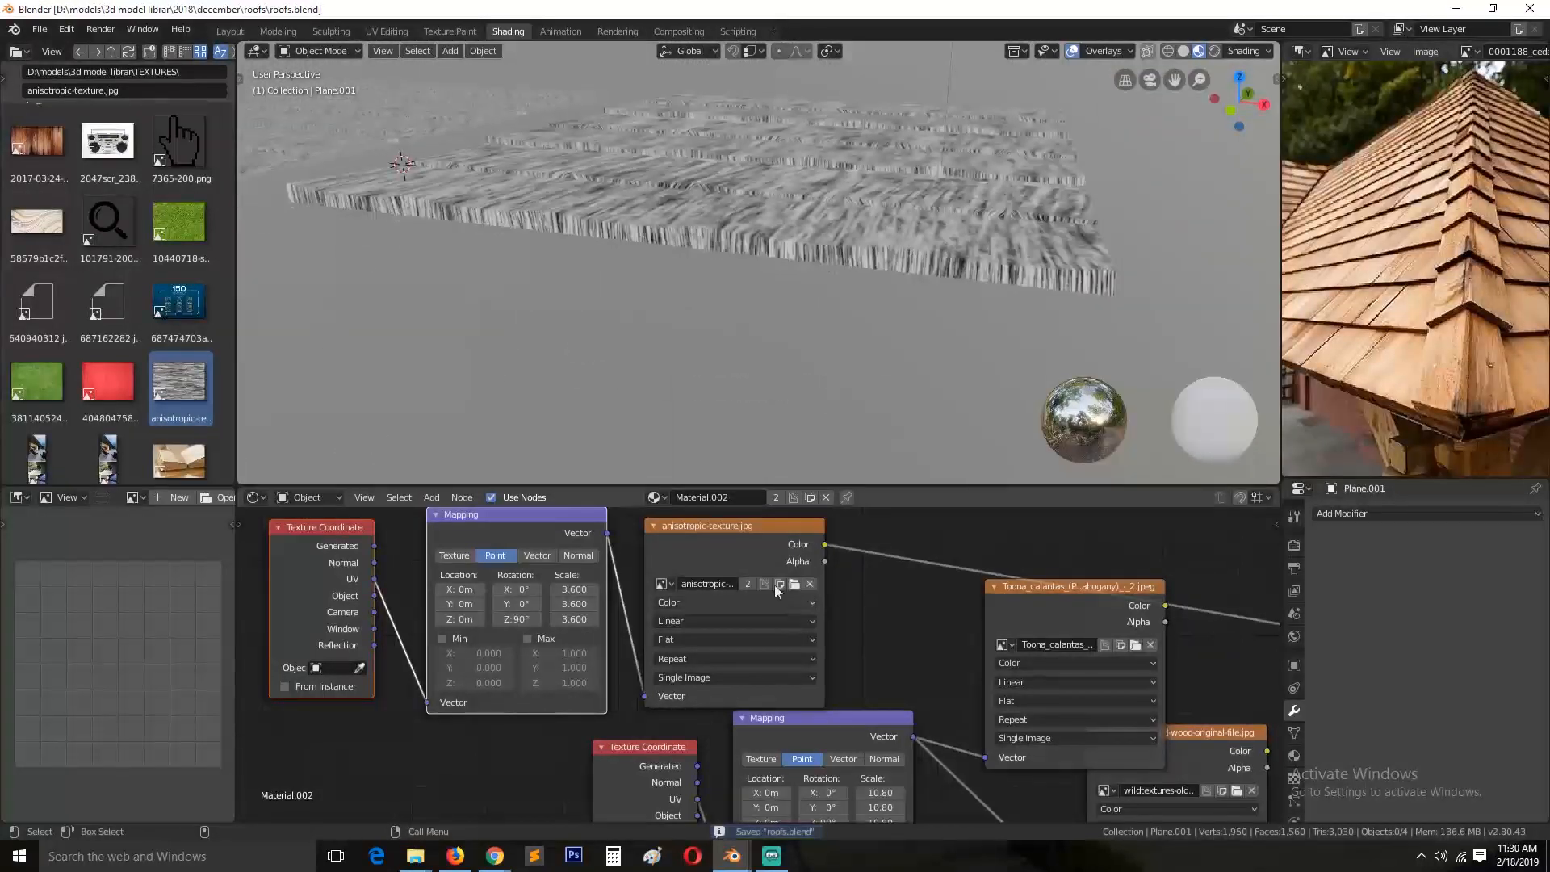
Step: Delete the old wood, Toona_calantas and spare anisotropic texture nodes together with their mapping nodes
{"action": "middle_click_drag", "start_coordinate": [748, 383], "coordinate": [699, 401]}
{"action": "scroll", "coordinate": [678, 639], "scroll_direction": "down", "scroll_amount": 7}
{"action": "middle_click_drag", "start_coordinate": [671, 759], "coordinate": [563, 641]}
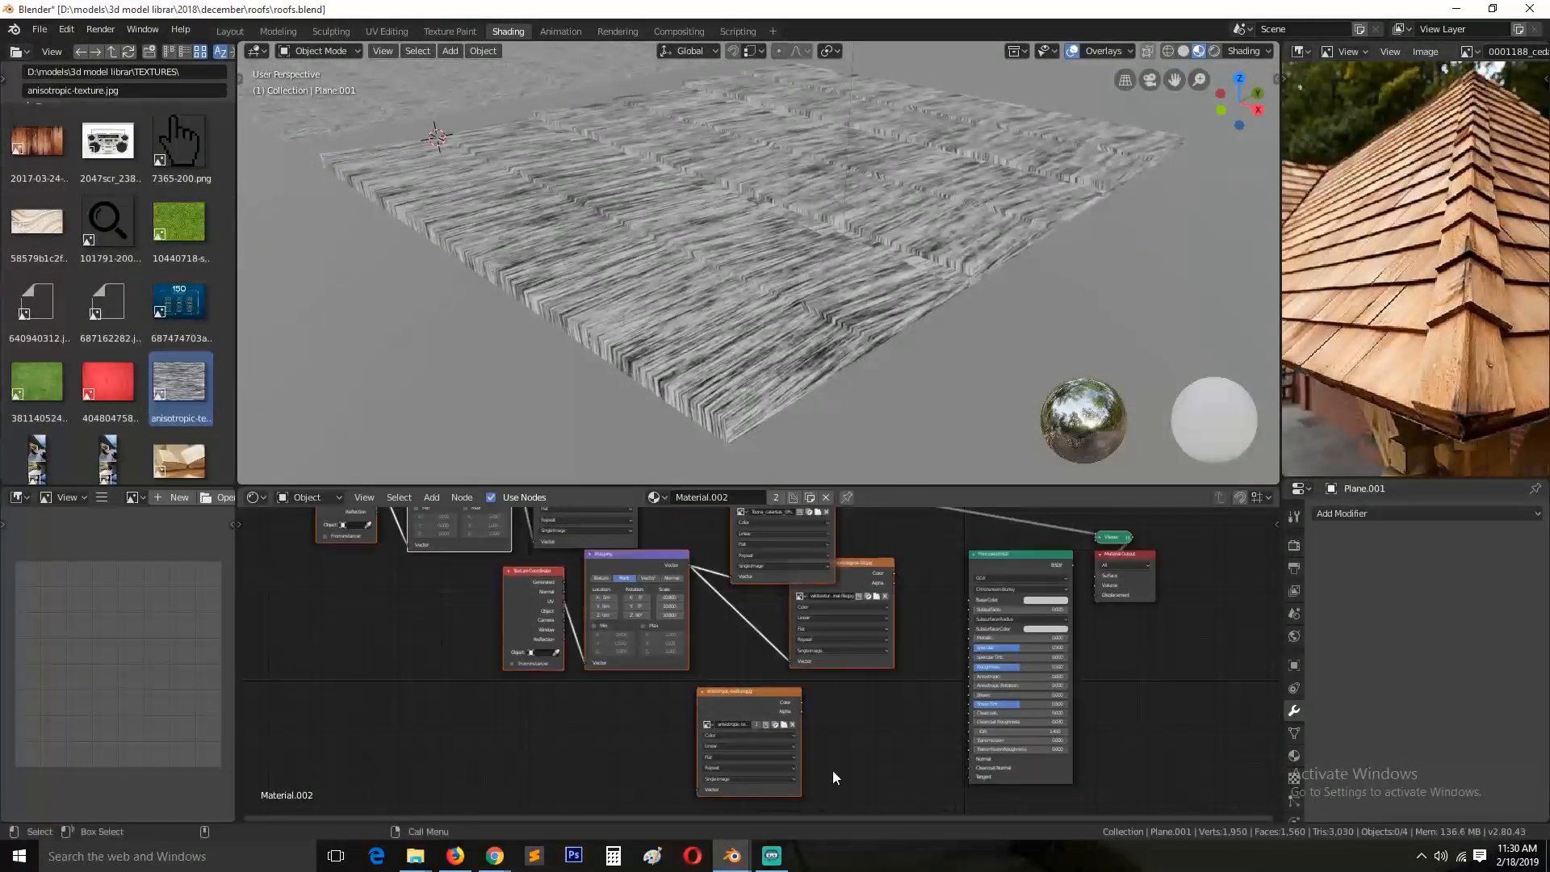
{"action": "left_click_drag", "start_coordinate": [628, 625], "coordinate": [823, 710]}
{"action": "key", "text": "x"}
Step: Move the remaining anisotropic texture nodes beside the Principled BSDF and save the file
{"action": "scroll", "coordinate": [784, 694], "scroll_direction": "down", "scroll_amount": 3}
{"action": "middle_click_drag", "start_coordinate": [777, 737], "coordinate": [783, 803]}
{"action": "left_click_drag", "start_coordinate": [398, 519], "coordinate": [669, 615]}
{"action": "key", "text": "g"}
{"action": "left_click", "coordinate": [802, 725]}
{"action": "scroll", "coordinate": [889, 328], "scroll_direction": "up", "scroll_amount": 5}
{"action": "middle_click_drag", "start_coordinate": [889, 328], "coordinate": [911, 331]}
{"action": "key", "text": "ctrl+s"}
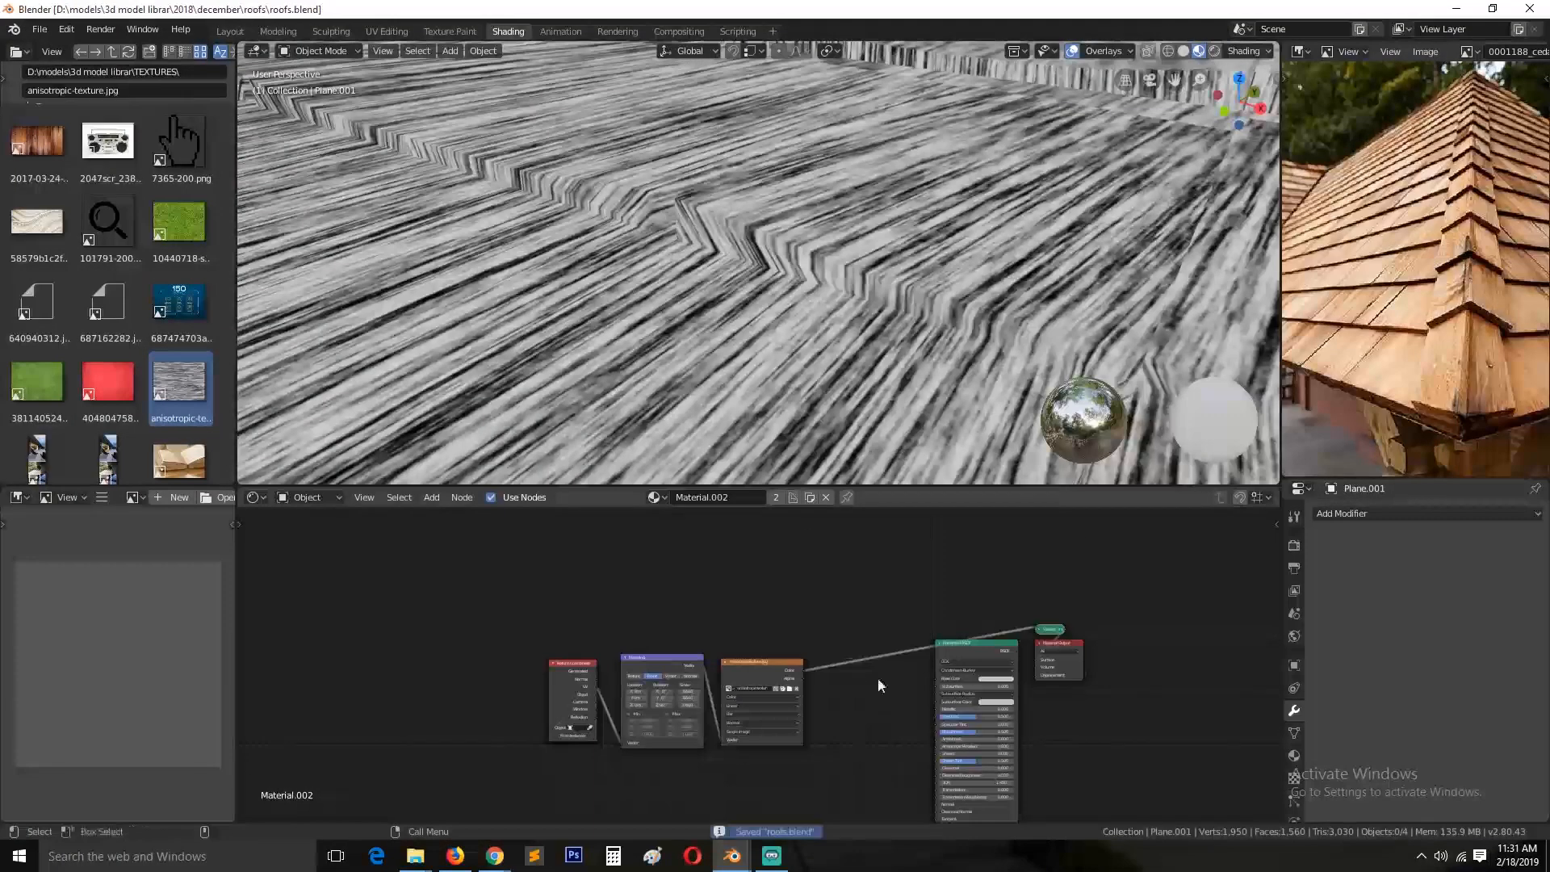
{"action": "left_click", "coordinate": [878, 682]}
{"action": "middle_click_drag", "start_coordinate": [878, 681], "coordinate": [924, 642]}
{"action": "scroll", "coordinate": [616, 213], "scroll_direction": "down", "scroll_amount": 3}
{"action": "scroll", "coordinate": [728, 633], "scroll_direction": "up", "scroll_amount": 2}
{"action": "left_click_drag", "start_coordinate": [543, 588], "coordinate": [793, 702]}
{"action": "key", "text": "g"}
{"action": "left_click", "coordinate": [746, 686]}
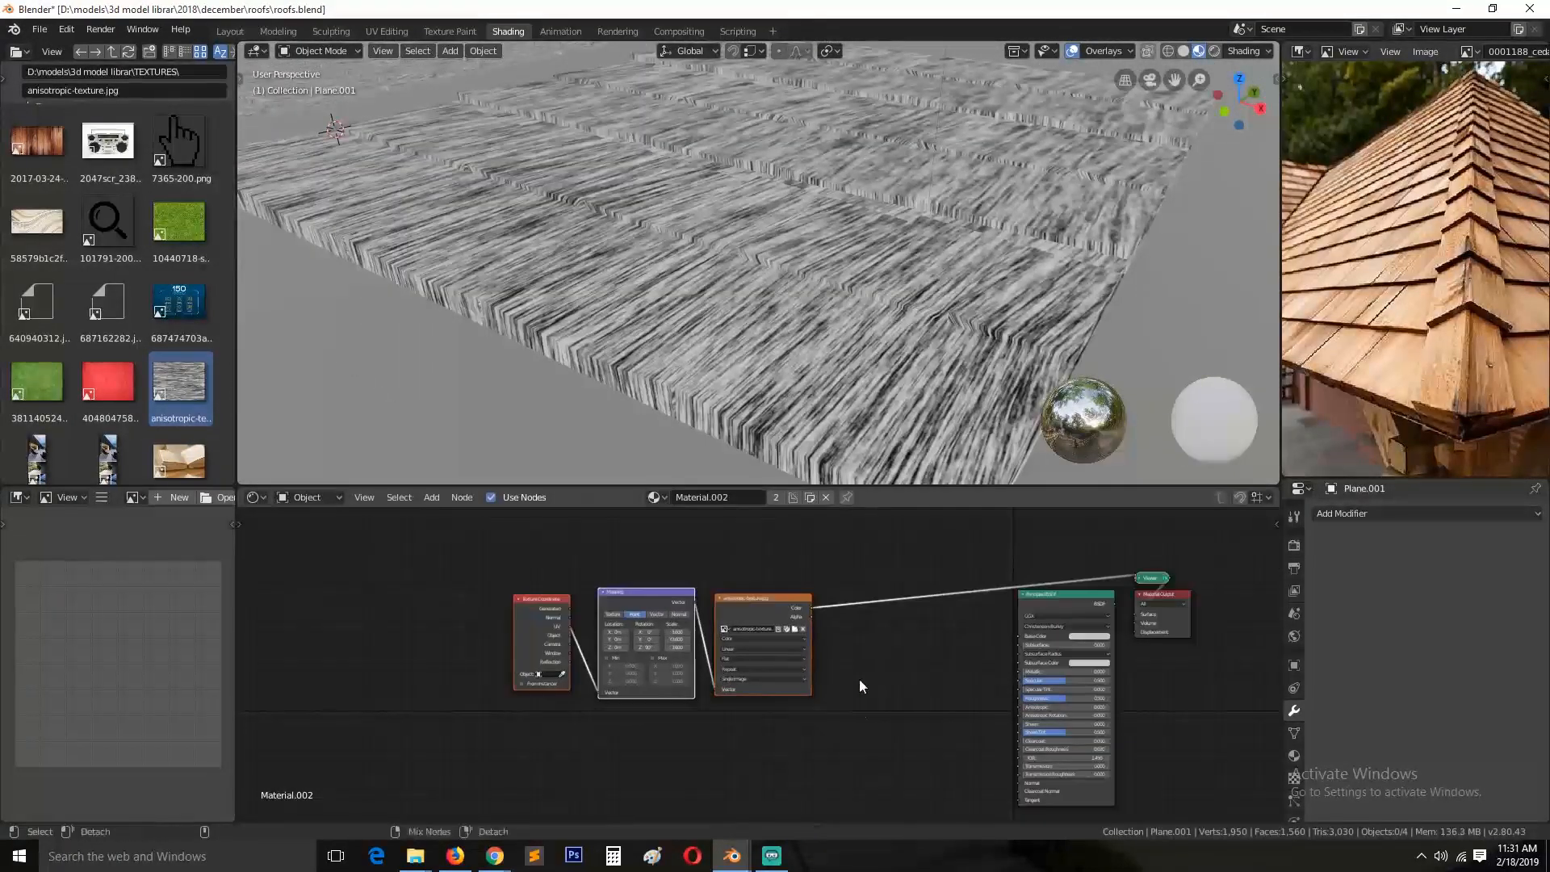
Step: Preview the anisotropic texture's alpha output, and switch the roof's preview back to the Principled BSDF
{"action": "left_click", "coordinate": [860, 679]}
{"action": "scroll", "coordinate": [876, 674], "scroll_direction": "up", "scroll_amount": 1}
{"action": "left_click", "coordinate": [781, 601], "text": "ctrl+shift"}
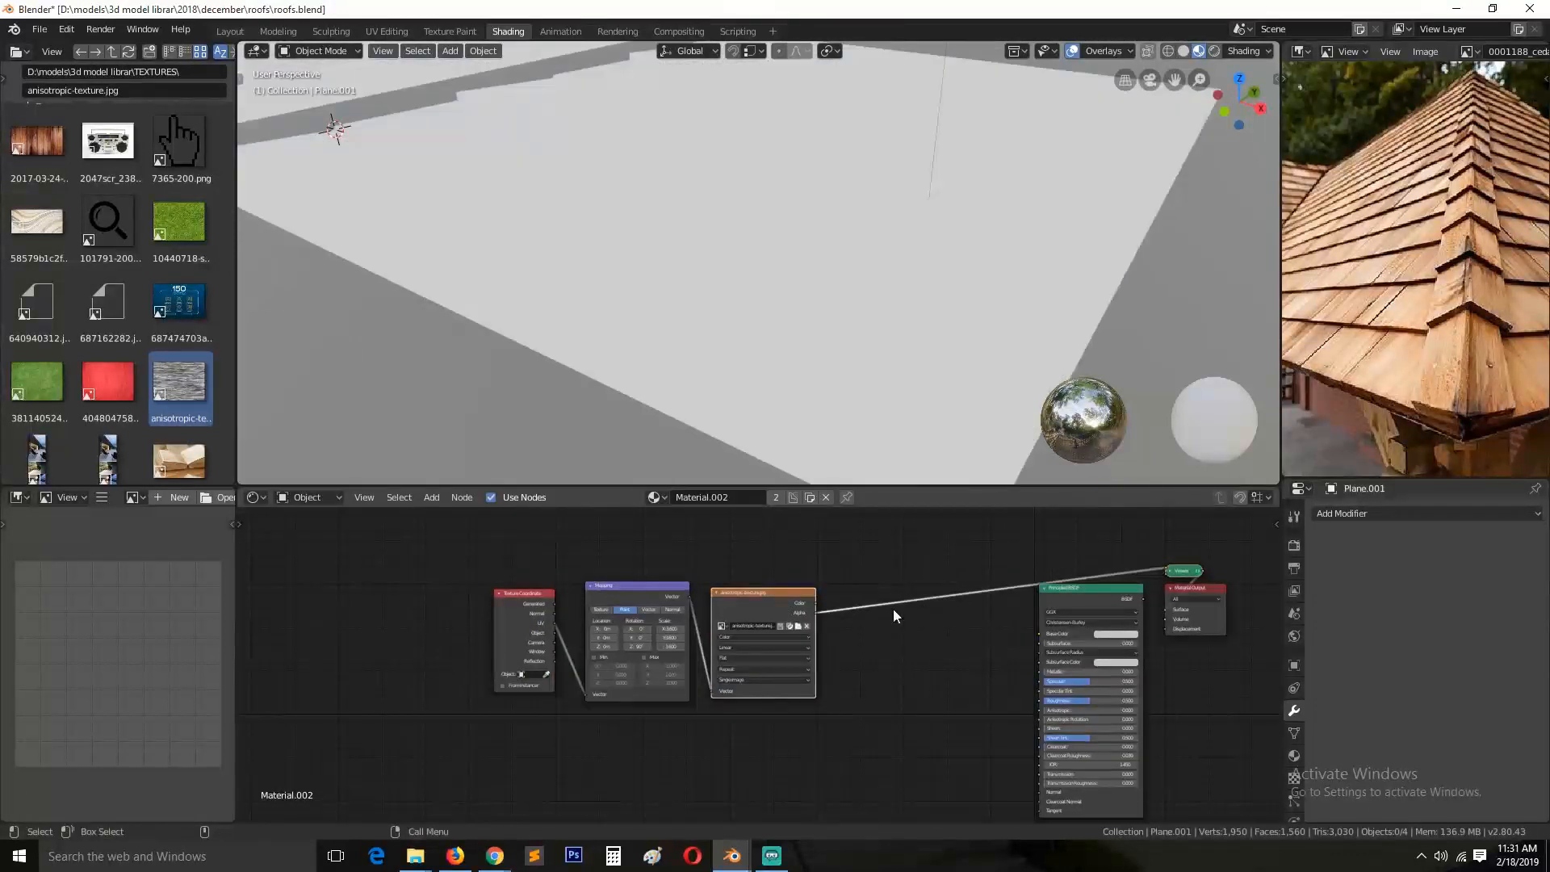
{"action": "left_click", "coordinate": [1076, 599], "text": "ctrl+shift"}
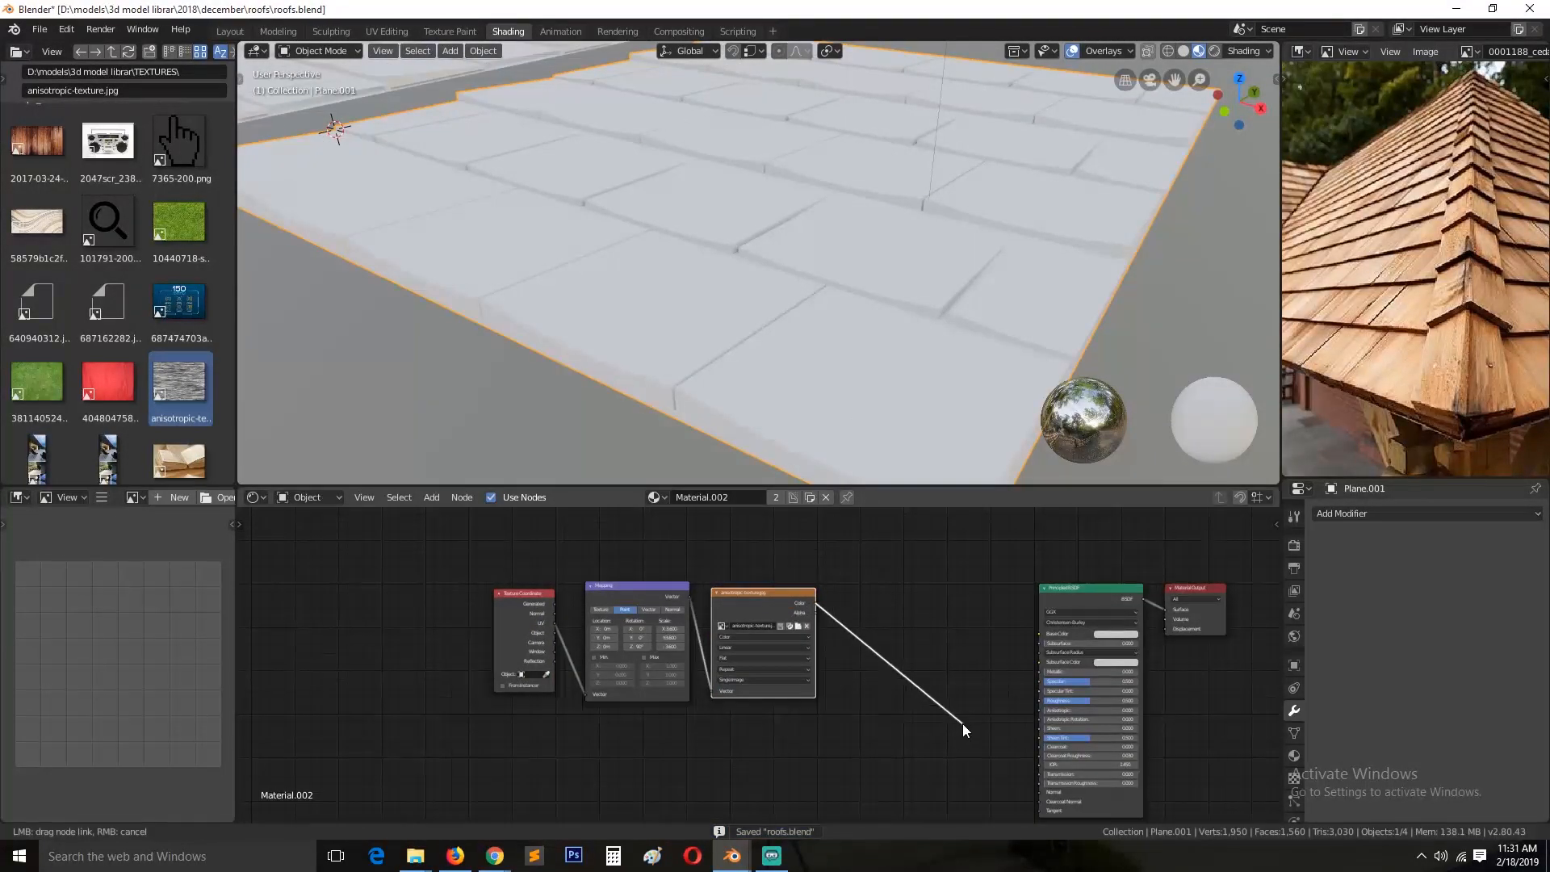
Step: Add a Bump node driven by the anisotropic texture's color as Height and connect it to the Principled BSDF's Normal
{"action": "left_click", "coordinate": [986, 630]}
{"action": "left_click", "coordinate": [843, 624]}
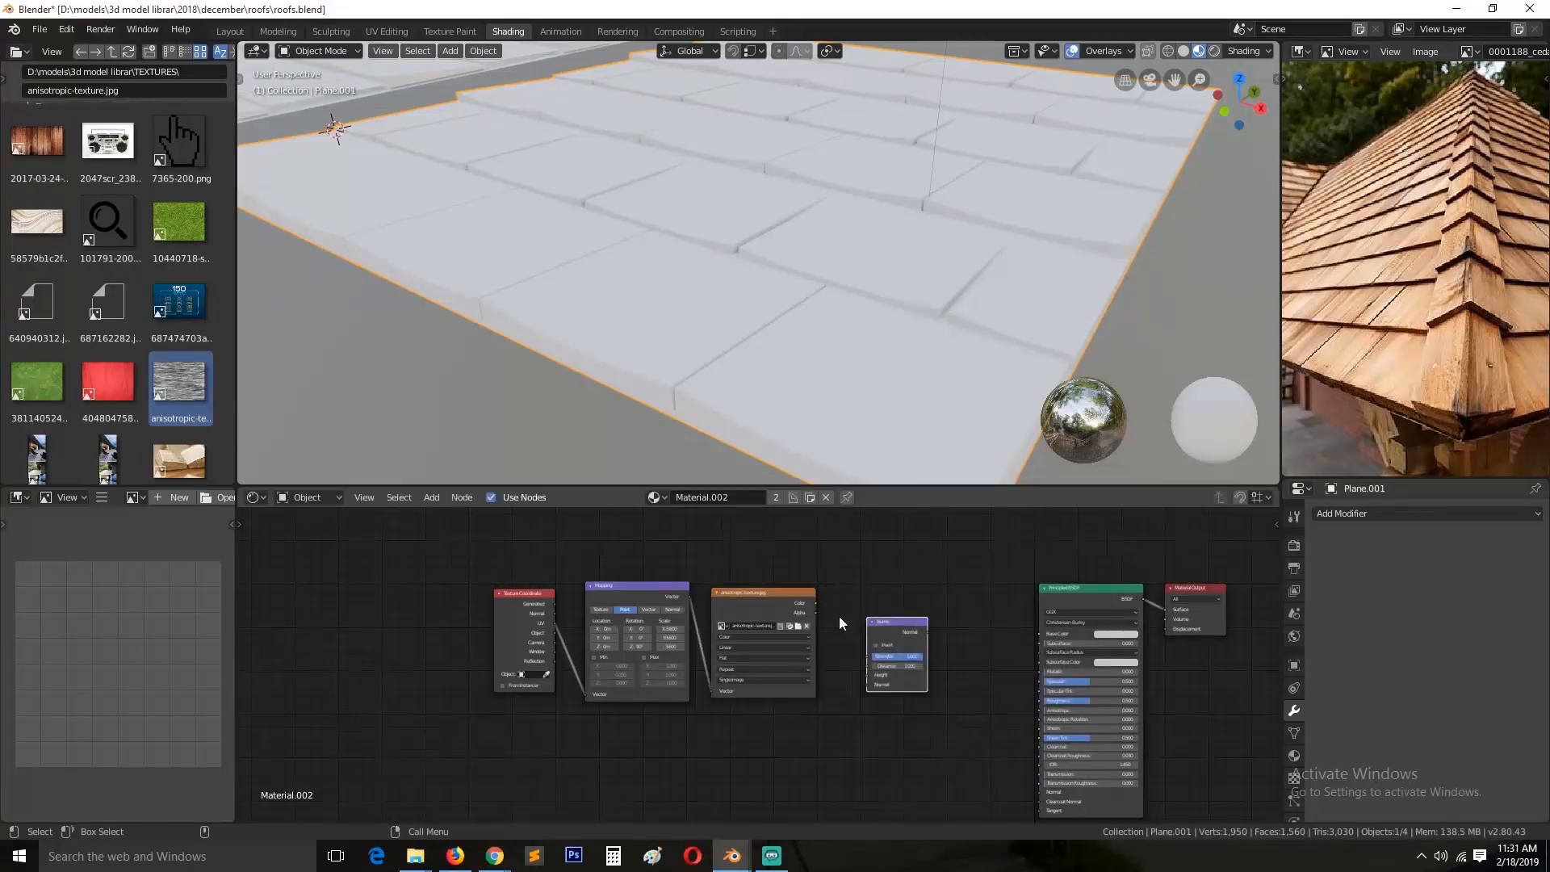
{"action": "scroll", "coordinate": [749, 664], "scroll_direction": "up", "scroll_amount": 1}
{"action": "left_click_drag", "start_coordinate": [836, 580], "coordinate": [904, 694]}
{"action": "middle_click_drag", "start_coordinate": [1014, 735], "coordinate": [846, 666]}
{"action": "left_click_drag", "start_coordinate": [824, 626], "coordinate": [918, 677]}
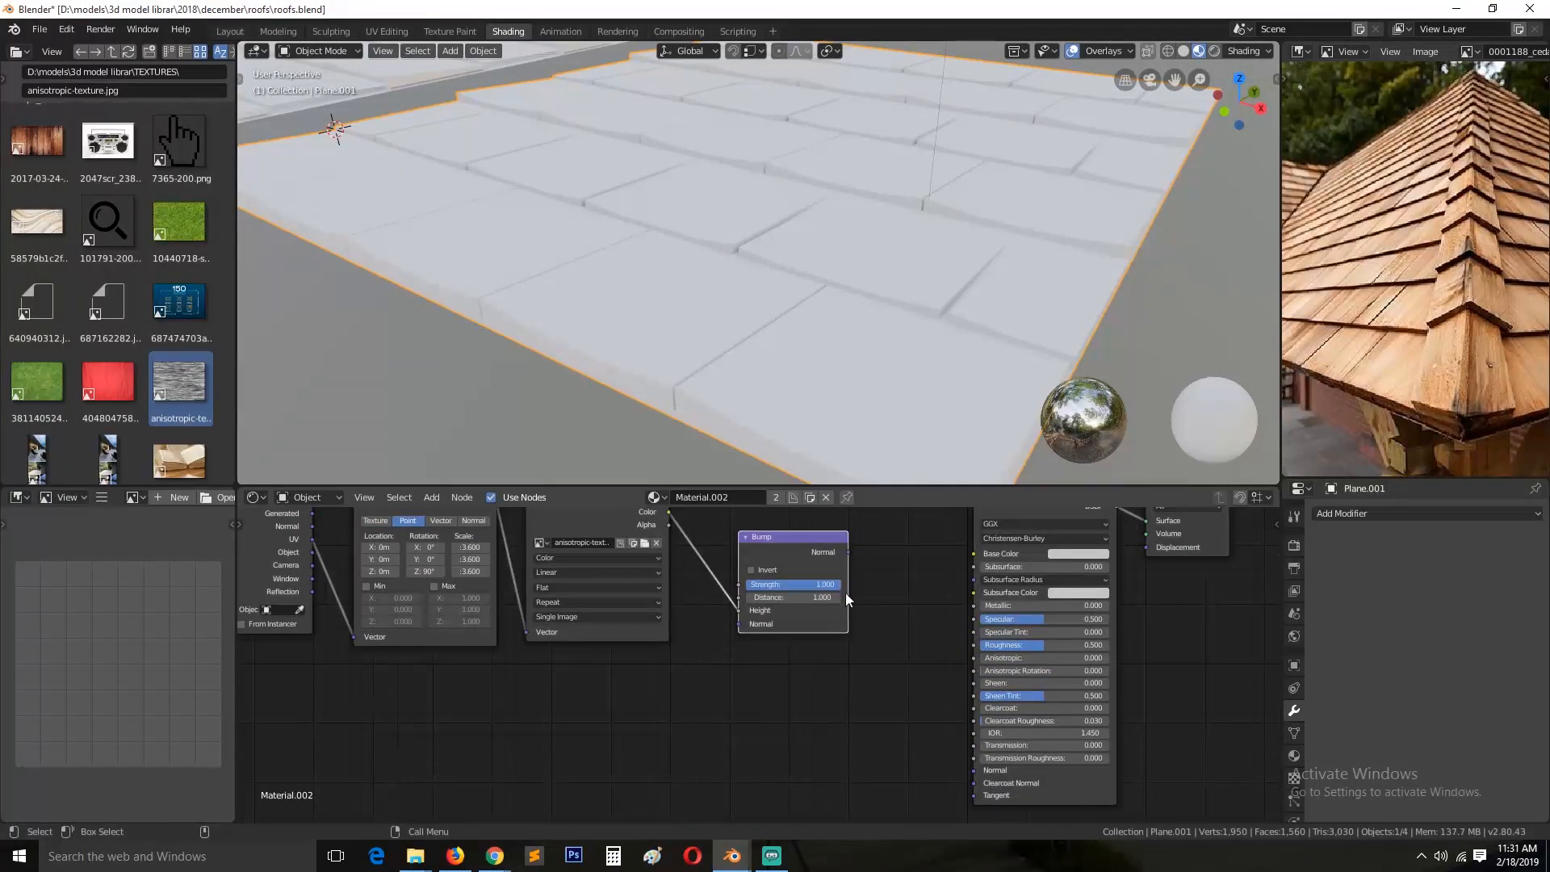
{"action": "left_click_drag", "start_coordinate": [980, 769], "coordinate": [975, 770]}
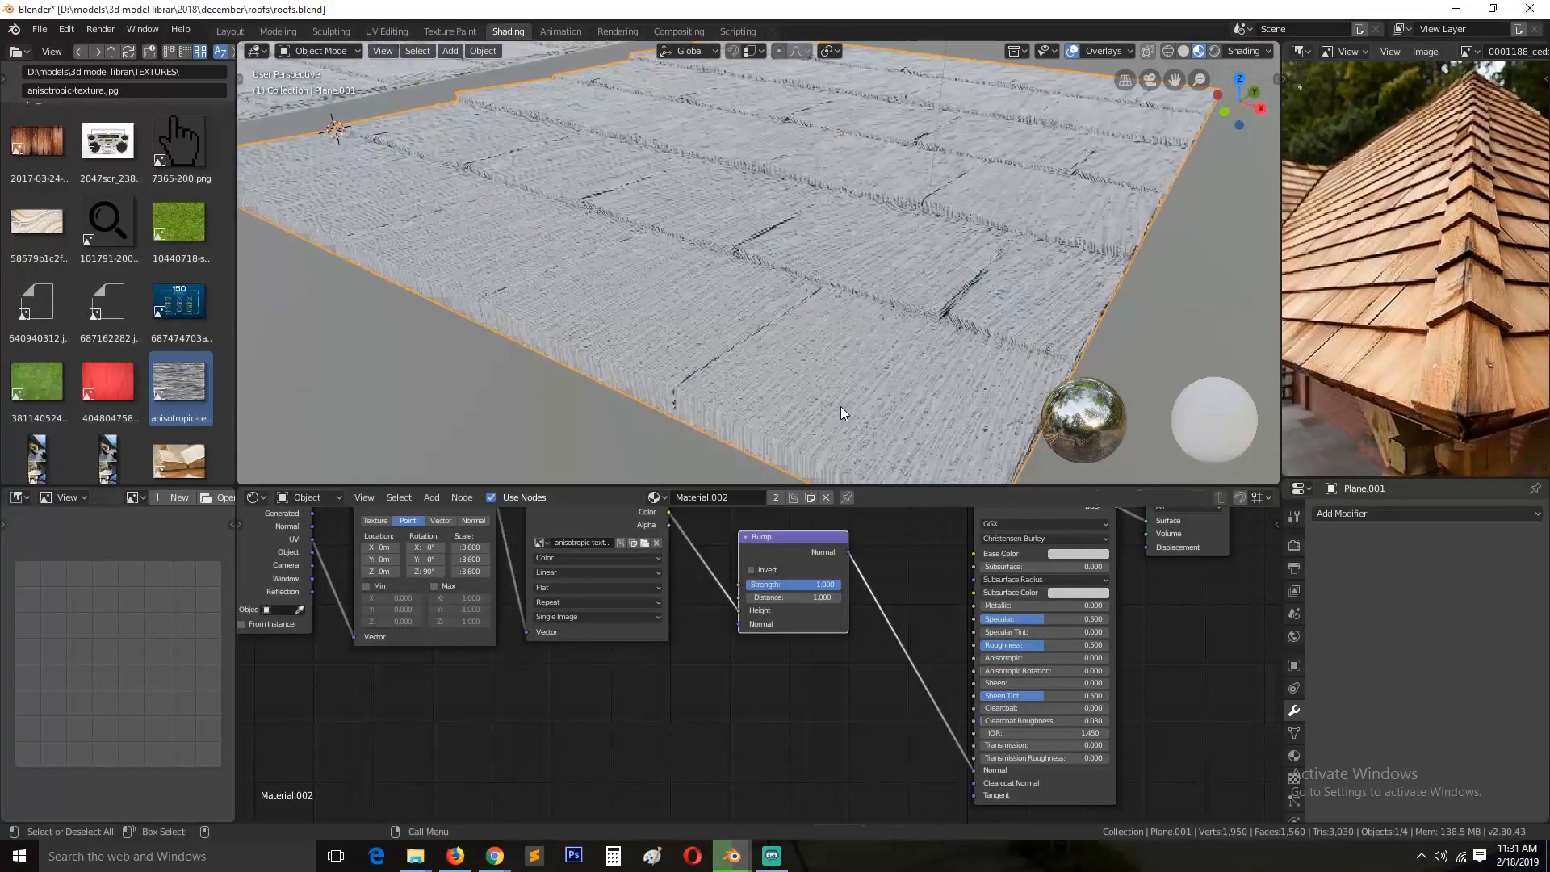
Step: Lower the Bump node's strength to about 0.5 and check the effect on the shingles
{"action": "key", "text": "Return"}
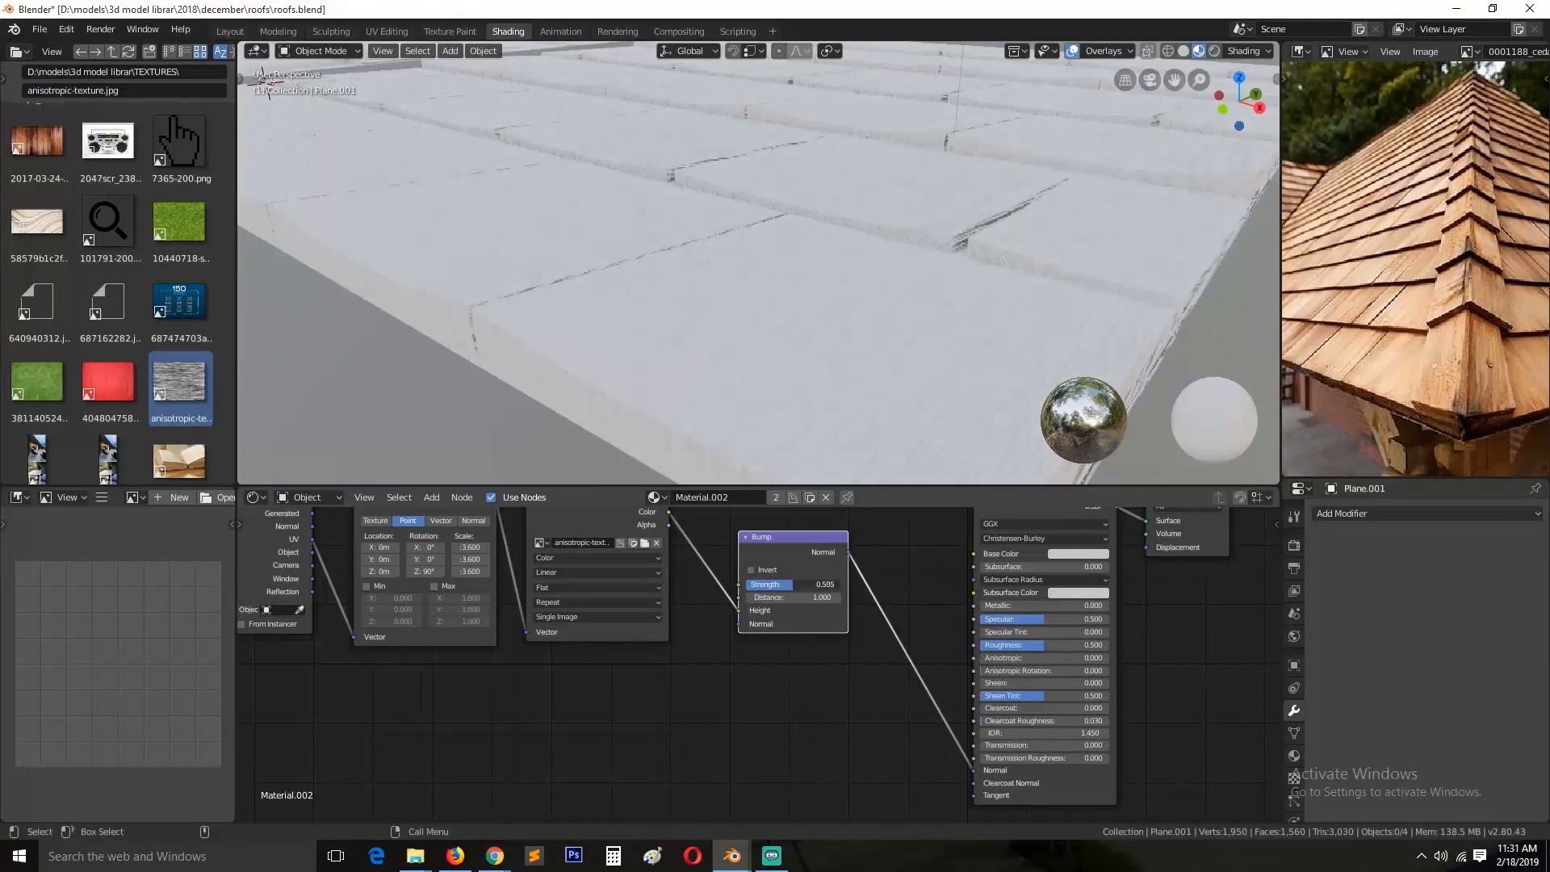
{"action": "left_click_drag", "start_coordinate": [803, 585], "coordinate": [798, 584]}
{"action": "scroll", "coordinate": [831, 420], "scroll_direction": "down", "scroll_amount": 4}
{"action": "scroll", "coordinate": [831, 420], "scroll_direction": "up", "scroll_amount": 5}
{"action": "mouse_move", "coordinate": [831, 420]}
{"action": "middle_mouse_down"}
{"action": "mouse_move", "coordinate": [889, 410]}
{"action": "mouse_move", "coordinate": [851, 398]}
{"action": "middle_mouse_up"}
{"action": "scroll", "coordinate": [840, 394], "scroll_direction": "down", "scroll_amount": 4}
{"action": "mouse_move", "coordinate": [825, 392]}
{"action": "middle_mouse_down"}
{"action": "mouse_move", "coordinate": [754, 388]}
{"action": "mouse_move", "coordinate": [920, 415]}
{"action": "mouse_move", "coordinate": [956, 399]}
{"action": "mouse_move", "coordinate": [721, 459]}
{"action": "mouse_move", "coordinate": [885, 391]}
{"action": "mouse_move", "coordinate": [828, 465]}
{"action": "mouse_move", "coordinate": [1038, 357]}
{"action": "middle_mouse_up"}
Step: Add a plane at the 3D cursor in the Layout workspace, using a top wireframe view
{"action": "left_click", "coordinate": [528, 313]}
{"action": "left_click", "coordinate": [831, 315]}
{"action": "left_click", "coordinate": [230, 31]}
{"action": "key", "text": "KP_7"}
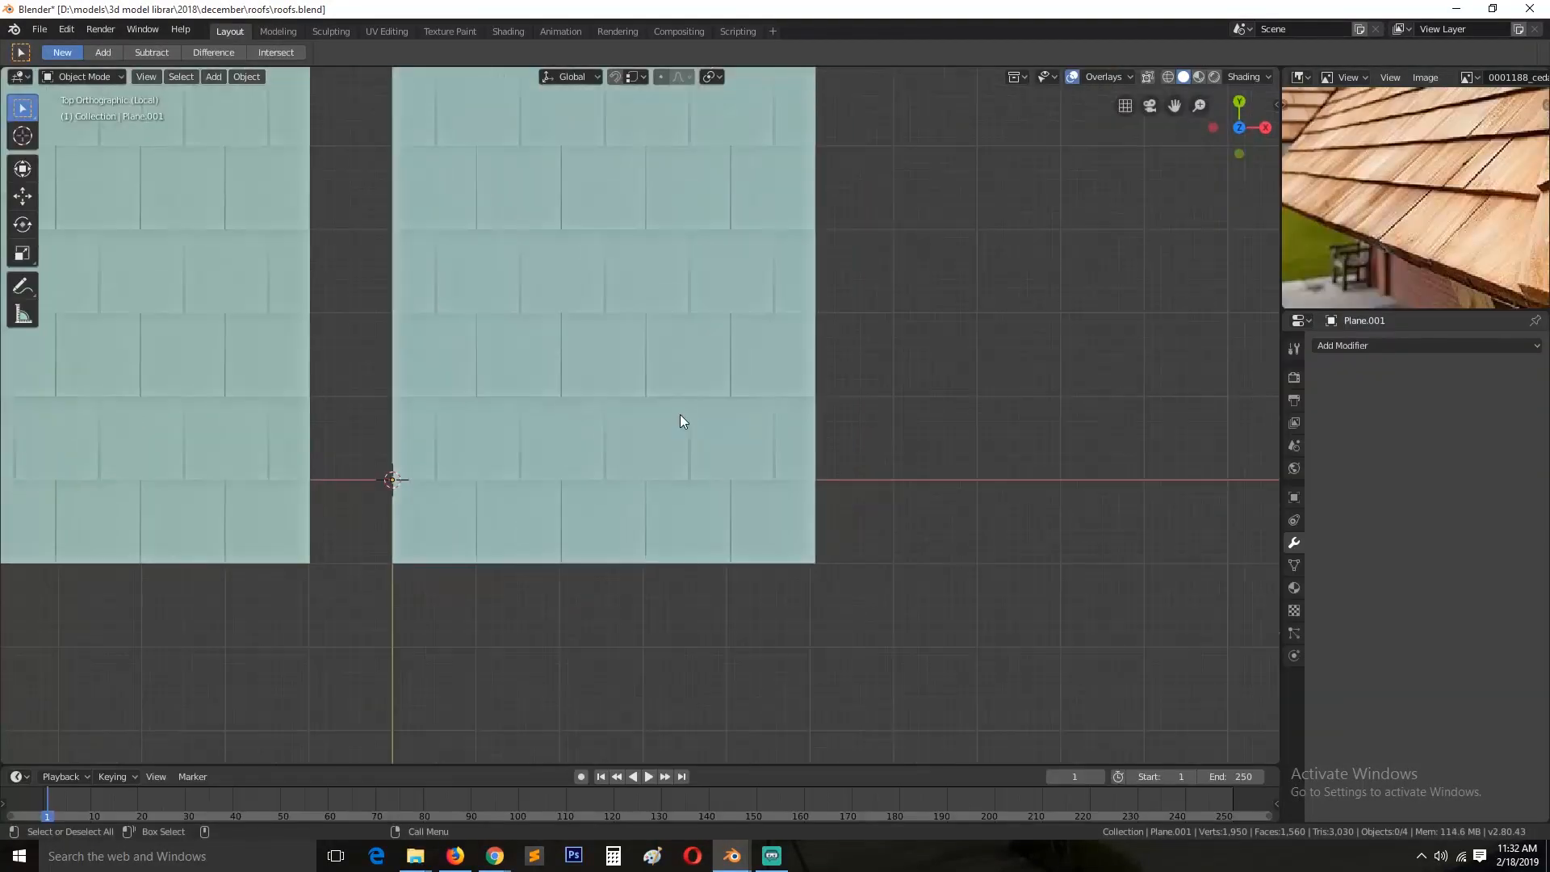
{"action": "key", "text": "shift+z"}
{"action": "key", "text": "shift+a"}
{"action": "mouse_move", "coordinate": [573, 339]}
{"action": "left_click", "coordinate": [690, 338]}
{"action": "scroll", "coordinate": [425, 500], "scroll_direction": "down", "scroll_amount": 3}
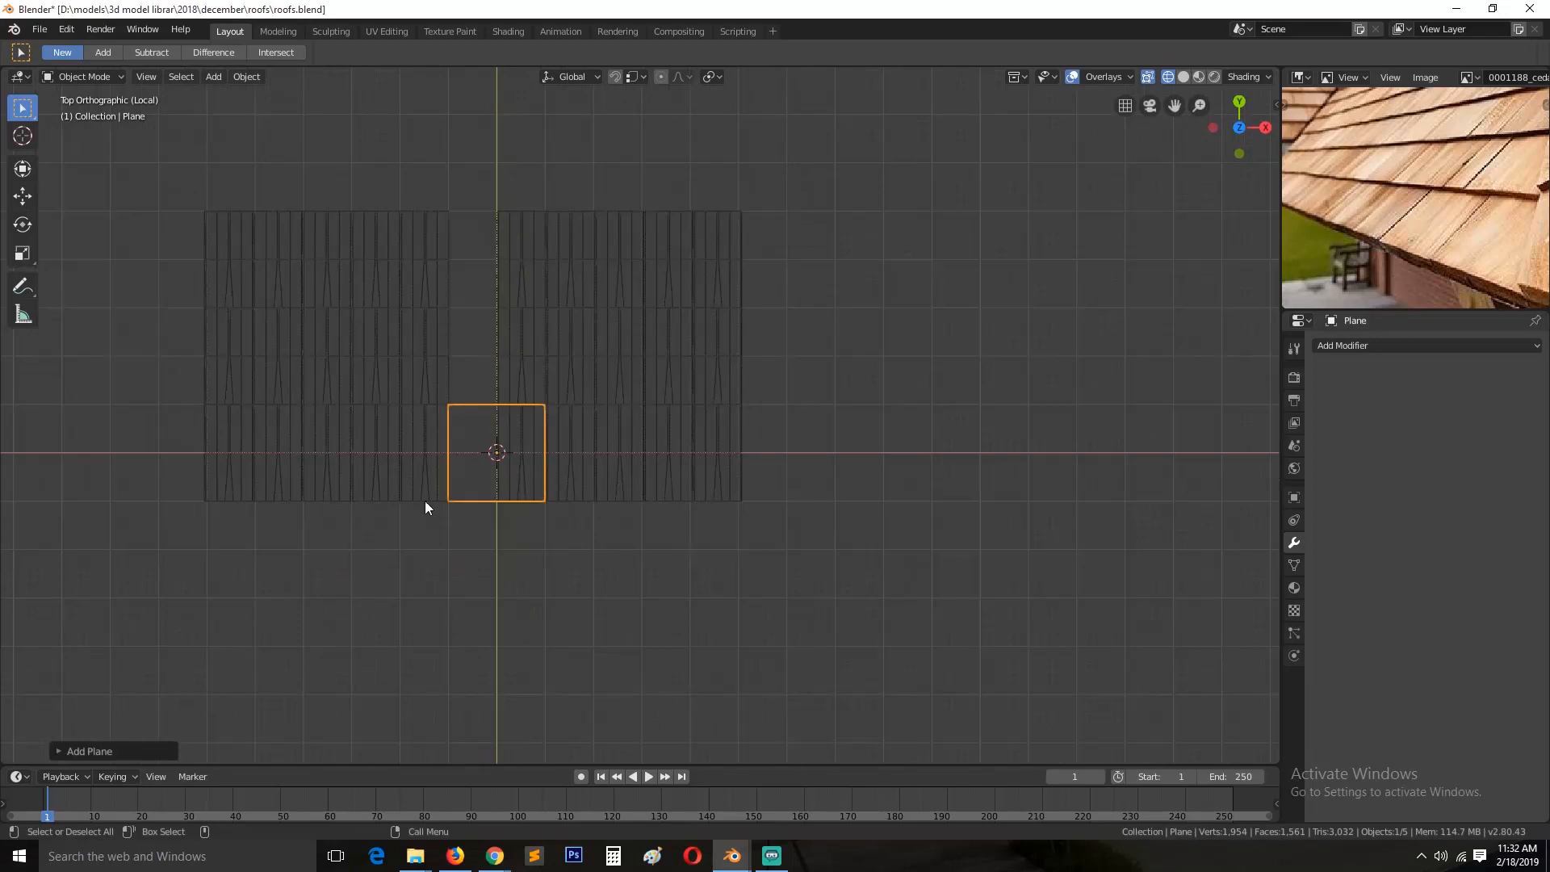
Step: Move the Plane.001 roof's origin to the centre of its geometry
{"action": "left_click", "coordinate": [624, 373]}
{"action": "right_click", "coordinate": [623, 373]}
{"action": "mouse_move", "coordinate": [623, 373]}
{"action": "left_click", "coordinate": [696, 391]}
{"action": "left_click", "coordinate": [449, 350]}
{"action": "left_click", "coordinate": [514, 371]}
{"action": "left_click", "coordinate": [501, 444]}
{"action": "left_click", "coordinate": [613, 389]}
{"action": "left_click", "coordinate": [495, 419]}
Step: Snap the 3D cursor to the centre of the Plane.001 roof
{"action": "key", "text": "shift+s"}
{"action": "left_click", "coordinate": [500, 518]}
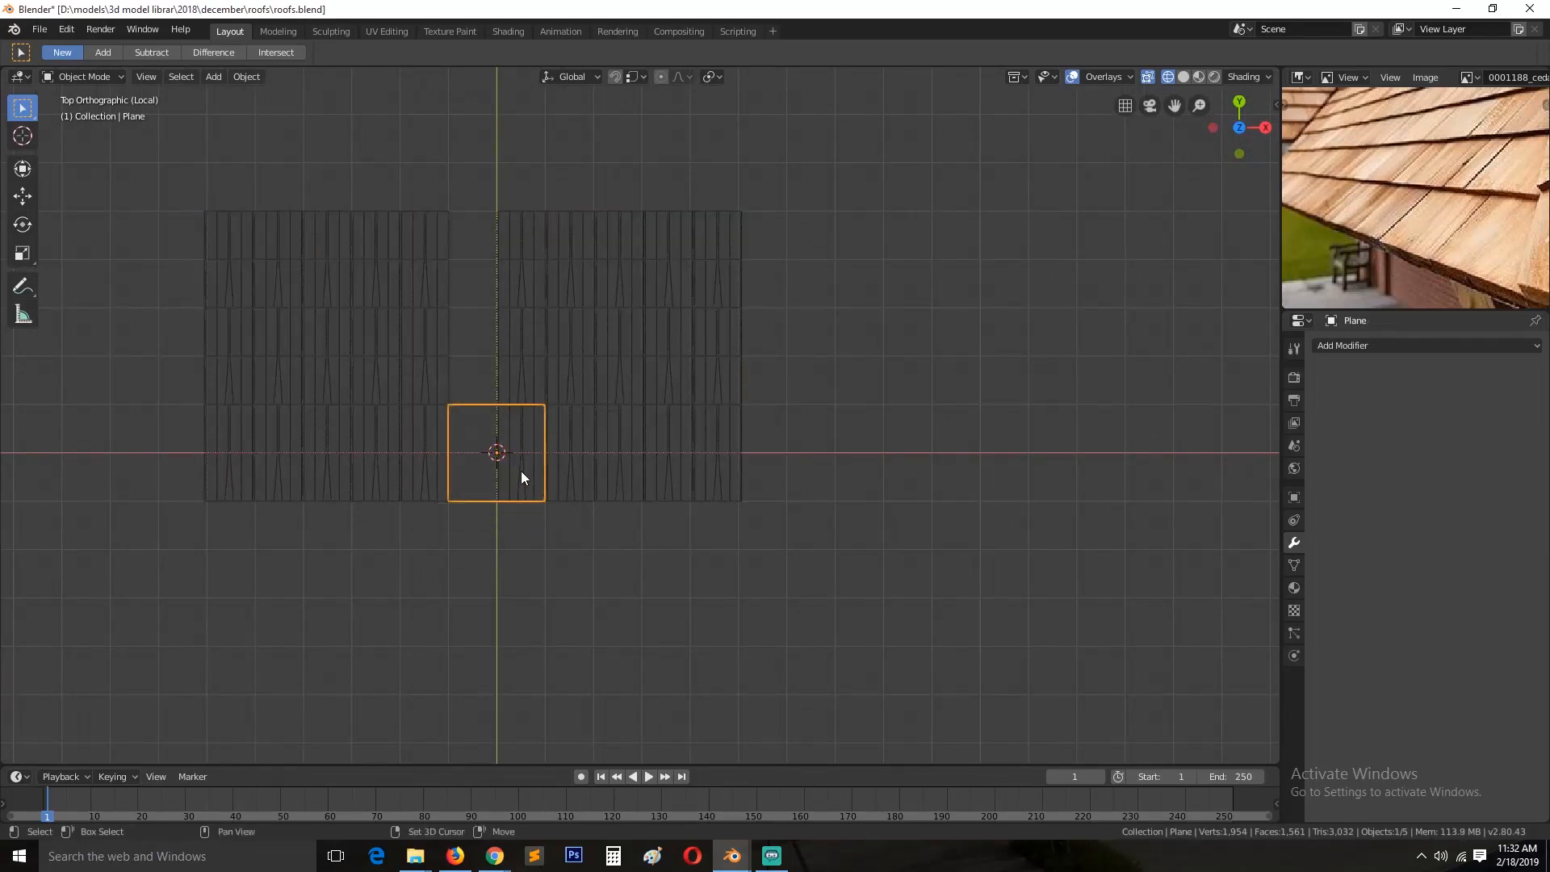
{"action": "left_click", "coordinate": [661, 331]}
{"action": "key", "text": "shift+s"}
{"action": "left_click", "coordinate": [661, 425]}
Step: Snap the new plane to the 3D cursor and scale it up to match the roof's width
{"action": "left_click", "coordinate": [511, 435]}
{"action": "key", "text": "shift+s"}
{"action": "left_click", "coordinate": [536, 298]}
{"action": "key", "text": "s"}
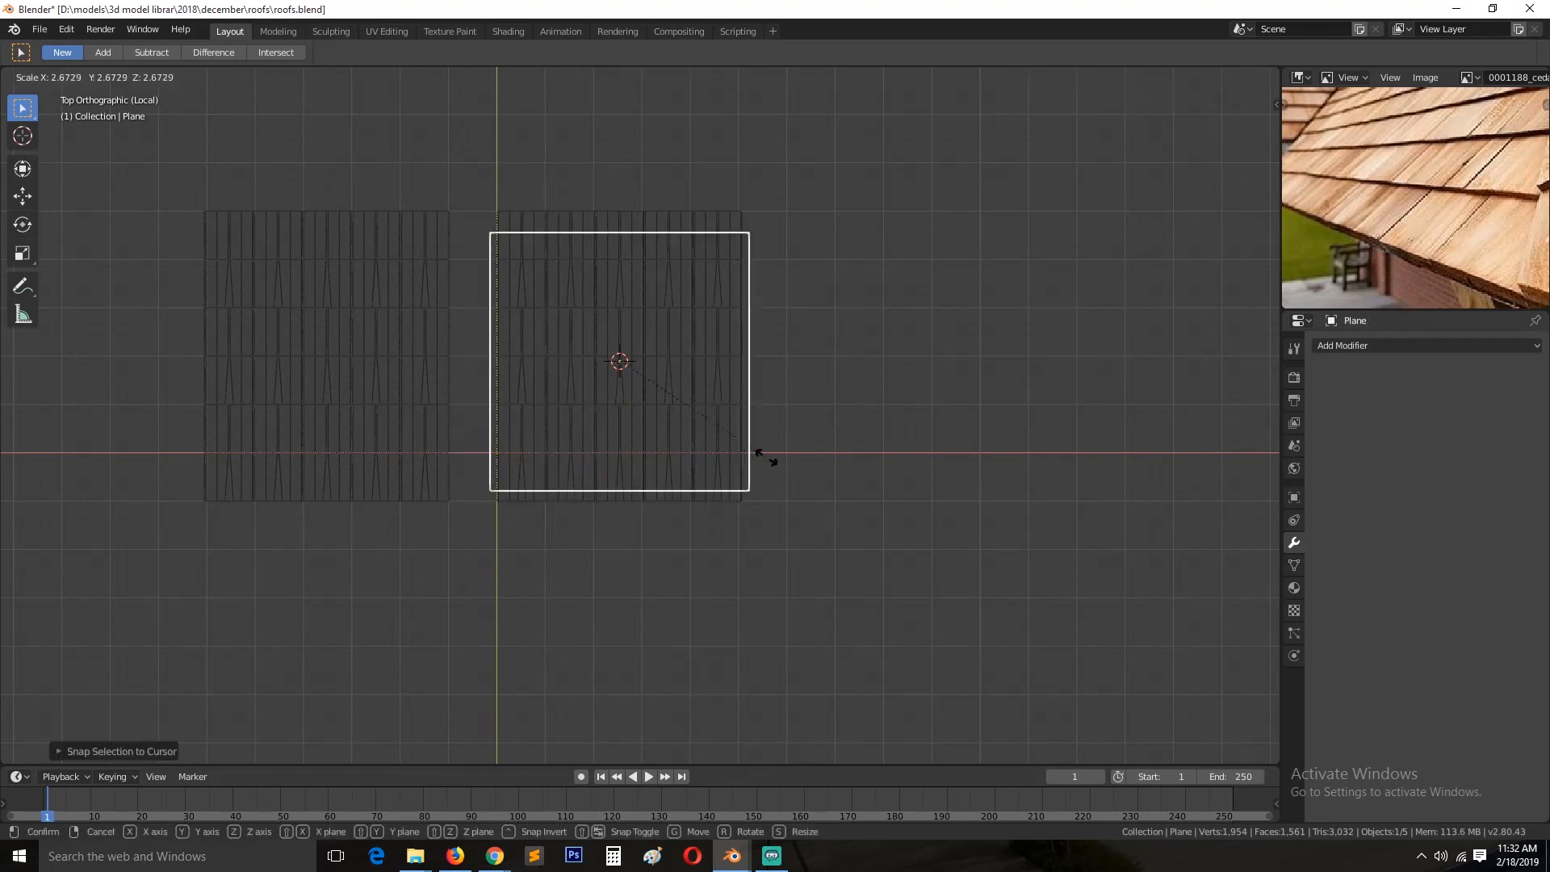
{"action": "left_click", "coordinate": [744, 476]}
Step: Scale the Plane.001 roof along Y to roughly match the square plane's length
{"action": "left_click", "coordinate": [737, 492]}
{"action": "key", "text": "s"}
{"action": "key", "text": "y"}
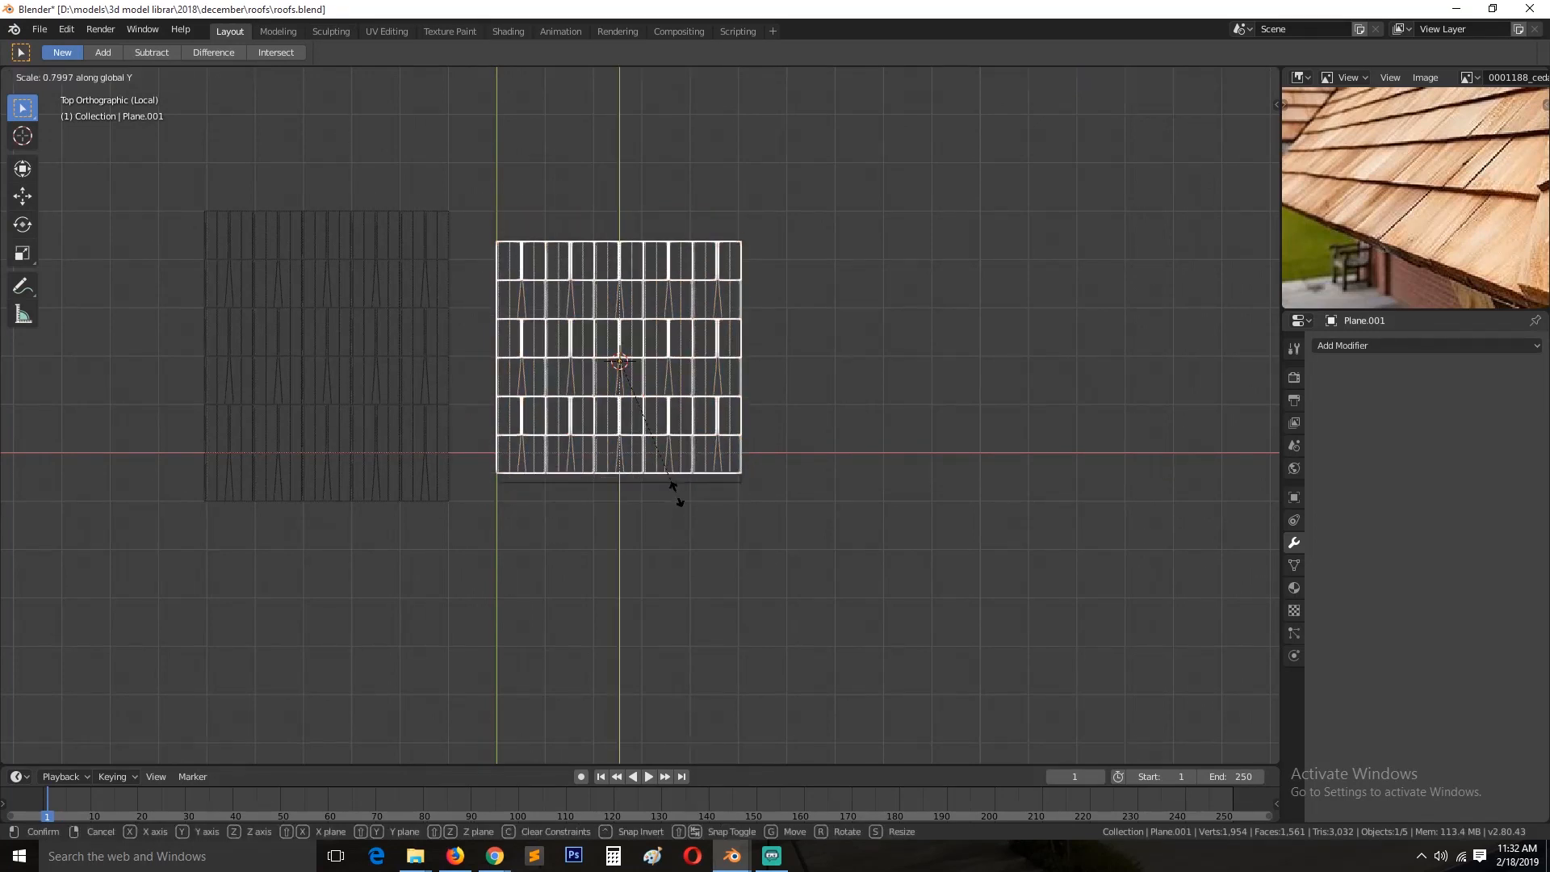
{"action": "left_click", "coordinate": [680, 500]}
{"action": "scroll", "coordinate": [680, 501], "scroll_direction": "up", "scroll_amount": 2}
{"action": "middle_click_drag", "start_coordinate": [681, 500], "coordinate": [702, 542], "text": "shift"}
{"action": "key", "text": "s"}
{"action": "key", "text": "y"}
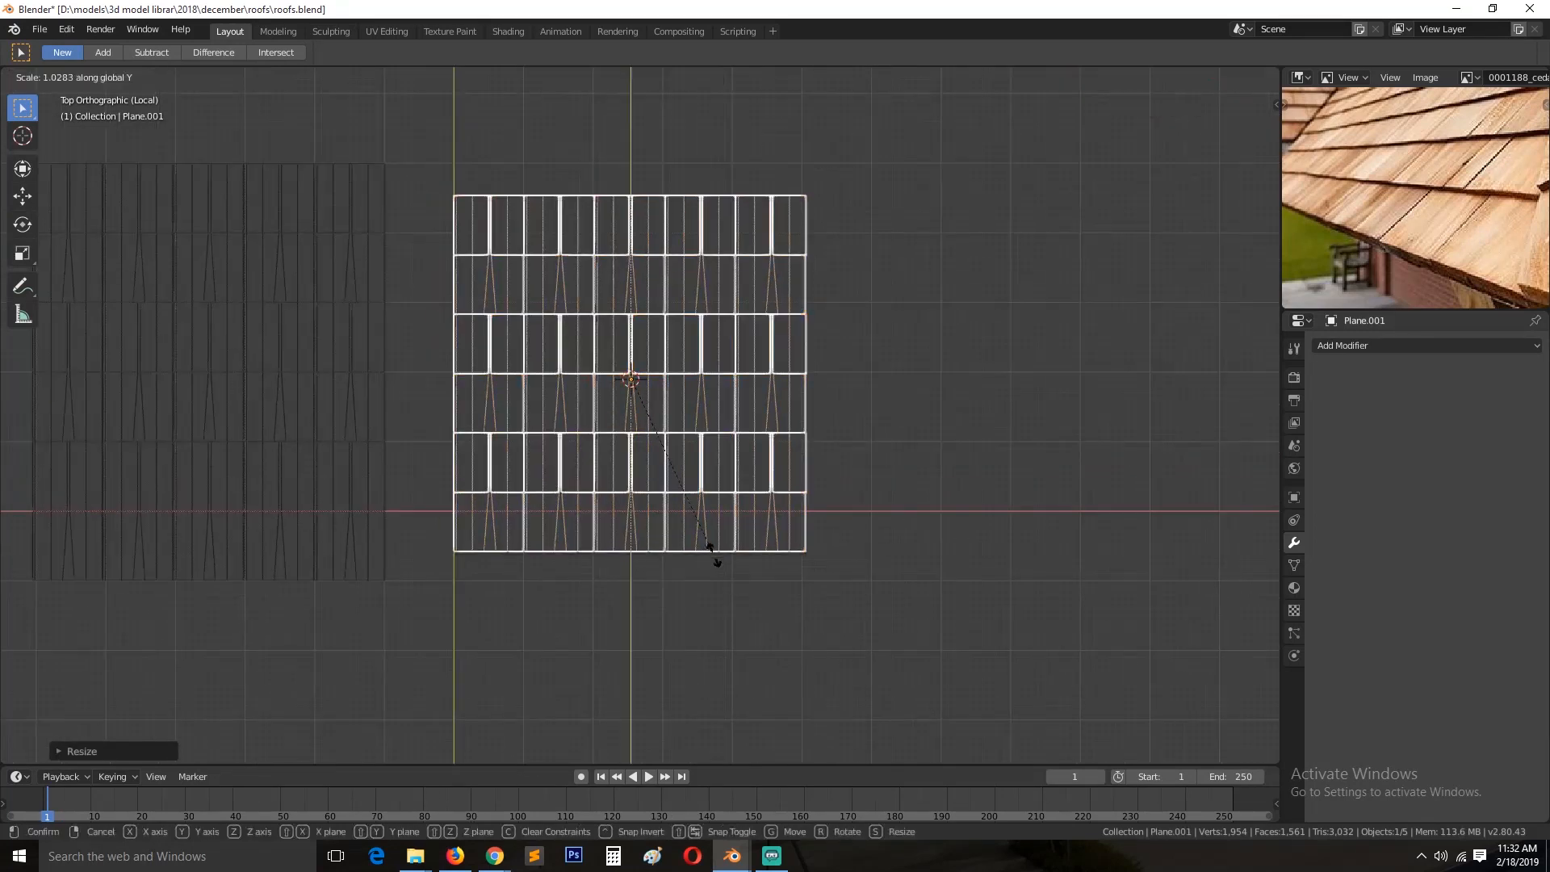
{"action": "left_click", "coordinate": [712, 556]}
Step: Move the Plane.001 roof about 0.08 m in the negative Y direction to line it up with the plane
{"action": "left_click", "coordinate": [819, 397]}
{"action": "left_click", "coordinate": [765, 466]}
{"action": "key", "text": "g"}
{"action": "key", "text": "y"}
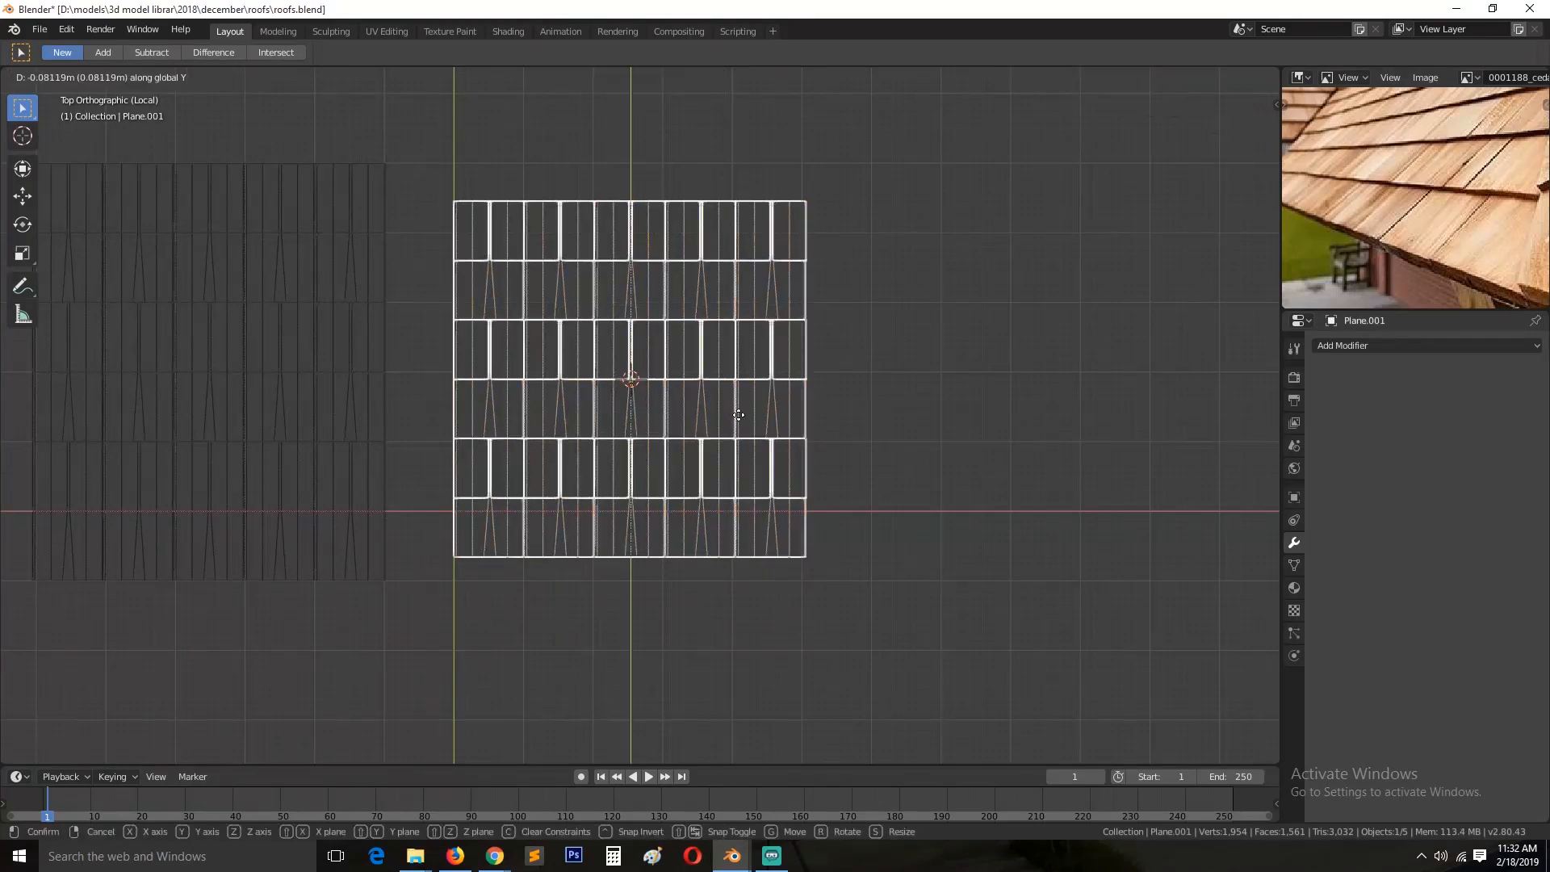
{"action": "left_click", "coordinate": [739, 412]}
Step: Switch to solid shading and apply the resized roof's transform
{"action": "left_click", "coordinate": [757, 413]}
{"action": "left_click", "coordinate": [787, 412]}
{"action": "key", "text": "z"}
{"action": "middle_click_drag", "start_coordinate": [900, 416], "coordinate": [816, 323]}
{"action": "key", "text": "ctrl+a"}
{"action": "left_click", "coordinate": [795, 330]}
Step: Lower the plane along Z so that it sits just beneath the shingle roof
{"action": "middle_click_drag", "start_coordinate": [724, 494], "coordinate": [714, 597]}
{"action": "left_click", "coordinate": [713, 597]}
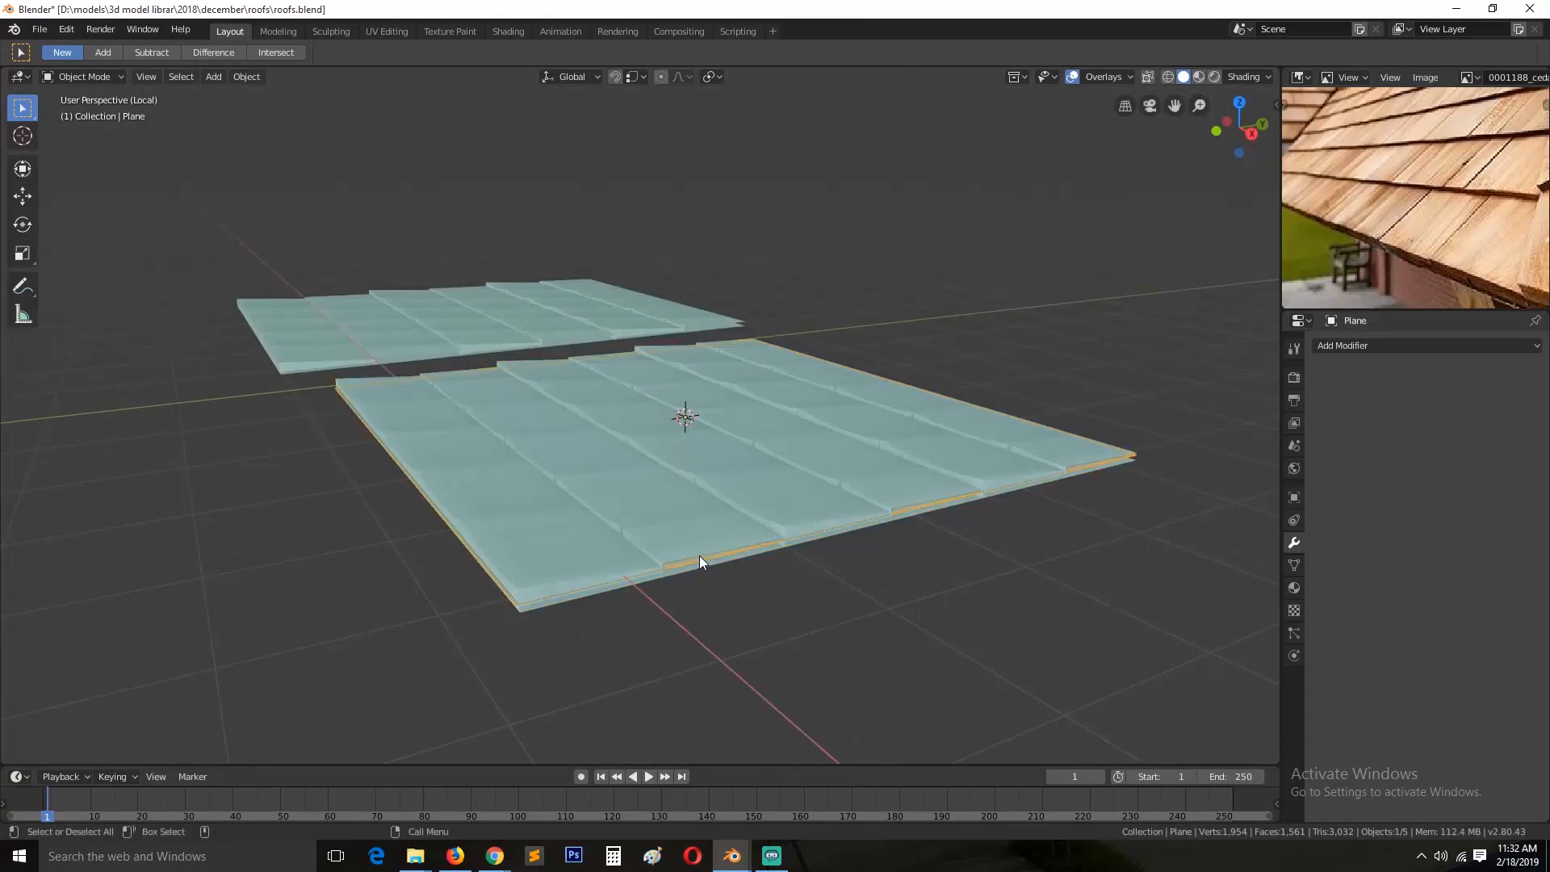
{"action": "key", "text": "g"}
{"action": "key", "text": "z"}
{"action": "left_click", "coordinate": [700, 586]}
{"action": "middle_click_drag", "start_coordinate": [686, 508], "coordinate": [618, 524]}
Step: Remove the duplicate vertices from the entire Plane.001 roof mesh in Edit Mode
{"action": "left_click", "coordinate": [593, 504]}
{"action": "key", "text": "Tab"}
{"action": "left_click", "coordinate": [576, 524], "text": "alt"}
{"action": "left_click", "coordinate": [649, 512], "text": "alt"}
{"action": "key", "text": "a"}
{"action": "key", "text": "1"}
{"action": "right_click", "coordinate": [620, 521]}
{"action": "left_click", "coordinate": [620, 514]}
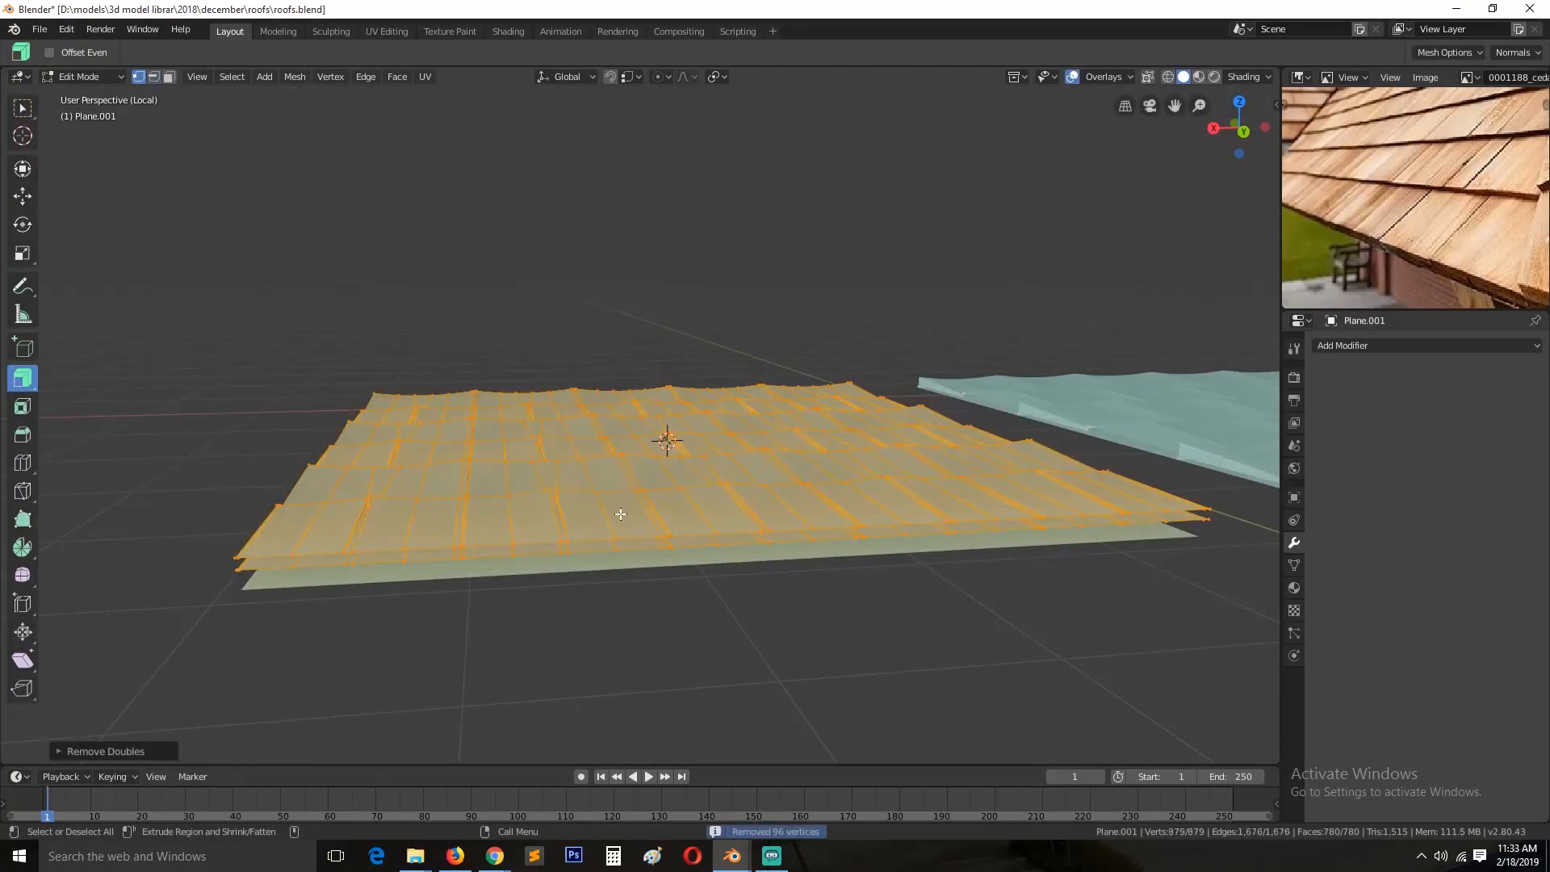
Step: Check the edge loop along the roof's front shingle row with a test vertex move in Edit Mode, and save the file
{"action": "key", "text": "alt+a"}
{"action": "key", "text": "2"}
{"action": "left_click", "coordinate": [540, 546], "text": "alt"}
{"action": "scroll", "coordinate": [443, 549], "scroll_direction": "up", "scroll_amount": 3}
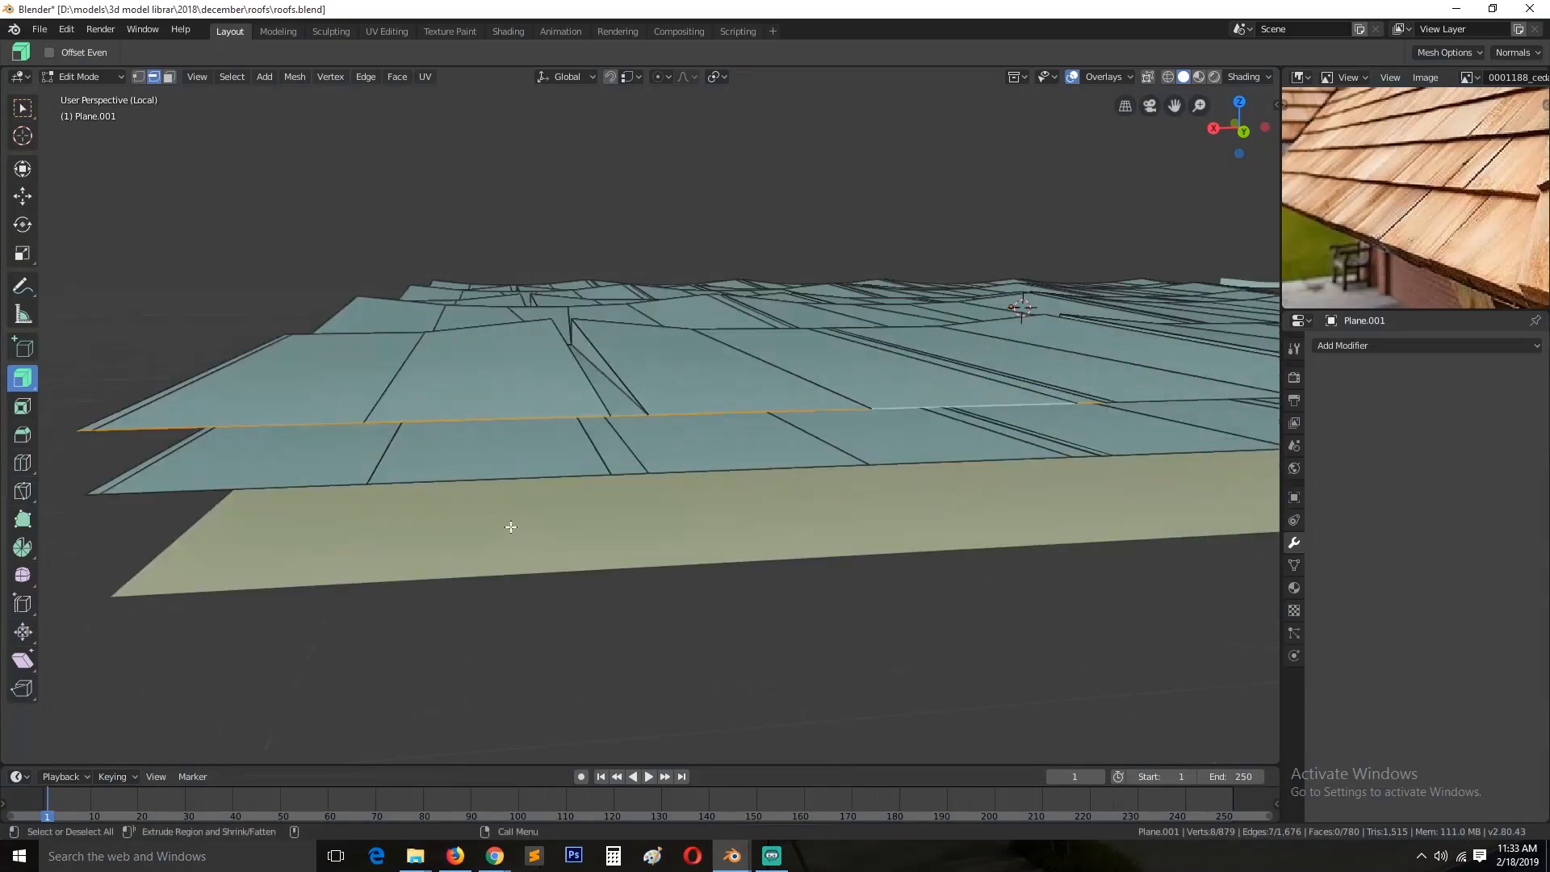
{"action": "scroll", "coordinate": [565, 505], "scroll_direction": "up", "scroll_amount": 2}
{"action": "key", "text": "1"}
{"action": "left_click", "coordinate": [1208, 465]}
{"action": "key", "text": "g"}
{"action": "right_click", "coordinate": [1208, 465]}
{"action": "left_click", "coordinate": [1119, 471], "text": "alt"}
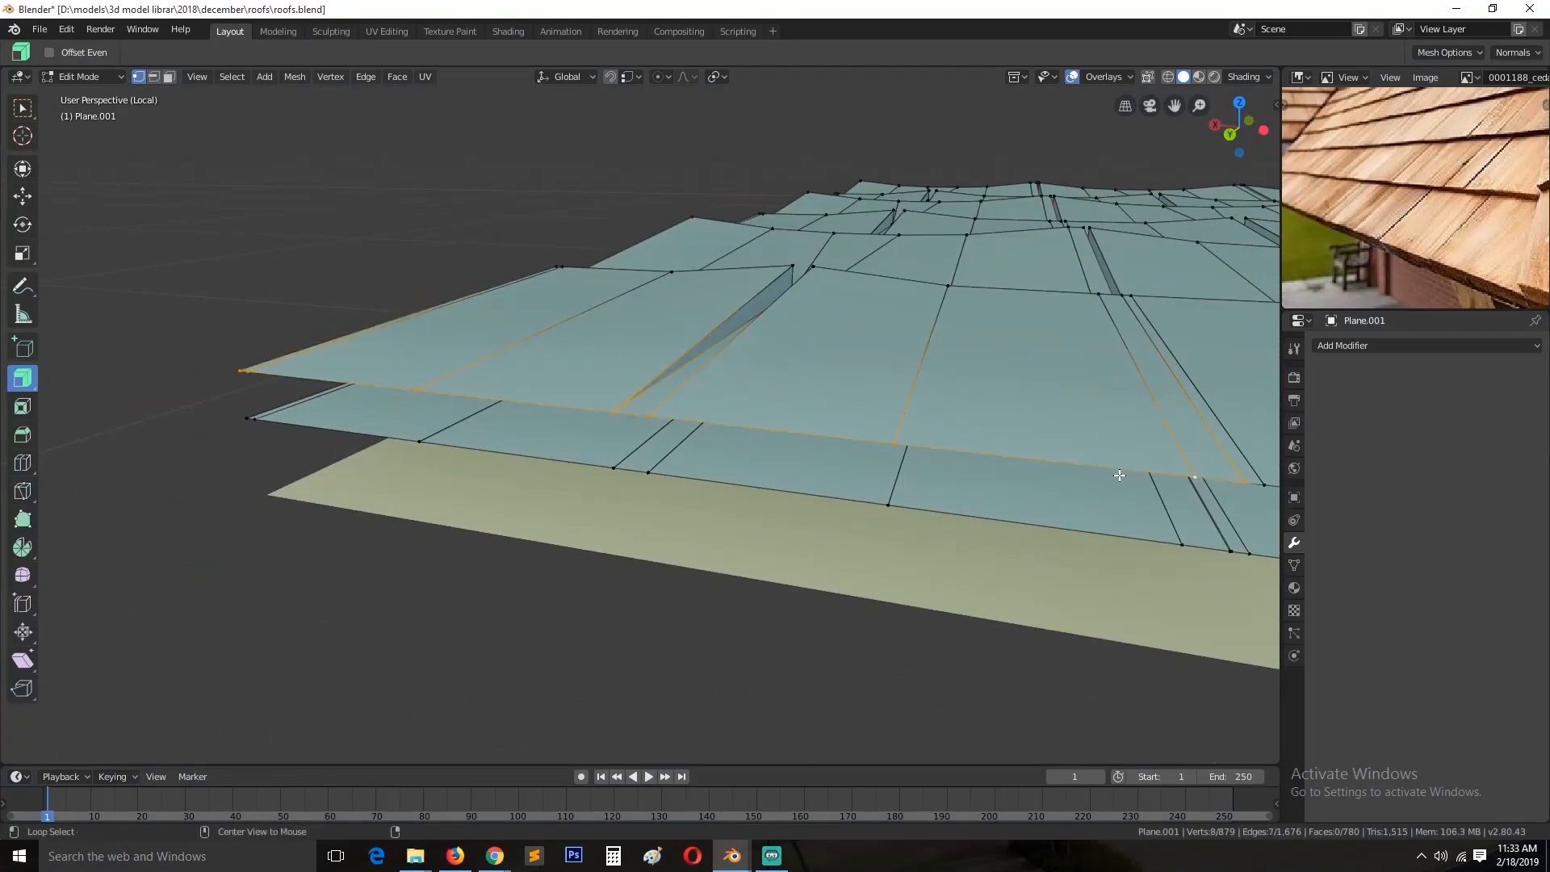
{"action": "key", "text": "Tab"}
{"action": "key", "text": "ctrl+s"}
Step: Test-move a single vertex at the end of a shingle row to examine how the mesh is joined, and save the file
{"action": "scroll", "coordinate": [645, 484], "scroll_direction": "down", "scroll_amount": 3}
{"action": "middle_click_drag", "start_coordinate": [526, 471], "coordinate": [567, 552]}
{"action": "key", "text": "KP_Decimal"}
{"action": "scroll", "coordinate": [826, 506], "scroll_direction": "up", "scroll_amount": 4}
{"action": "key", "text": "Tab"}
{"action": "key", "text": "a"}
{"action": "key", "text": "alt+a"}
{"action": "scroll", "coordinate": [781, 519], "scroll_direction": "up", "scroll_amount": 3}
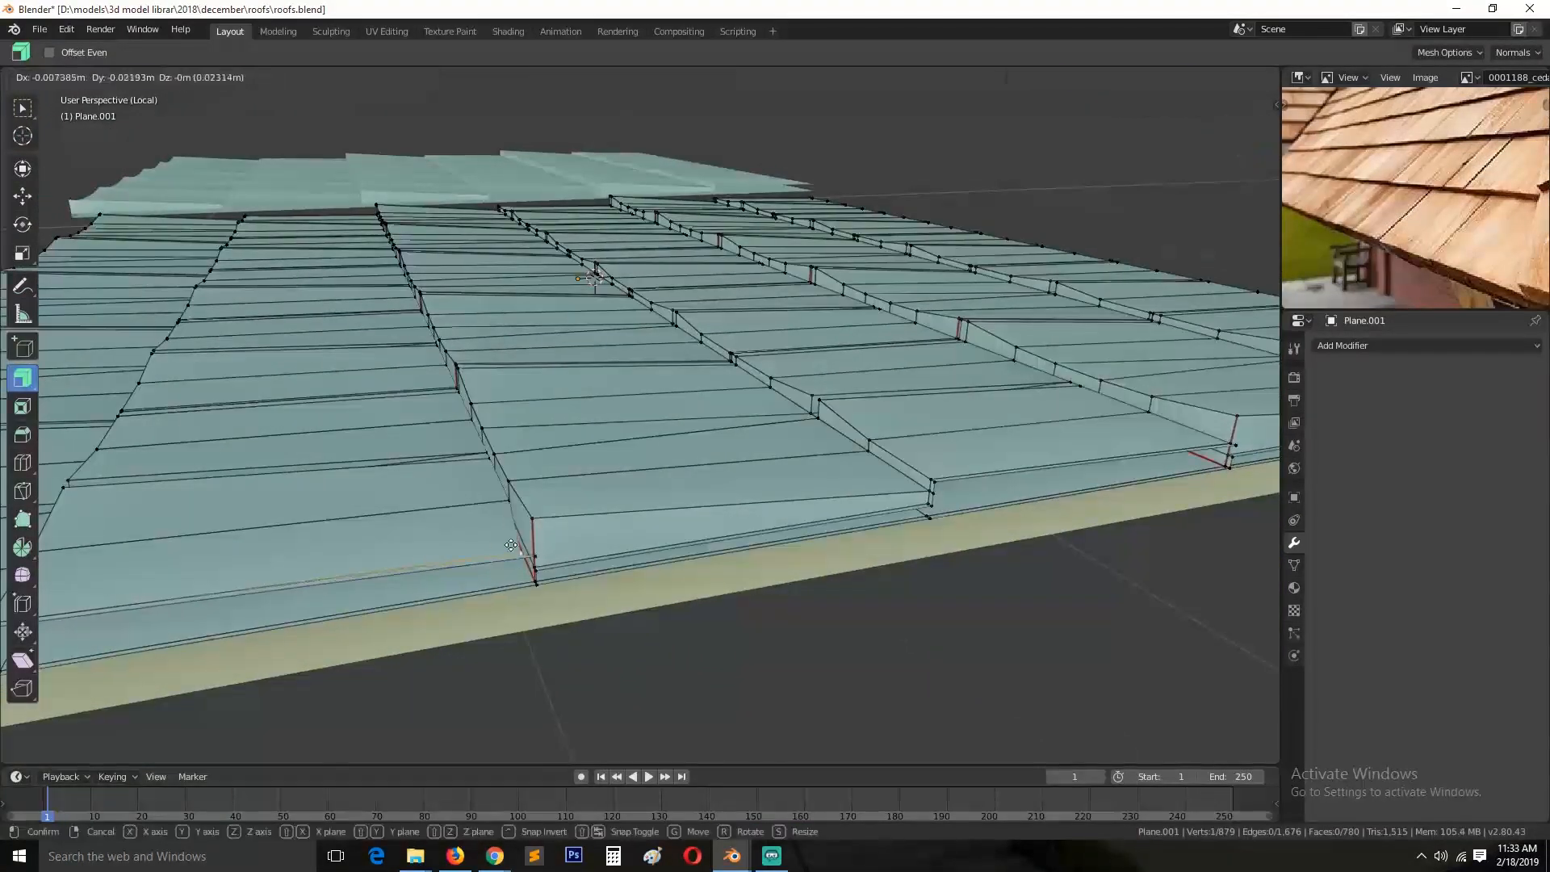
{"action": "key", "text": "Tab"}
{"action": "scroll", "coordinate": [495, 415], "scroll_direction": "down", "scroll_amount": 5}
{"action": "key", "text": "ctrl+s"}
Step: Select the flat base plane beneath the shingle roof in Object Mode and save the file
{"action": "middle_click_drag", "start_coordinate": [496, 414], "coordinate": [683, 569]}
{"action": "left_click", "coordinate": [728, 575]}
{"action": "middle_click_drag", "start_coordinate": [644, 248], "coordinate": [649, 272]}
{"action": "key", "text": "Tab"}
{"action": "key", "text": "Tab"}
{"action": "key", "text": "Tab"}
{"action": "key", "text": "Tab"}
{"action": "key", "text": "ctrl+s"}
Step: Switch the render engine to Cycles and open the Bake settings
{"action": "left_click", "coordinate": [1293, 636]}
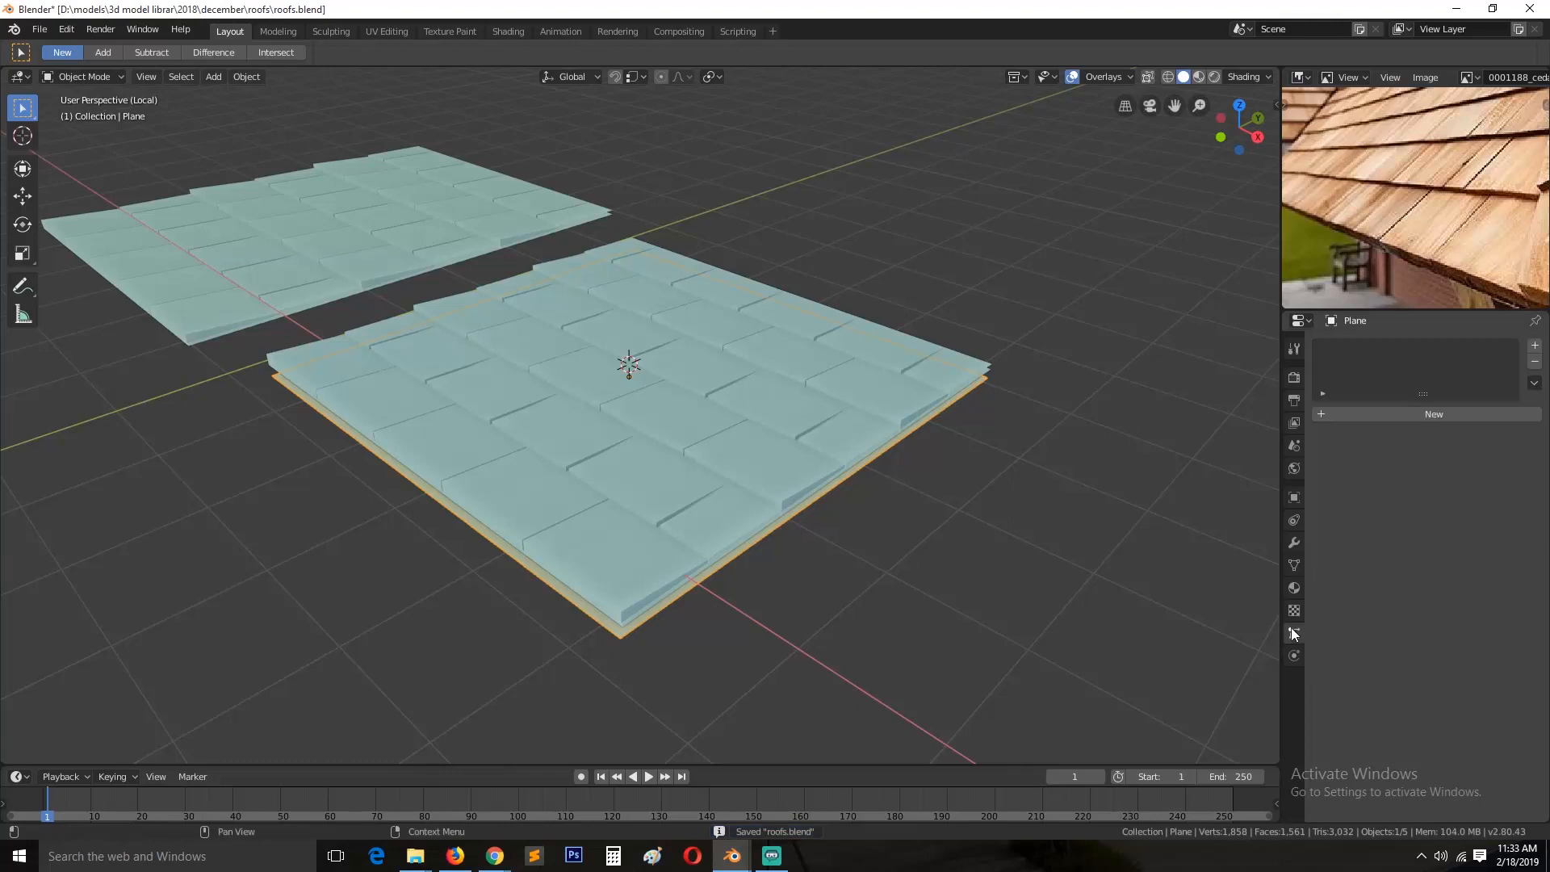
{"action": "left_click", "coordinate": [1294, 542]}
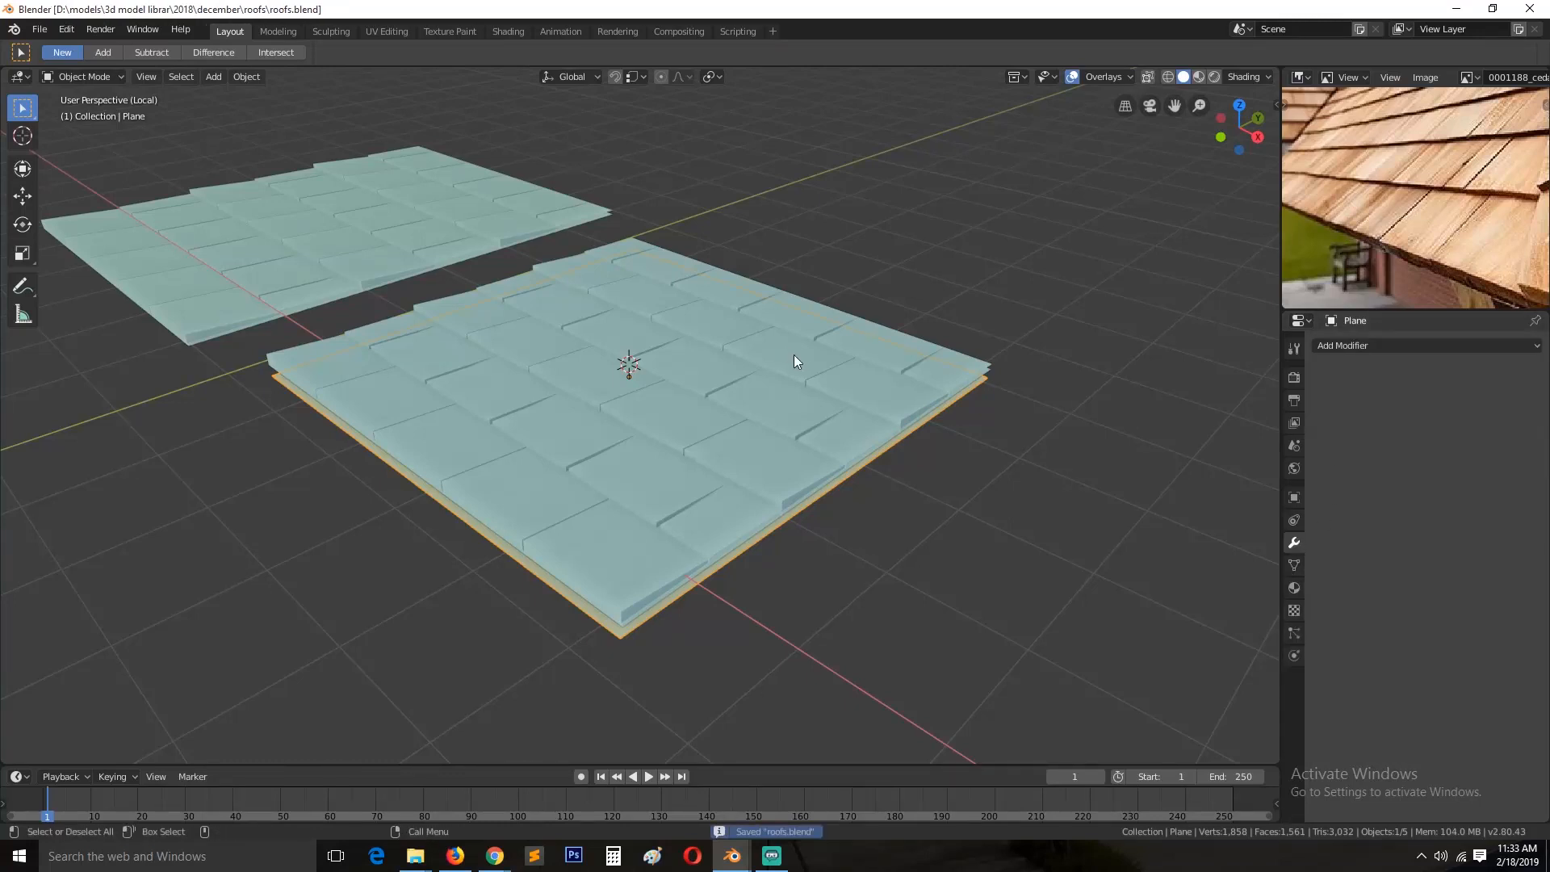
{"action": "left_click", "coordinate": [1294, 378]}
{"action": "left_click", "coordinate": [1343, 372]}
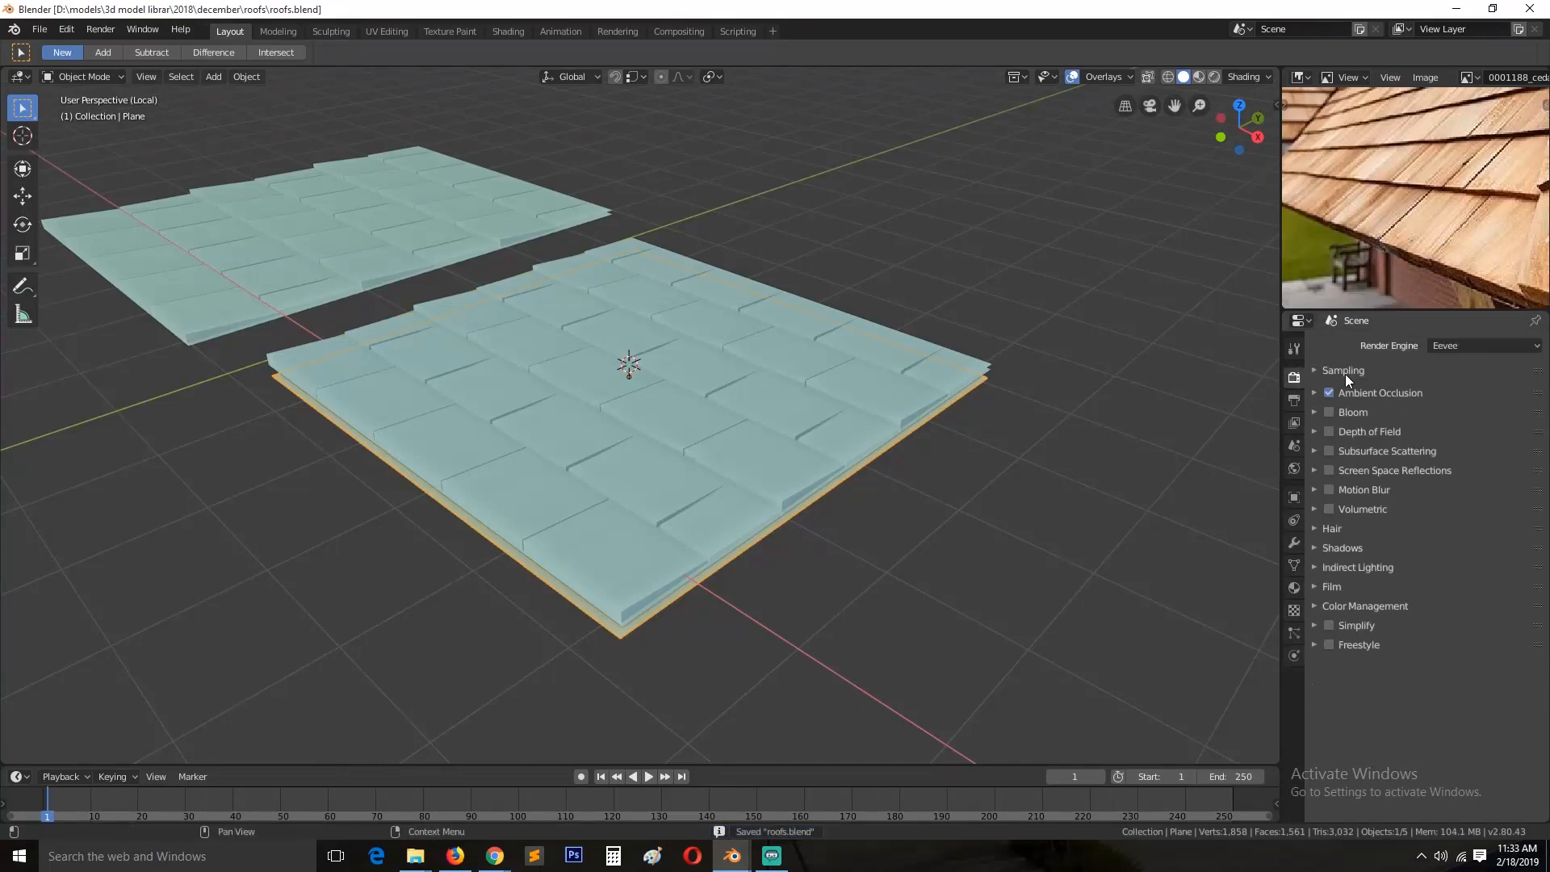
{"action": "left_click", "coordinate": [1483, 345]}
{"action": "left_click", "coordinate": [1453, 279]}
{"action": "left_click", "coordinate": [1354, 707]}
{"action": "scroll", "coordinate": [1369, 692], "scroll_direction": "down", "scroll_amount": 4}
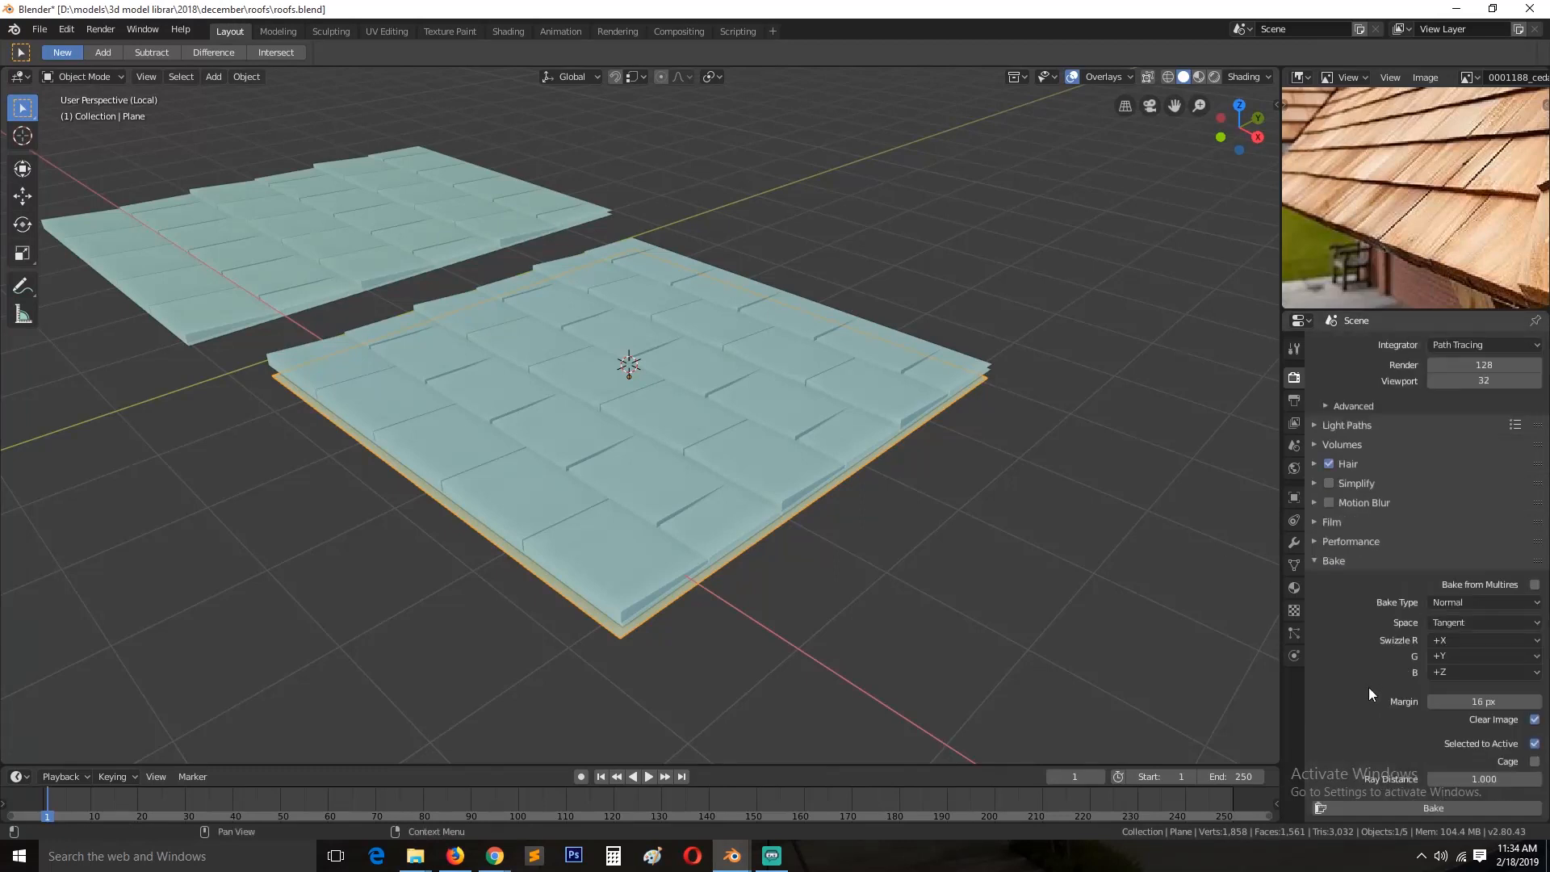
Step: Check the plane's blank "normal" bake image, reposition its texture node in Material.001, and save the file
{"action": "left_click", "coordinate": [864, 448], "text": "shift"}
{"action": "left_click", "coordinate": [386, 31]}
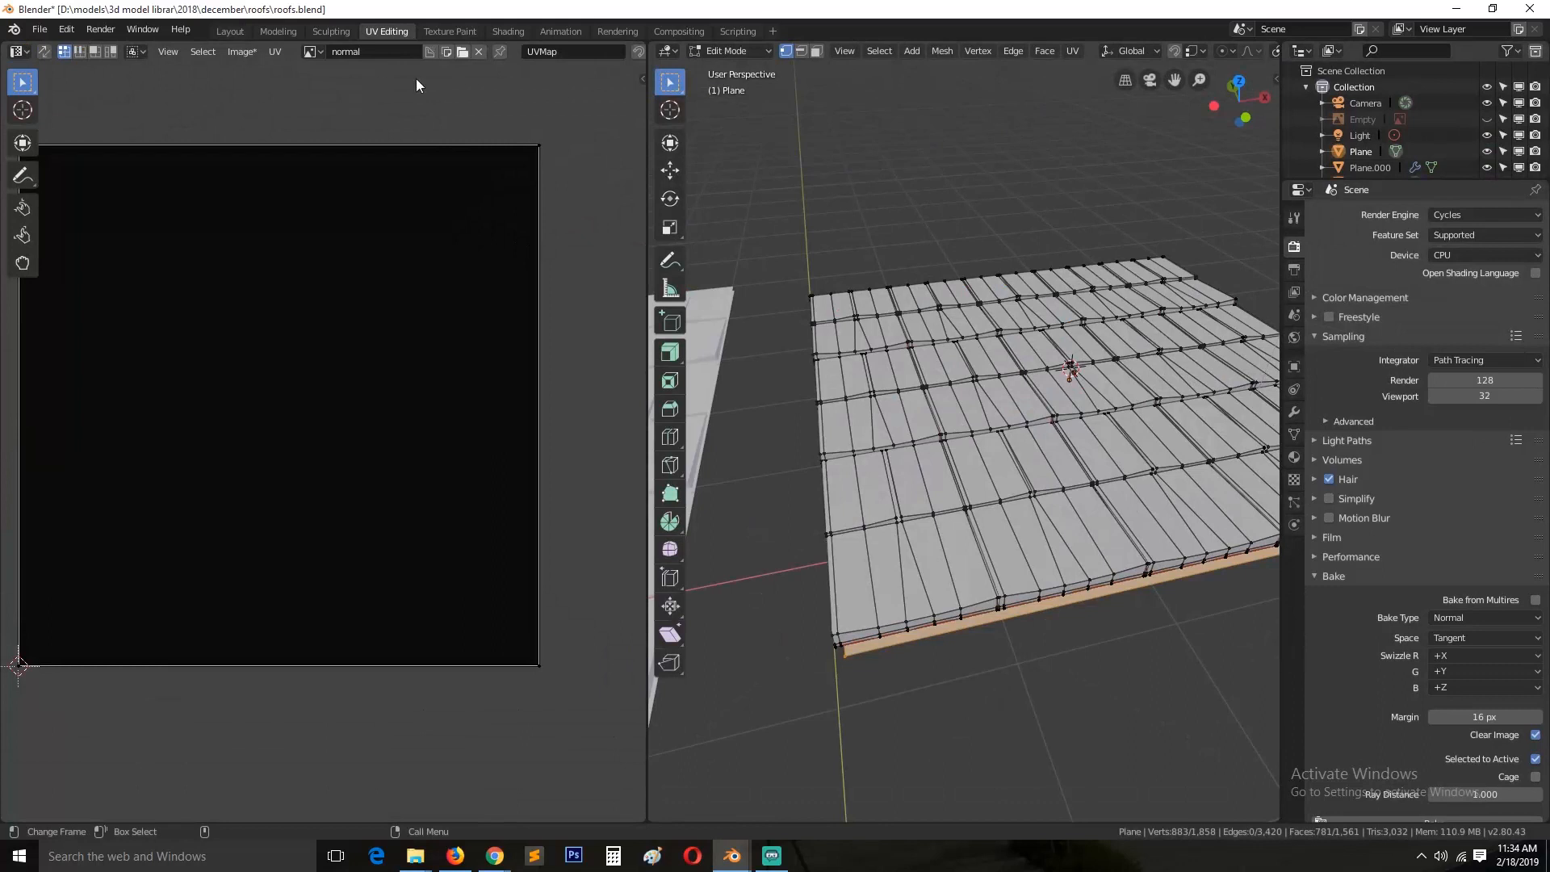
{"action": "key", "text": "Tab"}
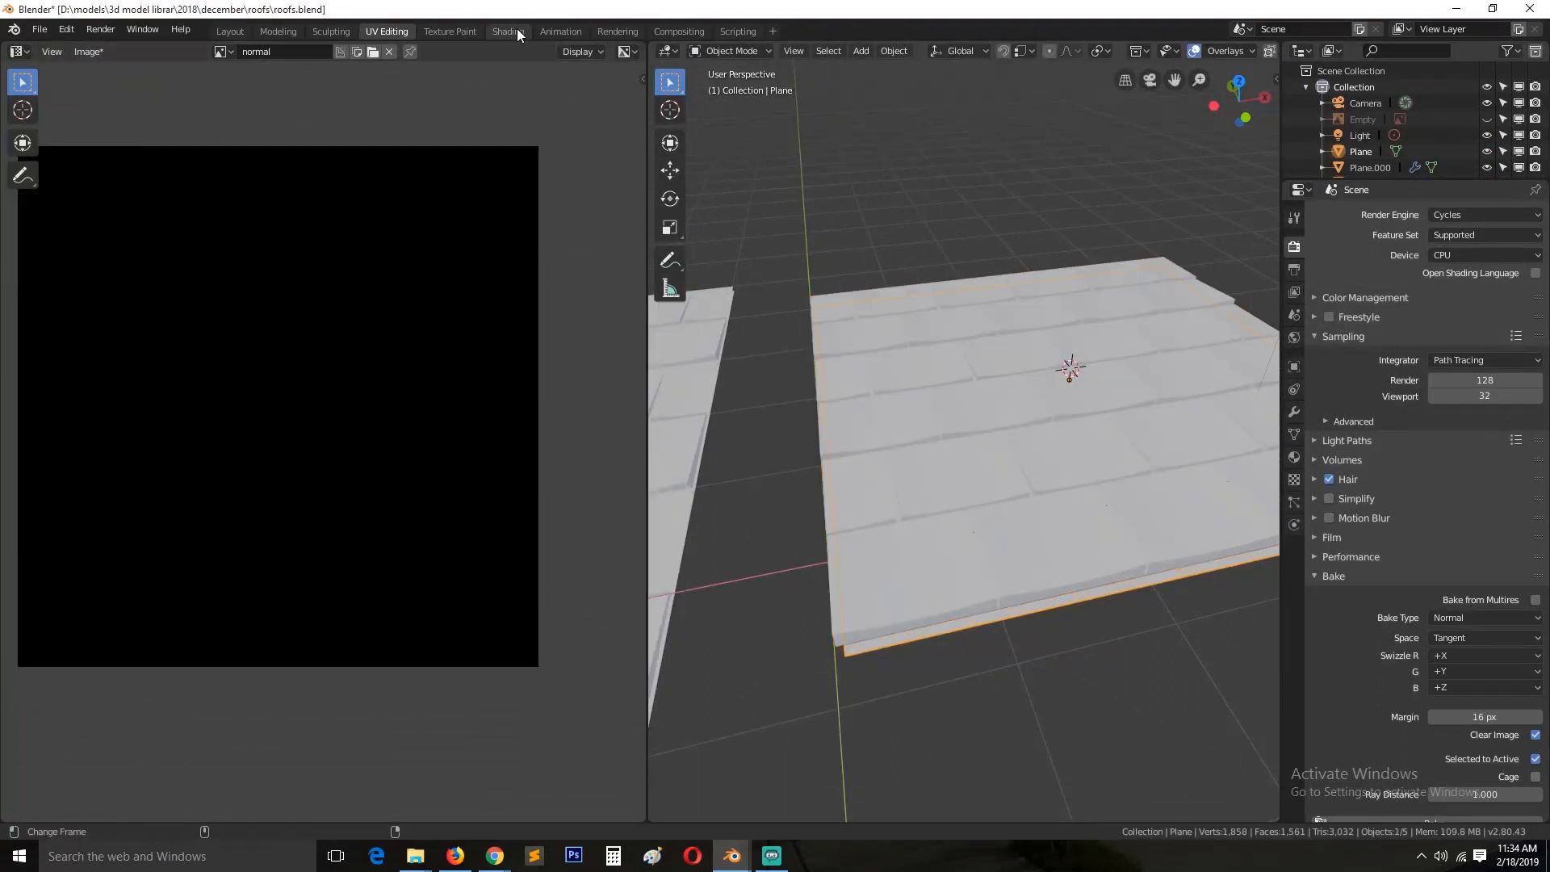
{"action": "left_click", "coordinate": [508, 31]}
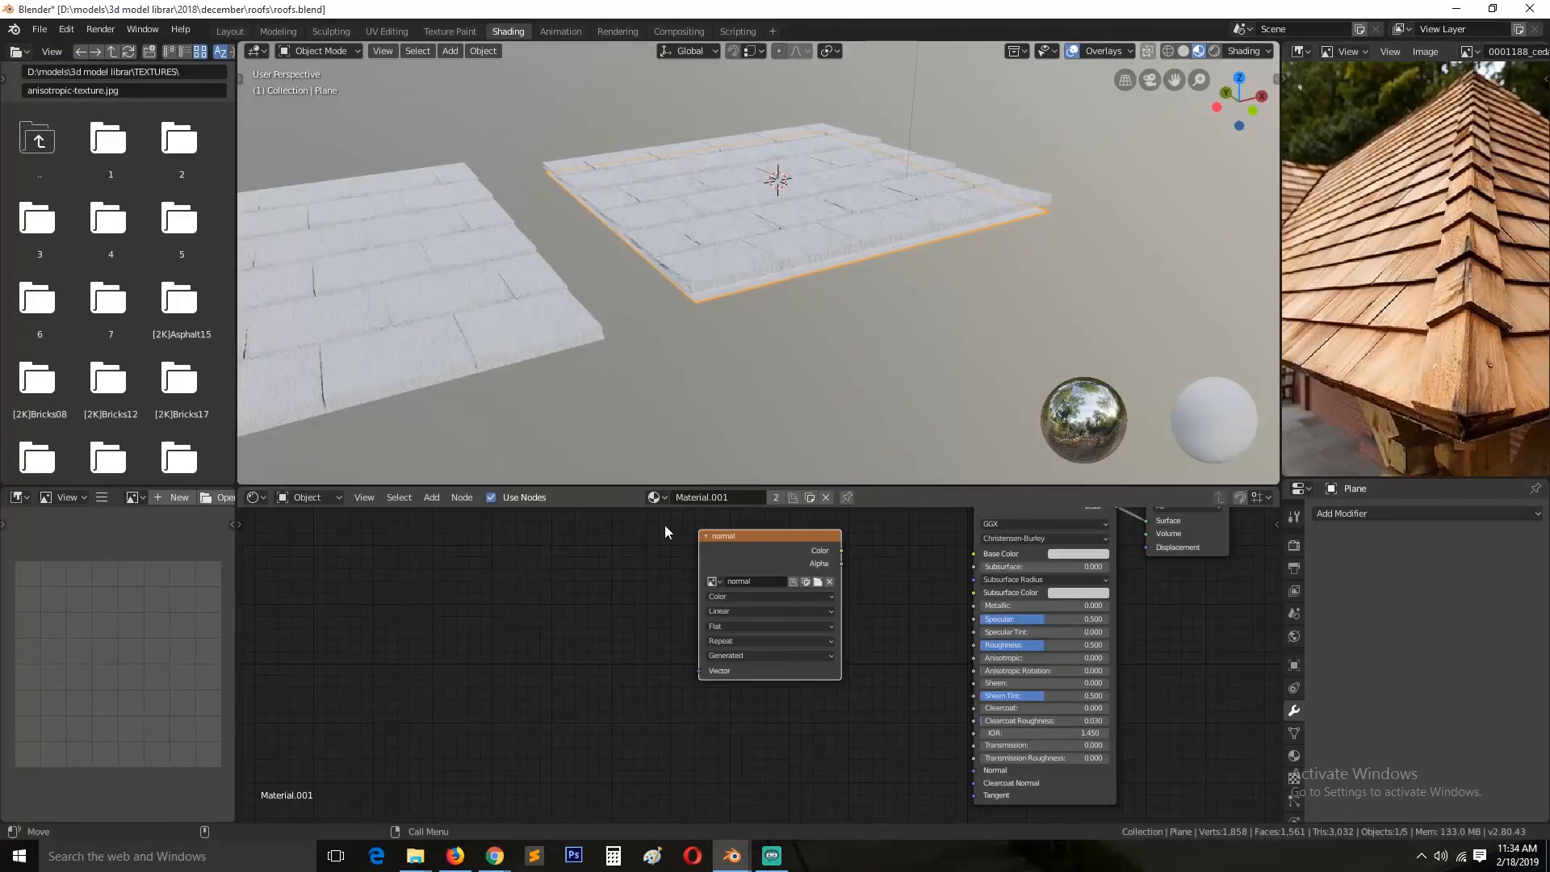
{"action": "left_click_drag", "start_coordinate": [725, 536], "coordinate": [668, 561]}
{"action": "key", "text": "ctrl+s"}
Step: Select the shingle roof with the base plane as the active object and bake the Normal map from selected to active
{"action": "middle_click_drag", "start_coordinate": [741, 136], "coordinate": [675, 244]}
{"action": "scroll", "coordinate": [675, 245], "scroll_direction": "up", "scroll_amount": 4}
{"action": "left_click", "coordinate": [684, 212]}
{"action": "left_click", "coordinate": [702, 239], "text": "shift"}
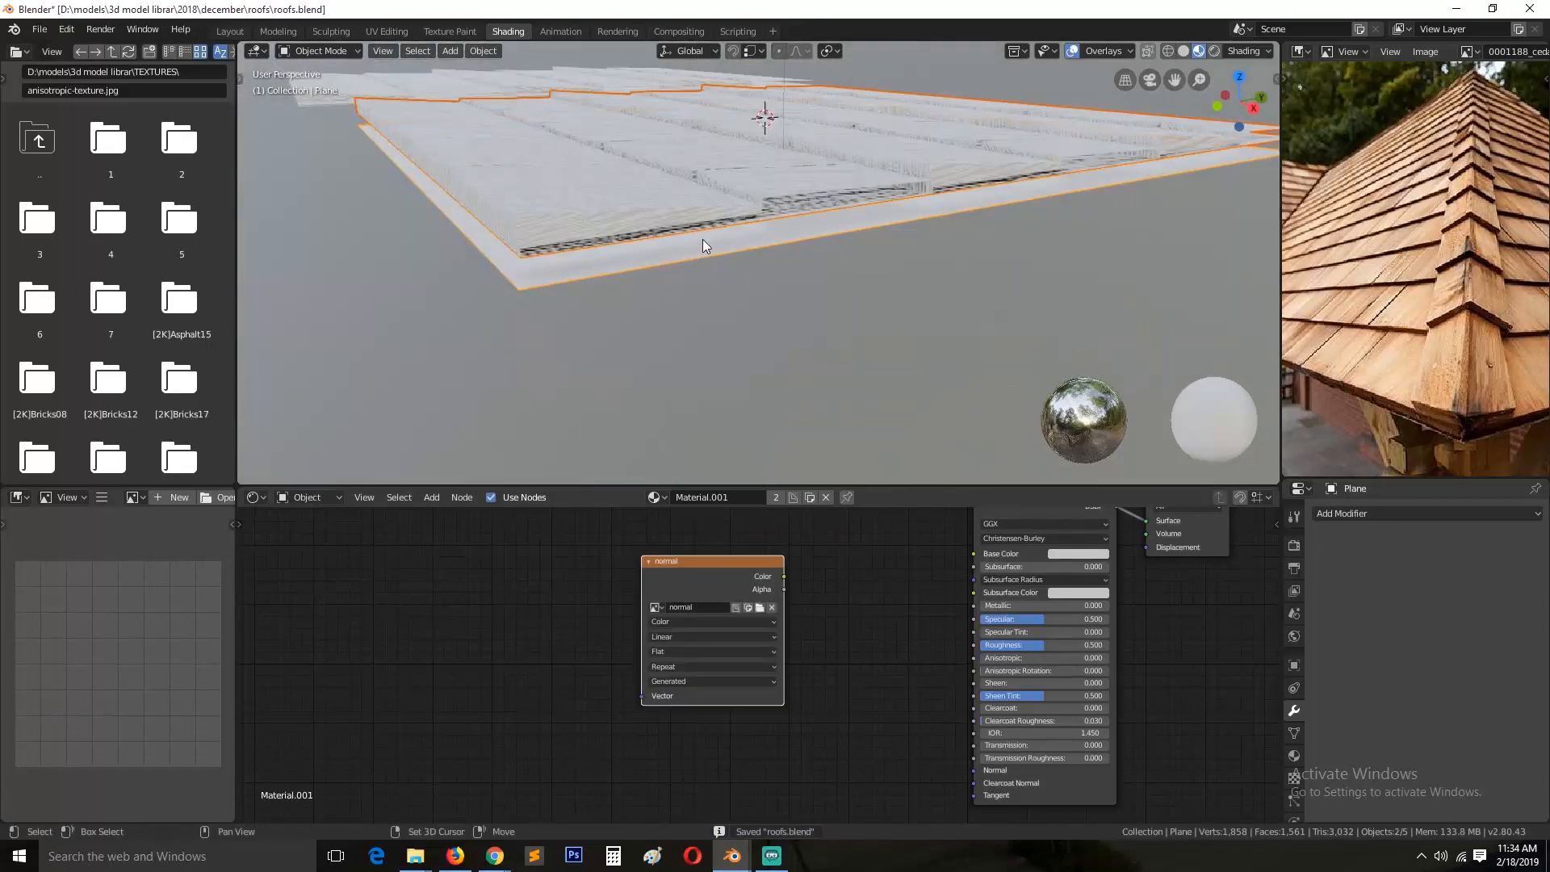
{"action": "left_click", "coordinate": [386, 31]}
{"action": "key", "text": "ctrl+s"}
{"action": "key", "text": "Return"}
{"action": "scroll", "coordinate": [1434, 792], "scroll_direction": "down", "scroll_amount": 1}
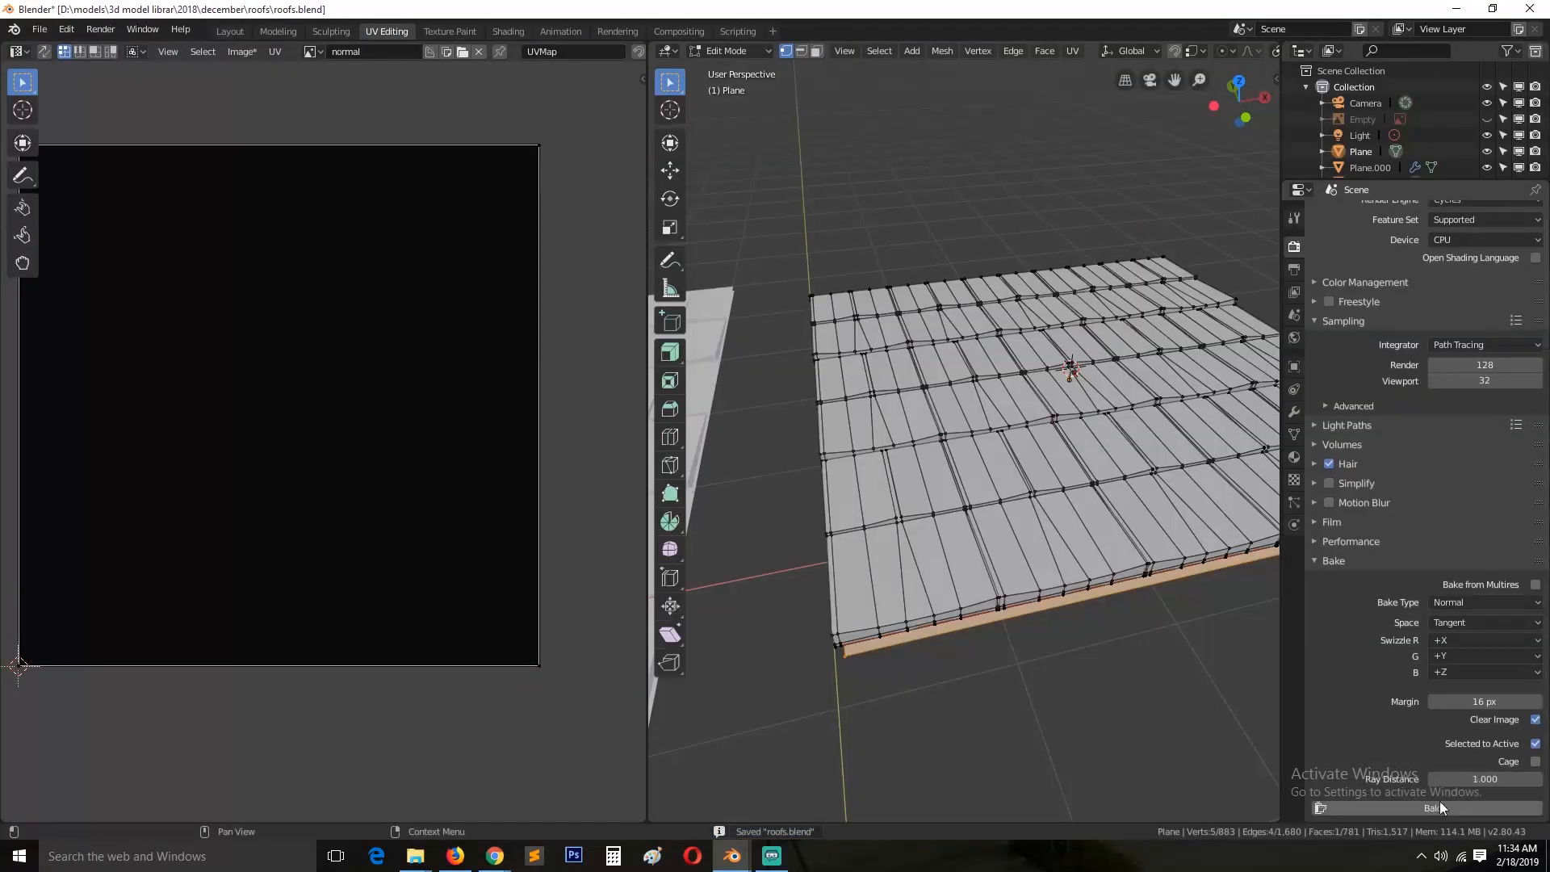
{"action": "left_click", "coordinate": [1435, 808]}
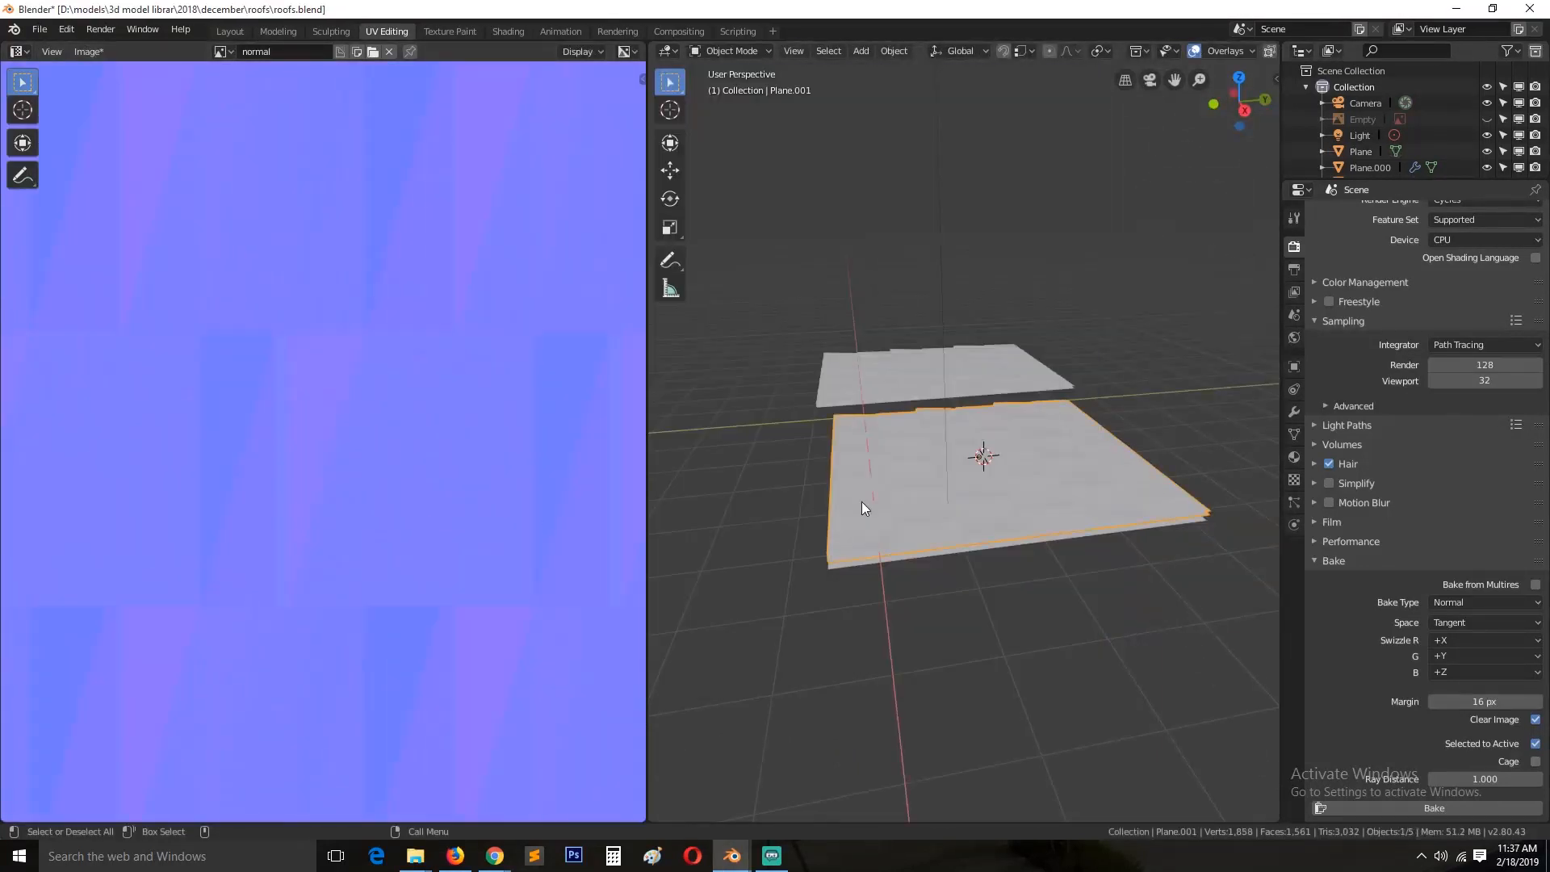
Step: Delete the shingle roof above the base plane, select the plane and save the file
{"action": "middle_click_drag", "start_coordinate": [861, 501], "coordinate": [1043, 555]}
{"action": "key", "text": "Delete"}
{"action": "left_click", "coordinate": [1043, 555]}
{"action": "key", "text": "ctrl+s"}
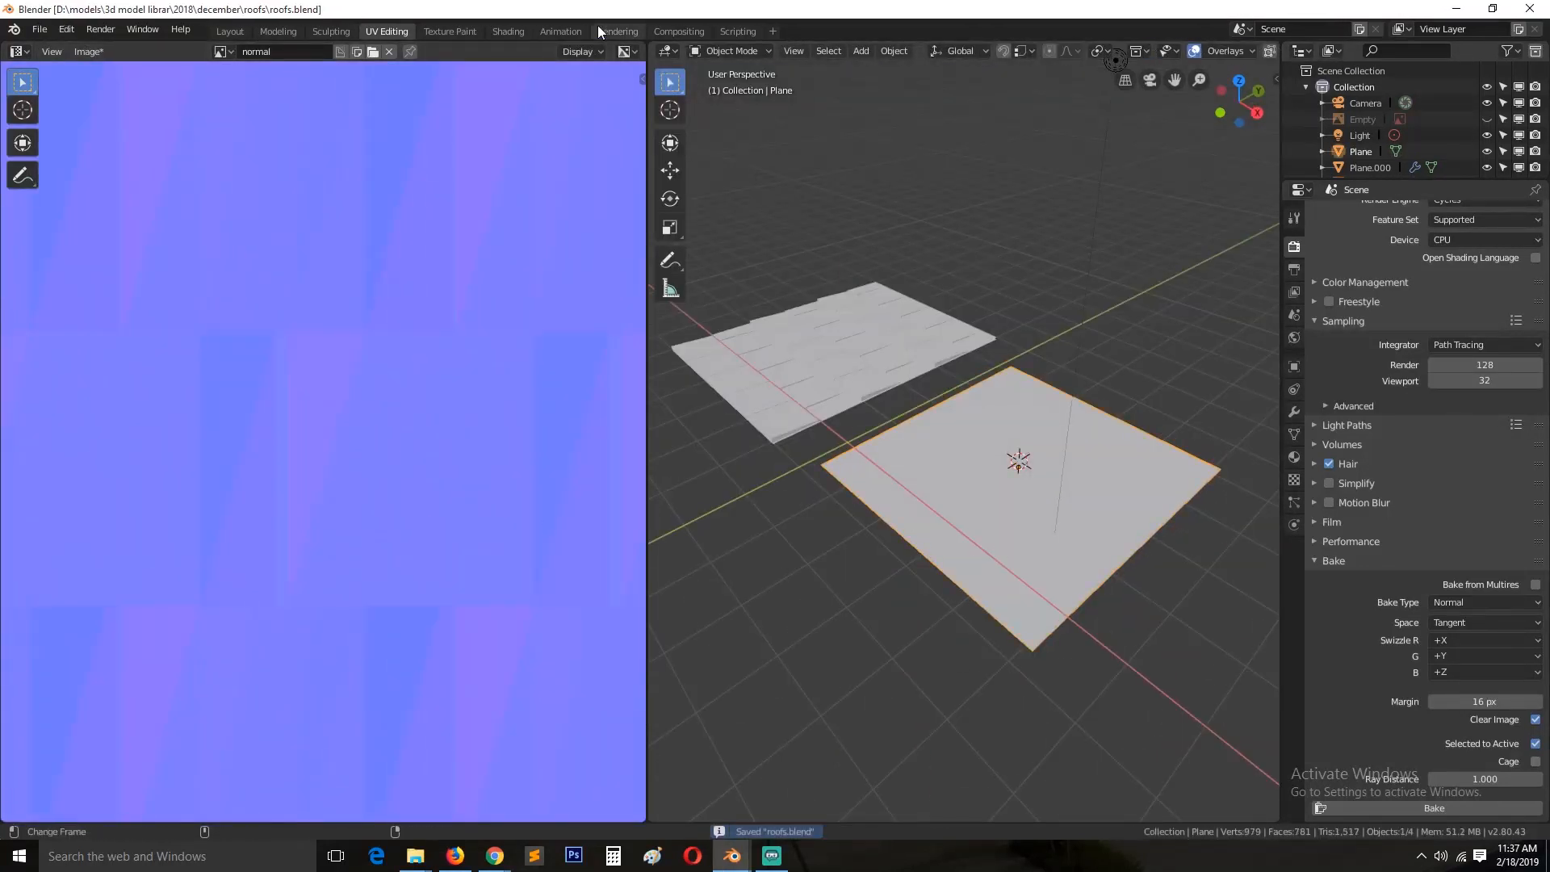
Step: Preview the baked "normal" image directly on the plane in the Shading workspace
{"action": "left_click", "coordinate": [509, 31]}
{"action": "middle_click_drag", "start_coordinate": [830, 297], "coordinate": [904, 305]}
{"action": "left_click", "coordinate": [695, 573], "text": "ctrl+shift"}
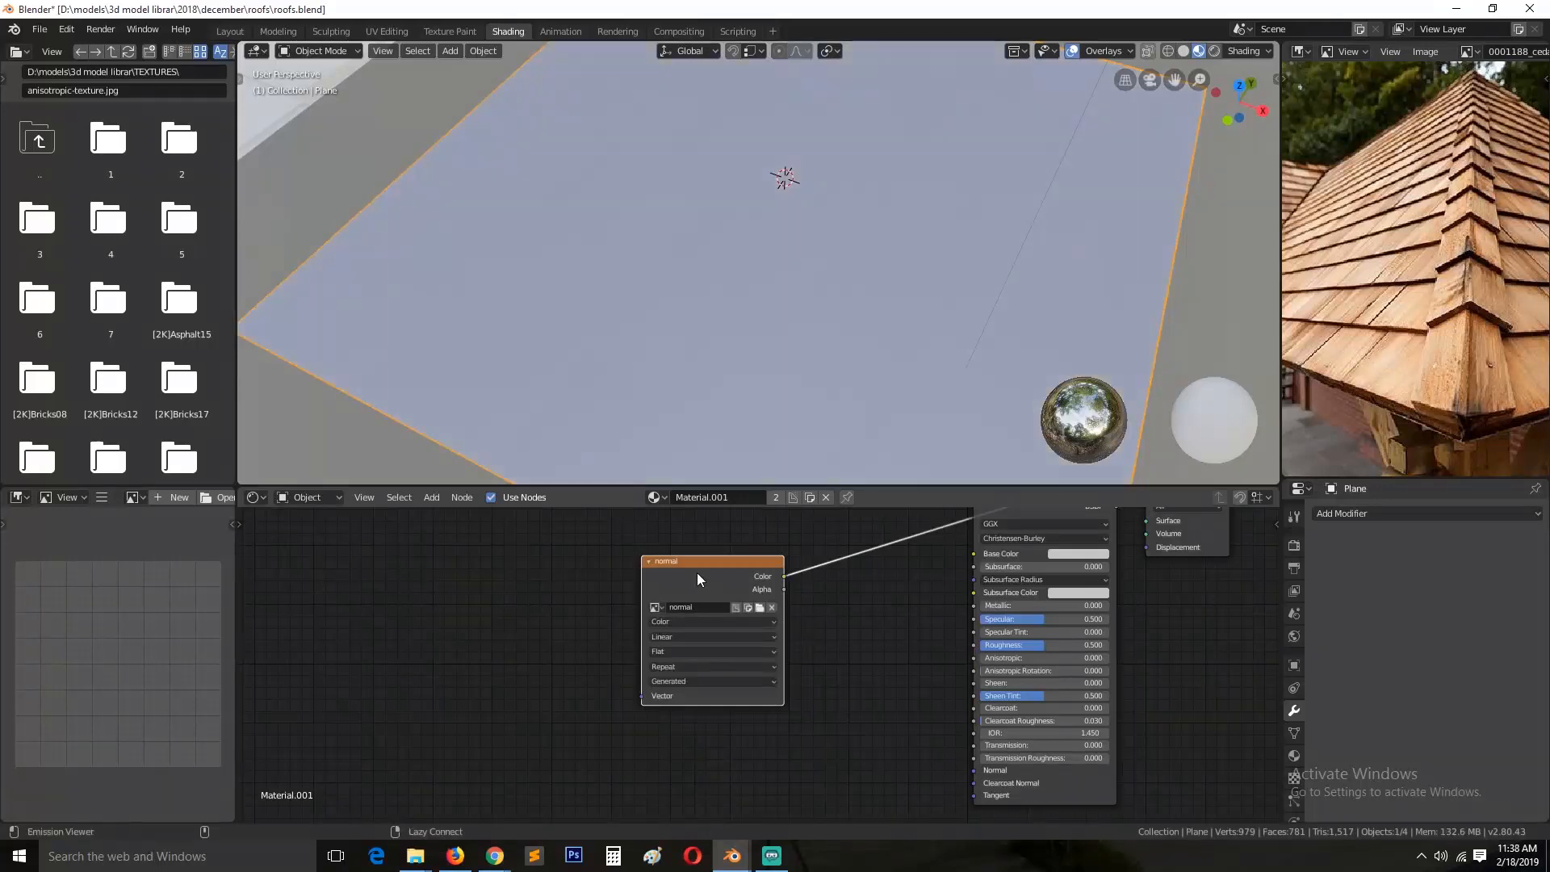
Step: Connect the "normal" texture's Color to the Principled BSDF's Normal input and preview the full shader on the plane
{"action": "middle_click_drag", "start_coordinate": [806, 620], "coordinate": [738, 639]}
{"action": "key", "text": "g"}
{"action": "left_click", "coordinate": [540, 666]}
{"action": "left_click_drag", "start_coordinate": [899, 796], "coordinate": [904, 790]}
{"action": "left_click", "coordinate": [971, 520], "text": "ctrl+shift"}
{"action": "middle_click_drag", "start_coordinate": [960, 305], "coordinate": [854, 434]}
Step: Insert a Bump node between the "normal" texture and the Principled BSDF using the Normal sockets, and save the file
{"action": "key", "text": "shift+a"}
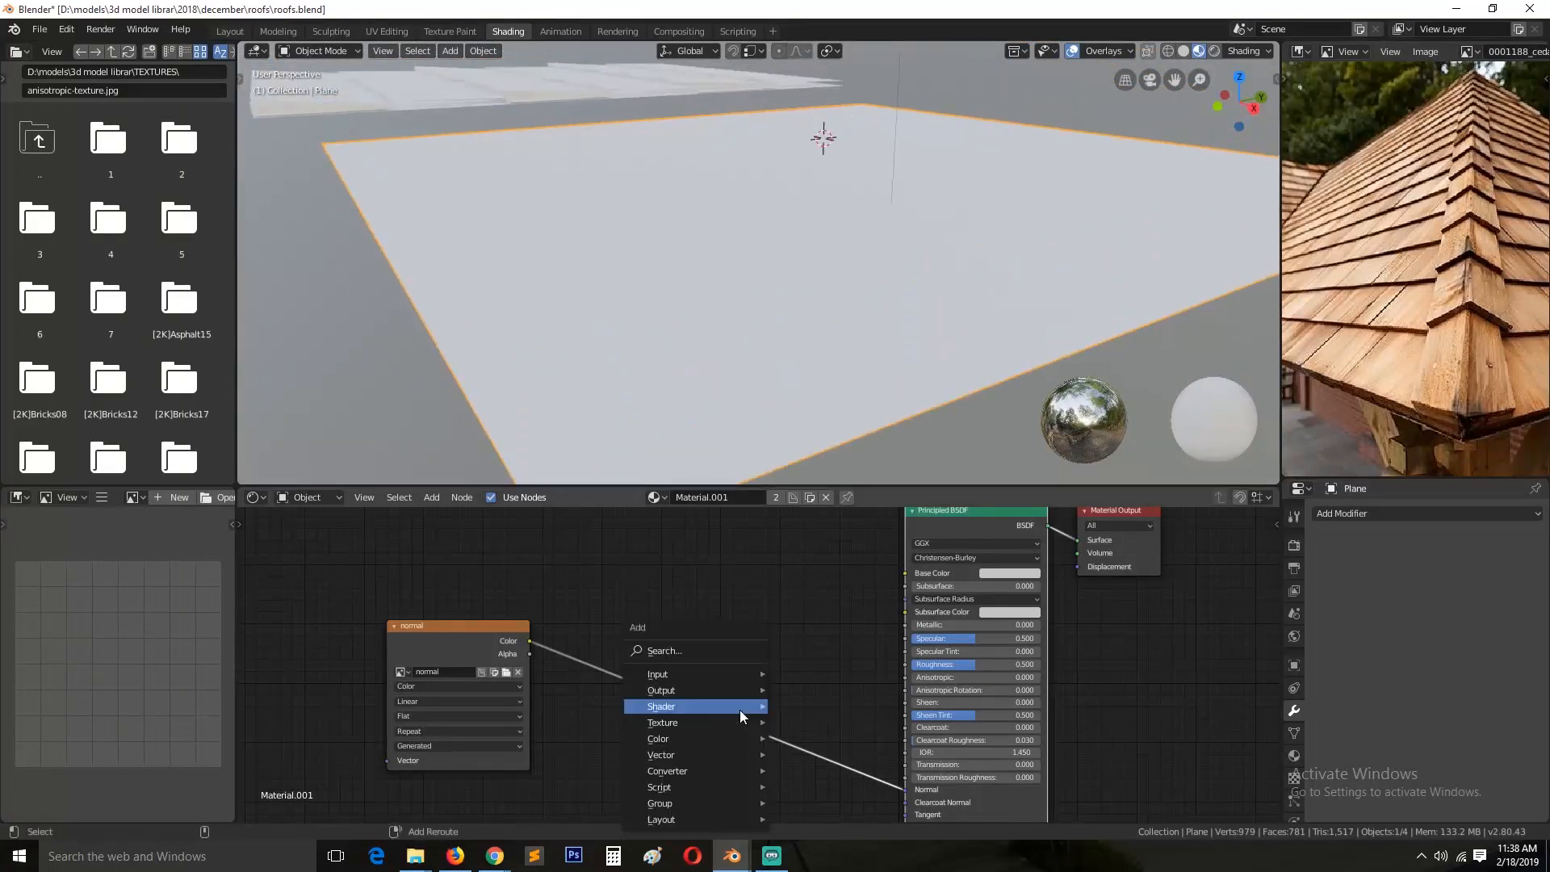
{"action": "mouse_move", "coordinate": [726, 755]}
{"action": "left_click", "coordinate": [851, 631]}
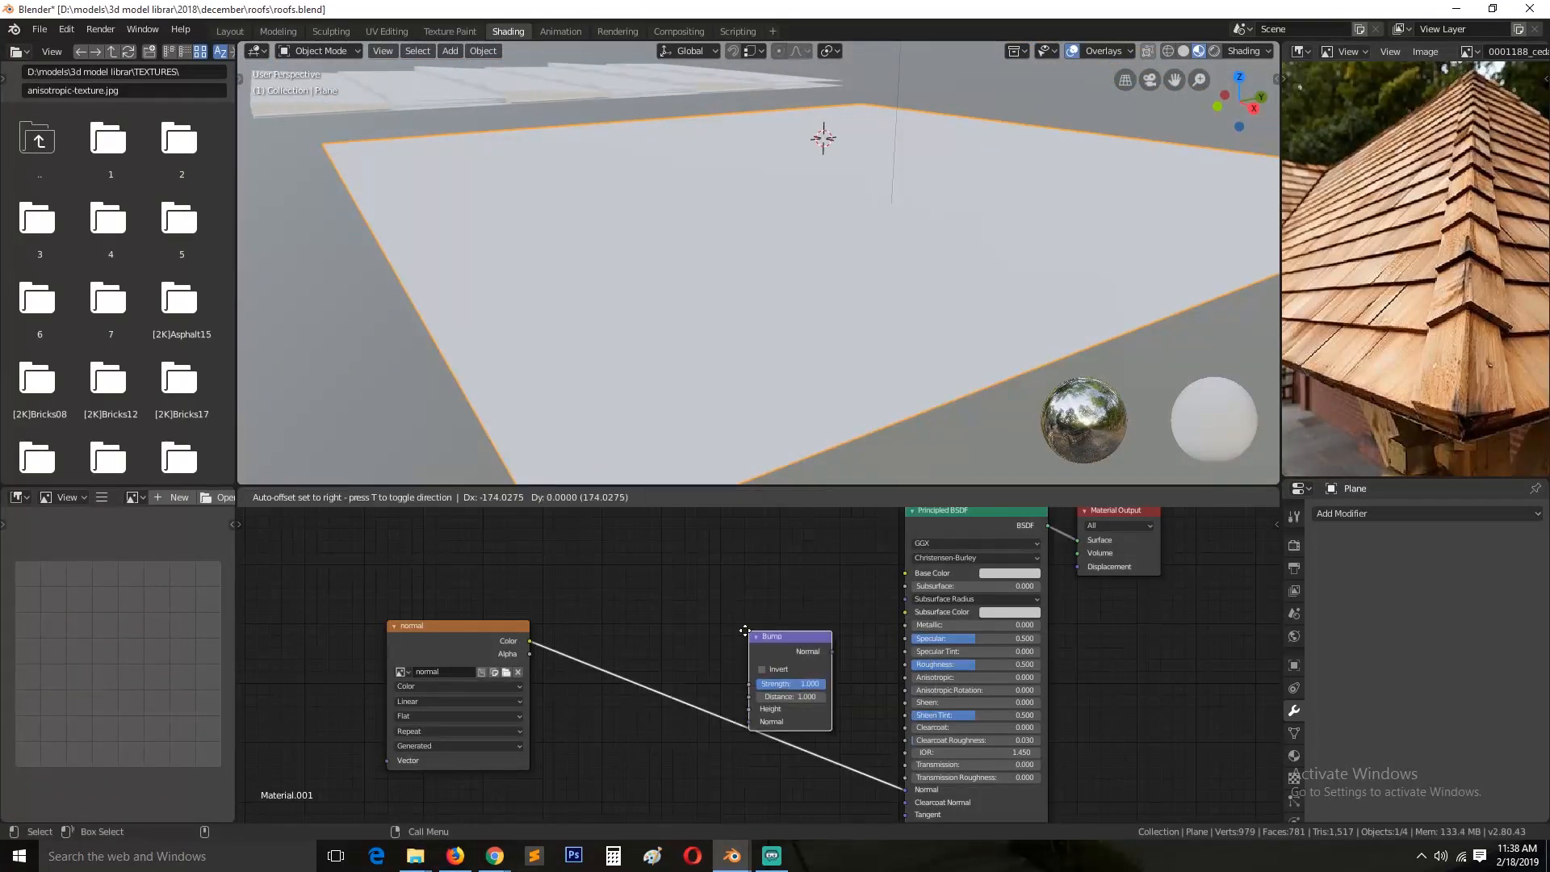
{"action": "left_click", "coordinate": [856, 626]}
{"action": "left_click_drag", "start_coordinate": [888, 744], "coordinate": [886, 738]}
{"action": "left_click_drag", "start_coordinate": [810, 612], "coordinate": [720, 614]}
{"action": "left_click_drag", "start_coordinate": [761, 627], "coordinate": [903, 789]}
{"action": "key", "text": "ctrl+s"}
Step: Set the "normal" texture's color space to Non-Color Data, check the plane's surface, and save the file
{"action": "left_click", "coordinate": [464, 686]}
{"action": "left_click", "coordinate": [487, 657]}
{"action": "middle_click_drag", "start_coordinate": [718, 353], "coordinate": [787, 352]}
{"action": "key", "text": "ctrl+s"}
{"action": "scroll", "coordinate": [779, 404], "scroll_direction": "down", "scroll_amount": 2}
{"action": "scroll", "coordinate": [787, 351], "scroll_direction": "up", "scroll_amount": 2}
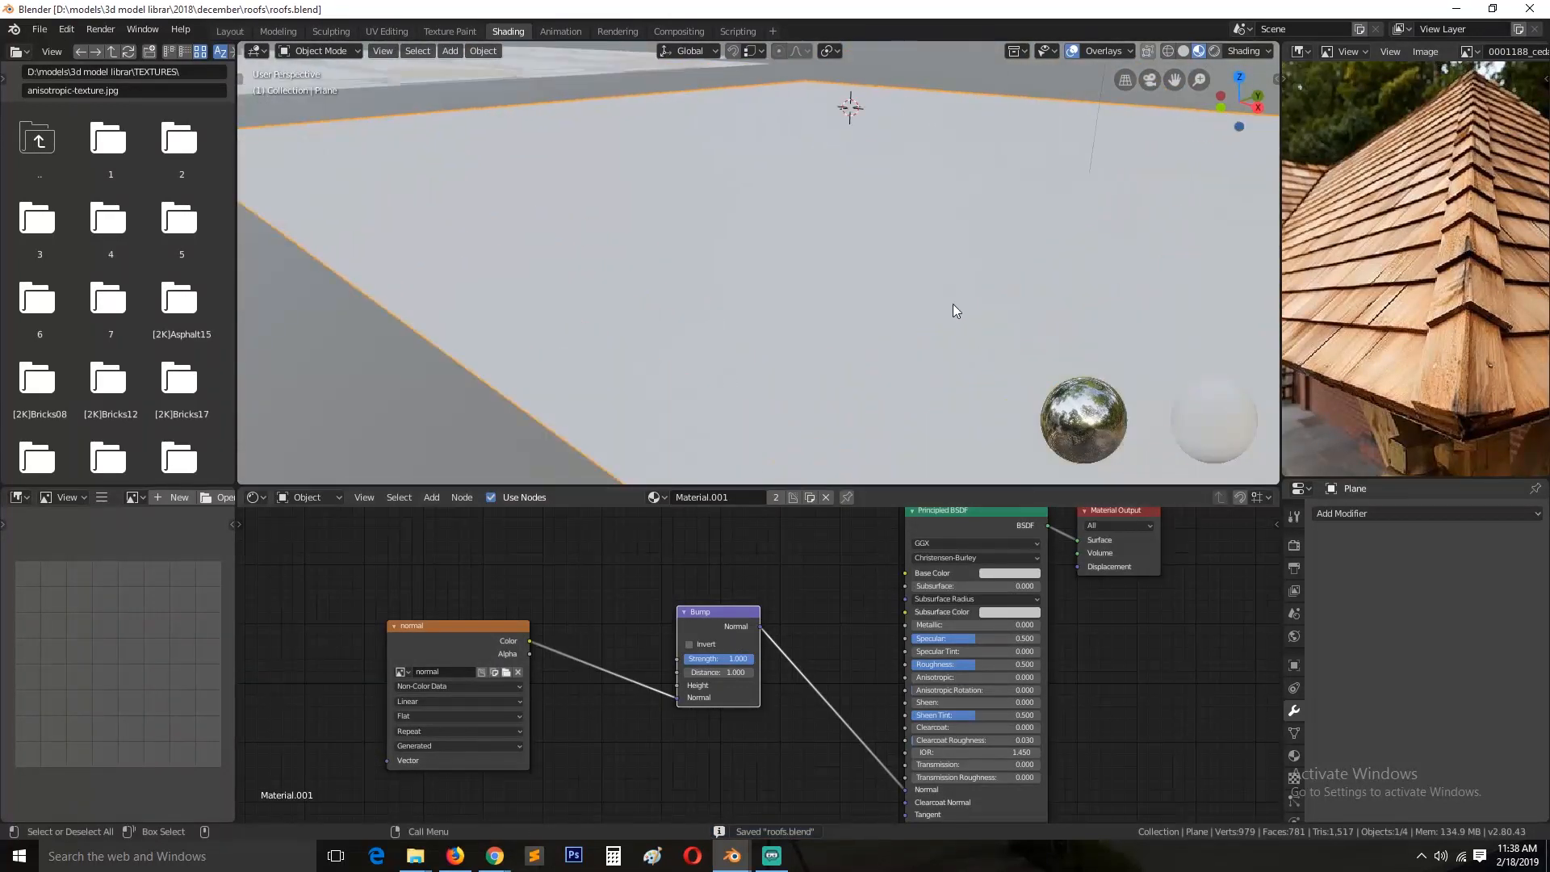
Step: Save the baked normal image as normal.png in the roofs folder
{"action": "left_click", "coordinate": [506, 672]}
{"action": "key", "text": "Escape"}
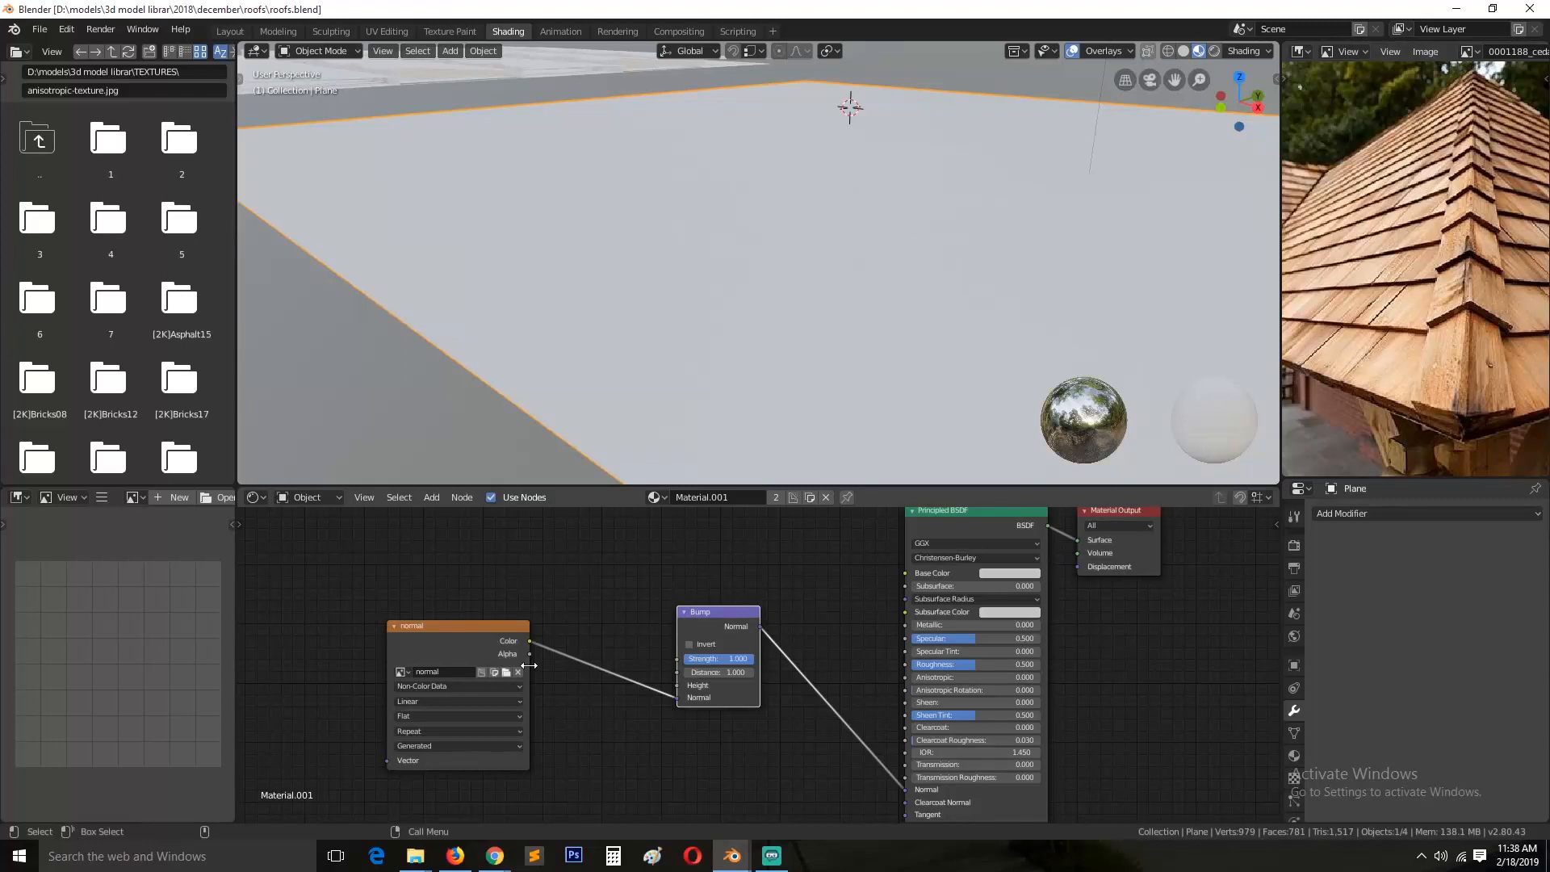
{"action": "left_click", "coordinate": [386, 32]}
{"action": "left_click", "coordinate": [241, 51]}
{"action": "left_click", "coordinate": [272, 201]}
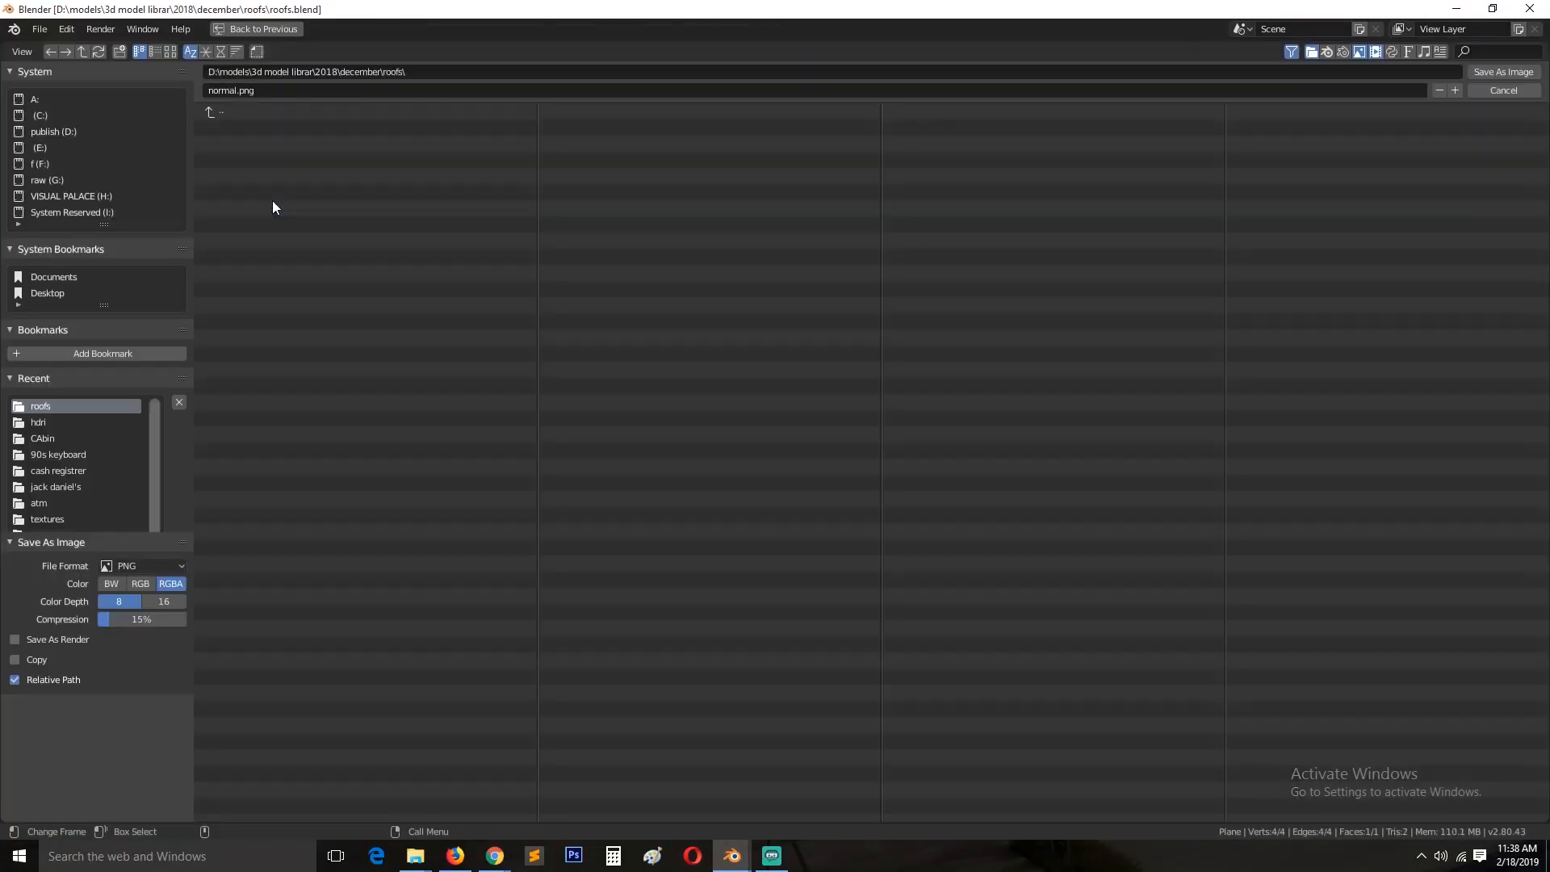
{"action": "left_click", "coordinate": [1483, 84]}
{"action": "key", "text": "Tab"}
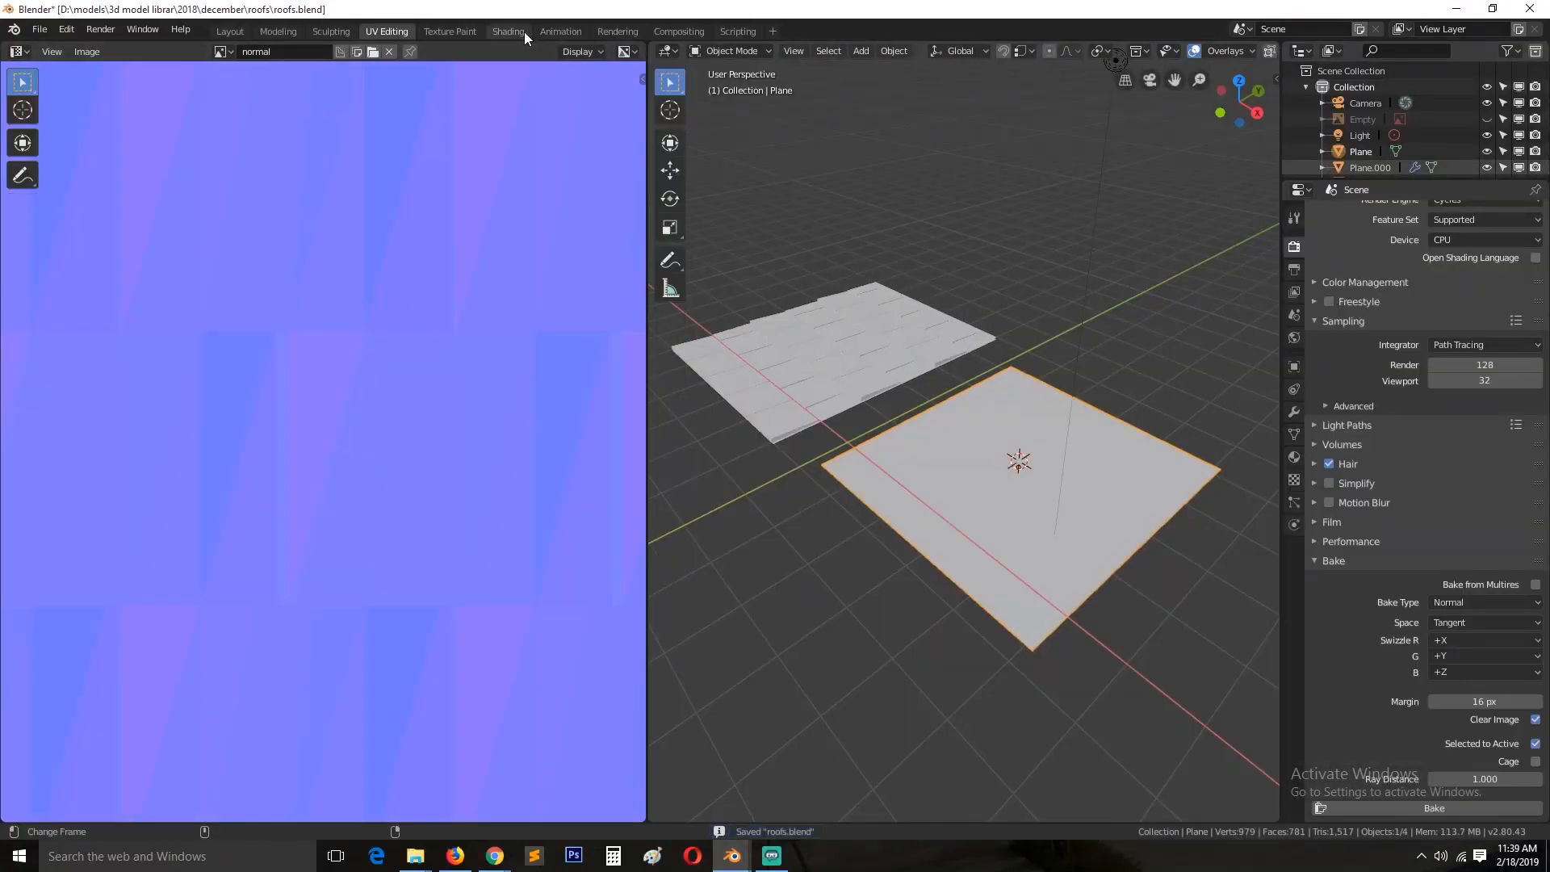
Step: Link the "normal" texture's Color straight to the Principled BSDF's Normal input, bypassing the Bump node
{"action": "left_click", "coordinate": [519, 32]}
{"action": "scroll", "coordinate": [892, 337], "scroll_direction": "down", "scroll_amount": 3}
{"action": "middle_click_drag", "start_coordinate": [894, 336], "coordinate": [835, 284]}
{"action": "left_click", "coordinate": [1214, 54]}
{"action": "middle_click_drag", "start_coordinate": [893, 235], "coordinate": [896, 375]}
{"action": "scroll", "coordinate": [896, 375], "scroll_direction": "up", "scroll_amount": 2}
{"action": "mouse_move", "coordinate": [759, 435]}
{"action": "middle_mouse_down"}
{"action": "mouse_move", "coordinate": [656, 438]}
{"action": "mouse_move", "coordinate": [603, 398]}
{"action": "mouse_move", "coordinate": [557, 397]}
{"action": "middle_mouse_up"}
{"action": "mouse_move", "coordinate": [530, 641]}
{"action": "left_mouse_down"}
{"action": "mouse_move", "coordinate": [814, 785]}
{"action": "mouse_move", "coordinate": [904, 789]}
{"action": "left_mouse_up"}
Step: Compare the plane under different viewport shading settings and move the Bump node up, clear of the direct normal link
{"action": "middle_click_drag", "start_coordinate": [860, 313], "coordinate": [968, 358]}
{"action": "left_click", "coordinate": [1179, 51]}
{"action": "left_click", "coordinate": [1249, 55]}
{"action": "left_click", "coordinate": [1176, 100]}
{"action": "mouse_move", "coordinate": [831, 212]}
{"action": "middle_mouse_down"}
{"action": "mouse_move", "coordinate": [925, 150]}
{"action": "mouse_move", "coordinate": [891, 184]}
{"action": "middle_mouse_up"}
{"action": "left_click_drag", "start_coordinate": [741, 616], "coordinate": [755, 555]}
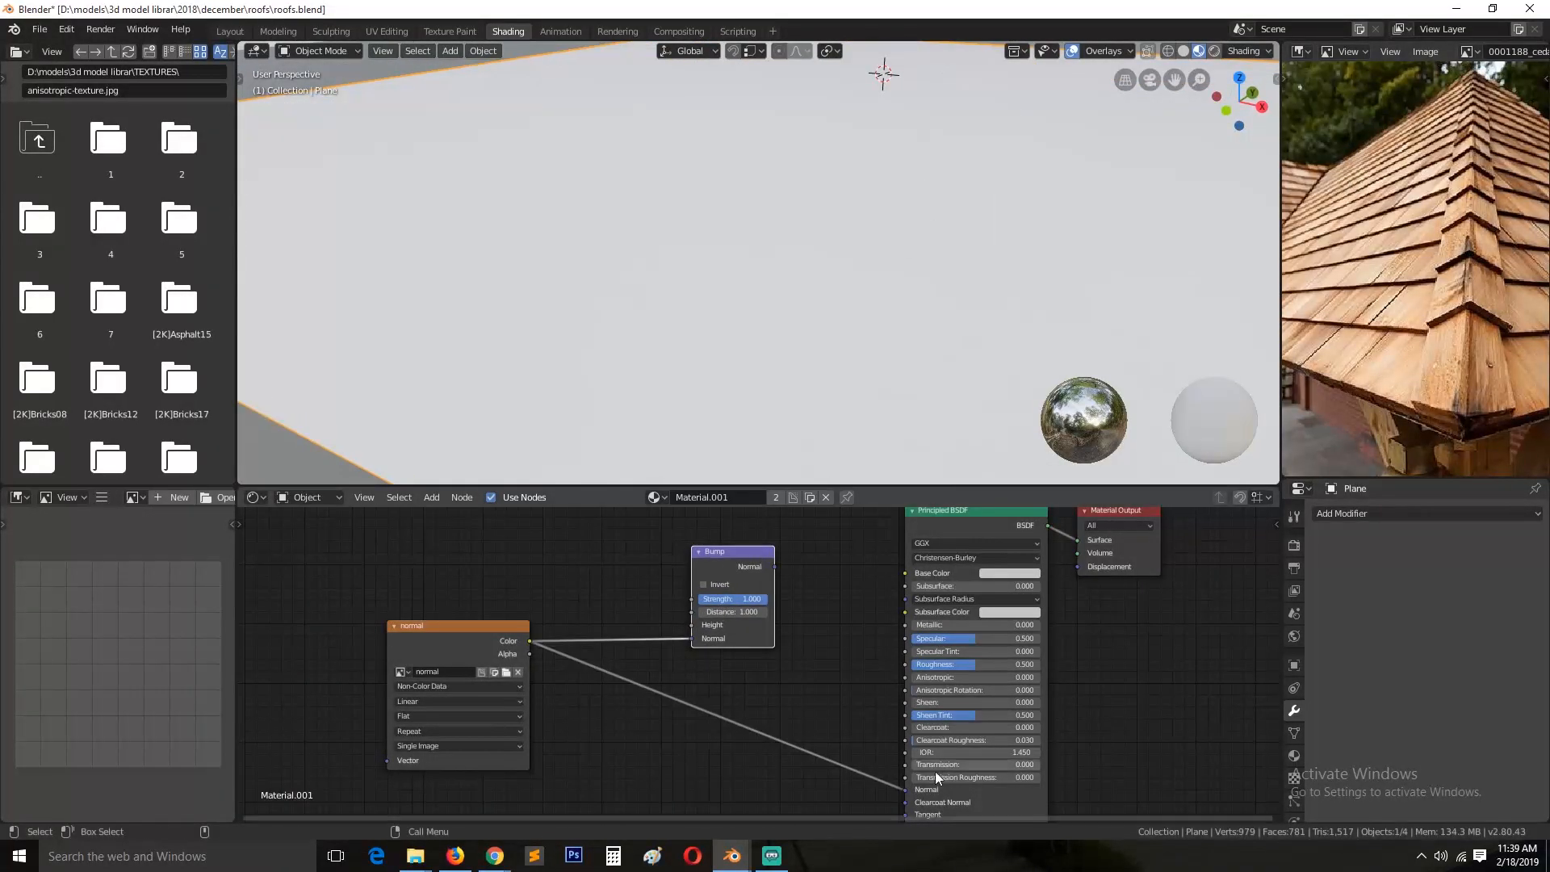
Step: Set the Principled BSDF's Base Color to orange on the plane and save the file
{"action": "middle_click_drag", "start_coordinate": [716, 321], "coordinate": [993, 581]}
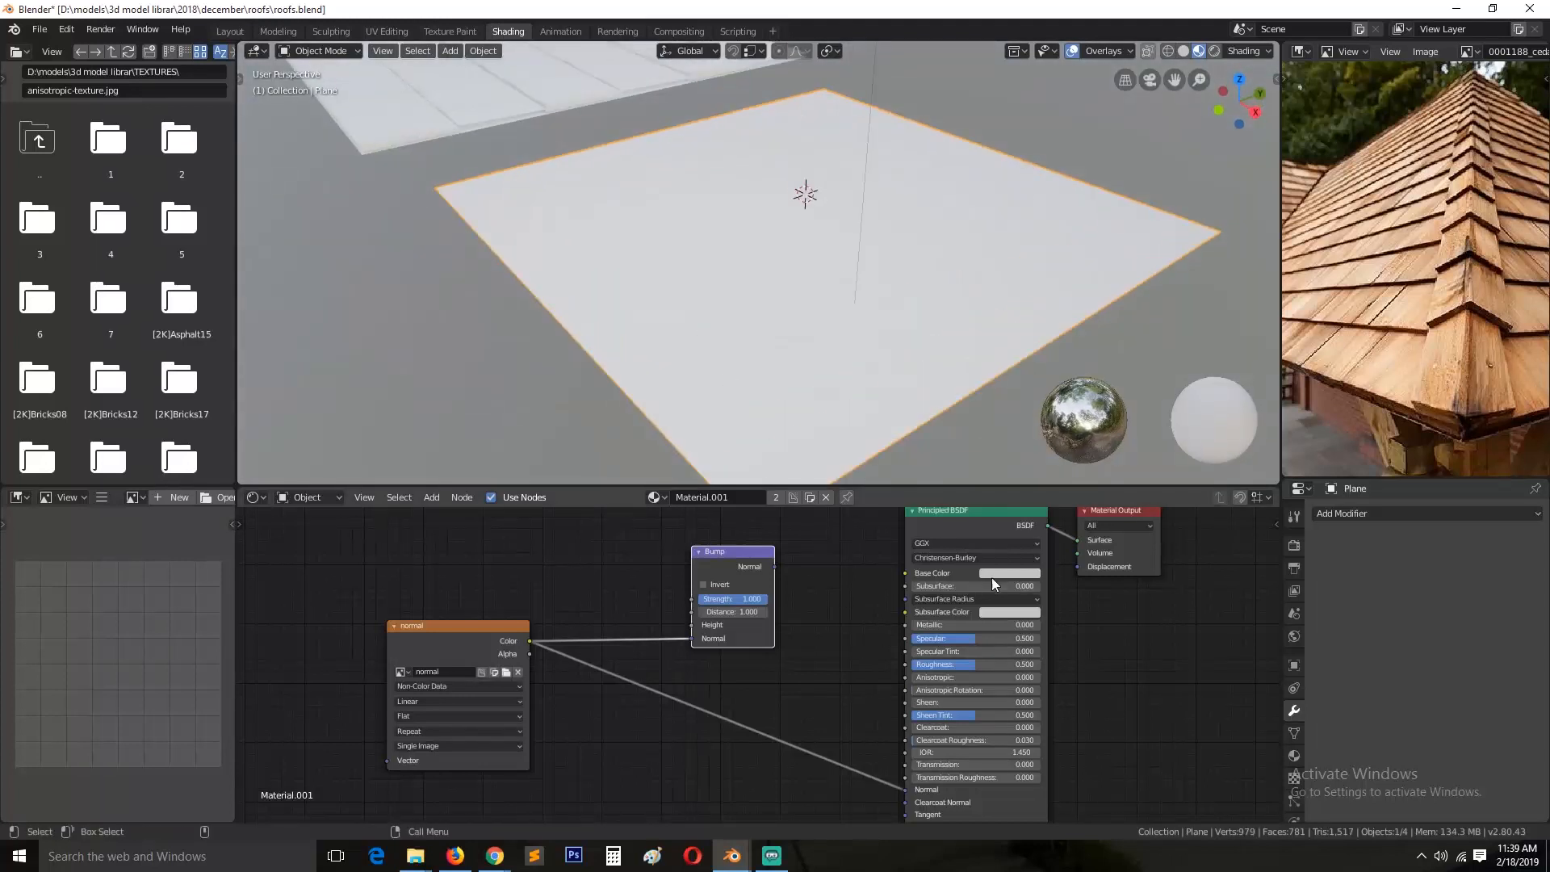
{"action": "left_click", "coordinate": [1033, 468]}
{"action": "key", "text": "ctrl+s"}
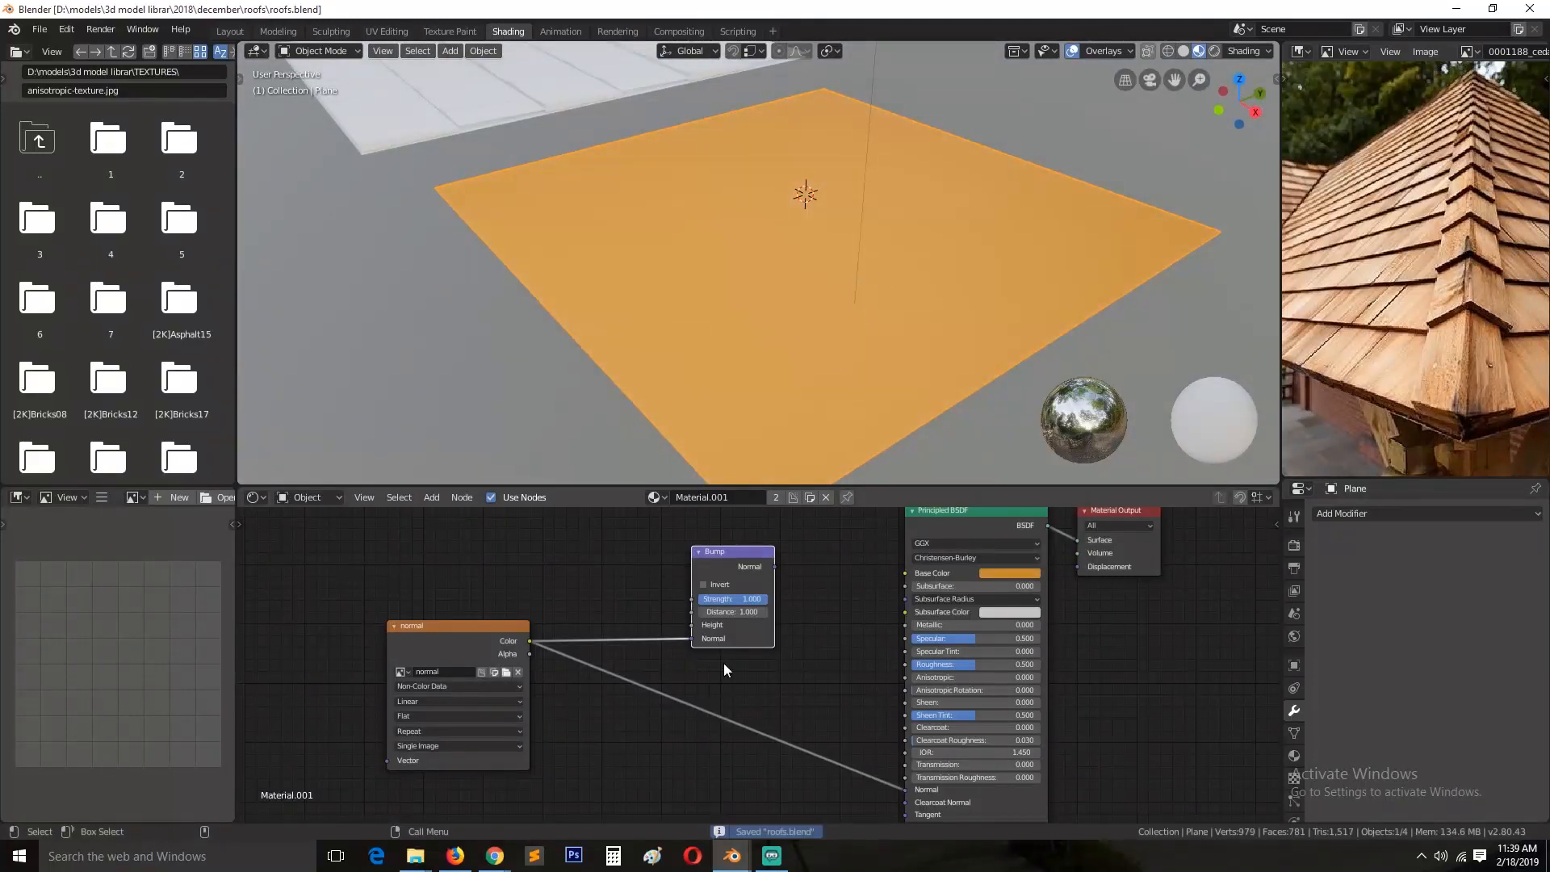
Step: Preview the "normal" texture, the Bump node and the Principled BSDF in turn on the plane to examine the normal effect
{"action": "scroll", "coordinate": [726, 662], "scroll_direction": "up", "scroll_amount": 2}
{"action": "left_click", "coordinate": [419, 631], "text": "ctrl+shift"}
{"action": "scroll", "coordinate": [651, 264], "scroll_direction": "up", "scroll_amount": 5}
{"action": "middle_click_drag", "start_coordinate": [652, 265], "coordinate": [903, 380]}
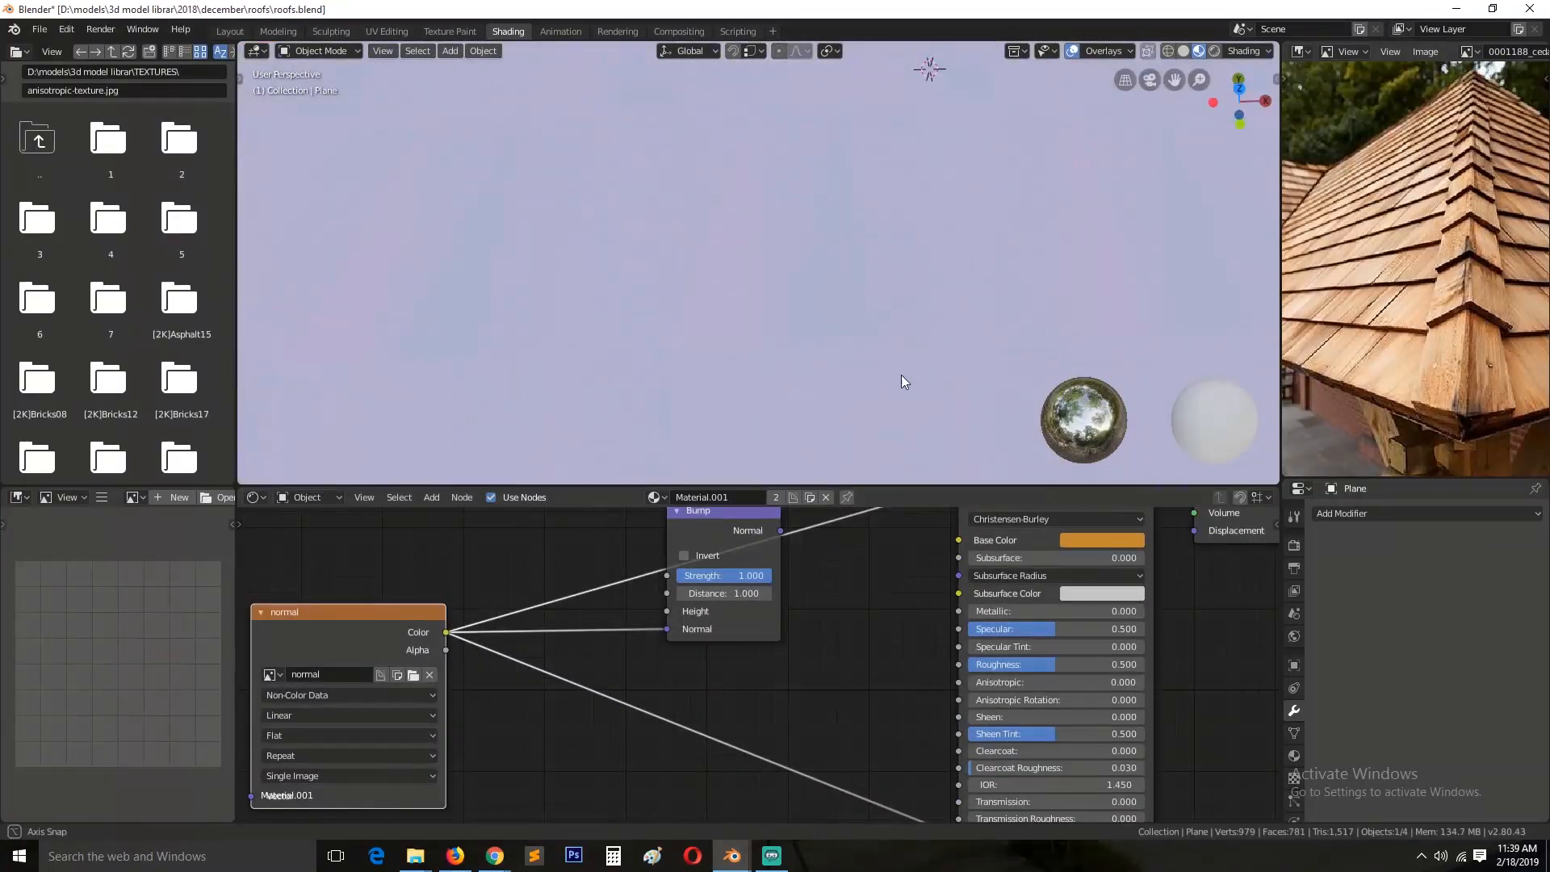
{"action": "scroll", "coordinate": [902, 380], "scroll_direction": "down", "scroll_amount": 4}
{"action": "left_click", "coordinate": [724, 557], "text": "ctrl+shift"}
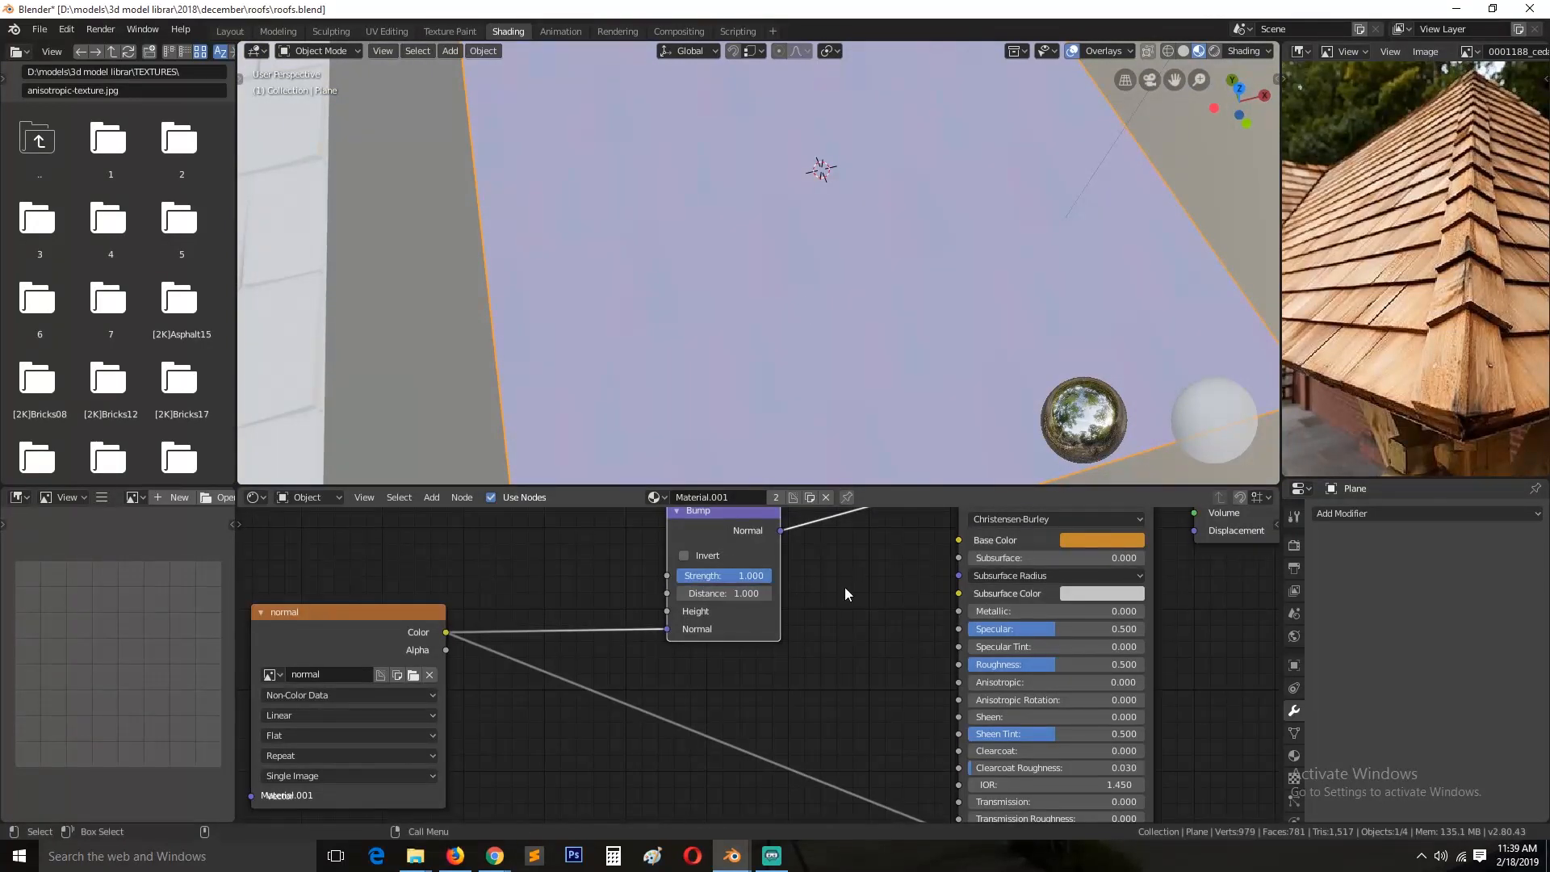
{"action": "scroll", "coordinate": [825, 297], "scroll_direction": "down", "scroll_amount": 4}
{"action": "scroll", "coordinate": [764, 288], "scroll_direction": "up", "scroll_amount": 5}
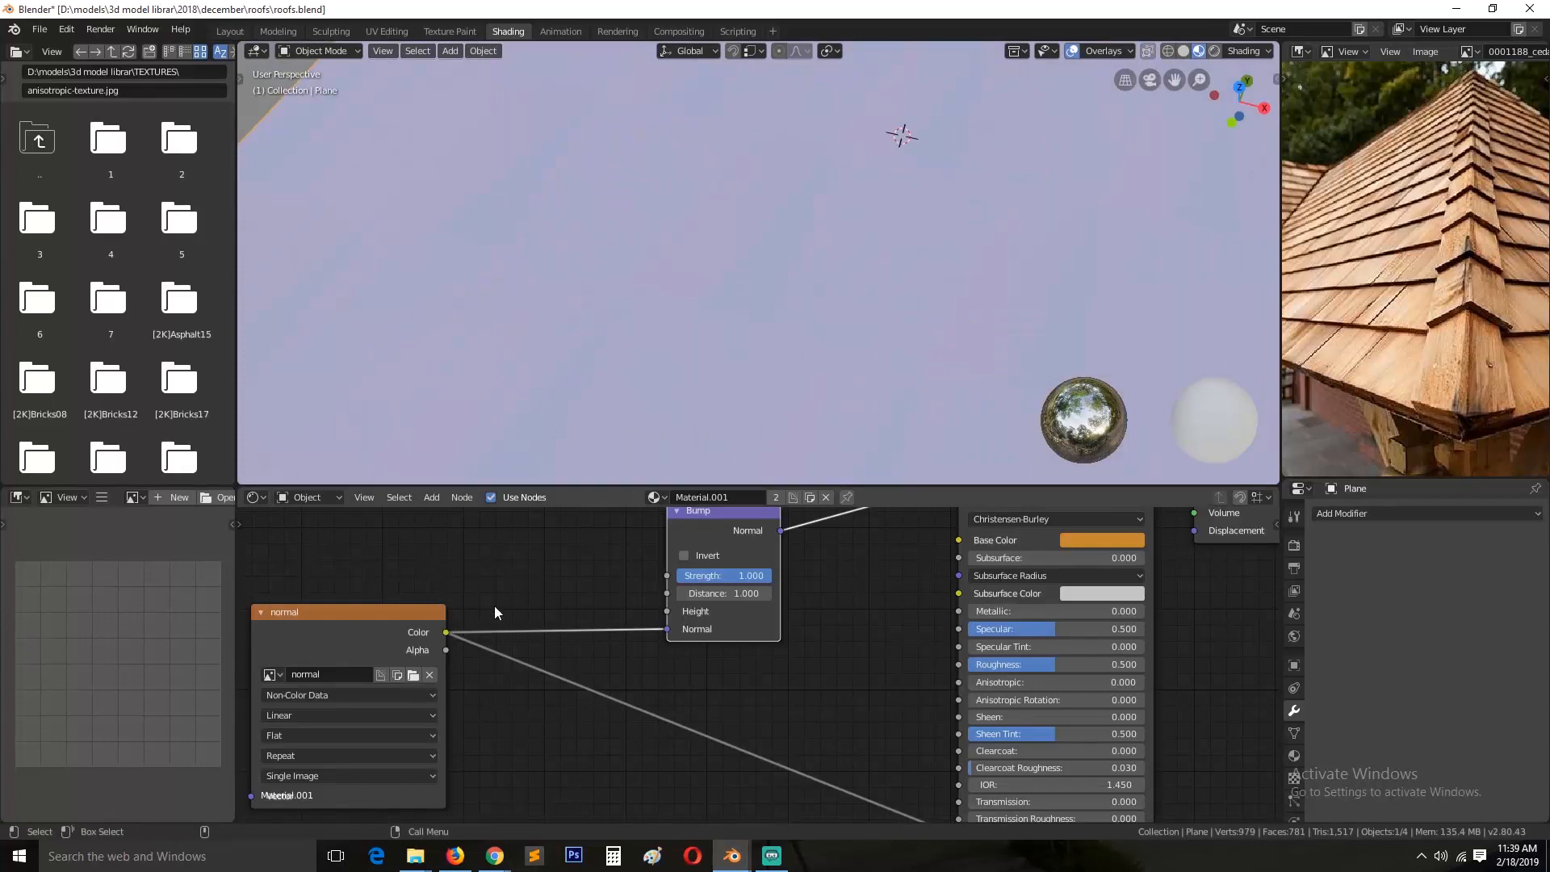
{"action": "scroll", "coordinate": [805, 676], "scroll_direction": "down", "scroll_amount": 3}
{"action": "key", "text": "ctrl+s"}
{"action": "left_click", "coordinate": [944, 562], "text": "ctrl+shift"}
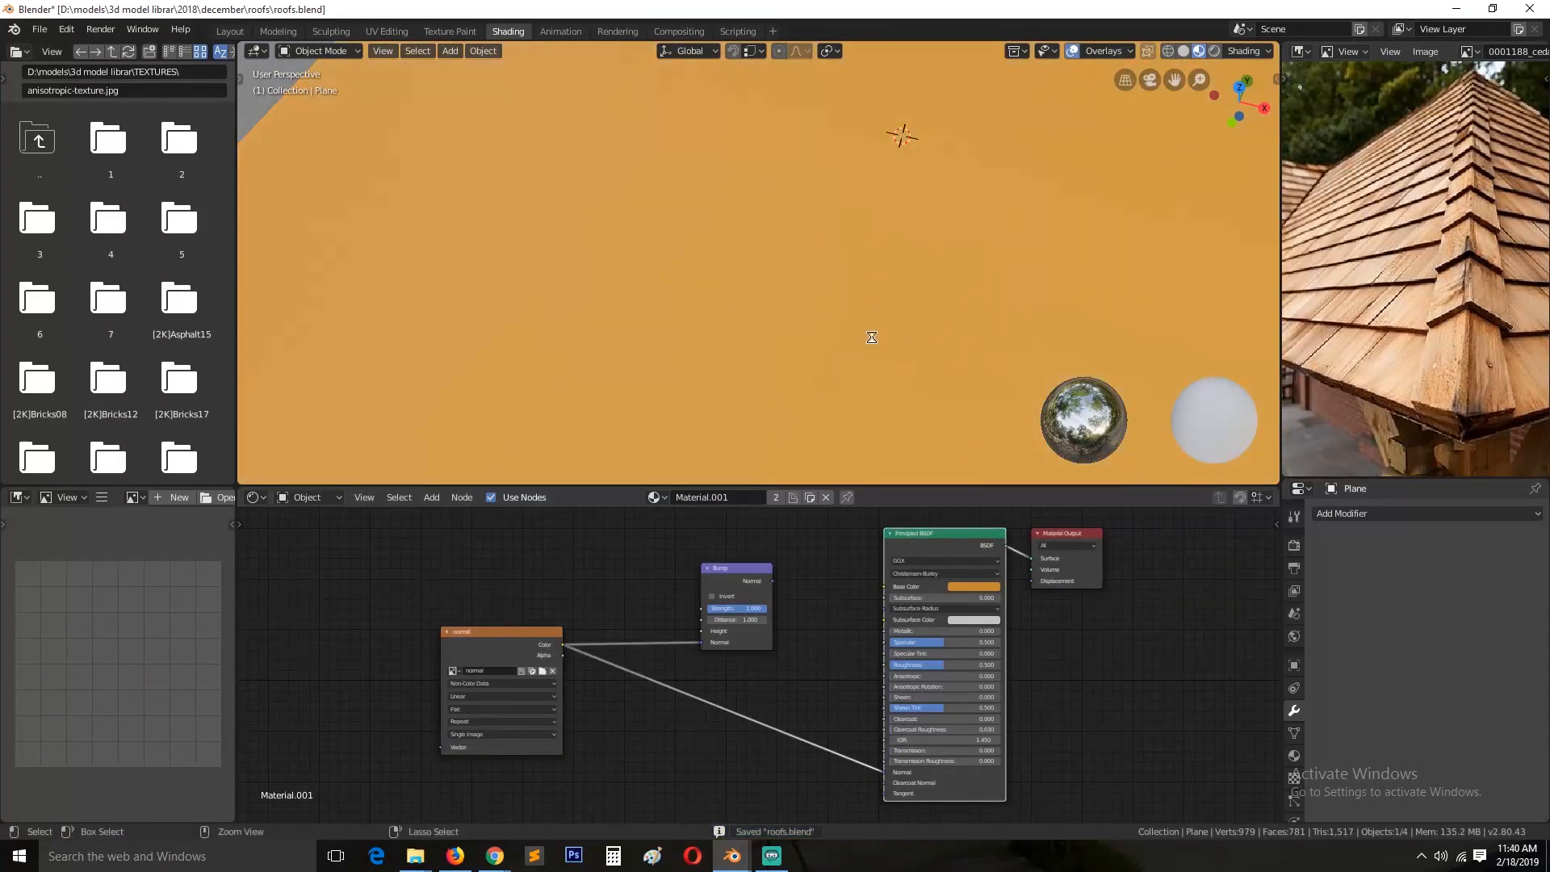
{"action": "scroll", "coordinate": [836, 311], "scroll_direction": "down", "scroll_amount": 3}
{"action": "scroll", "coordinate": [835, 312], "scroll_direction": "up", "scroll_amount": 2}
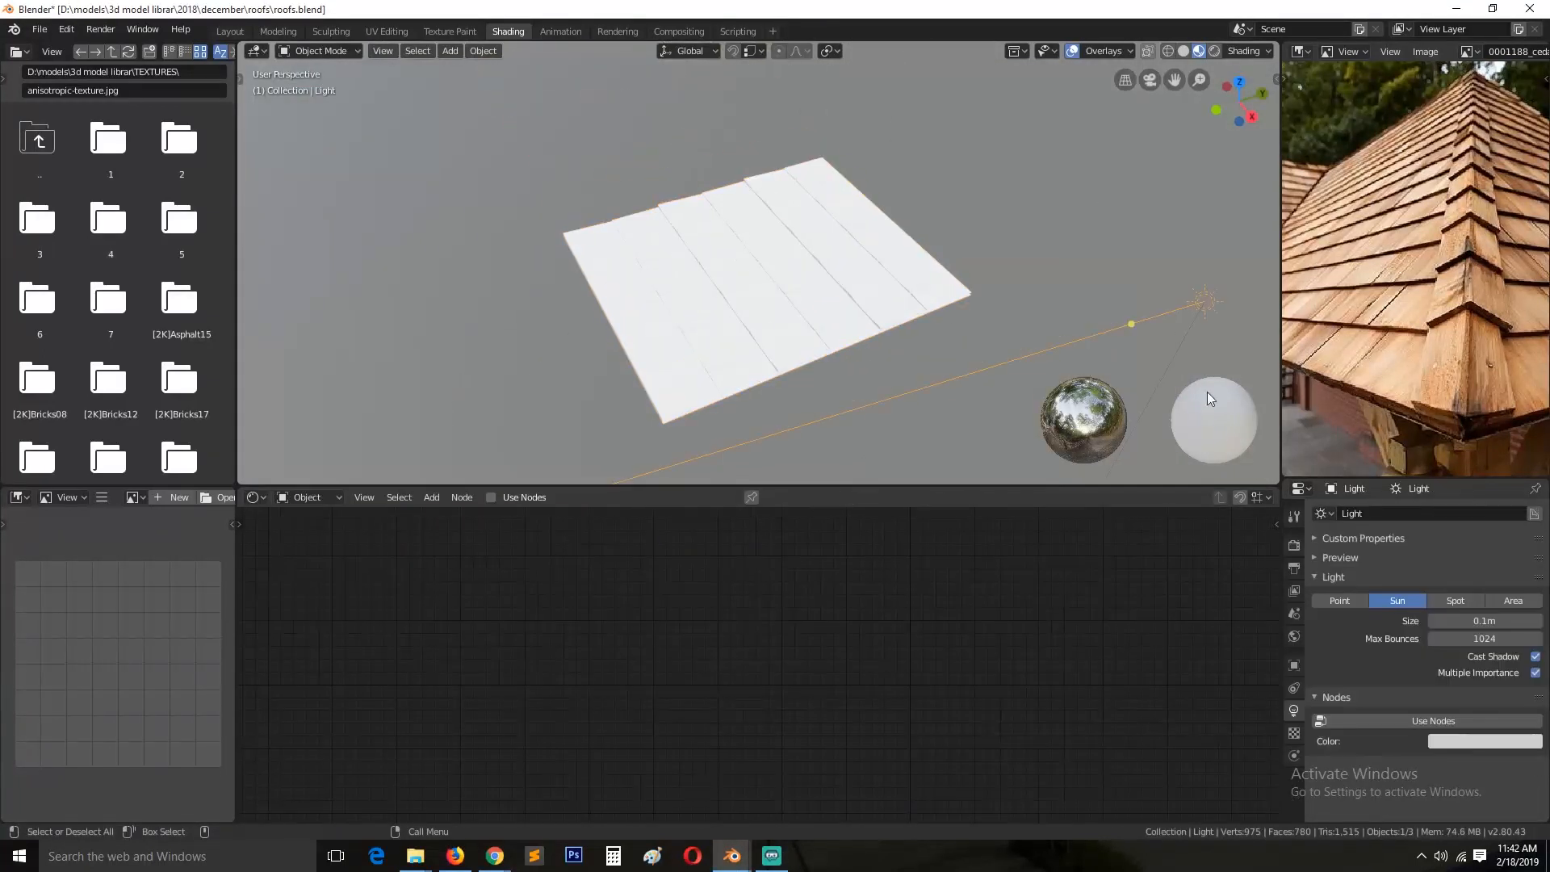
Step: Select the Plane.000 shingle roof, examine its shape in solid shading from several angles, and save the file
{"action": "left_click", "coordinate": [880, 286]}
{"action": "left_click", "coordinate": [1205, 301]}
{"action": "left_click", "coordinate": [859, 331]}
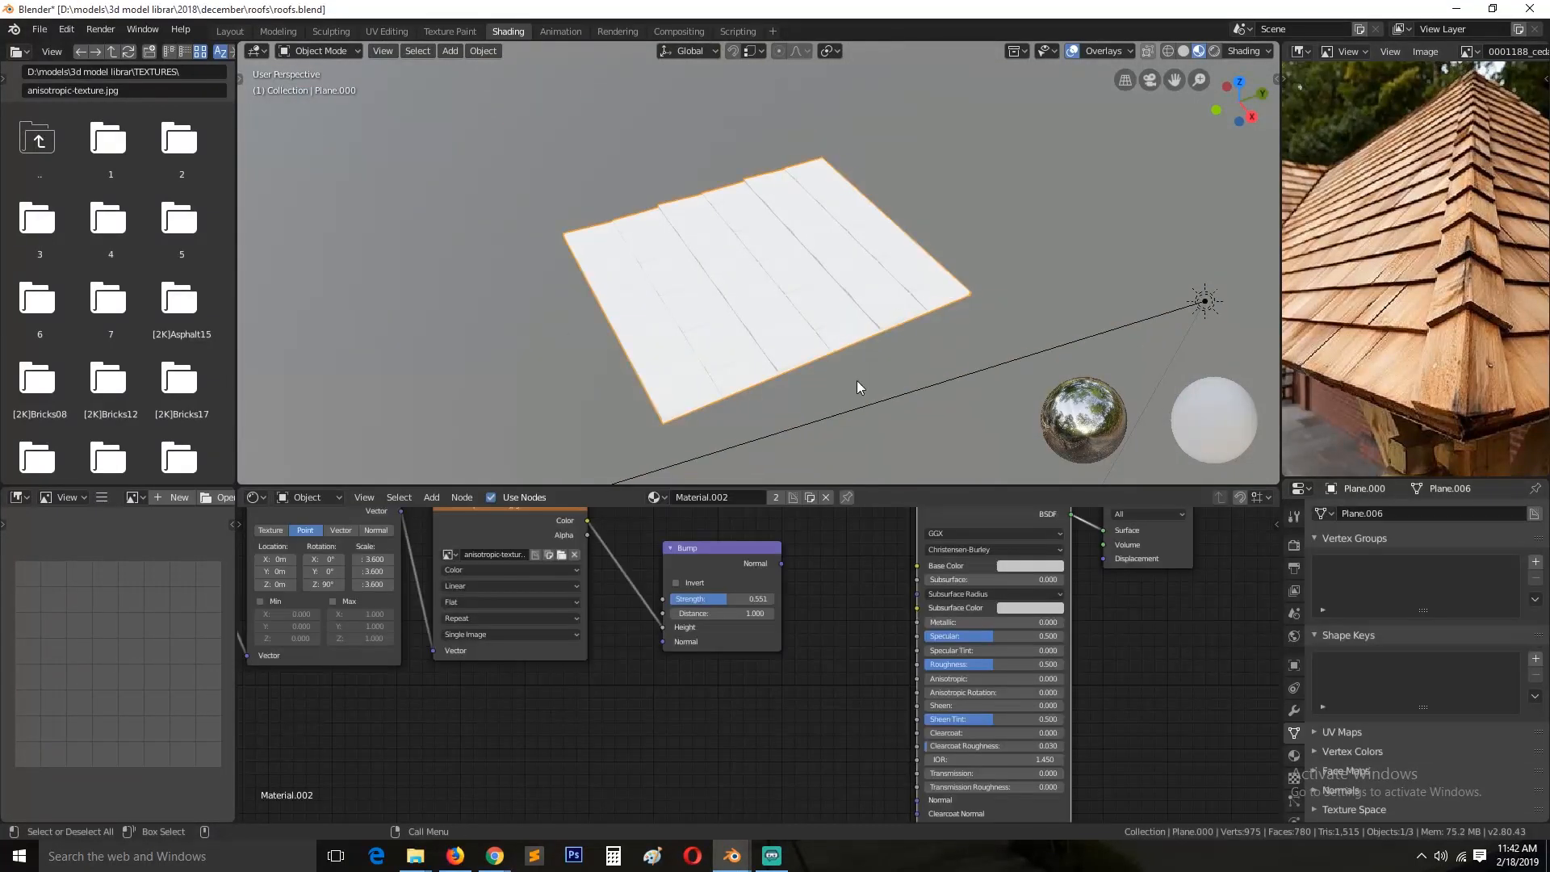
{"action": "scroll", "coordinate": [858, 382], "scroll_direction": "up", "scroll_amount": 4}
{"action": "middle_click_drag", "start_coordinate": [859, 385], "coordinate": [920, 323]}
{"action": "scroll", "coordinate": [922, 321], "scroll_direction": "up", "scroll_amount": 2}
{"action": "key", "text": "ctrl+s"}
{"action": "left_click", "coordinate": [1184, 51]}
{"action": "mouse_move", "coordinate": [904, 194]}
{"action": "middle_mouse_down"}
{"action": "mouse_move", "coordinate": [862, 288]}
{"action": "mouse_move", "coordinate": [928, 242]}
{"action": "middle_mouse_up"}
{"action": "scroll", "coordinate": [948, 344], "scroll_direction": "down", "scroll_amount": 5}
{"action": "scroll", "coordinate": [948, 345], "scroll_direction": "up", "scroll_amount": 4}
{"action": "scroll", "coordinate": [937, 354], "scroll_direction": "down", "scroll_amount": 3}
{"action": "mouse_move", "coordinate": [935, 323]}
{"action": "middle_mouse_down"}
{"action": "mouse_move", "coordinate": [953, 385]}
{"action": "mouse_move", "coordinate": [1101, 334]}
{"action": "mouse_move", "coordinate": [831, 389]}
{"action": "mouse_move", "coordinate": [903, 377]}
{"action": "mouse_move", "coordinate": [917, 351]}
{"action": "mouse_move", "coordinate": [875, 346]}
{"action": "middle_mouse_up"}
{"action": "key", "text": "ctrl+s"}
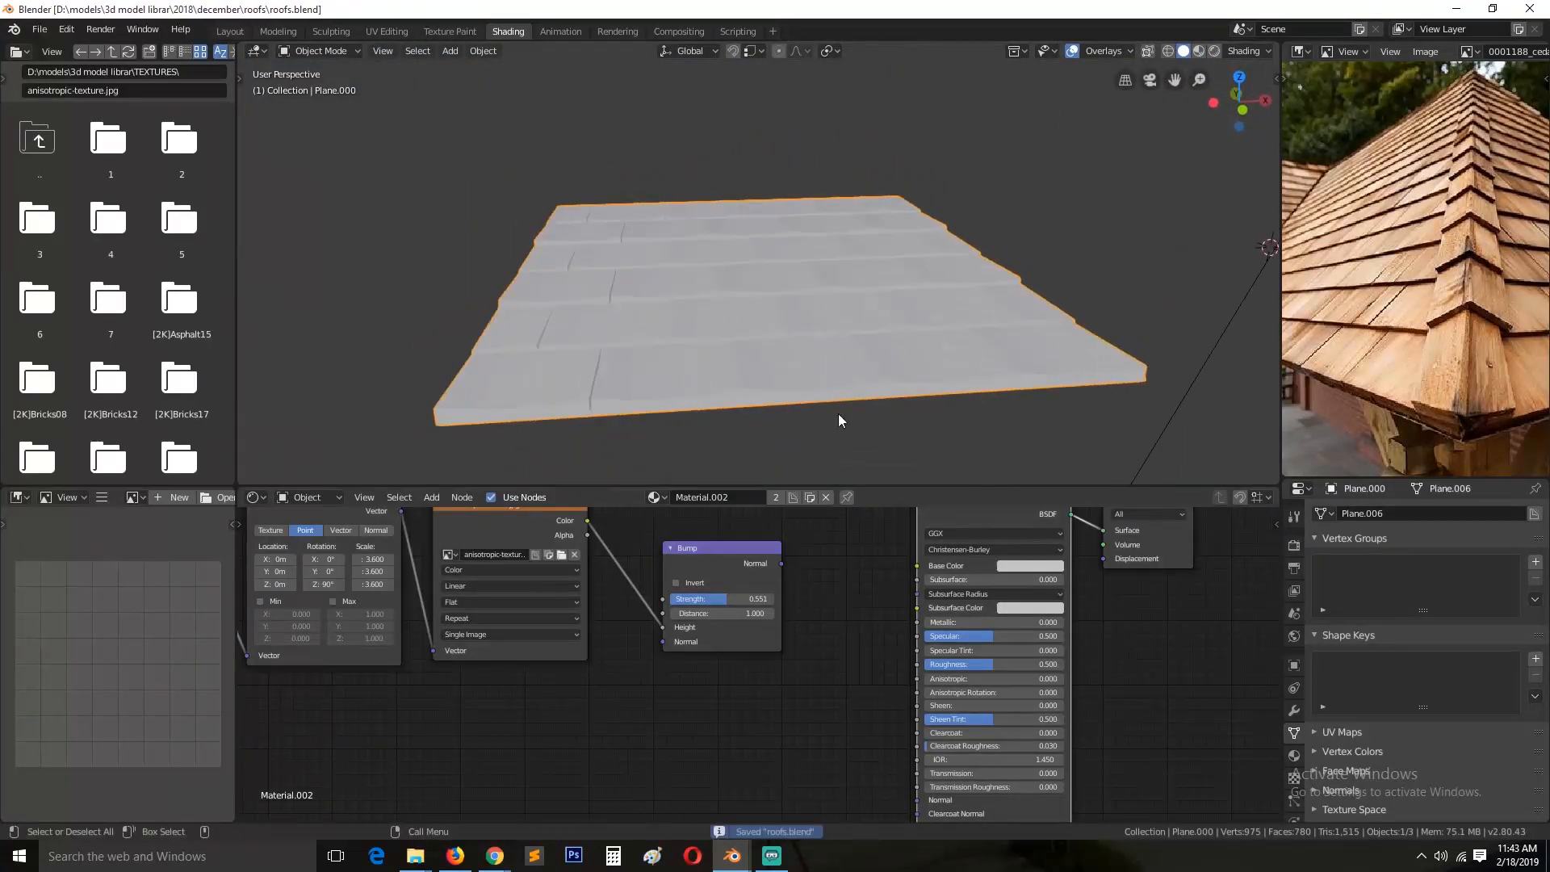
Step: Connect the Bump node's Normal output to the Principled BSDF's Normal input in Material.002 and preview the roof's material
{"action": "middle_click_drag", "start_coordinate": [834, 624], "coordinate": [756, 616]}
{"action": "scroll", "coordinate": [756, 616], "scroll_direction": "down", "scroll_amount": 1}
{"action": "left_click_drag", "start_coordinate": [707, 561], "coordinate": [832, 779]}
{"action": "middle_click_drag", "start_coordinate": [909, 350], "coordinate": [829, 392]}
{"action": "scroll", "coordinate": [927, 623], "scroll_direction": "down", "scroll_amount": 2}
{"action": "middle_click_drag", "start_coordinate": [927, 623], "coordinate": [920, 662]}
{"action": "scroll", "coordinate": [880, 362], "scroll_direction": "up", "scroll_amount": 5}
{"action": "left_click", "coordinate": [1198, 52]}
{"action": "middle_click_drag", "start_coordinate": [1012, 260], "coordinate": [962, 229]}
Step: Set the Bump strength to 0.395 in Material.002, deselect the roof and save the file
{"action": "scroll", "coordinate": [800, 651], "scroll_direction": "up", "scroll_amount": 5}
{"action": "middle_click_drag", "start_coordinate": [800, 650], "coordinate": [906, 650]}
{"action": "left_click_drag", "start_coordinate": [705, 650], "coordinate": [686, 650]}
{"action": "middle_click_drag", "start_coordinate": [713, 384], "coordinate": [768, 384]}
{"action": "scroll", "coordinate": [699, 381], "scroll_direction": "down", "scroll_amount": 4}
{"action": "key", "text": "alt+a"}
{"action": "key", "text": "ctrl+s"}
{"action": "scroll", "coordinate": [765, 620], "scroll_direction": "down", "scroll_amount": 1}
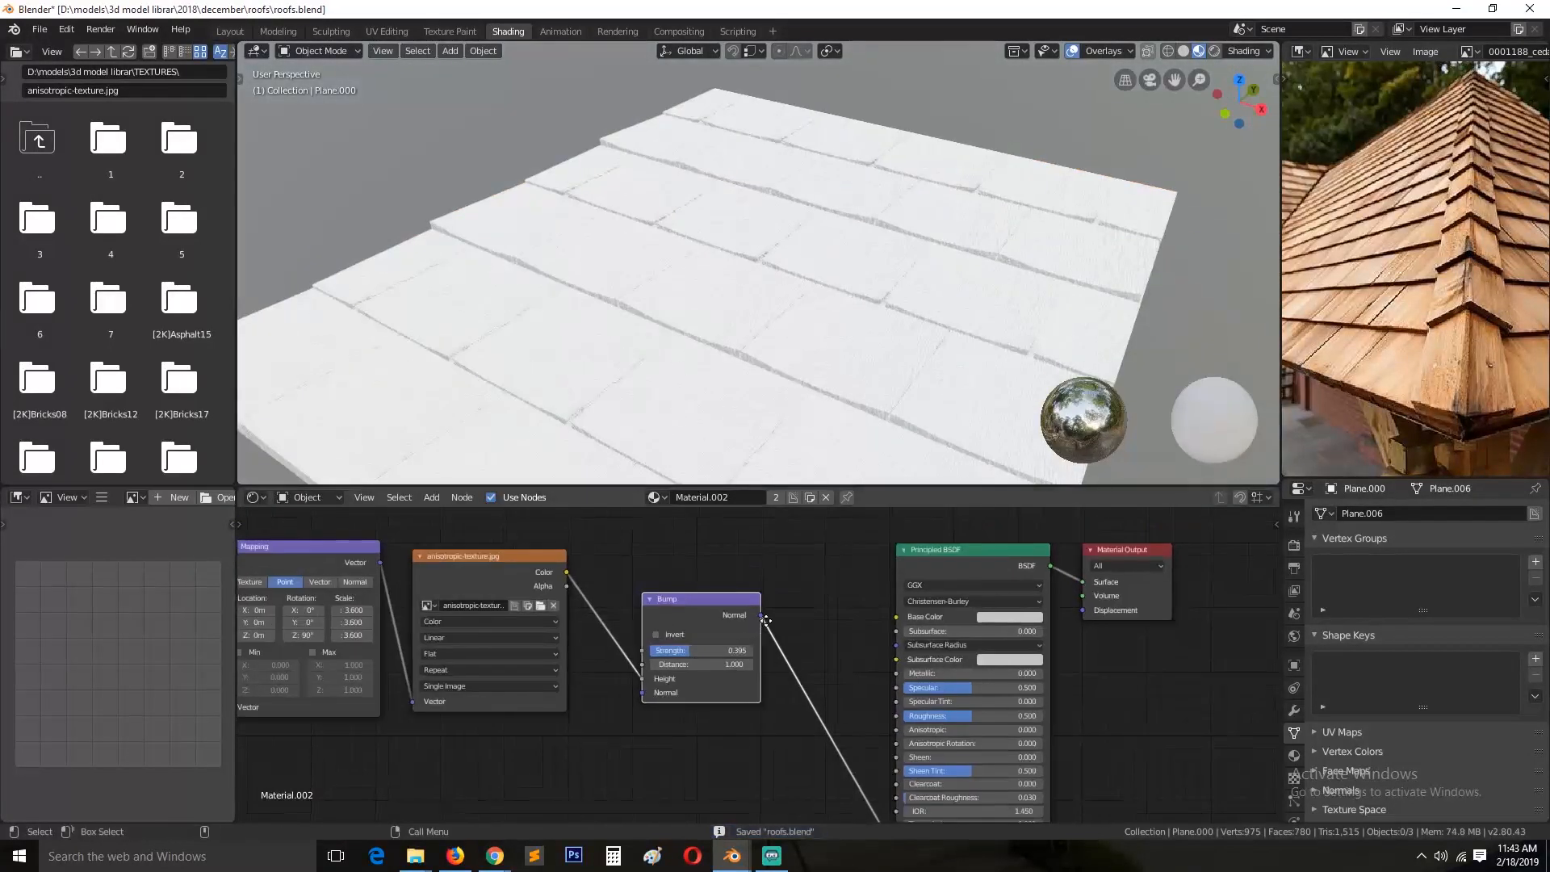
Step: Move the Principled BSDF node up and add an Ambient Occlusion node above the texture nodes in Material.002
{"action": "middle_click_drag", "start_coordinate": [766, 620], "coordinate": [874, 788]}
{"action": "left_click_drag", "start_coordinate": [1040, 730], "coordinate": [1043, 626]}
{"action": "key", "text": "shift+a"}
{"action": "mouse_move", "coordinate": [592, 501]}
{"action": "left_click", "coordinate": [739, 216]}
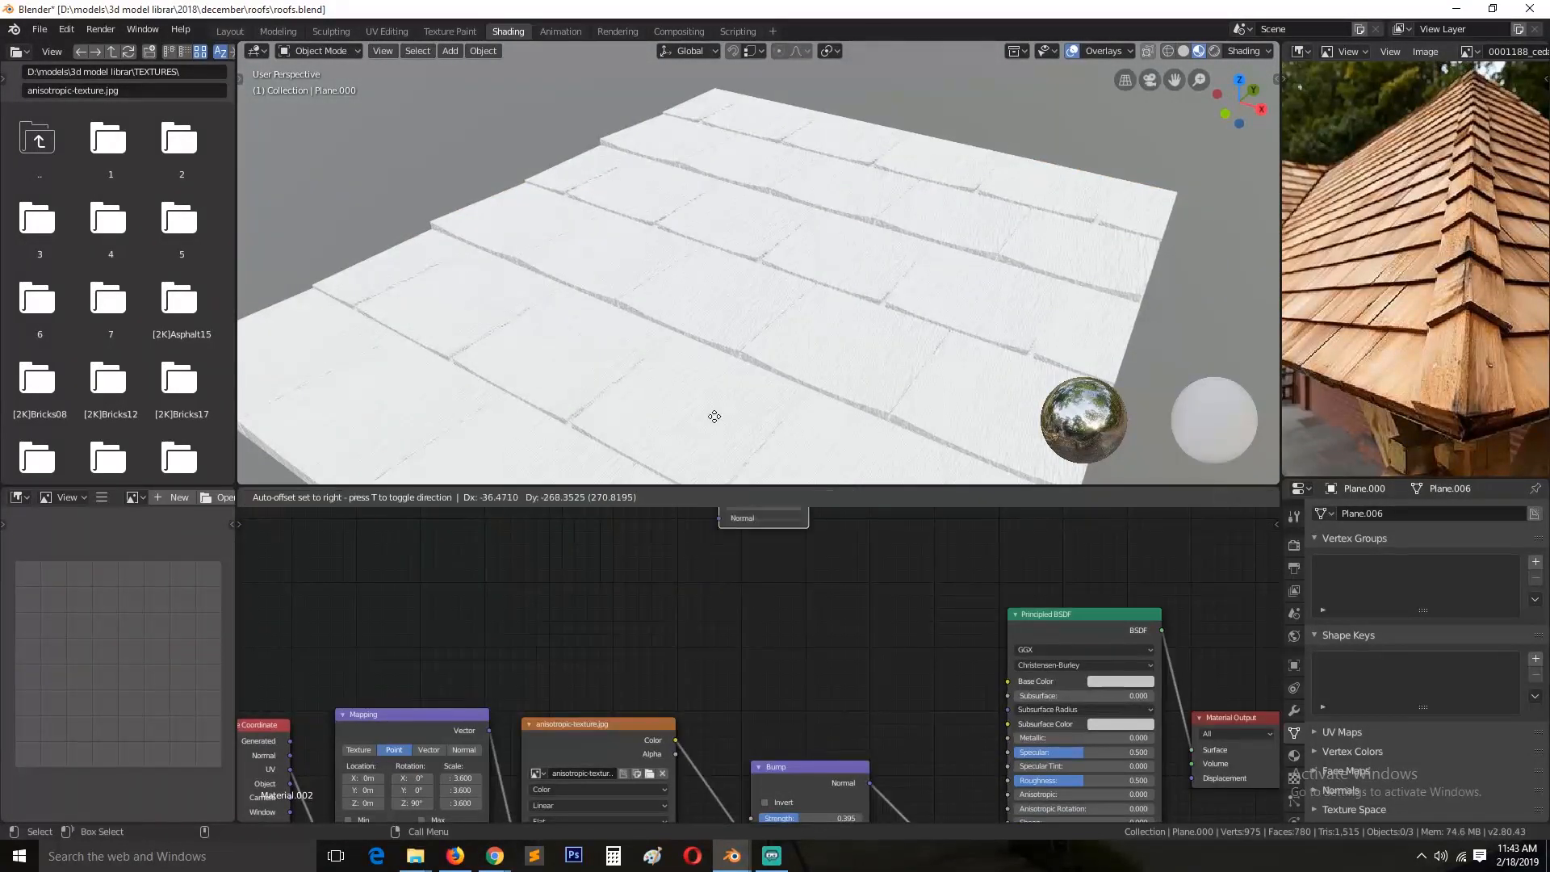
{"action": "left_click", "coordinate": [629, 524]}
Step: Add a ColorRamp node above the Bump node and move the Ambient Occlusion node farther away from it
{"action": "key", "text": "shift+a"}
{"action": "mouse_move", "coordinate": [823, 739]}
{"action": "left_click", "coordinate": [979, 557]}
{"action": "left_click", "coordinate": [779, 542]}
{"action": "left_click_drag", "start_coordinate": [641, 538], "coordinate": [488, 534]}
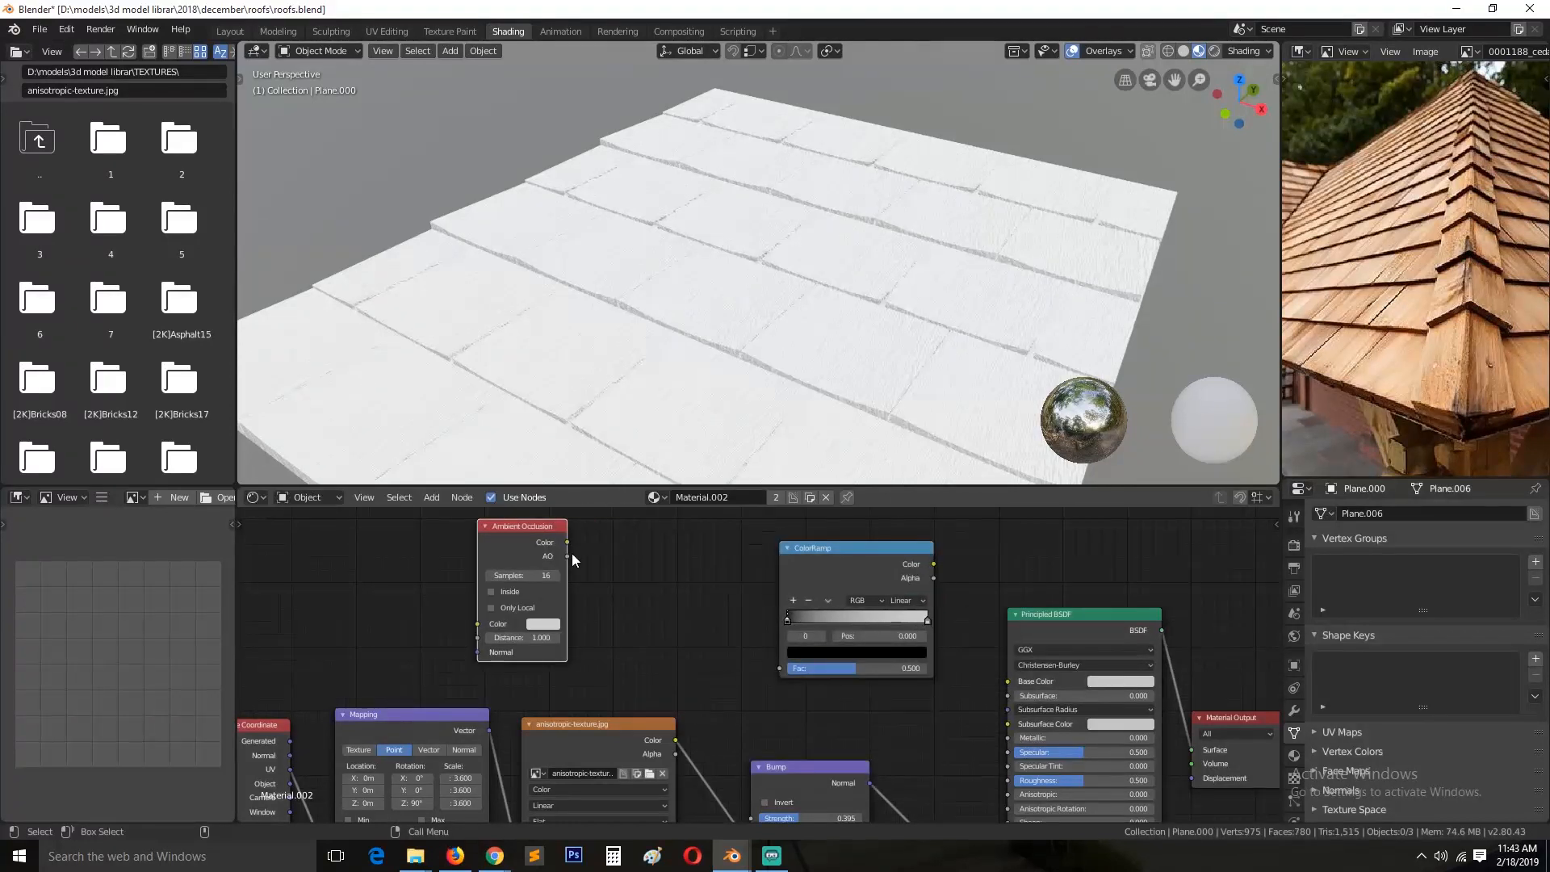
Step: Feed the Ambient Occlusion node's AO output through the ColorRamp into Color2 of a new Mix node placed before the Principled BSDF
{"action": "left_click_drag", "start_coordinate": [797, 647], "coordinate": [697, 628]}
{"action": "key", "text": "shift+a"}
{"action": "left_click", "coordinate": [1053, 683]}
{"action": "left_click", "coordinate": [905, 566]}
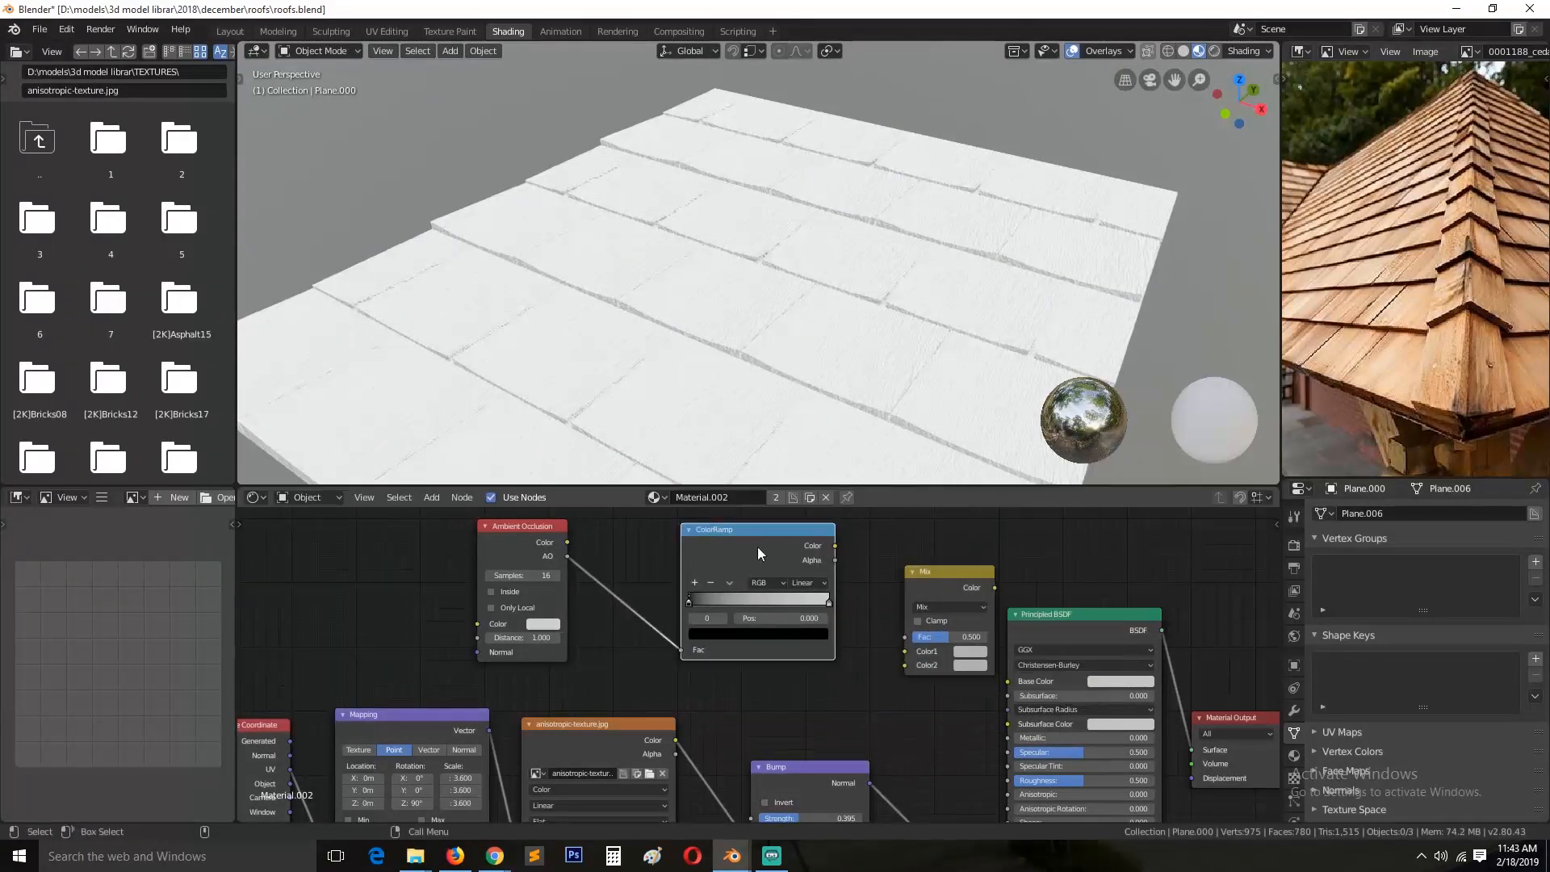
{"action": "left_click_drag", "start_coordinate": [757, 547], "coordinate": [694, 541]}
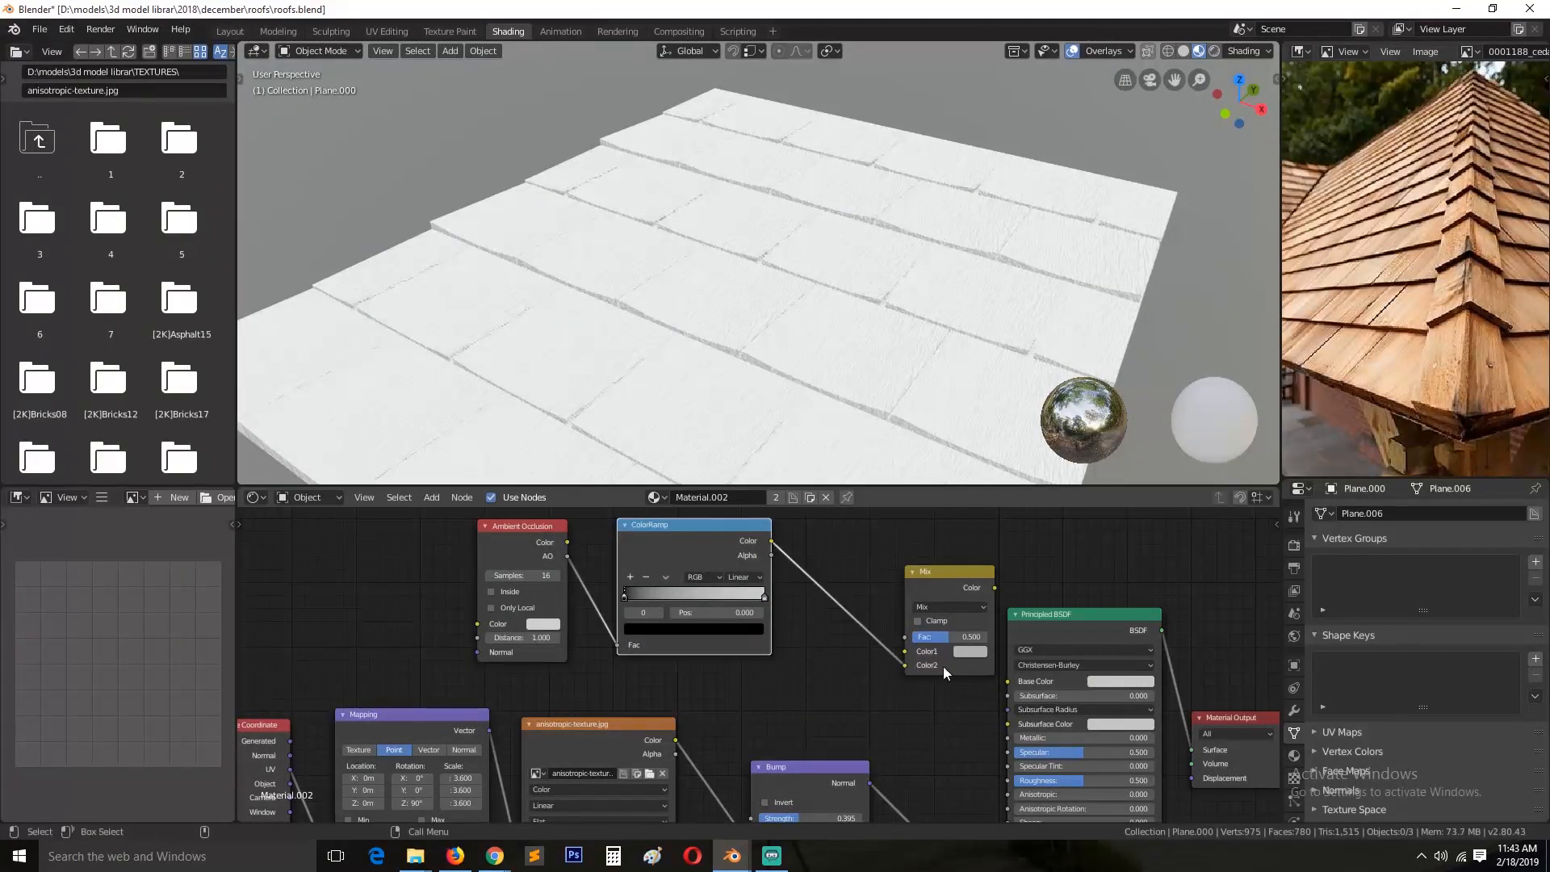
Step: Choose the Eevee render engine and connect the Mix node's Color output to the Principled BSDF's Base Color
{"action": "left_click", "coordinate": [1294, 546]}
{"action": "left_click", "coordinate": [1471, 513]}
{"action": "left_click", "coordinate": [1471, 476]}
{"action": "key", "text": "ctrl+s"}
{"action": "mouse_move", "coordinate": [979, 614]}
{"action": "left_mouse_down"}
{"action": "mouse_move", "coordinate": [899, 617]}
{"action": "mouse_move", "coordinate": [1007, 680]}
{"action": "left_mouse_up"}
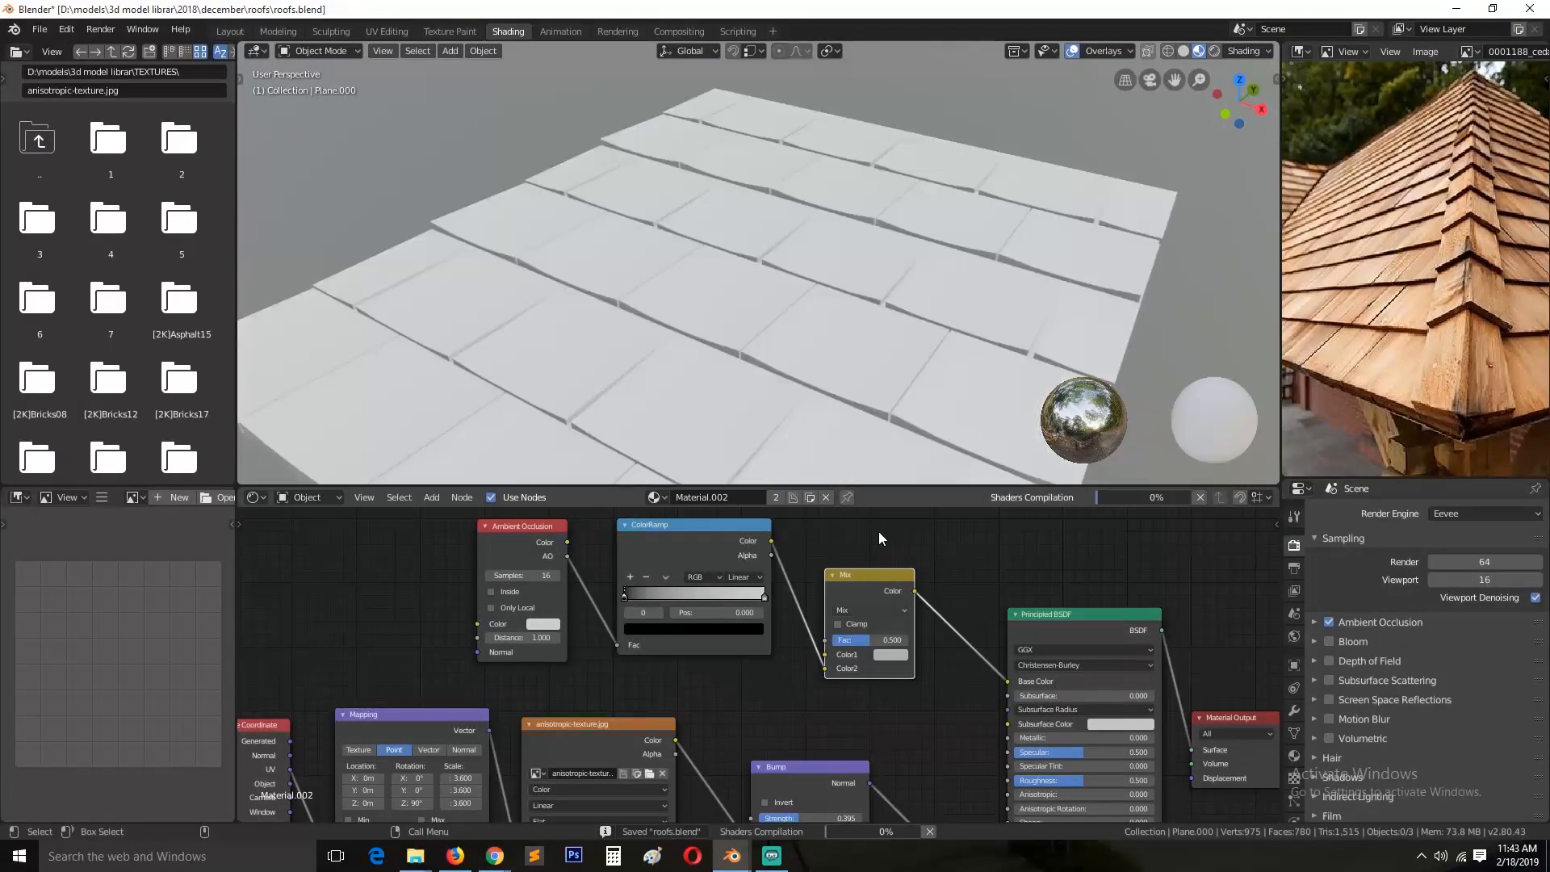
Step: Set the Mix node's Fac to 1.000 and its blend type to Multiply
{"action": "left_click_drag", "start_coordinate": [871, 640], "coordinate": [910, 641]}
{"action": "key", "text": "ctrl+s"}
{"action": "left_click", "coordinate": [857, 612]}
{"action": "left_click", "coordinate": [864, 552]}
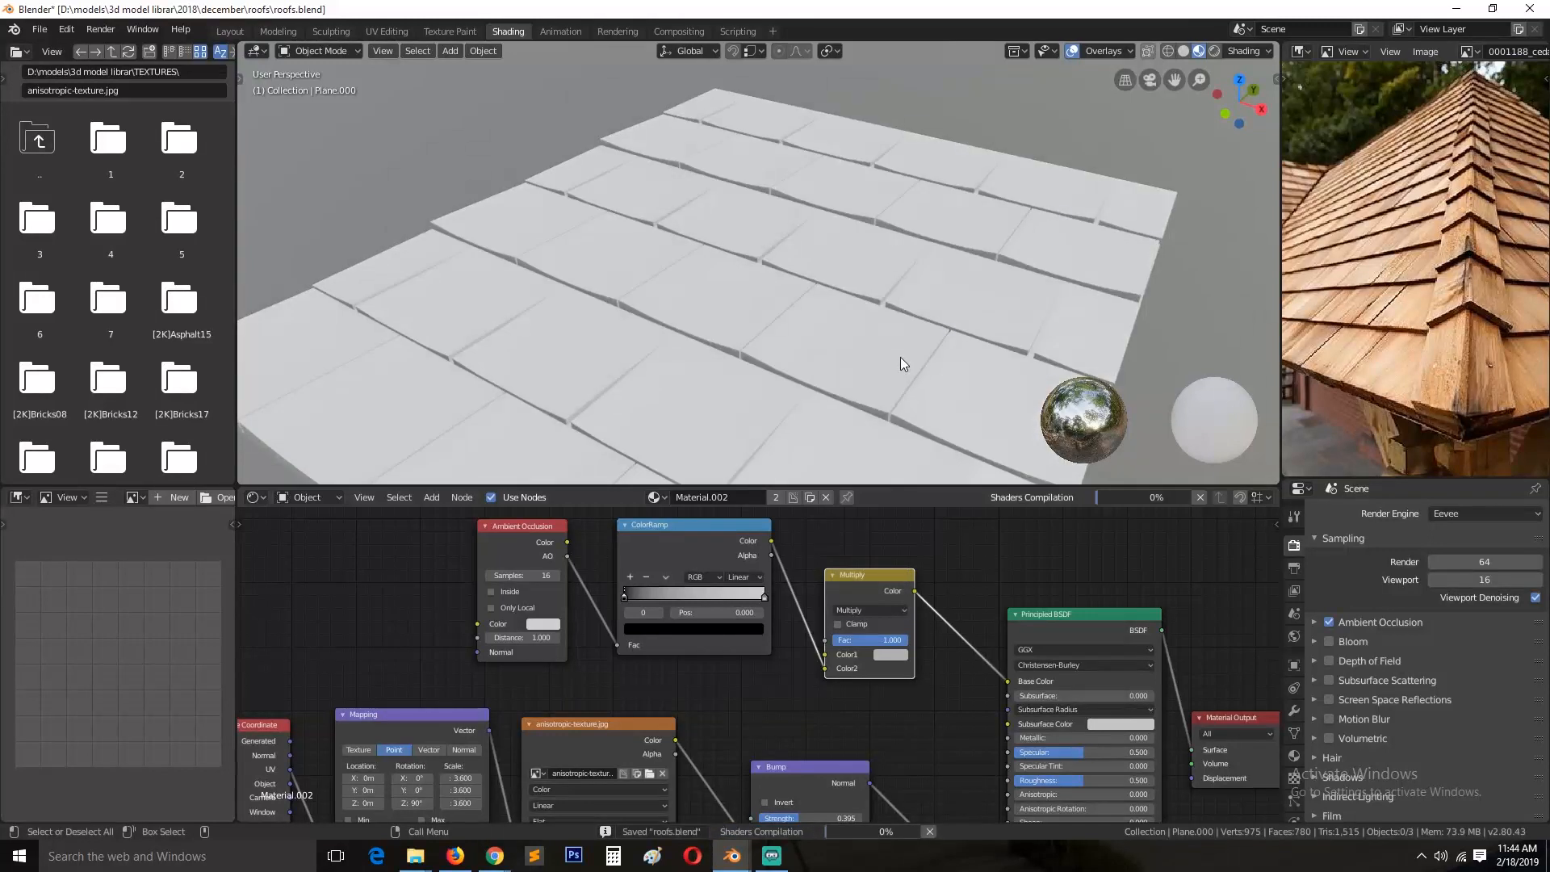
Step: Enable Screen Space Reflections, save the file and inspect the shingles up close
{"action": "left_click", "coordinate": [1329, 699]}
{"action": "key", "text": "ctrl+s"}
{"action": "middle_click_drag", "start_coordinate": [869, 426], "coordinate": [881, 362]}
{"action": "scroll", "coordinate": [923, 420], "scroll_direction": "up", "scroll_amount": 3}
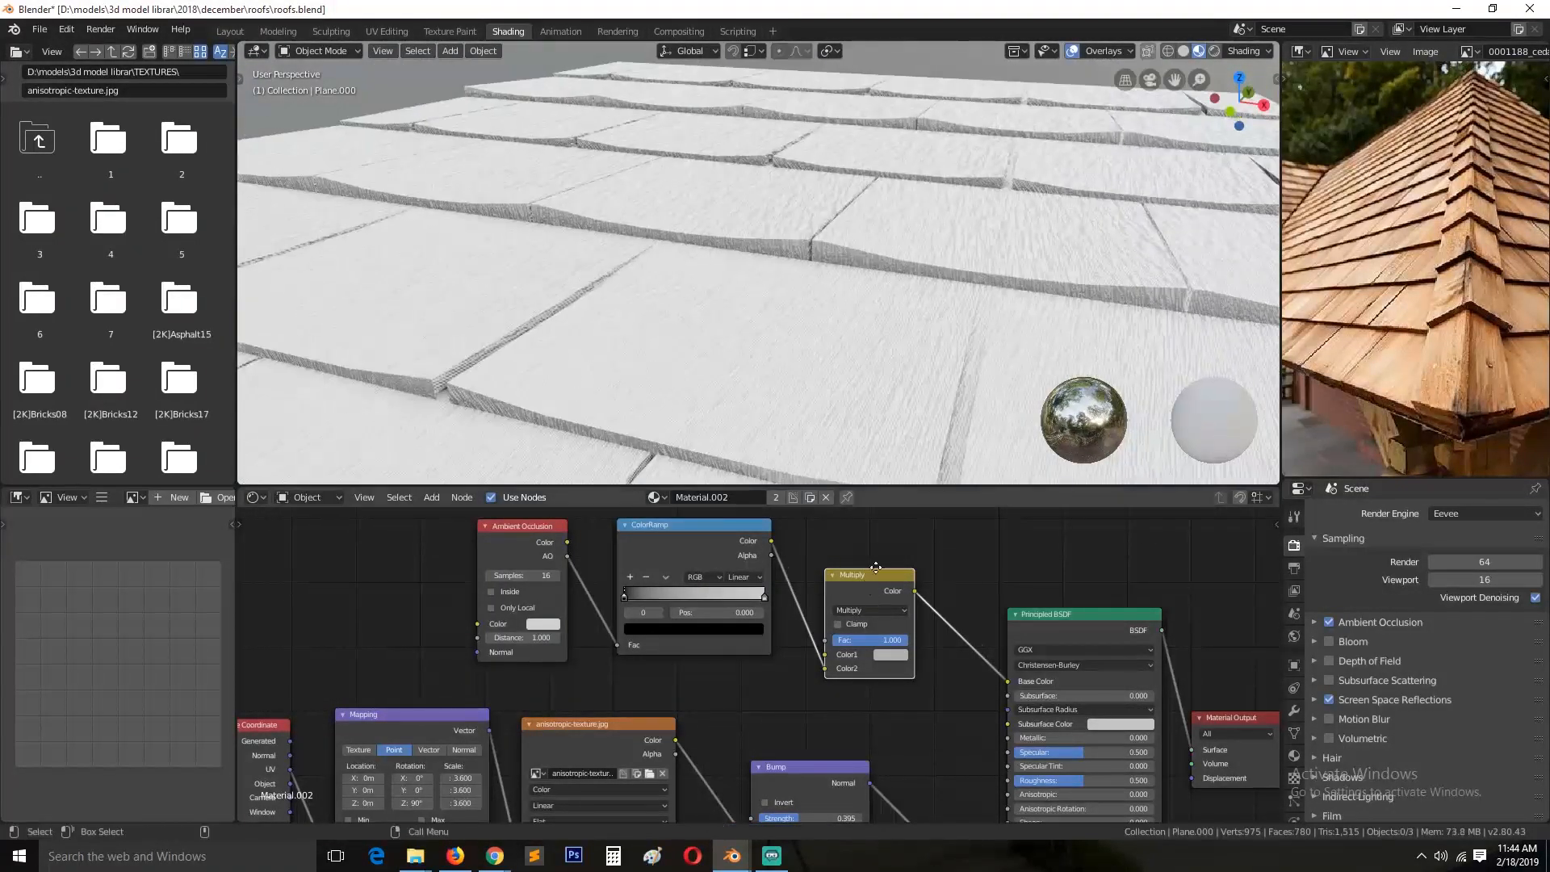
Step: Move the Multiply node, set the Ambient Occlusion ColorRamp's light stop to position 0.914 and save the file
{"action": "left_click_drag", "start_coordinate": [871, 575], "coordinate": [880, 511]}
{"action": "mouse_move", "coordinate": [637, 595]}
{"action": "left_mouse_down"}
{"action": "mouse_move", "coordinate": [715, 599]}
{"action": "mouse_move", "coordinate": [641, 594]}
{"action": "left_mouse_up"}
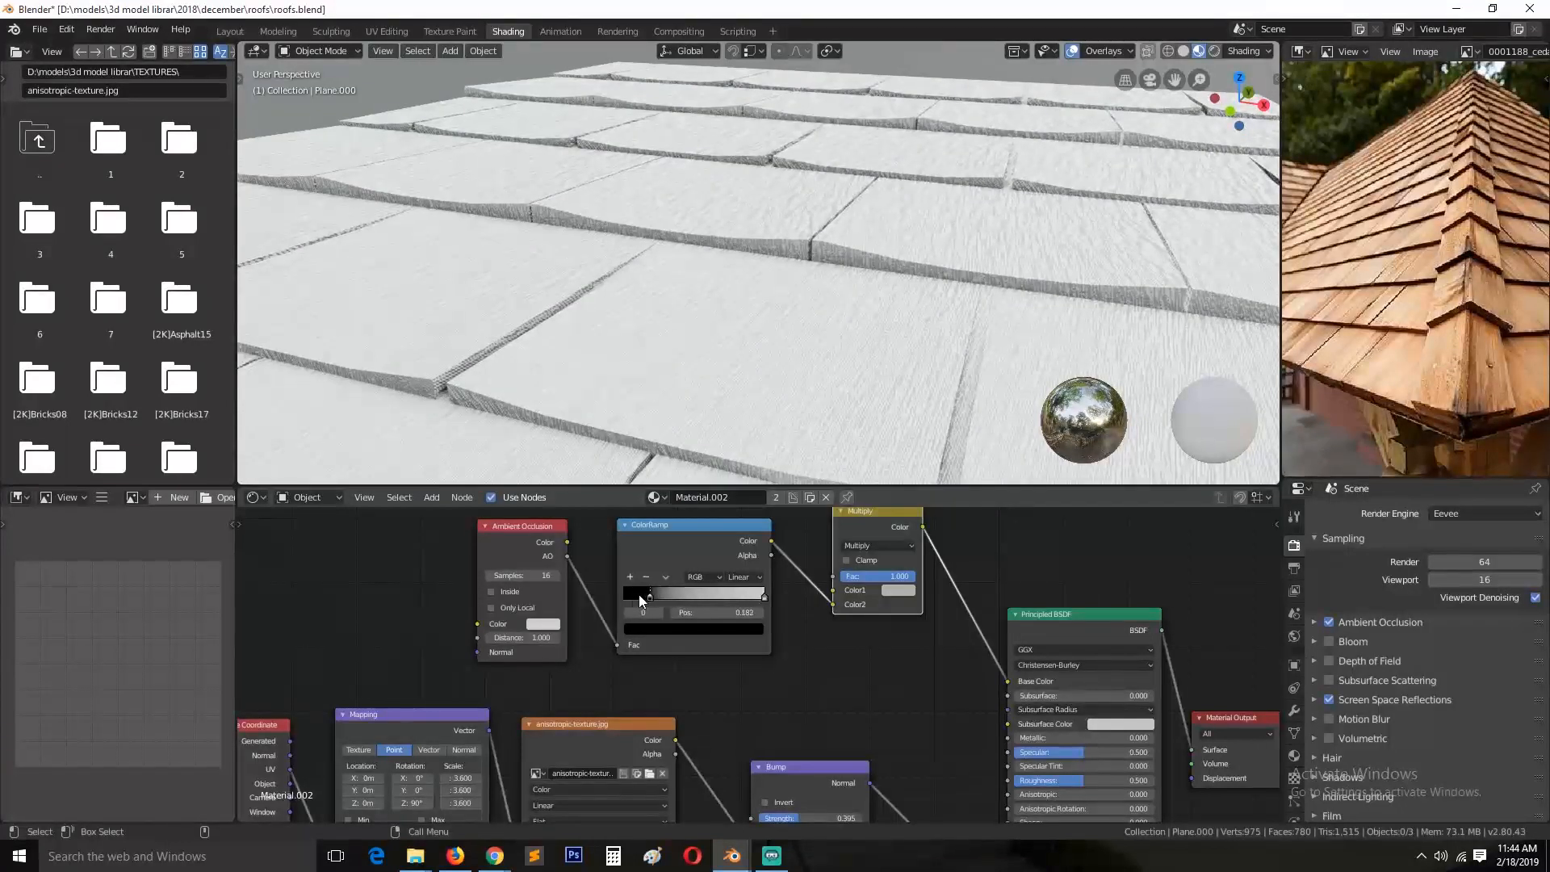
{"action": "left_click_drag", "start_coordinate": [768, 599], "coordinate": [680, 515]}
{"action": "scroll", "coordinate": [758, 678], "scroll_direction": "down", "scroll_amount": 2}
{"action": "left_click_drag", "start_coordinate": [570, 578], "coordinate": [579, 503]}
{"action": "scroll", "coordinate": [566, 598], "scroll_direction": "down", "scroll_amount": 1}
{"action": "key", "text": "ctrl+s"}
Step: Move the texture nodes away from the Bump node and preview a new ColorRamp fed by the anisotropic texture's Color
{"action": "left_click_drag", "start_coordinate": [501, 717], "coordinate": [468, 710]}
{"action": "left_click_drag", "start_coordinate": [409, 720], "coordinate": [311, 718]}
{"action": "left_click_drag", "start_coordinate": [629, 746], "coordinate": [581, 736]}
{"action": "left_click_drag", "start_coordinate": [536, 716], "coordinate": [448, 716]}
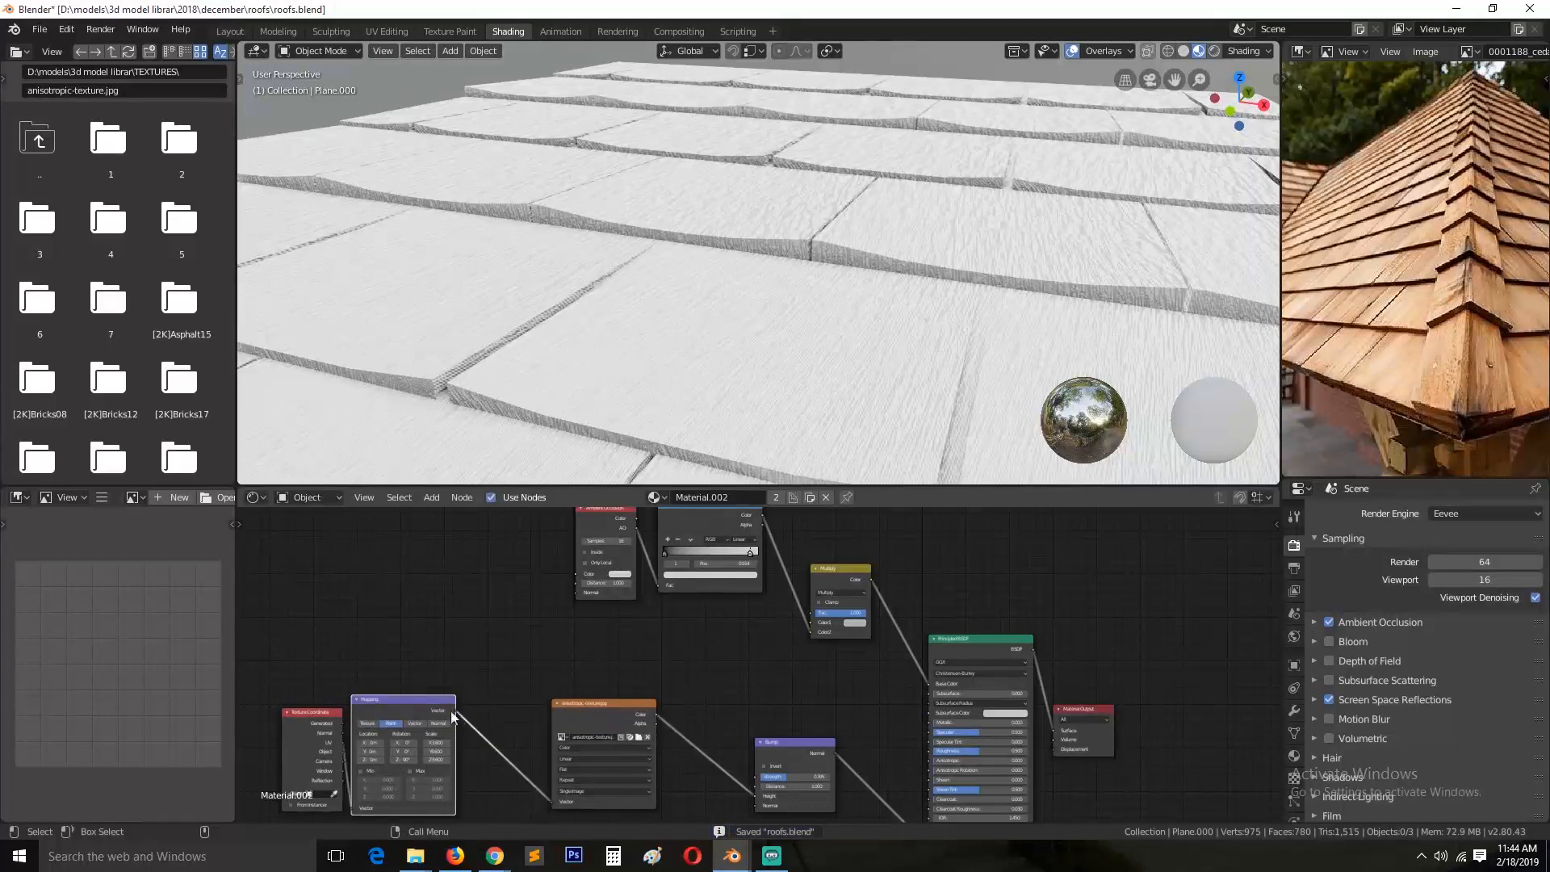
{"action": "left_click_drag", "start_coordinate": [604, 718], "coordinate": [542, 719]}
{"action": "key", "text": "shift+a"}
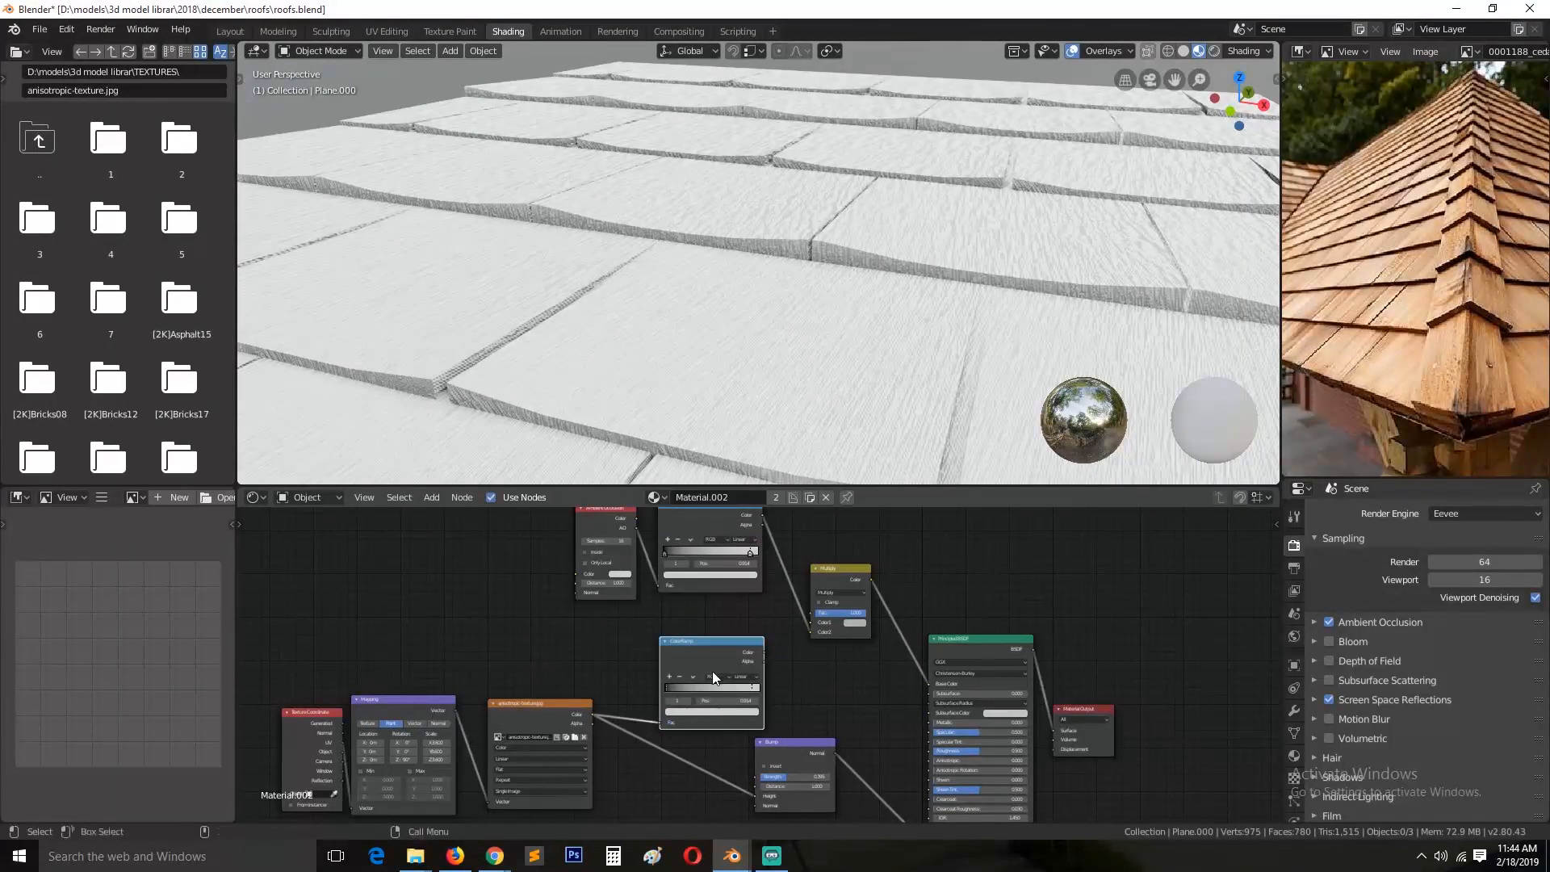
{"action": "left_click", "coordinate": [712, 672], "text": "ctrl+shift"}
Step: Move the new ColorRamp's first stop slightly inward and sample its colour from a shingle in the reference photo
{"action": "scroll", "coordinate": [710, 348], "scroll_direction": "up", "scroll_amount": 3}
{"action": "scroll", "coordinate": [638, 662], "scroll_direction": "up", "scroll_amount": 4}
{"action": "left_click_drag", "start_coordinate": [538, 728], "coordinate": [553, 730]}
{"action": "left_click", "coordinate": [604, 782]}
{"action": "left_click", "coordinate": [726, 678]}
{"action": "left_click", "coordinate": [1433, 405]}
Step: Add a middle stop to the anisotropic texture's ColorRamp and sample the middle and last stops' colours from the reference photo
{"action": "left_click", "coordinate": [648, 725], "text": "ctrl"}
{"action": "left_click", "coordinate": [652, 773]}
{"action": "left_click", "coordinate": [710, 690]}
{"action": "left_click", "coordinate": [1465, 365]}
{"action": "left_click", "coordinate": [721, 777]}
{"action": "left_click", "coordinate": [723, 686]}
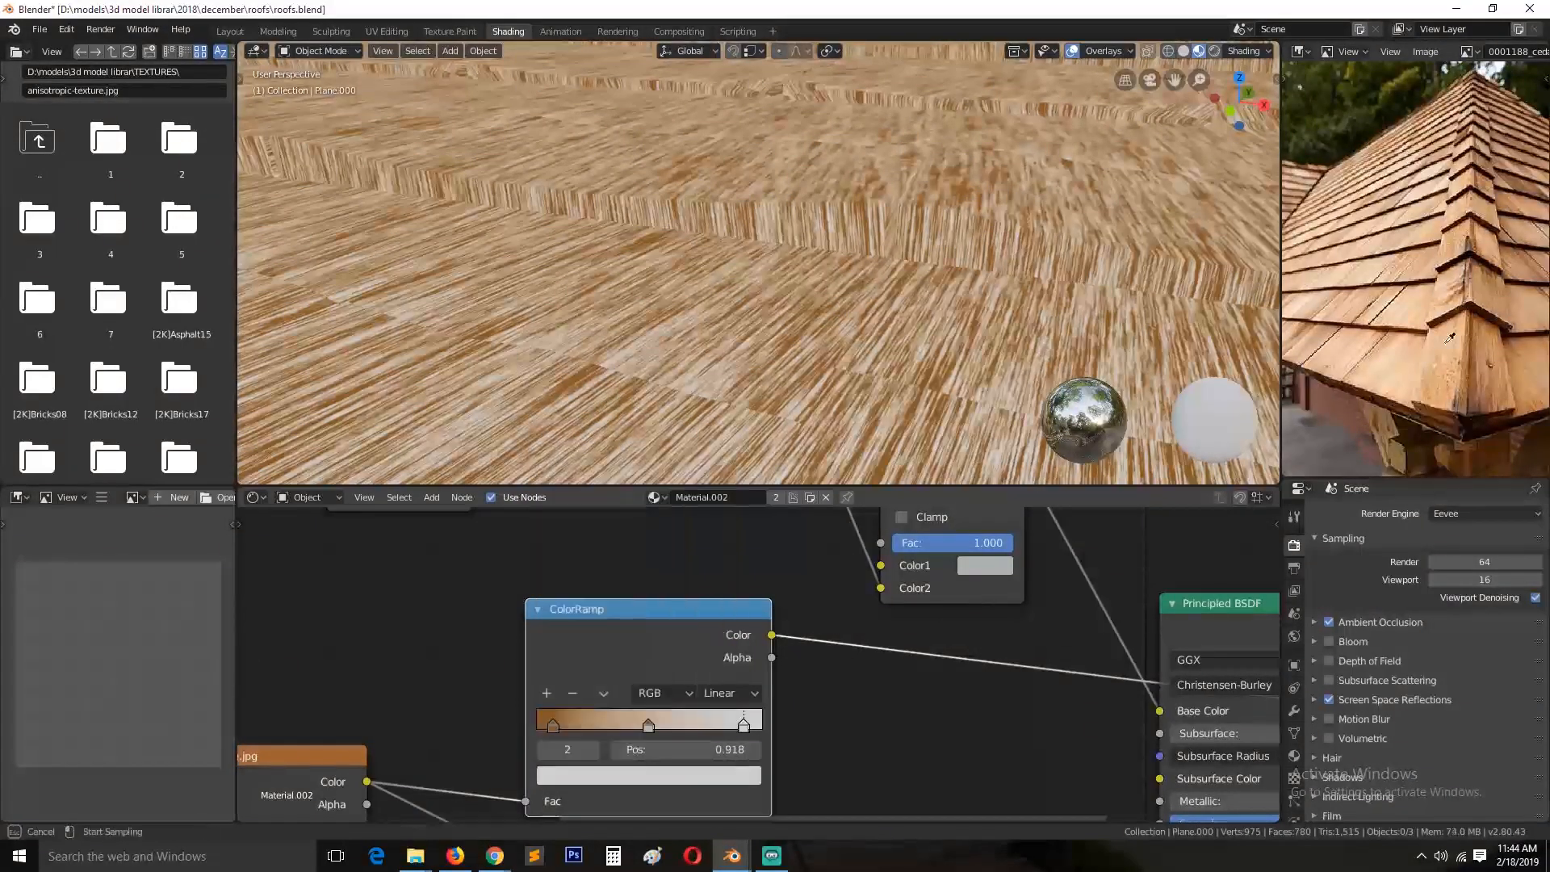
{"action": "left_click", "coordinate": [1460, 272]}
Step: Shift the ColorRamp's middle stop toward the last stop and change its colour to a saturated golden yellow
{"action": "left_click_drag", "start_coordinate": [646, 725], "coordinate": [688, 725]}
{"action": "left_click", "coordinate": [679, 776]}
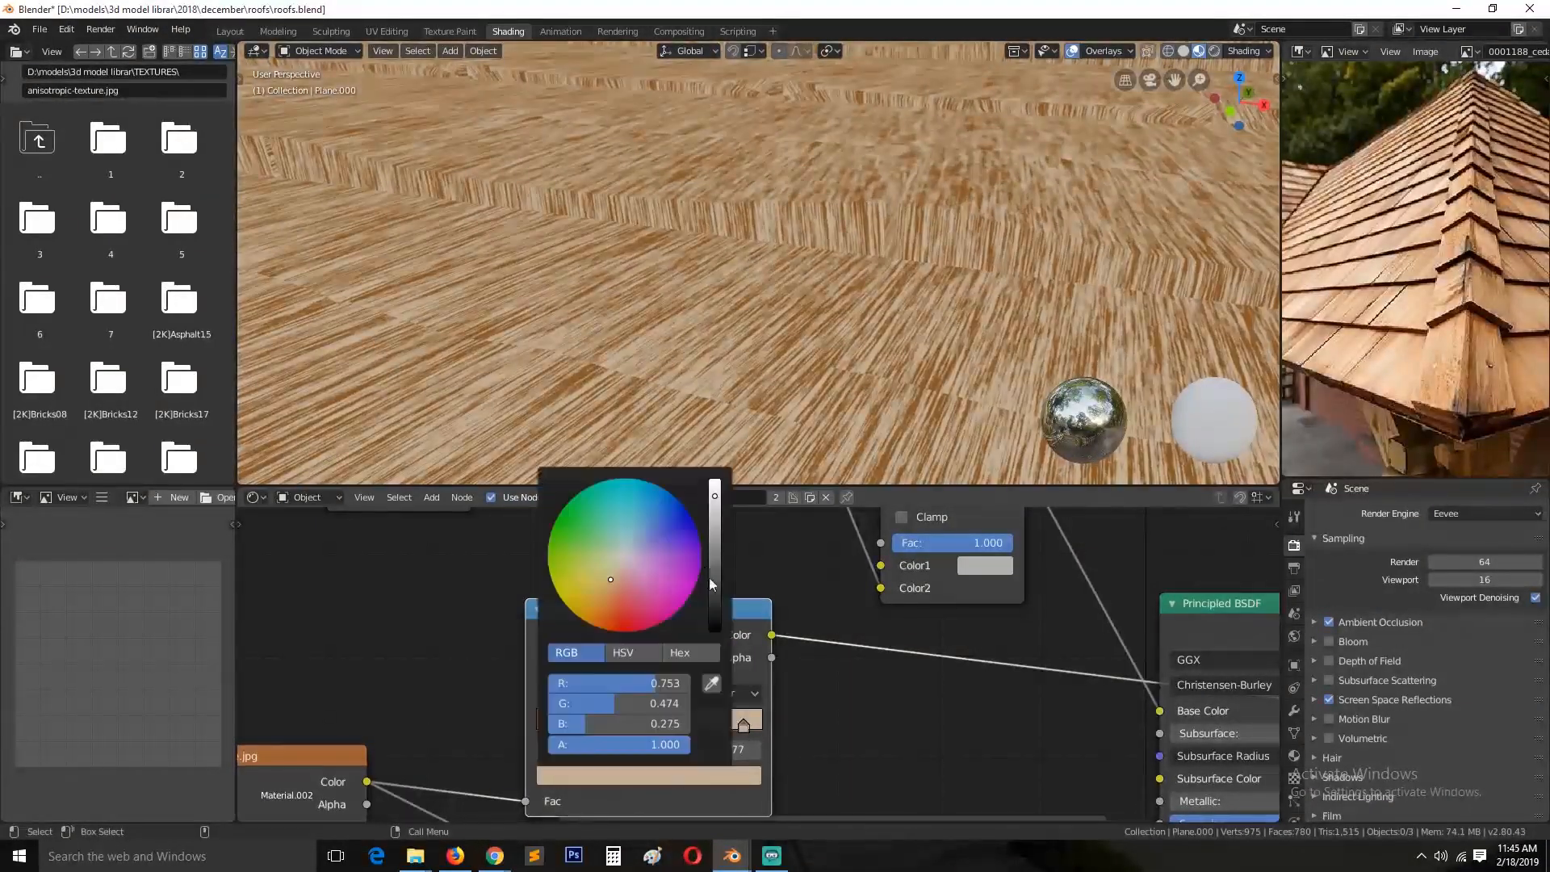
{"action": "left_click_drag", "start_coordinate": [636, 573], "coordinate": [590, 609]}
Step: Darken the ColorRamp's last stop at position 0.918 to a dark brown and save the file
{"action": "left_click", "coordinate": [743, 725]}
{"action": "left_click", "coordinate": [707, 775]}
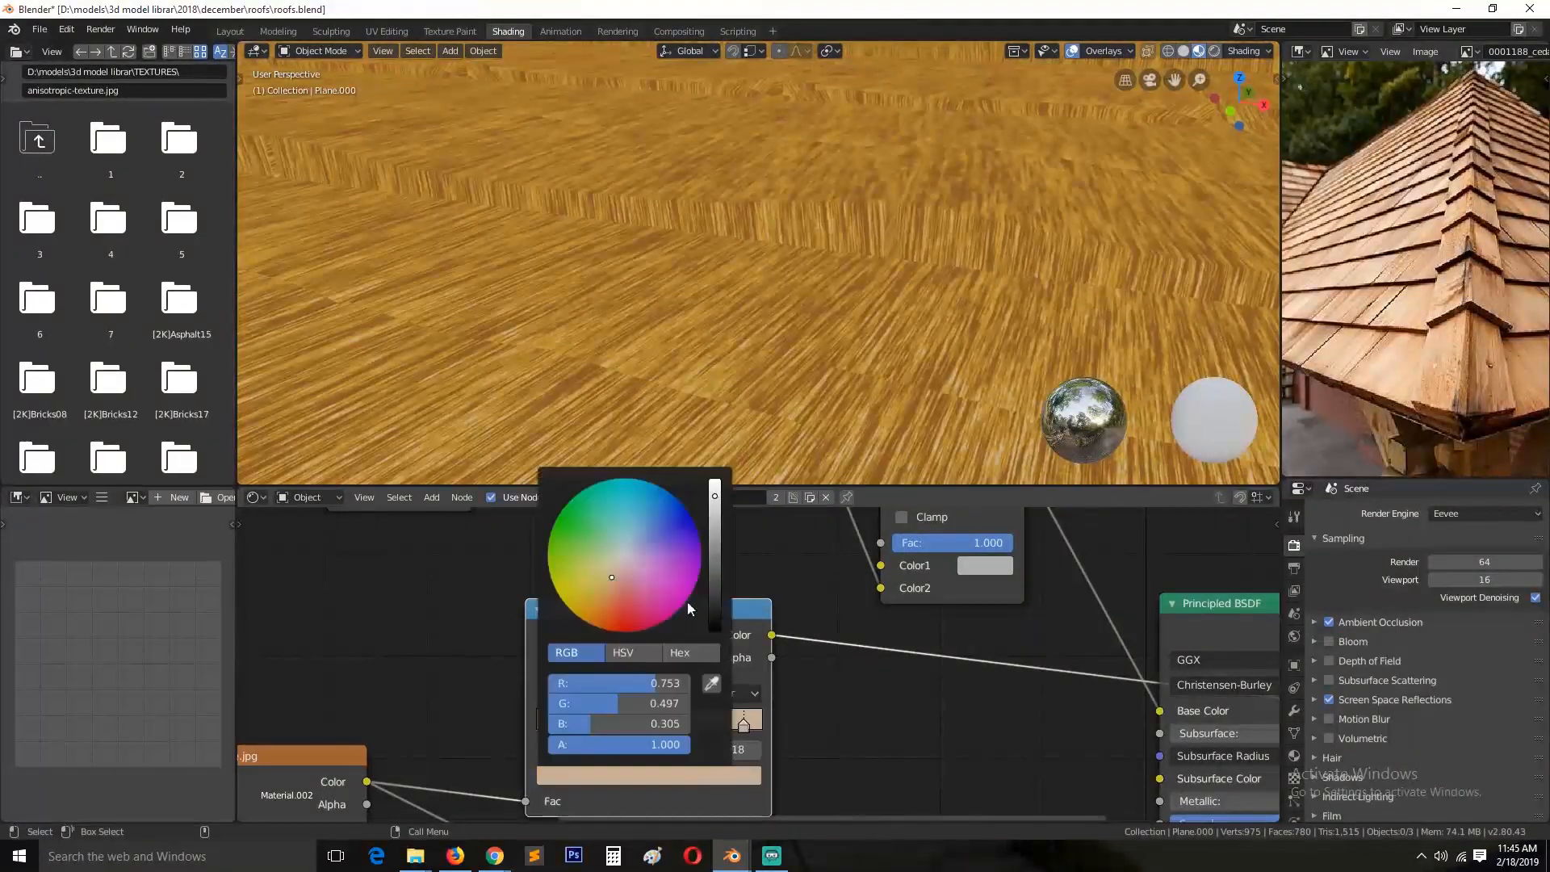
{"action": "left_click_drag", "start_coordinate": [714, 495], "coordinate": [714, 579]}
{"action": "scroll", "coordinate": [851, 427], "scroll_direction": "down", "scroll_amount": 8}
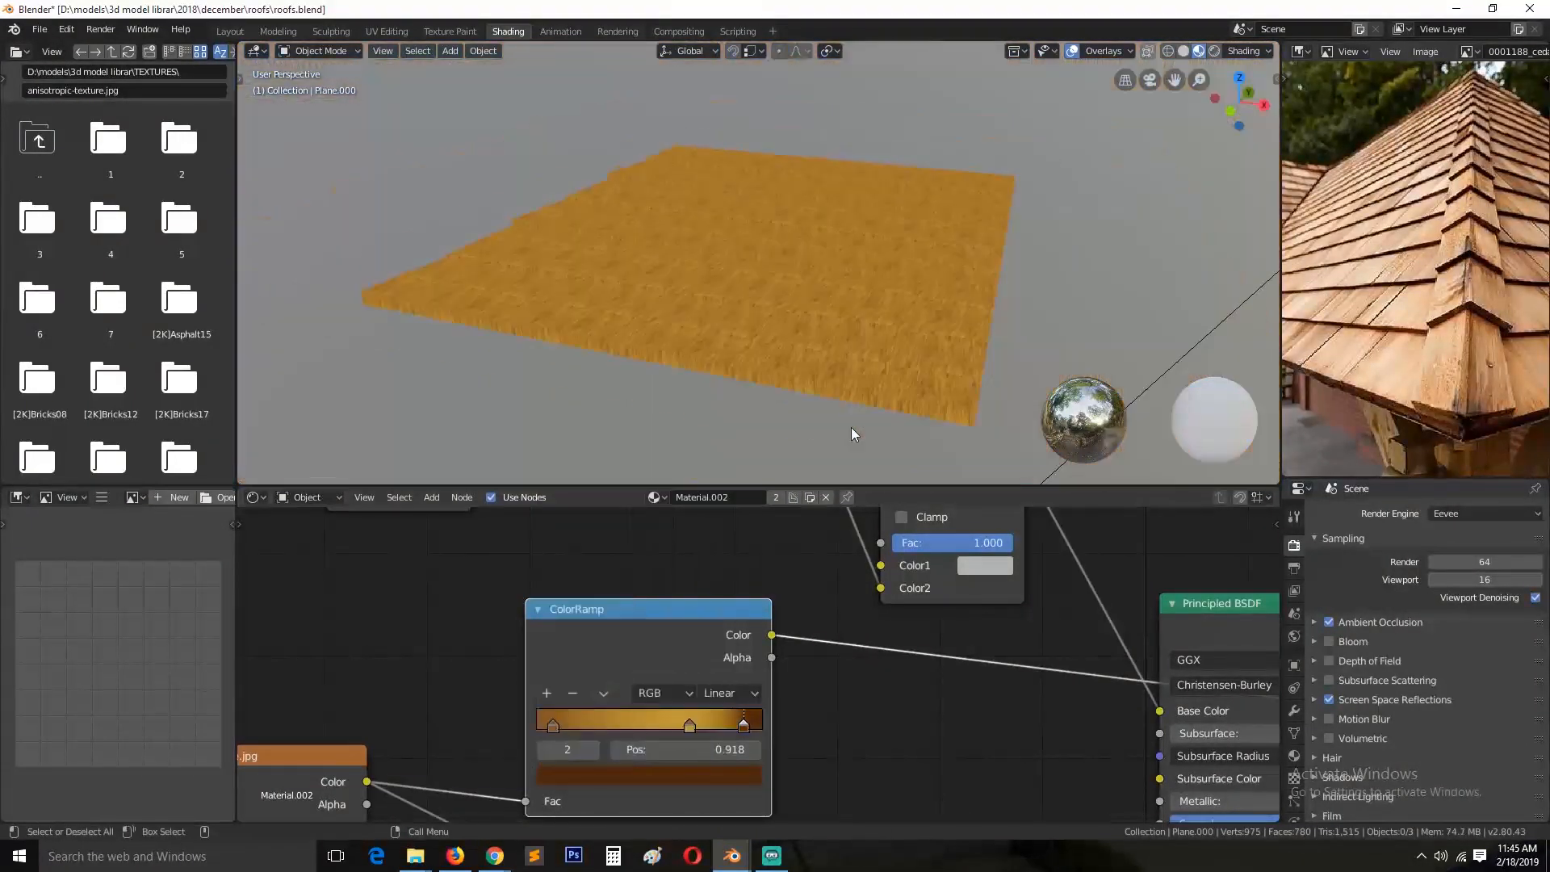
{"action": "scroll", "coordinate": [851, 427], "scroll_direction": "up", "scroll_amount": 7}
{"action": "key", "text": "ctrl+s"}
{"action": "scroll", "coordinate": [758, 545], "scroll_direction": "down", "scroll_amount": 3}
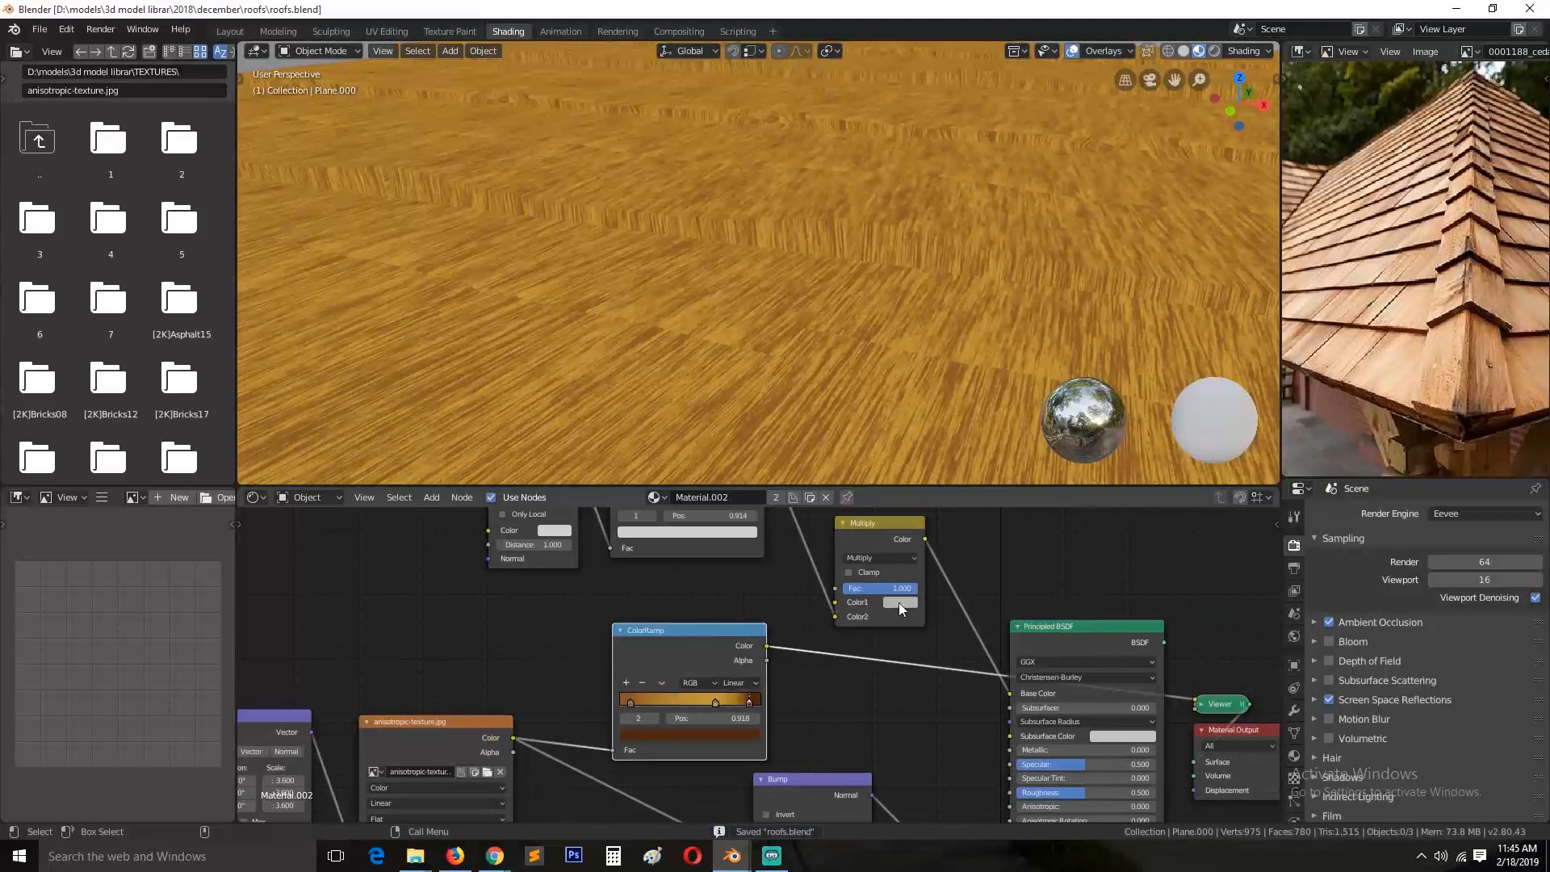
Step: Connect the anisotropic texture's ColorRamp to the Multiply node's Color1, preview the Principled BSDF on the roof and save
{"action": "left_click_drag", "start_coordinate": [880, 554], "coordinate": [896, 595]}
{"action": "left_click", "coordinate": [935, 526], "text": "ctrl+shift"}
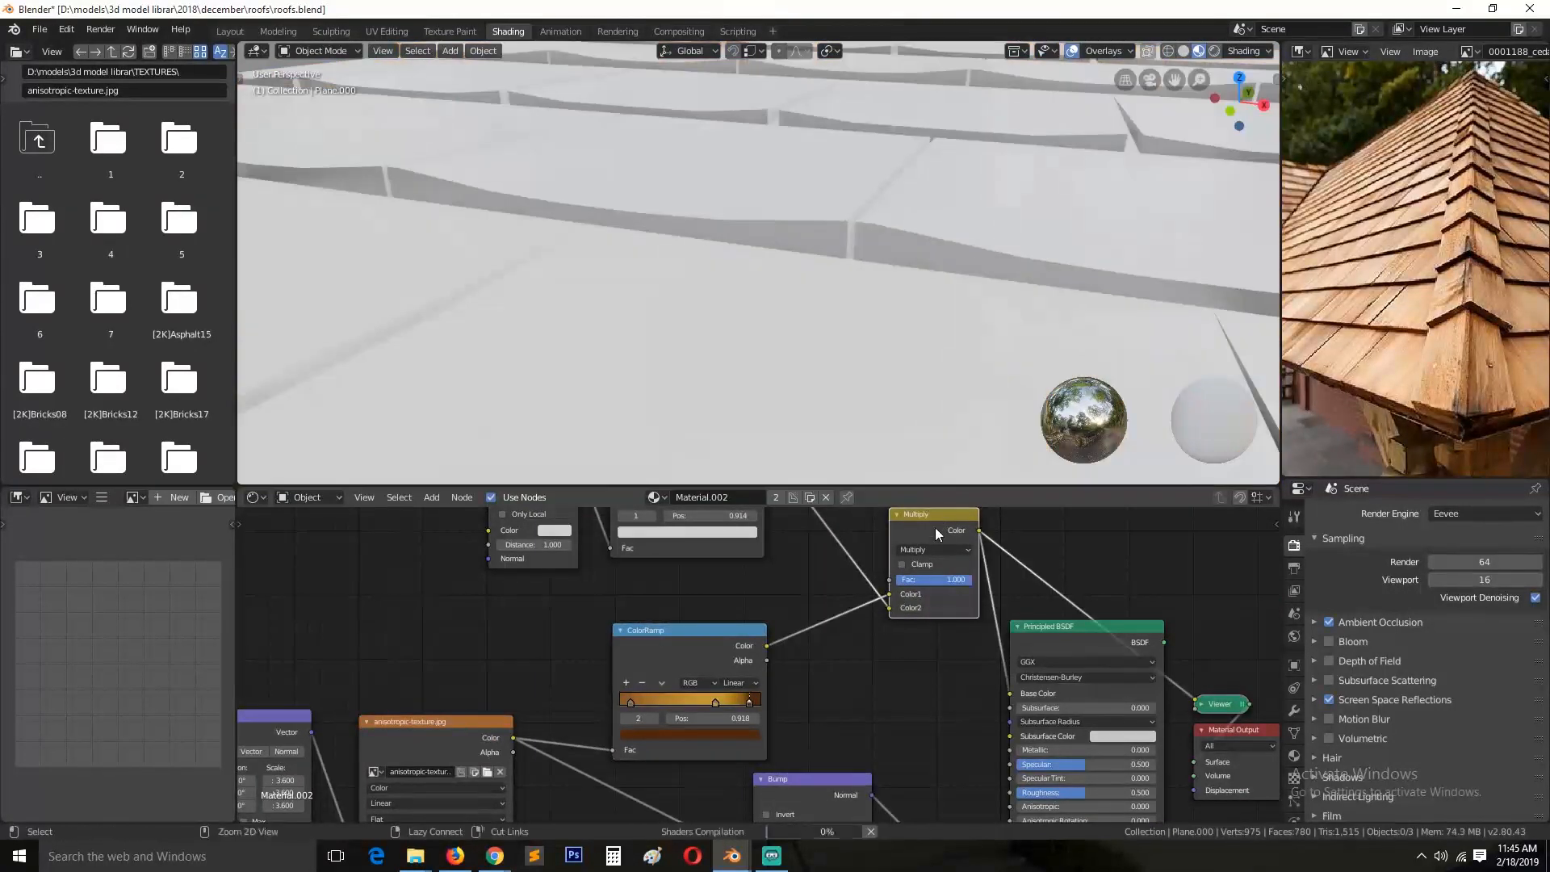
{"action": "left_click", "coordinate": [1066, 641], "text": "ctrl+shift"}
{"action": "key", "text": "ctrl+s"}
Step: Examine the shingles' wood grain and edges from several angles along with the Ambient Occlusion nodes
{"action": "scroll", "coordinate": [867, 343], "scroll_direction": "down", "scroll_amount": 4}
{"action": "mouse_move", "coordinate": [867, 342]}
{"action": "middle_mouse_down"}
{"action": "mouse_move", "coordinate": [792, 397]}
{"action": "mouse_move", "coordinate": [893, 339]}
{"action": "middle_mouse_up"}
{"action": "middle_click_drag", "start_coordinate": [901, 412], "coordinate": [925, 344]}
{"action": "scroll", "coordinate": [925, 344], "scroll_direction": "up", "scroll_amount": 4}
{"action": "middle_click_drag", "start_coordinate": [751, 645], "coordinate": [900, 518]}
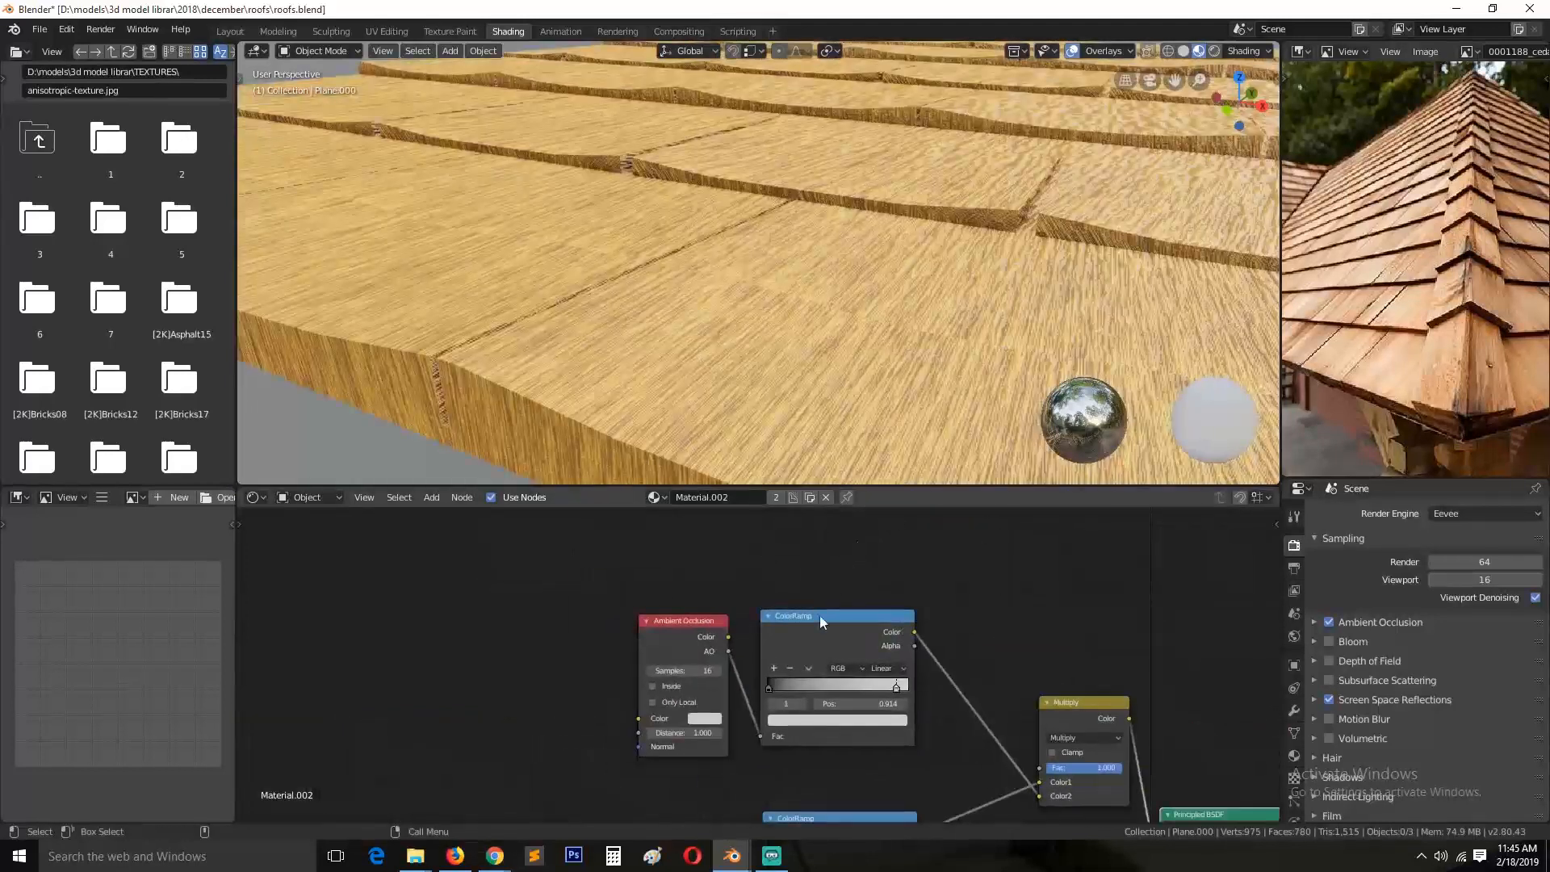
{"action": "middle_click_drag", "start_coordinate": [686, 683], "coordinate": [854, 696]}
{"action": "left_click_drag", "start_coordinate": [437, 642], "coordinate": [342, 668]}
{"action": "key", "text": "ctrl+s"}
{"action": "middle_click_drag", "start_coordinate": [604, 402], "coordinate": [594, 371]}
{"action": "middle_click_drag", "start_coordinate": [829, 629], "coordinate": [691, 757]}
{"action": "middle_click_drag", "start_coordinate": [441, 716], "coordinate": [535, 607]}
{"action": "key", "text": "shift+a"}
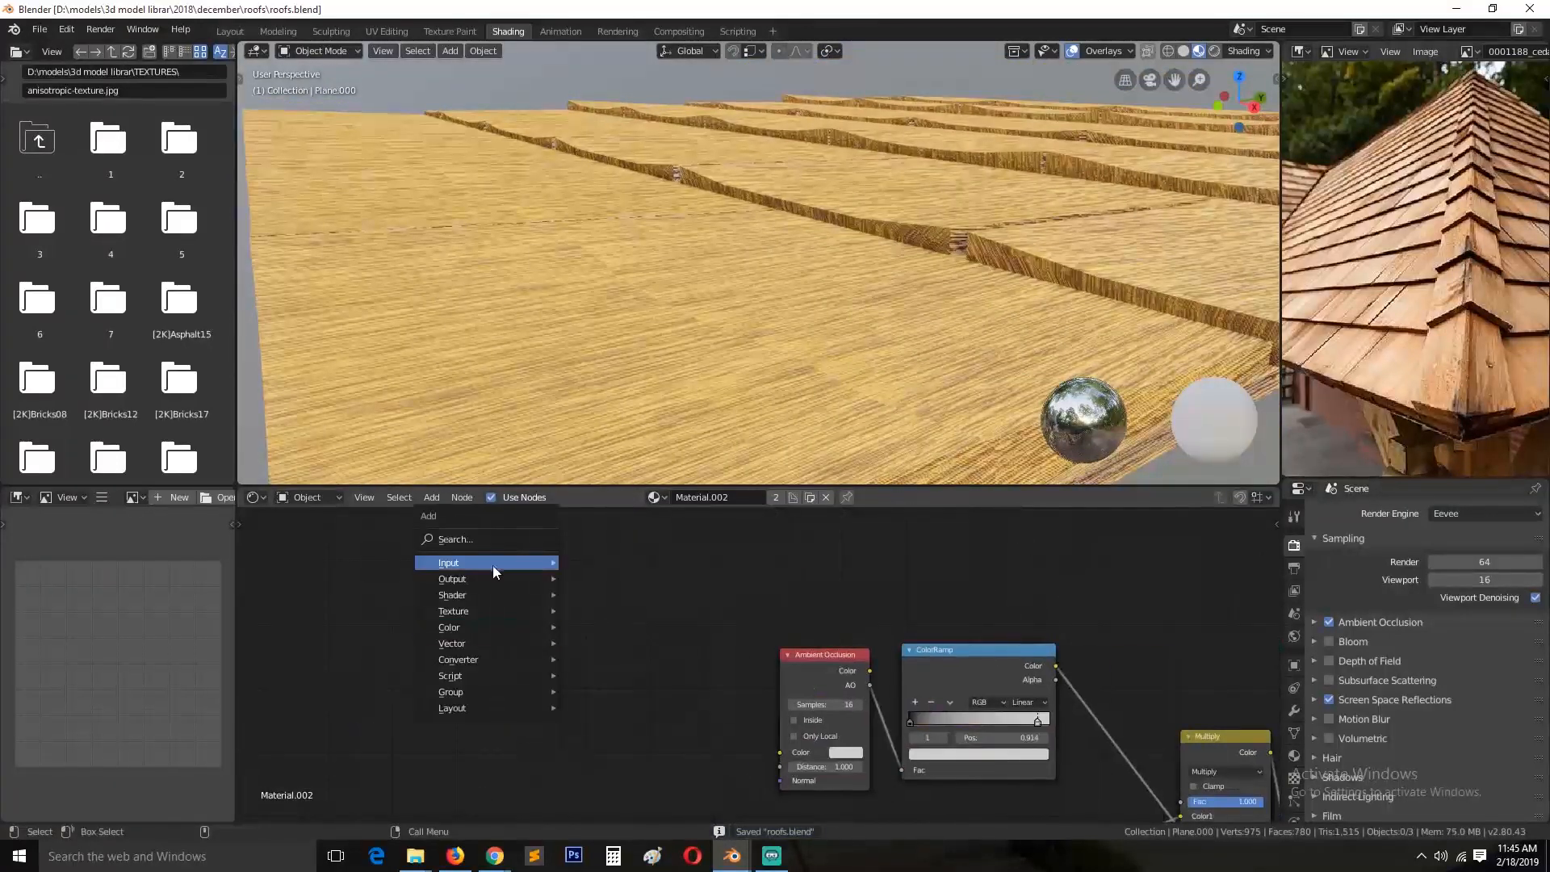
{"action": "mouse_move", "coordinate": [541, 562]}
{"action": "left_click", "coordinate": [610, 369]}
{"action": "left_click", "coordinate": [567, 525]}
{"action": "left_click", "coordinate": [598, 518], "text": "ctrl+shift"}
{"action": "left_click", "coordinate": [598, 517], "text": "ctrl+shift"}
{"action": "key", "text": "x"}
Step: Add a Gradient Texture node away from the Ambient Occlusion node and preview its linear gradient on the roof
{"action": "key", "text": "shift+a"}
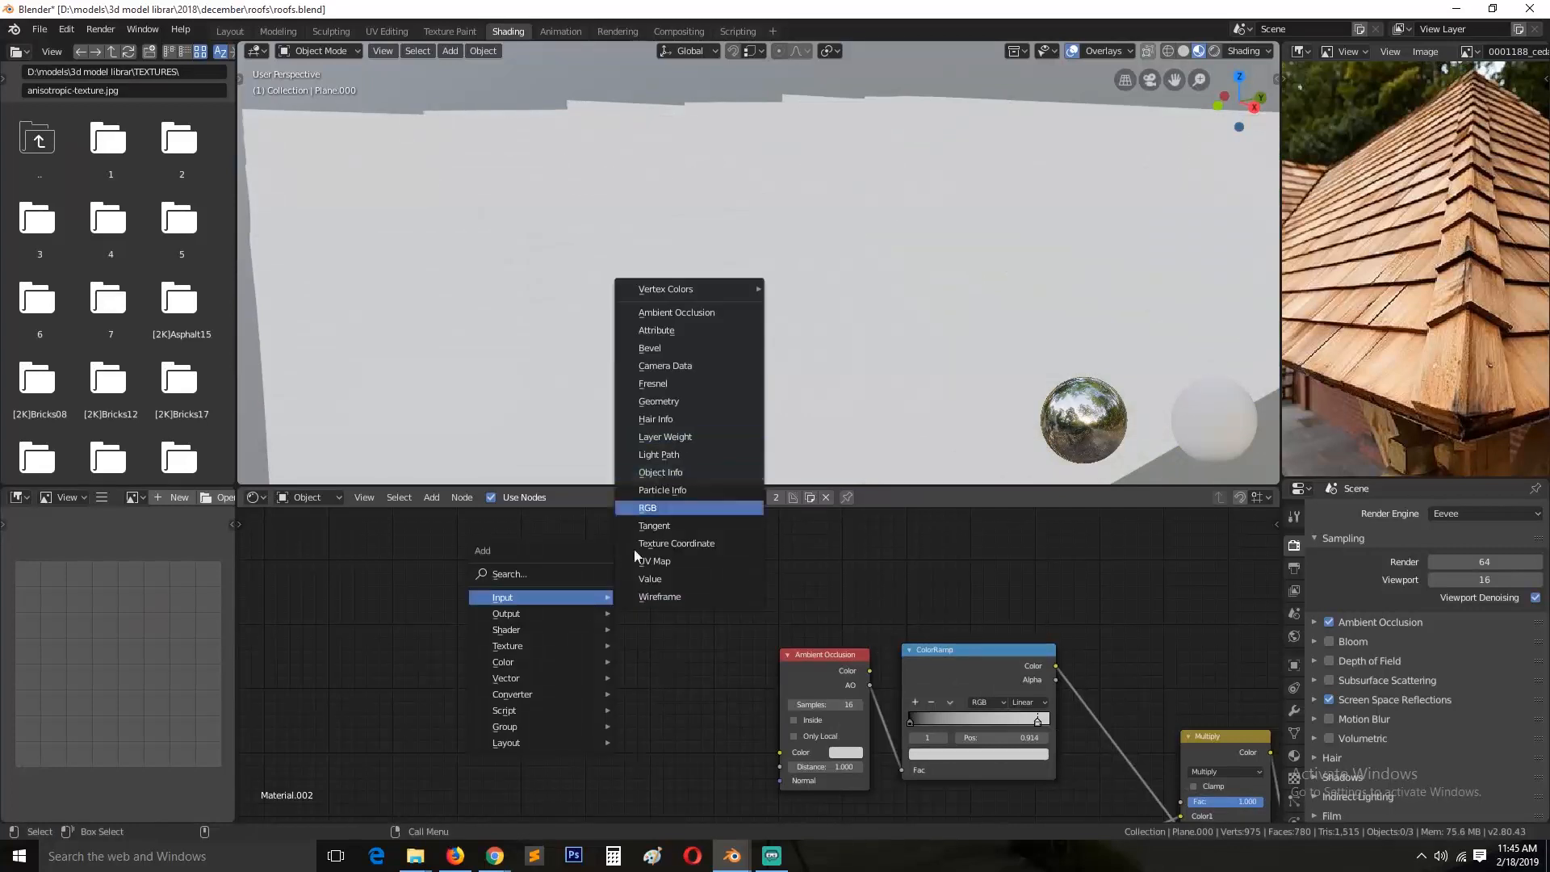
{"action": "mouse_move", "coordinate": [535, 646]}
{"action": "left_click", "coordinate": [680, 489]}
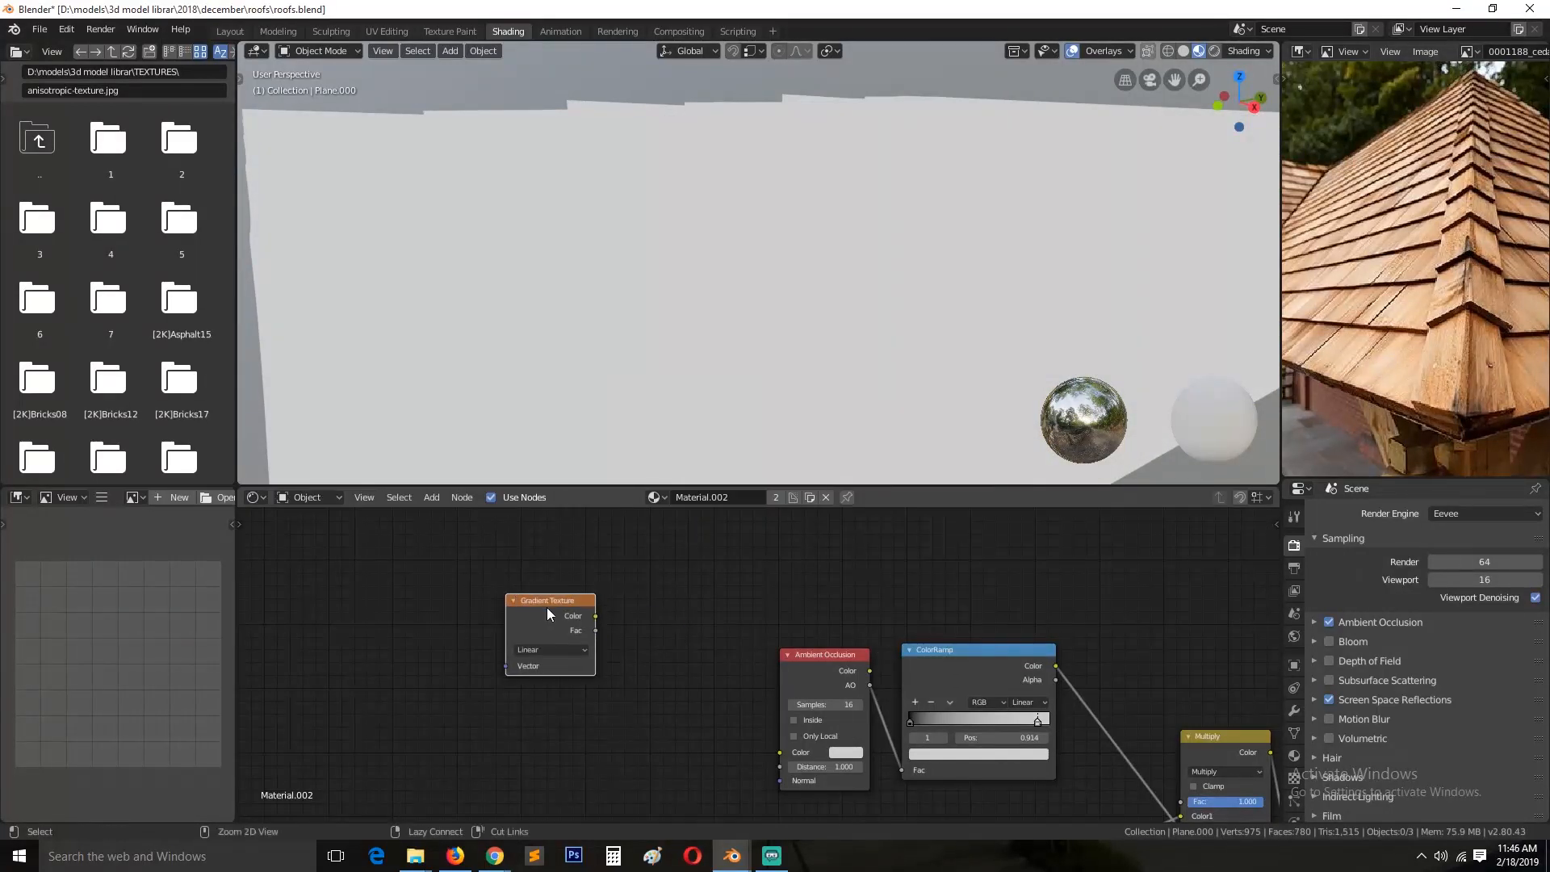
{"action": "left_click", "coordinate": [456, 588]}
{"action": "left_click_drag", "start_coordinate": [505, 591], "coordinate": [1180, 816]}
{"action": "key", "text": "shift+a"}
{"action": "middle_click_drag", "start_coordinate": [787, 191], "coordinate": [799, 244]}
{"action": "scroll", "coordinate": [551, 392], "scroll_direction": "down", "scroll_amount": 5}
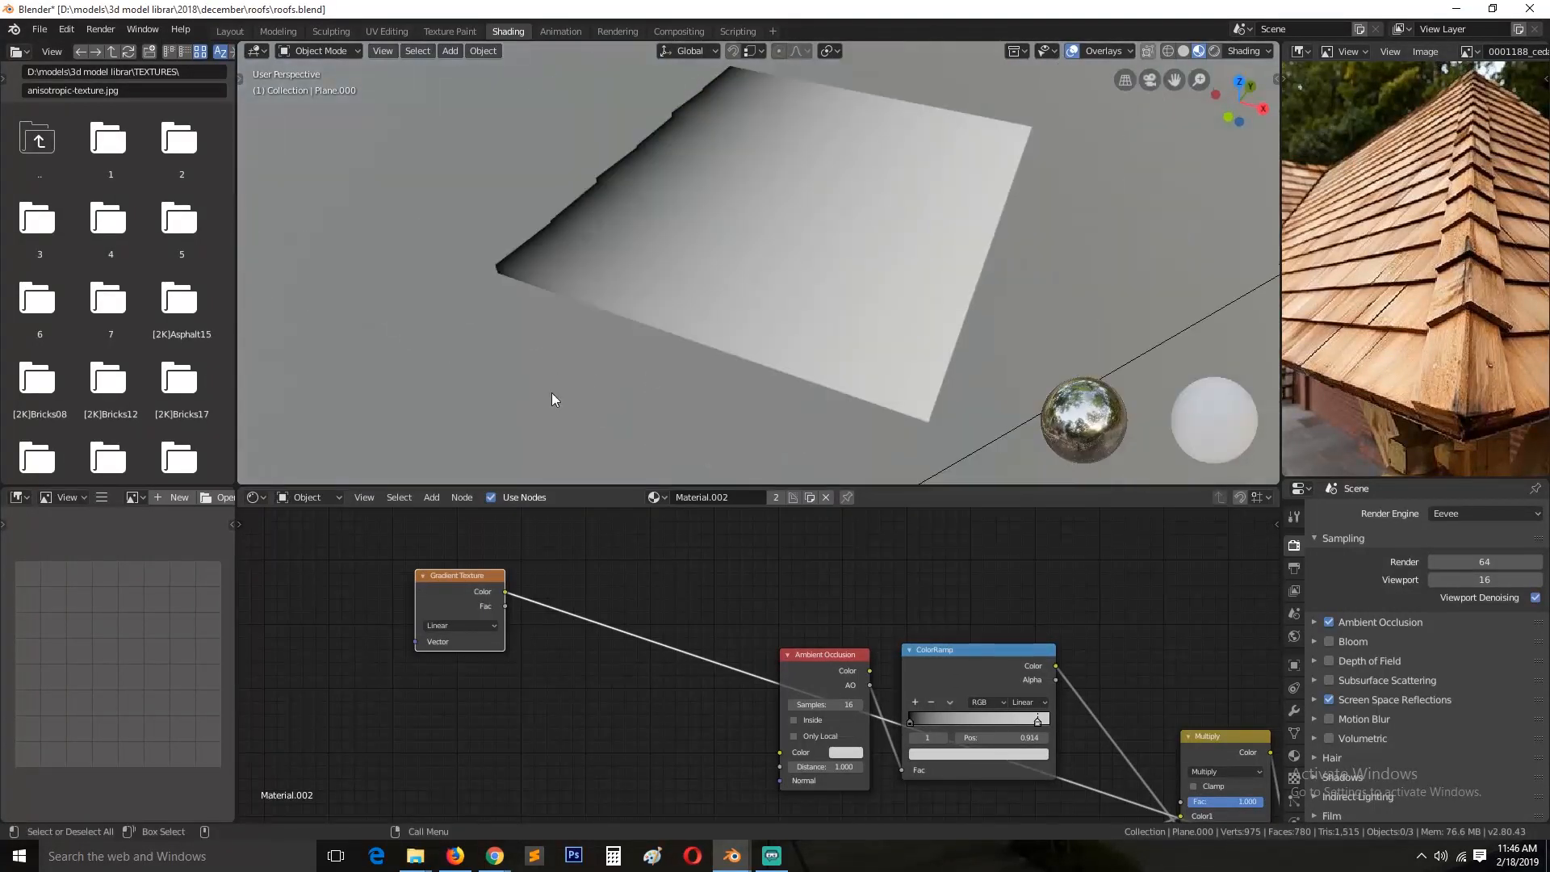
Step: Add a cube beside the roof, assign Material.002 to it, reselect the roof and save the file
{"action": "key", "text": "shift+a"}
{"action": "left_click", "coordinate": [646, 370]}
{"action": "key", "text": "g"}
{"action": "left_click", "coordinate": [1130, 330]}
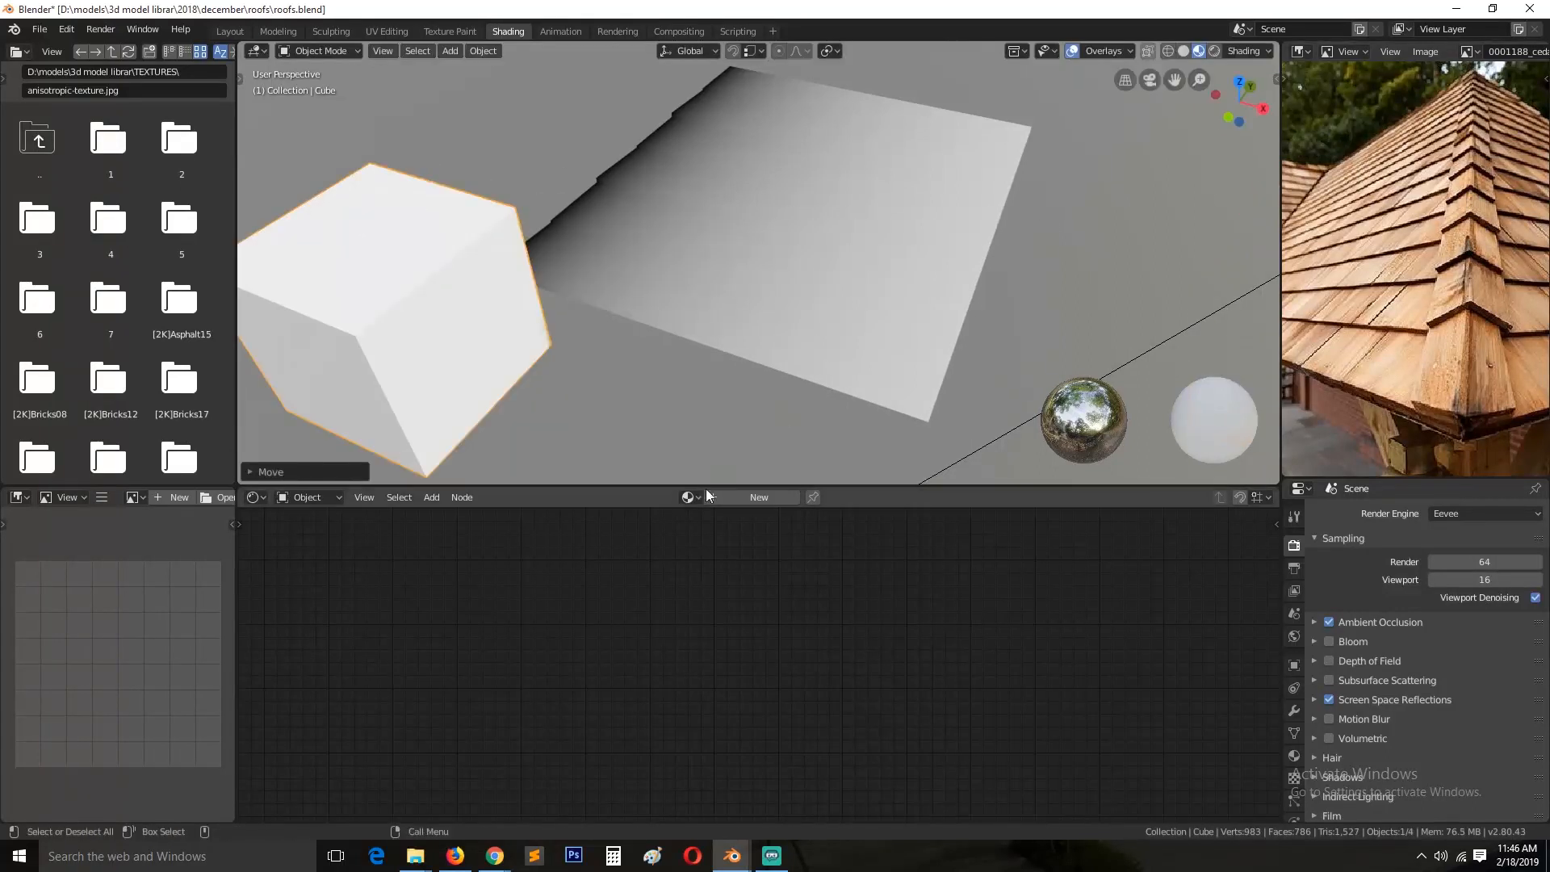
{"action": "left_click", "coordinate": [715, 323]}
{"action": "left_click", "coordinate": [431, 334]}
{"action": "left_click", "coordinate": [691, 498]}
{"action": "left_click", "coordinate": [714, 553]}
{"action": "left_click", "coordinate": [768, 355]}
{"action": "key", "text": "ctrl+s"}
Step: Insert a duplicate of the Ambient Occlusion ColorRamp after the Gradient Texture and add Texture Coordinate and Mapping nodes before it
{"action": "left_click", "coordinate": [965, 660]}
{"action": "key", "text": "shift+d"}
{"action": "left_click", "coordinate": [620, 578]}
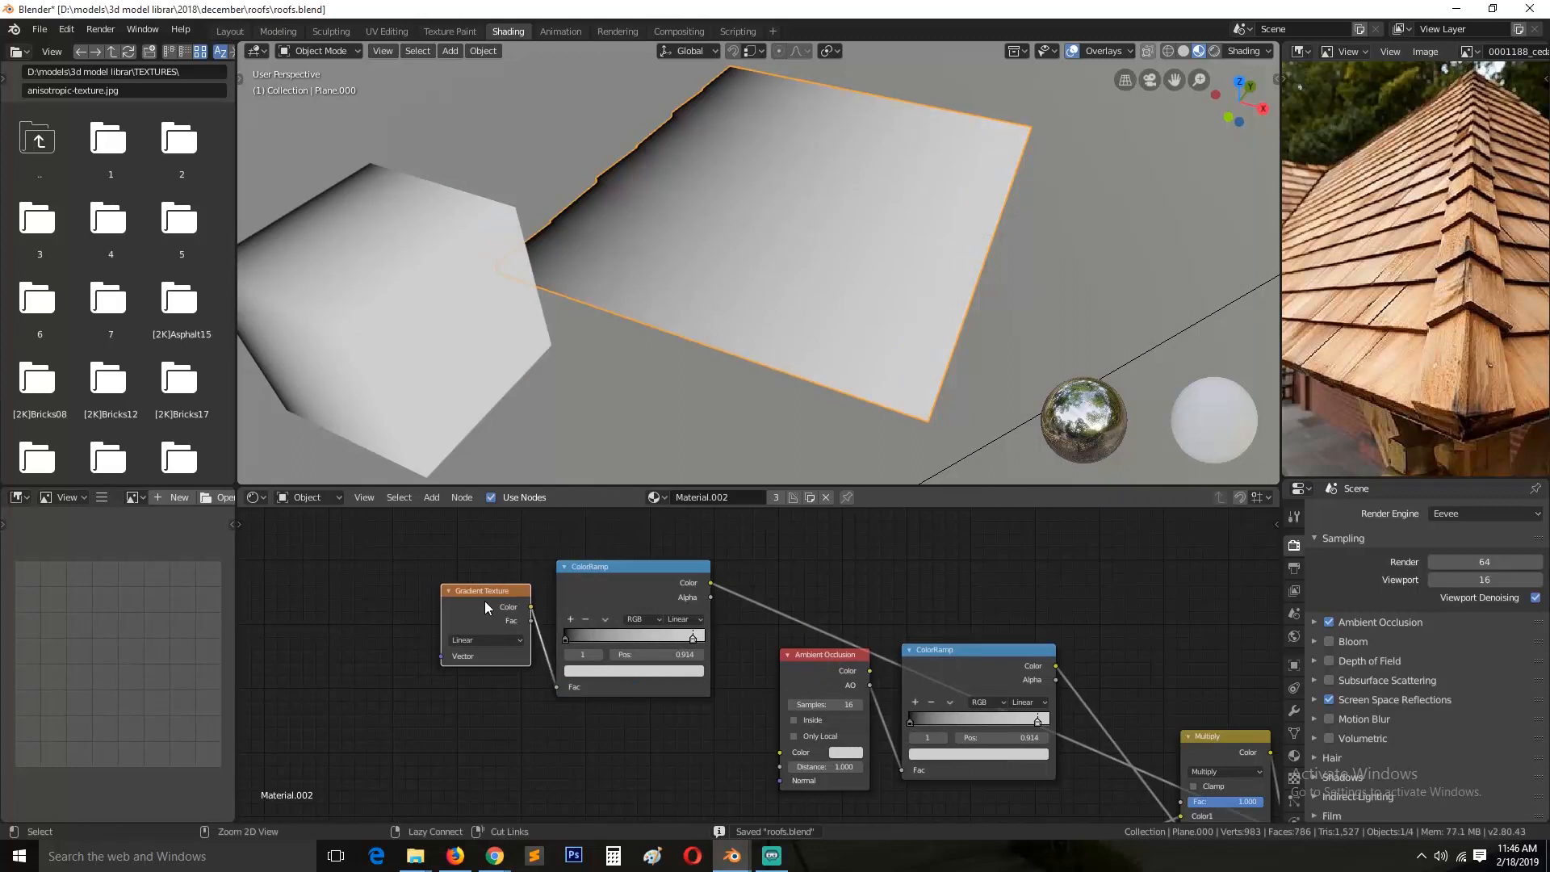
{"action": "key", "text": "ctrl+t"}
Step: Try a 90° Z rotation in the Gradient Texture's Mapping node and reset it
{"action": "left_click", "coordinate": [521, 627]}
{"action": "type", "text": "90"}
{"action": "key", "text": "Return"}
{"action": "scroll", "coordinate": [709, 242], "scroll_direction": "down", "scroll_amount": 3}
{"action": "middle_click_drag", "start_coordinate": [709, 242], "coordinate": [677, 161]}
{"action": "scroll", "coordinate": [687, 186], "scroll_direction": "up", "scroll_amount": 3}
{"action": "left_click_drag", "start_coordinate": [976, 636], "coordinate": [1034, 639]}
{"action": "key", "text": "BackSpace"}
Step: Set the Gradient Texture Mapping node's Y rotation to 90° and inspect the gradient on the shingles
{"action": "left_click", "coordinate": [525, 611]}
{"action": "type", "text": "90"}
{"action": "key", "text": "Return"}
{"action": "scroll", "coordinate": [726, 234], "scroll_direction": "up", "scroll_amount": 4}
{"action": "middle_click_drag", "start_coordinate": [767, 210], "coordinate": [734, 234]}
Step: Set the gradient ColorRamp's dark stop to position 0.414 and its light stop to 0.927, and save the file
{"action": "left_click_drag", "start_coordinate": [818, 639], "coordinate": [883, 637]}
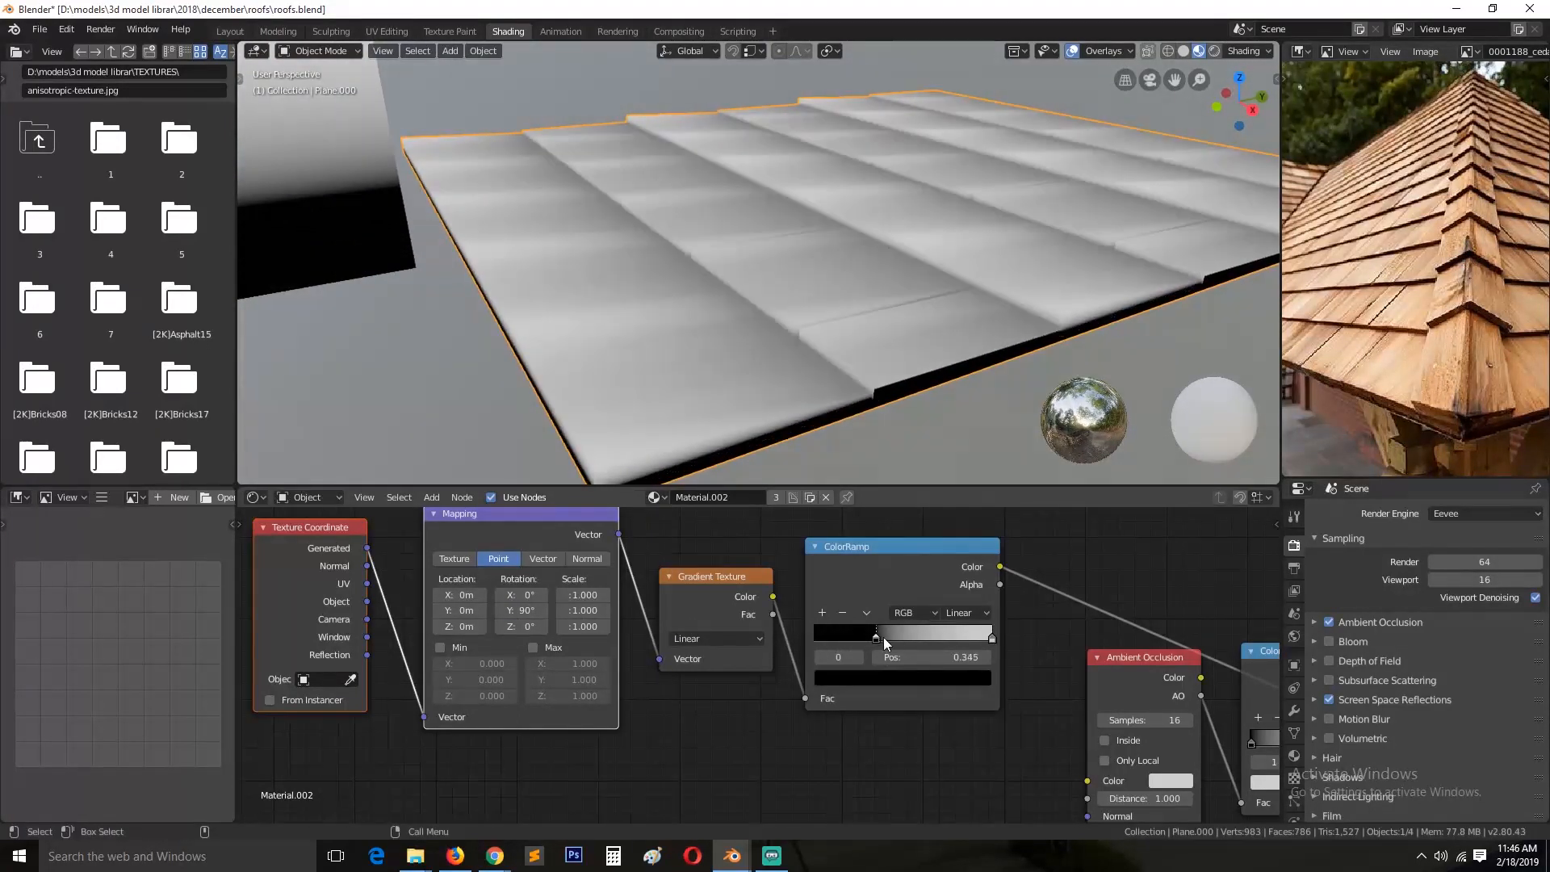
{"action": "left_click_drag", "start_coordinate": [989, 634], "coordinate": [888, 638]}
{"action": "middle_click_drag", "start_coordinate": [905, 317], "coordinate": [857, 326]}
{"action": "key", "text": "ctrl+s"}
Step: Move the Ambient Occlusion ColorRamp slightly up and check the gradient over the whole roof
{"action": "scroll", "coordinate": [848, 328], "scroll_direction": "down", "scroll_amount": 3}
{"action": "middle_click_drag", "start_coordinate": [940, 646], "coordinate": [899, 651]}
{"action": "middle_click_drag", "start_coordinate": [1252, 676], "coordinate": [931, 656]}
{"action": "left_click_drag", "start_coordinate": [970, 652], "coordinate": [992, 626]}
{"action": "scroll", "coordinate": [703, 367], "scroll_direction": "up", "scroll_amount": 3}
{"action": "middle_click_drag", "start_coordinate": [702, 368], "coordinate": [741, 372]}
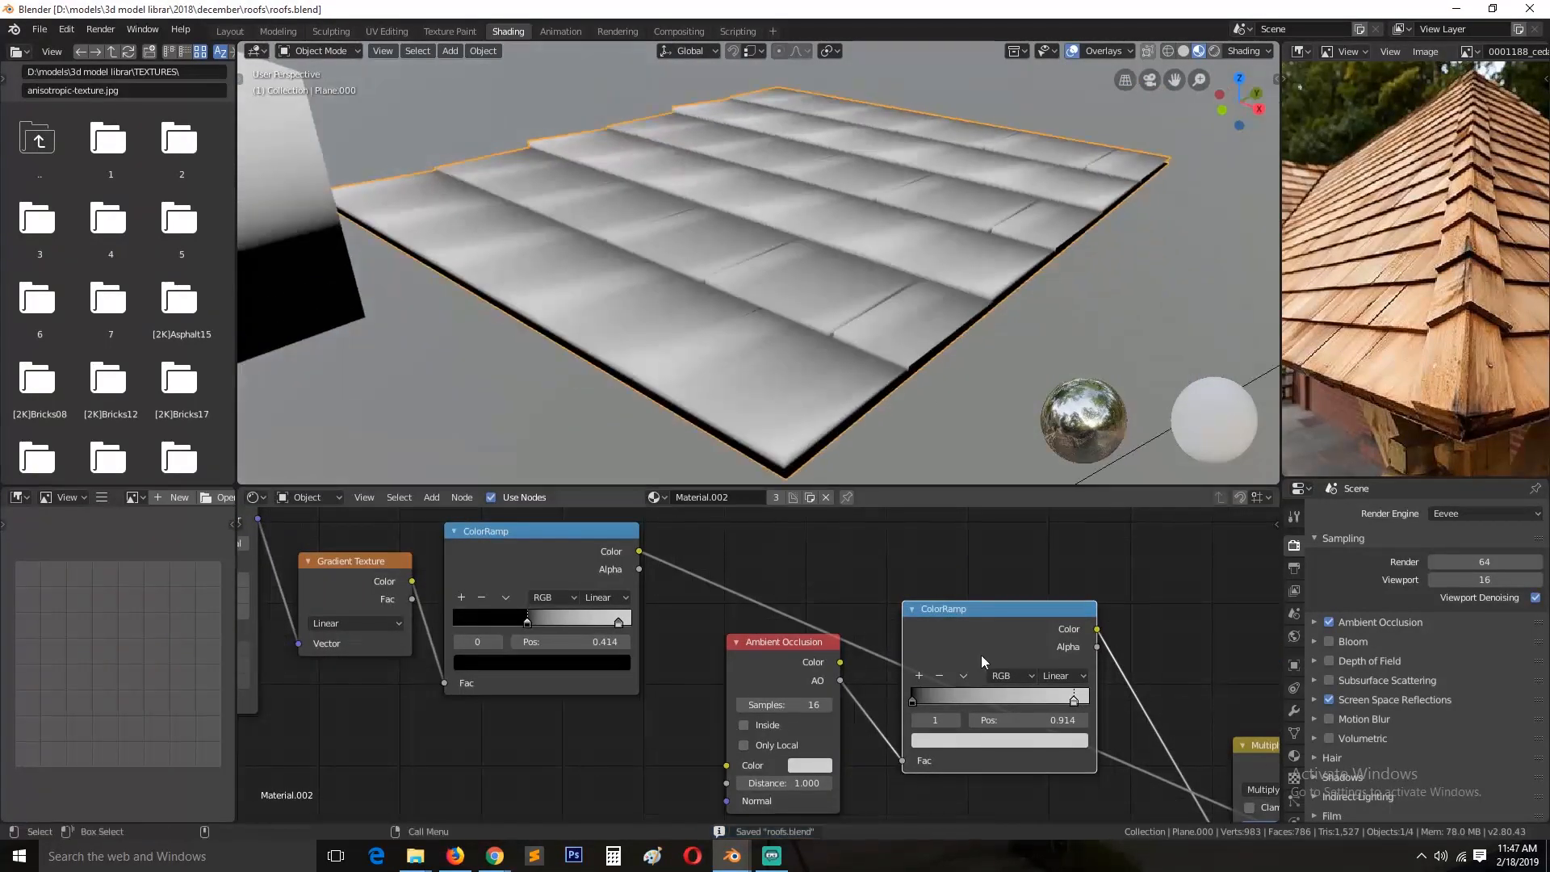
Step: Change the gradient ColorRamp's dark stop from black to a dark brown
{"action": "left_click", "coordinate": [529, 622]}
{"action": "left_click", "coordinate": [543, 663]}
{"action": "left_click", "coordinate": [593, 486]}
{"action": "mouse_move", "coordinate": [494, 526]}
{"action": "left_mouse_down"}
{"action": "mouse_move", "coordinate": [489, 540]}
{"action": "mouse_move", "coordinate": [498, 518]}
{"action": "mouse_move", "coordinate": [503, 532]}
{"action": "left_mouse_up"}
{"action": "left_click", "coordinate": [593, 506]}
Step: Change the gradient ColorRamp's light stop to a light orange-tan, inspect the roof and save the file
{"action": "left_click", "coordinate": [619, 624]}
{"action": "left_click", "coordinate": [604, 658]}
{"action": "middle_click_drag", "start_coordinate": [799, 319], "coordinate": [866, 292]}
{"action": "scroll", "coordinate": [848, 336], "scroll_direction": "up", "scroll_amount": 3}
{"action": "scroll", "coordinate": [1172, 656], "scroll_direction": "down", "scroll_amount": 4}
{"action": "key", "text": "ctrl+s"}
Step: Rearrange the Ambient Occlusion ColorRamp, Multiply and Principled BSDF nodes to make room for another node
{"action": "middle_click_drag", "start_coordinate": [1172, 656], "coordinate": [794, 621]}
{"action": "left_click_drag", "start_coordinate": [581, 587], "coordinate": [548, 639]}
{"action": "left_click_drag", "start_coordinate": [809, 675], "coordinate": [752, 623]}
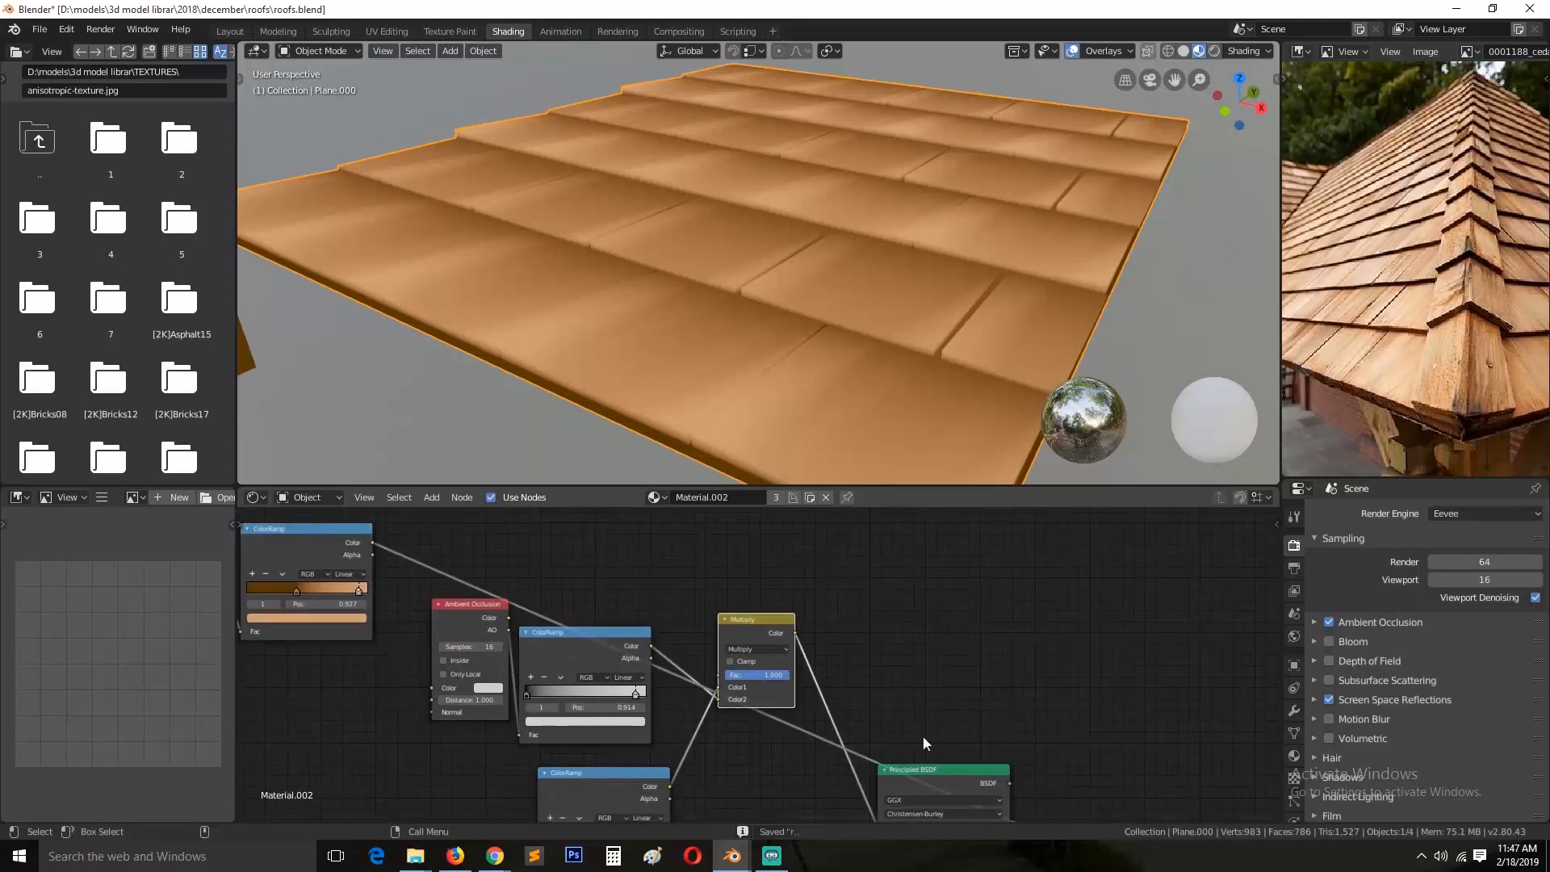
{"action": "left_click_drag", "start_coordinate": [922, 769], "coordinate": [1090, 587]}
{"action": "scroll", "coordinate": [743, 686], "scroll_direction": "down", "scroll_amount": 4}
{"action": "middle_click_drag", "start_coordinate": [682, 730], "coordinate": [658, 642]}
{"action": "left_click_drag", "start_coordinate": [638, 655], "coordinate": [613, 654]}
{"action": "middle_click_drag", "start_coordinate": [680, 676], "coordinate": [679, 715]}
{"action": "scroll", "coordinate": [679, 715], "scroll_direction": "up", "scroll_amount": 1}
Step: Move the Multiply node closer to the Principled BSDF, save the file and place a duplicate of it before the original
{"action": "left_click_drag", "start_coordinate": [722, 628], "coordinate": [900, 613]}
{"action": "key", "text": "ctrl+s"}
{"action": "key", "text": "shift+d"}
{"action": "left_click", "coordinate": [698, 700]}
{"action": "scroll", "coordinate": [652, 720], "scroll_direction": "up", "scroll_amount": 1}
Step: Connect the wood texture ColorRamp to the duplicate Multiply node's second colour input, set that node's blending to Overlay and save the file
{"action": "left_click_drag", "start_coordinate": [579, 718], "coordinate": [733, 714]}
{"action": "middle_click_drag", "start_coordinate": [865, 397], "coordinate": [812, 352]}
{"action": "key", "text": "ctrl+s"}
{"action": "left_click", "coordinate": [796, 664]}
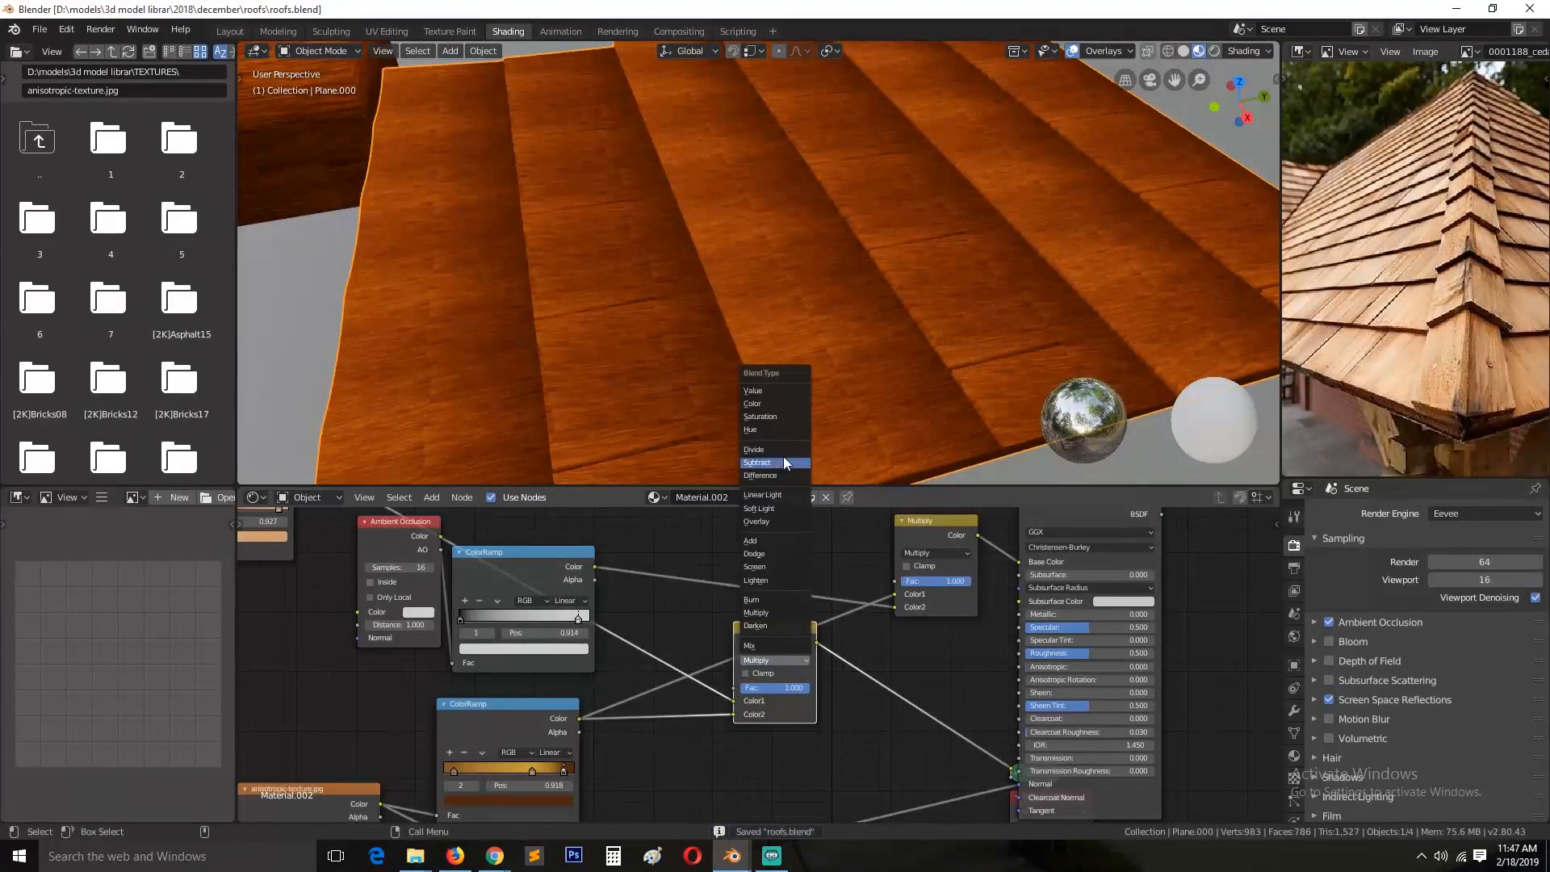
{"action": "left_click", "coordinate": [776, 522]}
{"action": "middle_click_drag", "start_coordinate": [783, 361], "coordinate": [828, 349]}
{"action": "key", "text": "ctrl+s"}
Step: Adjust the nodes feeding the wood texture ColorRamp, check the grain on the roof and save the file
{"action": "middle_click_drag", "start_coordinate": [655, 670], "coordinate": [1274, 501]}
{"action": "scroll", "coordinate": [788, 700], "scroll_direction": "up", "scroll_amount": 4}
{"action": "left_click_drag", "start_coordinate": [833, 656], "coordinate": [791, 687]}
{"action": "middle_click_drag", "start_coordinate": [841, 369], "coordinate": [852, 404]}
{"action": "key", "text": "ctrl+s"}
{"action": "scroll", "coordinate": [1130, 646], "scroll_direction": "down", "scroll_amount": 4}
{"action": "middle_click_drag", "start_coordinate": [1163, 650], "coordinate": [2, 871]}
Step: Rewire the main shader's connections, preview the wood with ambient occlusion on the roof and save the file
{"action": "left_click_drag", "start_coordinate": [608, 567], "coordinate": [858, 543]}
{"action": "mouse_move", "coordinate": [735, 730]}
{"action": "middle_mouse_down"}
{"action": "mouse_move", "coordinate": [831, 667]}
{"action": "mouse_move", "coordinate": [728, 731]}
{"action": "middle_mouse_up"}
{"action": "scroll", "coordinate": [832, 649], "scroll_direction": "down", "scroll_amount": 1}
{"action": "left_click", "coordinate": [789, 563], "text": "ctrl+shift"}
{"action": "middle_click_drag", "start_coordinate": [789, 572], "coordinate": [944, 509]}
{"action": "key", "text": "ctrl+s"}
{"action": "left_click_drag", "start_coordinate": [683, 780], "coordinate": [1173, 529]}
{"action": "middle_click_drag", "start_coordinate": [754, 304], "coordinate": [1025, 199]}
{"action": "scroll", "coordinate": [976, 255], "scroll_direction": "up", "scroll_amount": 3}
{"action": "middle_click_drag", "start_coordinate": [369, 676], "coordinate": [971, 721]}
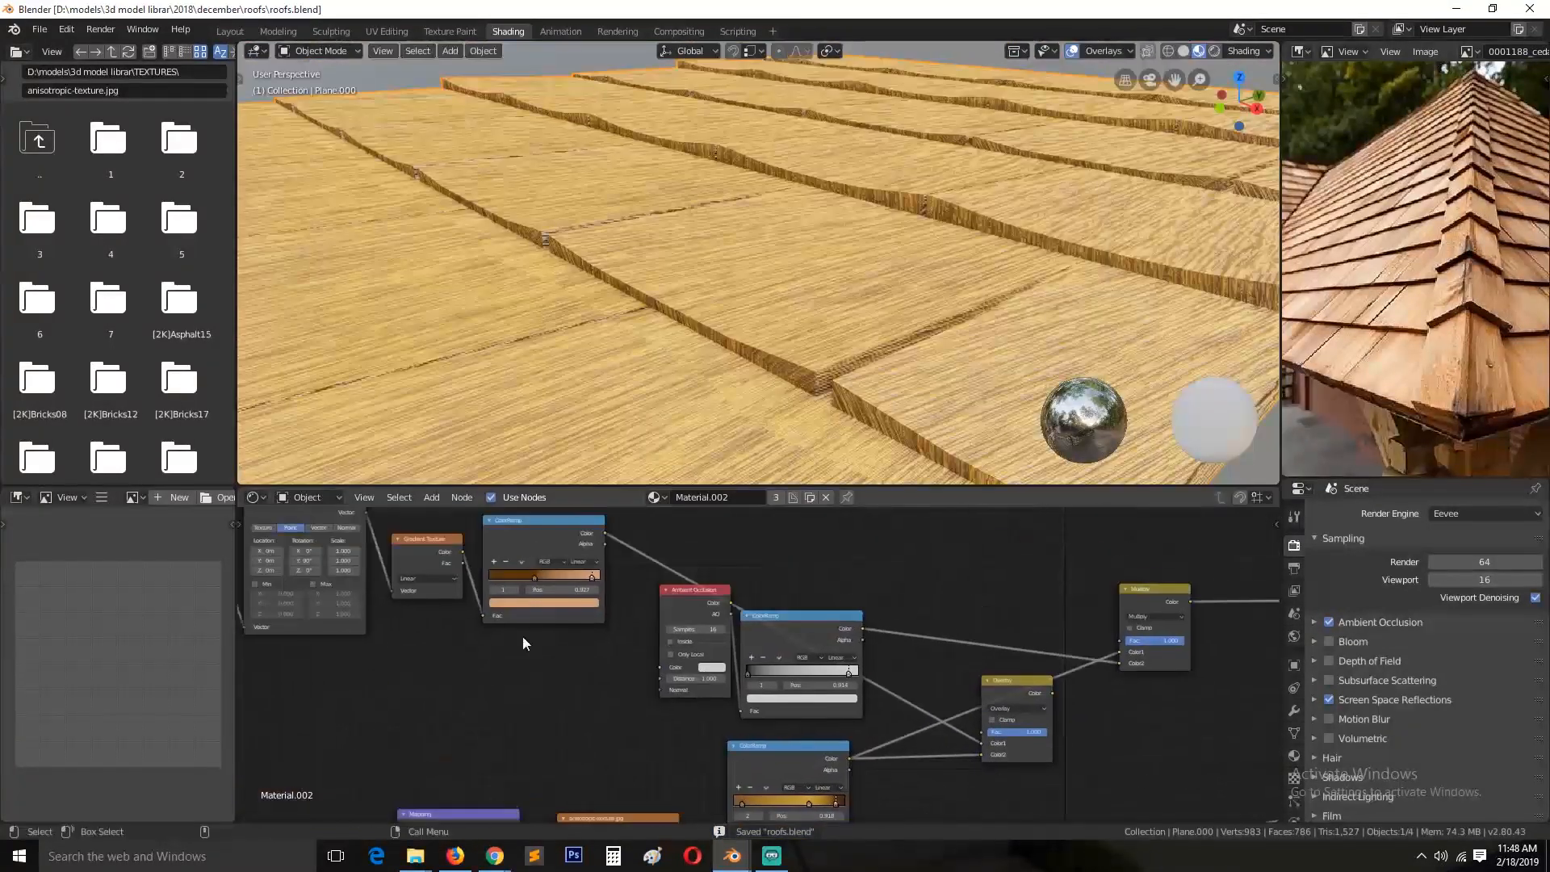
Step: Change the wood texture ColorRamp's middle stop at position 0.677 to a darker brown, inspect the roof and save the file
{"action": "middle_click_drag", "start_coordinate": [743, 749], "coordinate": [760, 691]}
{"action": "scroll", "coordinate": [760, 691], "scroll_direction": "up", "scroll_amount": 5}
{"action": "left_click", "coordinate": [856, 769]}
{"action": "left_click", "coordinate": [857, 805]}
{"action": "mouse_move", "coordinate": [768, 673]}
{"action": "left_mouse_down"}
{"action": "mouse_move", "coordinate": [807, 674]}
{"action": "mouse_move", "coordinate": [792, 684]}
{"action": "left_mouse_up"}
{"action": "left_click_drag", "start_coordinate": [878, 605], "coordinate": [879, 640]}
{"action": "scroll", "coordinate": [819, 349], "scroll_direction": "down", "scroll_amount": 6}
{"action": "middle_click_drag", "start_coordinate": [818, 349], "coordinate": [820, 362]}
{"action": "scroll", "coordinate": [831, 372], "scroll_direction": "up", "scroll_amount": 6}
{"action": "key", "text": "ctrl+s"}
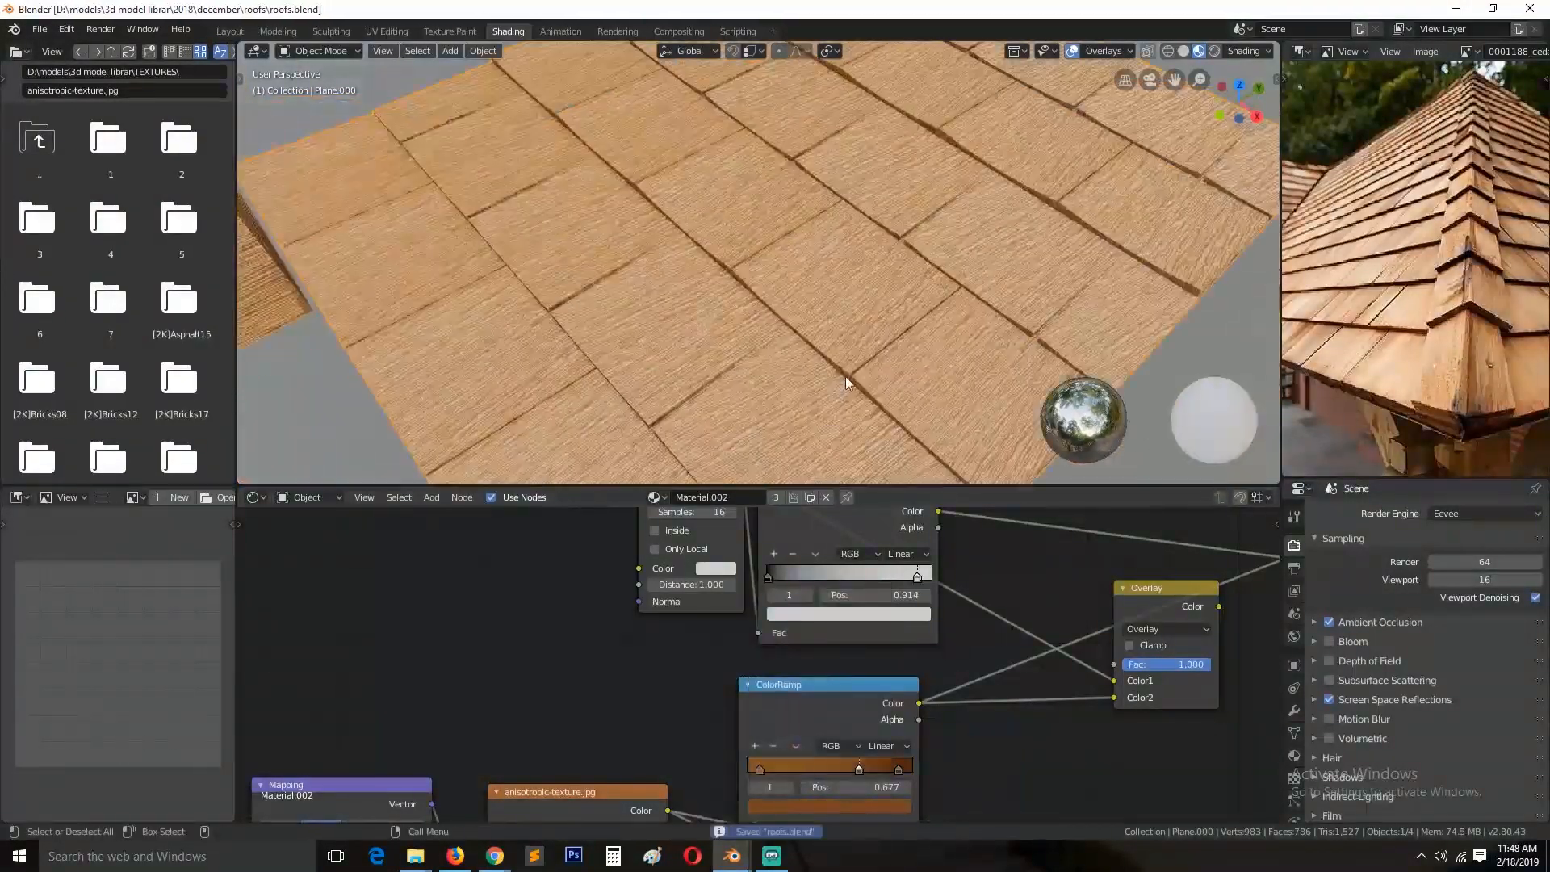
Step: Add the brown rust image texture above the Ambient Occlusion nodes, preview it on the roof and save the file
{"action": "scroll", "coordinate": [103, 189], "scroll_direction": "down", "scroll_amount": 15}
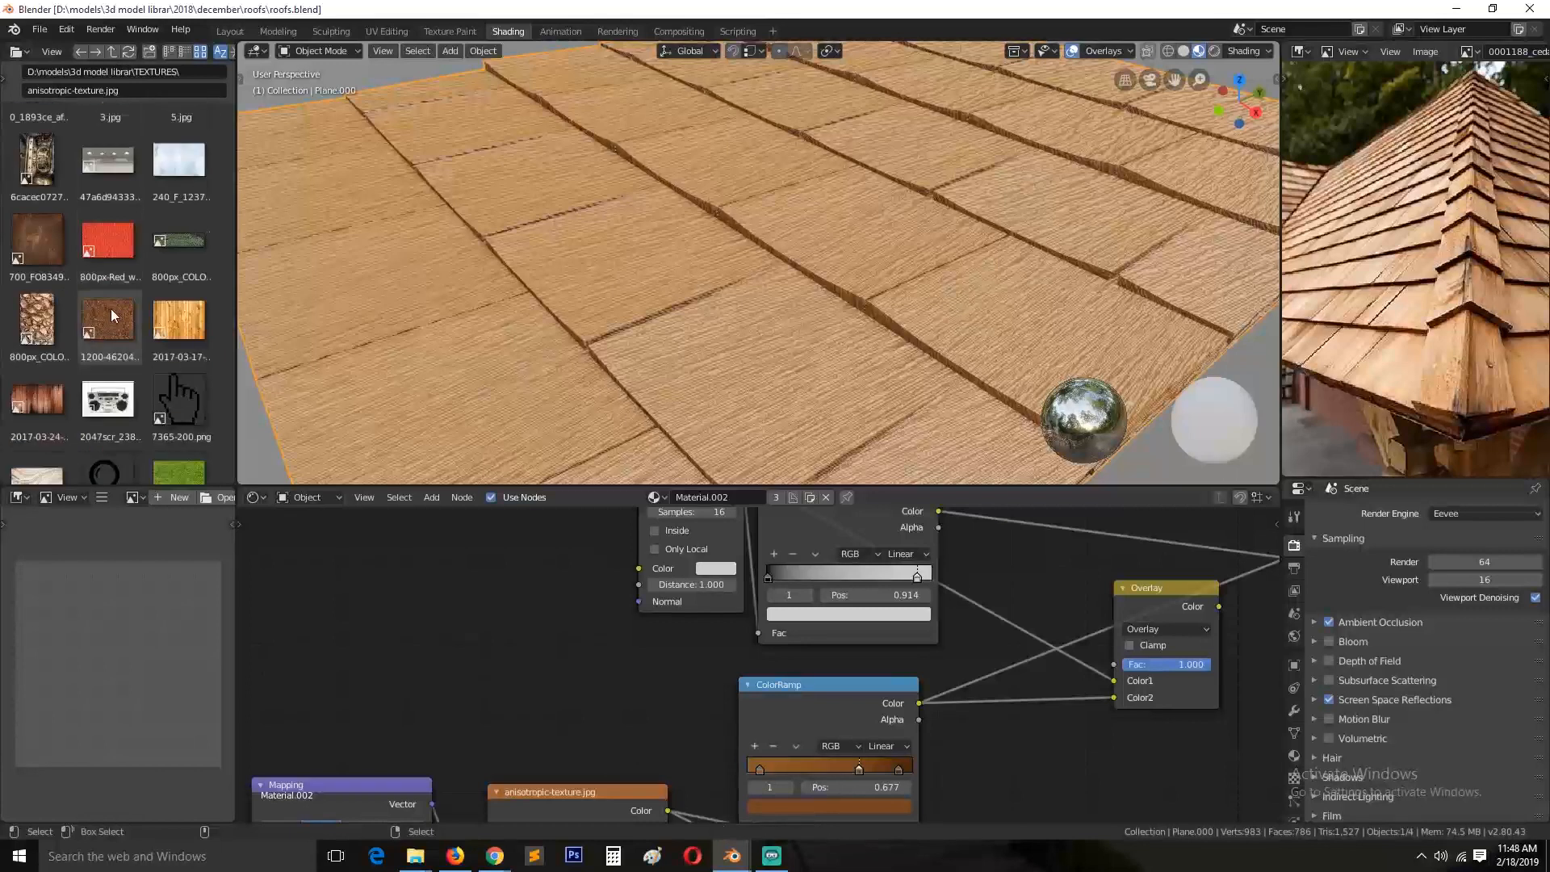
{"action": "left_click_drag", "start_coordinate": [180, 199], "coordinate": [429, 568]}
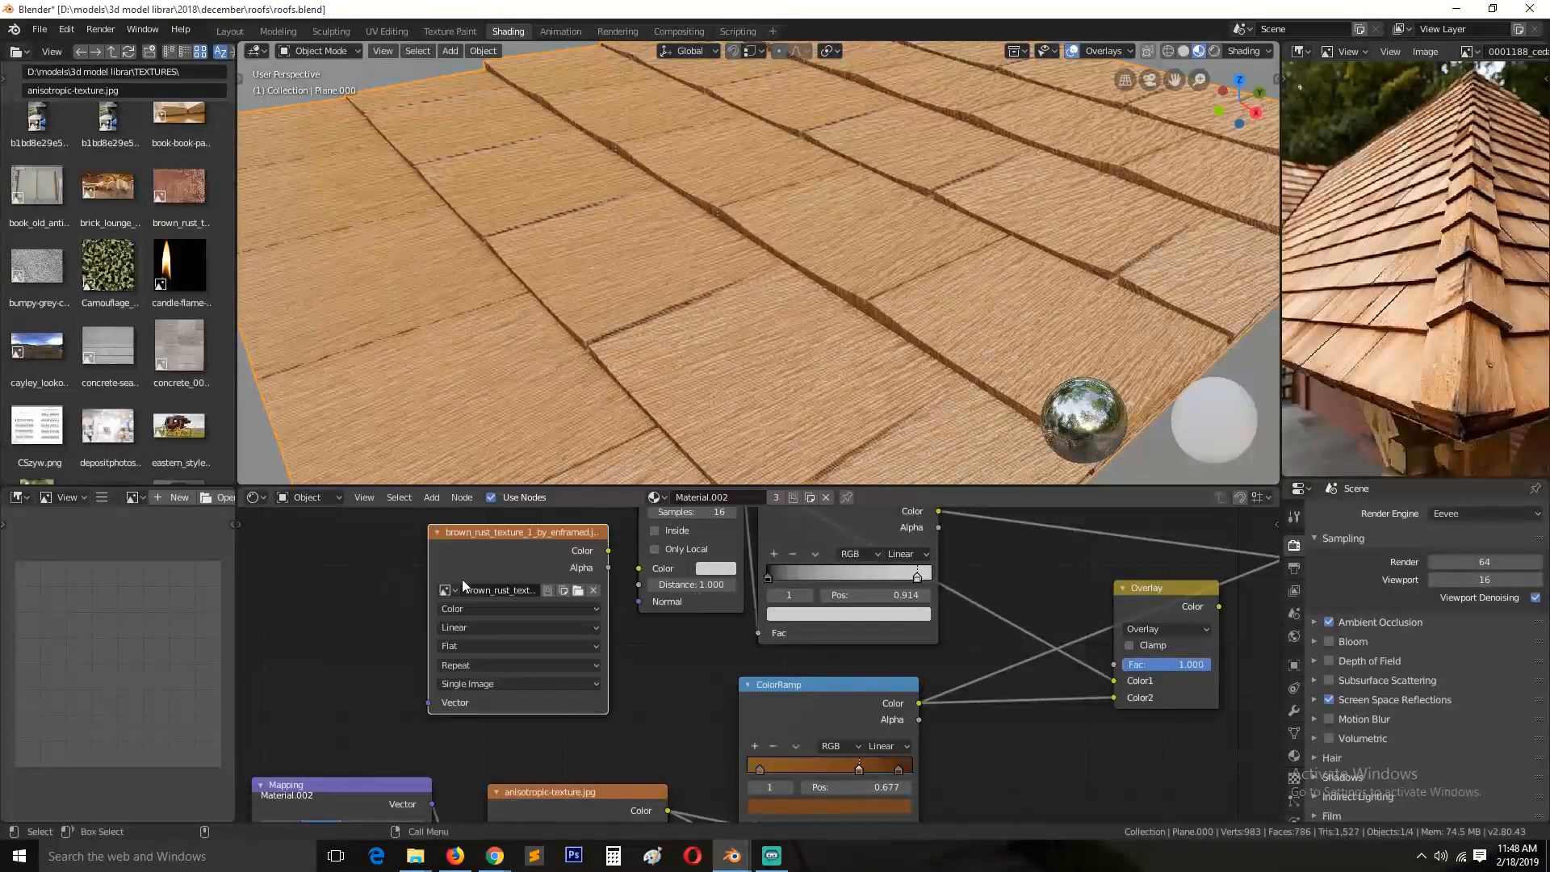
{"action": "scroll", "coordinate": [610, 596], "scroll_direction": "down", "scroll_amount": 3}
{"action": "middle_click_drag", "start_coordinate": [610, 596], "coordinate": [578, 775]}
{"action": "left_click_drag", "start_coordinate": [525, 749], "coordinate": [729, 554]}
{"action": "middle_click_drag", "start_coordinate": [729, 554], "coordinate": [634, 563]}
{"action": "left_click", "coordinate": [634, 563], "text": "ctrl+shift"}
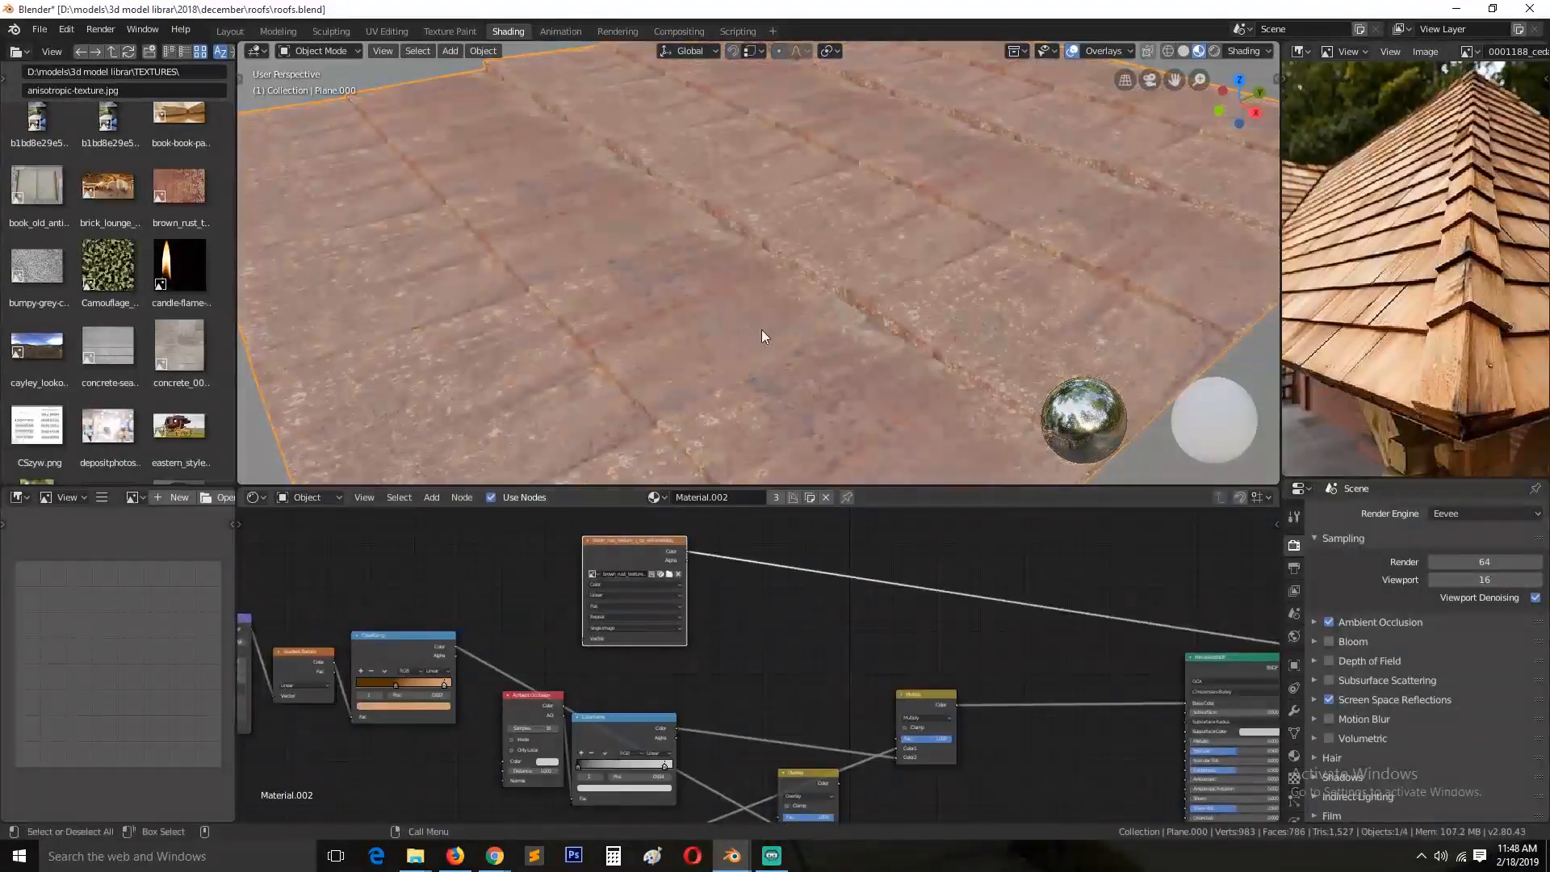
{"action": "middle_click_drag", "start_coordinate": [762, 329], "coordinate": [792, 404]}
{"action": "scroll", "coordinate": [792, 421], "scroll_direction": "down", "scroll_amount": 3}
{"action": "scroll", "coordinate": [675, 557], "scroll_direction": "up", "scroll_amount": 1}
{"action": "left_click_drag", "start_coordinate": [622, 546], "coordinate": [653, 561]}
{"action": "key", "text": "ctrl+s"}
Step: Place a duplicate of the Multiply node above the Principled BSDF, blending the brown rust texture with the original Multiply output
{"action": "key", "text": "shift+a"}
{"action": "key", "text": "shift+d"}
{"action": "left_click", "coordinate": [1135, 756]}
{"action": "key", "text": "x"}
{"action": "left_click", "coordinate": [958, 713]}
{"action": "key", "text": "shift+d"}
{"action": "left_click", "coordinate": [1145, 595]}
{"action": "left_click_drag", "start_coordinate": [988, 713], "coordinate": [1107, 655]}
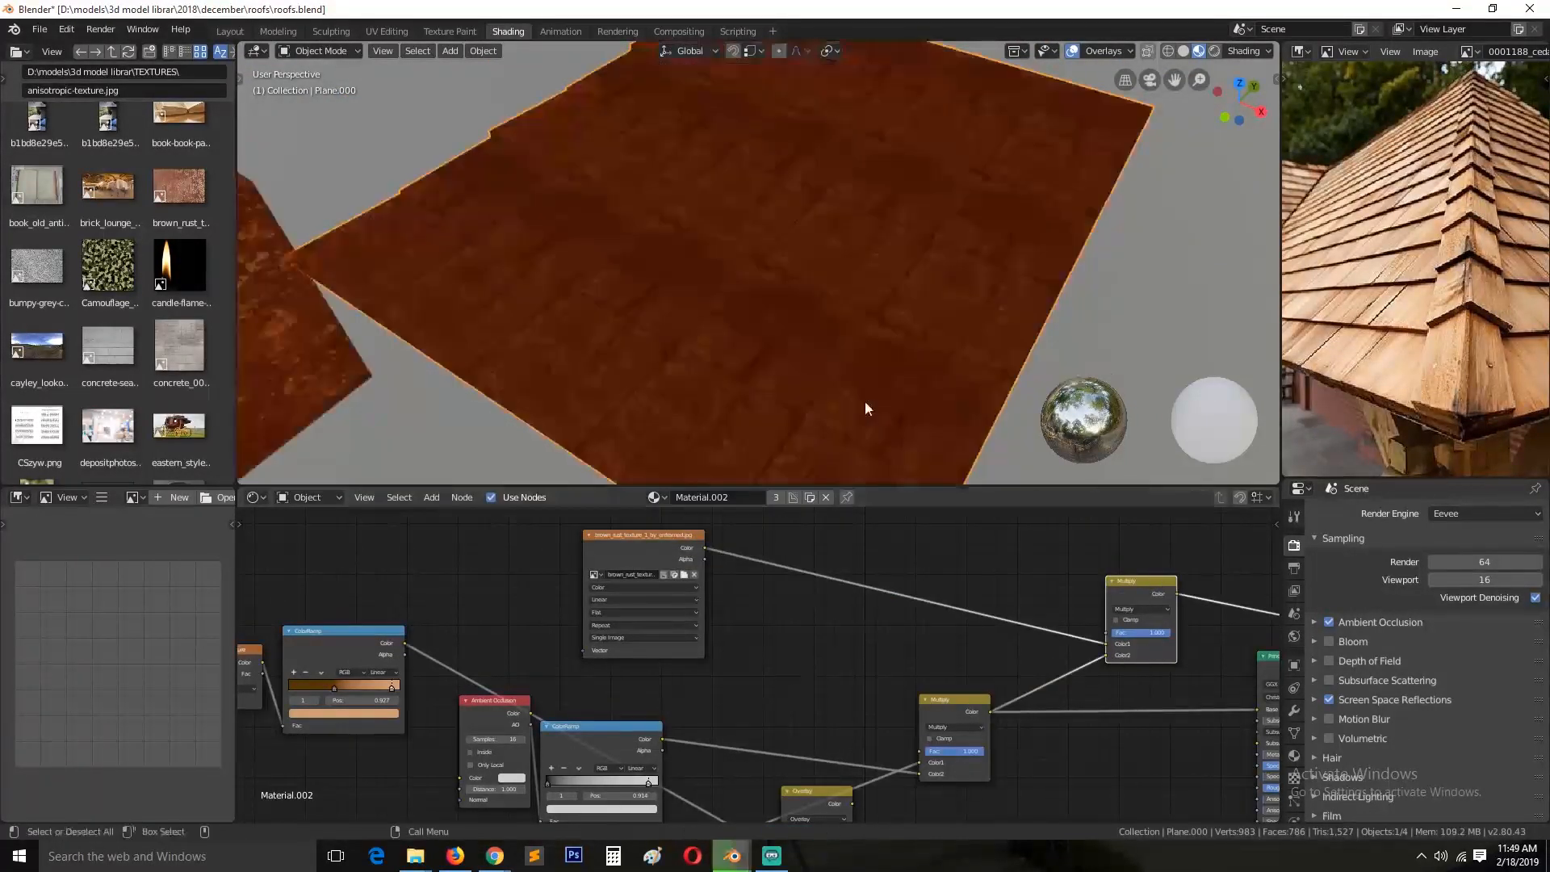
Step: Set the rust blend node to Overlay, swap its colour inputs, lower its factor to about 0.464 and save the file
{"action": "left_click", "coordinate": [1141, 609]}
{"action": "left_click", "coordinate": [1142, 478]}
{"action": "middle_click_drag", "start_coordinate": [975, 371], "coordinate": [1140, 607]}
{"action": "key", "text": "ctrl+s"}
{"action": "mouse_move", "coordinate": [1106, 643]}
{"action": "left_mouse_down"}
{"action": "mouse_move", "coordinate": [1088, 651]}
{"action": "mouse_move", "coordinate": [1106, 643]}
{"action": "mouse_move", "coordinate": [1082, 632]}
{"action": "left_mouse_up"}
{"action": "scroll", "coordinate": [851, 367], "scroll_direction": "up", "scroll_amount": 5}
{"action": "scroll", "coordinate": [759, 284], "scroll_direction": "down", "scroll_amount": 5}
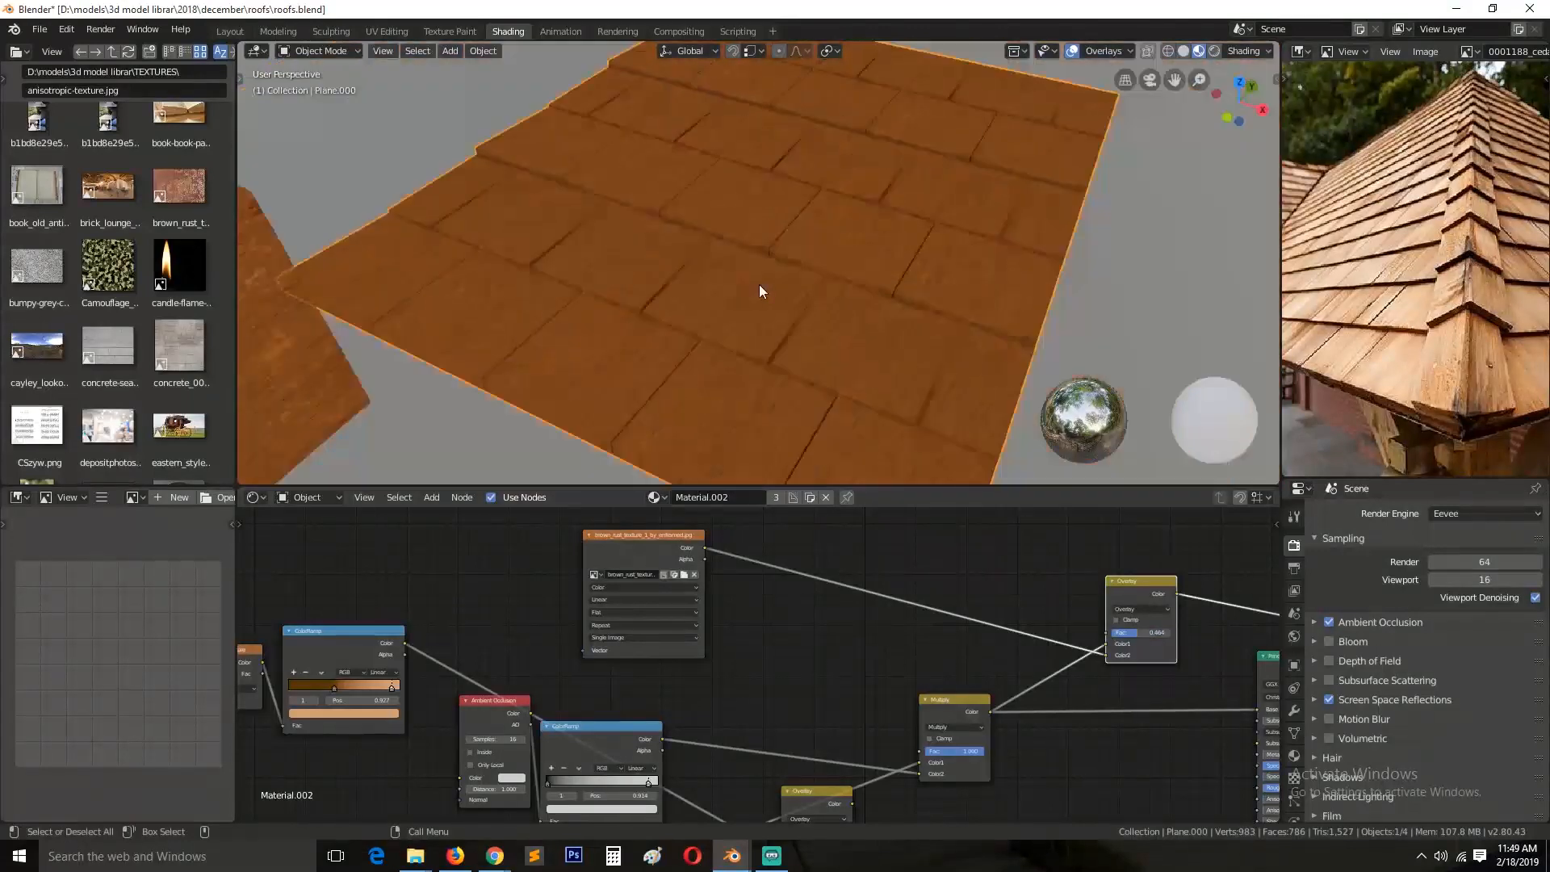
Step: Try a slightly higher factor on the rust Overlay node while inspecting the shingles up close
{"action": "middle_click_drag", "start_coordinate": [759, 284], "coordinate": [722, 264]}
{"action": "scroll", "coordinate": [835, 367], "scroll_direction": "up", "scroll_amount": 4}
{"action": "left_click_drag", "start_coordinate": [1141, 632], "coordinate": [1135, 632]}
{"action": "middle_click_drag", "start_coordinate": [767, 351], "coordinate": [821, 370]}
{"action": "left_click_drag", "start_coordinate": [1115, 636], "coordinate": [1149, 633]}
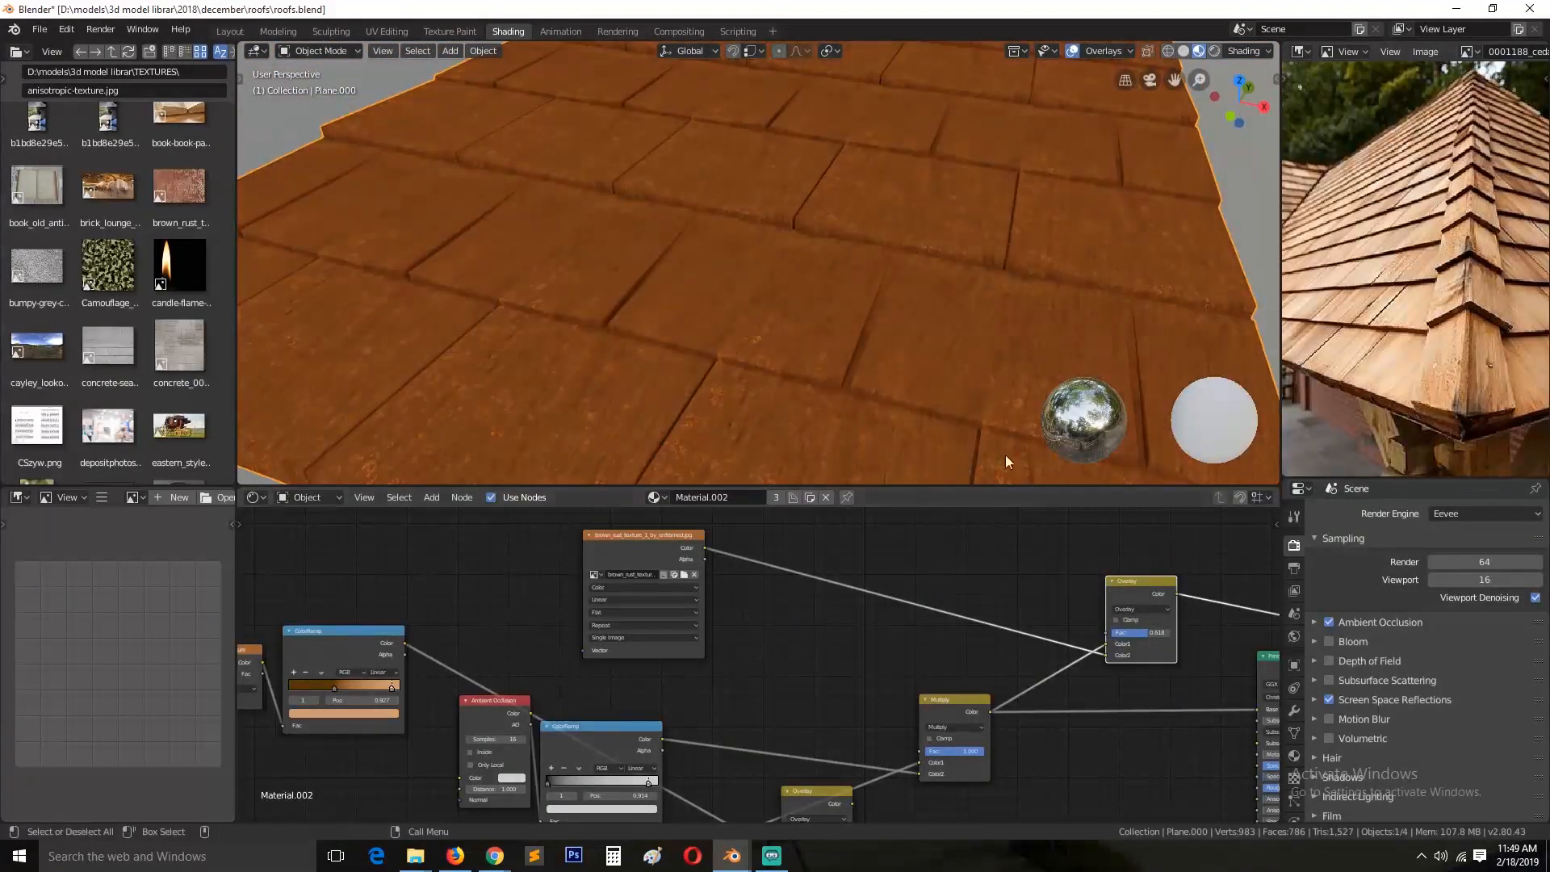
{"action": "scroll", "coordinate": [894, 689], "scroll_direction": "down", "scroll_amount": 3}
Step: Connect the gradient Overlay node's output to the Multiply node's first colour input, inspect the roof and save the file
{"action": "left_click_drag", "start_coordinate": [525, 666], "coordinate": [540, 631]}
{"action": "left_click_drag", "start_coordinate": [725, 698], "coordinate": [762, 628]}
{"action": "middle_click_drag", "start_coordinate": [854, 403], "coordinate": [783, 414]}
{"action": "scroll", "coordinate": [783, 414], "scroll_direction": "down", "scroll_amount": 4}
{"action": "scroll", "coordinate": [783, 414], "scroll_direction": "up", "scroll_amount": 5}
{"action": "key", "text": "ctrl+s"}
Step: Lower the rust blend node's factor to about 0.355, set its blending to Soft Light and save the file
{"action": "left_click_drag", "start_coordinate": [944, 571], "coordinate": [880, 570]}
{"action": "scroll", "coordinate": [931, 639], "scroll_direction": "up", "scroll_amount": 2}
{"action": "left_click", "coordinate": [923, 627]}
{"action": "left_click", "coordinate": [923, 486]}
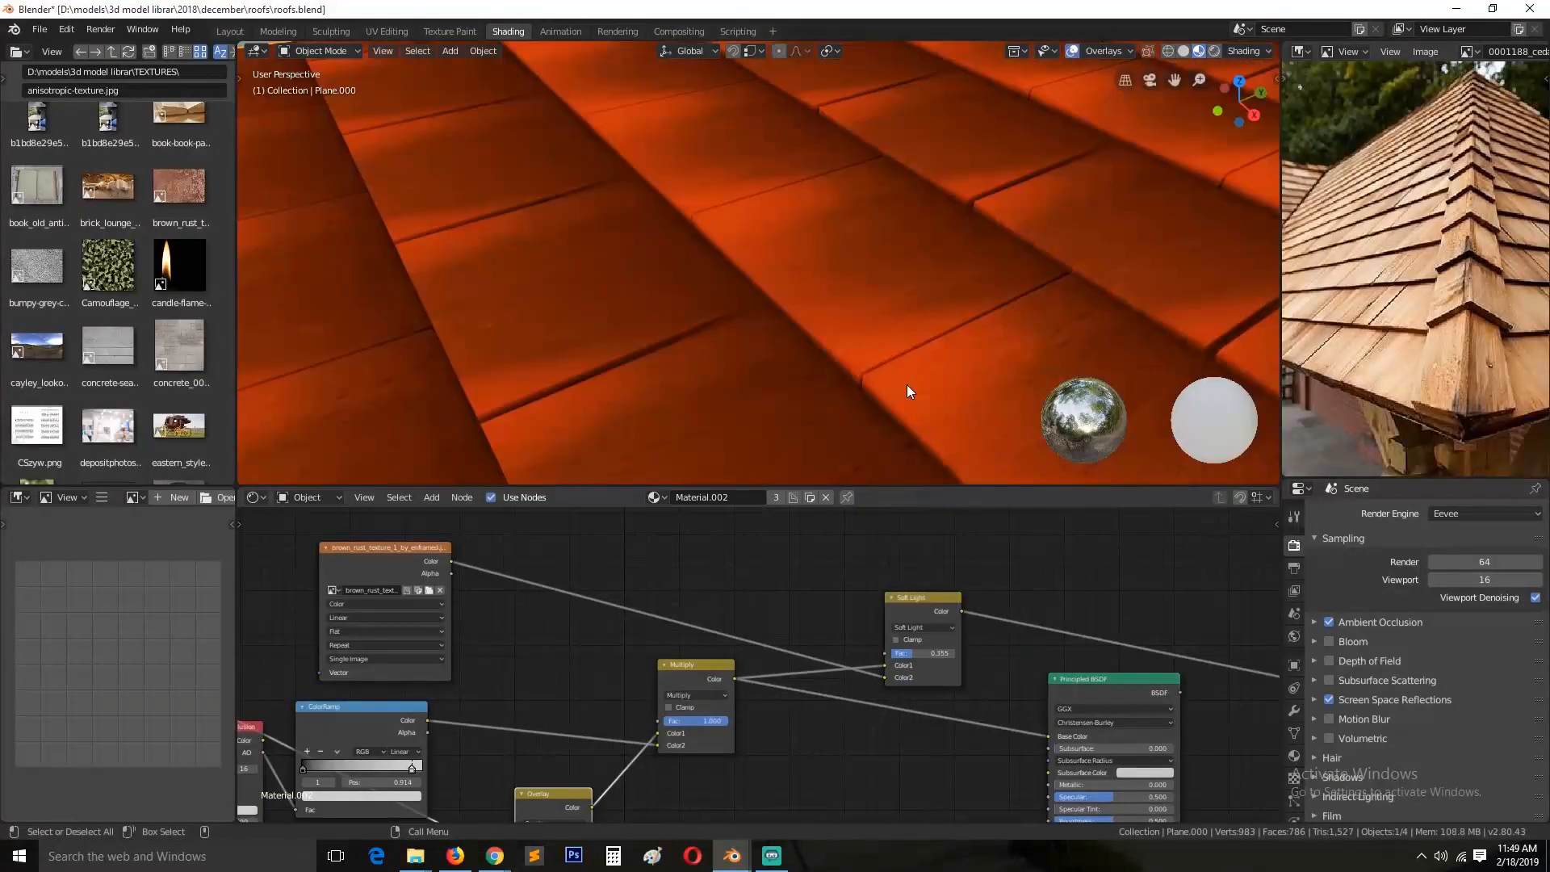
{"action": "middle_click_drag", "start_coordinate": [908, 384], "coordinate": [855, 384]}
{"action": "scroll", "coordinate": [855, 384], "scroll_direction": "down", "scroll_amount": 6}
{"action": "key", "text": "ctrl+s"}
{"action": "scroll", "coordinate": [855, 385], "scroll_direction": "up", "scroll_amount": 5}
{"action": "scroll", "coordinate": [890, 636], "scroll_direction": "down", "scroll_amount": 3}
Step: Replace the brown rust texture with the wood grain image texture, connecting it to the Soft Light node's second colour input
{"action": "middle_click_drag", "start_coordinate": [559, 587], "coordinate": [720, 630]}
{"action": "left_click_drag", "start_coordinate": [669, 637], "coordinate": [585, 601]}
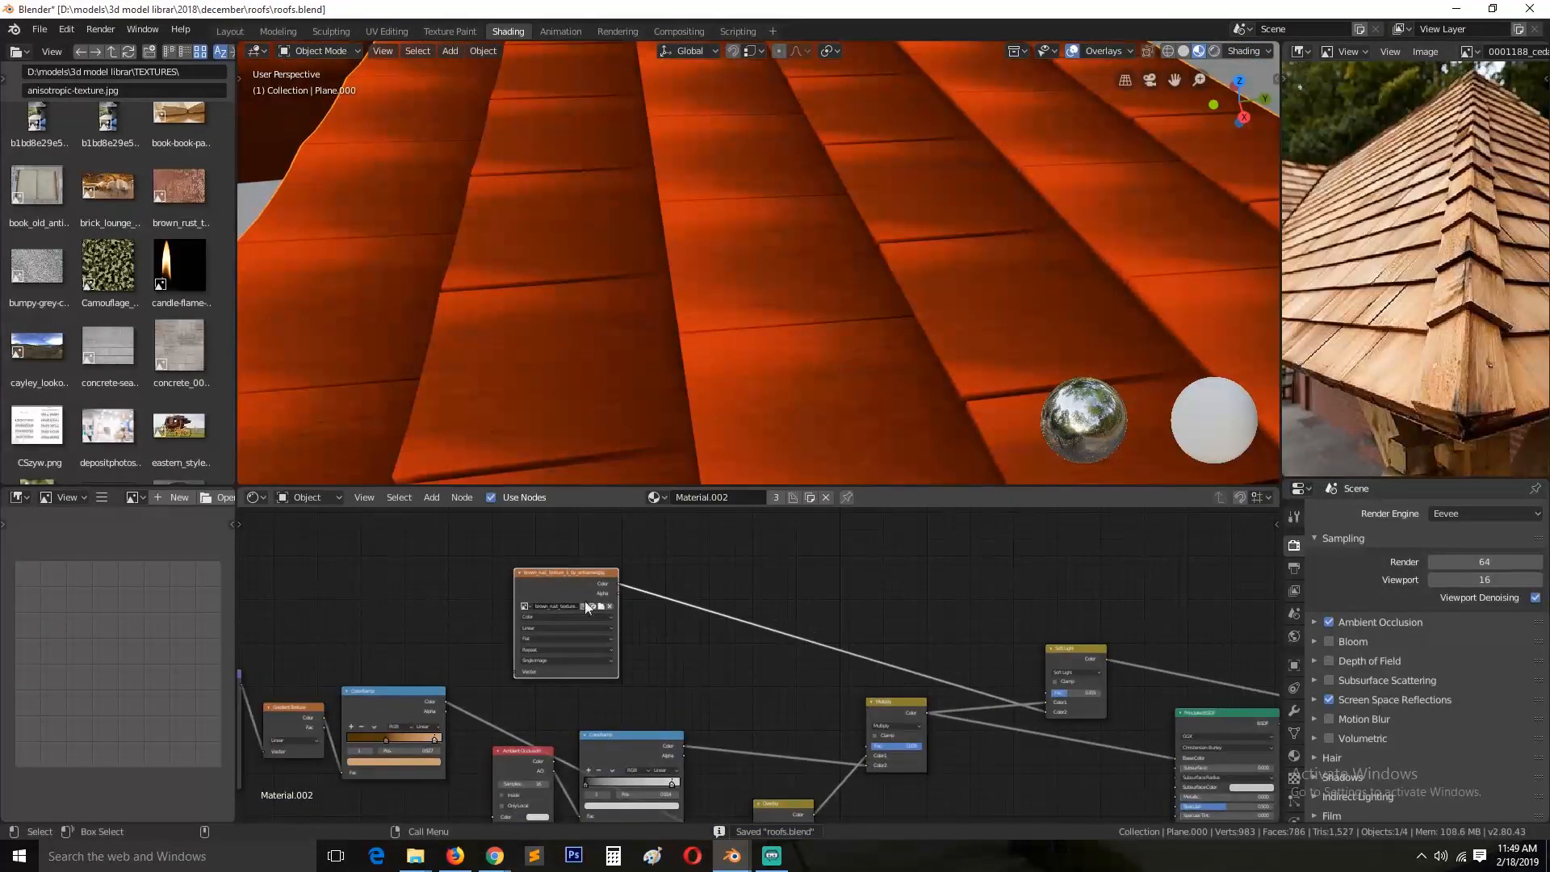
{"action": "key", "text": "shift+a"}
{"action": "mouse_move", "coordinate": [641, 706]}
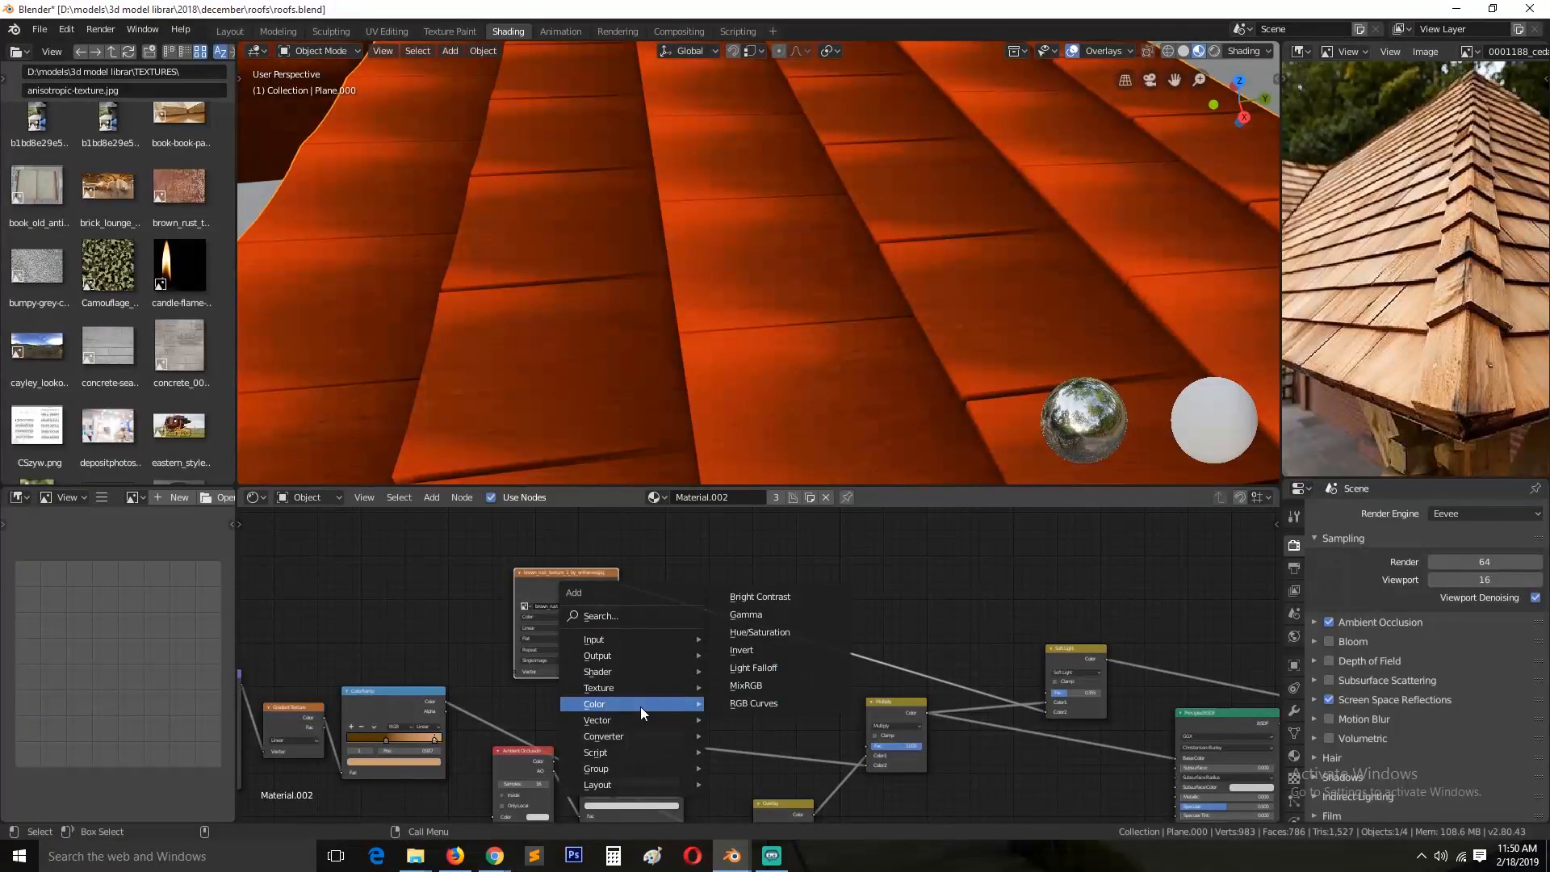
{"action": "scroll", "coordinate": [110, 357], "scroll_direction": "down", "scroll_amount": 17}
{"action": "scroll", "coordinate": [113, 347], "scroll_direction": "down", "scroll_amount": 15}
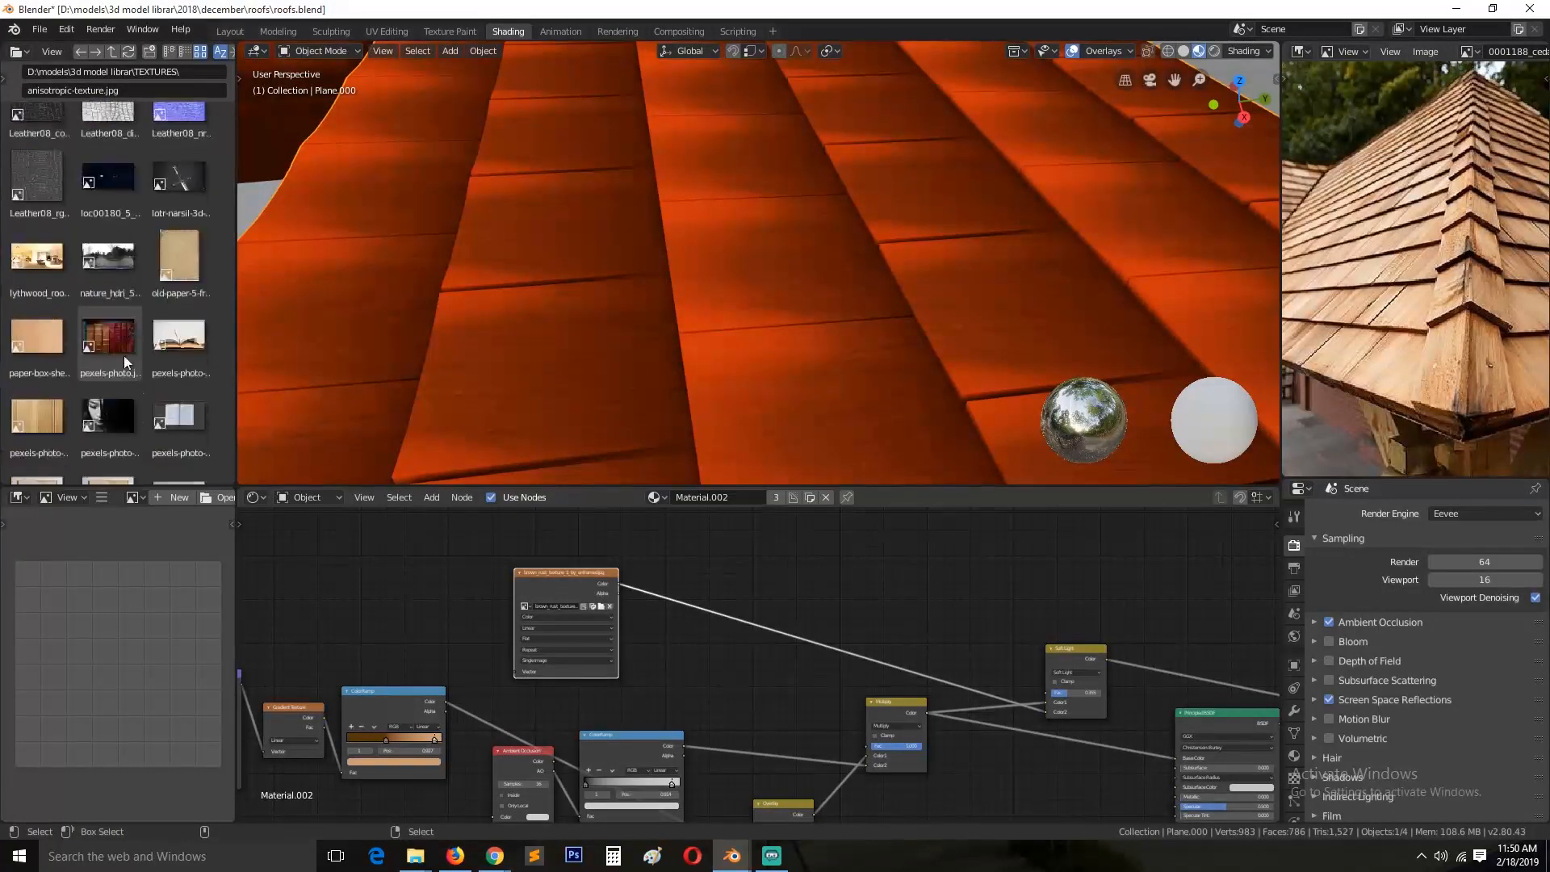
{"action": "left_click_drag", "start_coordinate": [37, 432], "coordinate": [1053, 712]}
{"action": "left_click", "coordinate": [570, 599]}
{"action": "key", "text": "x"}
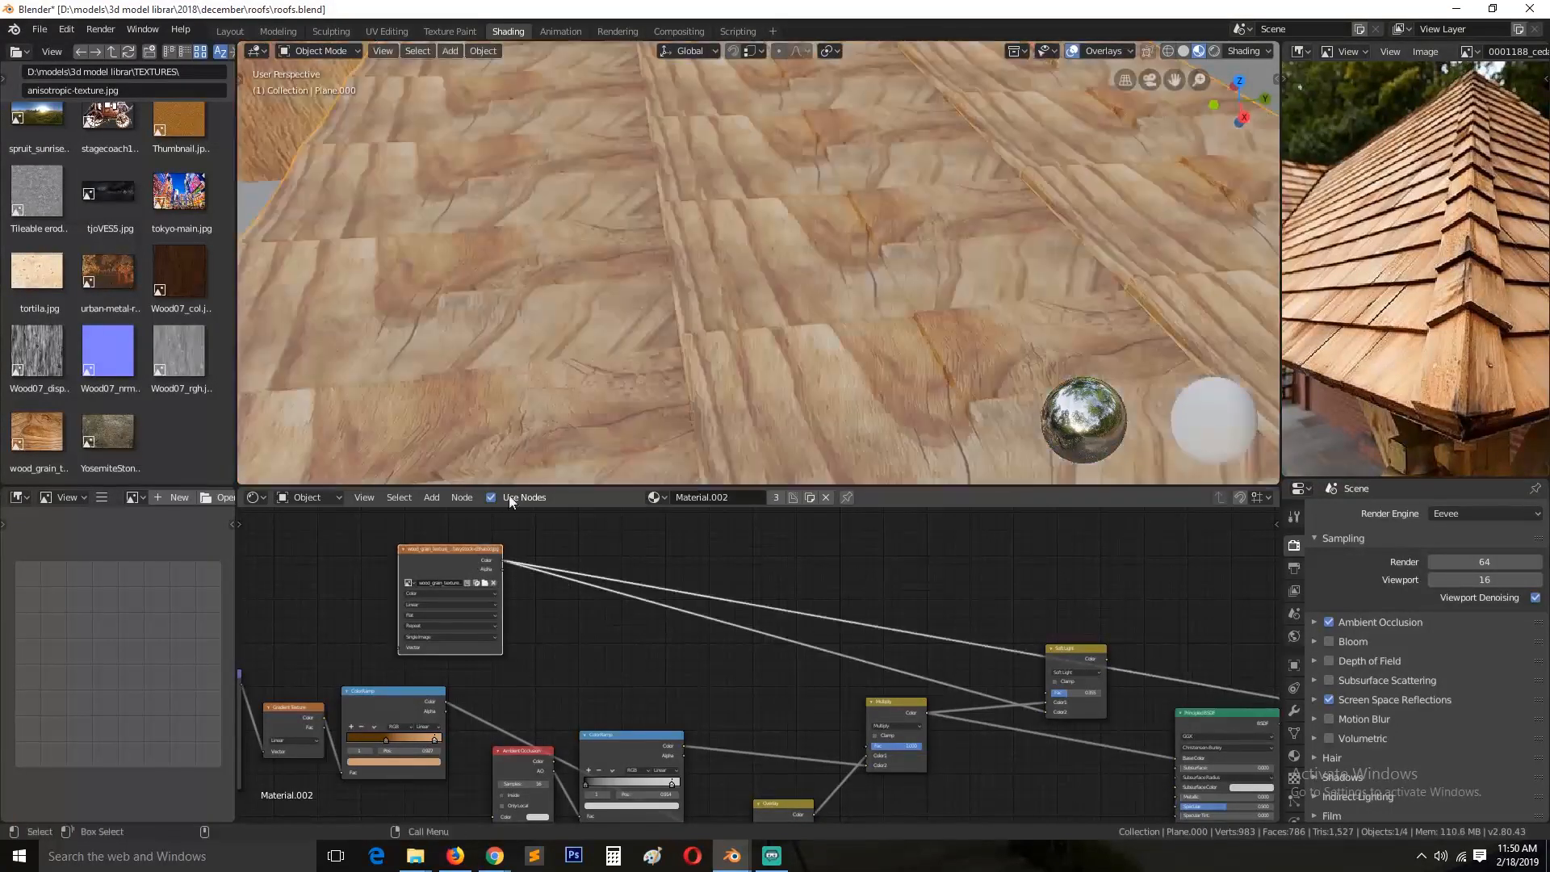
{"action": "left_click_drag", "start_coordinate": [478, 549], "coordinate": [661, 552]}
Step: Browse to the new textures\wood folder and find the old-white-wood texture
{"action": "scroll", "coordinate": [171, 368], "scroll_direction": "up", "scroll_amount": 8}
{"action": "scroll", "coordinate": [171, 368], "scroll_direction": "up", "scroll_amount": 12}
{"action": "left_click", "coordinate": [42, 152]}
{"action": "left_click", "coordinate": [45, 216]}
{"action": "scroll", "coordinate": [99, 348], "scroll_direction": "down", "scroll_amount": 11}
{"action": "scroll", "coordinate": [99, 347], "scroll_direction": "up", "scroll_amount": 10}
{"action": "left_click", "coordinate": [109, 216]}
{"action": "scroll", "coordinate": [141, 273], "scroll_direction": "down", "scroll_amount": 8}
Step: Add the old-white-wood image texture, connect it to the Soft Light node's second colour input and delete the wood grain texture node
{"action": "left_click_drag", "start_coordinate": [36, 351], "coordinate": [448, 570]}
{"action": "left_click_drag", "start_coordinate": [553, 561], "coordinate": [1047, 711]}
{"action": "left_click", "coordinate": [627, 563]}
{"action": "key", "text": "x"}
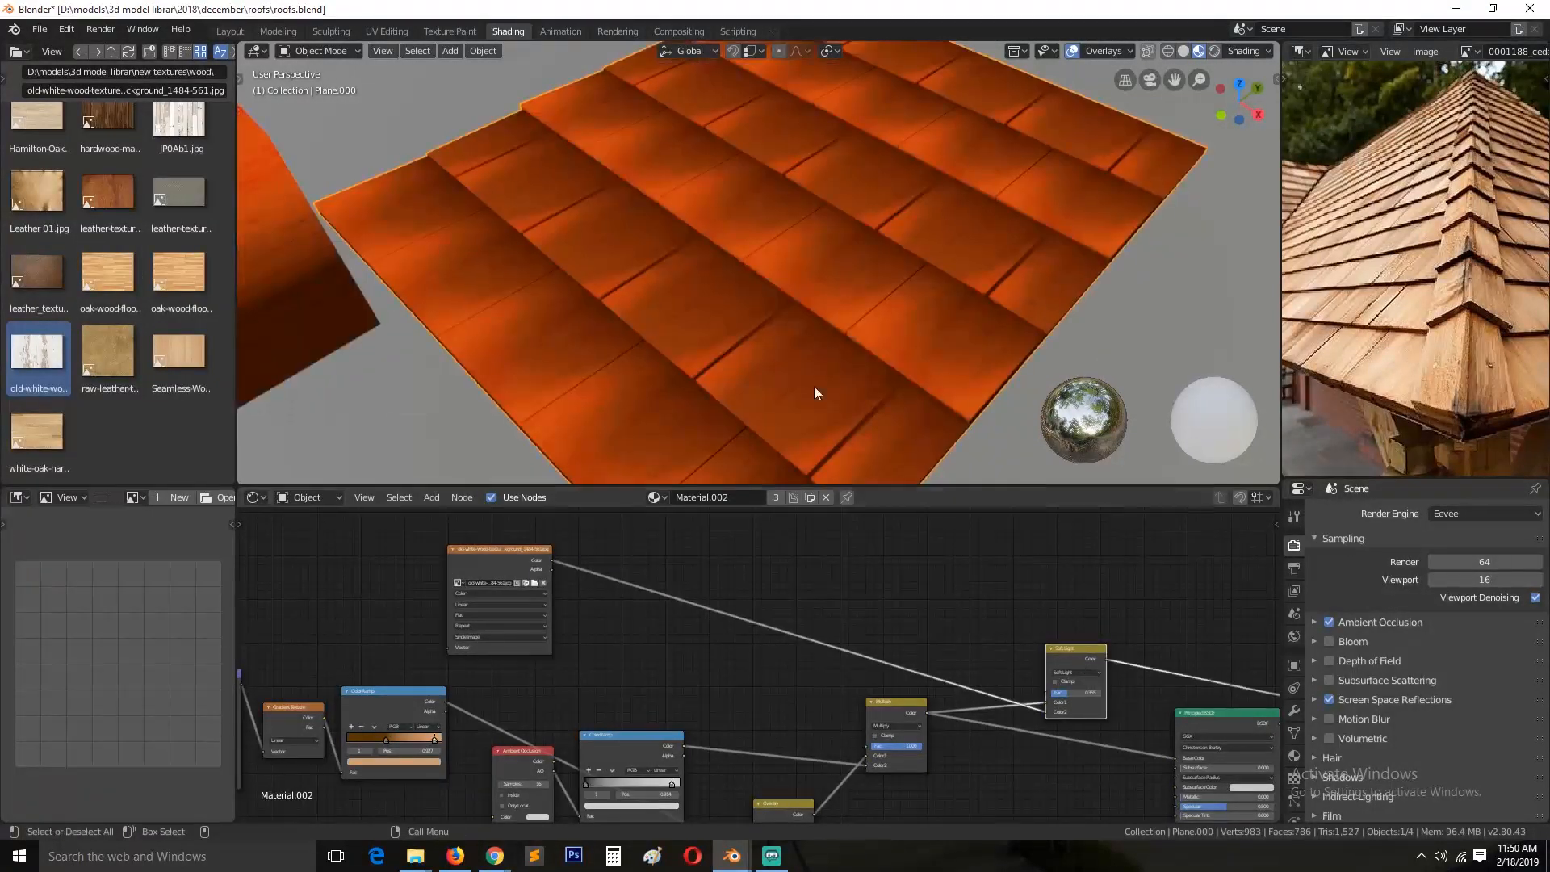
Step: Set the Soft Light node's factor to 1.000, inspect the roof and move the old-white-wood texture node closer to it
{"action": "scroll", "coordinate": [813, 386], "scroll_direction": "up", "scroll_amount": 3}
{"action": "middle_click_drag", "start_coordinate": [815, 379], "coordinate": [797, 305]}
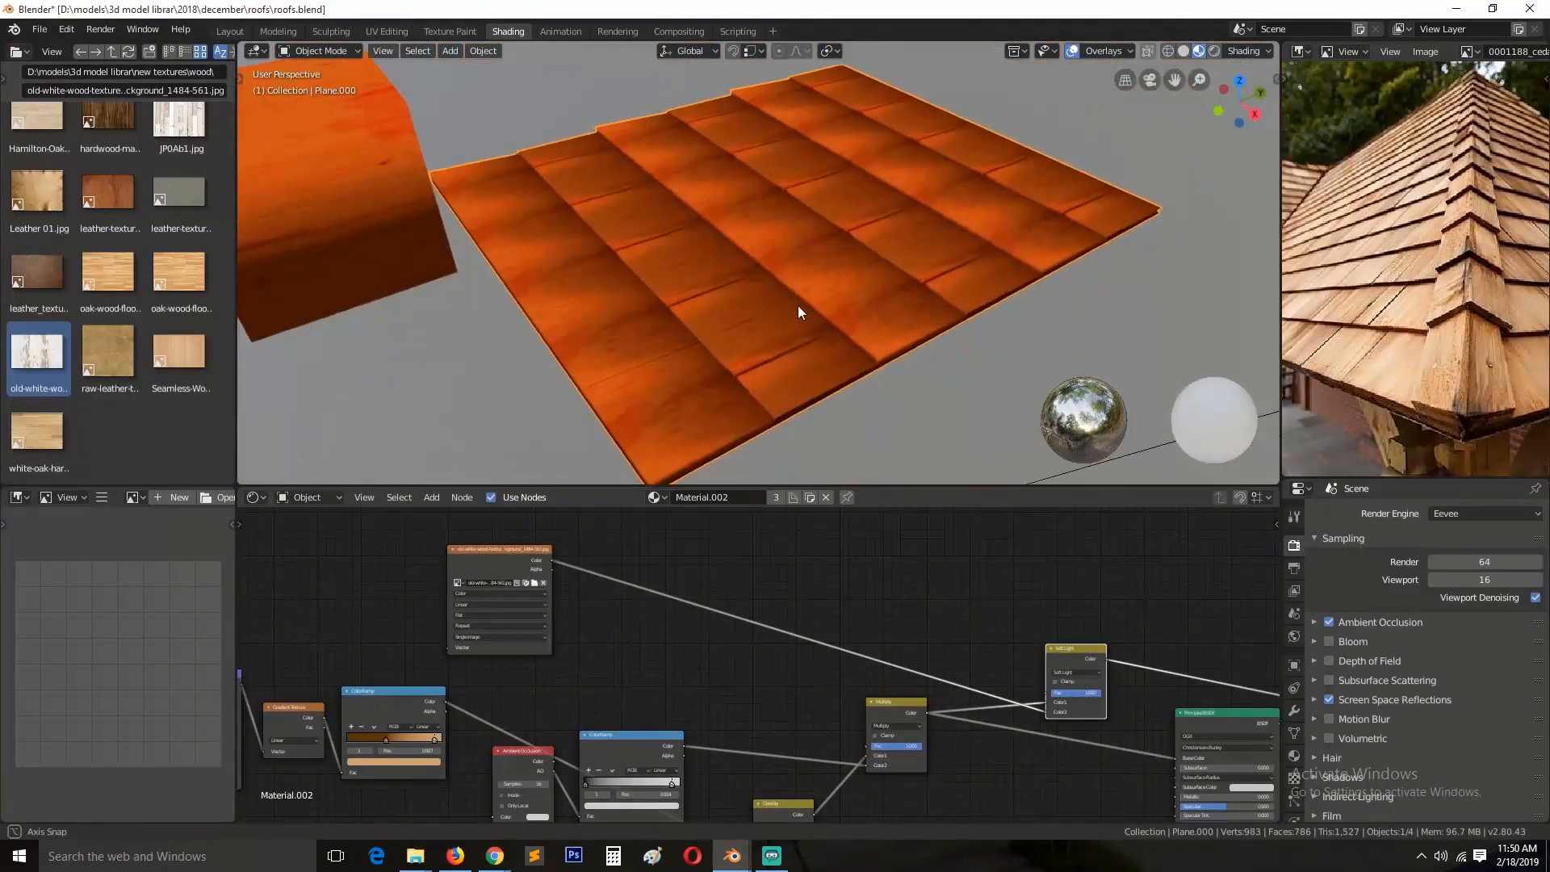
{"action": "scroll", "coordinate": [798, 305], "scroll_direction": "up", "scroll_amount": 3}
{"action": "left_click_drag", "start_coordinate": [544, 576], "coordinate": [840, 584]}
Step: Try the Screen, Dodge and Multiply blend modes on the old-white-wood mix node, comparing each on the roof
{"action": "left_click", "coordinate": [1069, 672]}
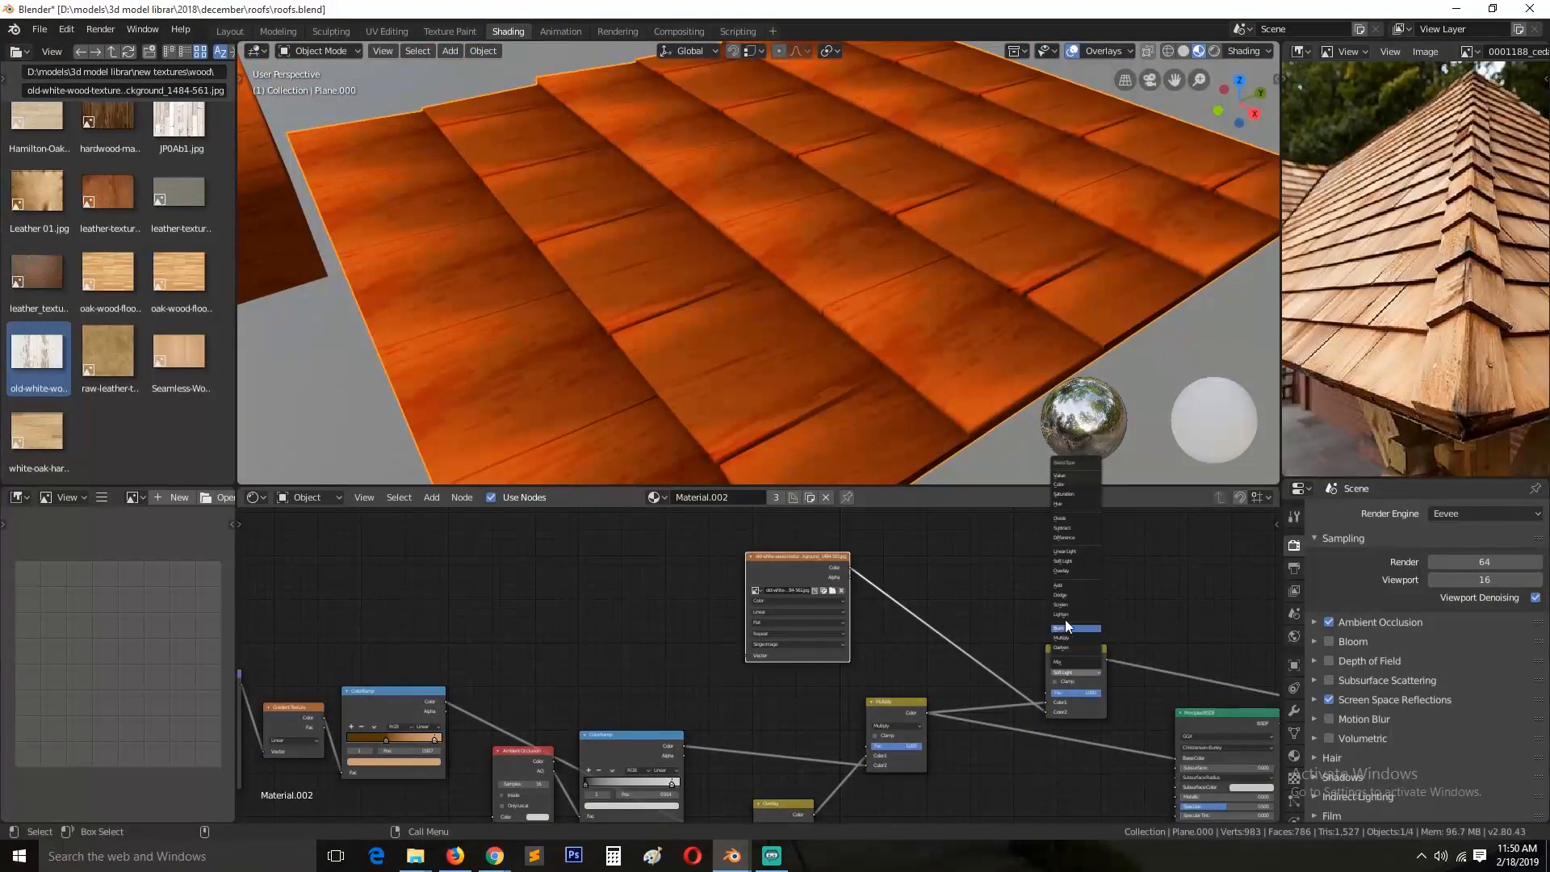
{"action": "left_click", "coordinate": [1065, 604]}
{"action": "mouse_move", "coordinate": [870, 360]}
{"action": "middle_mouse_down"}
{"action": "mouse_move", "coordinate": [937, 404]}
{"action": "mouse_move", "coordinate": [913, 415]}
{"action": "mouse_move", "coordinate": [977, 410]}
{"action": "middle_mouse_up"}
{"action": "scroll", "coordinate": [936, 404], "scroll_direction": "up", "scroll_amount": 4}
{"action": "left_click", "coordinate": [1076, 672]}
{"action": "left_click", "coordinate": [1078, 595]}
{"action": "left_click", "coordinate": [1076, 672]}
{"action": "left_click", "coordinate": [1077, 638]}
{"action": "scroll", "coordinate": [878, 382], "scroll_direction": "down", "scroll_amount": 5}
{"action": "key", "text": "ctrl+s"}
Step: Set the old-white-wood mix node's blending to Dodge, lower its factor slightly and inspect the roof
{"action": "left_click", "coordinate": [1076, 673]}
{"action": "left_click", "coordinate": [1061, 595]}
{"action": "scroll", "coordinate": [933, 380], "scroll_direction": "down", "scroll_amount": 5}
{"action": "scroll", "coordinate": [977, 410], "scroll_direction": "up", "scroll_amount": 5}
{"action": "left_click_drag", "start_coordinate": [1085, 692], "coordinate": [1076, 692]}
{"action": "mouse_move", "coordinate": [888, 347]}
{"action": "middle_mouse_down"}
{"action": "mouse_move", "coordinate": [878, 293]}
{"action": "mouse_move", "coordinate": [857, 288]}
{"action": "mouse_move", "coordinate": [829, 355]}
{"action": "middle_mouse_up"}
{"action": "scroll", "coordinate": [872, 641], "scroll_direction": "up", "scroll_amount": 1}
Step: Move the Ambient Occlusion node and its ColorRamp up to clear space, and preview the gradient Overlay node on the roof
{"action": "left_click", "coordinate": [935, 724], "text": "ctrl+shift"}
{"action": "middle_click_drag", "start_coordinate": [693, 778], "coordinate": [820, 633]}
{"action": "left_click_drag", "start_coordinate": [752, 600], "coordinate": [785, 553]}
{"action": "left_click_drag", "start_coordinate": [625, 617], "coordinate": [644, 513]}
{"action": "left_click", "coordinate": [925, 682], "text": "ctrl+shift"}
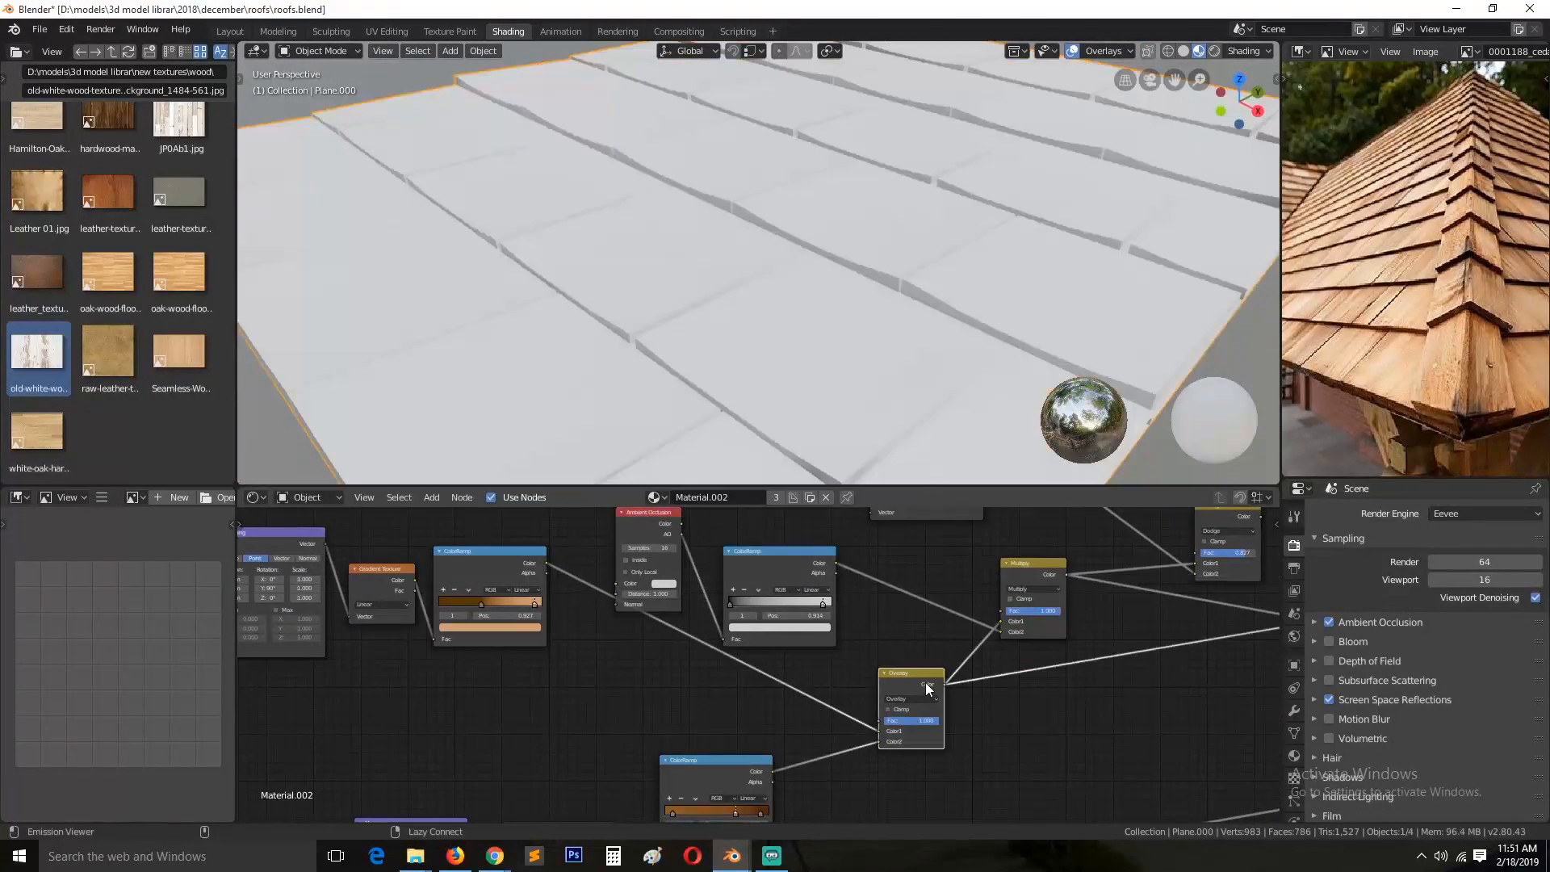
{"action": "middle_click_drag", "start_coordinate": [1003, 734], "coordinate": [989, 662]}
{"action": "scroll", "coordinate": [789, 686], "scroll_direction": "up", "scroll_amount": 1}
Step: Preview the wood texture ColorRamp and recolour its stops for stronger grain contrast, using a very dark brown of R 0.067, G 0.026, B 0.007
{"action": "left_click", "coordinate": [728, 677], "text": "ctrl+shift"}
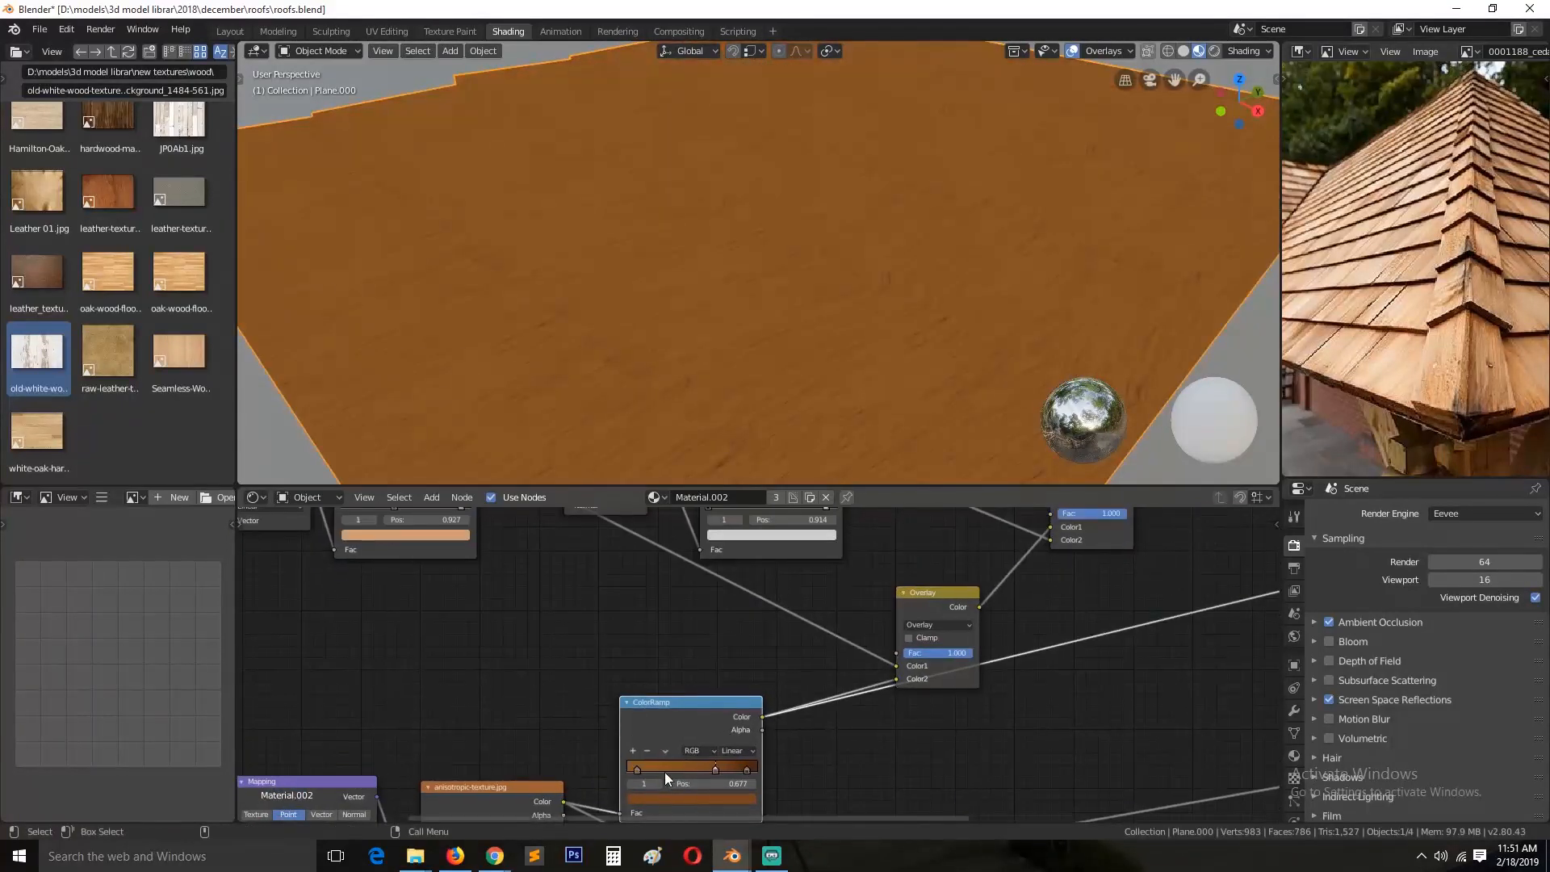
{"action": "left_click", "coordinate": [717, 798]}
{"action": "mouse_move", "coordinate": [729, 677]}
{"action": "left_mouse_down"}
{"action": "mouse_move", "coordinate": [729, 642]}
{"action": "mouse_move", "coordinate": [728, 689]}
{"action": "left_mouse_up"}
{"action": "left_click", "coordinate": [636, 770]}
{"action": "left_click", "coordinate": [679, 798]}
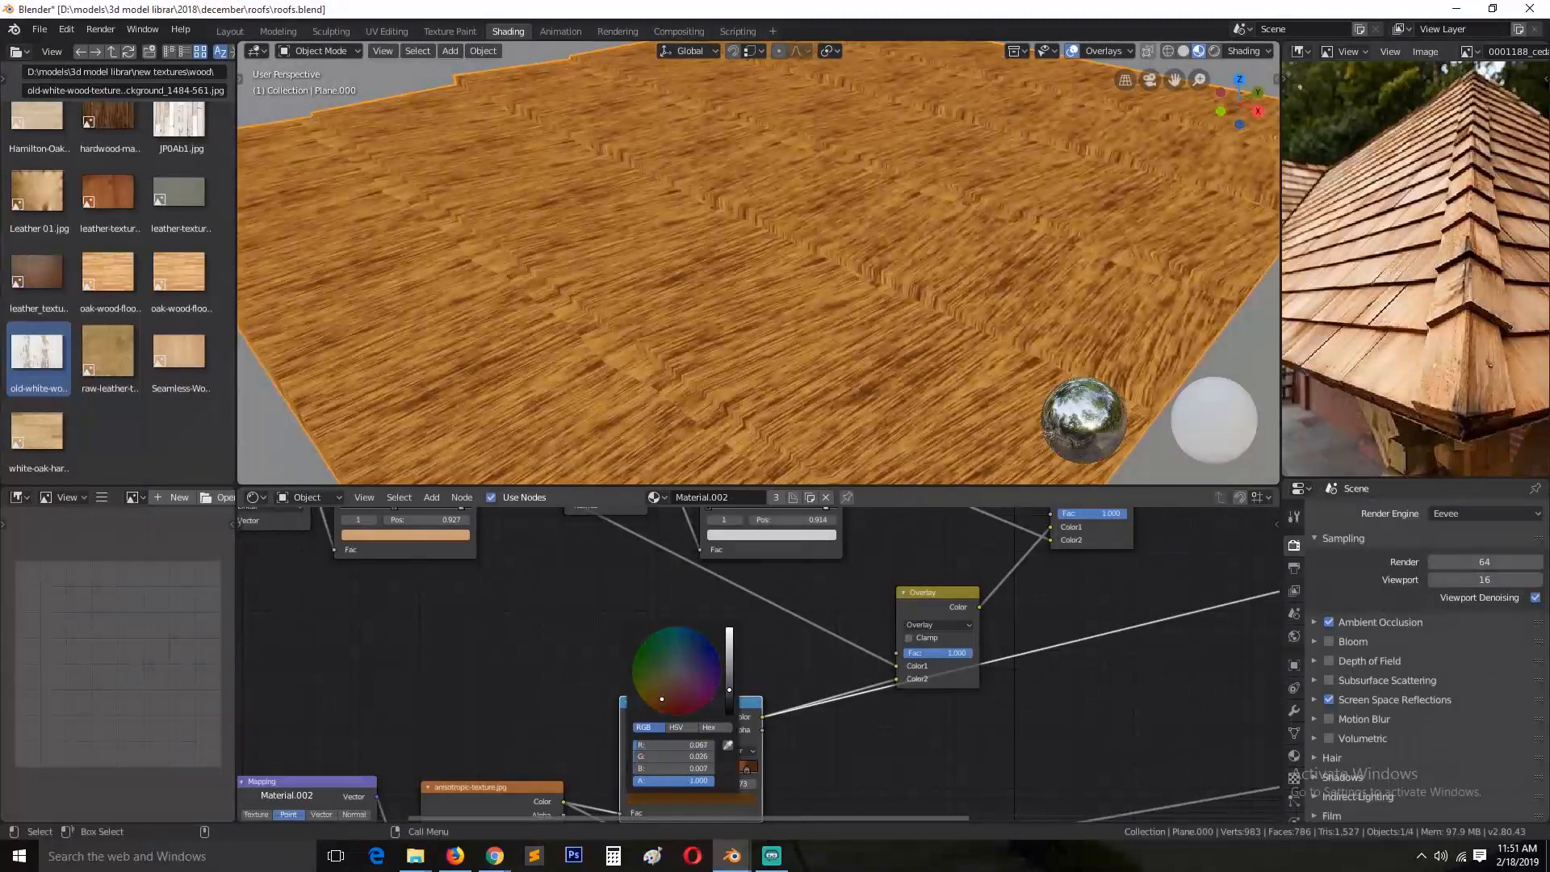
Step: Preview the gradient Overlay node on the roof and change its blending to Soft Light
{"action": "left_click", "coordinate": [951, 596], "text": "ctrl+shift"}
{"action": "middle_click_drag", "start_coordinate": [957, 628], "coordinate": [1054, 759]}
{"action": "left_click", "coordinate": [967, 757]}
{"action": "left_click", "coordinate": [972, 607]}
Step: Move the gradient ColorRamp's dark stop to position 0.473, lighten it to a medium brown and inspect the whole roof
{"action": "left_click_drag", "start_coordinate": [496, 641], "coordinate": [519, 644]}
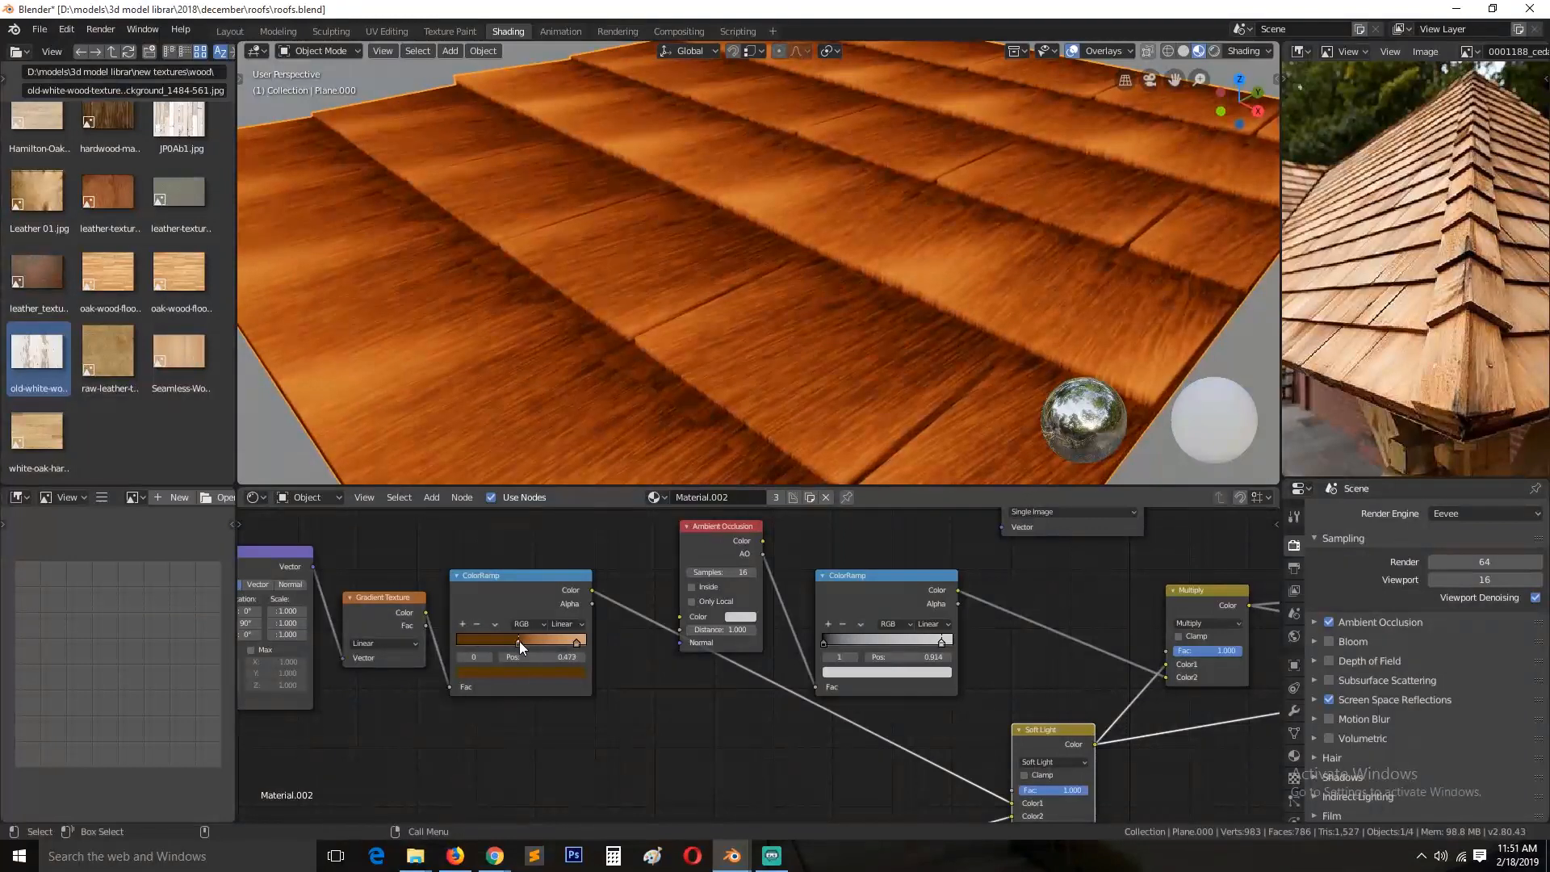
{"action": "left_click", "coordinate": [554, 671]}
{"action": "left_click_drag", "start_coordinate": [559, 553], "coordinate": [559, 525]}
{"action": "mouse_move", "coordinate": [480, 577]}
{"action": "left_mouse_down"}
{"action": "mouse_move", "coordinate": [495, 573]}
{"action": "mouse_move", "coordinate": [482, 577]}
{"action": "left_mouse_up"}
{"action": "left_click", "coordinate": [559, 554]}
{"action": "scroll", "coordinate": [679, 352], "scroll_direction": "down", "scroll_amount": 6}
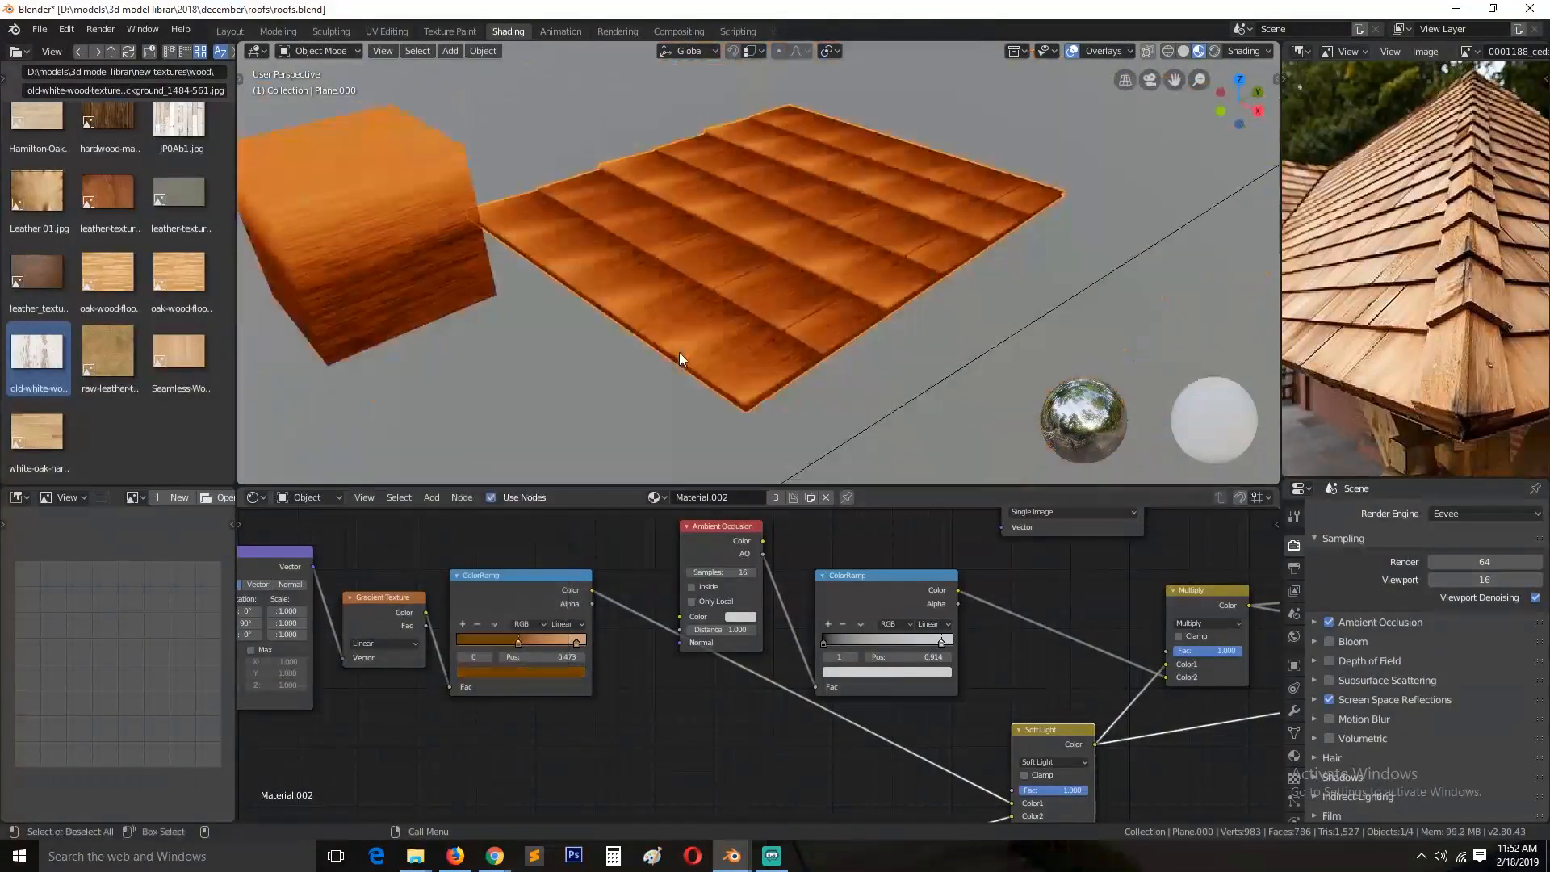
Step: Recolour the gradient ColorRamp's stops to more muted browns, inspect the shingles and save the file
{"action": "middle_click_drag", "start_coordinate": [680, 352], "coordinate": [724, 382]}
{"action": "scroll", "coordinate": [710, 379], "scroll_direction": "up", "scroll_amount": 4}
{"action": "key", "text": "ctrl+s"}
{"action": "scroll", "coordinate": [630, 577], "scroll_direction": "up", "scroll_amount": 4}
{"action": "left_click", "coordinate": [507, 636]}
{"action": "left_click", "coordinate": [491, 675]}
{"action": "left_click", "coordinate": [483, 453]}
{"action": "left_click", "coordinate": [429, 637]}
{"action": "left_click", "coordinate": [431, 675]}
{"action": "mouse_move", "coordinate": [438, 486]}
{"action": "left_mouse_down"}
{"action": "mouse_move", "coordinate": [447, 516]}
{"action": "mouse_move", "coordinate": [399, 522]}
{"action": "left_mouse_up"}
{"action": "scroll", "coordinate": [759, 332], "scroll_direction": "down", "scroll_amount": 5}
{"action": "scroll", "coordinate": [681, 320], "scroll_direction": "up", "scroll_amount": 6}
Step: Save the file and preview the Multiply node and then the Dodge mix node on the roof
{"action": "middle_click_drag", "start_coordinate": [759, 332], "coordinate": [648, 354]}
{"action": "key", "text": "ctrl+s"}
{"action": "middle_click_drag", "start_coordinate": [922, 721], "coordinate": [596, 715]}
{"action": "scroll", "coordinate": [721, 674], "scroll_direction": "down", "scroll_amount": 3}
{"action": "left_click_drag", "start_coordinate": [617, 585], "coordinate": [656, 572]}
{"action": "left_click", "coordinate": [952, 600], "text": "ctrl+shift"}
{"action": "middle_click_drag", "start_coordinate": [932, 600], "coordinate": [878, 615]}
{"action": "scroll", "coordinate": [877, 615], "scroll_direction": "down", "scroll_amount": 2}
{"action": "scroll", "coordinate": [796, 397], "scroll_direction": "down", "scroll_amount": 6}
{"action": "scroll", "coordinate": [797, 397], "scroll_direction": "up", "scroll_amount": 2}
{"action": "left_click", "coordinate": [1082, 564], "text": "ctrl+shift"}
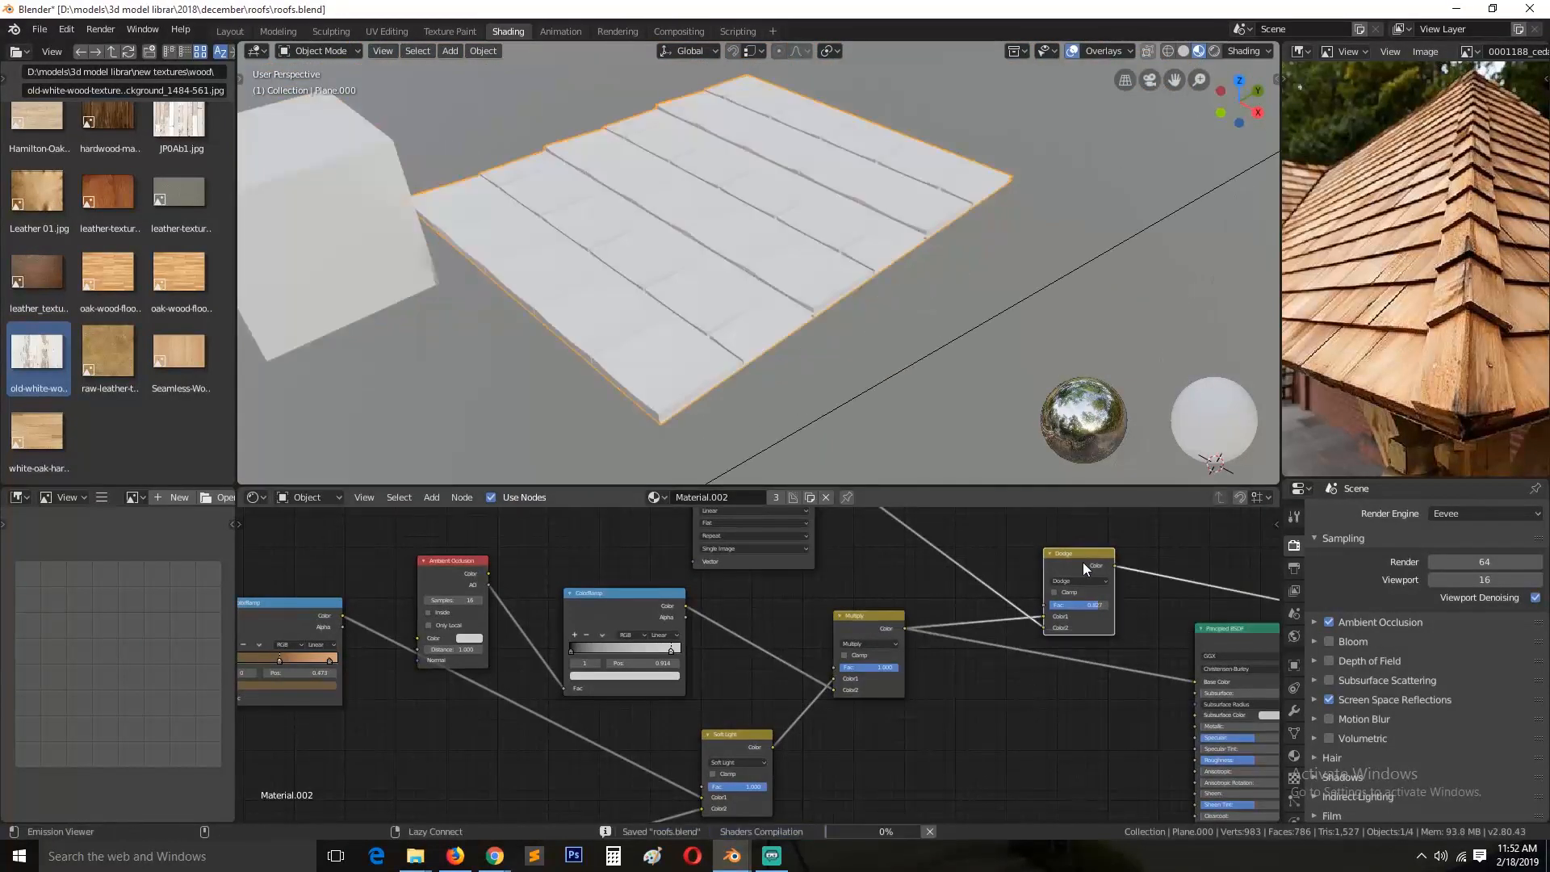
Step: Set the Dodge node's factor to 0.727, try Lighten and Linear Light, and change its blending to Overlay
{"action": "scroll", "coordinate": [781, 378], "scroll_direction": "up", "scroll_amount": 5}
{"action": "middle_click_drag", "start_coordinate": [782, 378], "coordinate": [817, 380]}
{"action": "left_click_drag", "start_coordinate": [1090, 606], "coordinate": [1085, 606]}
{"action": "key", "text": "ctrl+s"}
{"action": "scroll", "coordinate": [938, 668], "scroll_direction": "up", "scroll_amount": 2}
{"action": "left_click", "coordinate": [1132, 565]}
{"action": "left_click", "coordinate": [1127, 486]}
{"action": "left_click", "coordinate": [1132, 566]}
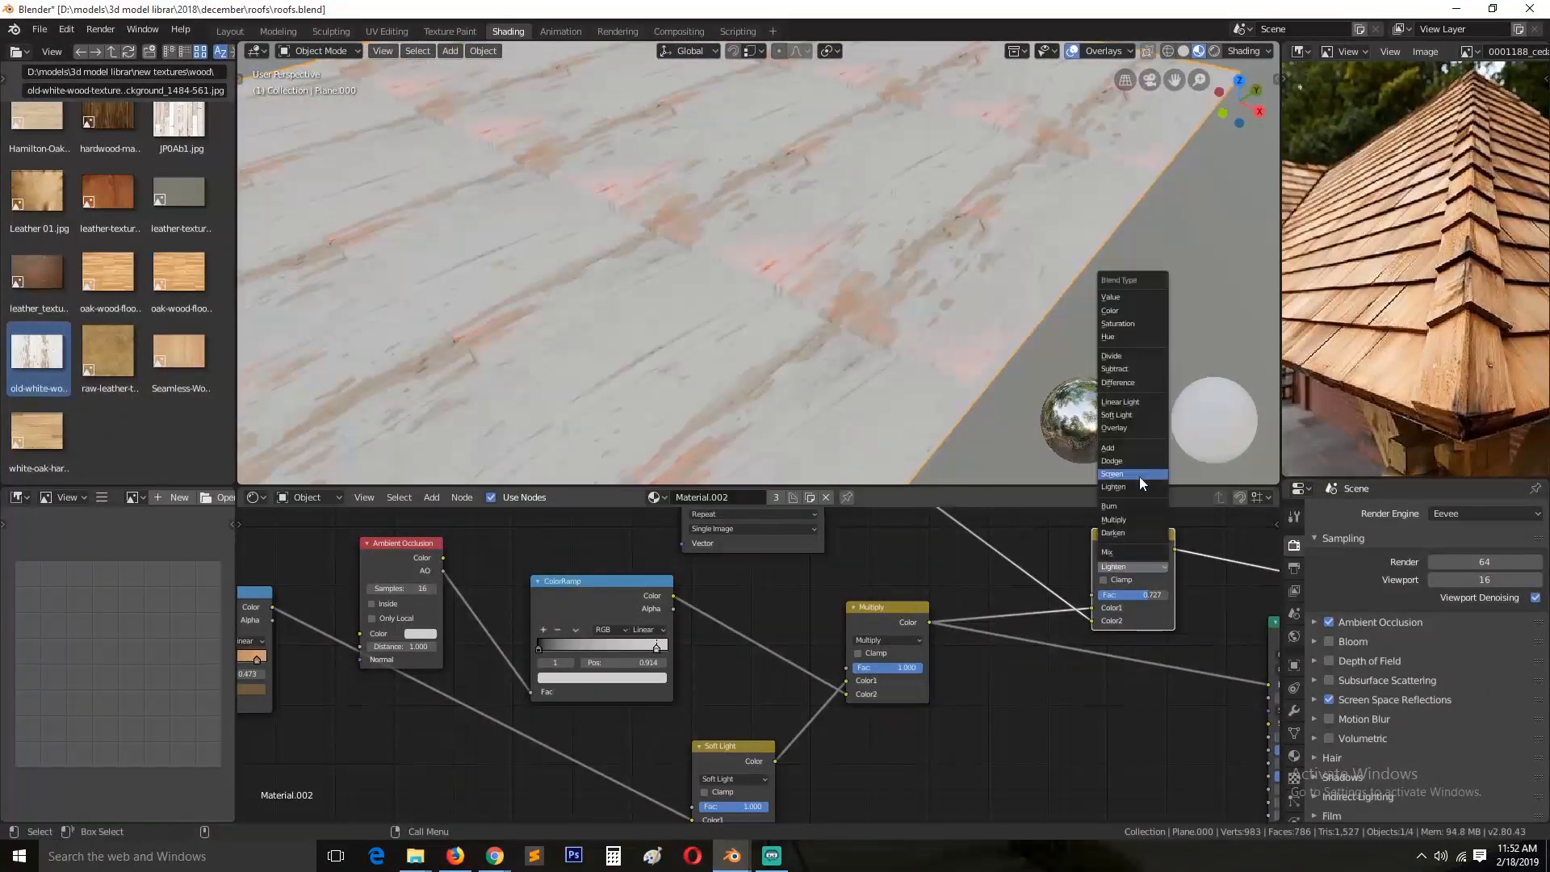
{"action": "left_click", "coordinate": [1133, 401]}
{"action": "left_click", "coordinate": [1133, 566]}
{"action": "left_click", "coordinate": [1125, 427]}
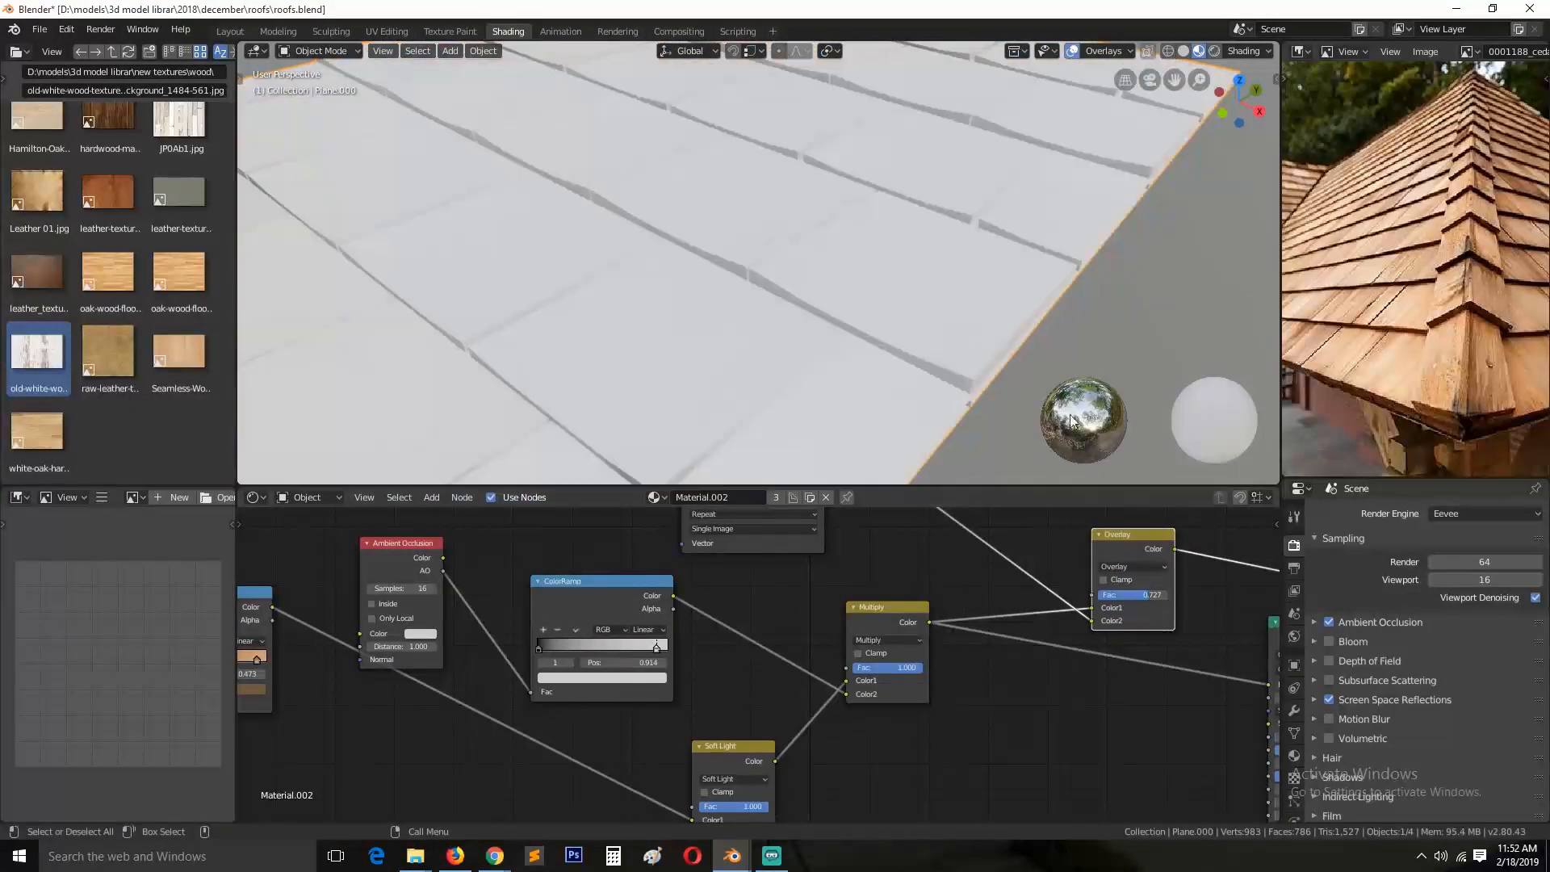
Step: Connect the Overlay node's colour to the Principled BSDF's Base Color and preview the full shader on the roof
{"action": "scroll", "coordinate": [1068, 415], "scroll_direction": "down", "scroll_amount": 5}
{"action": "key", "text": "ctrl+s"}
{"action": "middle_click_drag", "start_coordinate": [909, 455], "coordinate": [867, 429]}
{"action": "middle_click_drag", "start_coordinate": [1228, 594], "coordinate": [887, 577]}
{"action": "left_click_drag", "start_coordinate": [831, 531], "coordinate": [926, 667]}
{"action": "left_click", "coordinate": [1027, 616], "text": "ctrl+shift"}
Step: Examine the shaded shingles from several angles and distances, and save the file
{"action": "left_click", "coordinate": [803, 328]}
{"action": "middle_click_drag", "start_coordinate": [803, 328], "coordinate": [843, 303]}
{"action": "scroll", "coordinate": [807, 403], "scroll_direction": "up", "scroll_amount": 4}
{"action": "scroll", "coordinate": [850, 389], "scroll_direction": "down", "scroll_amount": 2}
{"action": "middle_click_drag", "start_coordinate": [850, 389], "coordinate": [685, 324]}
{"action": "key", "text": "ctrl+s"}
{"action": "scroll", "coordinate": [815, 463], "scroll_direction": "down", "scroll_amount": 3}
{"action": "scroll", "coordinate": [685, 325], "scroll_direction": "up", "scroll_amount": 4}
{"action": "scroll", "coordinate": [838, 787], "scroll_direction": "down", "scroll_amount": 3}
Step: Add a new ColorRamp node fed by the Multiply node and preview it on the roof in greyscale
{"action": "middle_click_drag", "start_coordinate": [838, 788], "coordinate": [961, 638]}
{"action": "scroll", "coordinate": [912, 683], "scroll_direction": "down", "scroll_amount": 2}
{"action": "middle_click_drag", "start_coordinate": [912, 683], "coordinate": [803, 754]}
{"action": "left_click_drag", "start_coordinate": [652, 587], "coordinate": [629, 596]}
{"action": "key", "text": "shift+a"}
{"action": "mouse_move", "coordinate": [719, 770]}
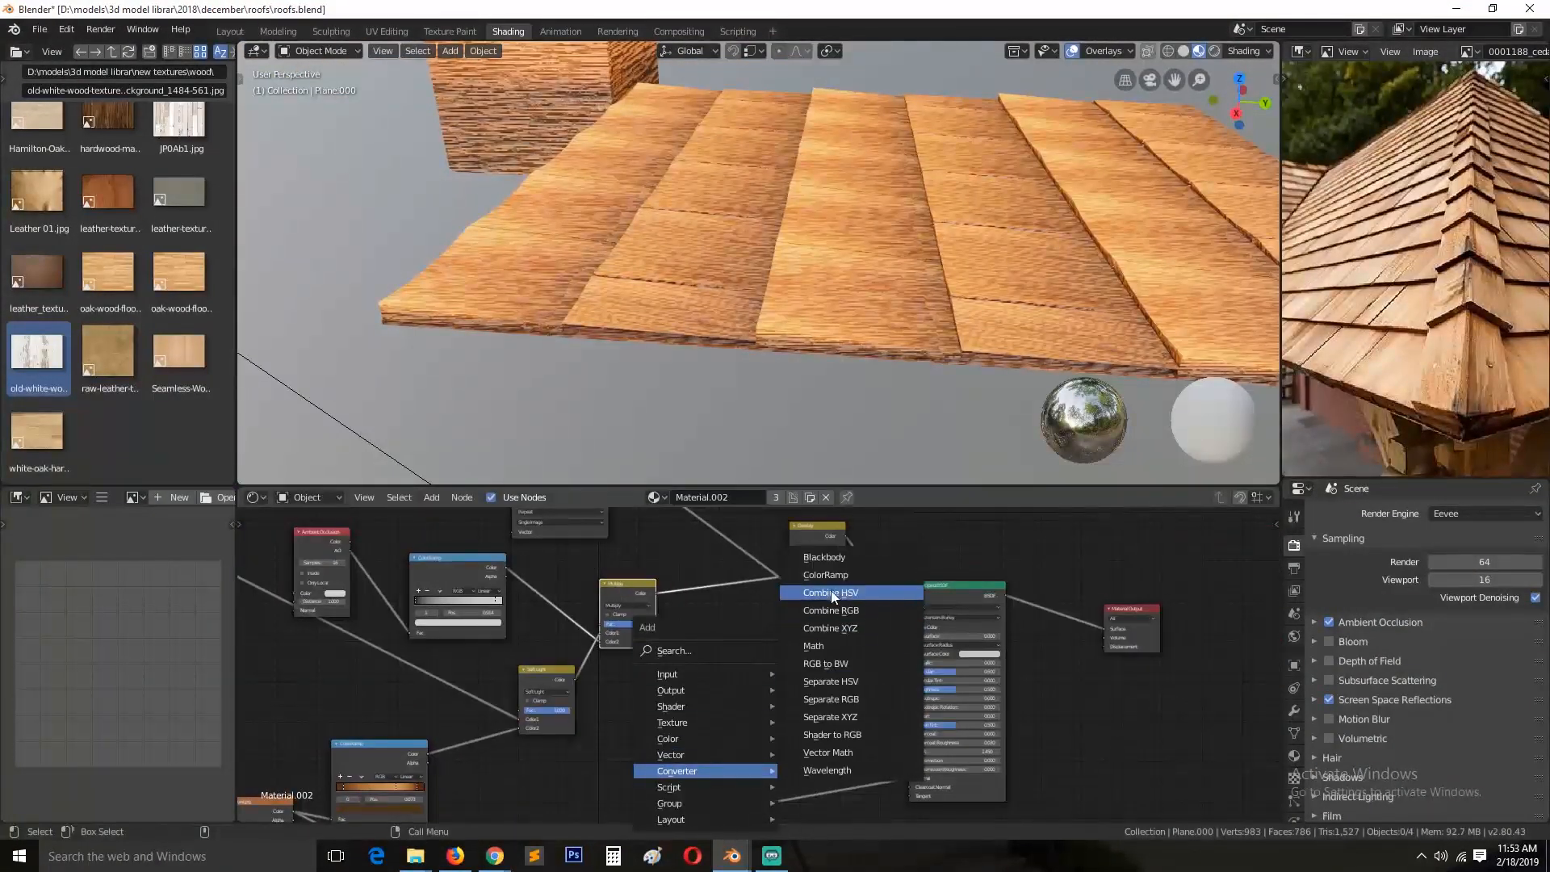
{"action": "left_click", "coordinate": [825, 575]}
{"action": "left_click", "coordinate": [743, 662]}
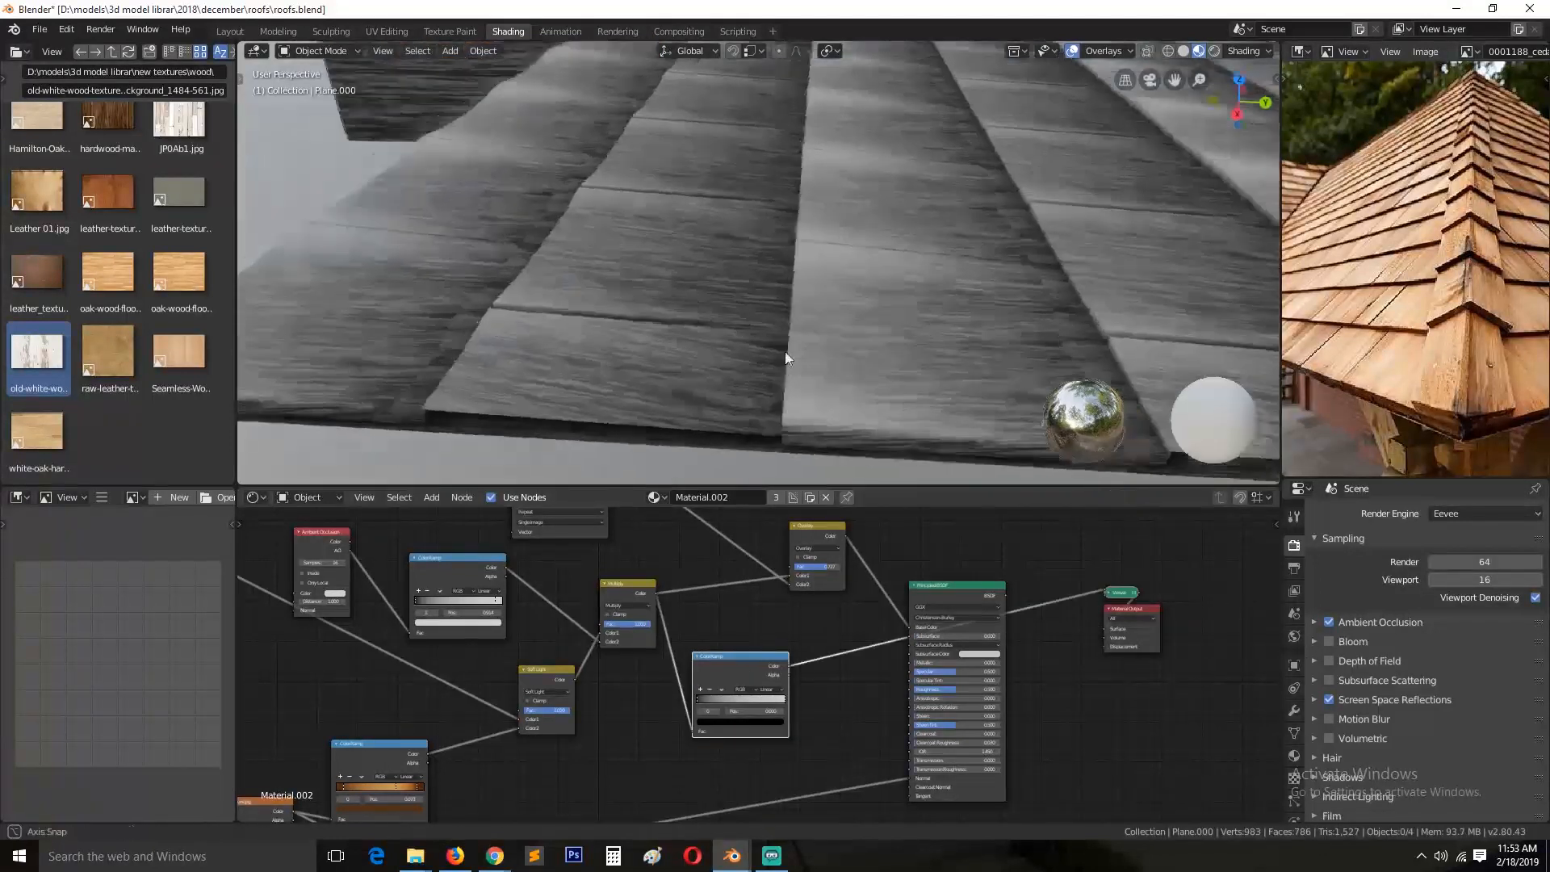
Step: Shift the dark stop of the new ColorRamp while viewing the shingles up close, and save
{"action": "middle_click_drag", "start_coordinate": [784, 352], "coordinate": [817, 364]}
{"action": "scroll", "coordinate": [817, 363], "scroll_direction": "up", "scroll_amount": 3}
{"action": "left_click_drag", "start_coordinate": [698, 701], "coordinate": [760, 705]}
{"action": "left_click_drag", "start_coordinate": [760, 702], "coordinate": [738, 674]}
{"action": "key", "text": "ctrl+s"}
Step: Add an Invert node after the new ColorRamp, ahead of the Principled BSDF
{"action": "key", "text": "shift+a"}
{"action": "mouse_move", "coordinate": [830, 672]}
{"action": "mouse_move", "coordinate": [825, 642]}
{"action": "left_click", "coordinate": [907, 691]}
{"action": "left_click", "coordinate": [798, 647]}
Step: Move the new ColorRamp's light stop to position 0.141 and recolour both stops to light greys
{"action": "middle_click_drag", "start_coordinate": [836, 359], "coordinate": [869, 364]}
{"action": "scroll", "coordinate": [762, 662], "scroll_direction": "up", "scroll_amount": 1}
{"action": "mouse_move", "coordinate": [703, 707]}
{"action": "left_mouse_down"}
{"action": "mouse_move", "coordinate": [718, 704]}
{"action": "mouse_move", "coordinate": [699, 704]}
{"action": "left_mouse_up"}
{"action": "left_click", "coordinate": [720, 724]}
{"action": "left_click", "coordinate": [686, 704]}
{"action": "left_click", "coordinate": [720, 725]}
{"action": "left_click_drag", "start_coordinate": [759, 641], "coordinate": [759, 607]}
{"action": "left_click", "coordinate": [700, 705]}
{"action": "left_click", "coordinate": [734, 725]}
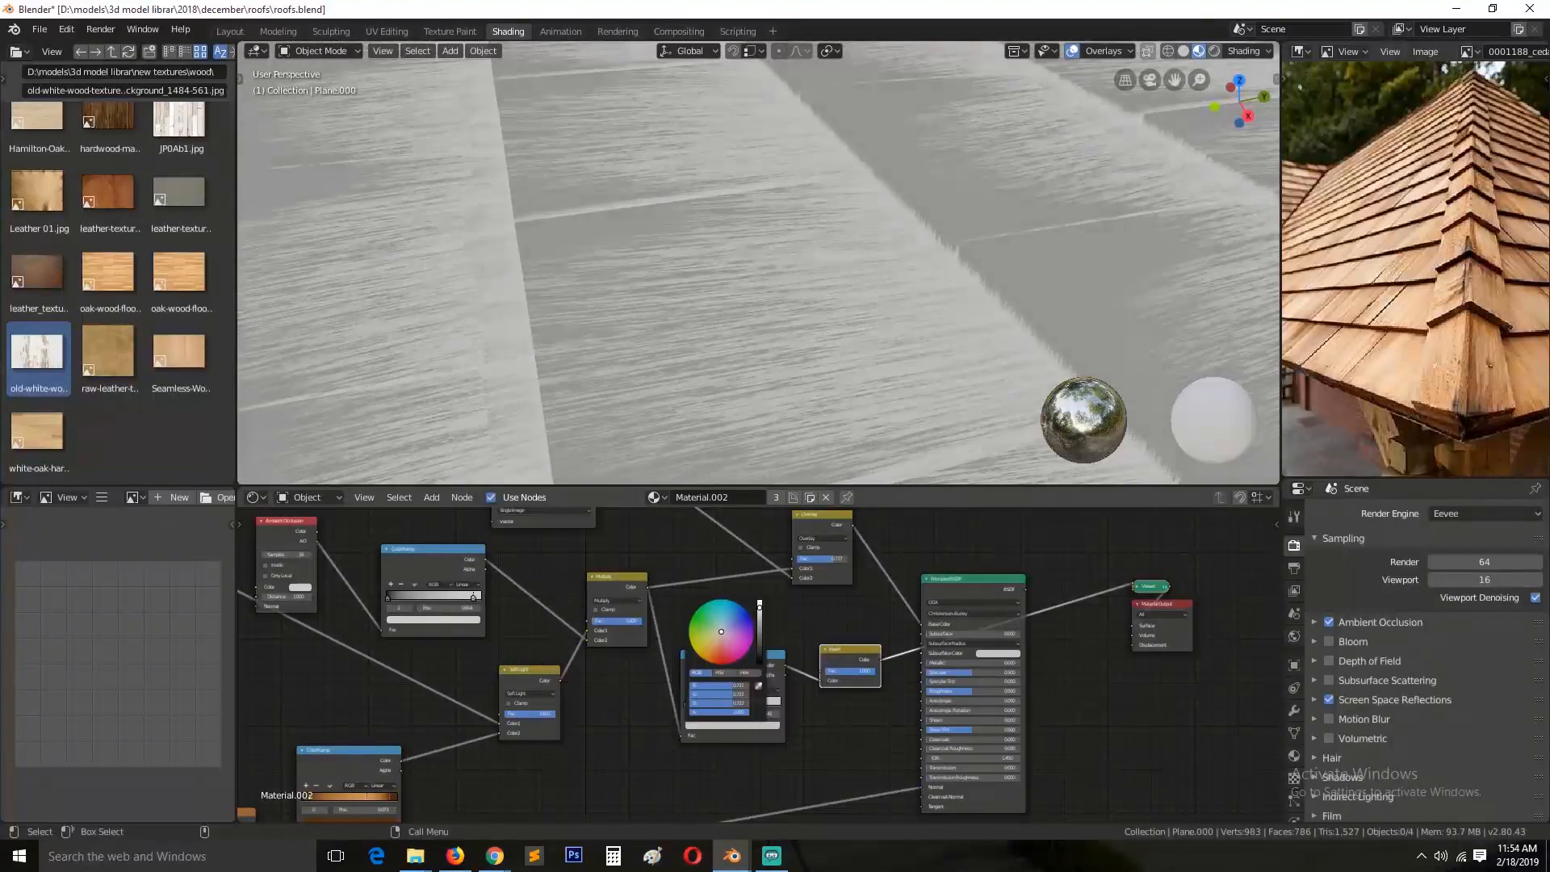
Step: Save the file and switch the viewport's look-dev lighting to a different, bluish-sky HDRI
{"action": "scroll", "coordinate": [854, 327], "scroll_direction": "down", "scroll_amount": 4}
{"action": "key", "text": "ctrl+s"}
{"action": "scroll", "coordinate": [800, 234], "scroll_direction": "down", "scroll_amount": 4}
{"action": "left_click", "coordinate": [834, 266]}
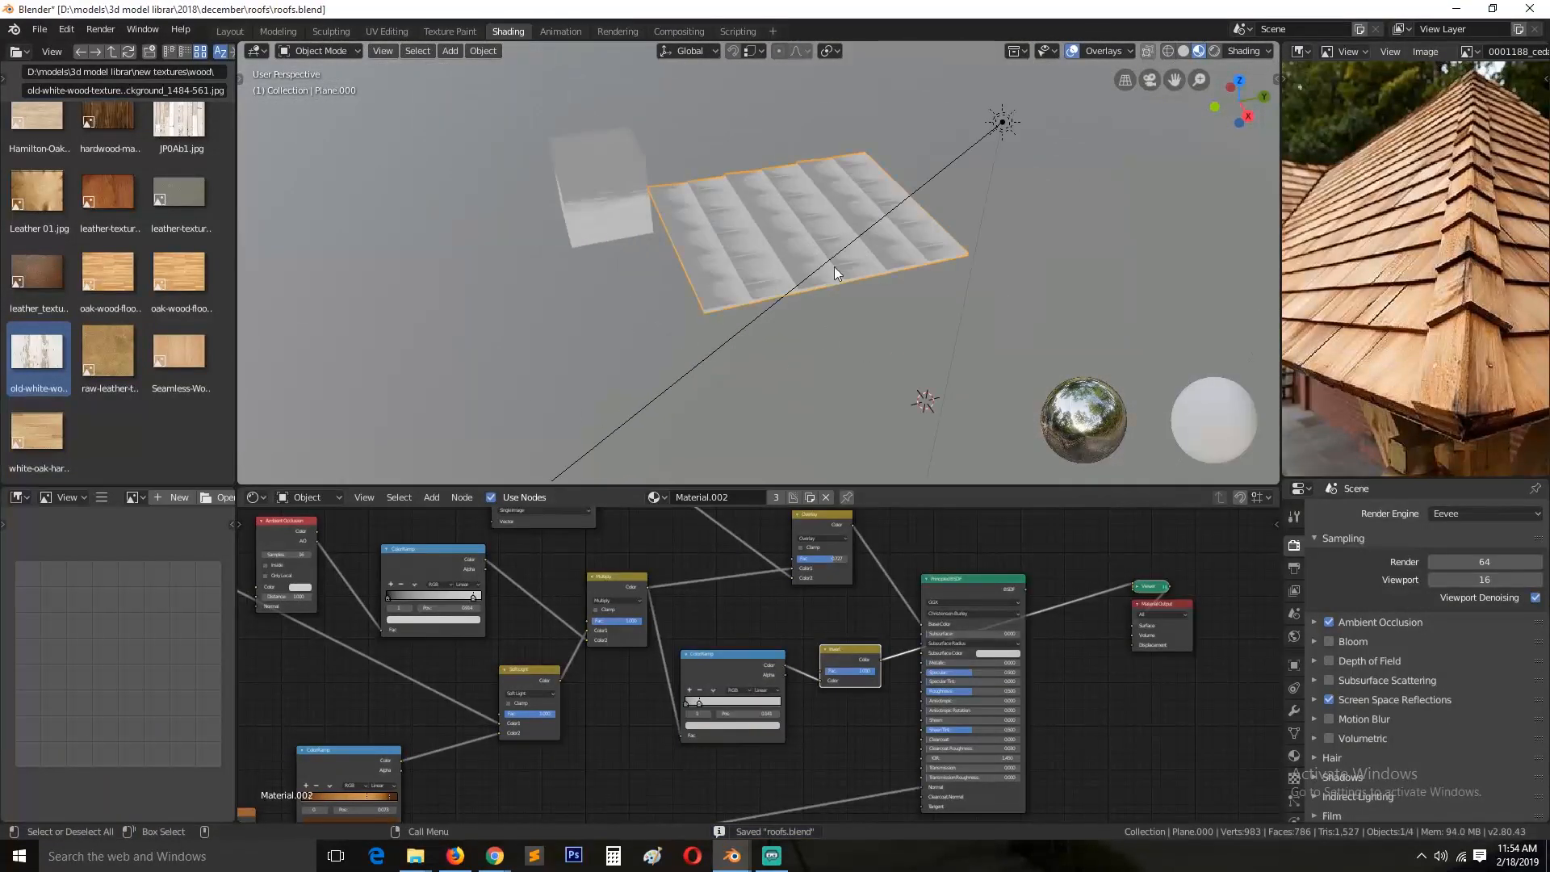
{"action": "scroll", "coordinate": [835, 267], "scroll_direction": "up", "scroll_amount": 6}
{"action": "left_click", "coordinate": [1252, 52]}
{"action": "left_click", "coordinate": [1291, 164]}
{"action": "left_click", "coordinate": [1253, 212]}
{"action": "middle_click_drag", "start_coordinate": [923, 252], "coordinate": [949, 237]}
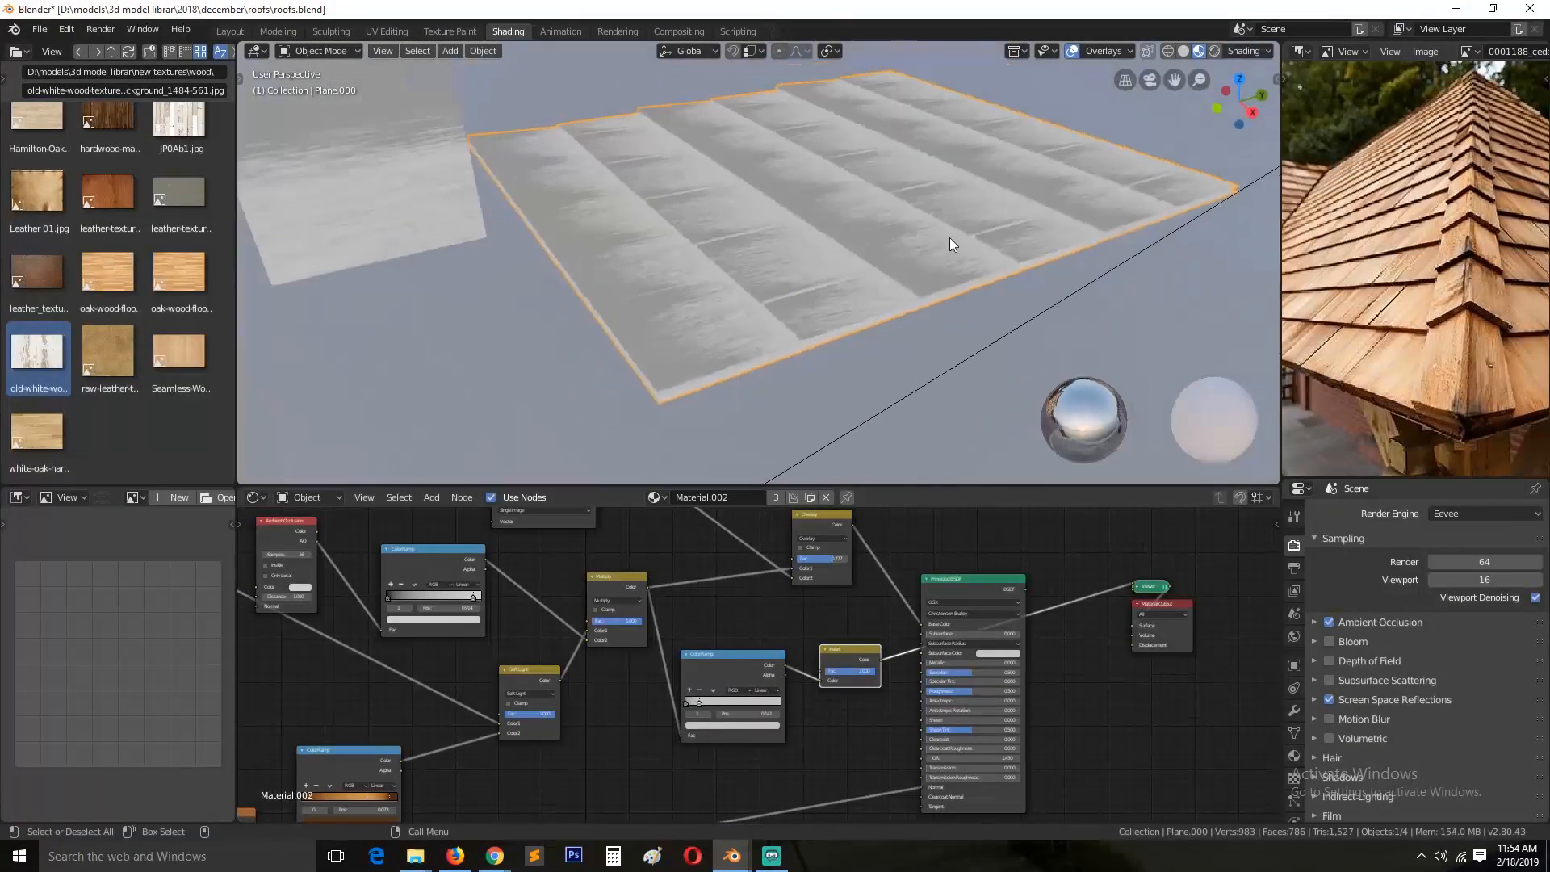
{"action": "scroll", "coordinate": [870, 672], "scroll_direction": "up", "scroll_amount": 2}
{"action": "key", "text": "ctrl+s"}
Step: Preview the Principled BSDF on the roof, lighten the roughness ColorRamp's stop colour and save
{"action": "left_click", "coordinate": [1043, 559], "text": "ctrl+shift"}
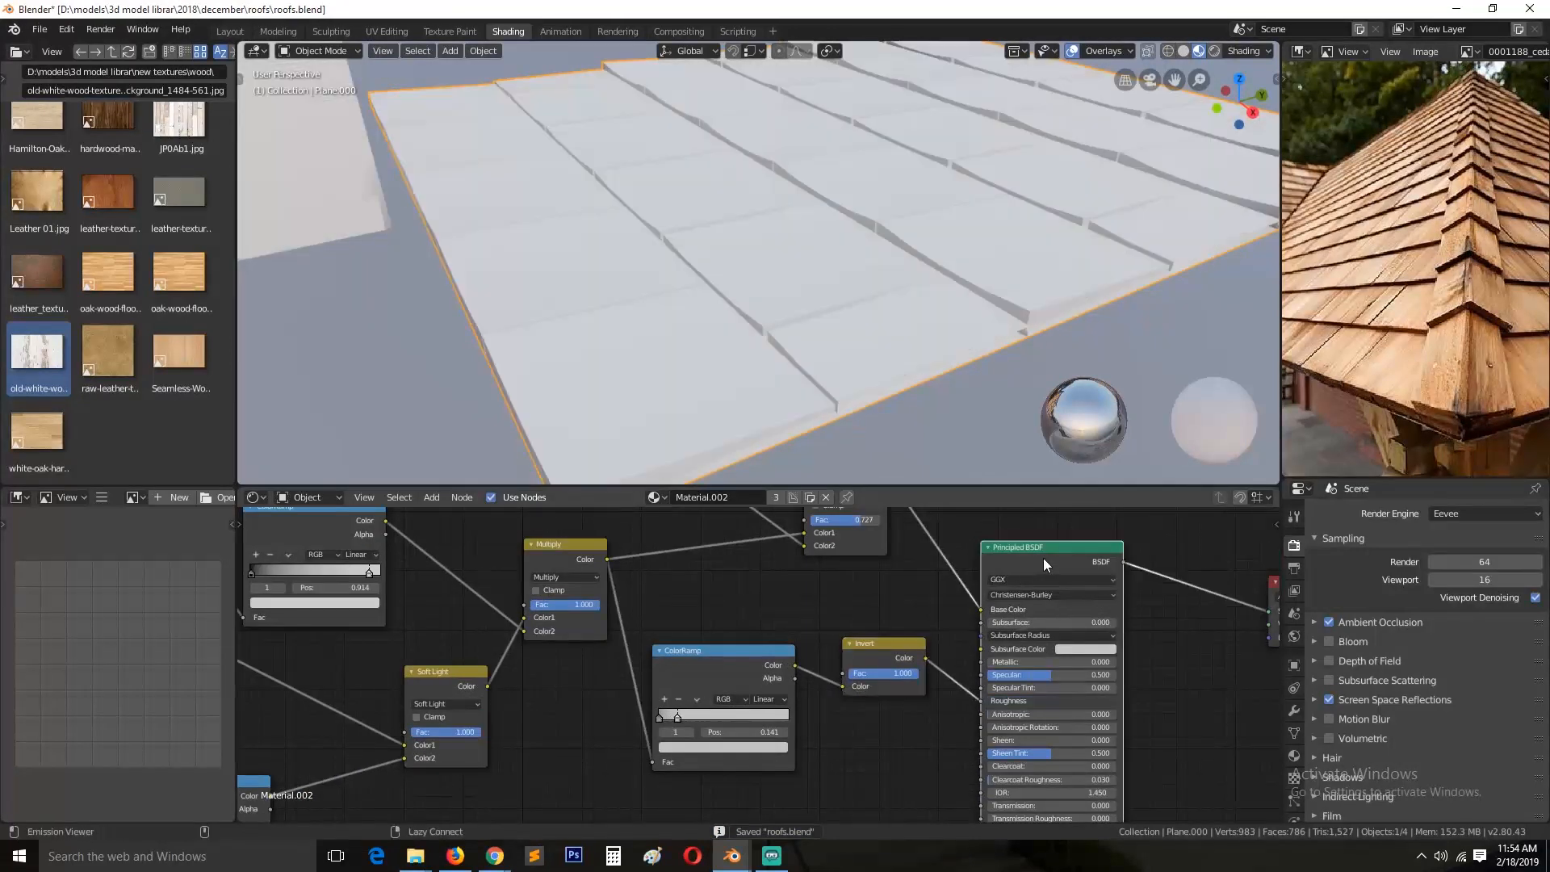
{"action": "middle_click_drag", "start_coordinate": [979, 328], "coordinate": [967, 308]}
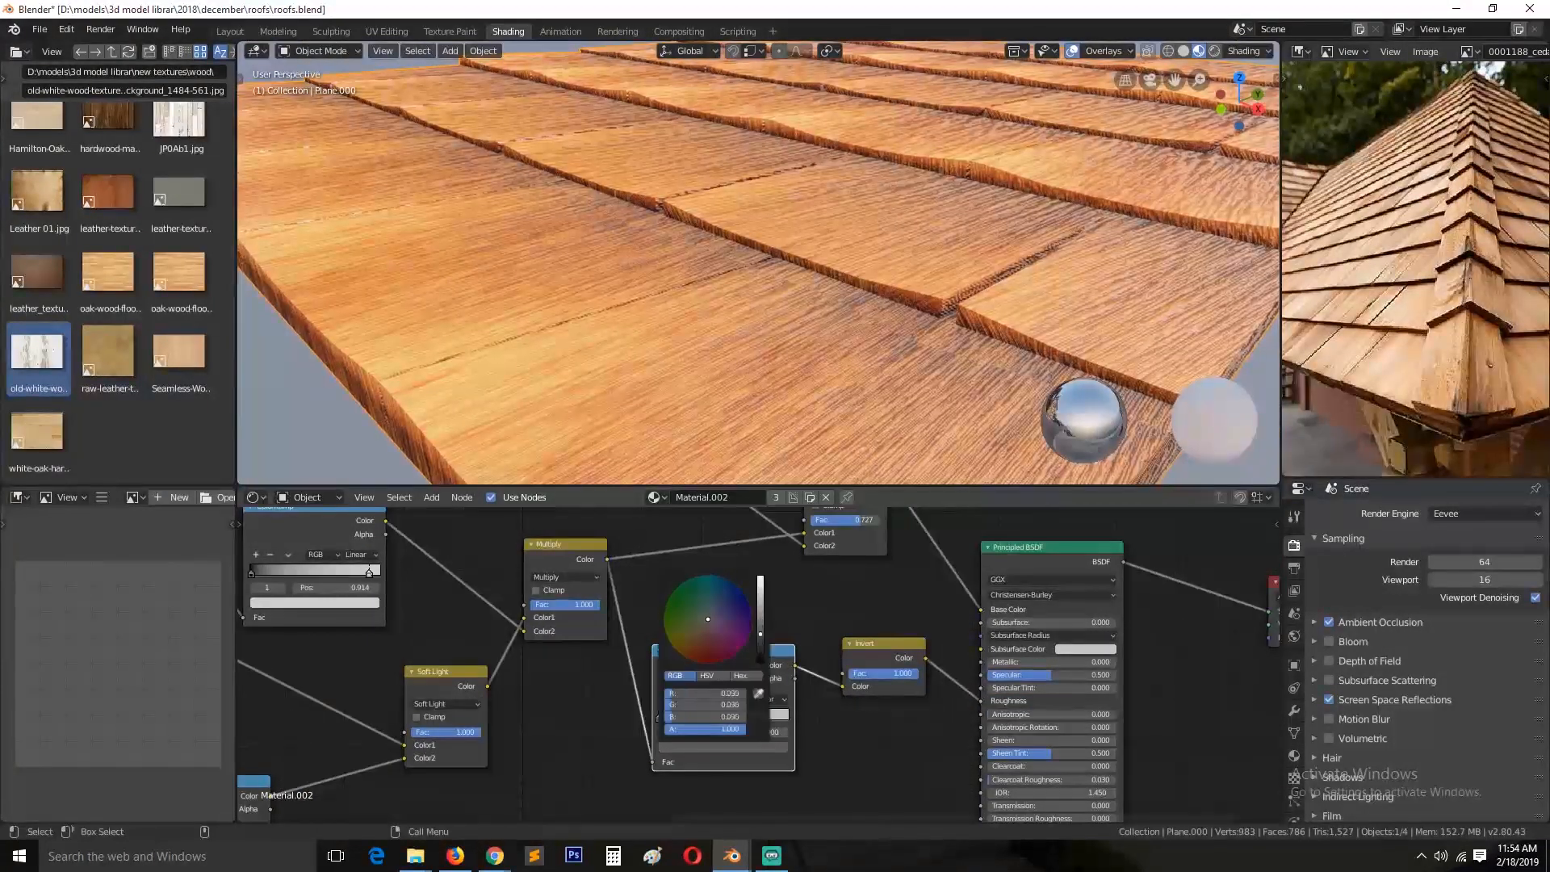
{"action": "left_click_drag", "start_coordinate": [760, 634], "coordinate": [761, 577]}
{"action": "middle_click_drag", "start_coordinate": [864, 589], "coordinate": [845, 694]}
{"action": "key", "text": "ctrl+s"}
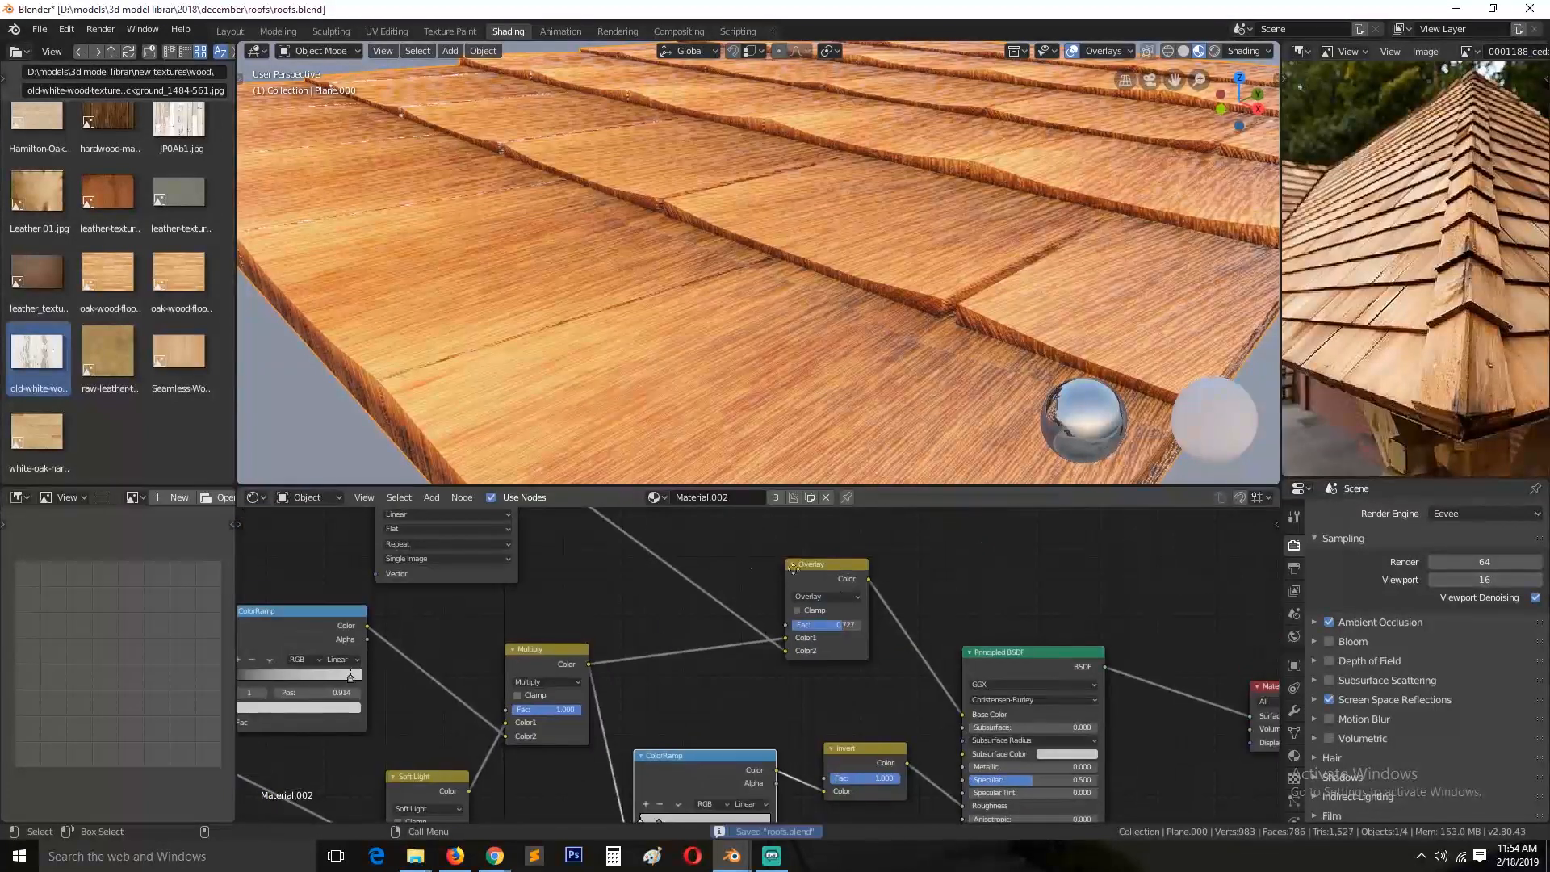
Step: Try a Hue Saturation Value node between the Overlay node and Base Color, test its saturation, and delete it
{"action": "key", "text": "shift+a"}
{"action": "mouse_move", "coordinate": [778, 583]}
{"action": "left_click", "coordinate": [860, 617]}
{"action": "left_click", "coordinate": [831, 622]}
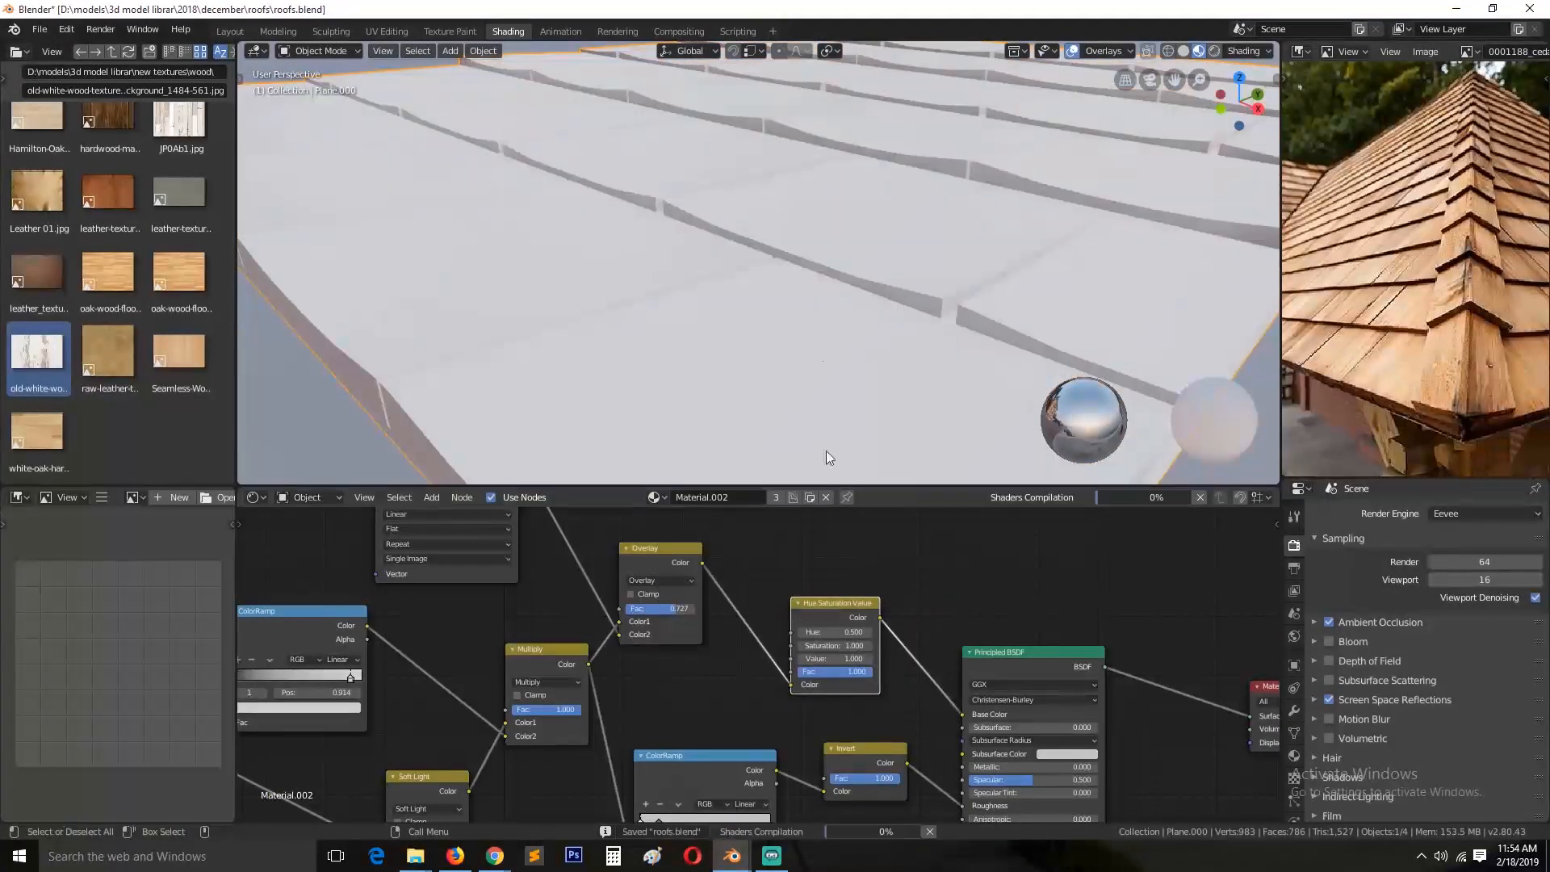
{"action": "key", "text": "ctrl+s"}
{"action": "scroll", "coordinate": [846, 669], "scroll_direction": "up", "scroll_amount": 2}
{"action": "mouse_move", "coordinate": [852, 640]}
{"action": "left_mouse_down"}
{"action": "mouse_move", "coordinate": [893, 639]}
{"action": "mouse_move", "coordinate": [855, 639]}
{"action": "left_mouse_up"}
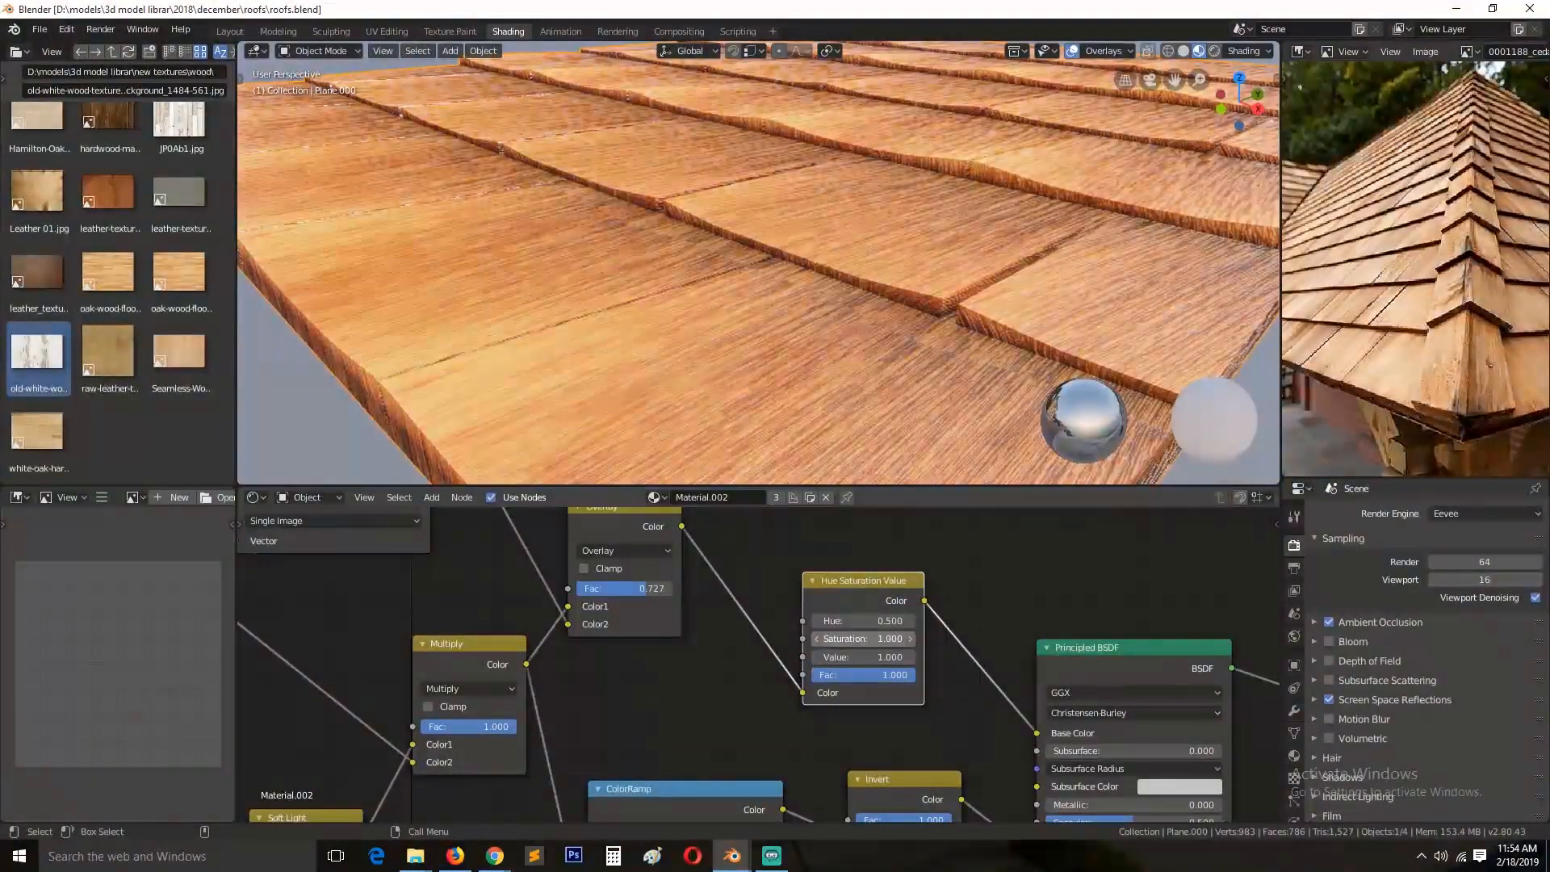
{"action": "scroll", "coordinate": [763, 298], "scroll_direction": "down", "scroll_amount": 5}
{"action": "middle_click_drag", "start_coordinate": [762, 286], "coordinate": [767, 329]}
{"action": "key", "text": "Delete"}
Step: Add a MixRGB node, connect the Overlay node's colour to its Color1 and preview it on the roof
{"action": "key", "text": "shift+a"}
{"action": "mouse_move", "coordinate": [862, 589]}
{"action": "left_click", "coordinate": [940, 678]}
{"action": "left_click", "coordinate": [819, 531]}
{"action": "left_click_drag", "start_coordinate": [681, 525], "coordinate": [796, 627]}
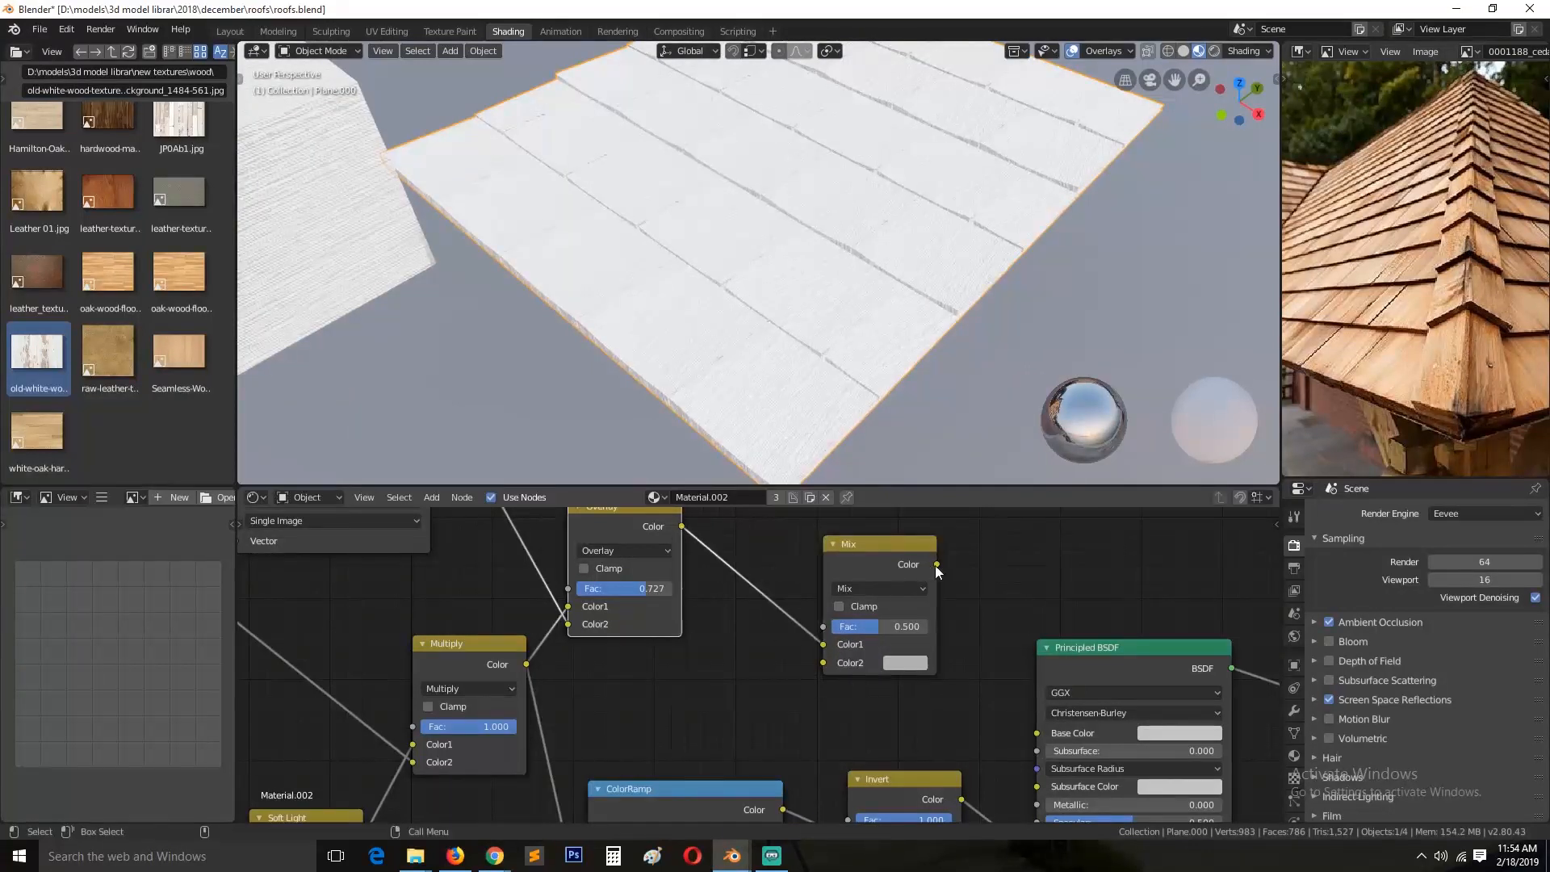
{"action": "left_click", "coordinate": [878, 551], "text": "ctrl+shift"}
Step: Set the Mix node's factor to 1.000, change its blending to Color and lighten its second colour
{"action": "scroll", "coordinate": [872, 317], "scroll_direction": "up", "scroll_amount": 8}
{"action": "middle_click_drag", "start_coordinate": [874, 356], "coordinate": [875, 315]}
{"action": "key", "text": "ctrl+s"}
{"action": "left_click_drag", "start_coordinate": [882, 626], "coordinate": [932, 627]}
{"action": "left_click", "coordinate": [880, 589]}
{"action": "left_click", "coordinate": [848, 238]}
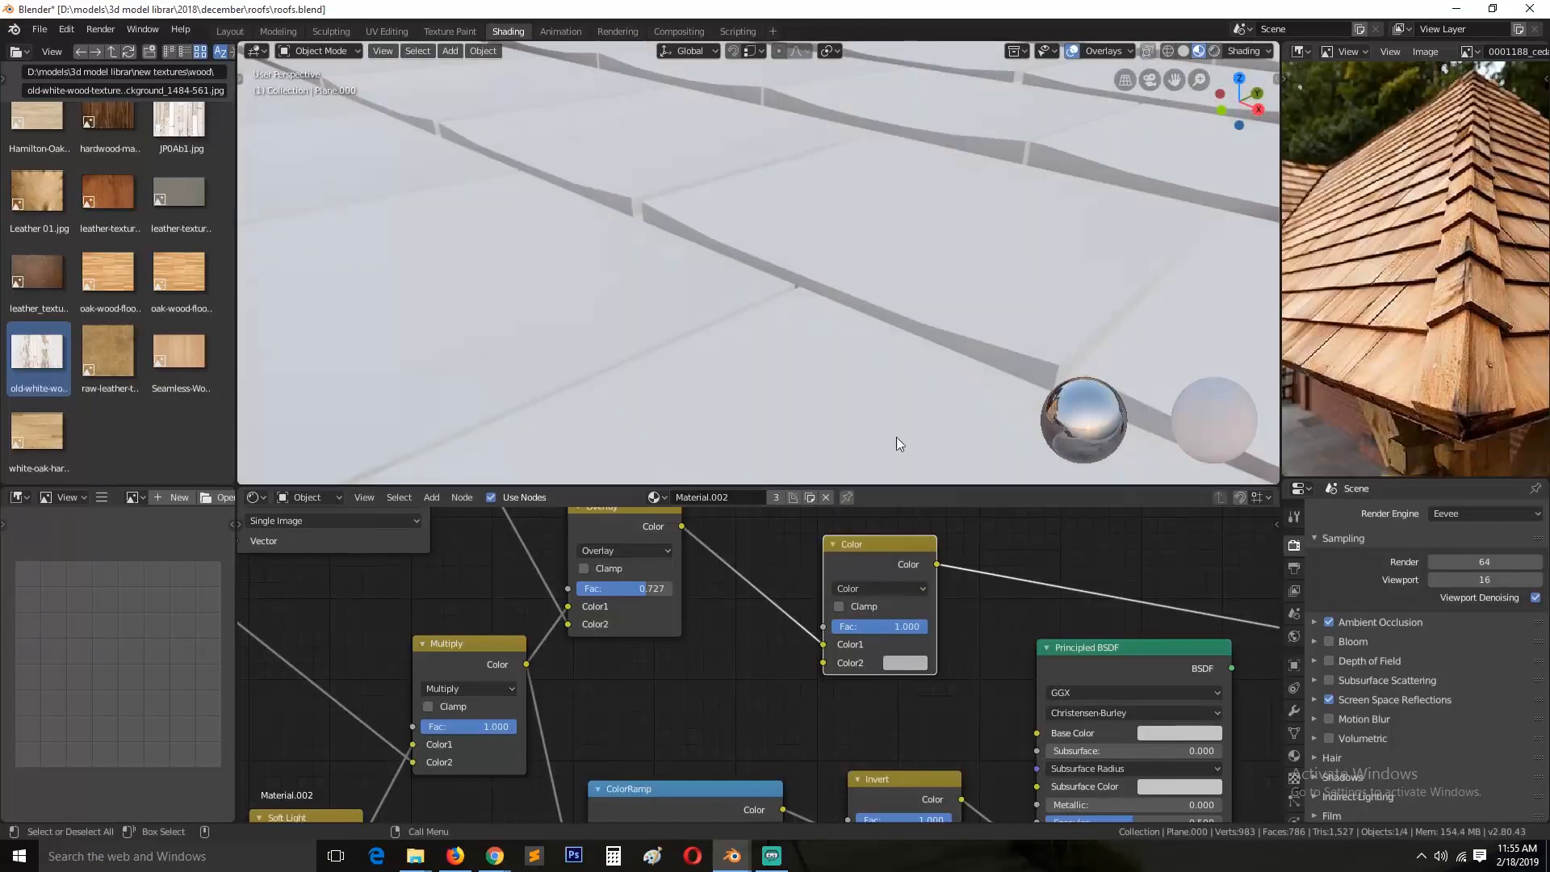
{"action": "left_click", "coordinate": [905, 663]}
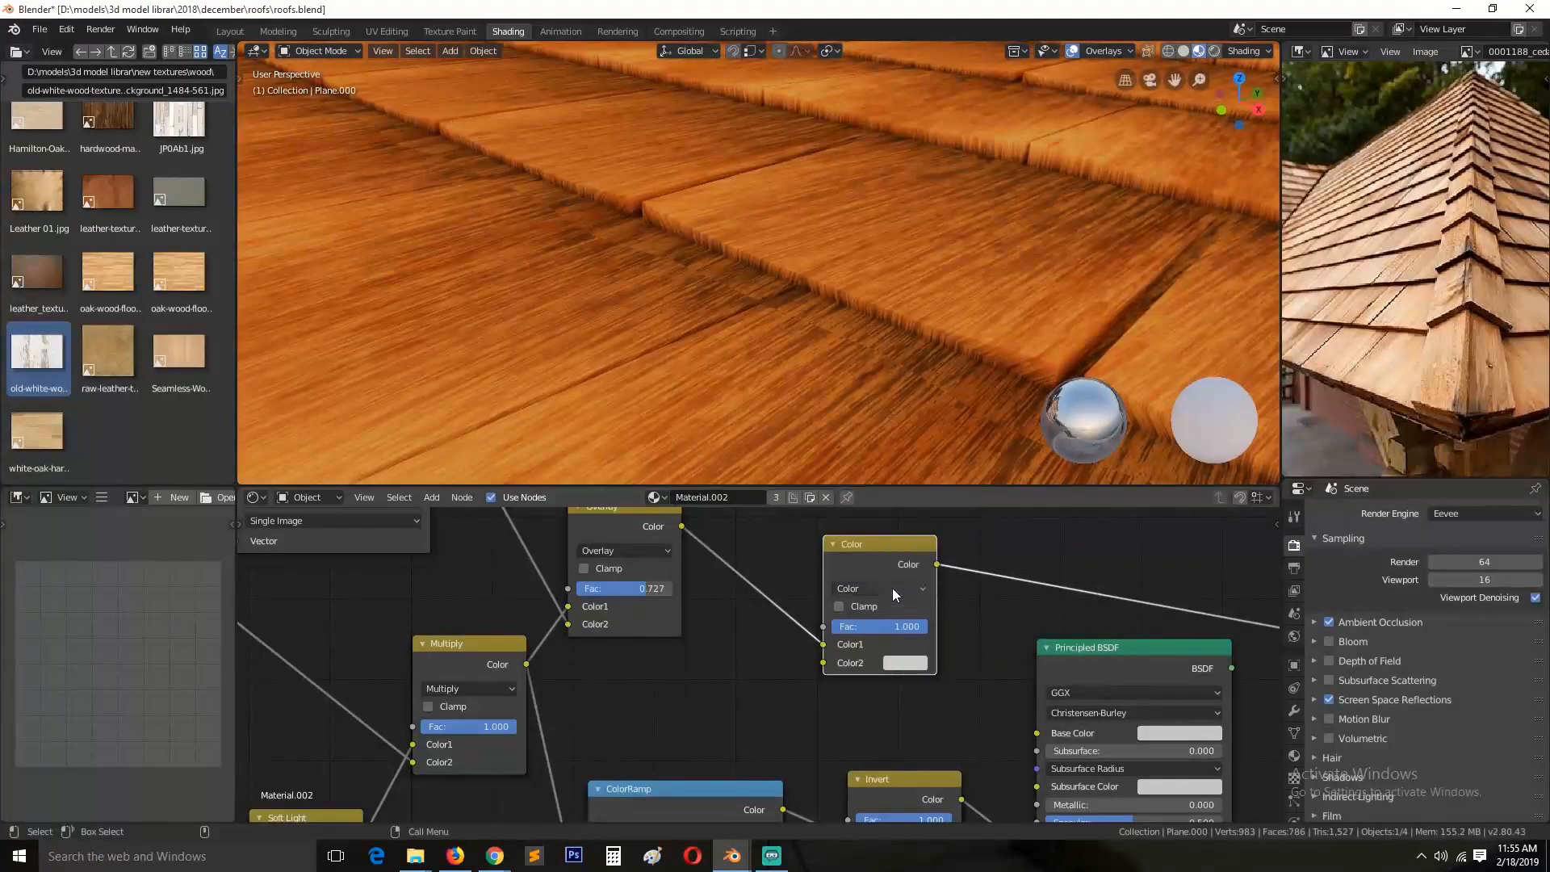
Step: Try Saturation blending on the mix node, adjust the brightness of its second colour and lower its factor to about 0.036
{"action": "left_click", "coordinate": [892, 590]}
{"action": "left_click", "coordinate": [885, 278]}
{"action": "left_click", "coordinate": [905, 663]}
{"action": "mouse_move", "coordinate": [1023, 437]}
{"action": "left_mouse_down"}
{"action": "mouse_move", "coordinate": [1029, 536]}
{"action": "mouse_move", "coordinate": [1025, 426]}
{"action": "left_mouse_up"}
{"action": "scroll", "coordinate": [898, 245], "scroll_direction": "down", "scroll_amount": 2}
{"action": "middle_click_drag", "start_coordinate": [861, 297], "coordinate": [856, 339]}
{"action": "key", "text": "ctrl+s"}
{"action": "left_click_drag", "start_coordinate": [894, 626], "coordinate": [801, 626]}
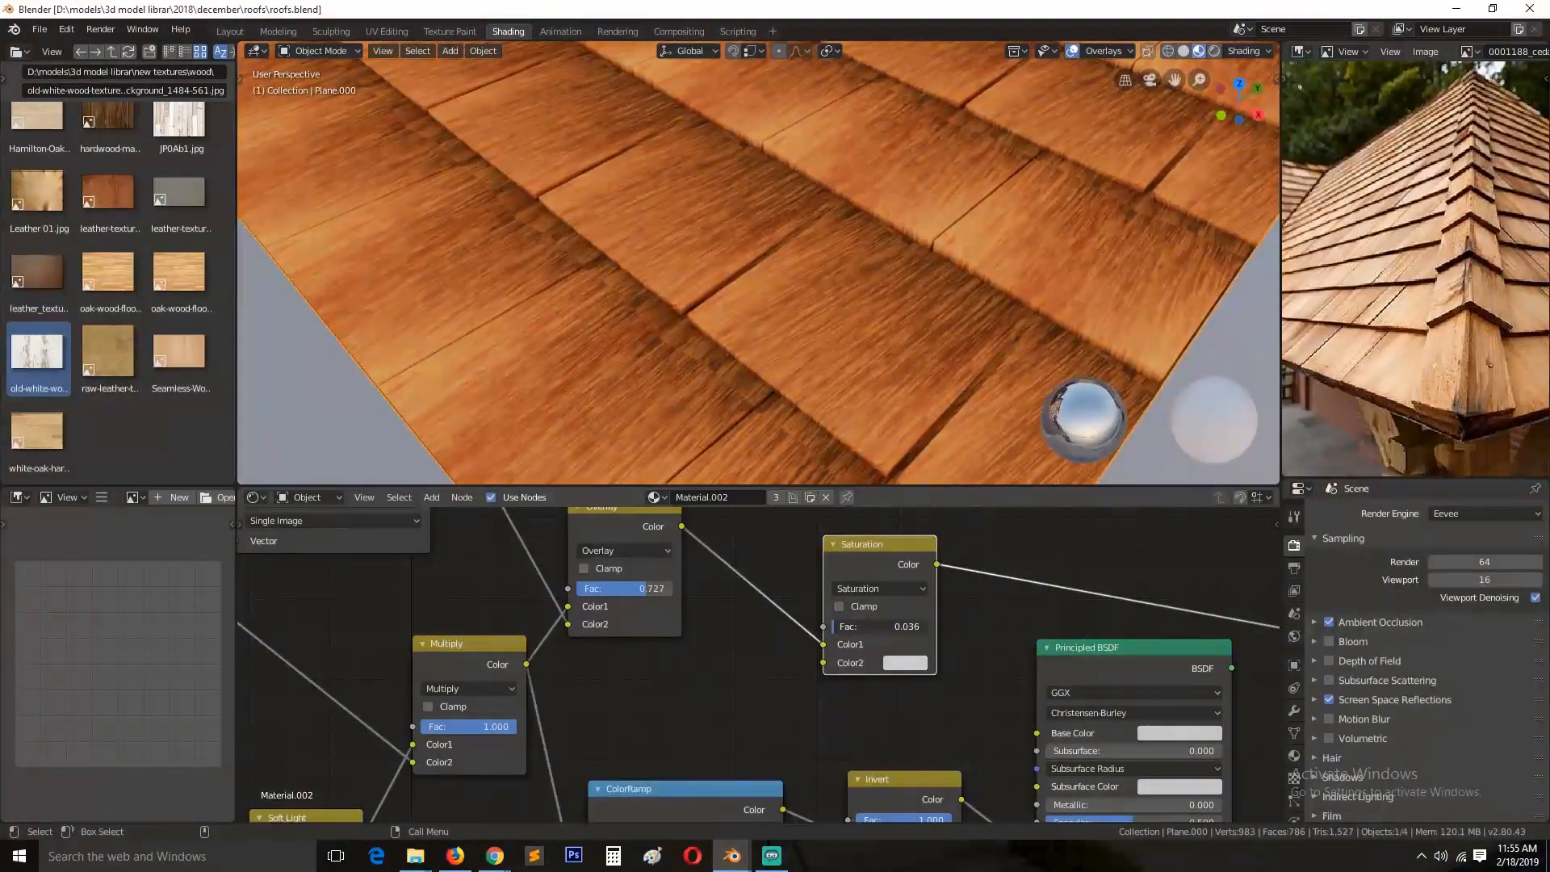
Step: Raise the mix node's factor to 1.000 and change its blending to Hue
{"action": "scroll", "coordinate": [857, 331], "scroll_direction": "down", "scroll_amount": 6}
{"action": "middle_click_drag", "start_coordinate": [858, 334], "coordinate": [846, 295]}
{"action": "scroll", "coordinate": [847, 299], "scroll_direction": "up", "scroll_amount": 5}
{"action": "left_click_drag", "start_coordinate": [882, 627], "coordinate": [941, 628]}
{"action": "left_click", "coordinate": [888, 588]}
{"action": "left_click", "coordinate": [888, 572]}
Step: Set the Hue node's second colour to a strong orange of about R 1.000, G 0.209, B 0.000
{"action": "left_click", "coordinate": [908, 664]}
{"action": "left_click_drag", "start_coordinate": [1024, 466], "coordinate": [1023, 481]}
{"action": "left_click_drag", "start_coordinate": [978, 479], "coordinate": [934, 537]}
{"action": "left_click_drag", "start_coordinate": [1024, 480], "coordinate": [1024, 443]}
{"action": "left_click_drag", "start_coordinate": [934, 536], "coordinate": [925, 533]}
{"action": "mouse_move", "coordinate": [930, 611]}
{"action": "left_mouse_down"}
{"action": "mouse_move", "coordinate": [917, 613]}
{"action": "mouse_move", "coordinate": [930, 614]}
{"action": "left_mouse_up"}
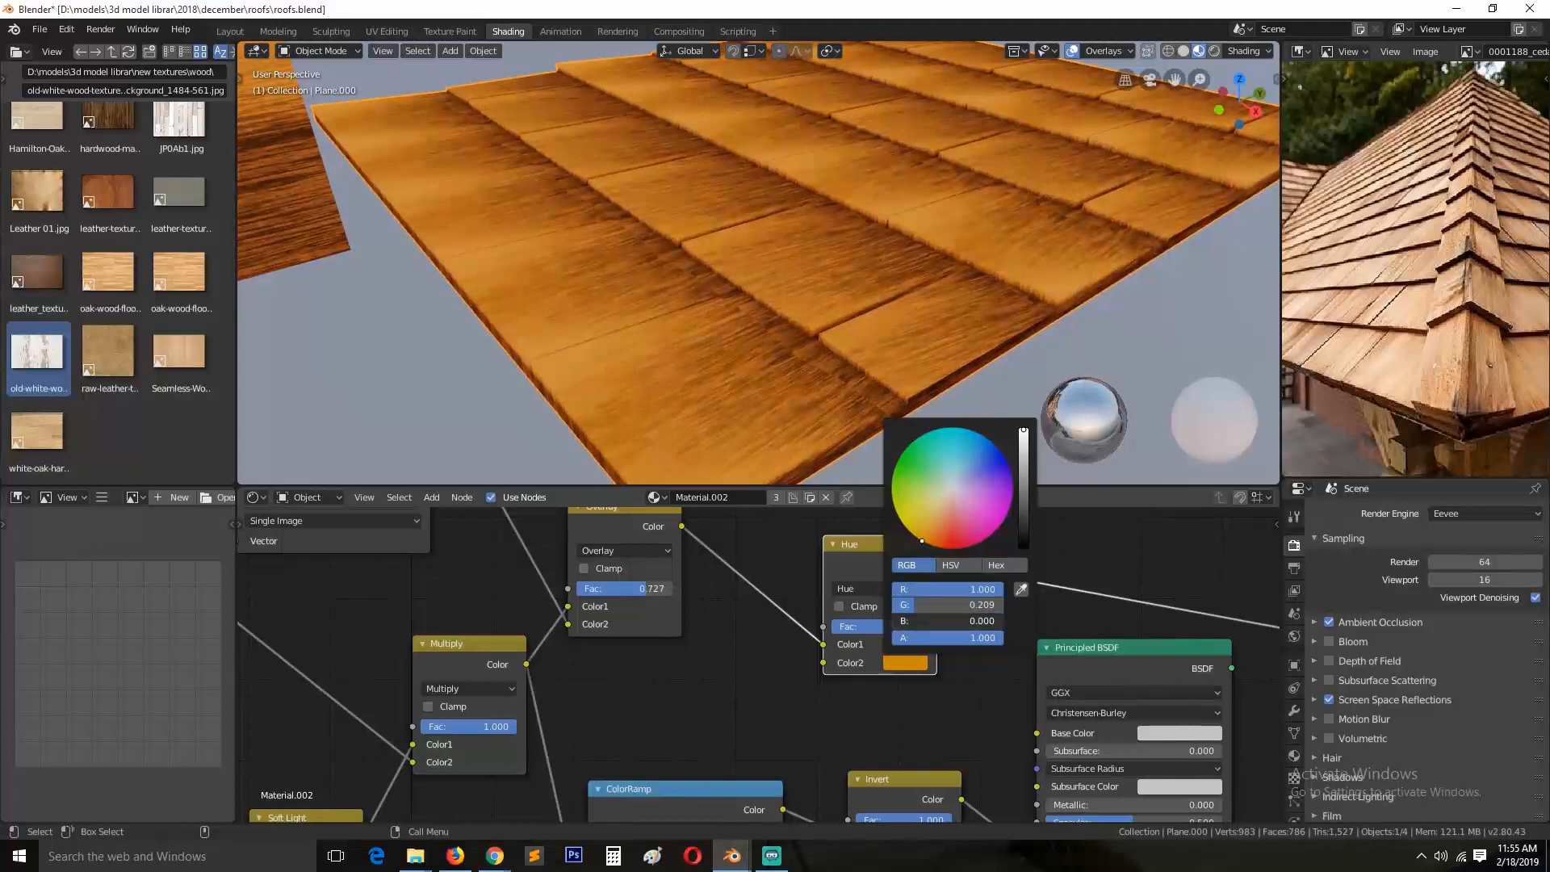
Step: Test a lower factor on the Hue node, restore it to 1.000 and change its second colour to pale salmon
{"action": "mouse_move", "coordinate": [933, 530]}
{"action": "left_mouse_down"}
{"action": "mouse_move", "coordinate": [928, 516]}
{"action": "mouse_move", "coordinate": [934, 540]}
{"action": "left_mouse_up"}
{"action": "left_click_drag", "start_coordinate": [898, 627], "coordinate": [889, 626]}
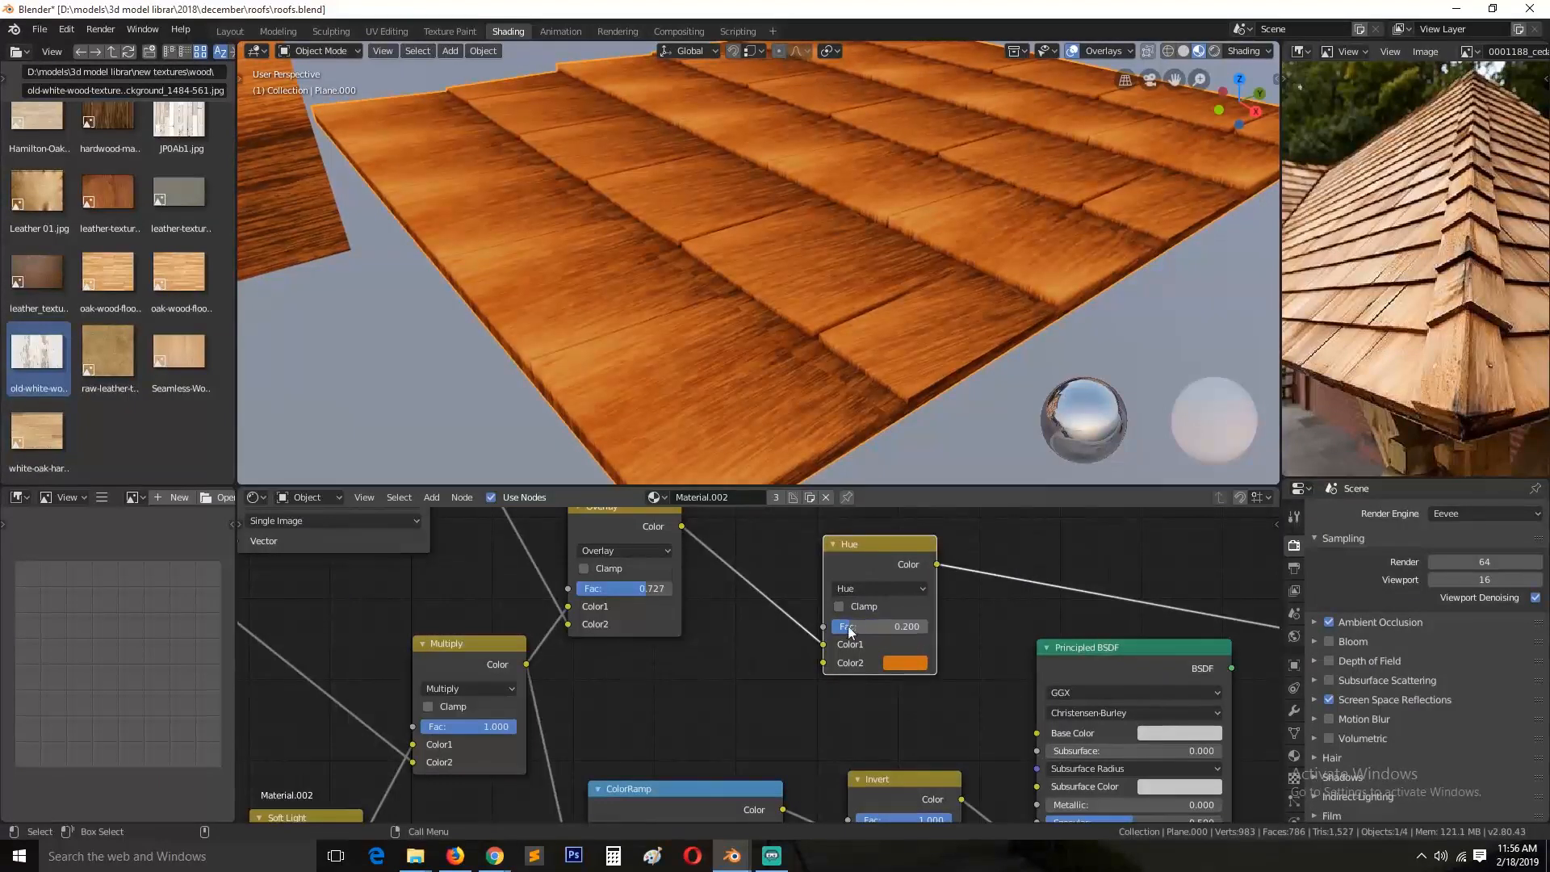
{"action": "left_click", "coordinate": [905, 662]}
{"action": "left_click_drag", "start_coordinate": [998, 477], "coordinate": [947, 513]}
Step: Feed the Hue node into the Principled BSDF's Base Color, preview the shader, save and inspect the whole roof
{"action": "scroll", "coordinate": [761, 363], "scroll_direction": "down", "scroll_amount": 5}
{"action": "scroll", "coordinate": [723, 394], "scroll_direction": "up", "scroll_amount": 5}
{"action": "mouse_move", "coordinate": [761, 363]}
{"action": "middle_mouse_down"}
{"action": "mouse_move", "coordinate": [724, 394]}
{"action": "mouse_move", "coordinate": [774, 365]}
{"action": "middle_mouse_up"}
{"action": "left_click", "coordinate": [1068, 670], "text": "ctrl+shift"}
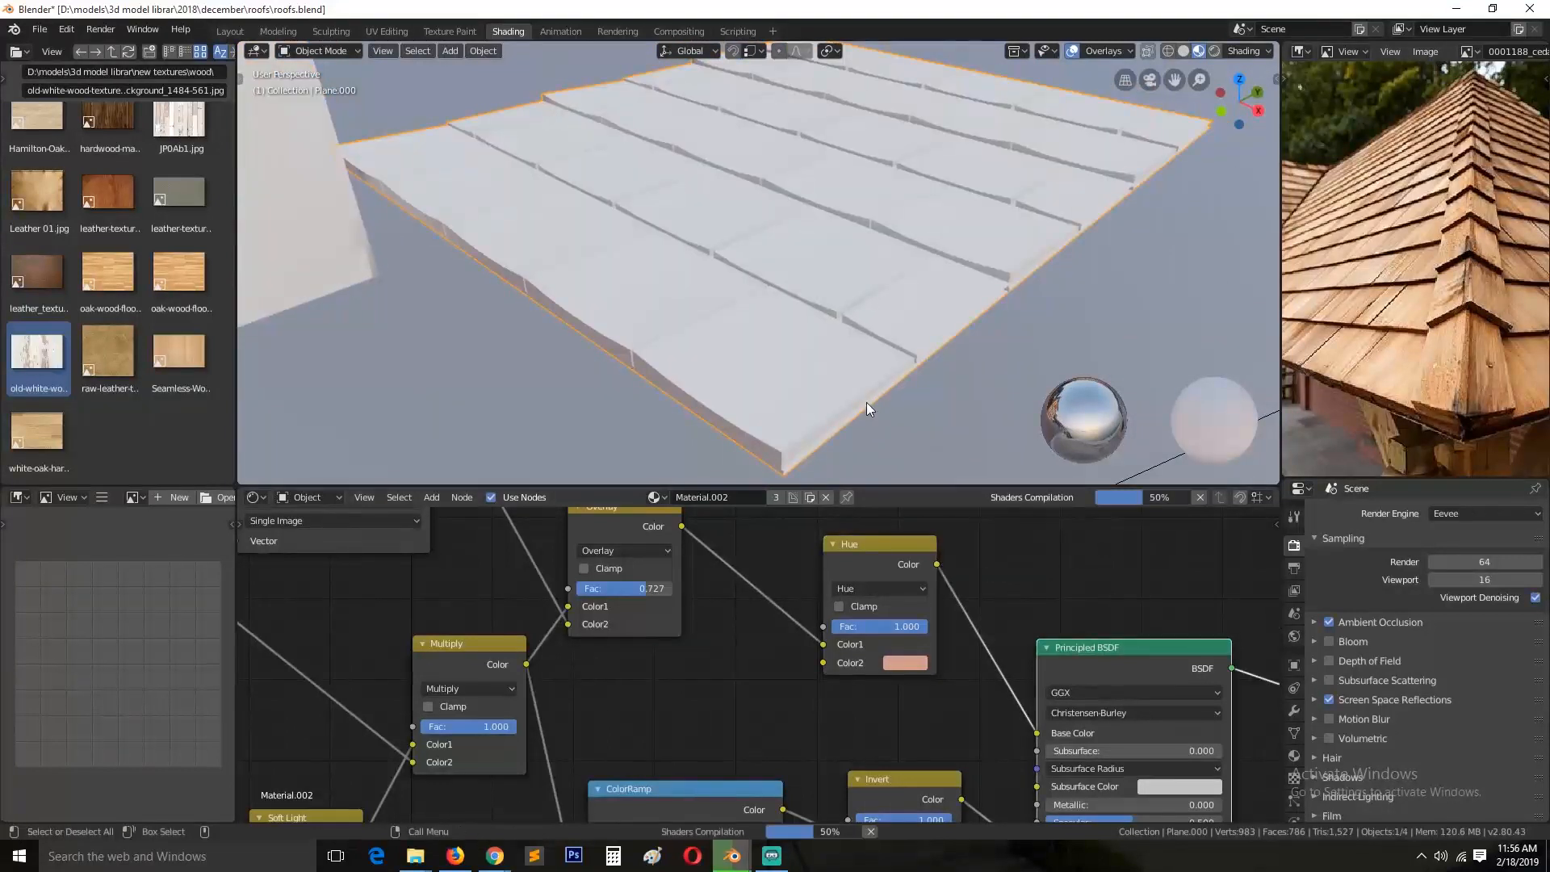
{"action": "key", "text": "ctrl+s"}
{"action": "middle_click_drag", "start_coordinate": [888, 399], "coordinate": [807, 321]}
{"action": "scroll", "coordinate": [807, 321], "scroll_direction": "down", "scroll_amount": 5}
{"action": "scroll", "coordinate": [807, 322], "scroll_direction": "up", "scroll_amount": 1}
{"action": "left_click", "coordinate": [966, 208]}
{"action": "middle_click_drag", "start_coordinate": [965, 209], "coordinate": [723, 295]}
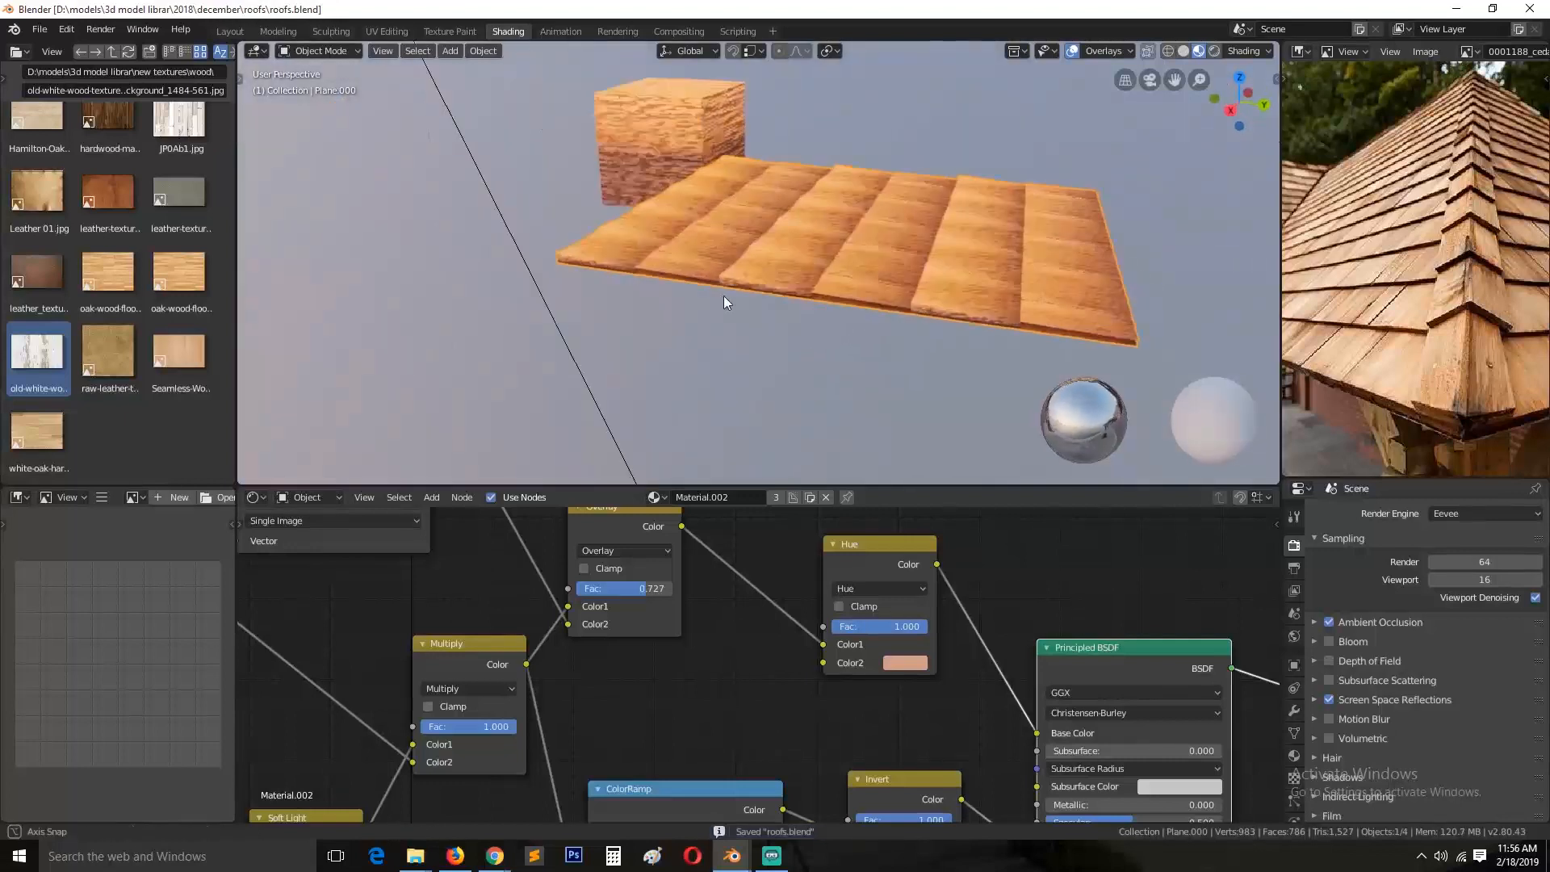
Step: Switch to the UV Editing workspace, leave Edit Mode and isolate the roof in local view
{"action": "left_click", "coordinate": [387, 31]}
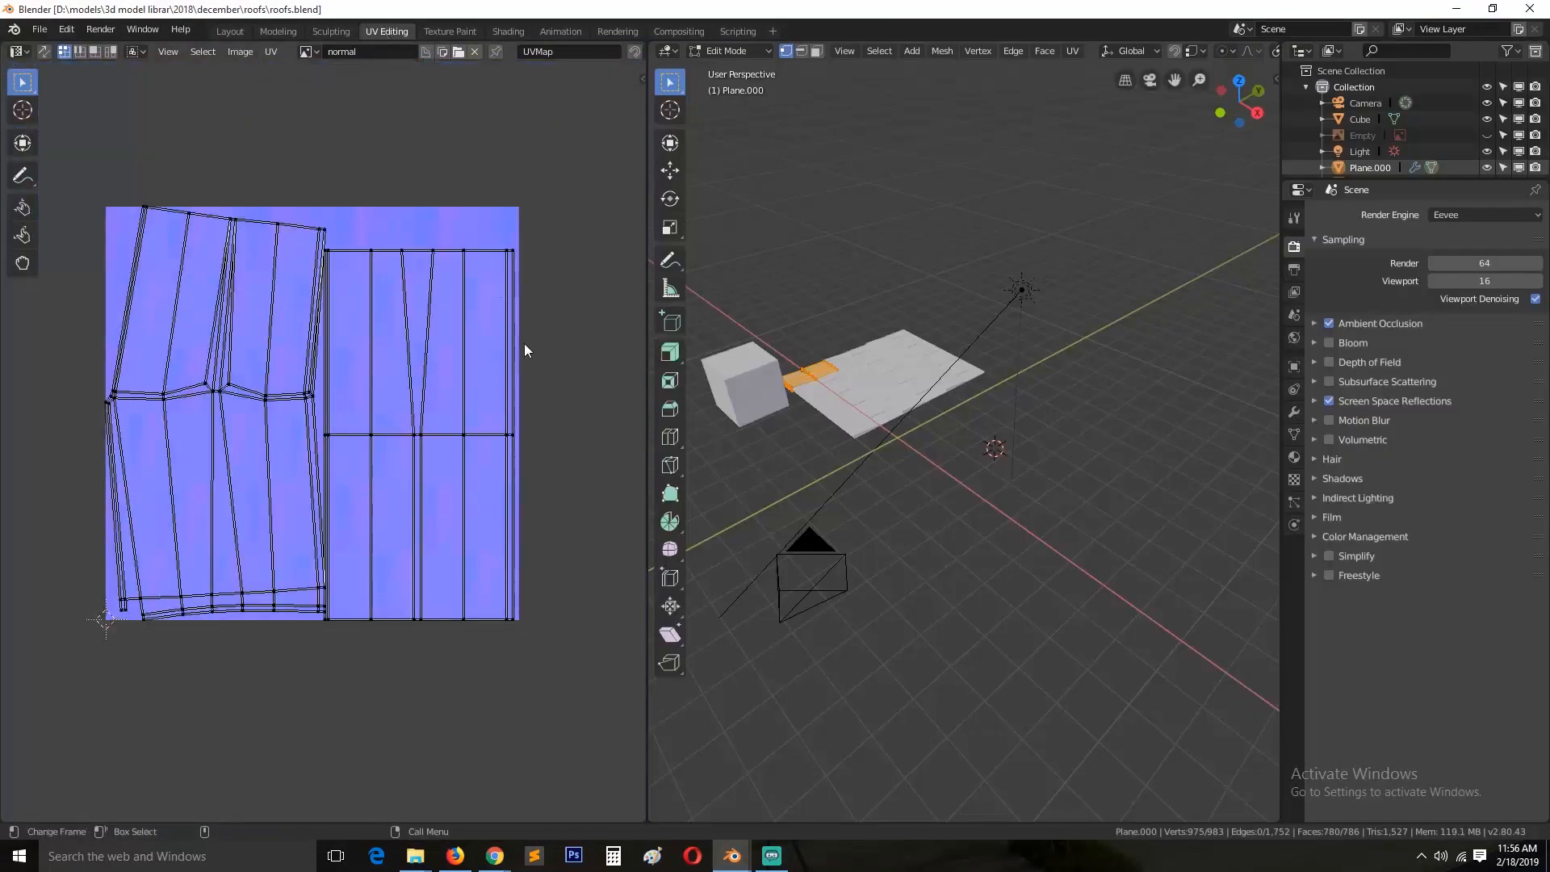
{"action": "key", "text": "Tab"}
{"action": "key", "text": "KP_Divide"}
{"action": "scroll", "coordinate": [823, 368], "scroll_direction": "down", "scroll_amount": 2}
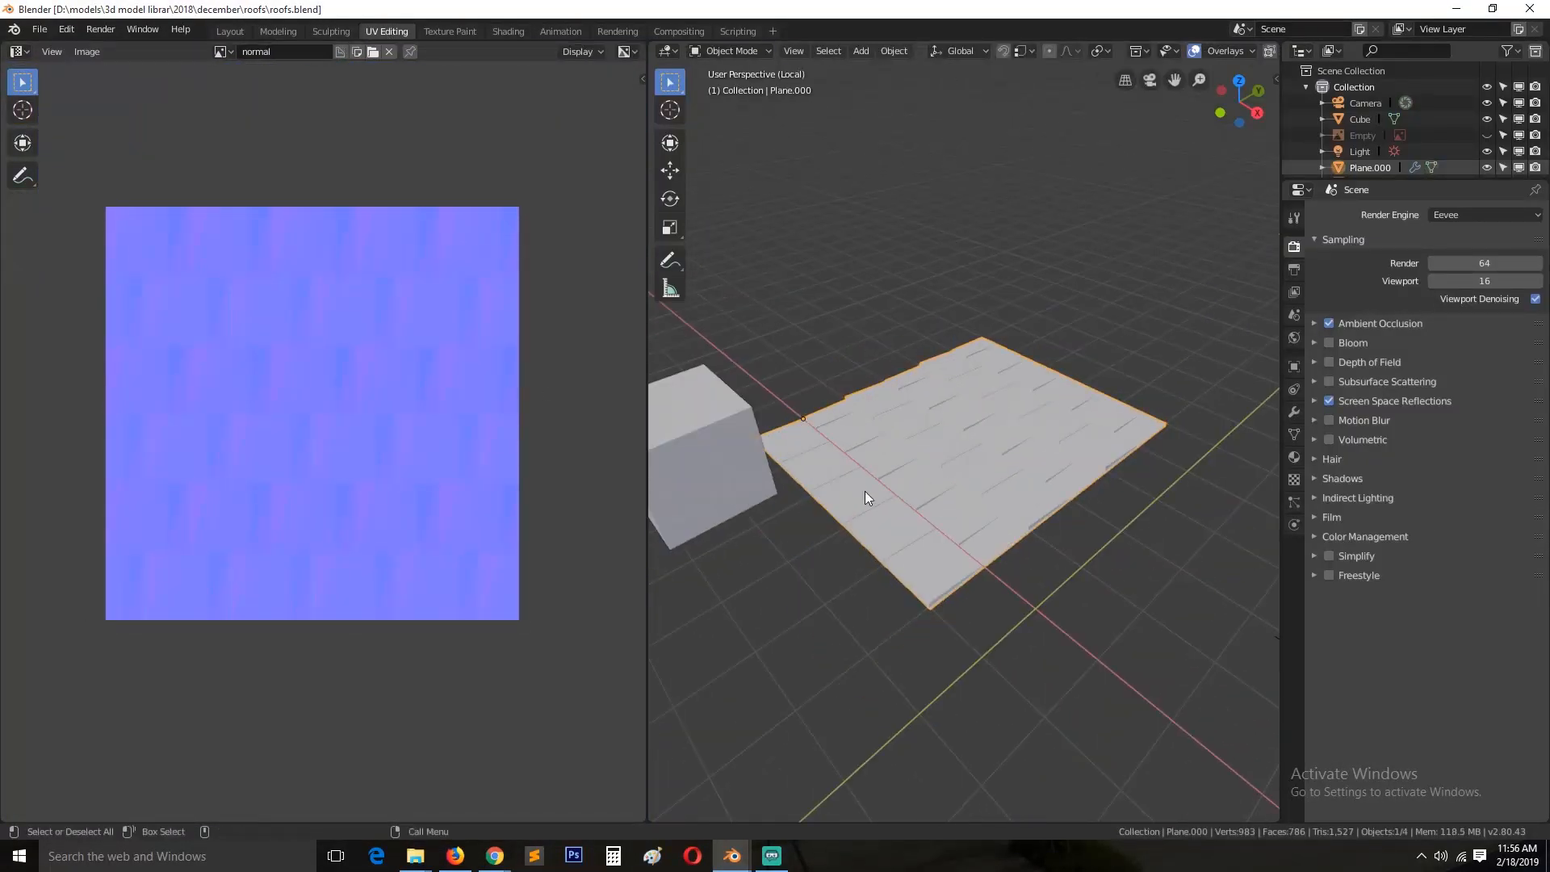
Step: Switch to the Shading workspace, reveal the hidden objects, hide the reference empty again and save the file
{"action": "left_click", "coordinate": [503, 35]}
{"action": "key", "text": "alt+h"}
{"action": "scroll", "coordinate": [830, 274], "scroll_direction": "down", "scroll_amount": 3}
{"action": "mouse_move", "coordinate": [829, 274]}
{"action": "middle_mouse_down"}
{"action": "mouse_move", "coordinate": [620, 370]}
{"action": "mouse_move", "coordinate": [817, 279]}
{"action": "mouse_move", "coordinate": [930, 336]}
{"action": "mouse_move", "coordinate": [1000, 231]}
{"action": "mouse_move", "coordinate": [917, 370]}
{"action": "mouse_move", "coordinate": [825, 378]}
{"action": "mouse_move", "coordinate": [948, 408]}
{"action": "mouse_move", "coordinate": [908, 382]}
{"action": "middle_mouse_up"}
{"action": "left_click", "coordinate": [541, 227]}
{"action": "key", "text": "h"}
{"action": "left_click", "coordinate": [622, 347]}
{"action": "scroll", "coordinate": [817, 279], "scroll_direction": "up", "scroll_amount": 4}
{"action": "key", "text": "ctrl+s"}
{"action": "scroll", "coordinate": [948, 408], "scroll_direction": "down", "scroll_amount": 4}
{"action": "key", "text": "ctrl+s"}
{"action": "scroll", "coordinate": [898, 400], "scroll_direction": "up", "scroll_amount": 4}
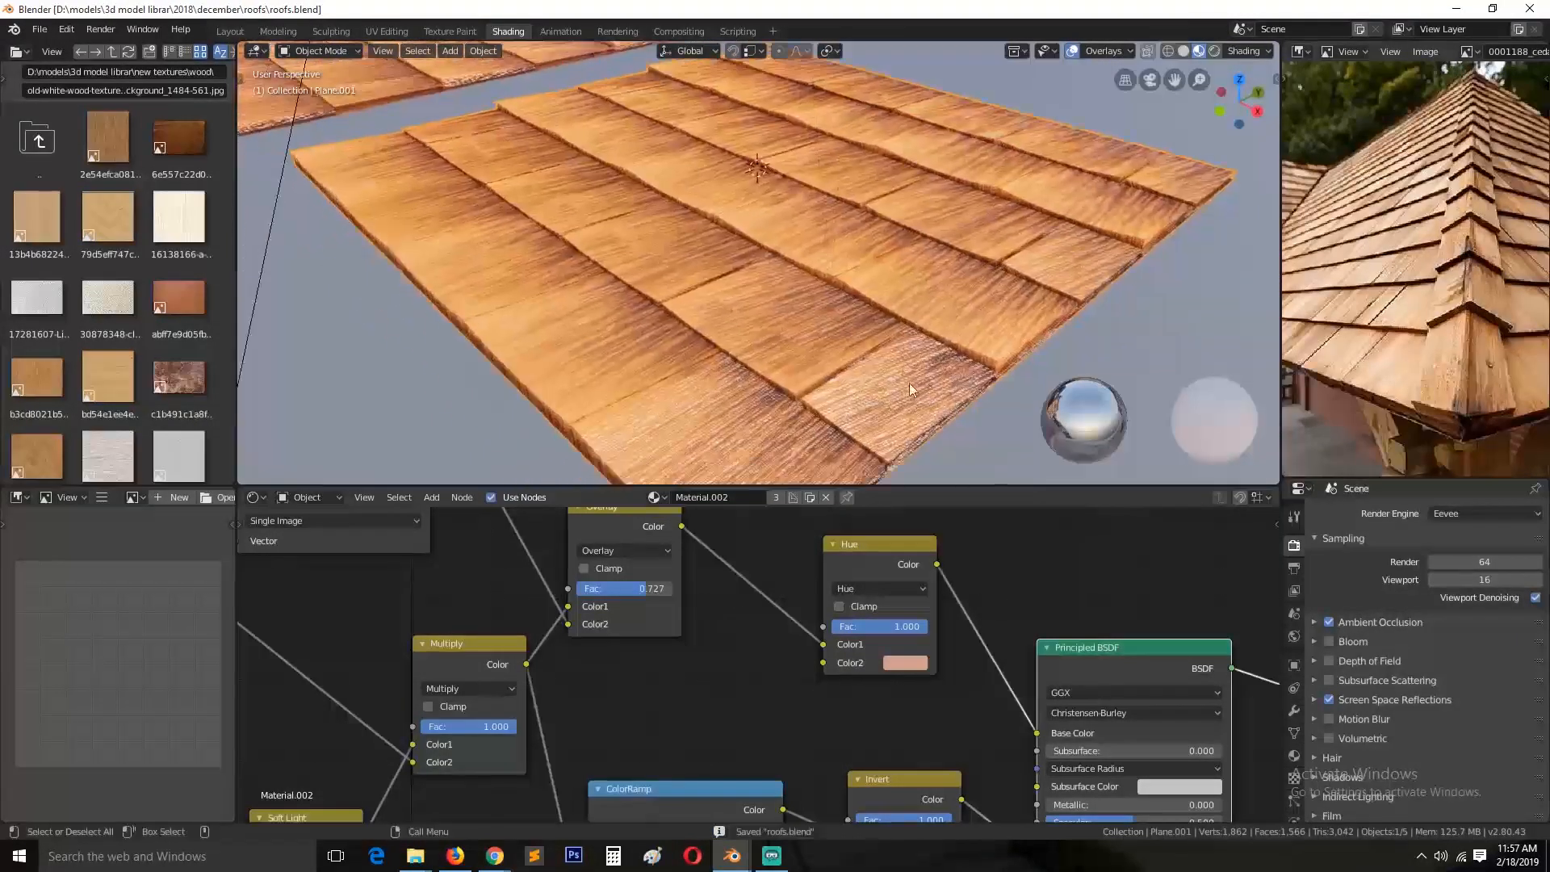
Step: Move the black stop of the Ambient Occlusion ColorRamp to about 0.20 and save the file
{"action": "scroll", "coordinate": [903, 383], "scroll_direction": "up", "scroll_amount": 2}
{"action": "scroll", "coordinate": [930, 603], "scroll_direction": "down", "scroll_amount": 4}
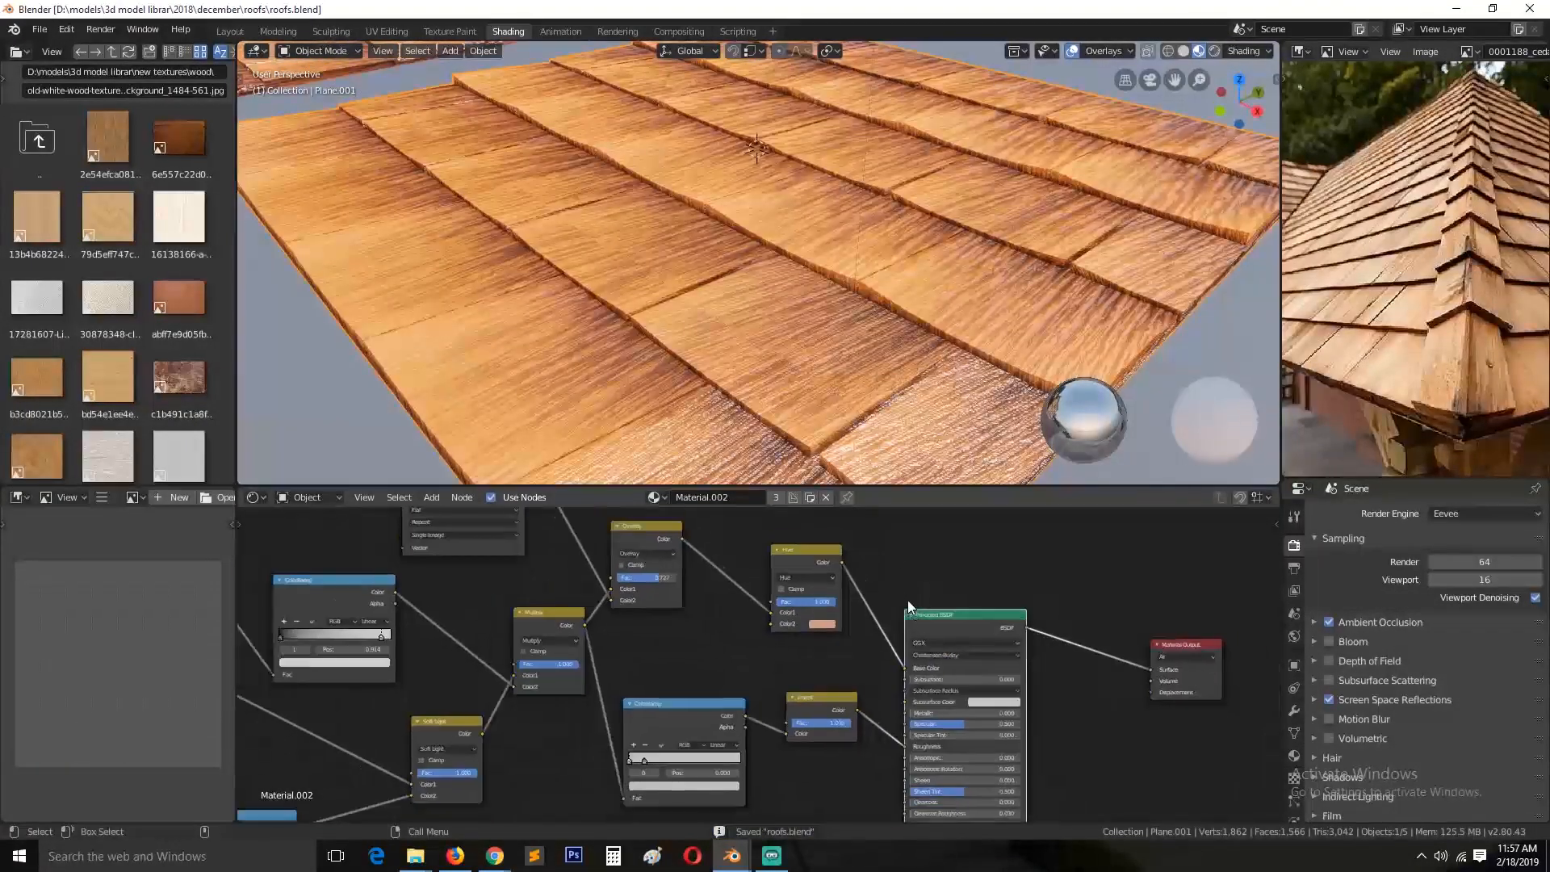
{"action": "middle_click_drag", "start_coordinate": [907, 599], "coordinate": [1170, 615]}
{"action": "scroll", "coordinate": [672, 620], "scroll_direction": "up", "scroll_amount": 3}
{"action": "middle_click_drag", "start_coordinate": [672, 620], "coordinate": [791, 669]}
{"action": "mouse_move", "coordinate": [629, 655]}
{"action": "left_mouse_down"}
{"action": "mouse_move", "coordinate": [718, 656]}
{"action": "mouse_move", "coordinate": [657, 652]}
{"action": "left_mouse_up"}
{"action": "middle_click_drag", "start_coordinate": [915, 665], "coordinate": [768, 652]}
{"action": "key", "text": "ctrl+s"}
Step: Rearrange the wood image and Overlay nodes into a tidier layout and save the file
{"action": "scroll", "coordinate": [856, 682], "scroll_direction": "down", "scroll_amount": 4}
{"action": "middle_click_drag", "start_coordinate": [900, 690], "coordinate": [1018, 787]}
{"action": "left_click_drag", "start_coordinate": [839, 574], "coordinate": [660, 554]}
{"action": "left_click_drag", "start_coordinate": [1006, 639], "coordinate": [1040, 597]}
{"action": "middle_click_drag", "start_coordinate": [991, 709], "coordinate": [979, 658]}
{"action": "left_click_drag", "start_coordinate": [1023, 542], "coordinate": [1049, 608]}
{"action": "key", "text": "ctrl+s"}
{"action": "scroll", "coordinate": [875, 343], "scroll_direction": "down", "scroll_amount": 2}
{"action": "scroll", "coordinate": [875, 342], "scroll_direction": "down", "scroll_amount": 3}
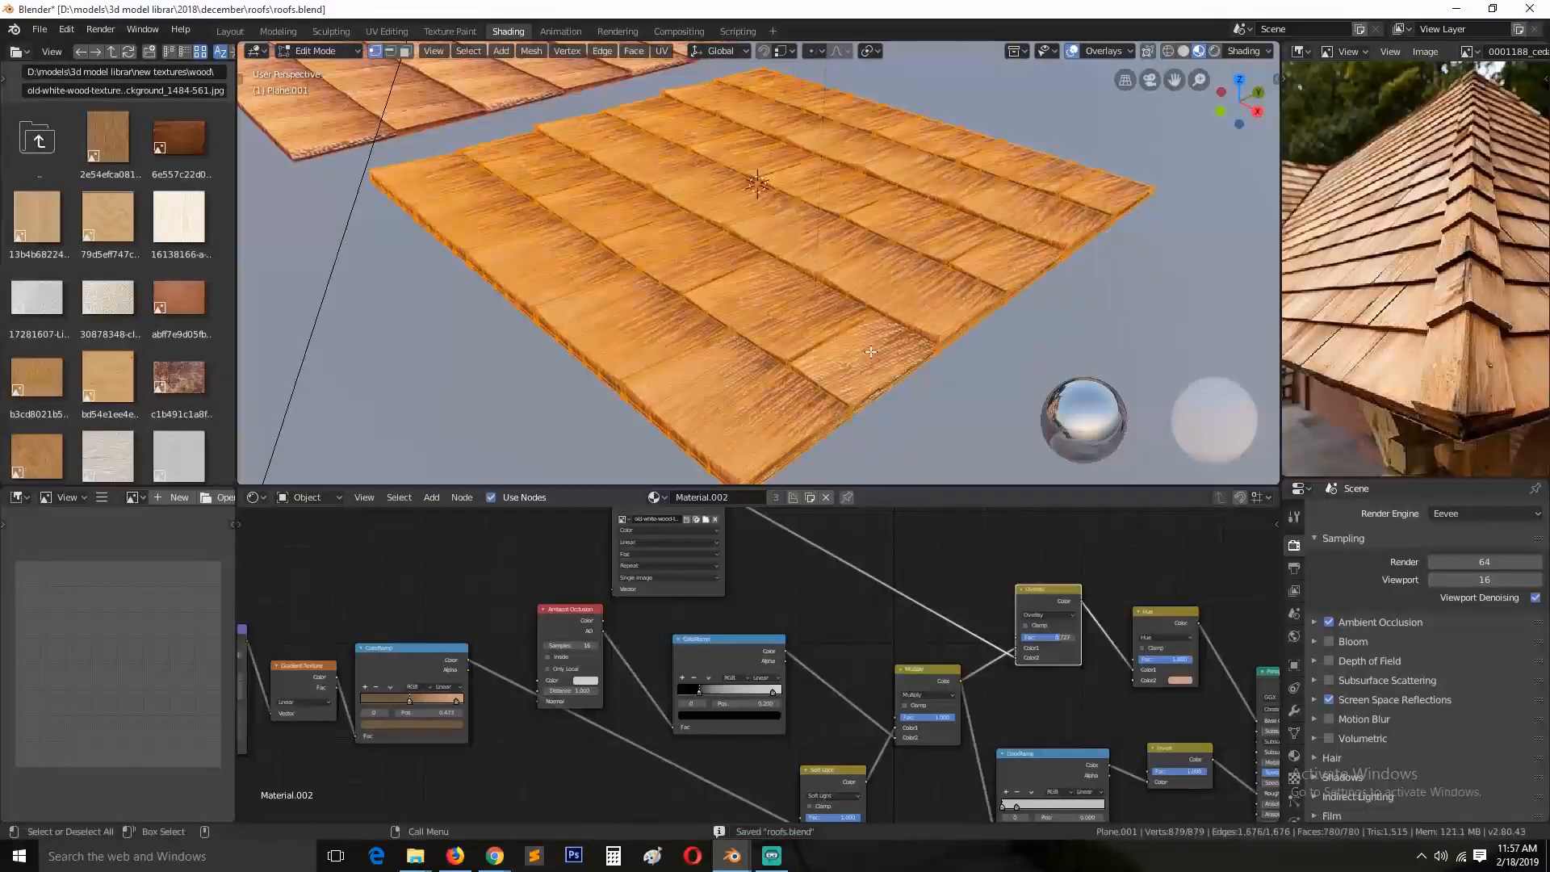
Step: Check the roof's existing UVs in the UV Editing workspace, then leave Edit Mode and local view
{"action": "key", "text": "ctrl+s"}
{"action": "key", "text": "Tab"}
{"action": "left_click", "coordinate": [386, 32]}
{"action": "key", "text": "a"}
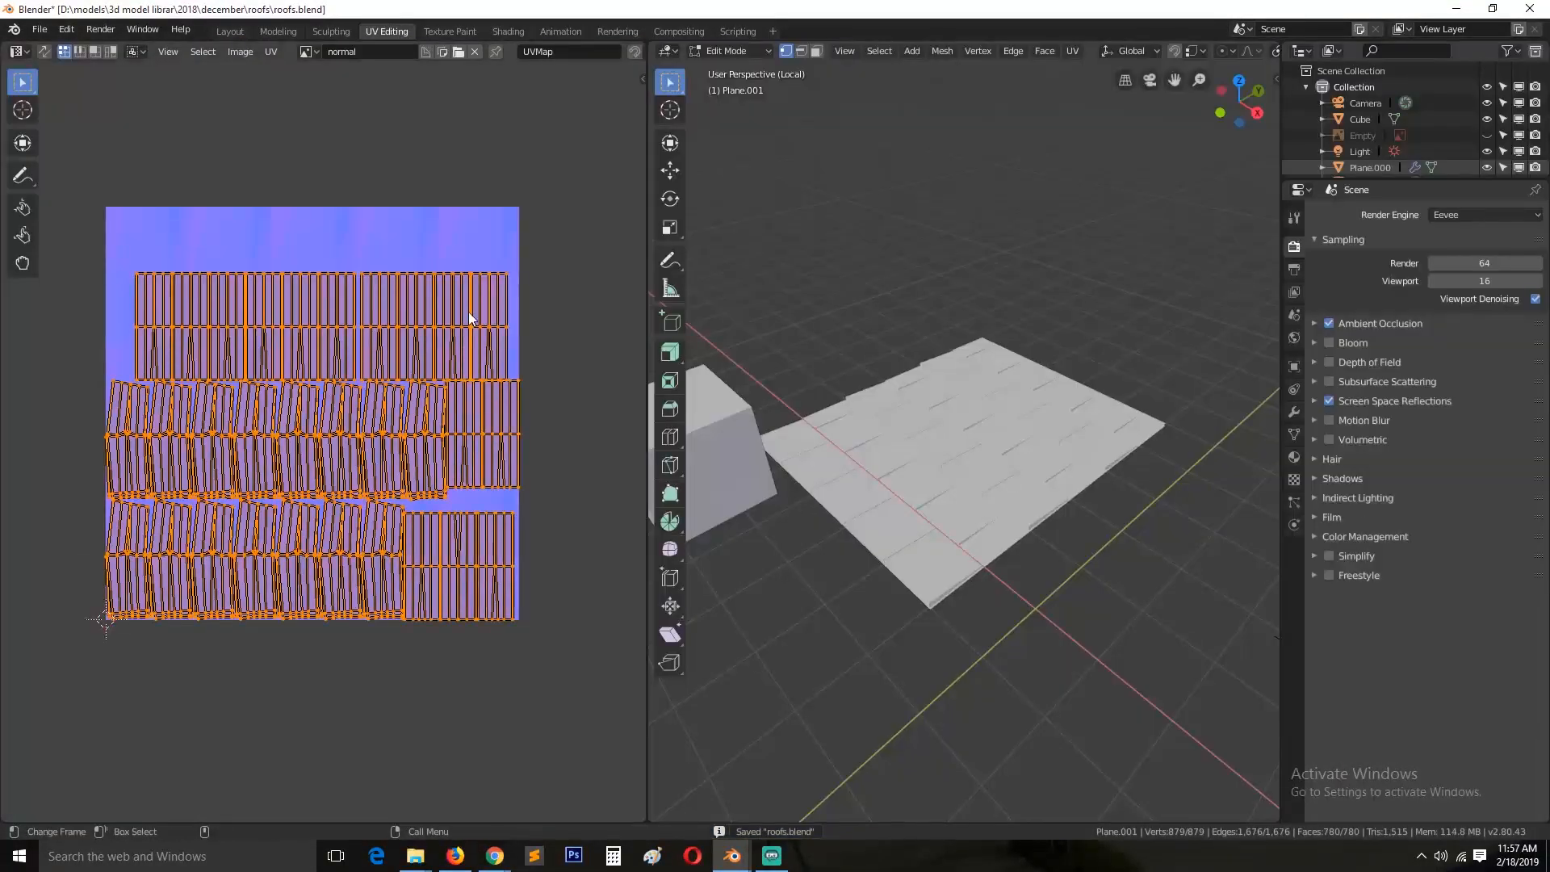
{"action": "key", "text": "Tab"}
{"action": "key", "text": "KP_Divide"}
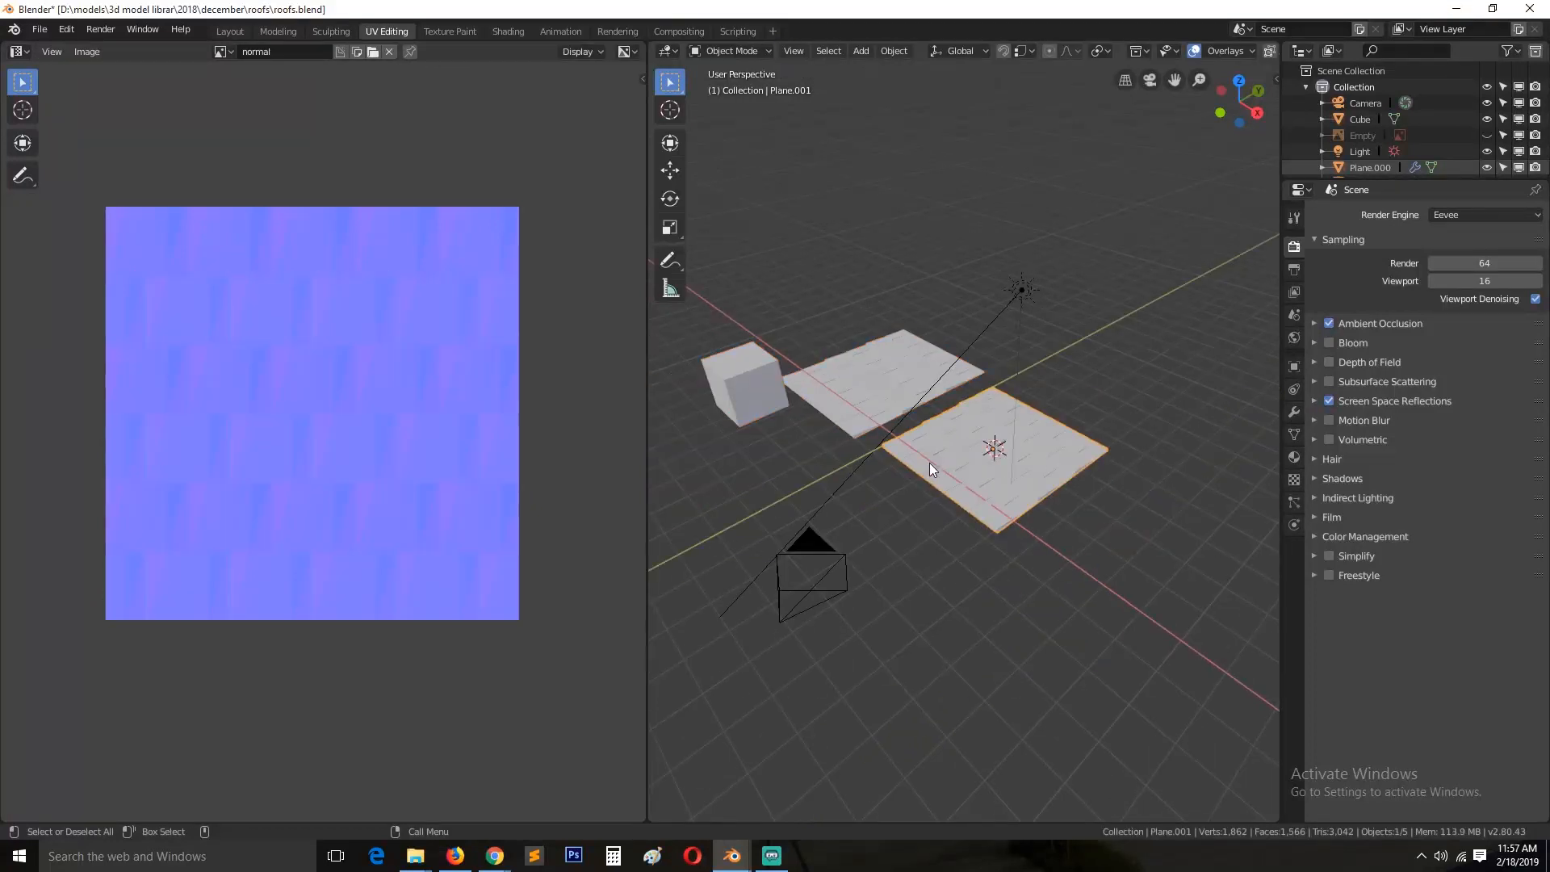
Step: Unwrap the roof mesh in Edit Mode and return to Object Mode
{"action": "key", "text": "Tab"}
{"action": "key", "text": "u"}
{"action": "left_click", "coordinate": [942, 479]}
{"action": "scroll", "coordinate": [949, 483], "scroll_direction": "up", "scroll_amount": 5}
{"action": "key", "text": "Tab"}
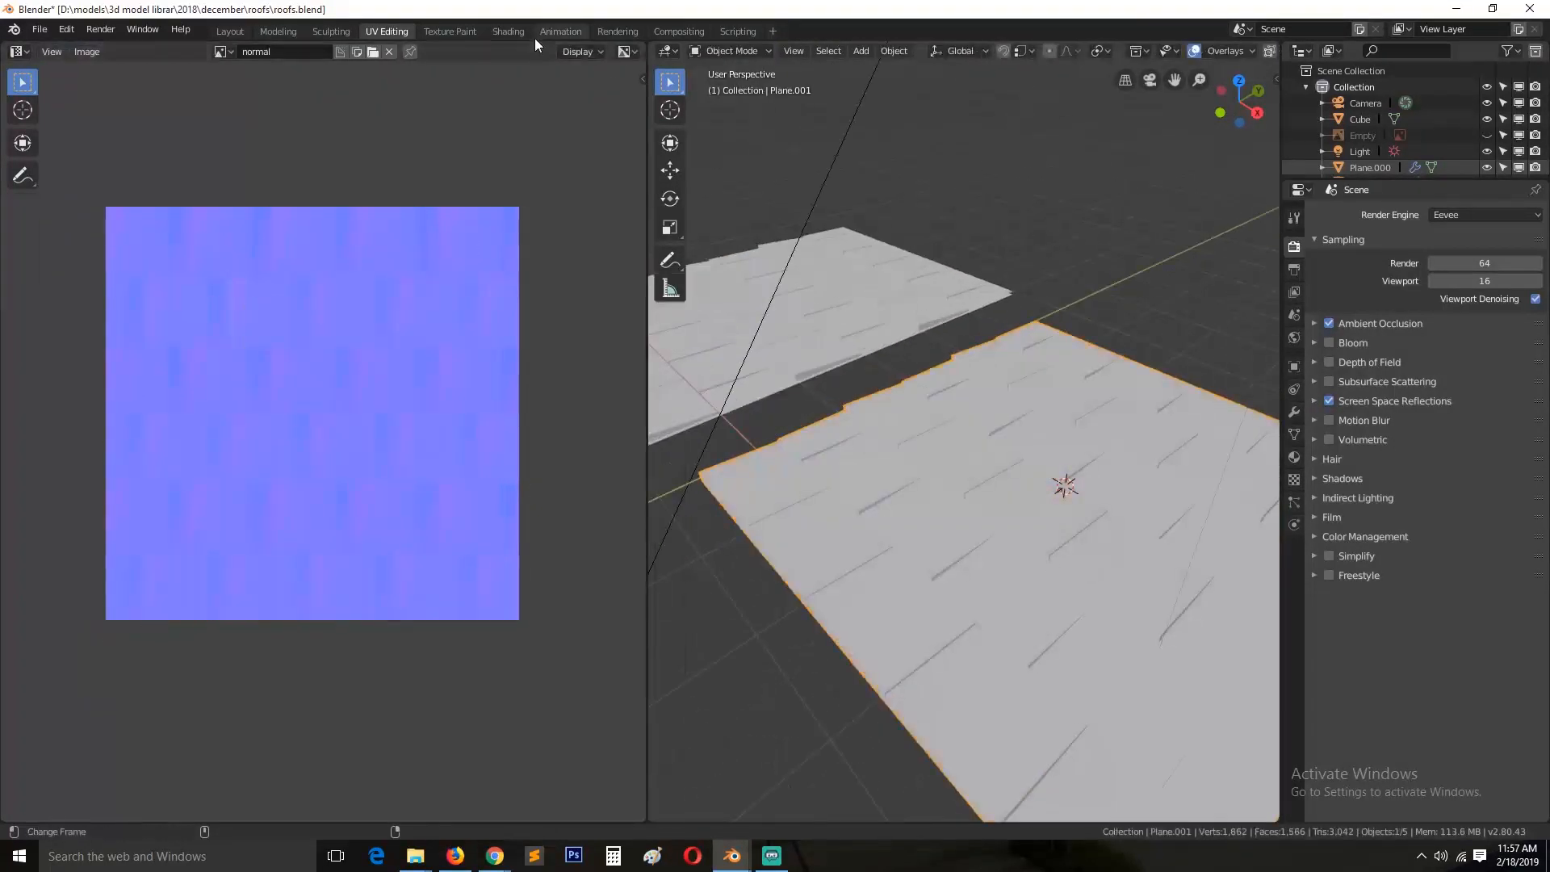
Step: Inspect how the shader looks on the unwrapped roof in the Shading workspace and save the file
{"action": "left_click", "coordinate": [511, 33]}
{"action": "mouse_move", "coordinate": [772, 302]}
{"action": "middle_mouse_down"}
{"action": "mouse_move", "coordinate": [841, 355]}
{"action": "mouse_move", "coordinate": [824, 299]}
{"action": "middle_mouse_up"}
{"action": "scroll", "coordinate": [841, 355], "scroll_direction": "down", "scroll_amount": 4}
{"action": "key", "text": "ctrl+s"}
{"action": "key", "text": "Tab"}
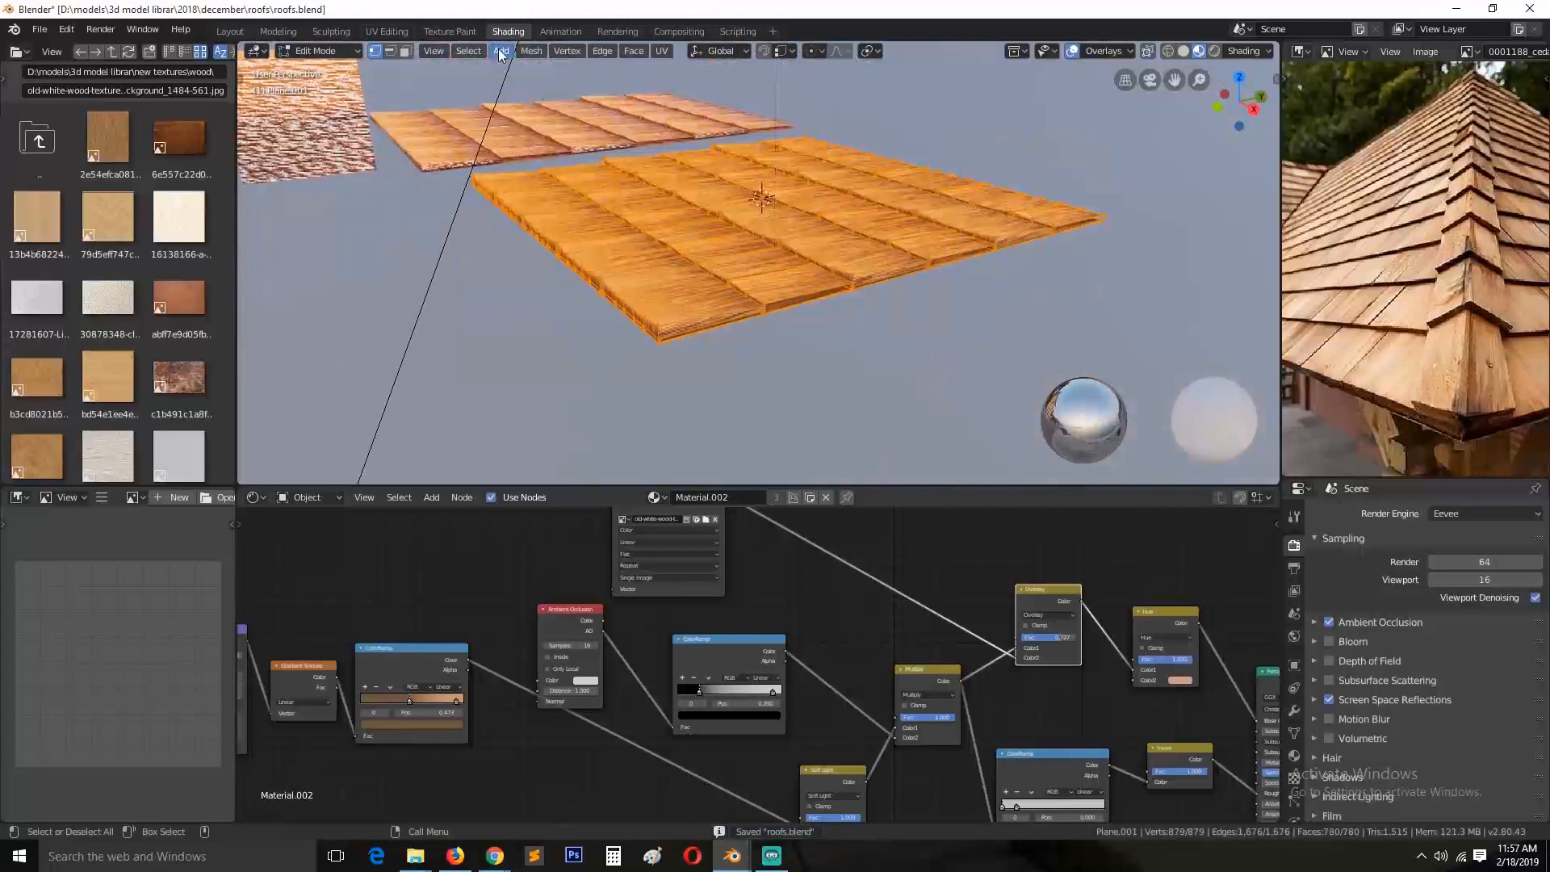
{"action": "left_click", "coordinate": [387, 30]}
{"action": "left_click", "coordinate": [508, 31]}
Step: Add an Image Texture node holding a new blank 1024 px image named color and save the file
{"action": "scroll", "coordinate": [549, 607], "scroll_direction": "down", "scroll_amount": 2}
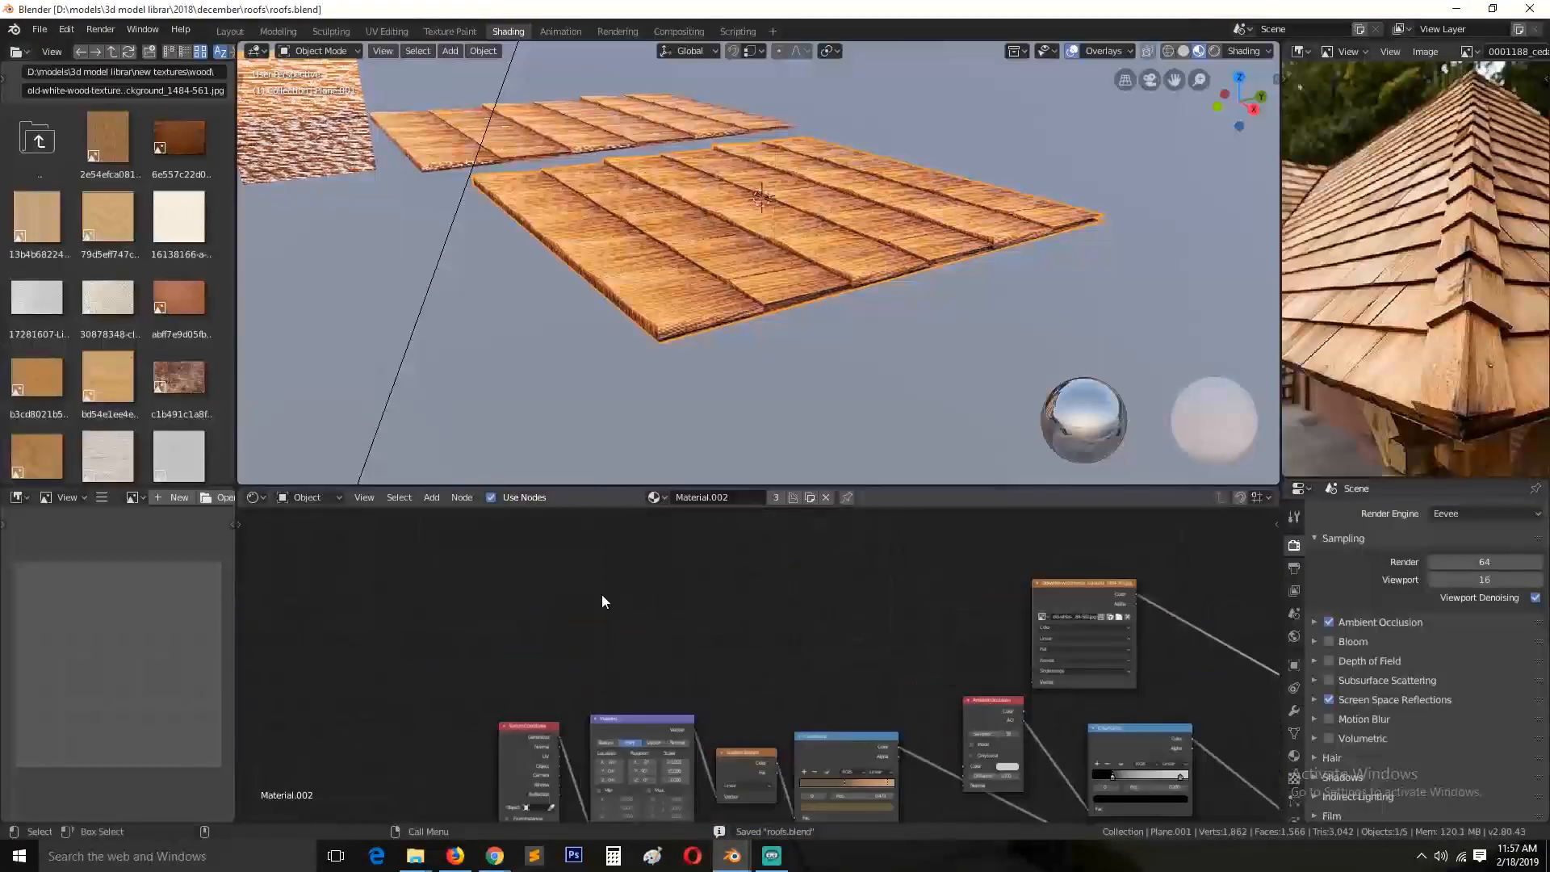
{"action": "key", "text": "shift+a"}
{"action": "mouse_move", "coordinate": [523, 578]}
{"action": "left_click", "coordinate": [699, 454]}
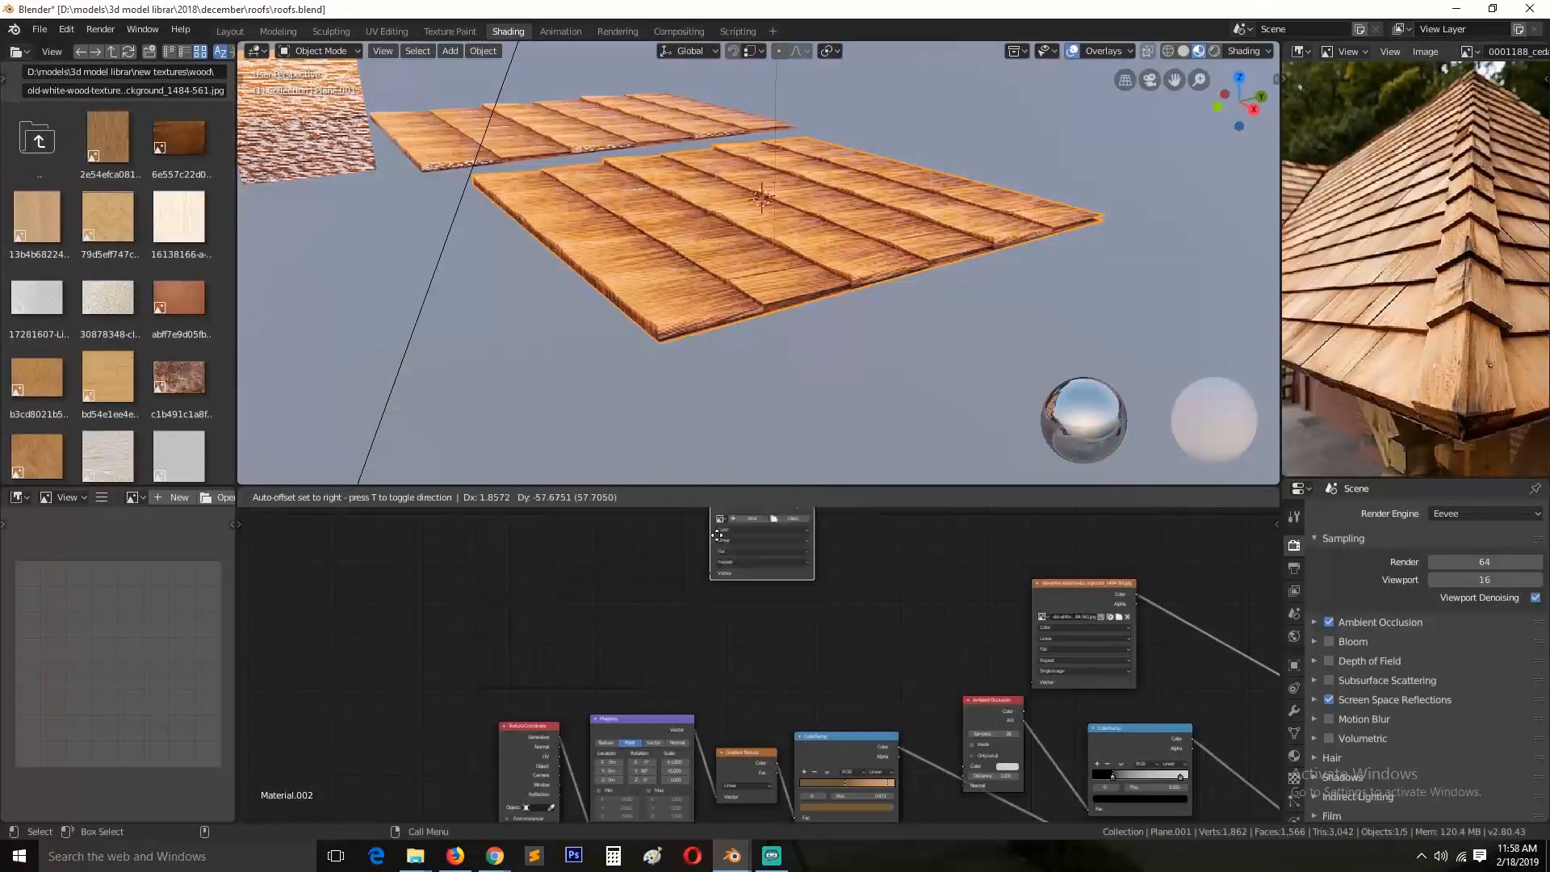
{"action": "left_click", "coordinate": [720, 546]}
{"action": "scroll", "coordinate": [759, 549], "scroll_direction": "up", "scroll_amount": 5}
{"action": "left_click", "coordinate": [762, 546]}
{"action": "left_click", "coordinate": [802, 533]}
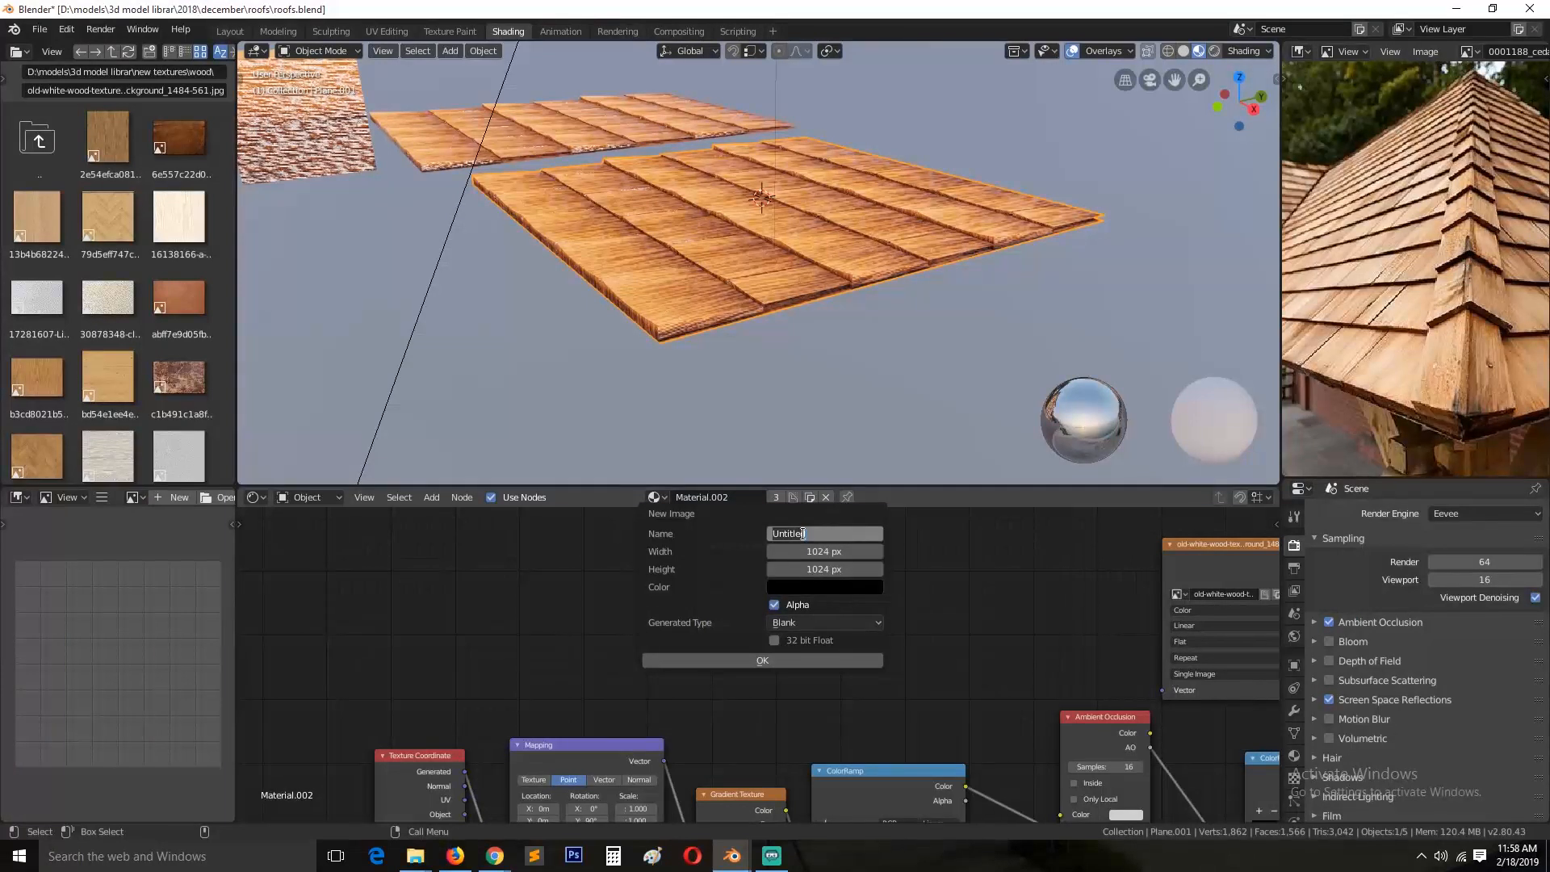
{"action": "key", "text": "Return"}
{"action": "key", "text": "ctrl+s"}
Step: Set the render engine to Cycles and expand the Bake settings
{"action": "left_click", "coordinate": [1459, 458]}
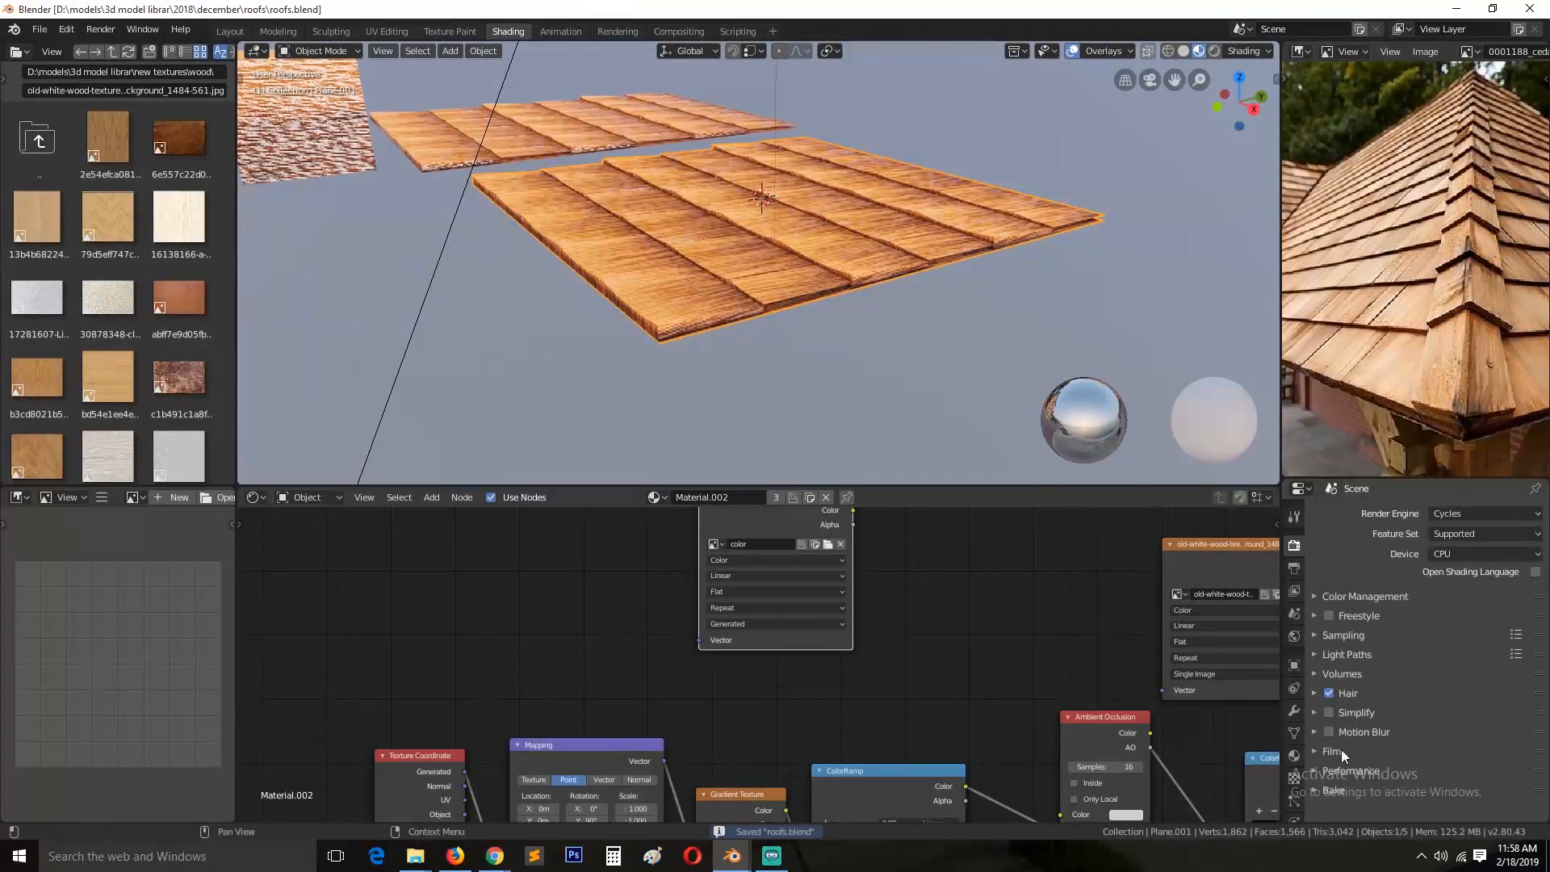
{"action": "left_click", "coordinate": [1333, 790]}
{"action": "scroll", "coordinate": [1358, 709], "scroll_direction": "down", "scroll_amount": 6}
Step: Display the color image behind the roof's UVs in the UV Editing workspace
{"action": "left_click", "coordinate": [386, 32]}
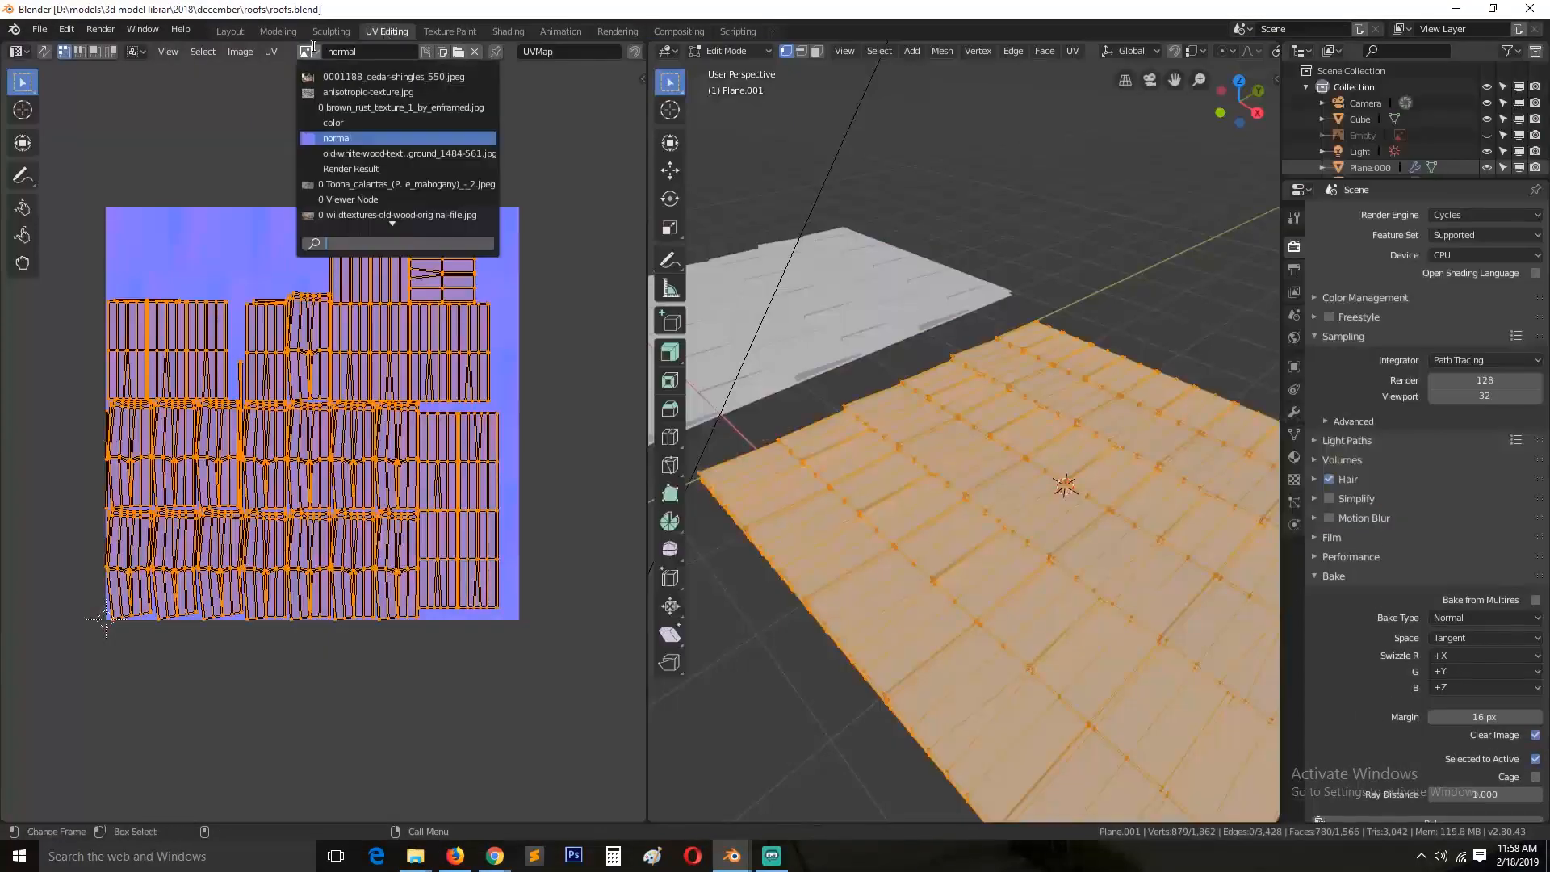
{"action": "right_click", "coordinate": [408, 280]}
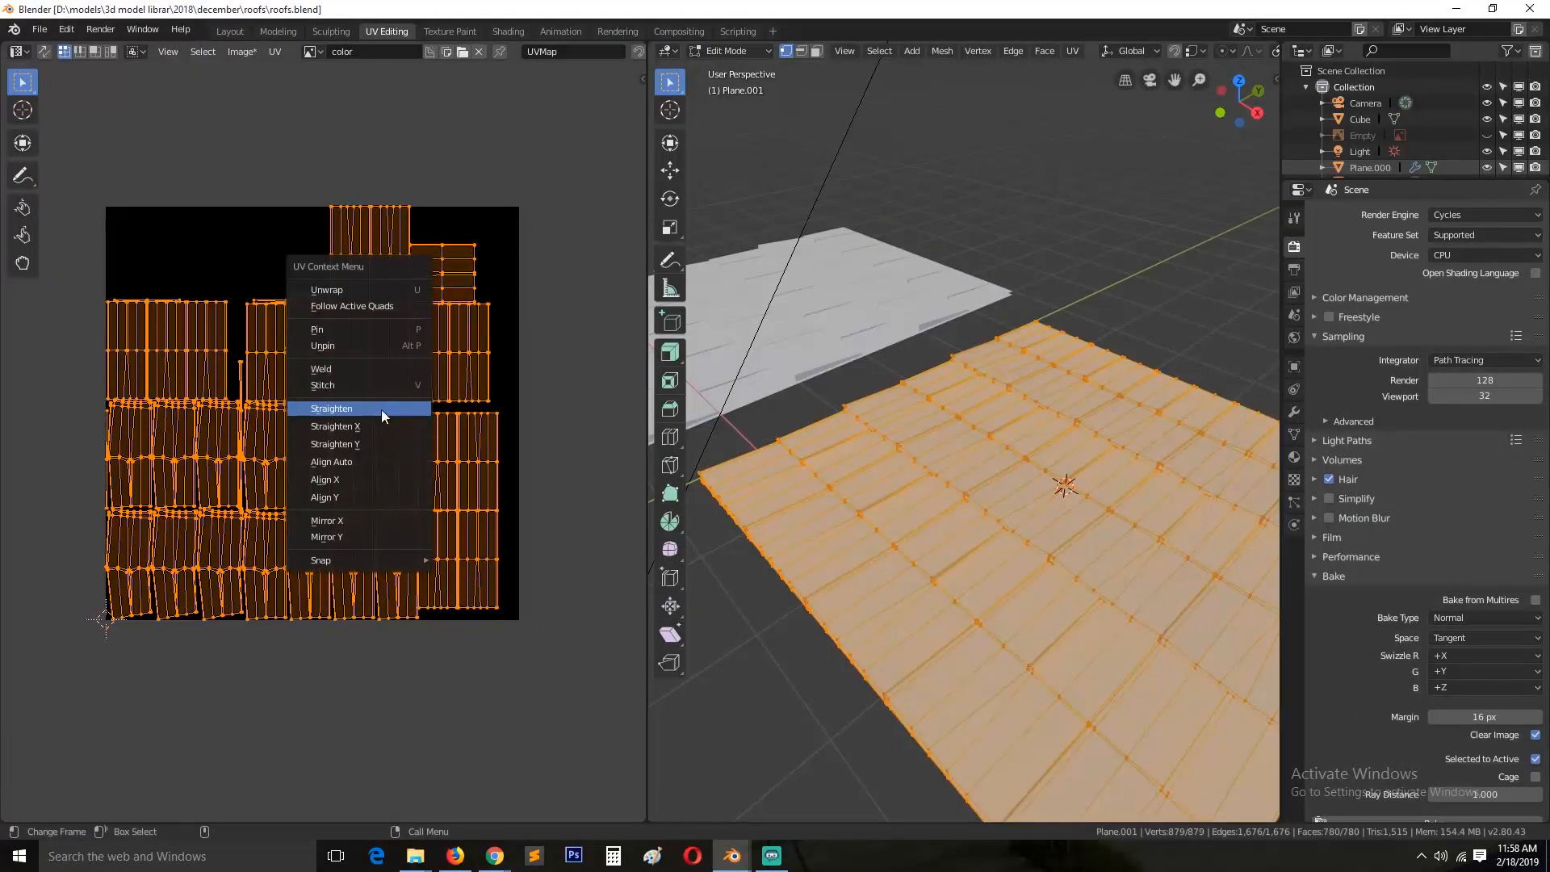
{"action": "left_click", "coordinate": [242, 51]}
{"action": "mouse_move", "coordinate": [274, 51]}
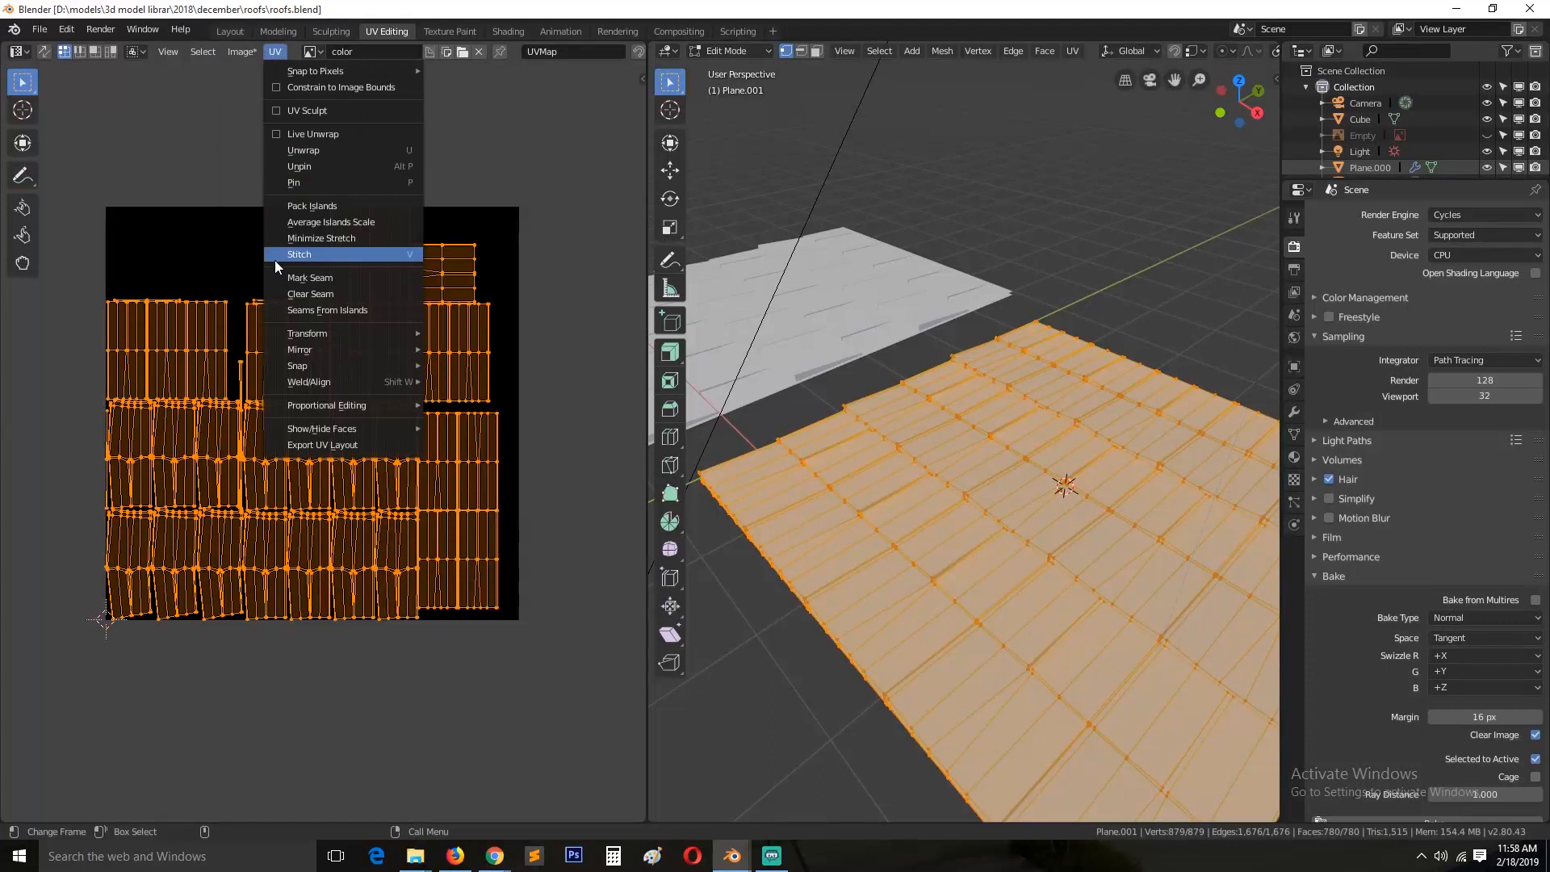
Step: Average the scale of the UV islands and pack them with a margin of 0.017
{"action": "left_click", "coordinate": [337, 222]}
{"action": "left_click", "coordinate": [275, 51]}
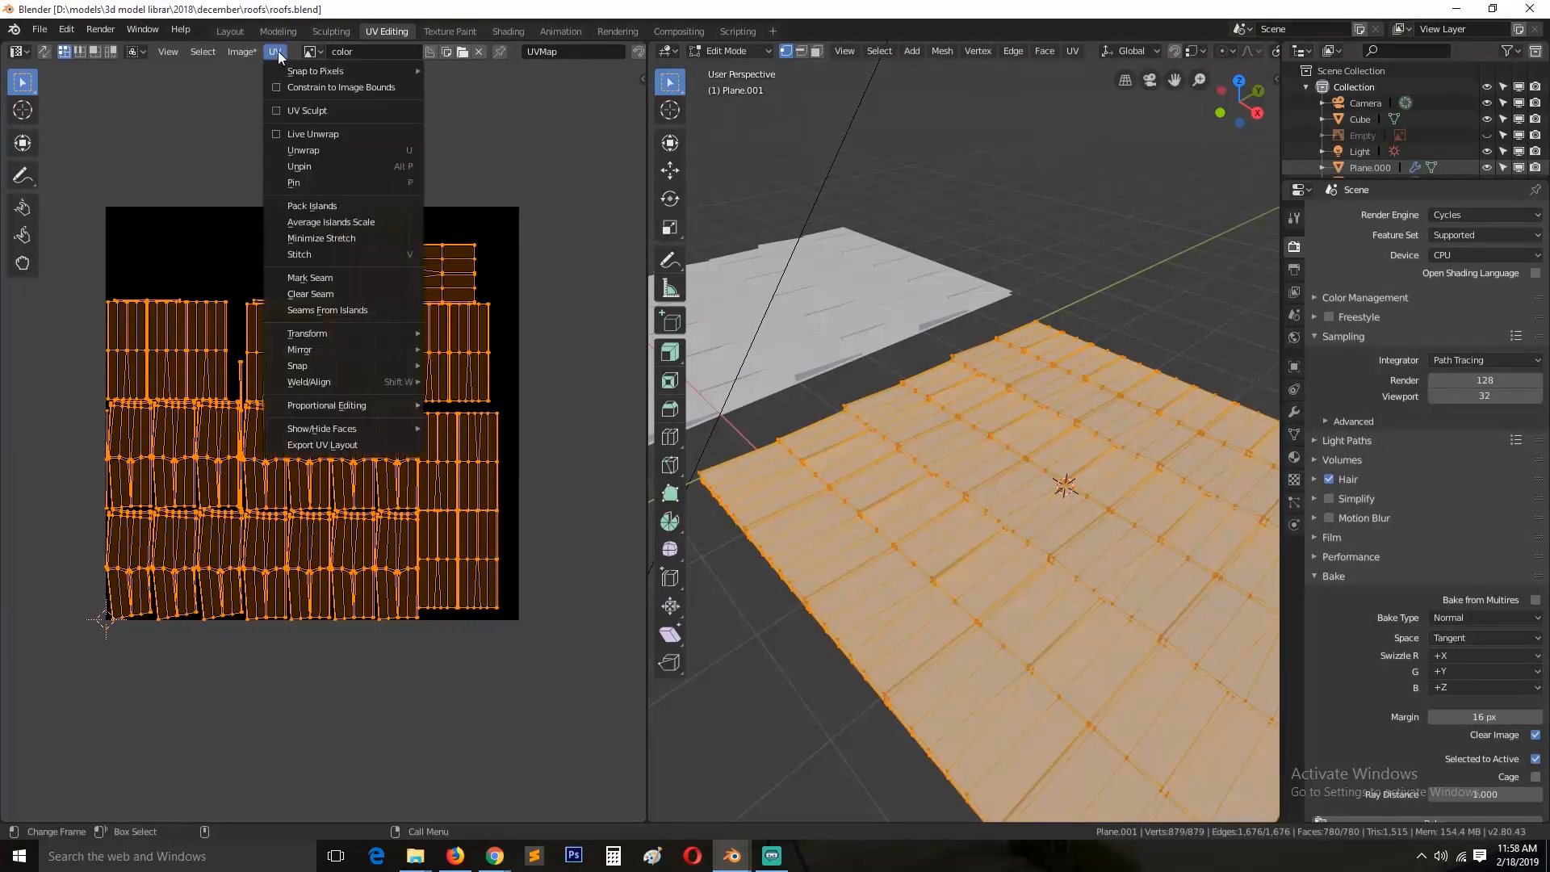
{"action": "left_click", "coordinate": [312, 205]}
{"action": "left_click_drag", "start_coordinate": [160, 804], "coordinate": [209, 804]}
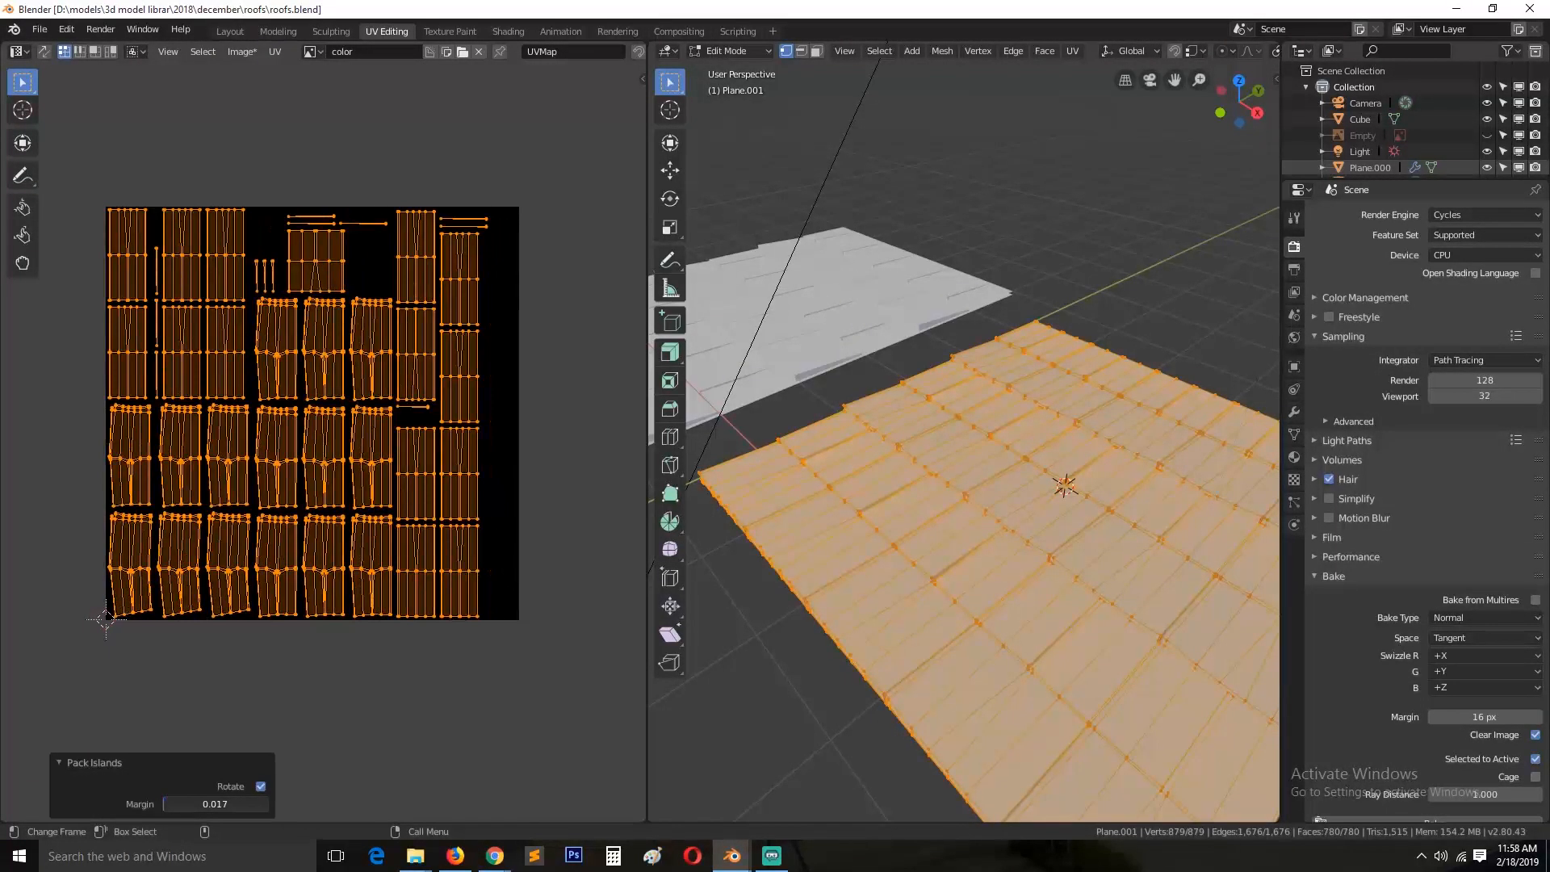
Step: Set the bake type to Diffuse with only the Color contribution, leave Edit Mode and save the file
{"action": "left_click", "coordinate": [1483, 617]}
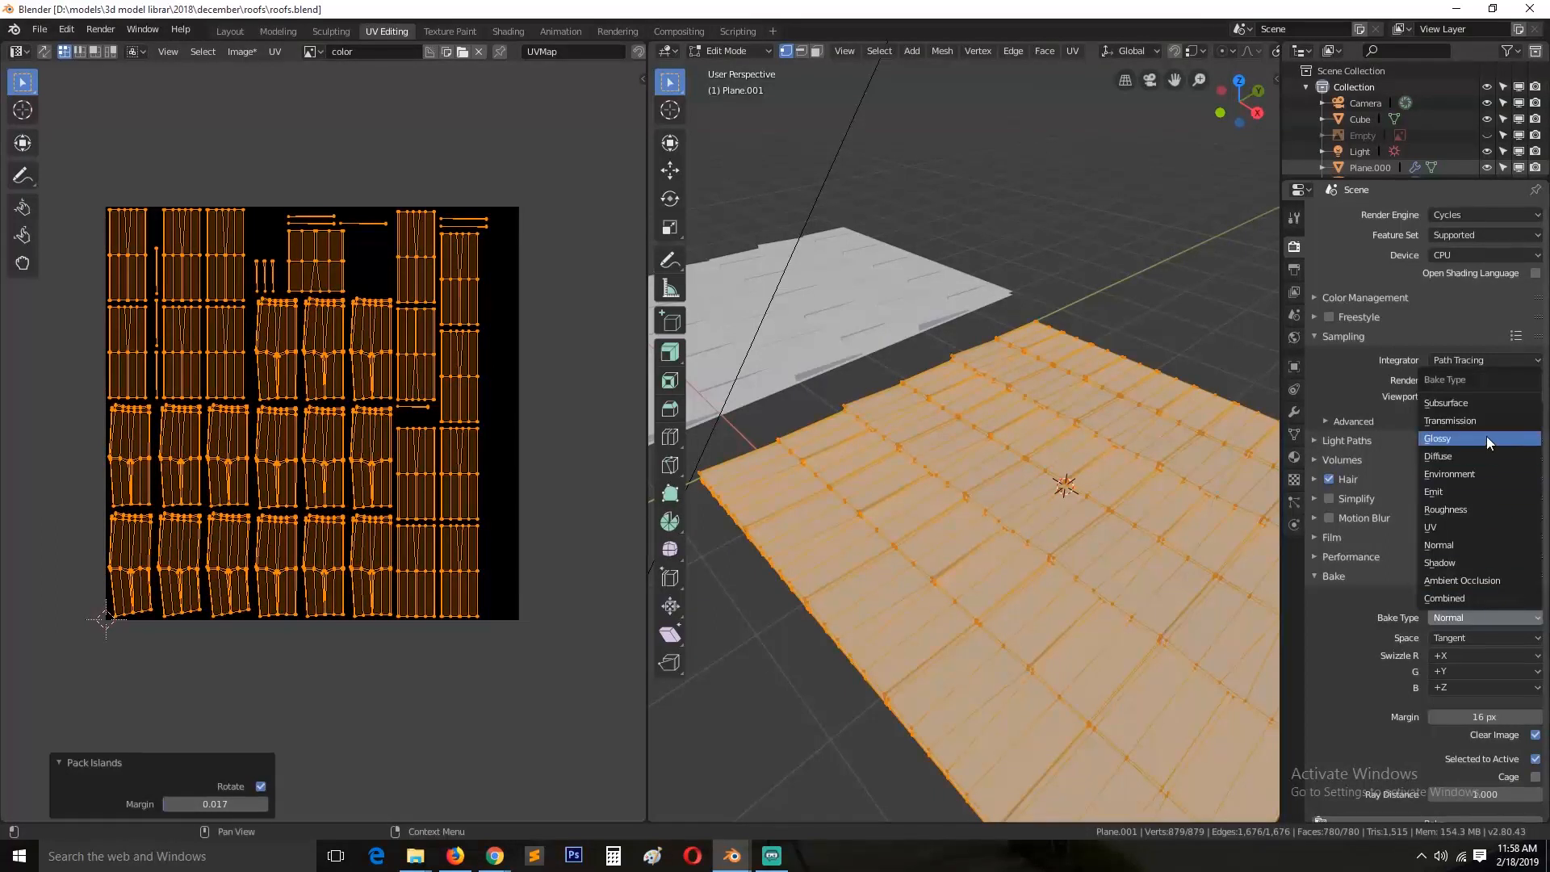
{"action": "left_click", "coordinate": [1479, 457]}
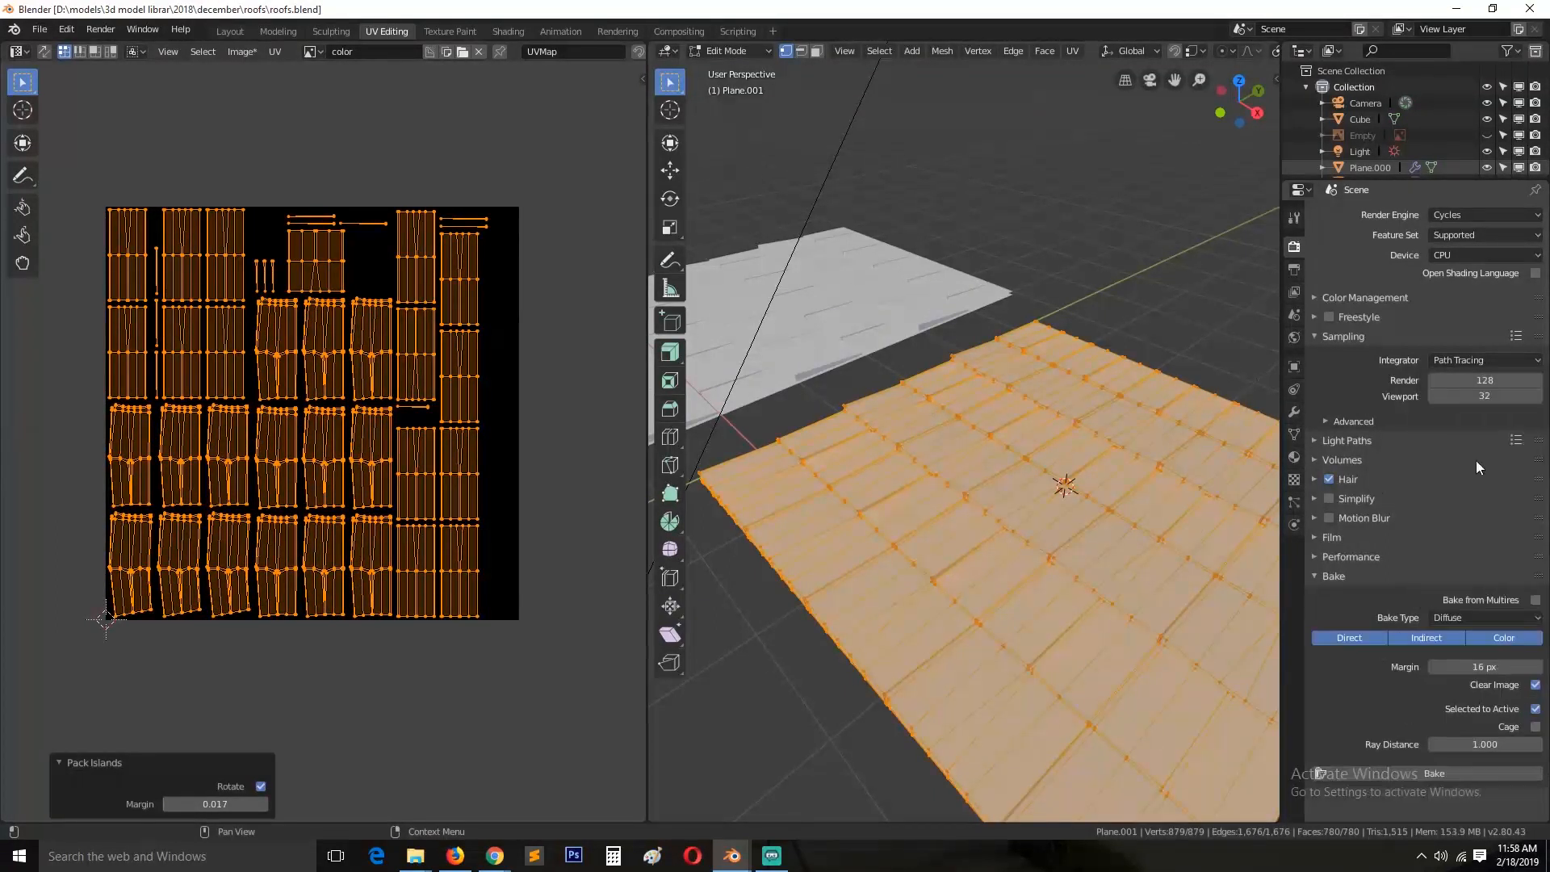
{"action": "key", "text": "Tab"}
{"action": "key", "text": "ctrl+s"}
Step: Add a Diffuse BSDF fed by the Hue node, route it to the Material Output and save the file
{"action": "left_click", "coordinate": [509, 32]}
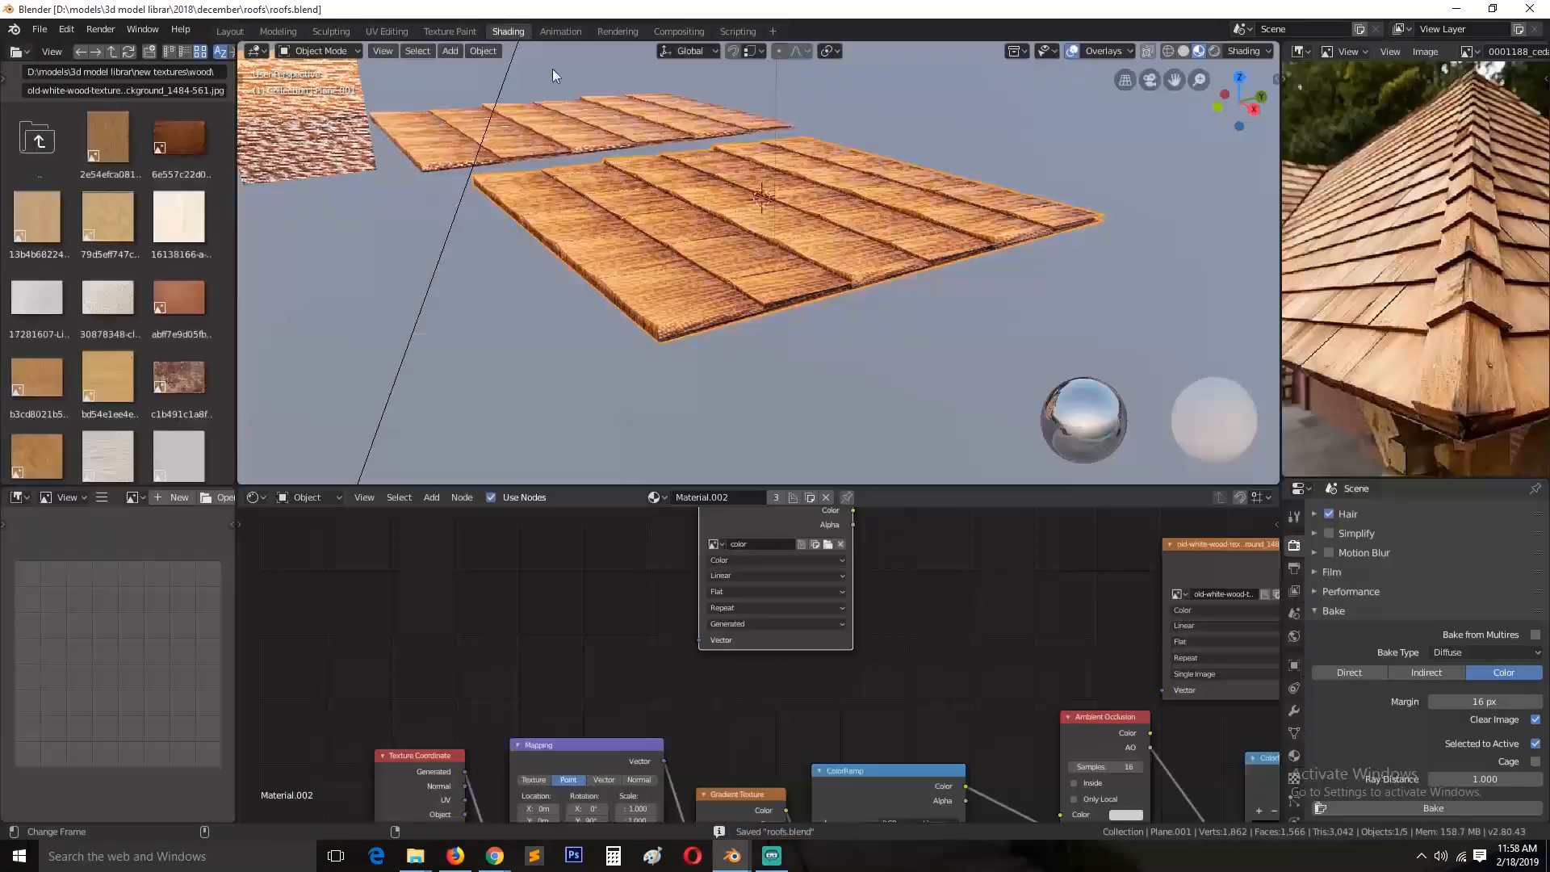
{"action": "scroll", "coordinate": [361, 674], "scroll_direction": "down", "scroll_amount": 7}
{"action": "middle_click_drag", "start_coordinate": [728, 571], "coordinate": [1103, 759]}
{"action": "scroll", "coordinate": [888, 646], "scroll_direction": "up", "scroll_amount": 2}
{"action": "key", "text": "shift+a"}
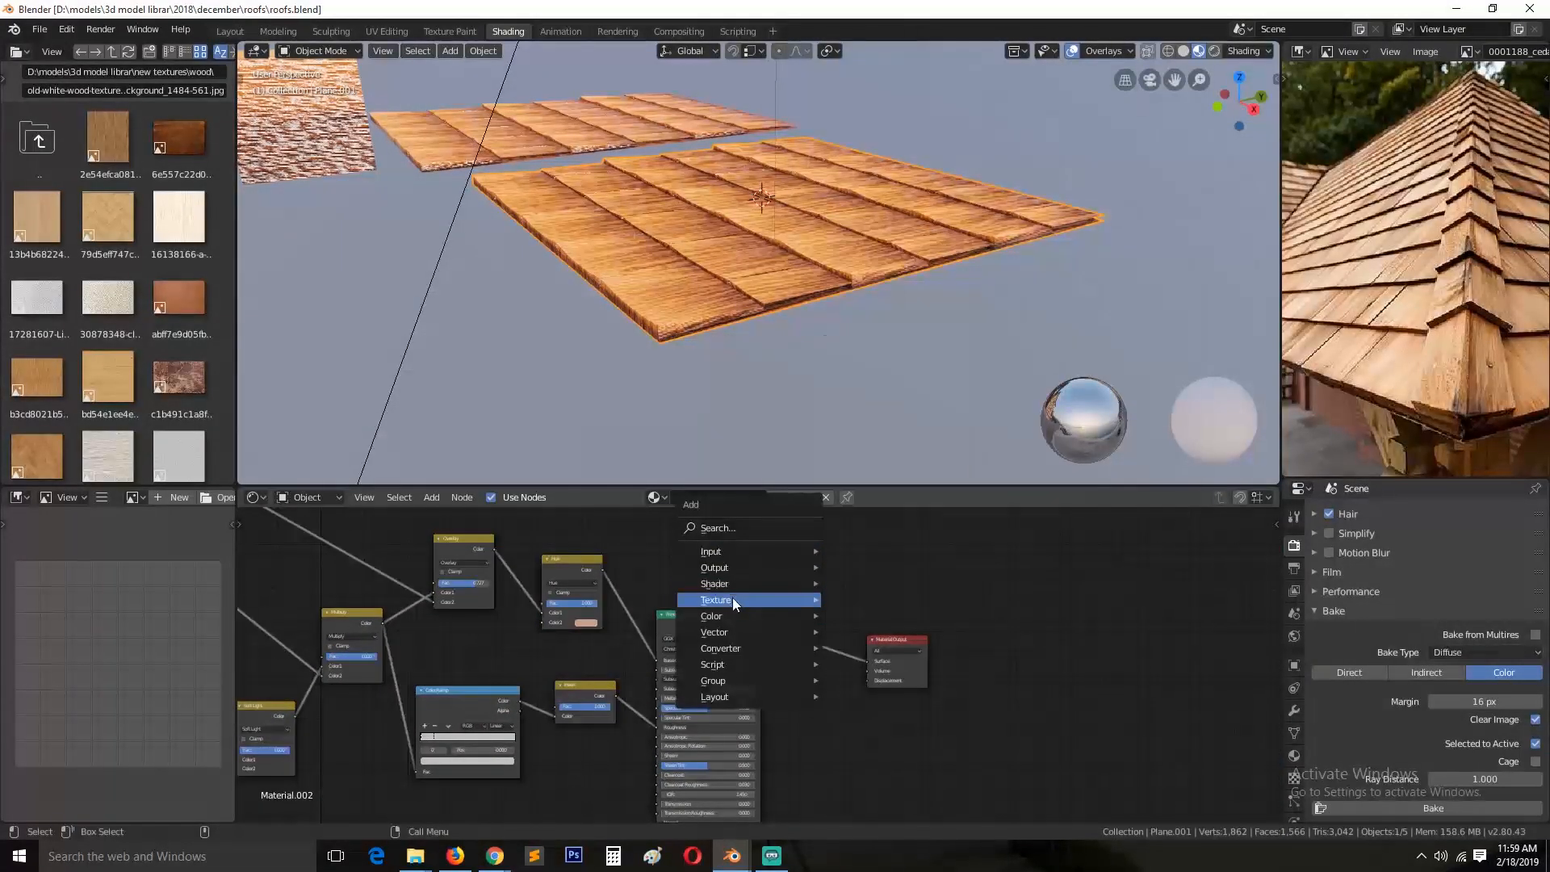
{"action": "mouse_move", "coordinate": [733, 584]}
{"action": "left_click", "coordinate": [872, 277]}
{"action": "left_click", "coordinate": [704, 537]}
{"action": "left_click", "coordinate": [735, 545], "text": "ctrl+shift"}
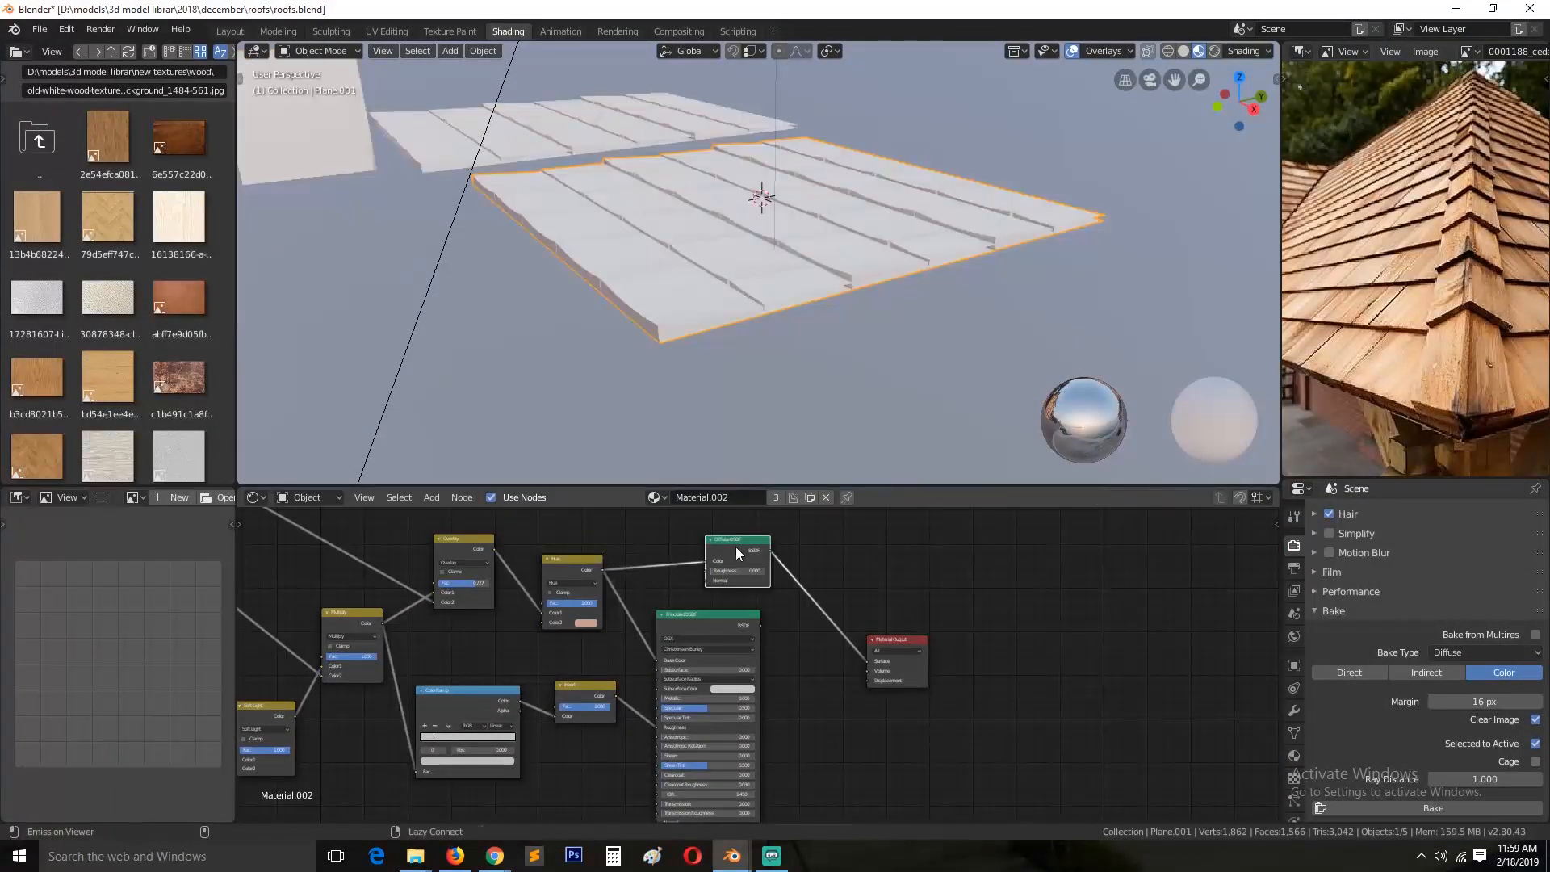
{"action": "key", "text": "ctrl+s"}
Step: Make the color image node the active bake target in the roof's material
{"action": "mouse_move", "coordinate": [701, 355]}
{"action": "middle_mouse_down"}
{"action": "mouse_move", "coordinate": [672, 470]}
{"action": "mouse_move", "coordinate": [733, 451]}
{"action": "middle_mouse_up"}
{"action": "middle_click_drag", "start_coordinate": [283, 546], "coordinate": [1077, 670]}
{"action": "scroll", "coordinate": [789, 613], "scroll_direction": "up", "scroll_amount": 1}
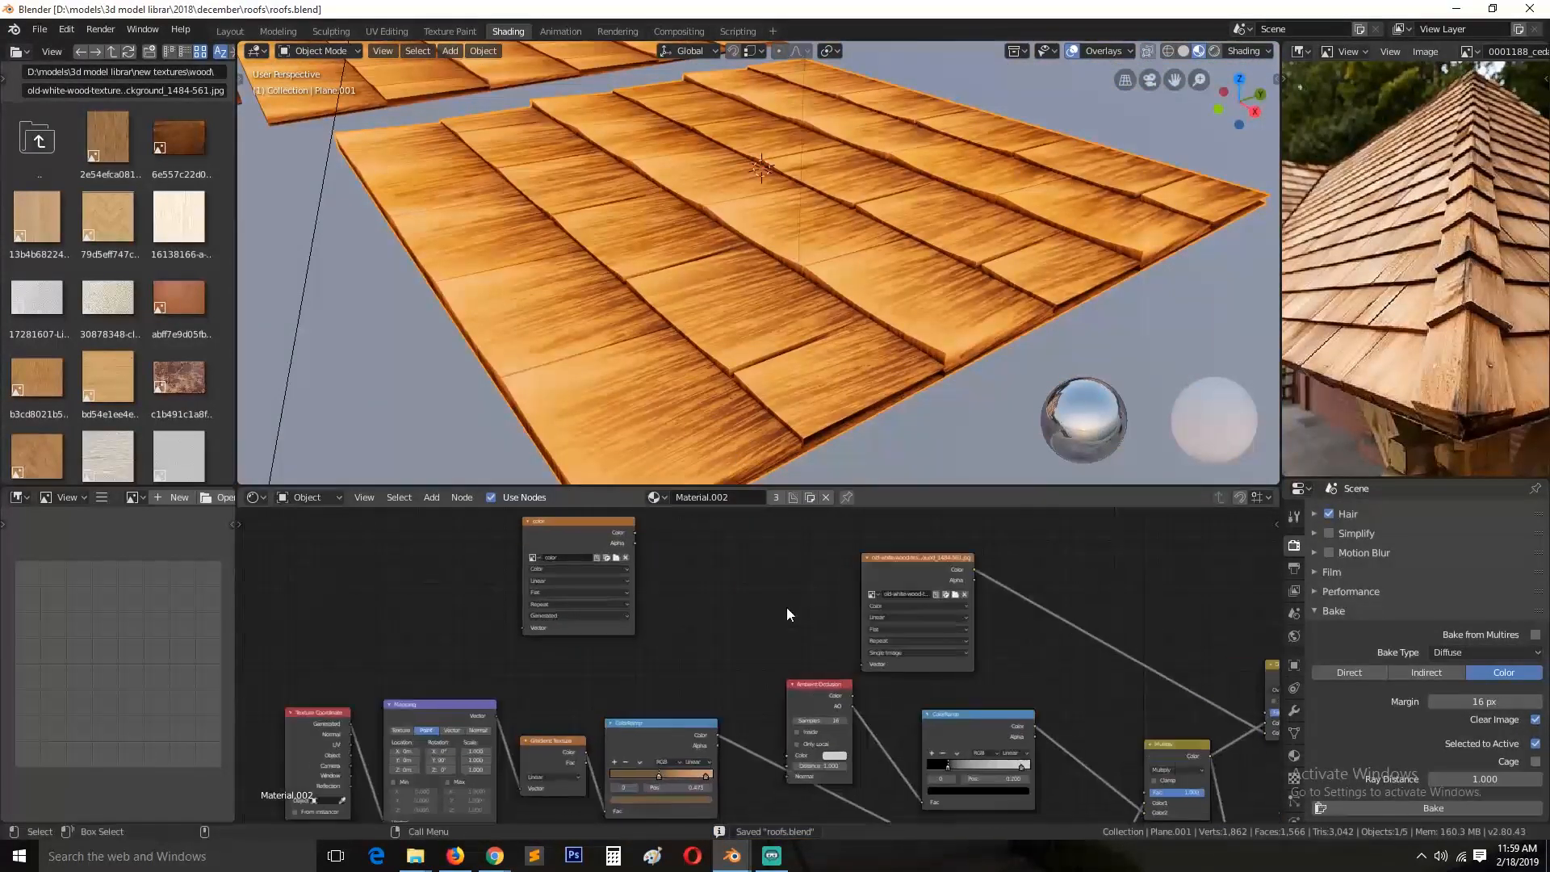
{"action": "middle_click_drag", "start_coordinate": [1085, 609], "coordinate": [764, 613]}
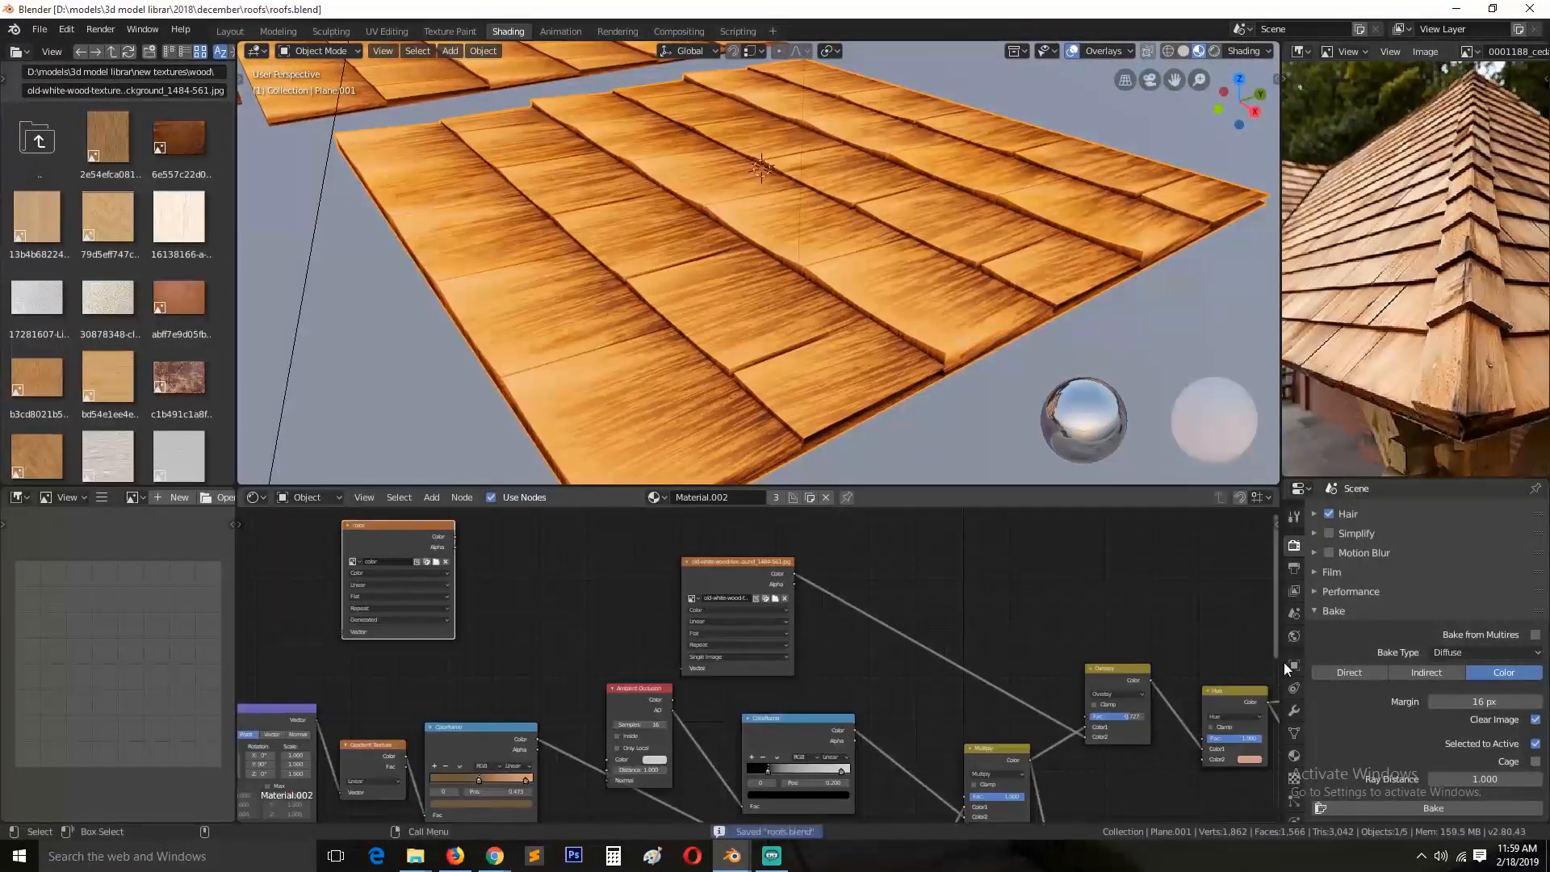
Step: Turn off Selected to Active and bake the roof's diffuse colour into the color image
{"action": "left_click", "coordinate": [396, 32]}
{"action": "key", "text": "a"}
{"action": "key", "text": "a"}
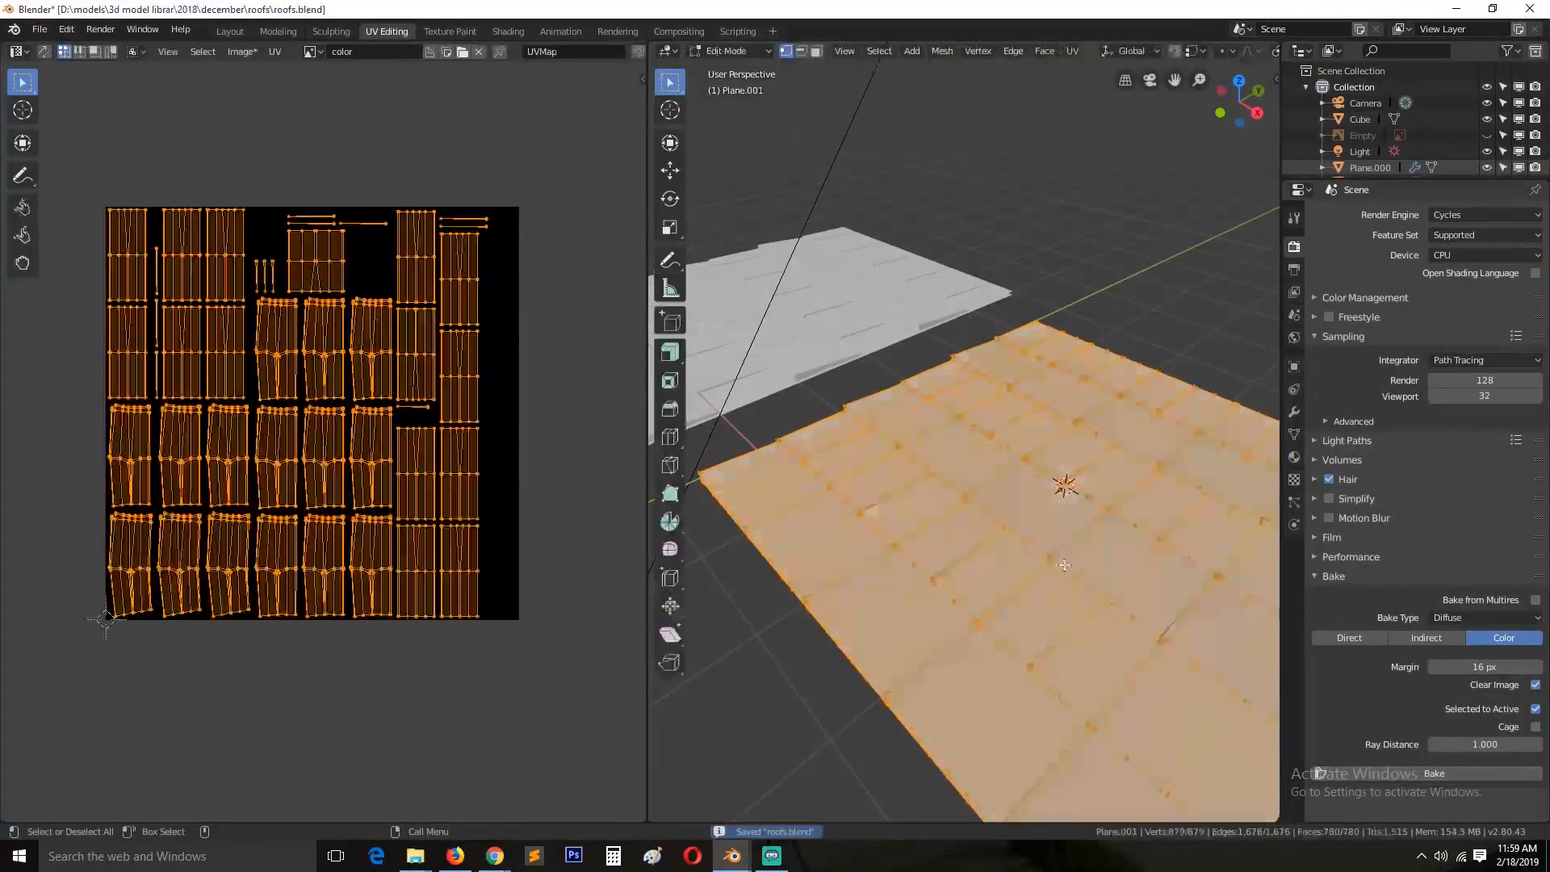
{"action": "key", "text": "Tab"}
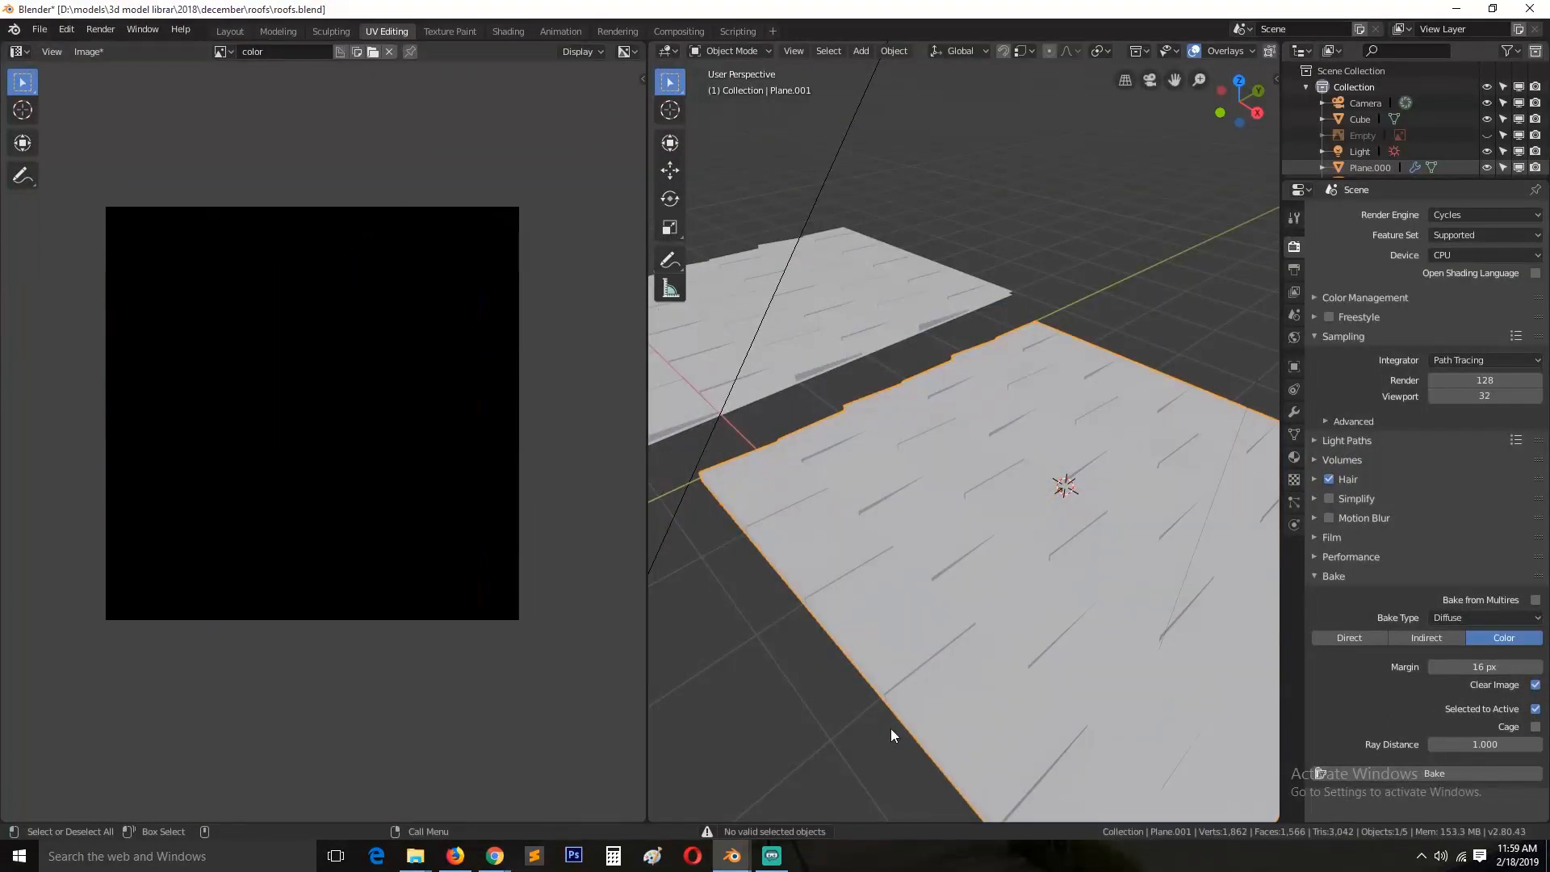
{"action": "left_click", "coordinate": [1417, 774]}
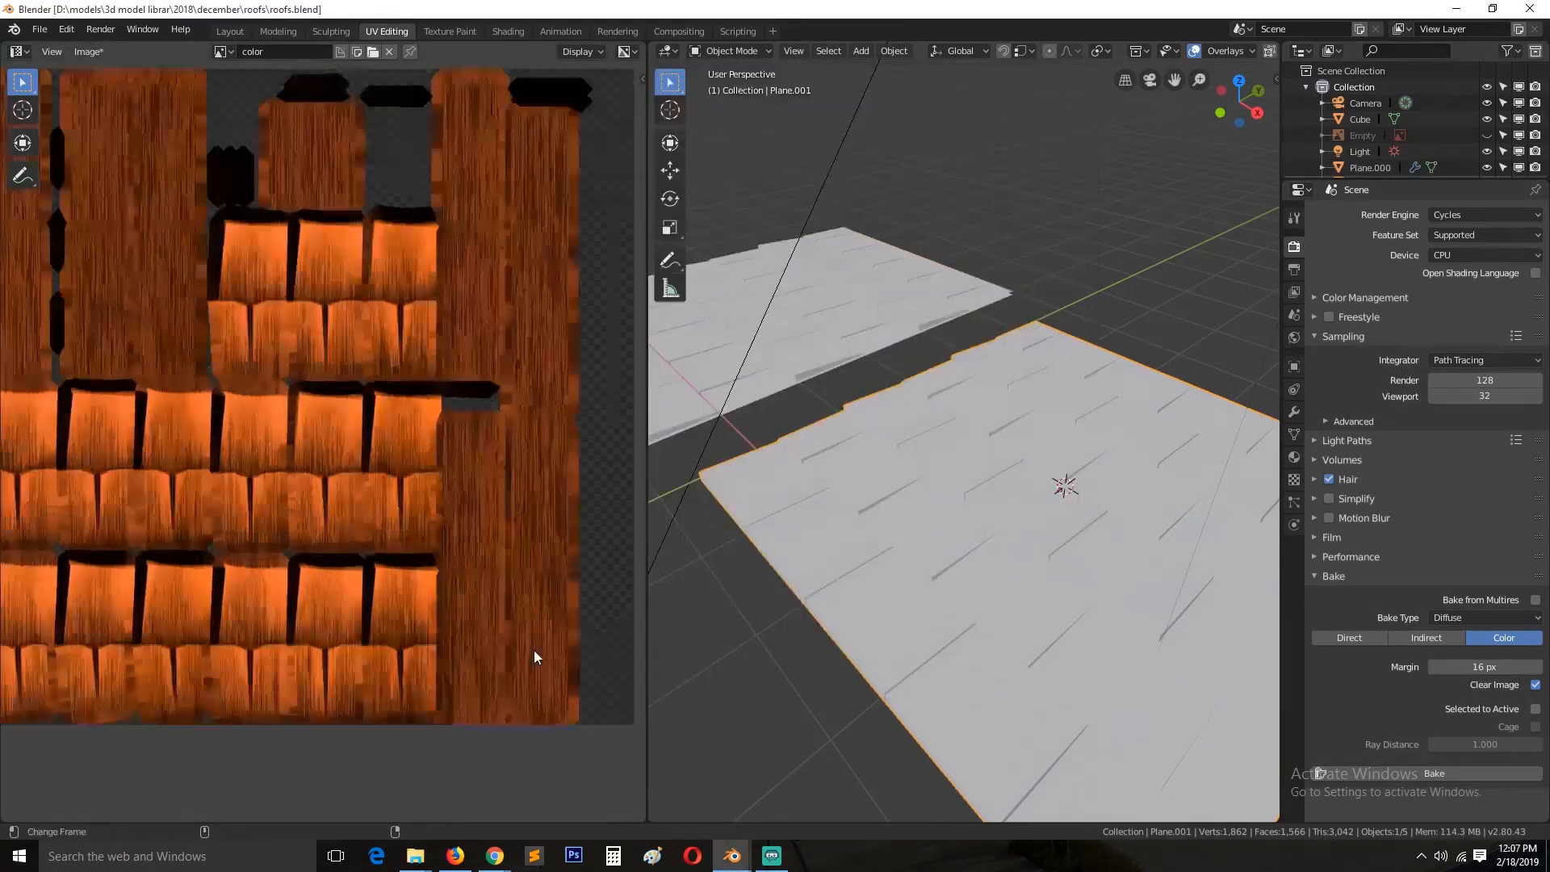
Step: Duplicate the roof in the Shading workspace, place the copy beside the original and frame it
{"action": "left_click", "coordinate": [508, 31]}
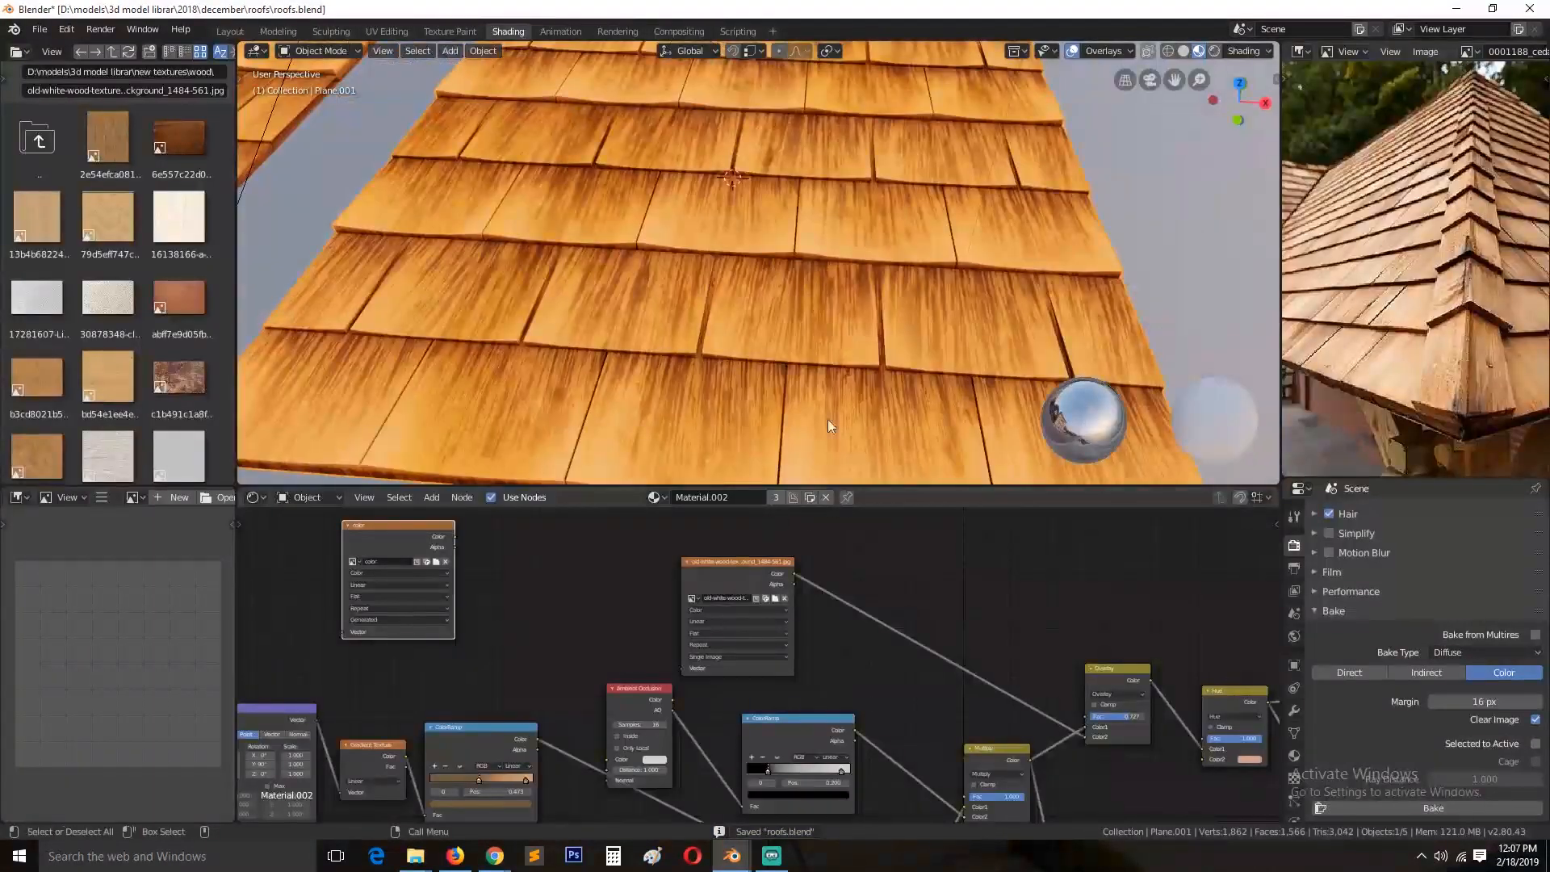
{"action": "scroll", "coordinate": [824, 388], "scroll_direction": "down", "scroll_amount": 5}
{"action": "middle_click_drag", "start_coordinate": [820, 361], "coordinate": [584, 293], "text": "shift"}
{"action": "key", "text": "shift+d"}
{"action": "left_click", "coordinate": [987, 352]}
{"action": "key", "text": "KP_Decimal"}
Step: Unlink the old material from the duplicated roof and give it a new one
{"action": "left_click", "coordinate": [825, 497]}
{"action": "scroll", "coordinate": [750, 371], "scroll_direction": "up", "scroll_amount": 2}
{"action": "middle_click_drag", "start_coordinate": [738, 378], "coordinate": [816, 323]}
{"action": "left_click", "coordinate": [772, 497]}
{"action": "left_click", "coordinate": [755, 494]}
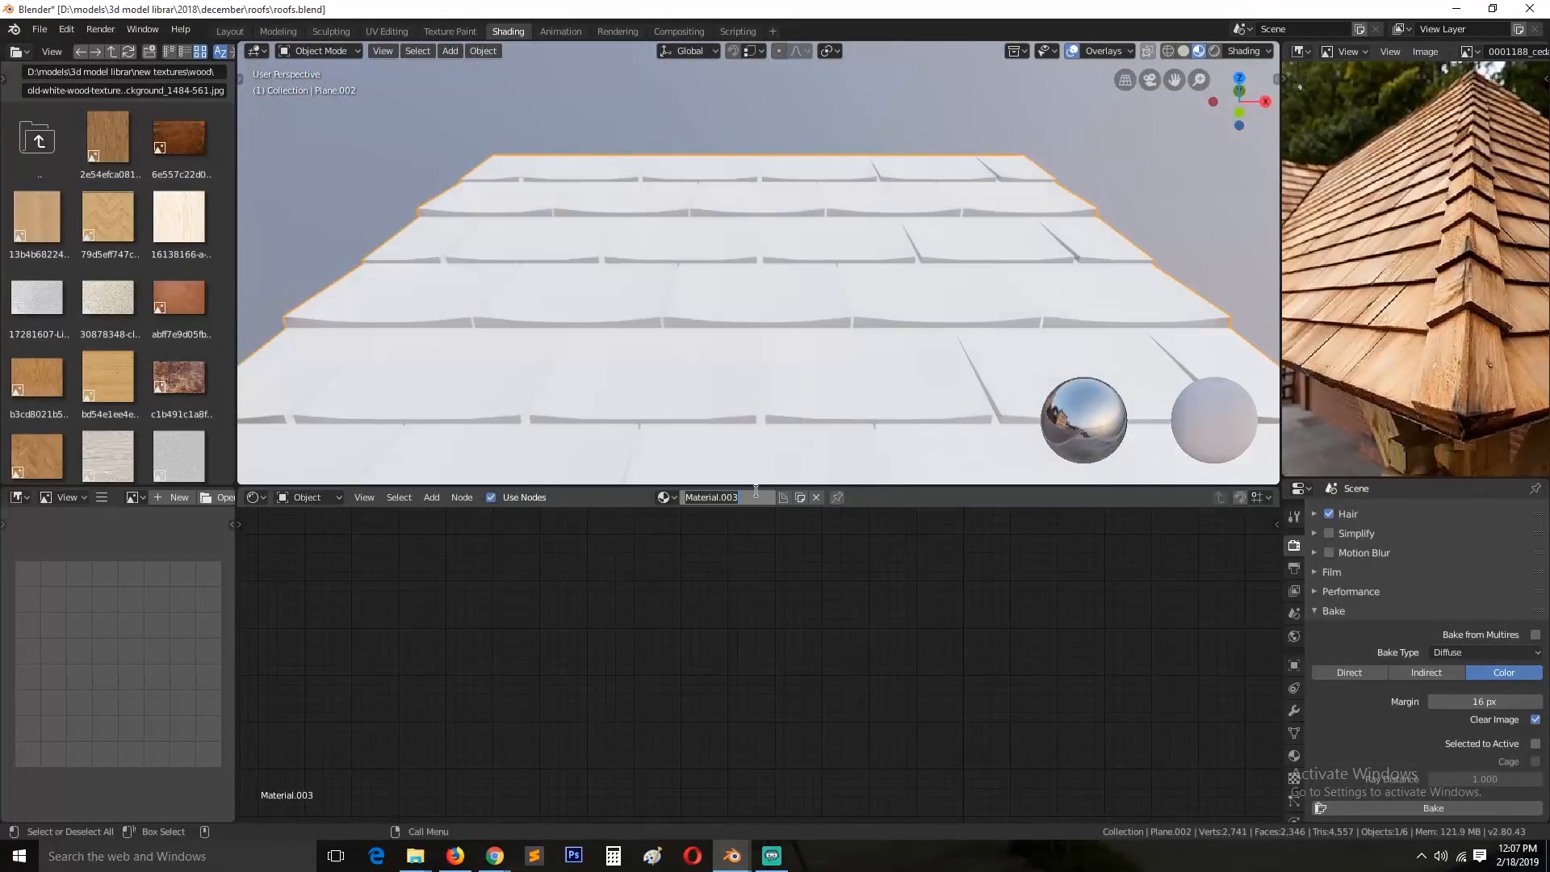
Step: Show the baked color image in the UV Editing workspace and save it to disk
{"action": "left_click", "coordinate": [387, 32]}
{"action": "key", "text": "Tab"}
{"action": "left_click", "coordinate": [224, 52]}
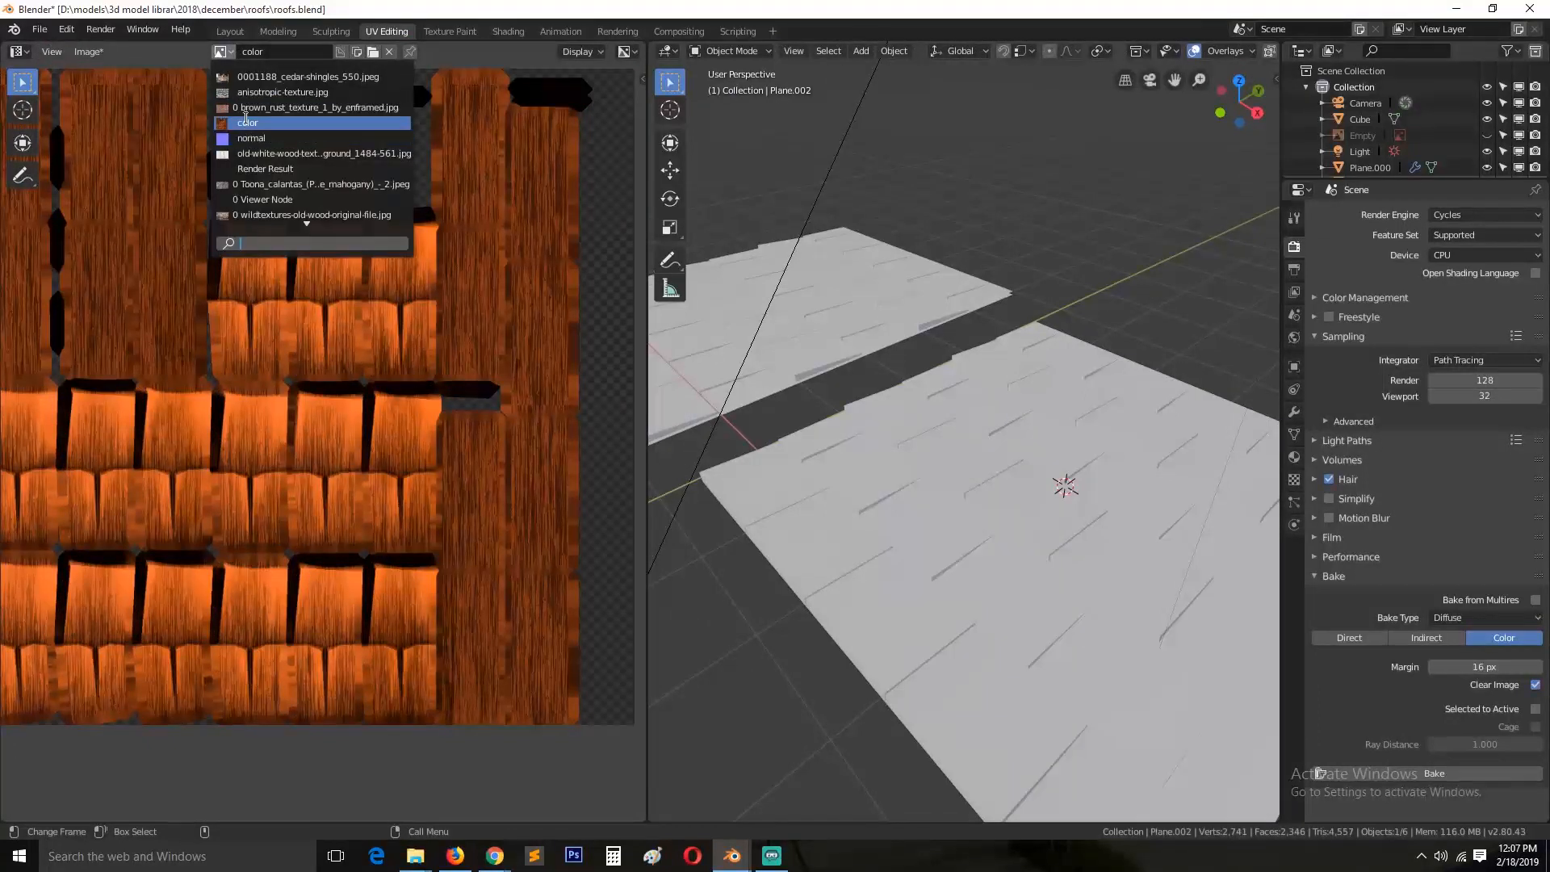
{"action": "left_click", "coordinate": [244, 122]}
{"action": "left_click", "coordinate": [89, 53]}
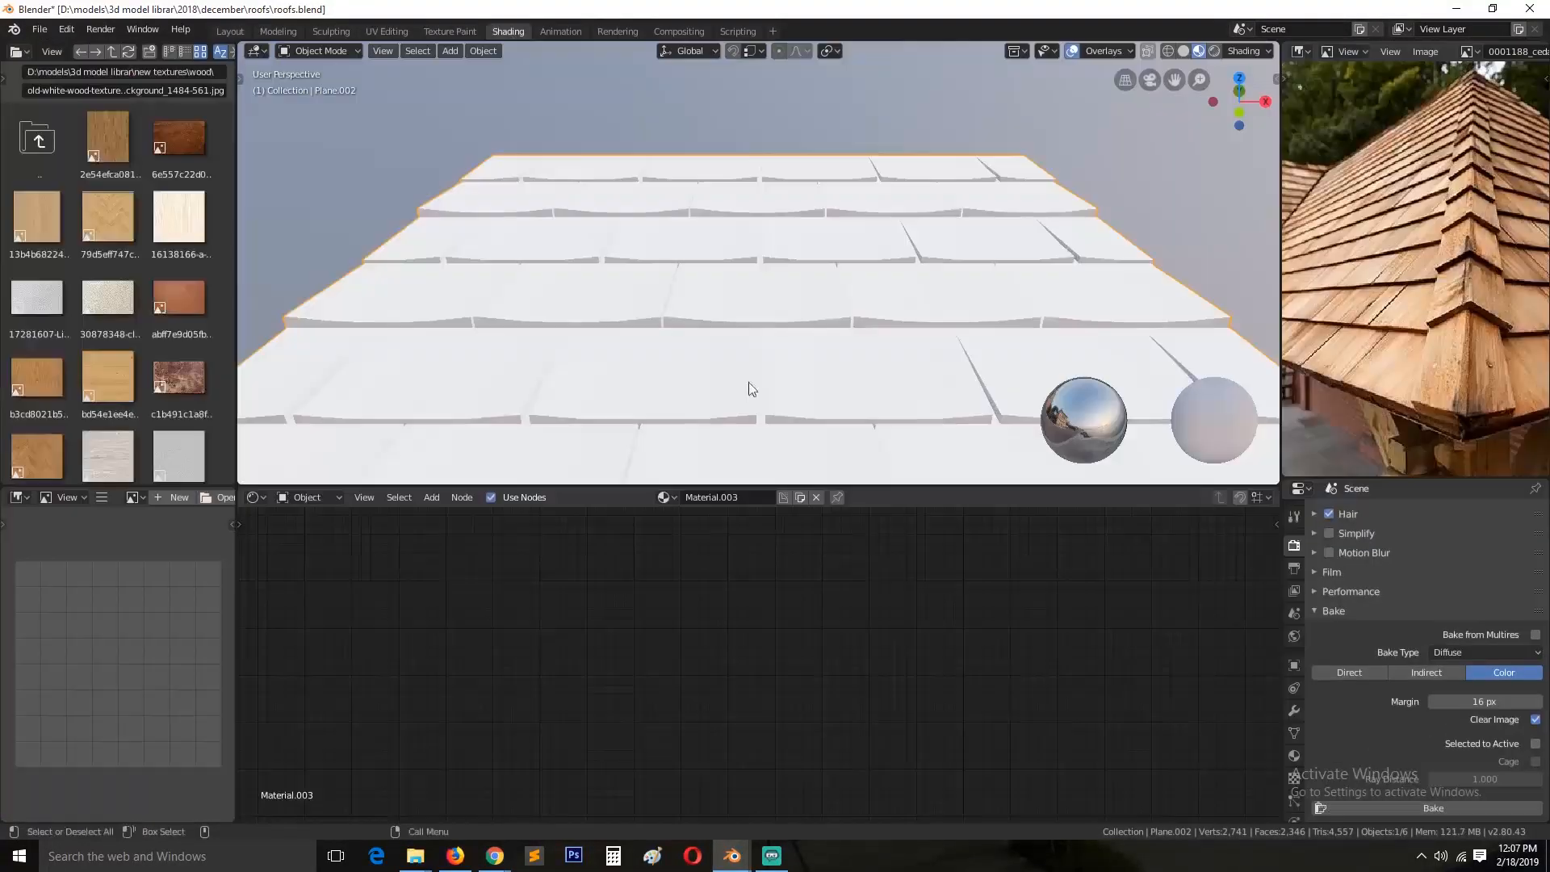
Step: Frame the new material's nodes, rename the material roof and save the file
{"action": "key", "text": "Home"}
{"action": "key", "text": "shift+a"}
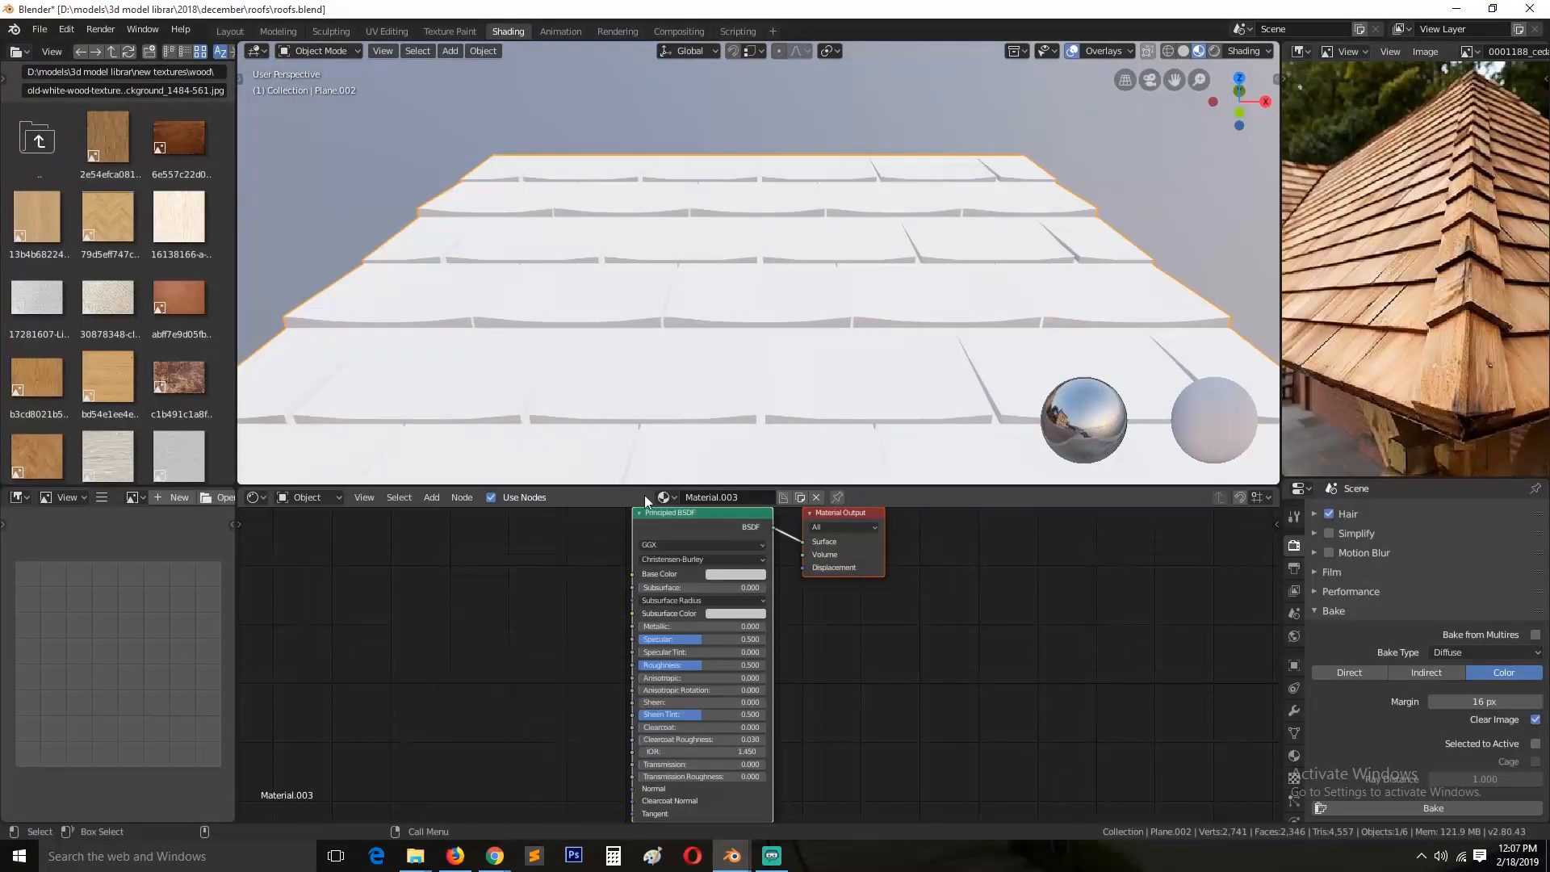
{"action": "middle_click_drag", "start_coordinate": [727, 300], "coordinate": [668, 235]}
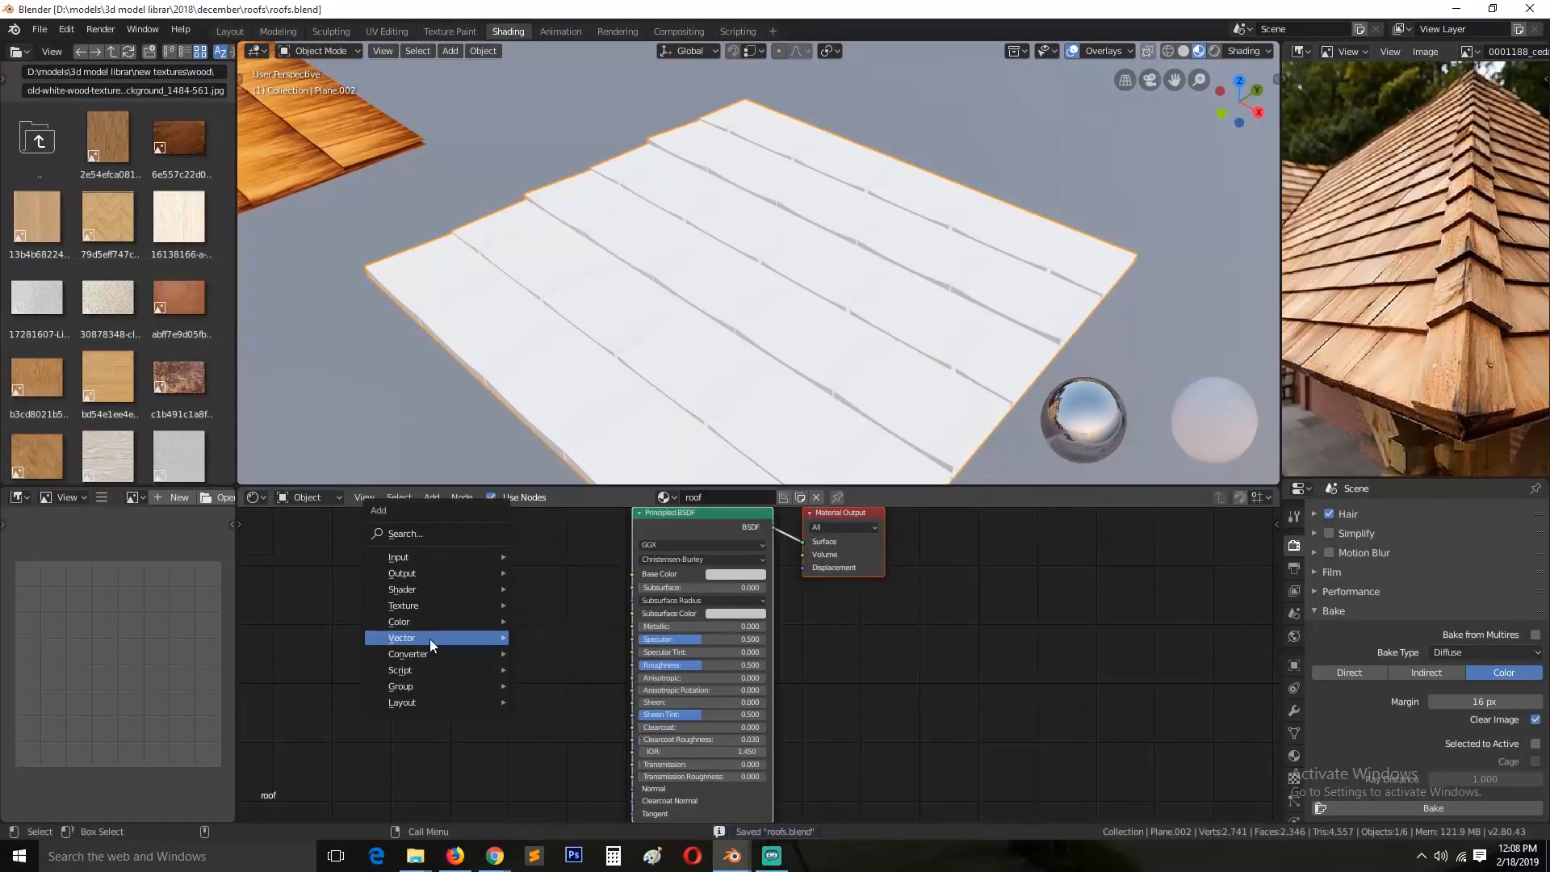
Step: Add an Image Texture node to the roof material and assign the baked color image to it
{"action": "key", "text": "shift+a"}
{"action": "mouse_move", "coordinate": [403, 625]}
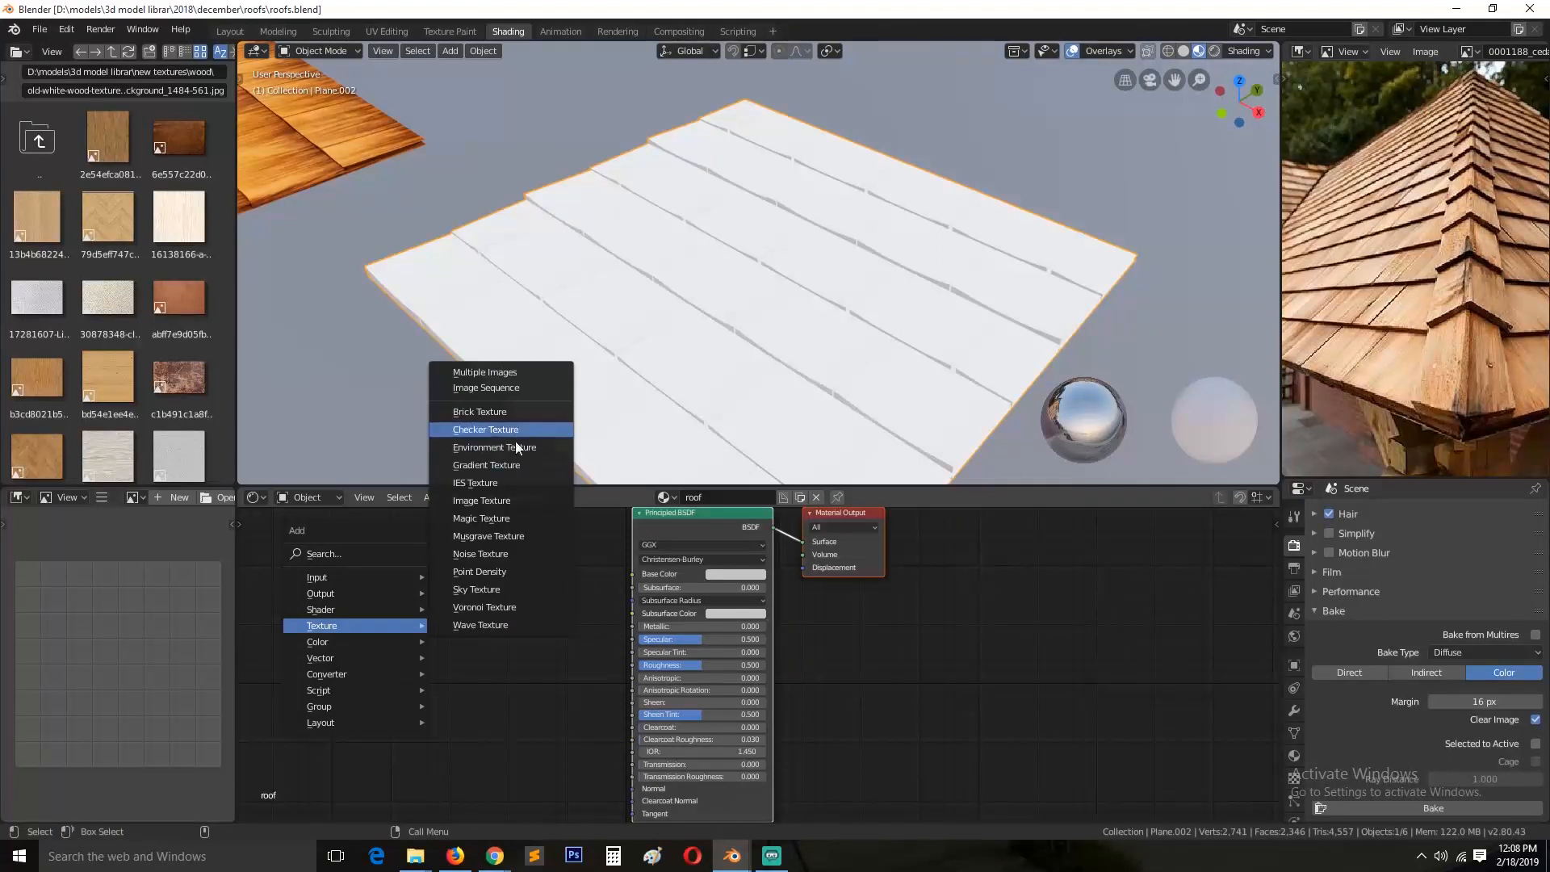
{"action": "left_click", "coordinate": [481, 500]}
{"action": "left_click", "coordinate": [400, 591]}
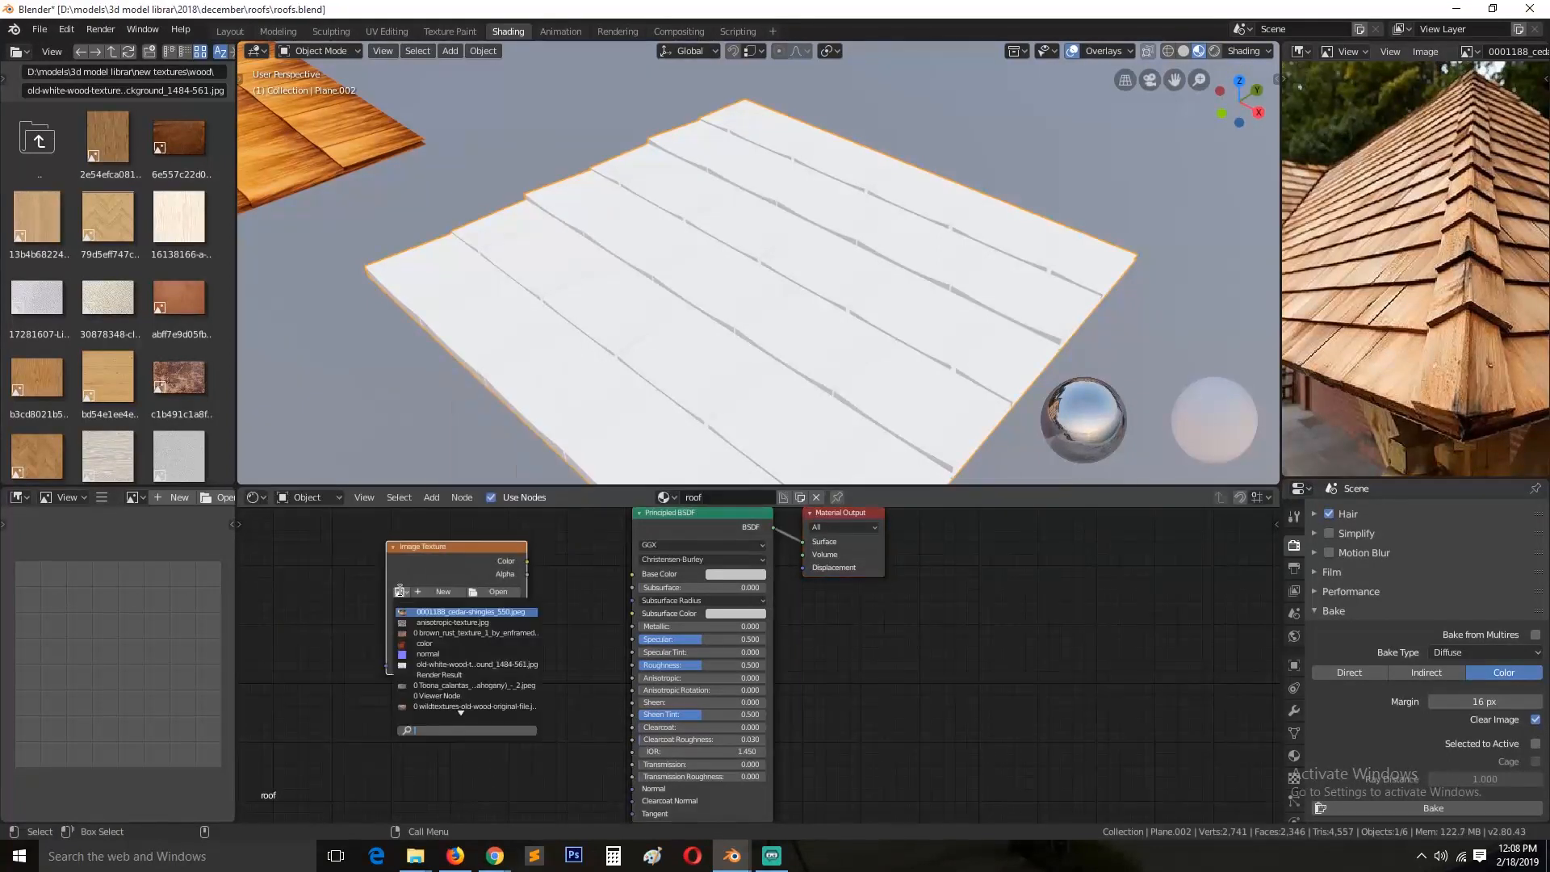
{"action": "left_click", "coordinate": [413, 644]}
Step: Connect the color image to the Principled BSDF's Base Color and move its node closer to the shader
{"action": "left_click_drag", "start_coordinate": [527, 560], "coordinate": [628, 574]}
{"action": "middle_click_drag", "start_coordinate": [607, 404], "coordinate": [648, 355]}
{"action": "scroll", "coordinate": [644, 372], "scroll_direction": "up", "scroll_amount": 3}
{"action": "left_click_drag", "start_coordinate": [448, 563], "coordinate": [479, 522]}
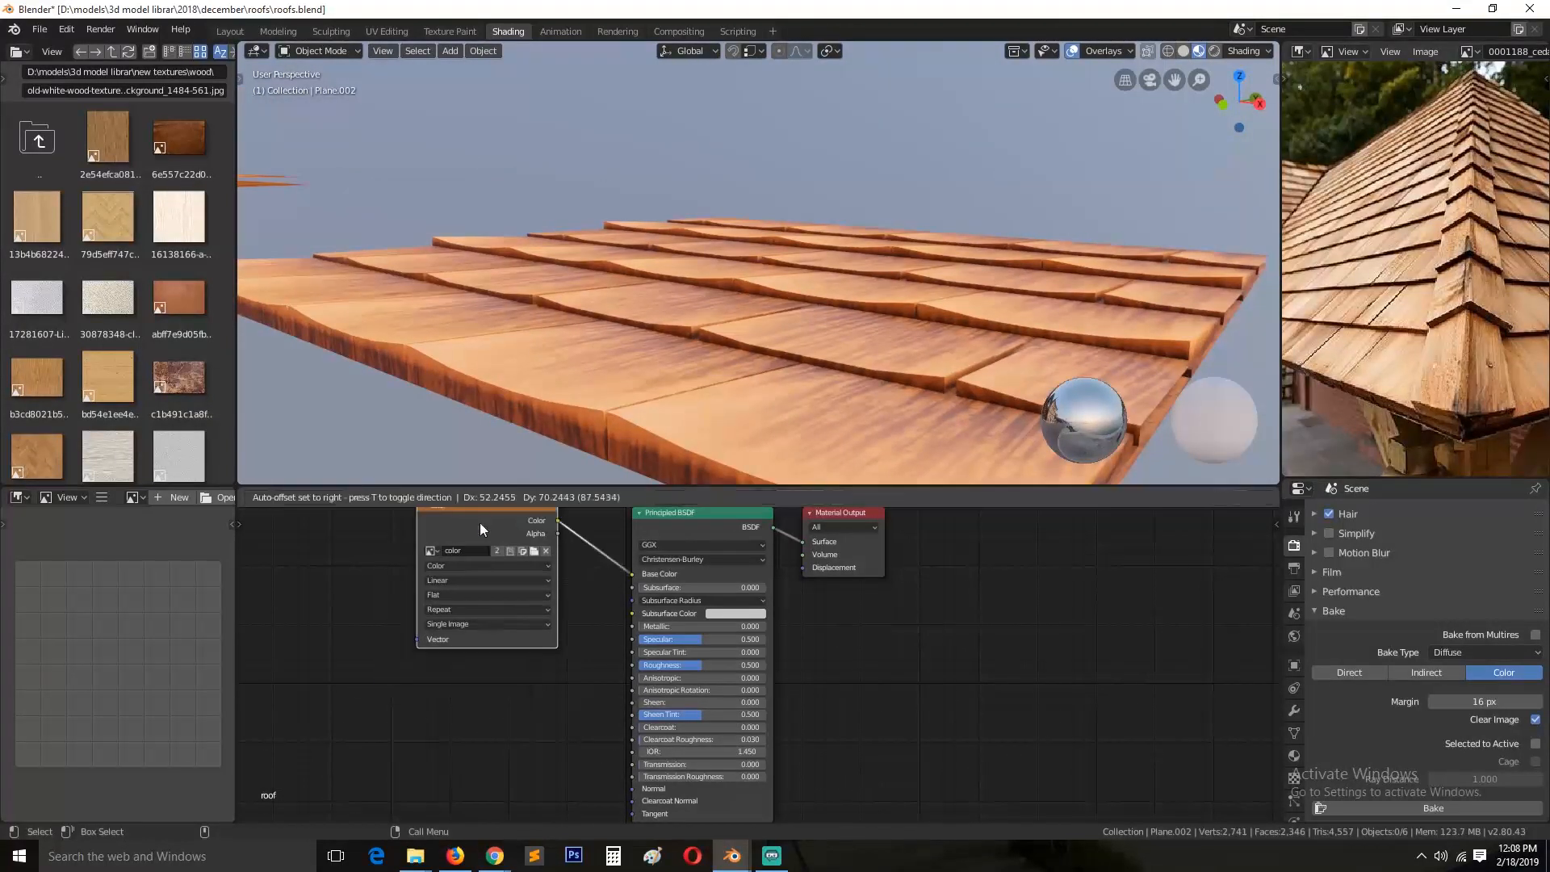
Step: Add an Image Texture node to the roof material with a new blank 1024 px image named normal, and save the file
{"action": "key", "text": "shift+a"}
{"action": "mouse_move", "coordinate": [337, 684]}
{"action": "left_click", "coordinate": [452, 557]}
{"action": "left_click", "coordinate": [317, 666]}
{"action": "left_click", "coordinate": [379, 711]}
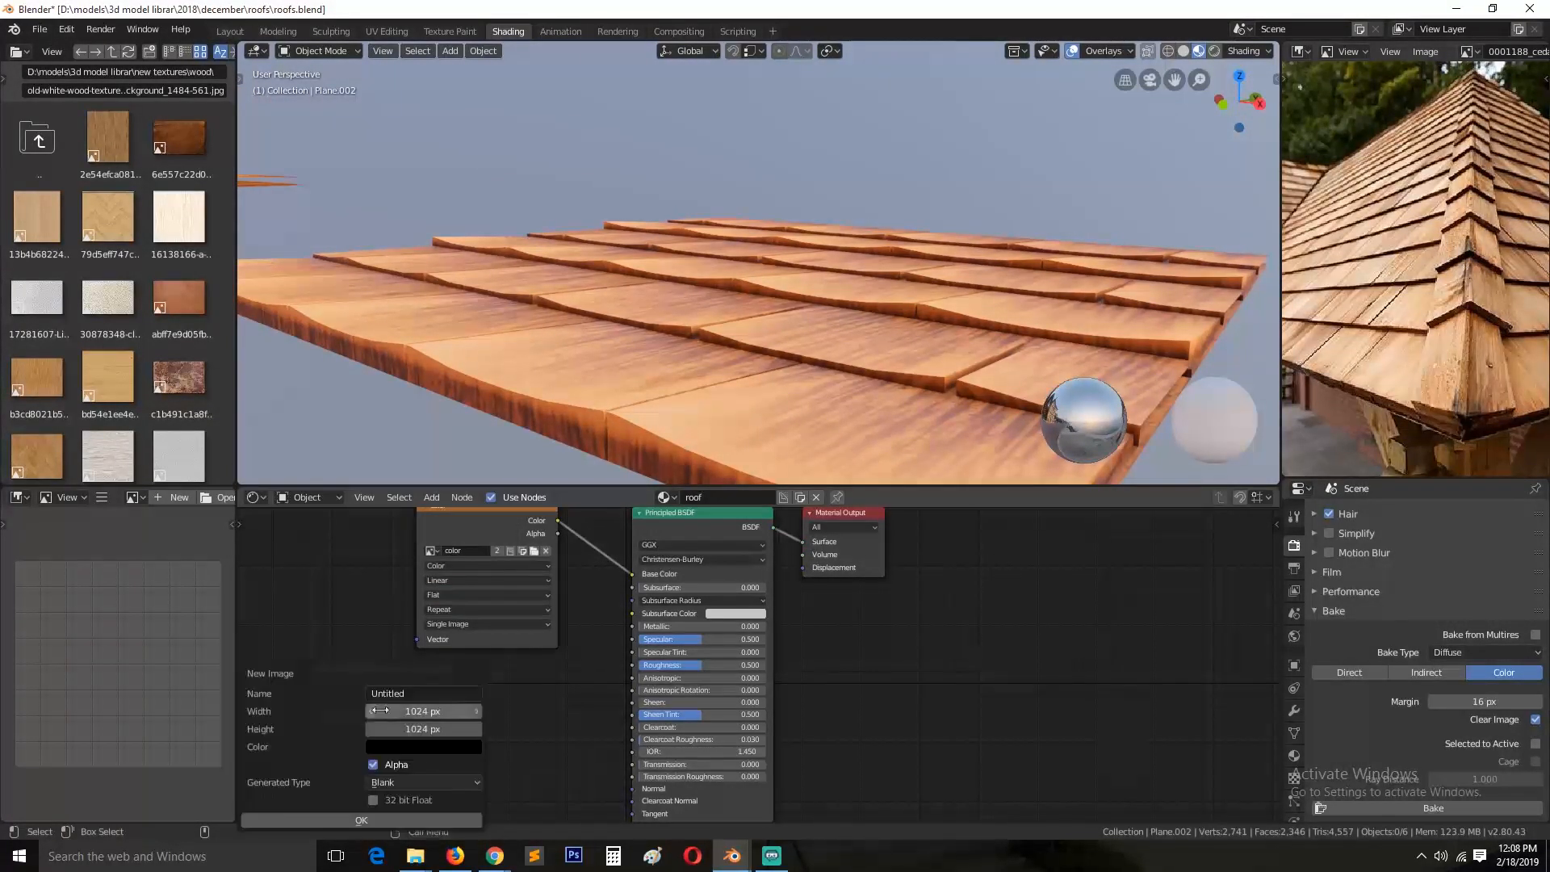
{"action": "left_click", "coordinate": [361, 820]}
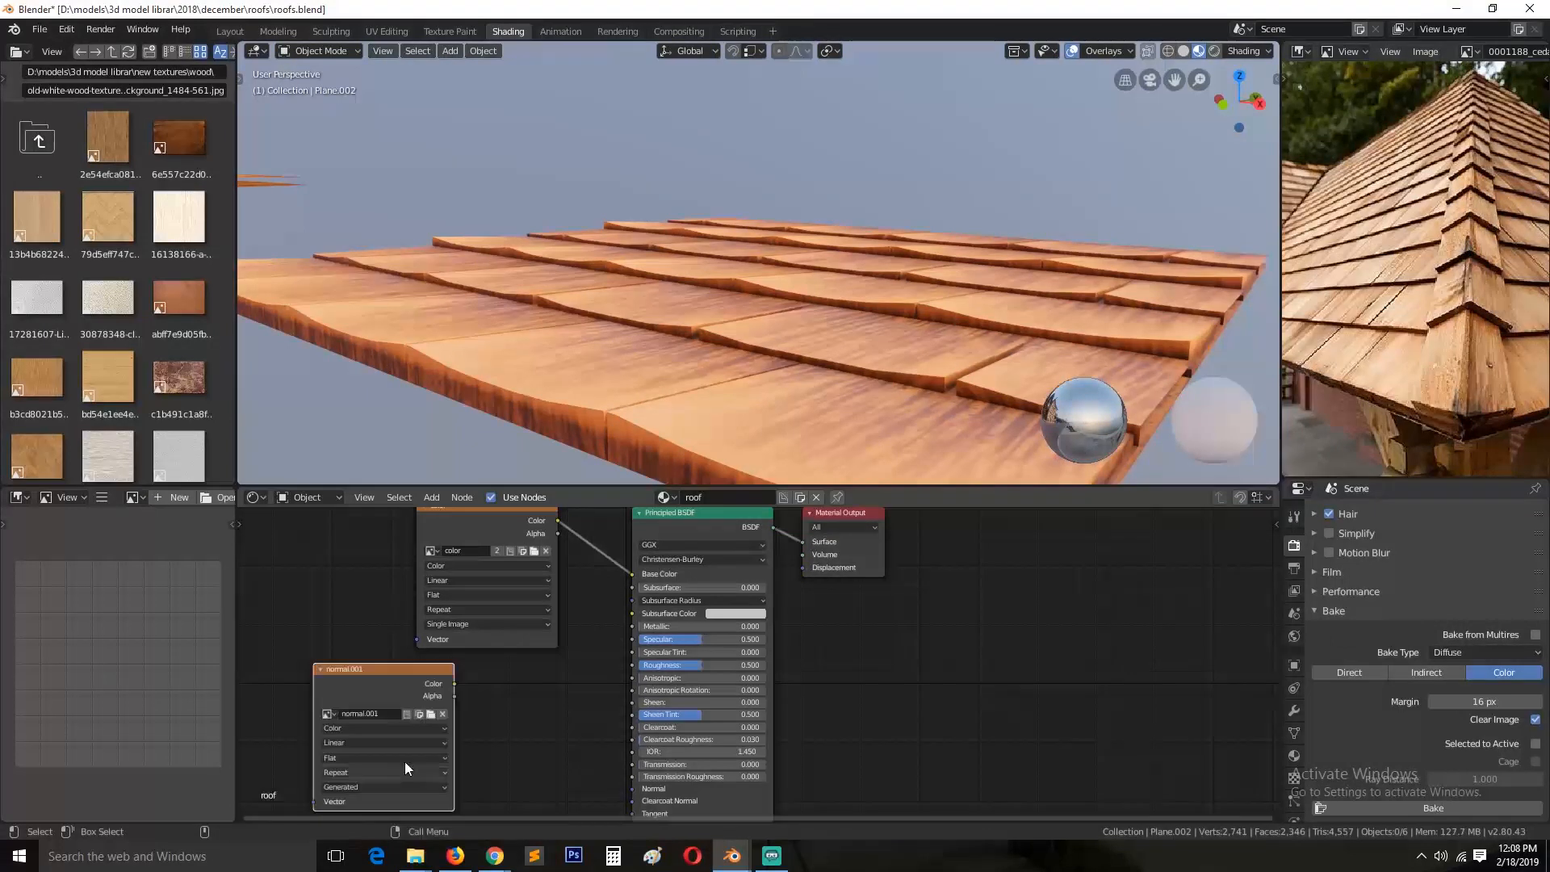
{"action": "key", "text": "ctrl+s"}
Step: Select the middle shingle panel and add an Image Texture node in an empty area of its Material.002 node tree
{"action": "scroll", "coordinate": [646, 313], "scroll_direction": "down", "scroll_amount": 4}
{"action": "middle_click_drag", "start_coordinate": [647, 312], "coordinate": [925, 392], "text": "shift"}
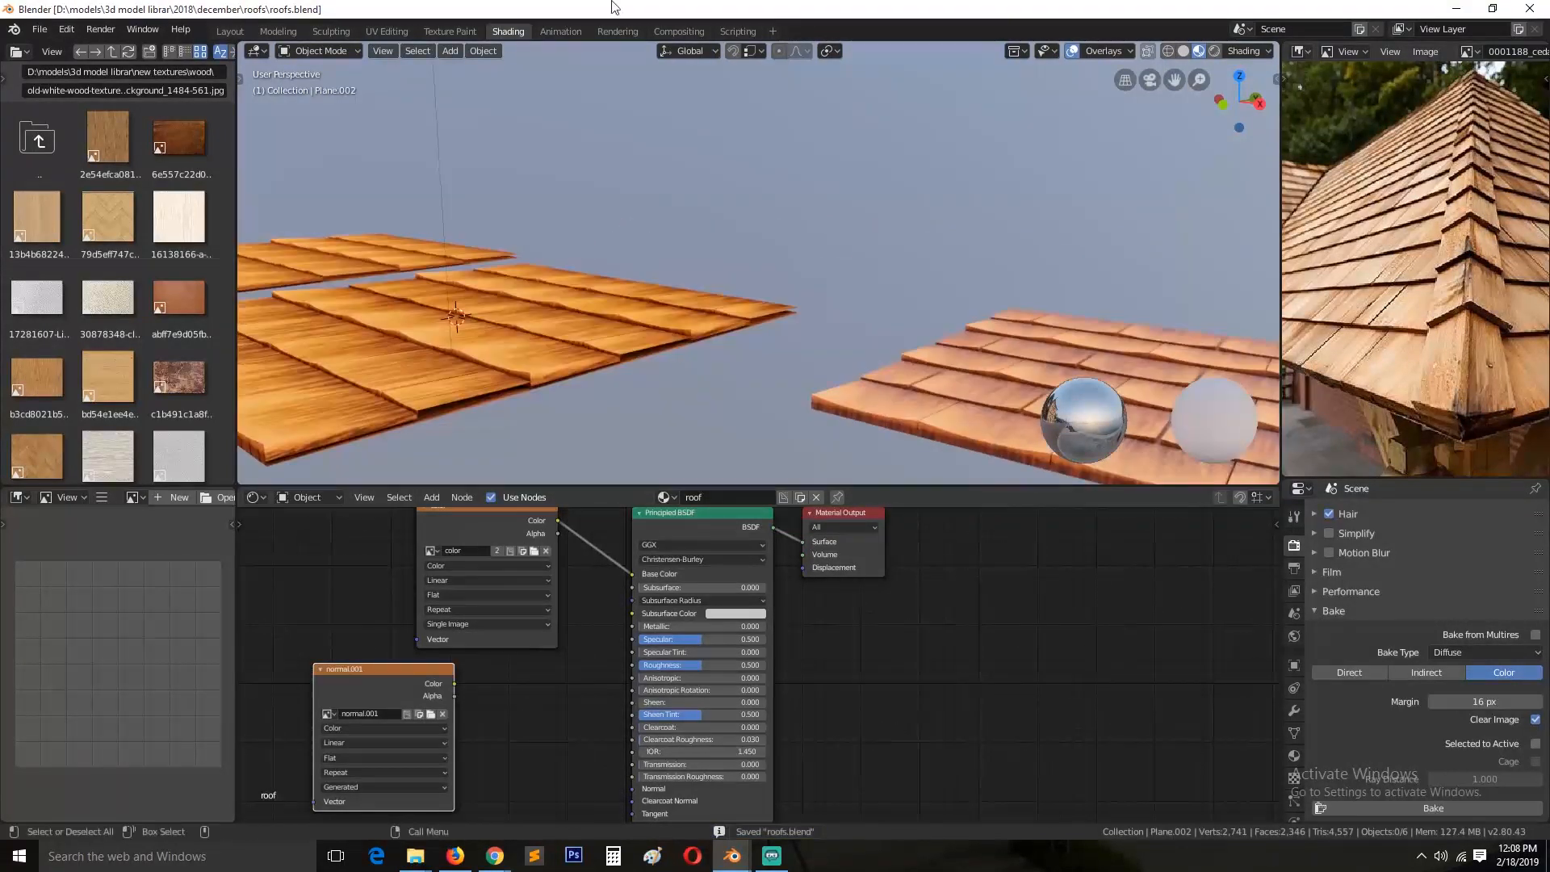
{"action": "left_click", "coordinate": [622, 323]}
{"action": "middle_click_drag", "start_coordinate": [665, 663], "coordinate": [1209, 629]}
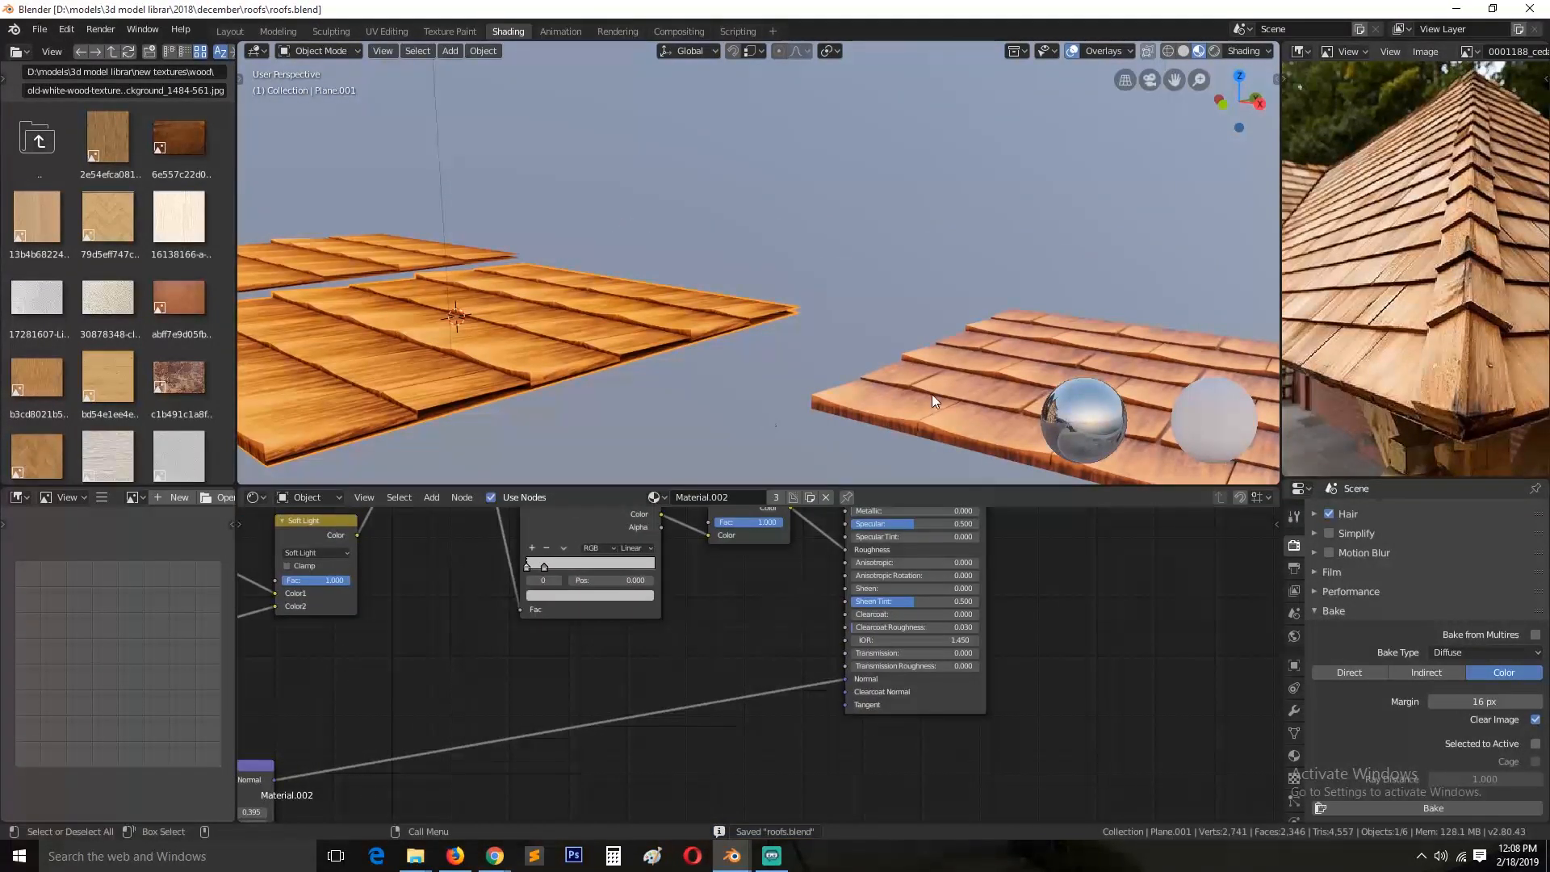
{"action": "scroll", "coordinate": [465, 687], "scroll_direction": "down", "scroll_amount": 3}
{"action": "middle_click_drag", "start_coordinate": [465, 686], "coordinate": [840, 621]}
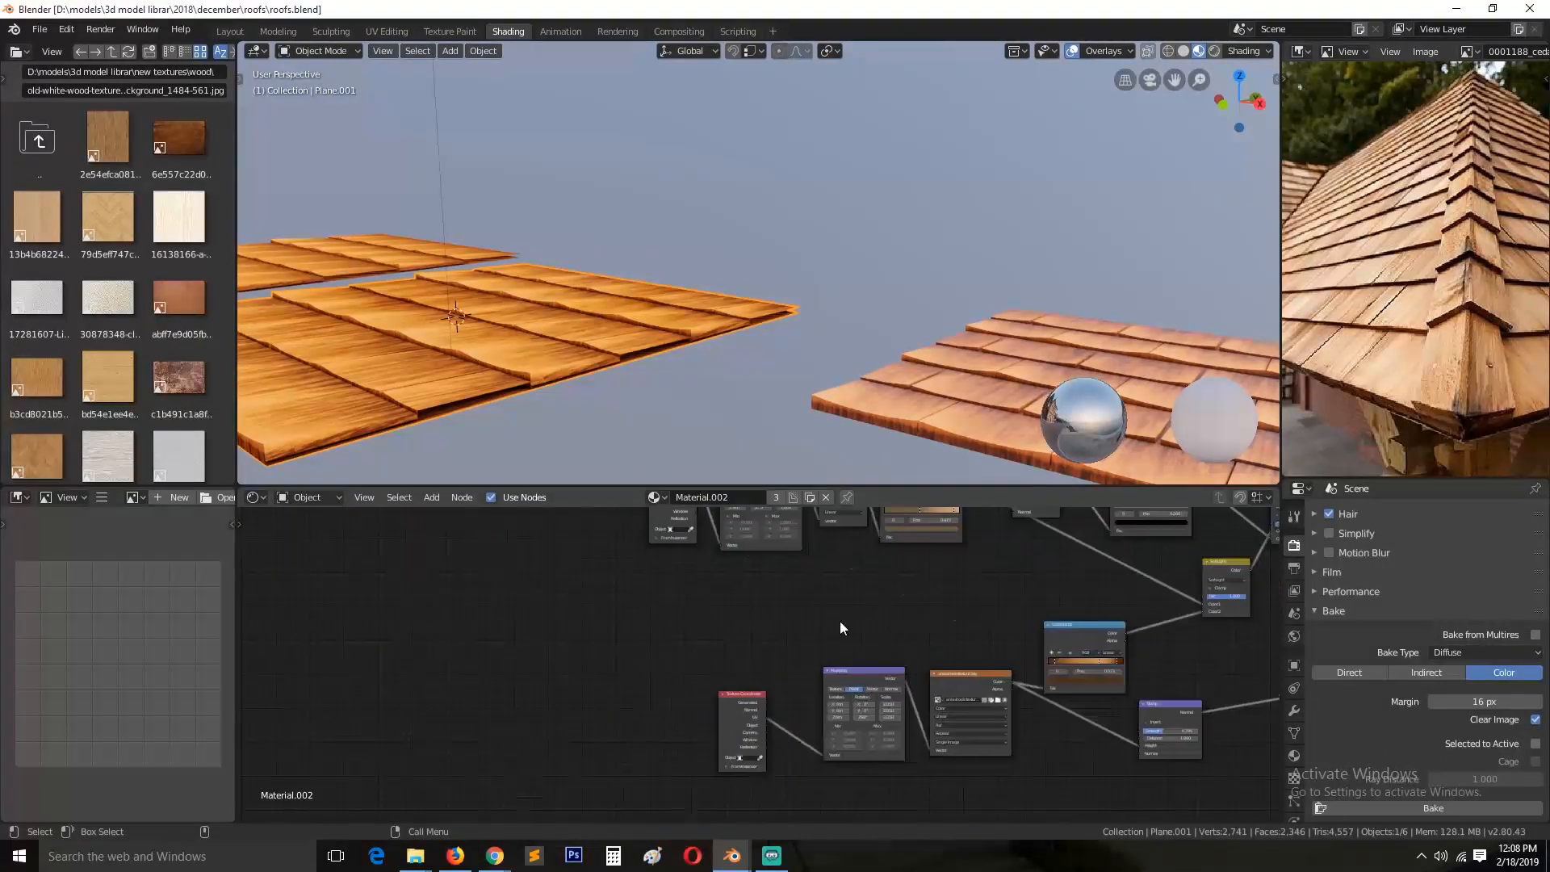
{"action": "mouse_move", "coordinate": [477, 664]}
{"action": "left_click", "coordinate": [578, 540]}
{"action": "left_click", "coordinate": [514, 646]}
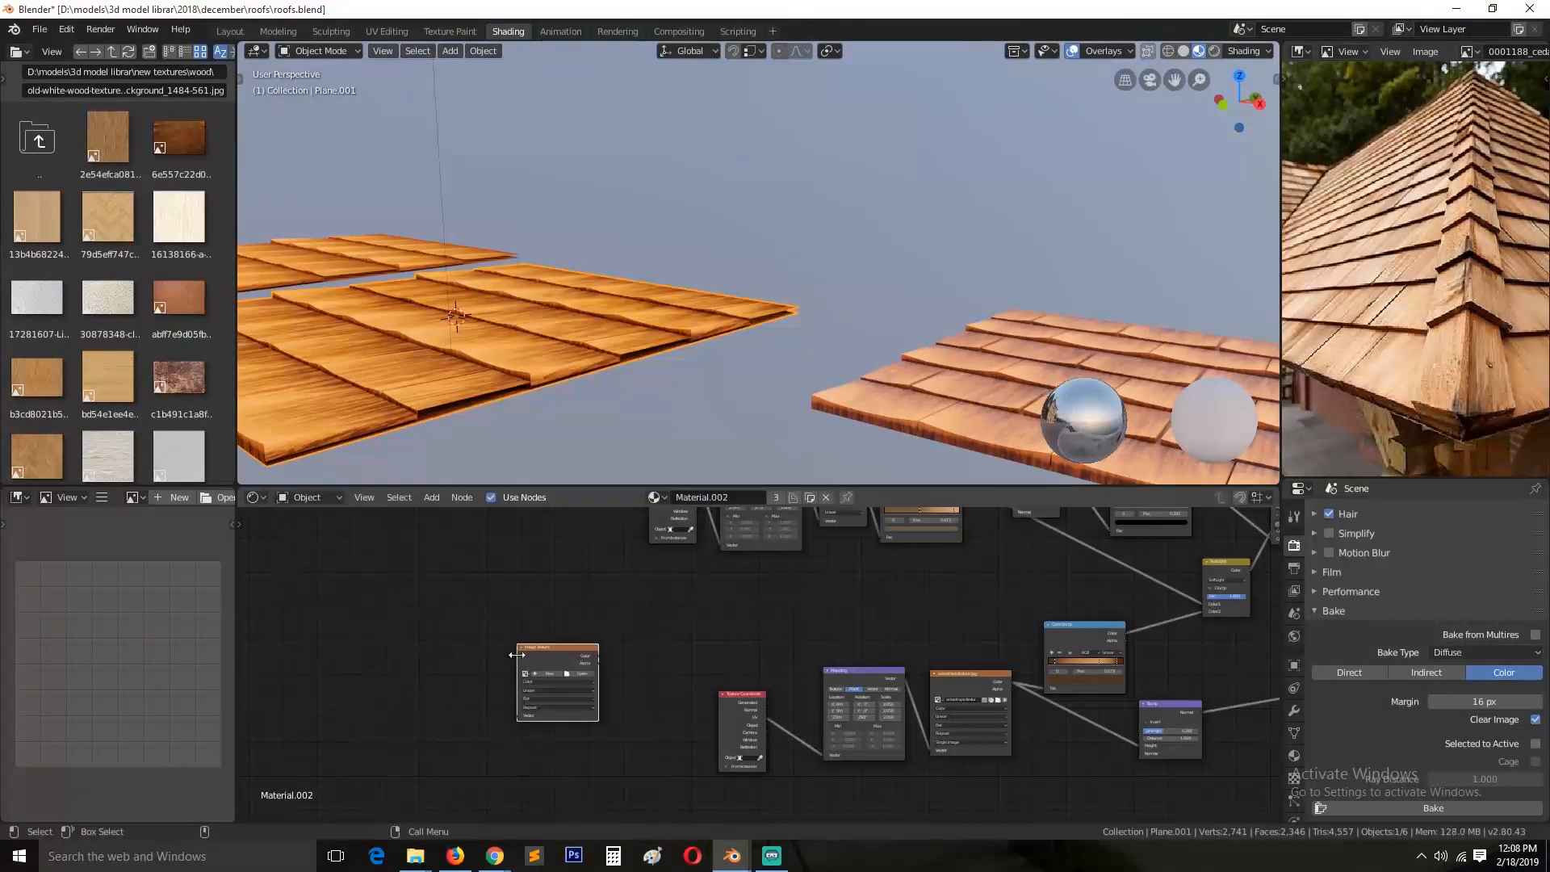
Step: Assign the normal.001 image to the new Image Texture node in Material.002 and save the file
{"action": "scroll", "coordinate": [500, 655], "scroll_direction": "up", "scroll_amount": 5}
{"action": "left_click", "coordinate": [413, 676]}
{"action": "left_click", "coordinate": [447, 740]}
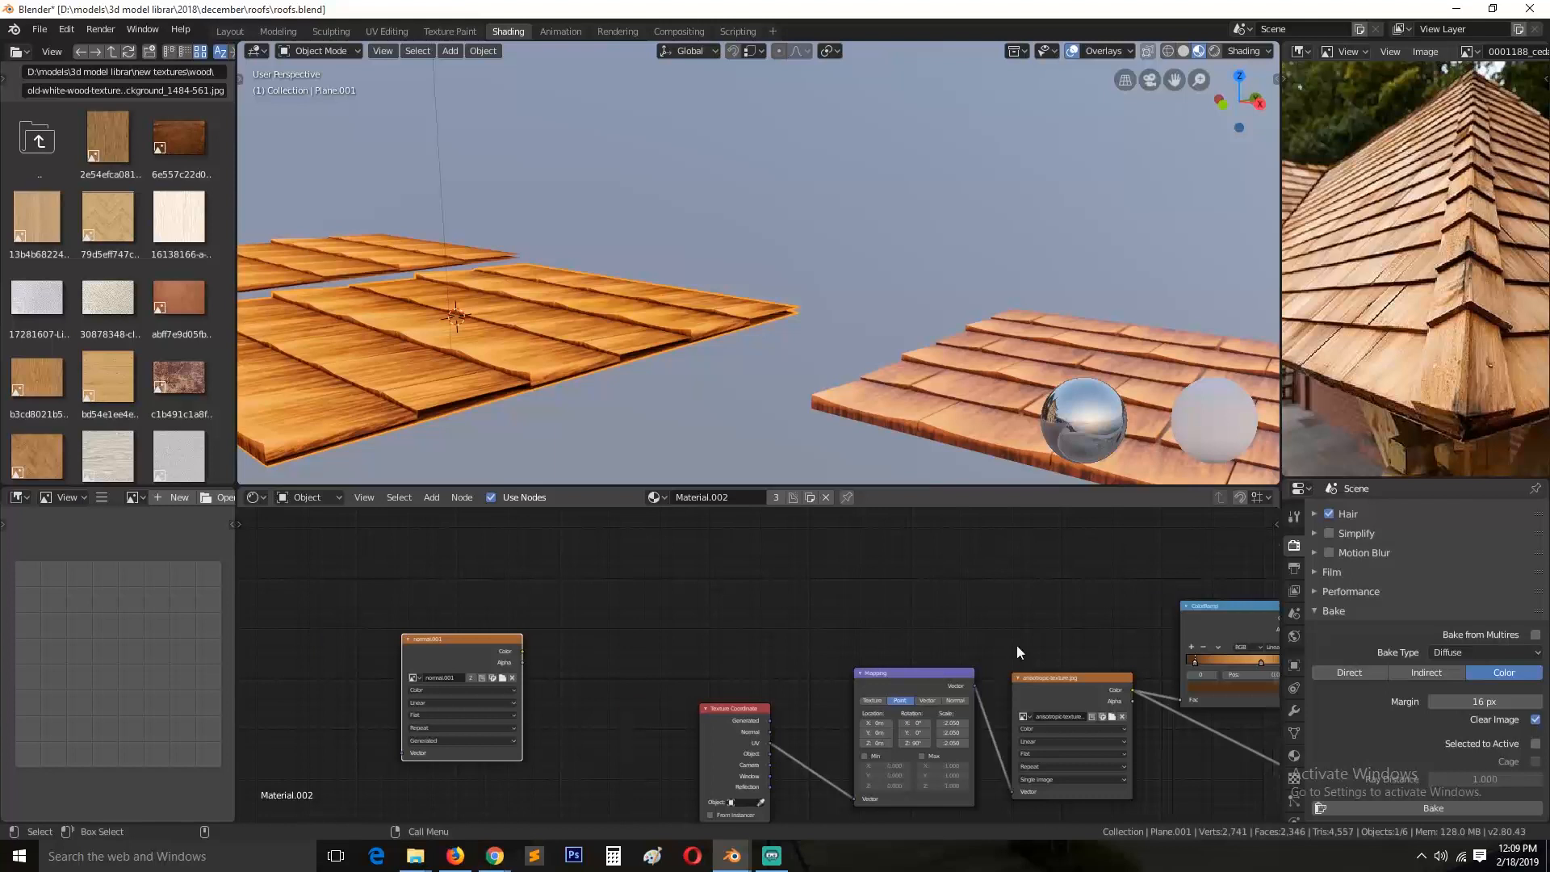
{"action": "middle_click_drag", "start_coordinate": [1015, 646], "coordinate": [291, 648]}
{"action": "key", "text": "ctrl+s"}
Step: Set the bake type to Normal and show the normal.001 image in the UV Editing workspace
{"action": "left_click", "coordinate": [1483, 652]}
{"action": "left_click", "coordinate": [1467, 581]}
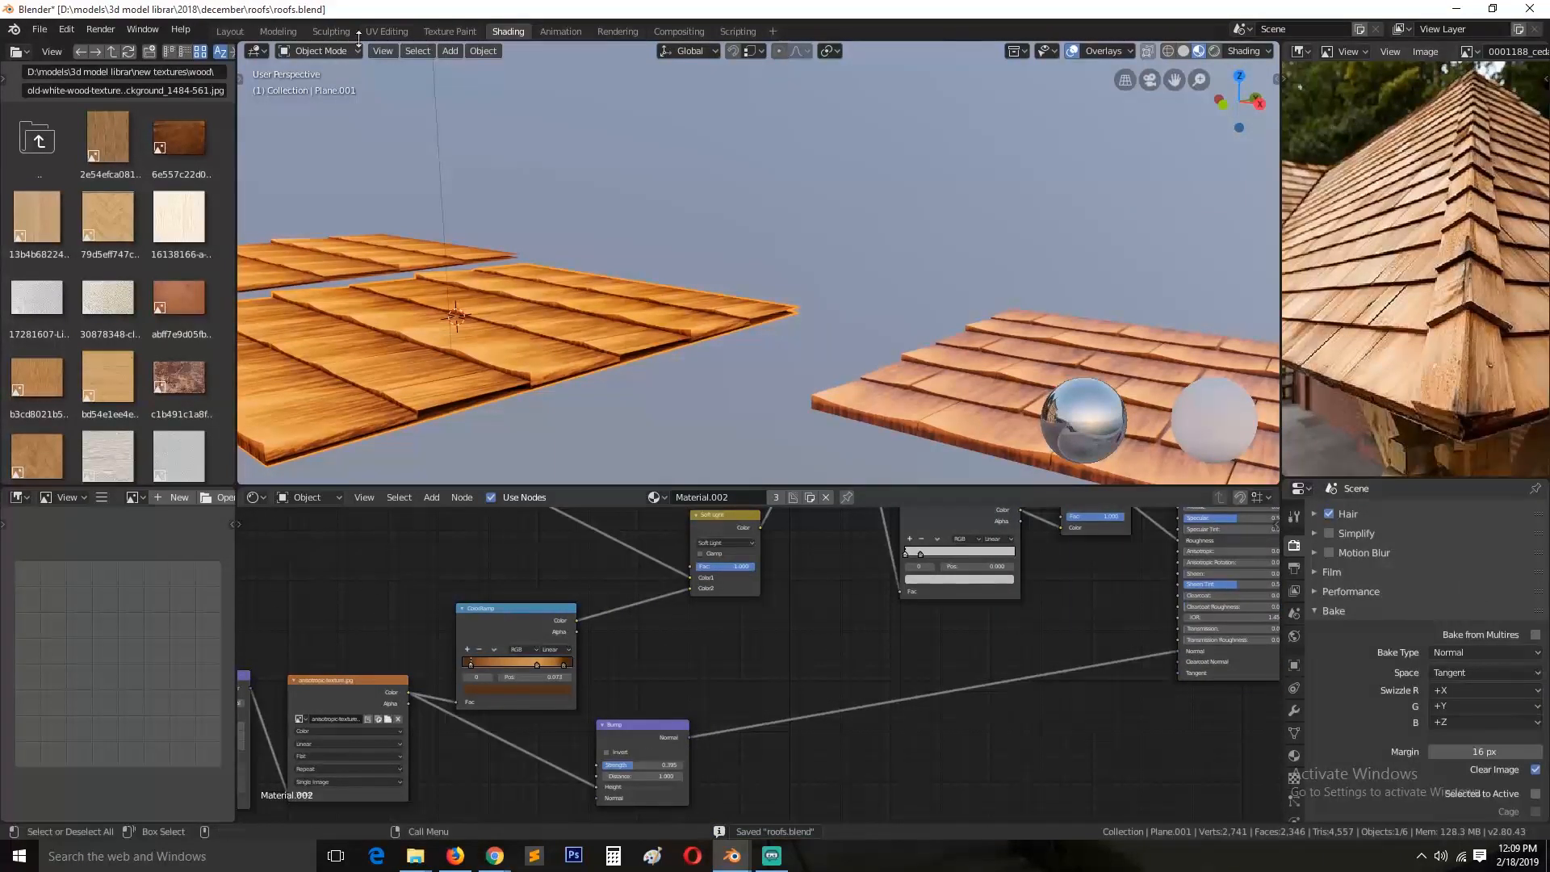
{"action": "left_click", "coordinate": [386, 31]}
{"action": "left_click", "coordinate": [311, 52]}
{"action": "left_click", "coordinate": [339, 139]}
{"action": "left_click", "coordinate": [308, 52]}
{"action": "left_click", "coordinate": [326, 155]}
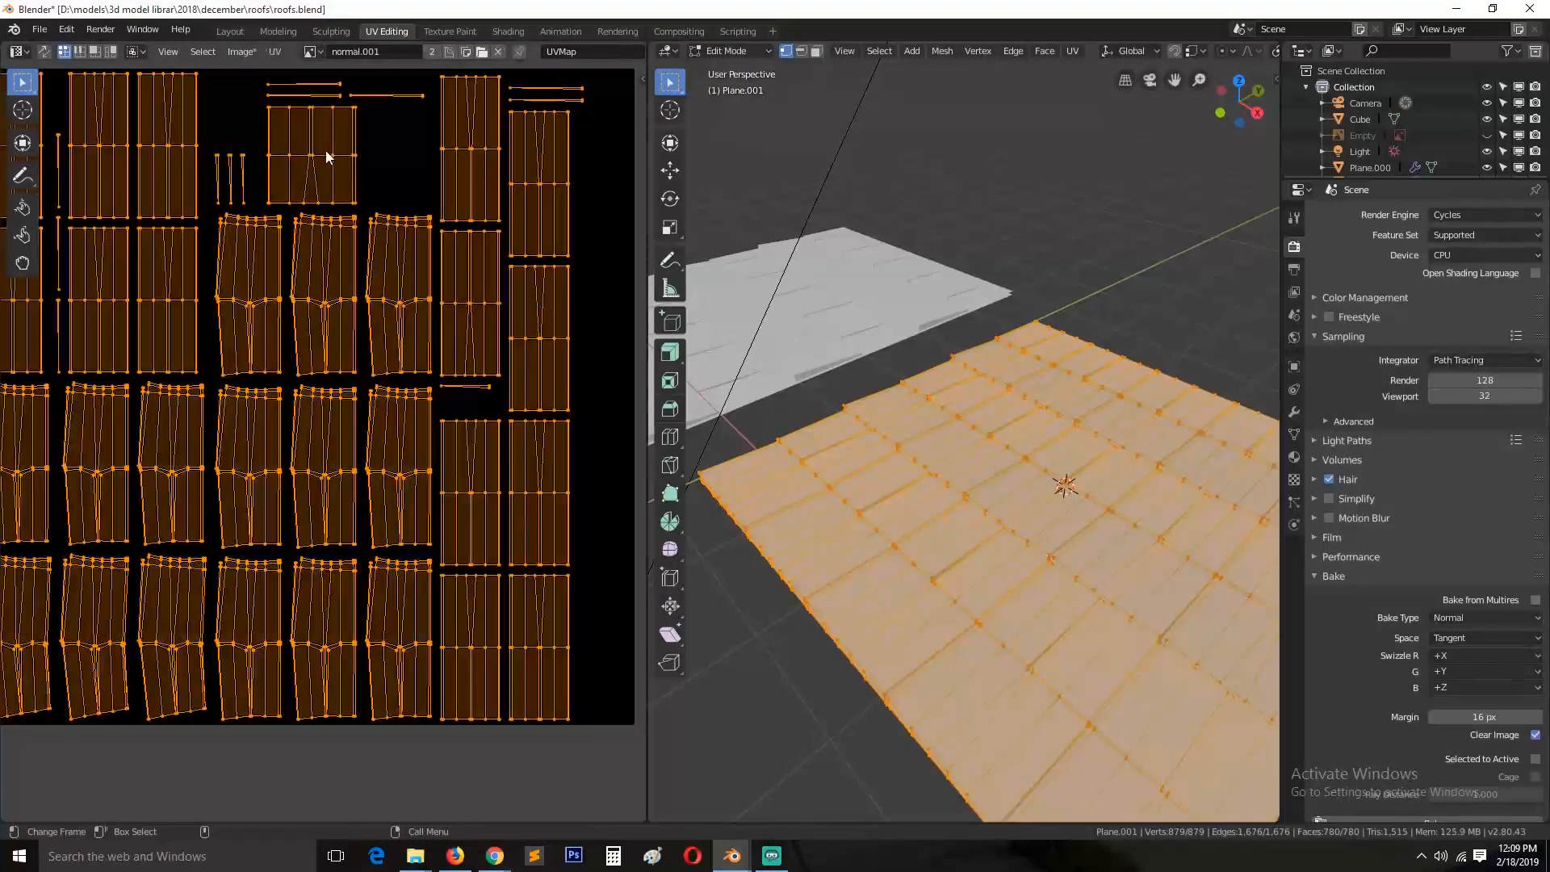
Step: Bake the middle panel's normal map into normal.001 and inspect the result in Object Mode
{"action": "scroll", "coordinate": [1432, 711], "scroll_direction": "down", "scroll_amount": 2}
{"action": "left_click", "coordinate": [1445, 808]}
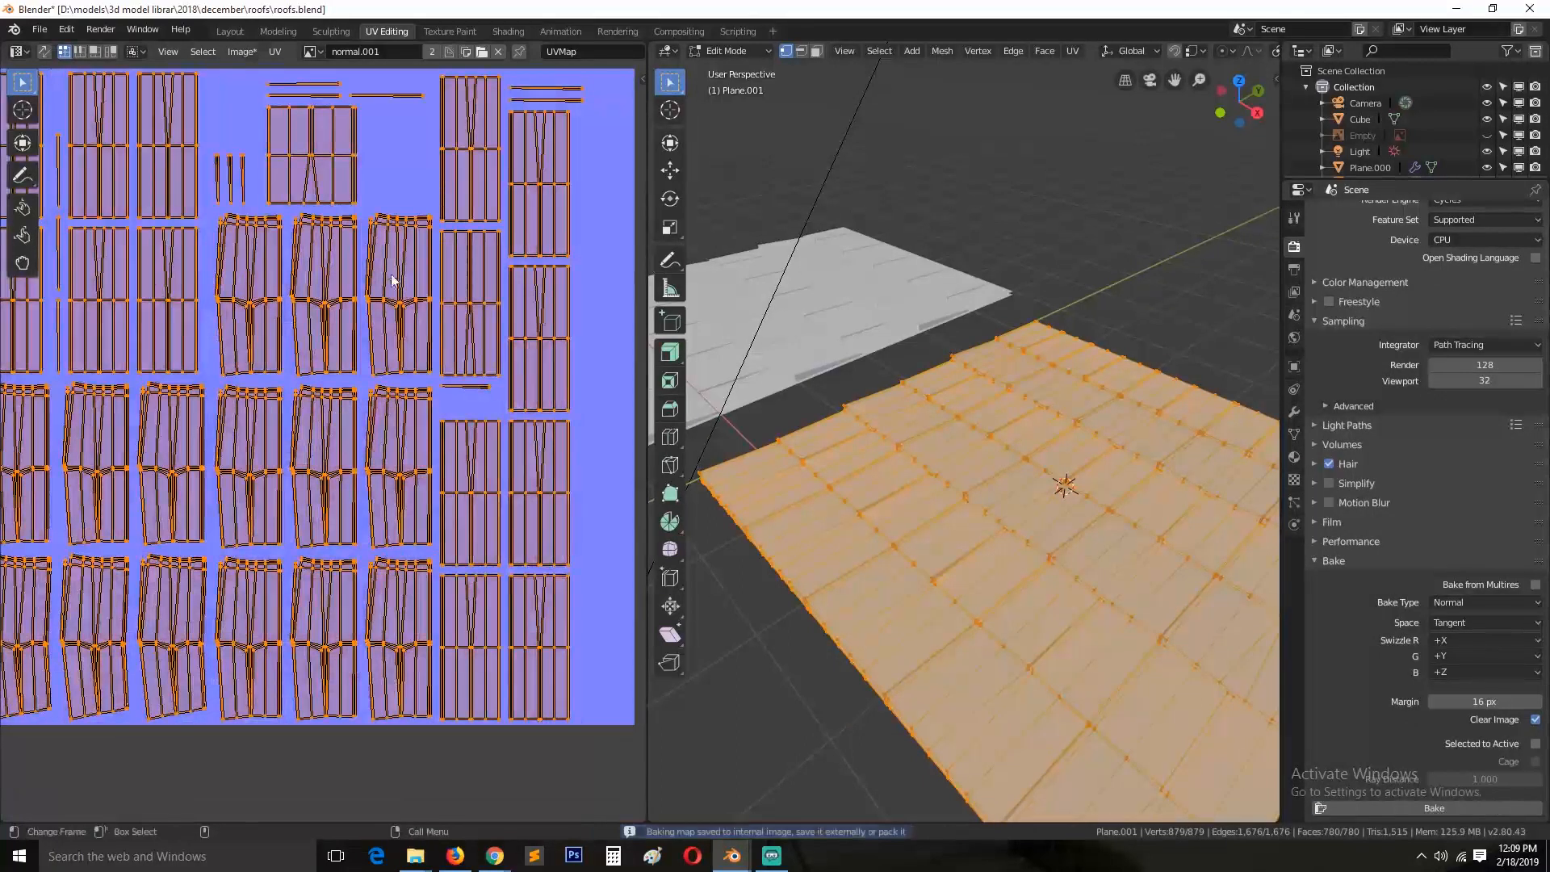
{"action": "scroll", "coordinate": [394, 272], "scroll_direction": "up", "scroll_amount": 9}
{"action": "scroll", "coordinate": [394, 271], "scroll_direction": "down", "scroll_amount": 4}
{"action": "key", "text": "Tab"}
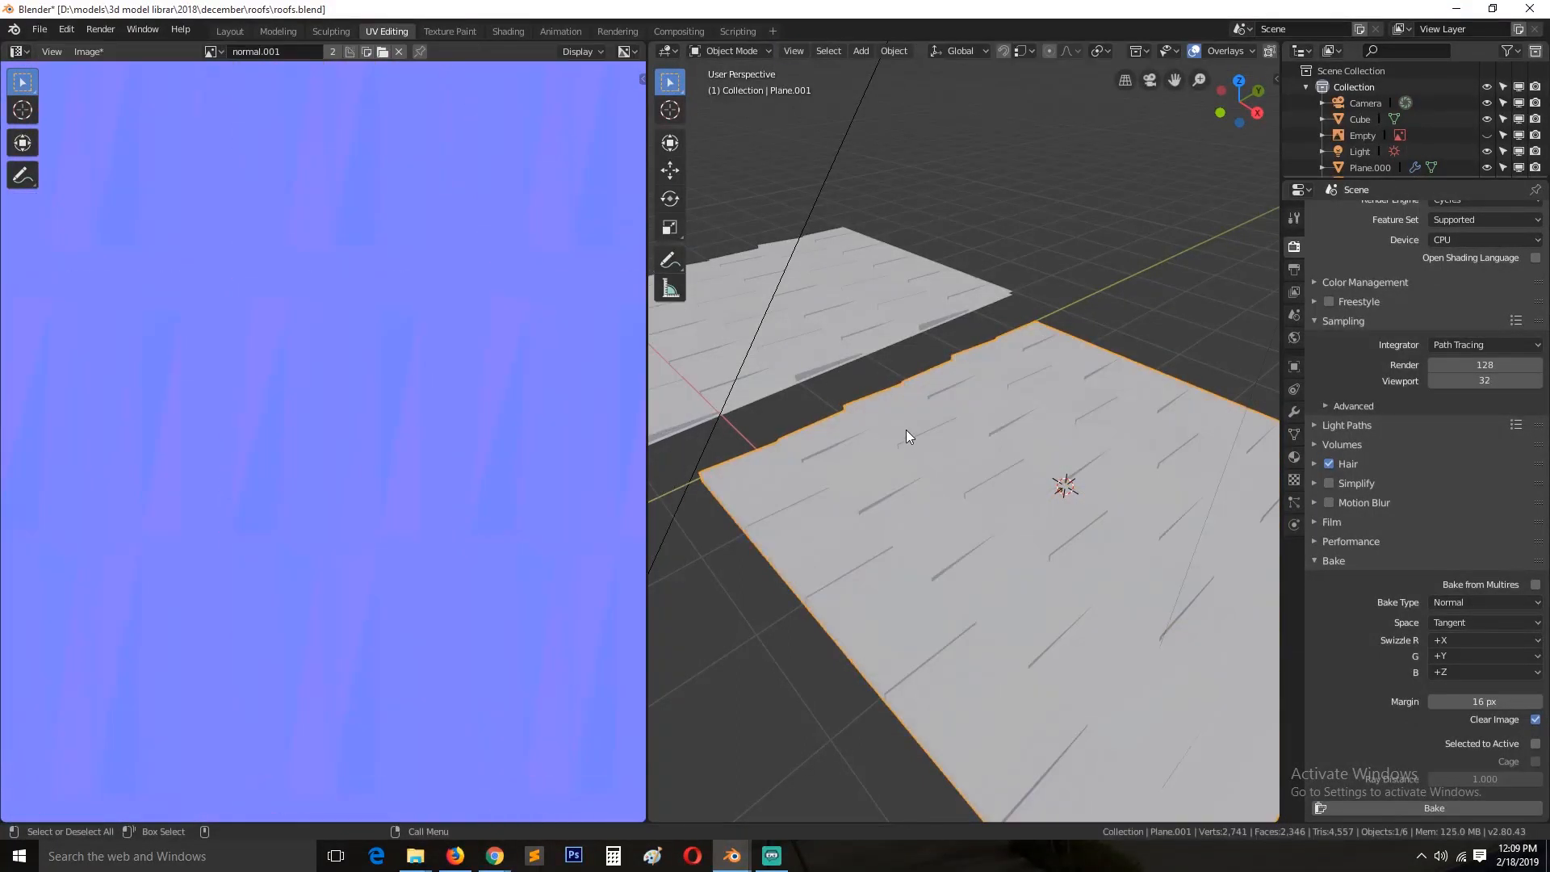
Step: Preview the Bump node's output on the middle panel in the Shading workspace, examine it up close and save the file
{"action": "left_click", "coordinate": [509, 31]}
{"action": "middle_click_drag", "start_coordinate": [793, 370], "coordinate": [905, 271], "text": "shift"}
{"action": "left_click", "coordinate": [673, 733]}
{"action": "middle_click_drag", "start_coordinate": [725, 377], "coordinate": [710, 423]}
{"action": "scroll", "coordinate": [710, 423], "scroll_direction": "up", "scroll_amount": 13}
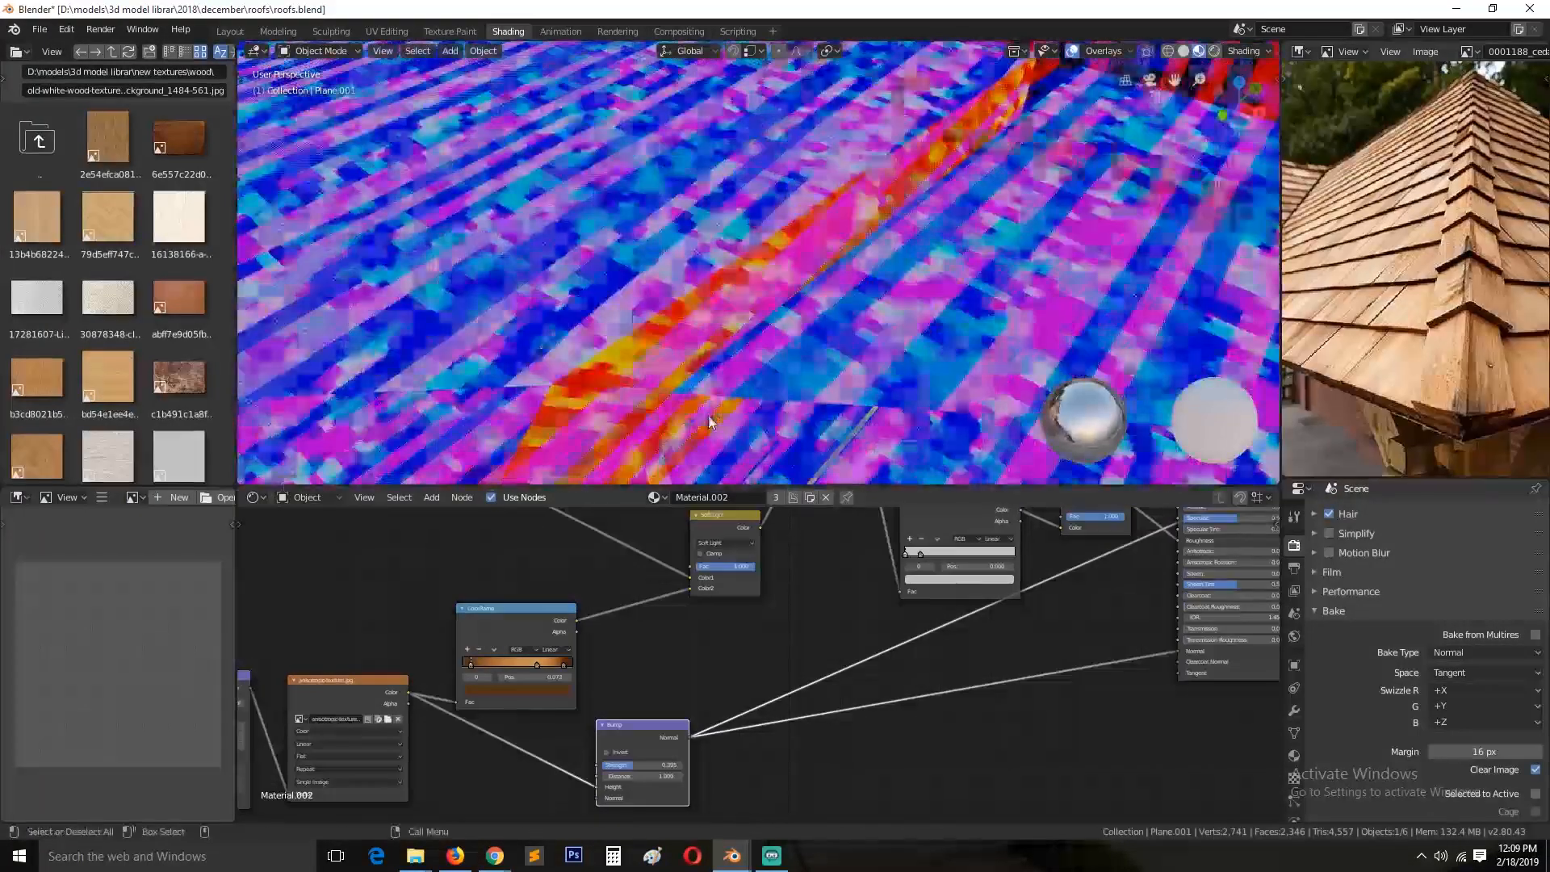
{"action": "scroll", "coordinate": [711, 421], "scroll_direction": "down", "scroll_amount": 6}
{"action": "scroll", "coordinate": [713, 668], "scroll_direction": "up", "scroll_amount": 6}
{"action": "left_click_drag", "start_coordinate": [617, 780], "coordinate": [653, 732]}
{"action": "scroll", "coordinate": [808, 391], "scroll_direction": "down", "scroll_amount": 7}
{"action": "key", "text": "ctrl+s"}
Step: Restore the Principled BSDF as the Material.002 output and save the file
{"action": "middle_click_drag", "start_coordinate": [857, 389], "coordinate": [744, 123]}
{"action": "scroll", "coordinate": [776, 714], "scroll_direction": "down", "scroll_amount": 4}
{"action": "middle_click_drag", "start_coordinate": [777, 715], "coordinate": [420, 771]}
{"action": "middle_click_drag", "start_coordinate": [856, 670], "coordinate": [634, 773]}
{"action": "left_click", "coordinate": [753, 550], "text": "ctrl+shift"}
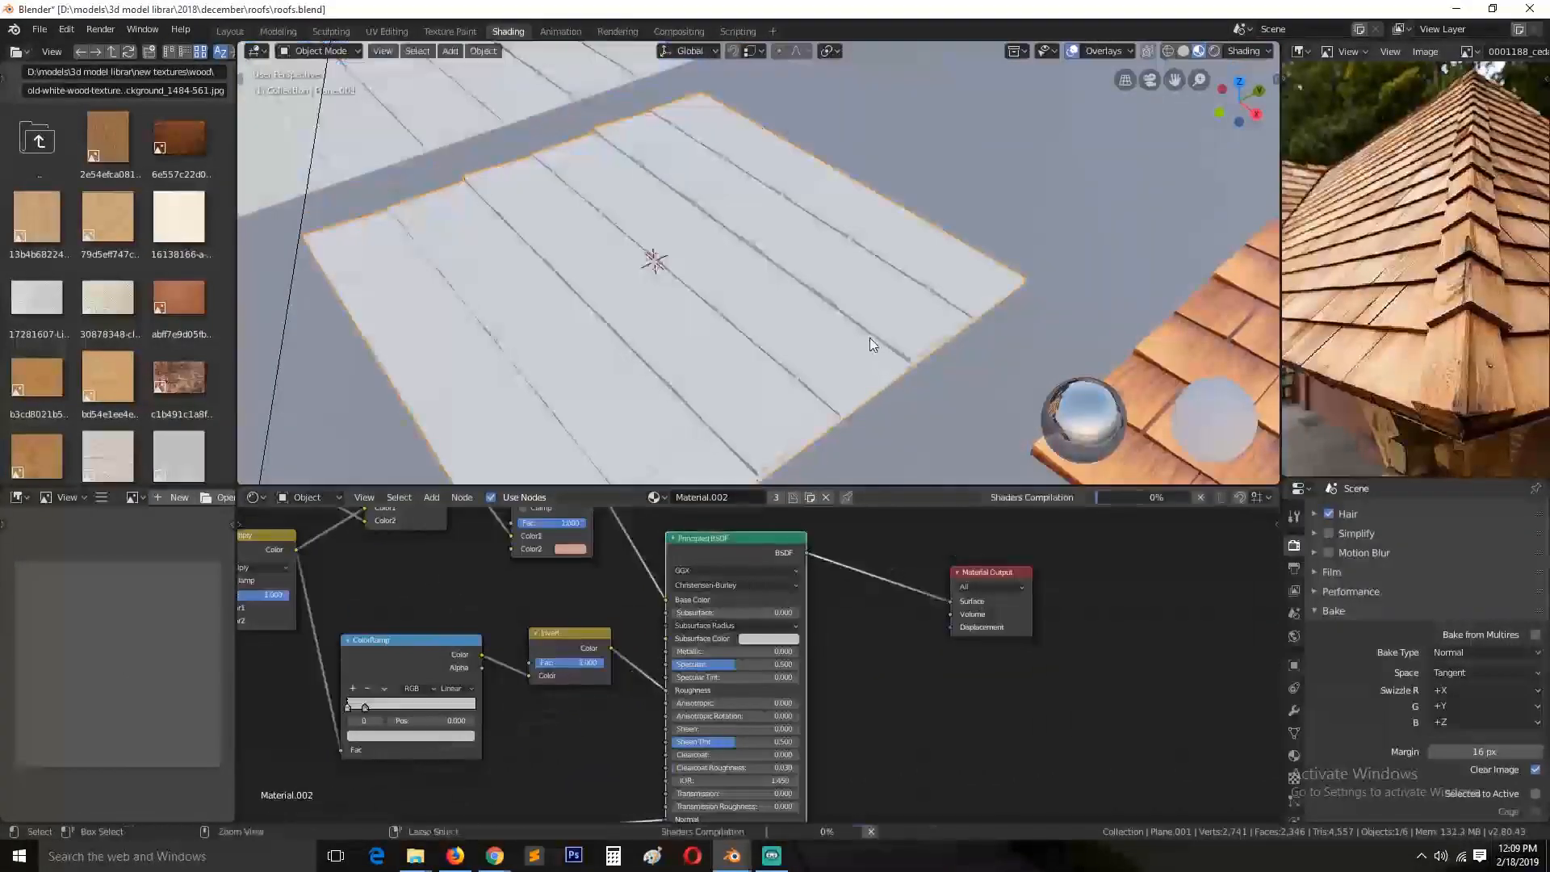
{"action": "key", "text": "ctrl+s"}
Step: Raise the Strength of Material.002's Bump node to about 0.32 and save the file
{"action": "scroll", "coordinate": [907, 385], "scroll_direction": "up", "scroll_amount": 5}
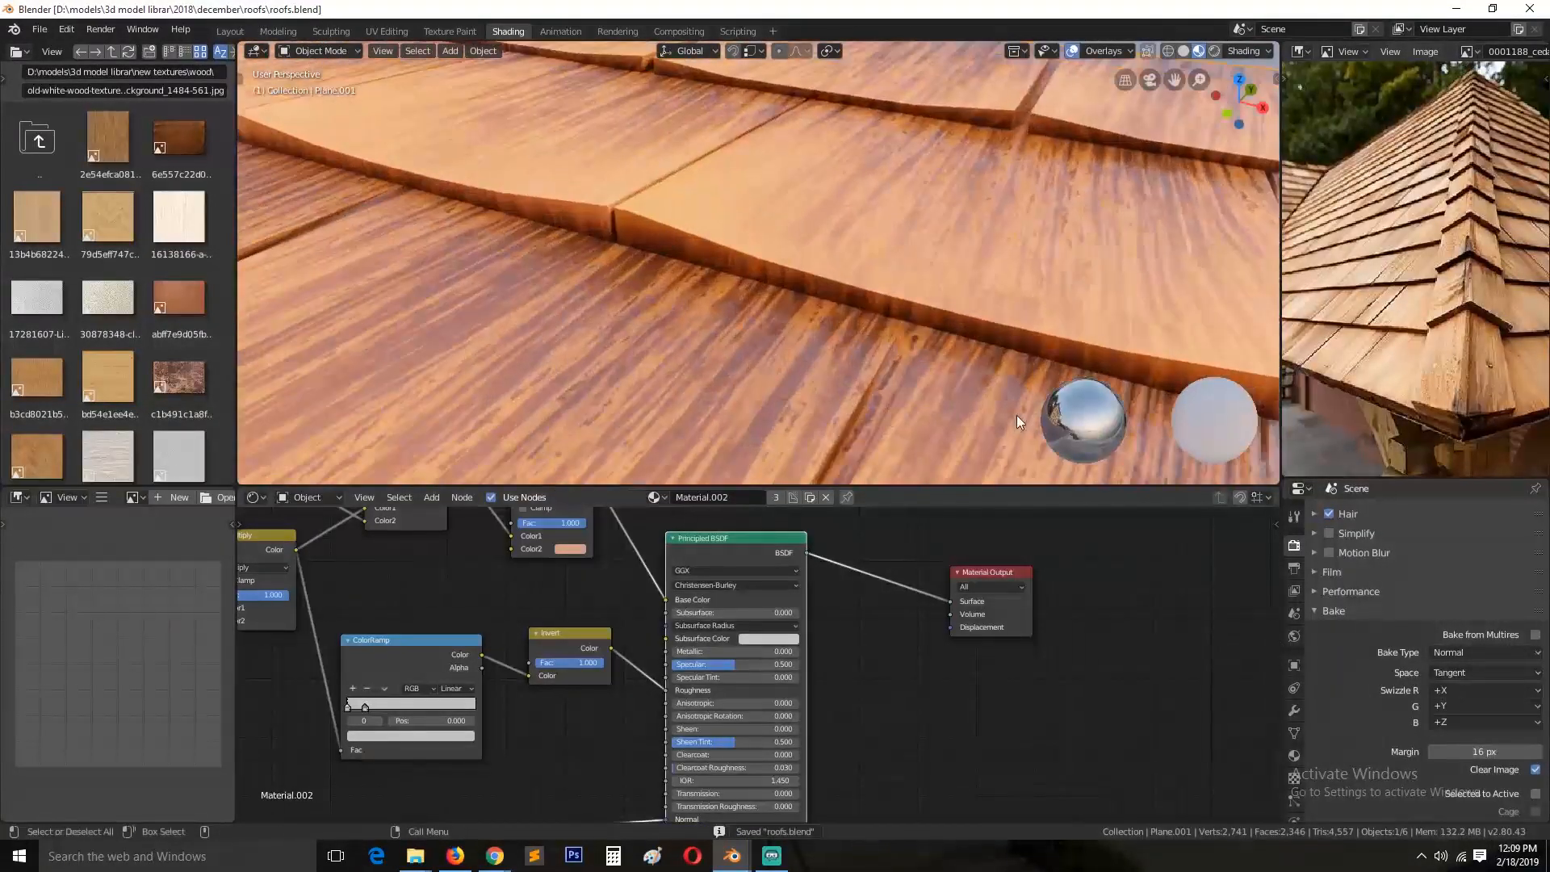
{"action": "scroll", "coordinate": [1016, 415], "scroll_direction": "up", "scroll_amount": 1}
{"action": "middle_click_drag", "start_coordinate": [376, 725], "coordinate": [877, 421]}
{"action": "left_click_drag", "start_coordinate": [659, 582], "coordinate": [678, 582]}
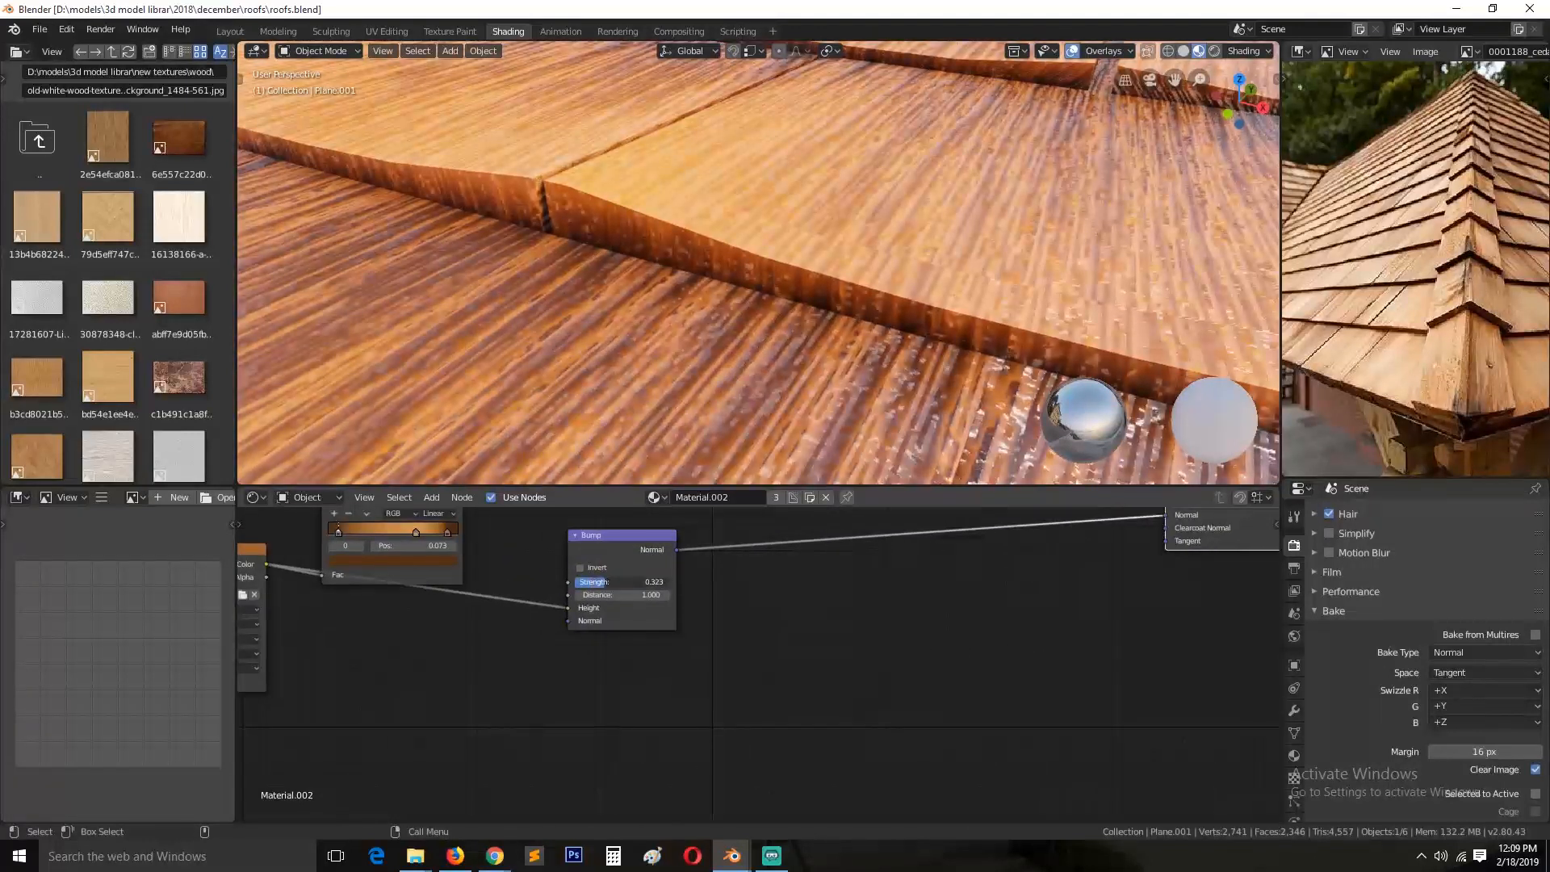
{"action": "key", "text": "ctrl+s"}
Step: Rebake the middle panel's normal map into normal.001 from the UV Editing workspace
{"action": "scroll", "coordinate": [835, 412], "scroll_direction": "down", "scroll_amount": 2}
{"action": "scroll", "coordinate": [807, 613], "scroll_direction": "down", "scroll_amount": 2}
{"action": "middle_click_drag", "start_coordinate": [391, 565], "coordinate": [477, 565]}
{"action": "left_click", "coordinate": [387, 31]}
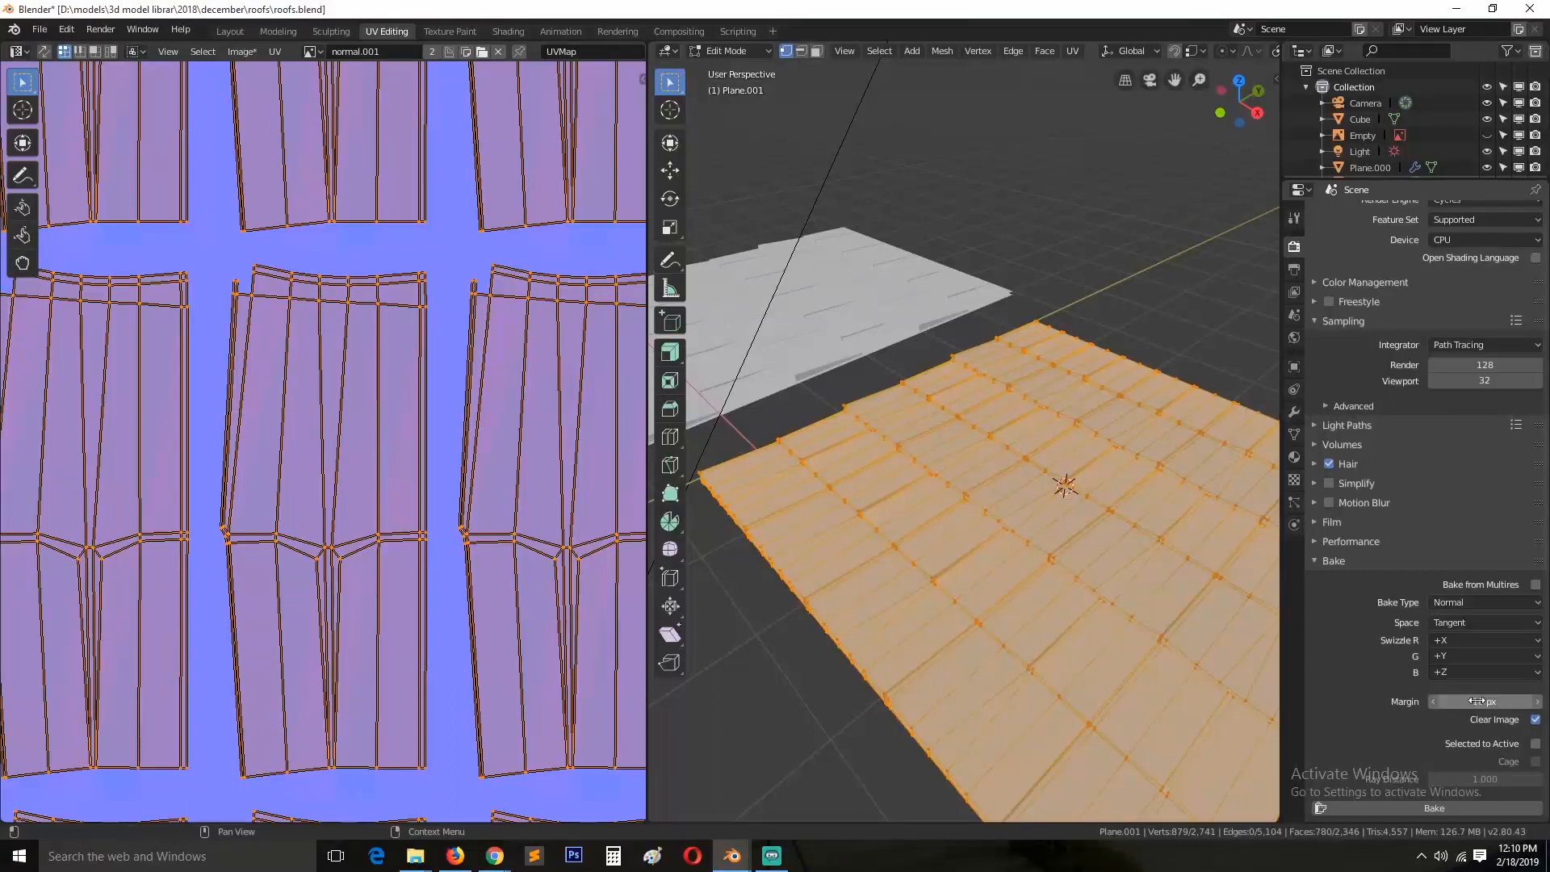
{"action": "left_click", "coordinate": [1450, 809]}
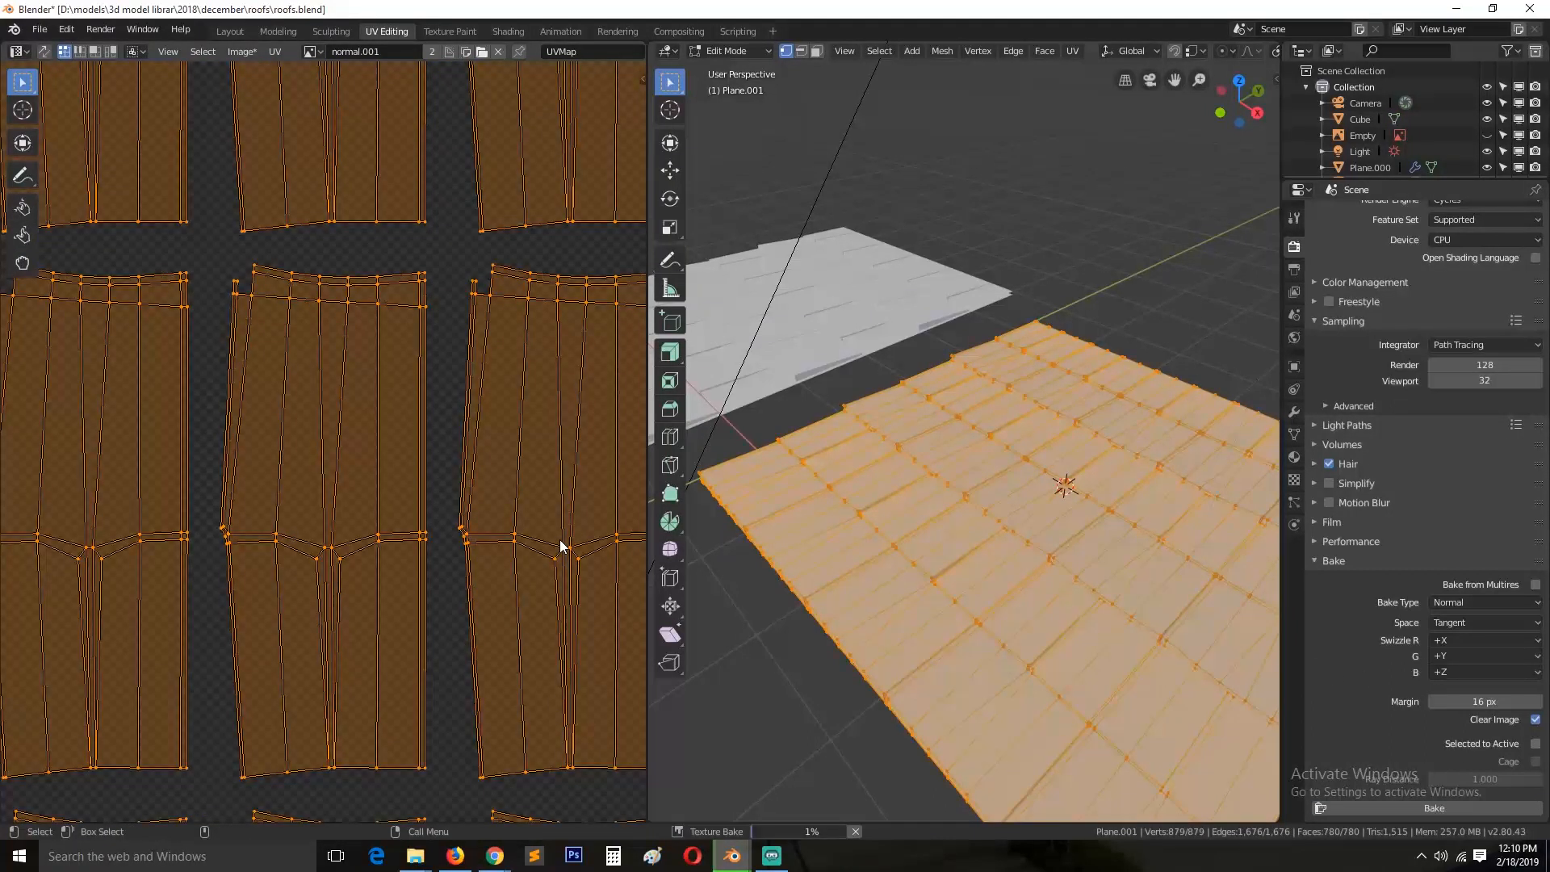
{"action": "left_click", "coordinate": [773, 862]}
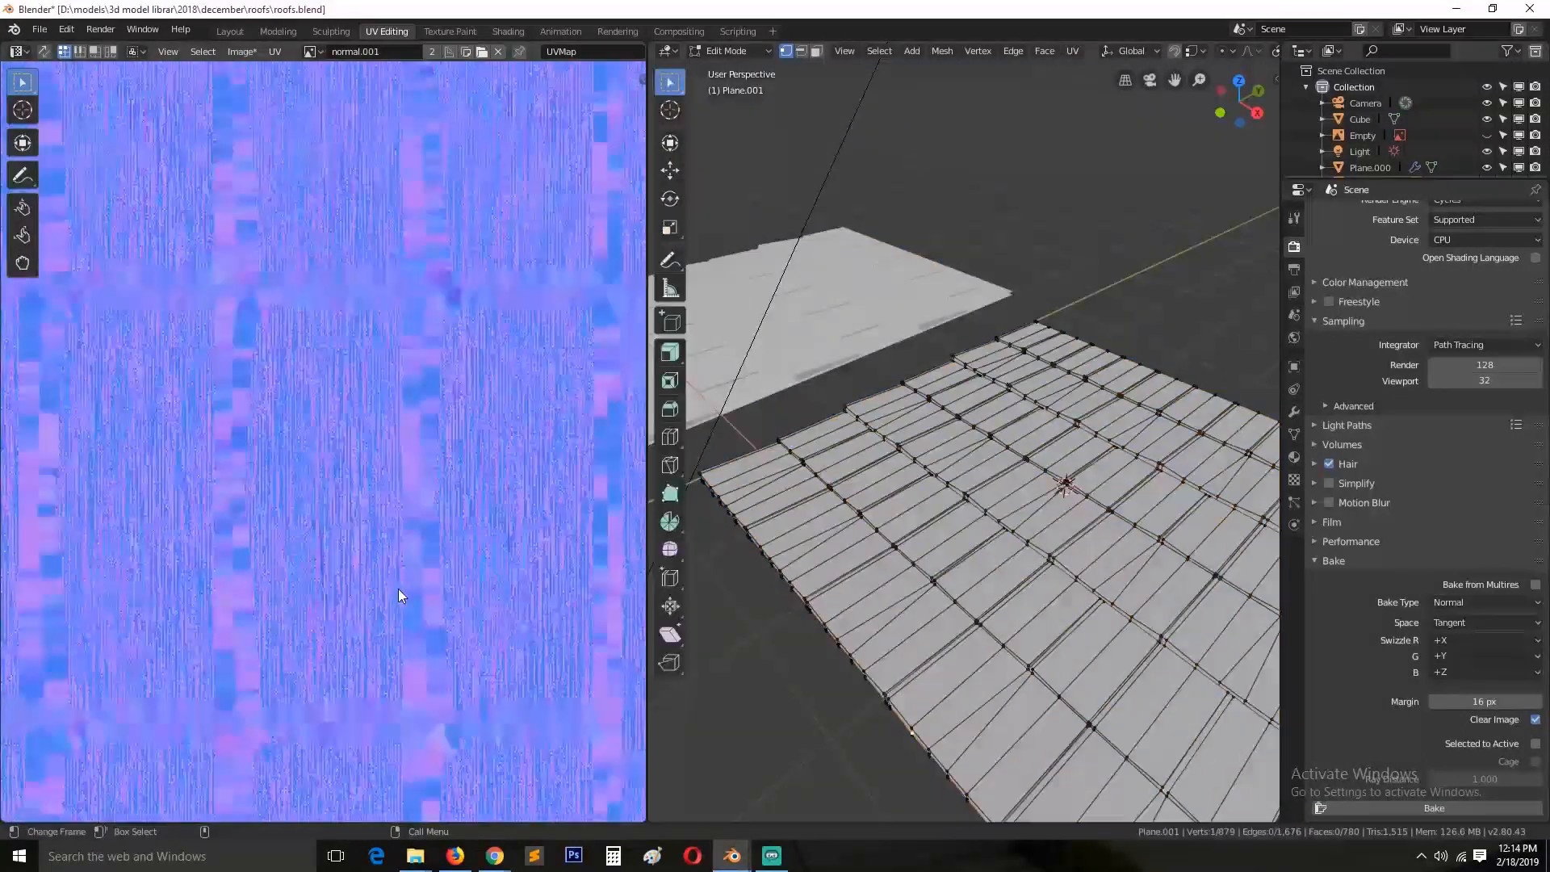
Step: Check the baked normal map in Object Mode, save the file and write the image to disk as normal.png
{"action": "key", "text": "Tab"}
{"action": "scroll", "coordinate": [749, 536], "scroll_direction": "down", "scroll_amount": 3}
{"action": "key", "text": "Tab"}
{"action": "key", "text": "Tab"}
{"action": "scroll", "coordinate": [411, 515], "scroll_direction": "down", "scroll_amount": 6}
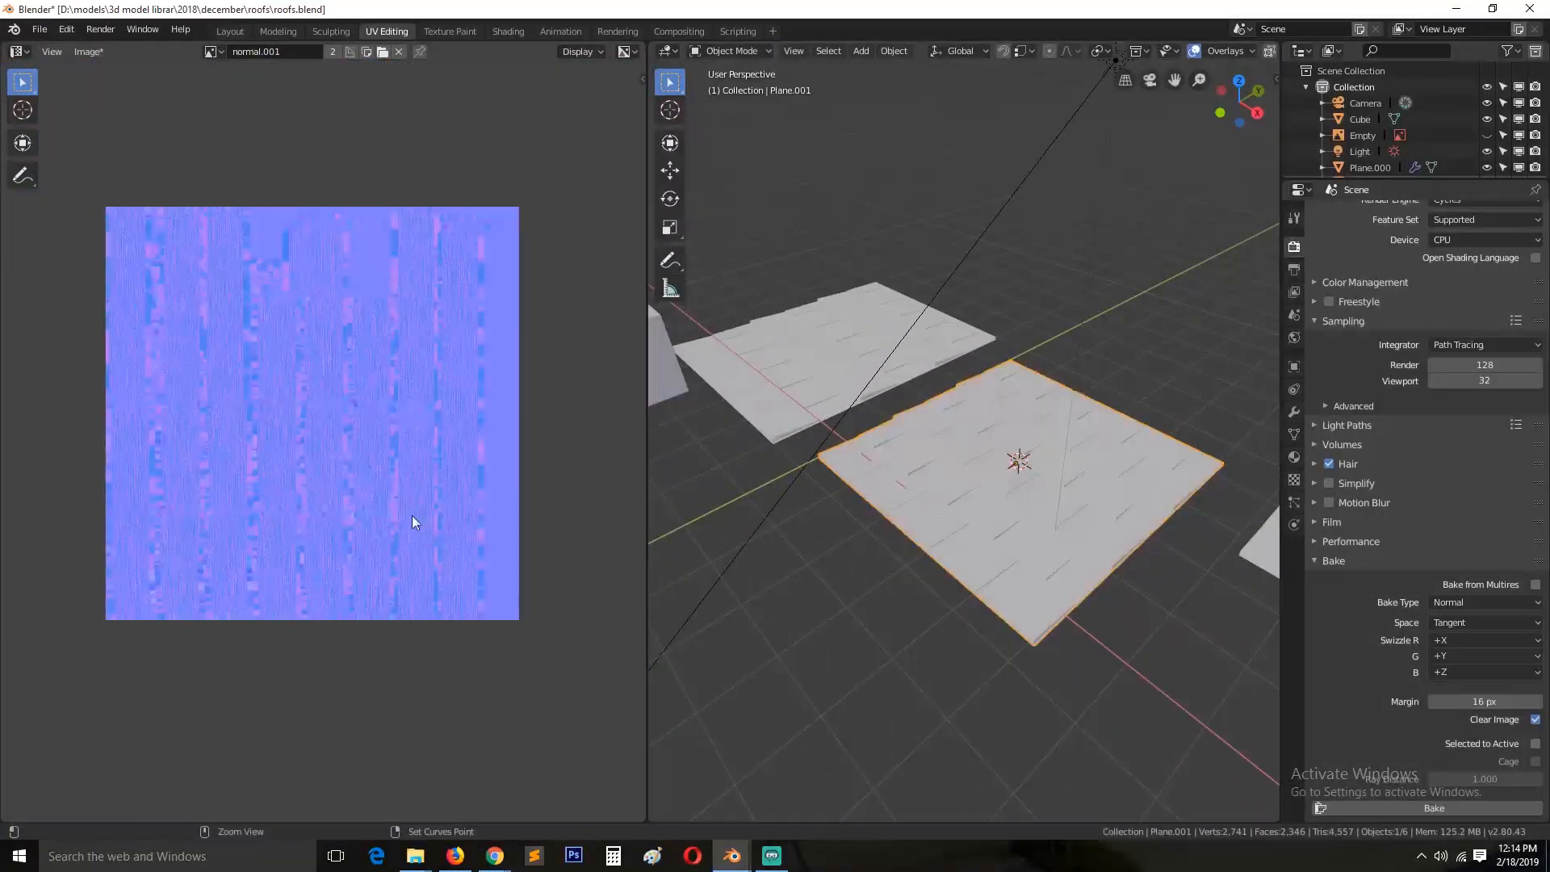
{"action": "key", "text": "ctrl+s"}
{"action": "scroll", "coordinate": [424, 504], "scroll_direction": "up", "scroll_amount": 4}
{"action": "left_click", "coordinate": [137, 200]}
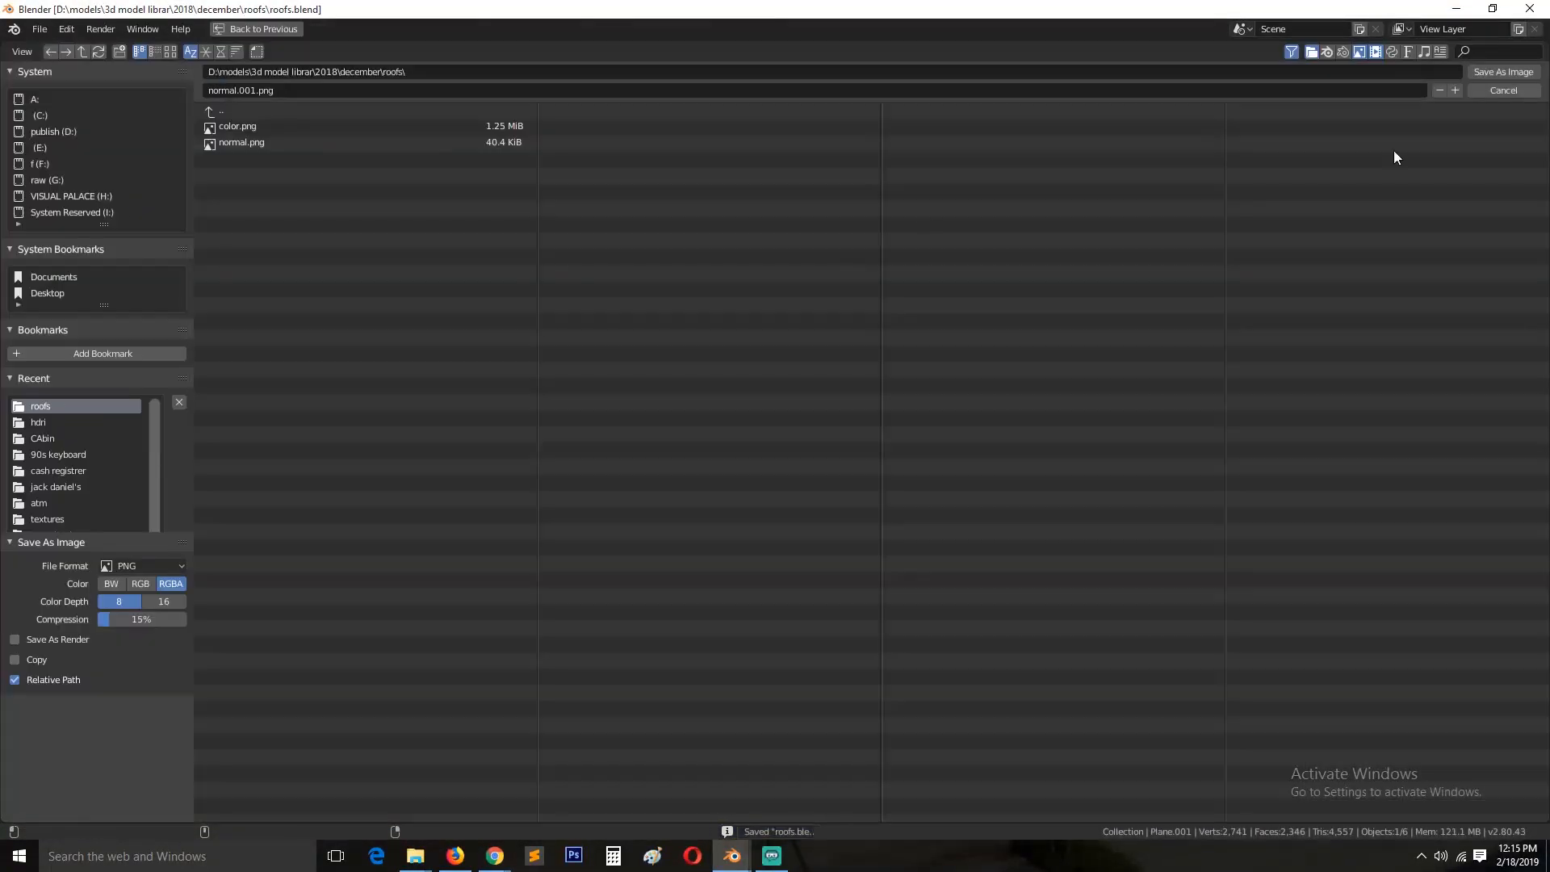
{"action": "double_click", "coordinate": [396, 145]}
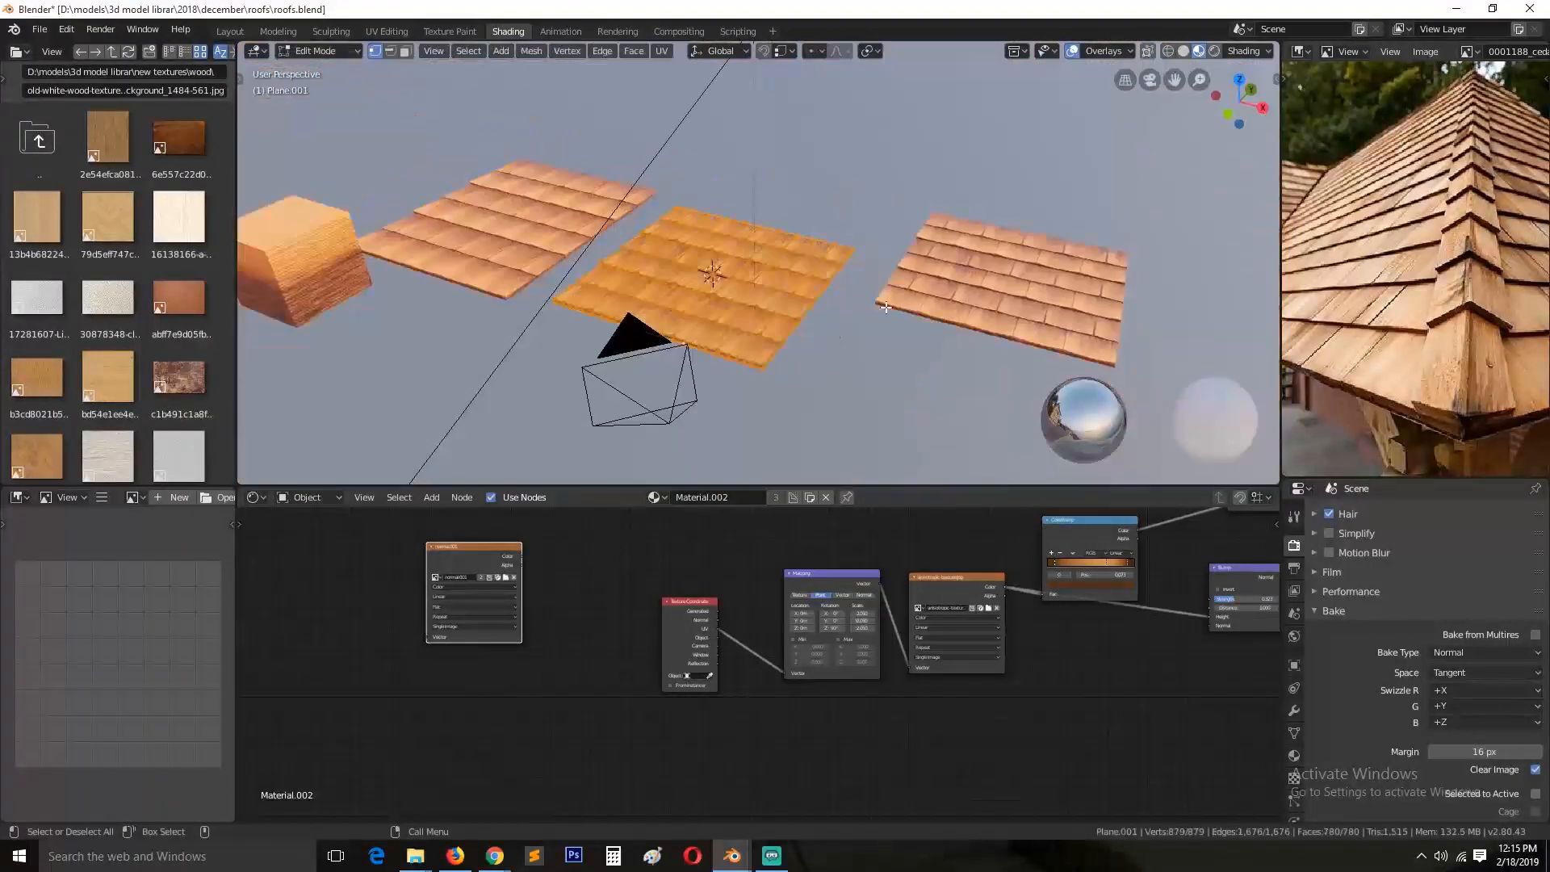
Step: Select the panel that uses the roof material and load normal.png into its normal.001 Image Texture node
{"action": "left_click", "coordinate": [969, 352]}
{"action": "scroll", "coordinate": [547, 621], "scroll_direction": "up", "scroll_amount": 4}
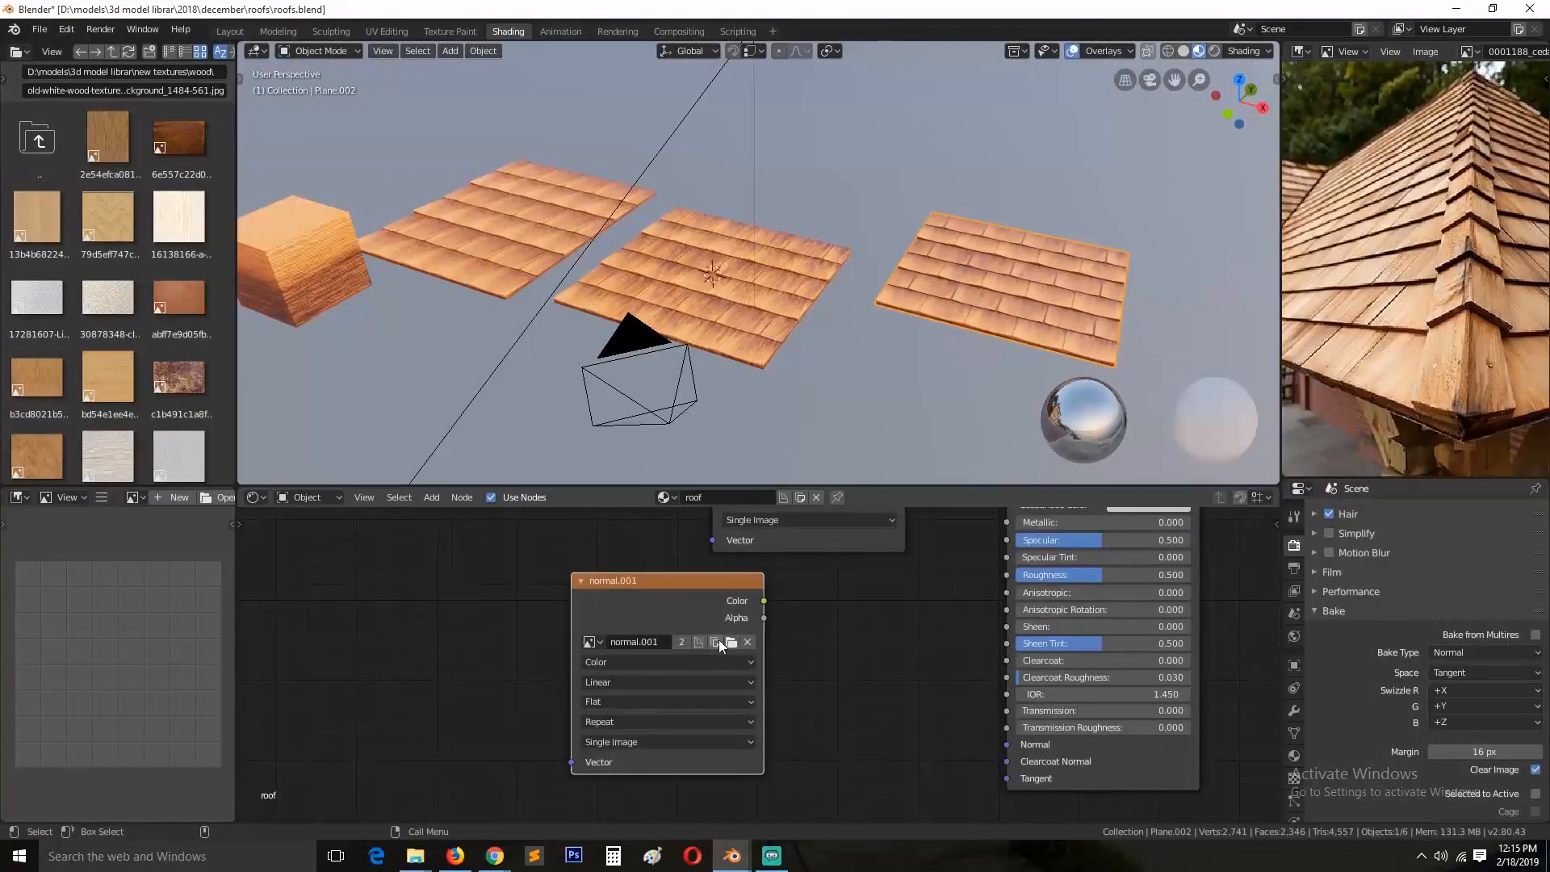
{"action": "left_click", "coordinate": [730, 642]}
{"action": "double_click", "coordinate": [312, 147]}
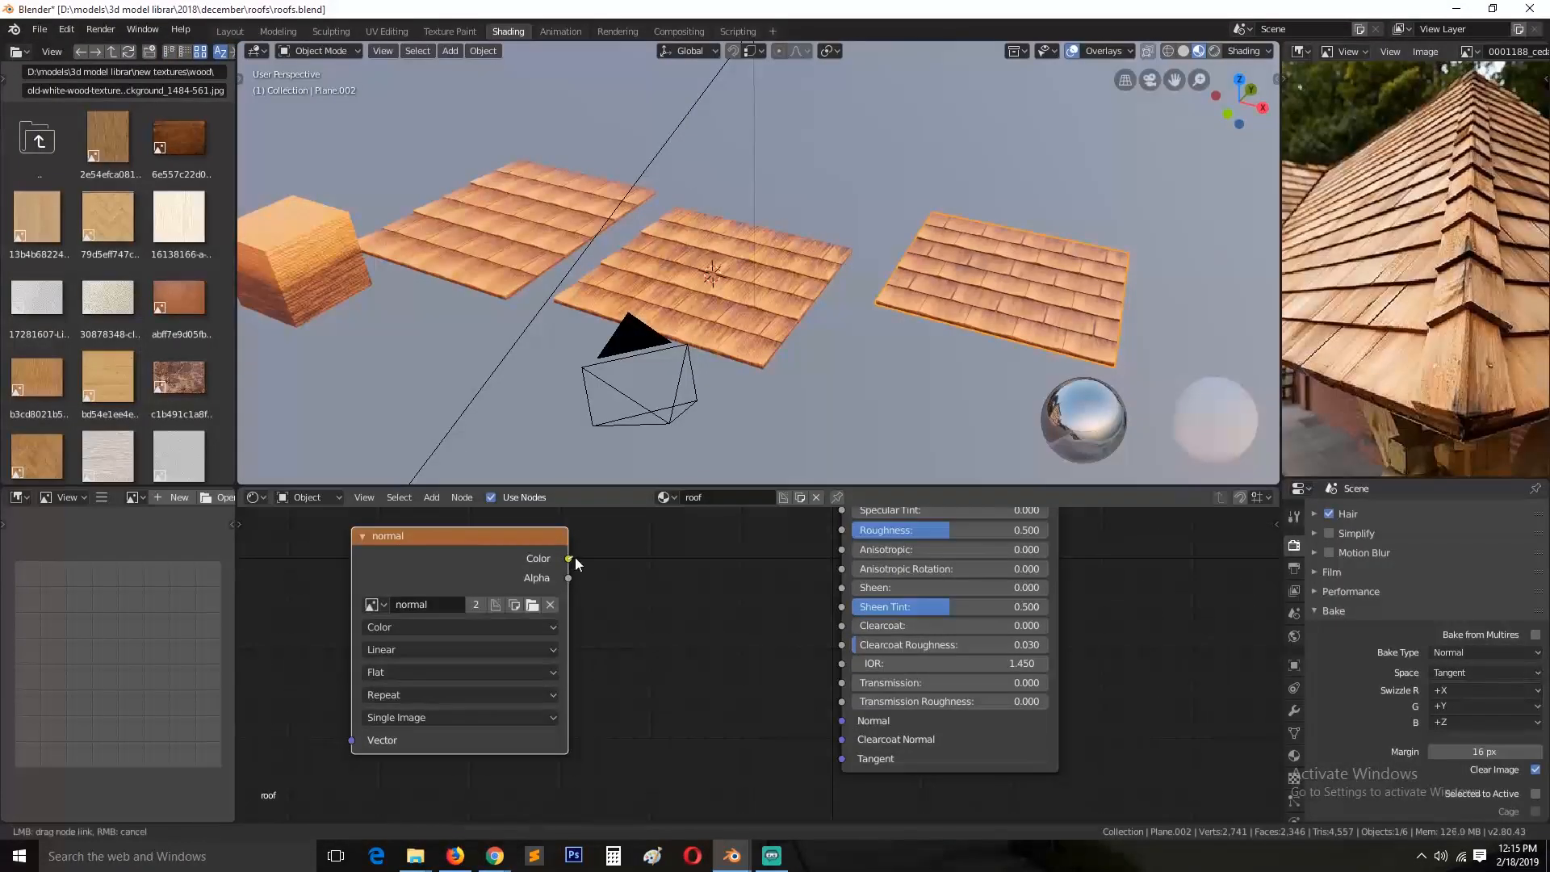
Step: Connect the normal image's Color straight to the Principled BSDF's Normal input, cutting and restoring the link to compare the surface
{"action": "left_click_drag", "start_coordinate": [802, 666], "coordinate": [841, 721]}
{"action": "scroll", "coordinate": [948, 409], "scroll_direction": "up", "scroll_amount": 6}
{"action": "middle_click_drag", "start_coordinate": [948, 408], "coordinate": [307, 268], "text": "shift"}
{"action": "scroll", "coordinate": [677, 337], "scroll_direction": "up", "scroll_amount": 5}
{"action": "middle_click_drag", "start_coordinate": [676, 337], "coordinate": [777, 658]}
{"action": "right_click_drag", "start_coordinate": [777, 658], "coordinate": [790, 712], "text": "ctrl"}
{"action": "left_click_drag", "start_coordinate": [849, 717], "coordinate": [841, 720]}
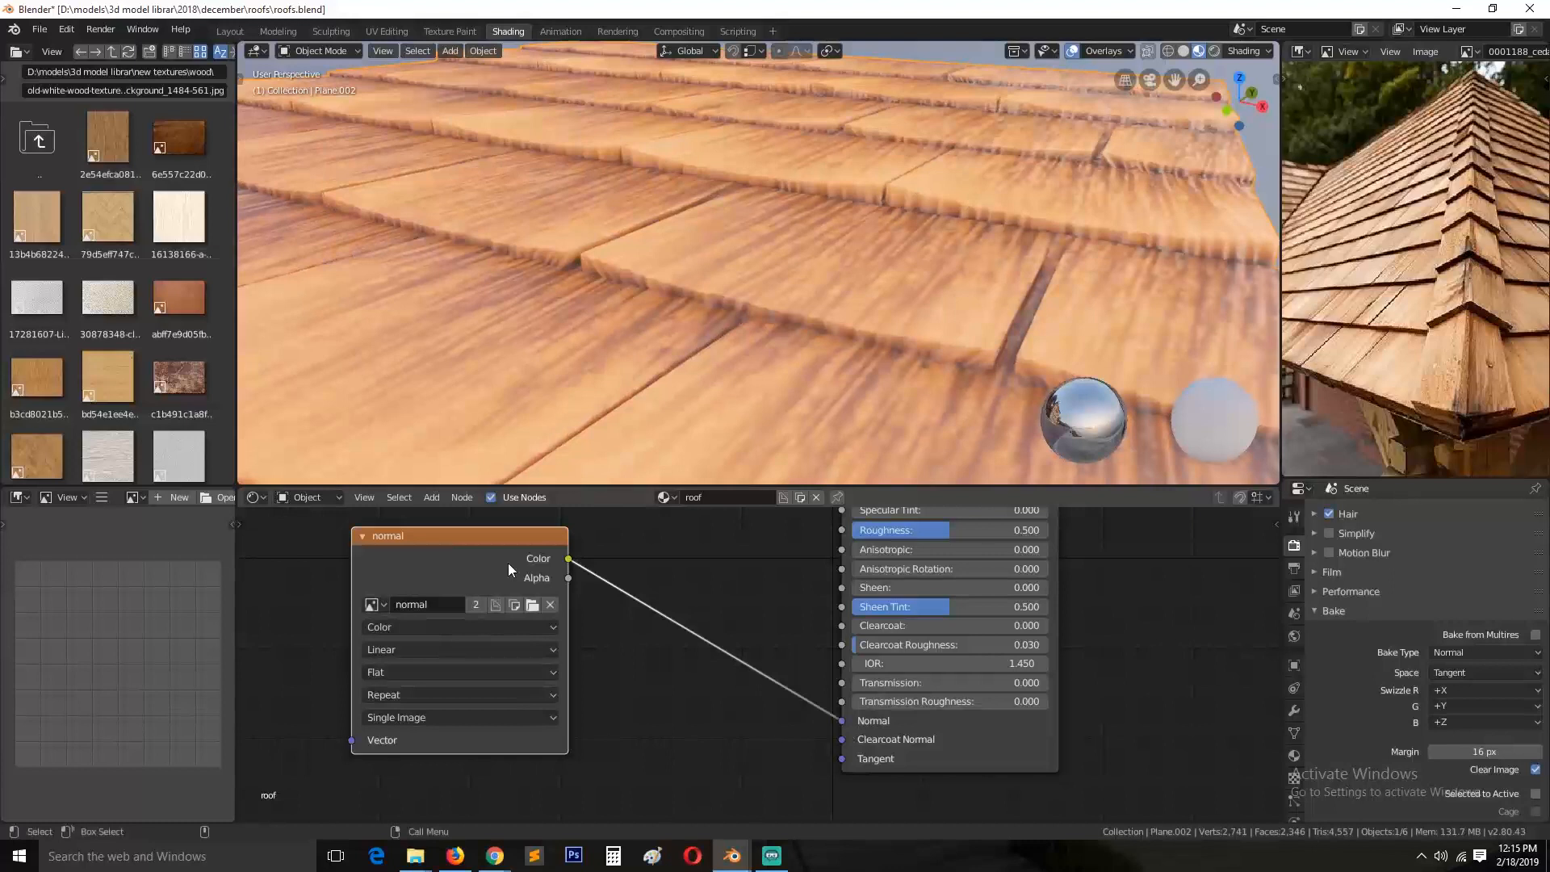
Step: Move the normal image node aside and try a Bump node between it and the Principled BSDF's Normal input
{"action": "left_click_drag", "start_coordinate": [507, 563], "coordinate": [394, 565]}
{"action": "key", "text": "shift+a"}
{"action": "left_click", "coordinate": [647, 655]}
{"action": "left_click", "coordinate": [726, 704]}
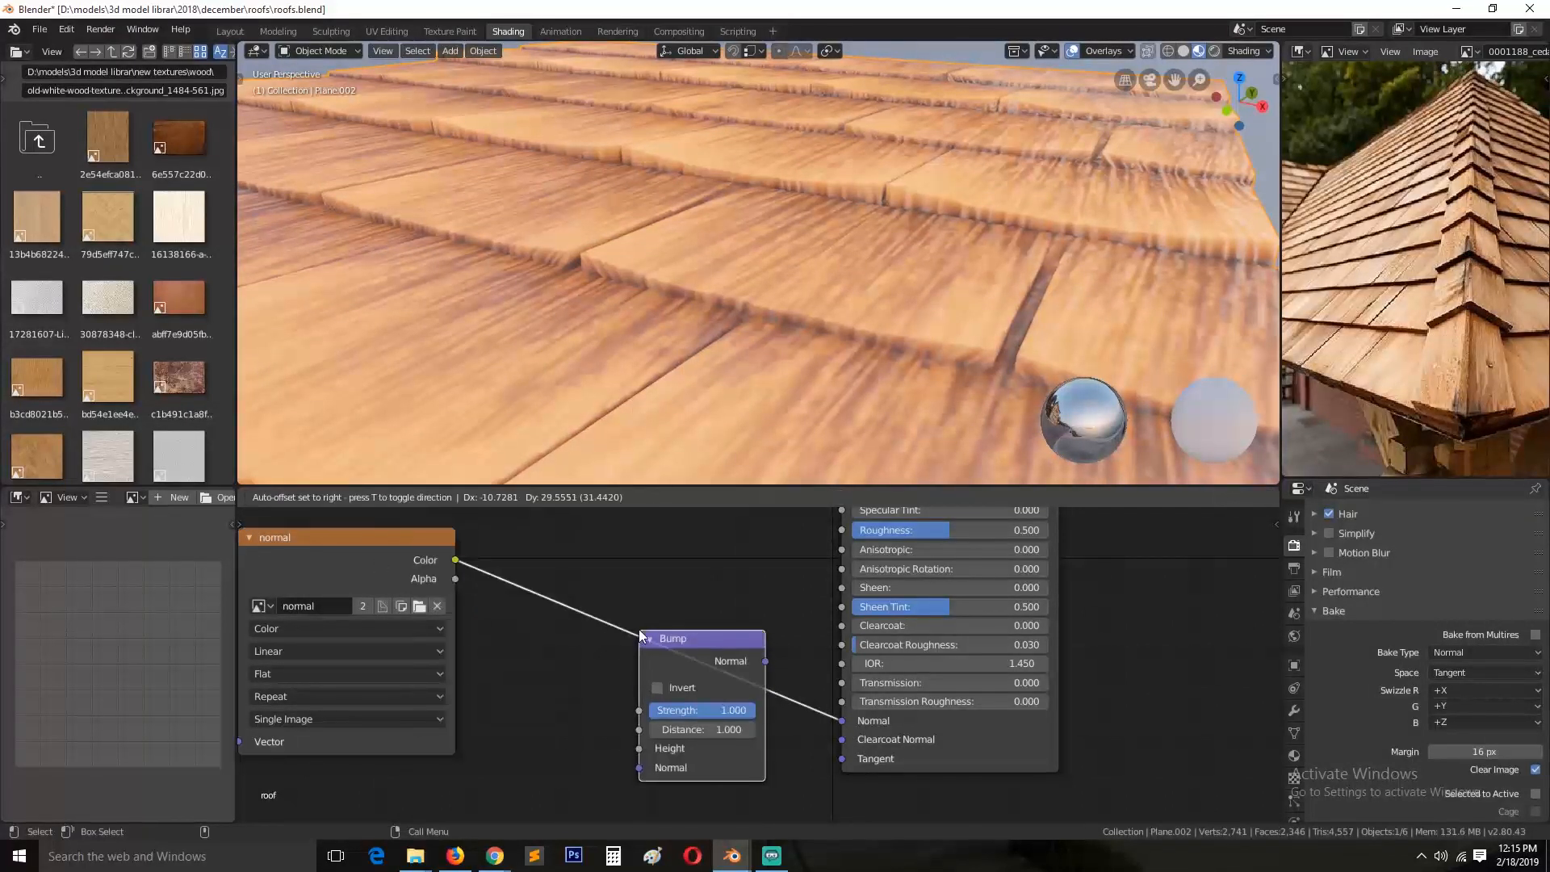
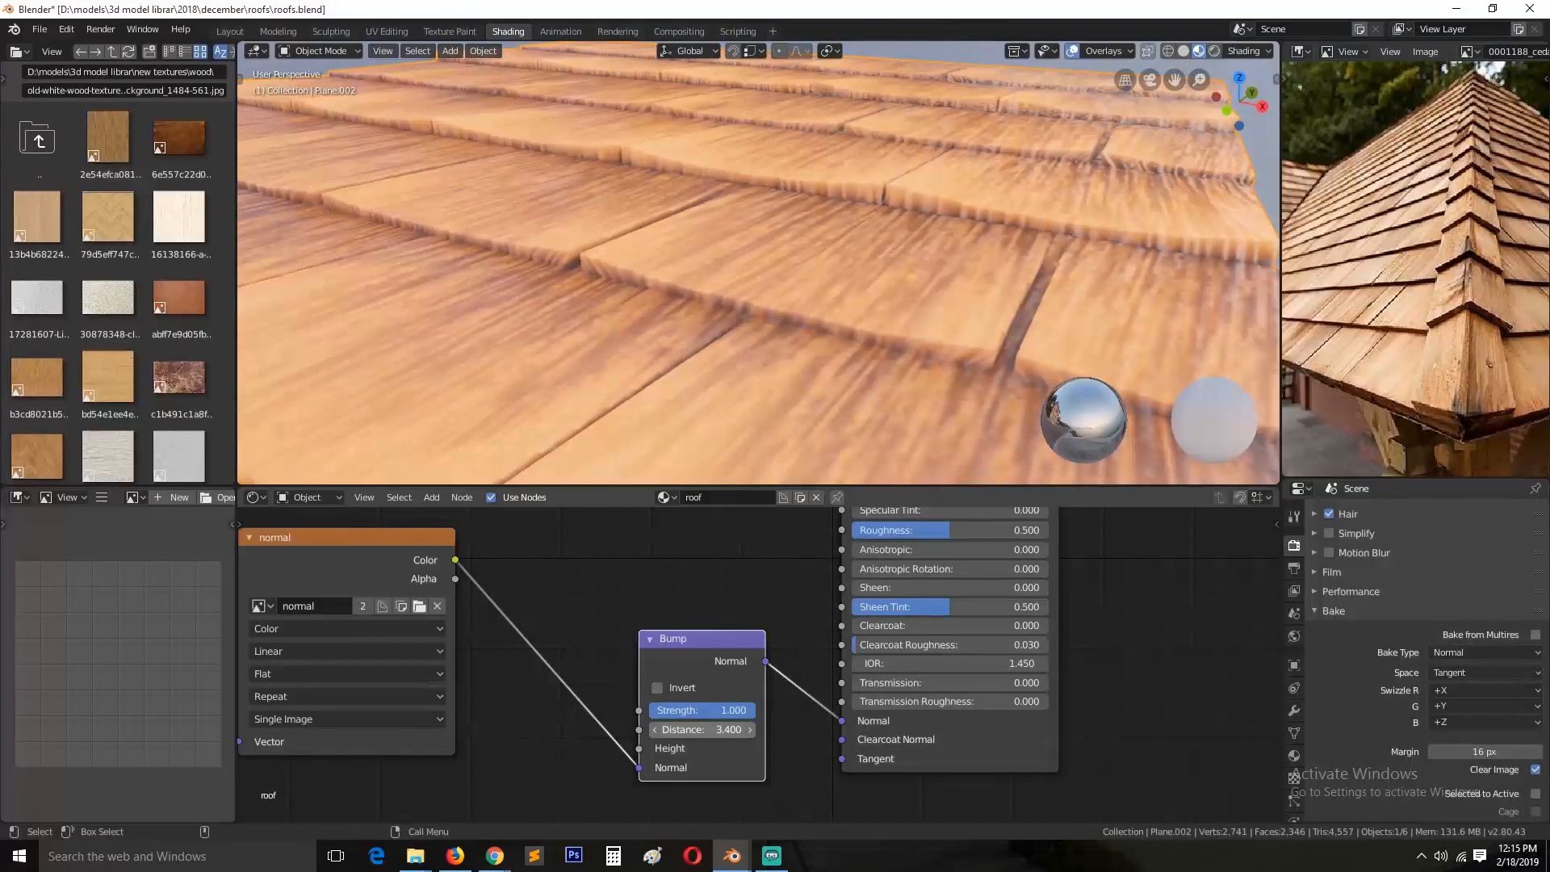
{"action": "key", "text": "ctrl+z"}
{"action": "key", "text": "shift+a"}
{"action": "mouse_move", "coordinate": [561, 641]}
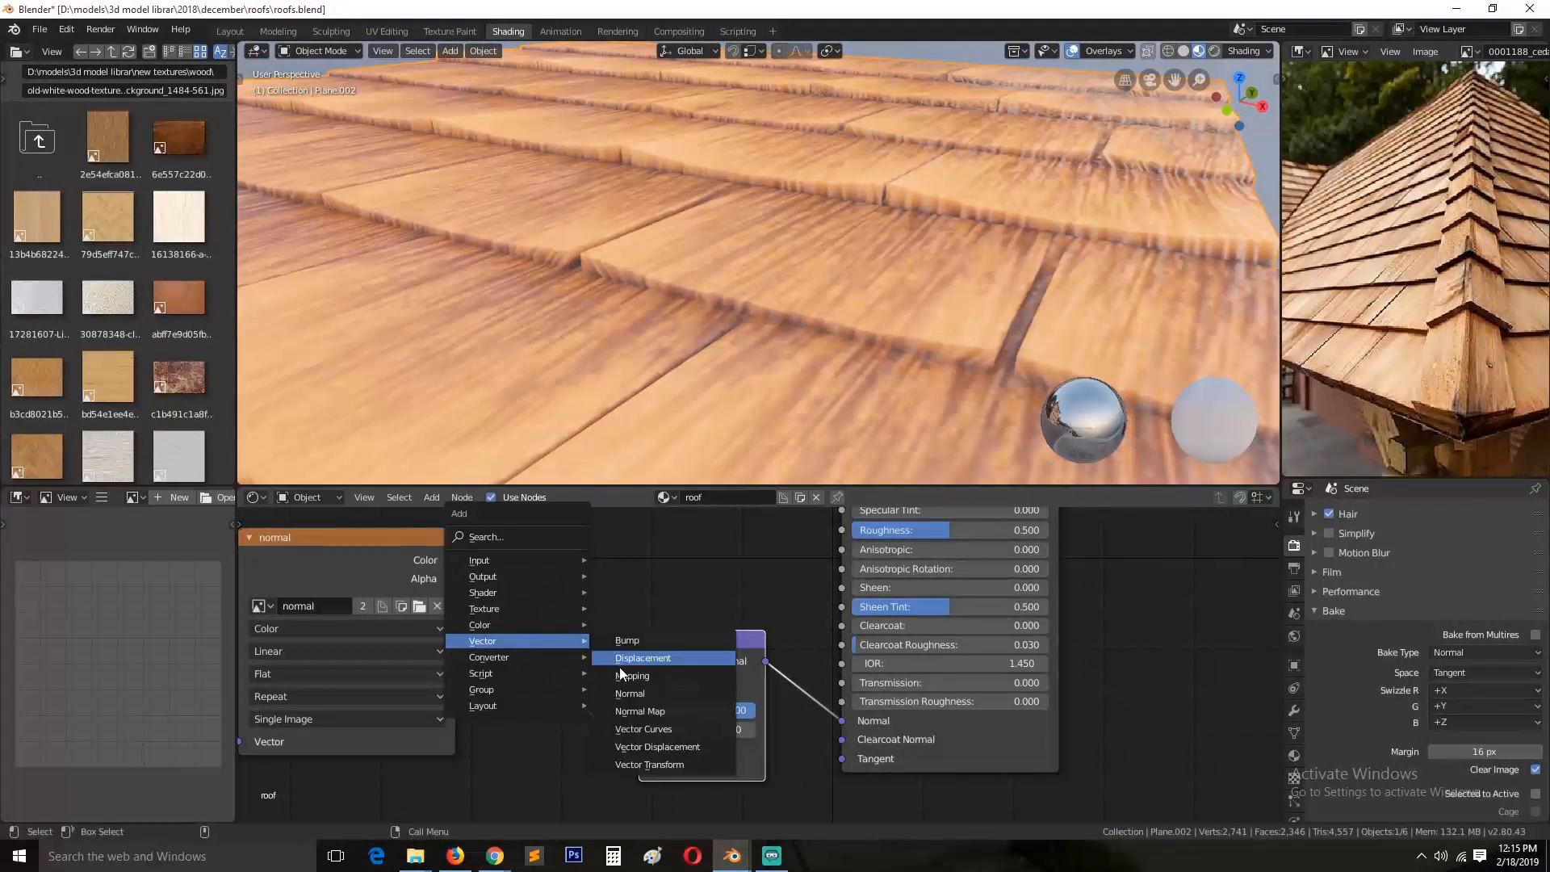
{"action": "left_click", "coordinate": [637, 691]}
Step: Insert a Normal Map node after the normal image, connect it to the Principled BSDF's Normal input and delete the Bump node
{"action": "key", "text": "shift+a"}
{"action": "mouse_move", "coordinate": [550, 675]}
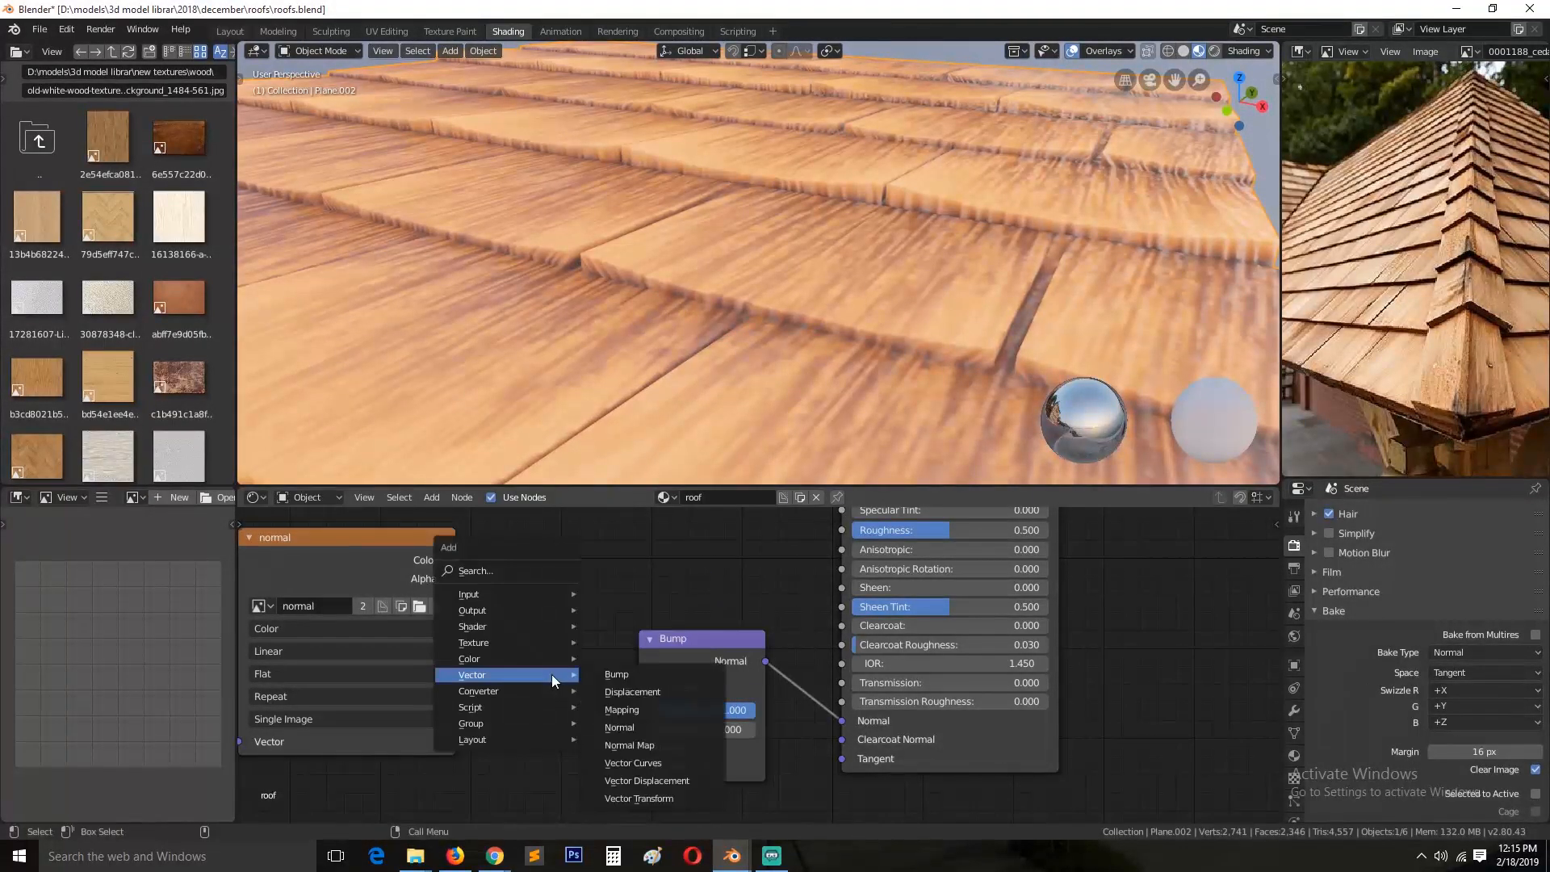
{"action": "left_click", "coordinate": [622, 745]}
{"action": "left_click", "coordinate": [692, 664]}
{"action": "left_click_drag", "start_coordinate": [683, 644], "coordinate": [958, 720]}
{"action": "left_click", "coordinate": [856, 658]}
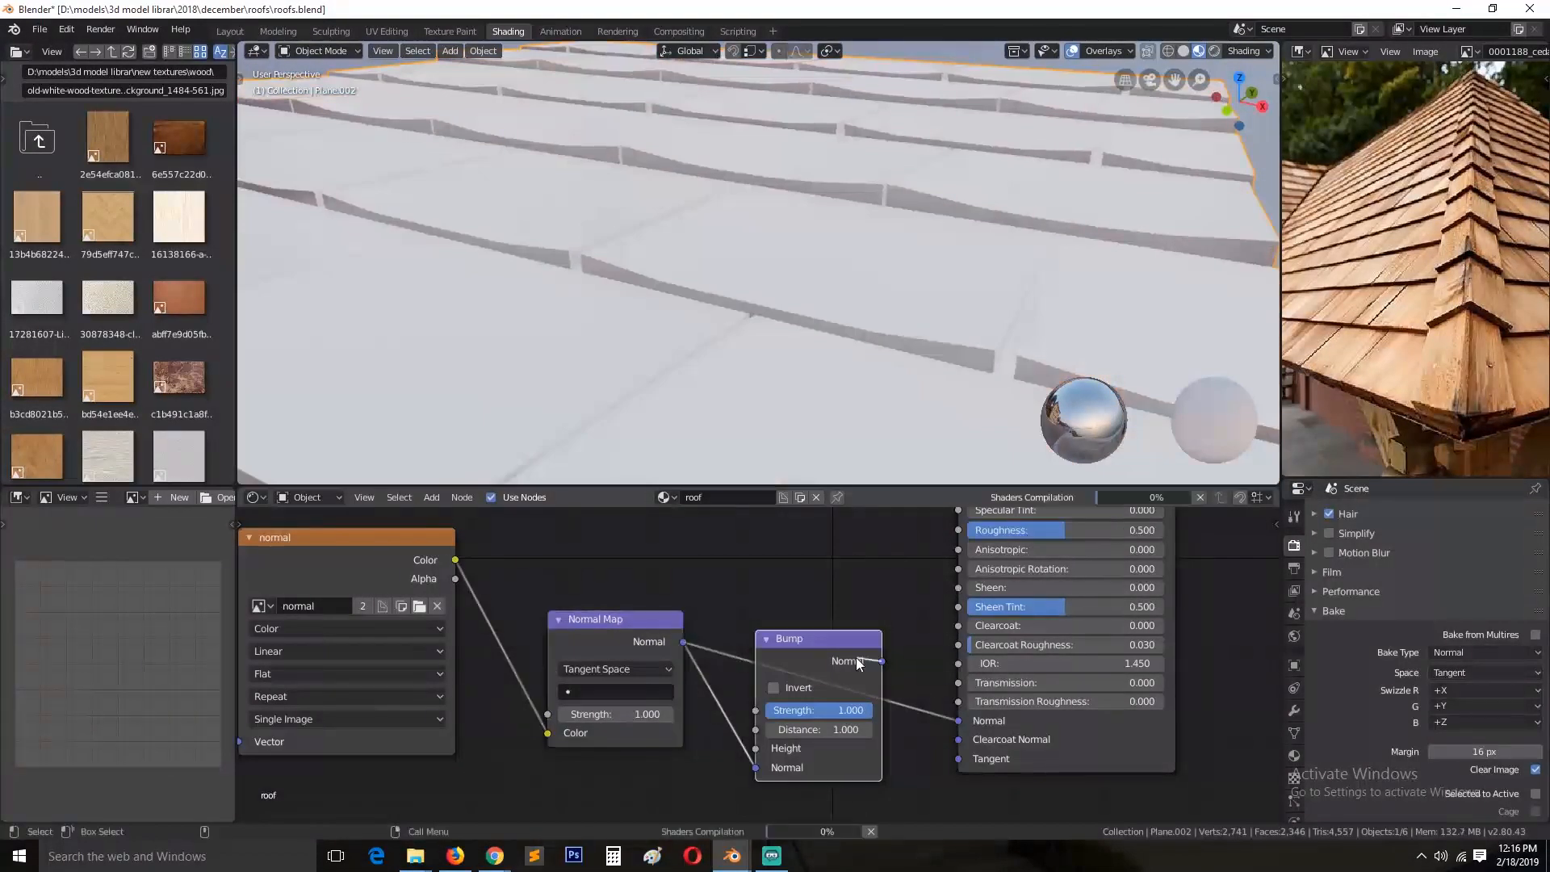
{"action": "key", "text": "x"}
Step: Set the normal image's color space to Non-Color Data and the Normal Map node's Strength to 1, and save the file
{"action": "mouse_move", "coordinate": [610, 719]}
{"action": "left_mouse_down"}
{"action": "mouse_move", "coordinate": [573, 718]}
{"action": "mouse_move", "coordinate": [645, 719]}
{"action": "mouse_move", "coordinate": [578, 718]}
{"action": "mouse_move", "coordinate": [604, 716]}
{"action": "left_mouse_up"}
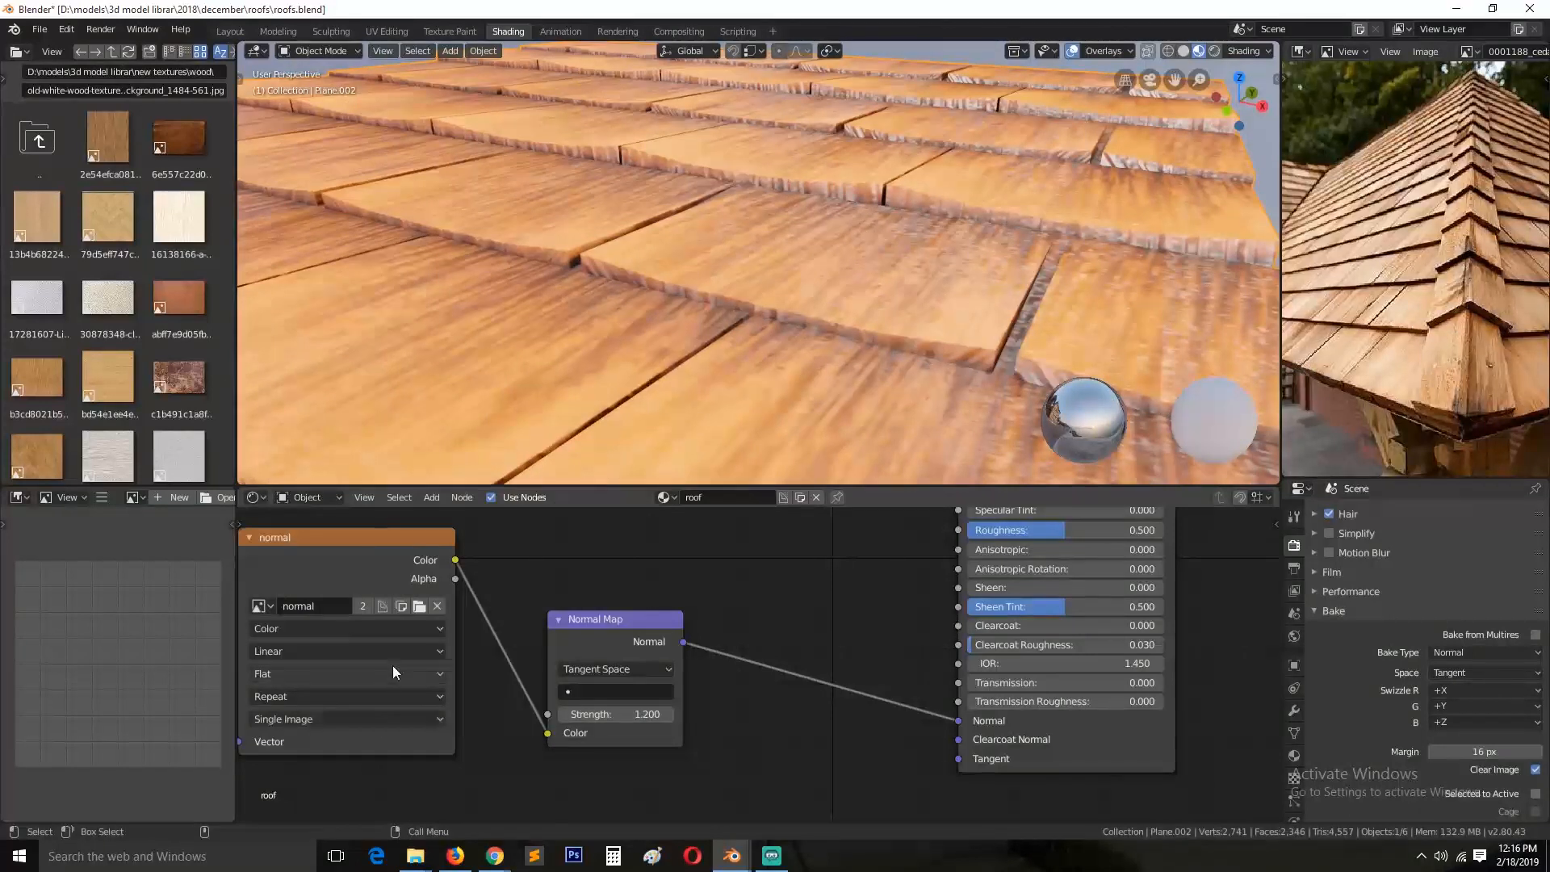
{"action": "left_click", "coordinate": [406, 636]}
{"action": "left_click", "coordinate": [408, 589]}
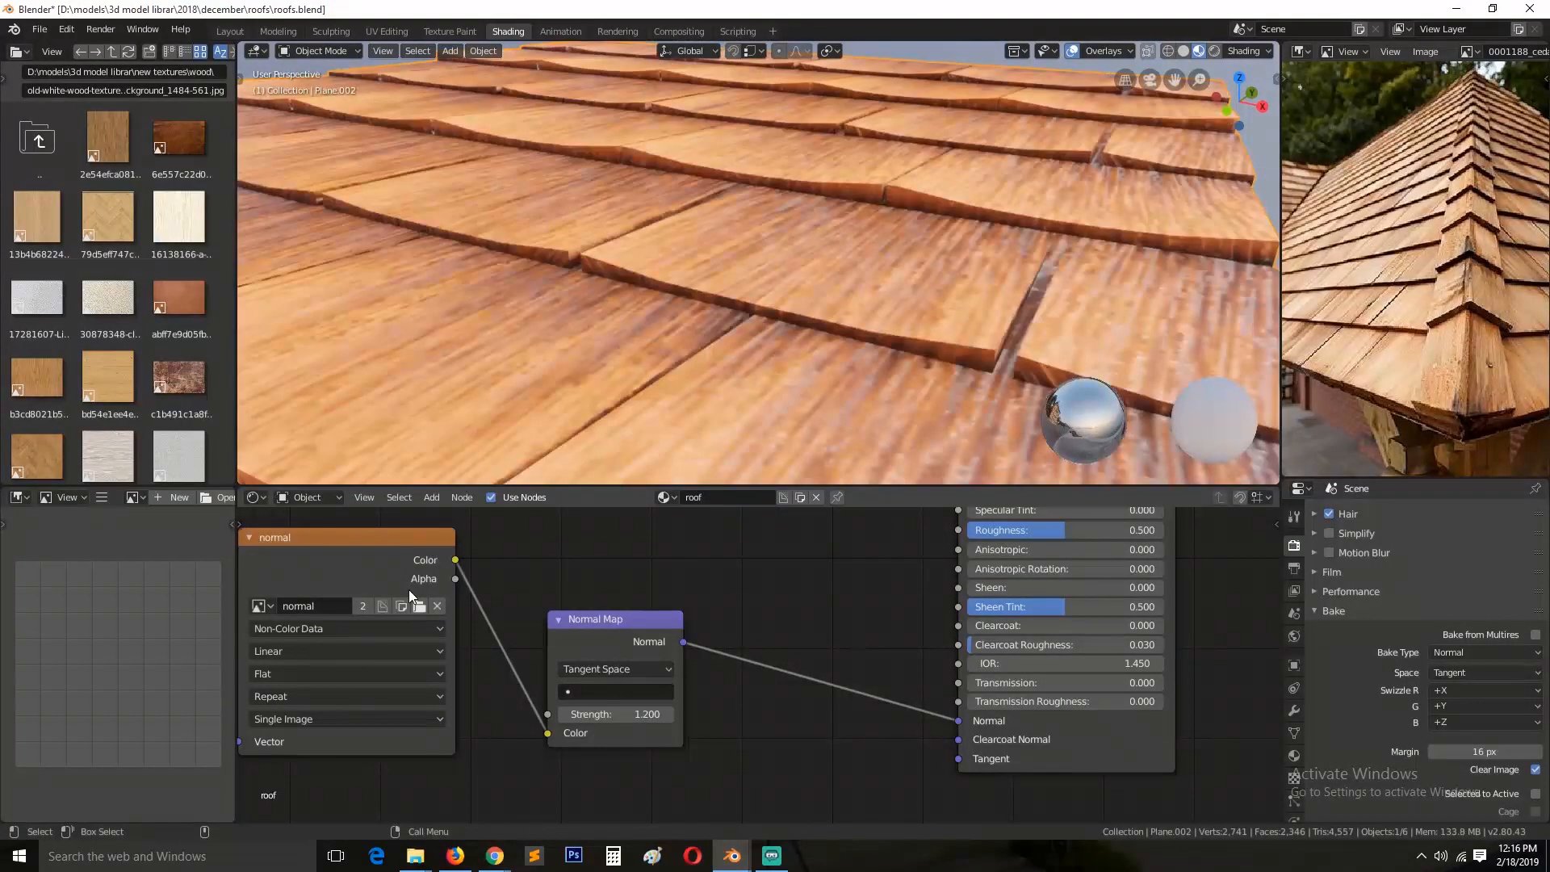
{"action": "double_click", "coordinate": [630, 715]}
{"action": "type", "text": "1"}
{"action": "key", "text": "Return"}
{"action": "scroll", "coordinate": [748, 387], "scroll_direction": "down", "scroll_amount": 4}
{"action": "middle_click_drag", "start_coordinate": [748, 388], "coordinate": [803, 416]}
{"action": "scroll", "coordinate": [803, 416], "scroll_direction": "up", "scroll_amount": 4}
{"action": "scroll", "coordinate": [802, 416], "scroll_direction": "down", "scroll_amount": 5}
{"action": "key", "text": "ctrl+s"}
Step: Select the middle shingle panel and add another Image Texture node beside normal.001 in Material.002
{"action": "middle_click_drag", "start_coordinate": [691, 322], "coordinate": [391, 241]}
{"action": "left_click", "coordinate": [391, 241]}
{"action": "key", "text": "shift+a"}
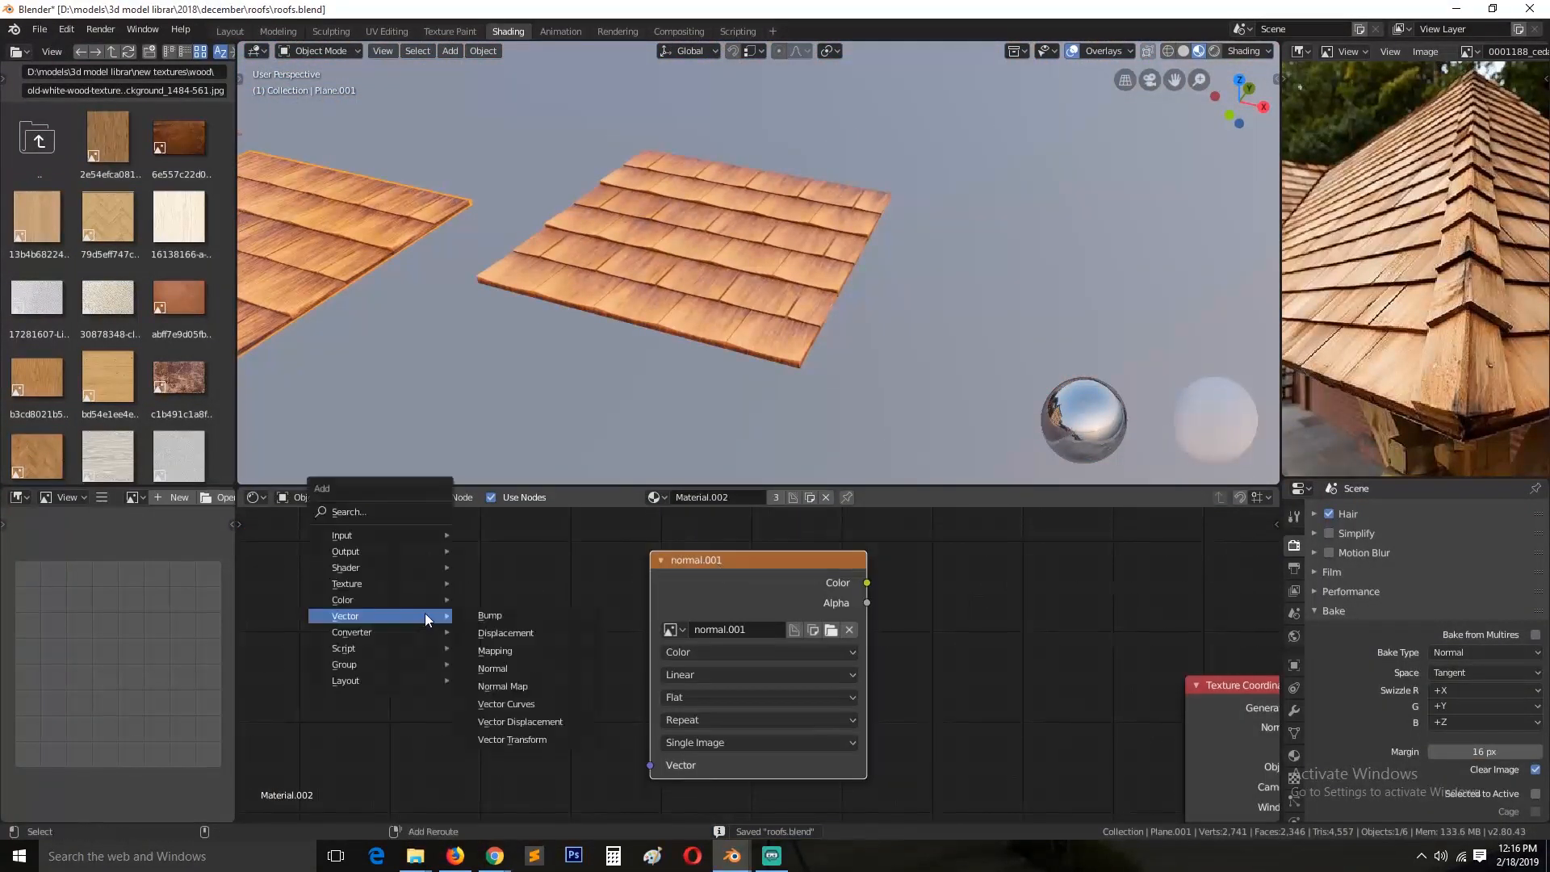
{"action": "mouse_move", "coordinate": [397, 631]}
{"action": "mouse_move", "coordinate": [436, 582]}
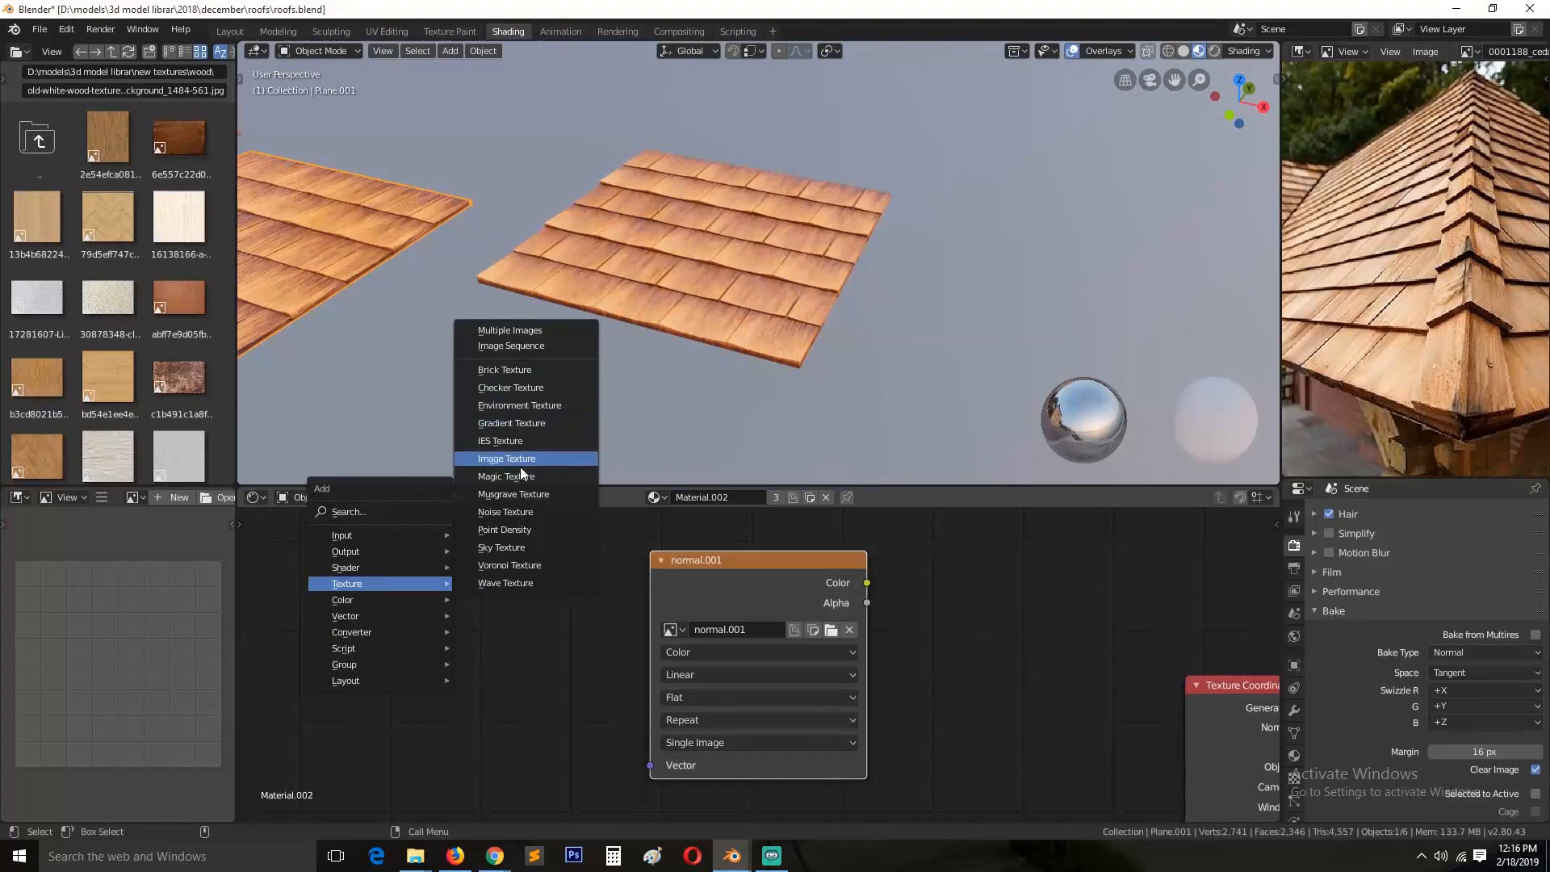
{"action": "left_click", "coordinate": [519, 459]}
Step: Create a new blank 1024 px image named roughness in the added Image Texture node, save the file and reposition the node
{"action": "left_click", "coordinate": [374, 621]}
{"action": "left_click", "coordinate": [418, 651]}
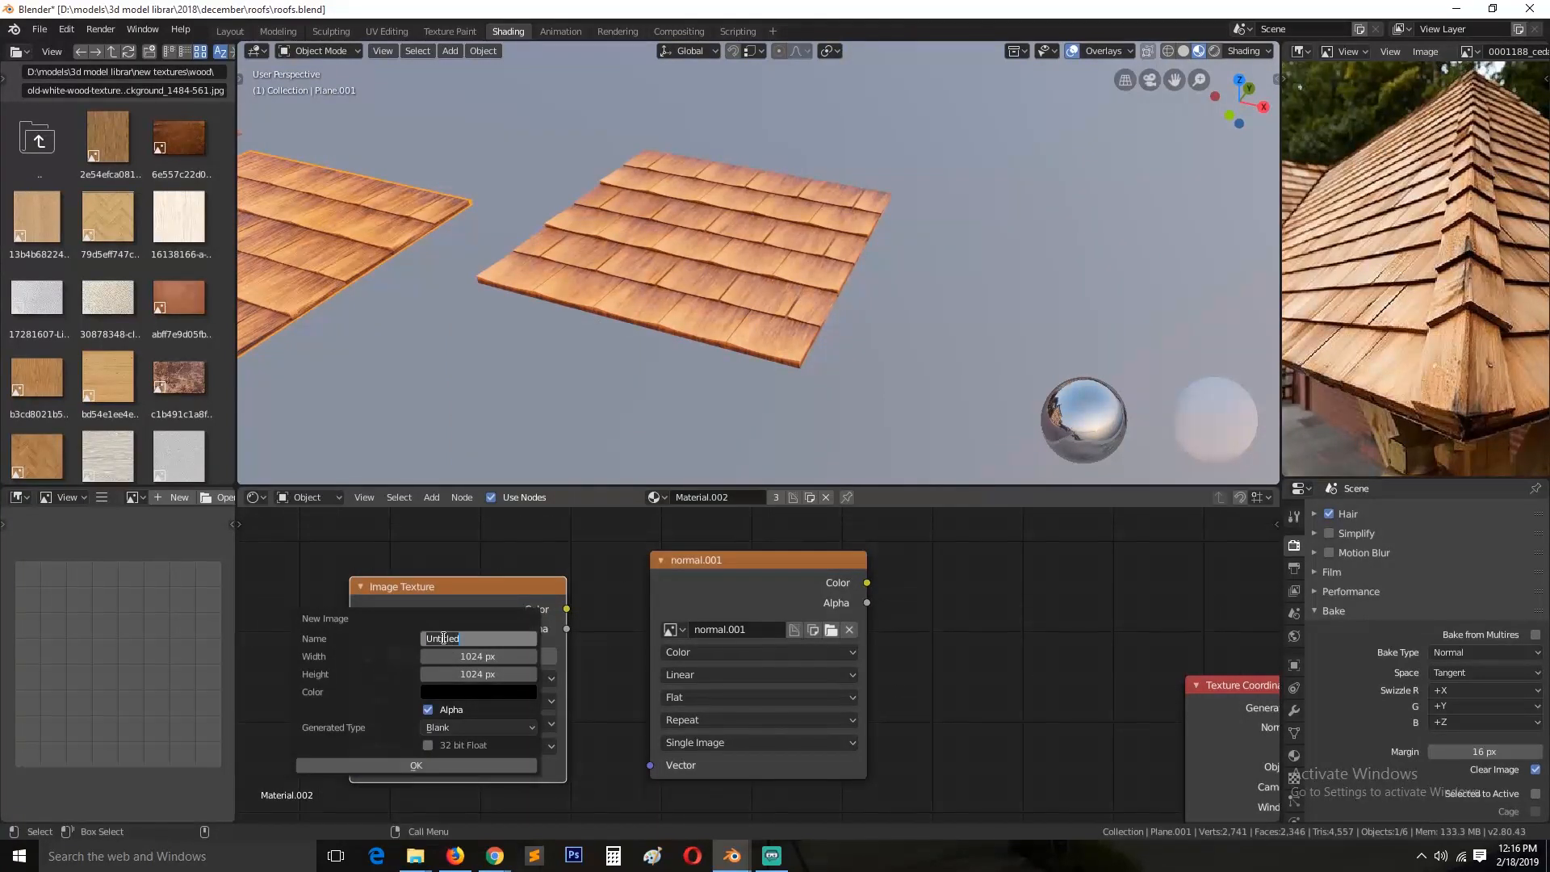
{"action": "left_click", "coordinate": [421, 765]}
{"action": "key", "text": "ctrl+s"}
{"action": "left_click_drag", "start_coordinate": [530, 617], "coordinate": [482, 599]}
Step: Show the roughness image in the UV Editing workspace's image editor
{"action": "left_click", "coordinate": [392, 32]}
{"action": "left_click", "coordinate": [308, 51]}
{"action": "left_click", "coordinate": [343, 199]}
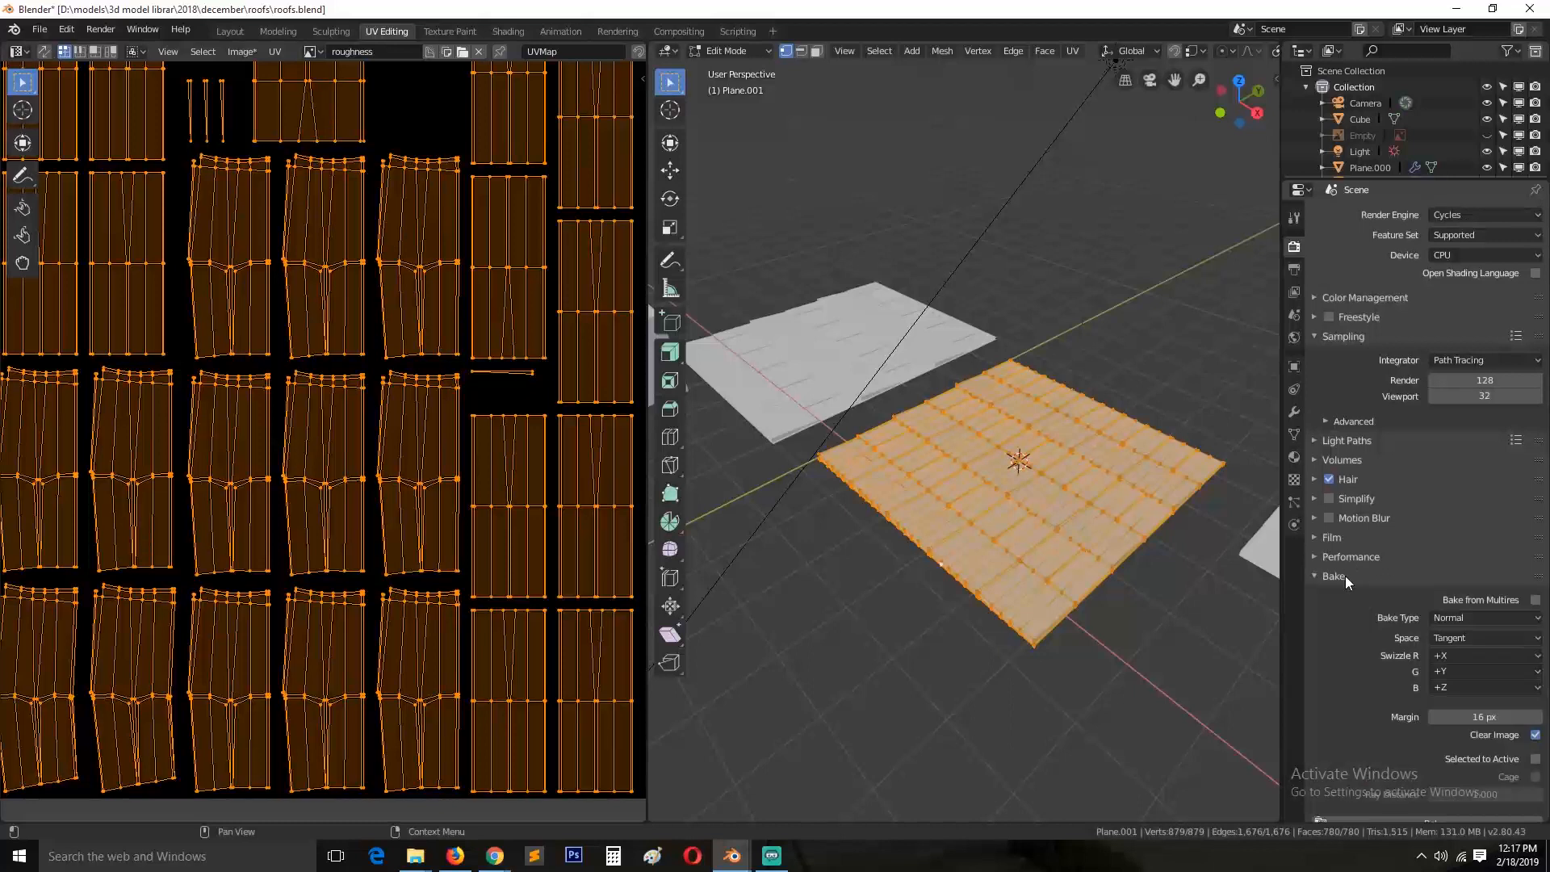
Step: Set the bake type to Roughness and save the file
{"action": "left_click", "coordinate": [1485, 602]}
{"action": "left_click", "coordinate": [1468, 491]}
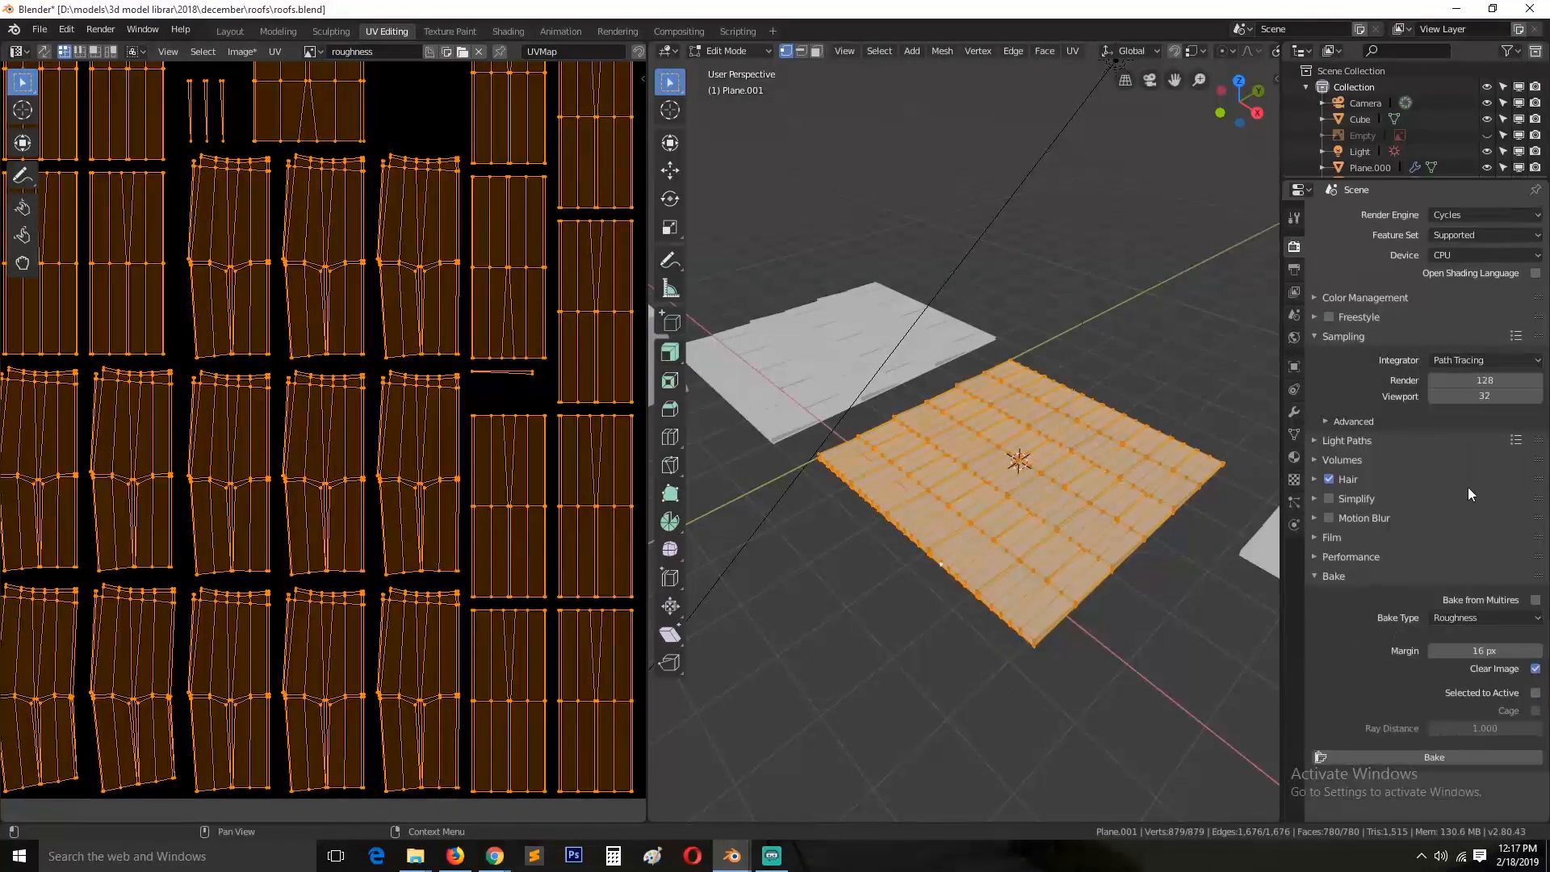
{"action": "key", "text": "Tab"}
{"action": "key", "text": "ctrl+s"}
Step: Bake the middle shingle panel's roughness map into the roughness image with the panel's whole mesh selected
{"action": "key", "text": "Tab"}
{"action": "scroll", "coordinate": [501, 256], "scroll_direction": "down", "scroll_amount": 2}
{"action": "key", "text": "Tab"}
{"action": "key", "text": "Tab"}
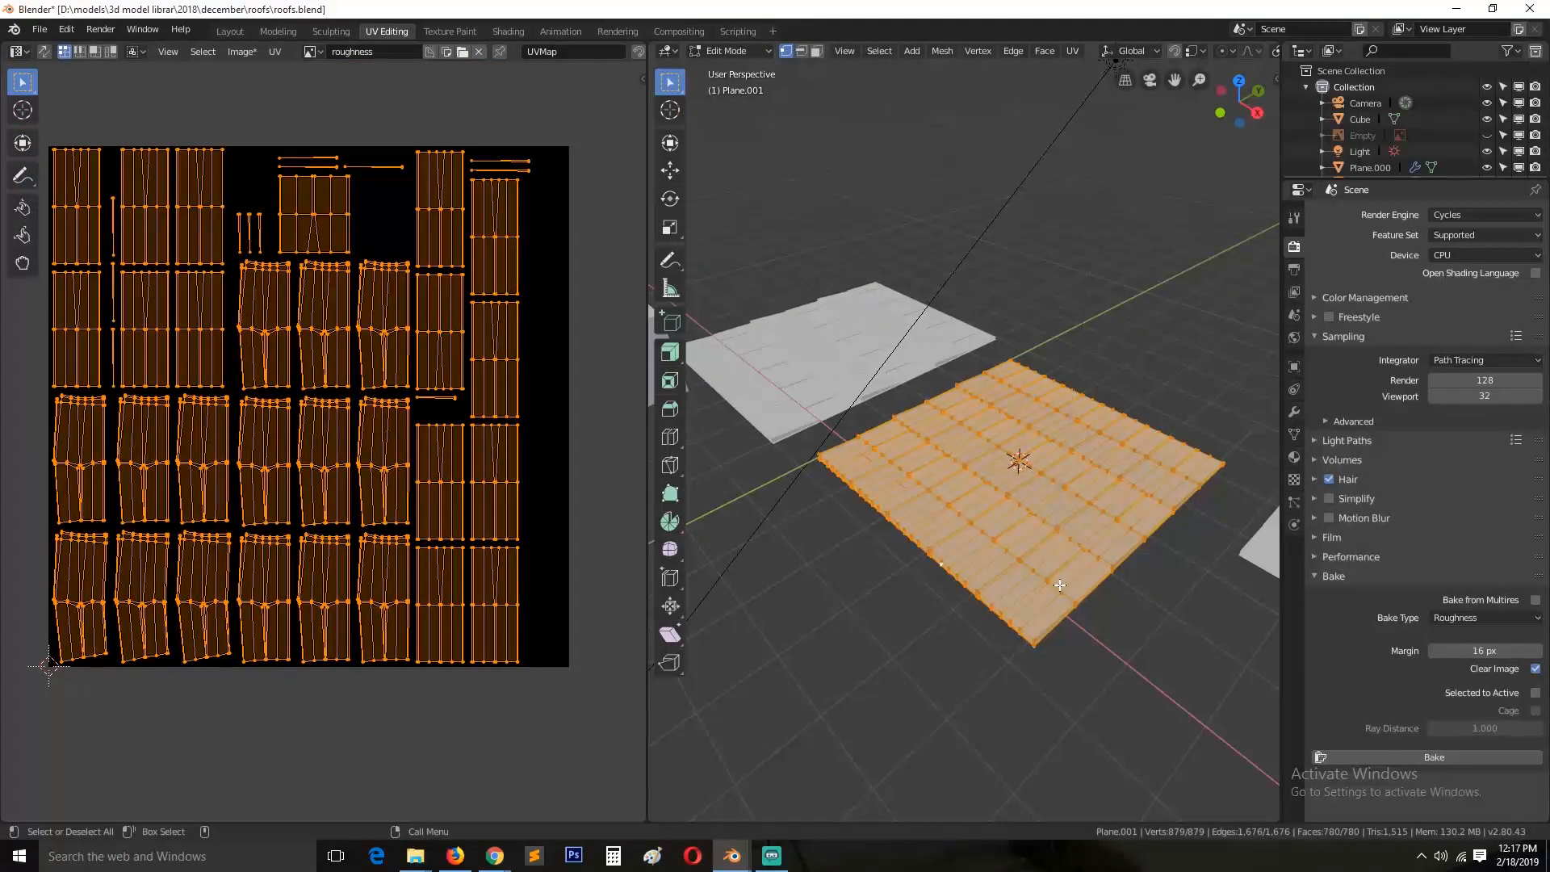
{"action": "key", "text": "Tab"}
{"action": "left_click", "coordinate": [790, 379]}
{"action": "key", "text": "Tab"}
{"action": "key", "text": "Tab"}
{"action": "left_click", "coordinate": [990, 509]}
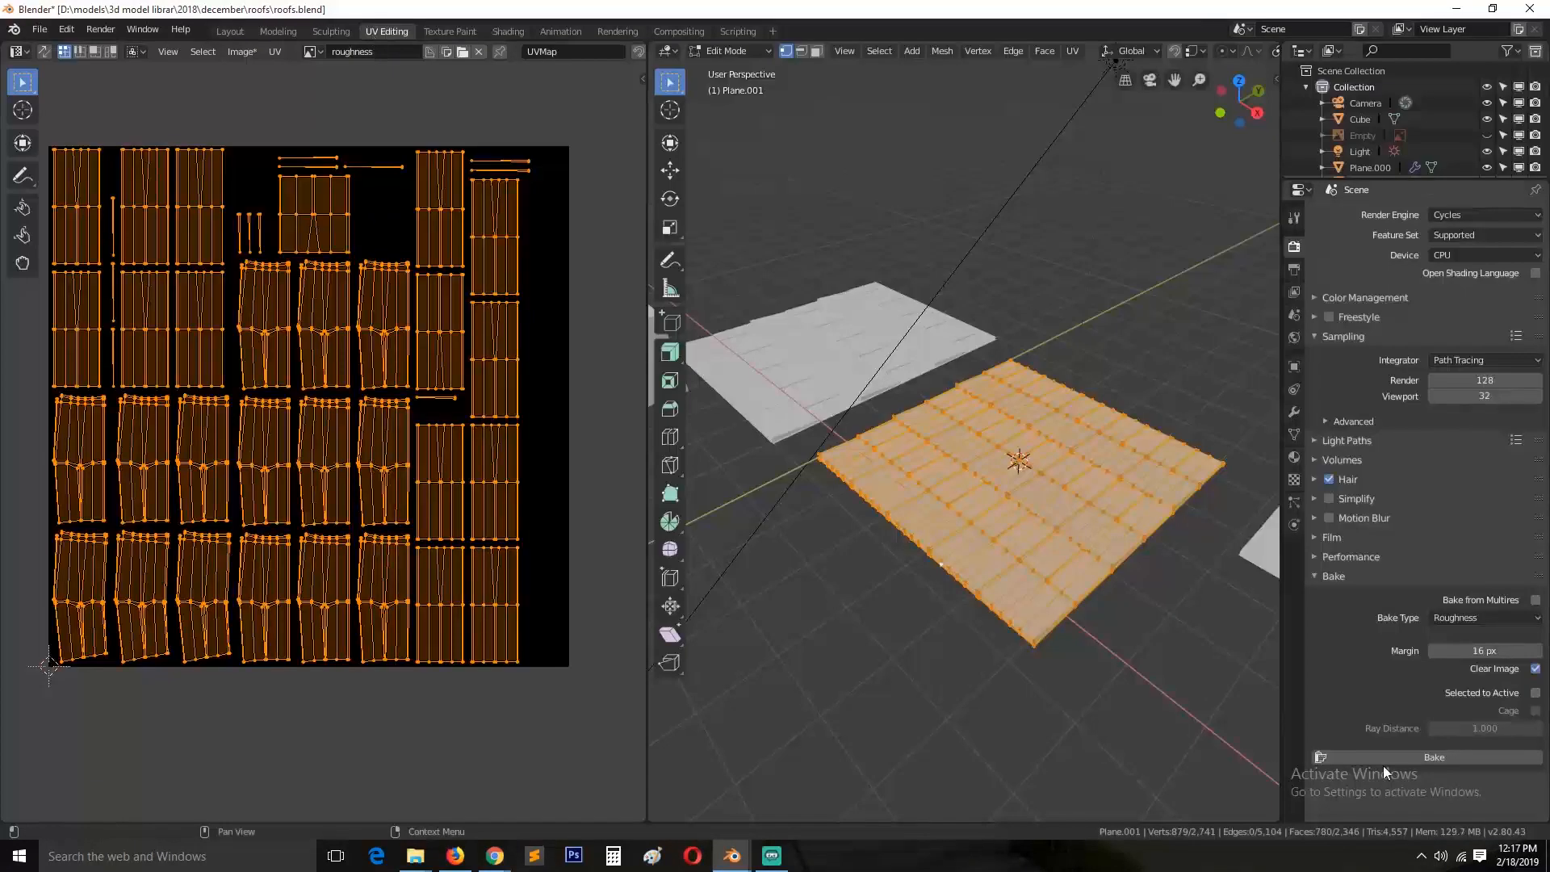
{"action": "scroll", "coordinate": [383, 536], "scroll_direction": "up", "scroll_amount": 7}
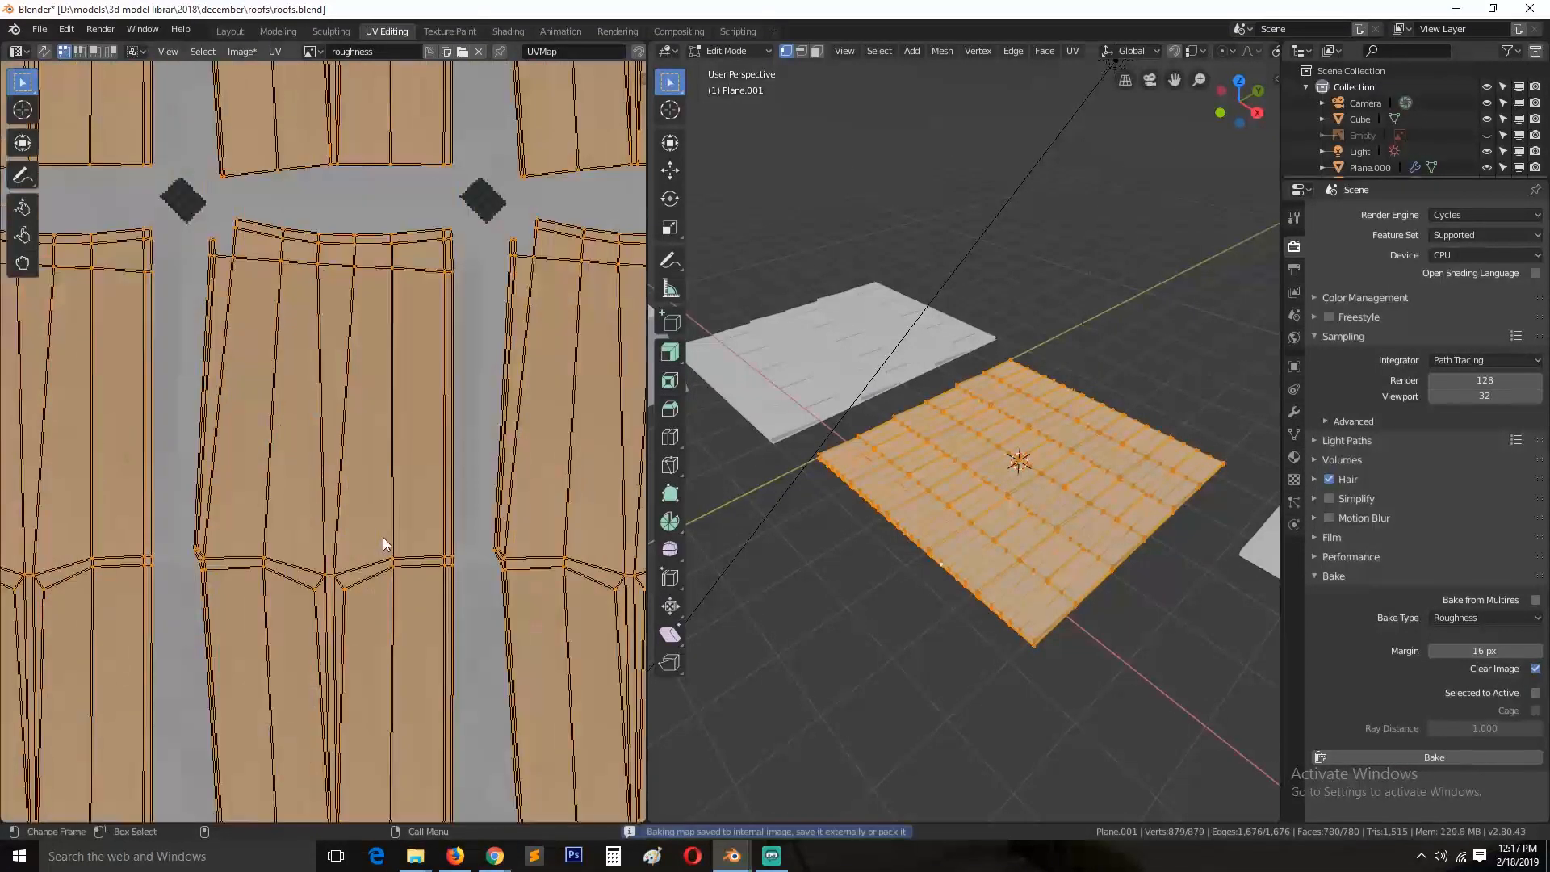
Step: Save the baked roughness image to disk from the image editor and save the blend file
{"action": "scroll", "coordinate": [385, 536], "scroll_direction": "down", "scroll_amount": 1}
{"action": "key", "text": "Tab"}
{"action": "scroll", "coordinate": [516, 550], "scroll_direction": "down", "scroll_amount": 5}
{"action": "key", "text": "ctrl+s"}
{"action": "left_click", "coordinate": [507, 32]}
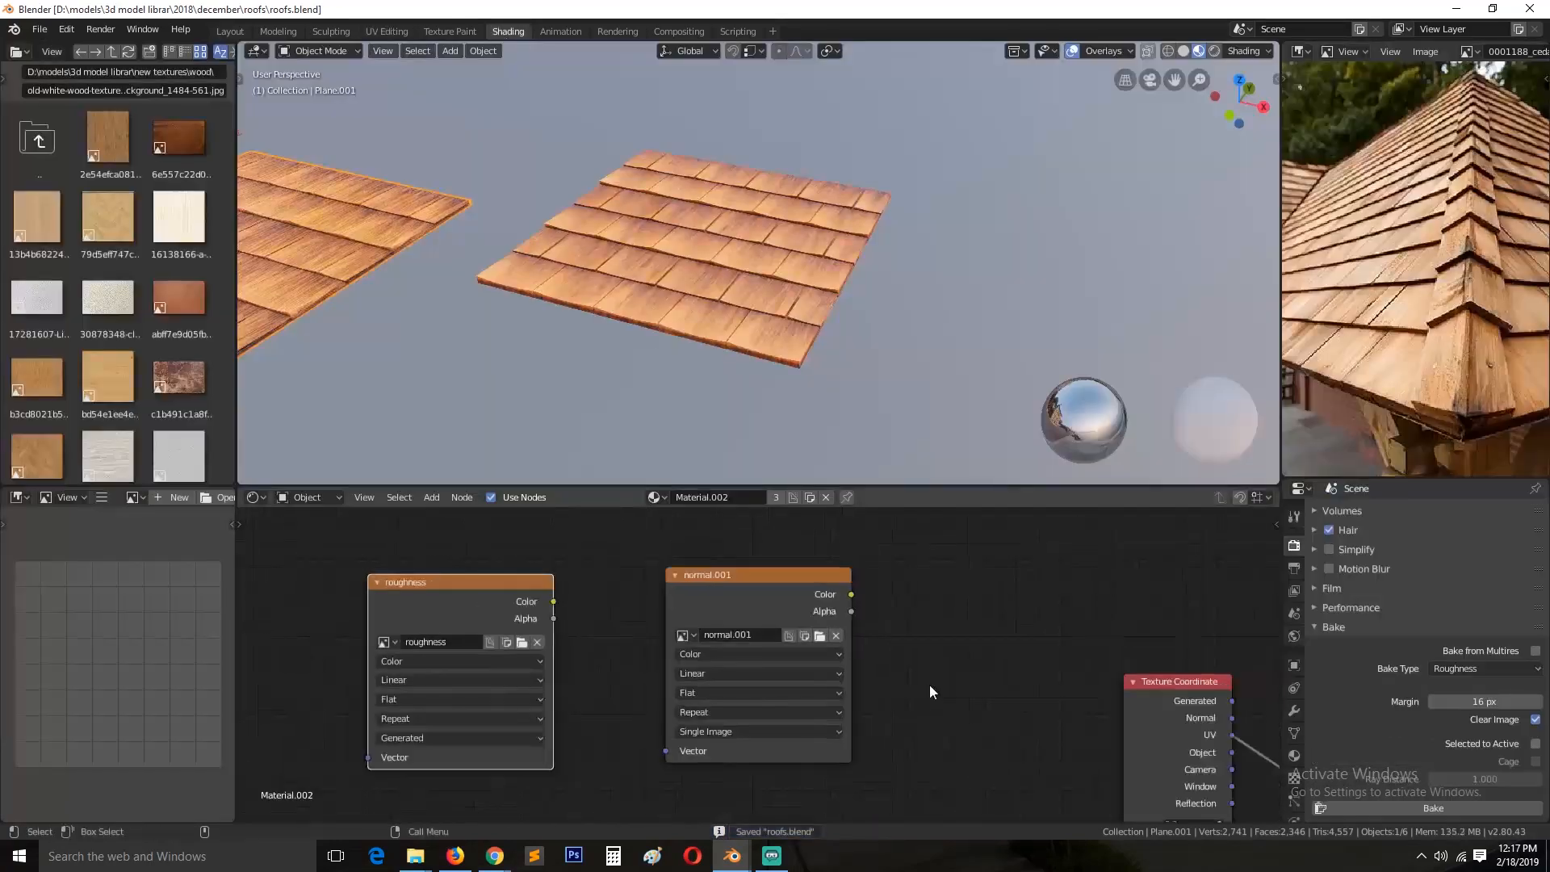
{"action": "left_click", "coordinate": [381, 32]}
{"action": "left_click", "coordinate": [313, 52]}
{"action": "left_click", "coordinate": [347, 199]}
{"action": "left_click", "coordinate": [242, 53]}
{"action": "left_click", "coordinate": [260, 199]}
{"action": "left_click", "coordinate": [1482, 73]}
{"action": "key", "text": "Tab"}
{"action": "key", "text": "ctrl+s"}
Step: In the roof material, duplicate the normal image texture node and load the saved roughness image into the copy
{"action": "left_click", "coordinate": [508, 31]}
{"action": "scroll", "coordinate": [557, 251], "scroll_direction": "down", "scroll_amount": 2}
{"action": "left_click", "coordinate": [568, 264]}
{"action": "scroll", "coordinate": [567, 263], "scroll_direction": "up", "scroll_amount": 3}
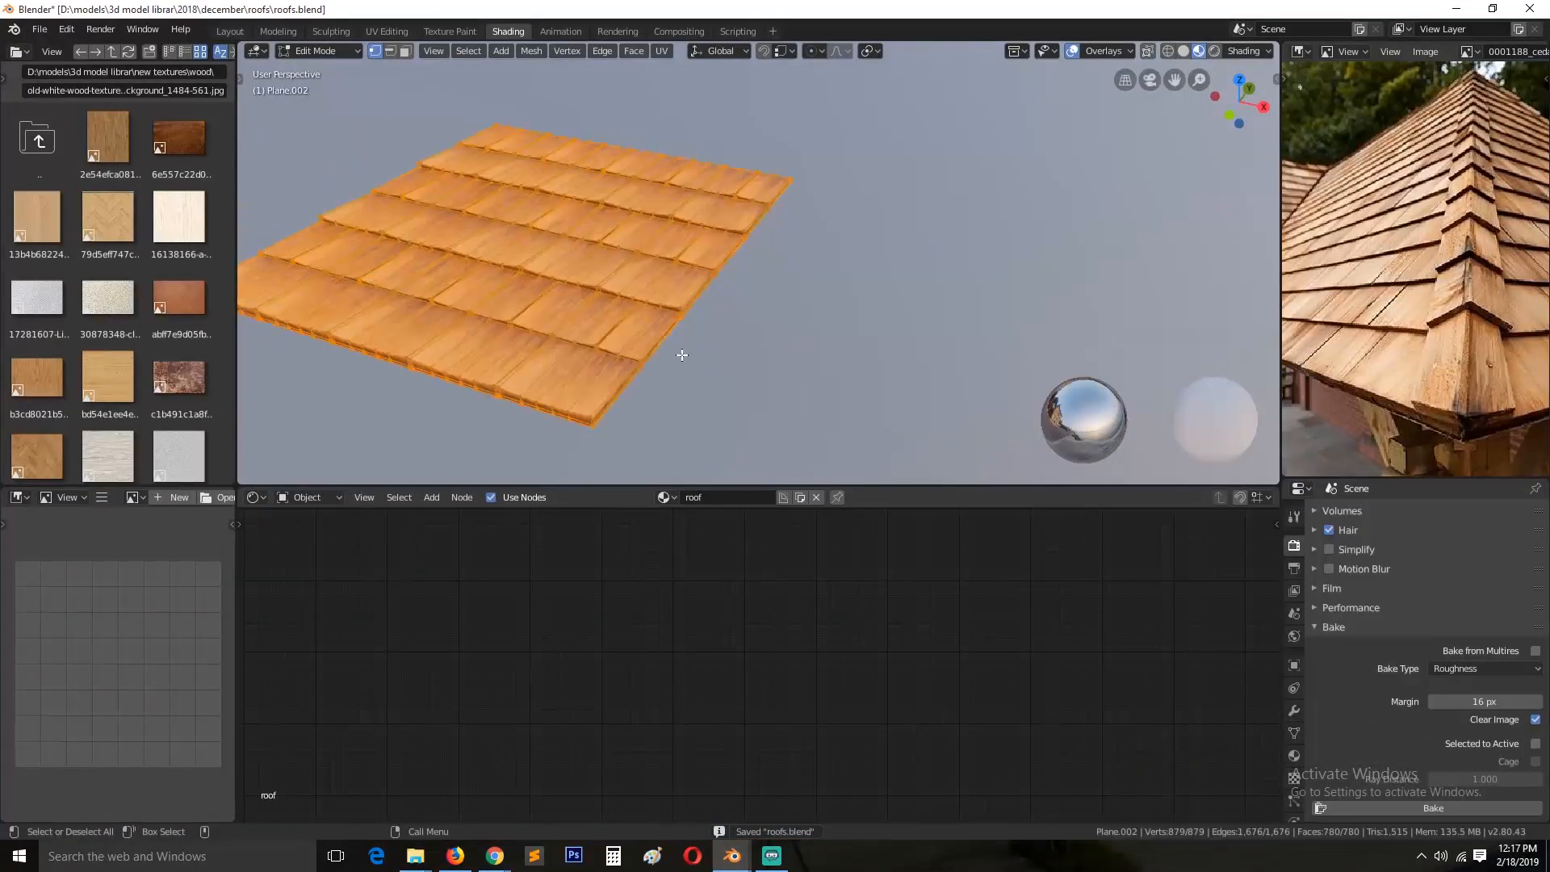
{"action": "middle_click_drag", "start_coordinate": [1199, 730], "coordinate": [880, 567]}
{"action": "scroll", "coordinate": [988, 690], "scroll_direction": "up", "scroll_amount": 4}
{"action": "middle_click_drag", "start_coordinate": [989, 690], "coordinate": [692, 638]}
{"action": "left_click", "coordinate": [672, 556]}
{"action": "key", "text": "shift+d"}
{"action": "left_click", "coordinate": [696, 754]}
{"action": "left_click", "coordinate": [733, 770]}
{"action": "double_click", "coordinate": [391, 157]}
{"action": "middle_click_drag", "start_coordinate": [664, 729], "coordinate": [683, 752]}
Step: Link the roughness texture's Color output to the Principled BSDF's Roughness input and inspect the shingles up close
{"action": "left_click_drag", "start_coordinate": [734, 773], "coordinate": [539, 543]}
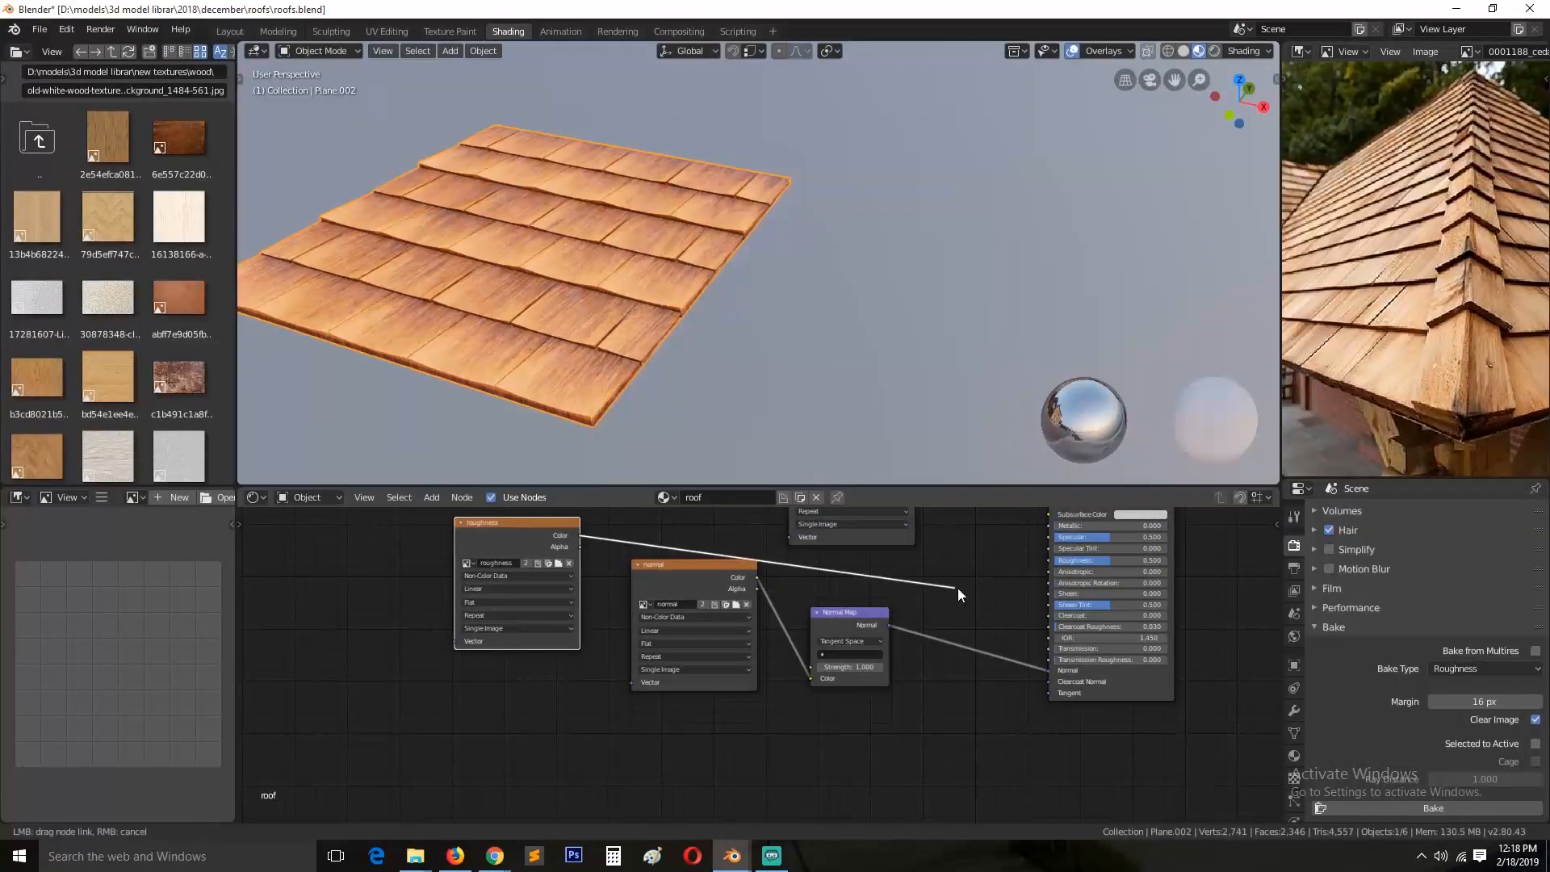
{"action": "left_click_drag", "start_coordinate": [1057, 565], "coordinate": [1052, 563]}
{"action": "scroll", "coordinate": [784, 337], "scroll_direction": "up", "scroll_amount": 2}
{"action": "middle_click_drag", "start_coordinate": [785, 338], "coordinate": [1019, 299]}
{"action": "scroll", "coordinate": [875, 203], "scroll_direction": "up", "scroll_amount": 4}
{"action": "middle_click_drag", "start_coordinate": [837, 640], "coordinate": [733, 816]}
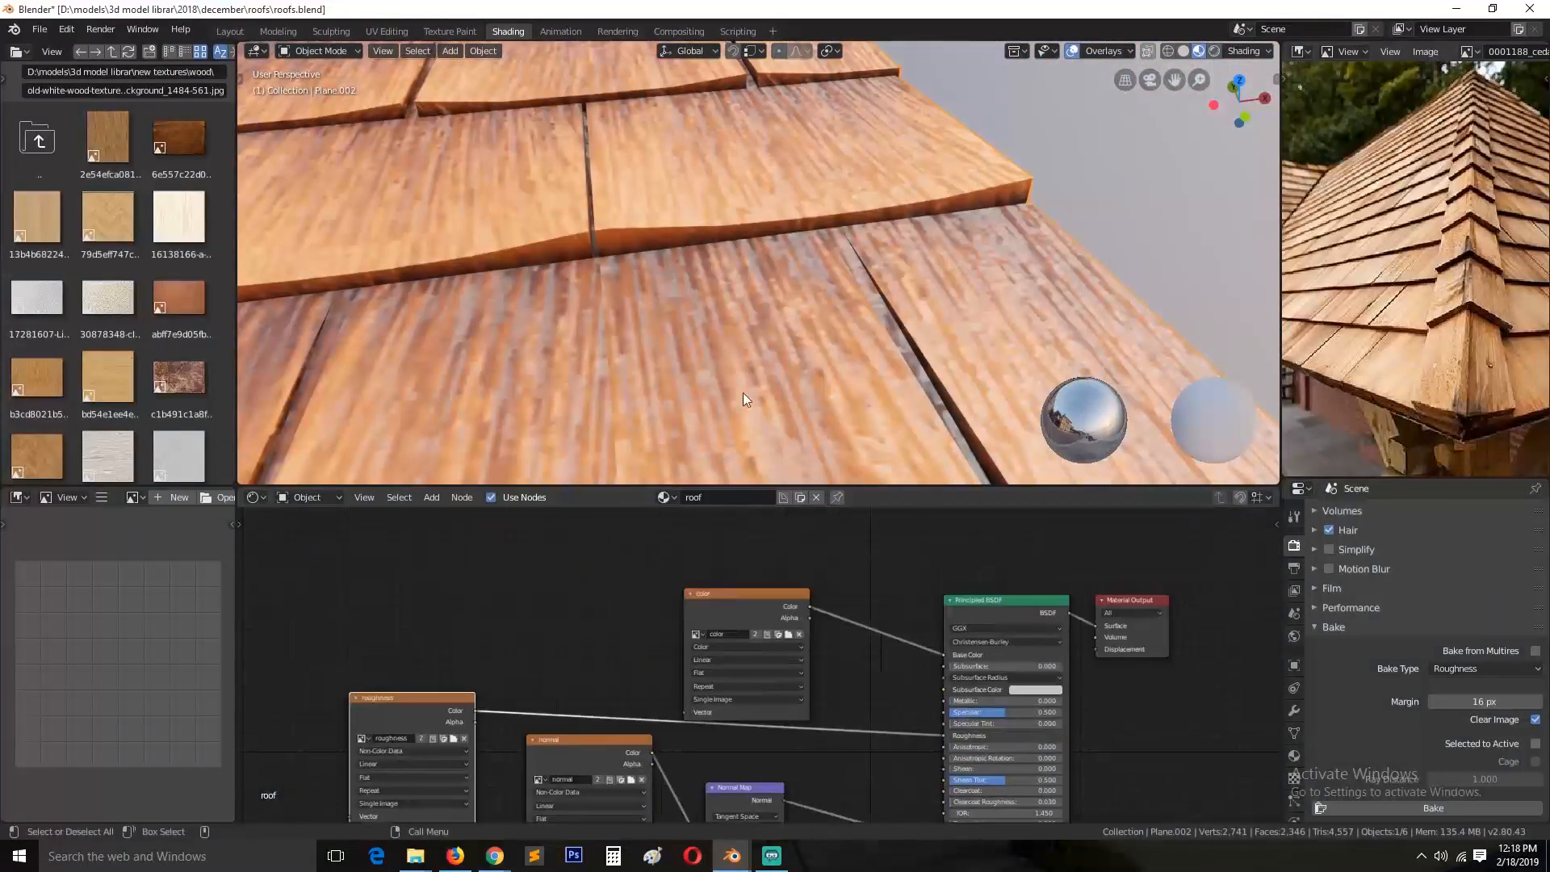
Step: Compare the shingles with the roughness texture unlinked, reconnect it to the Roughness input and save the file
{"action": "left_click", "coordinate": [641, 545]}
{"action": "middle_click_drag", "start_coordinate": [668, 365], "coordinate": [803, 355]}
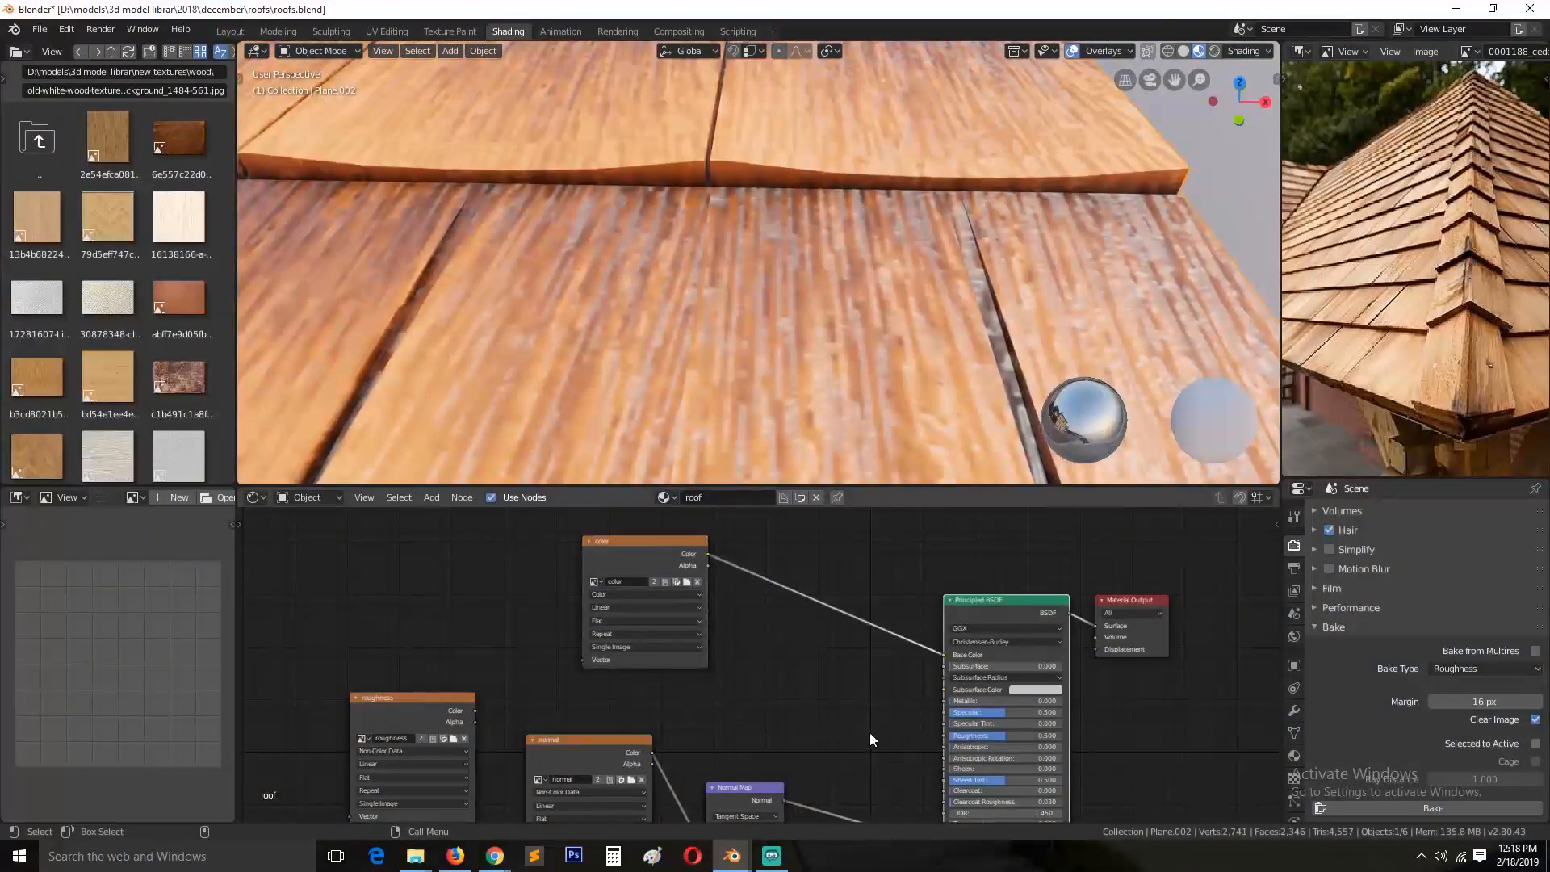
{"action": "left_click_drag", "start_coordinate": [795, 736], "coordinate": [944, 735]}
{"action": "scroll", "coordinate": [612, 301], "scroll_direction": "down", "scroll_amount": 4}
{"action": "middle_click_drag", "start_coordinate": [612, 301], "coordinate": [762, 429]}
{"action": "key", "text": "ctrl+s"}
Step: Copy the textured shingle panel and paste it into the cabin1.blend scene, shown in material preview from the front
{"action": "key", "text": "ctrl+c"}
{"action": "left_click_drag", "start_coordinate": [638, 541], "coordinate": [443, 537]}
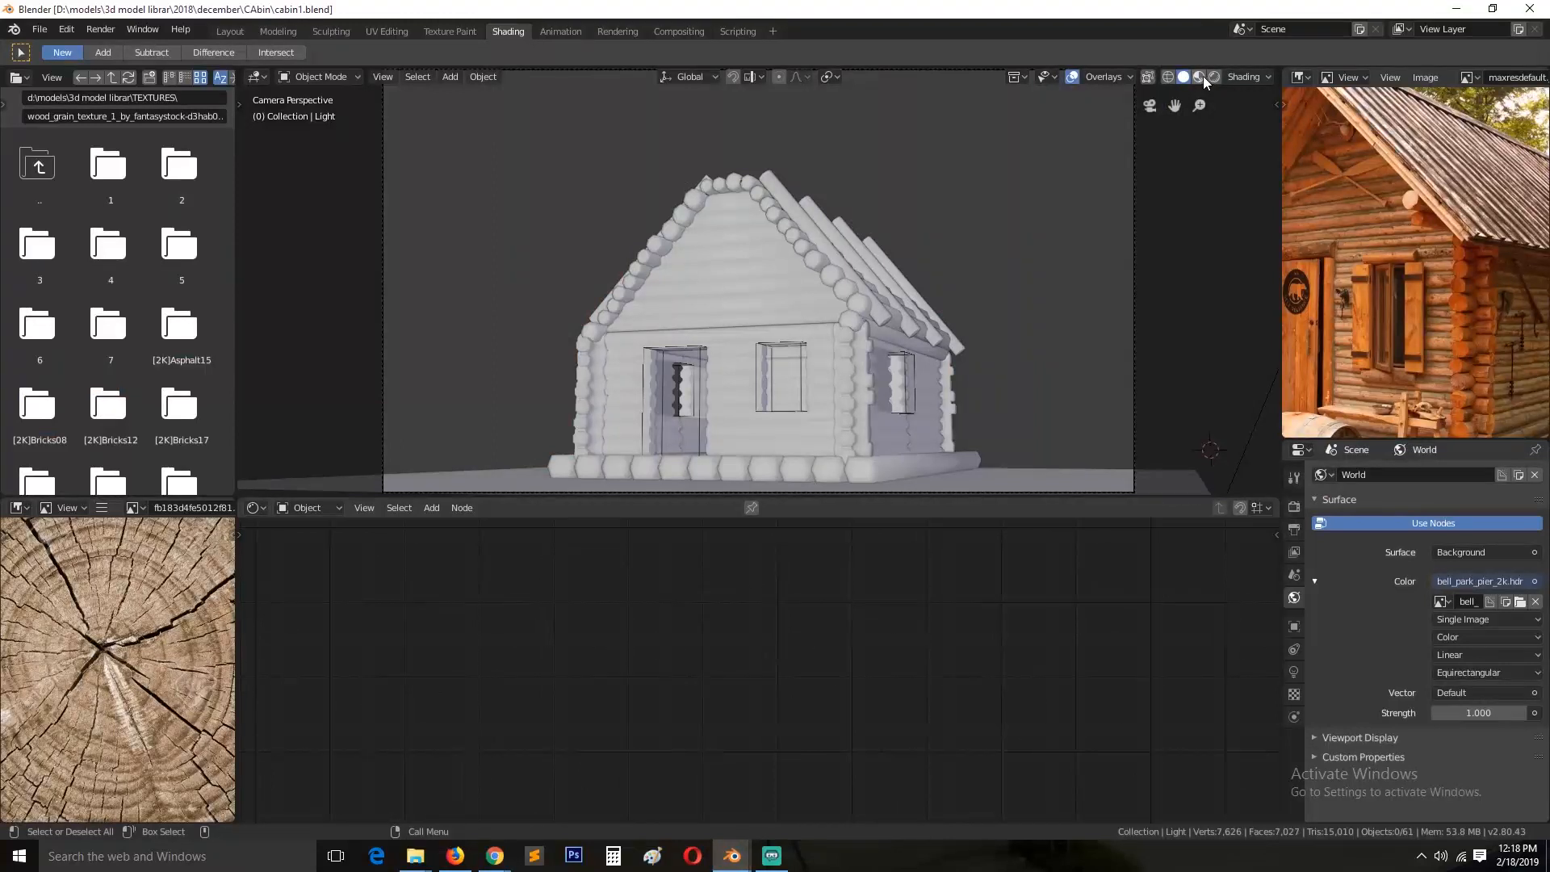
{"action": "left_click", "coordinate": [1200, 76]}
{"action": "key", "text": "KP_1"}
{"action": "key", "text": "ctrl+v"}
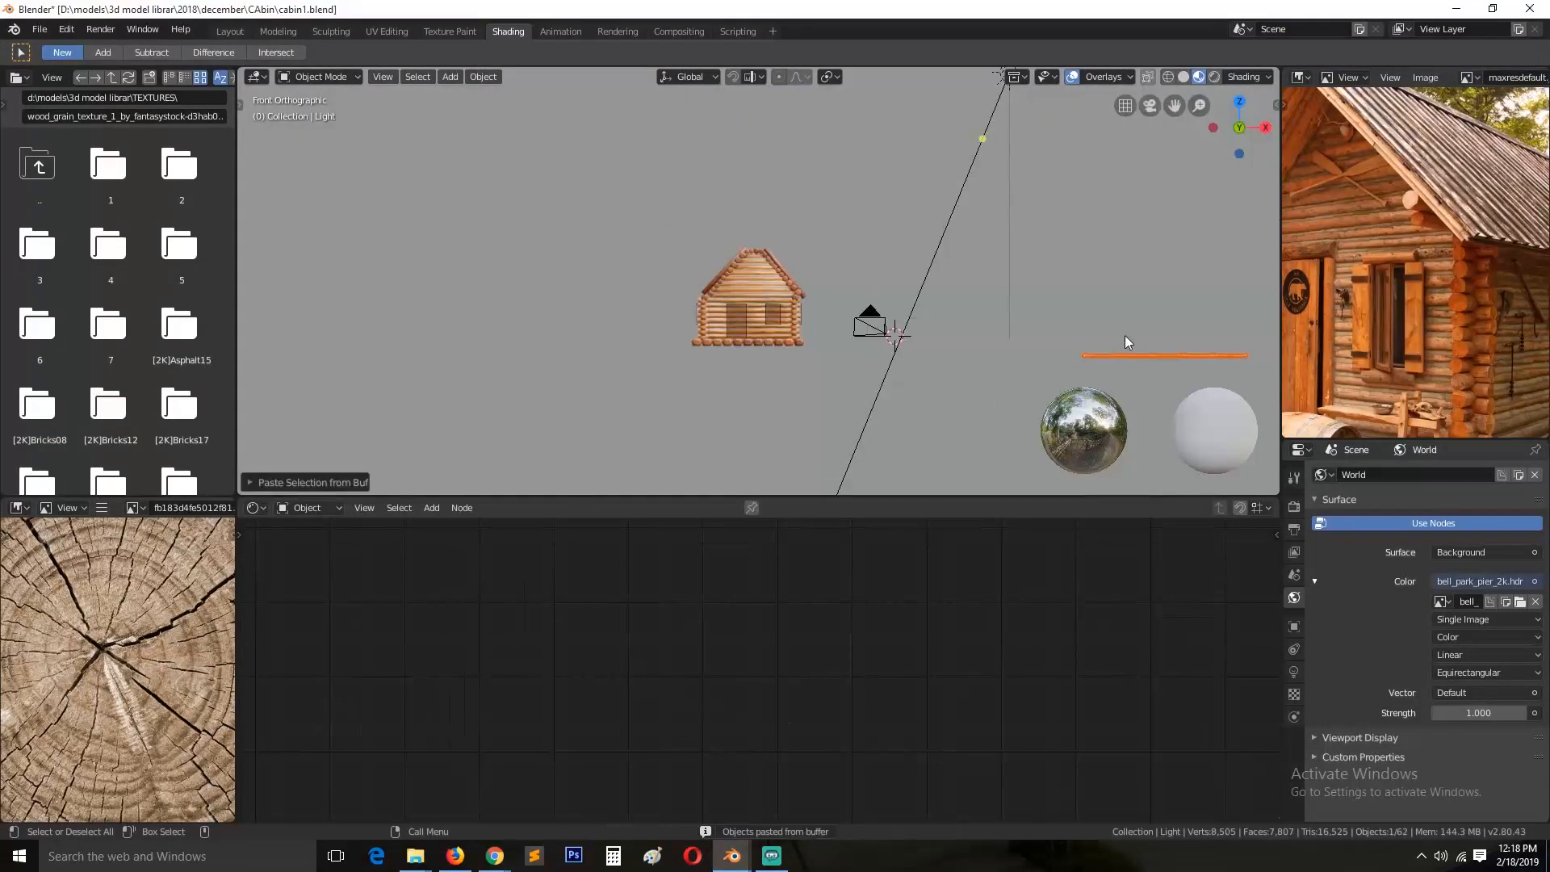
Step: Select the pasted shingle panel and move it over the cabin in the front view
{"action": "left_click", "coordinate": [1140, 356]}
{"action": "key", "text": "KP_Decimal"}
{"action": "middle_click_drag", "start_coordinate": [1130, 360], "coordinate": [979, 453]}
{"action": "key", "text": "KP_1"}
{"action": "scroll", "coordinate": [929, 355], "scroll_direction": "down", "scroll_amount": 4}
{"action": "key", "text": "g"}
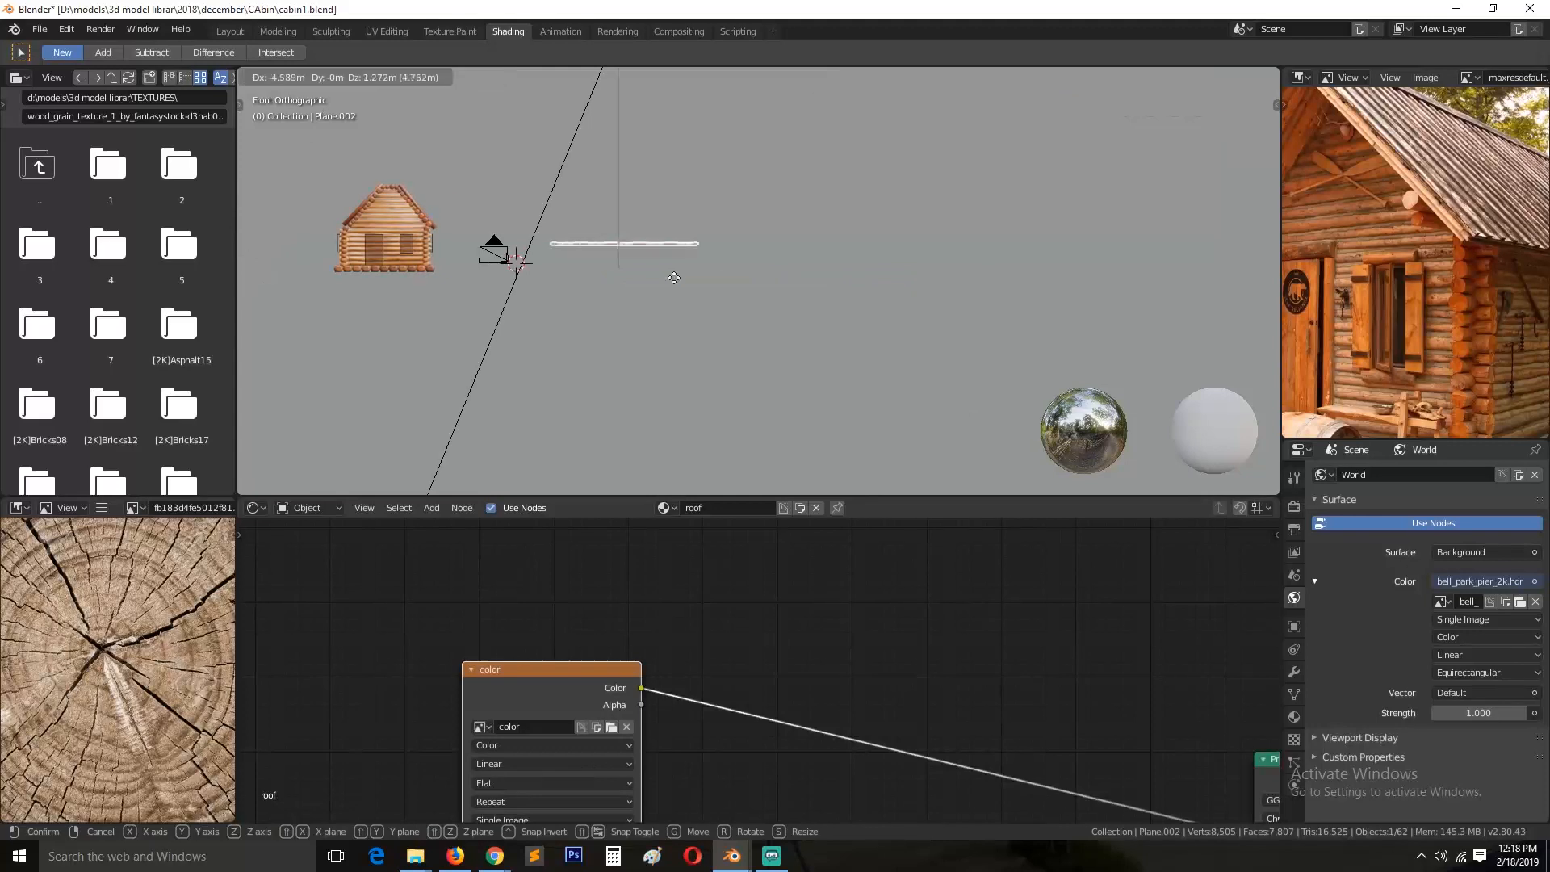
{"action": "left_click", "coordinate": [465, 238]}
Step: Rotate the shingle panel 90° about X and 90° about Z, and tilt it to follow the cabin's right roof slope
{"action": "key", "text": "KP_Decimal"}
{"action": "key", "text": "r"}
{"action": "right_click", "coordinate": [780, 281]}
{"action": "type", "text": "rx"}
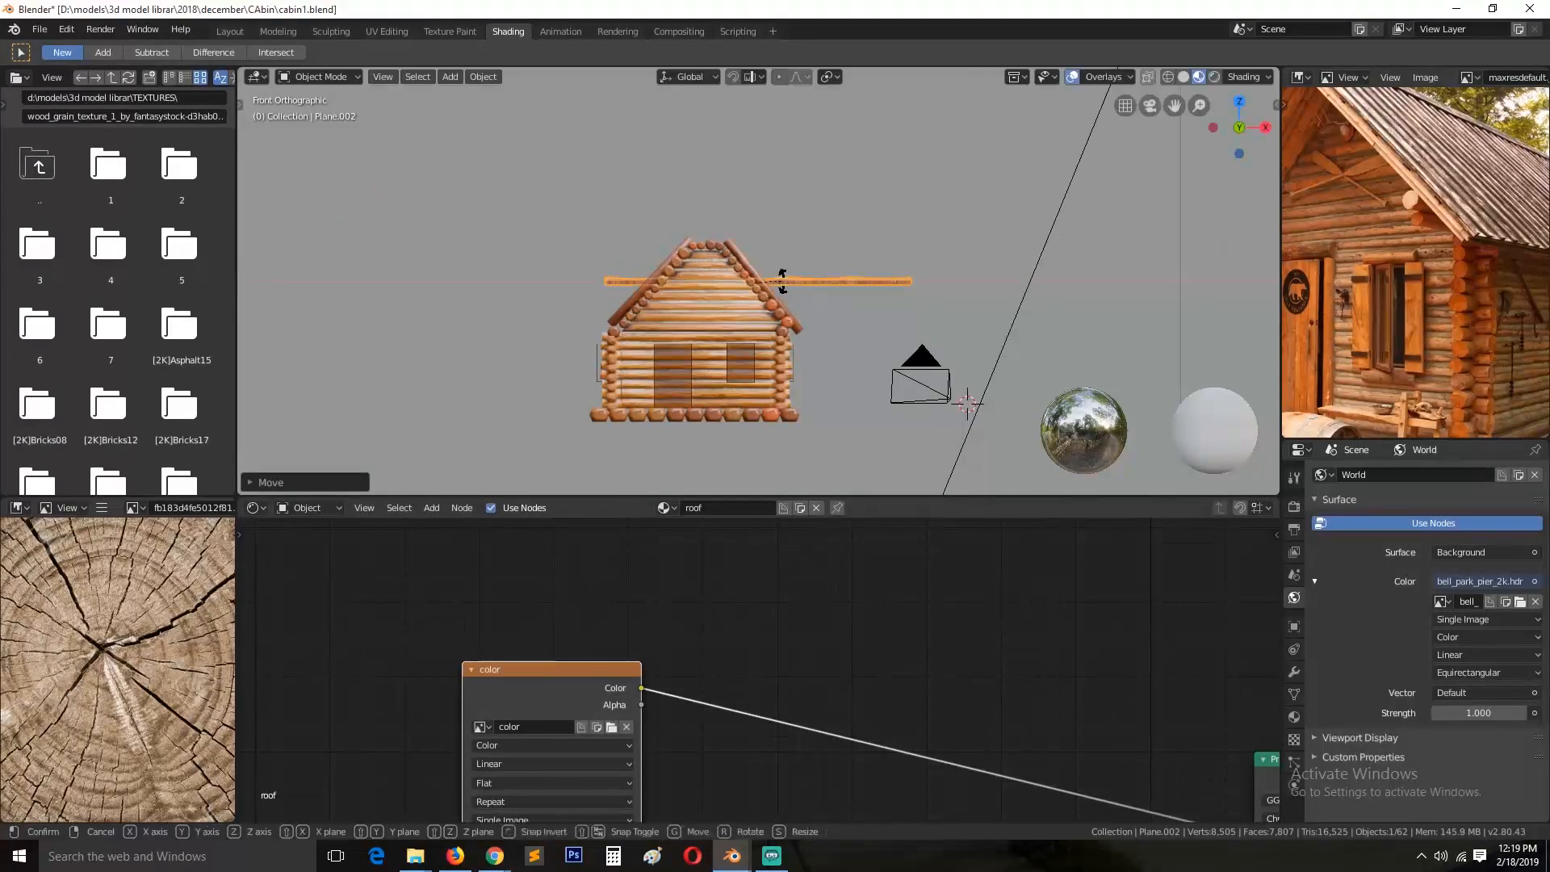
{"action": "type", "text": "90"}
{"action": "key", "text": "Return"}
{"action": "type", "text": "rz90"}
{"action": "key", "text": "Return"}
{"action": "key", "text": "r"}
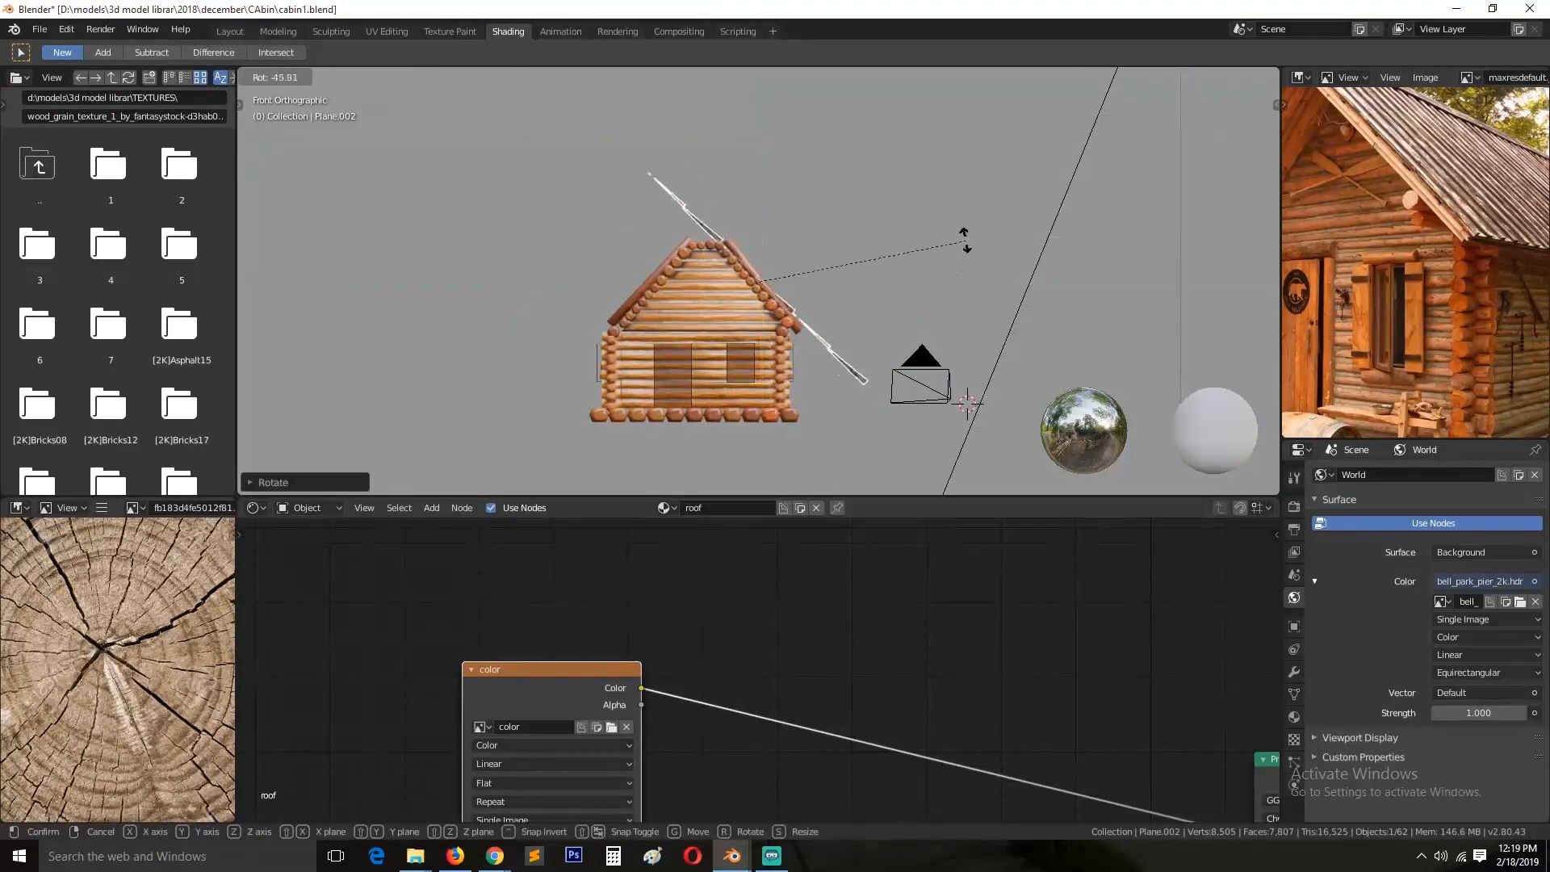
{"action": "left_click", "coordinate": [961, 269]}
Step: Scale the shingle panel down to suit the roof and move it along Y onto the cabin's right roof slope
{"action": "middle_click_drag", "start_coordinate": [961, 269], "coordinate": [996, 235]}
{"action": "key", "text": "s"}
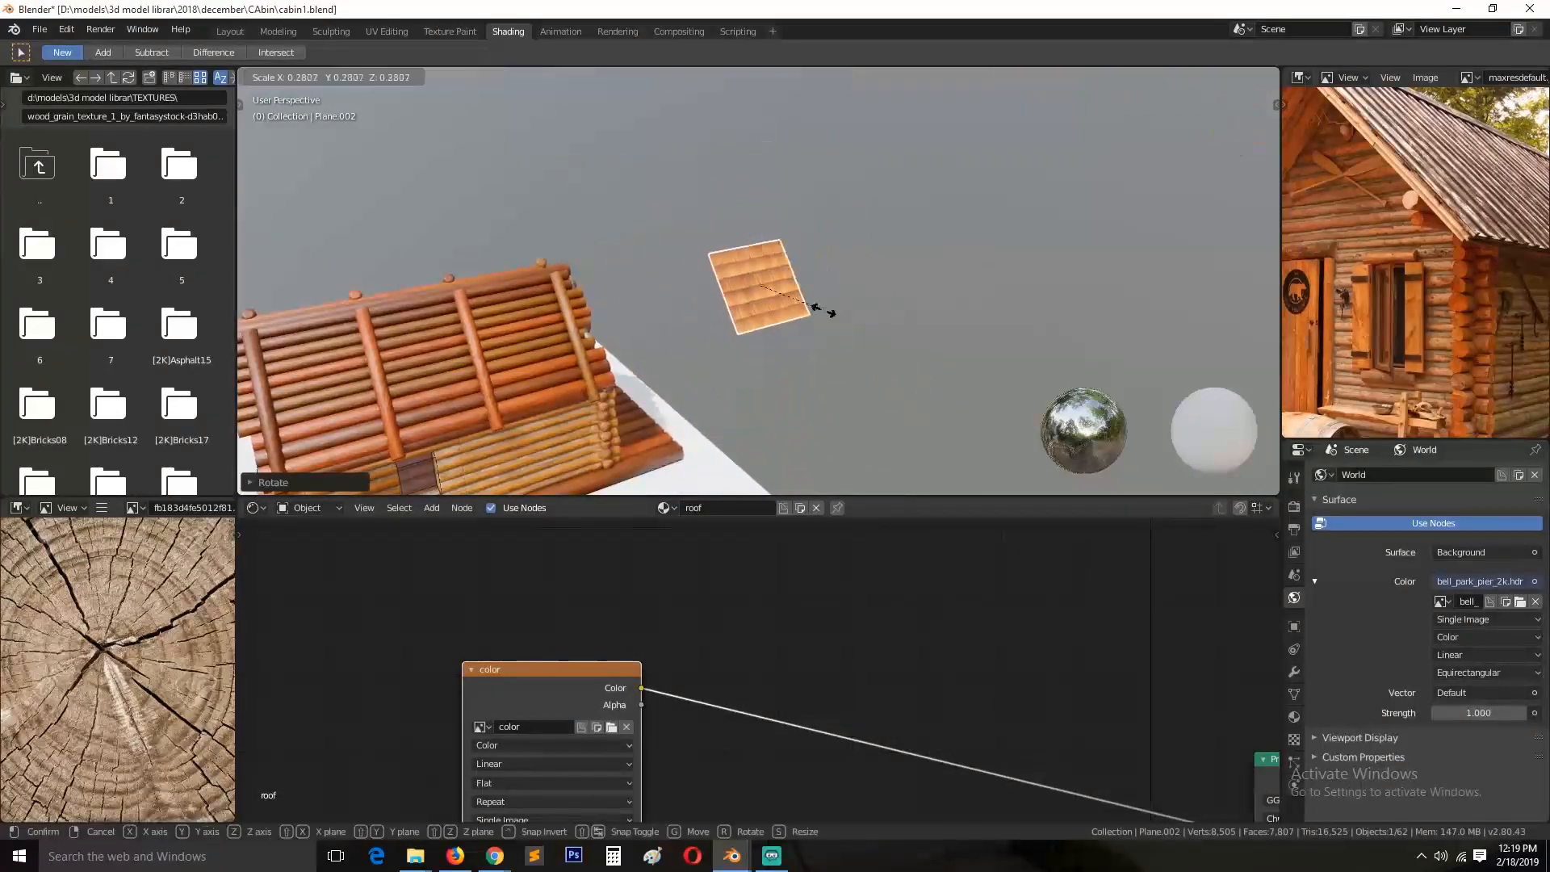
{"action": "left_click", "coordinate": [823, 310]}
{"action": "key", "text": "g"}
{"action": "key", "text": "y"}
{"action": "left_click", "coordinate": [502, 379]}
{"action": "scroll", "coordinate": [502, 379], "scroll_direction": "up", "scroll_amount": 4}
{"action": "middle_click_drag", "start_coordinate": [502, 380], "coordinate": [565, 363]}
{"action": "middle_click_drag", "start_coordinate": [565, 363], "coordinate": [733, 332], "text": "shift"}
{"action": "key", "text": "s"}
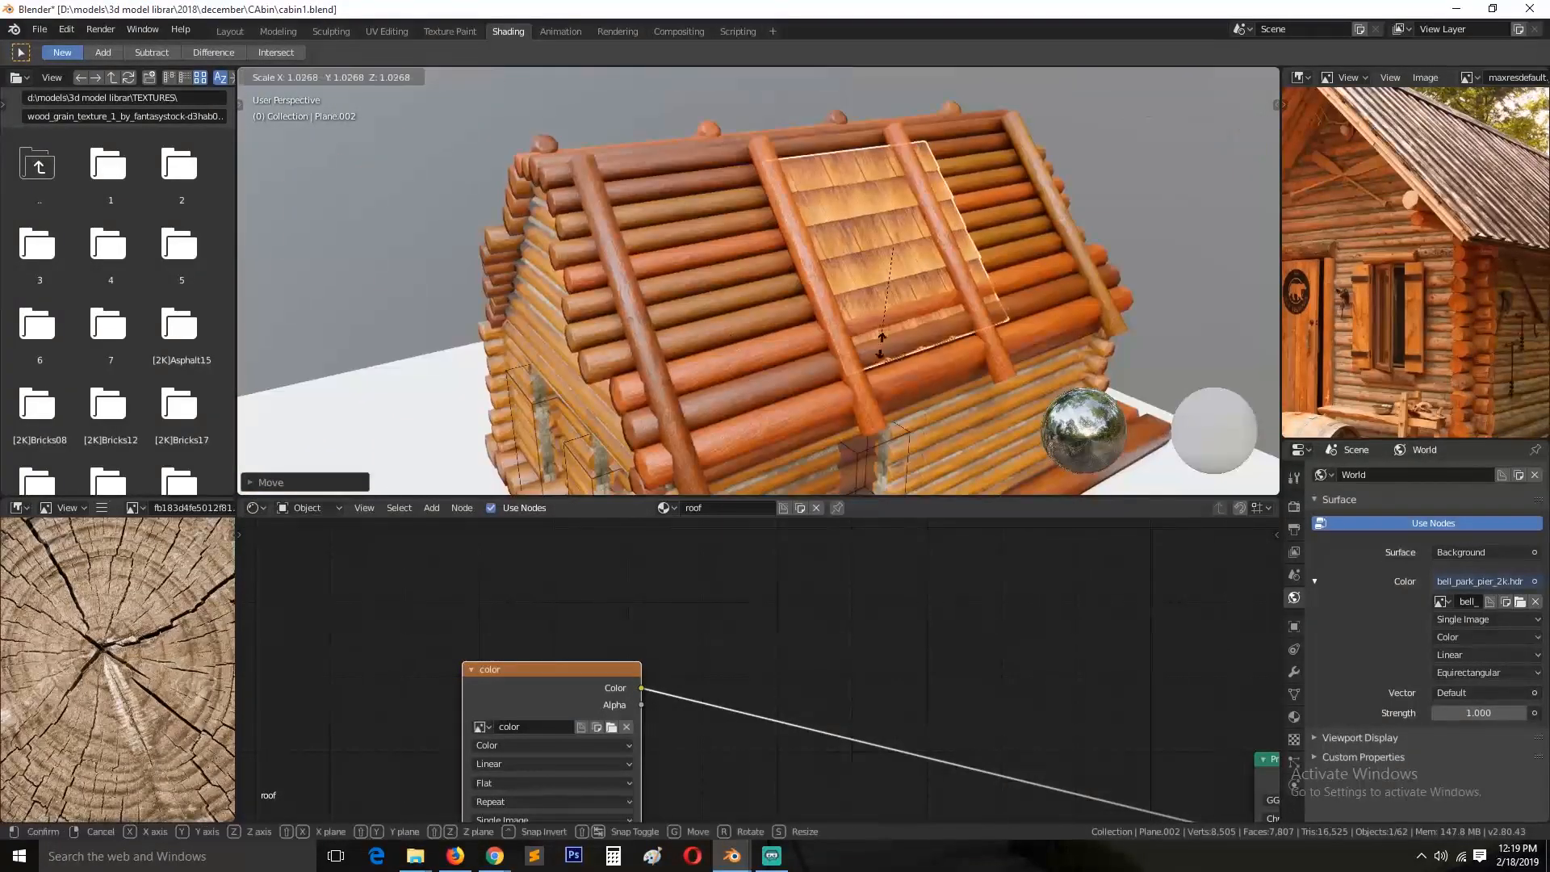
{"action": "left_click", "coordinate": [922, 327]}
{"action": "middle_click_drag", "start_coordinate": [922, 328], "coordinate": [982, 321]}
Step: Scale the shingle panel along its local Z axis and adjust its position on the roof slope, shifting it along global Y
{"action": "key", "text": "g"}
{"action": "left_click", "coordinate": [990, 313]}
{"action": "key", "text": "s"}
{"action": "key", "text": "z"}
{"action": "key", "text": "z"}
{"action": "left_click", "coordinate": [1232, 200]}
{"action": "key", "text": "g"}
{"action": "key", "text": "y"}
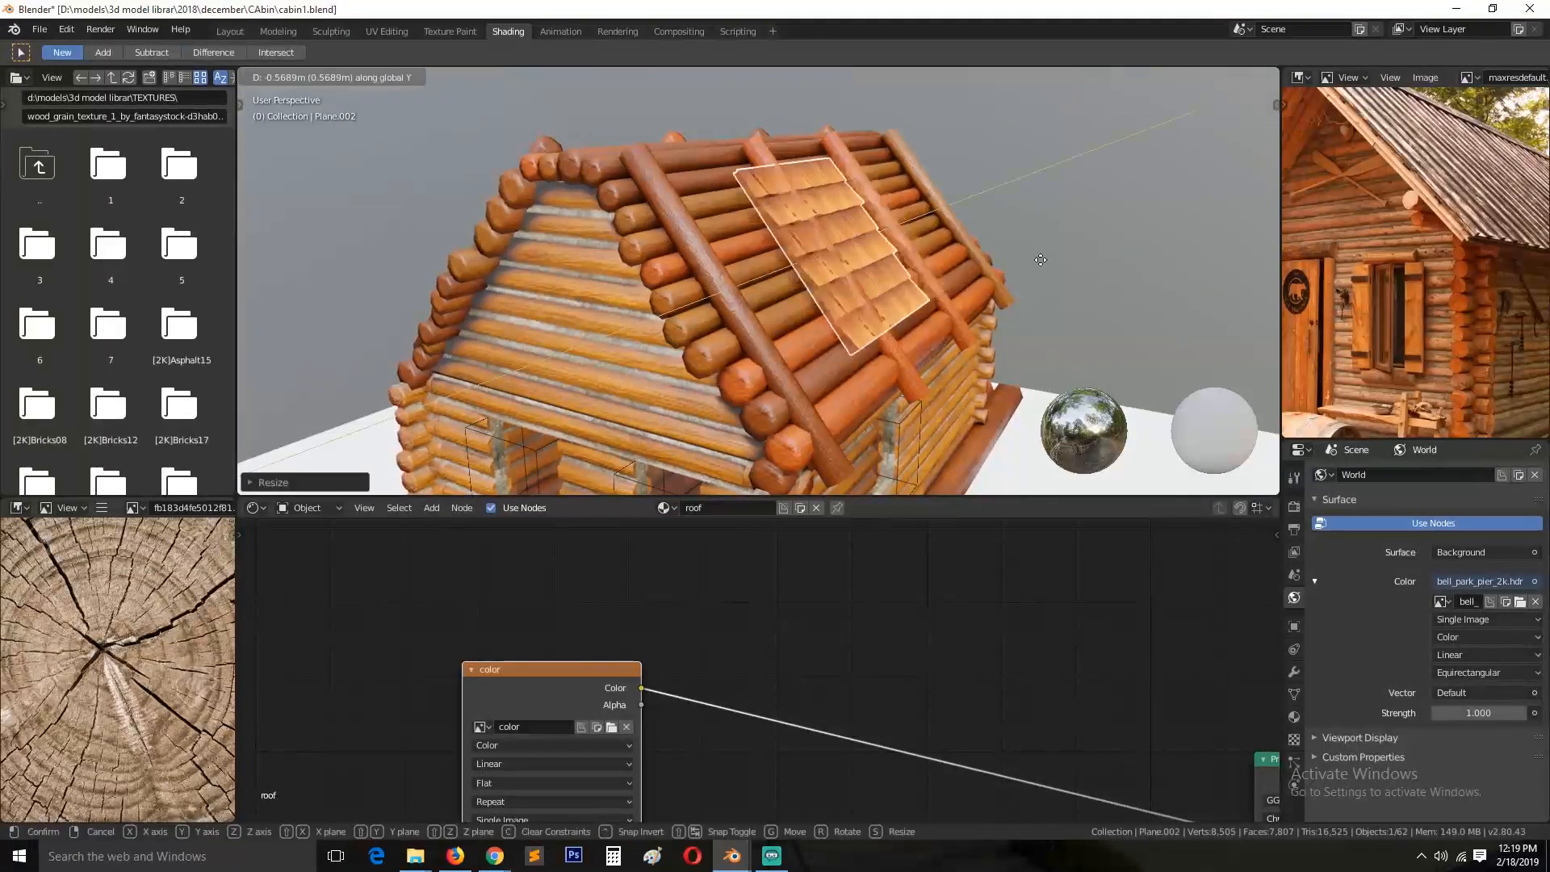
{"action": "left_click", "coordinate": [1009, 275]}
{"action": "mouse_move", "coordinate": [1009, 275]}
{"action": "middle_mouse_down"}
{"action": "mouse_move", "coordinate": [867, 236]}
{"action": "mouse_move", "coordinate": [1017, 291]}
{"action": "mouse_move", "coordinate": [933, 292]}
{"action": "mouse_move", "coordinate": [872, 274]}
{"action": "mouse_move", "coordinate": [1005, 265]}
{"action": "mouse_move", "coordinate": [996, 279]}
{"action": "mouse_move", "coordinate": [1031, 234]}
{"action": "mouse_move", "coordinate": [1038, 247]}
{"action": "middle_mouse_up"}
{"action": "key", "text": "z"}
{"action": "left_click", "coordinate": [1102, 250]}
Step: Reselect the shingle panel and mirror it along the Y axis
{"action": "key", "text": "alt+a"}
{"action": "scroll", "coordinate": [867, 236], "scroll_direction": "up", "scroll_amount": 4}
{"action": "left_click", "coordinate": [1017, 290]}
{"action": "scroll", "coordinate": [1017, 290], "scroll_direction": "down", "scroll_amount": 3}
{"action": "key", "text": "ctrl+m"}
{"action": "key", "text": "x"}
{"action": "key", "text": "y"}
{"action": "left_click", "coordinate": [872, 274]}
{"action": "left_click", "coordinate": [1198, 77]}
Step: Add an Array modifier to the shingle panel with a relative X offset of -1 and a count of 4
{"action": "scroll", "coordinate": [1015, 229], "scroll_direction": "down", "scroll_amount": 3}
{"action": "left_click", "coordinate": [1294, 672]}
{"action": "left_click", "coordinate": [1389, 476]}
{"action": "left_click", "coordinate": [1254, 515]}
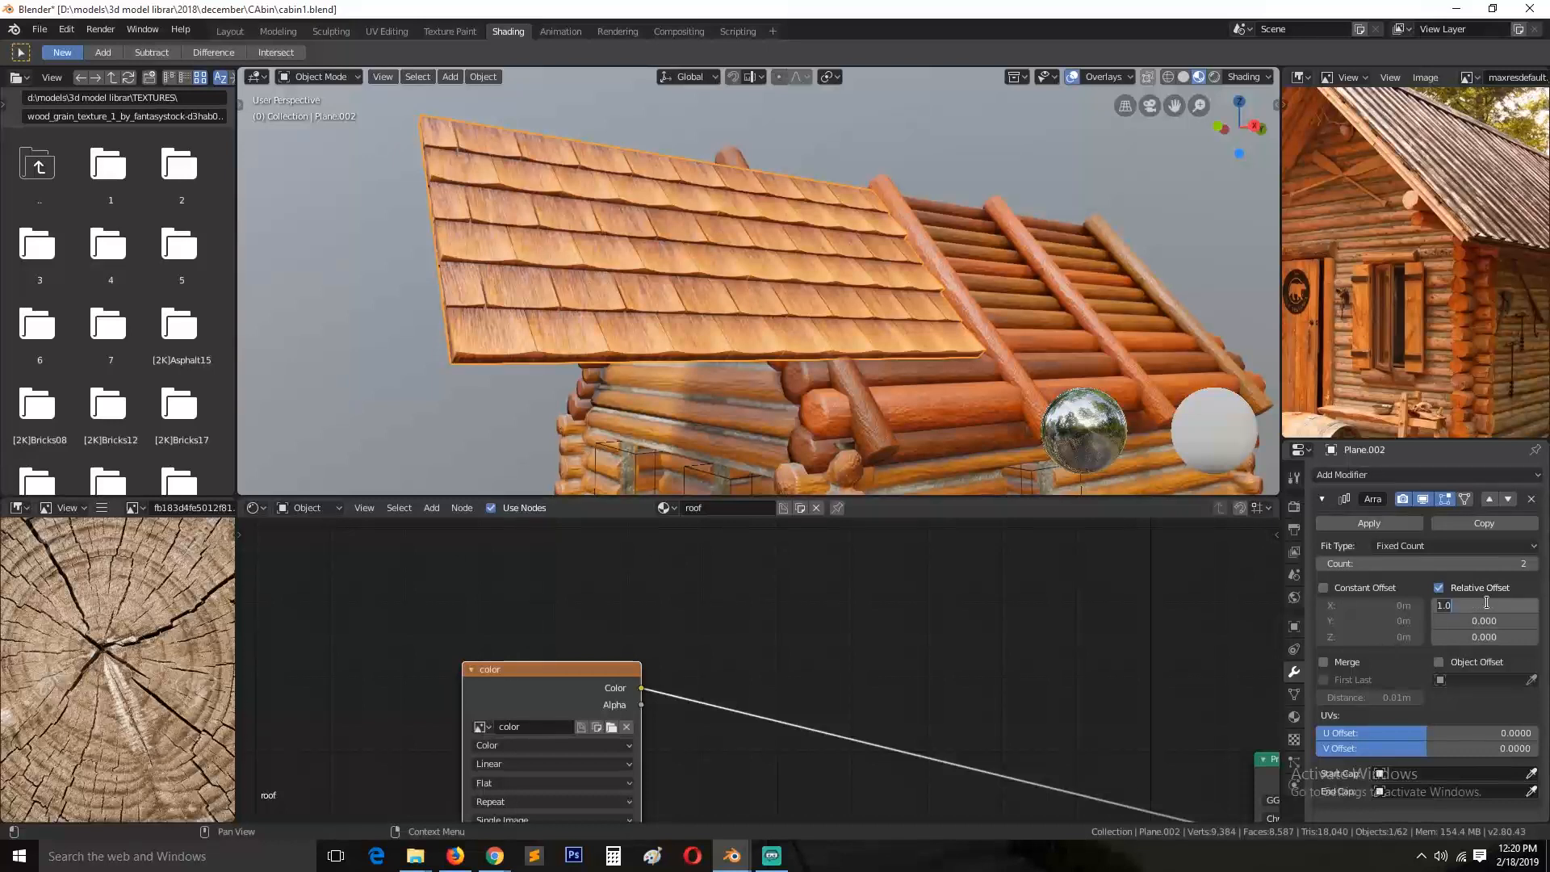
{"action": "type", "text": "-1"}
{"action": "key", "text": "Return"}
{"action": "left_click", "coordinate": [1533, 563]}
{"action": "left_click", "coordinate": [1533, 563]}
Step: Slide the arrayed shingles along the roof so they start at the front gable edge
{"action": "key", "text": "g"}
{"action": "left_click", "coordinate": [1059, 362]}
{"action": "middle_click_drag", "start_coordinate": [959, 327], "coordinate": [1059, 326]}
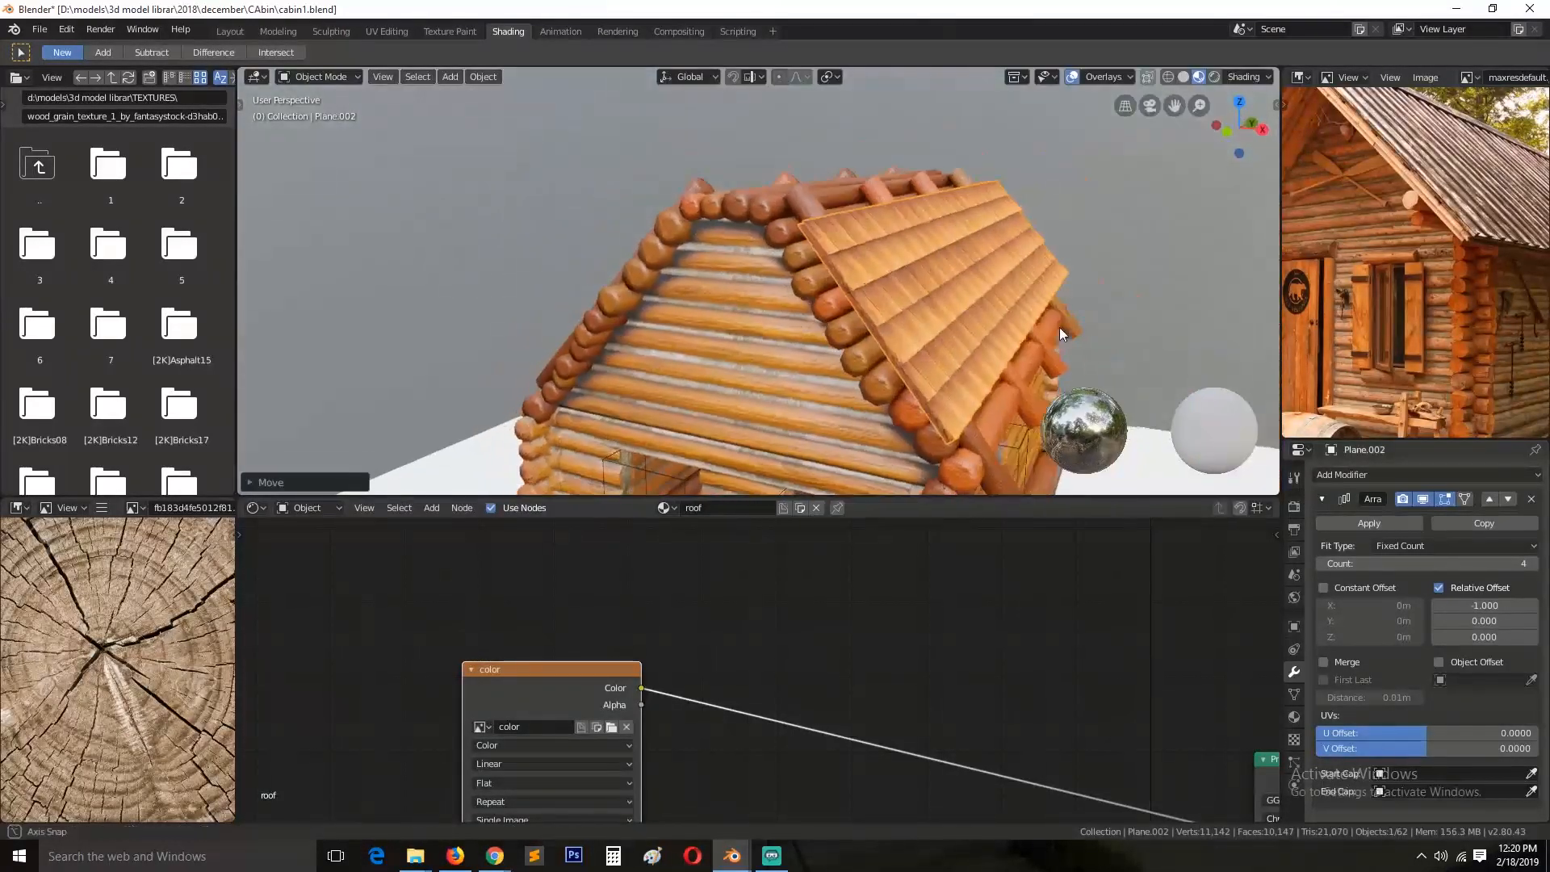
{"action": "key", "text": "g"}
{"action": "key", "text": "y"}
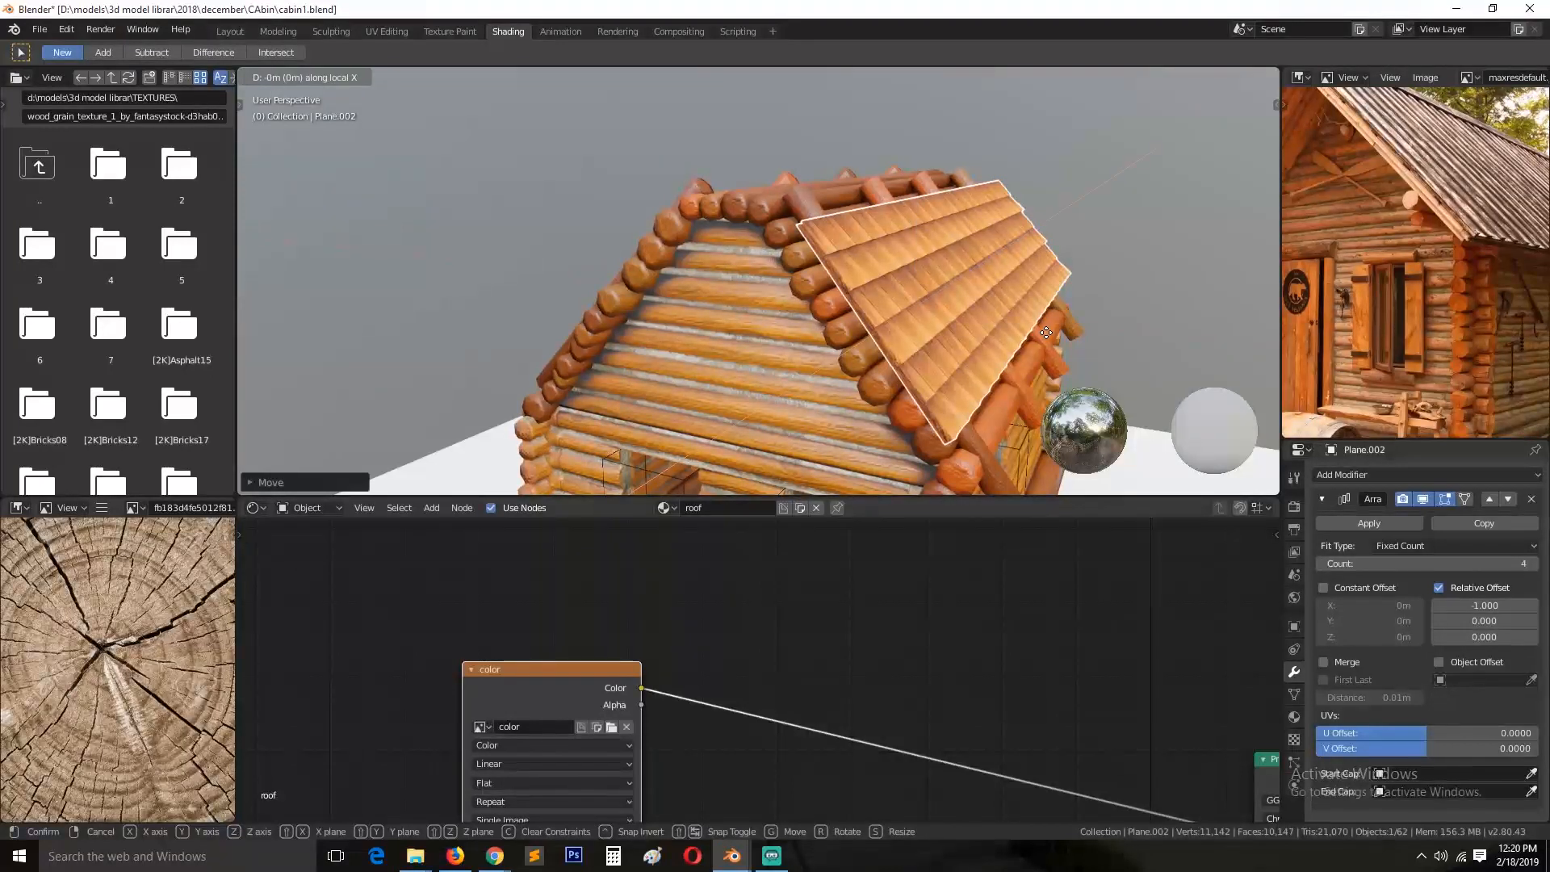
{"action": "left_click", "coordinate": [990, 299]}
{"action": "middle_click_drag", "start_coordinate": [989, 298], "coordinate": [957, 264]}
Step: Copy the Array modifier and set the copy's relative offset to X 0 and Y 1
{"action": "left_click", "coordinate": [1469, 525]}
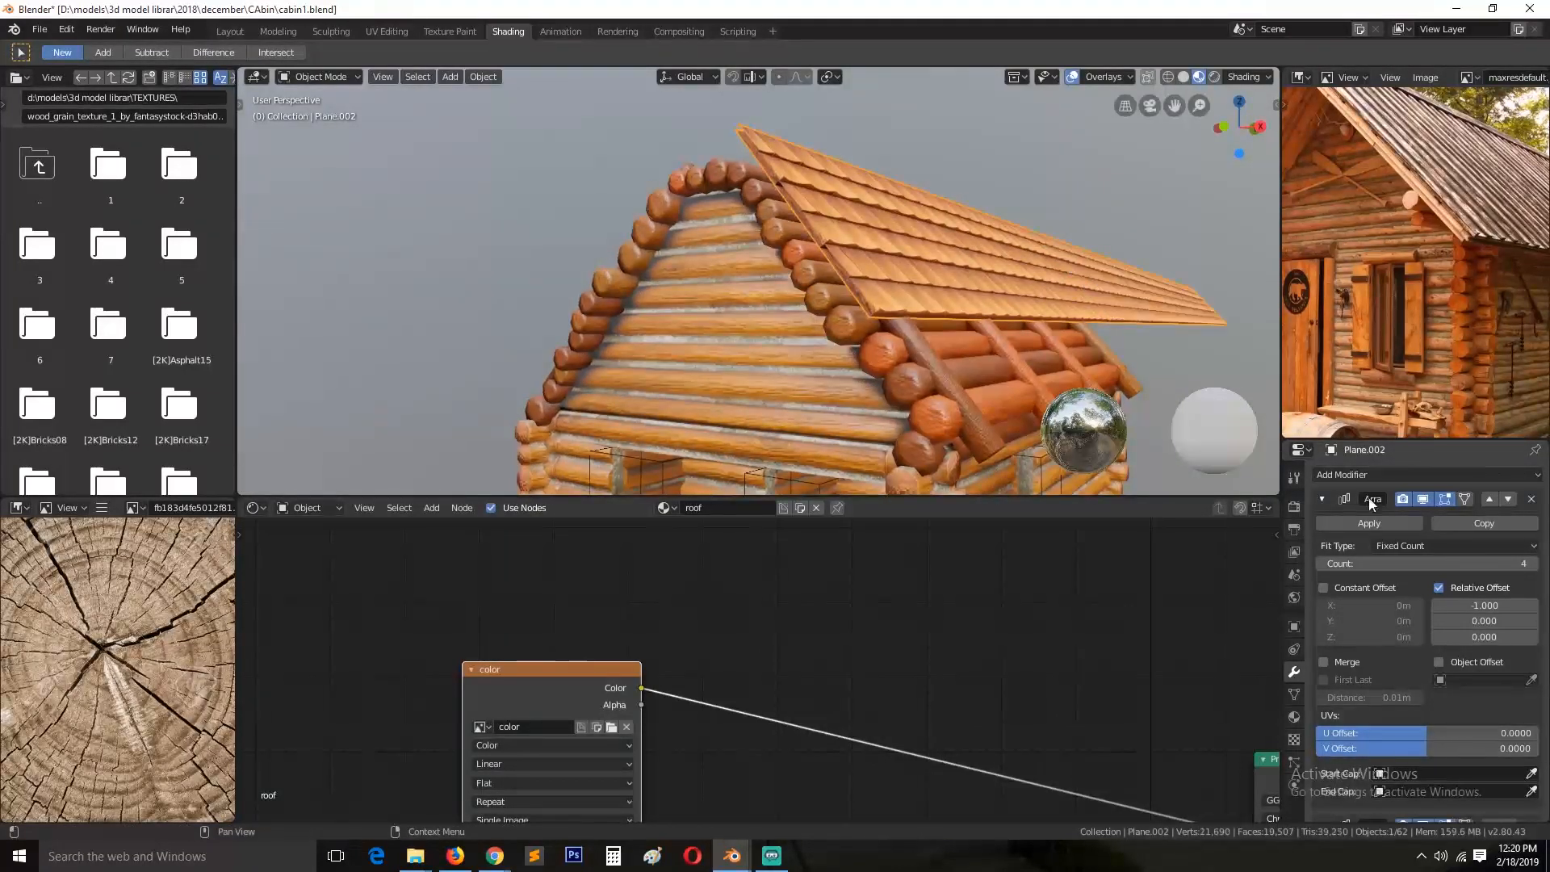
{"action": "left_click", "coordinate": [1324, 497]}
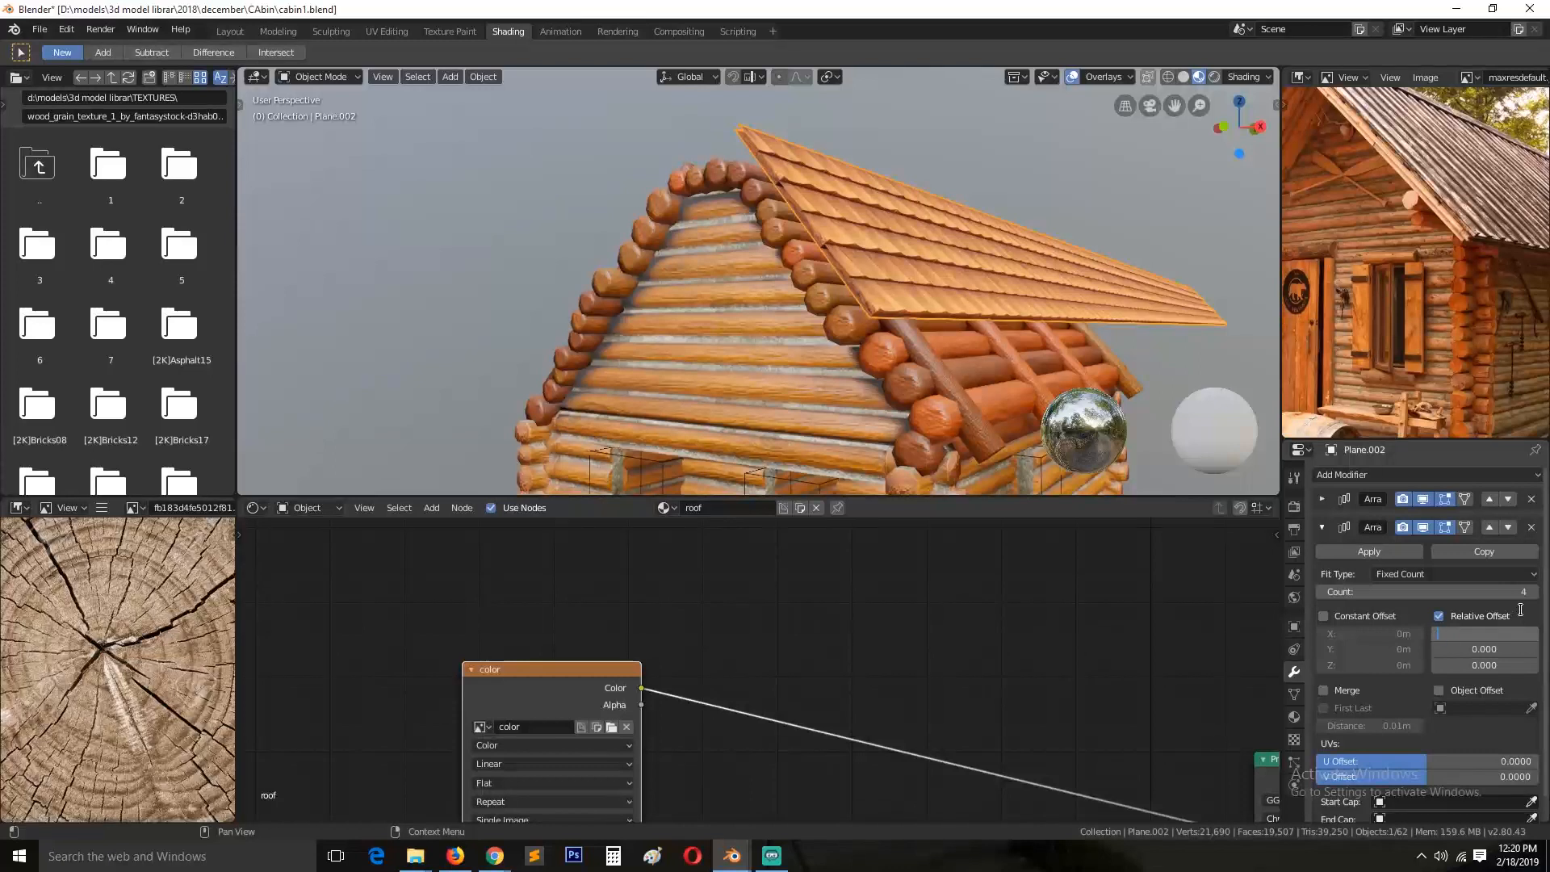
{"action": "type", "text": "0"}
{"action": "key", "text": "Tab"}
{"action": "type", "text": "1"}
{"action": "key", "text": "Return"}
Step: In the front view, slide the arrayed shingles along their local Y axis down the right roof slope
{"action": "key", "text": "KP_1"}
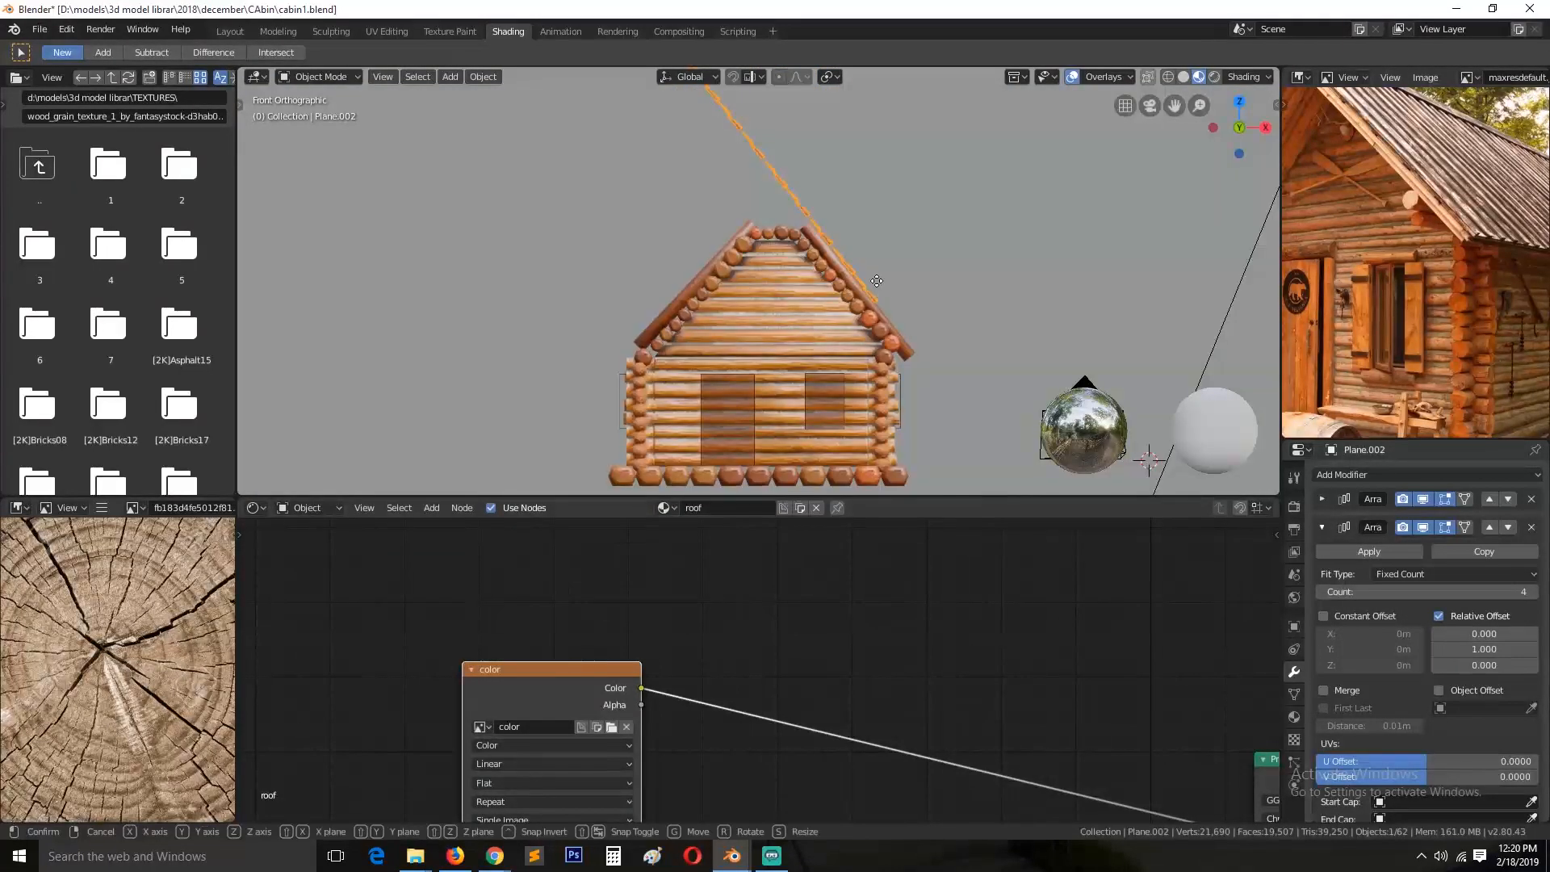
{"action": "key", "text": "z"}
{"action": "key", "text": "z"}
{"action": "key", "text": "y"}
{"action": "key", "text": "y"}
{"action": "left_click", "coordinate": [939, 367]}
{"action": "middle_click_drag", "start_coordinate": [938, 368], "coordinate": [969, 452]}
{"action": "key", "text": "s"}
{"action": "key", "text": "y"}
{"action": "key", "text": "y"}
{"action": "right_click", "coordinate": [889, 379]}
Step: Set the second Array modifier's count to 2 and check the slope coverage from the front
{"action": "left_click", "coordinate": [1322, 592]}
{"action": "left_click", "coordinate": [1322, 592]}
{"action": "key", "text": "KP_1"}
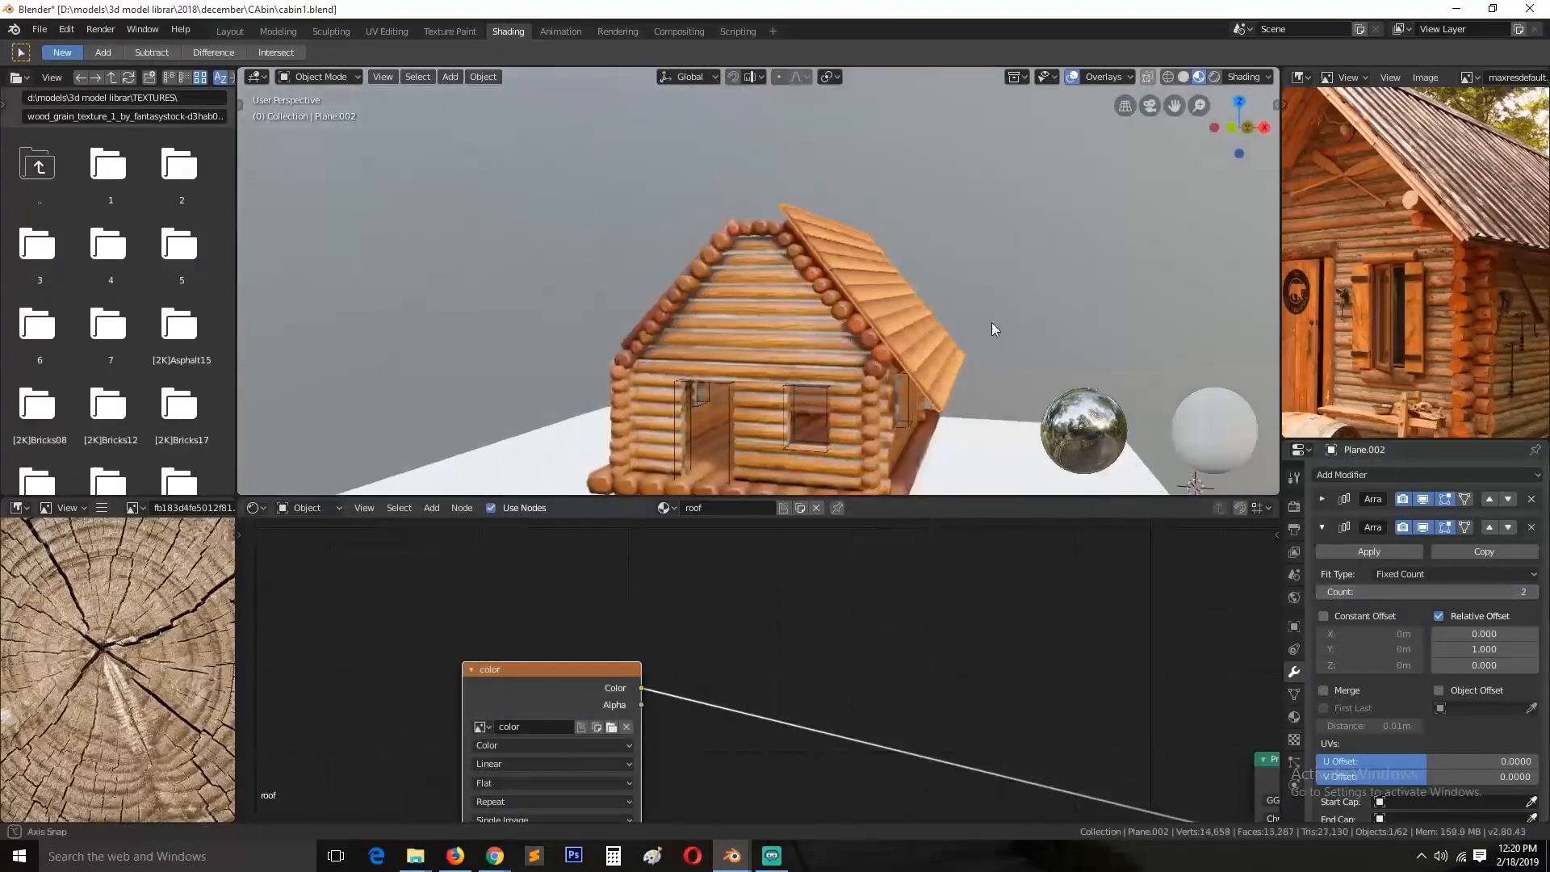
{"action": "scroll", "coordinate": [1004, 322], "scroll_direction": "up", "scroll_amount": 3}
{"action": "scroll", "coordinate": [995, 319], "scroll_direction": "down", "scroll_amount": 1}
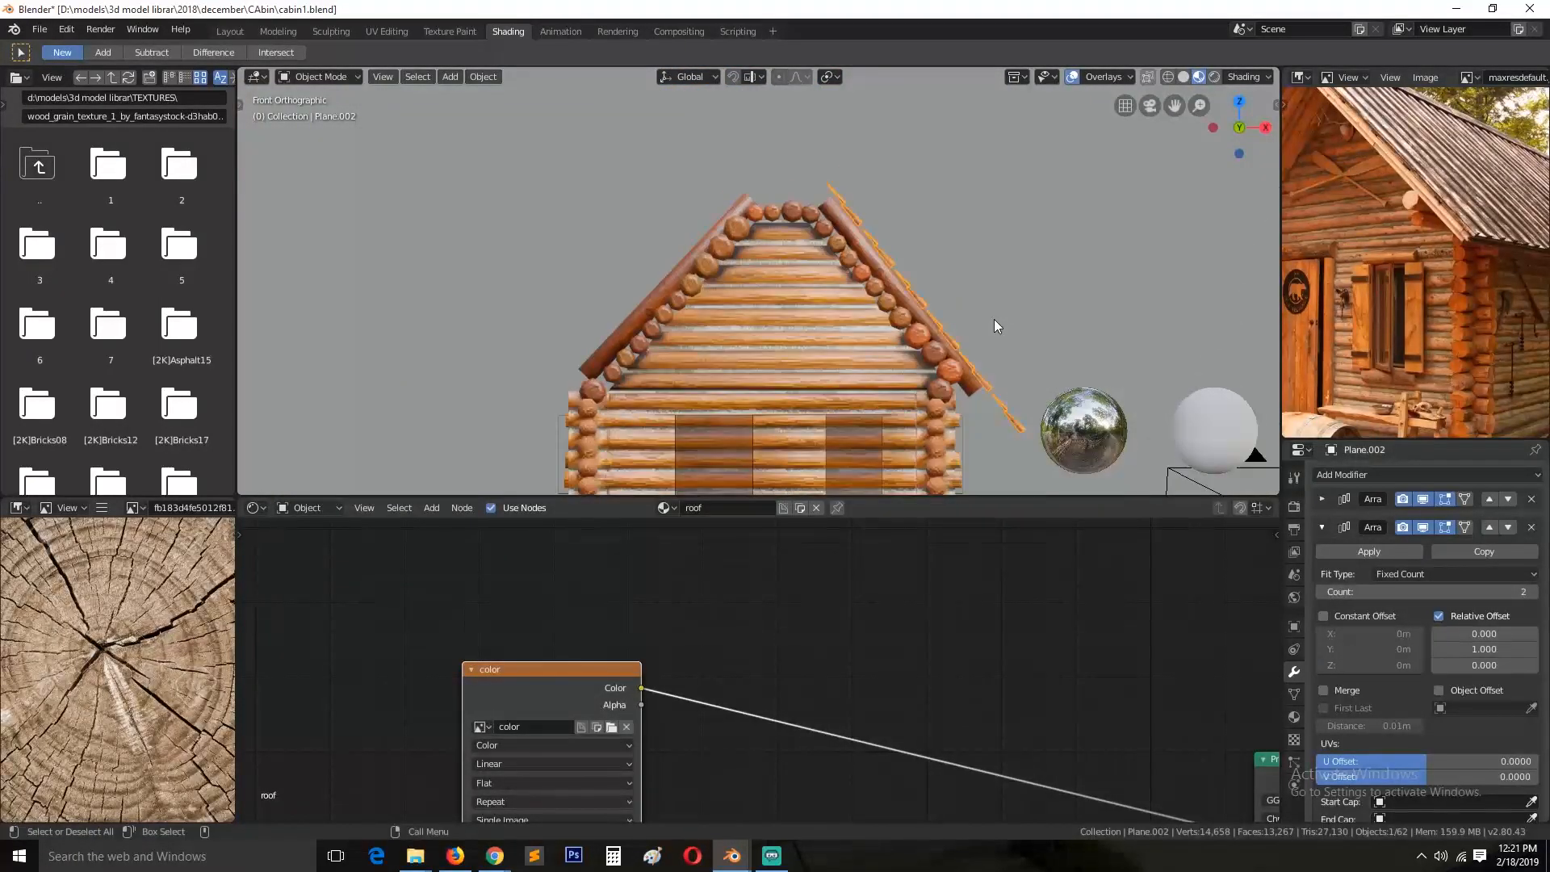
{"action": "scroll", "coordinate": [990, 309], "scroll_direction": "down", "scroll_amount": 2}
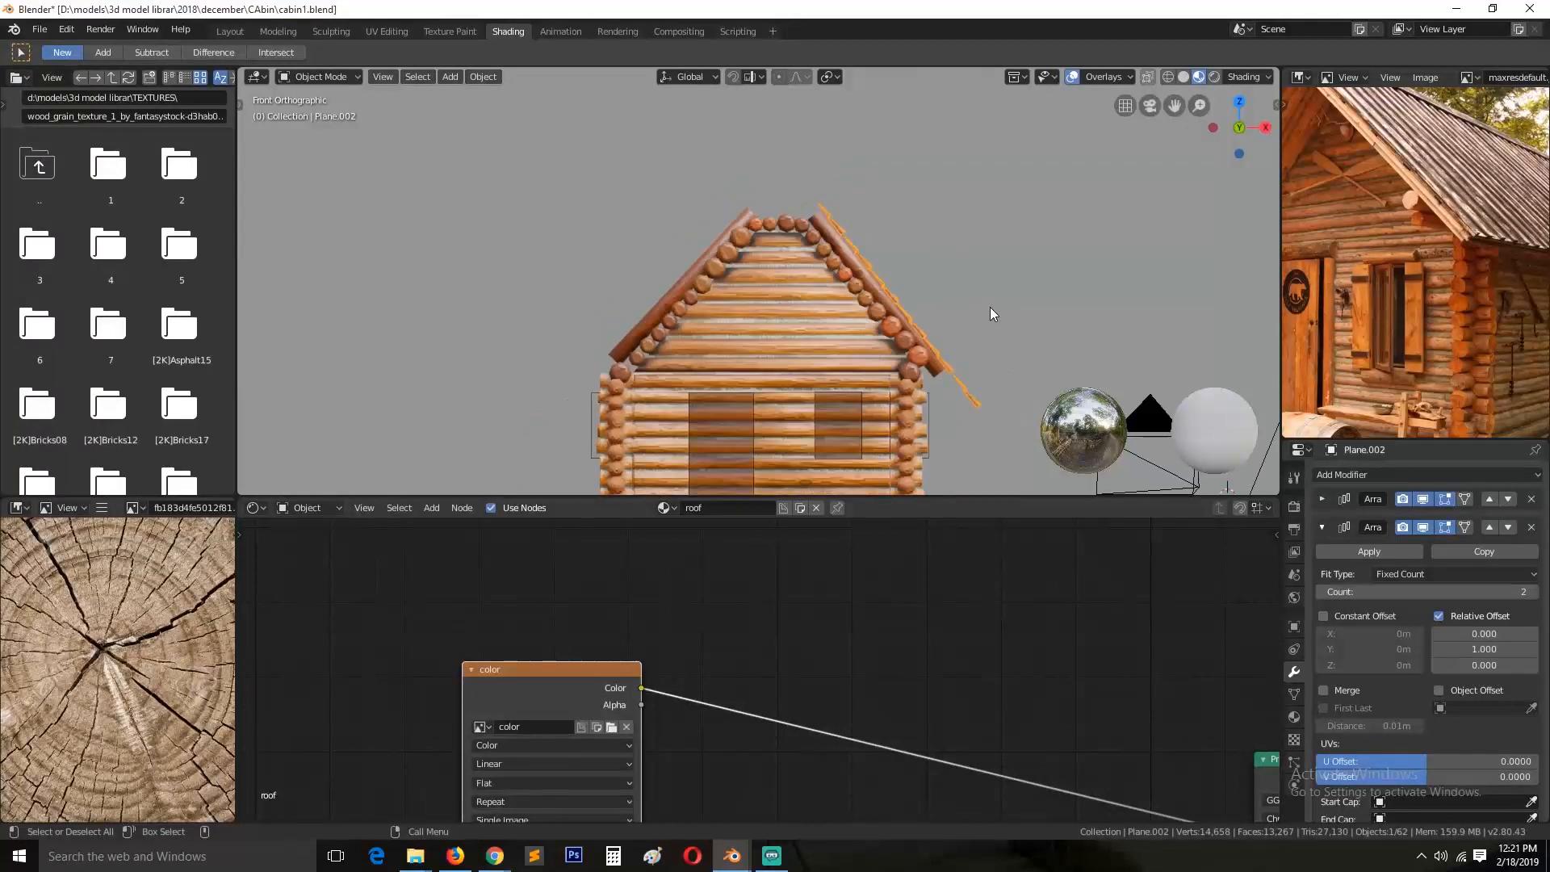
Step: Duplicate the arrayed shingle covering and move the copy about -1.96 m along X
{"action": "key", "text": "shift+d"}
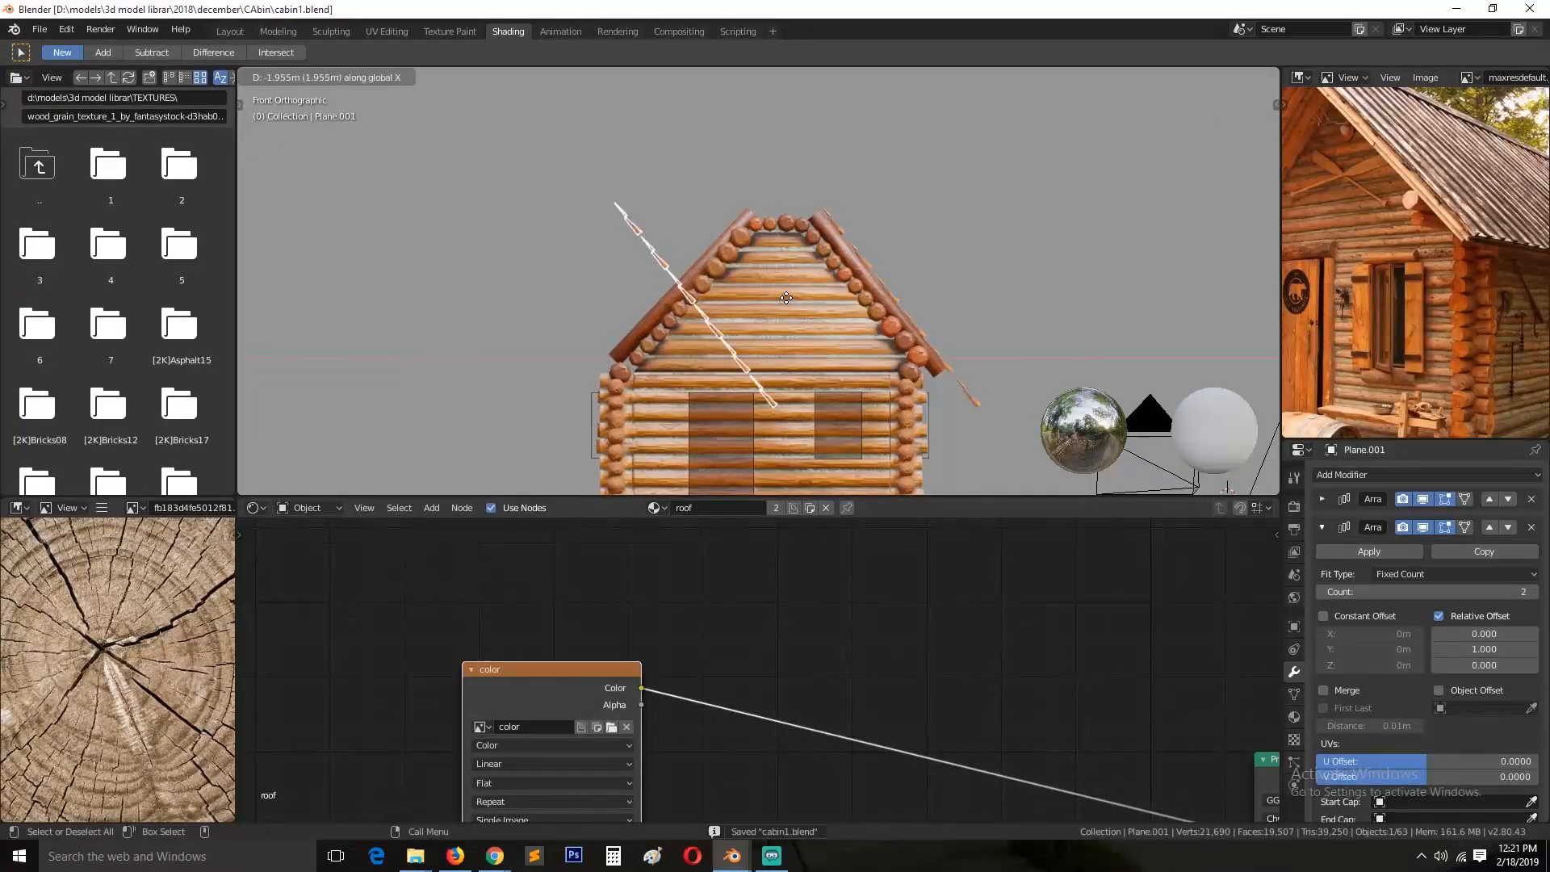
{"action": "left_click", "coordinate": [786, 297]}
{"action": "key", "text": "ctrl+m"}
{"action": "key", "text": "x"}
{"action": "right_click", "coordinate": [786, 298]}
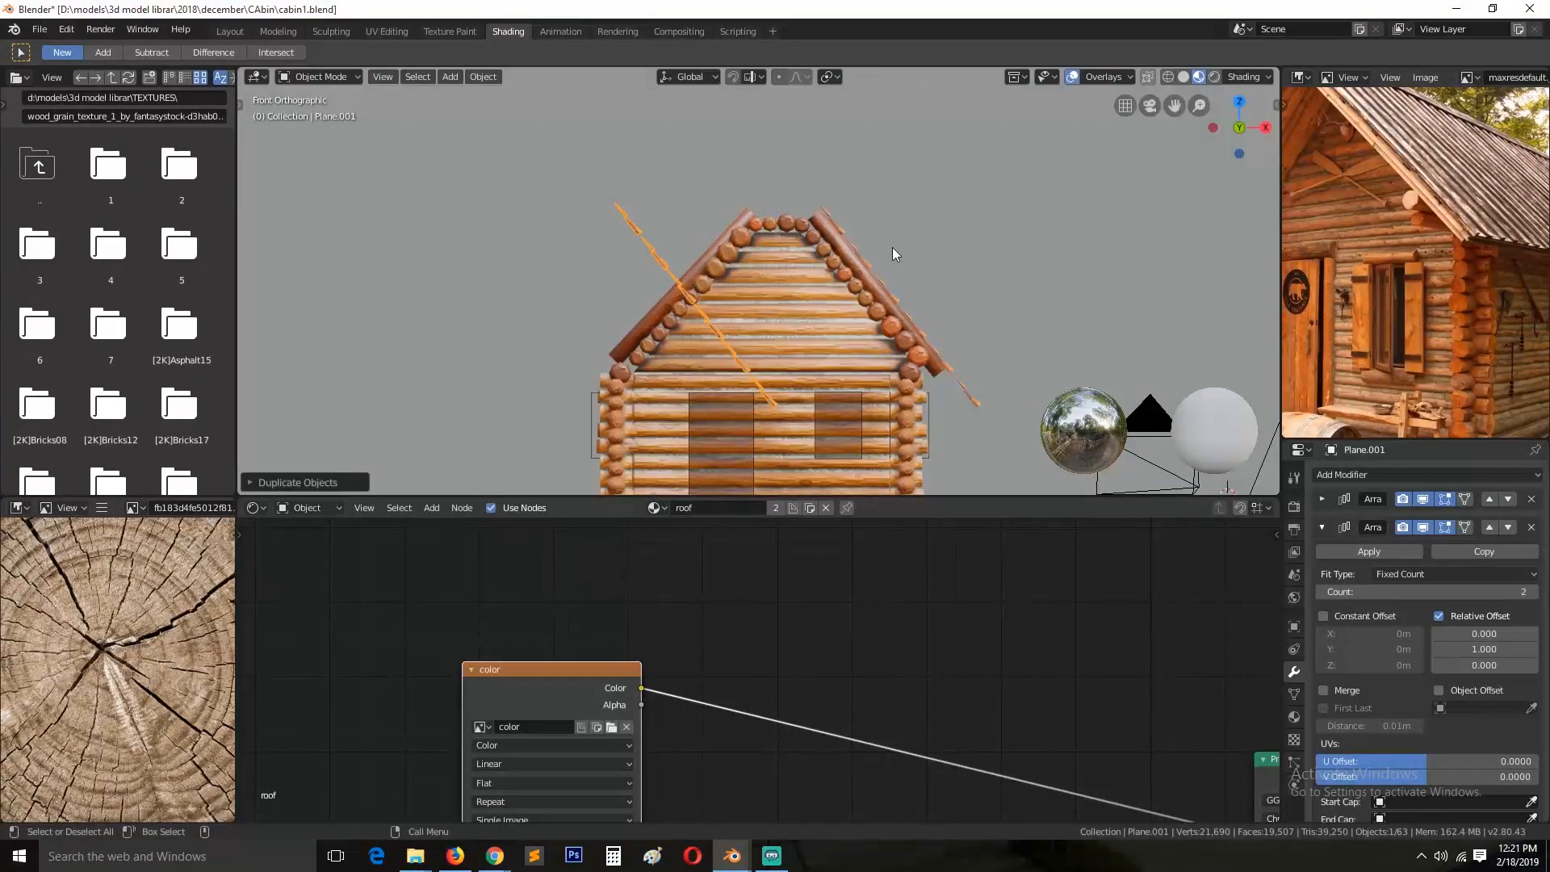
Step: Rotate the duplicated shingle covering 180° about Z and move it onto the cabin's left roof slope
{"action": "type", "text": "rz180"}
{"action": "key", "text": "Return"}
{"action": "key", "text": "g"}
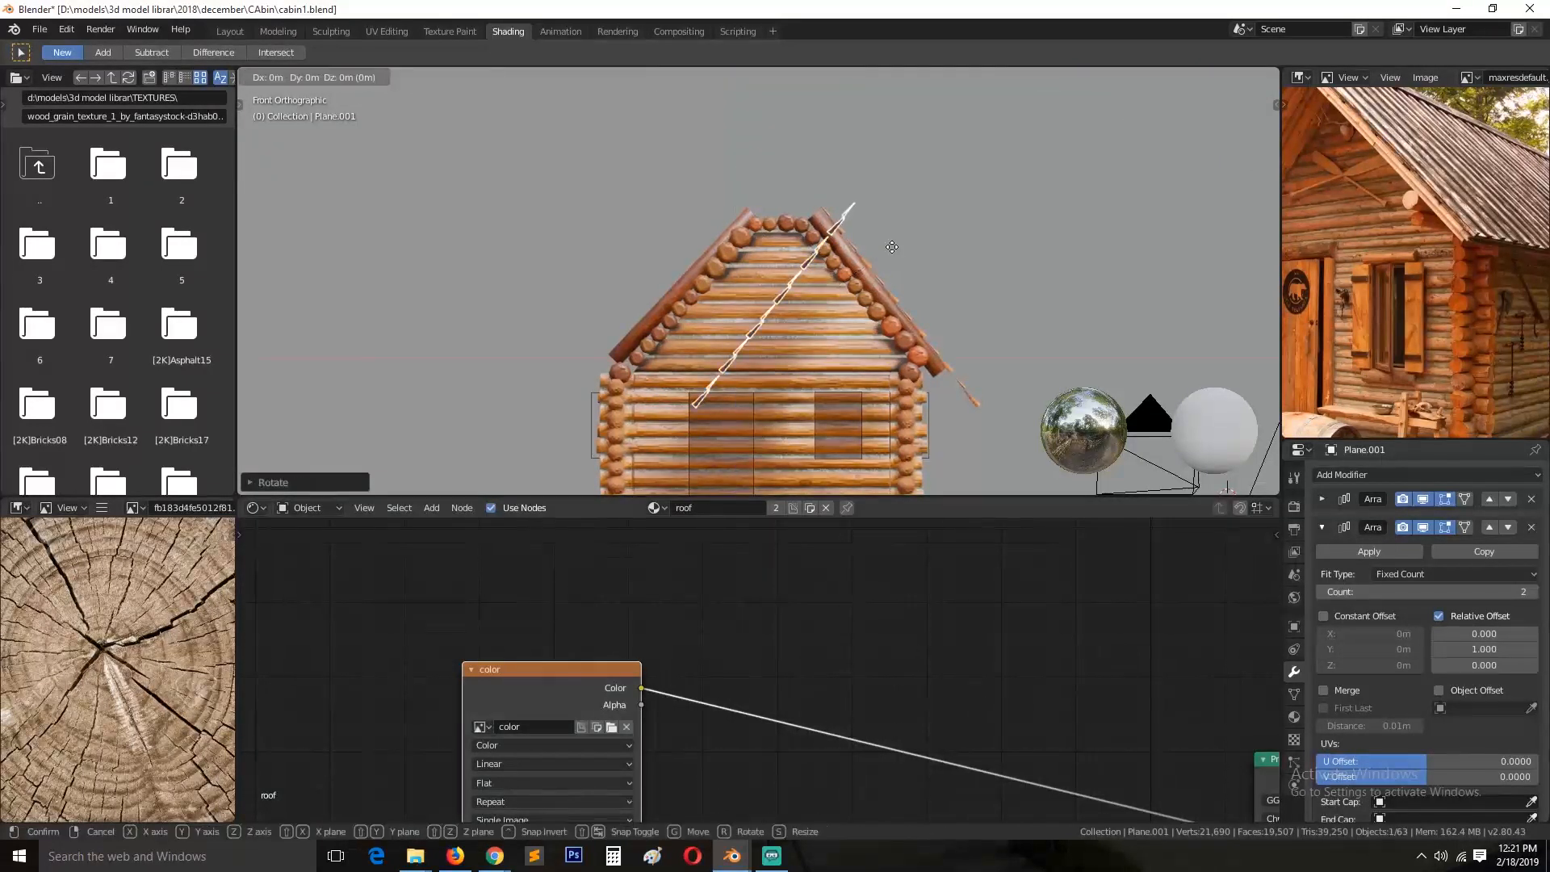
{"action": "left_click", "coordinate": [775, 255]}
Step: Tilt the duplicated shingle covering slightly so it lies parallel to the left roof slope
{"action": "scroll", "coordinate": [841, 241], "scroll_direction": "up", "scroll_amount": 2}
{"action": "key", "text": "r"}
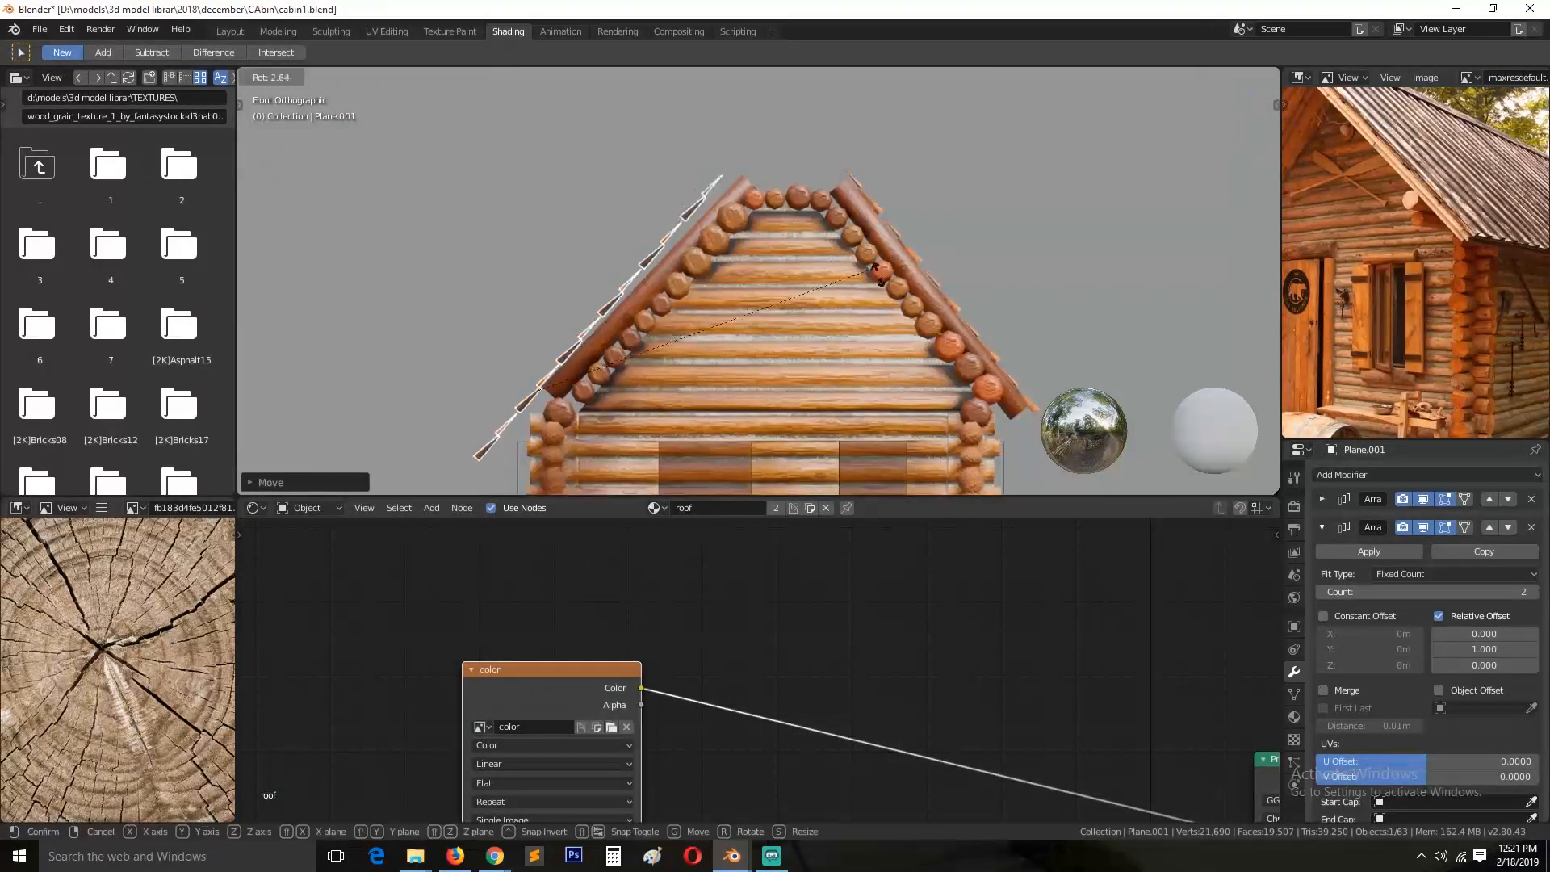
{"action": "left_click", "coordinate": [884, 279]}
{"action": "scroll", "coordinate": [587, 366], "scroll_direction": "down", "scroll_amount": 1}
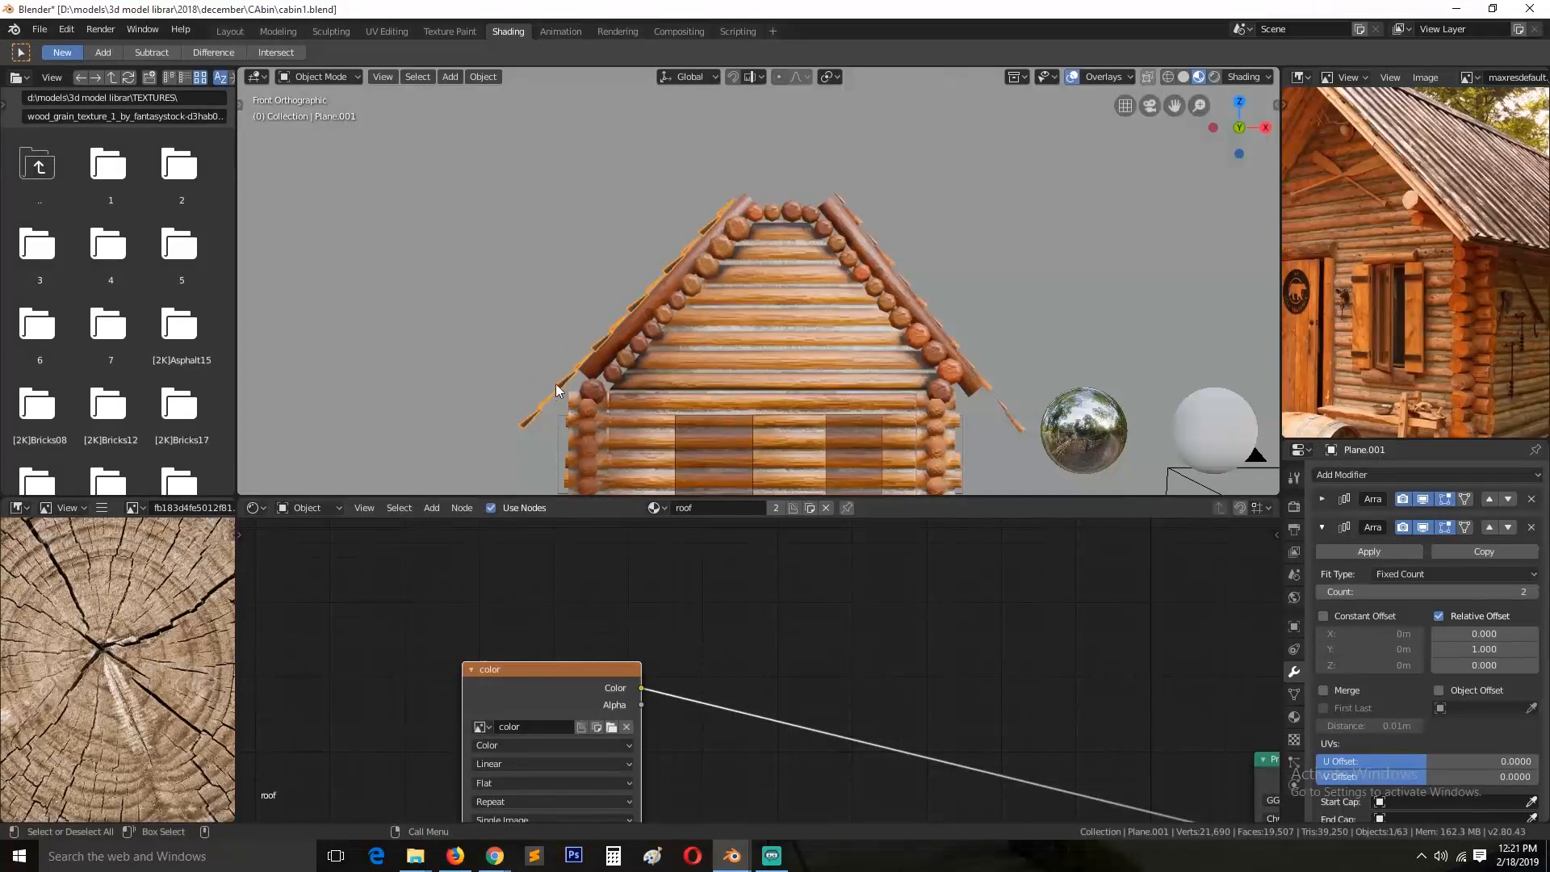
Step: Move the duplicated shingle covering onto the left roof slope and align it along Y with the cabin's length
{"action": "key", "text": "g"}
{"action": "left_click", "coordinate": [579, 370]}
{"action": "middle_click_drag", "start_coordinate": [579, 370], "coordinate": [826, 389]}
{"action": "scroll", "coordinate": [827, 389], "scroll_direction": "down", "scroll_amount": 3}
{"action": "key", "text": "g"}
{"action": "key", "text": "y"}
{"action": "left_click", "coordinate": [729, 323]}
{"action": "middle_click_drag", "start_coordinate": [729, 322], "coordinate": [775, 266]}
{"action": "scroll", "coordinate": [580, 303], "scroll_direction": "up", "scroll_amount": 3}
{"action": "scroll", "coordinate": [778, 268], "scroll_direction": "down", "scroll_amount": 1}
Step: Insert a Mix node between the roof material's color texture and Base Color, set its factor to 1.000, and save the file
{"action": "left_click", "coordinate": [801, 265]}
{"action": "middle_click_drag", "start_coordinate": [783, 697], "coordinate": [728, 583]}
{"action": "key", "text": "shift+a"}
{"action": "mouse_move", "coordinate": [708, 686]}
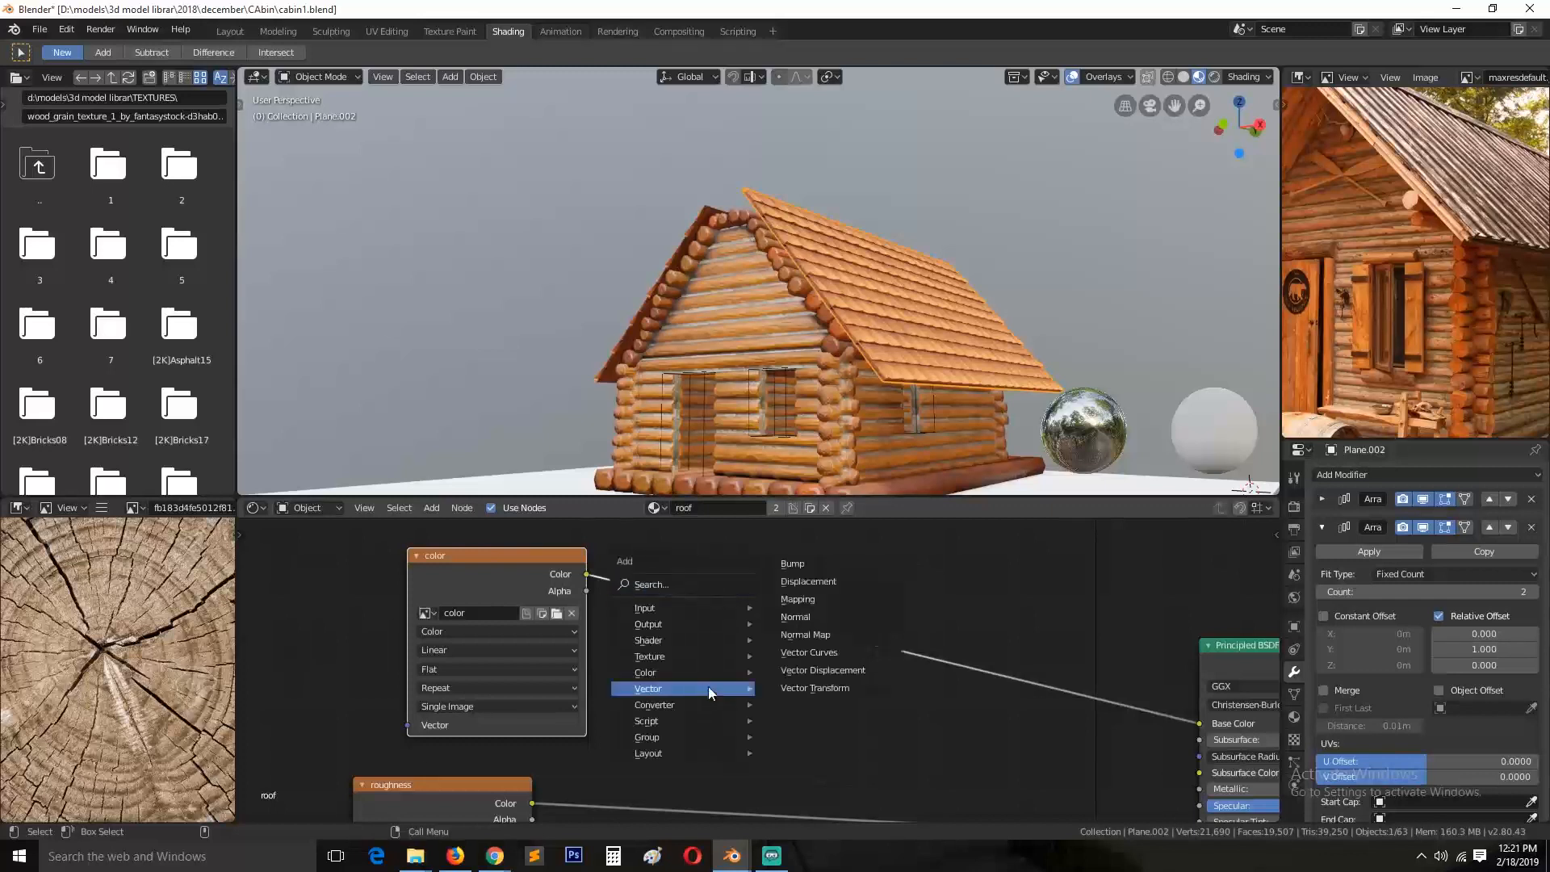
{"action": "left_click", "coordinate": [823, 760]}
{"action": "left_click", "coordinate": [874, 699]}
{"action": "left_click_drag", "start_coordinate": [875, 699], "coordinate": [925, 694]}
{"action": "scroll", "coordinate": [936, 363], "scroll_direction": "up", "scroll_amount": 3}
{"action": "middle_click_drag", "start_coordinate": [943, 357], "coordinate": [839, 477]}
{"action": "key", "text": "ctrl+s"}
Step: Darken the Mix node's Color2 to a dark grey and deselect the roof covering
{"action": "scroll", "coordinate": [742, 307], "scroll_direction": "down", "scroll_amount": 2}
{"action": "left_click", "coordinate": [902, 733]}
{"action": "left_click_drag", "start_coordinate": [1012, 564], "coordinate": [1012, 612]}
{"action": "middle_click_drag", "start_coordinate": [815, 323], "coordinate": [775, 331]}
{"action": "key", "text": "alt+a"}
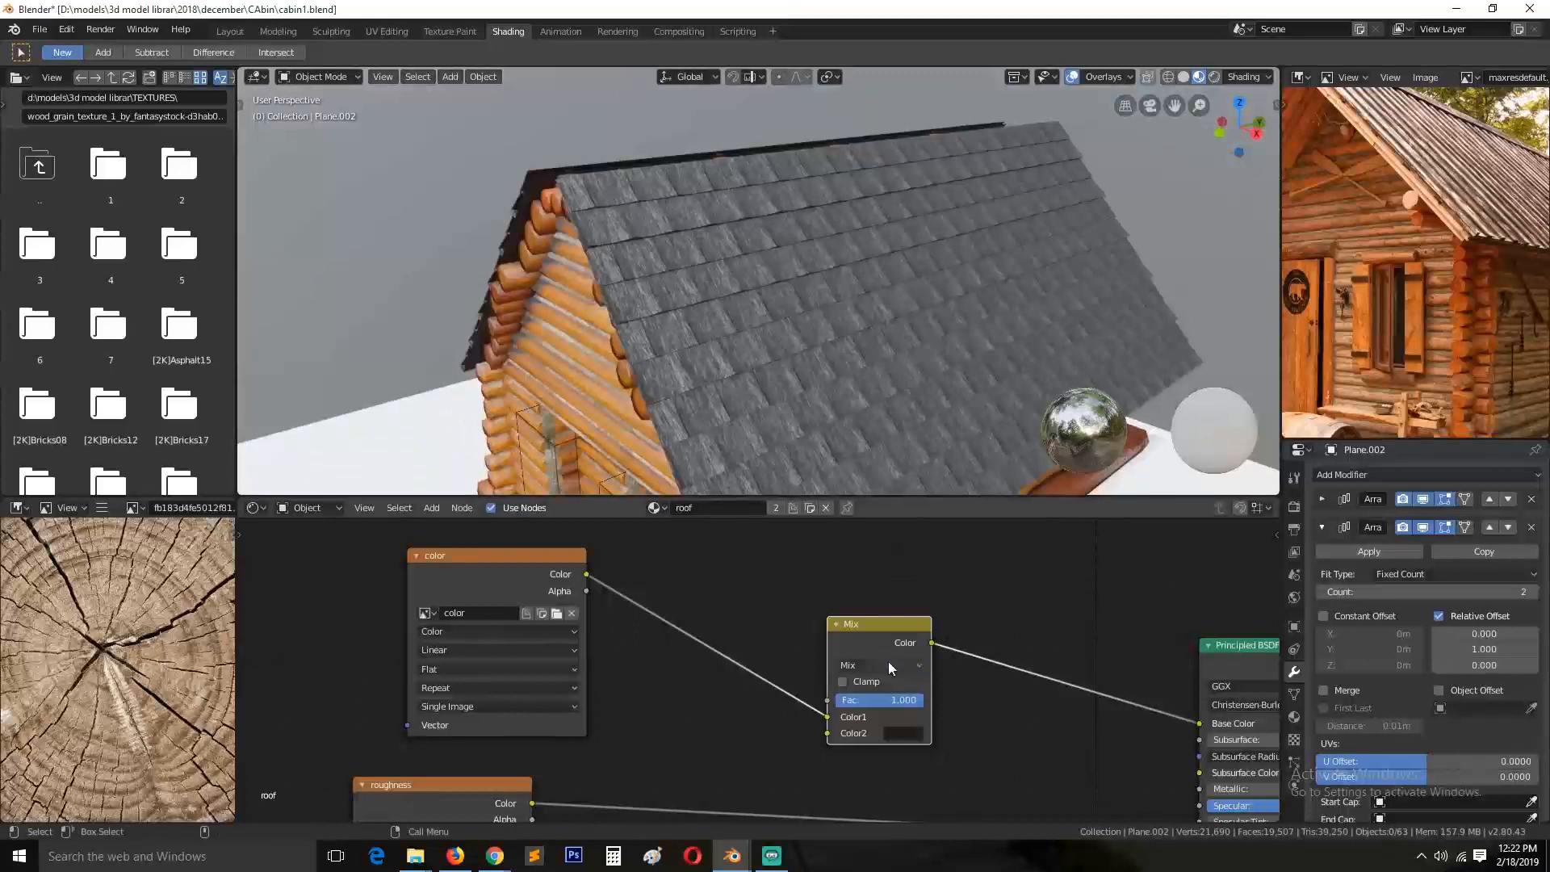
Step: Try the Soft Light blend type on the roof material's Mix node
{"action": "left_click", "coordinate": [888, 665]}
{"action": "left_click", "coordinate": [871, 475]}
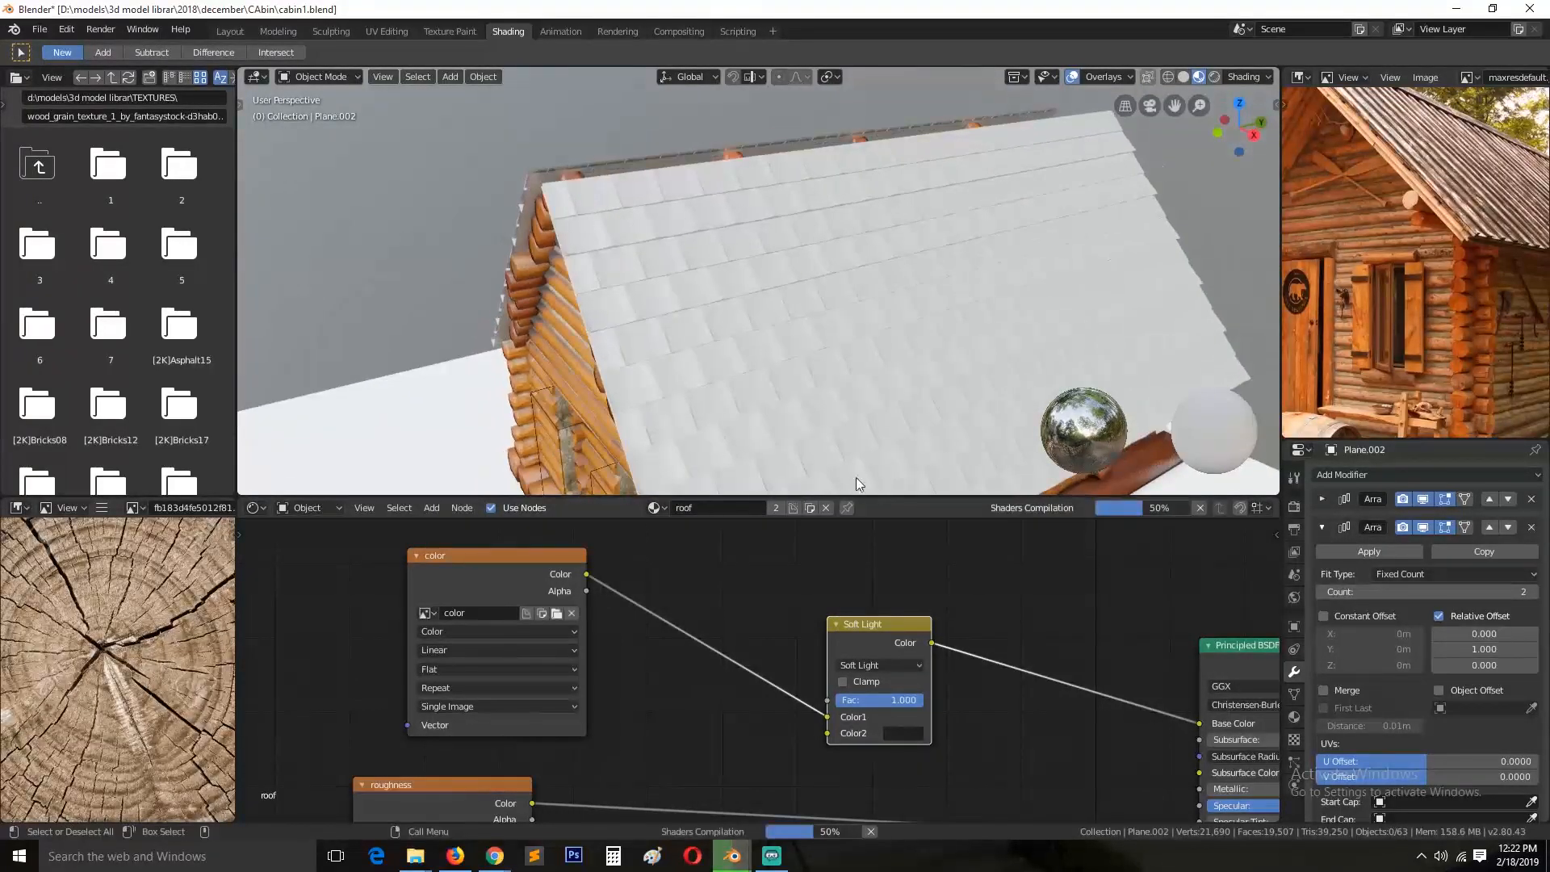
{"action": "scroll", "coordinate": [802, 352], "scroll_direction": "up", "scroll_amount": 3}
Step: Set the mix node's blend type to Multiply and adjust its Color2 to a grey that keeps the shingles dark brown
{"action": "left_click", "coordinate": [888, 665]}
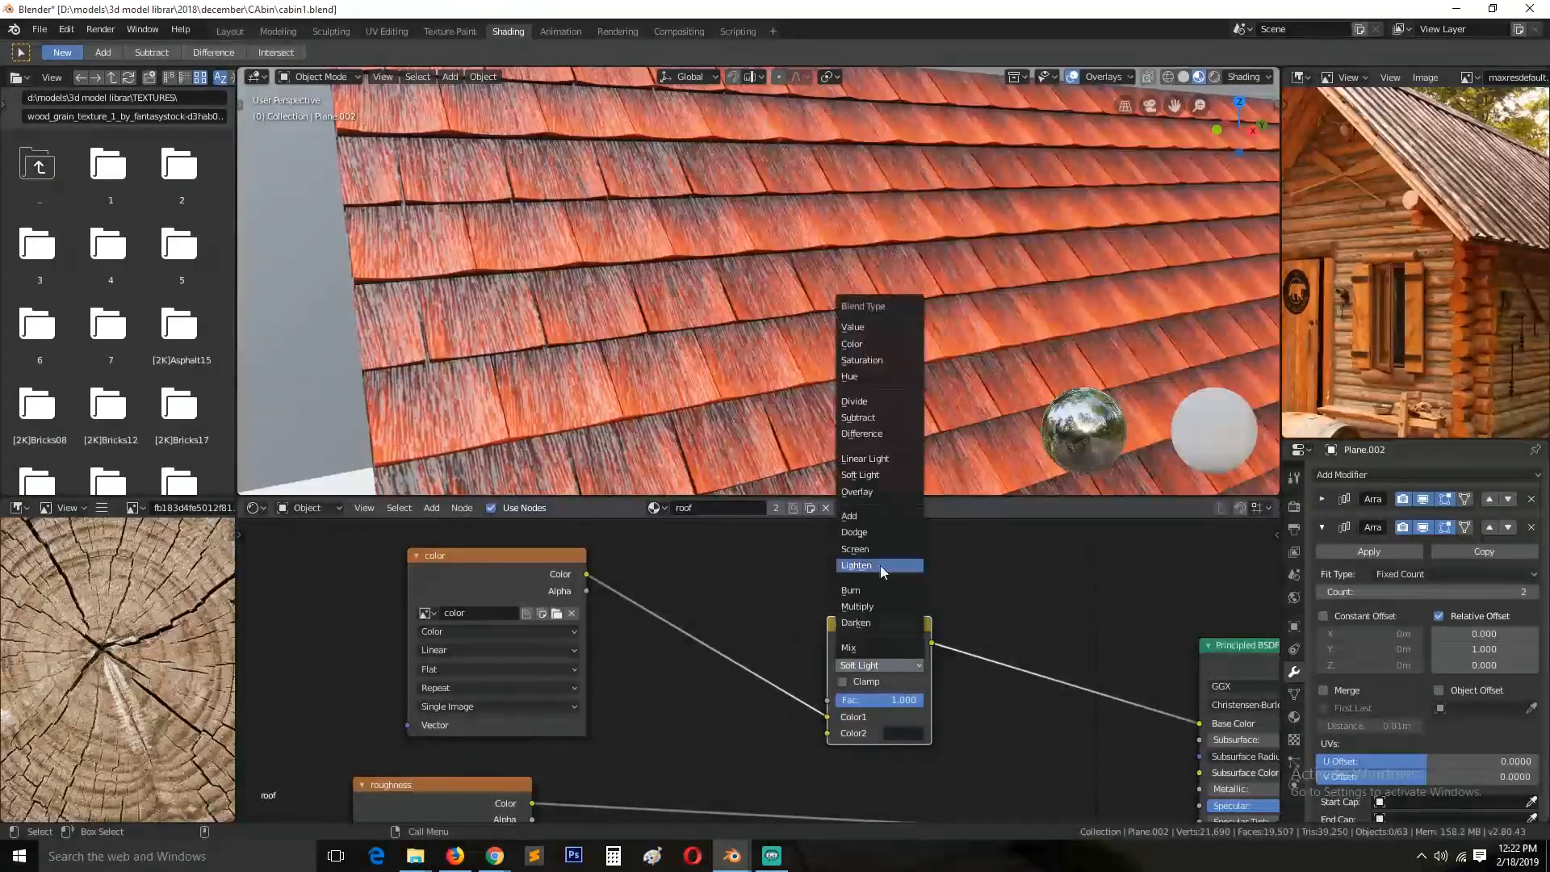
{"action": "left_click", "coordinate": [877, 606]}
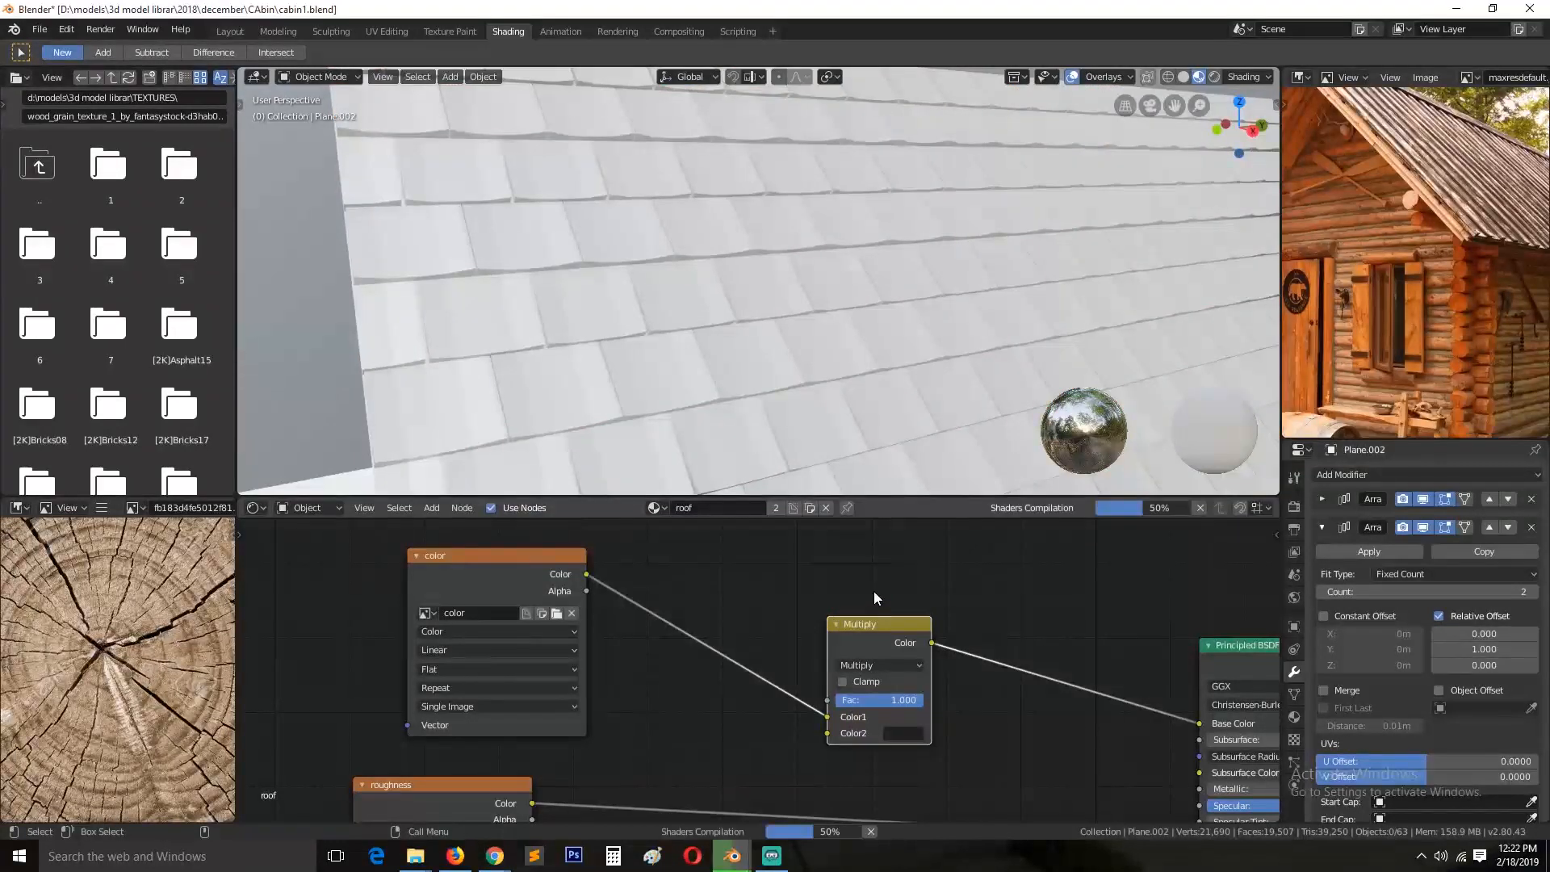
{"action": "scroll", "coordinate": [762, 315], "scroll_direction": "down", "scroll_amount": 4}
{"action": "middle_click_drag", "start_coordinate": [762, 315], "coordinate": [817, 324]}
{"action": "left_click", "coordinate": [908, 733]}
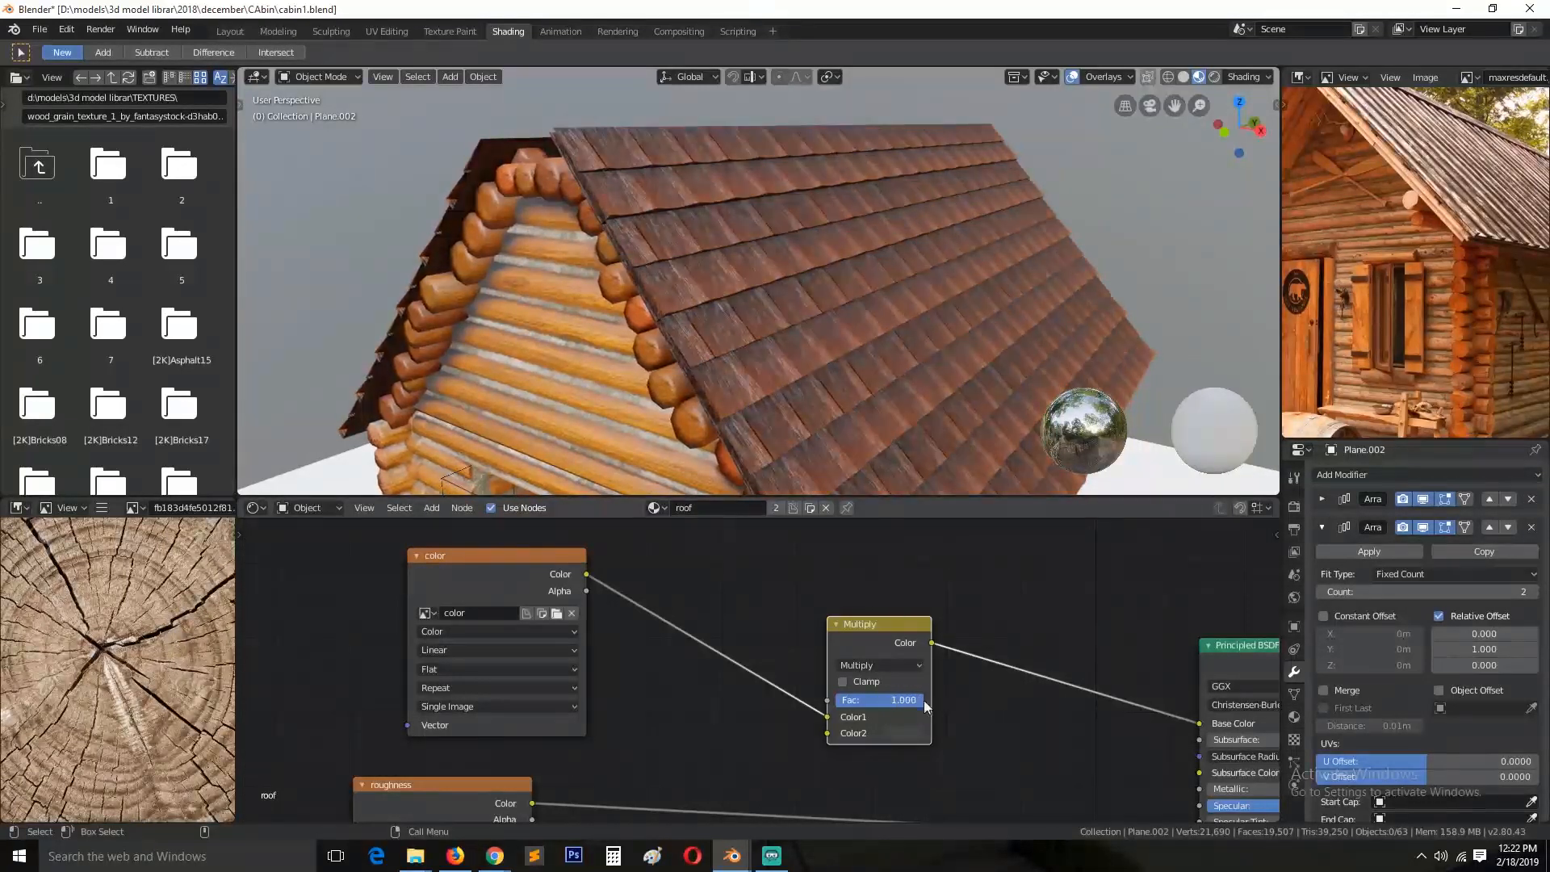
Step: Move the right slope's shingle covering in the front view inward, close against the gable logs
{"action": "scroll", "coordinate": [614, 261], "scroll_direction": "down", "scroll_amount": 3}
{"action": "middle_click_drag", "start_coordinate": [613, 261], "coordinate": [793, 258]}
{"action": "left_click", "coordinate": [786, 272]}
{"action": "key", "text": "KP_1"}
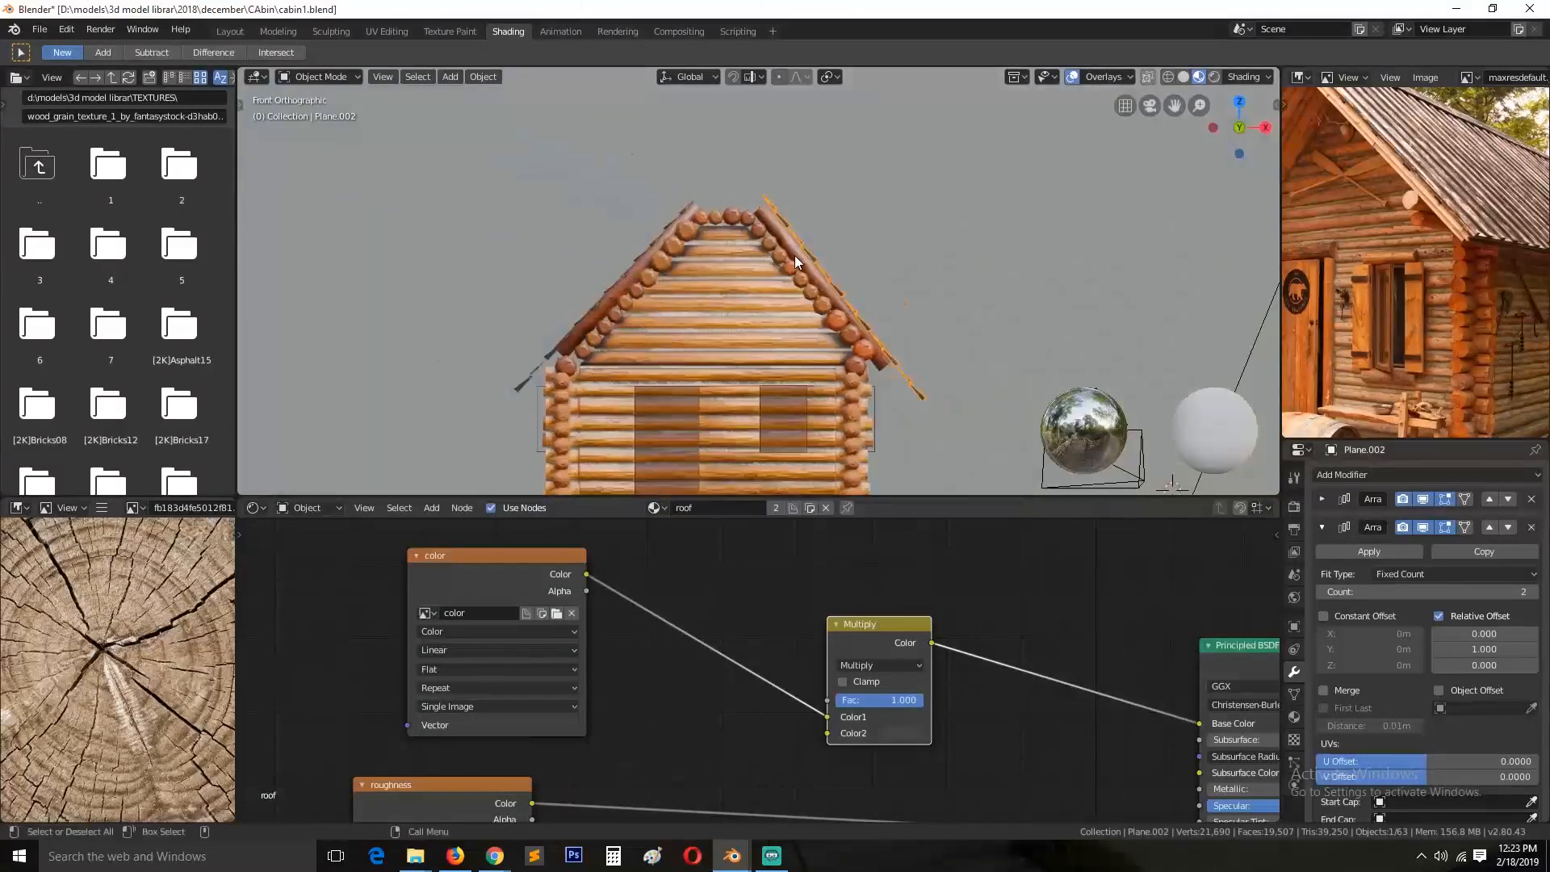
{"action": "scroll", "coordinate": [795, 255], "scroll_direction": "up", "scroll_amount": 3}
{"action": "key", "text": "g"}
{"action": "left_click", "coordinate": [853, 297]}
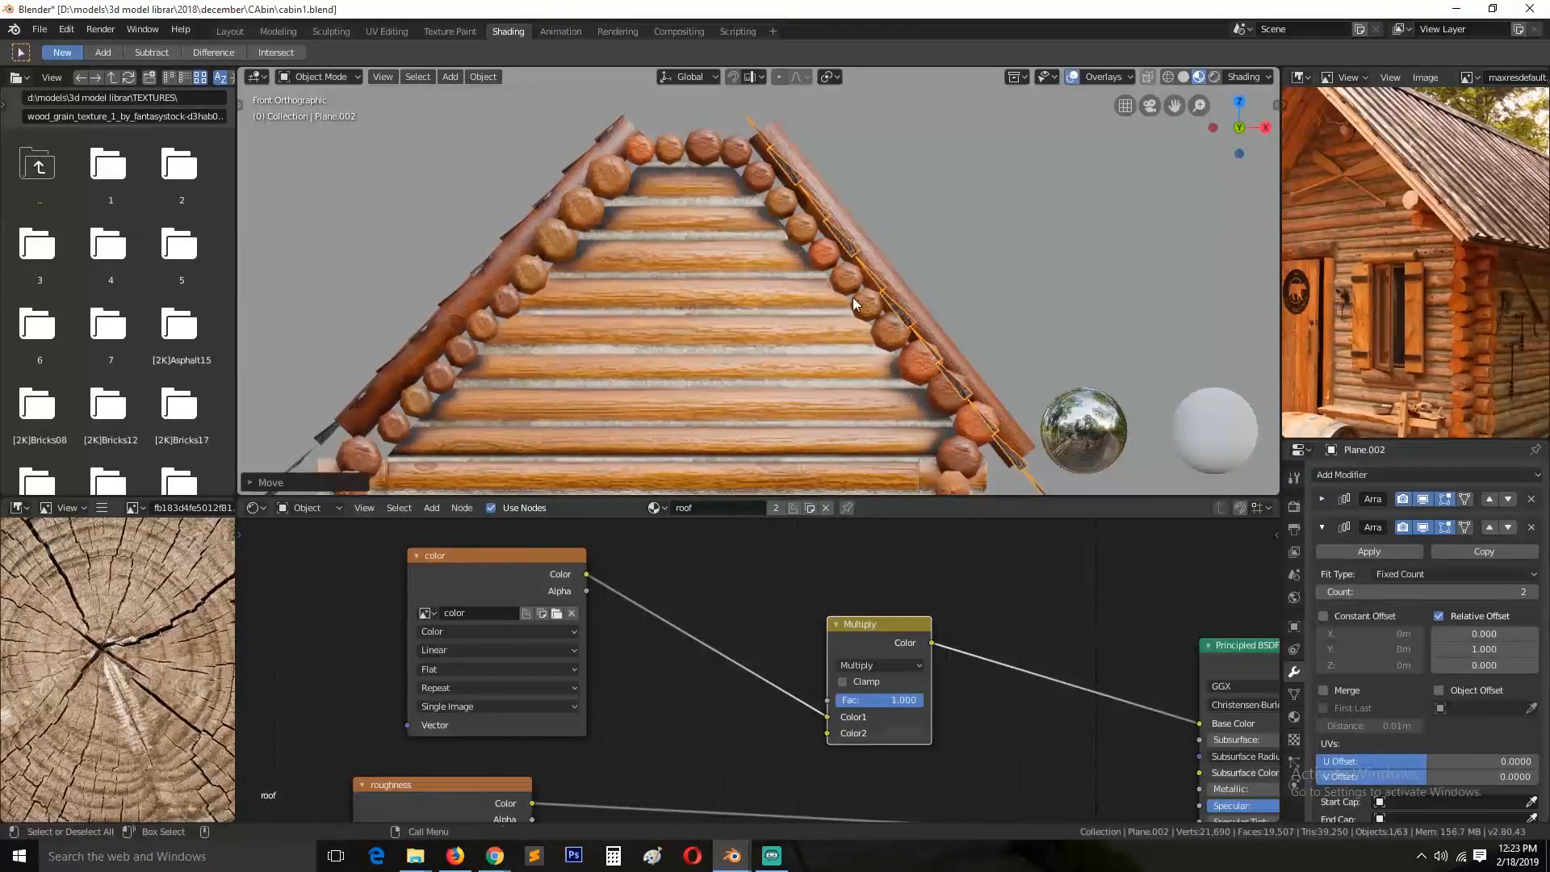
{"action": "middle_click_drag", "start_coordinate": [835, 274], "coordinate": [751, 318]}
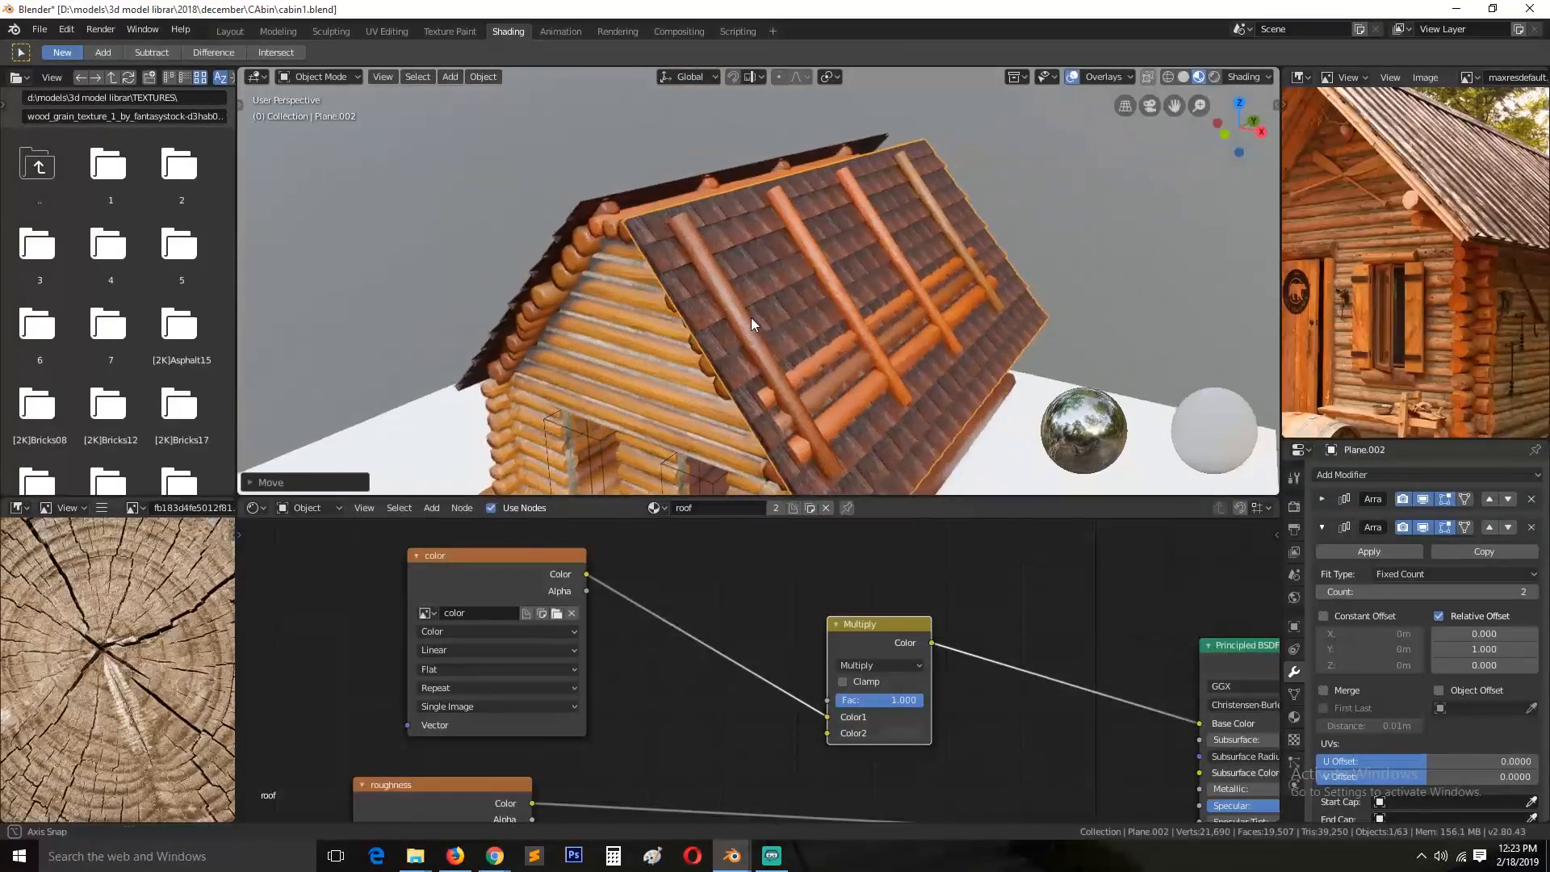
Step: Delete the four rafter logs poking through the shingles on the right roof slope
{"action": "left_click", "coordinate": [740, 316]}
{"action": "left_click", "coordinate": [845, 288], "text": "shift"}
{"action": "left_click", "coordinate": [895, 258], "text": "shift"}
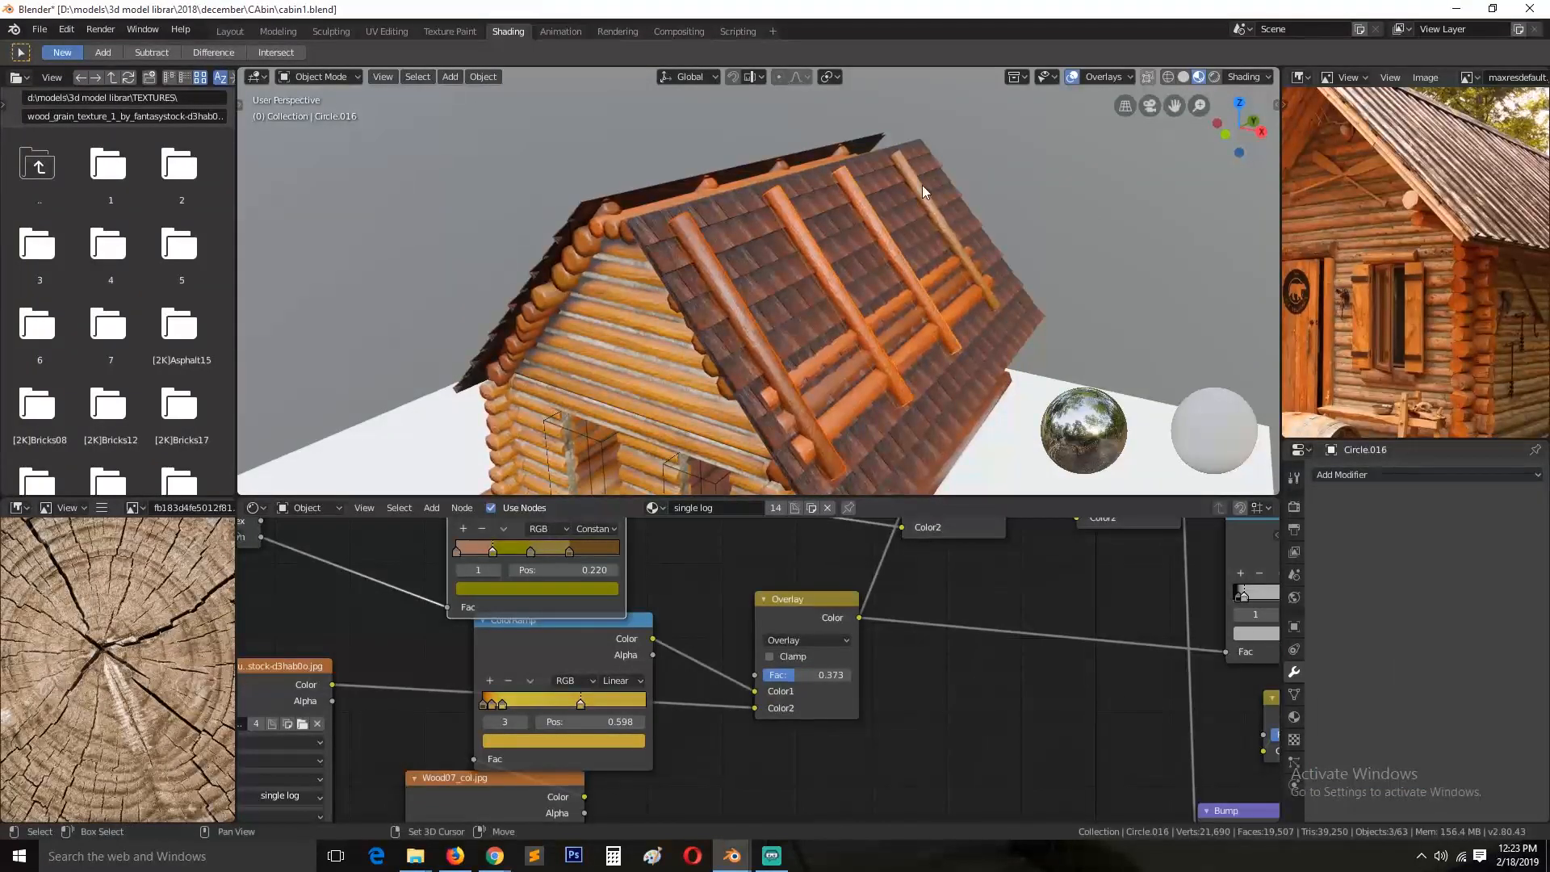
{"action": "left_click", "coordinate": [921, 186], "text": "shift"}
{"action": "key", "text": "Delete"}
Step: Delete the four rafter logs under the left roof slope, picking them at their ends near the ridge
{"action": "middle_click_drag", "start_coordinate": [637, 201], "coordinate": [686, 239]}
{"action": "left_click", "coordinate": [693, 183], "text": "shift"}
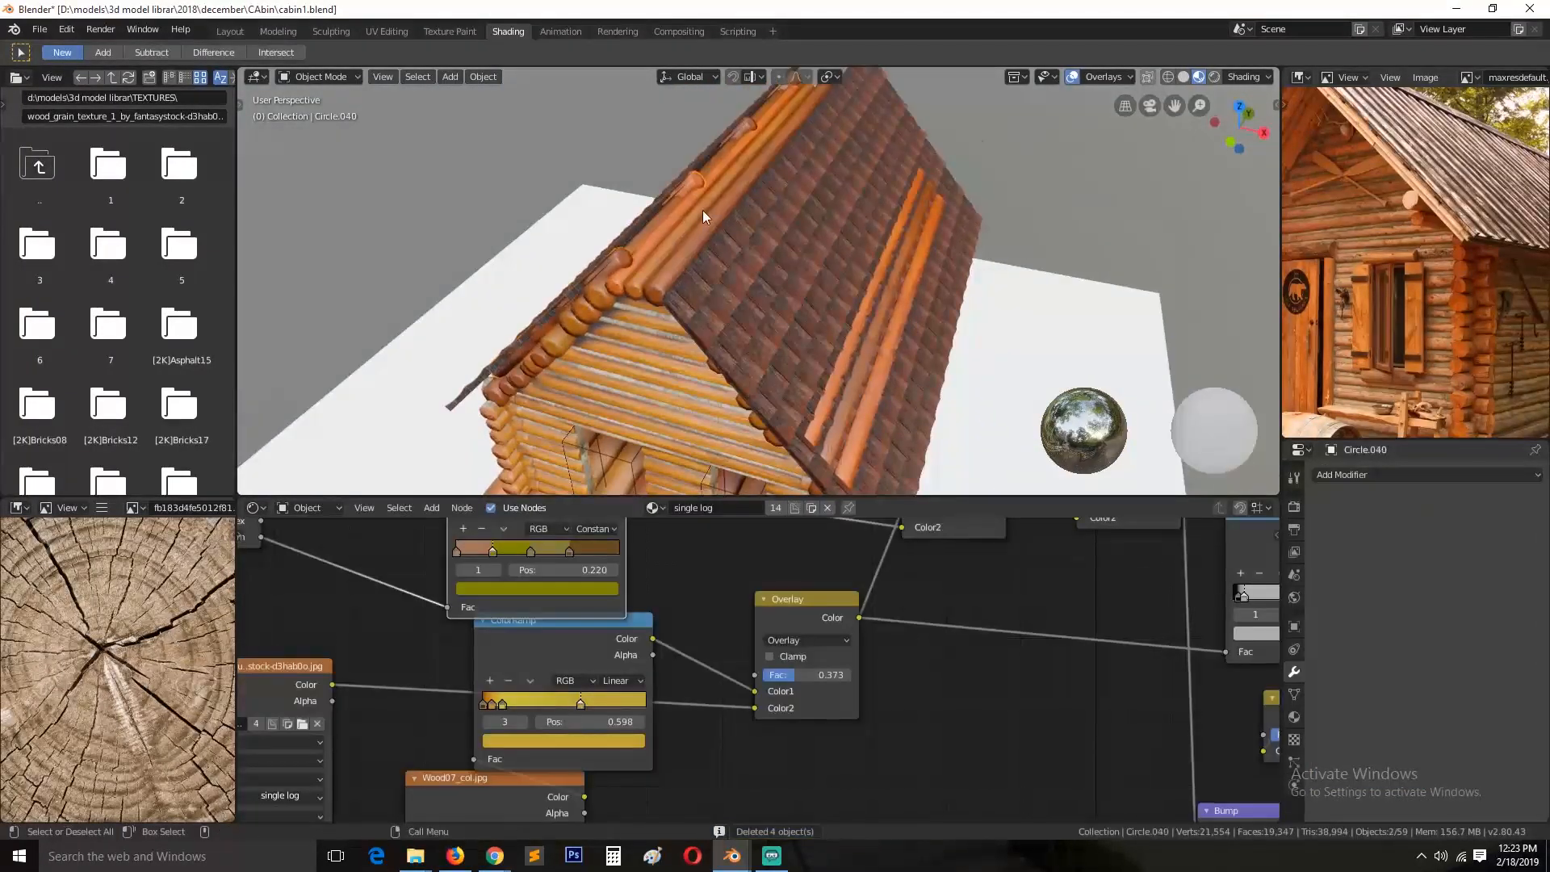
{"action": "middle_click_drag", "start_coordinate": [702, 210], "coordinate": [700, 246]}
{"action": "middle_click_drag", "start_coordinate": [700, 245], "coordinate": [554, 434], "text": "shift"}
{"action": "left_click", "coordinate": [627, 276], "text": "shift"}
{"action": "left_click", "coordinate": [696, 179], "text": "shift"}
{"action": "key", "text": "Delete"}
Step: Shift the right slope's shingle covering about 0.015 m along its local Z and save the file
{"action": "middle_click_drag", "start_coordinate": [713, 223], "coordinate": [768, 366]}
{"action": "left_click", "coordinate": [791, 404]}
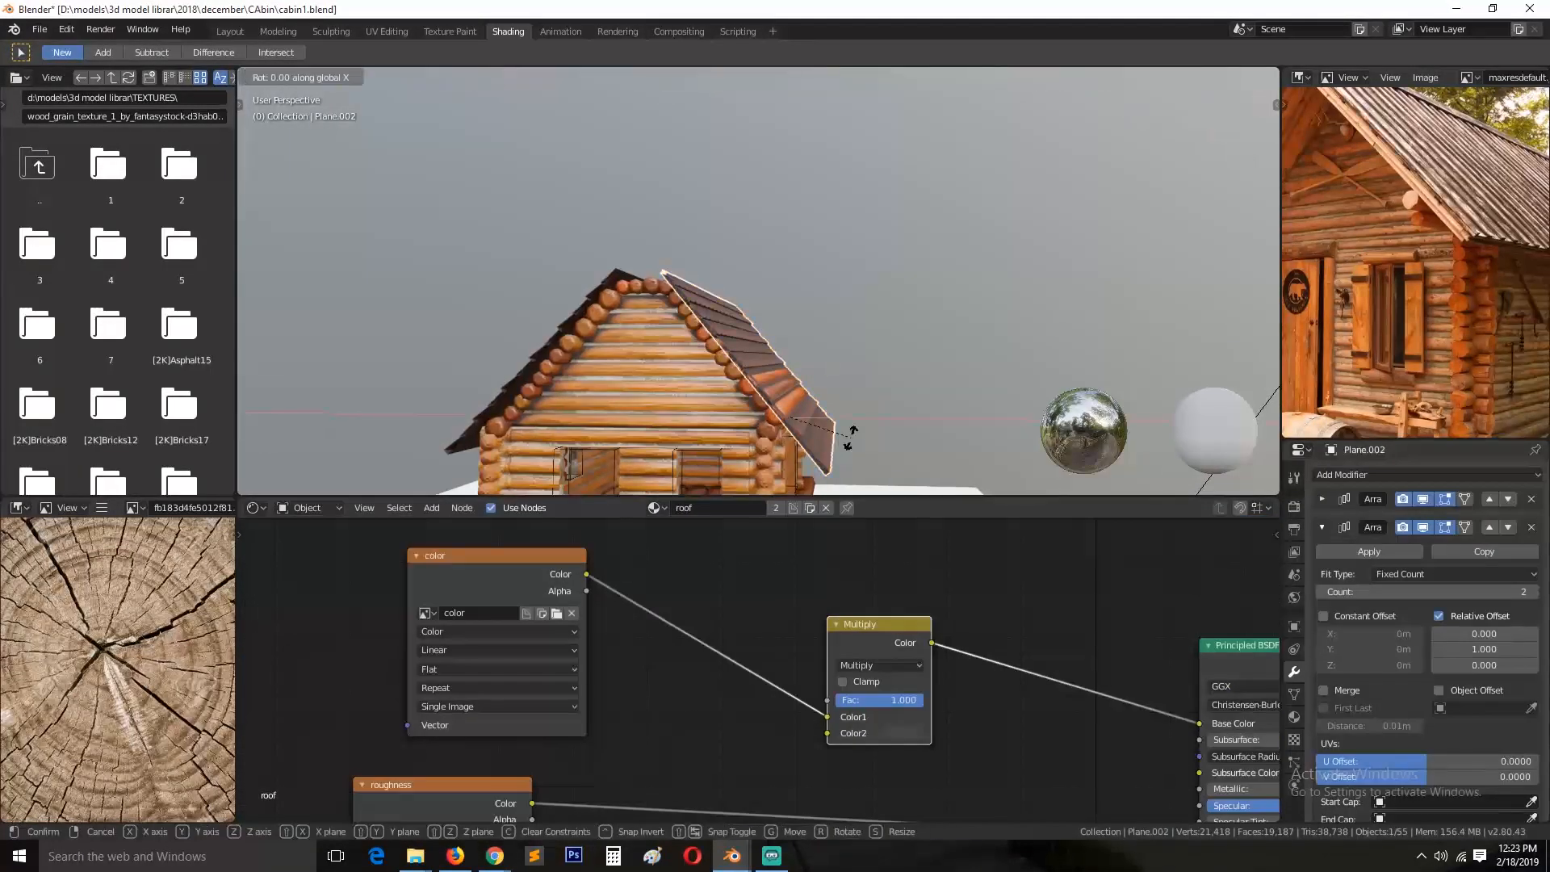
{"action": "key", "text": "g"}
{"action": "key", "text": "z"}
{"action": "key", "text": "z"}
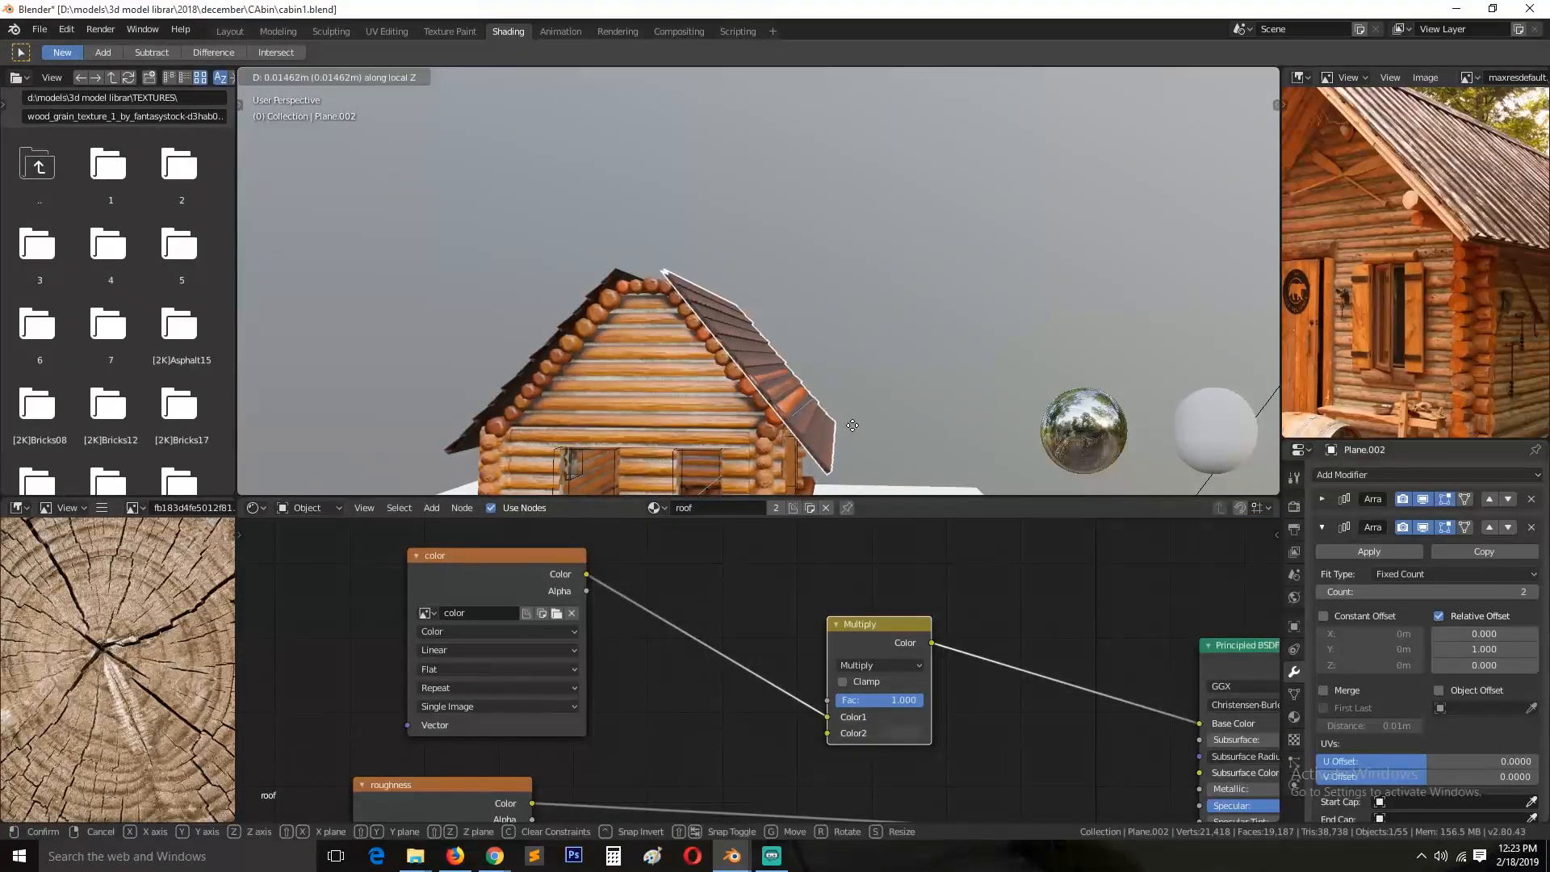
{"action": "left_click", "coordinate": [853, 425]}
{"action": "middle_click_drag", "start_coordinate": [853, 425], "coordinate": [807, 321]}
{"action": "key", "text": "ctrl+s"}
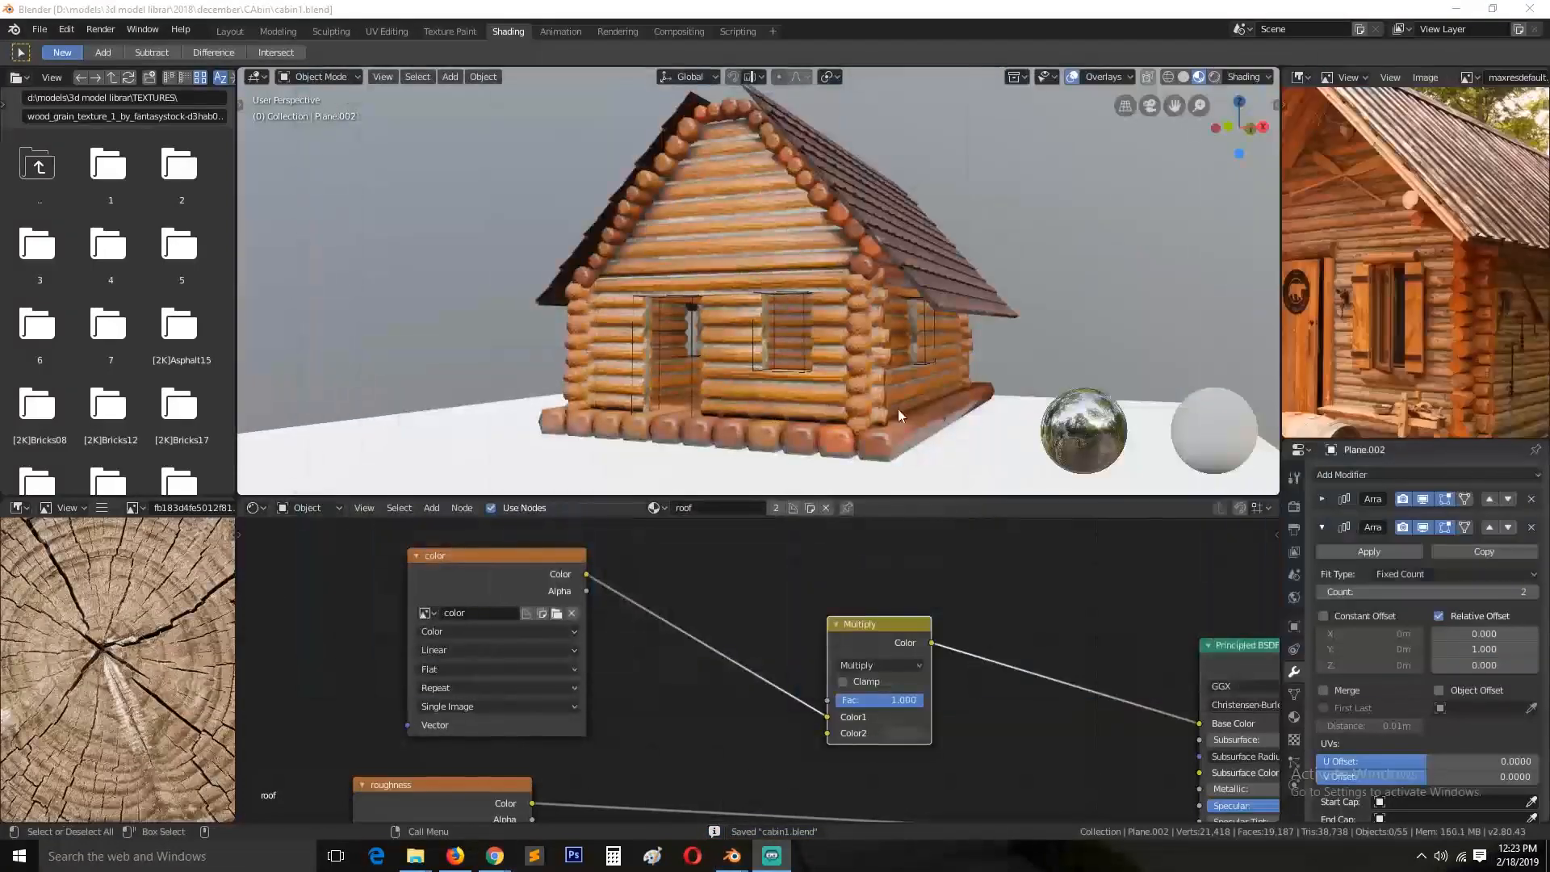
Step: Show the cabin in rendered shading through the camera with overlays hidden, and save the file
{"action": "middle_click_drag", "start_coordinate": [898, 408], "coordinate": [1065, 266]}
{"action": "key", "text": "ctrl+s"}
{"action": "key", "text": "shift+z"}
{"action": "key", "text": "KP_0"}
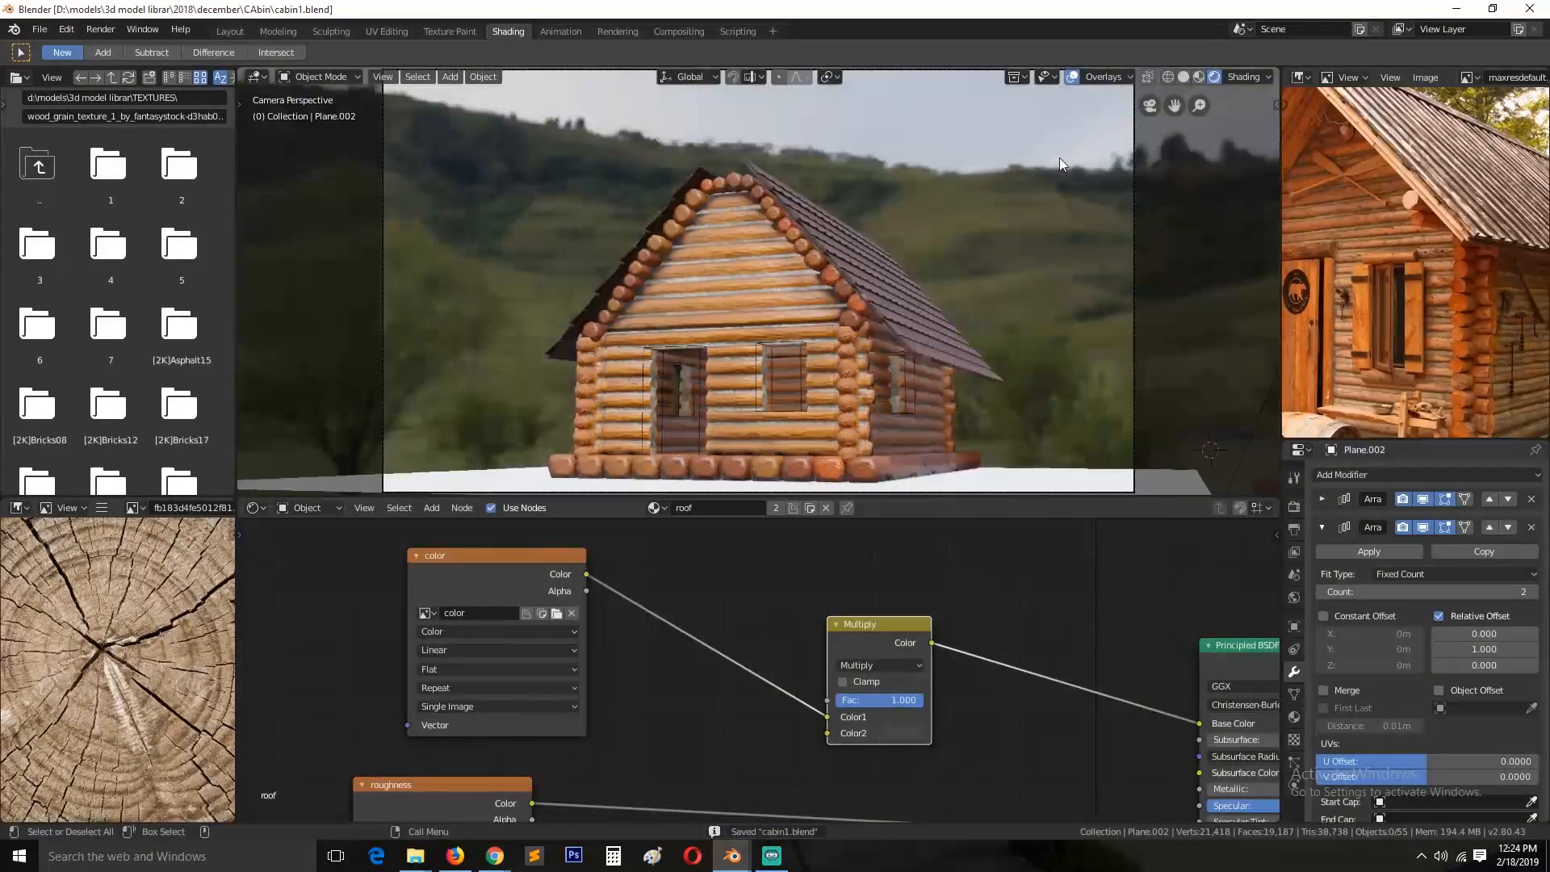
{"action": "left_click", "coordinate": [1072, 76]}
{"action": "key", "text": "ctrl+s"}
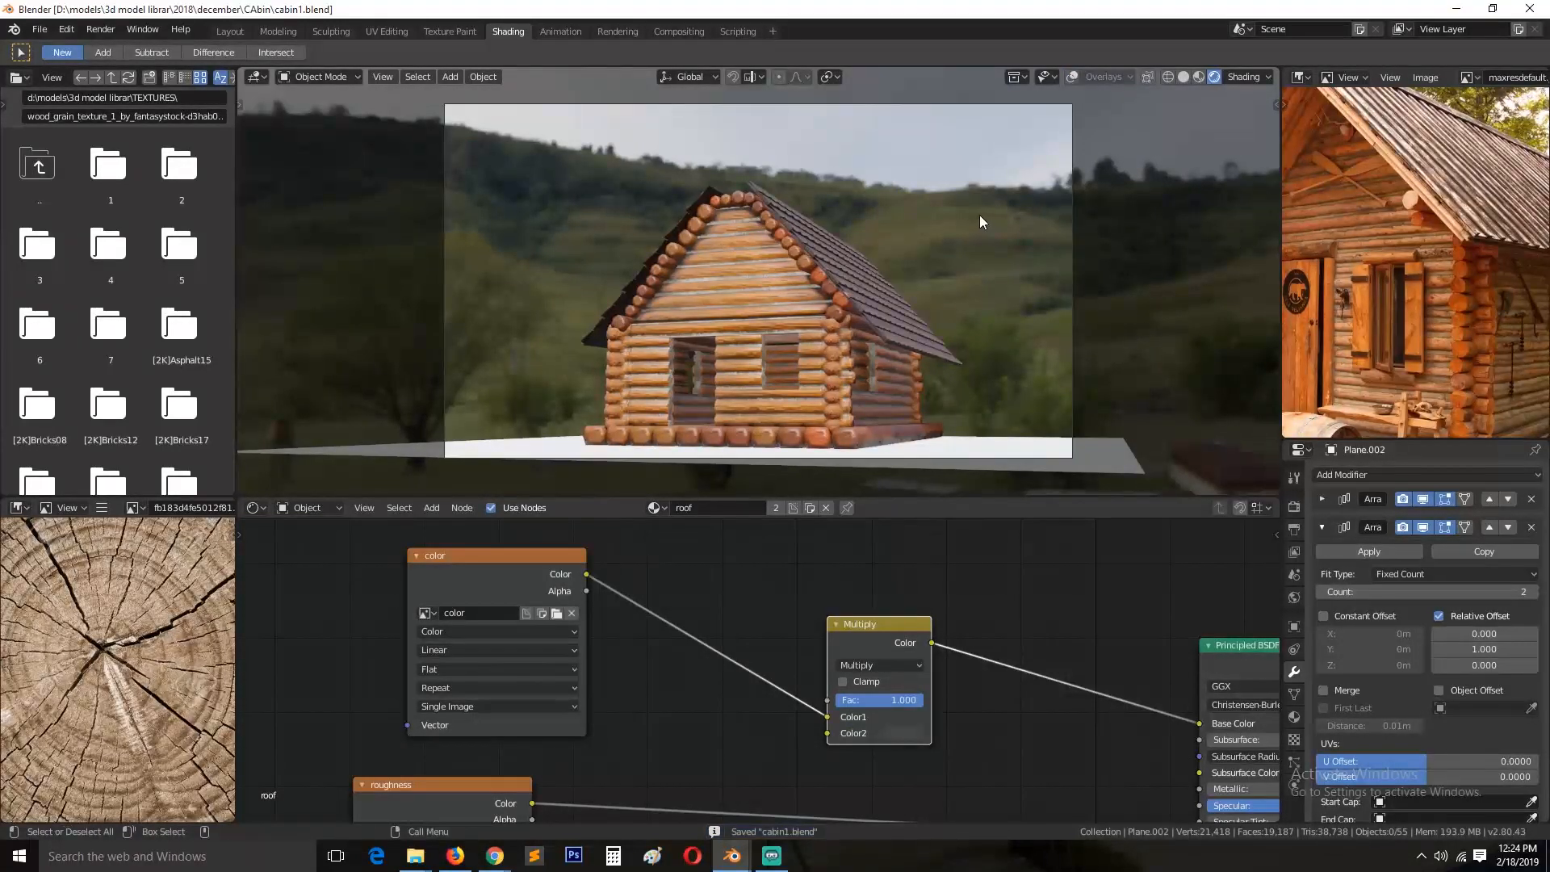